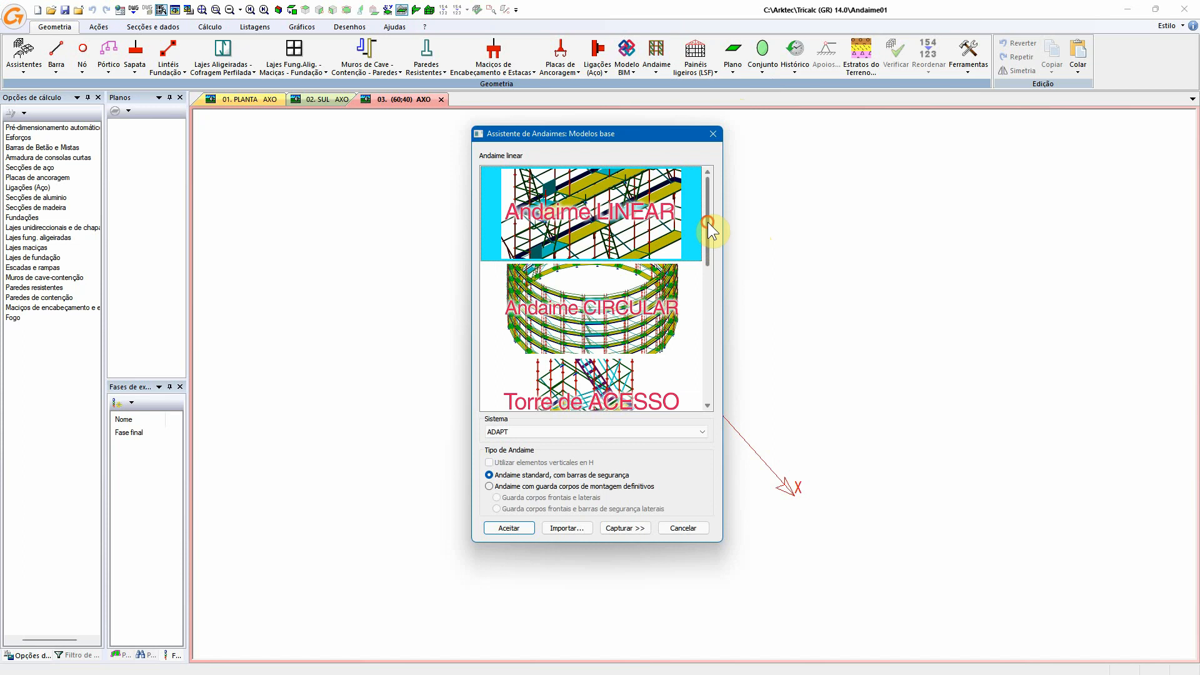
- Browse the scaffold base models and start a load tower (Torre de CARGA) with the ADAPT system
mouse_move(709, 230)
left_mouse_down()
mouse_move(693, 368)
mouse_move(710, 235)
left_mouse_up()
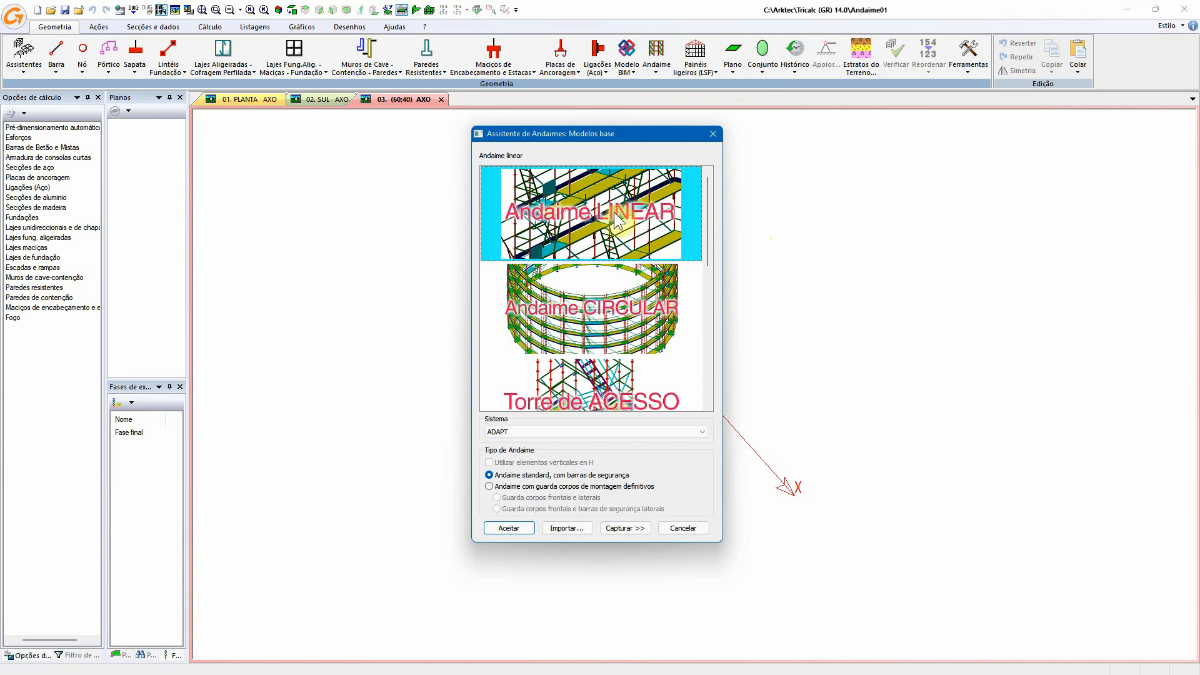
left_click_drag(710, 222, 703, 339)
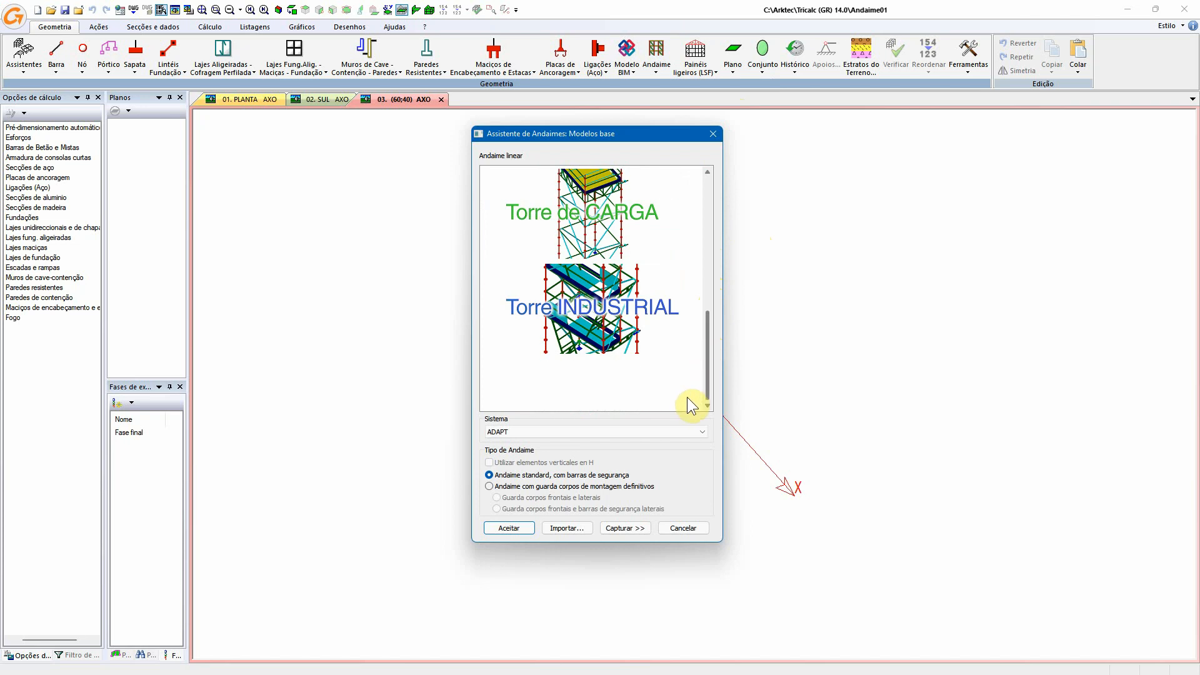
scroll(687, 396, "up", 1)
left_click(617, 324)
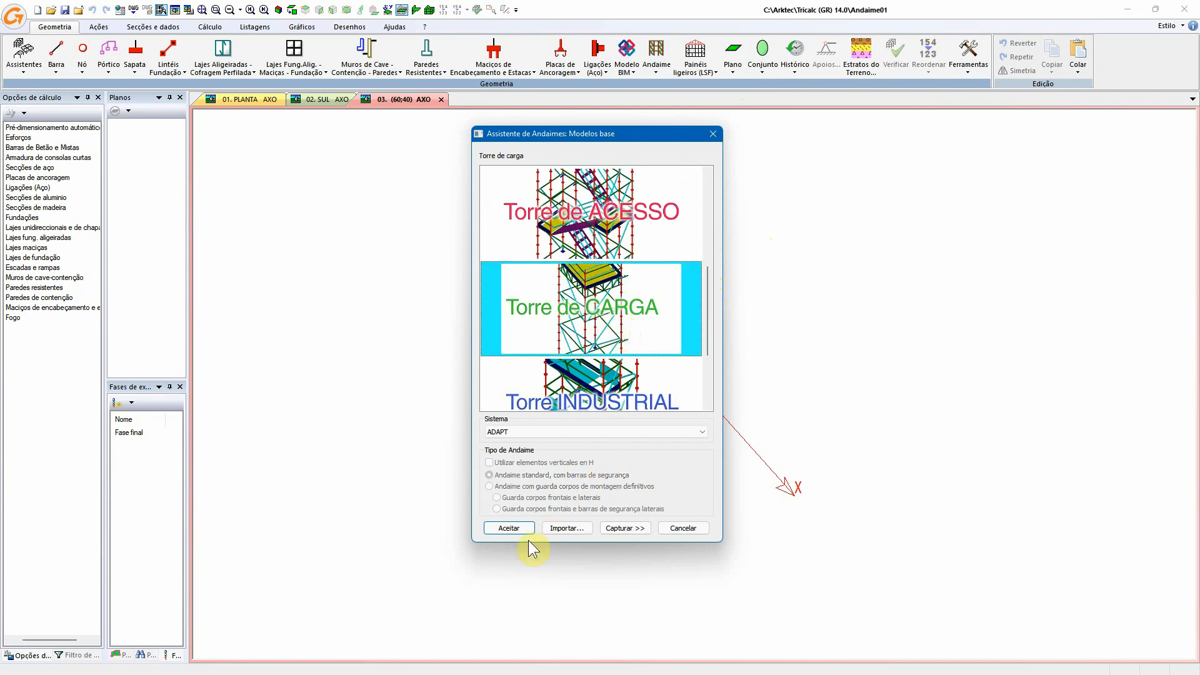
left_click(506, 529)
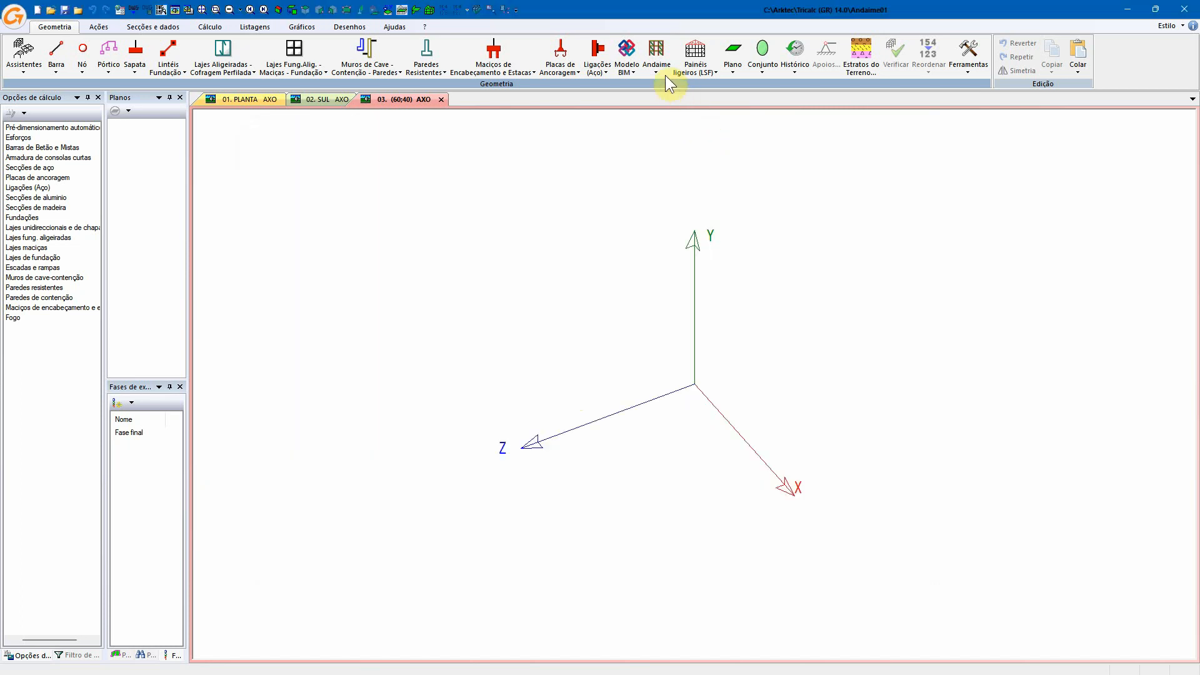
- Start defining a linear scaffold, review the available systems and guardrail variants, and choose the standard ADAPT type with safety bars
left_click(663, 72)
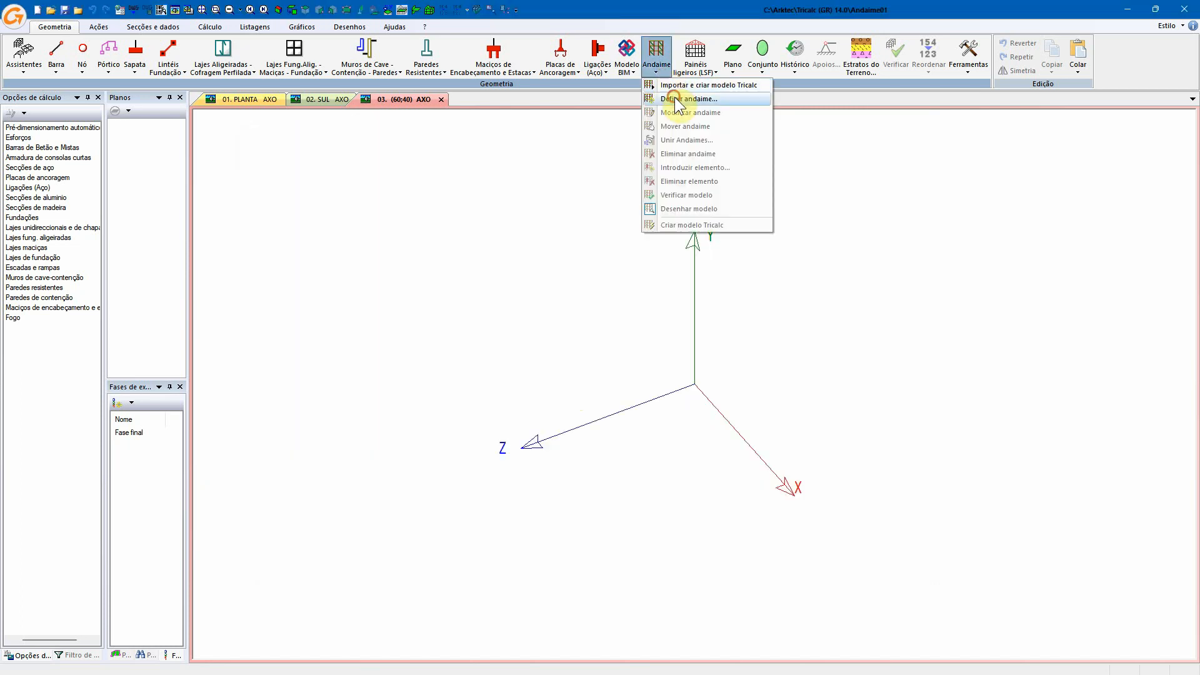
left_click(674, 99)
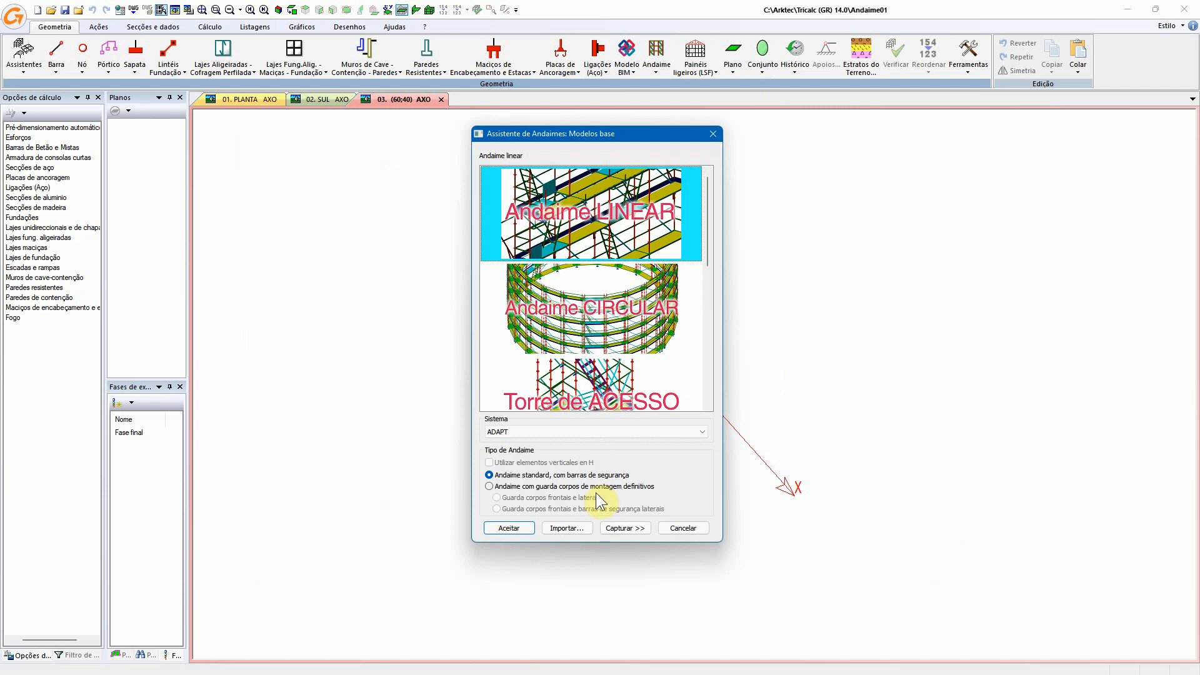
left_click(681, 431)
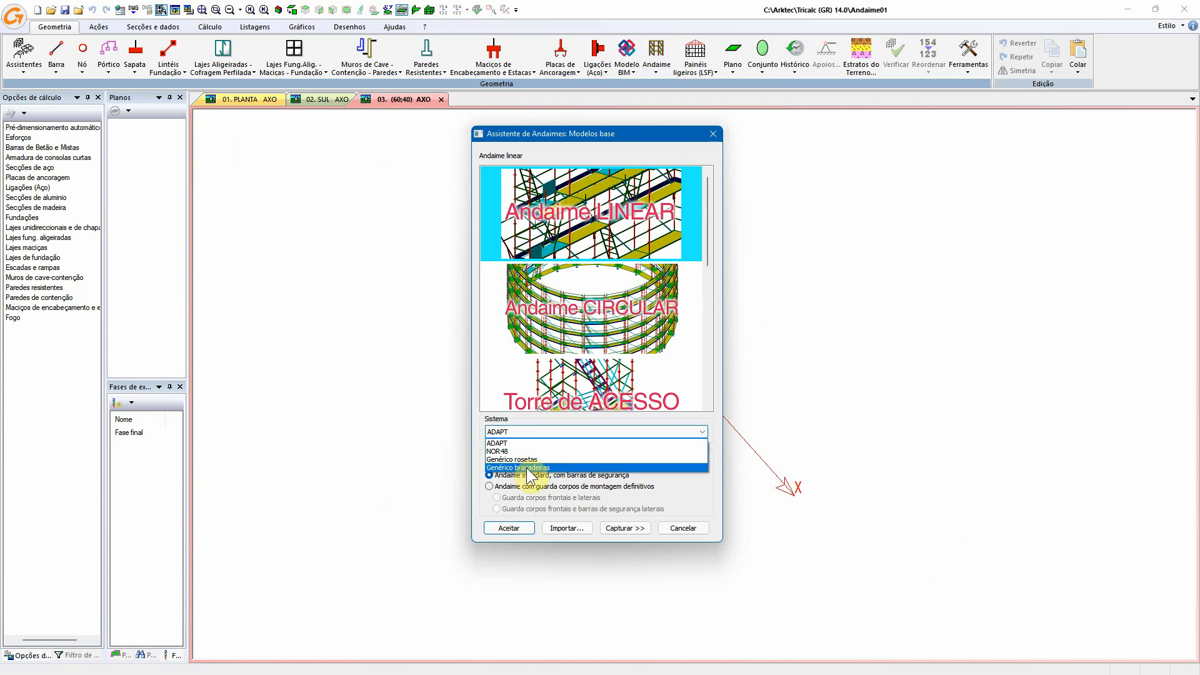
left_click(722, 432)
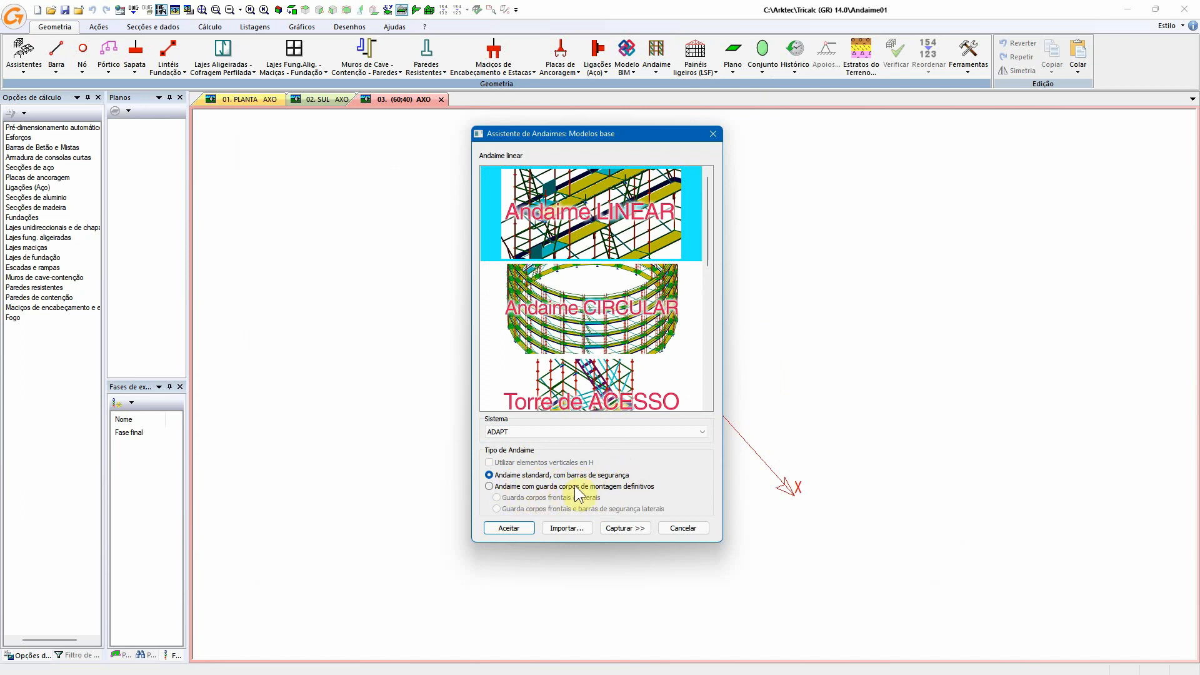
left_click(639, 487)
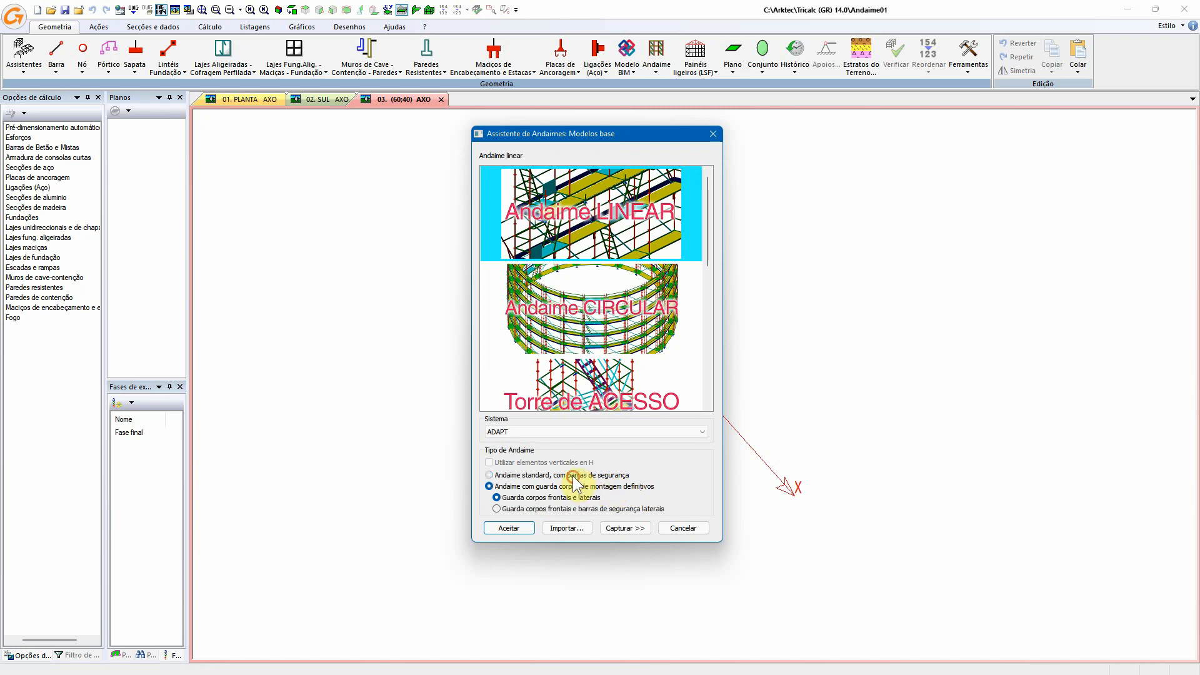
left_click(573, 477)
left_click(568, 486)
left_click(579, 508)
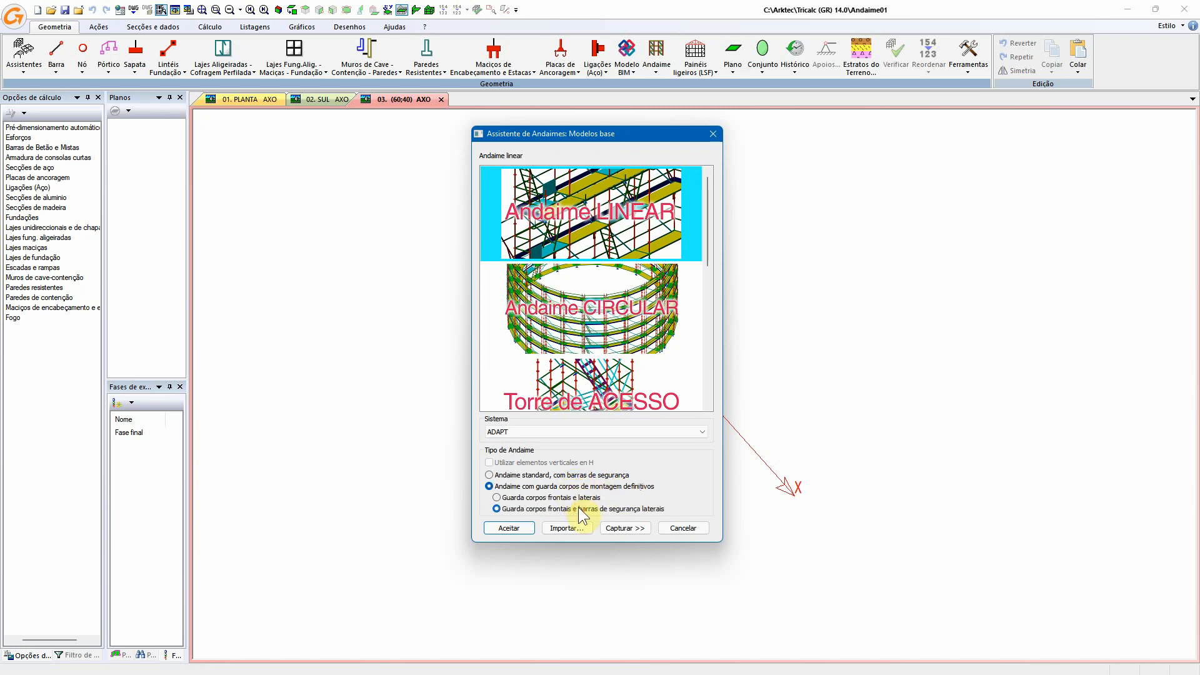
left_click(566, 476)
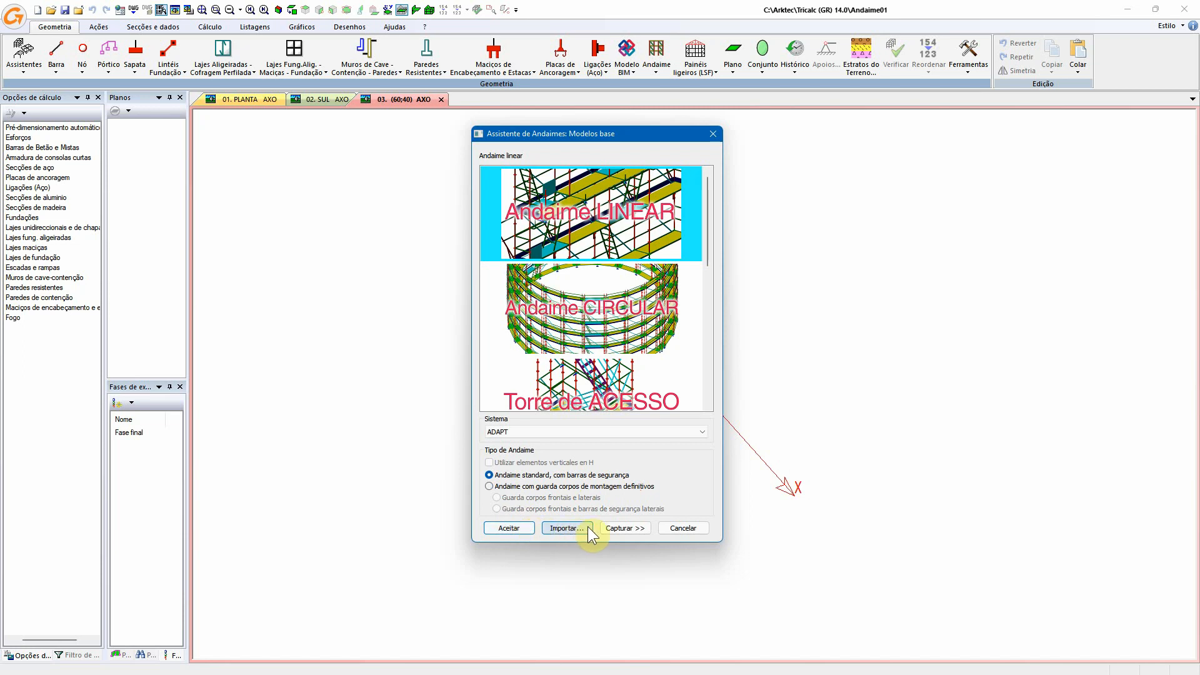
- Try a facade length of 1000 cm for the linear ADAPT scaffold, check its dimensions in the preview, and cancel the definition
left_click(507, 527)
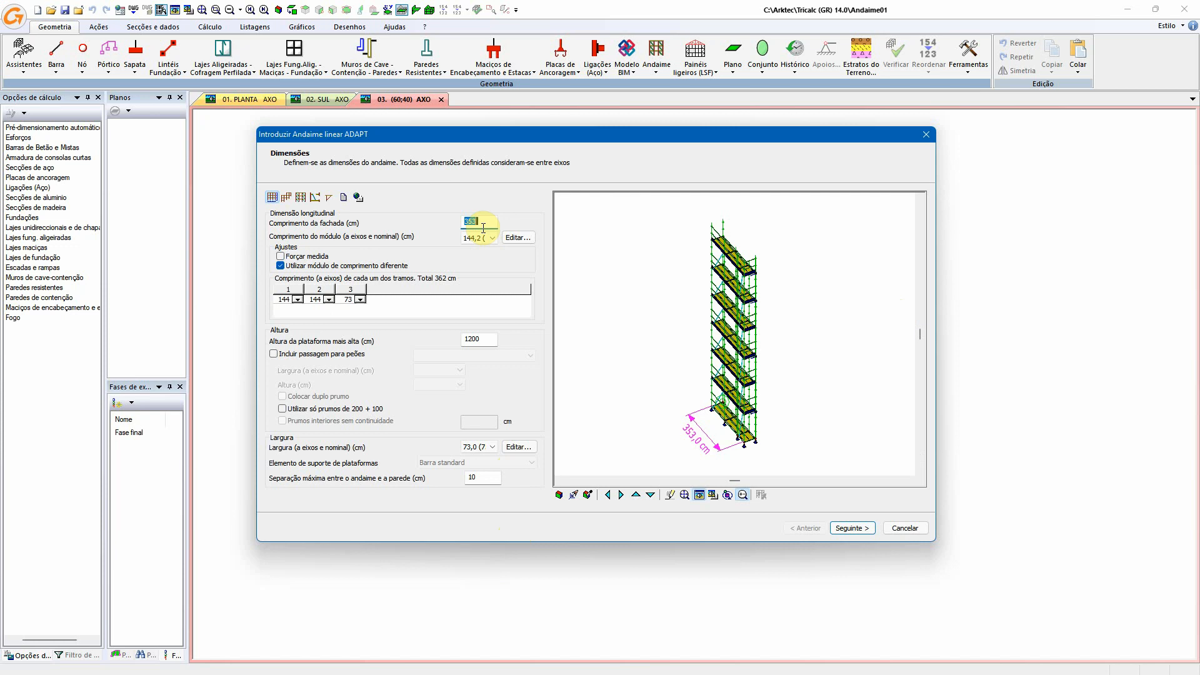
type("1000")
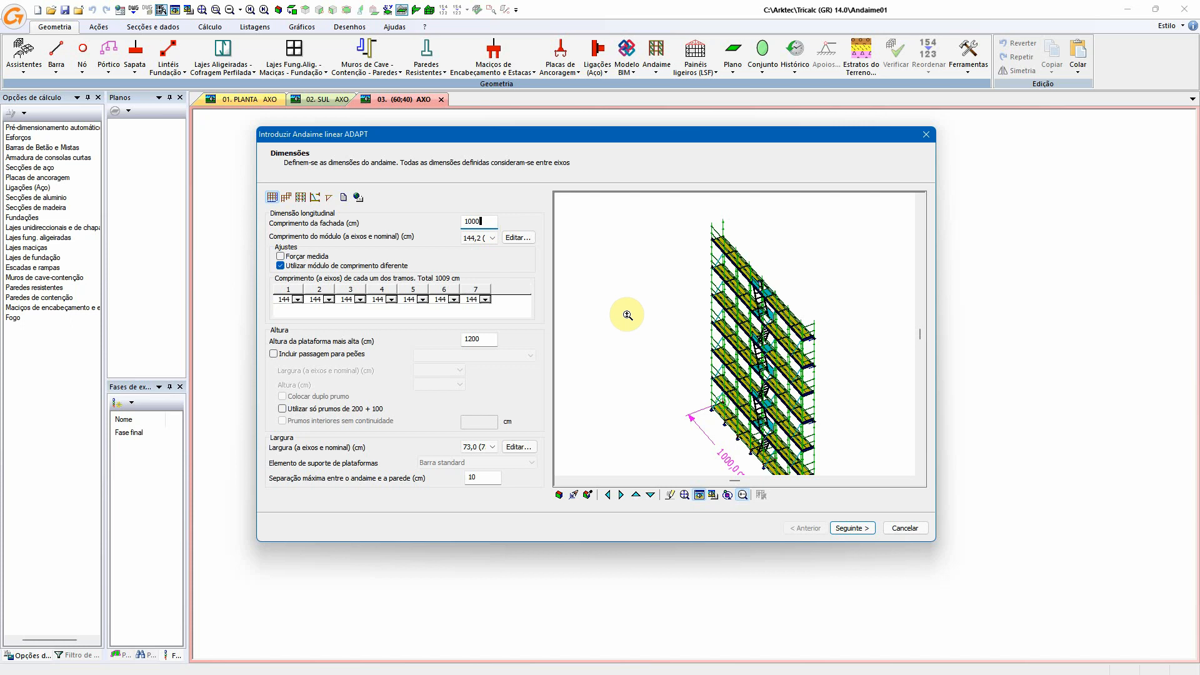
left_click(481, 341)
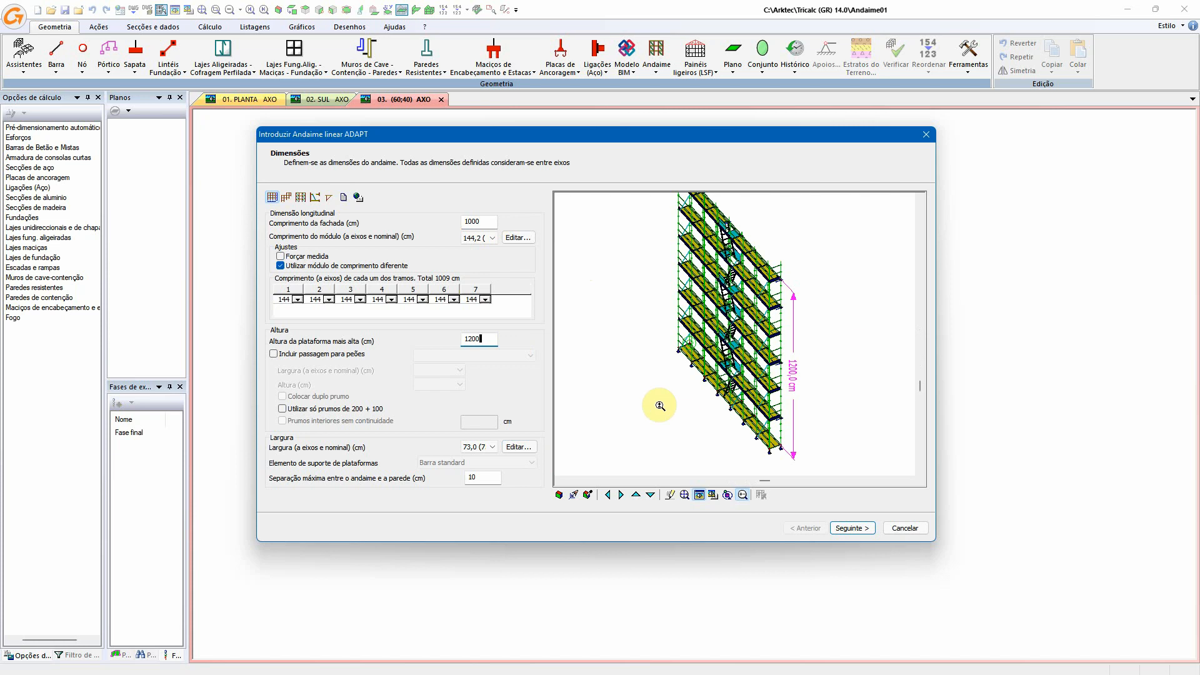
left_click(476, 221)
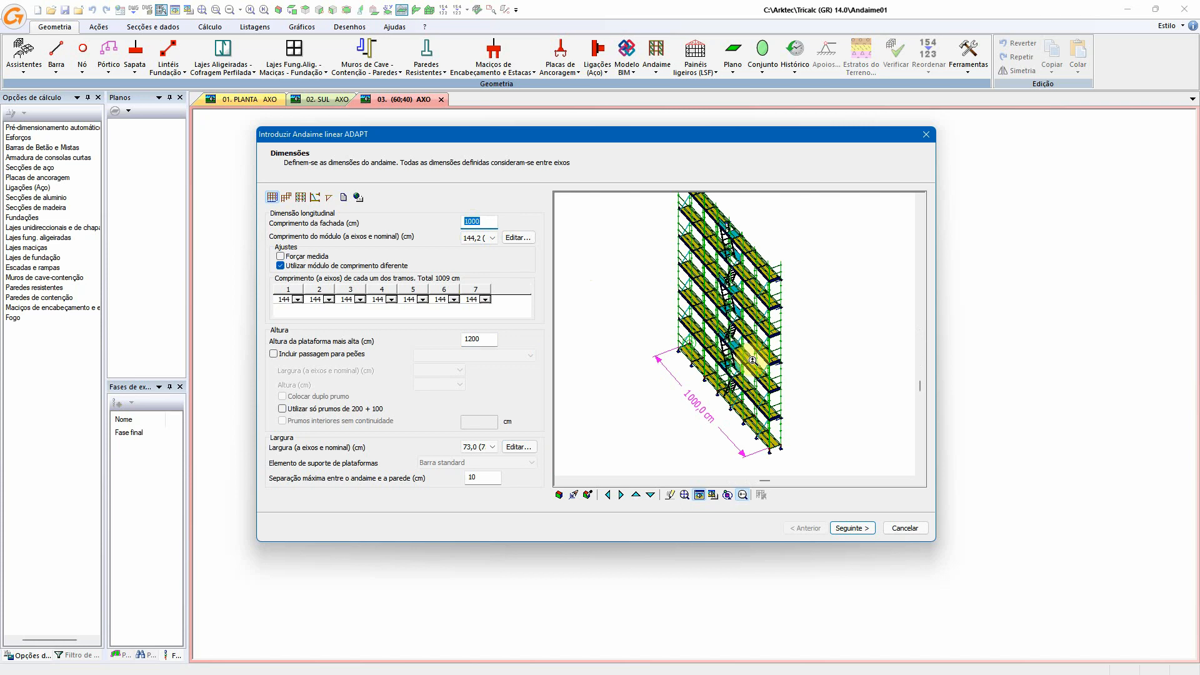
left_click(902, 528)
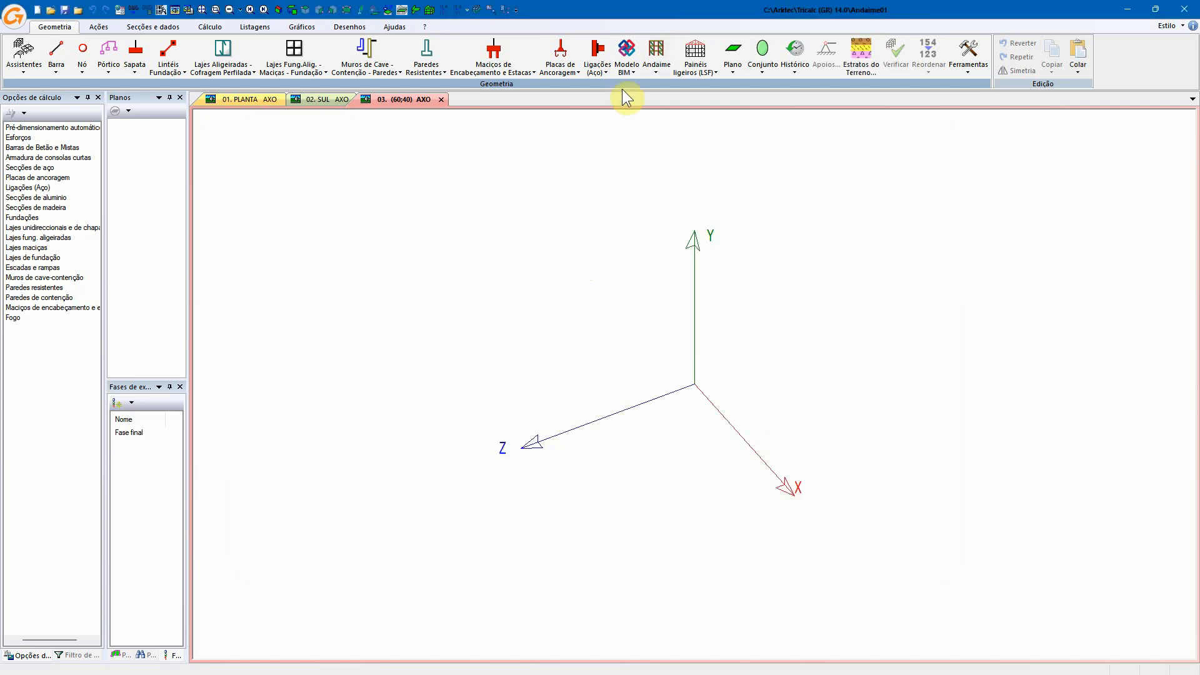
- Open the BIM model Edificio 5 stars.ifc from the Ejemplos IFC folder
left_click(624, 71)
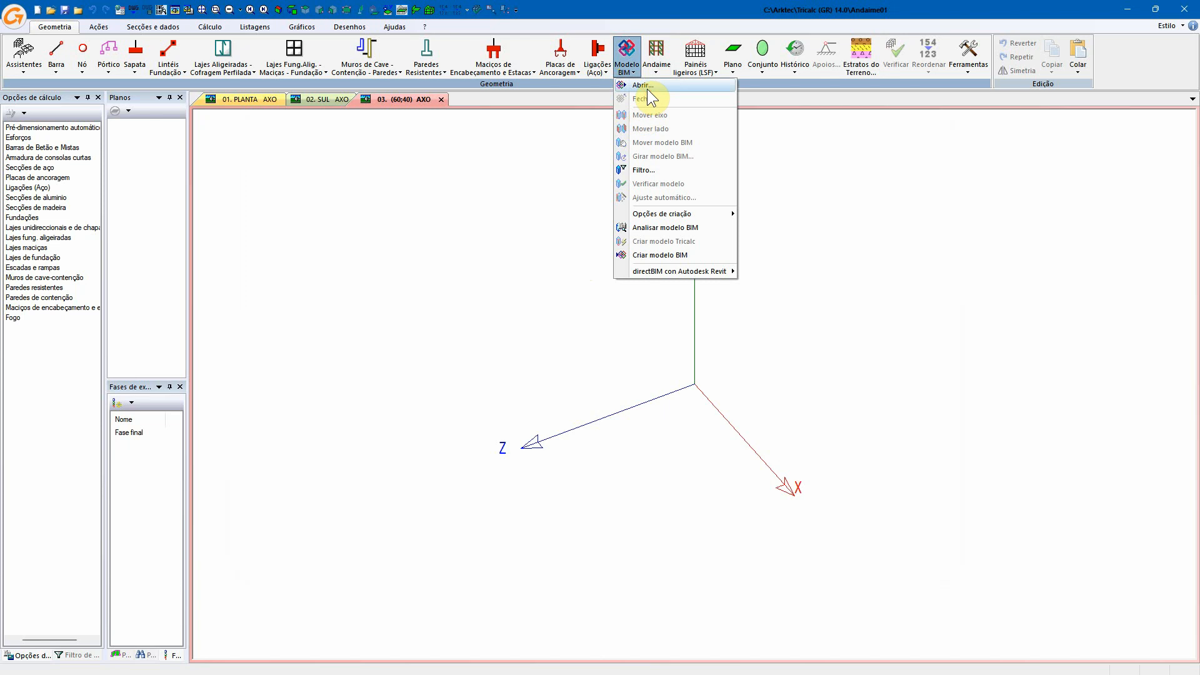
left_click(647, 88)
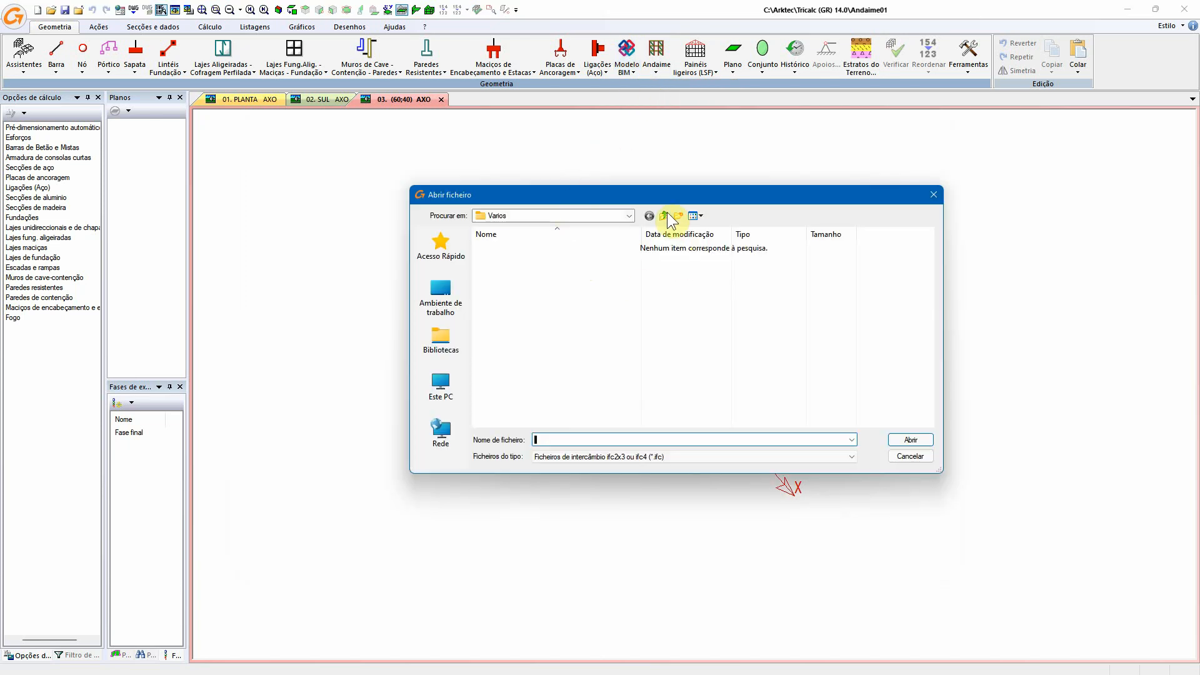
left_click(663, 215)
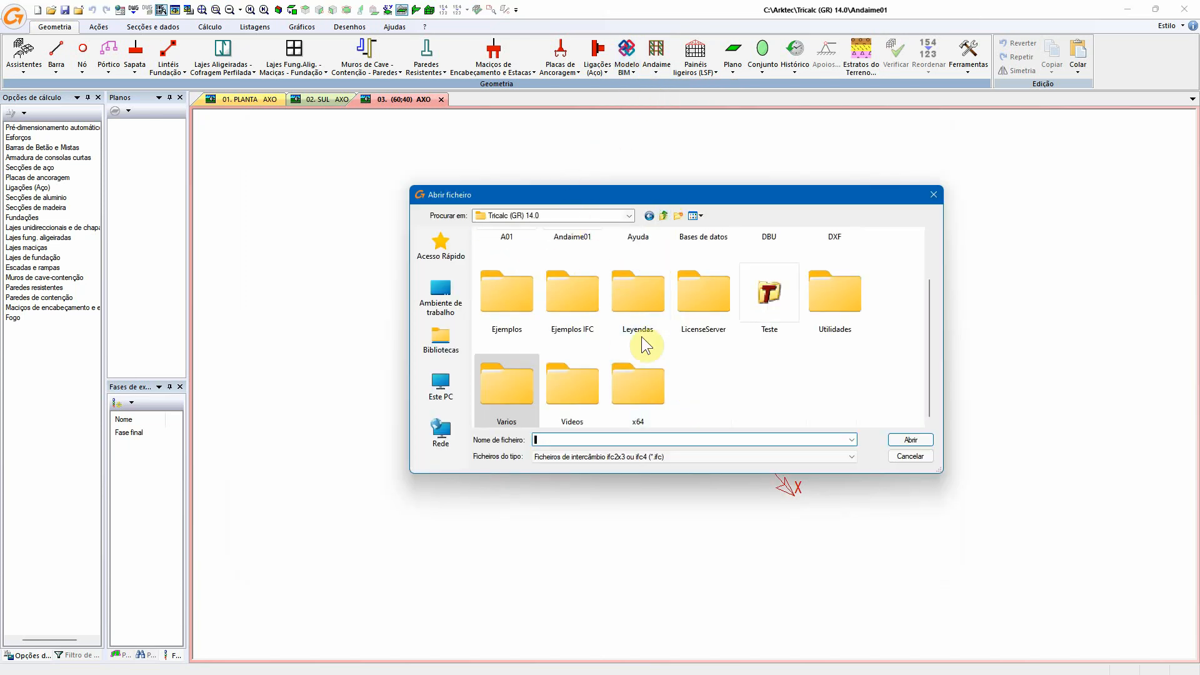
scroll(610, 284, "up", 2)
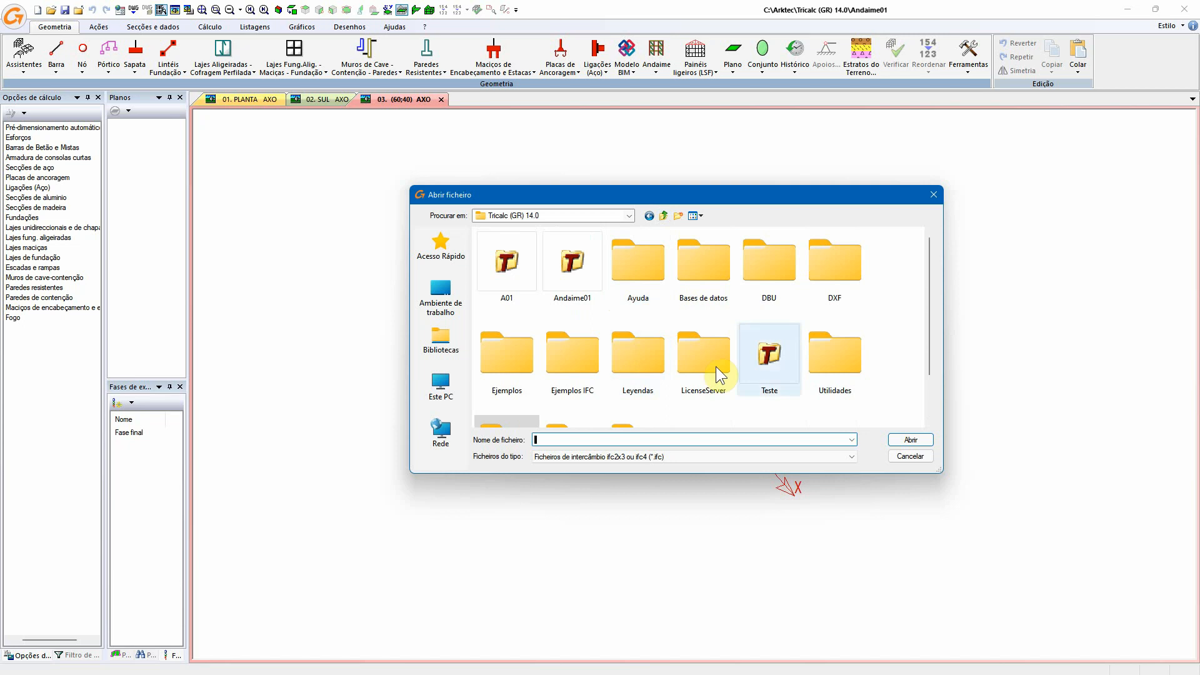
double_click(555, 379)
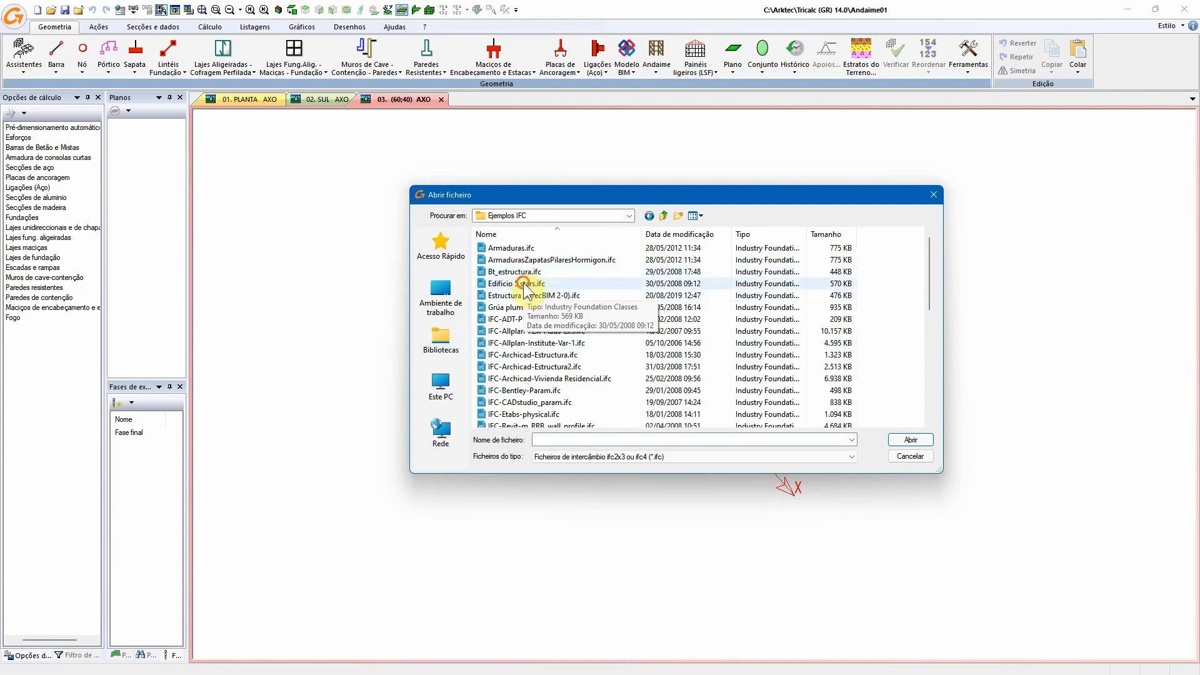
left_click(500, 283)
left_click(911, 440)
left_click(538, 420)
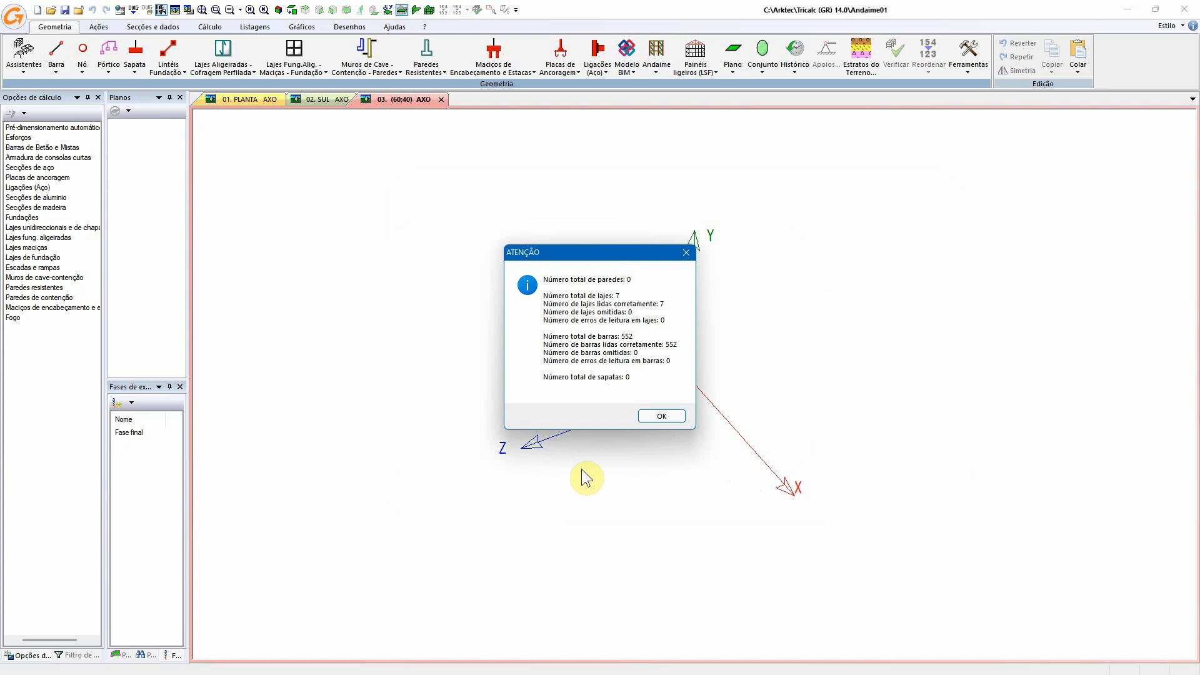
- Rotate the imported BIM model about a vertical axis to fit the general axes and save it as Edificio 5 stars.ntr
left_click(661, 417)
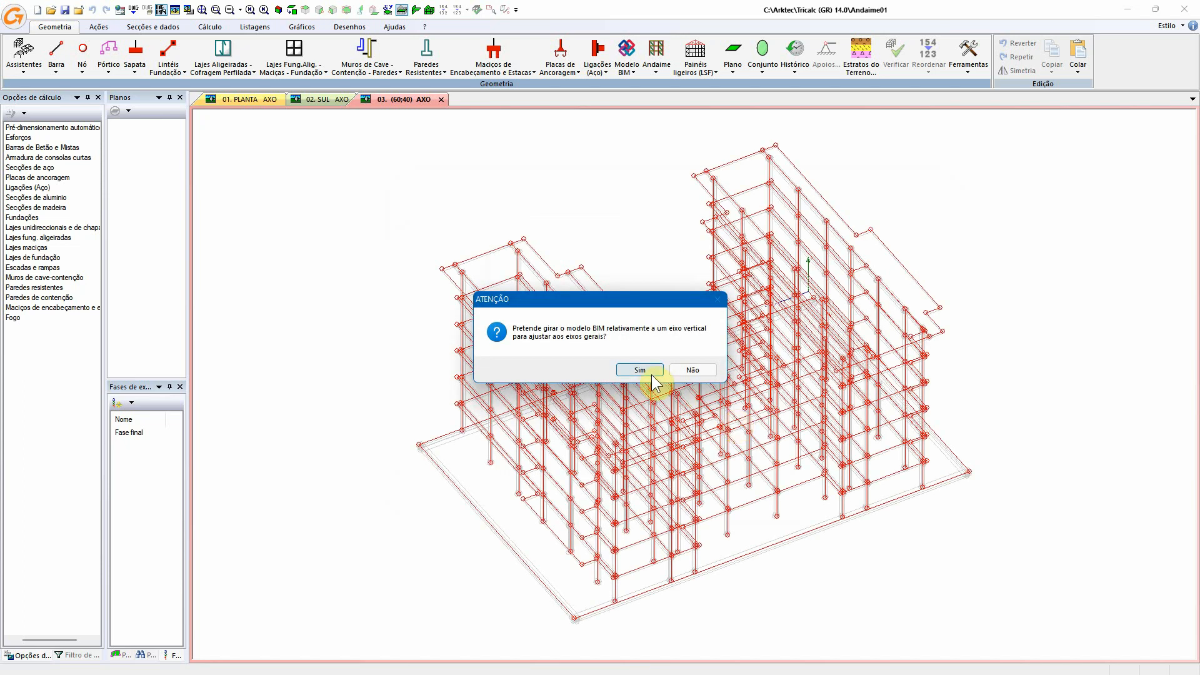
left_click(642, 371)
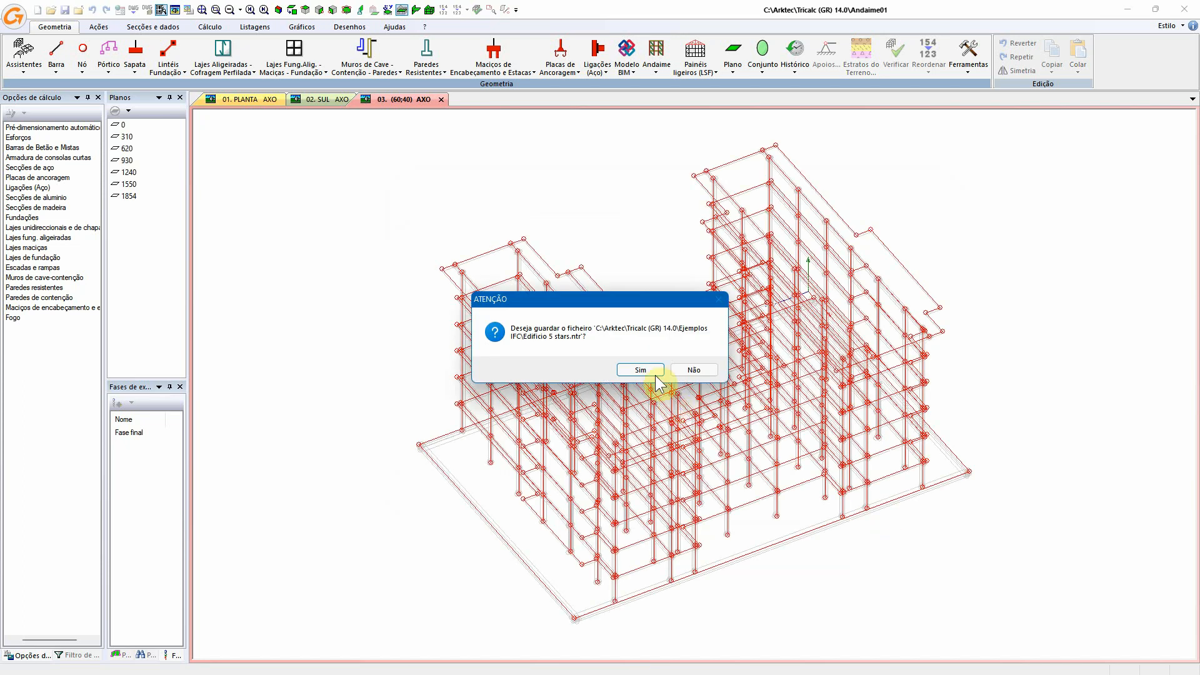
left_click(651, 373)
left_click(634, 375)
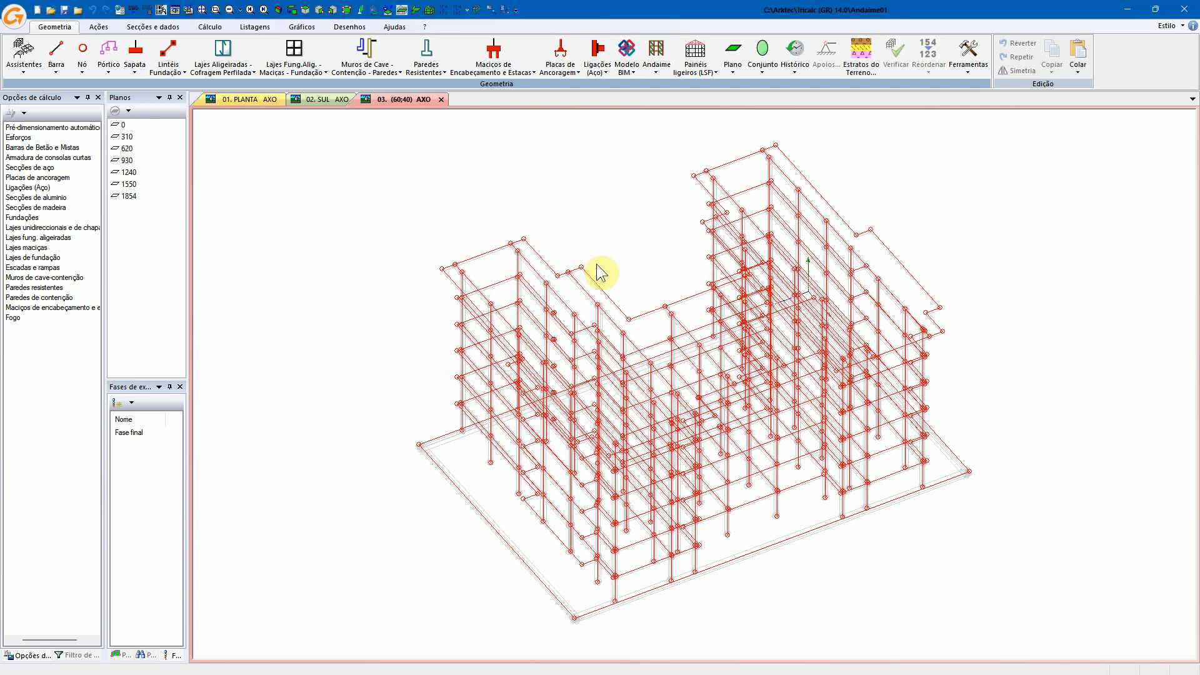
- Render the imported building and inspect it from its front side
key("ctrl+r")
mouse_move(739, 491)
middle_mouse_down("shift")
mouse_move(738, 474)
mouse_move(741, 501)
middle_mouse_up("shift")
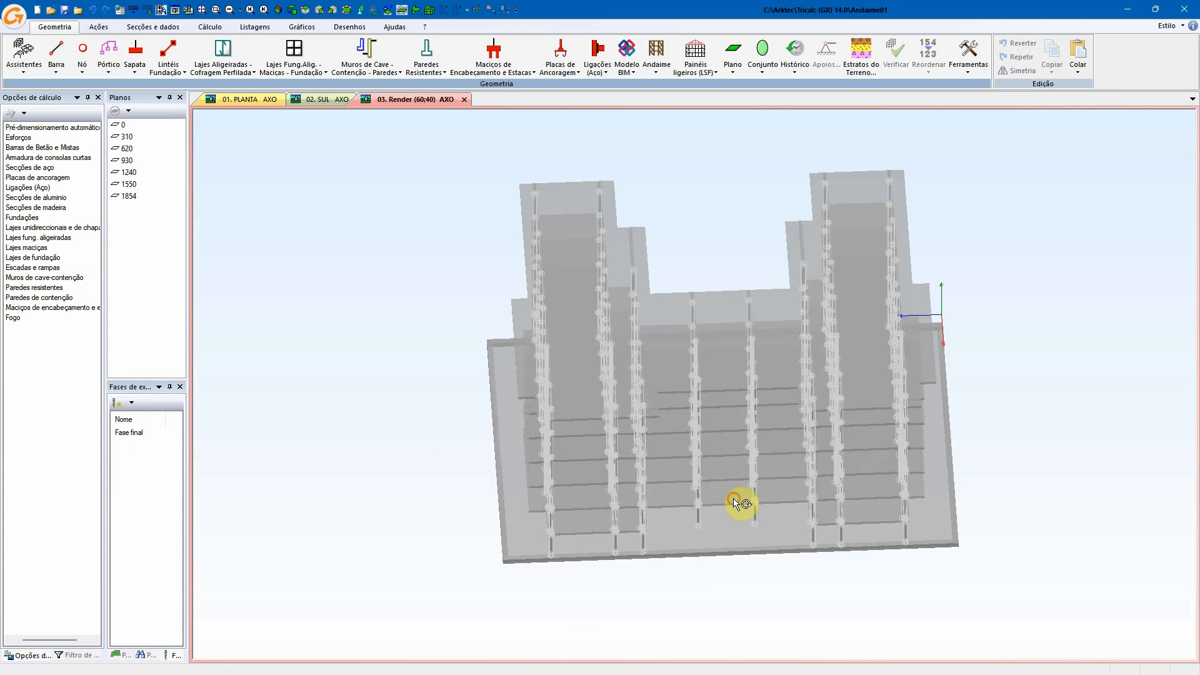
- Add a plane at elevation 0 cm to the list of planes for imported drawings
left_click(381, 30)
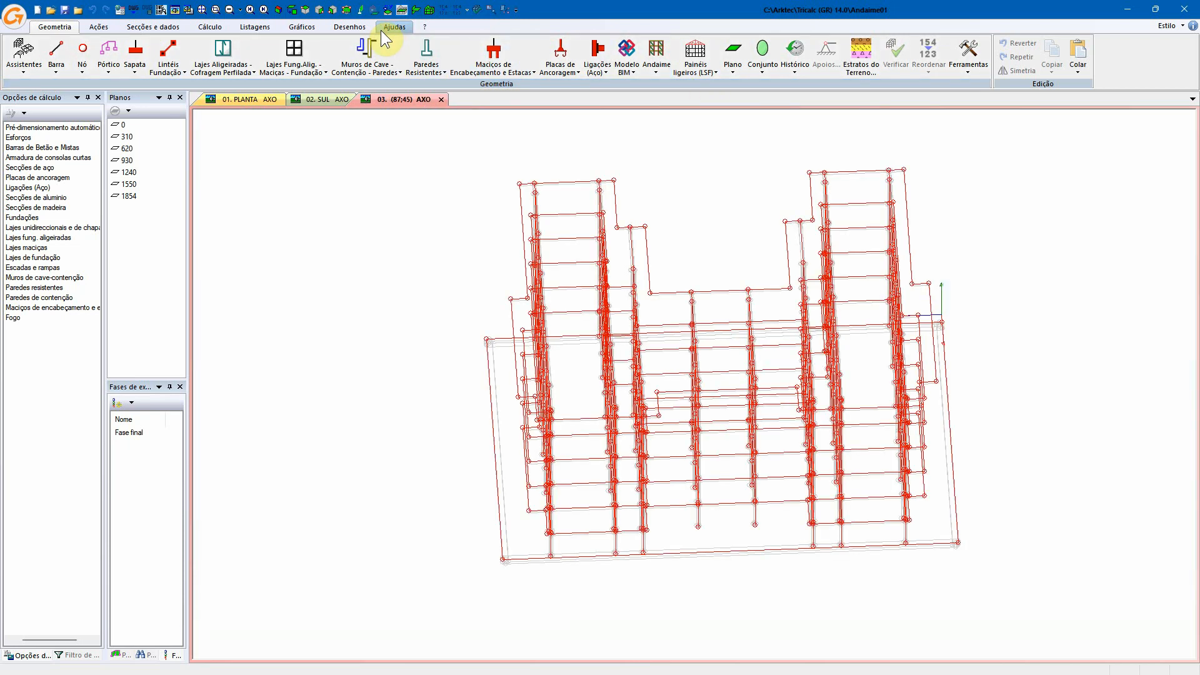
left_click(546, 47)
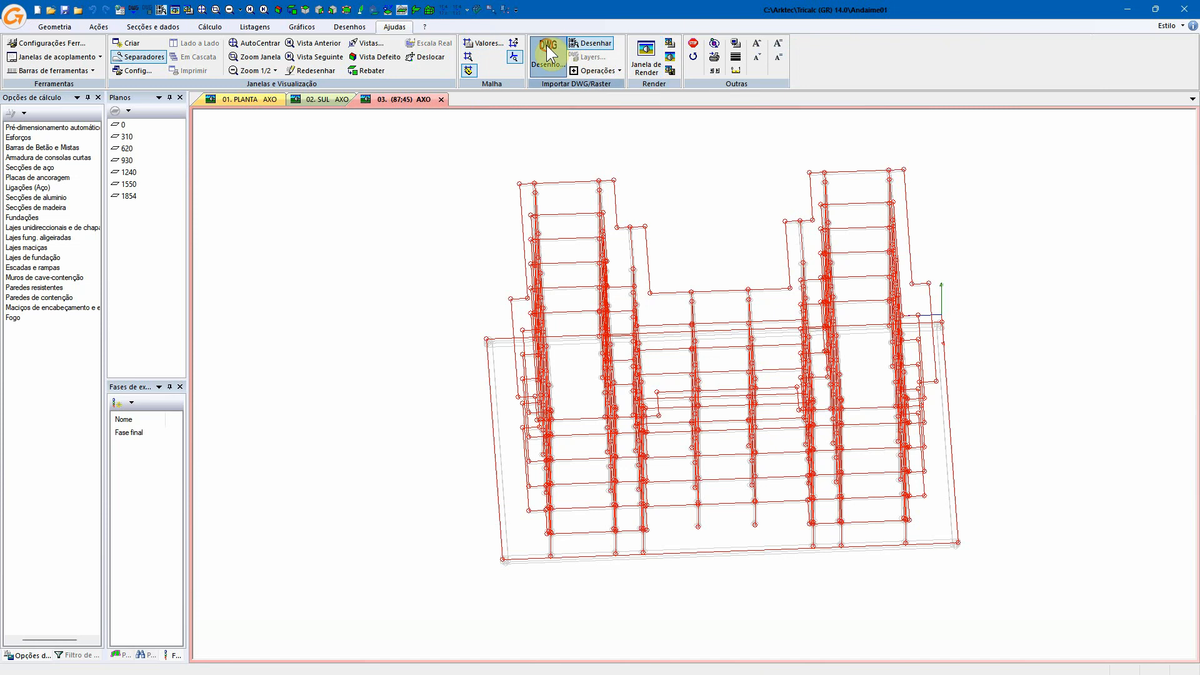
left_click(518, 286)
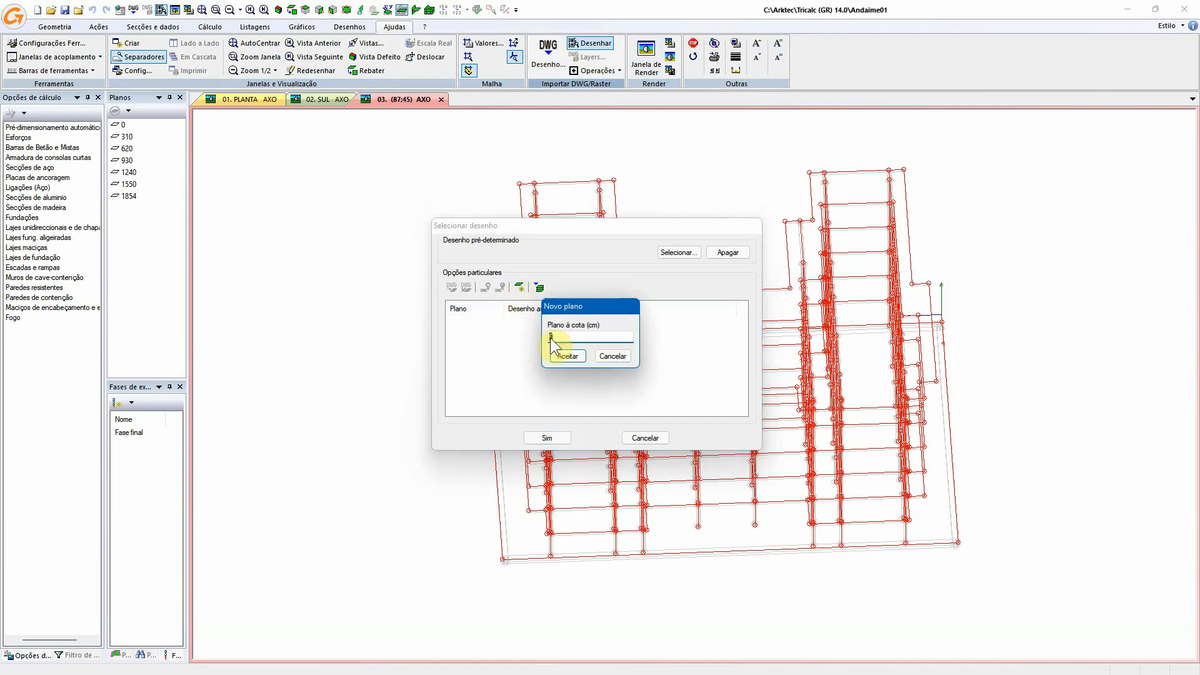
key("Return")
- Associate the desktop drawing Edificio Arktec BIM - Piso 00.dwg with plane 0, using metres and translation to the origin
double_click(463, 321)
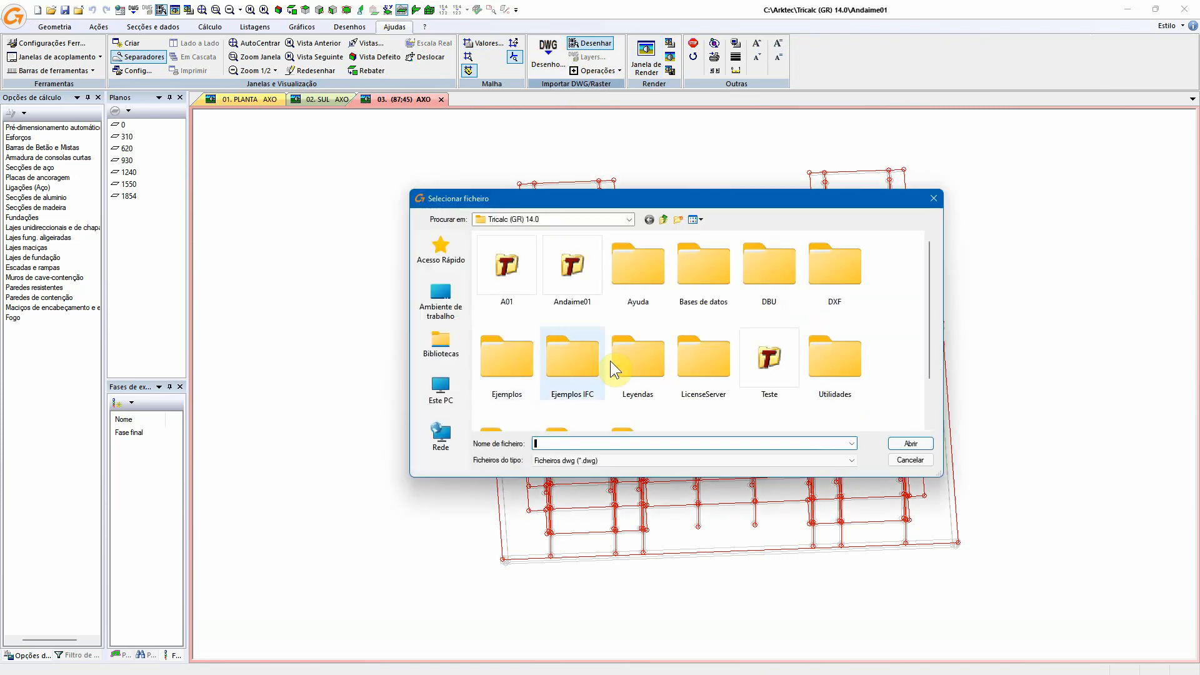
left_click(444, 309)
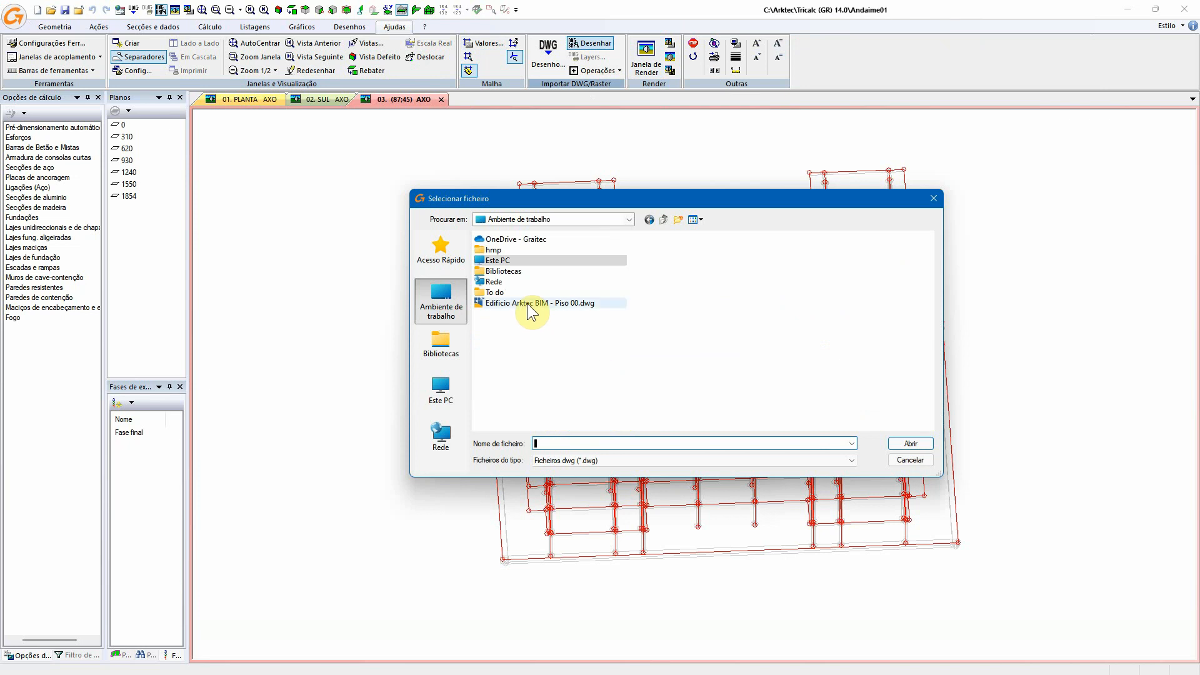
left_click(603, 303)
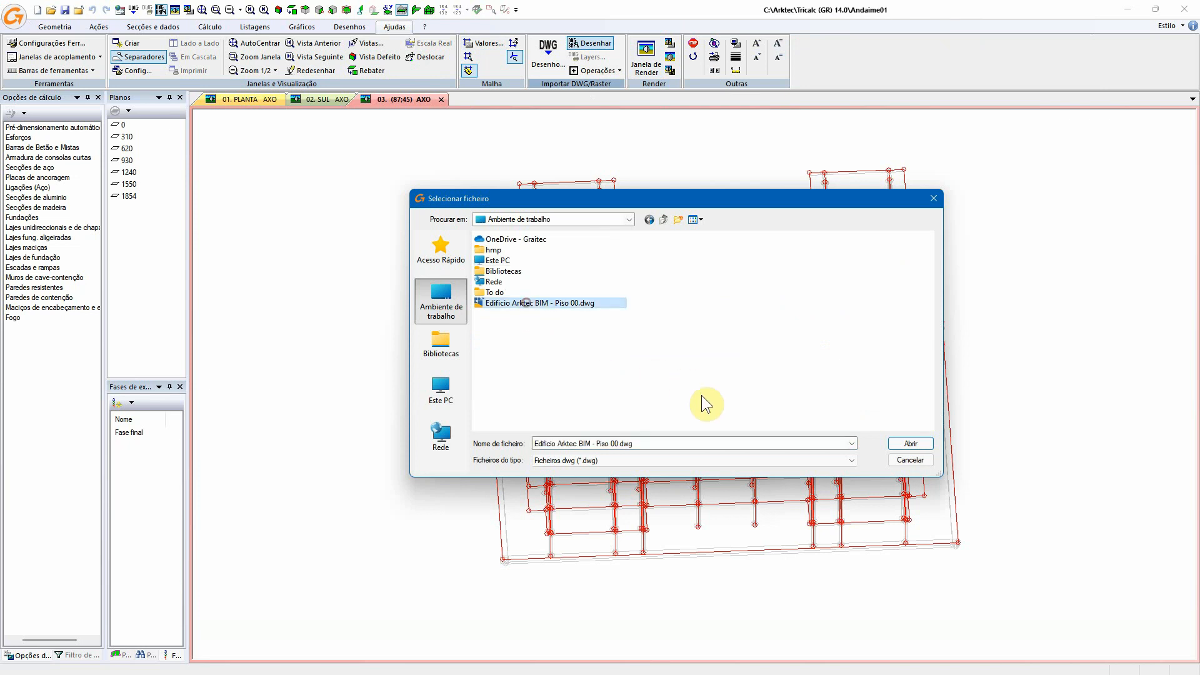
left_click(911, 444)
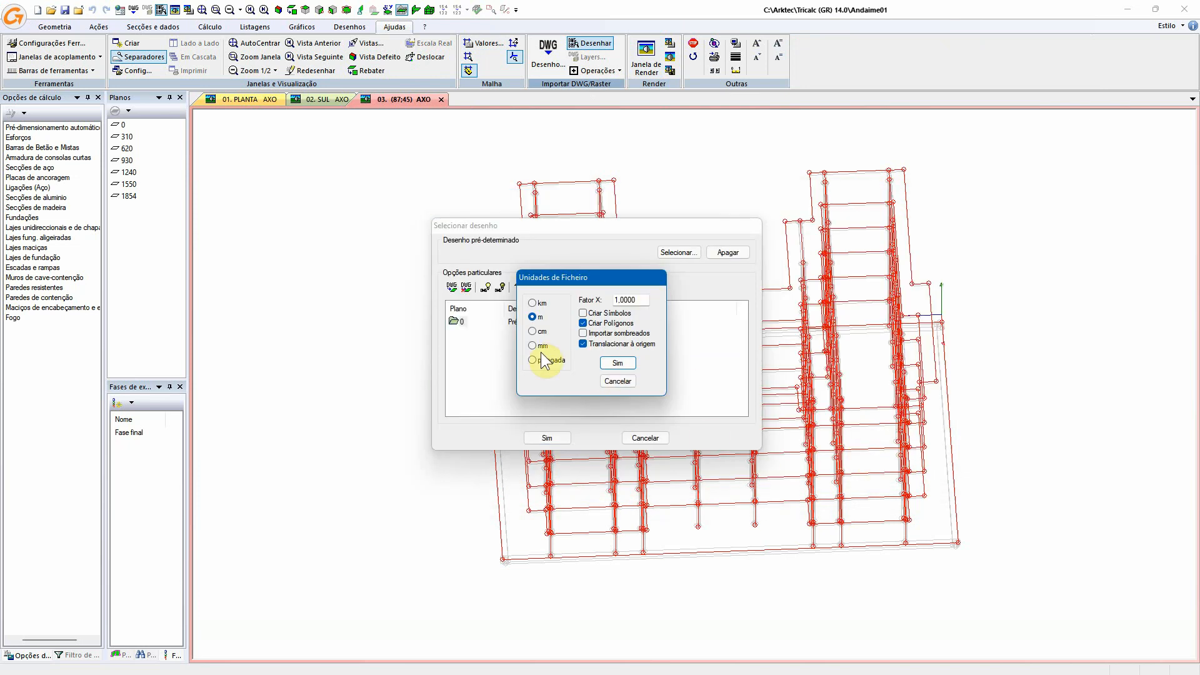
left_click(630, 365)
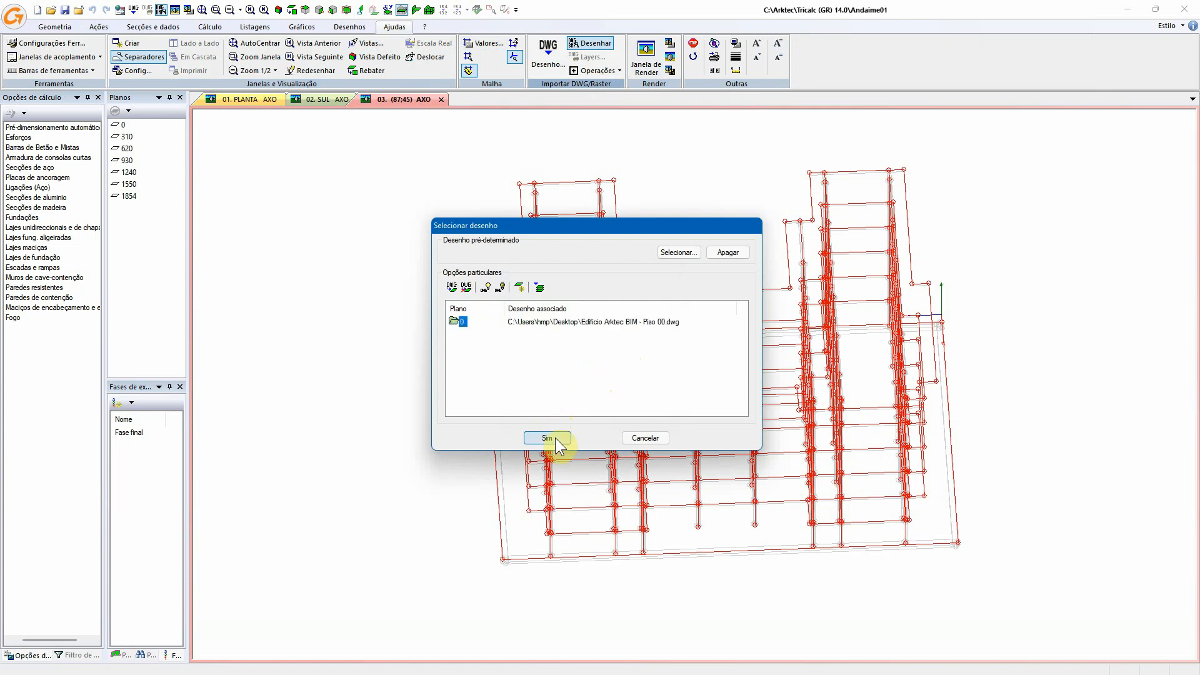
left_click(555, 438)
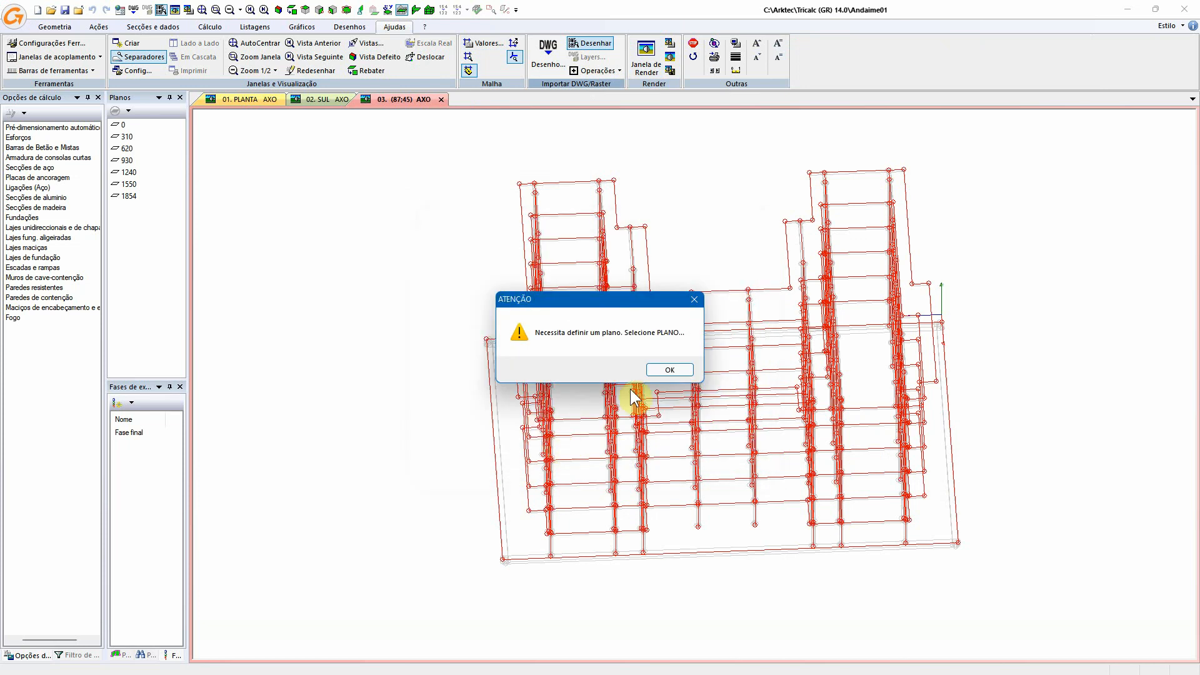
- Activate plane 0 and introduce a node at a column base of the imported building model
left_click(665, 370)
left_click(120, 126)
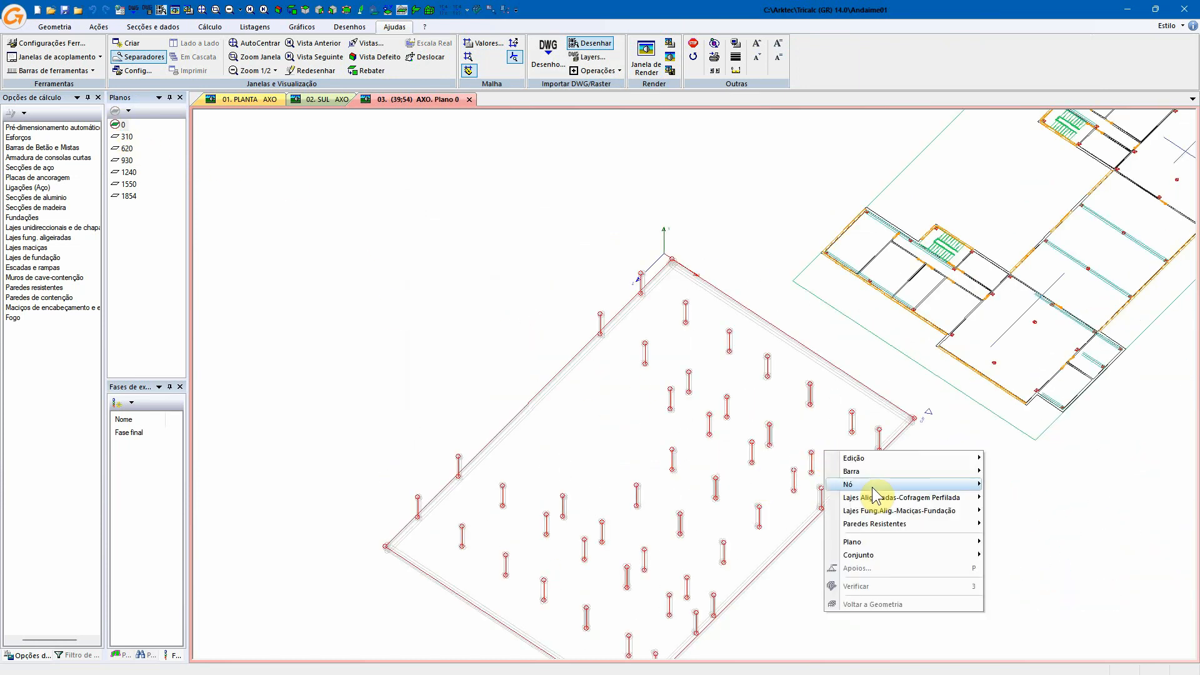
left_click(873, 483)
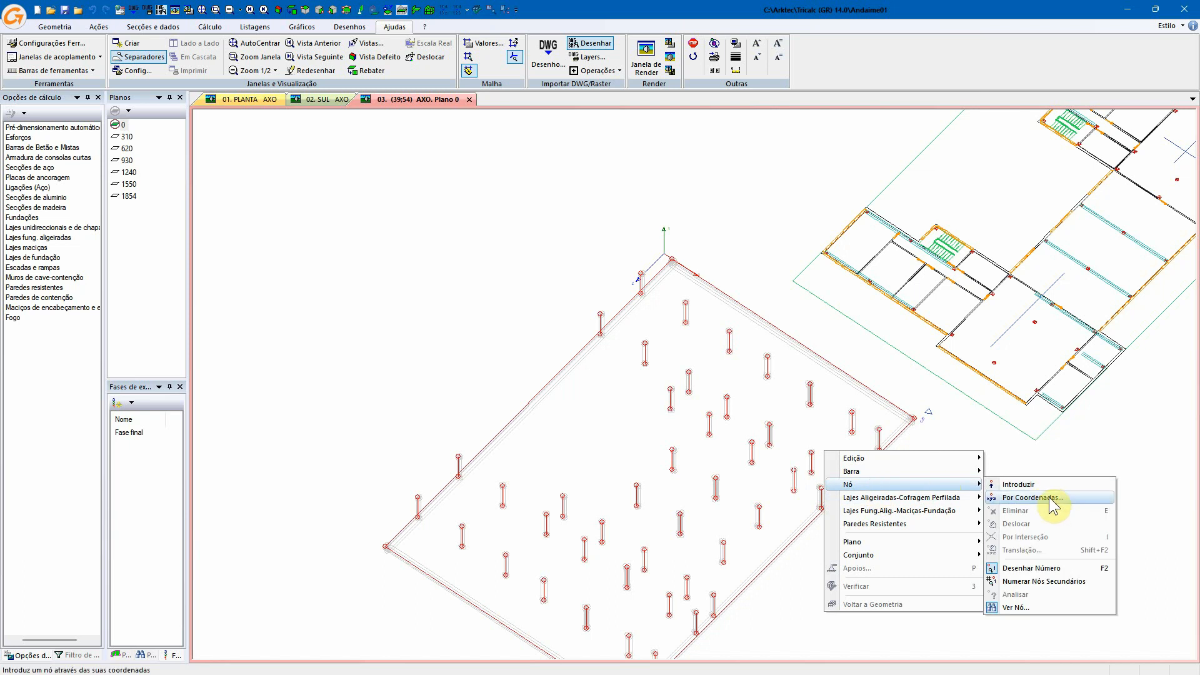
left_click(1050, 498)
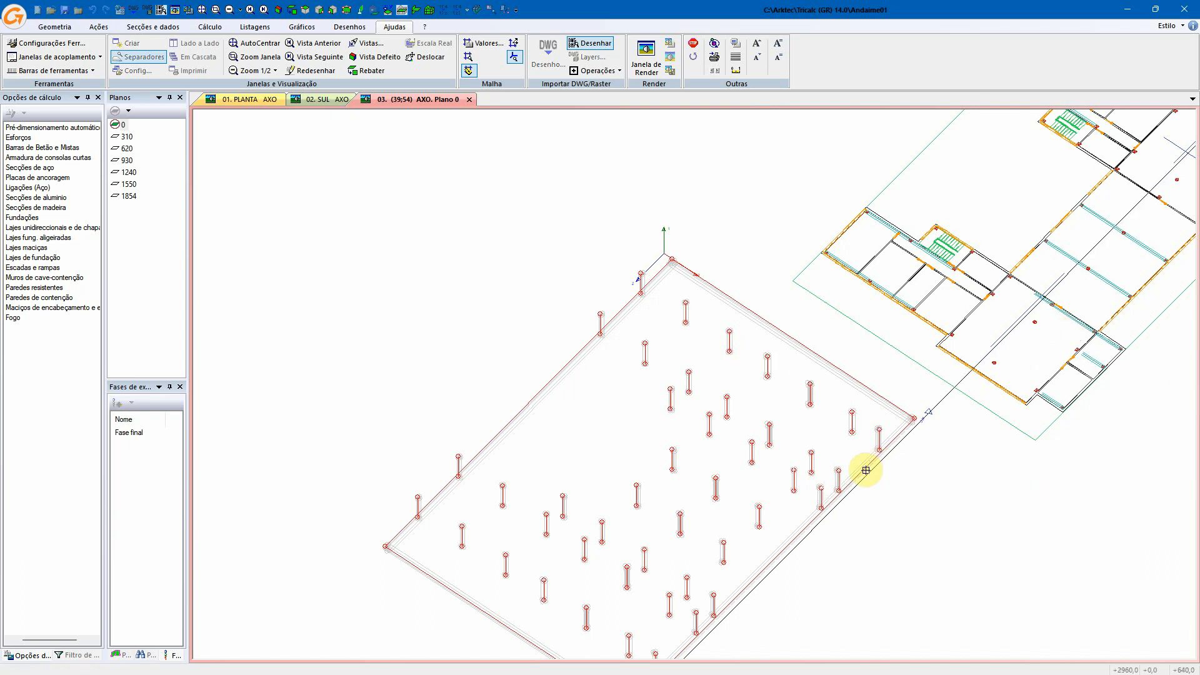
left_click(812, 469)
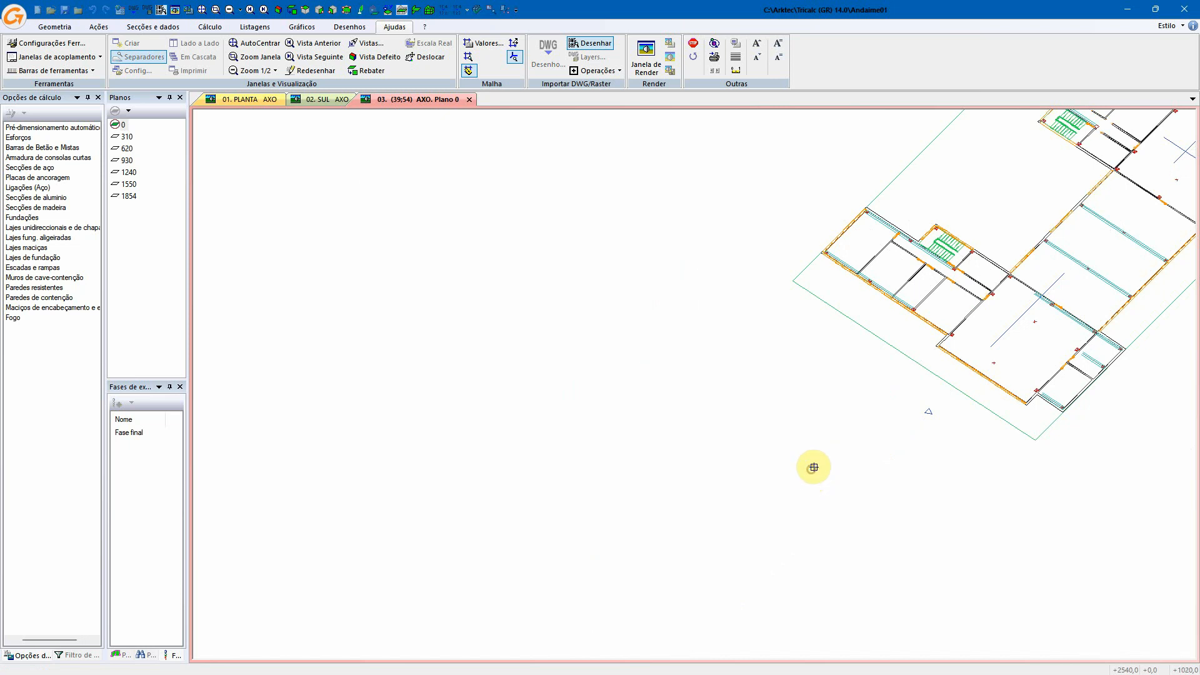
key("Escape")
middle_click_drag(979, 404, 804, 422)
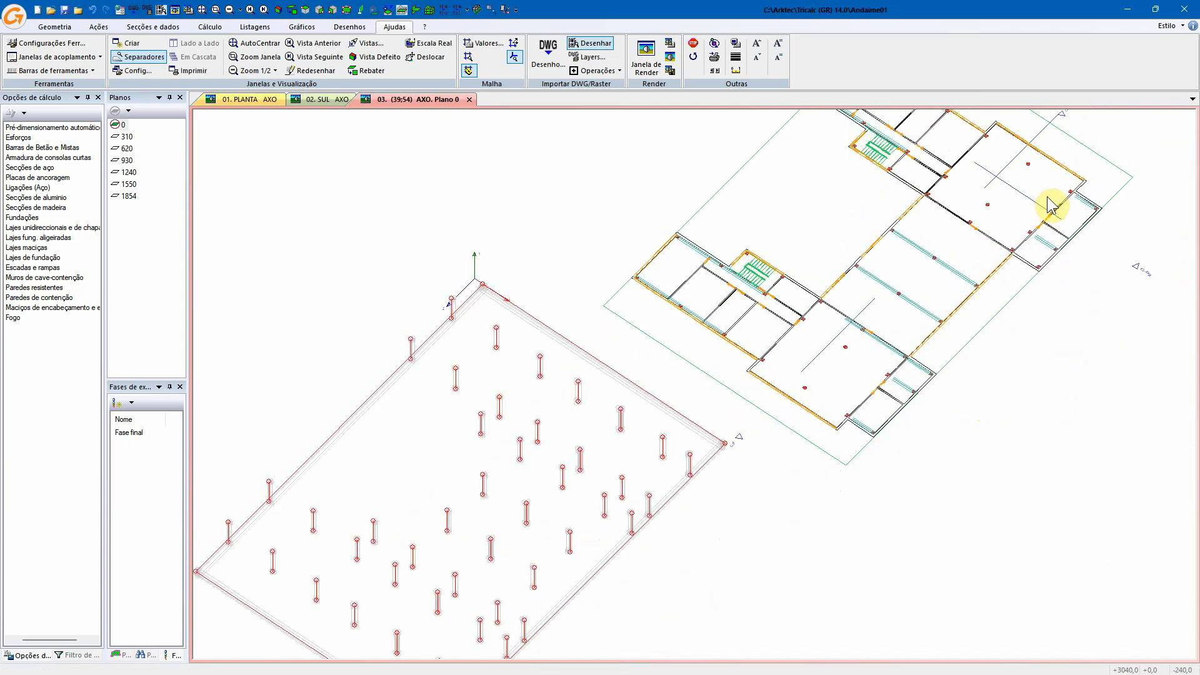
left_click(597, 71)
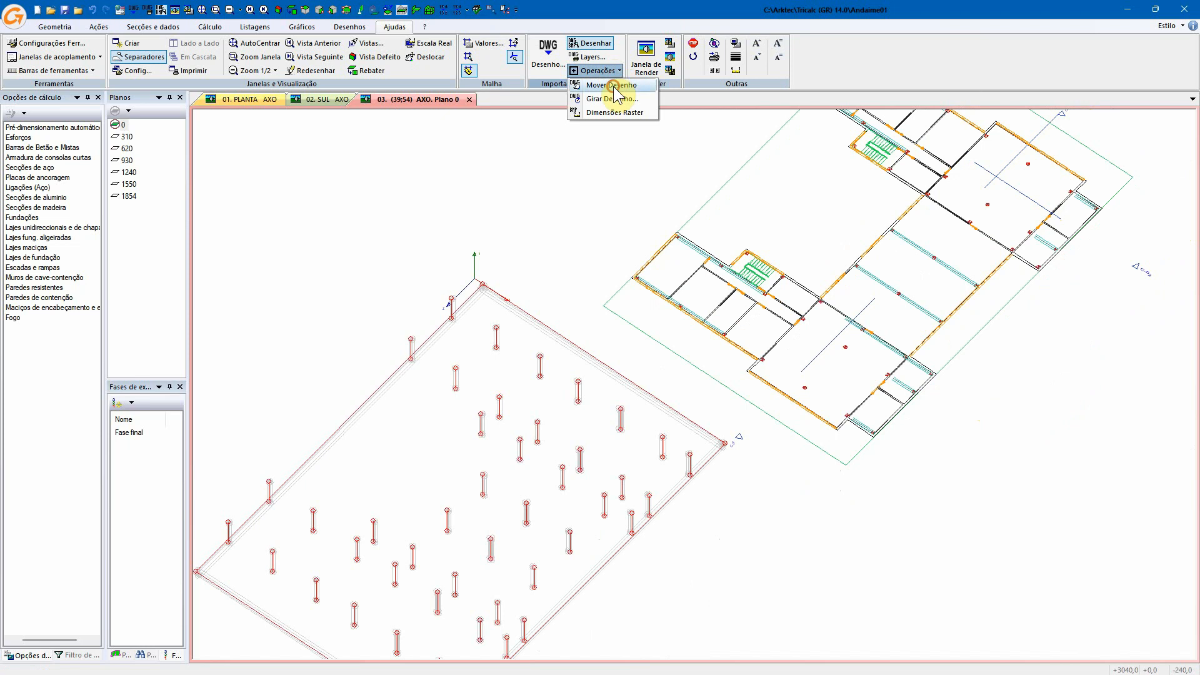
left_click(614, 89)
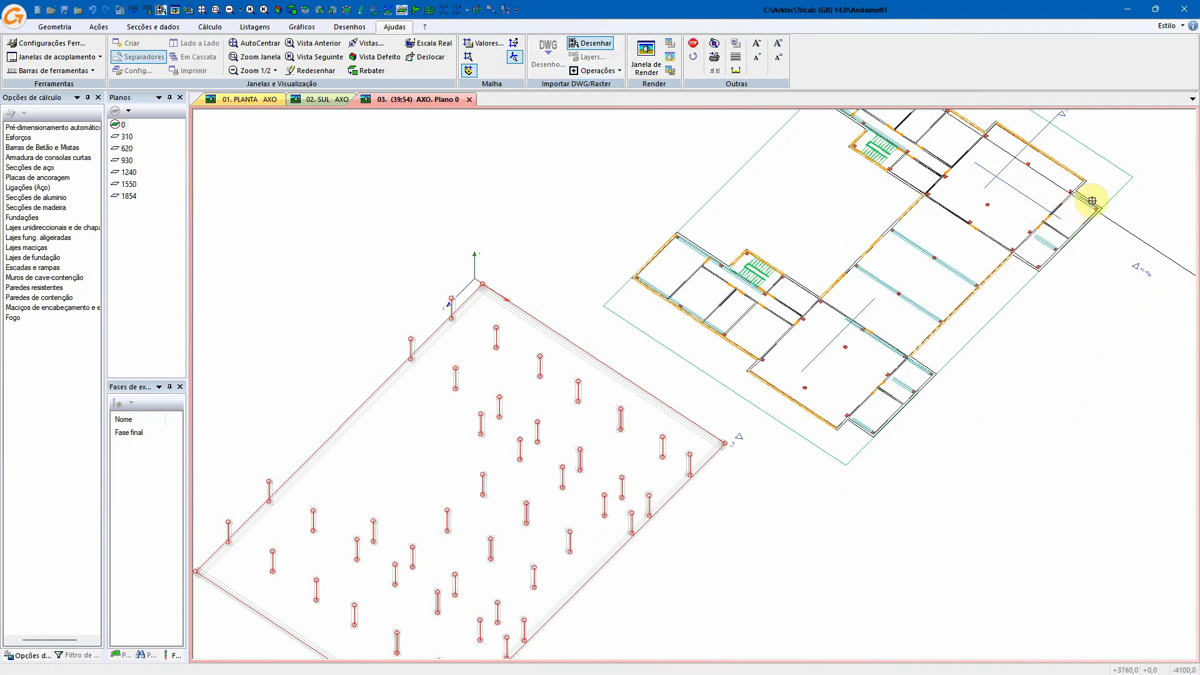
left_click(1026, 156)
scroll(987, 204, "up", 5)
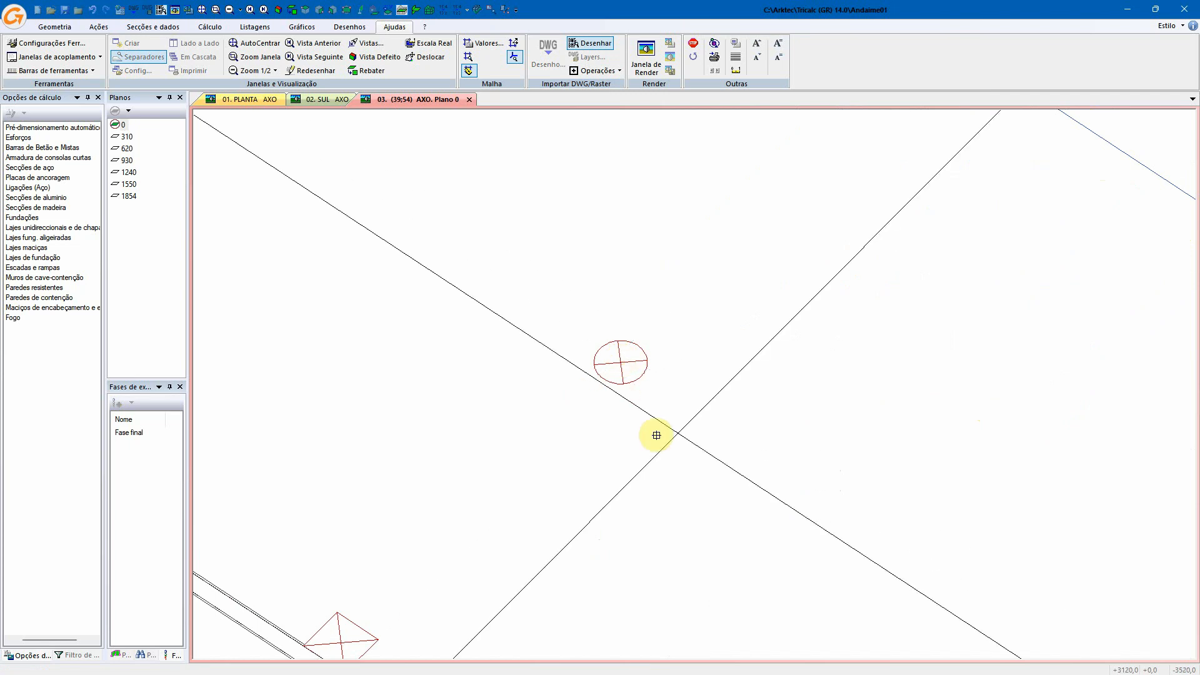
scroll(657, 435, "down", 5)
scroll(650, 434, "up", 3)
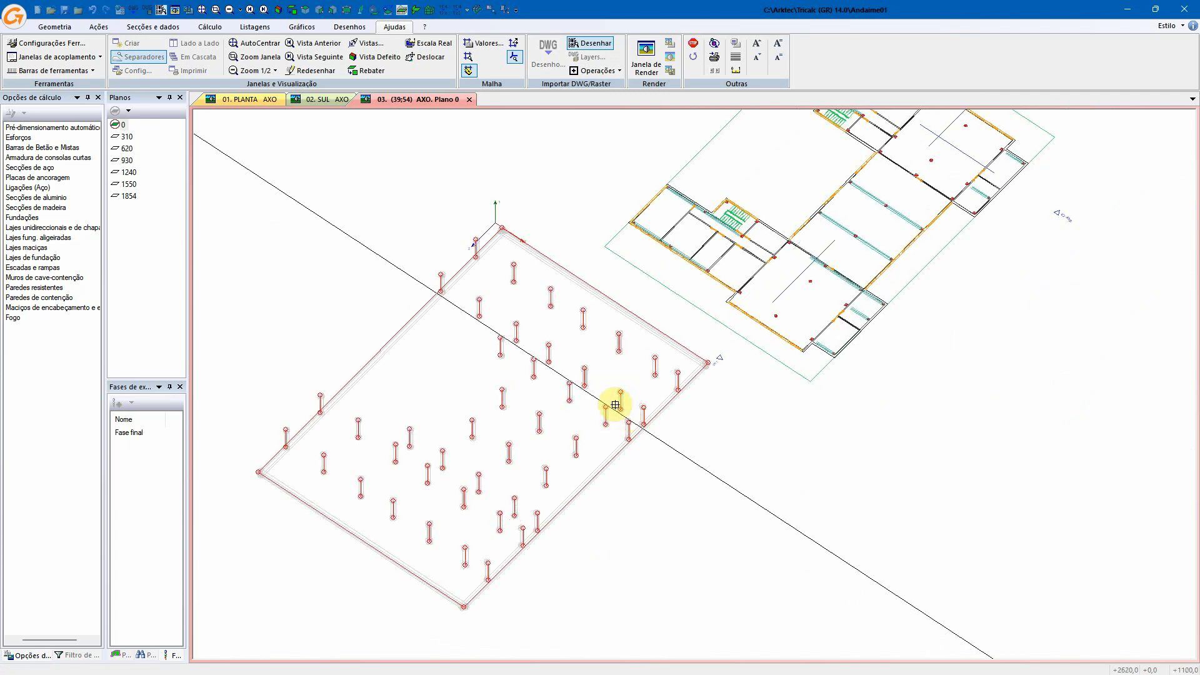
- Introduce a node on plane 0 at the base of the round column in the building model
right_click(581, 386)
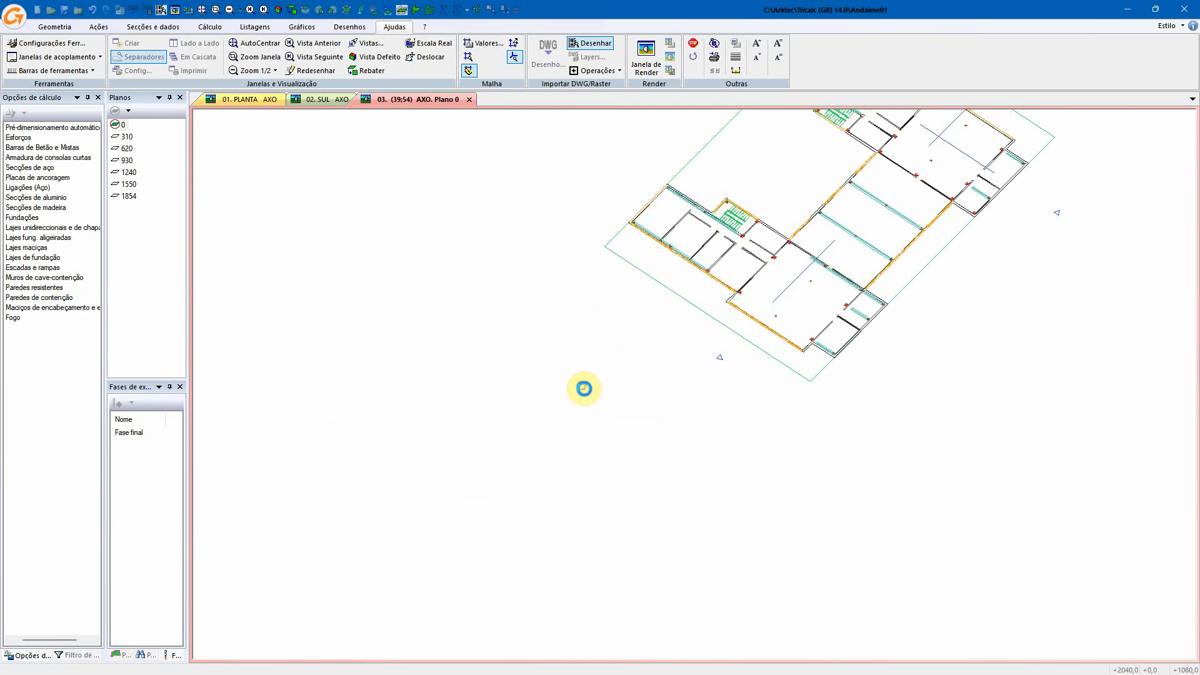
right_click(583, 388)
left_click(636, 424)
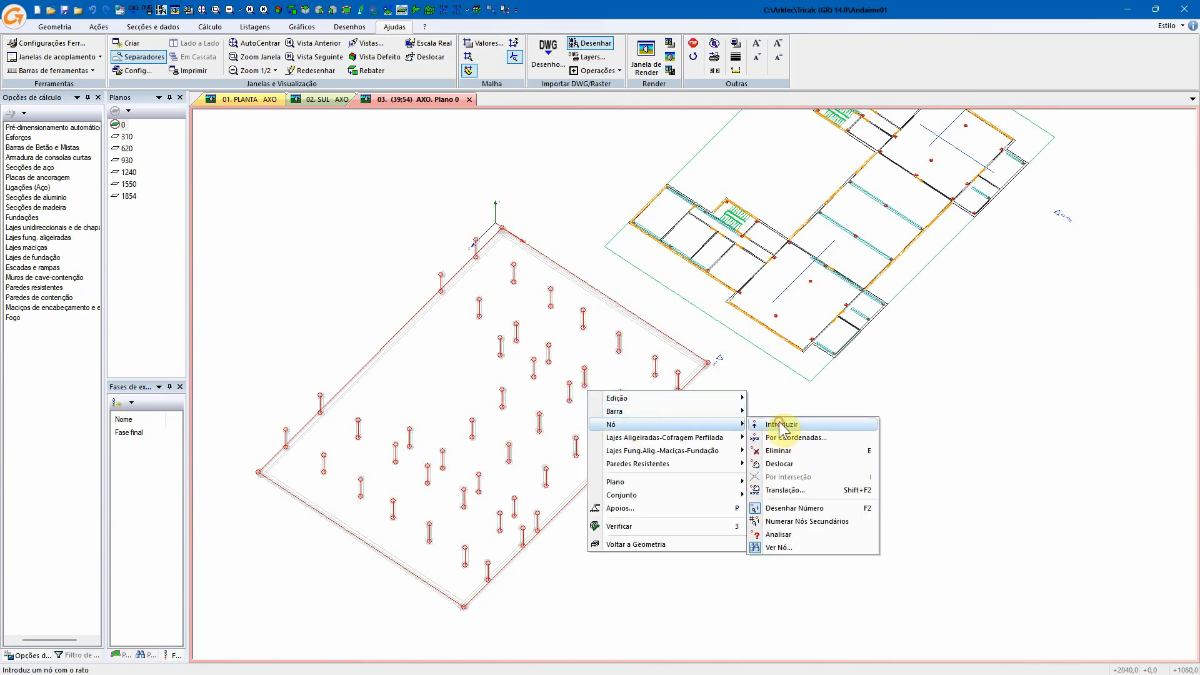
left_click(780, 424)
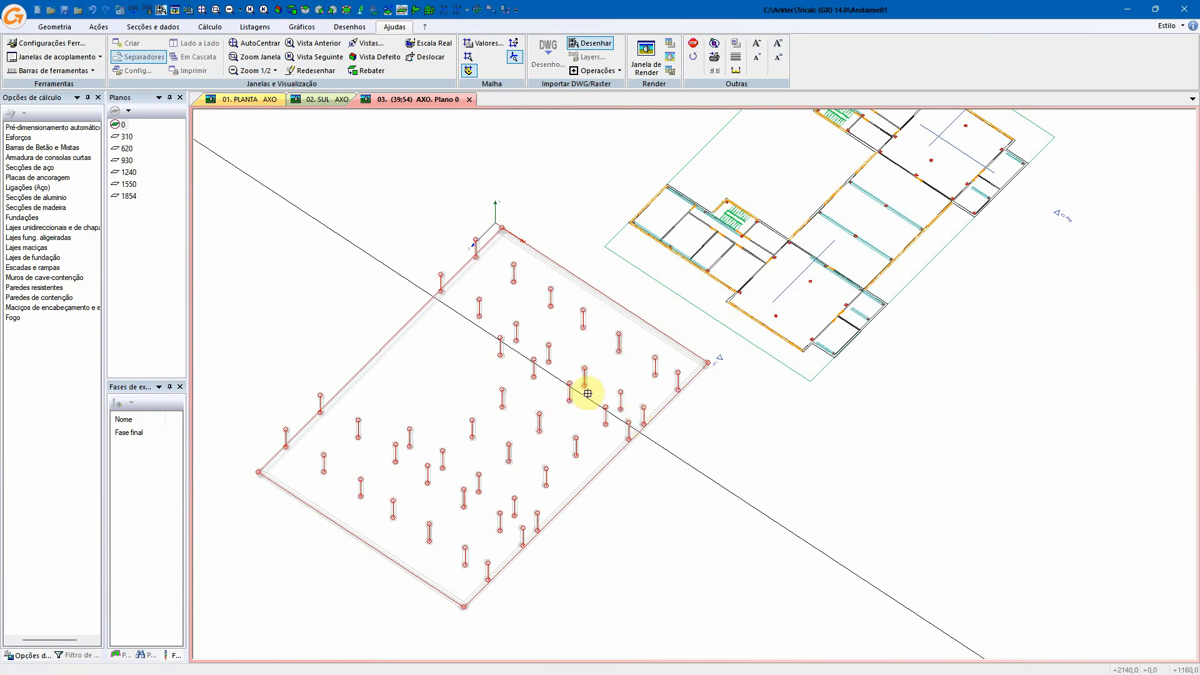
- Move the imported floor plan drawing from its round column's centre to the matching node on the building model
left_click(593, 70)
left_click(601, 96)
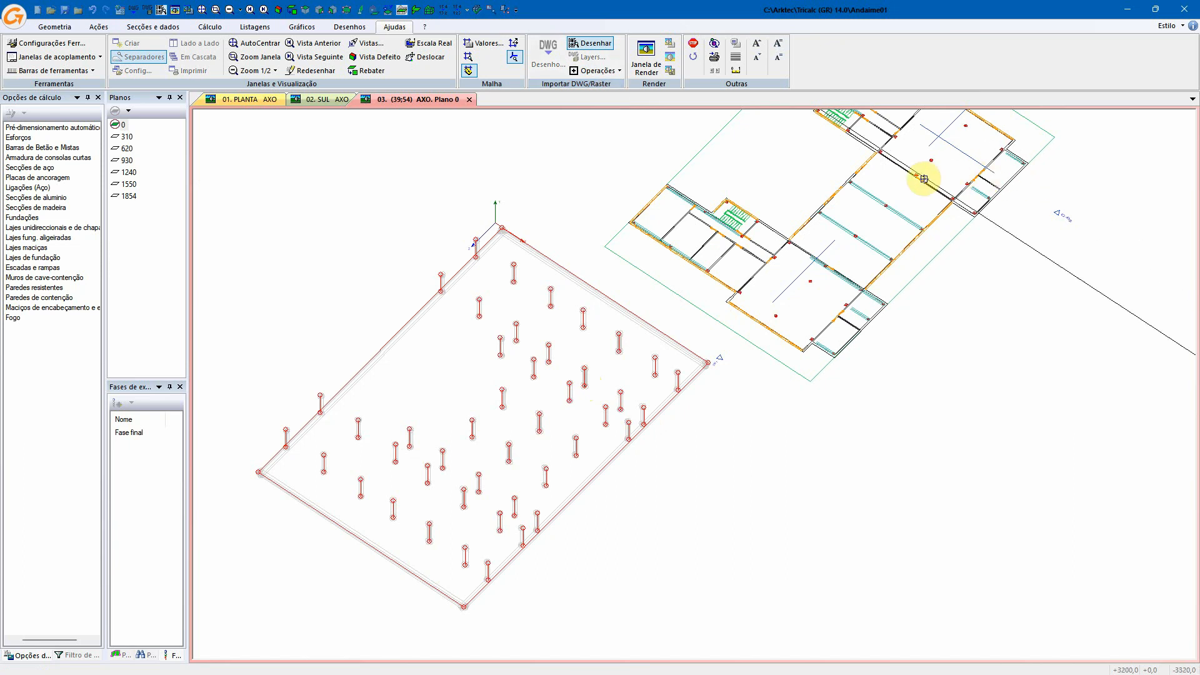
scroll(931, 169, "up", 5)
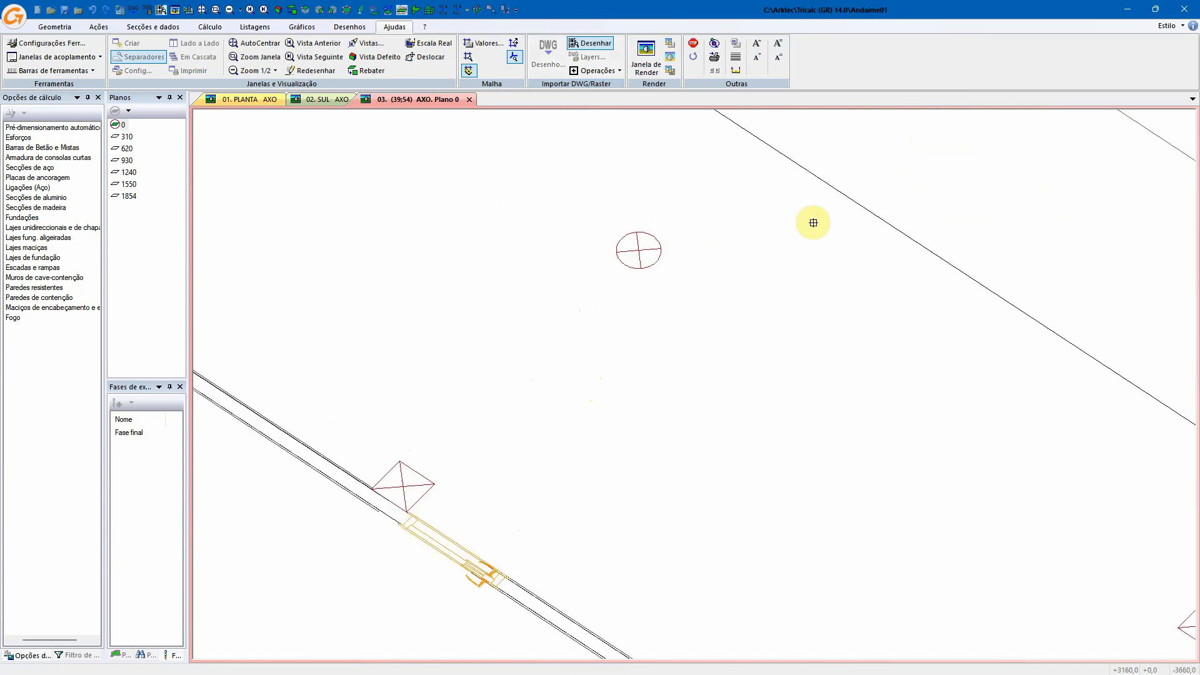
left_click(638, 251)
scroll(635, 251, "down", 5)
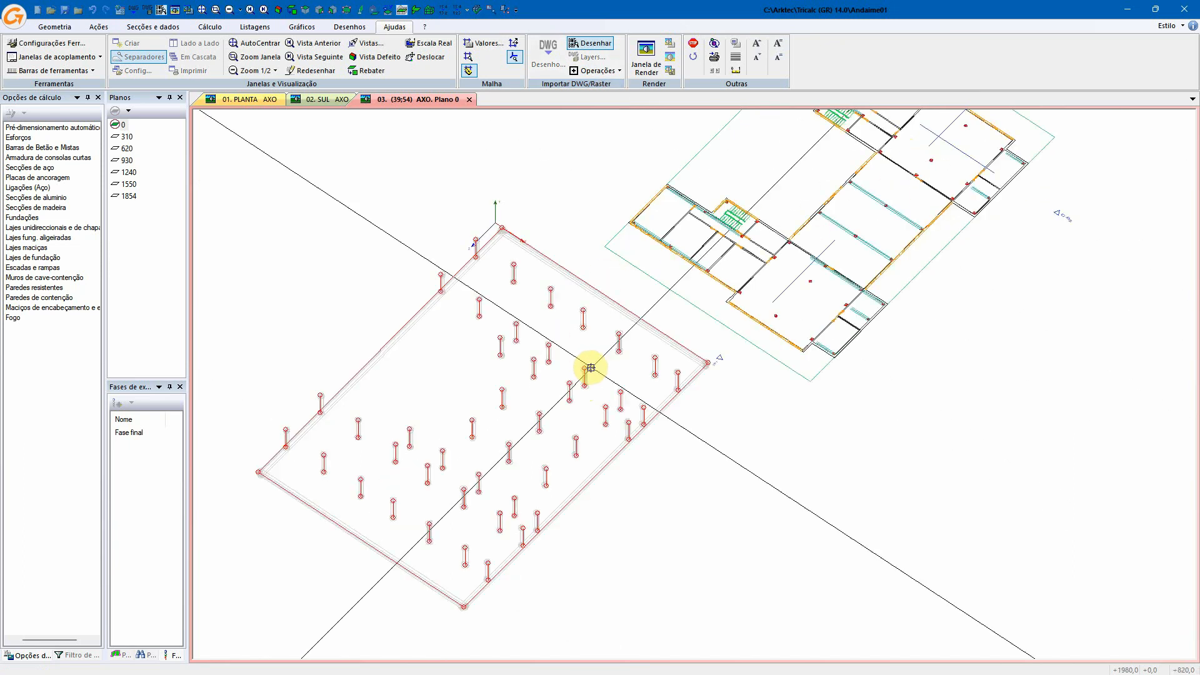
left_click(583, 384)
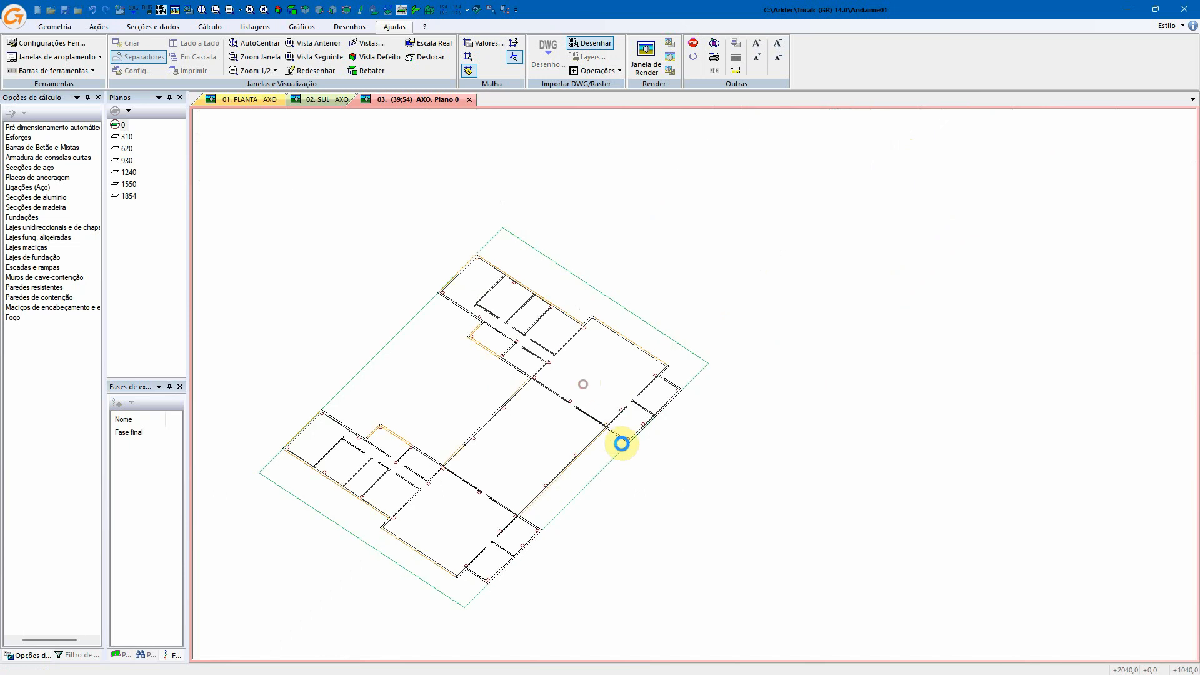
- Render the model and examine how the floor plan aligns with the columns on plane 0 and with the whole building
scroll(625, 438, "up", 2)
scroll(623, 436, "up", 8)
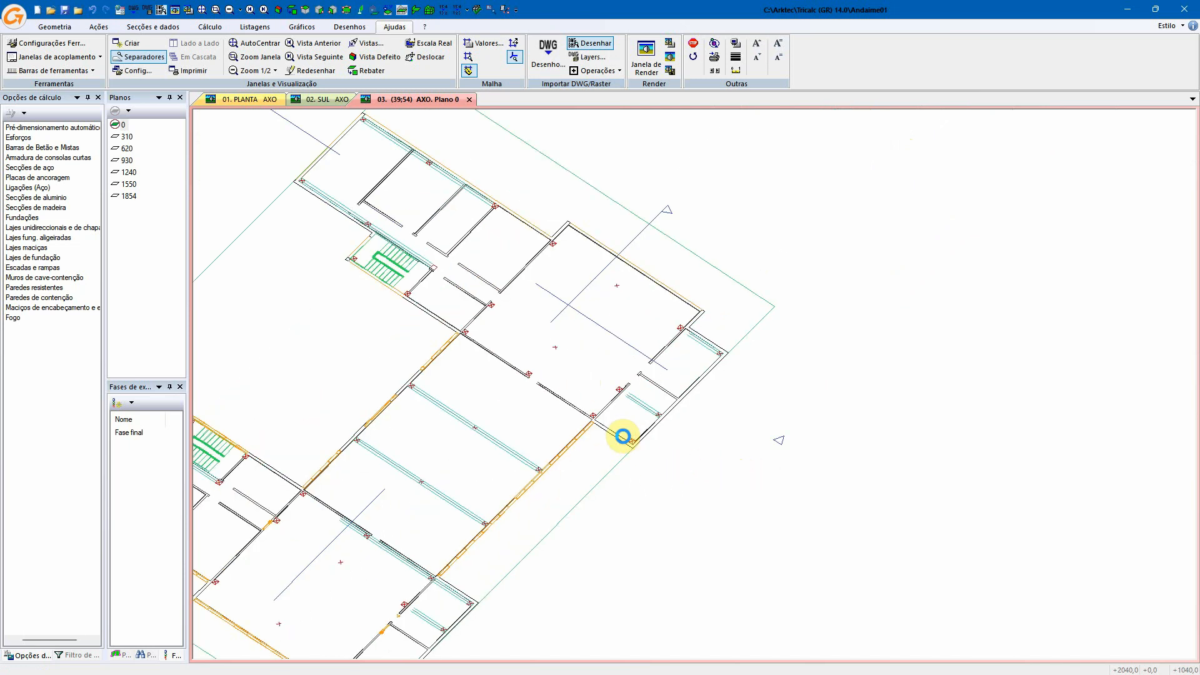
scroll(721, 456, "down", 5)
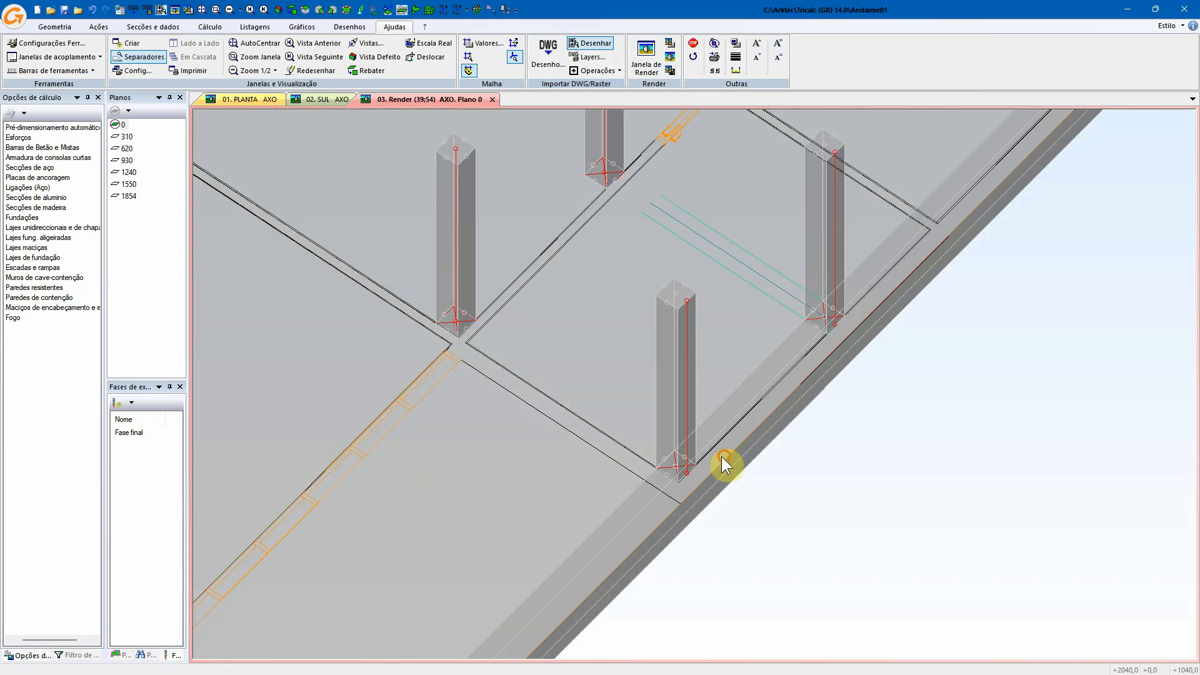
scroll(749, 476, "down", 1)
middle_click_drag(747, 474, 782, 519)
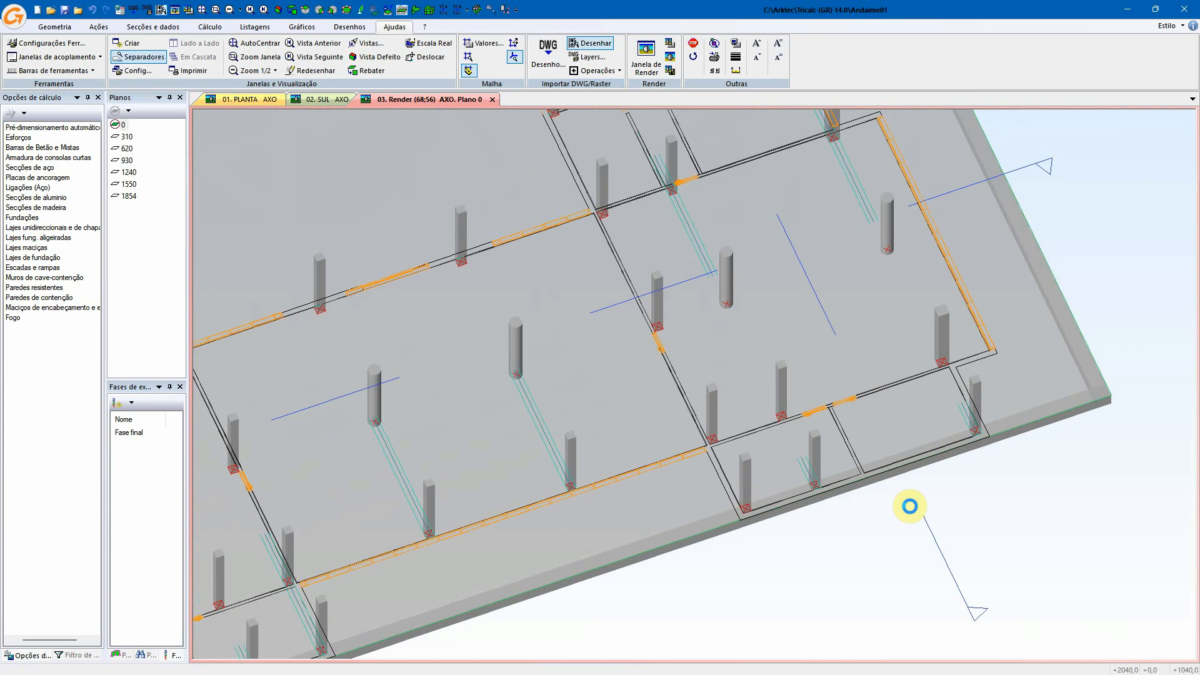
middle_click_drag(718, 403, 785, 389)
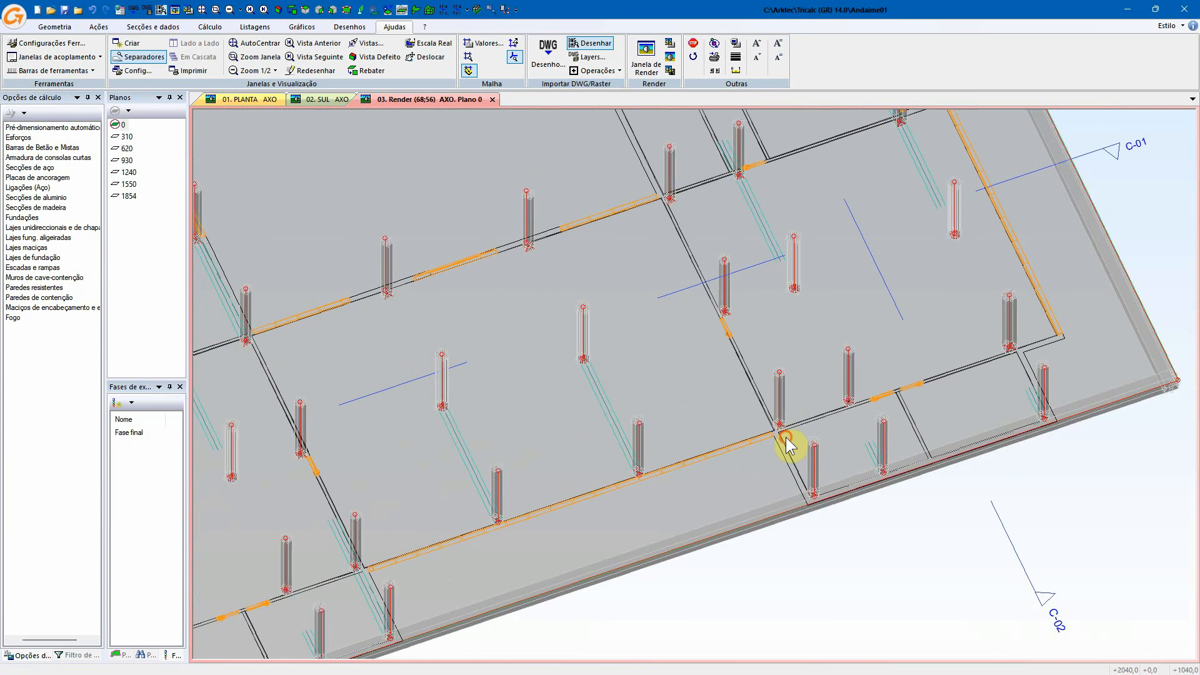
middle_click_drag(788, 444, 796, 445, "shift")
scroll(795, 444, "down", 1)
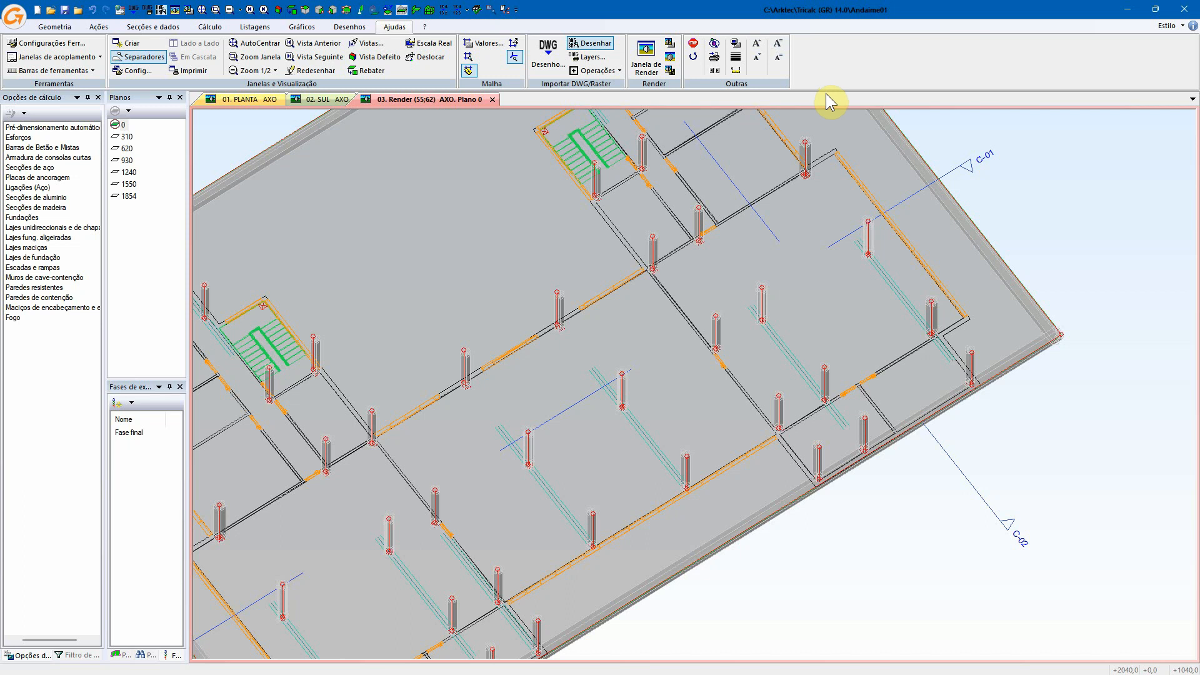
key("Escape")
left_click_drag(793, 217, 825, 536)
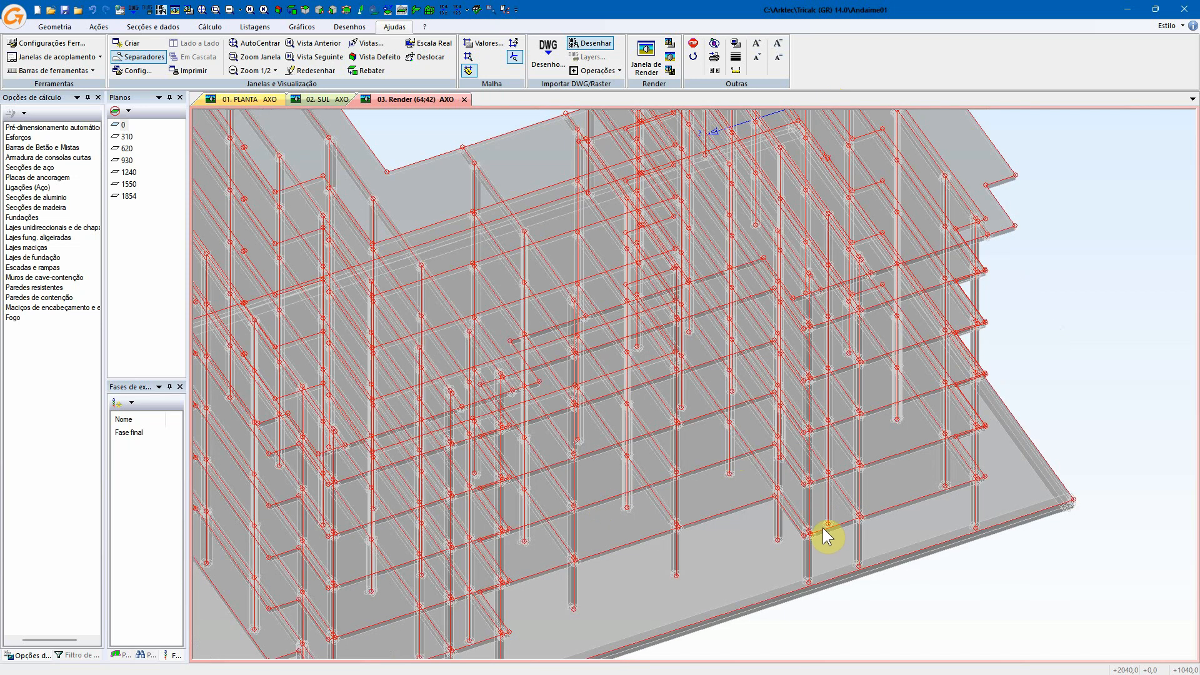
- Reactivate plane 0 and introduce a node at the outer wall corner of the floor plan, near the slab edge
left_click(121, 125)
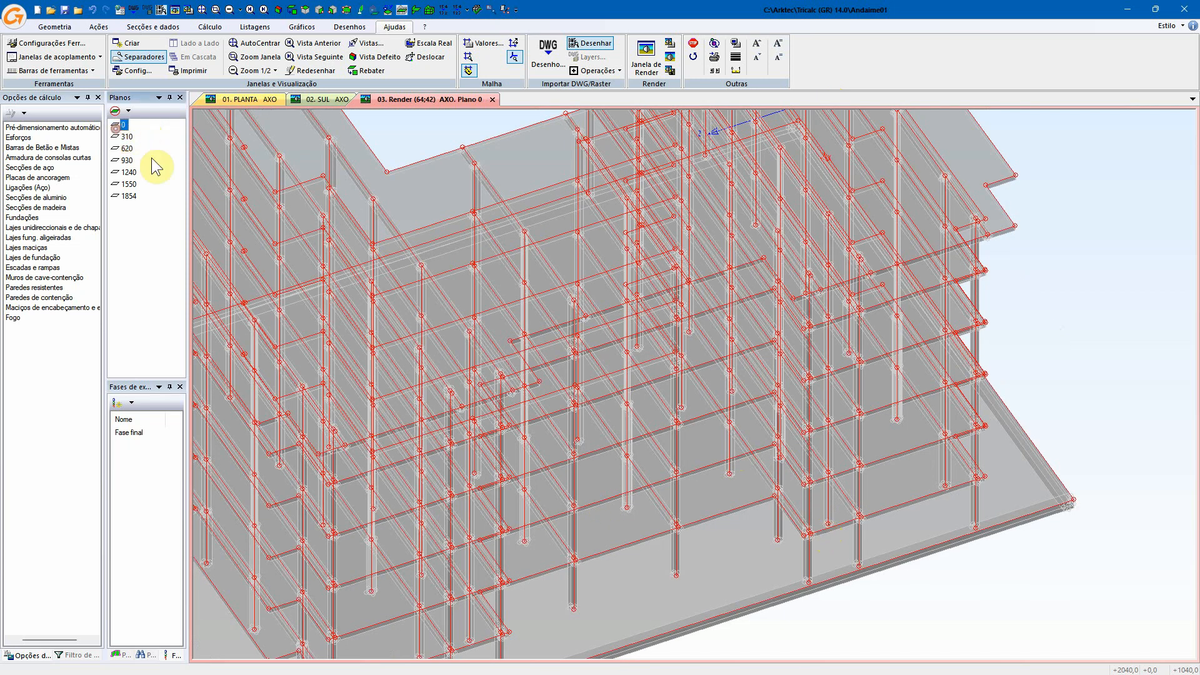
right_click(753, 356)
mouse_move(812, 388)
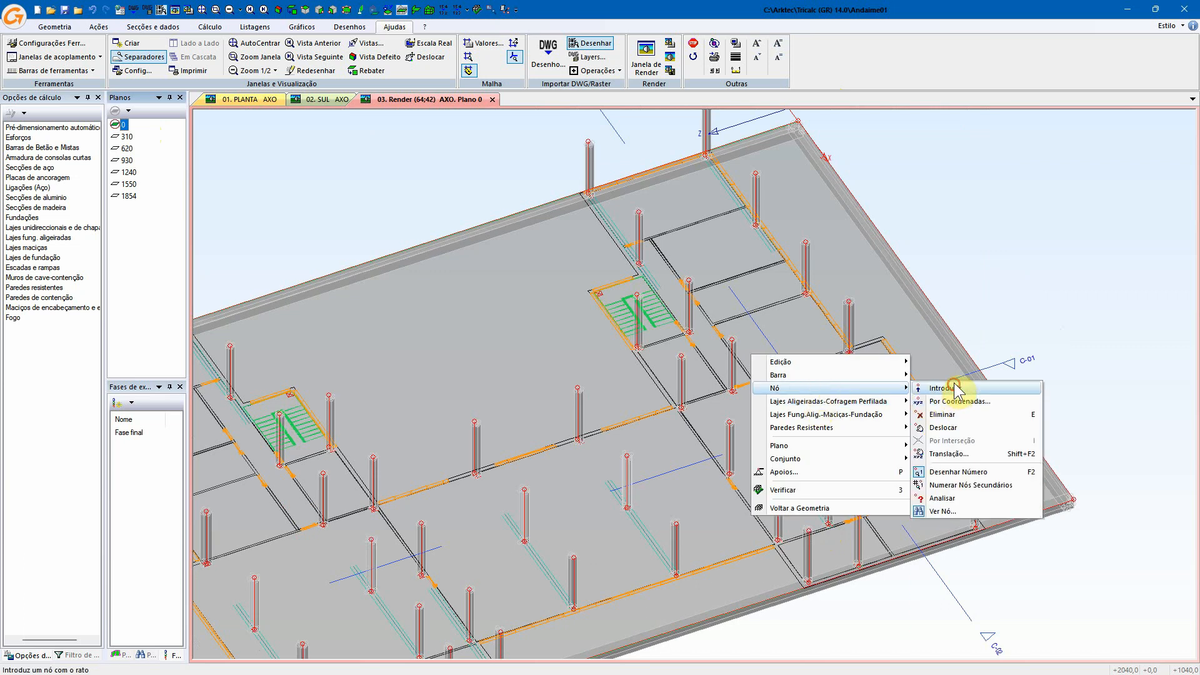
left_click(954, 389)
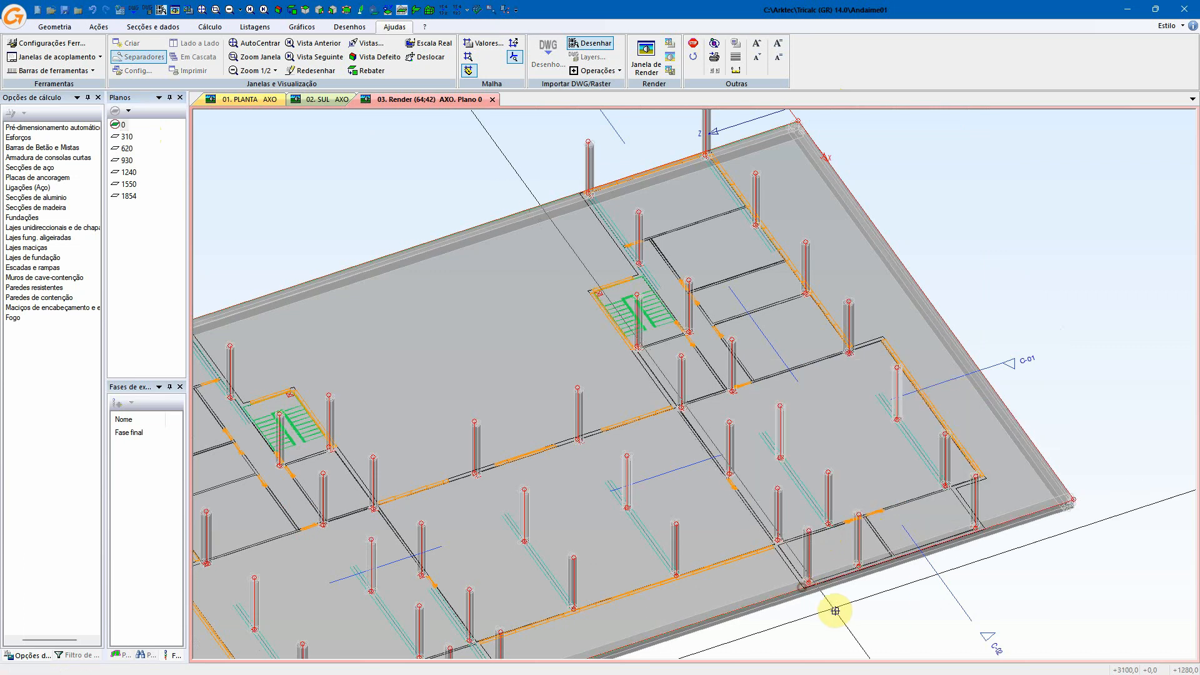
key("Escape")
- Copy the wall-corner node once by a translation of X 20 and Z 20 cm, without copying bars or loads or creating bars
mouse_move(808, 602)
middle_mouse_down()
mouse_move(822, 616)
mouse_move(814, 607)
middle_mouse_up()
scroll(808, 605, "up", 6)
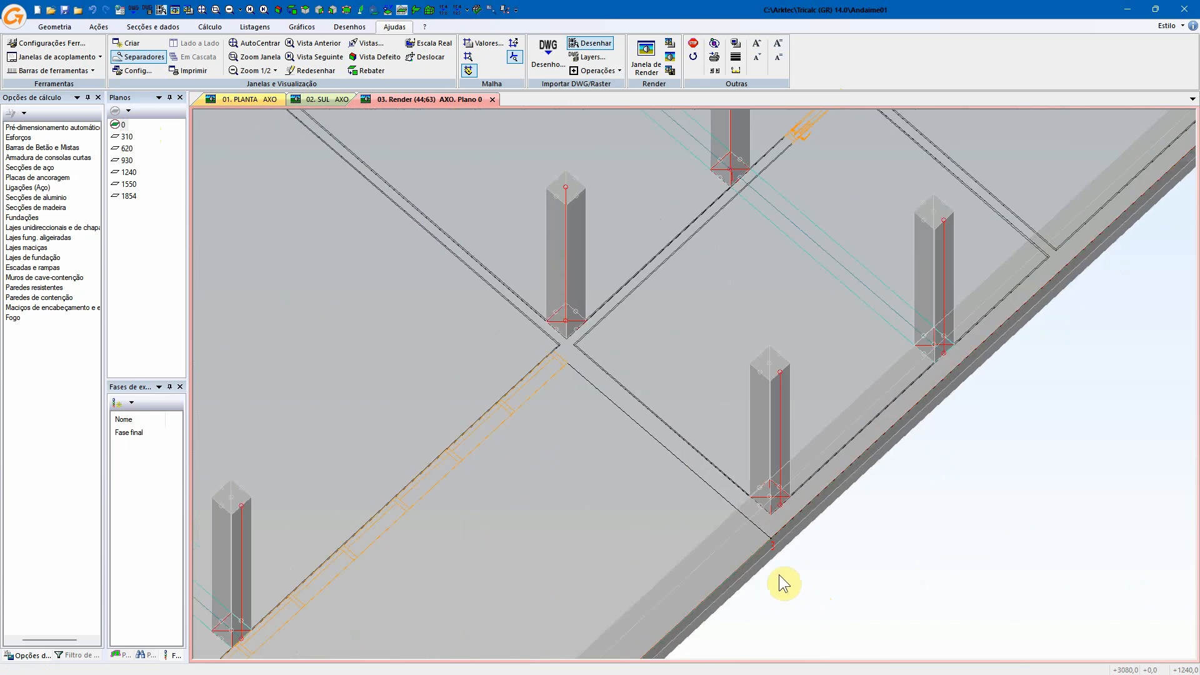
scroll(783, 584, "up", 2)
scroll(781, 531, "down", 2)
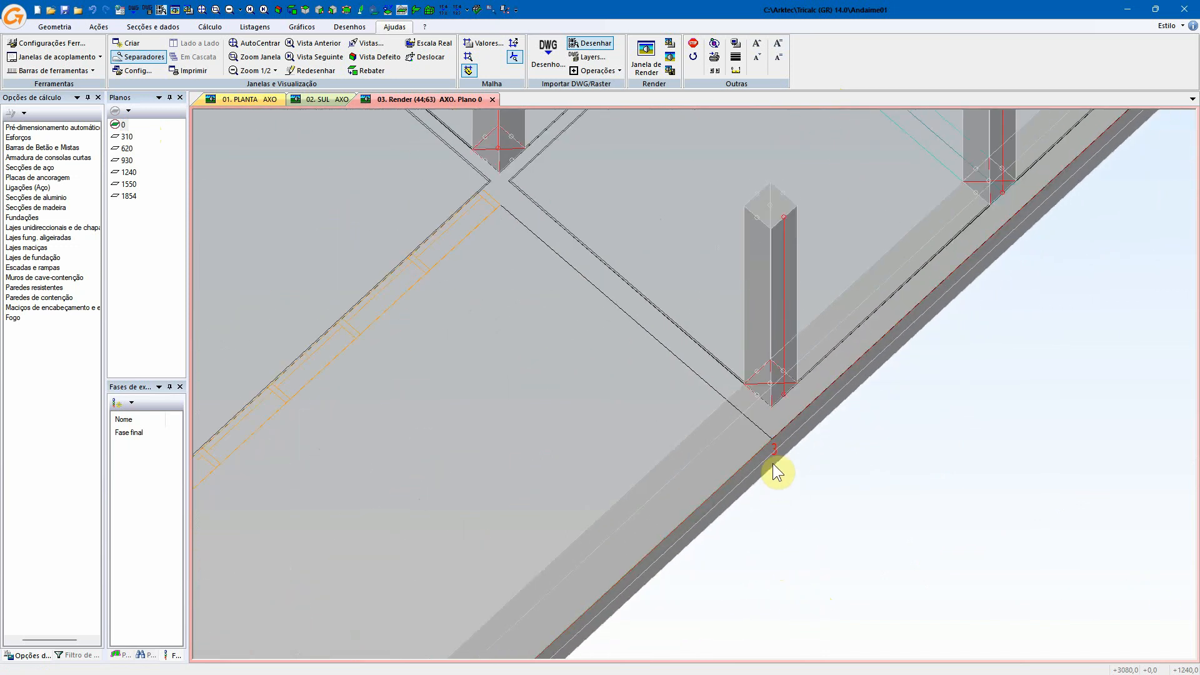
right_click(771, 478)
mouse_move(794, 517)
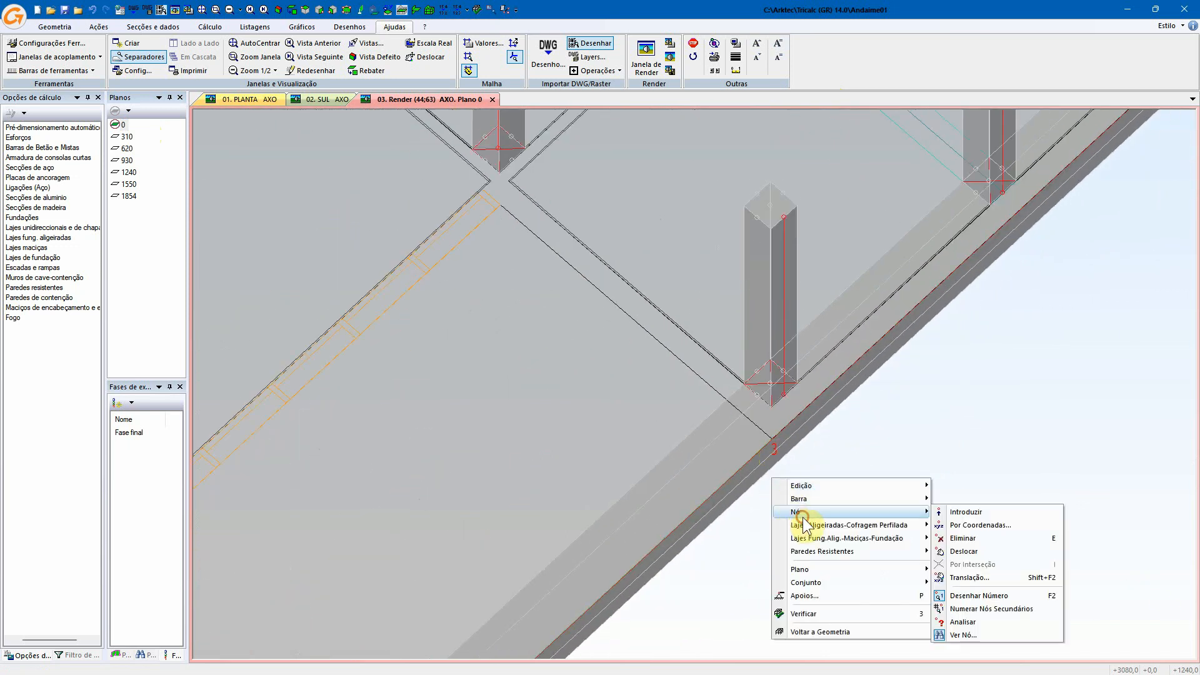
left_click(993, 568)
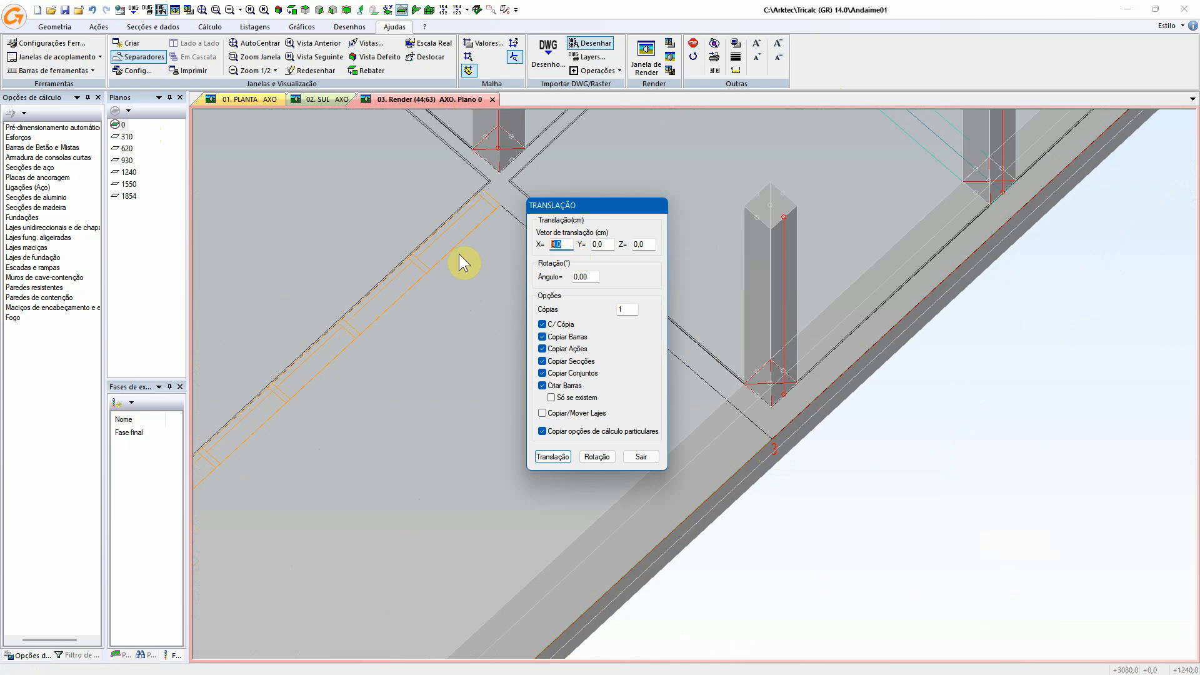
type("20")
key("Tab")
key("Tab")
type("20")
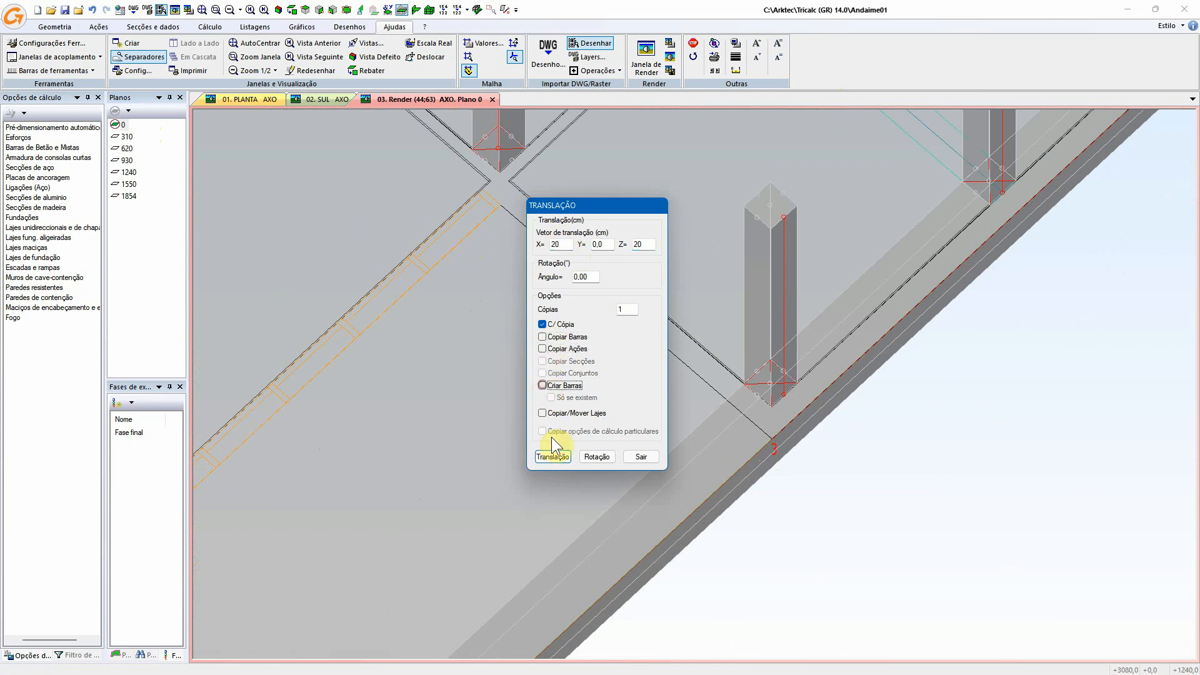
left_click(553, 457)
left_click_drag(786, 460, 825, 491)
right_click(822, 500)
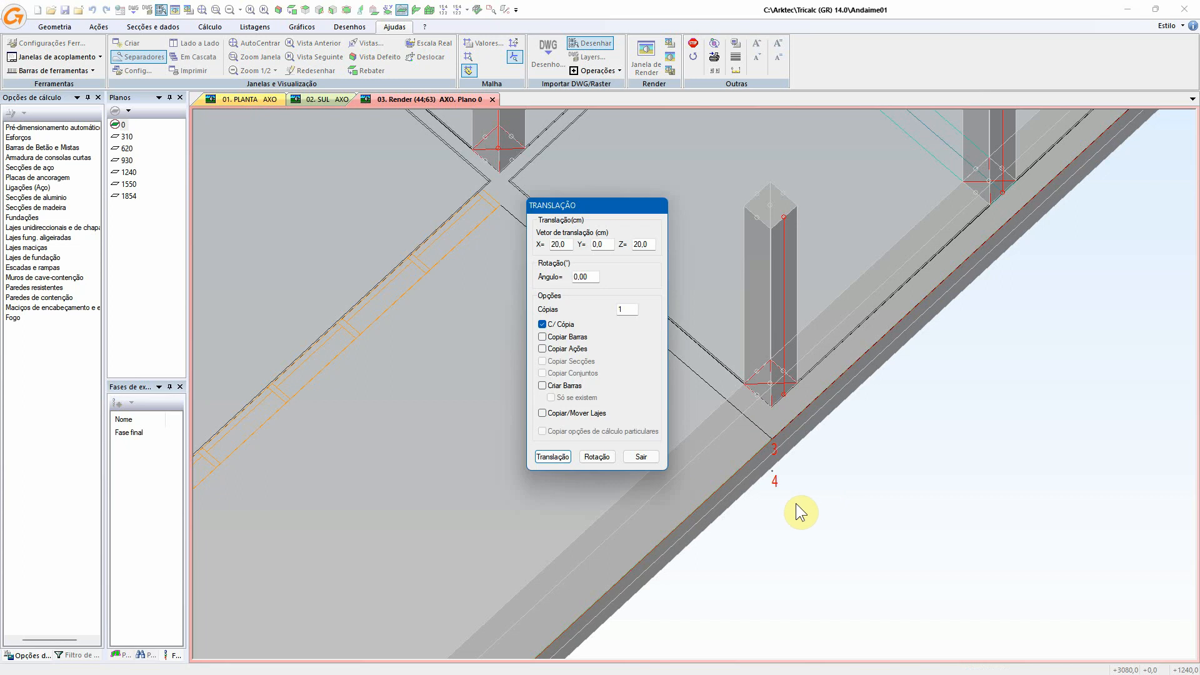
key("Escape")
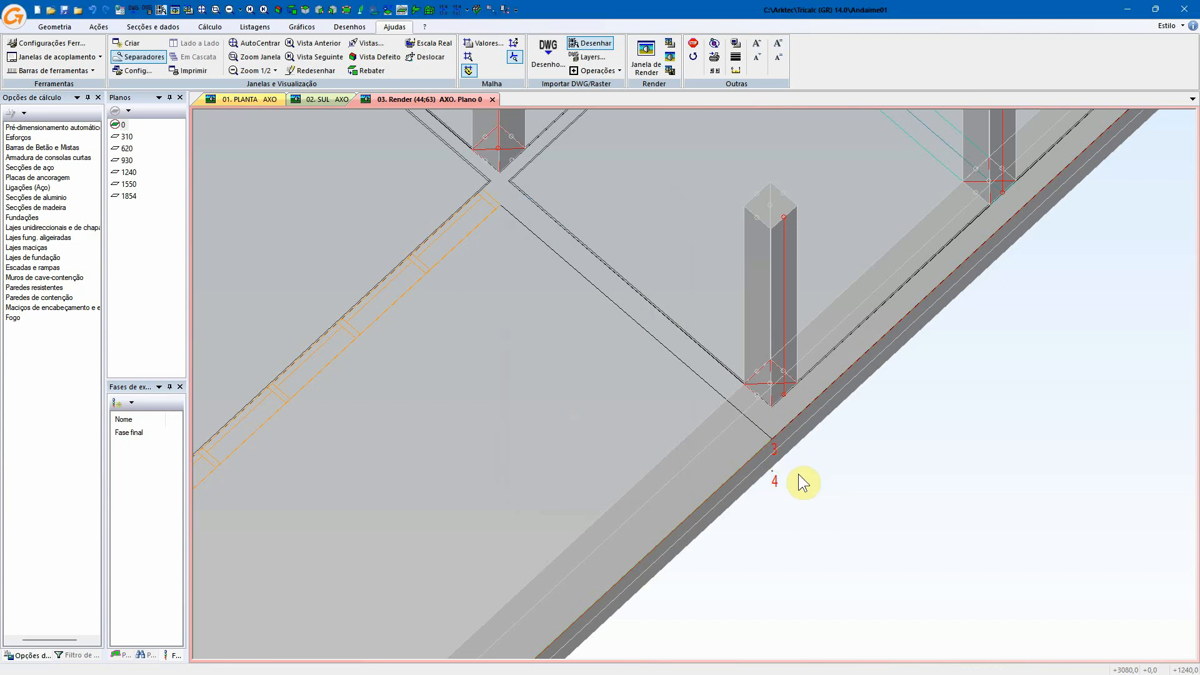
- Measure the outer wall's length along the slab edge, from the wall-corner node to the far wall corner
scroll(804, 483, "down", 2)
scroll(702, 227, "down", 1)
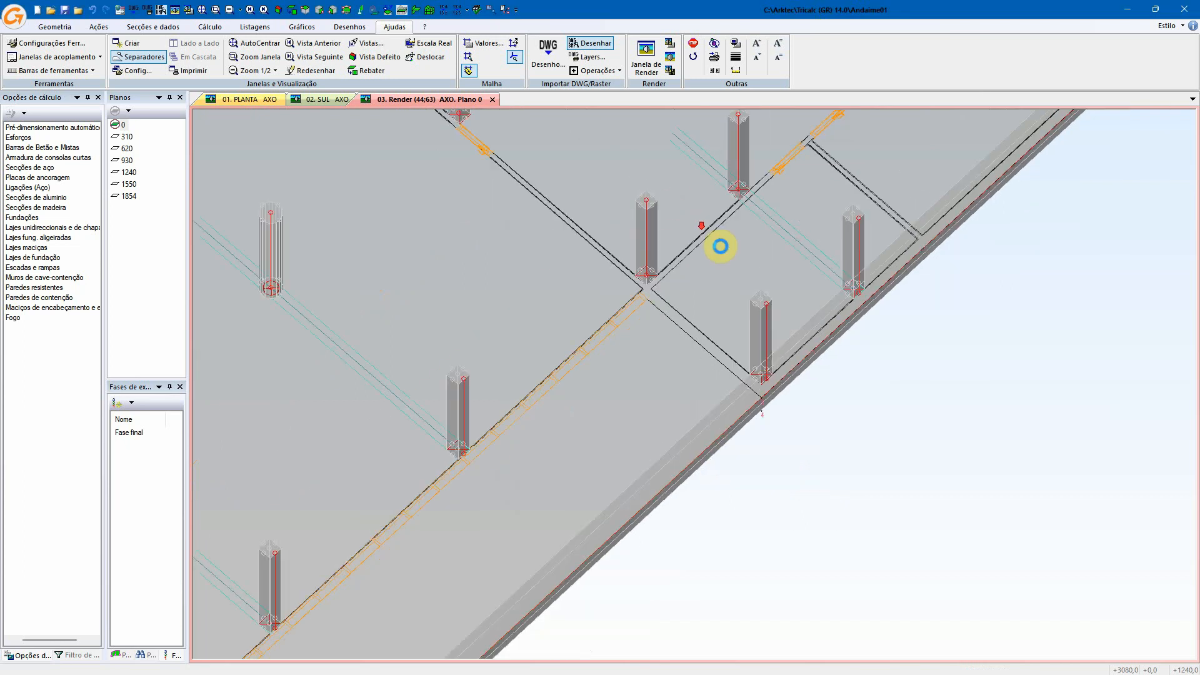
middle_click_drag(710, 331, 541, 421)
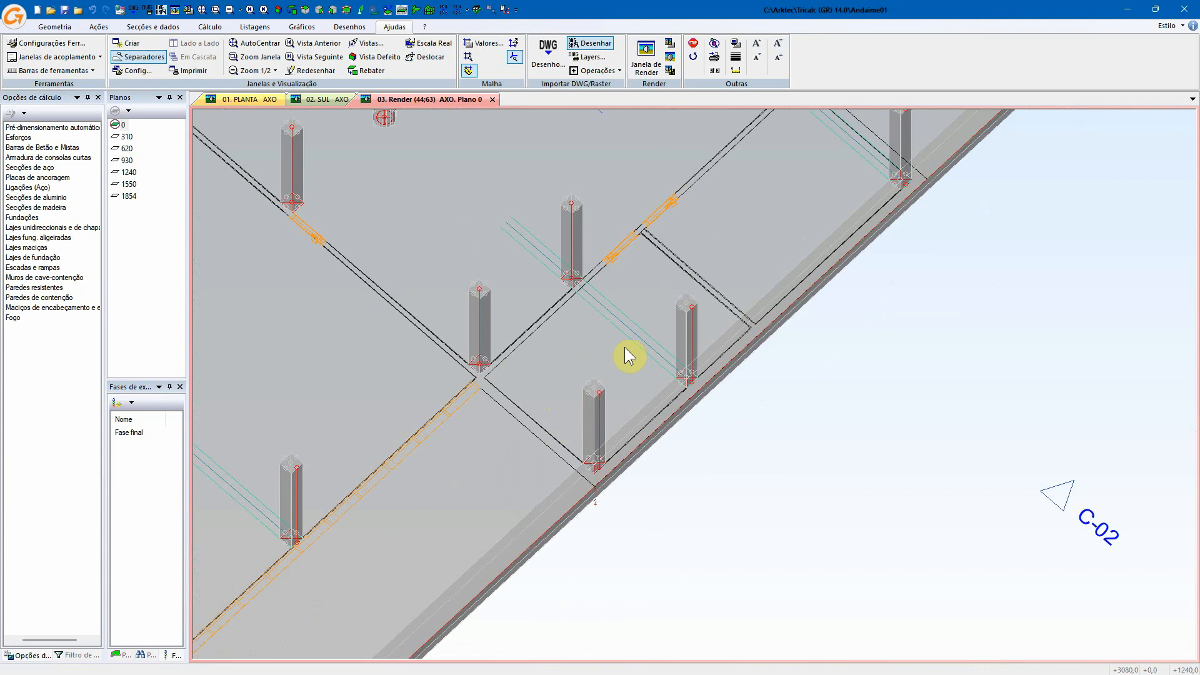
left_click(55, 26)
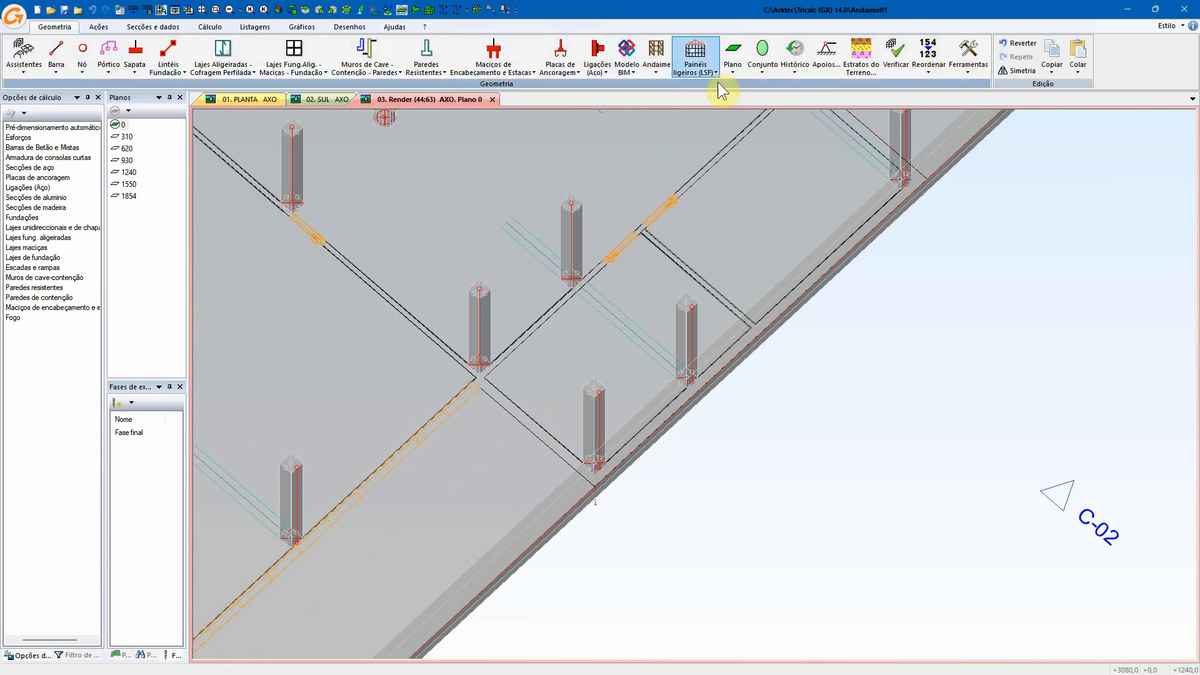
left_click(928, 72)
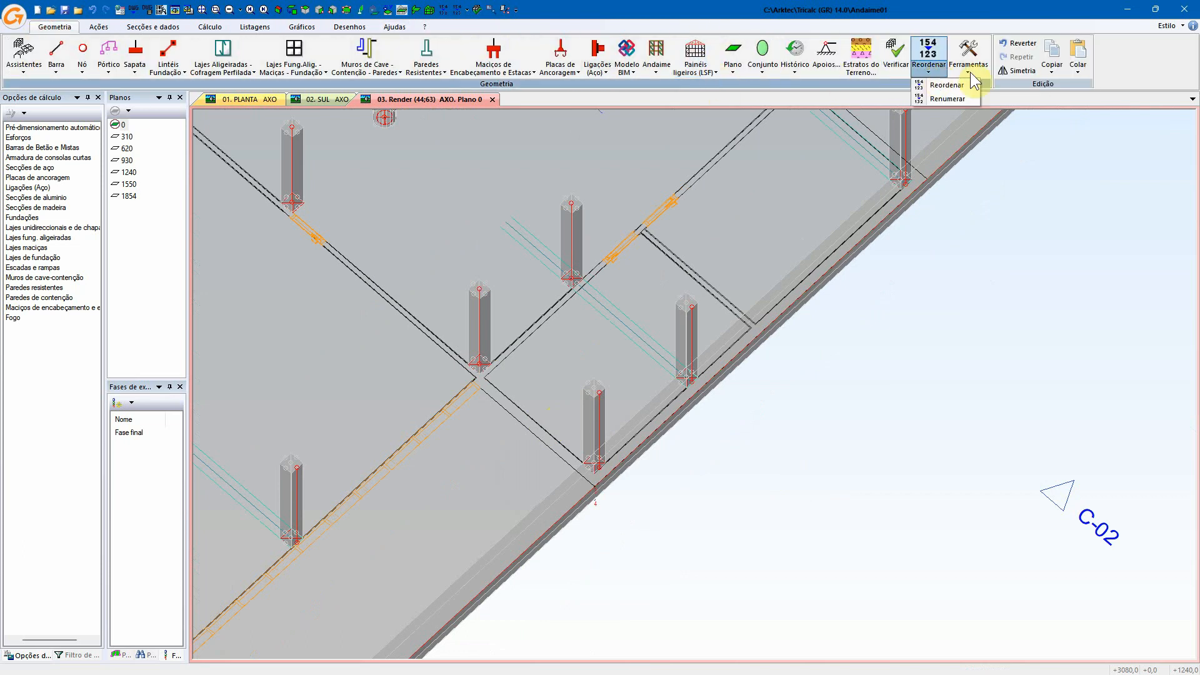
left_click(972, 76)
left_click(985, 99)
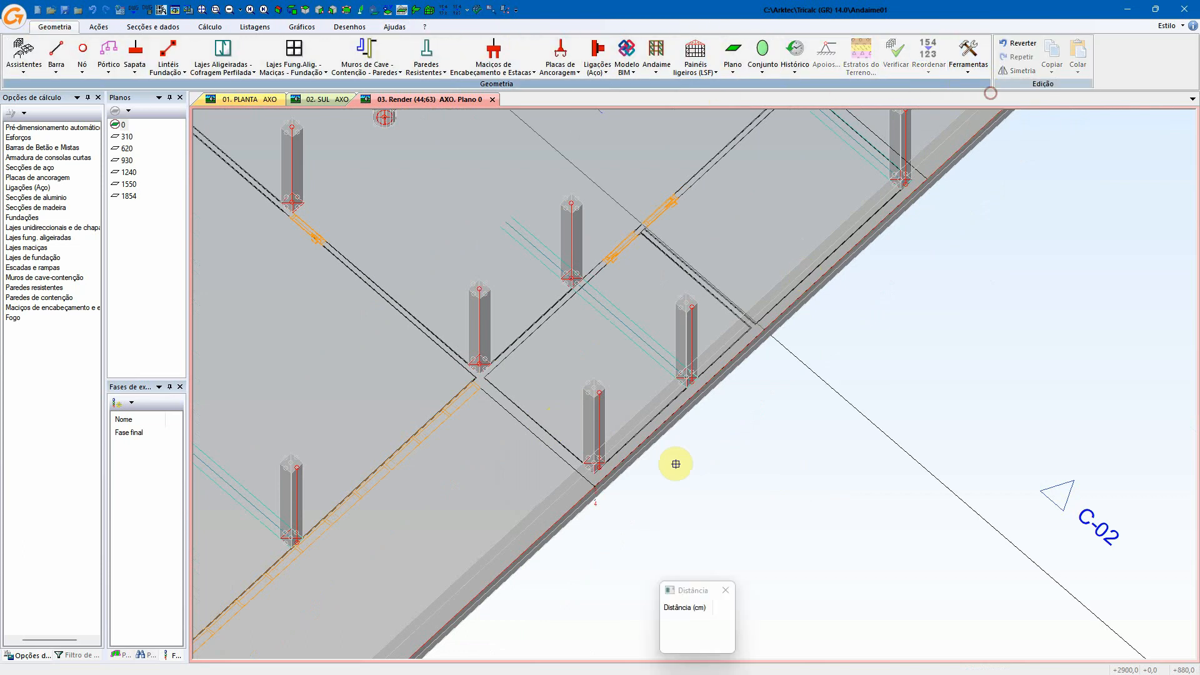
left_click(593, 488)
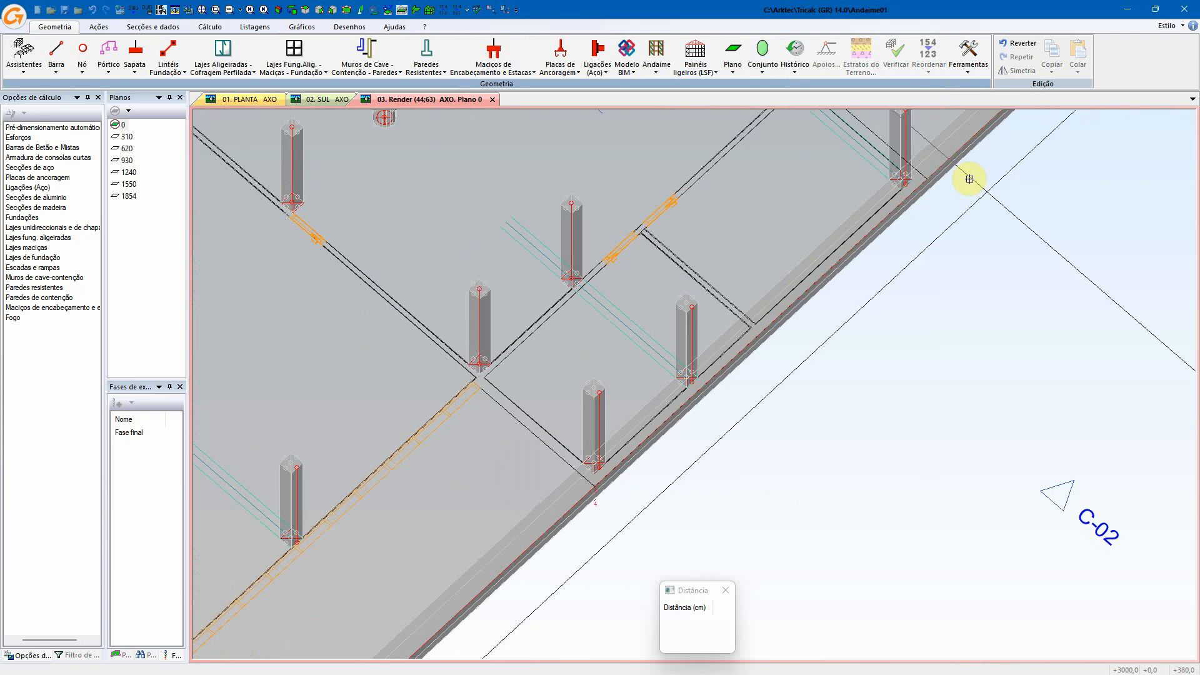
left_click(927, 179)
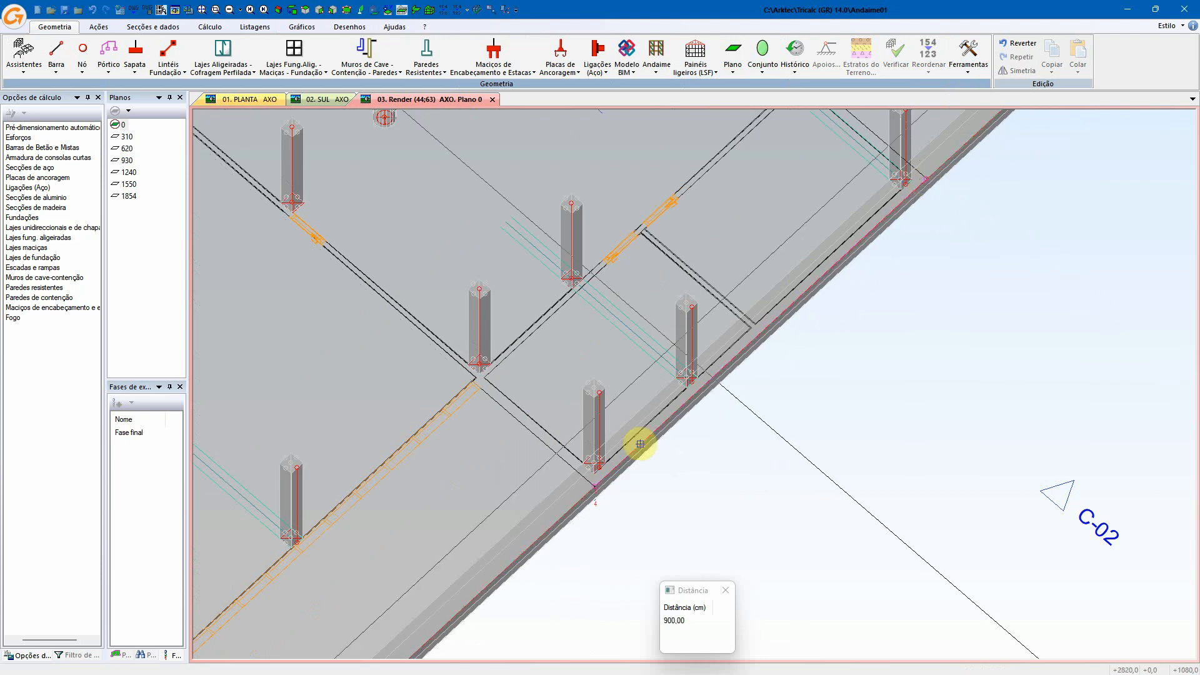
- Measure the short perpendicular wall from the wall-corner node to the inner wall corner, and move the distance read-out out of the way
left_click(593, 487)
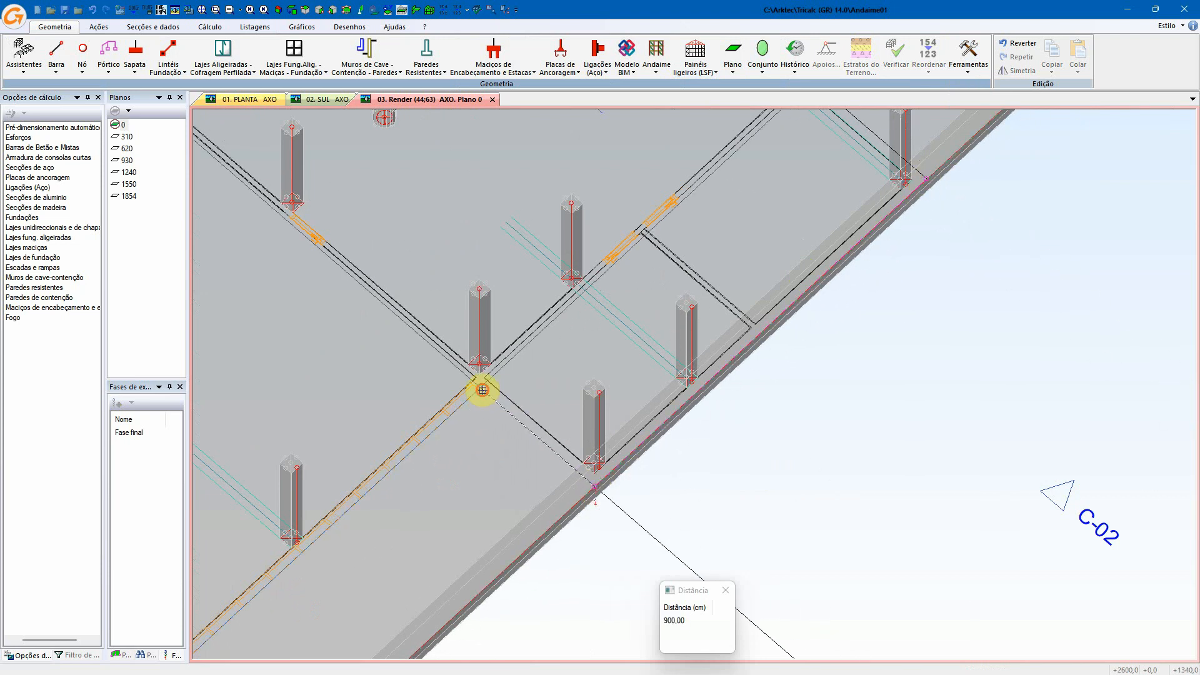
left_click(479, 387)
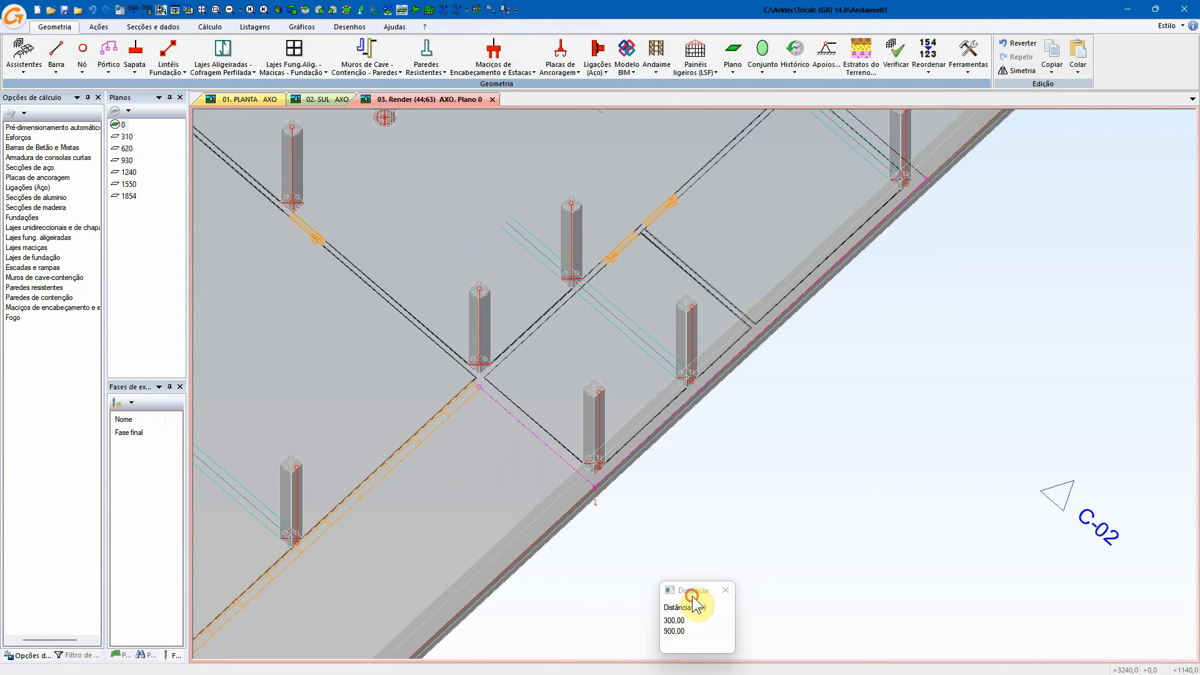
left_click_drag(691, 594, 1133, 601)
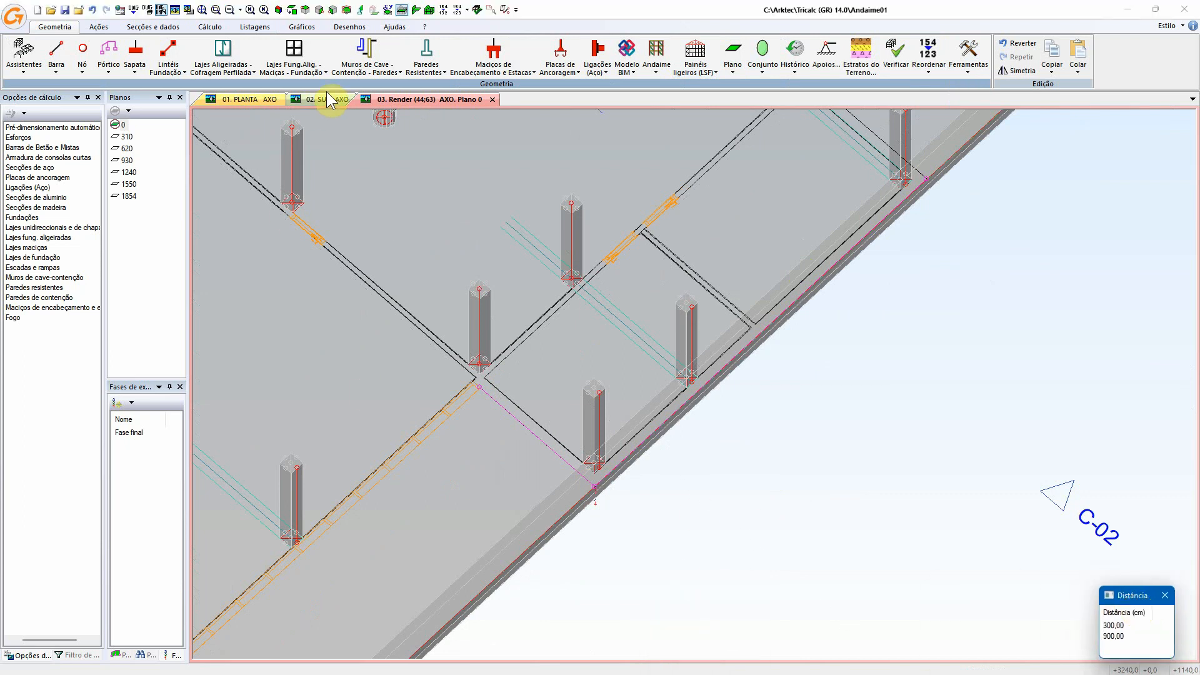
- Begin defining a linear ADAPT scaffold and set its facade length to 920 cm
left_click(669, 67)
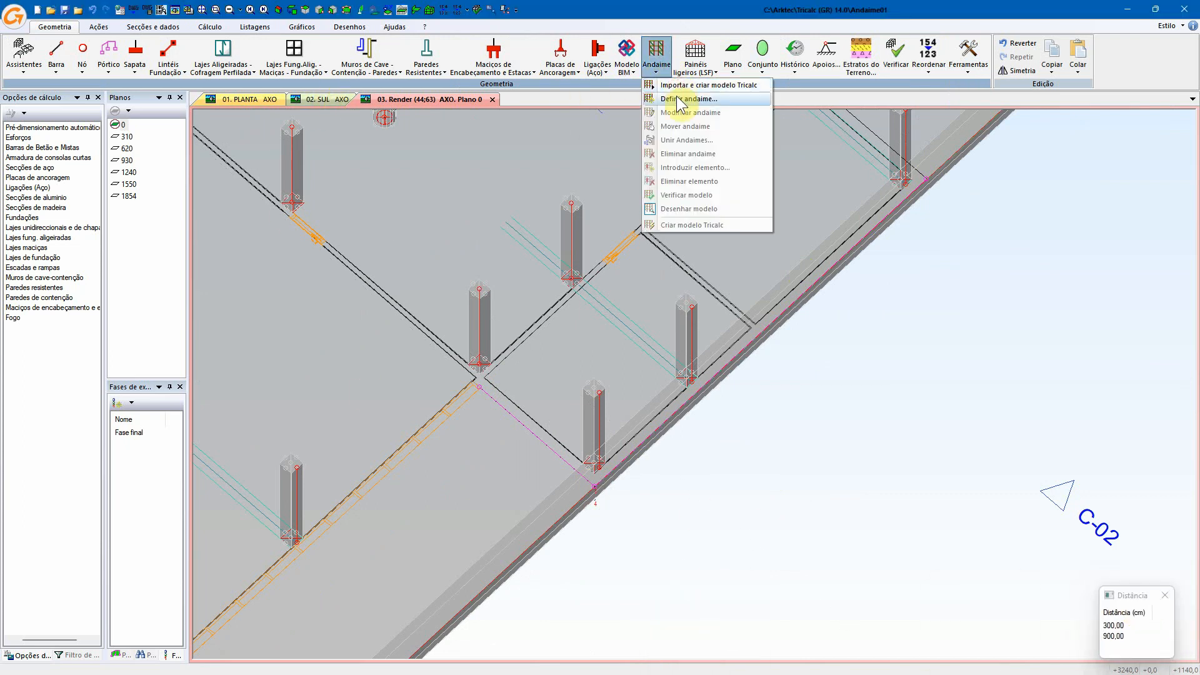
left_click(676, 96)
left_click_drag(513, 154, 352, 159)
double_click(347, 275)
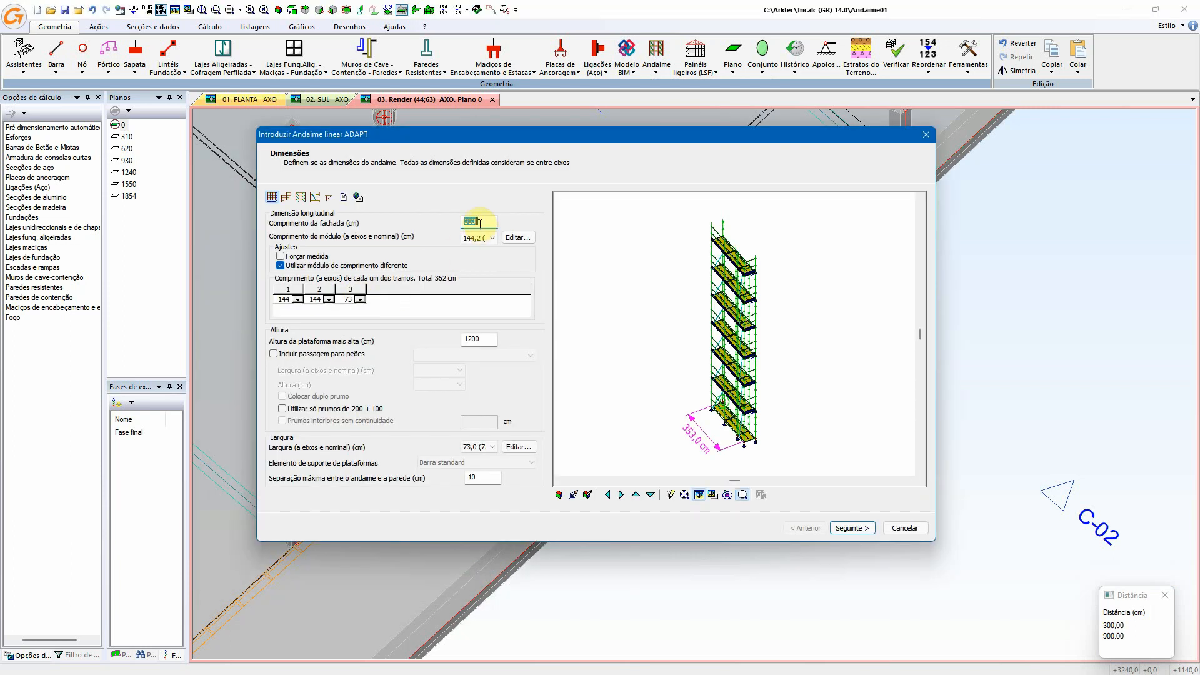
type("900")
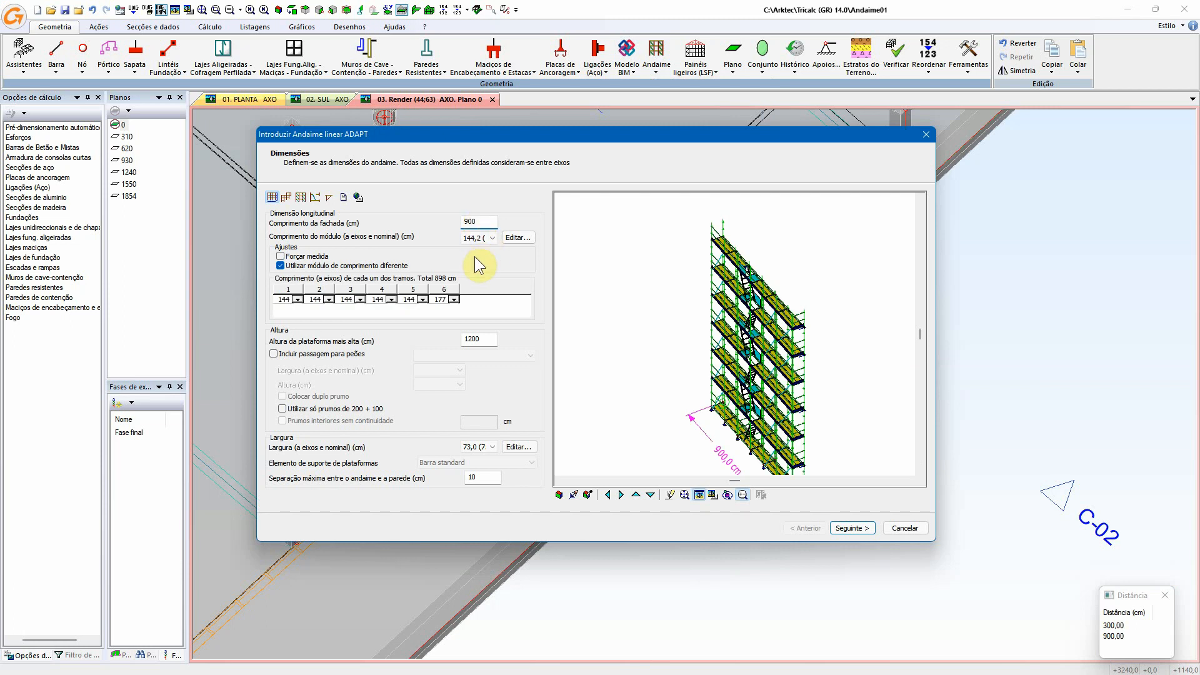
key("BackSpace")
key("BackSpace")
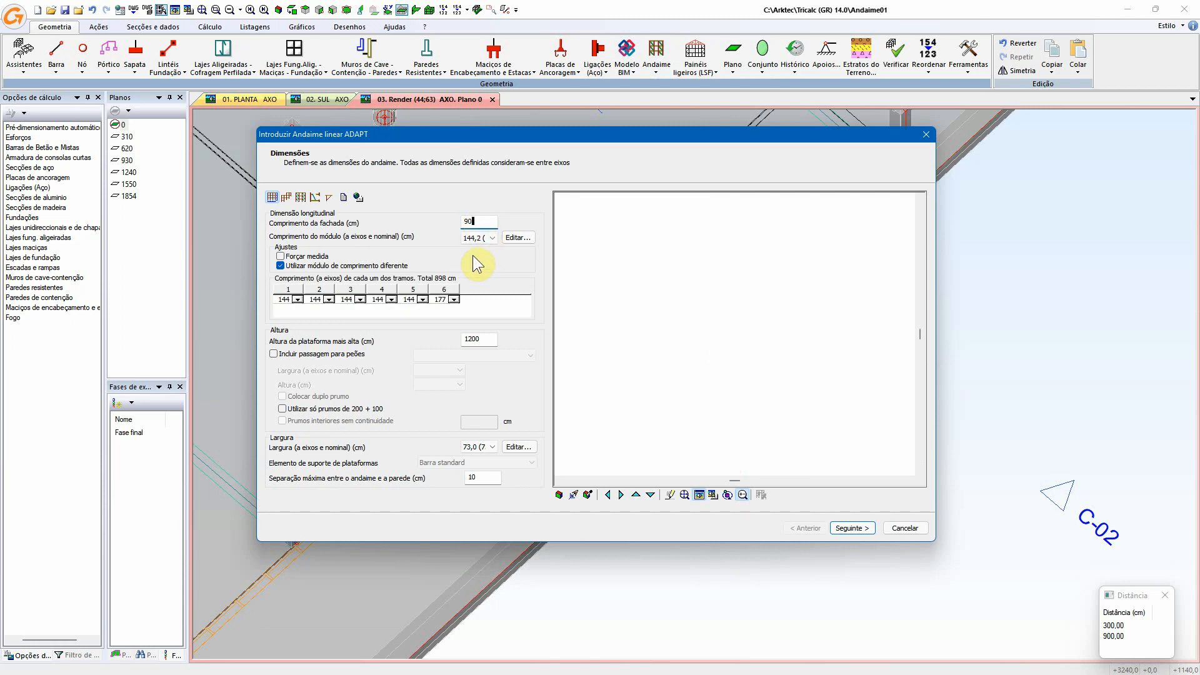
type("20")
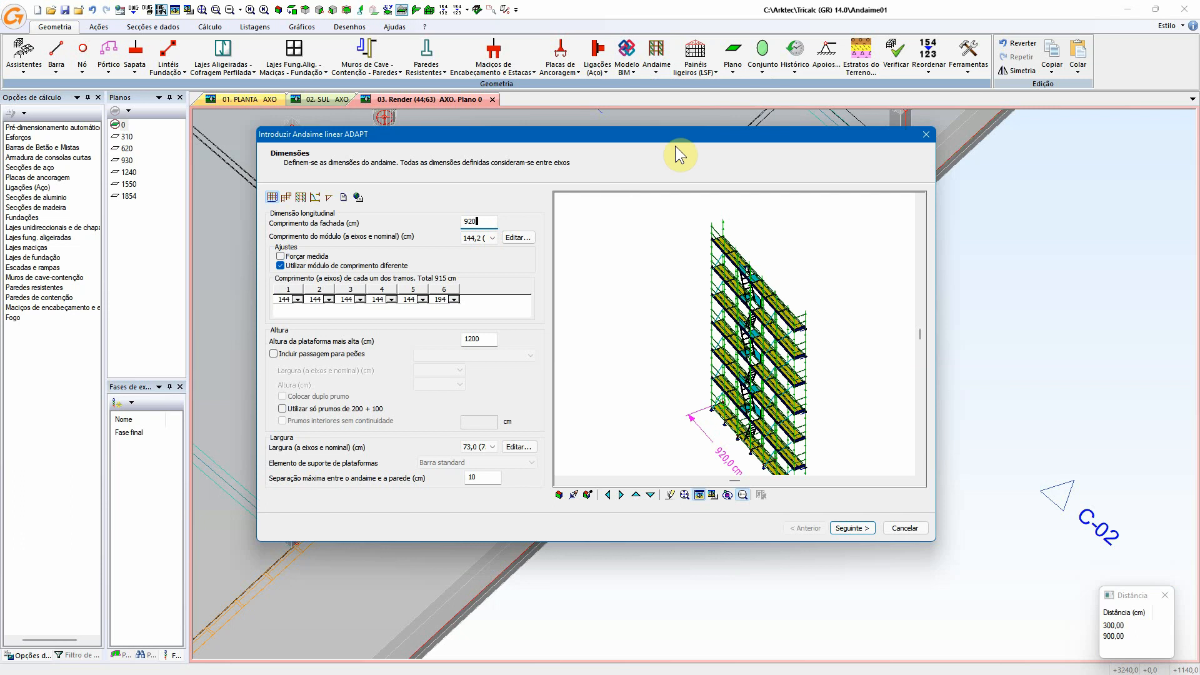
left_click_drag(680, 155, 1090, 138)
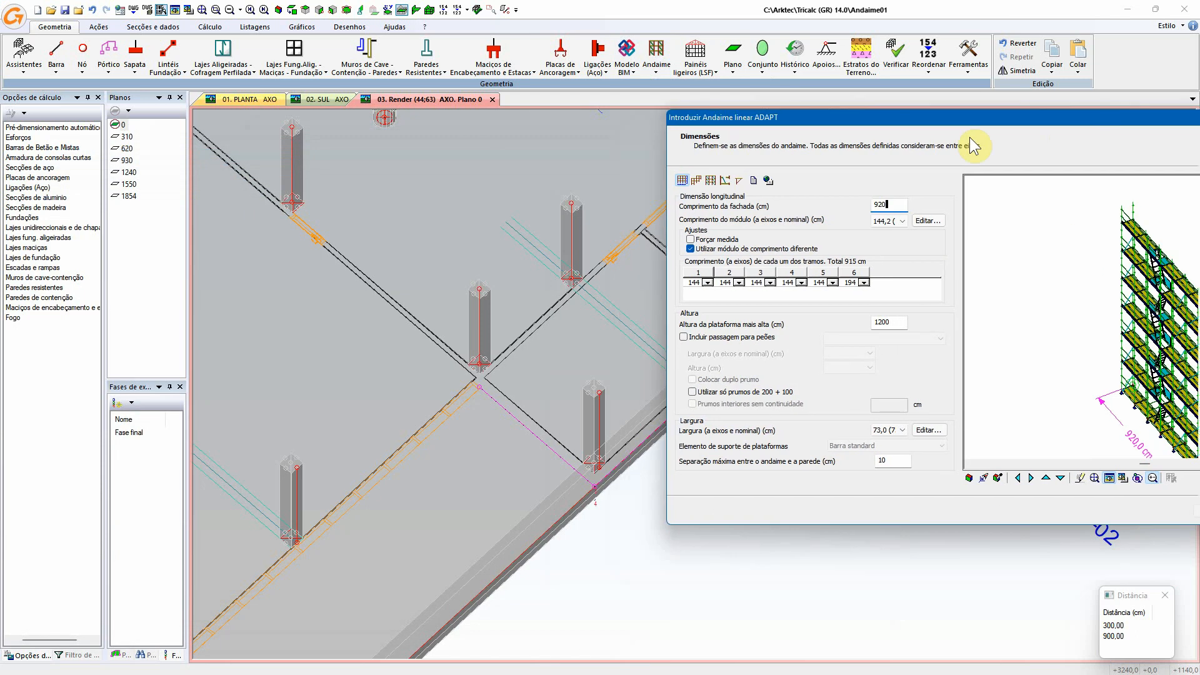
left_click_drag(969, 137, 805, 144)
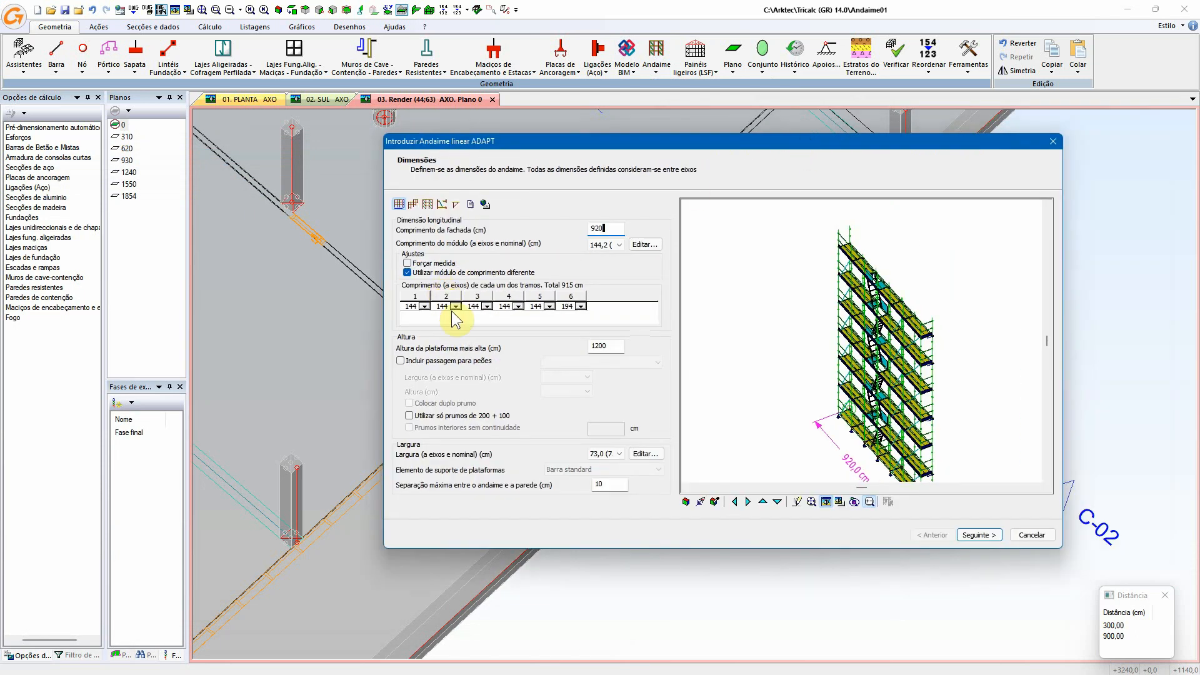
- Set the scaffold's module length to 250,0 (250) cm and bring the whole base into the preview
left_click(603, 245)
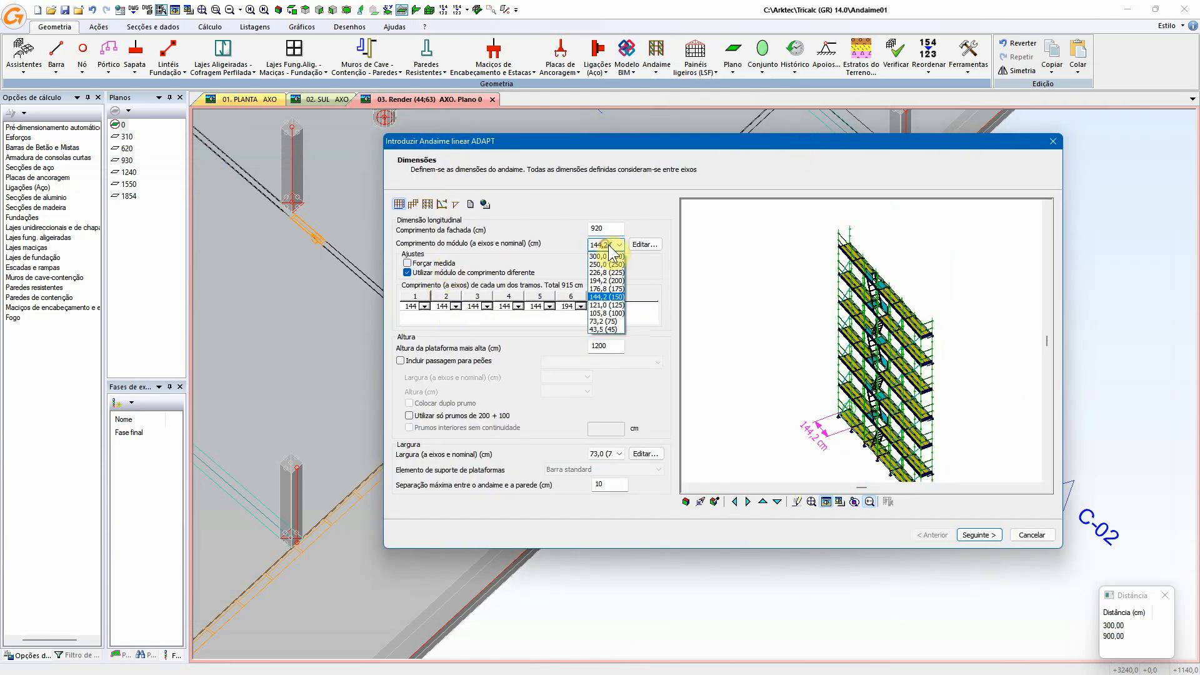
left_click(602, 263)
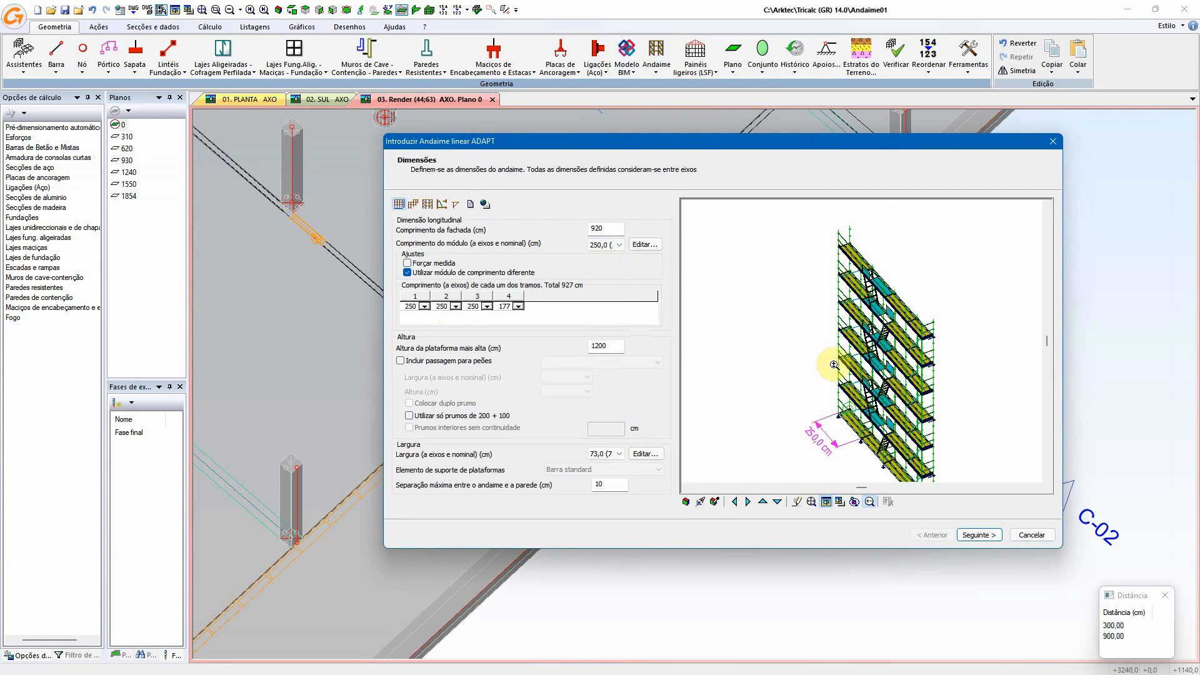
middle_click_drag(822, 357, 772, 286)
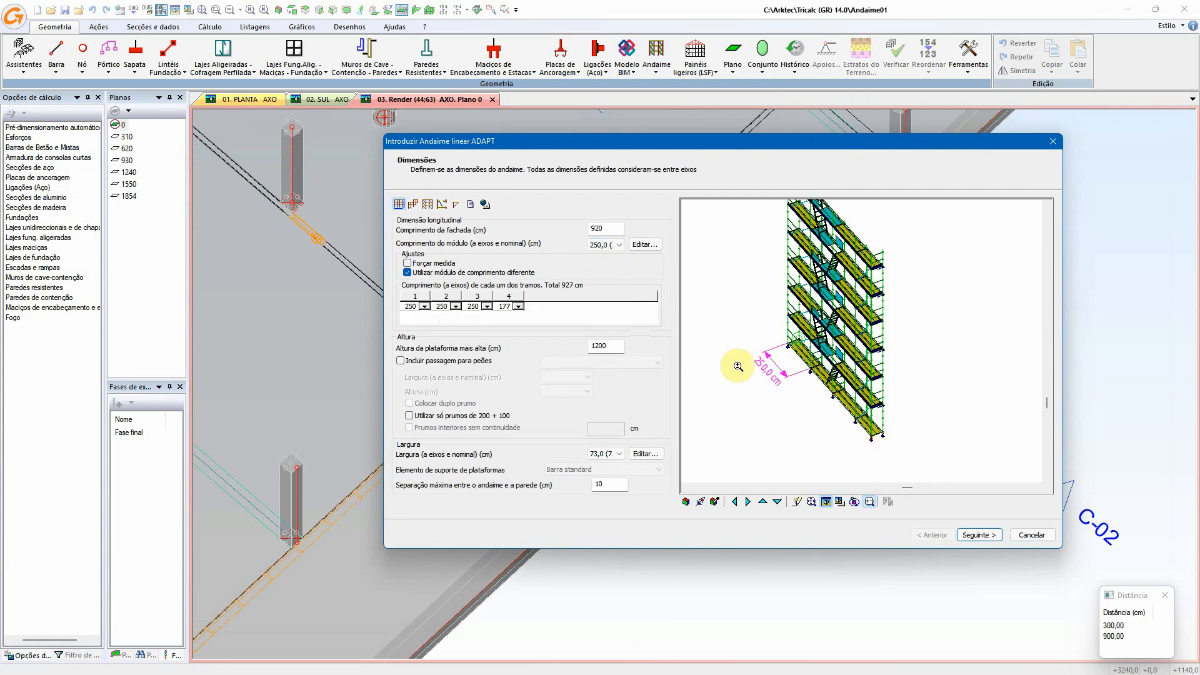
- Compare the span division with a forced measure, with no adjustment, and with a different module length allowed
left_click(428, 265)
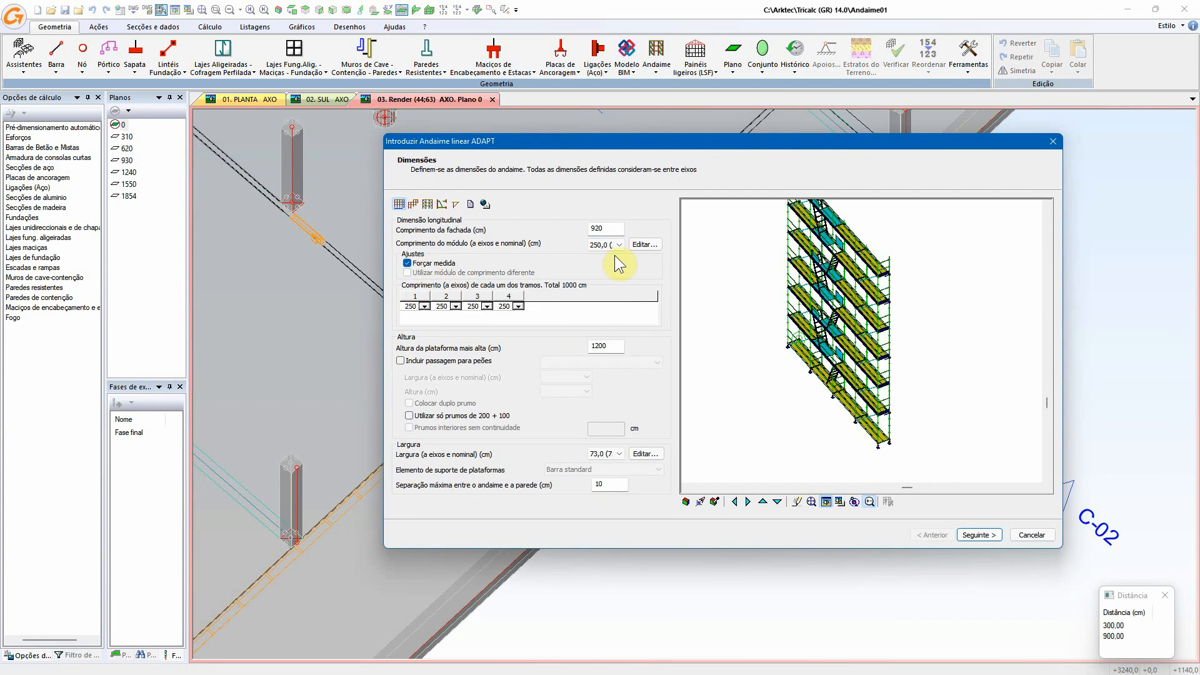
left_click(599, 229)
type("920")
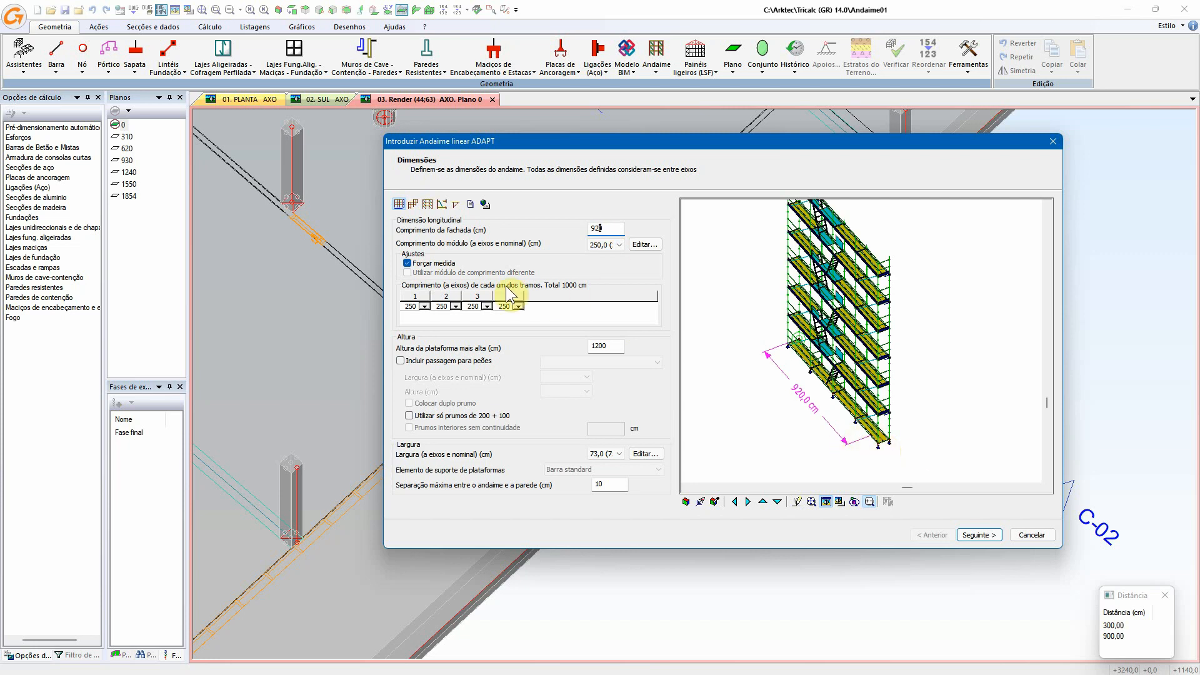
left_click(407, 263)
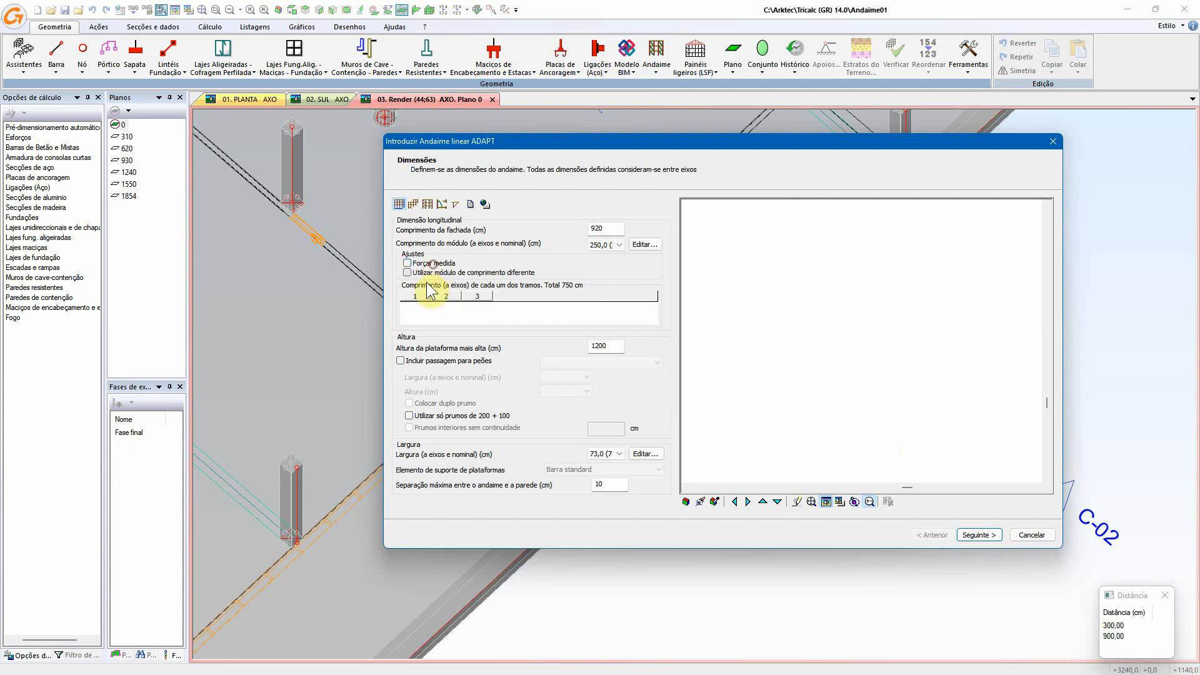
left_click(602, 229)
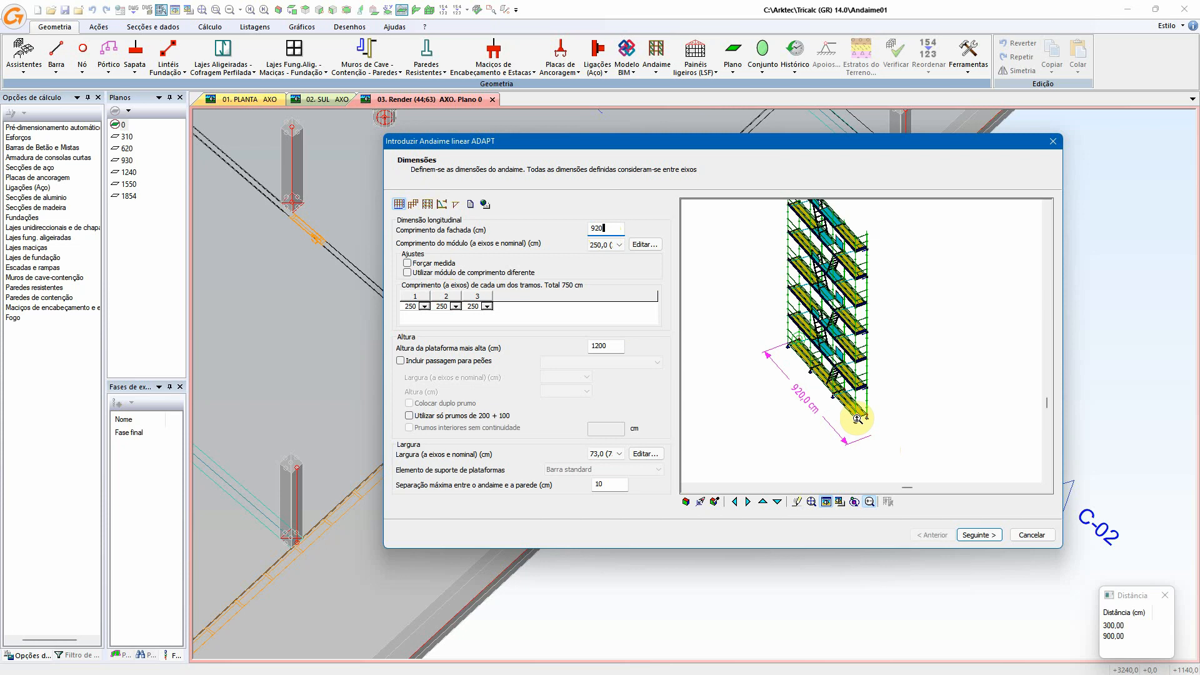
left_click(463, 265)
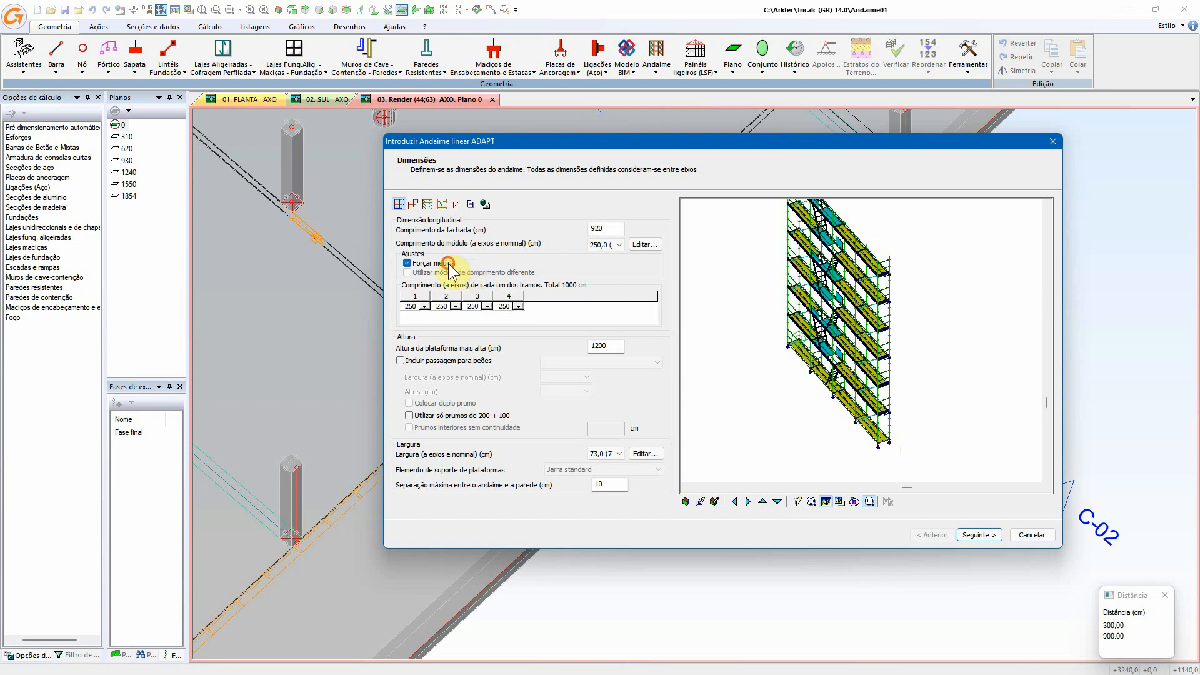
left_click(449, 265)
left_click(449, 272)
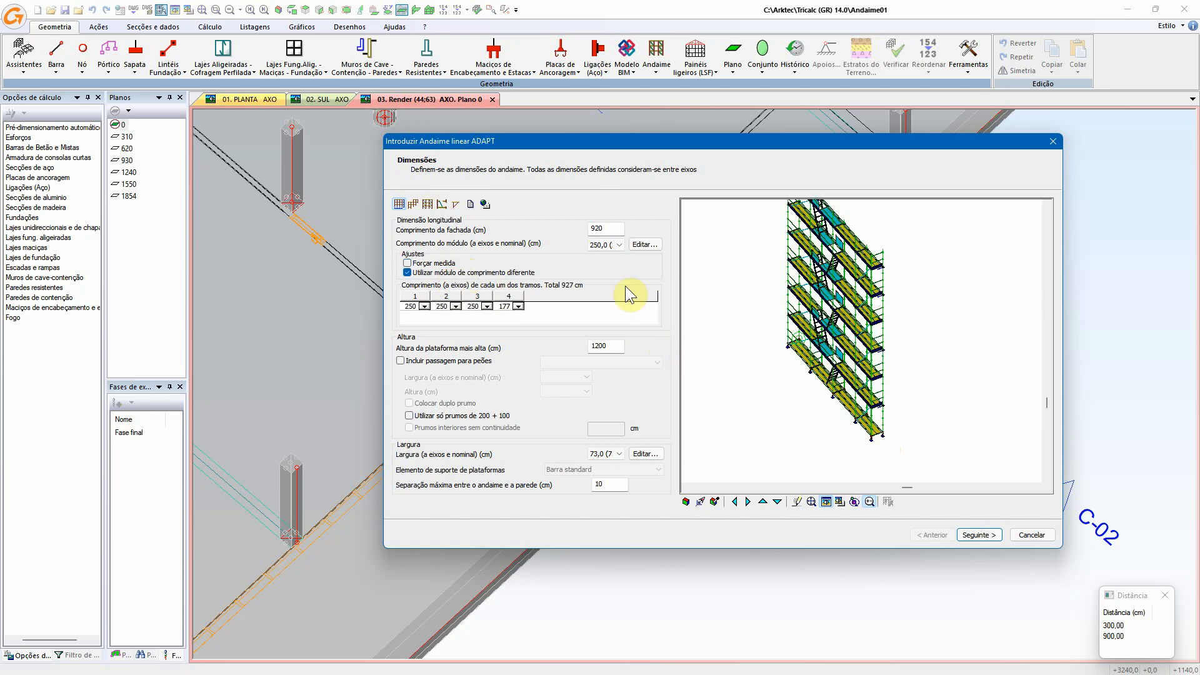
left_click(597, 229)
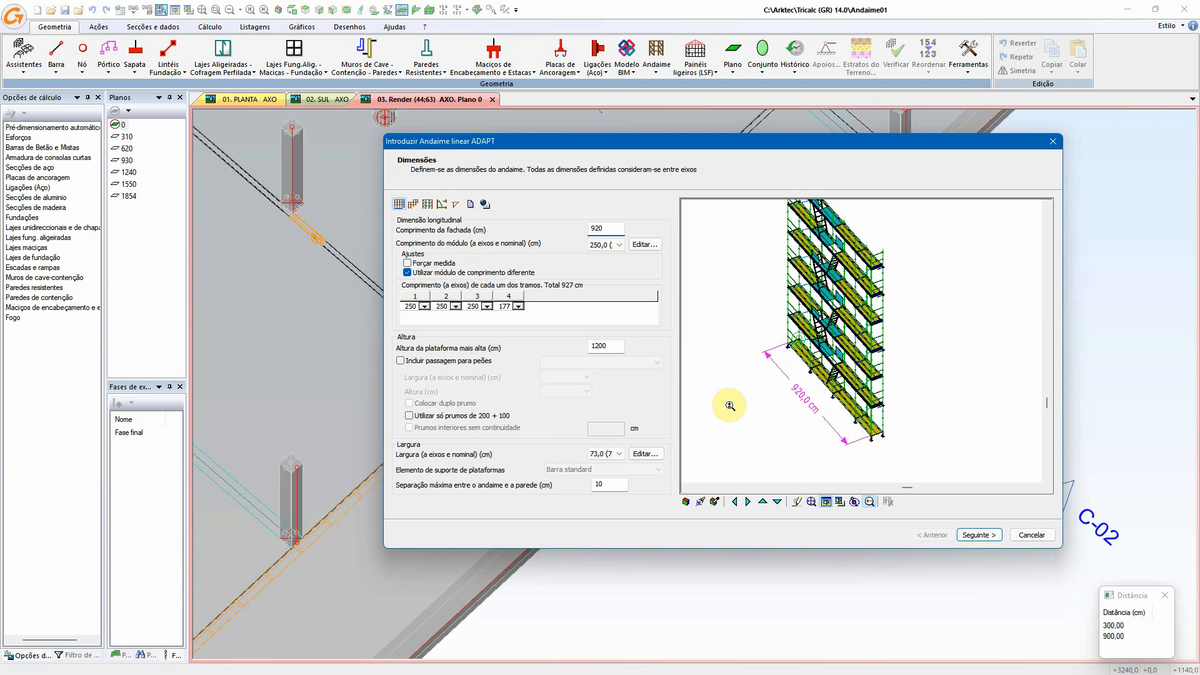
- Set the highest platform's height to 1600 cm and include a pedestrian passage with a load beam
left_click(604, 347)
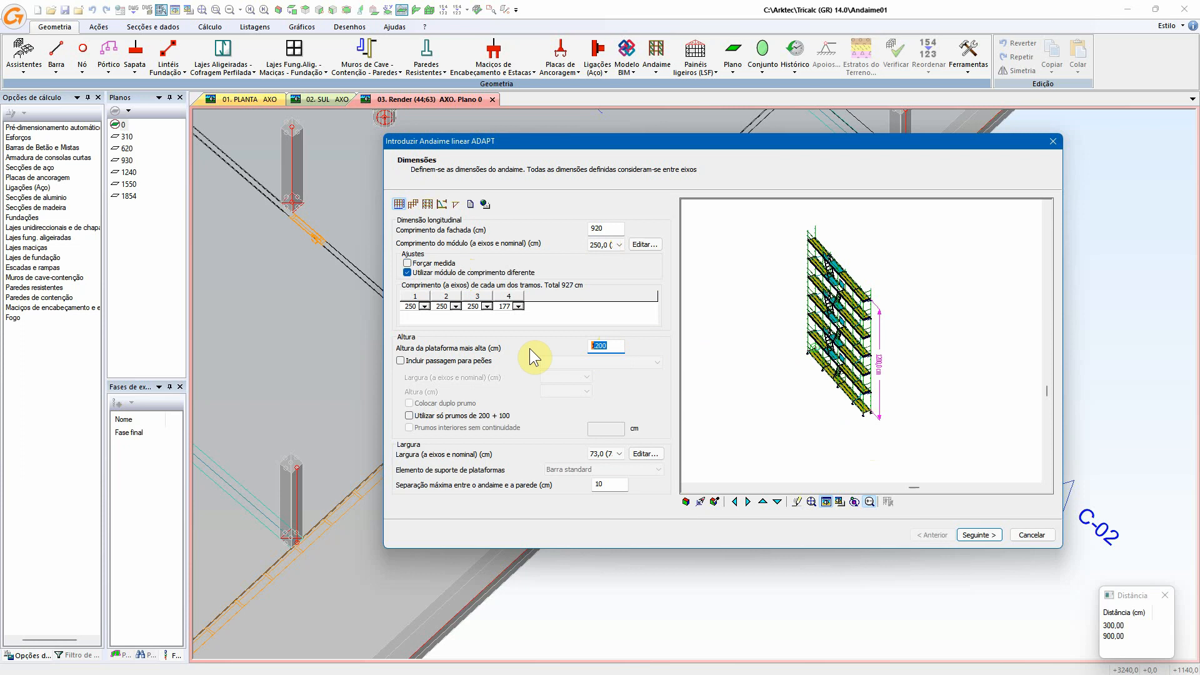
type("1600")
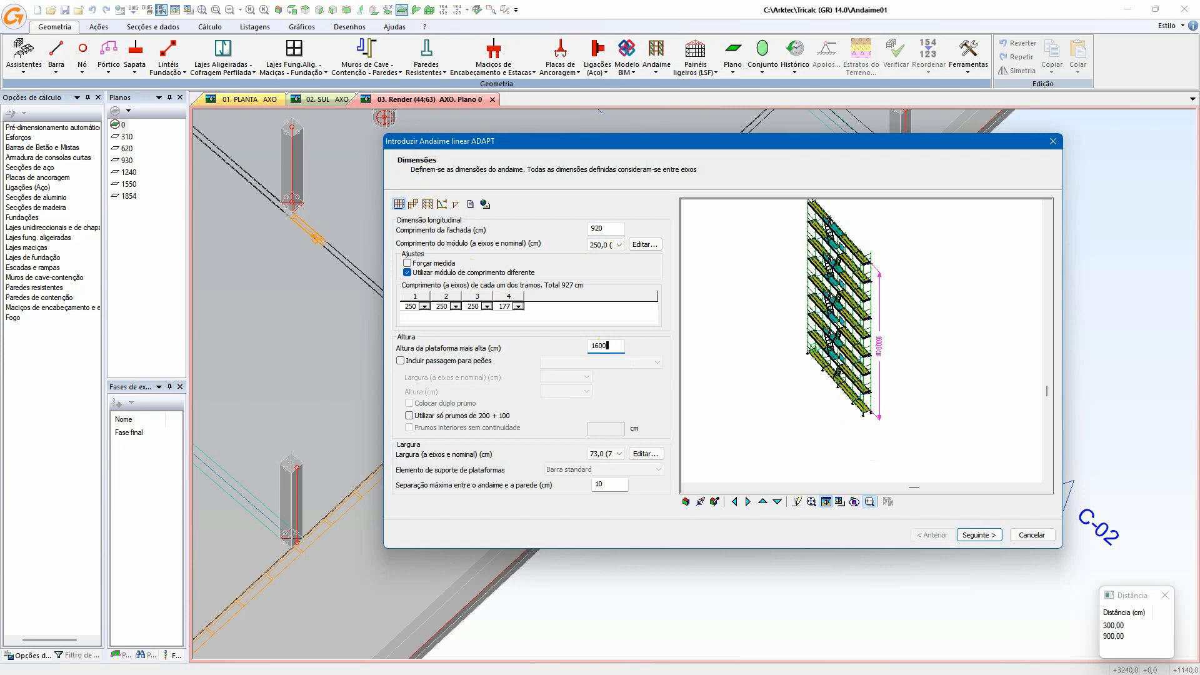
left_click(459, 361)
left_click(862, 403)
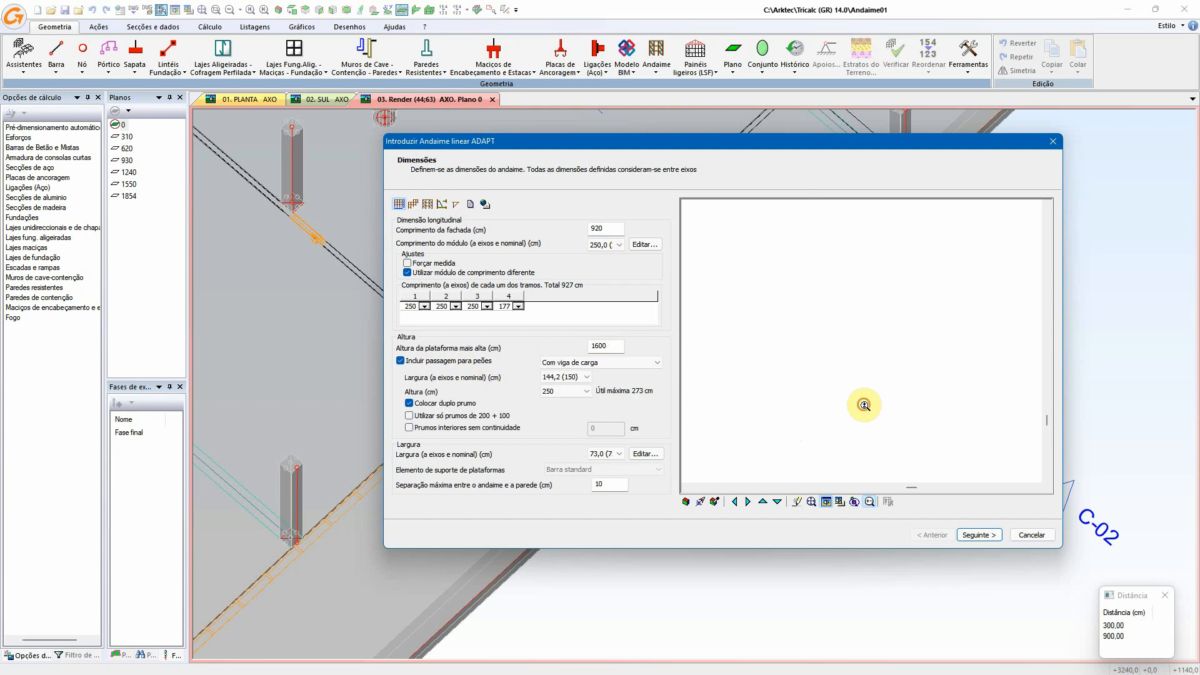
- Turn off the passage's double standard, use only 200 + 100 standards, and set interior standards without continuity to 60 cm
left_click(448, 404)
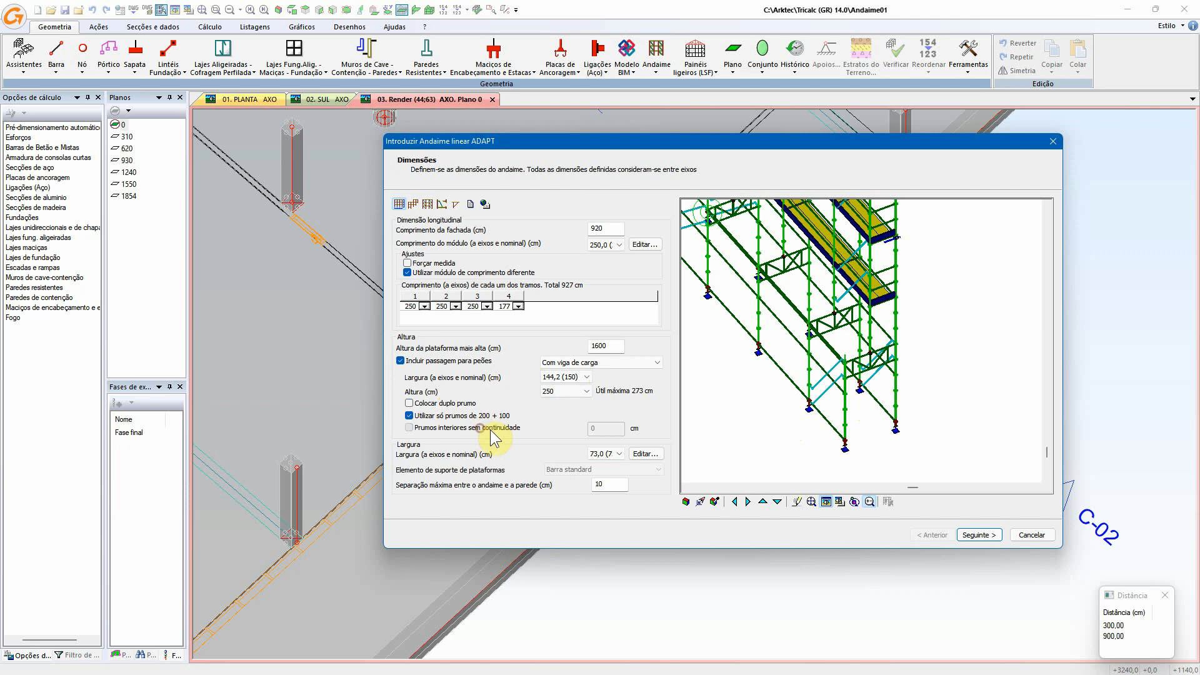
type("60")
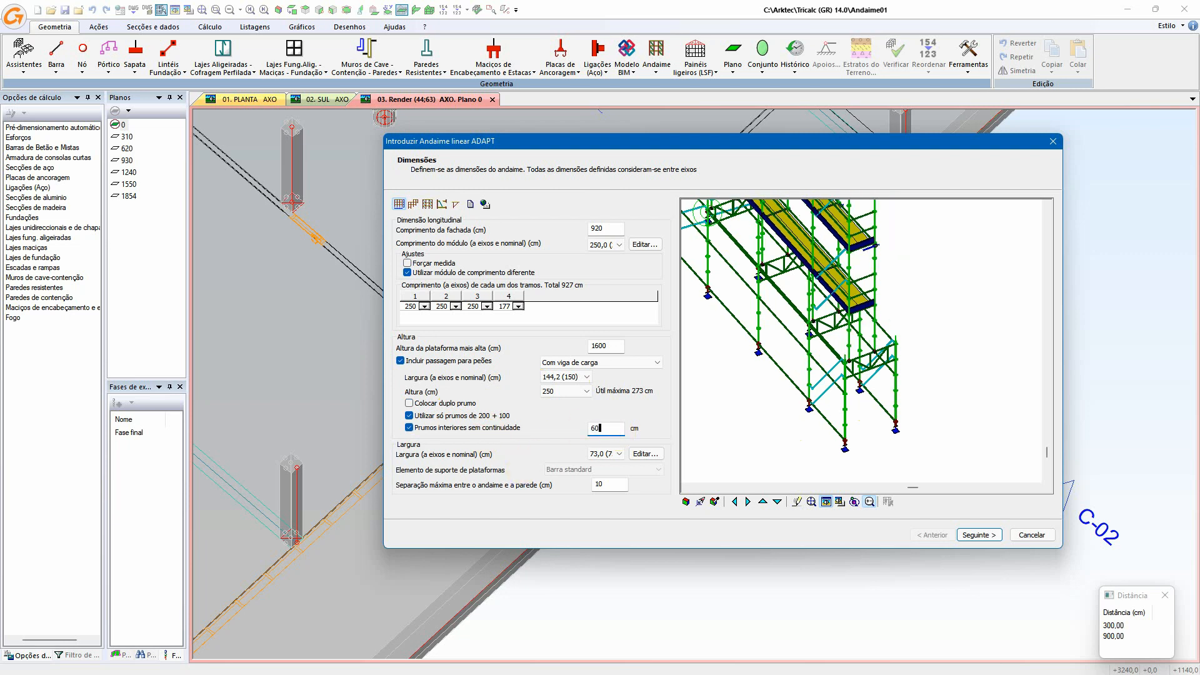
left_click(888, 351)
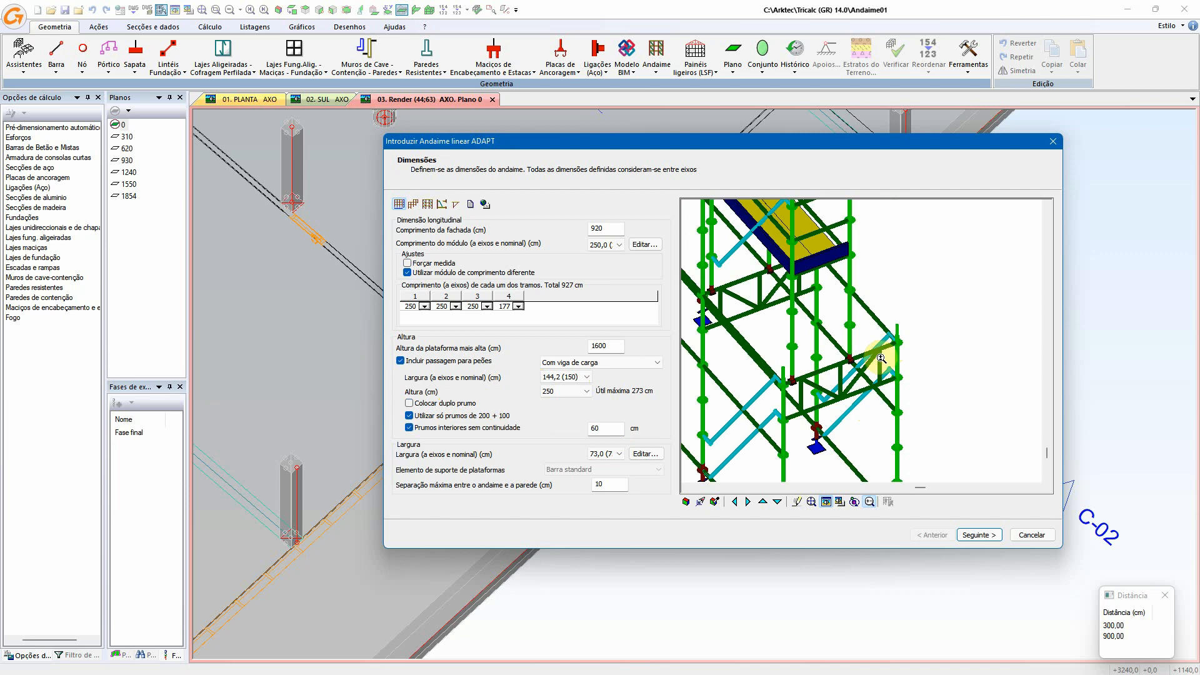
left_click(762, 502)
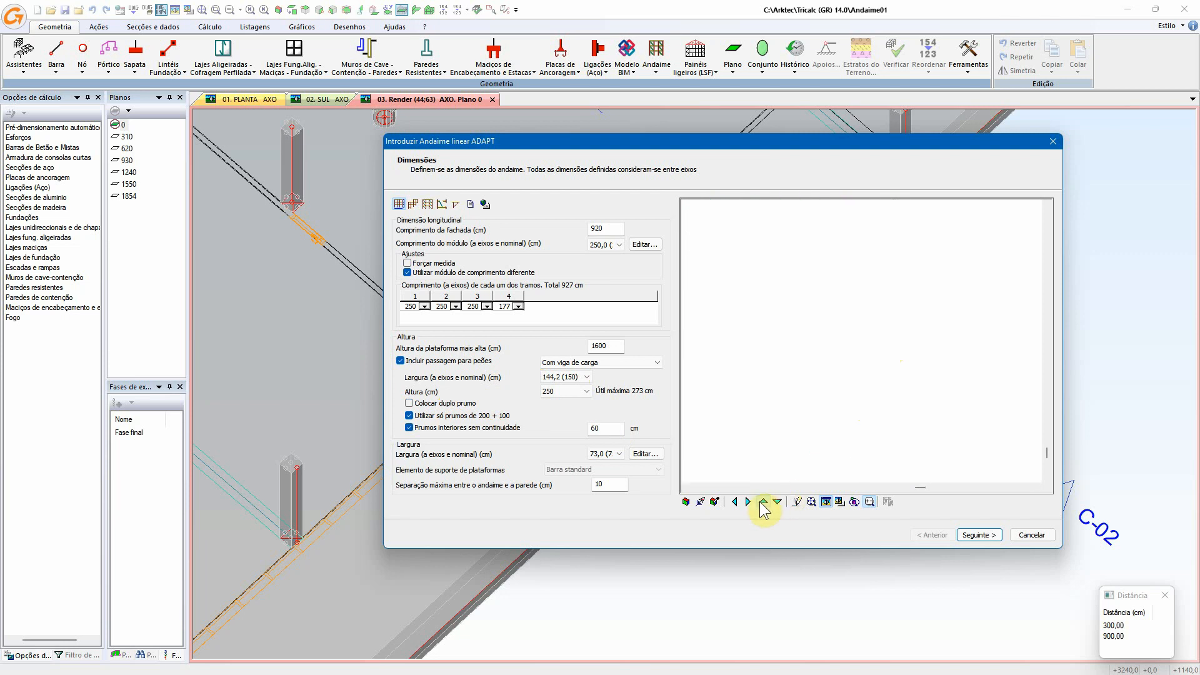
left_click(895, 311)
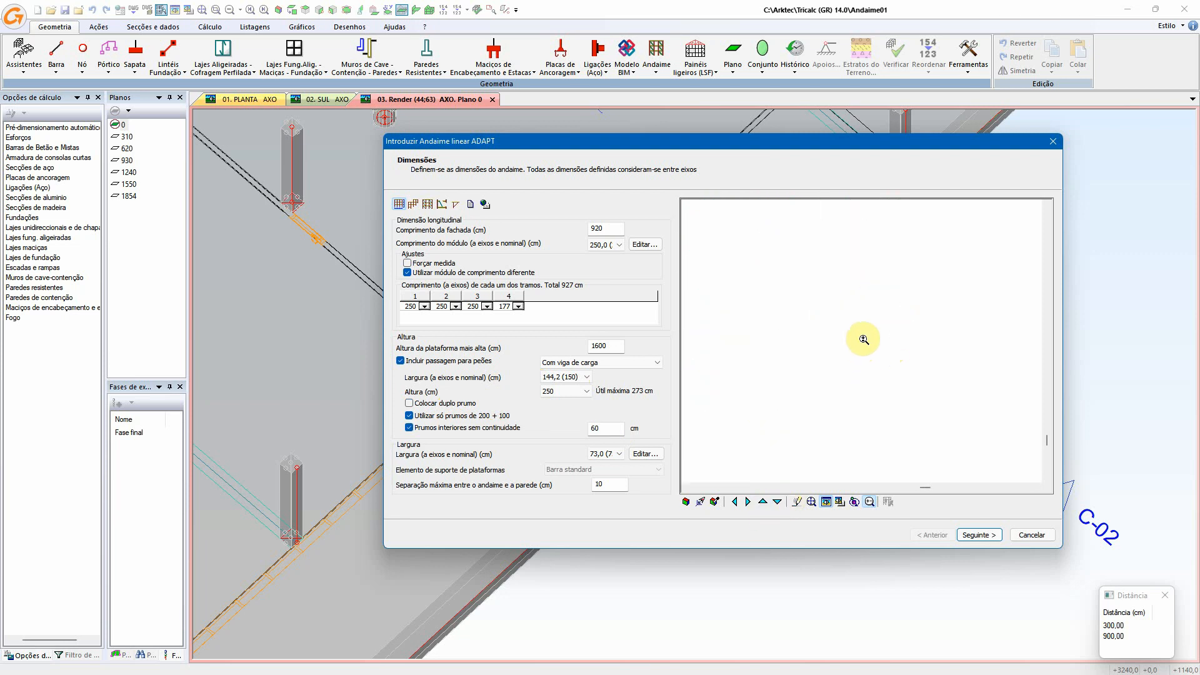
- Turn off interior standards without continuity and remove the pedestrian passage from the scaffold
left_click(449, 428)
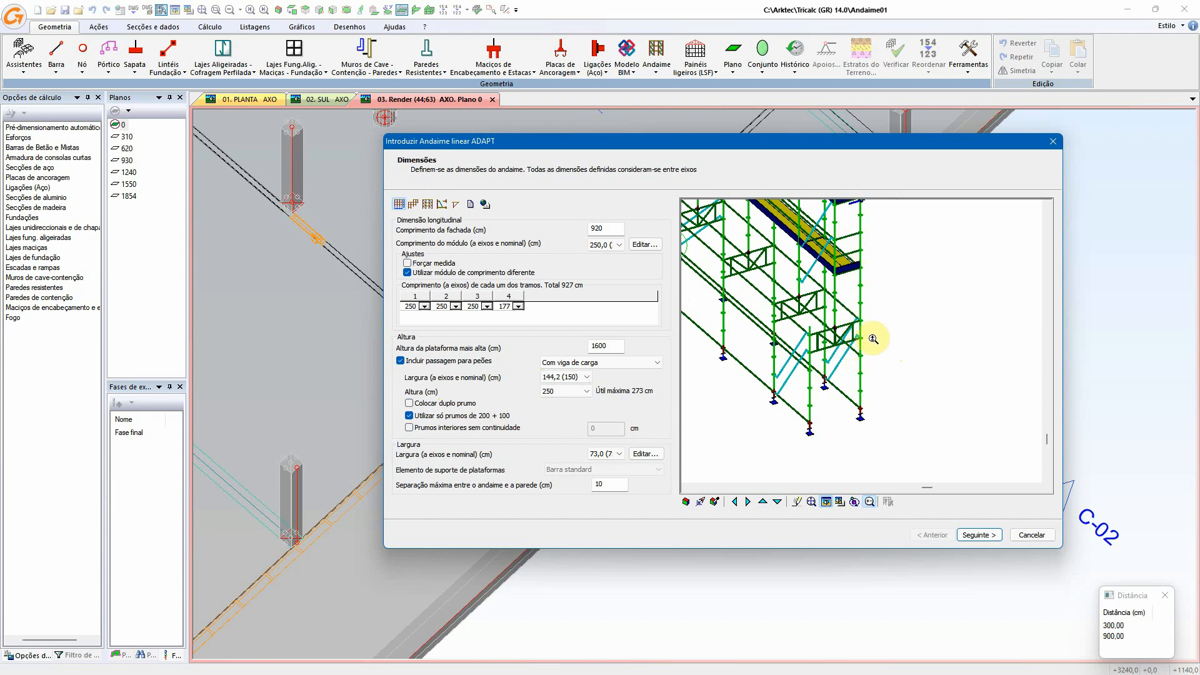
left_click(414, 361)
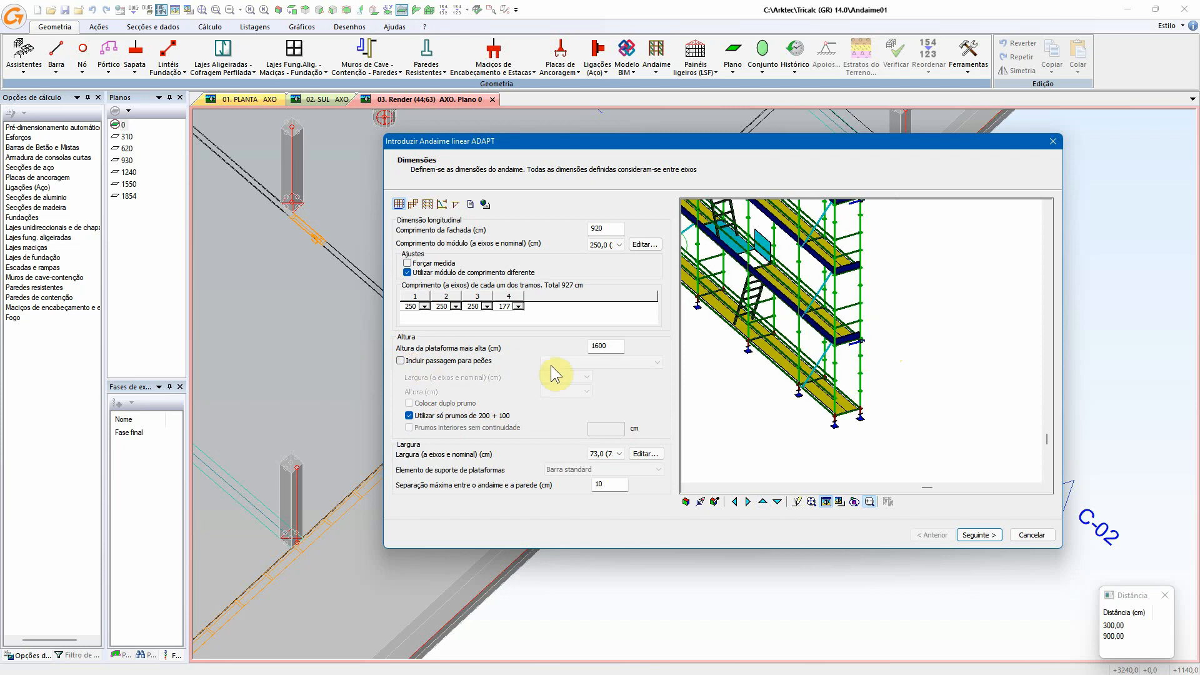
- Try a scaffold width of 106,0 (100) cm, return to 73,0 (75) cm, and view the list of available widths
left_click(612, 454)
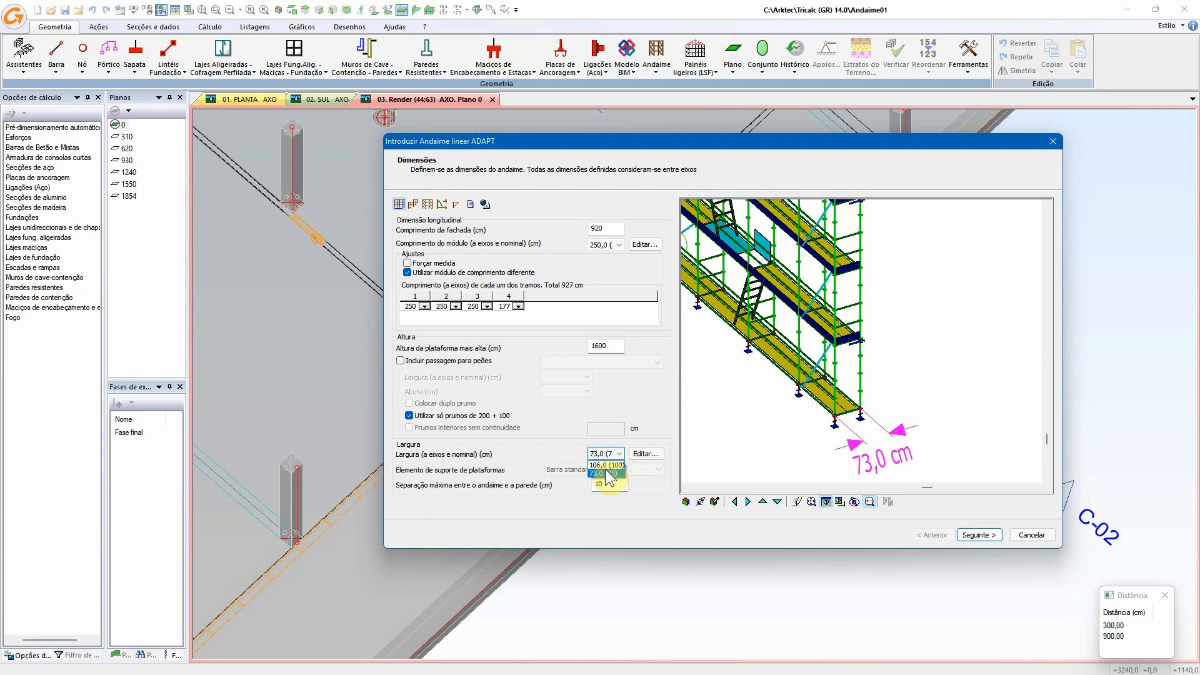
left_click(604, 465)
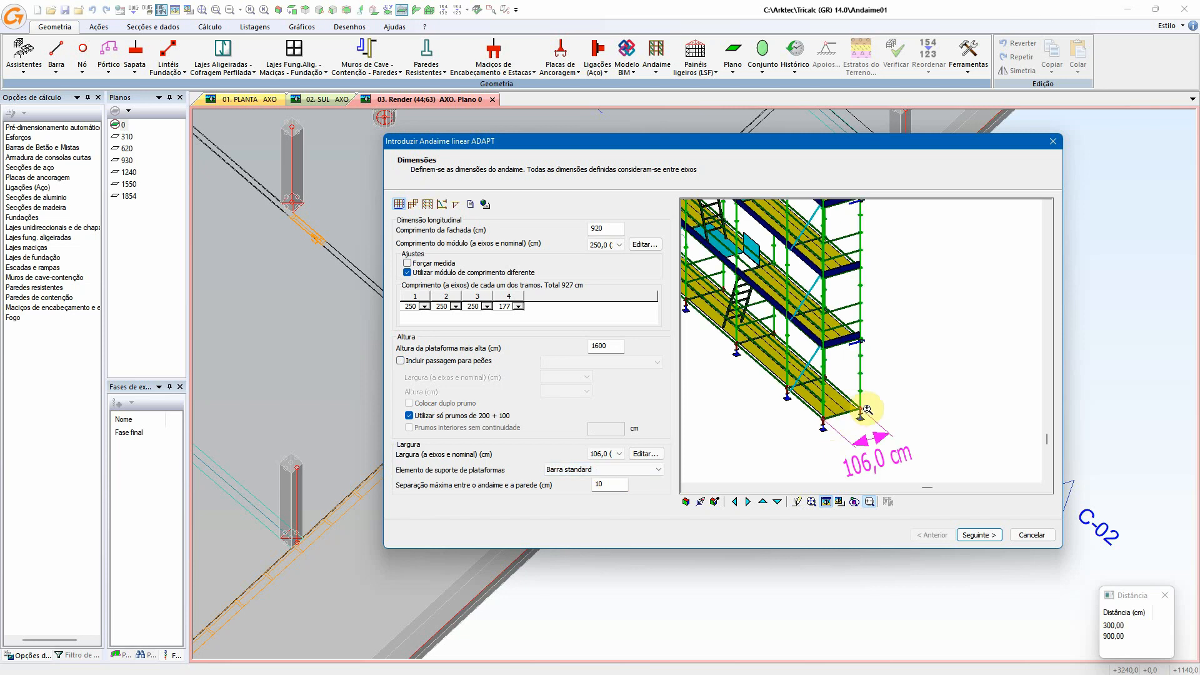
left_click(612, 453)
left_click(610, 472)
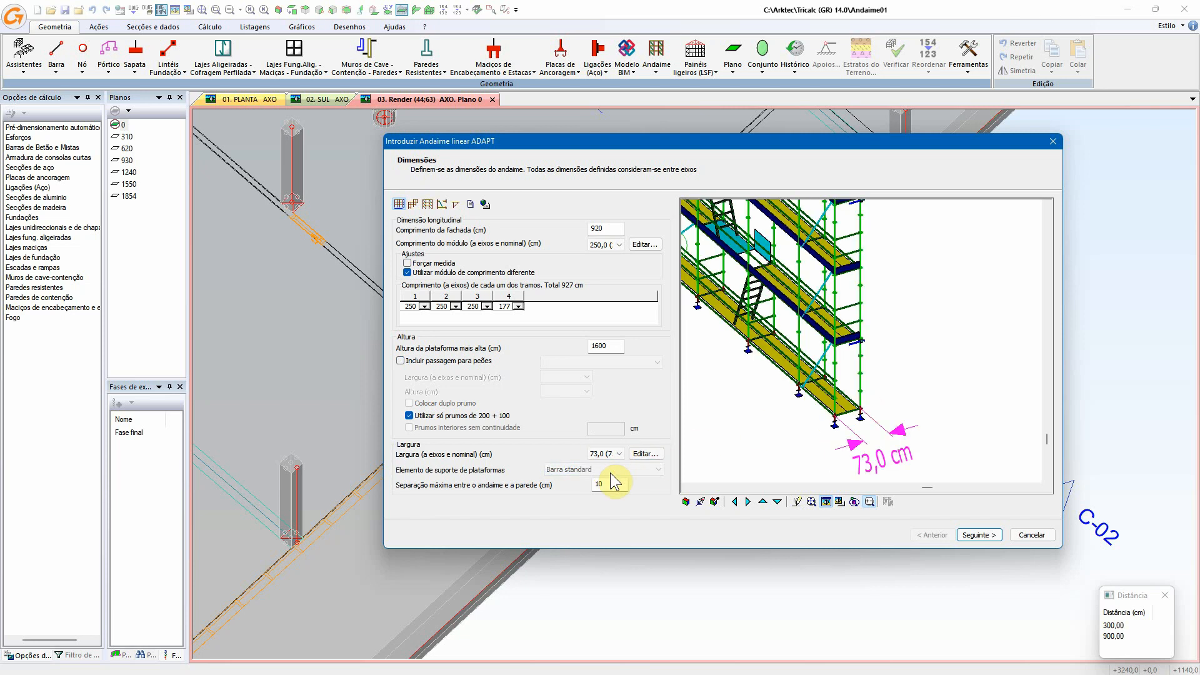
left_click(645, 454)
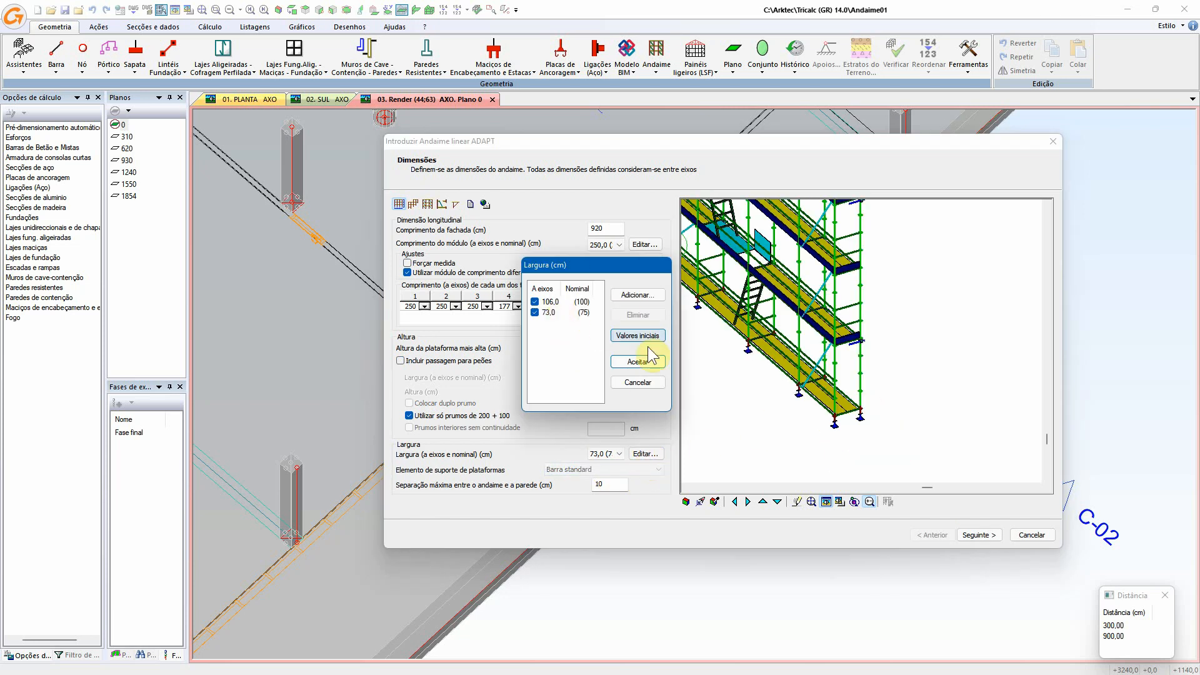
left_click(639, 382)
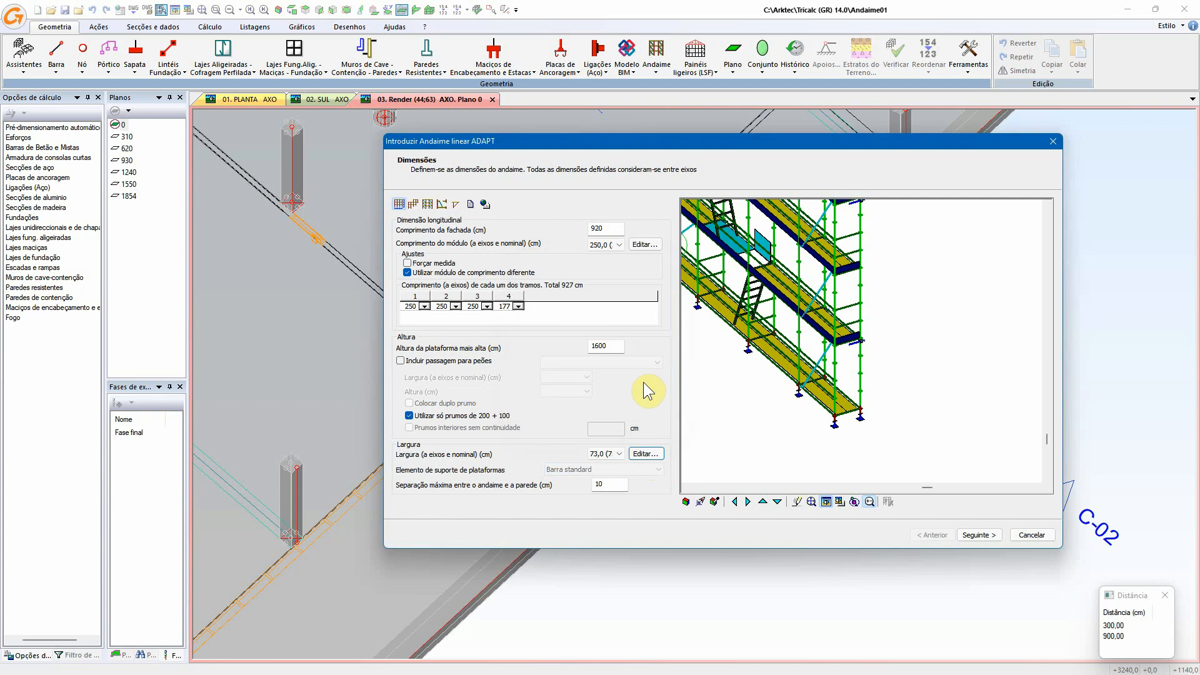
- Set the maximum separation between scaffold and wall to 20 cm, trying 30 cm as well for comparison
left_click(610, 483)
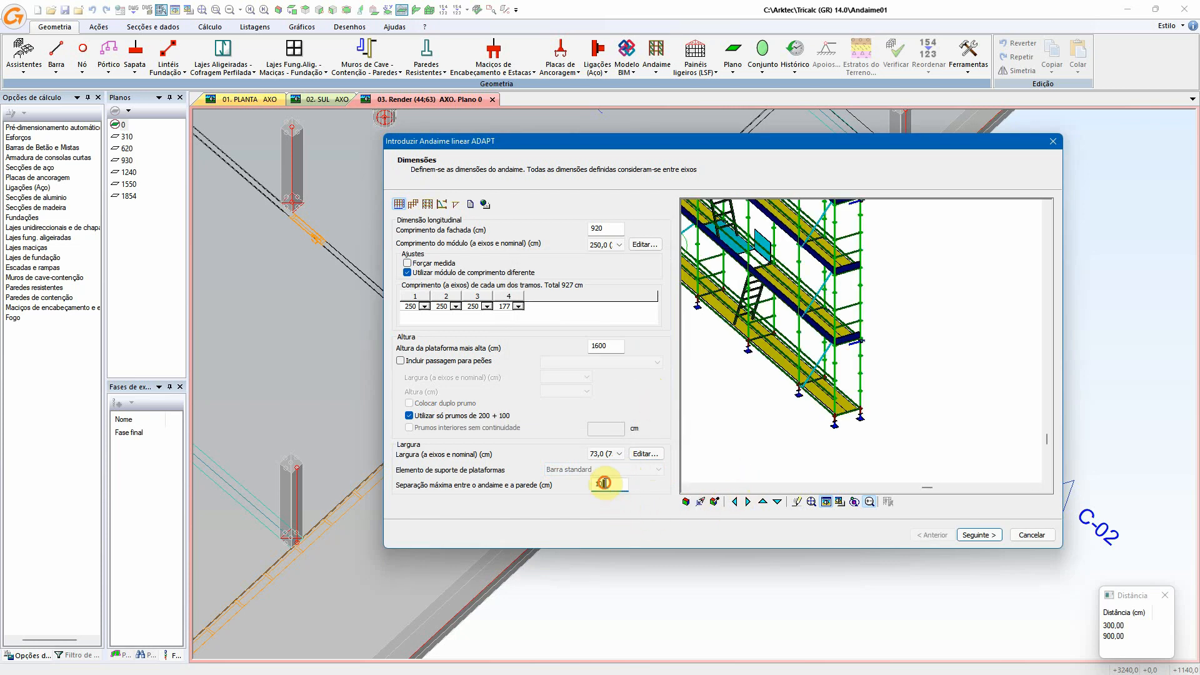
type("20")
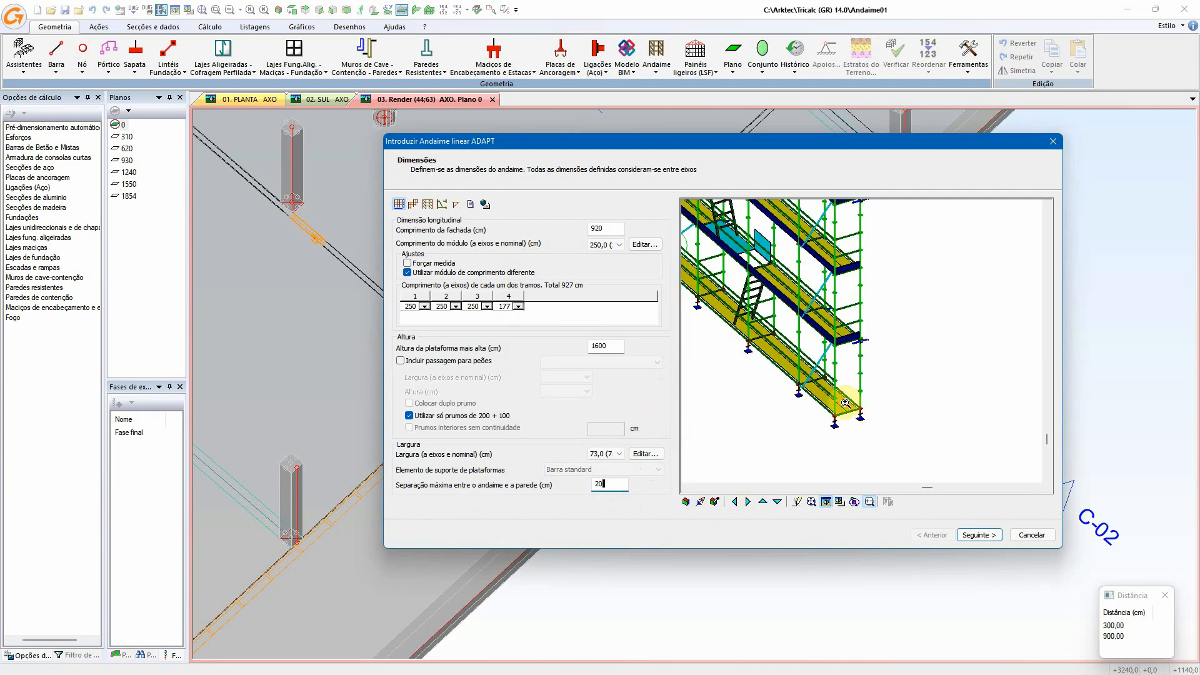
left_click(850, 311)
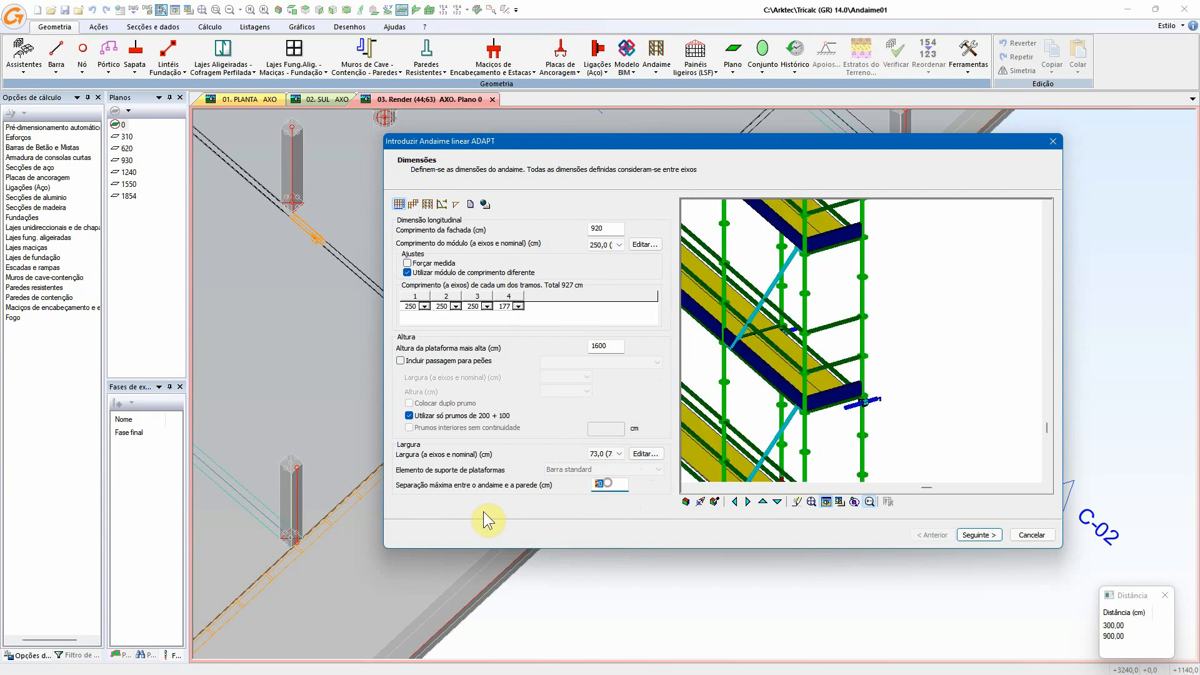
type("30")
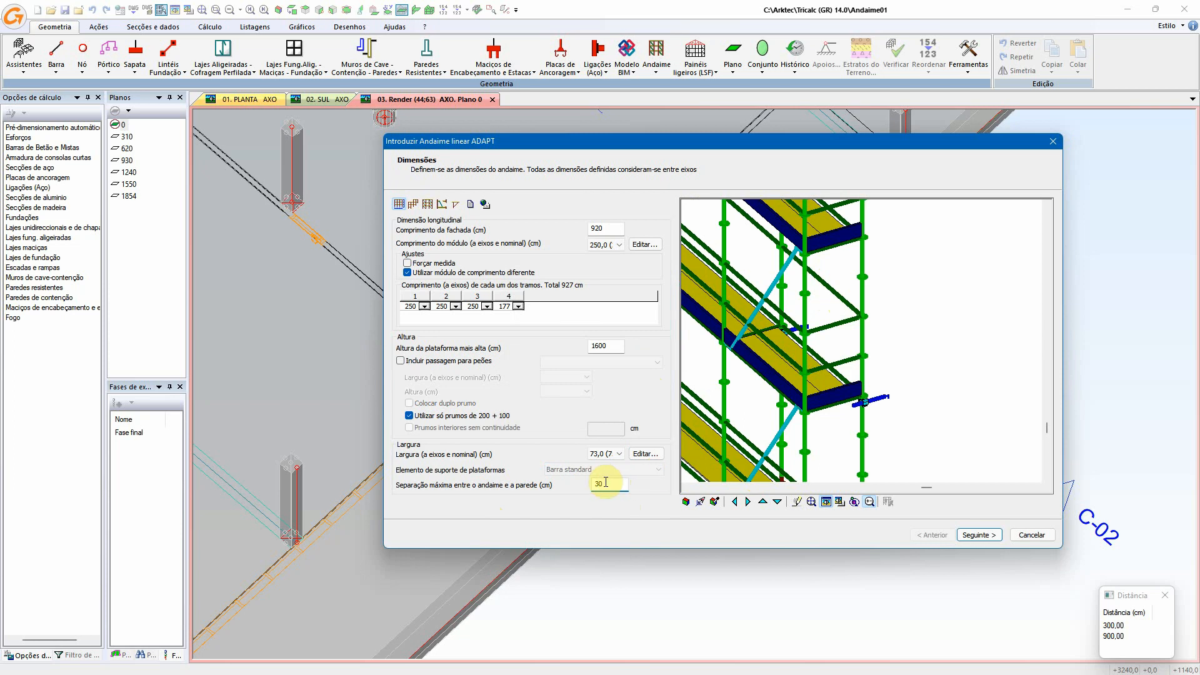
type("20")
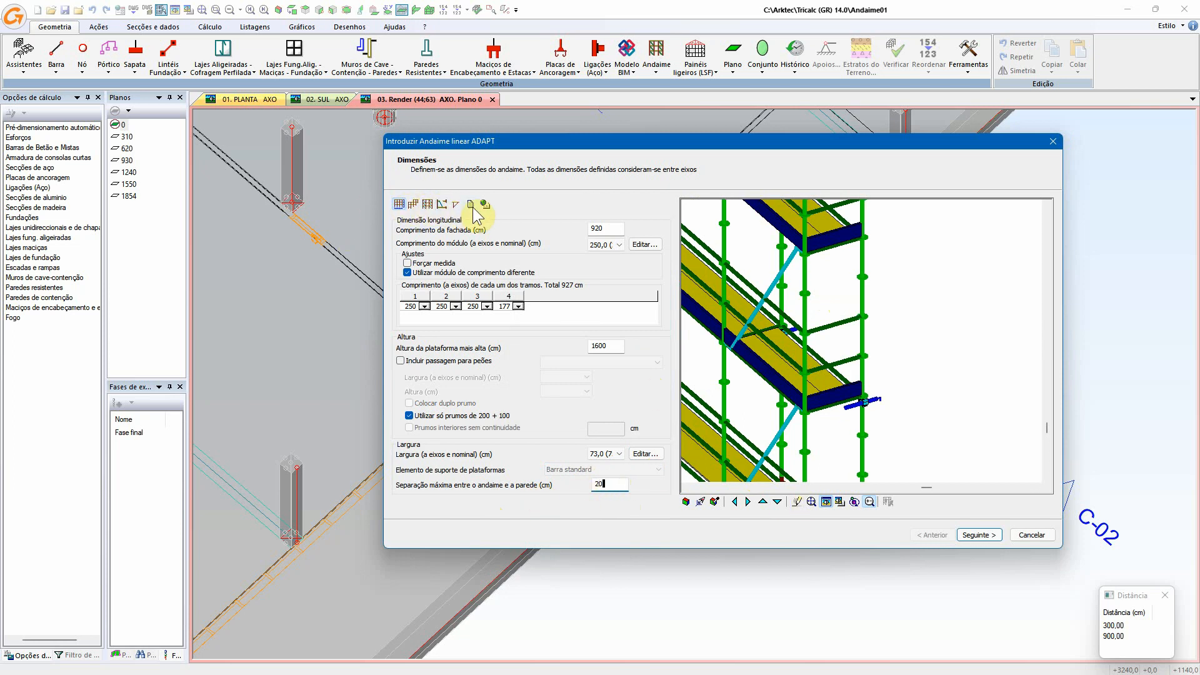
- Bring up the start level and height settings and rotate the preview so the whole scaffold is framed
left_click(412, 205)
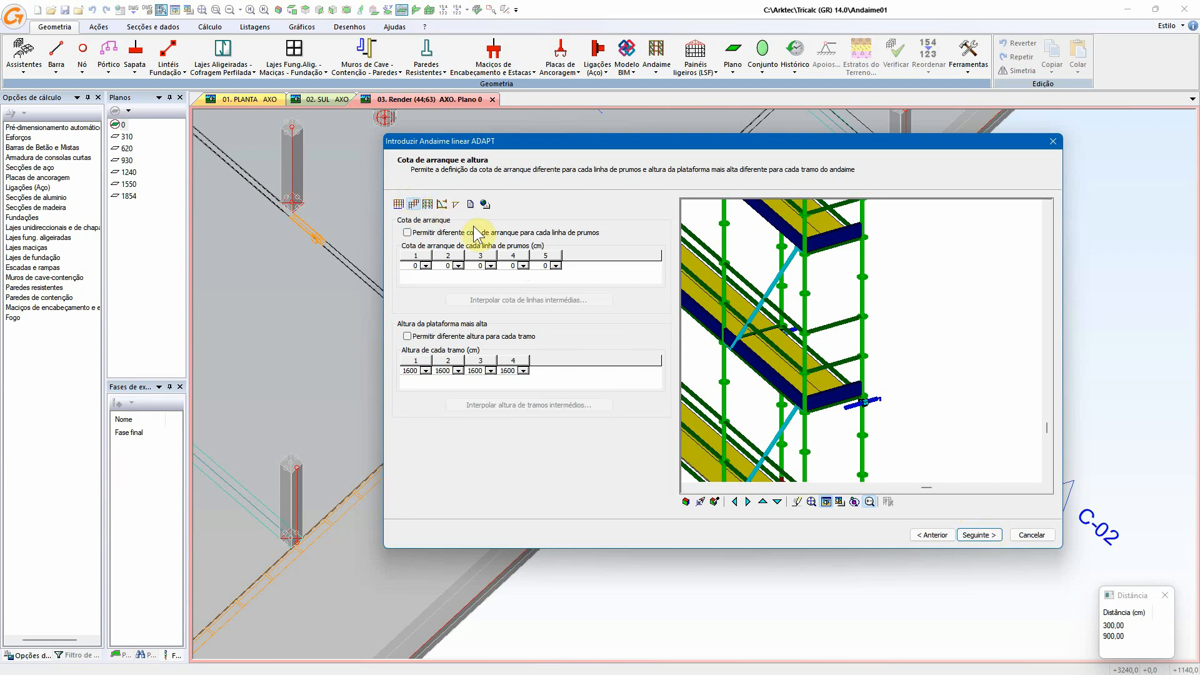
left_click(685, 501)
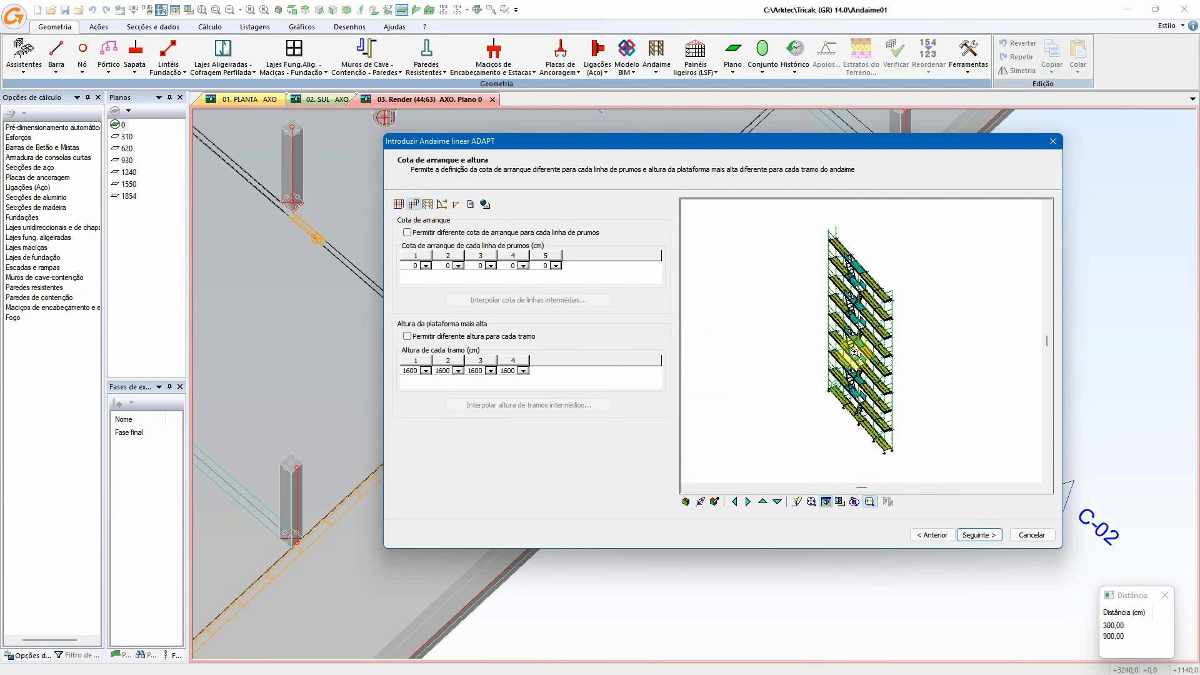
left_click(748, 502)
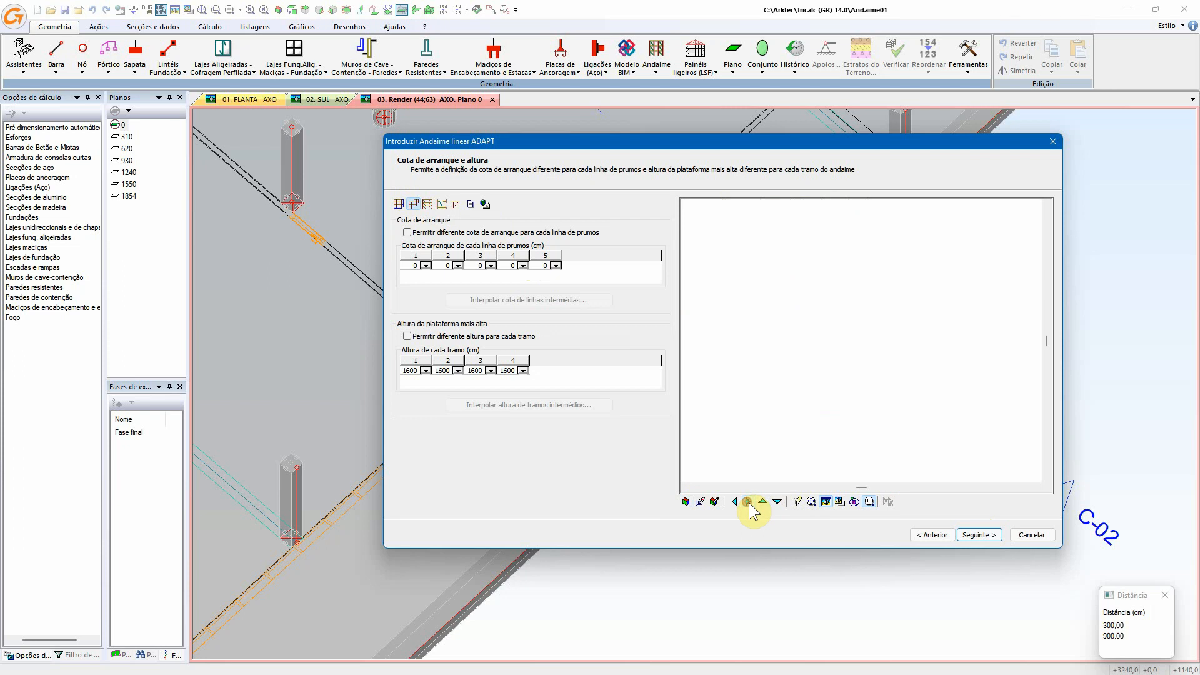
left_click(748, 502)
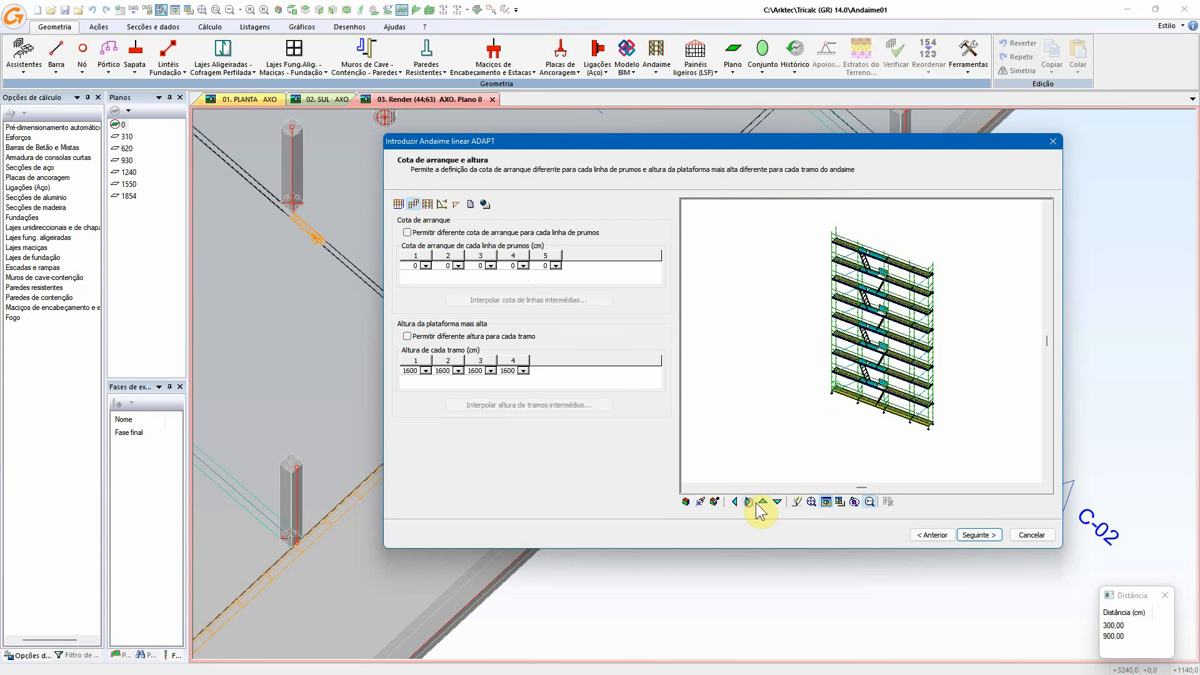
left_click(810, 502)
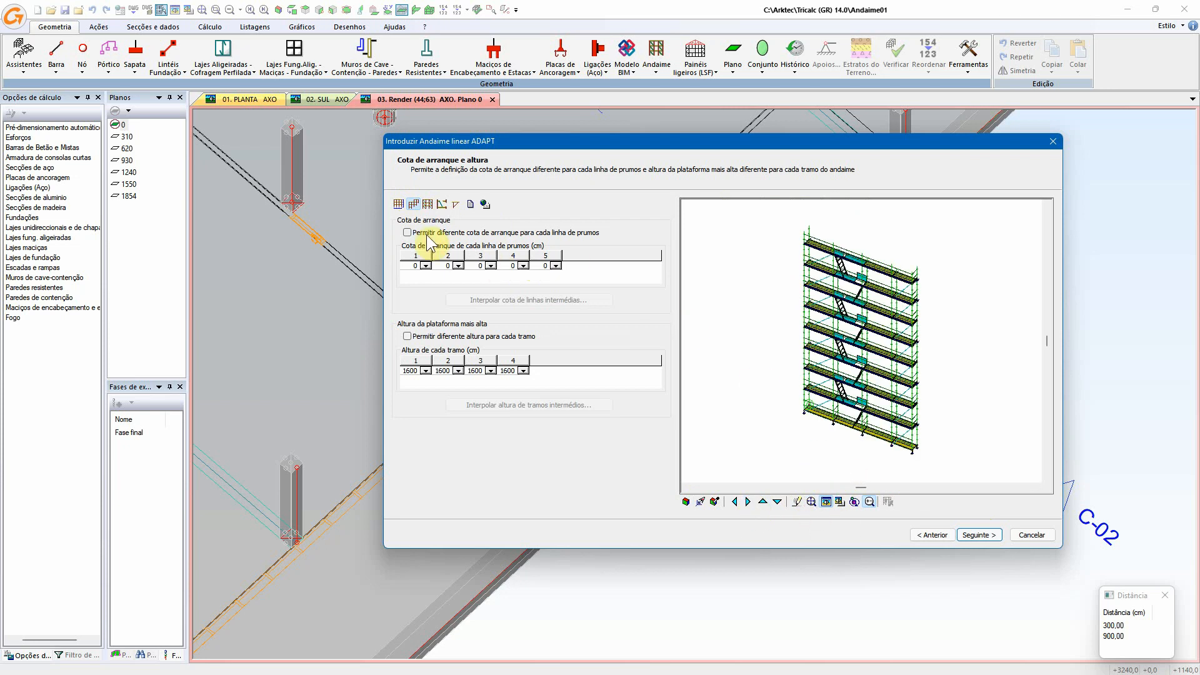
- Try separate start levels per standard line, with 150 cm at line 5 and the intermediate lines interpolated from line 1
left_click(483, 235)
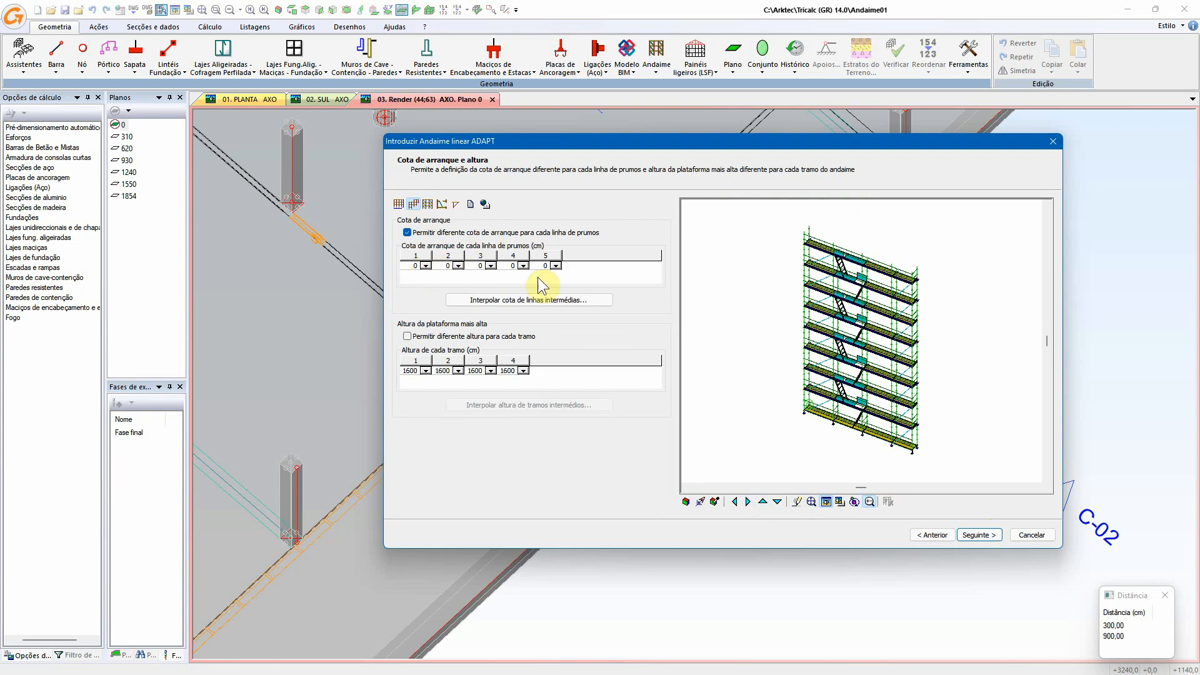
left_click(556, 266)
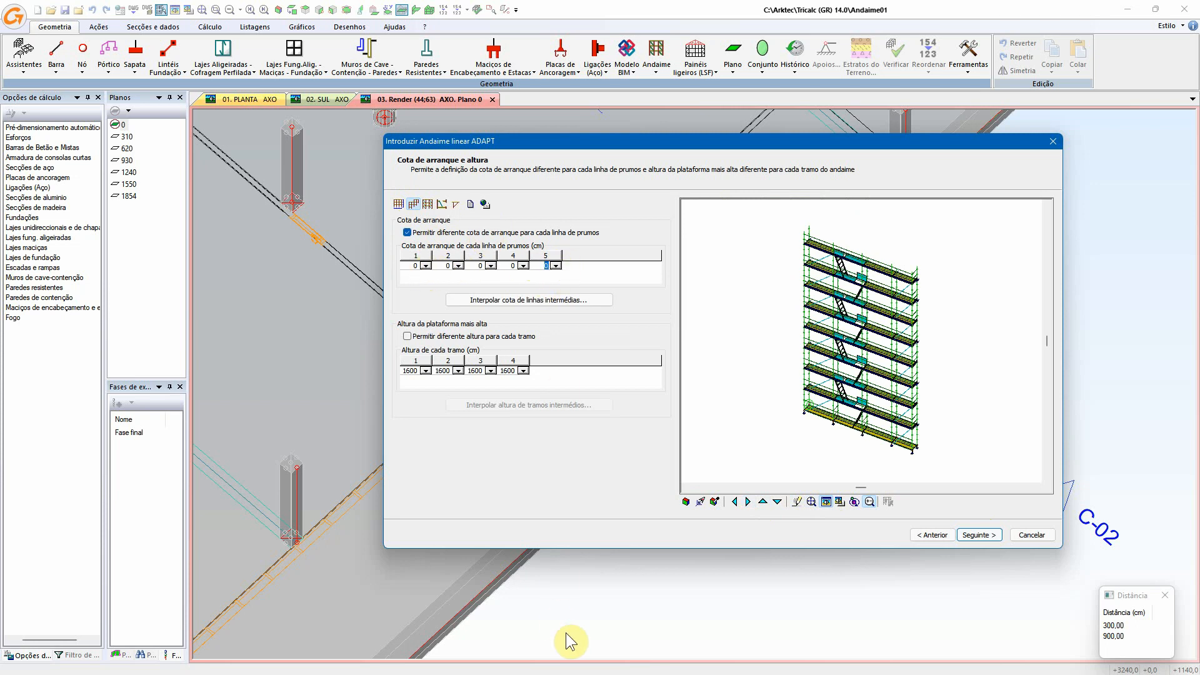
type("150")
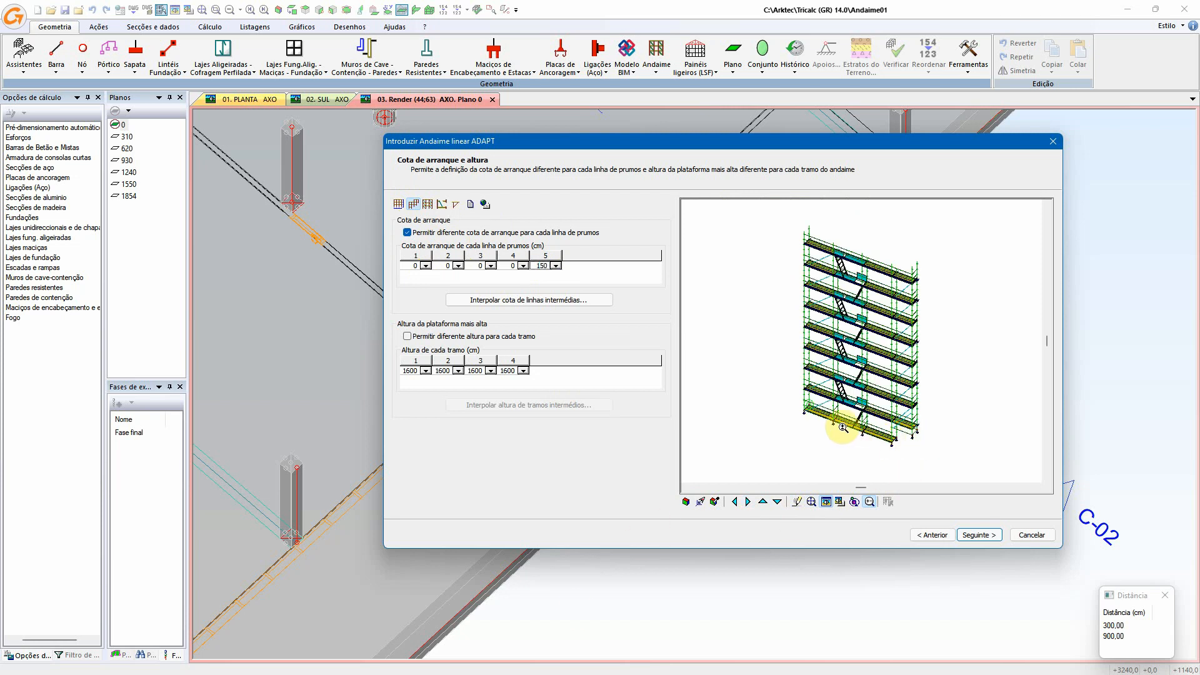
left_click(490, 300)
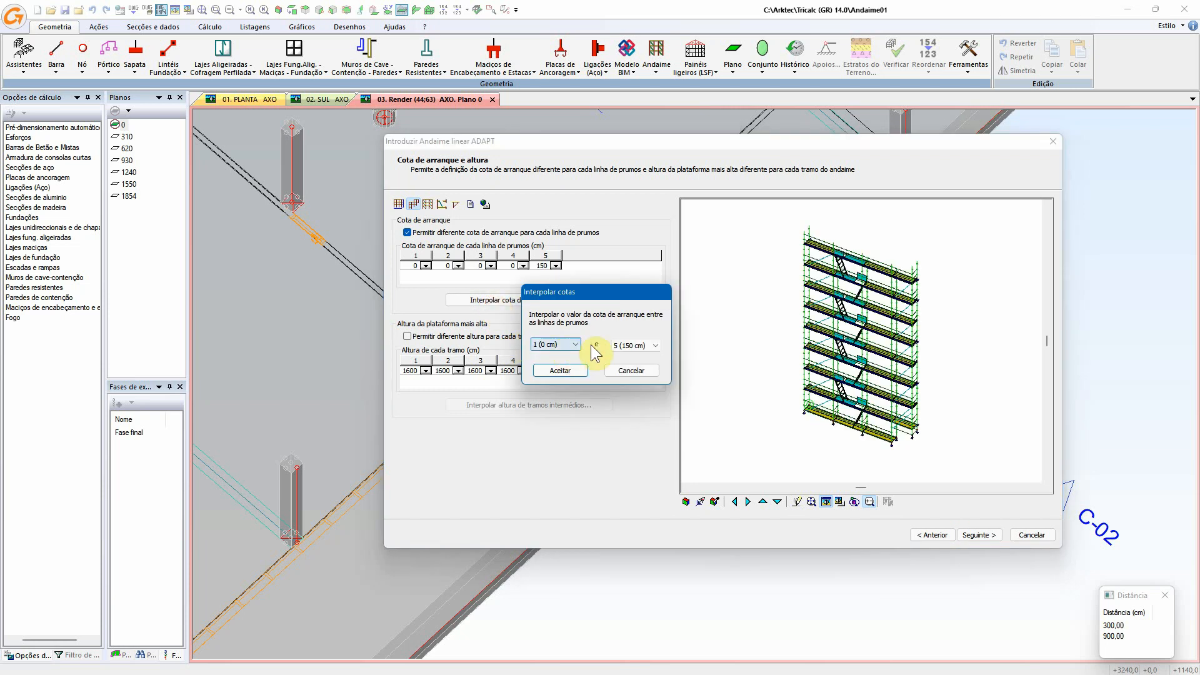
left_click(558, 370)
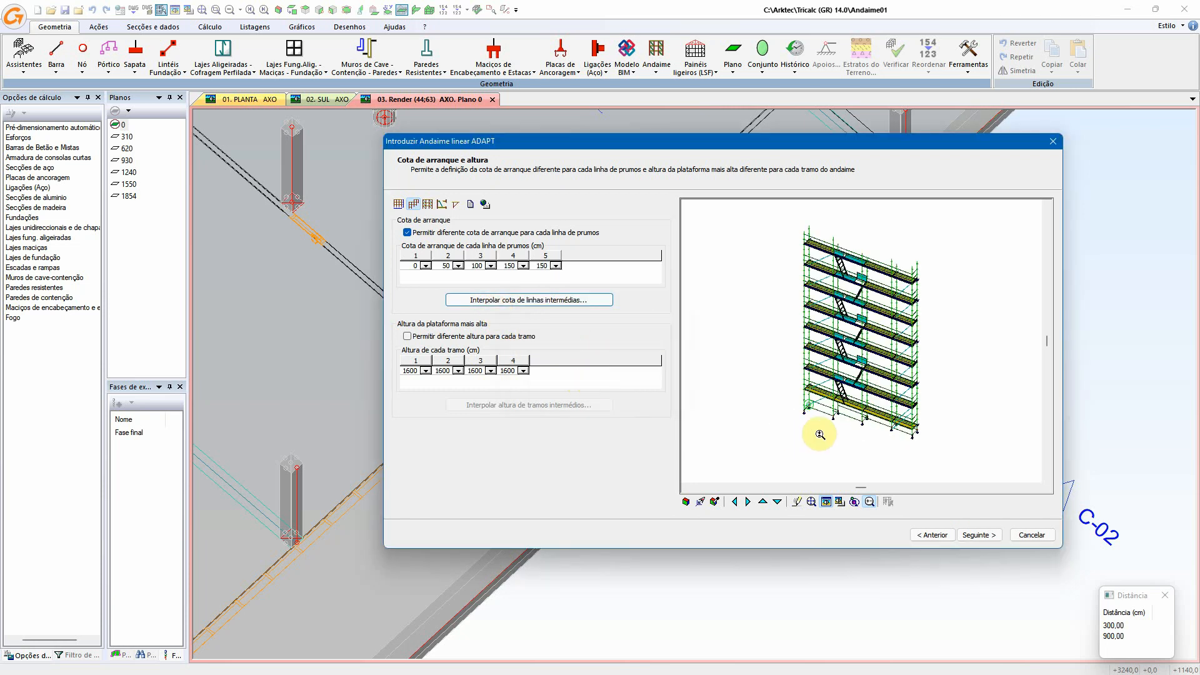
left_click(762, 502)
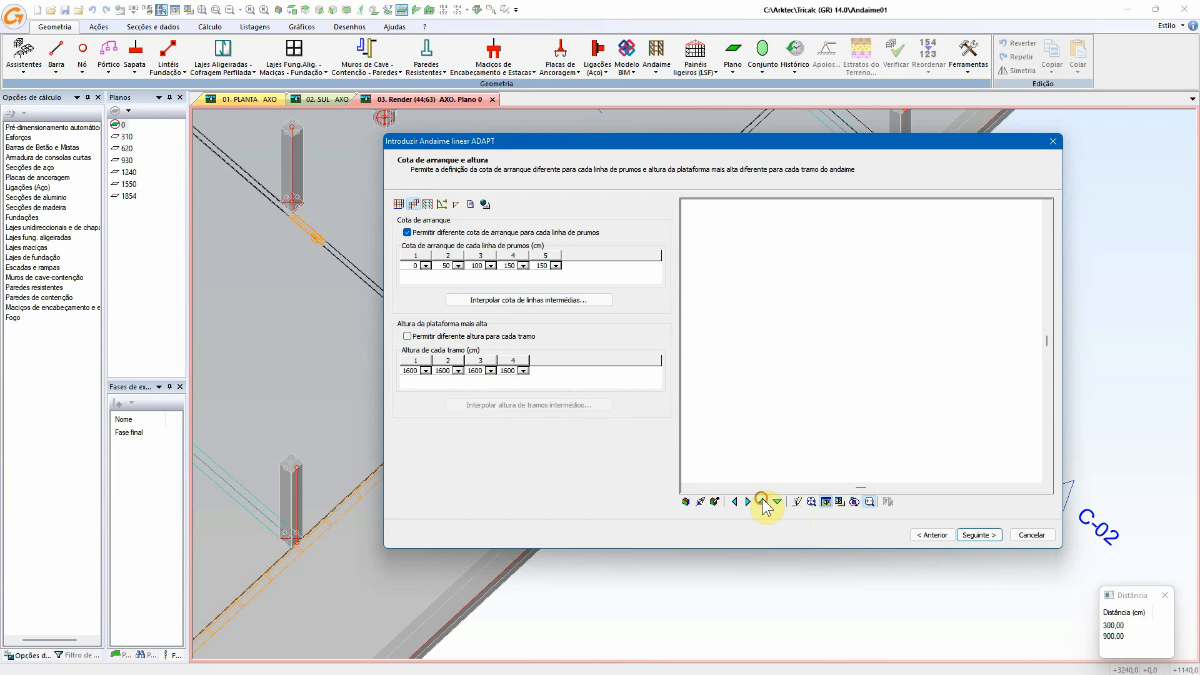
left_click(430, 235)
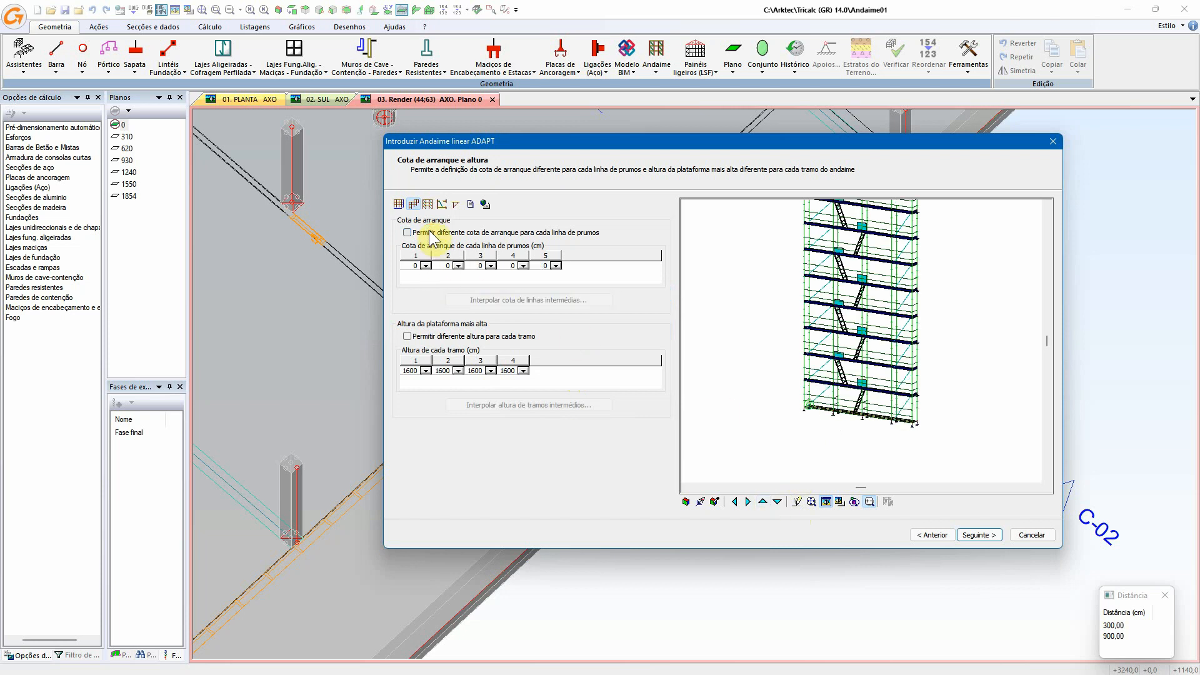
- Try a different highest platform height per span, with 1000 cm for span 4 and the intermediate spans interpolated
left_click(429, 338)
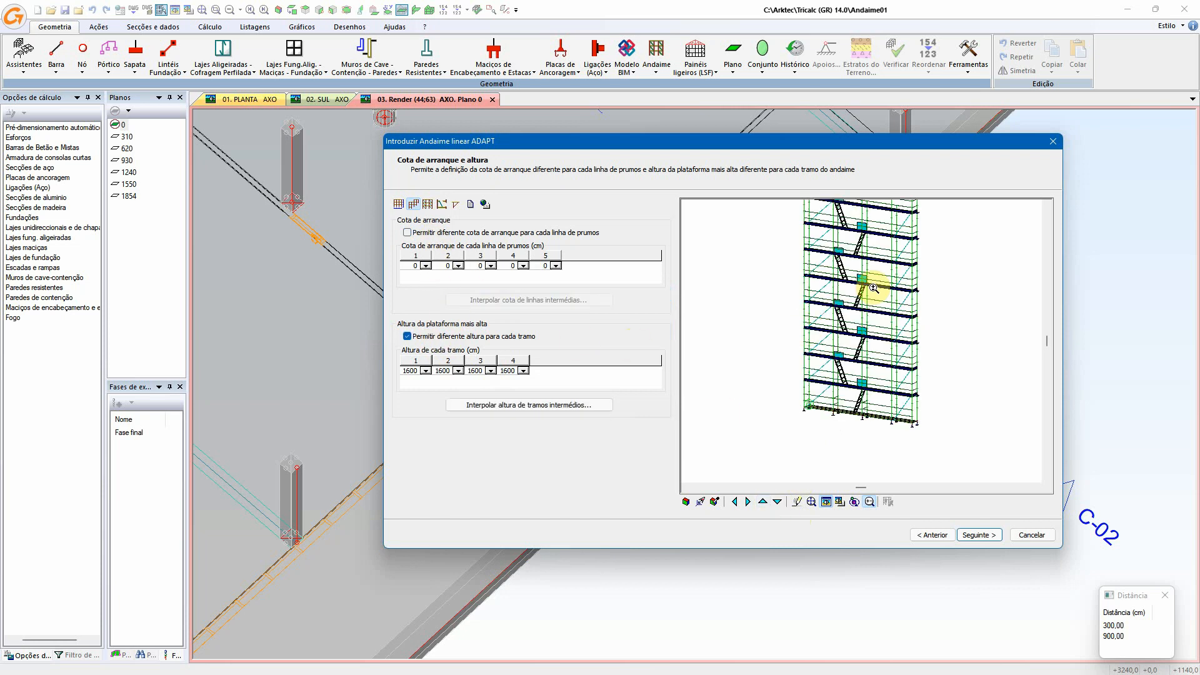
left_click(520, 371)
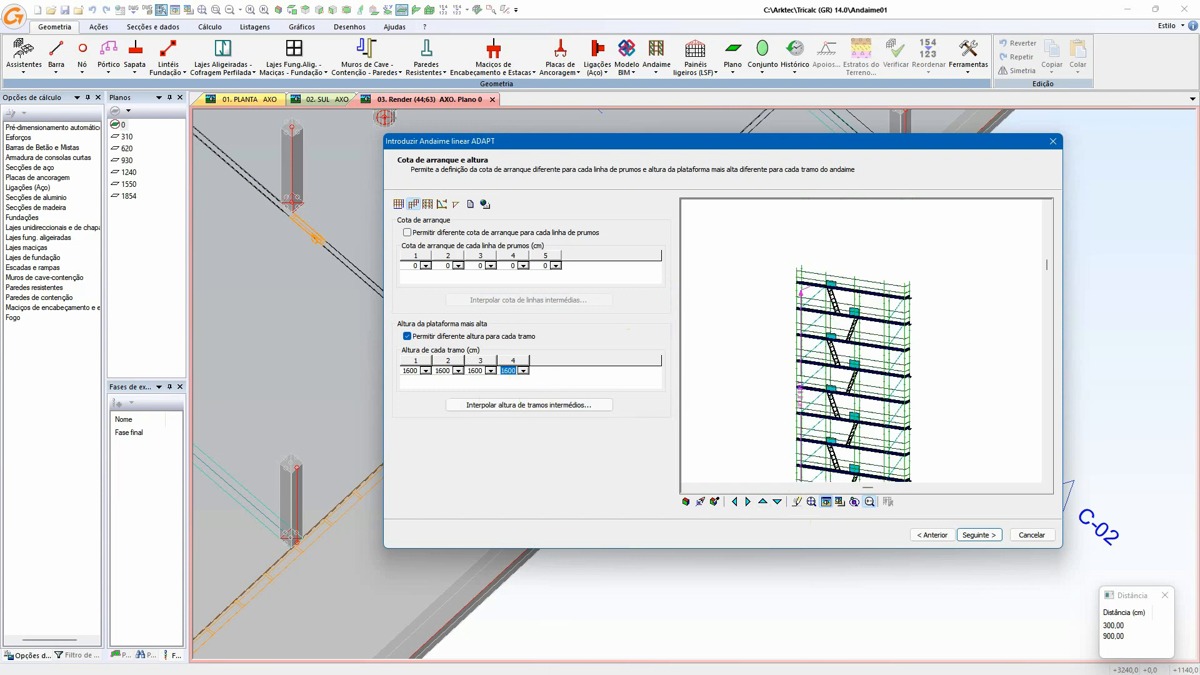
type("1000")
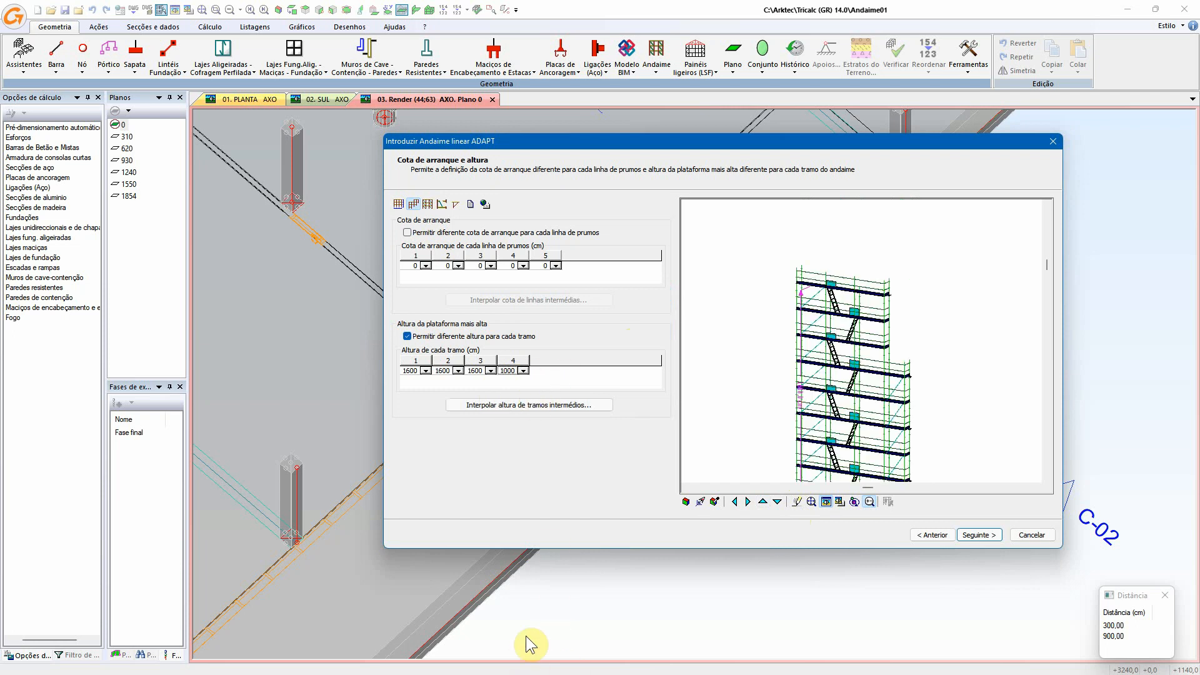
left_click(520, 404)
left_click(569, 372)
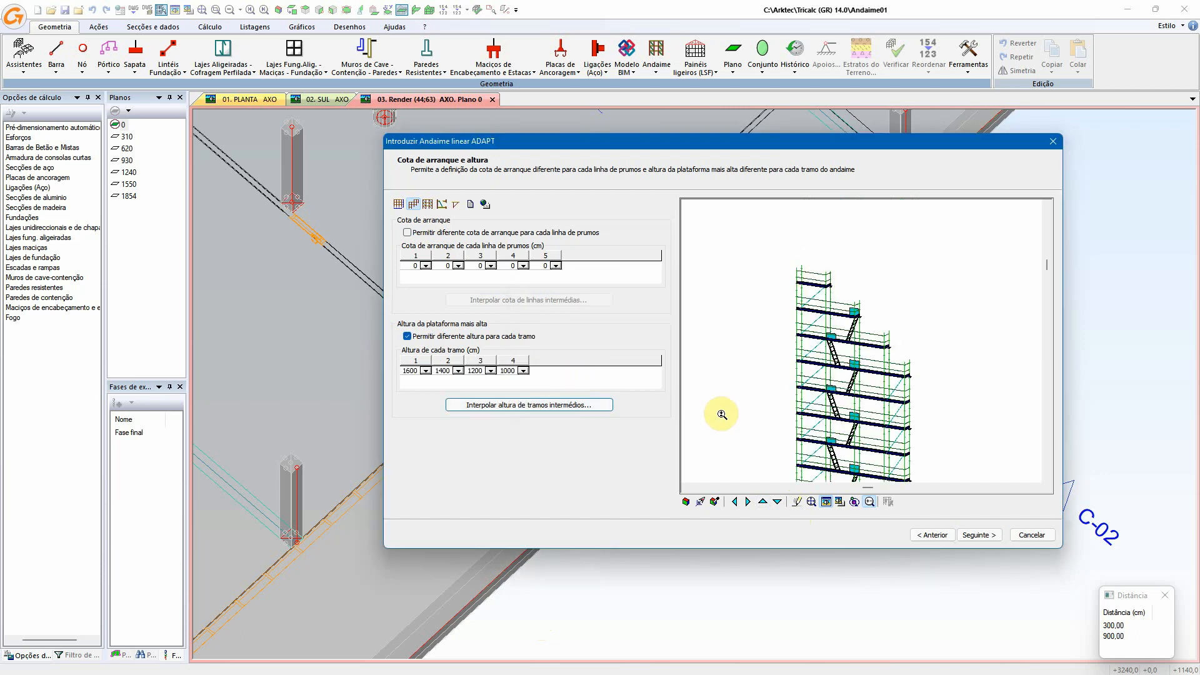
left_click(407, 336)
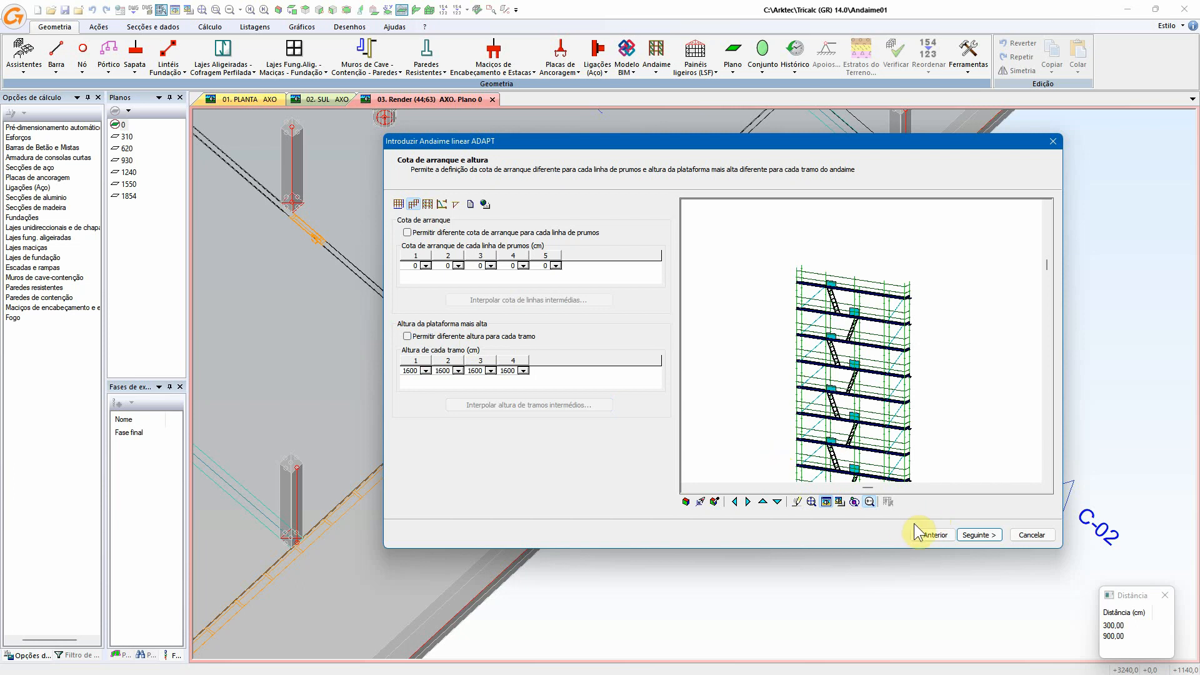
- Proceed to the diagonals settings and show the scaffold's spans enlarged in the preview
left_click(969, 533)
left_click(796, 501)
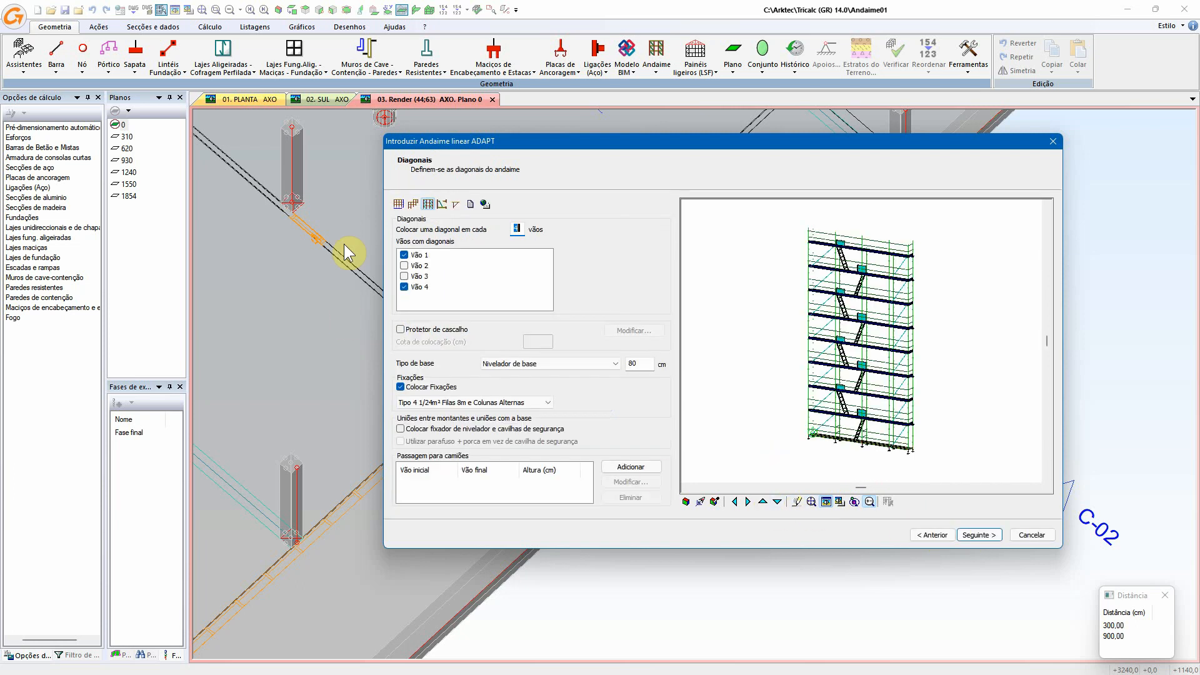
scroll(827, 232, "up", 3)
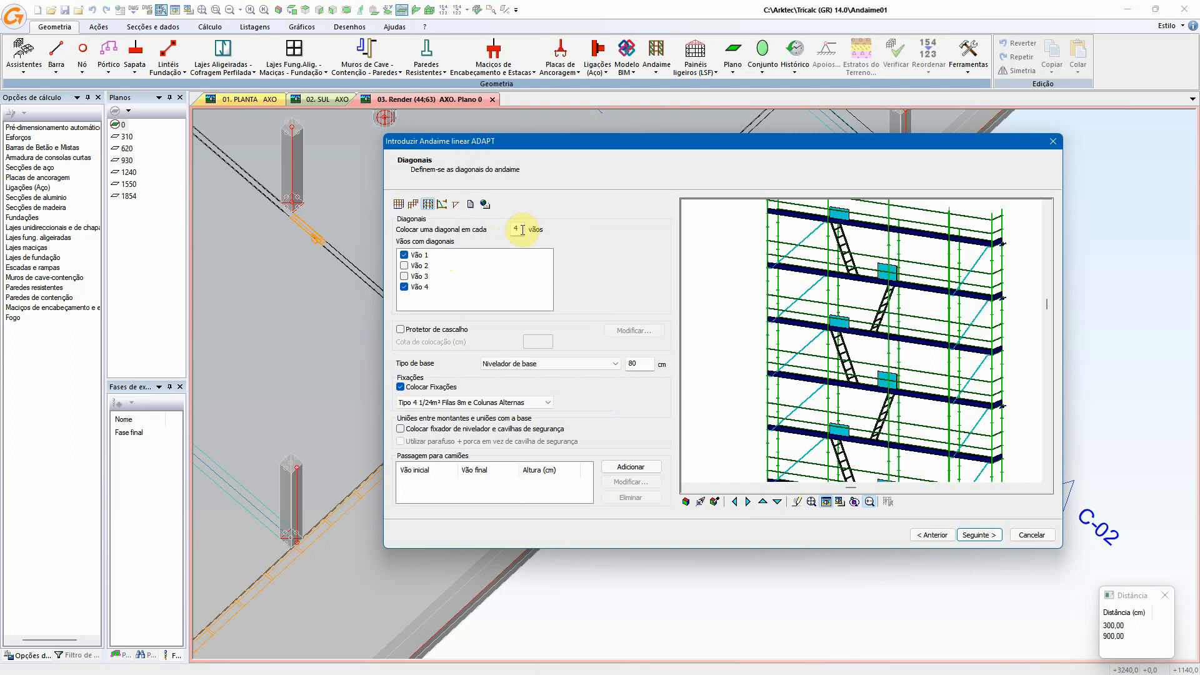
- Try adding diagonals to Vão 3 of the scaffold
left_click(412, 268)
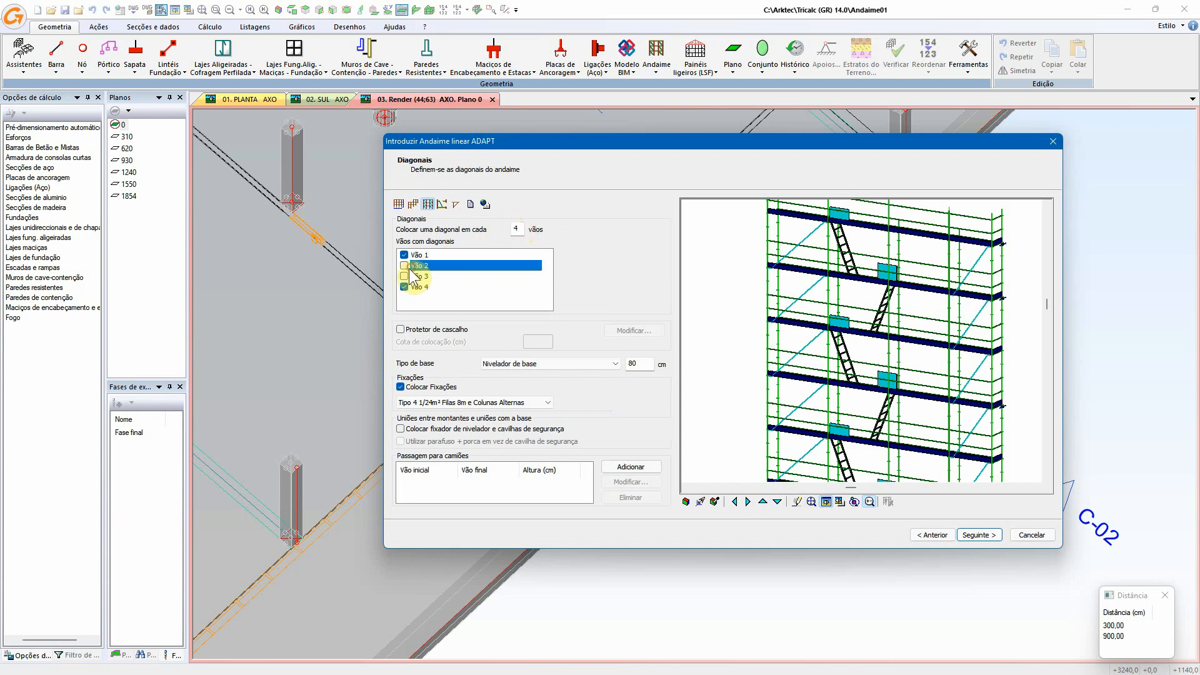
left_click(403, 278)
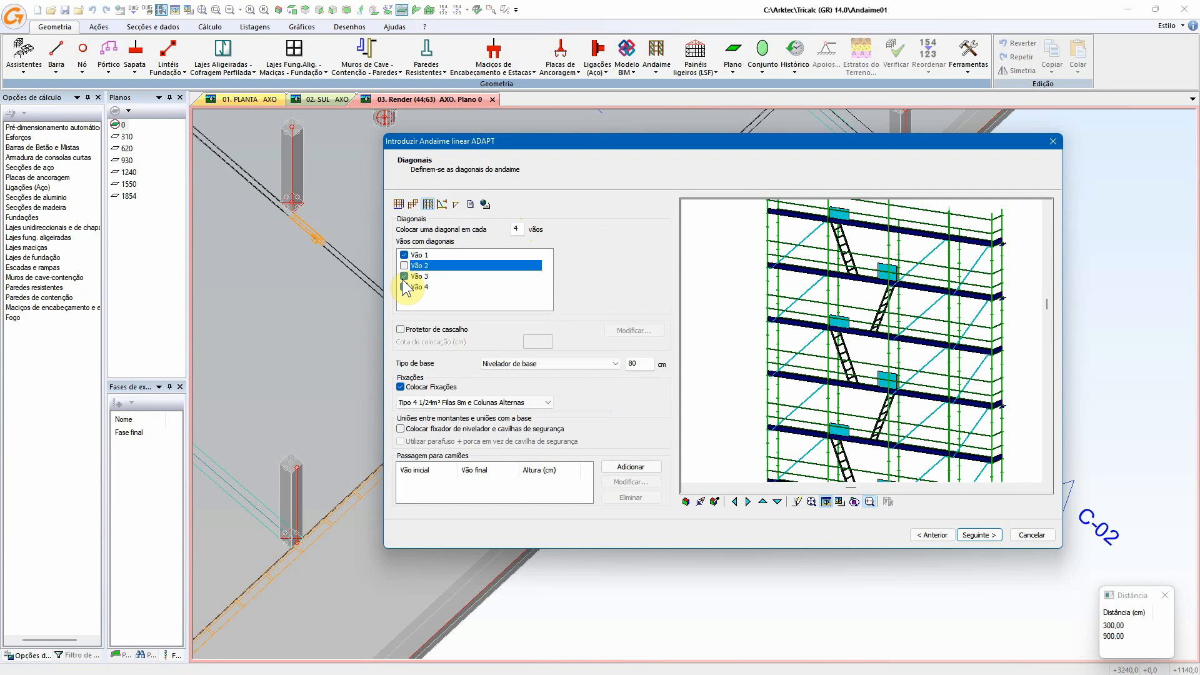
left_click(403, 276)
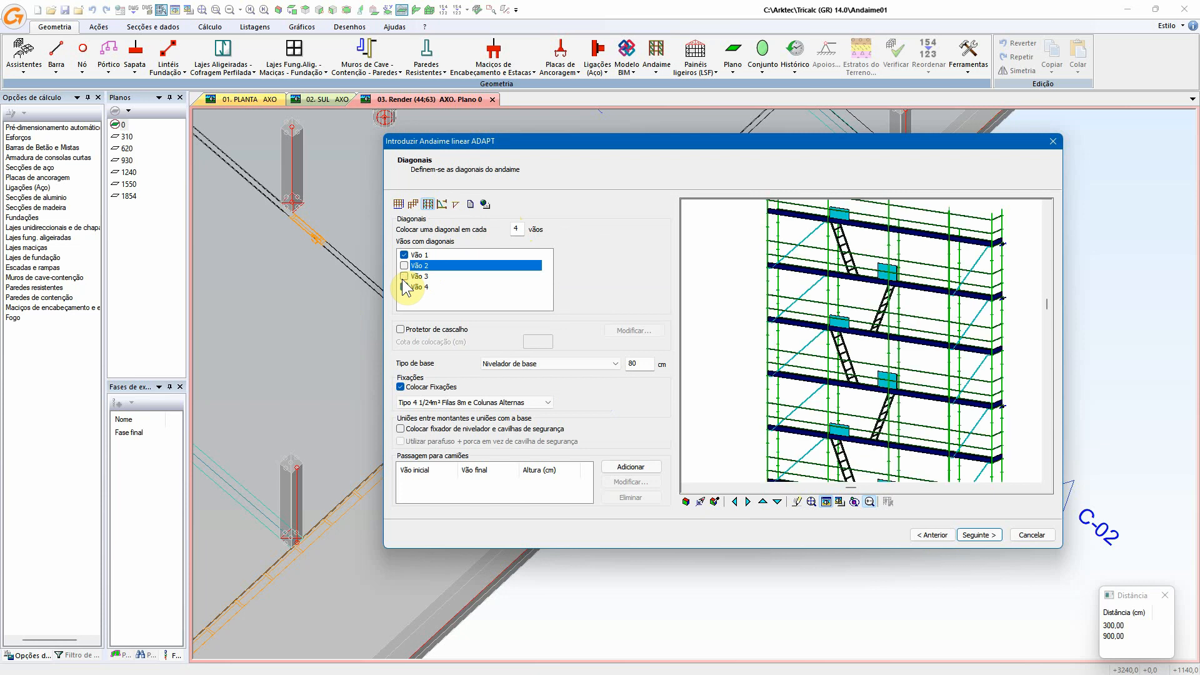
- Include a debris guard (Protetor de cascalho) on the scaffold
left_click(436, 332)
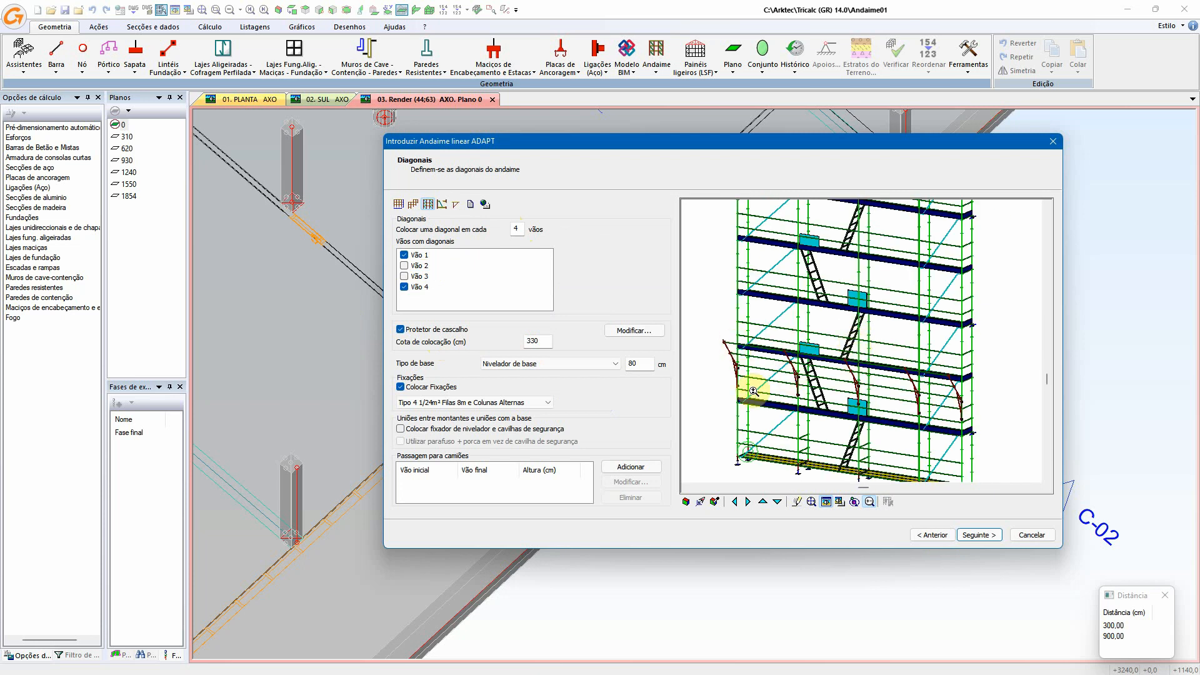
- Remove the debris guard (Protetor de cascalho) and set the scaffold's fixings to Tipo 2 1/12m² Filas 4m Alternas
left_click(462, 330)
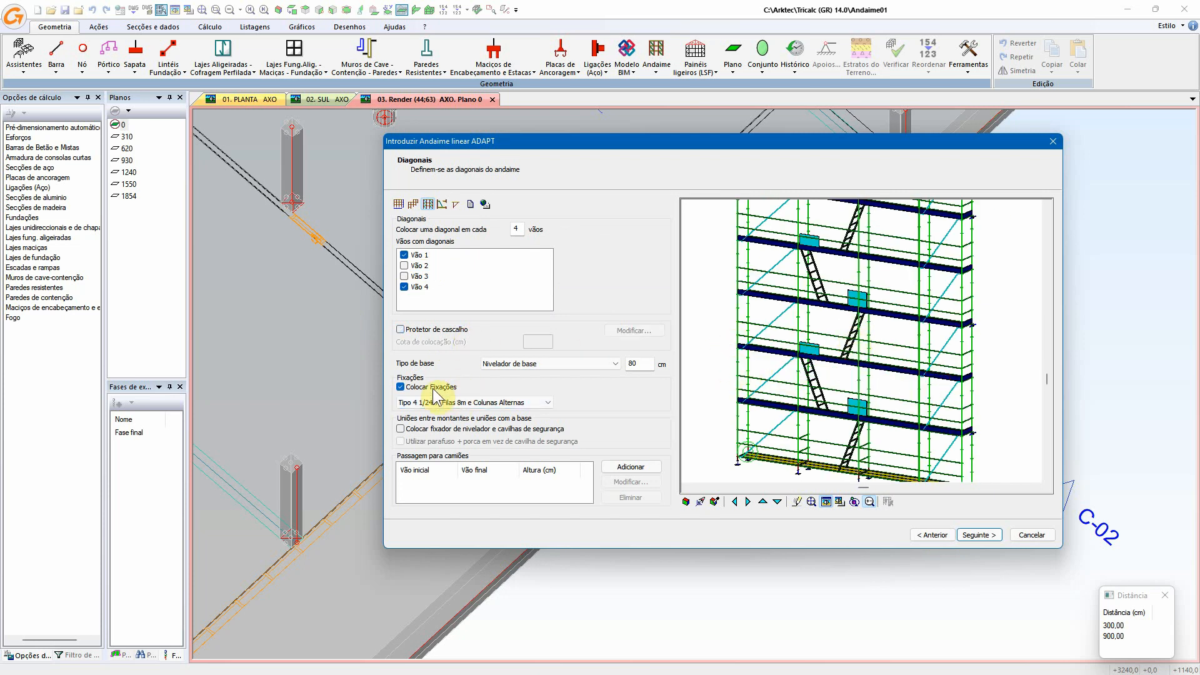
left_click(480, 403)
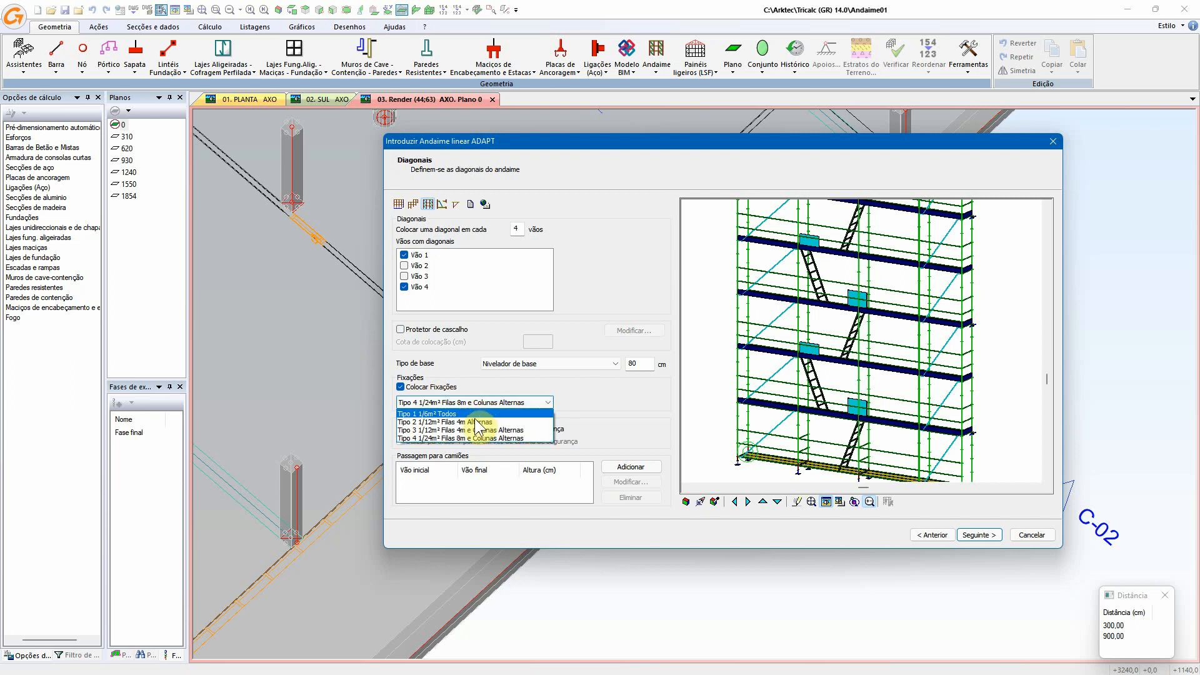
left_click(481, 421)
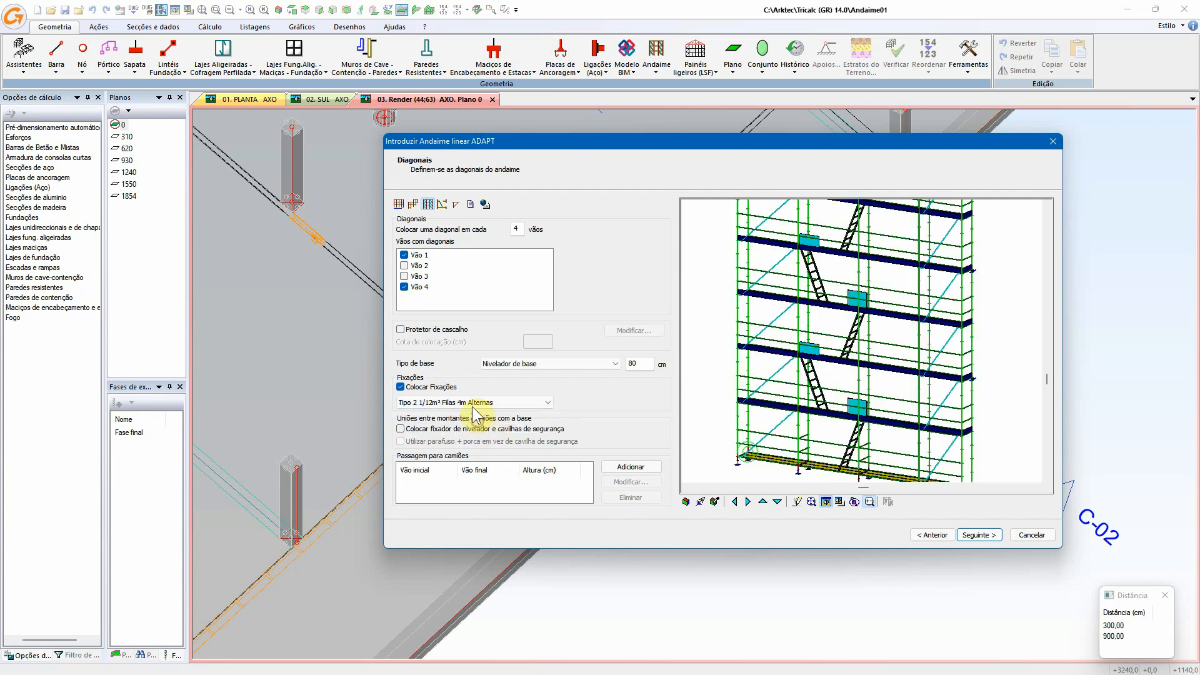
left_click(471, 402)
left_click(471, 402)
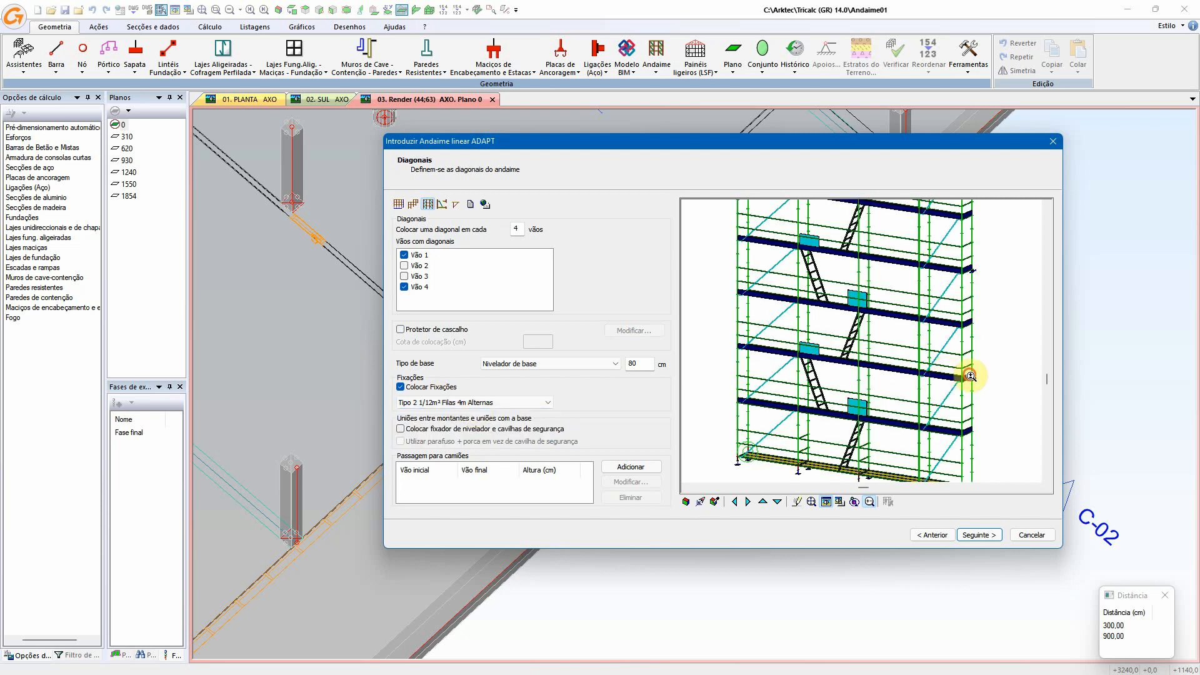
left_click(973, 377)
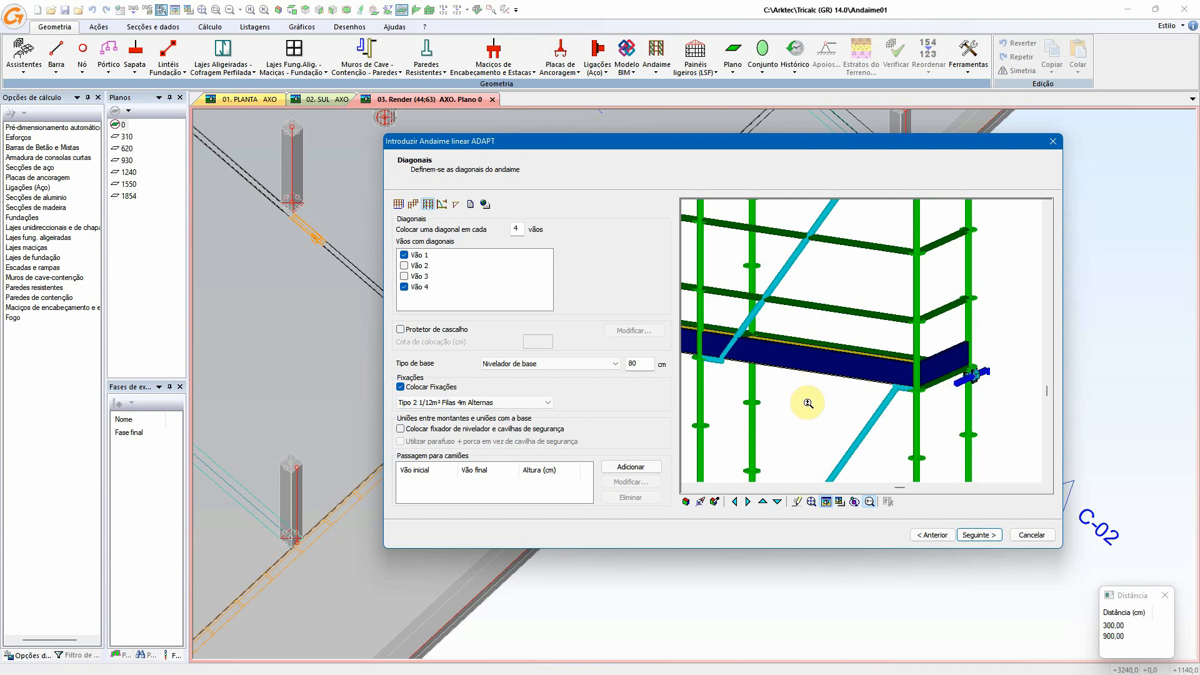
left_click(811, 502)
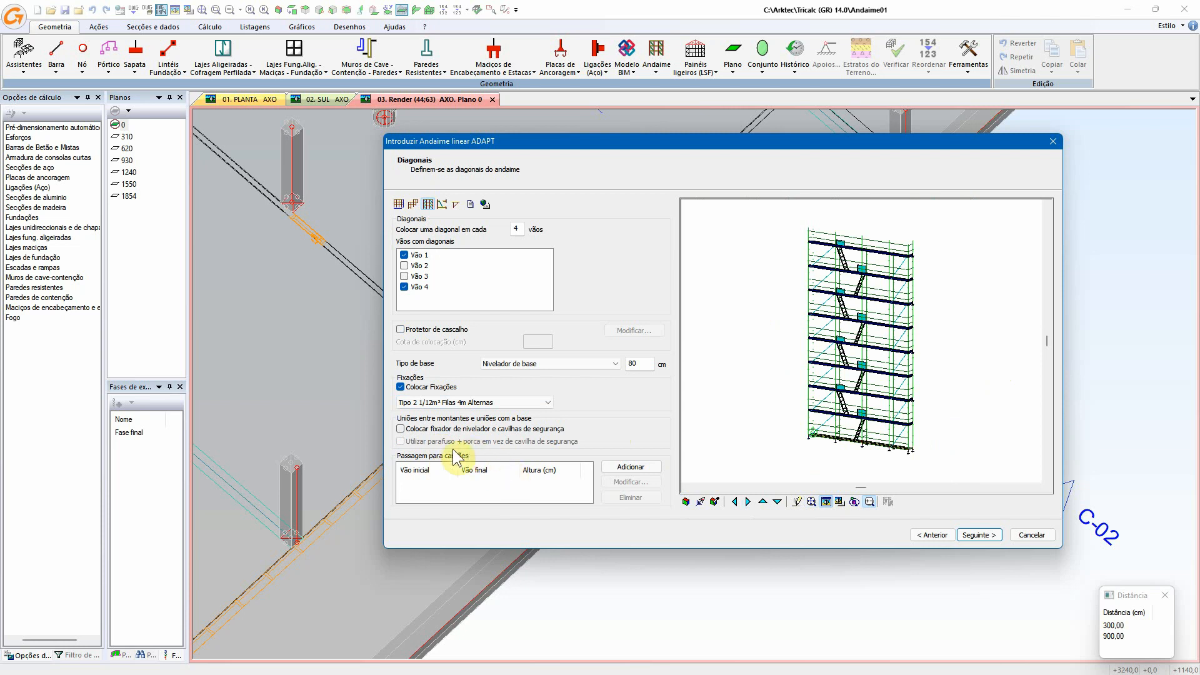
- Add a truck passage (Passagem para camiões) from Vão 3 to Vão 4 with a height of 400 cm
left_click(628, 468)
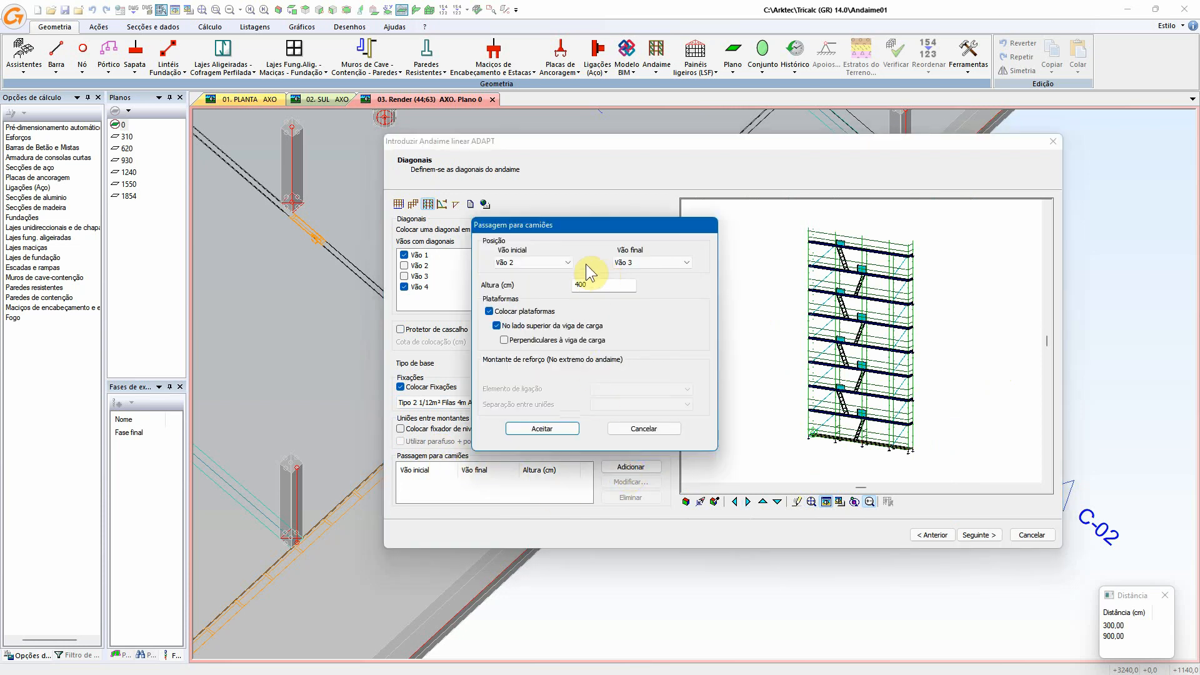
left_click(568, 263)
left_click(542, 291)
left_click(659, 263)
left_click(650, 291)
left_click(595, 282)
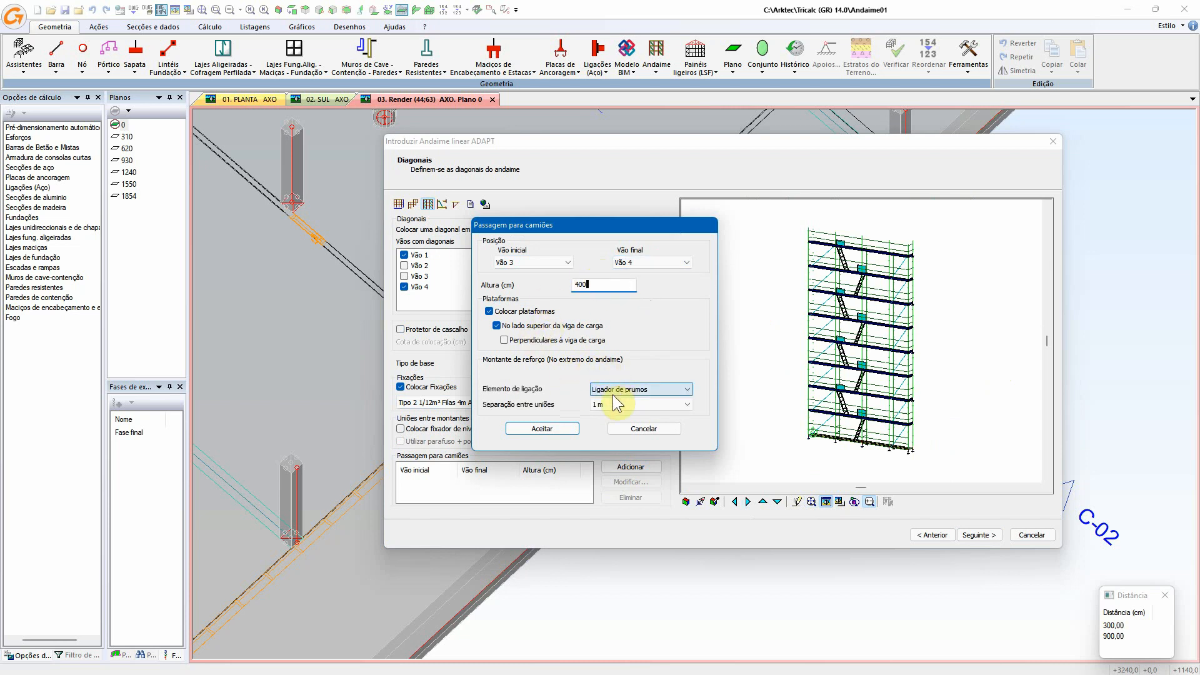
left_click(557, 430)
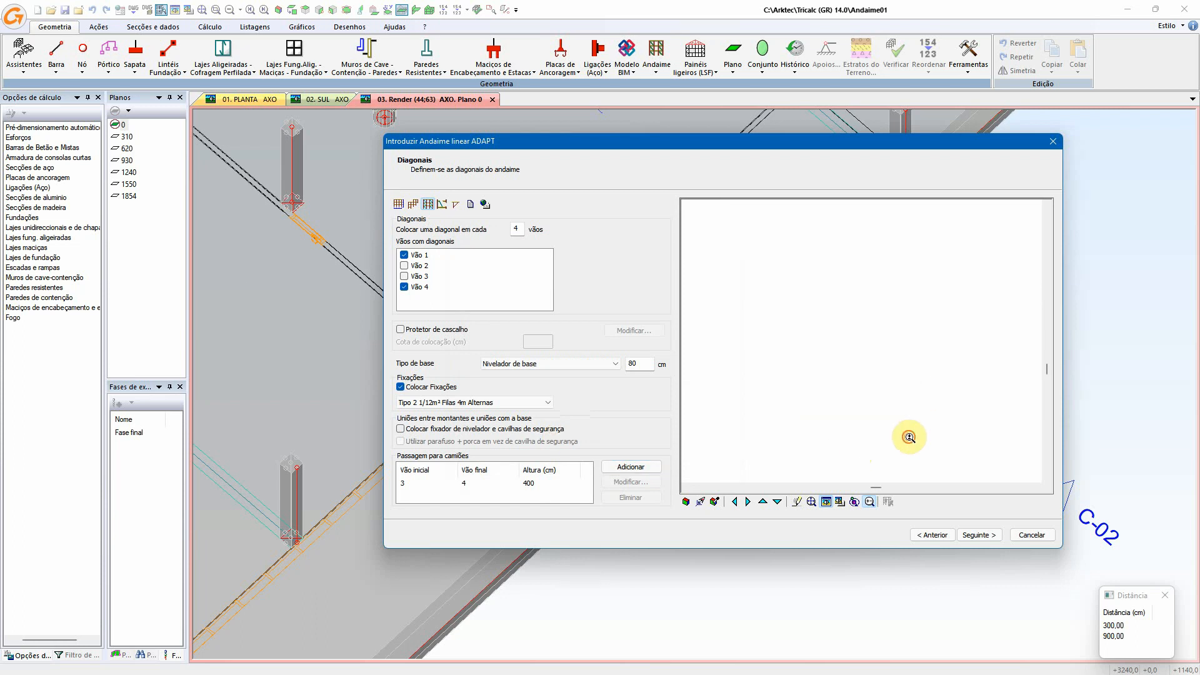
scroll(910, 437, "up", 3)
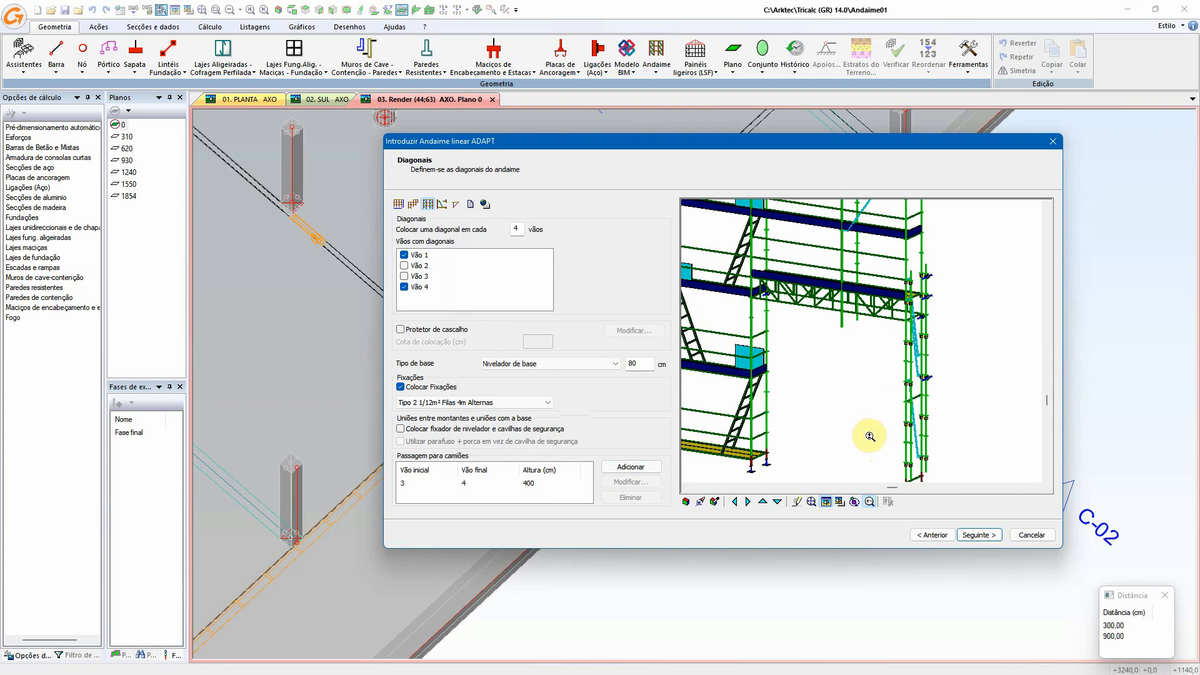
scroll(860, 409, "down", 2)
scroll(811, 312, "down", 2)
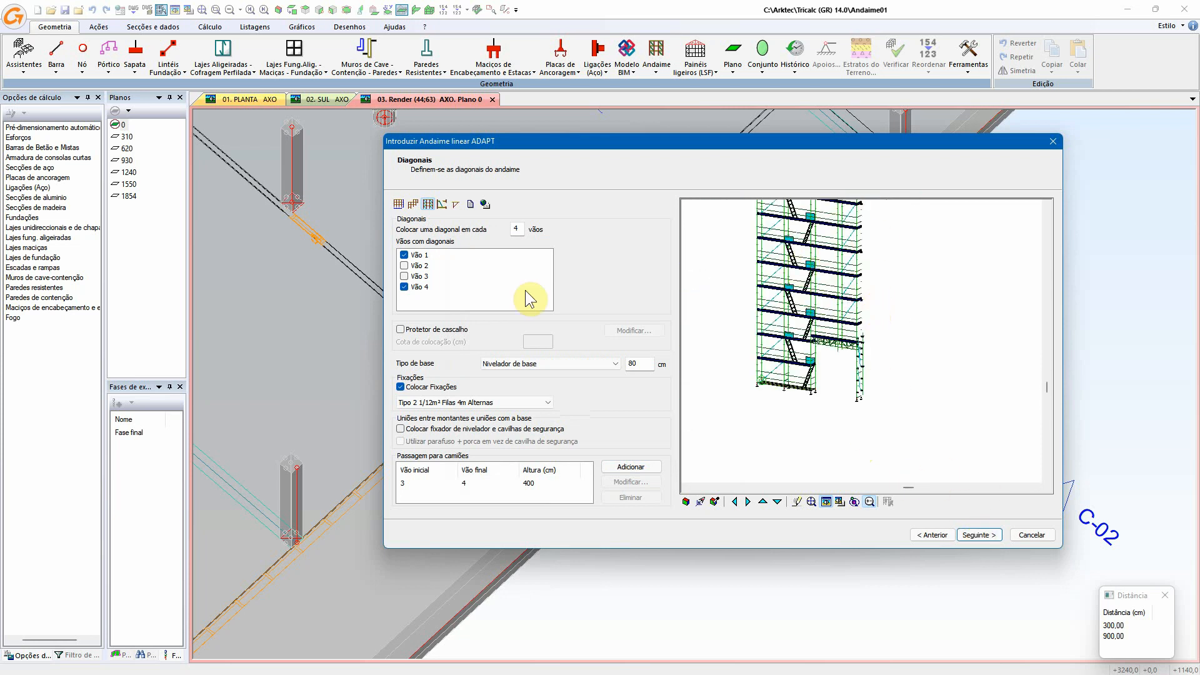
- Proceed to the access, ends and first-level settings and show the scaffold enlarged in the preview
left_click(442, 204)
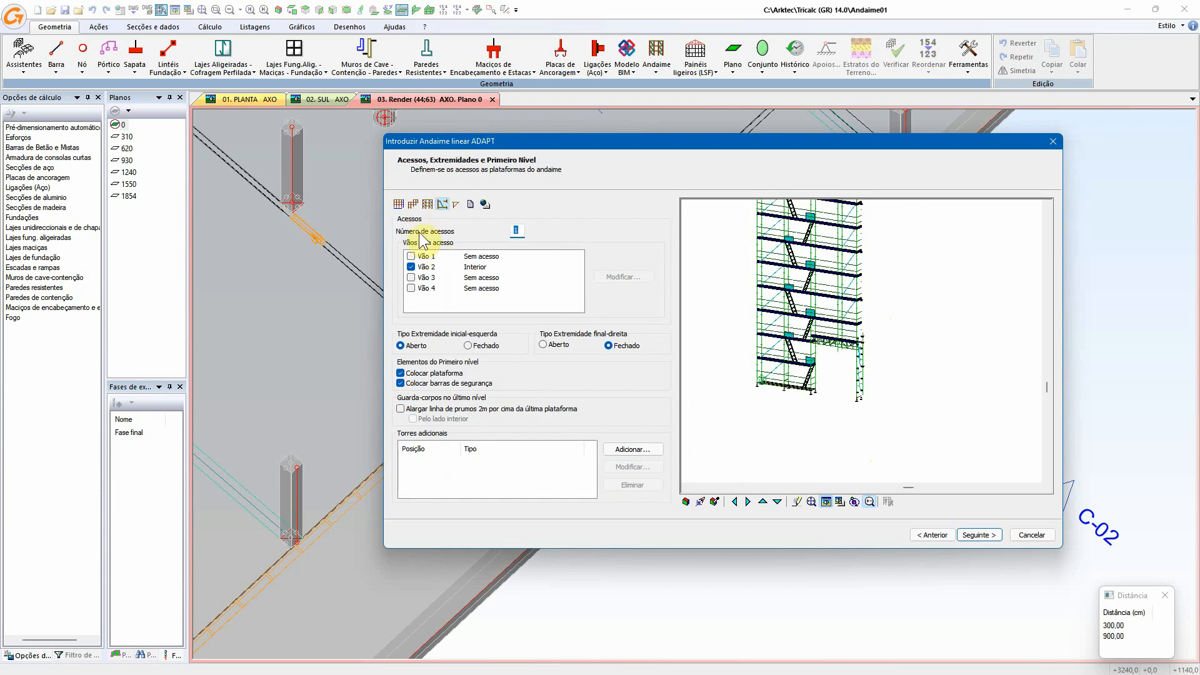
scroll(801, 352, "up", 2)
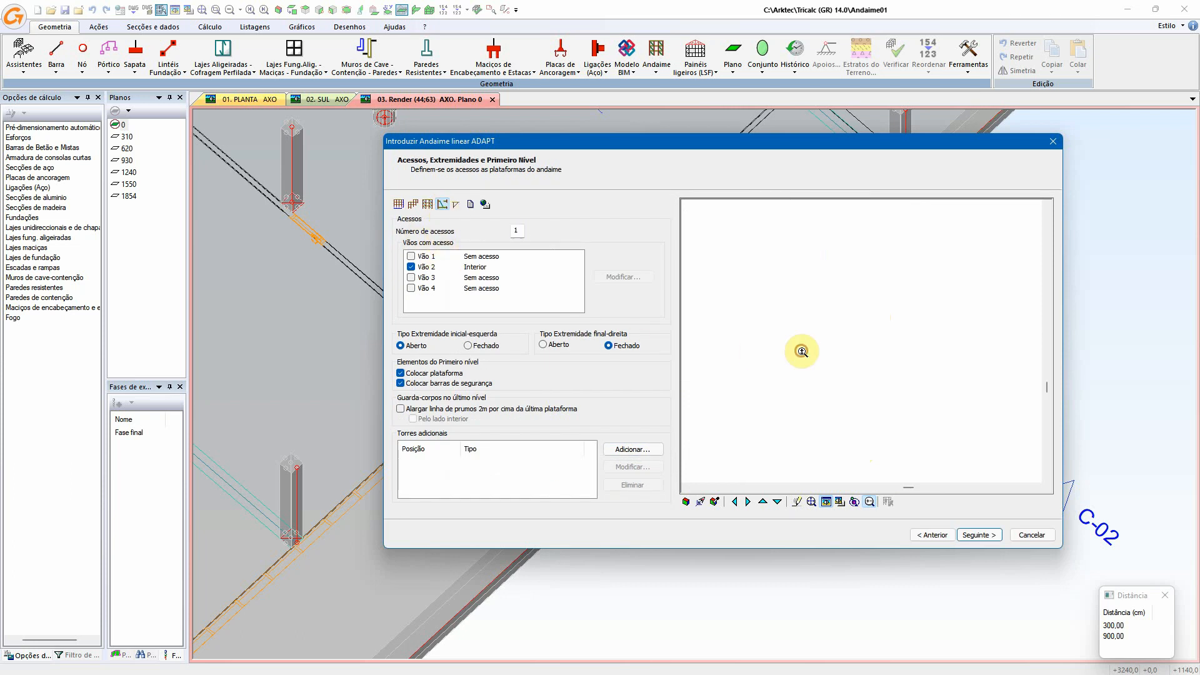
scroll(823, 351, "up", 1)
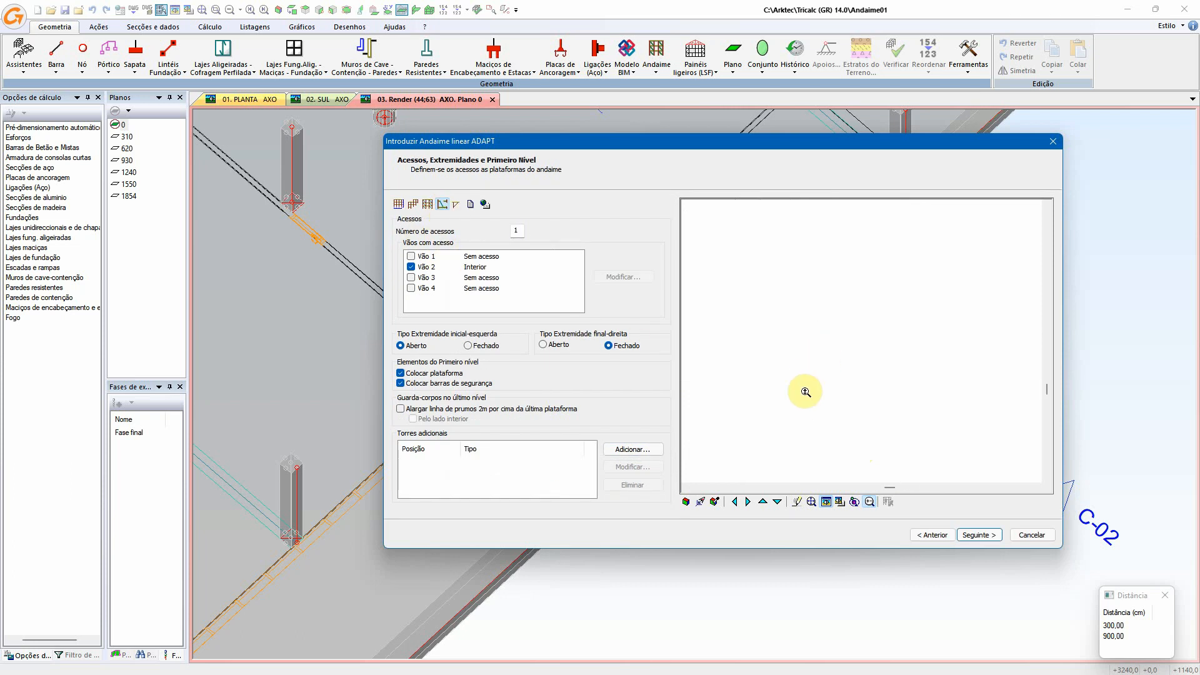
- Try the access type Exterior com escada e barras standard for Vão 2
left_click(464, 268)
left_click(618, 276)
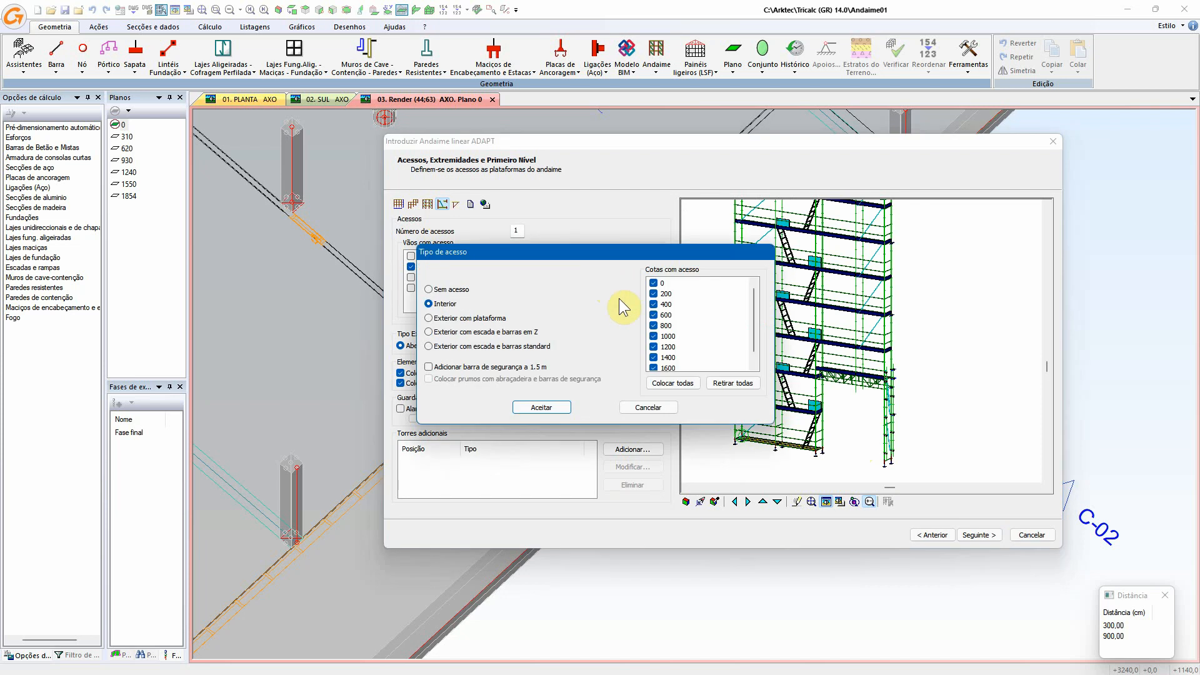
left_click(500, 348)
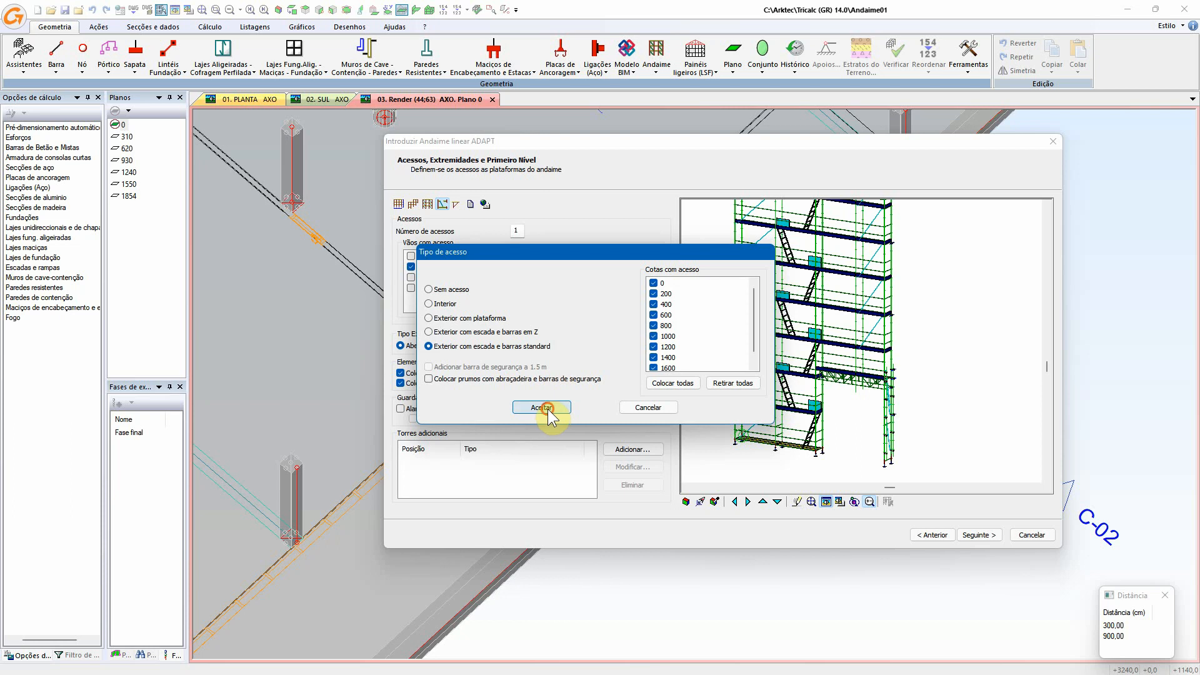
left_click(542, 407)
left_click(805, 416)
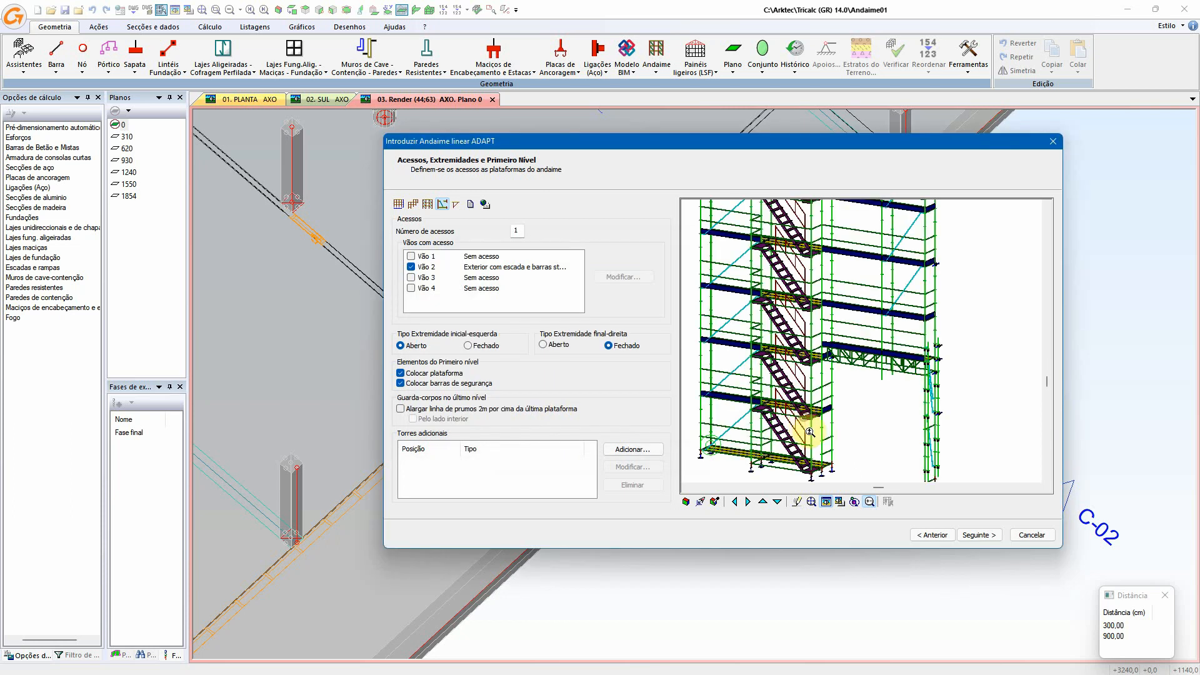
- Set the access type of Vão 2 to Exterior com plataforma
left_click(537, 267)
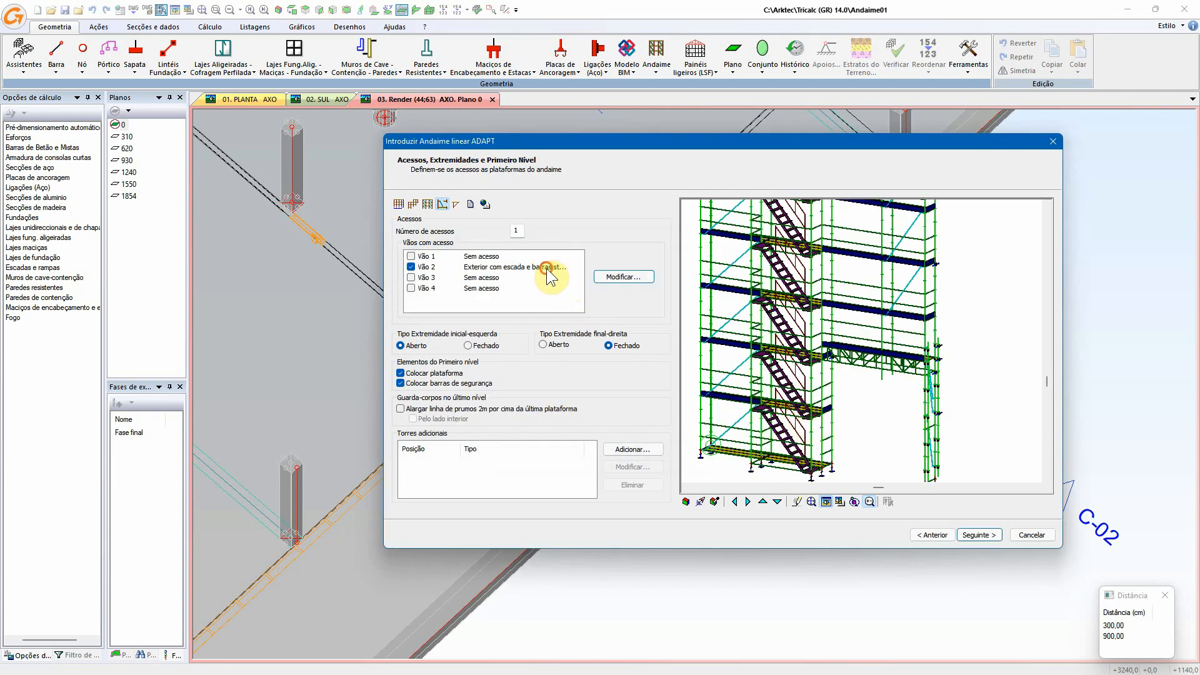
left_click(623, 276)
left_click(466, 318)
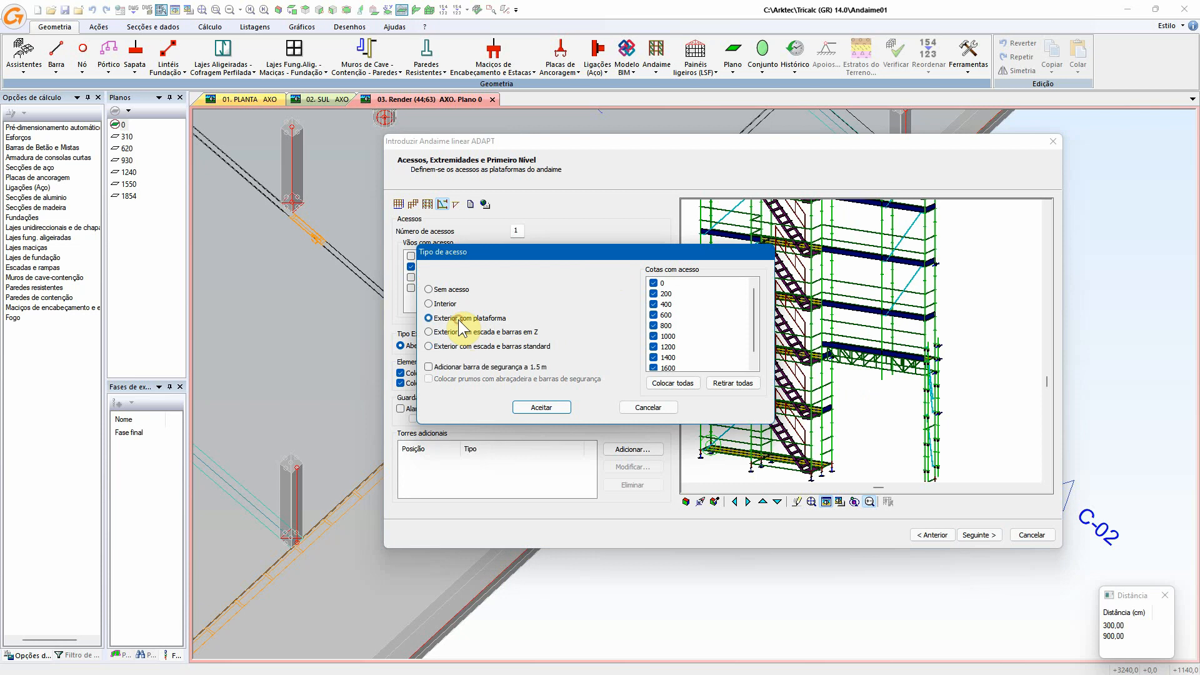
left_click(541, 407)
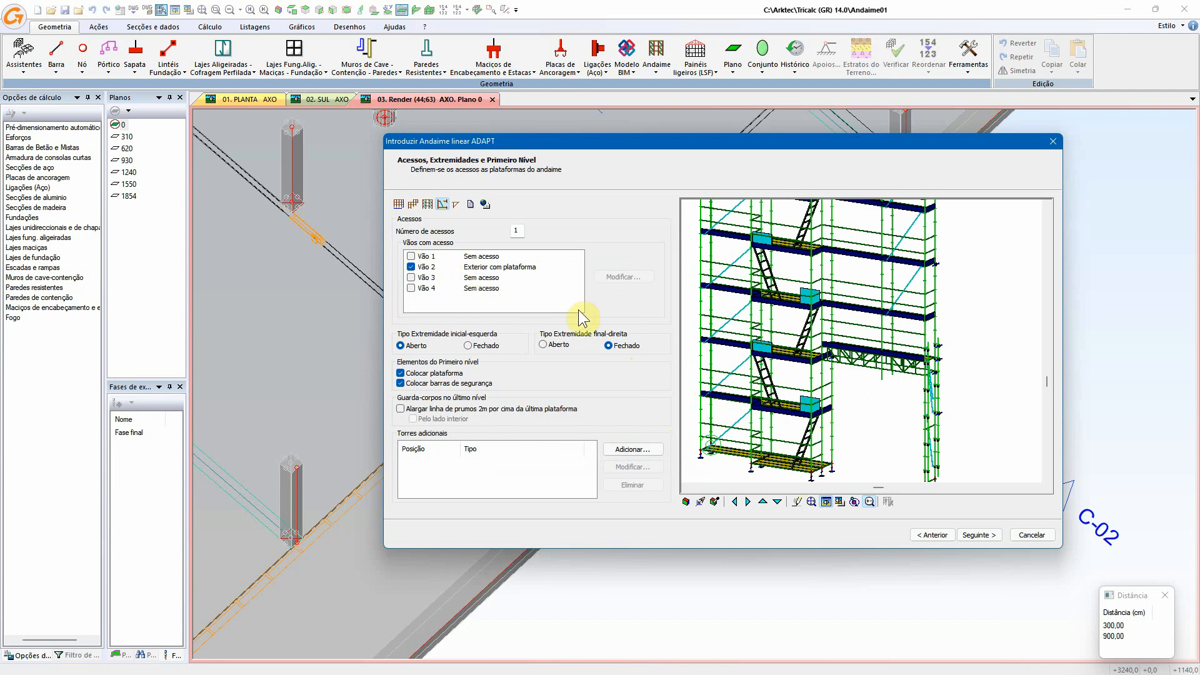
- Try the closed type (Fechado) for the scaffold's initial-left end, then restore the open type (Aberto)
left_click(736, 502)
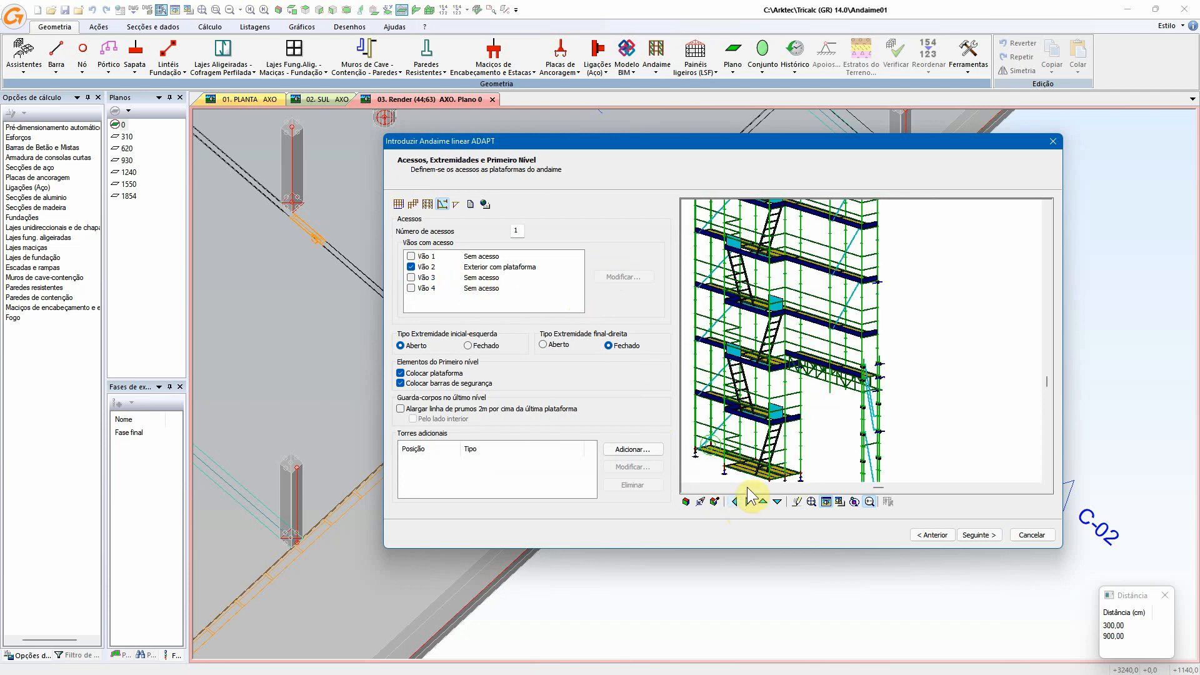
left_click(685, 501)
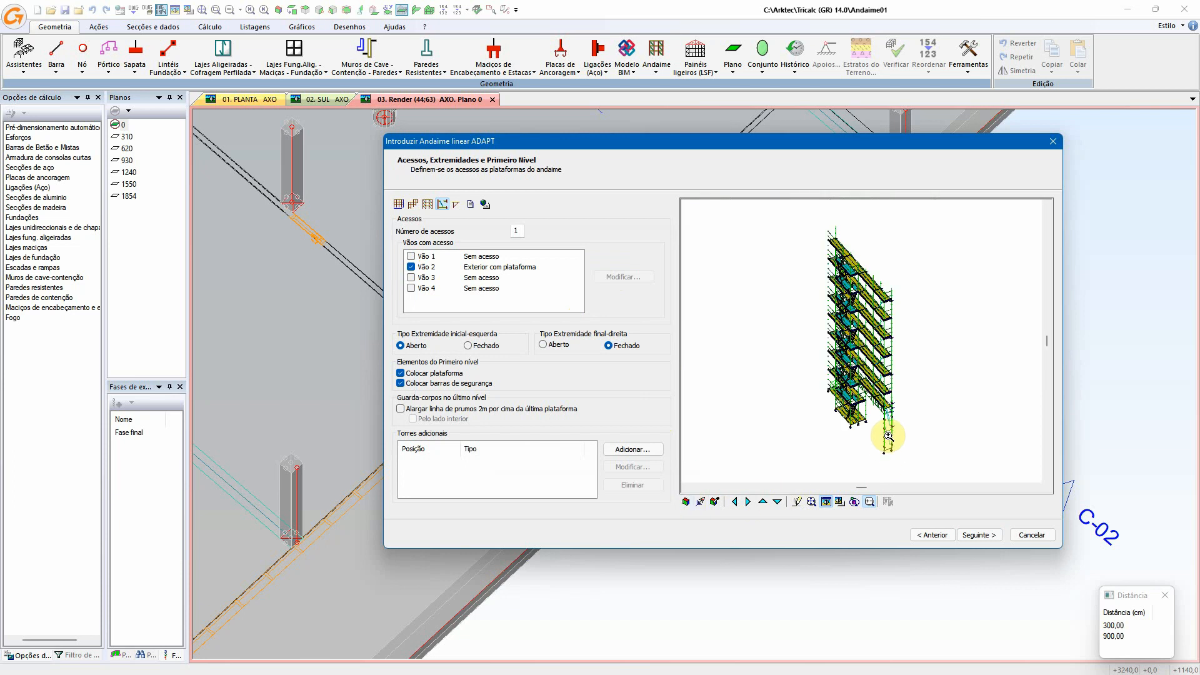
left_click(747, 501)
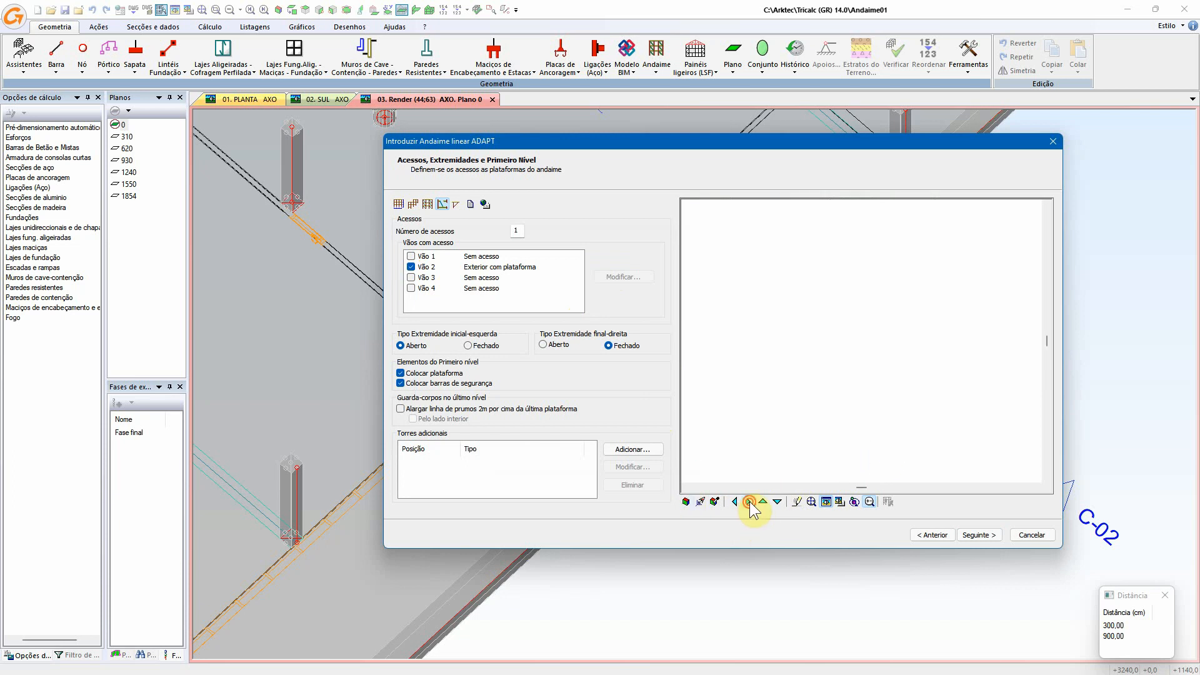
left_click(748, 501)
left_click(826, 501)
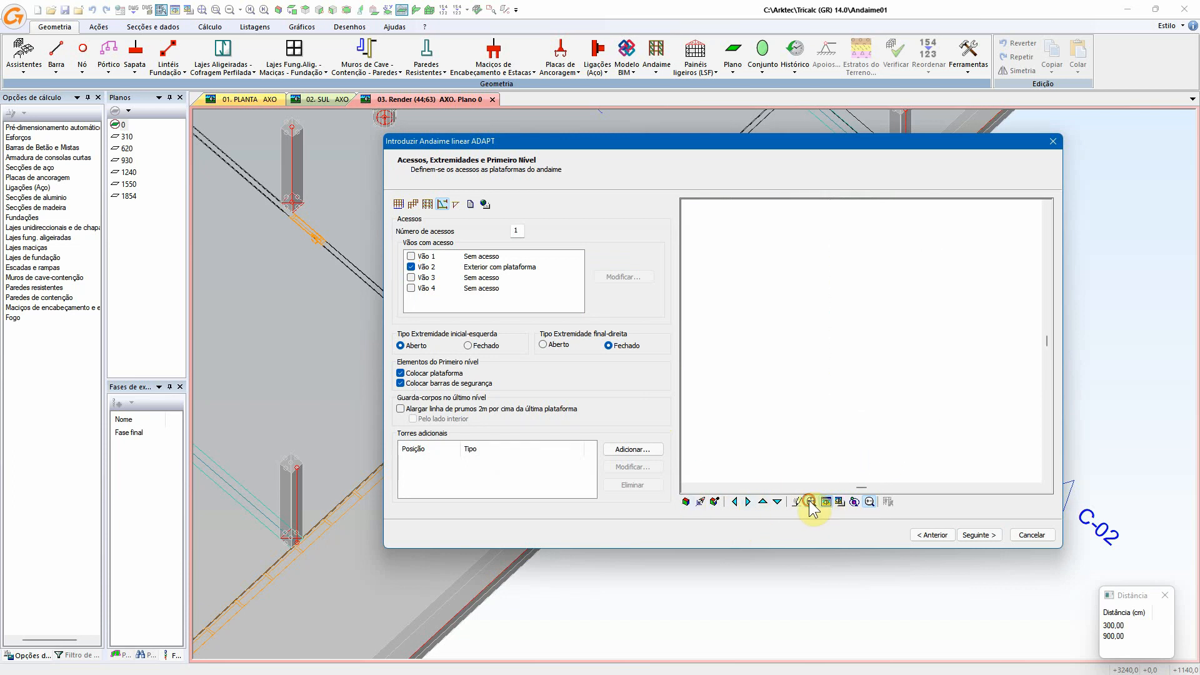
left_click(747, 501)
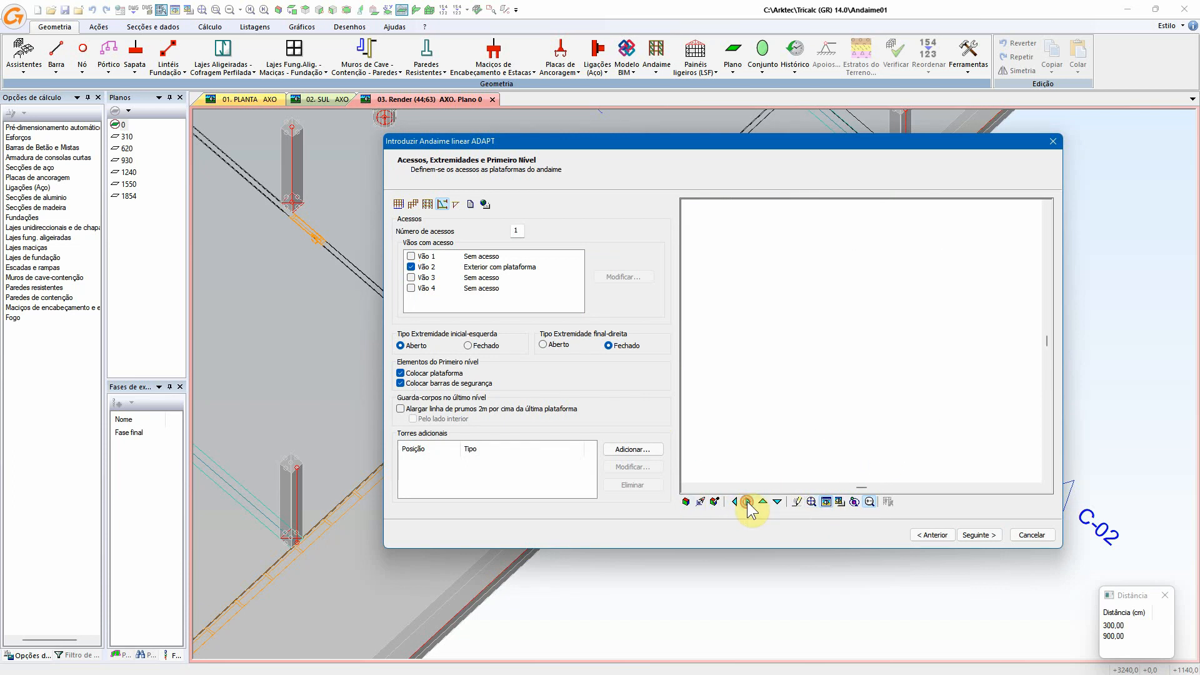
left_click(821, 503)
left_click(783, 440)
left_click(814, 406)
left_click(748, 502)
left_click(744, 420)
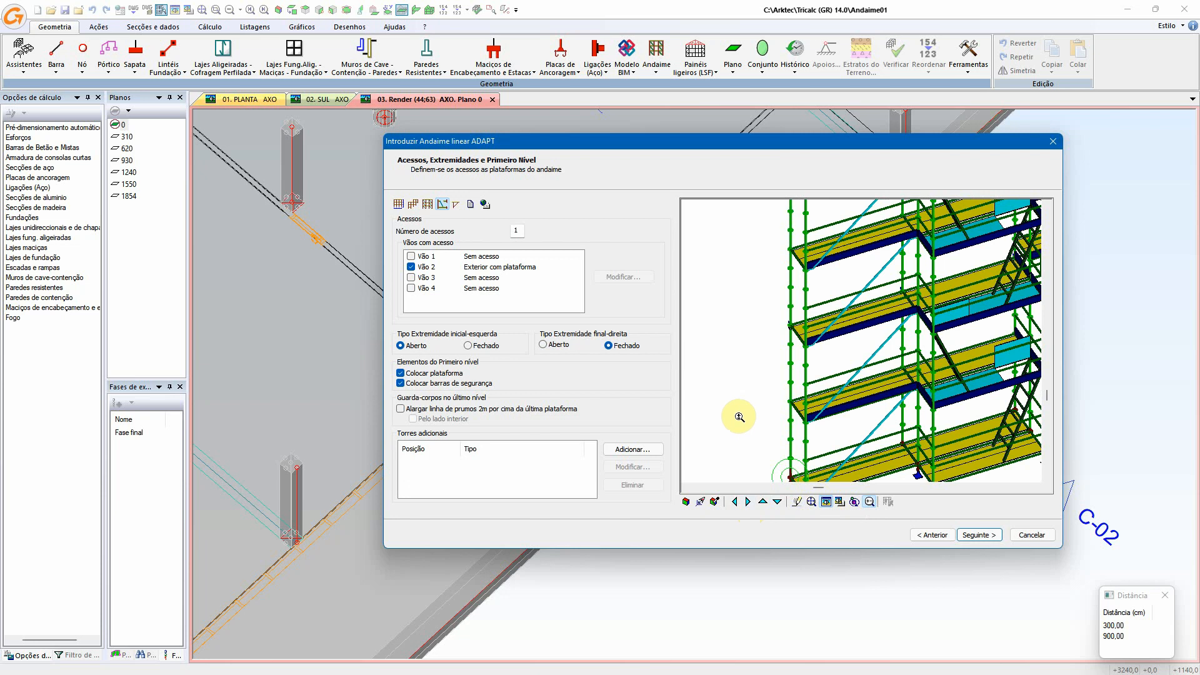
left_click(479, 345)
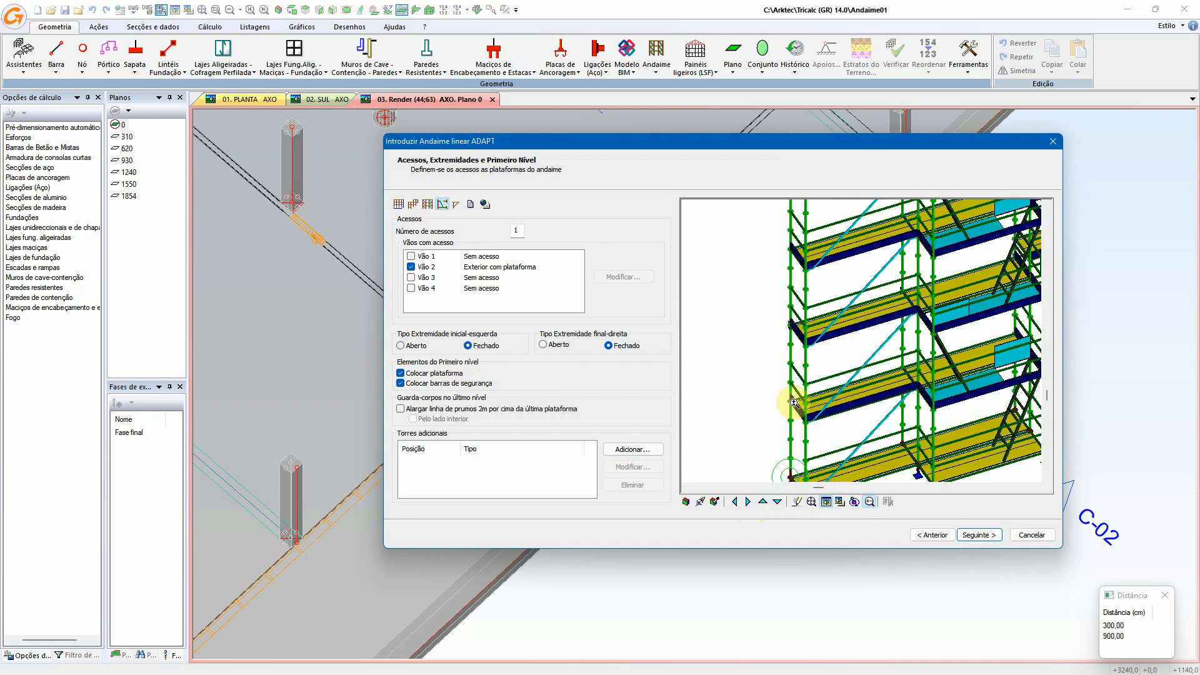
left_click(400, 346)
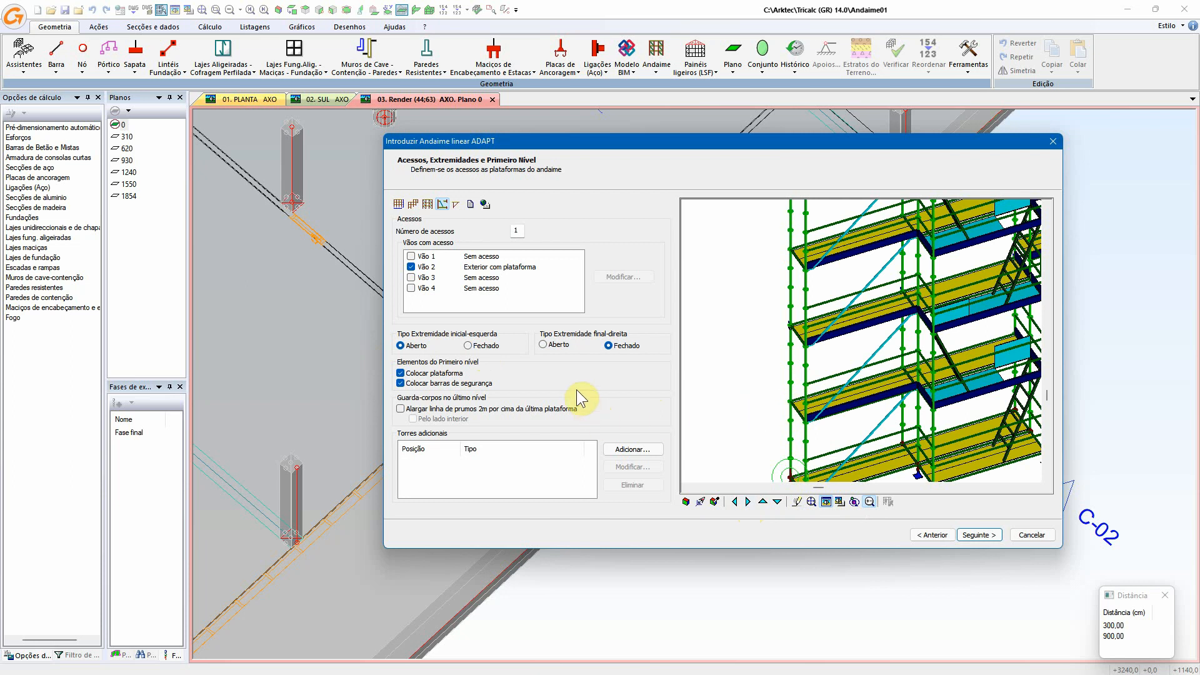
- Try extending the line of uprights 2 m above the last platform, including on the interior side
left_click(468, 462)
scroll(792, 397, "down", 3)
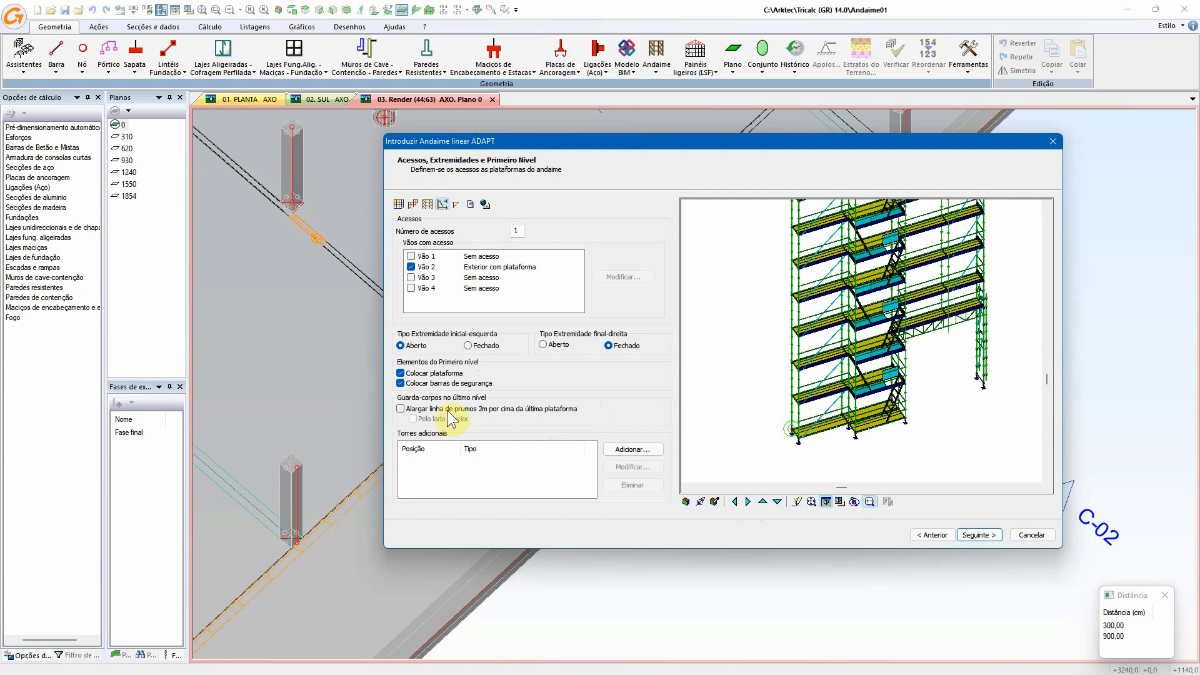
left_click(447, 409)
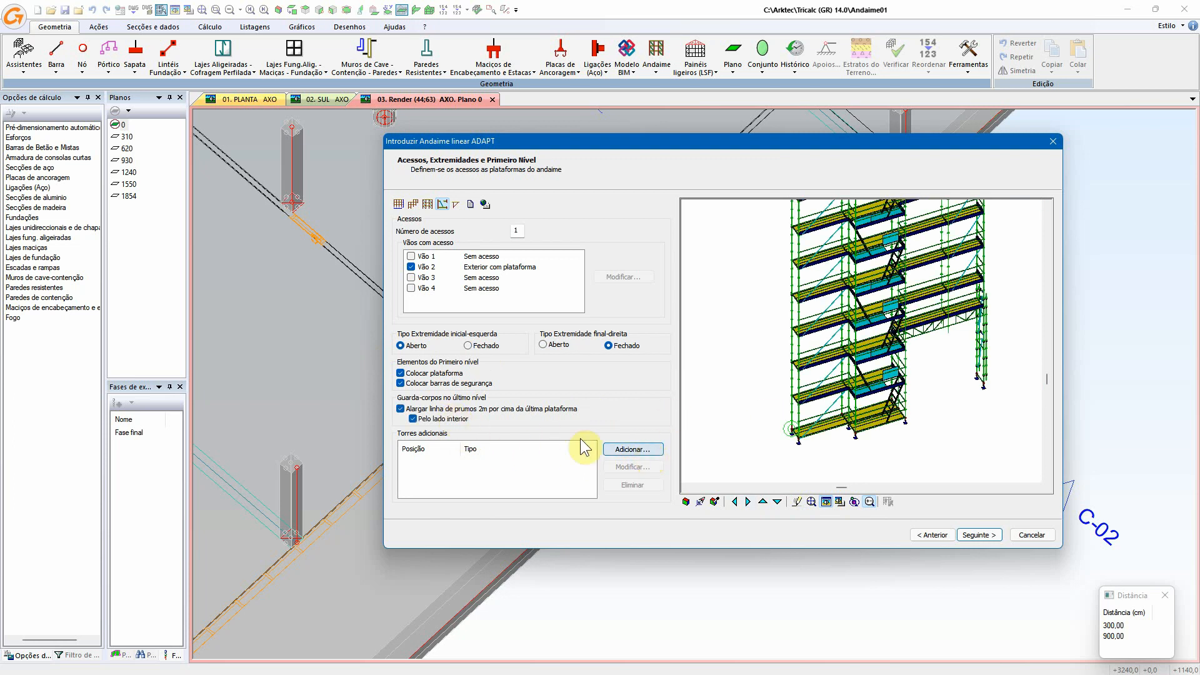
left_click(494, 412)
- Add an additional tower of type Torre de carga at Vão 1
left_click(624, 449)
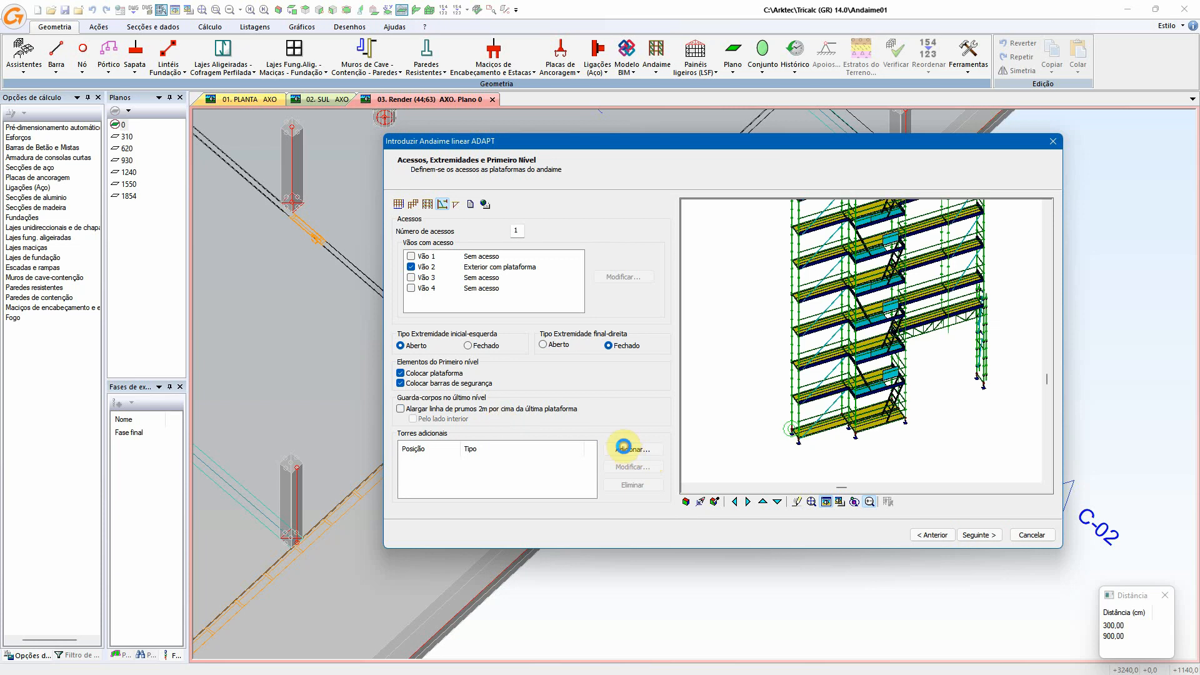
left_click(584, 309)
left_click(584, 309)
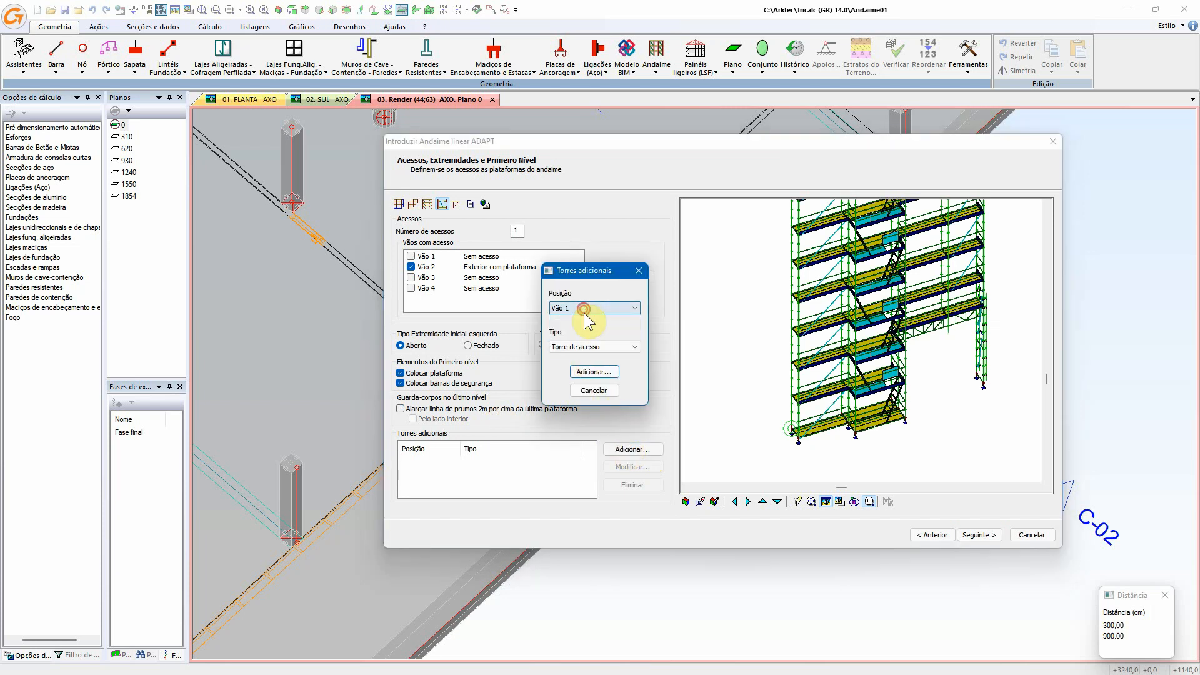
left_click(587, 346)
left_click(592, 367)
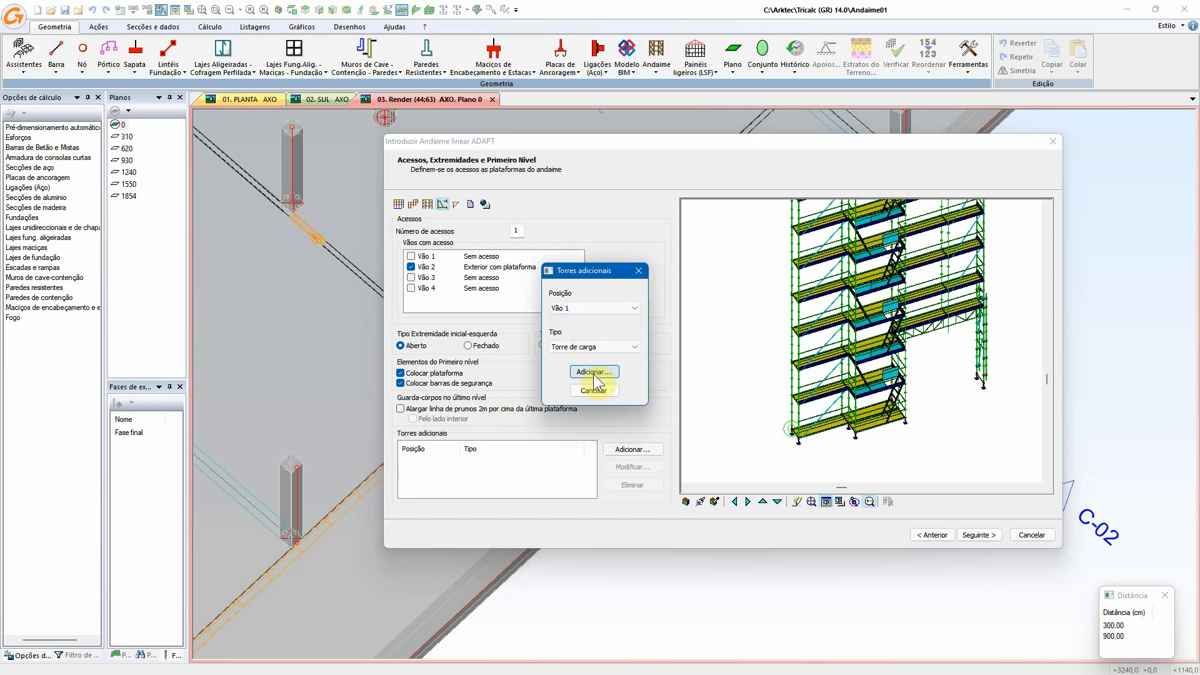
left_click(592, 373)
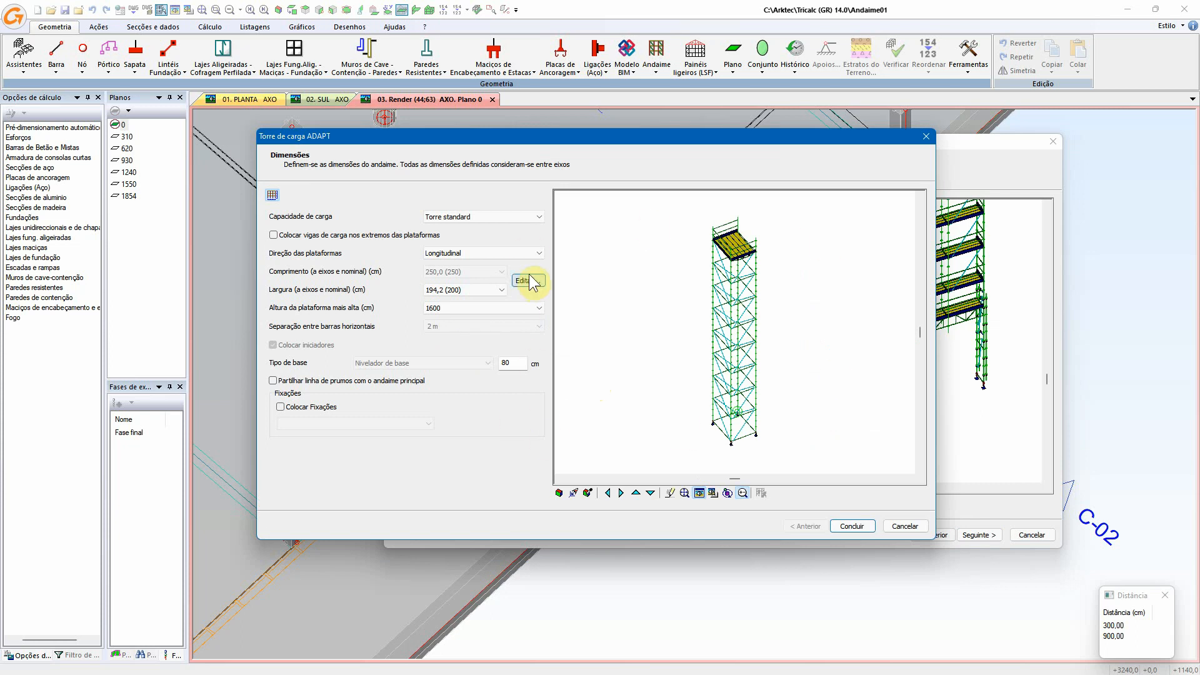
- Keep the load tower's capacity as Torre standard and place load beams at the ends of its platforms
left_click(459, 217)
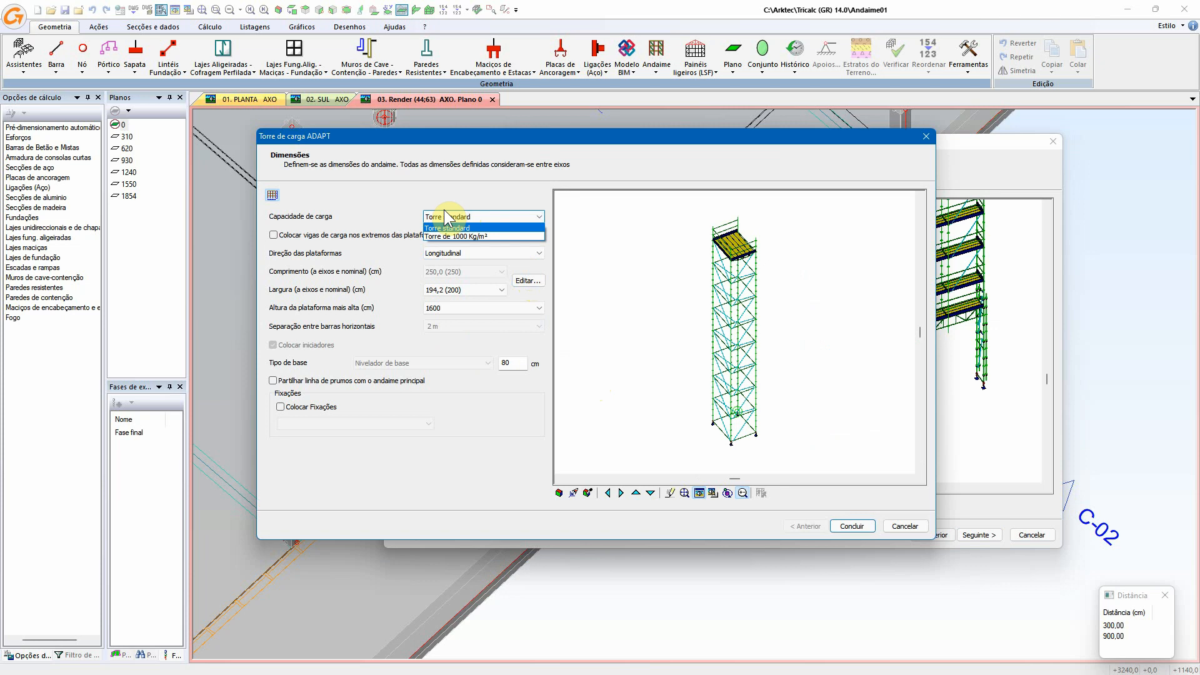
left_click(447, 228)
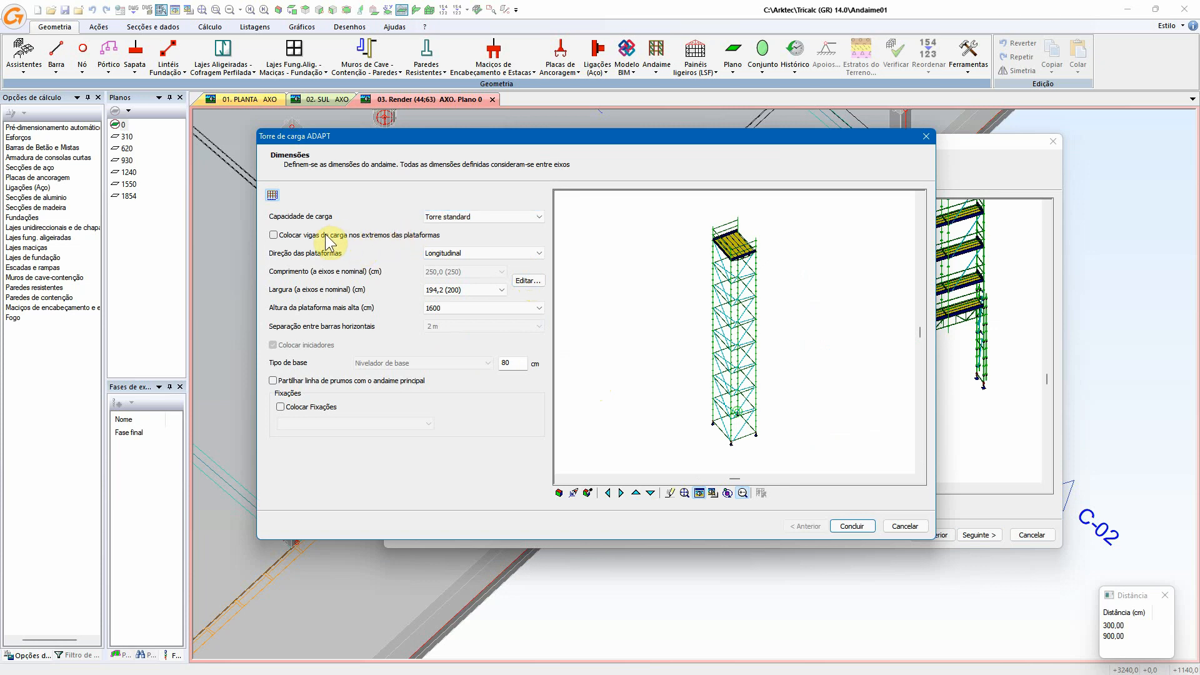
left_click(744, 253)
left_click(417, 236)
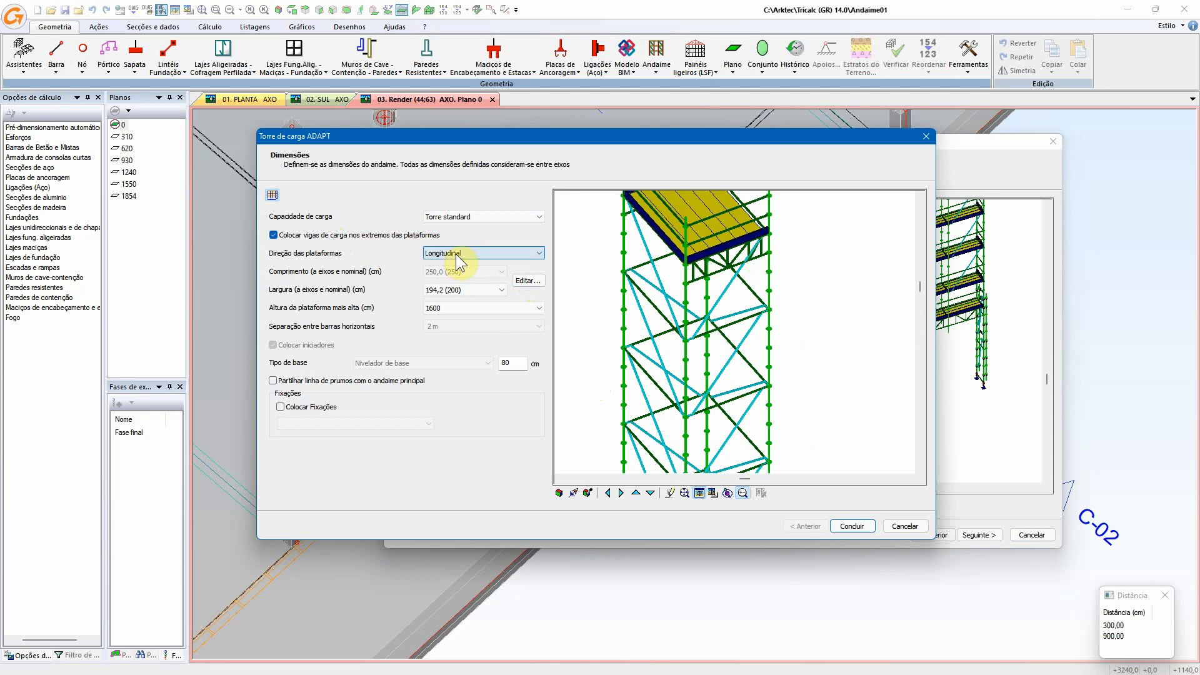
- Set the load tower's width to 144,2 (150) and its highest platform to 800 cm, and finish the tower definition
left_click(445, 294)
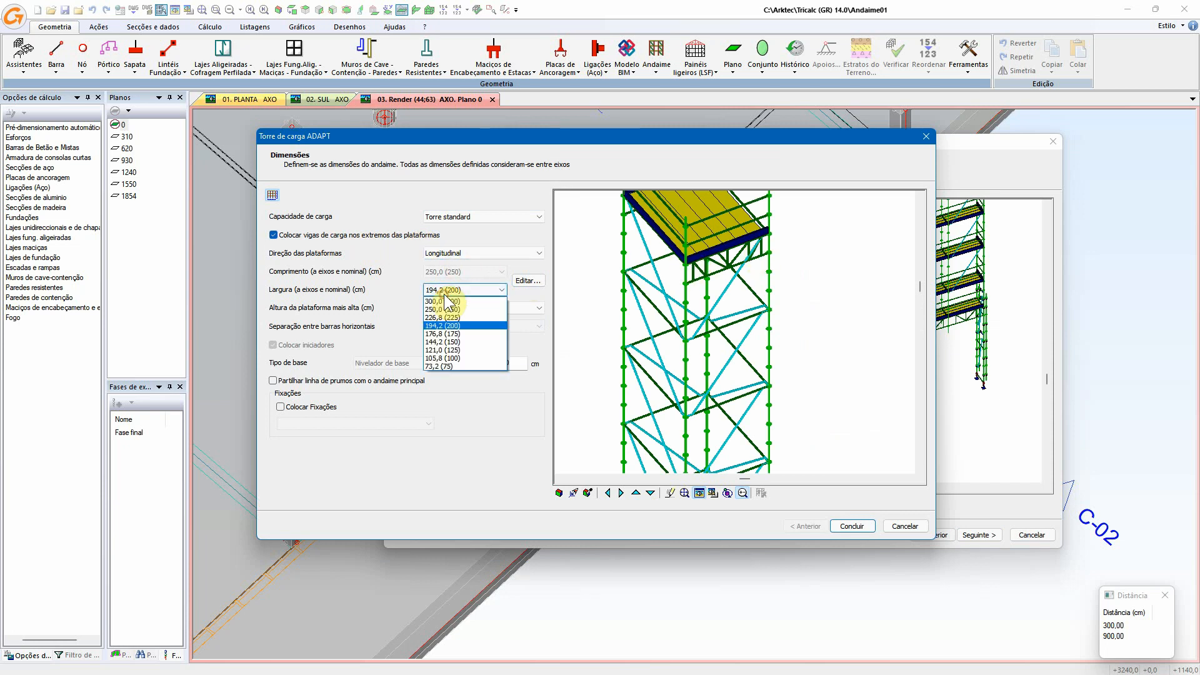
left_click(466, 341)
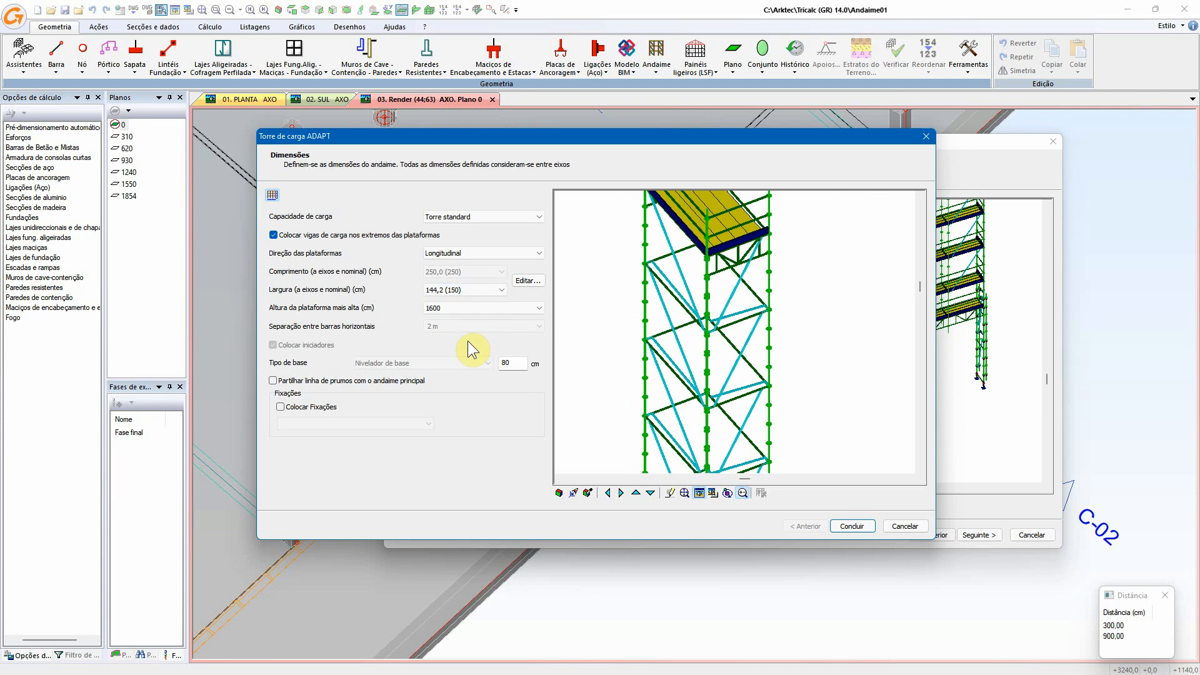
left_click(456, 310)
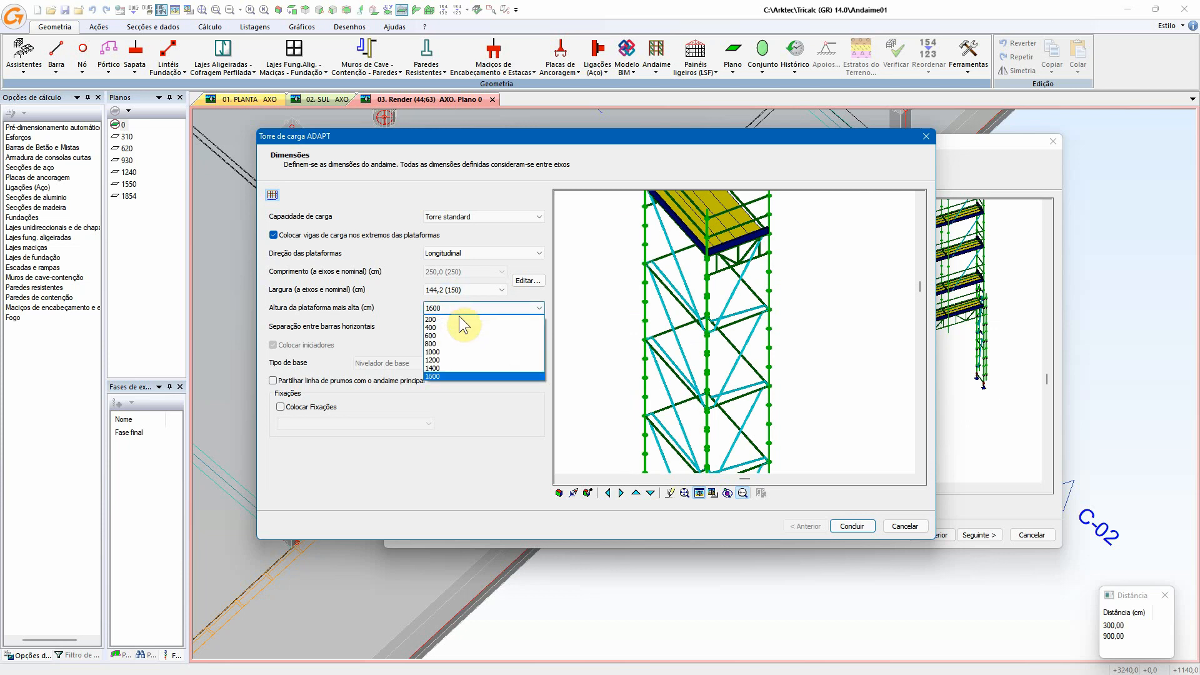
left_click(456, 343)
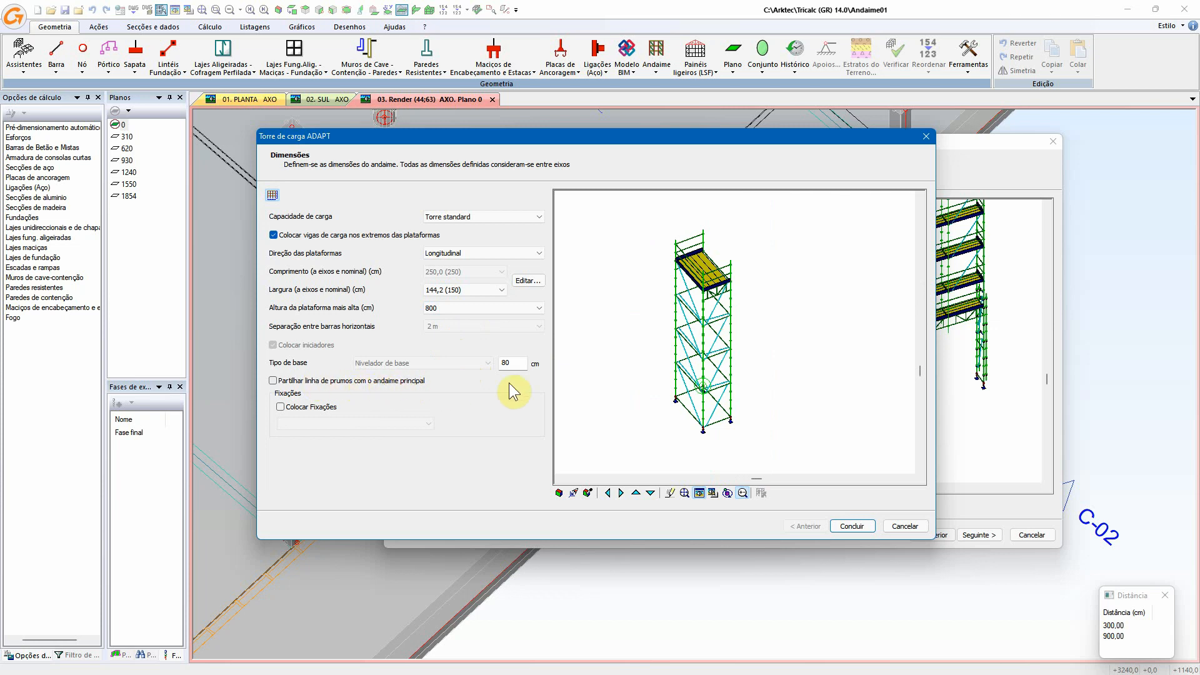
left_click(854, 527)
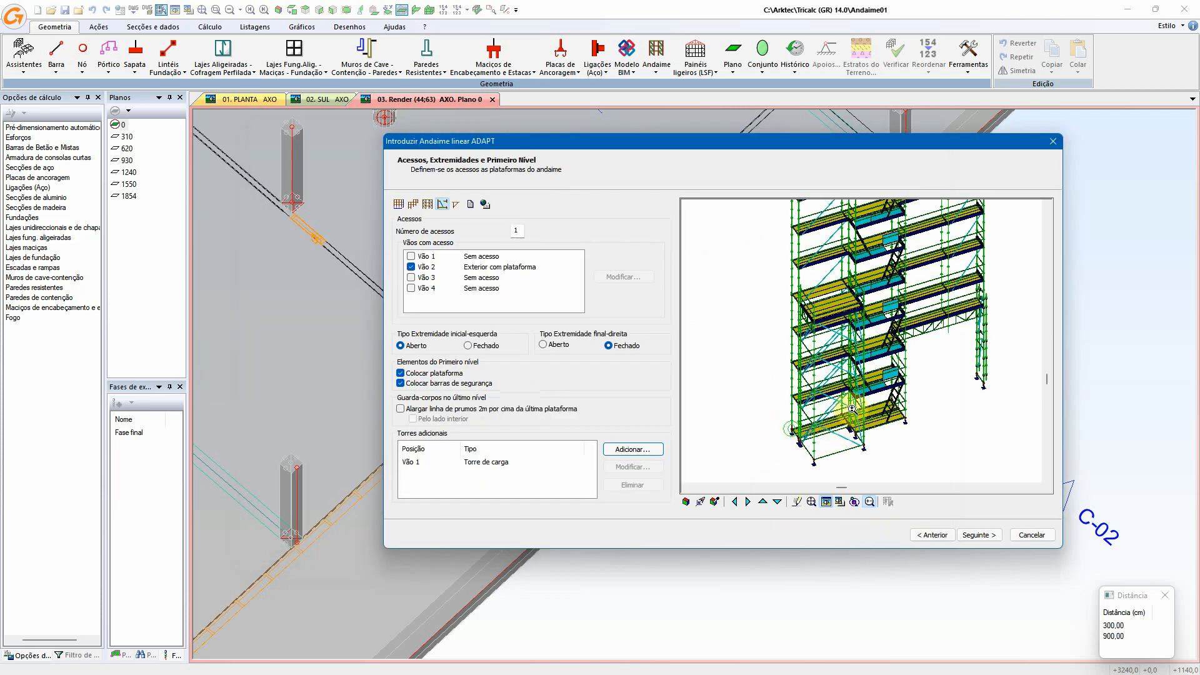
left_click(856, 431)
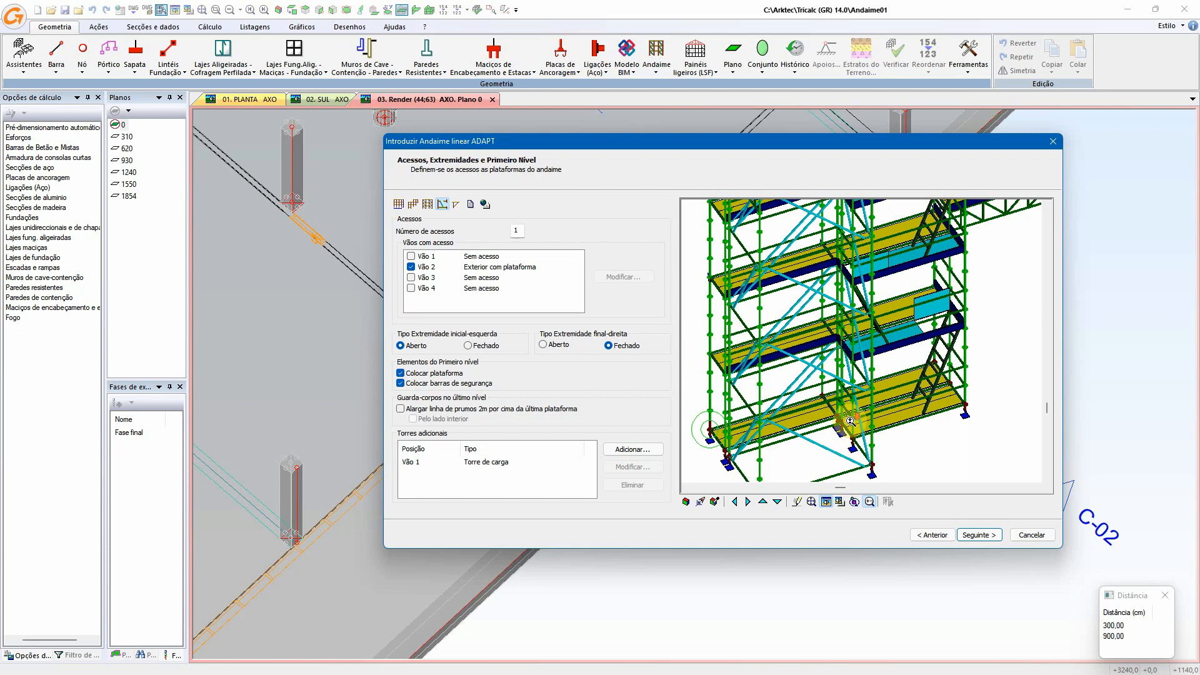
scroll(850, 420, "down", 2)
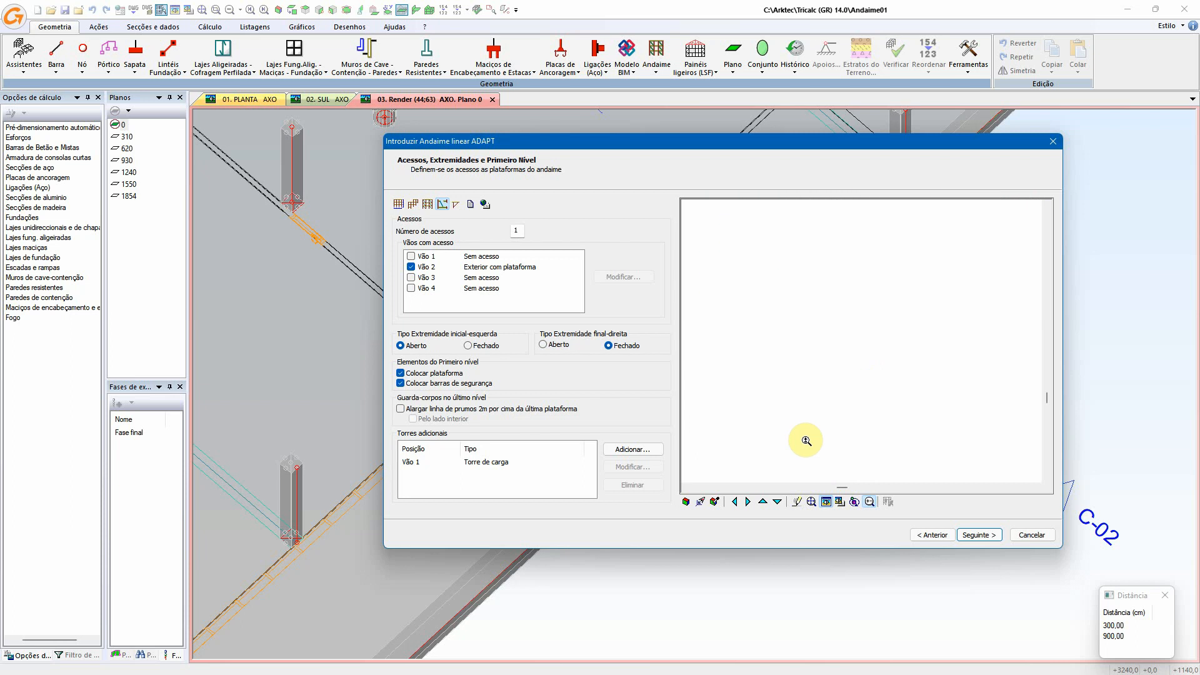
- Set the access type of Vão 2 to Interior
left_click(428, 203)
left_click(442, 204)
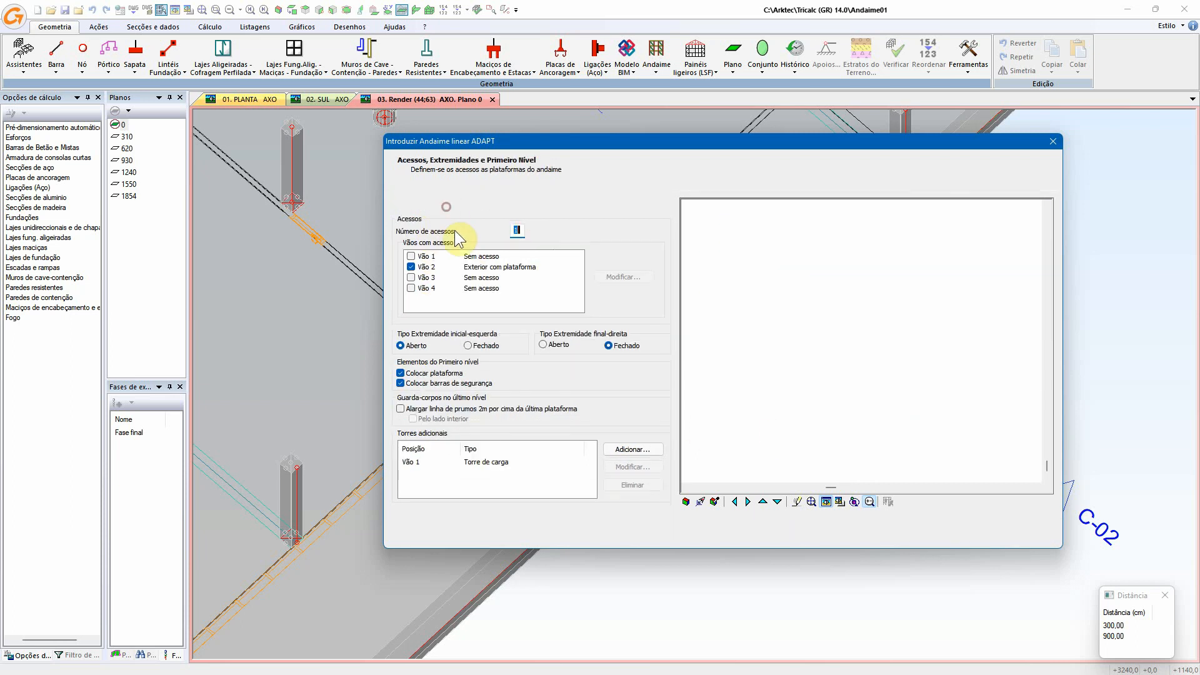
left_click(478, 267)
left_click(603, 275)
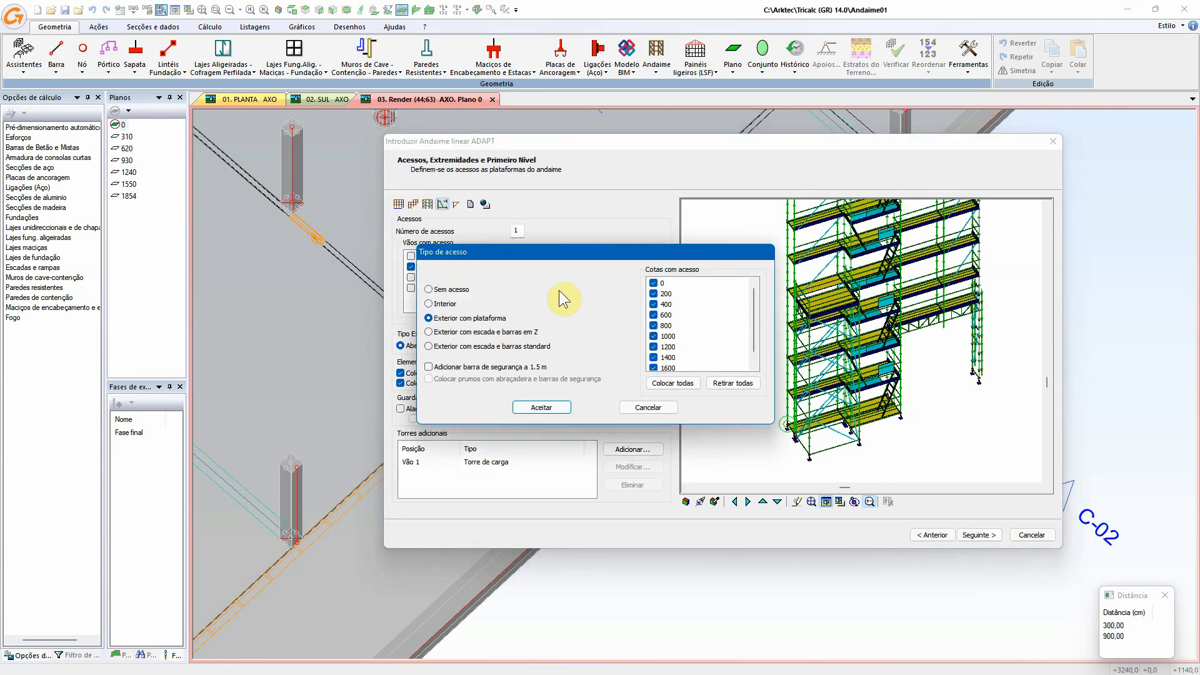
left_click(445, 304)
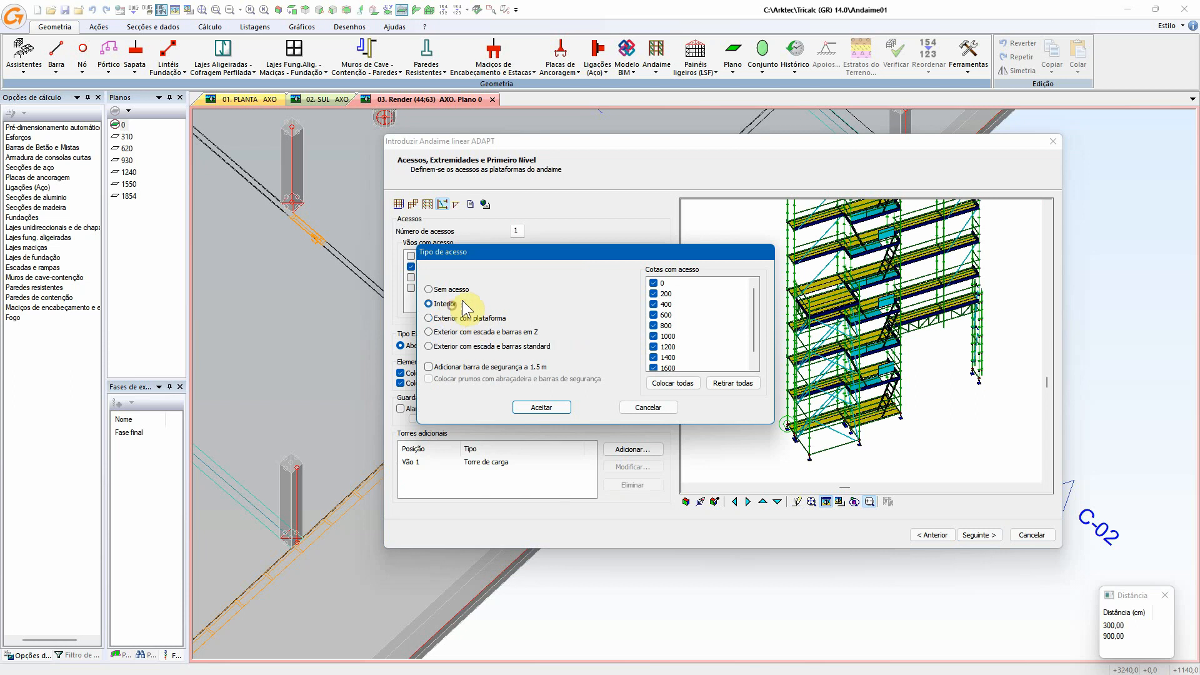
left_click(544, 410)
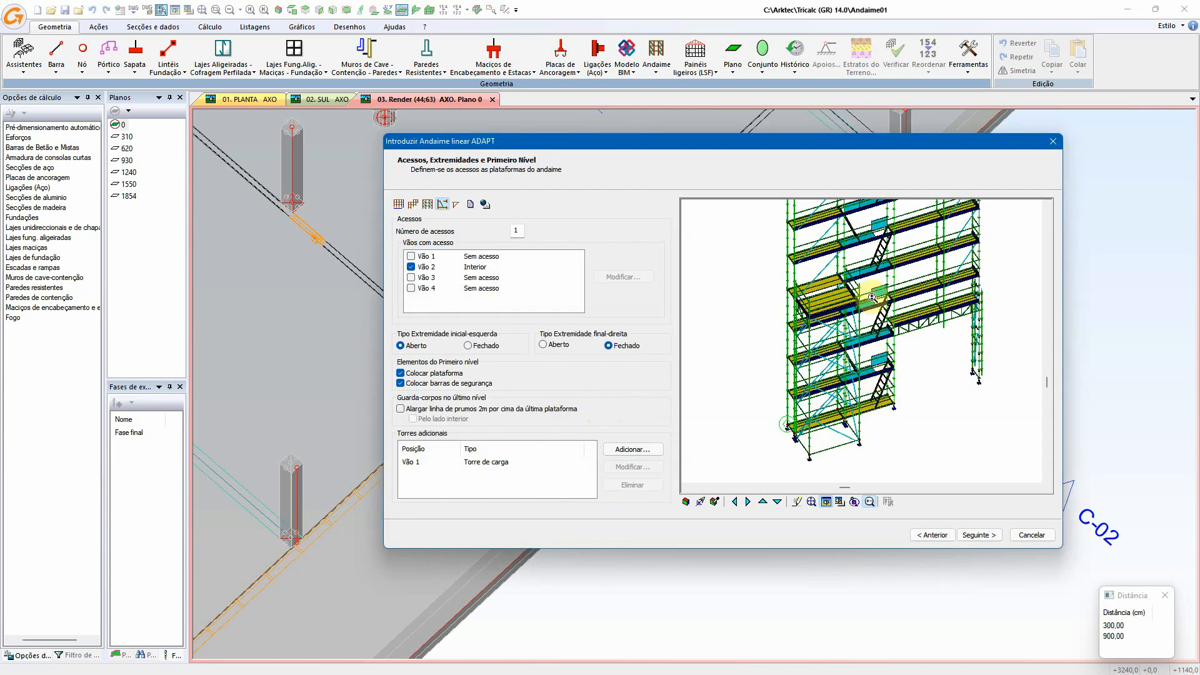
- Try removing the Vão 2 interior access from levels 0, 200, 400 and 600
middle_click_drag(900, 272, 872, 323)
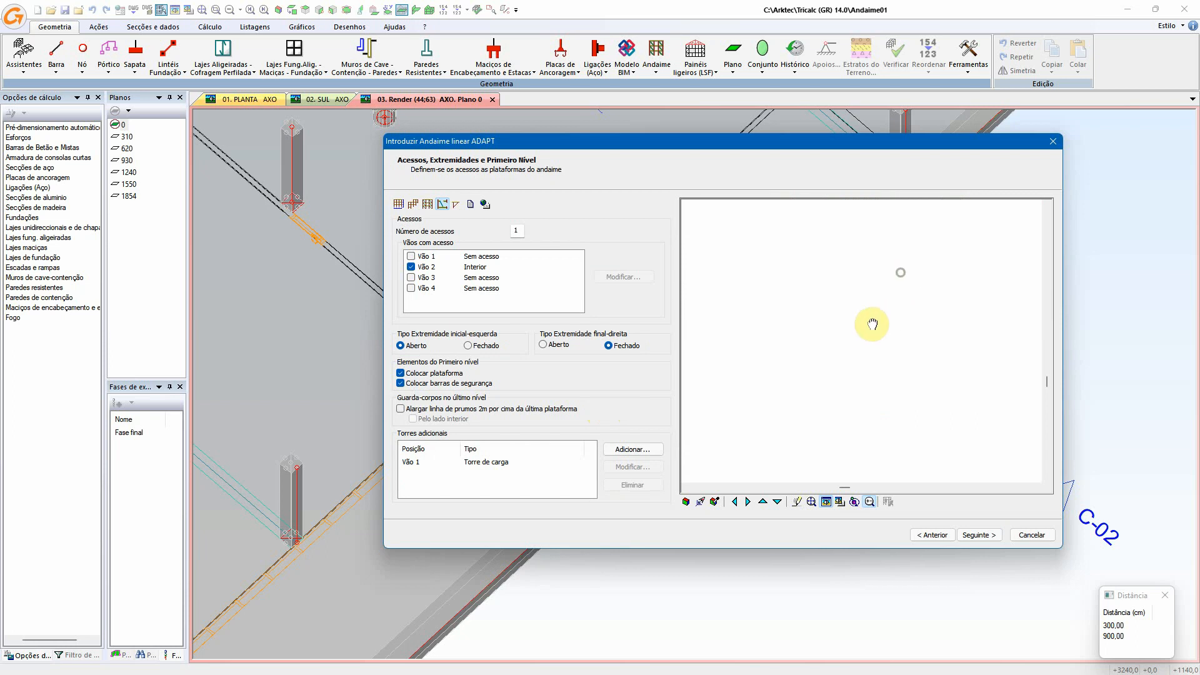
middle_click_drag(833, 275, 748, 312)
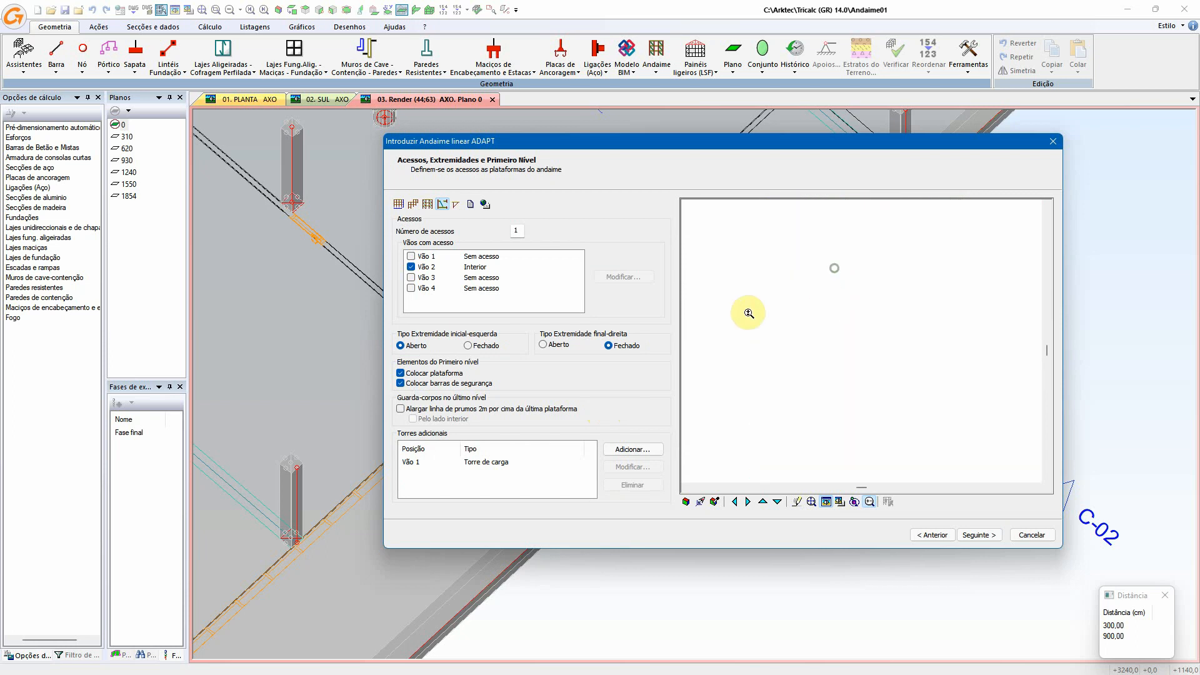
left_click(501, 268)
left_click(611, 278)
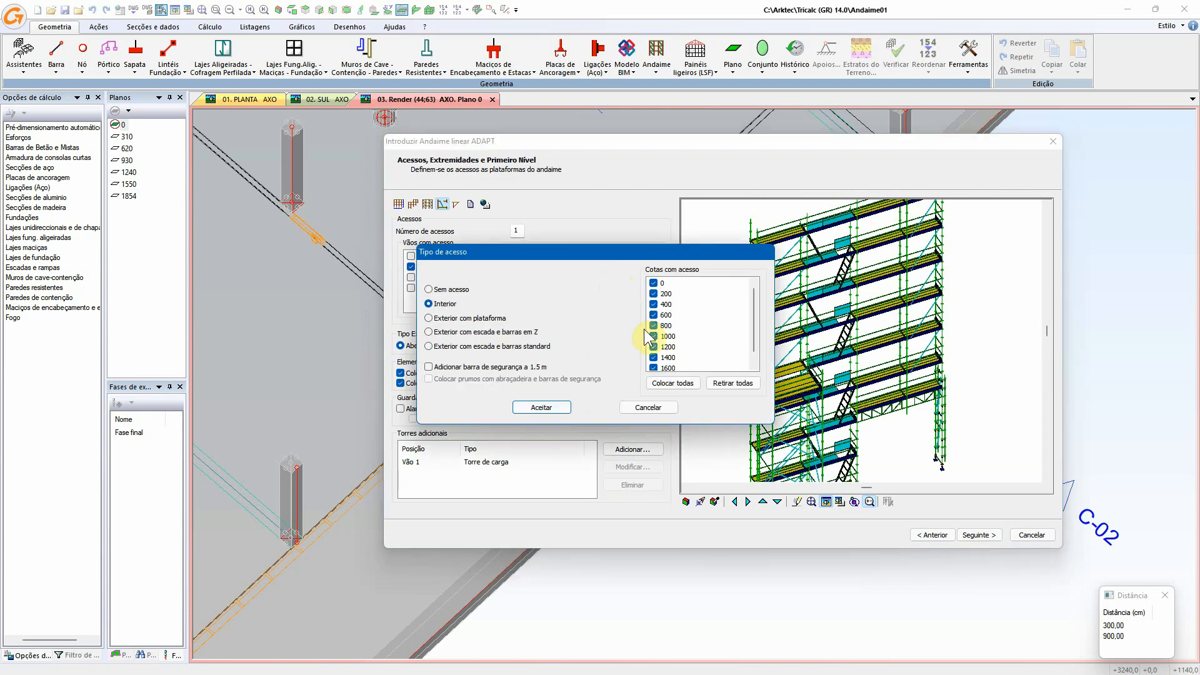
left_click(653, 284)
left_click(653, 294)
left_click(653, 304)
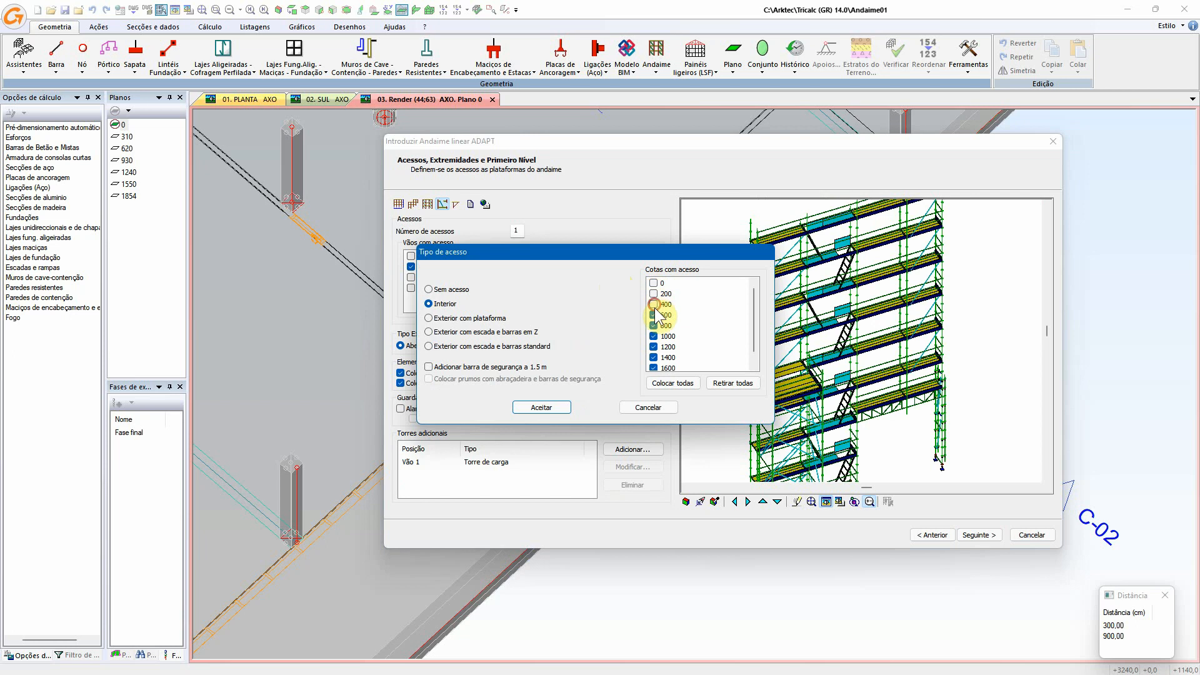
left_click(653, 315)
left_click(541, 407)
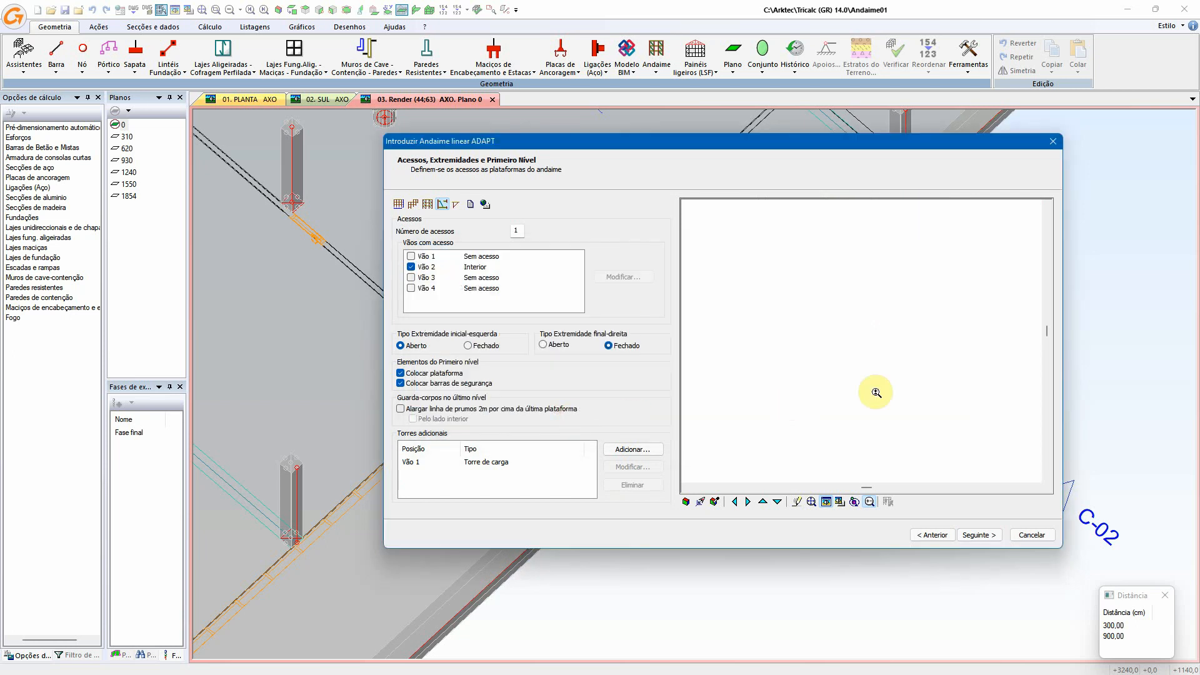
- Restore the Vão 2 access at levels 0 to 600 and remove it from levels 1200, 1400 and 1600
left_click(493, 266)
left_click(605, 276)
left_click(653, 326)
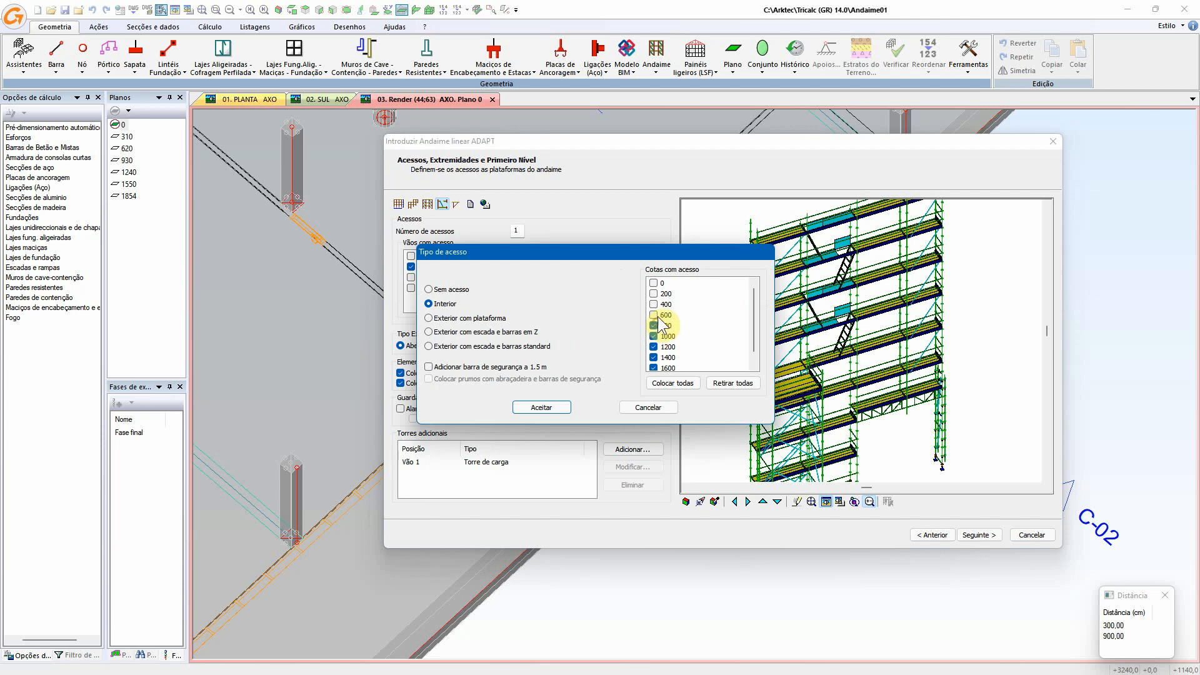
left_click(654, 316)
left_click(654, 294)
left_click(654, 284)
left_click(654, 304)
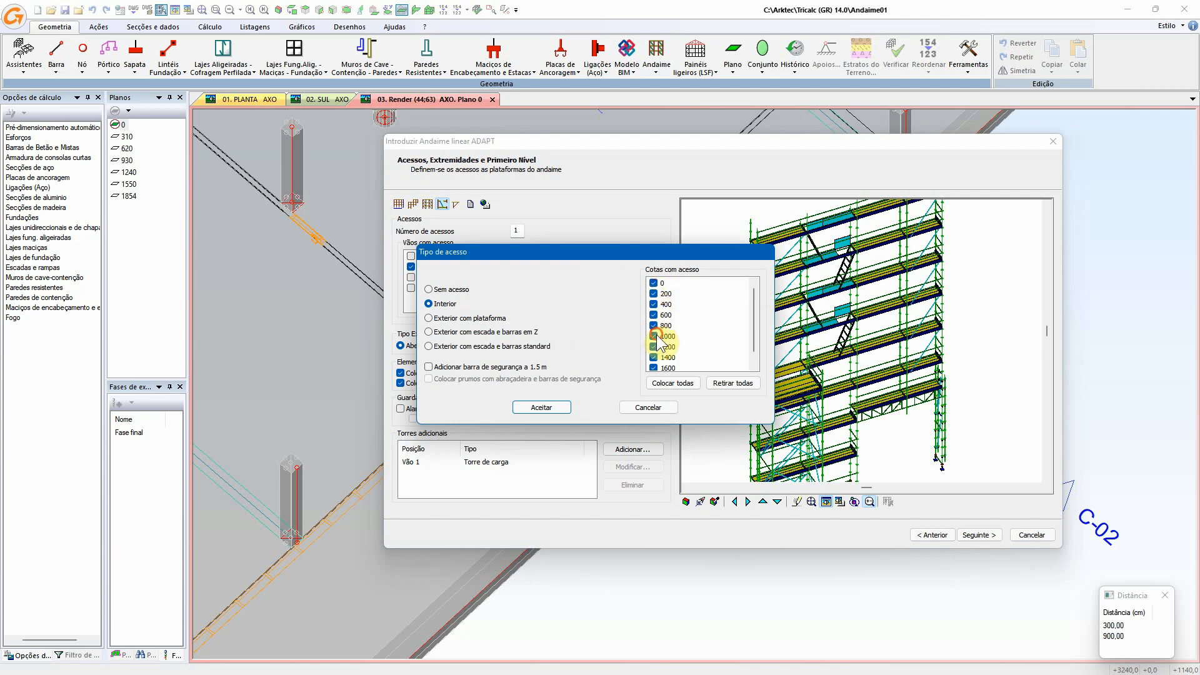
left_click(654, 343)
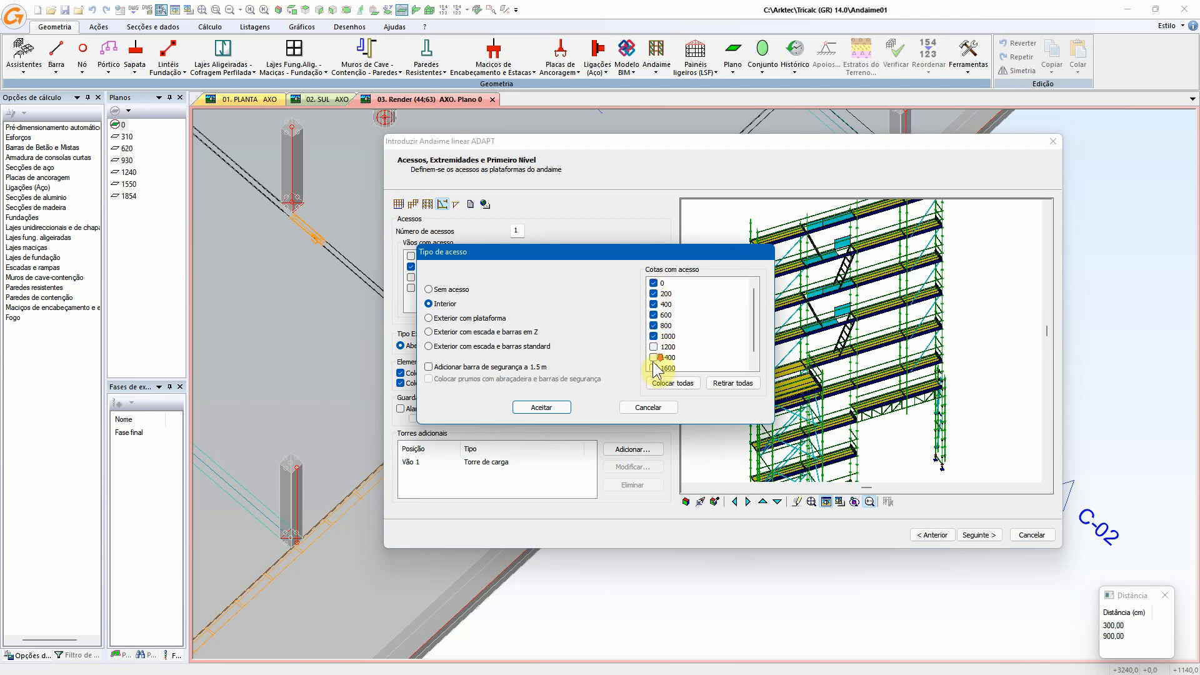
left_click(543, 409)
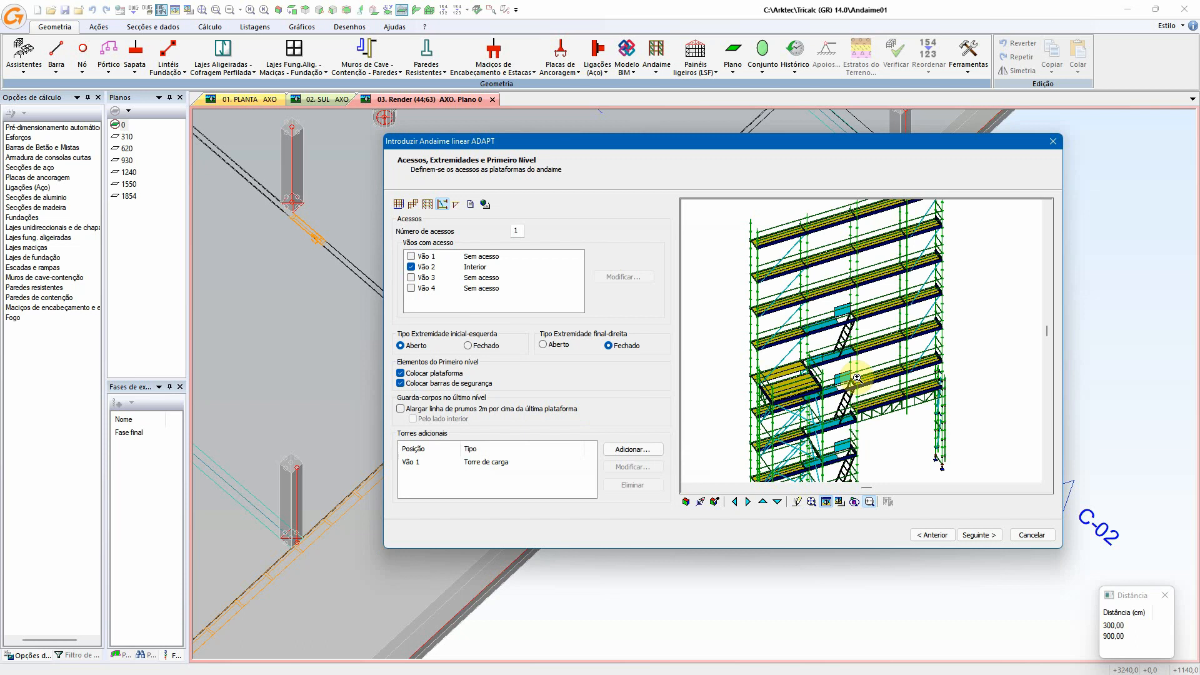
- Add an interior access to Vão 3 and remove it from the lower levels up to 1000
left_click(411, 278)
left_click(570, 278)
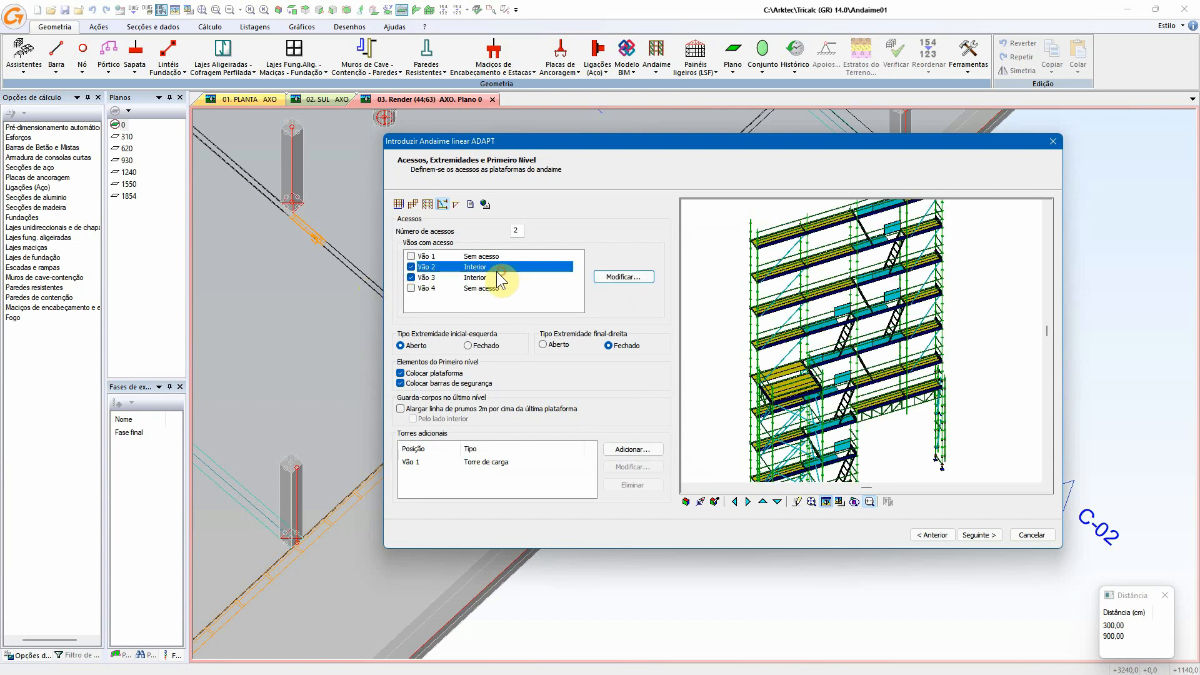
left_click(610, 281)
left_click(654, 335)
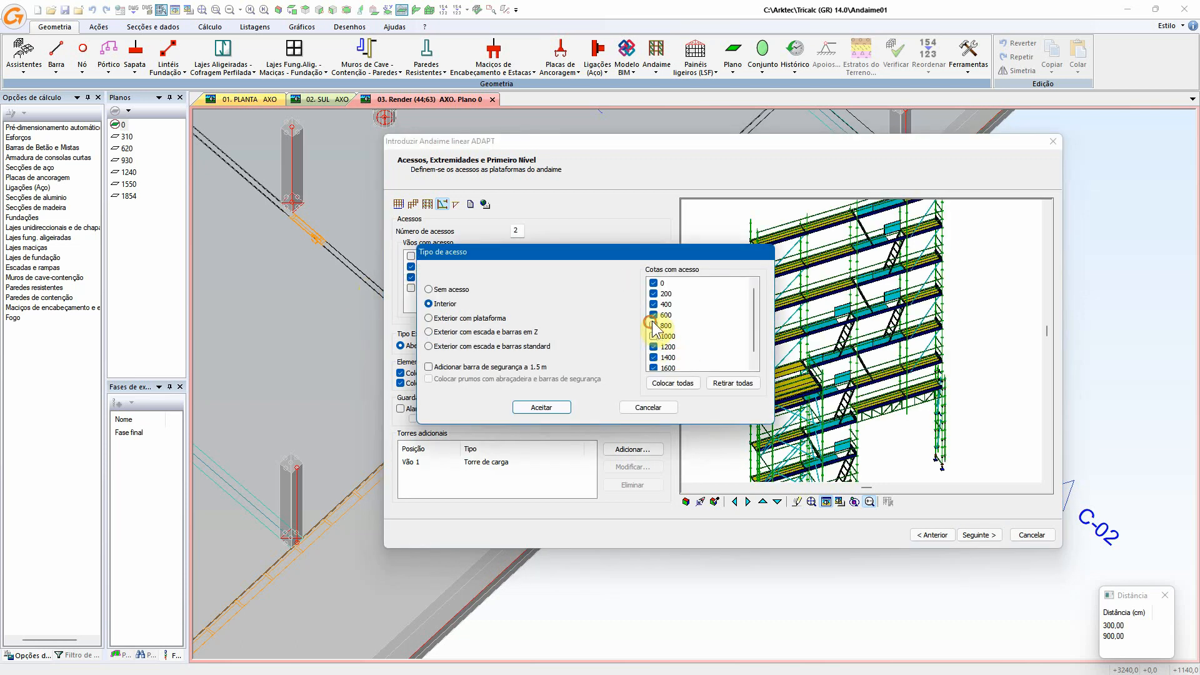
left_click(654, 325)
left_click(653, 315)
left_click(653, 313)
left_click(652, 293)
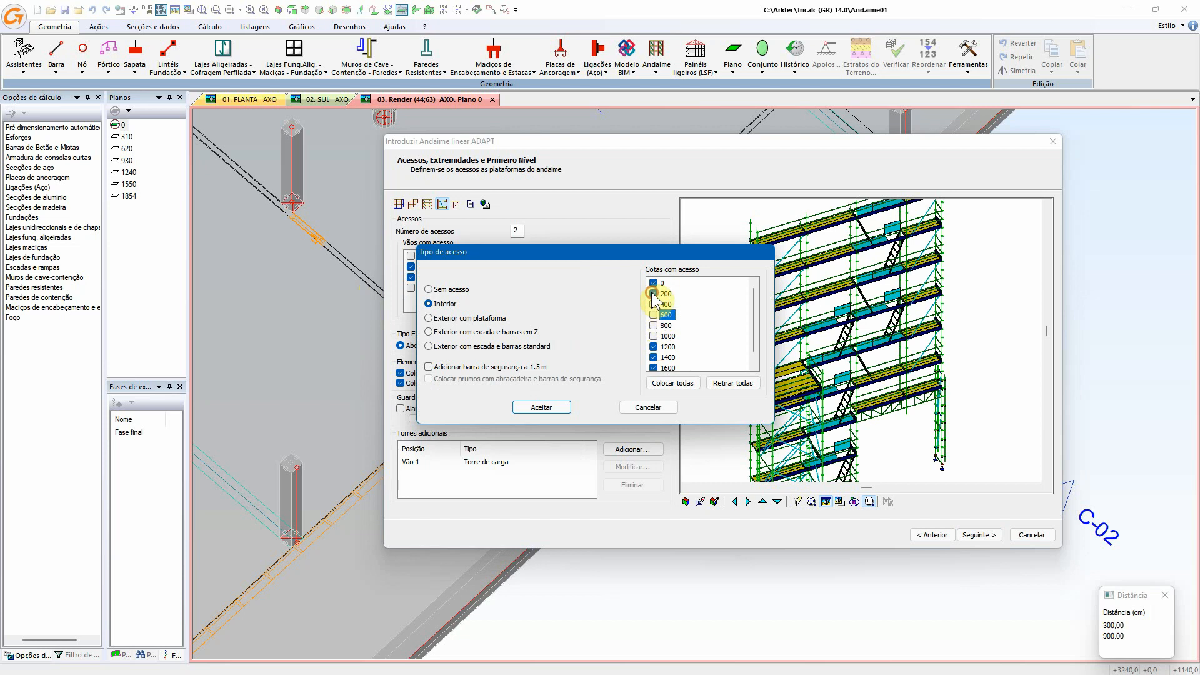
left_click(554, 406)
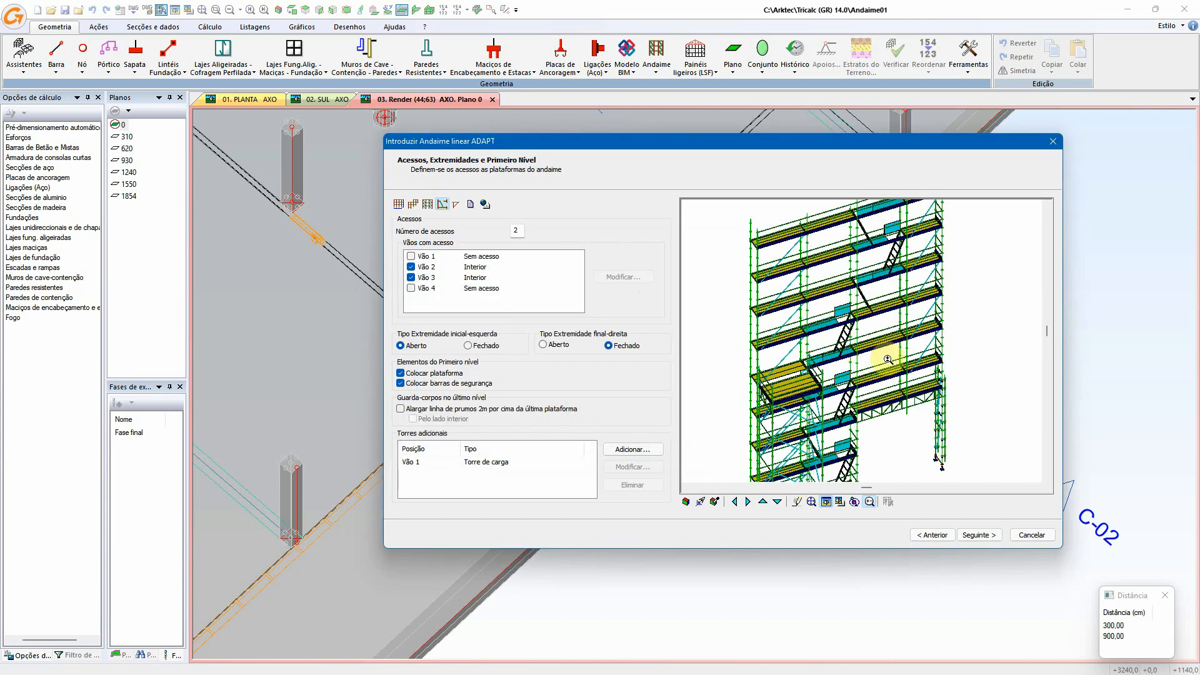
scroll(863, 359, "down", 4)
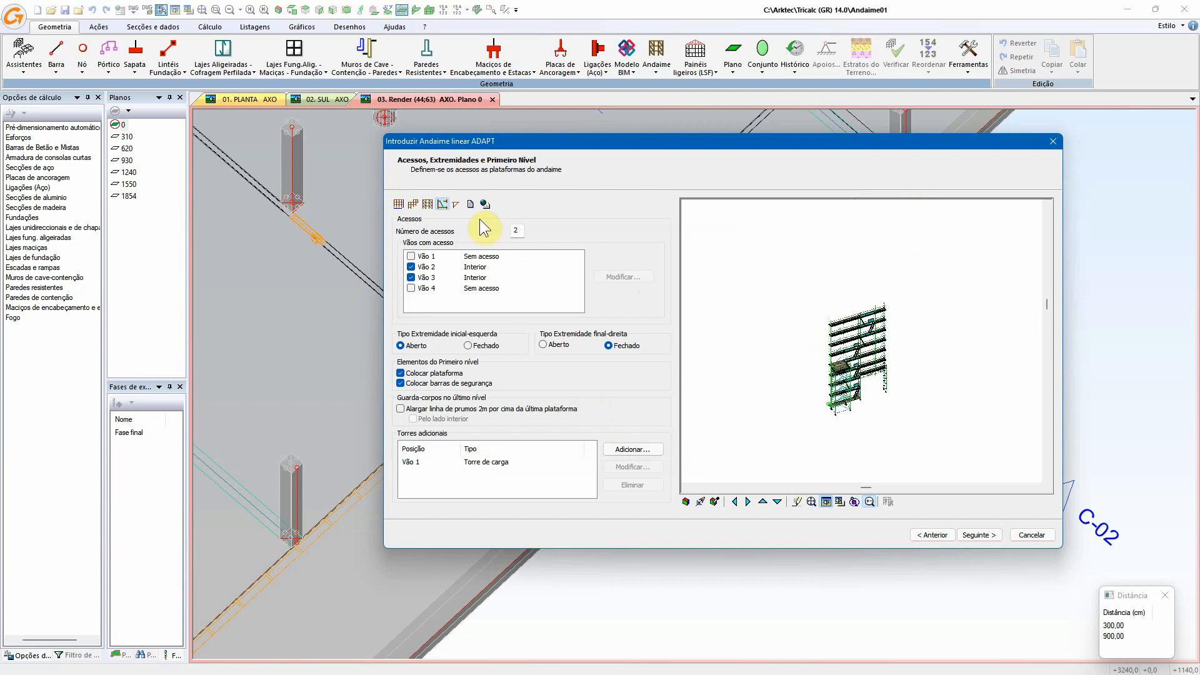
left_click(451, 208)
scroll(857, 328, "up", 2)
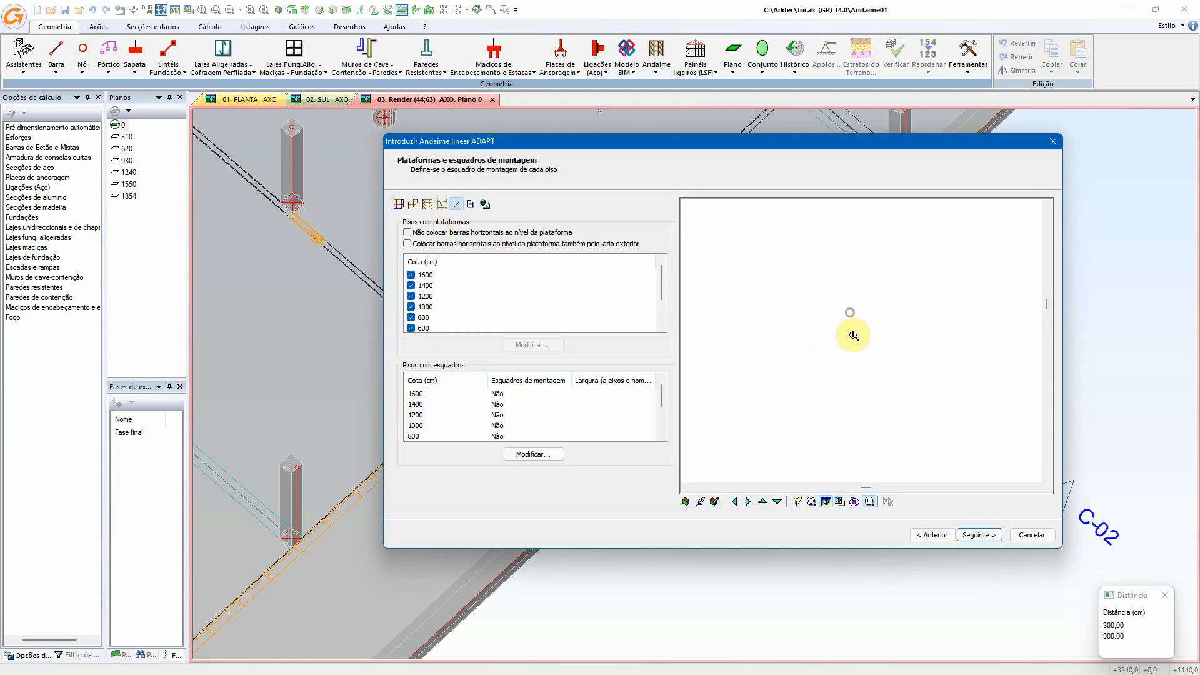
left_click(441, 204)
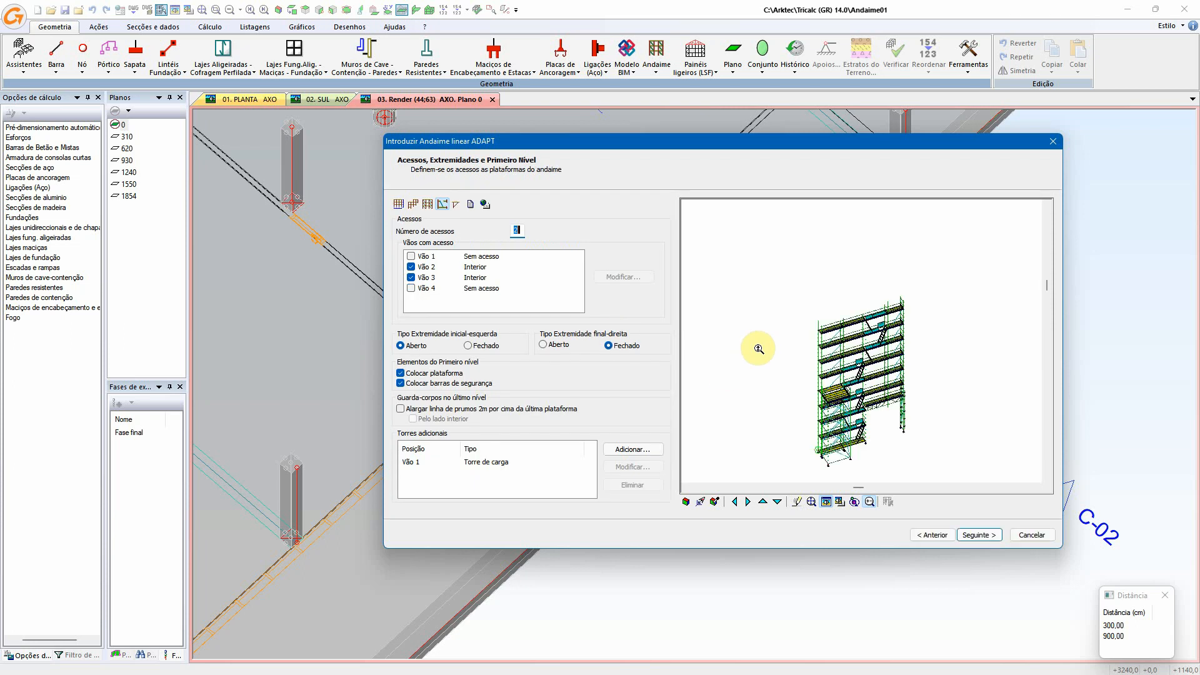
left_click(550, 408)
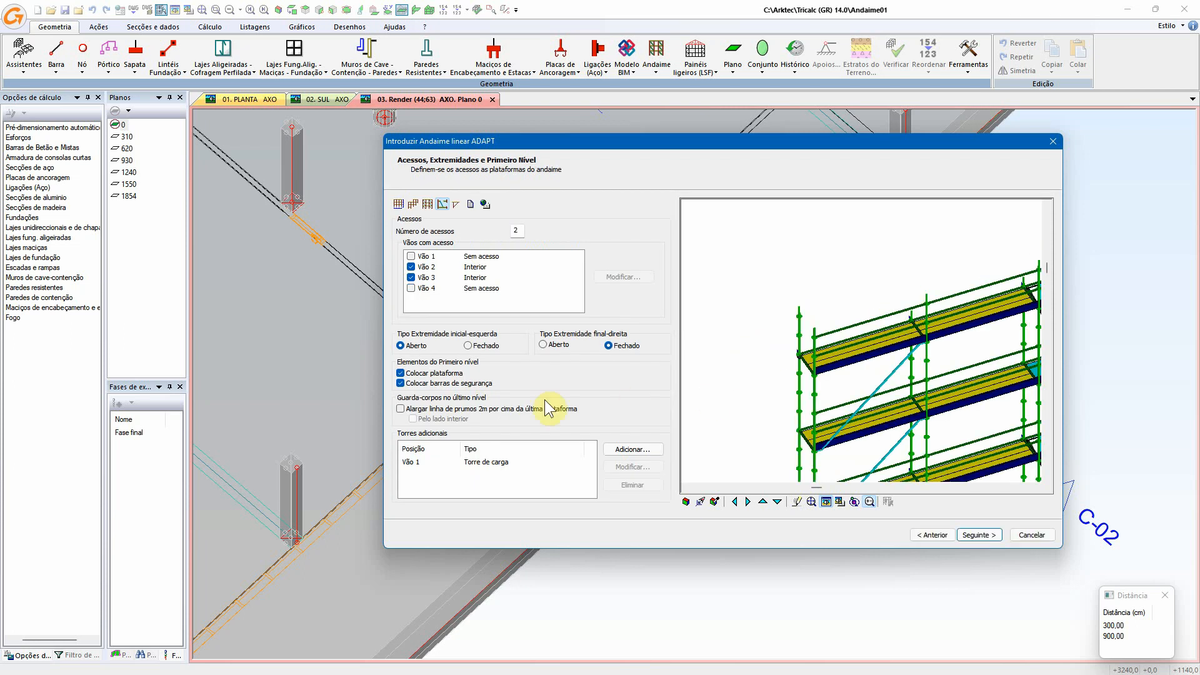
- Extend the line of standards 2 m above the last platform, excluding the interior side
left_click(447, 418)
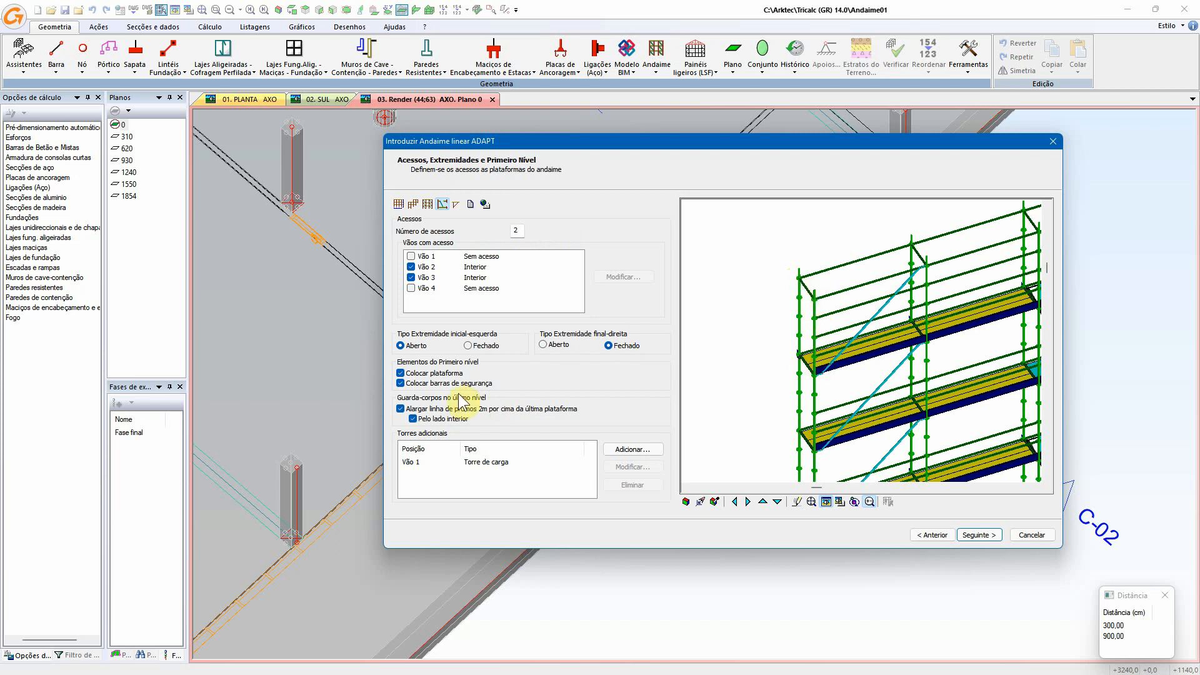
left_click(432, 420)
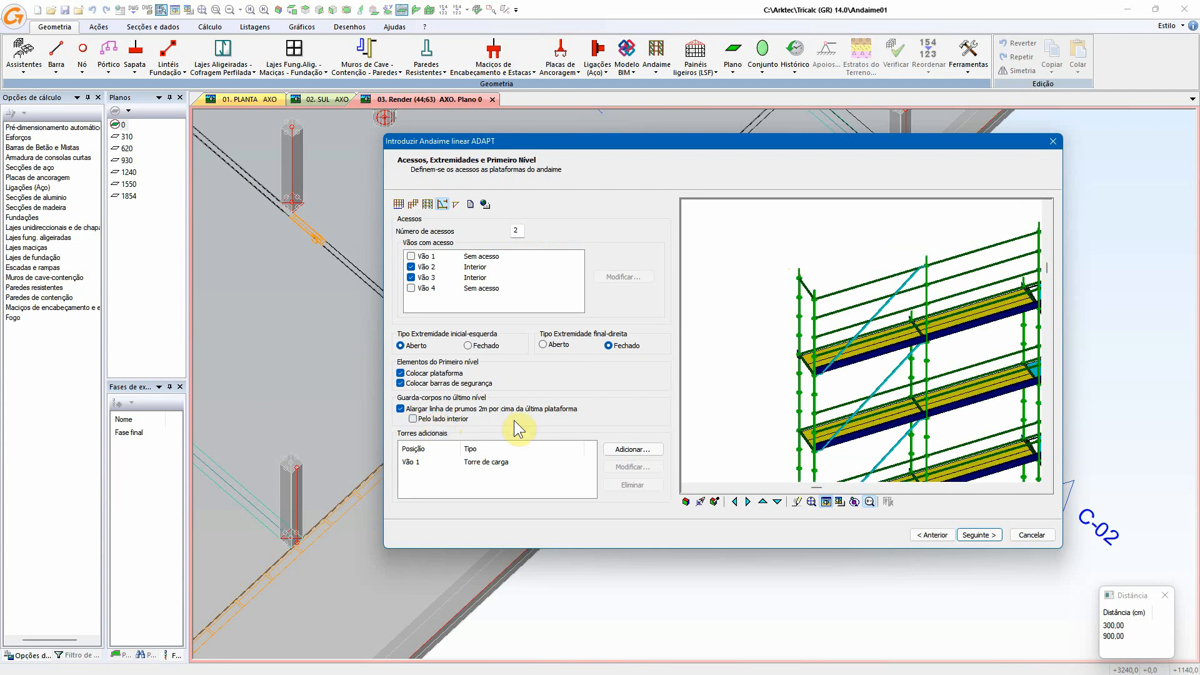
- Try removing the platforms at levels 1200 and 1000, and restore both
left_click(456, 204)
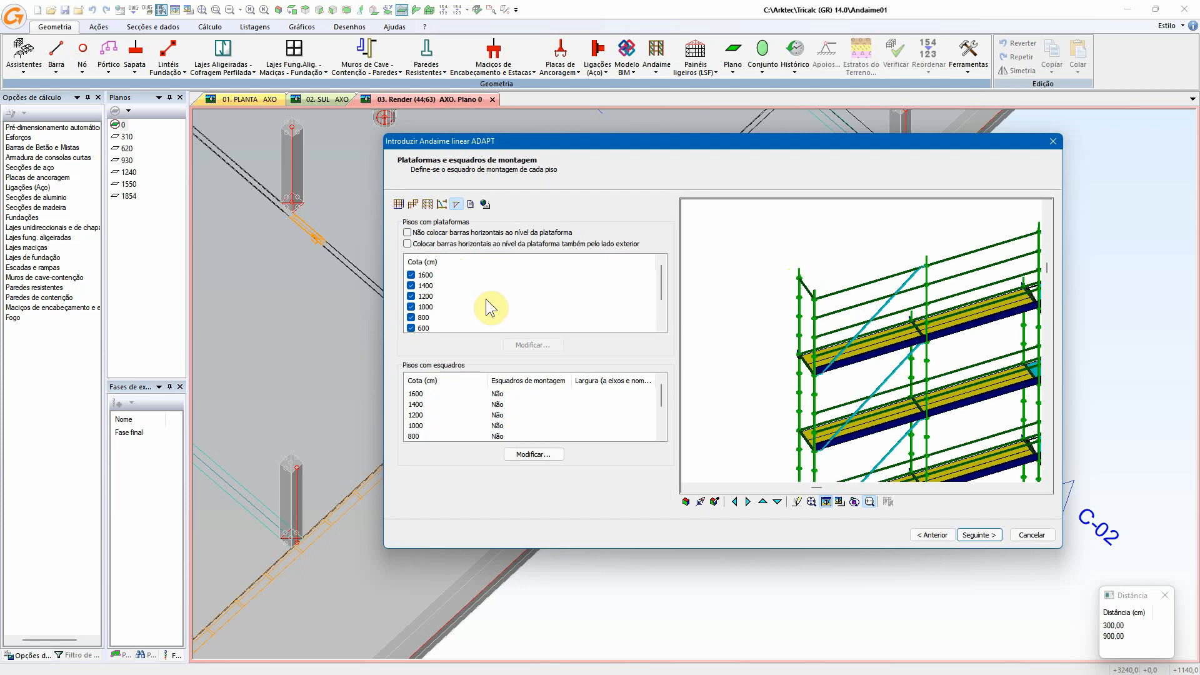
left_click(412, 296)
left_click(412, 307)
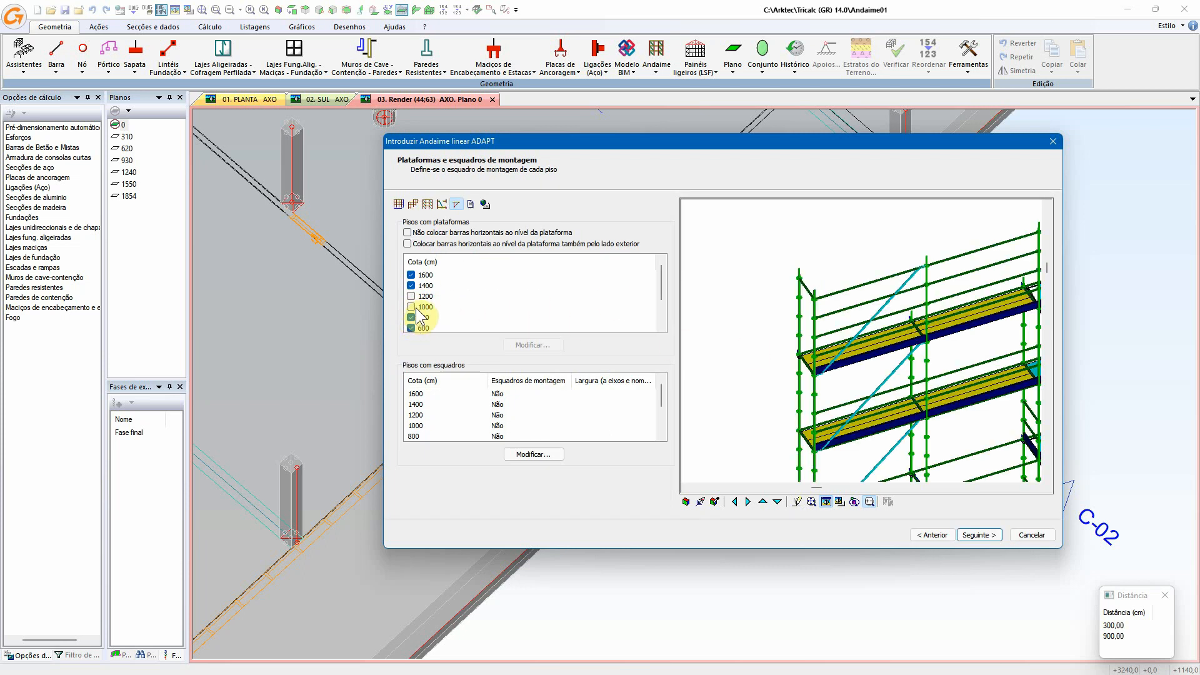
left_click(411, 307)
left_click(411, 296)
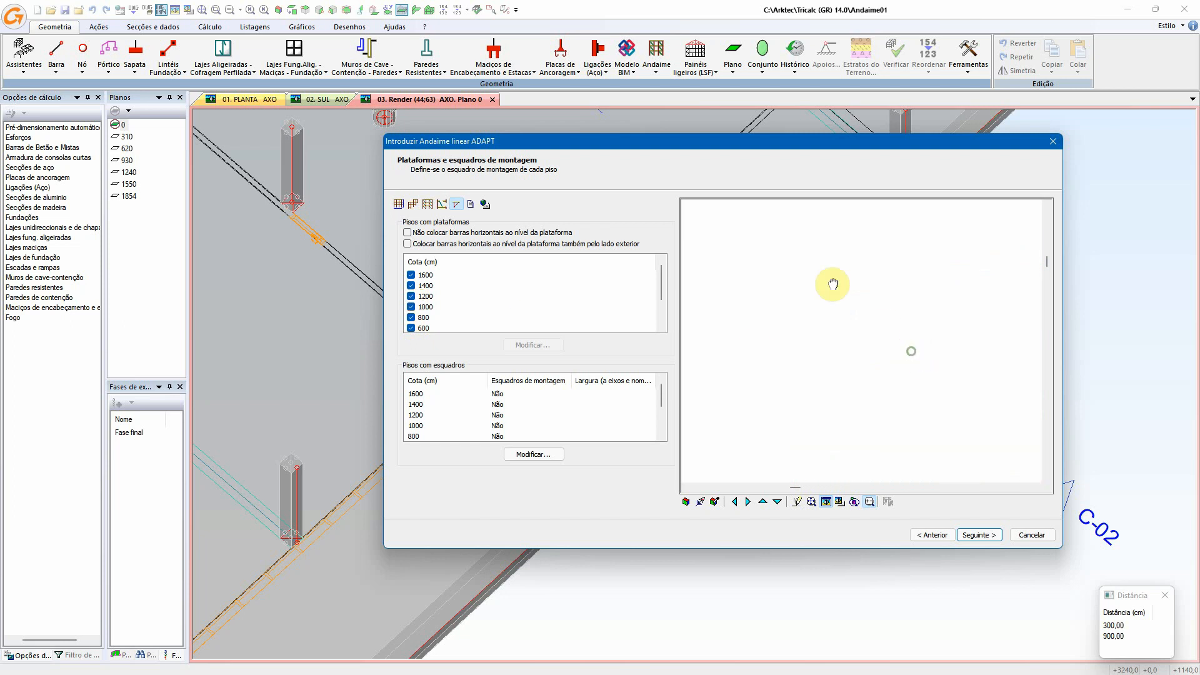
- Remove the platforms at levels 400 and 600, keeping the one at level 800
left_click(412, 306)
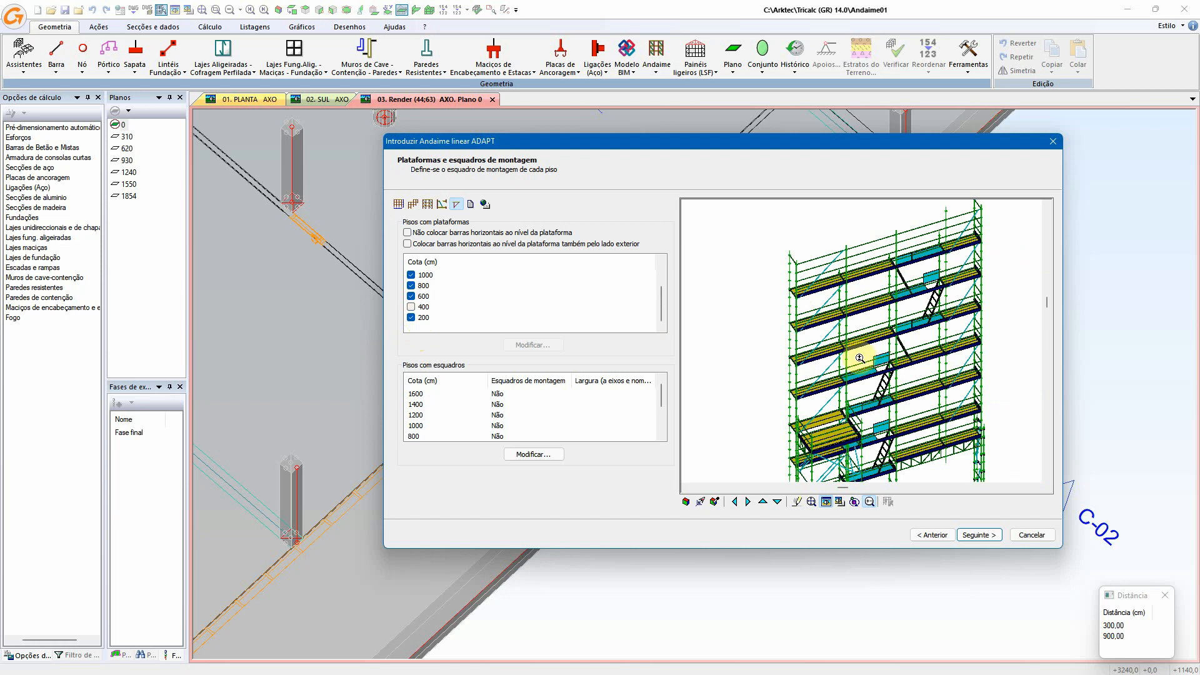
left_click(411, 296)
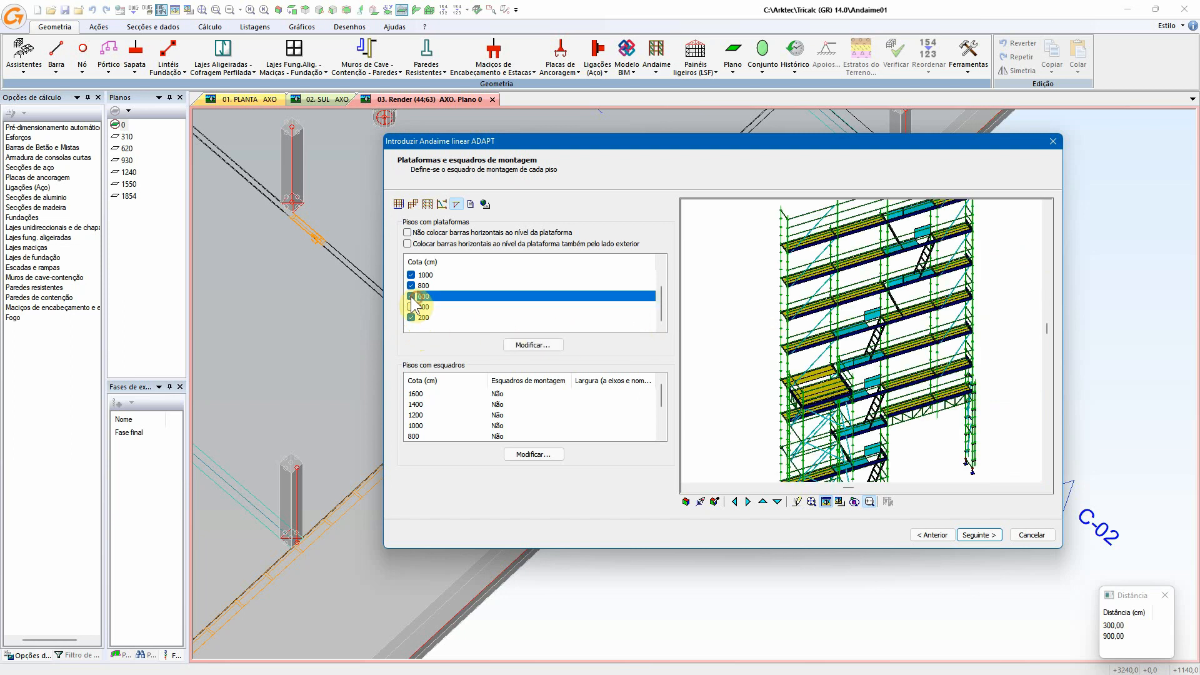
left_click(411, 296)
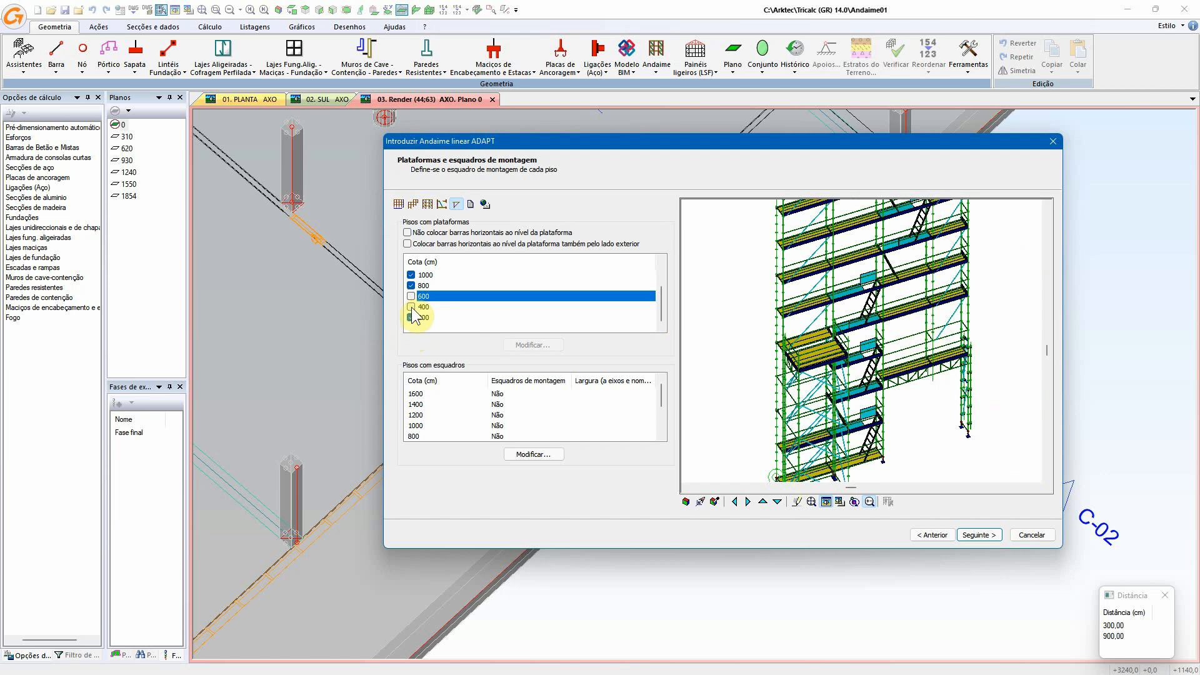
left_click(412, 286)
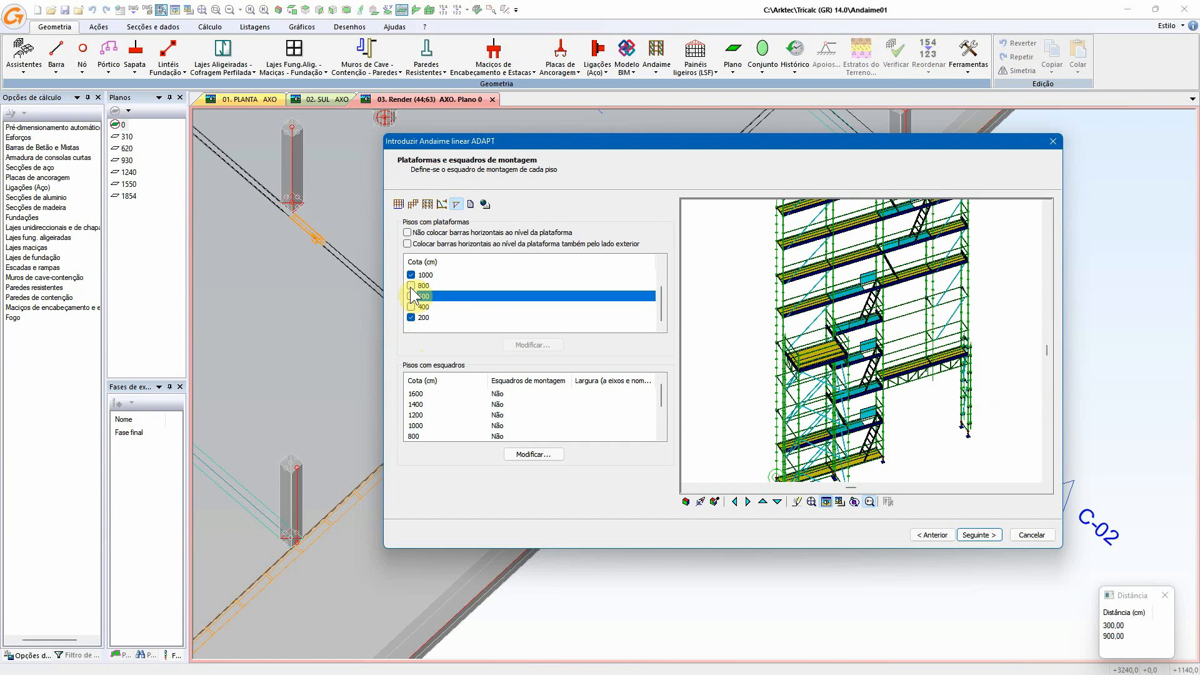
left_click(411, 286)
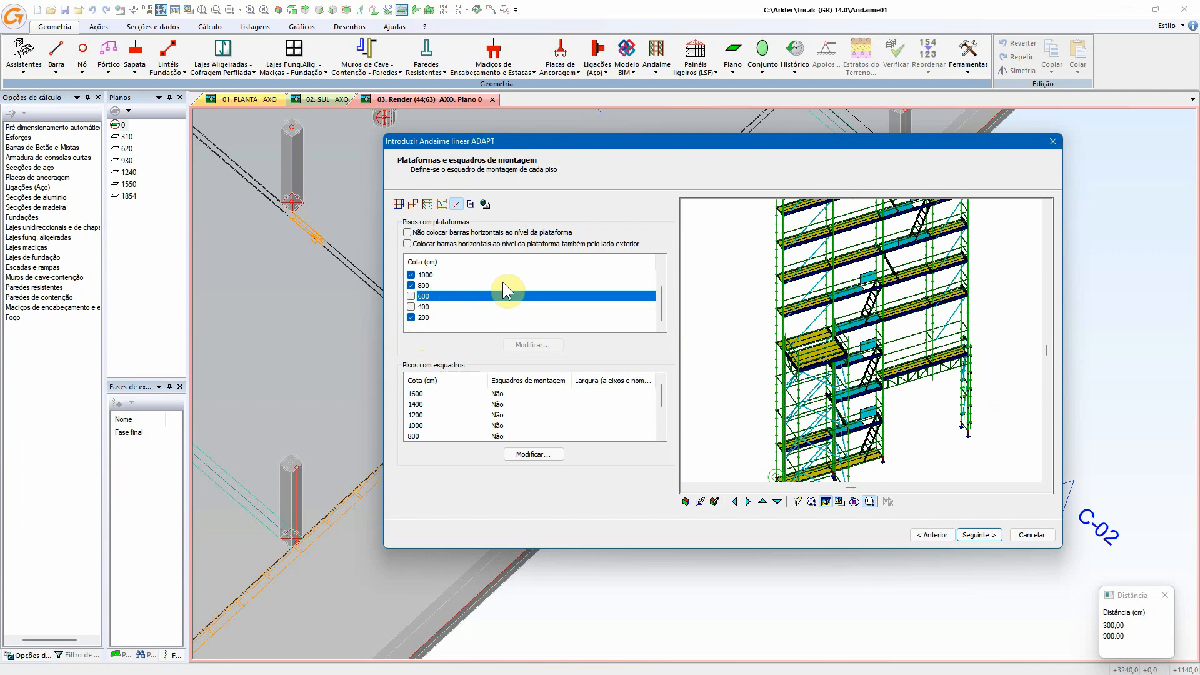
- Place horizontal bars at platform level on the exterior side too, and inspect them in the scaffold preview
left_click(430, 245)
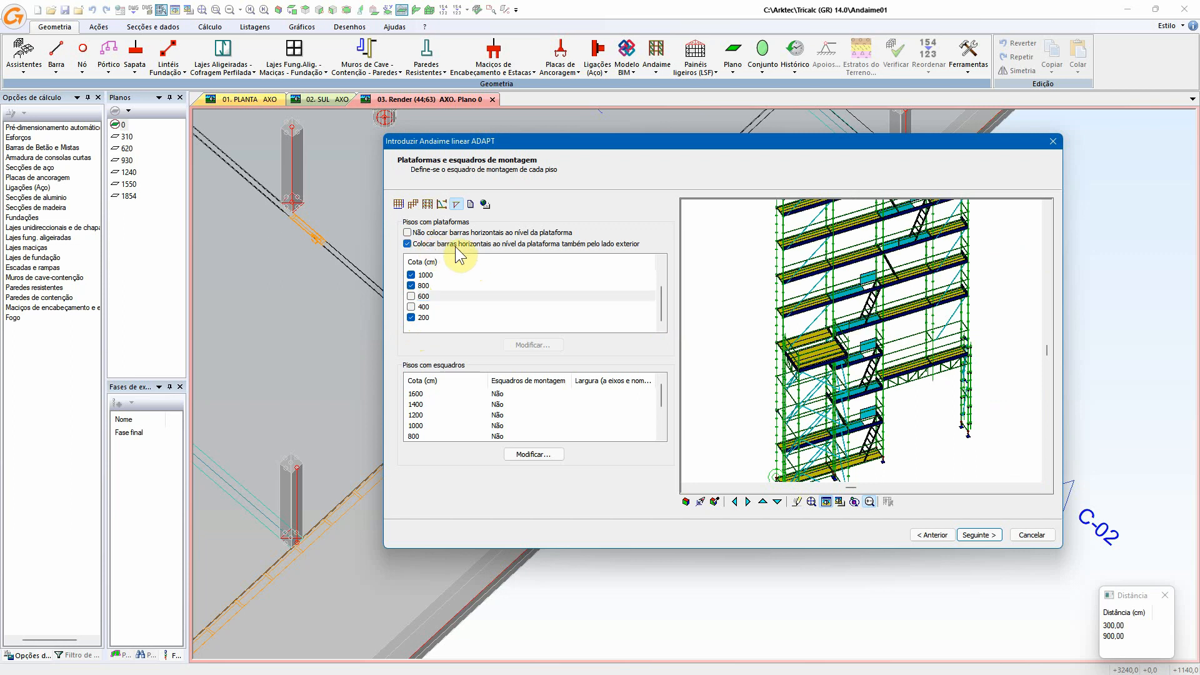
scroll(912, 328, "up", 3)
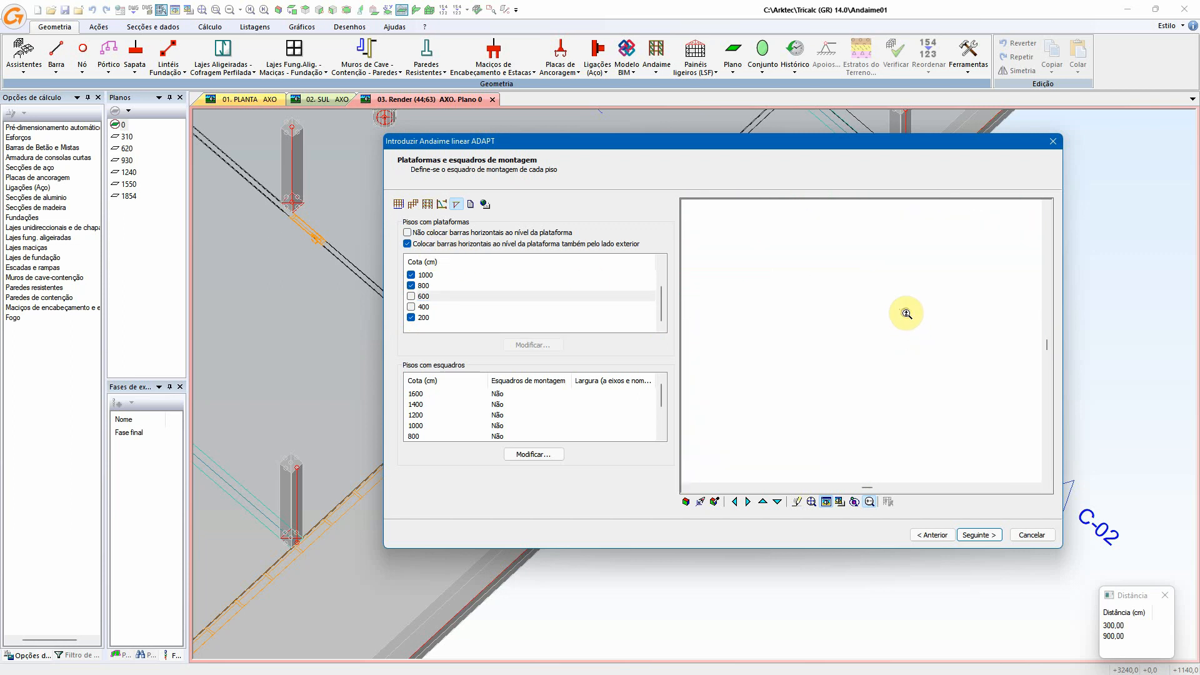
scroll(826, 328, "up", 1)
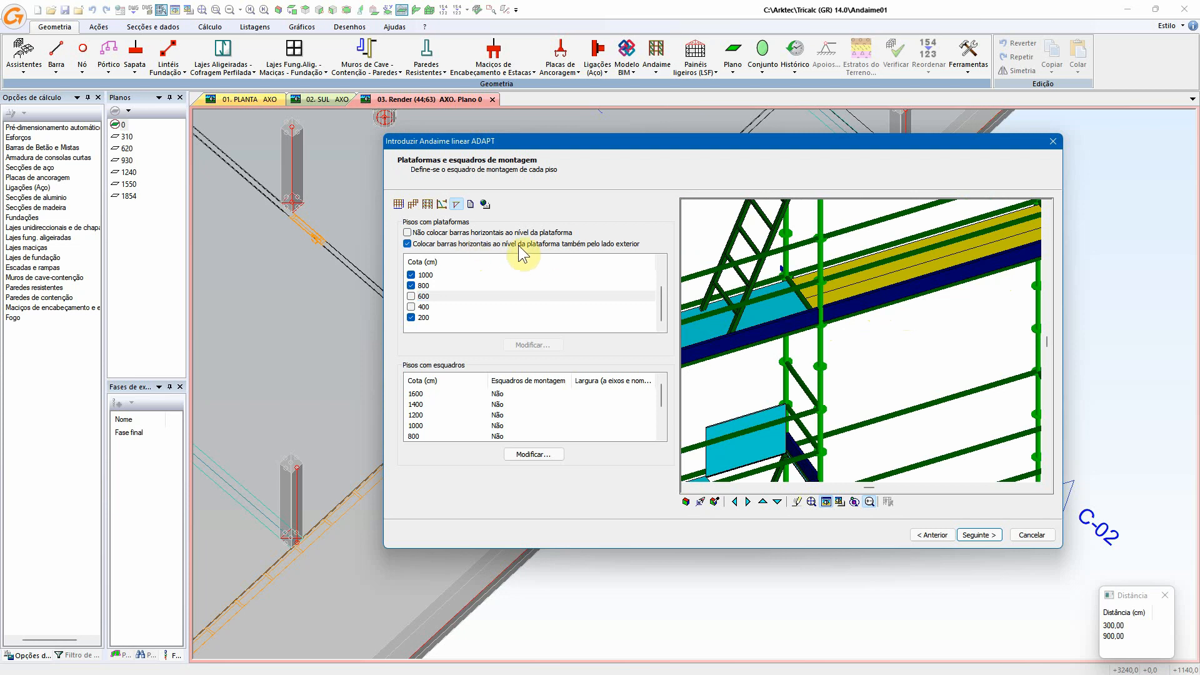
scroll(749, 292, "down", 2)
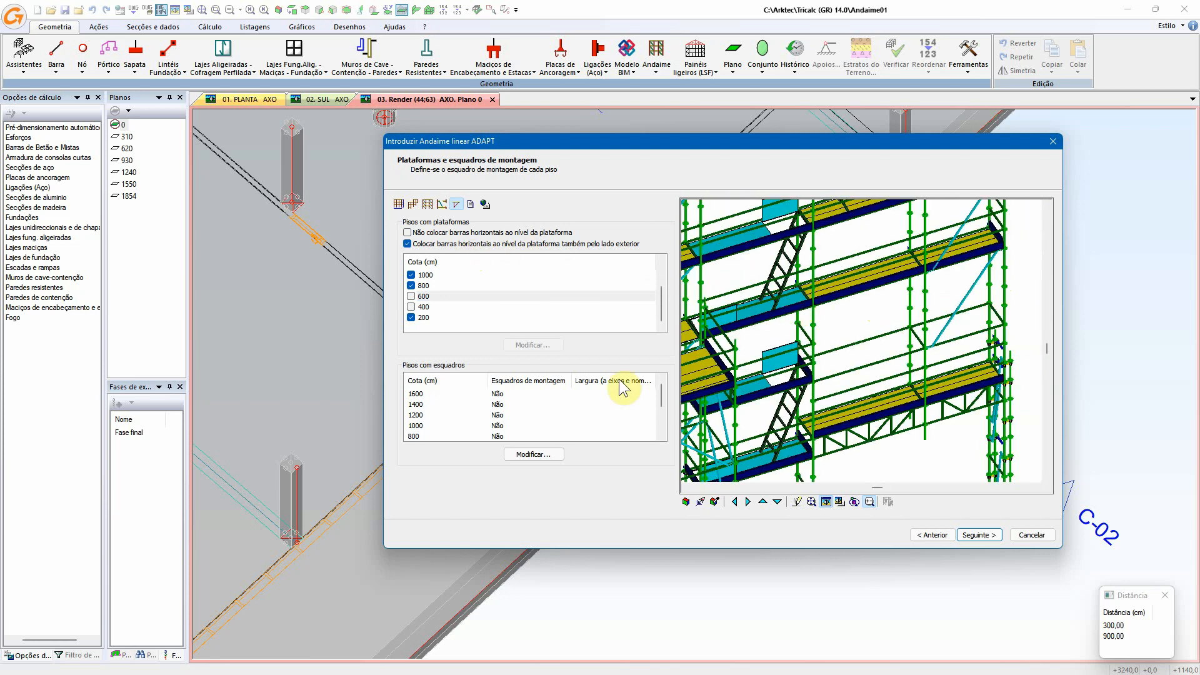
scroll(804, 364, "down", 3)
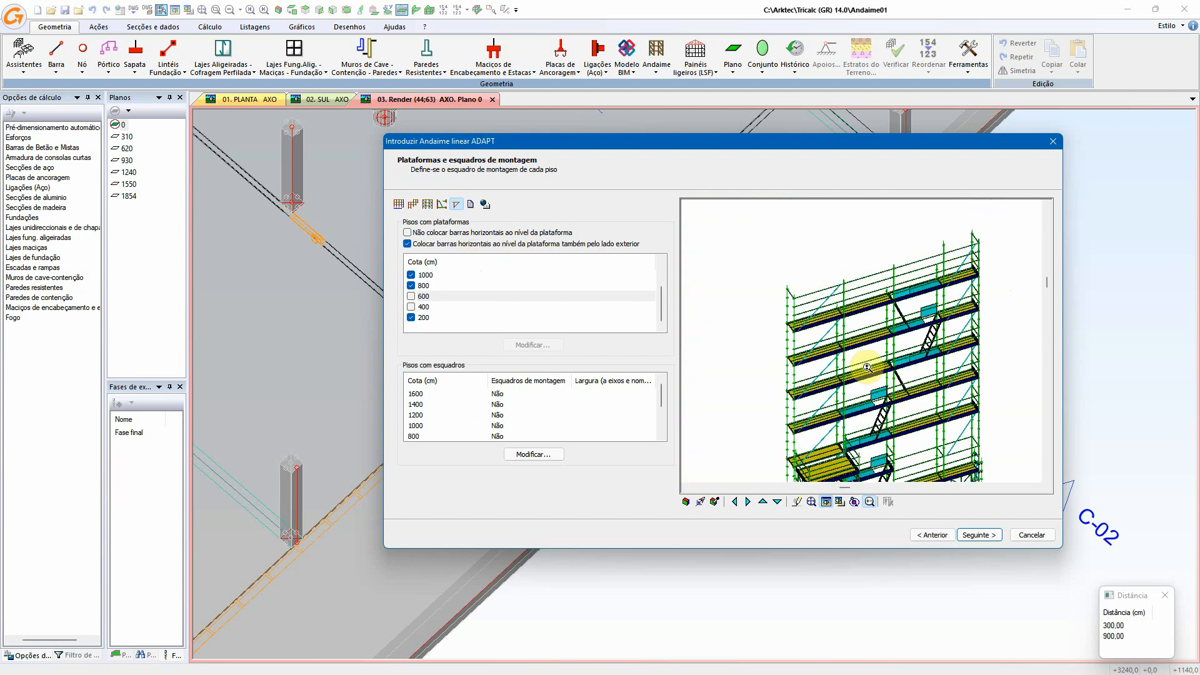
- Add assembly brackets to level 1600 in all four bays, with a width of 106 (100) cm
scroll(802, 333, "up", 3)
left_click(447, 395)
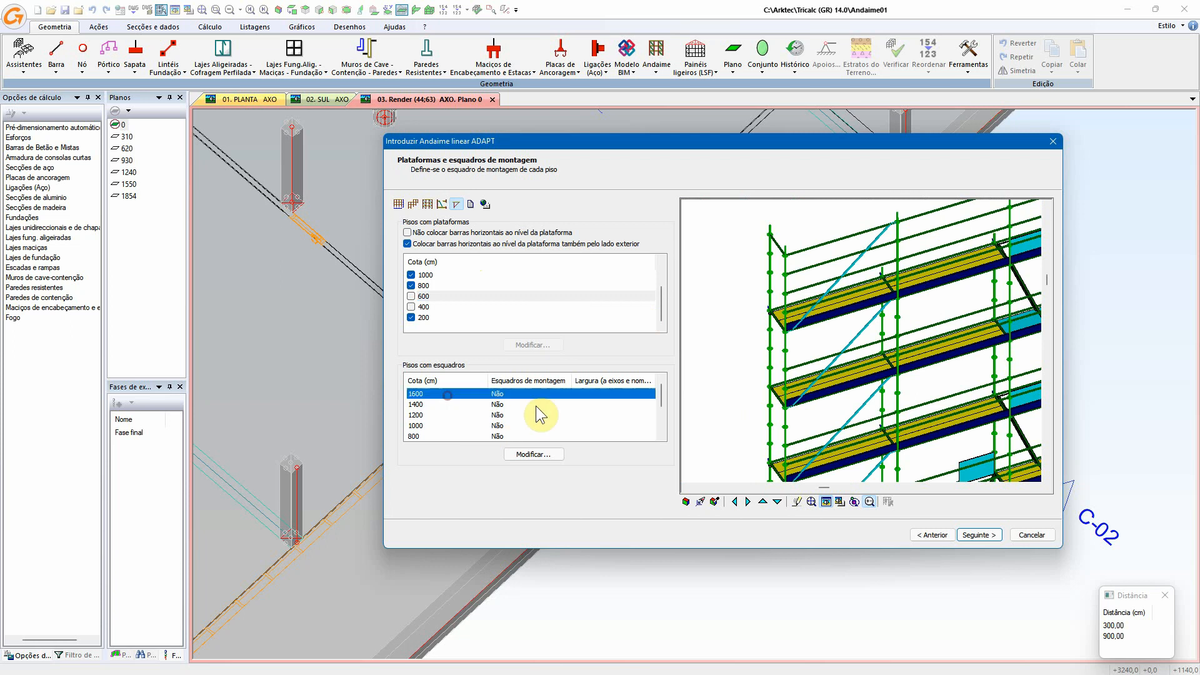
left_click(531, 454)
left_click(494, 291)
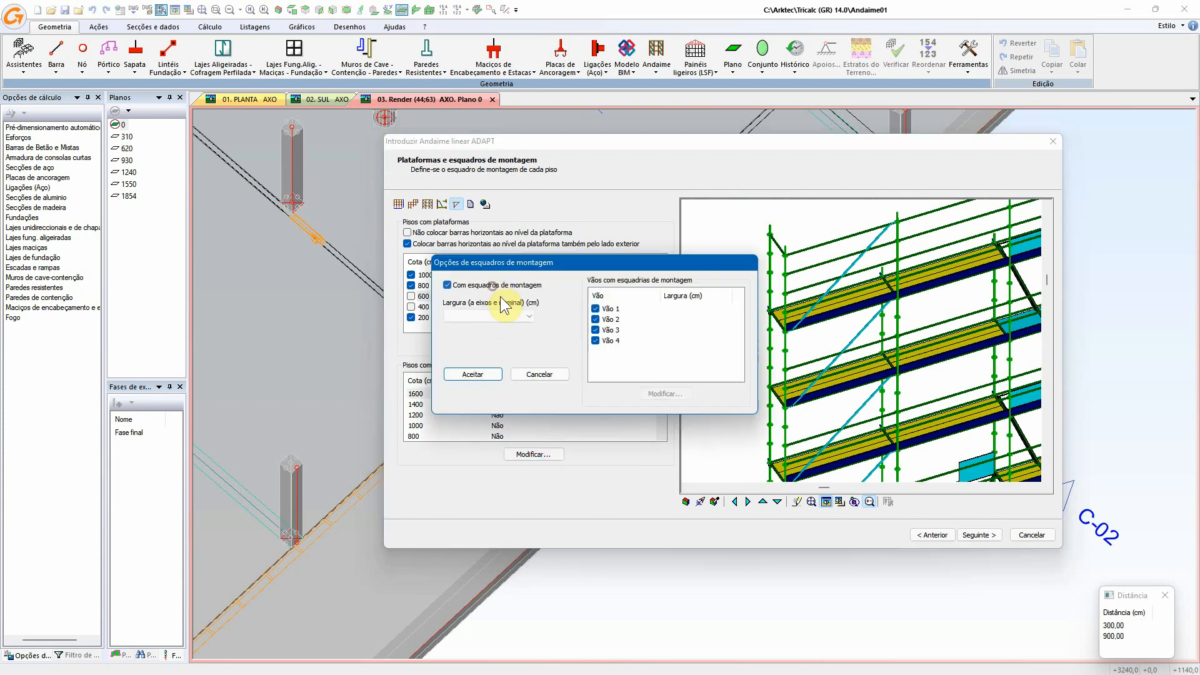
left_click(501, 317)
left_click(485, 329)
left_click(472, 373)
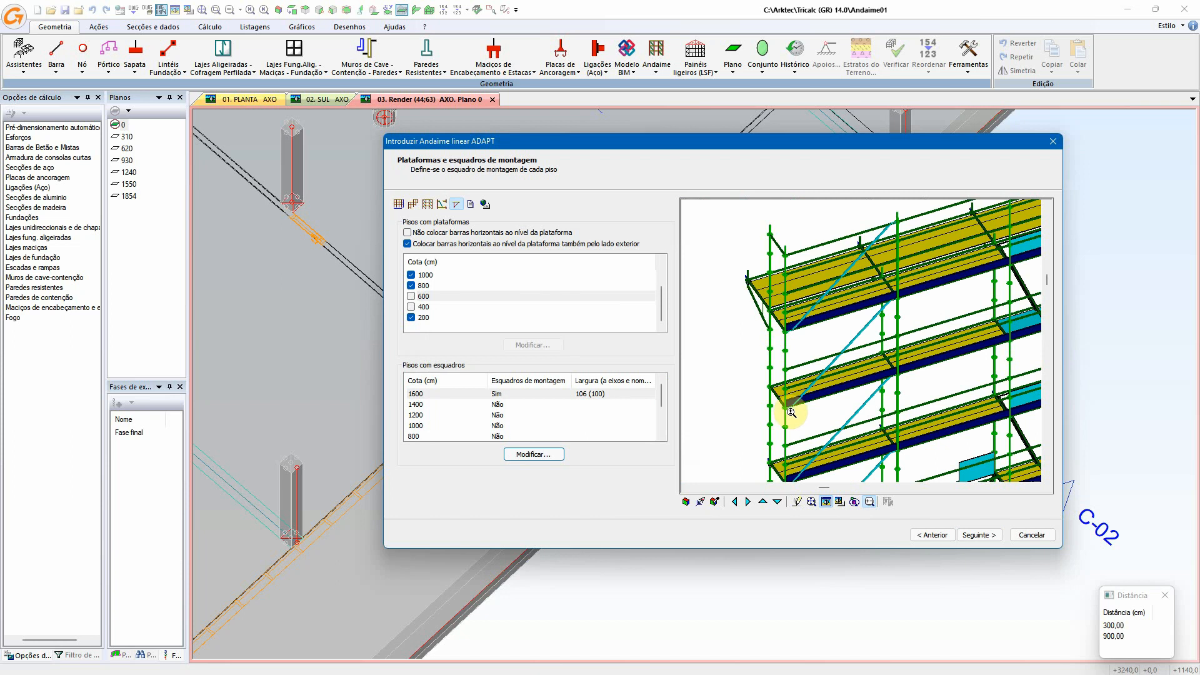
- Review the scaffold's element list, highlighting the 2,00 m standards and the 2,50 m bars in the preview
left_click(977, 534)
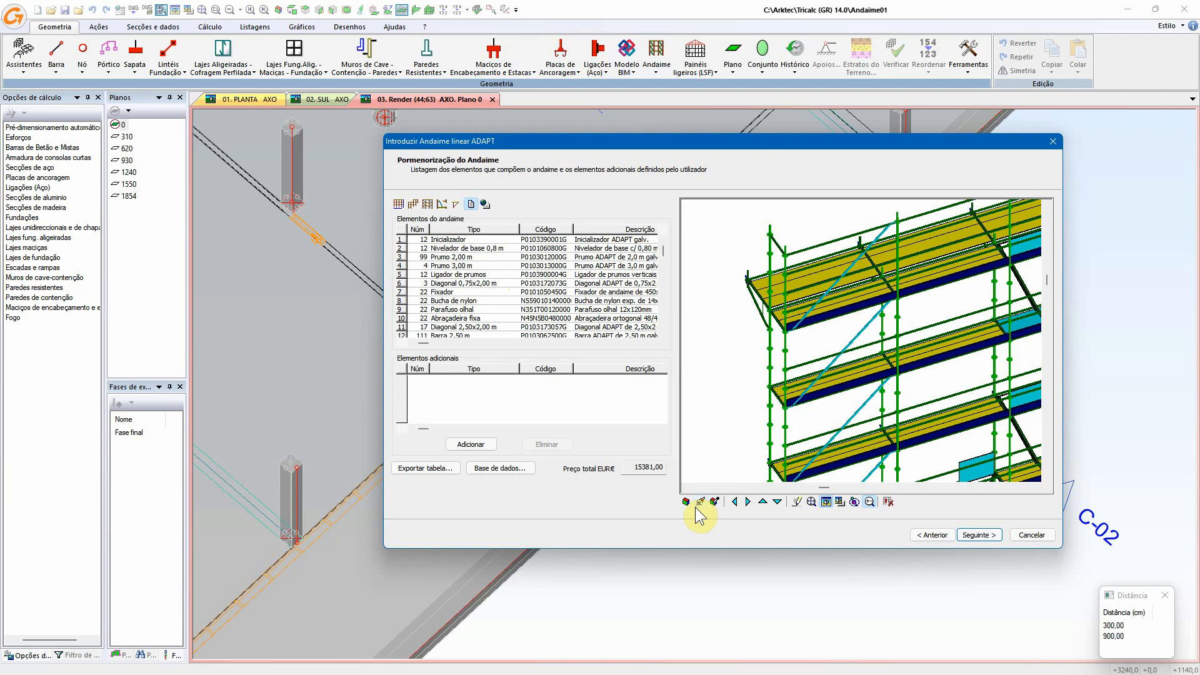
left_click(811, 502)
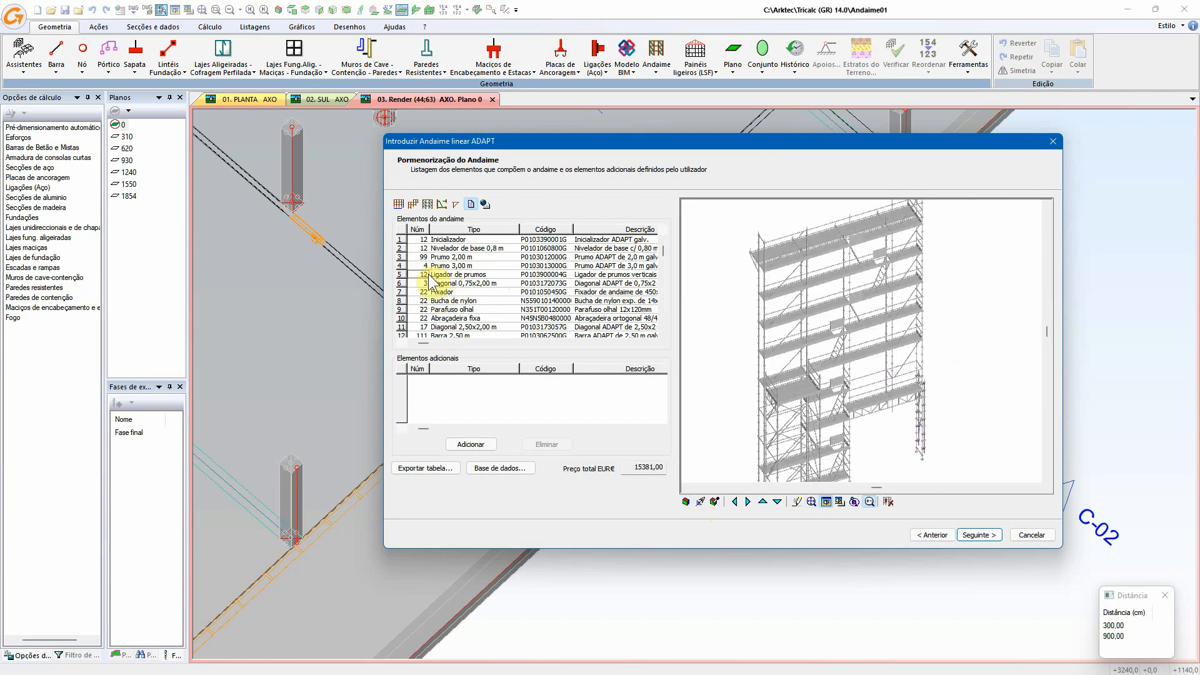
left_click(423, 256)
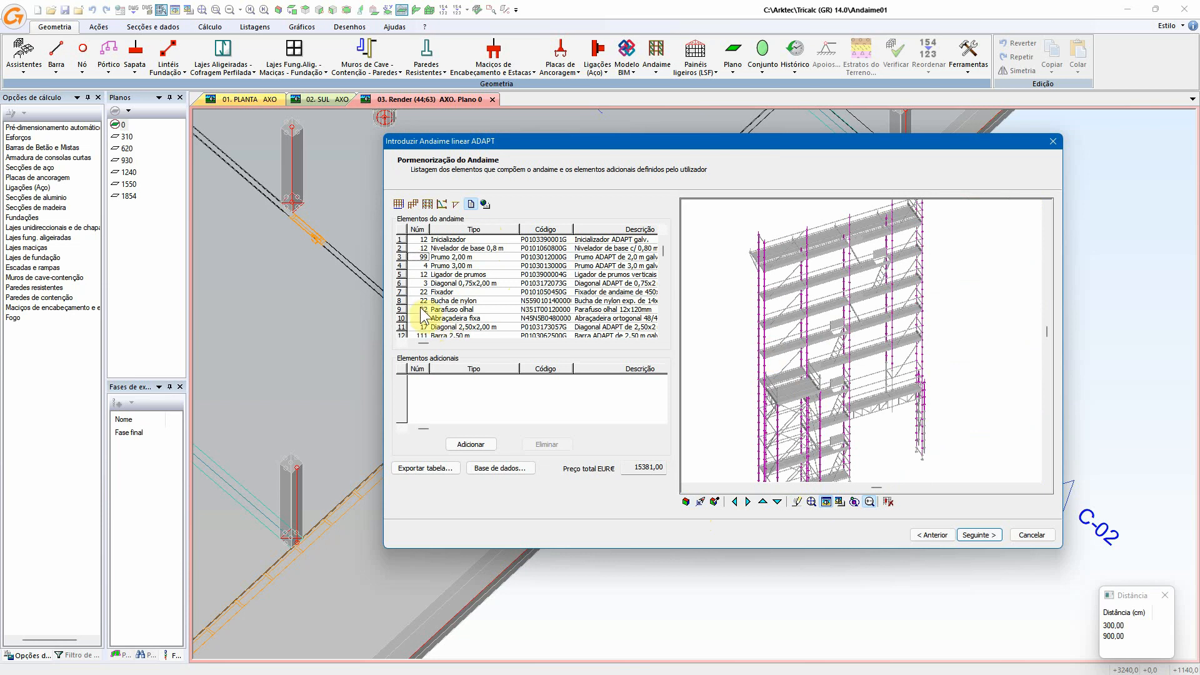
scroll(425, 310, "down", 2)
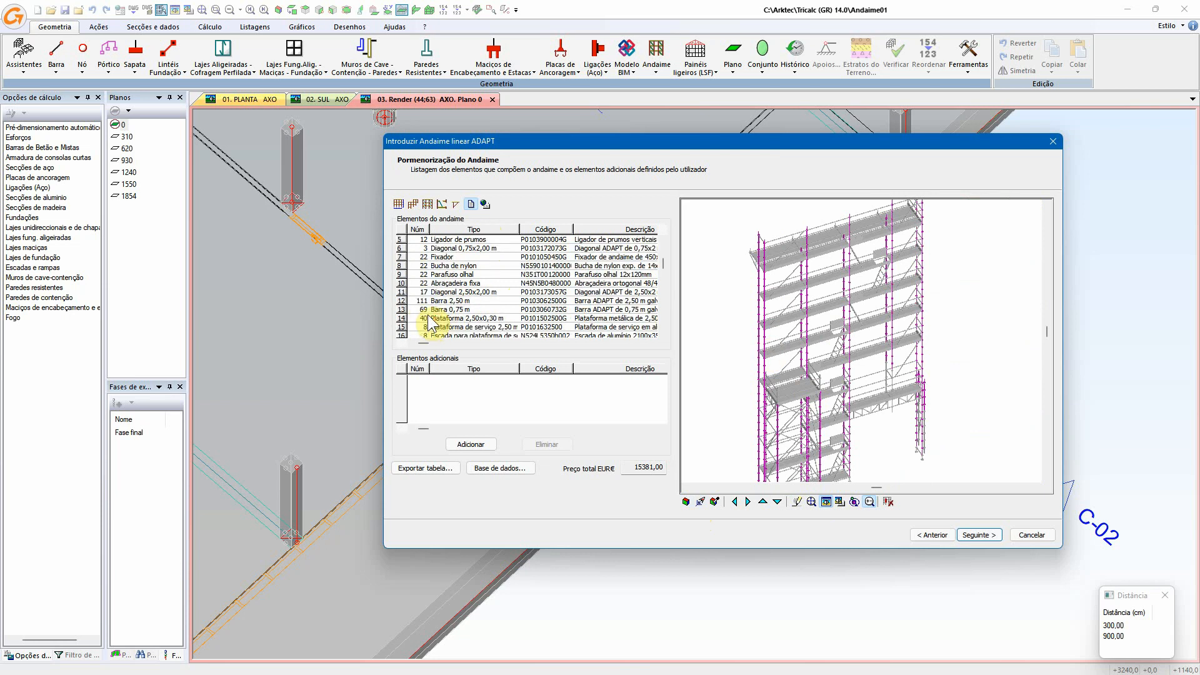
left_click(425, 301)
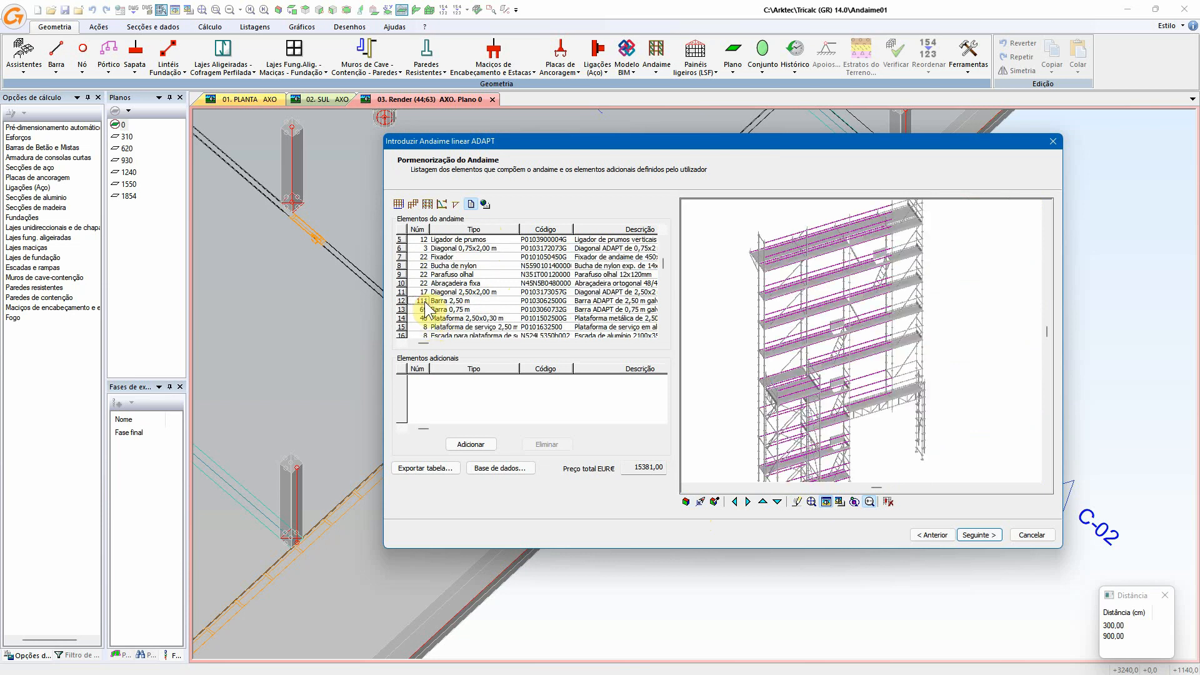
scroll(490, 301, "down", 17)
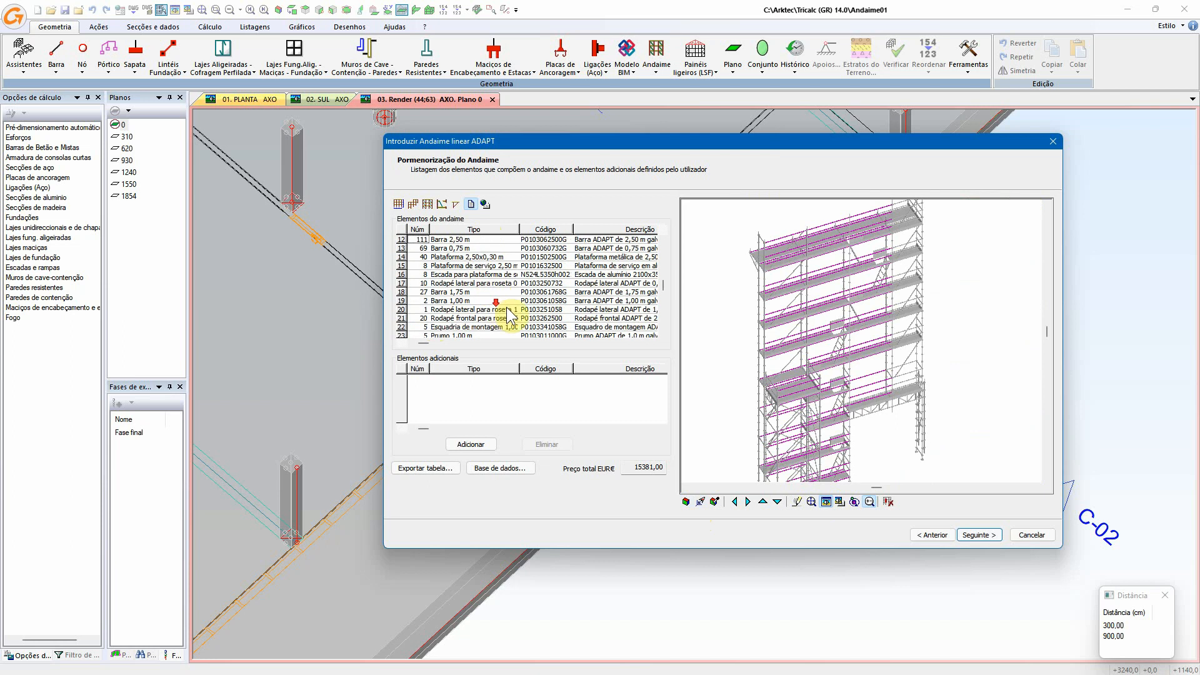
- Add 10 Barra ADAPT de 1,75 m galv. as additional elements of the scaffold
left_click(478, 446)
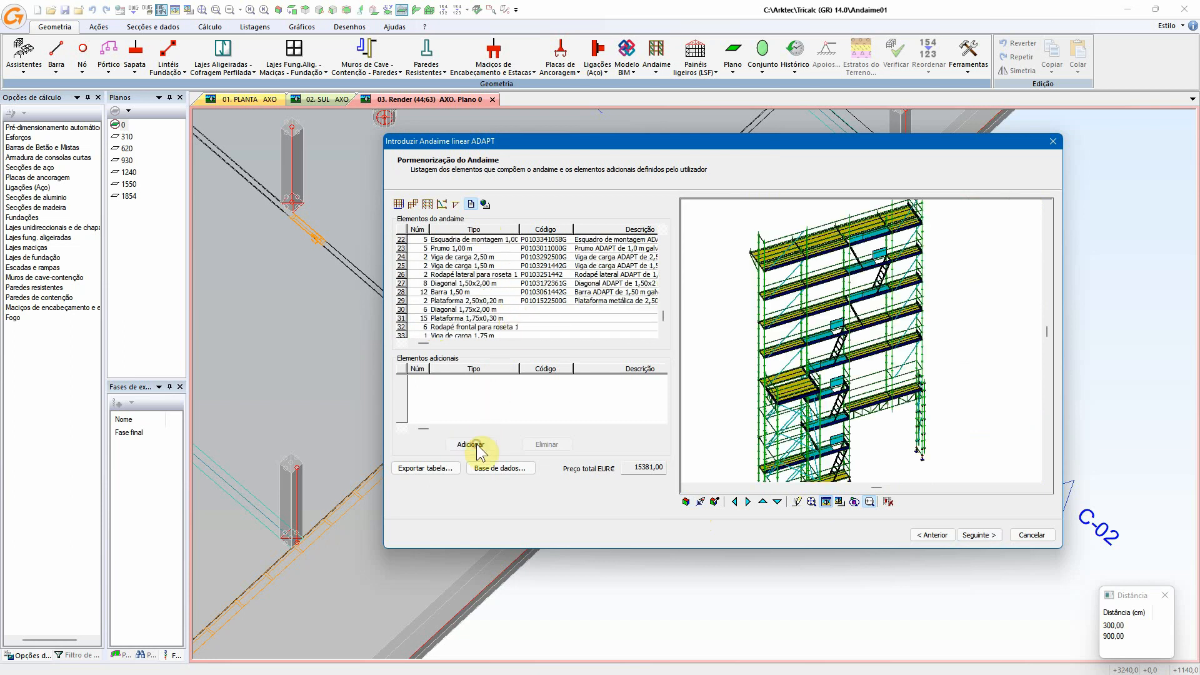
left_click(389, 314)
left_click(389, 356)
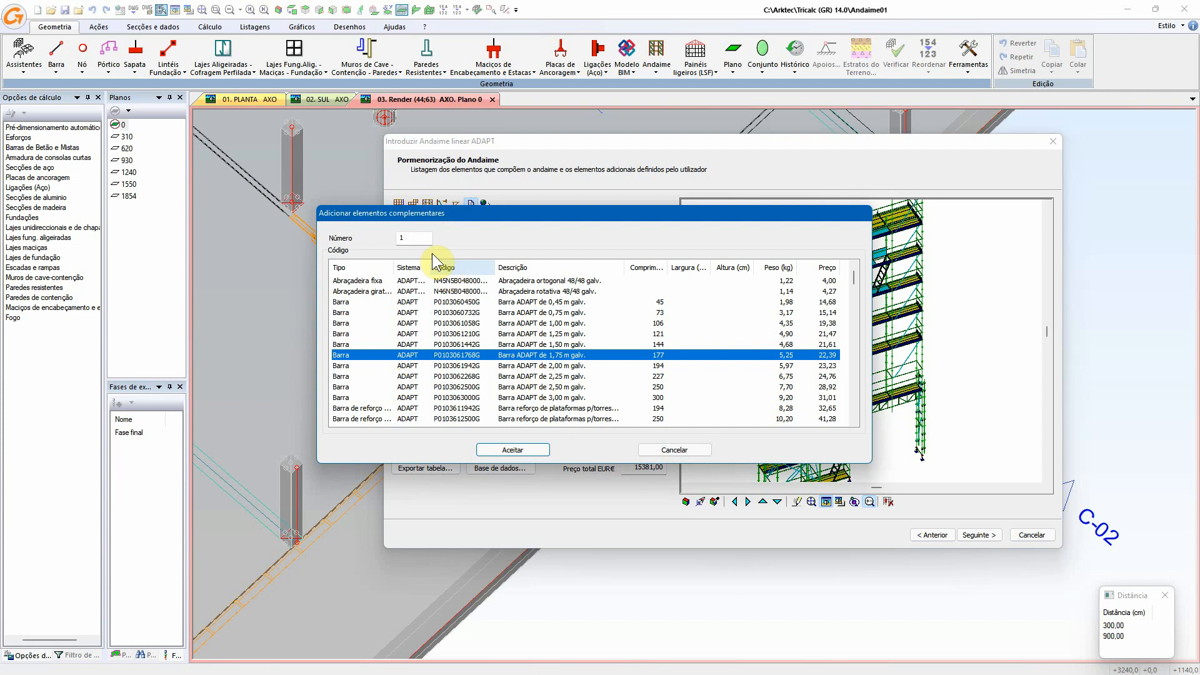
left_click(421, 238)
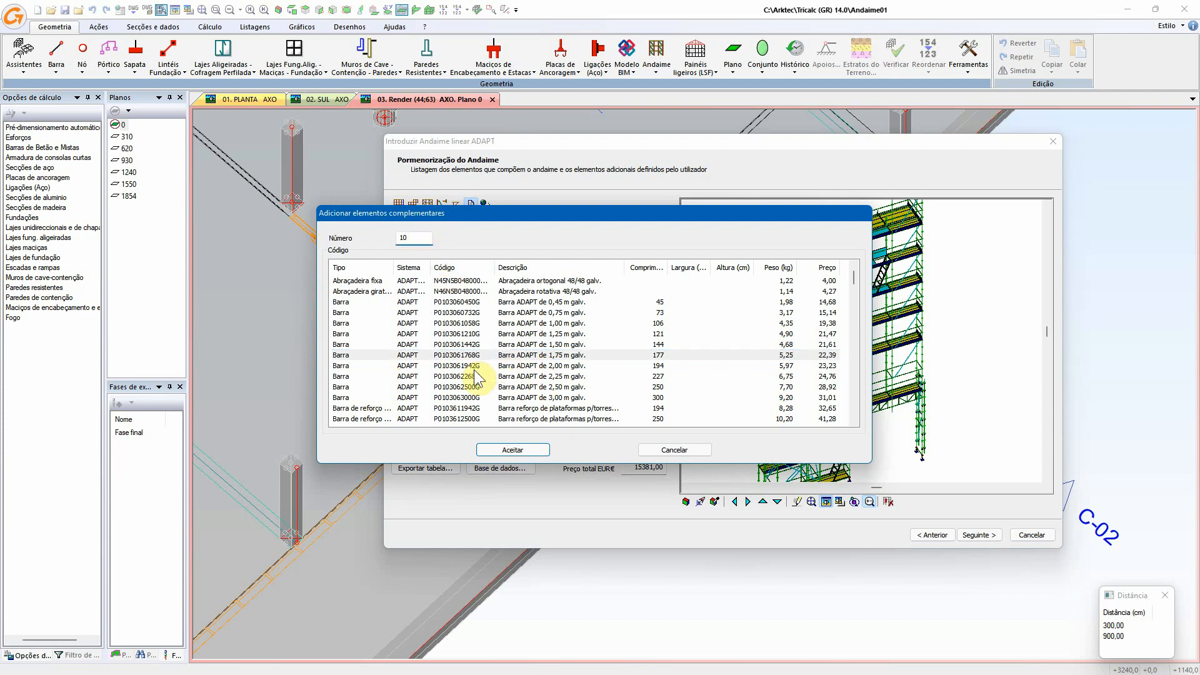
left_click(515, 449)
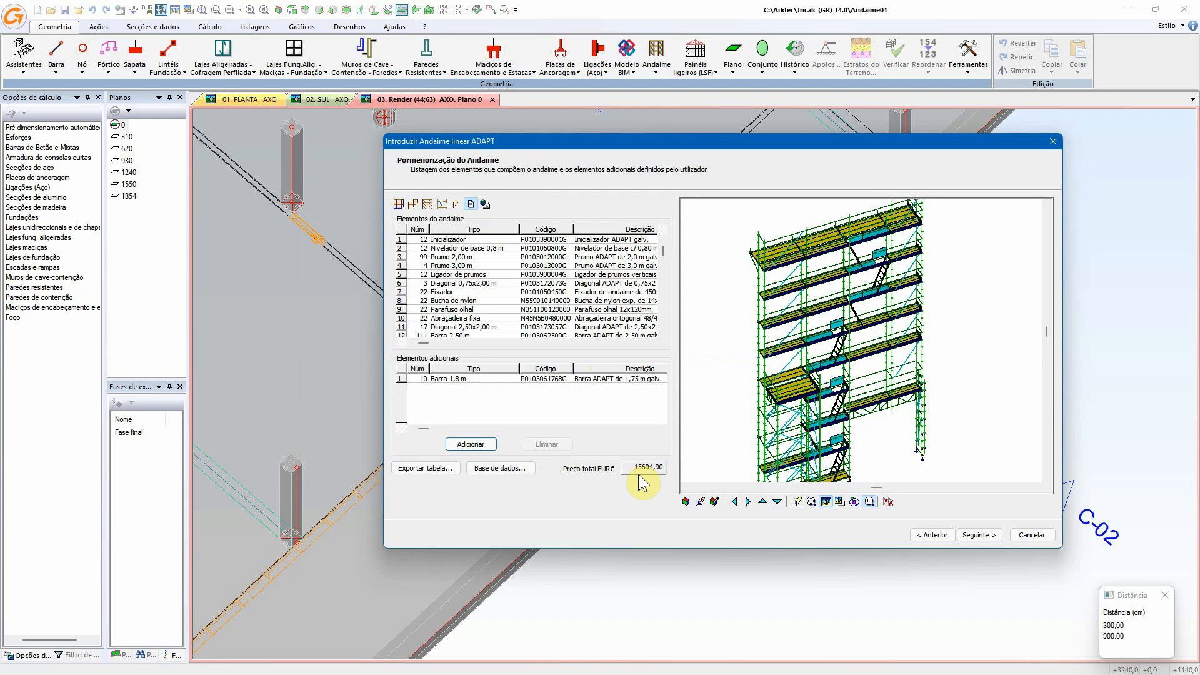
- Check the scaffold's total price and the weight and price columns of its elements
left_click_drag(639, 472, 688, 469)
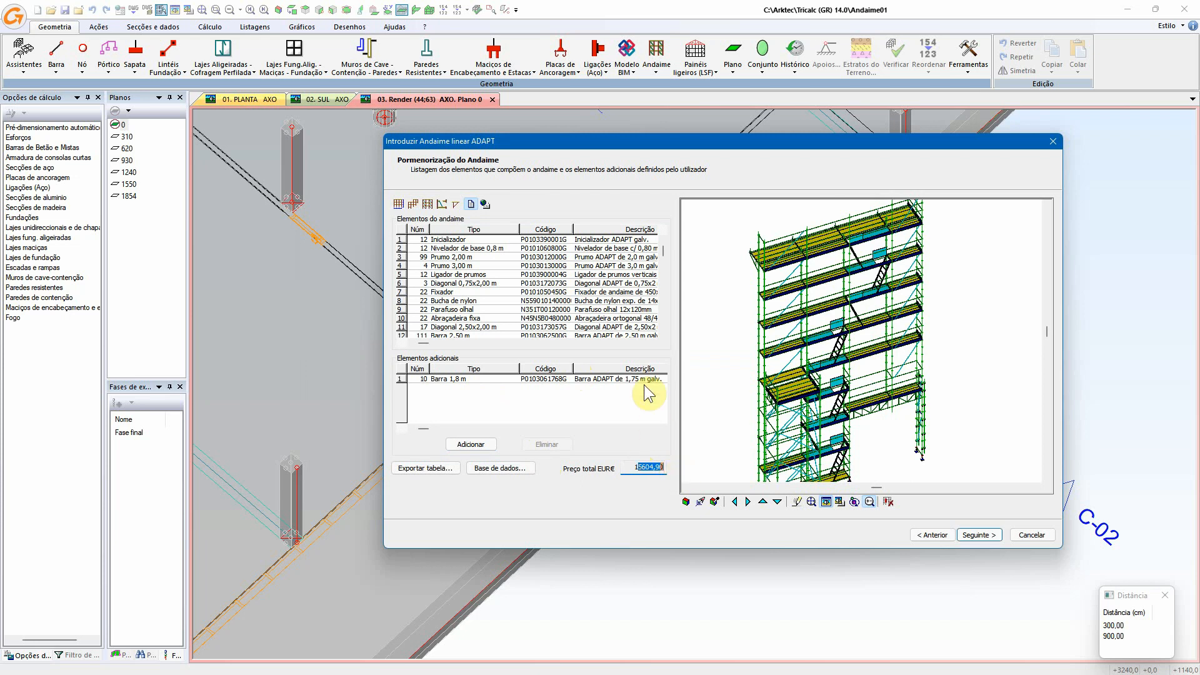
left_click(651, 344)
left_click(652, 343)
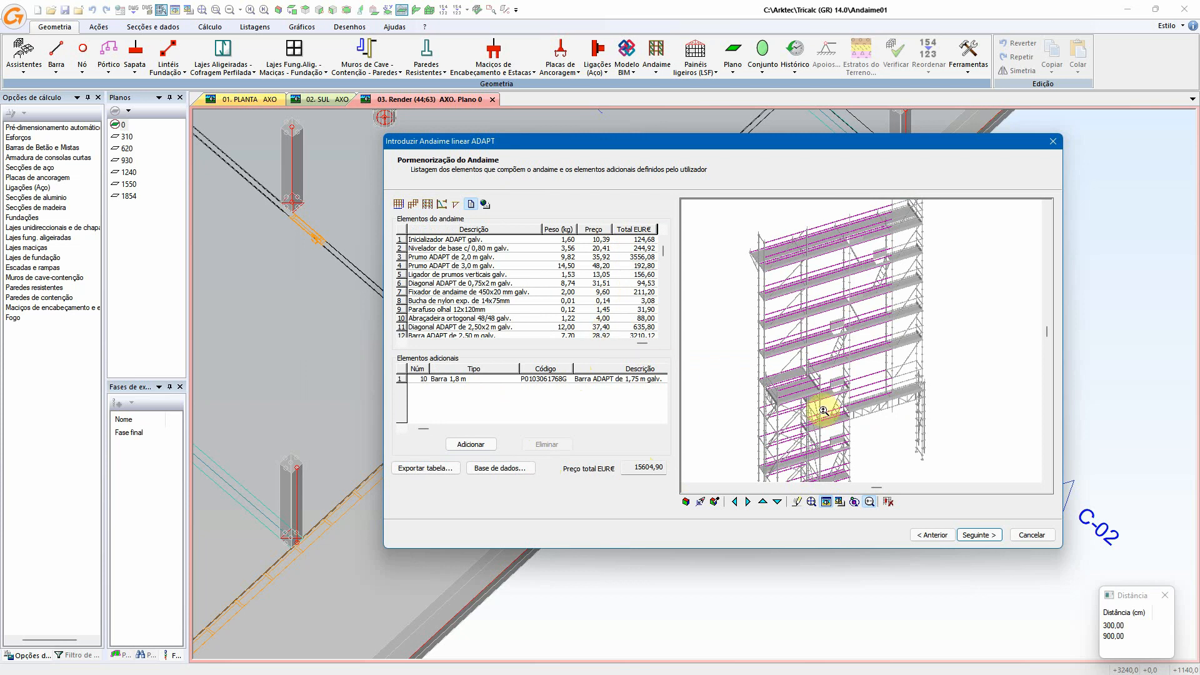
- In the additional options, fit the scale to the size of the composition drawings and name the scaffold A1
left_click(979, 535)
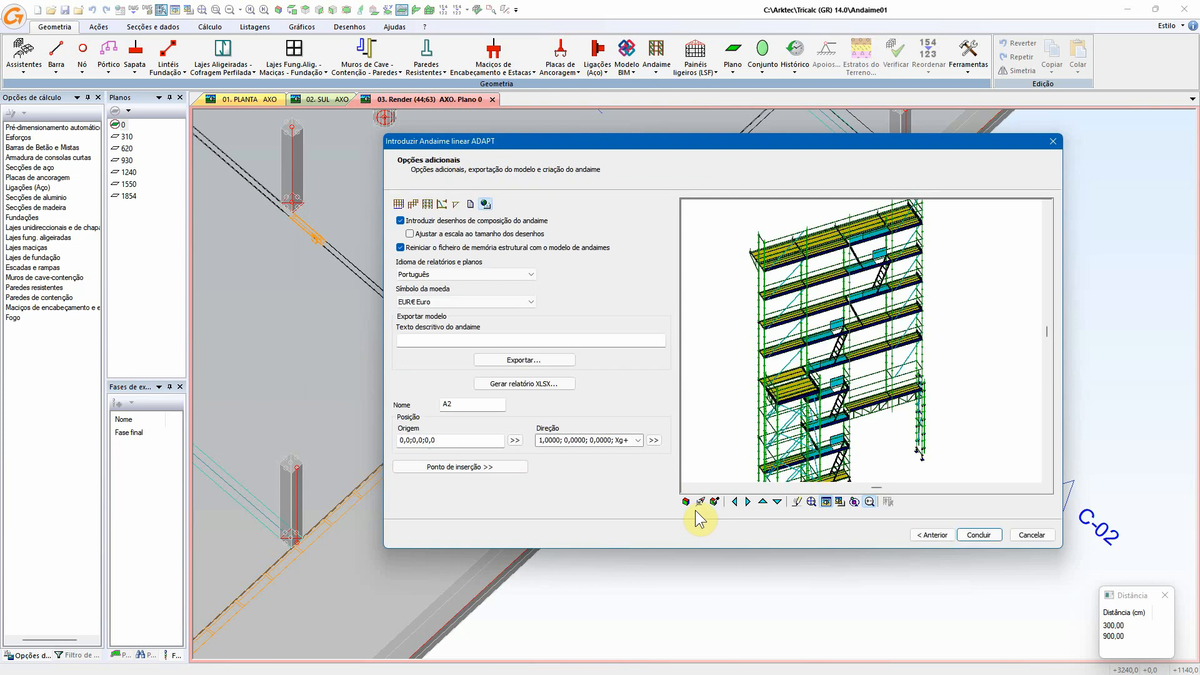
left_click(410, 234)
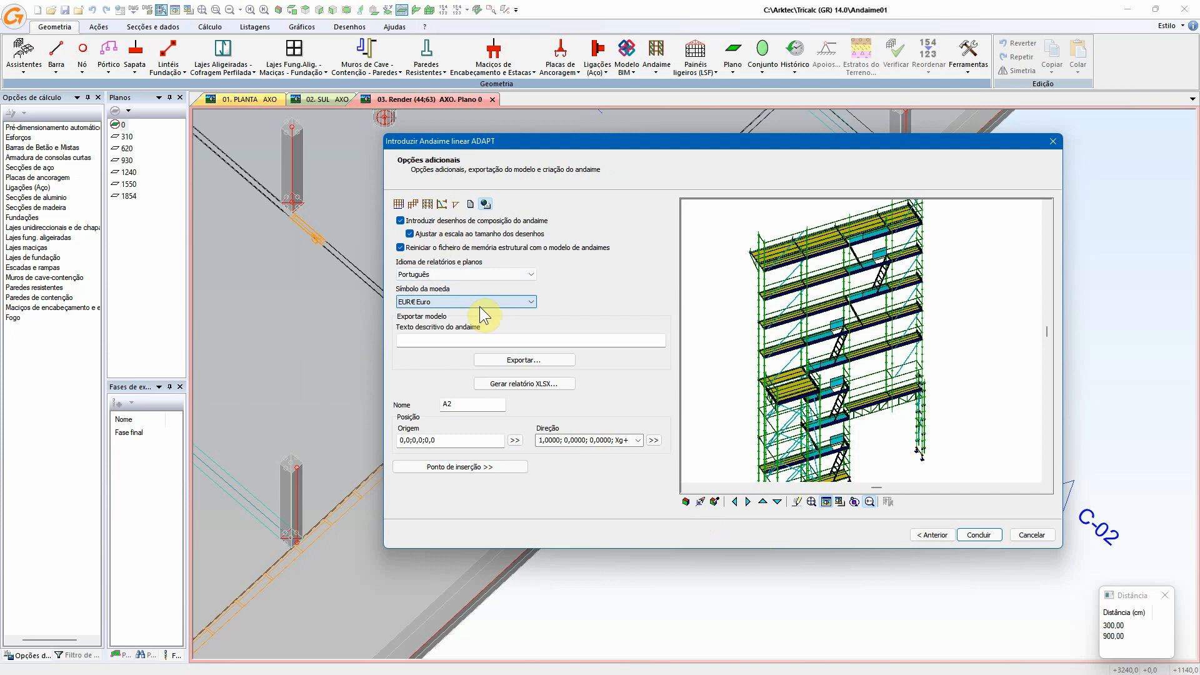
left_click(481, 273)
left_click(481, 274)
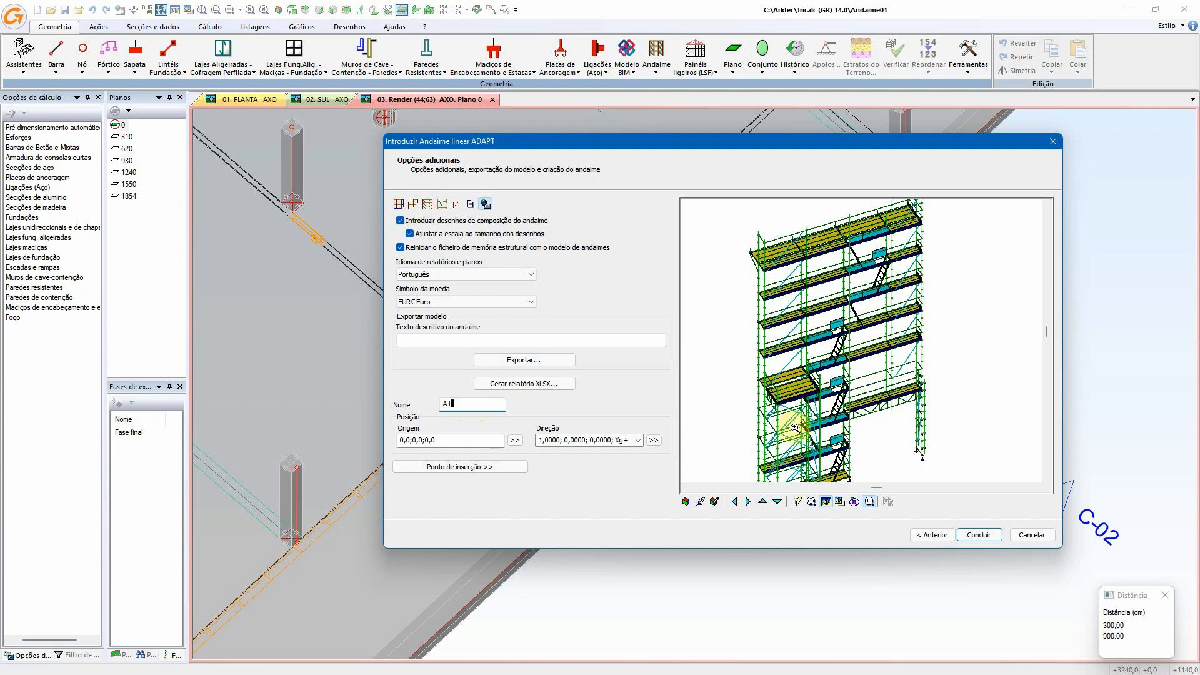
- Set the scaffold's origin to 2920,0;0,0;1360,0 by picking the façade line's corner point in the model
mouse_move(794, 427)
left_mouse_down()
mouse_move(832, 343)
mouse_move(800, 423)
left_mouse_up()
scroll(794, 428, "up", 3)
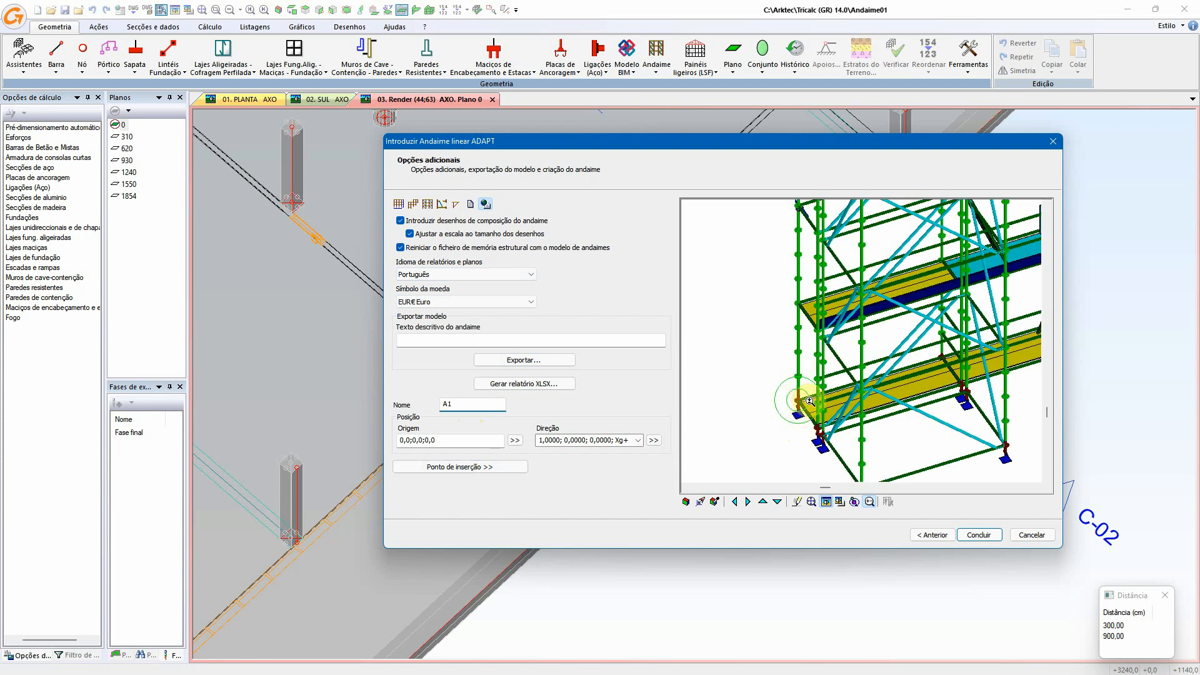
left_click(514, 440)
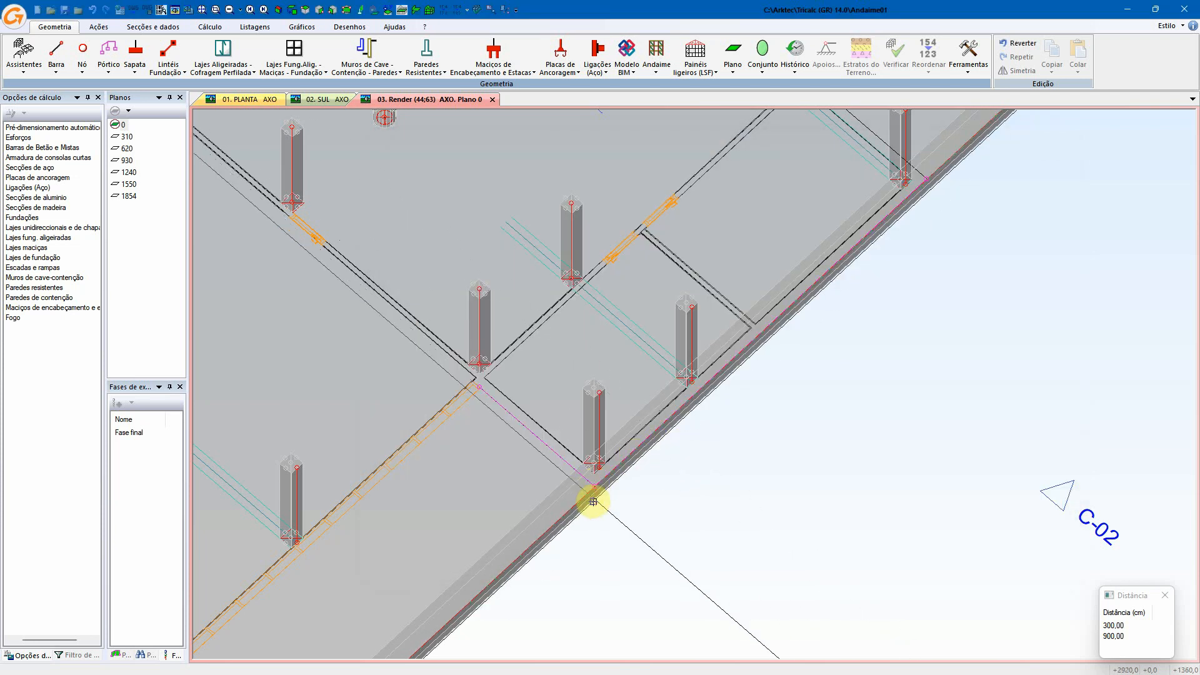
left_click(594, 501)
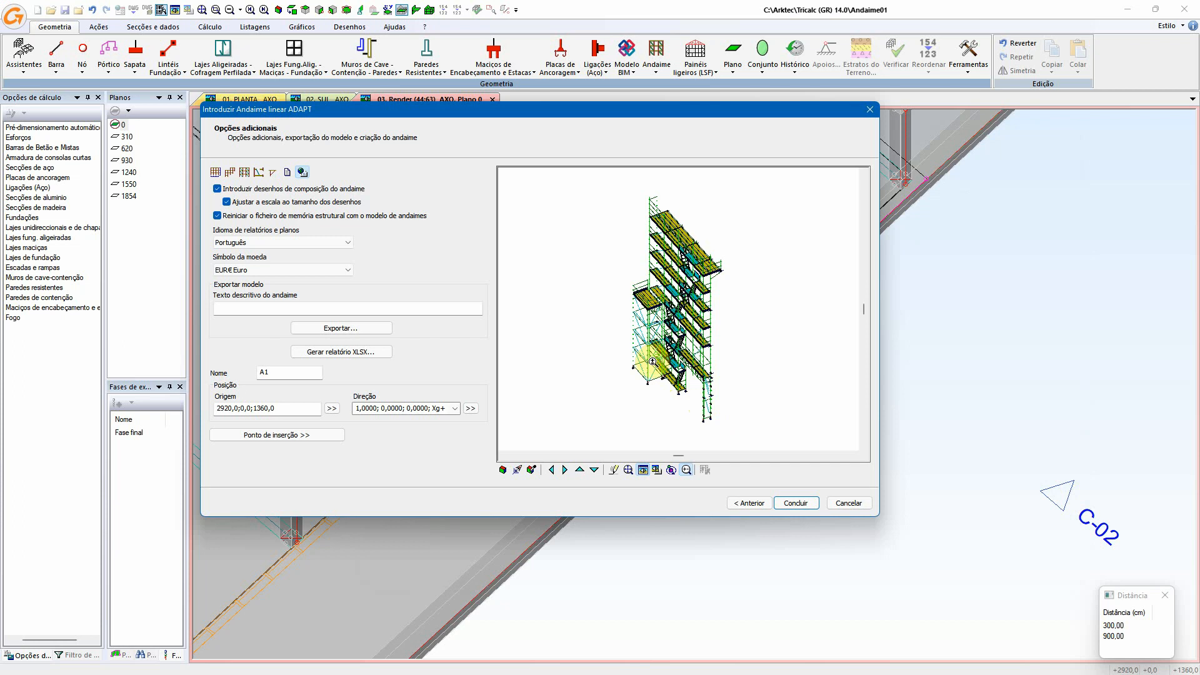
- Examine the scaffold preview from several sides and close up around the origin marker at its base
left_click(553, 467)
left_click(553, 467)
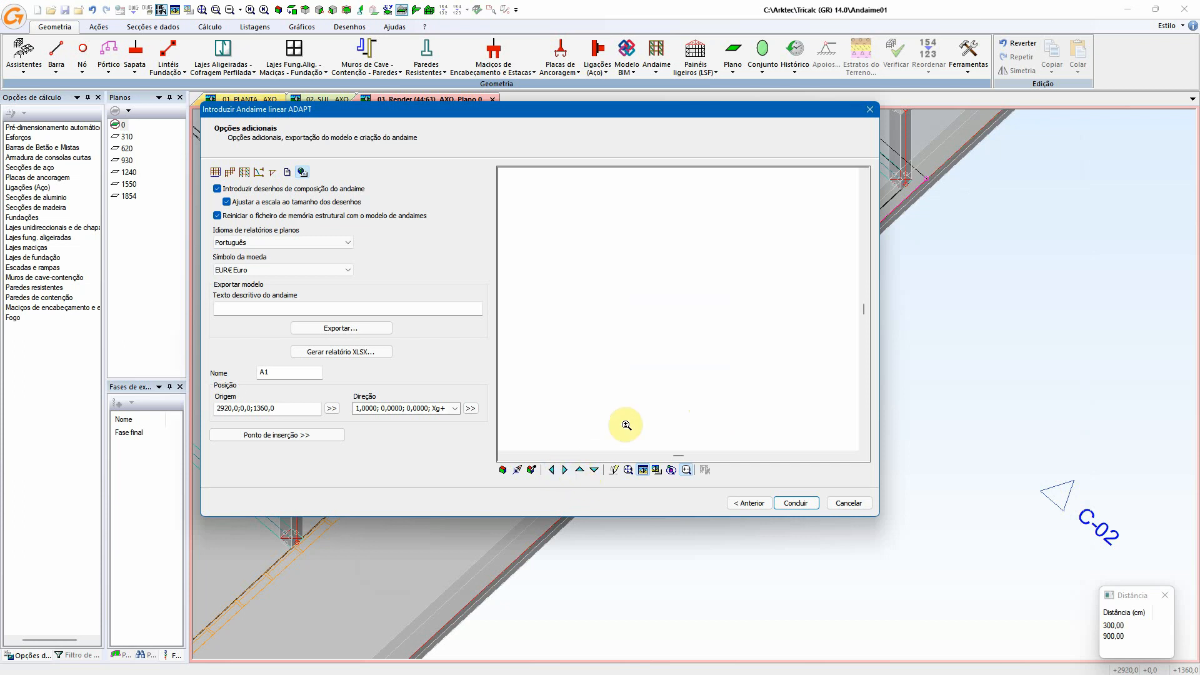
left_click(628, 470)
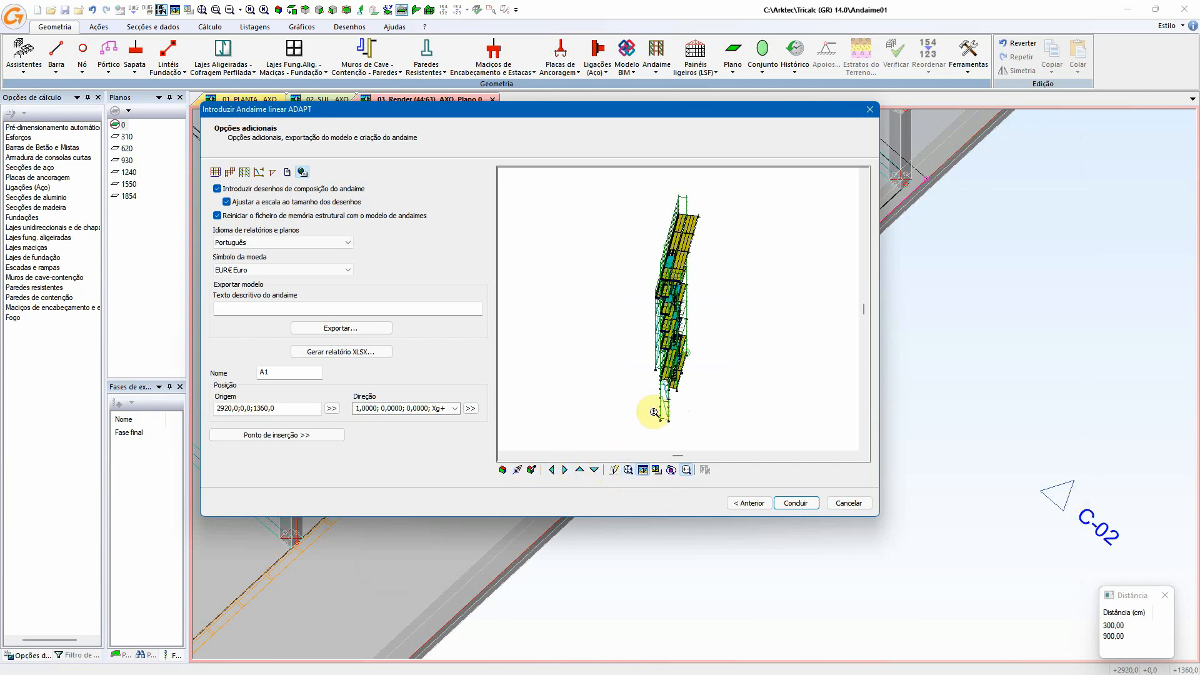
left_click(551, 470)
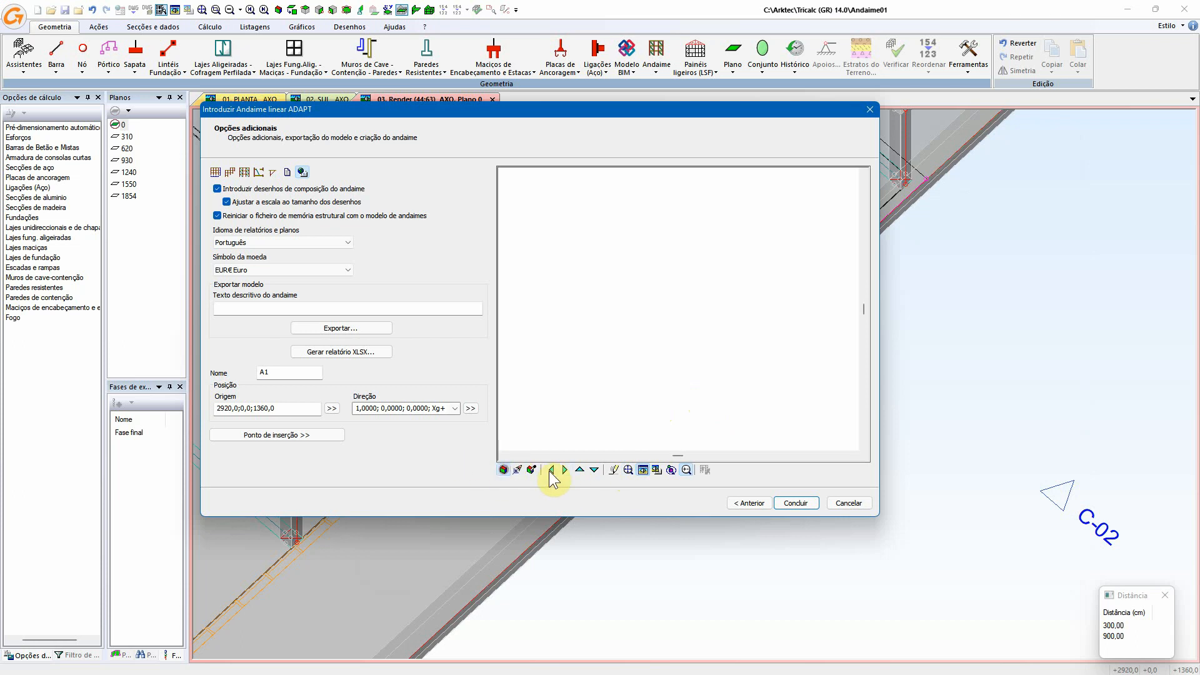
left_click(563, 469)
left_click(566, 472)
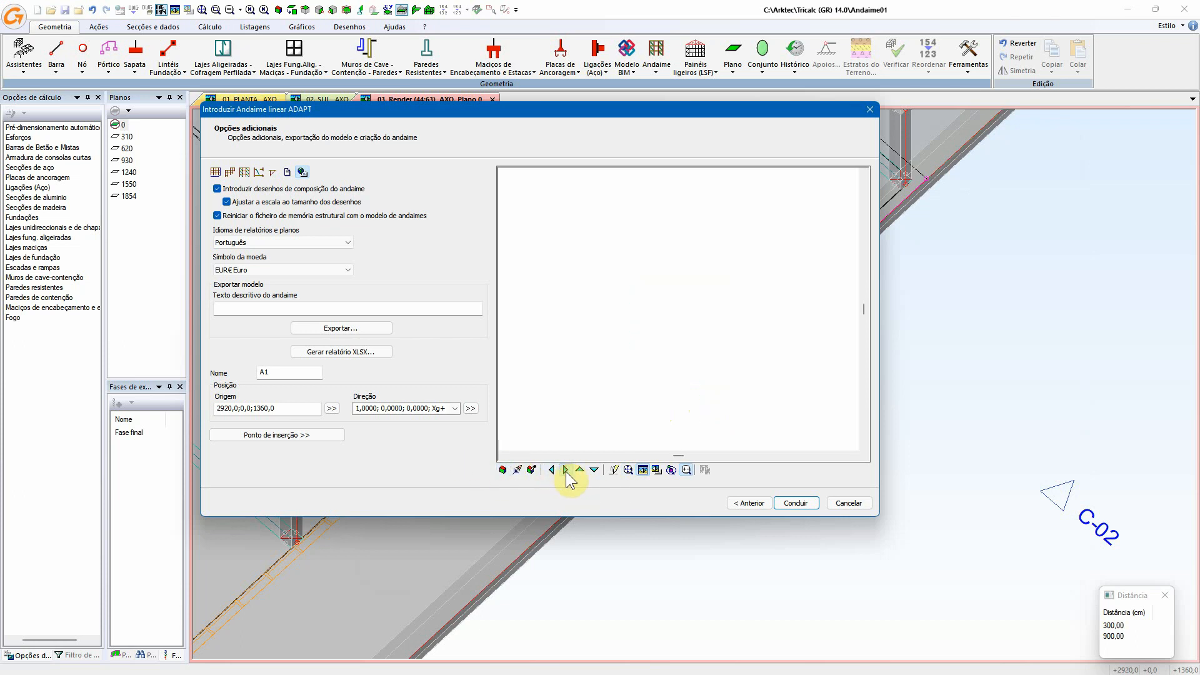
left_click(628, 470)
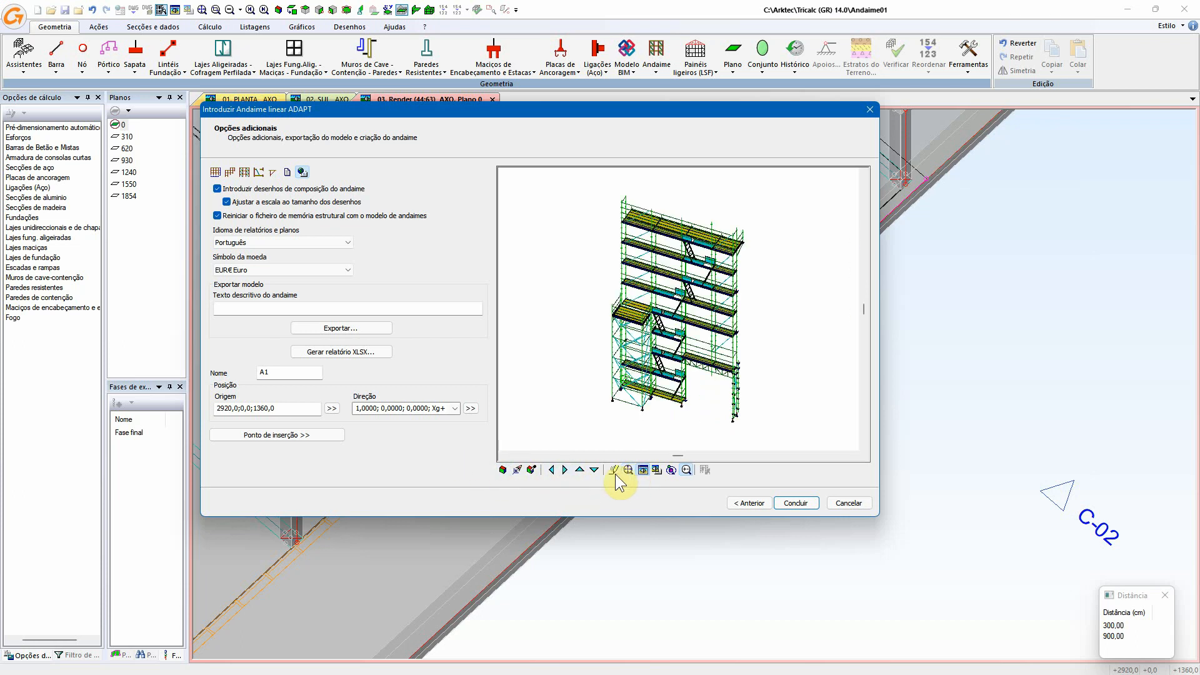
left_click(557, 470)
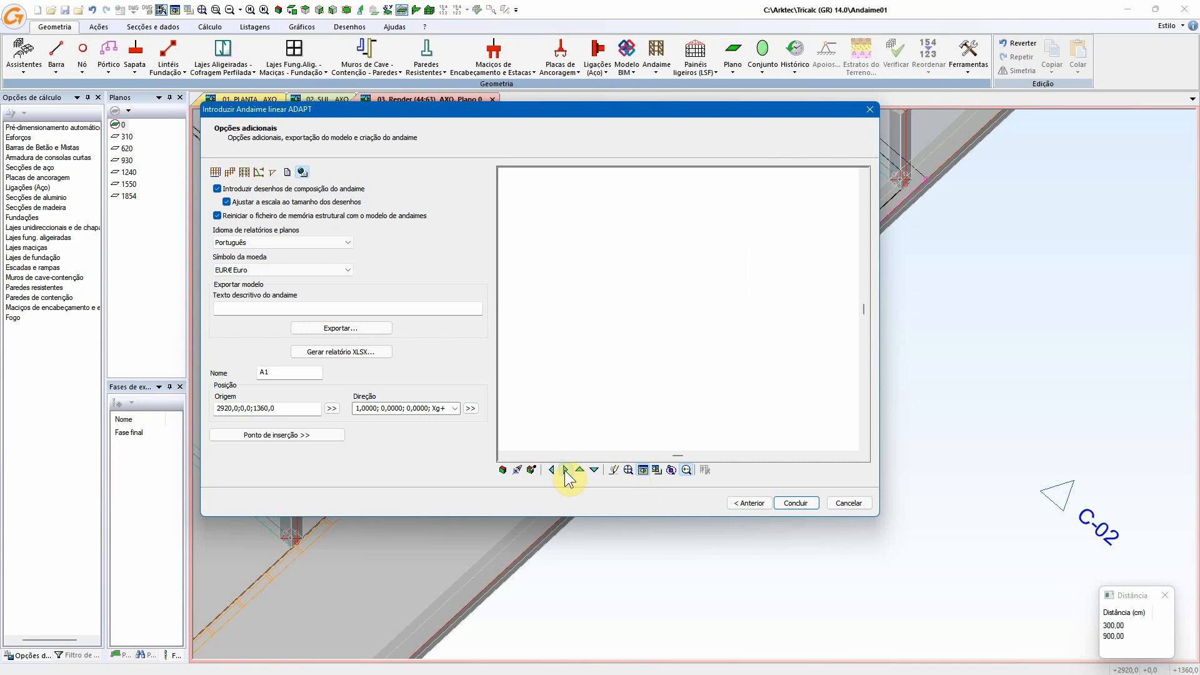
left_click(628, 470)
left_click(563, 469)
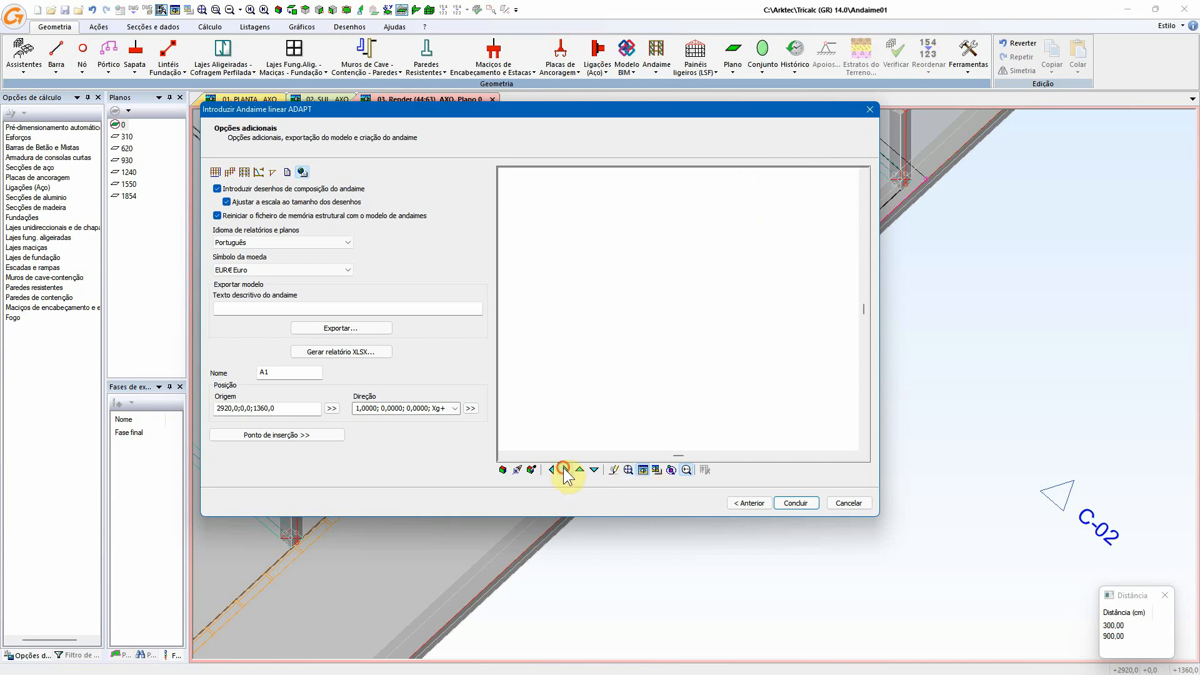
left_click(628, 469)
left_click(620, 410)
left_click(629, 409)
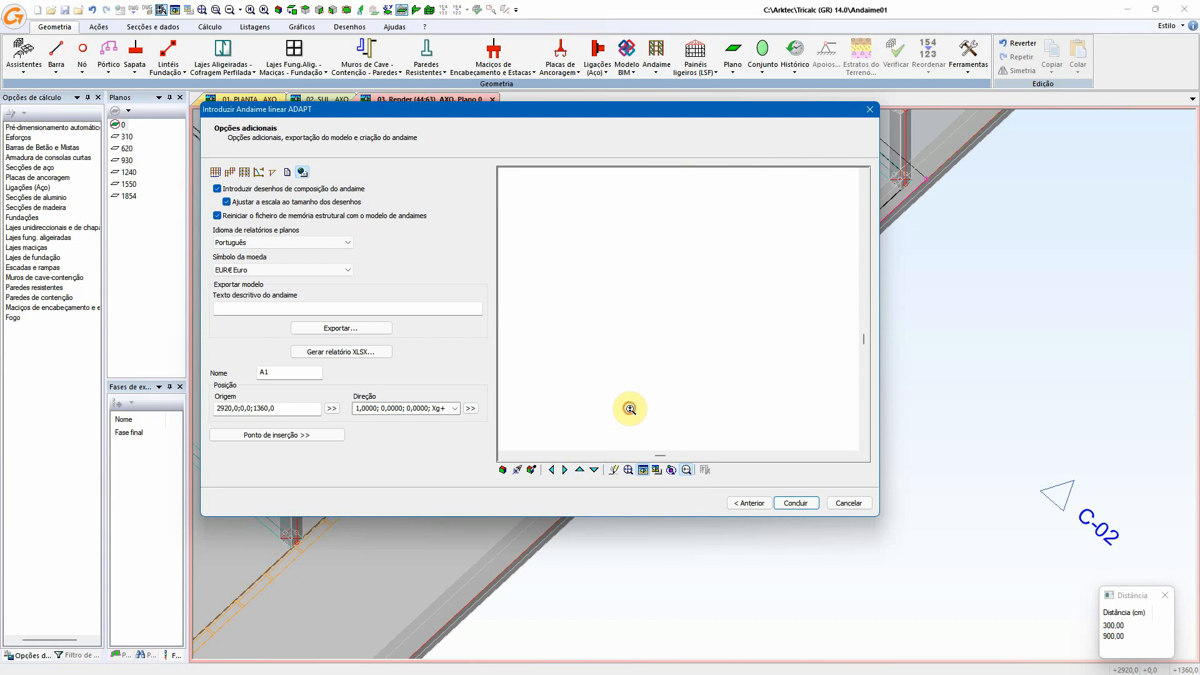
left_click(633, 400)
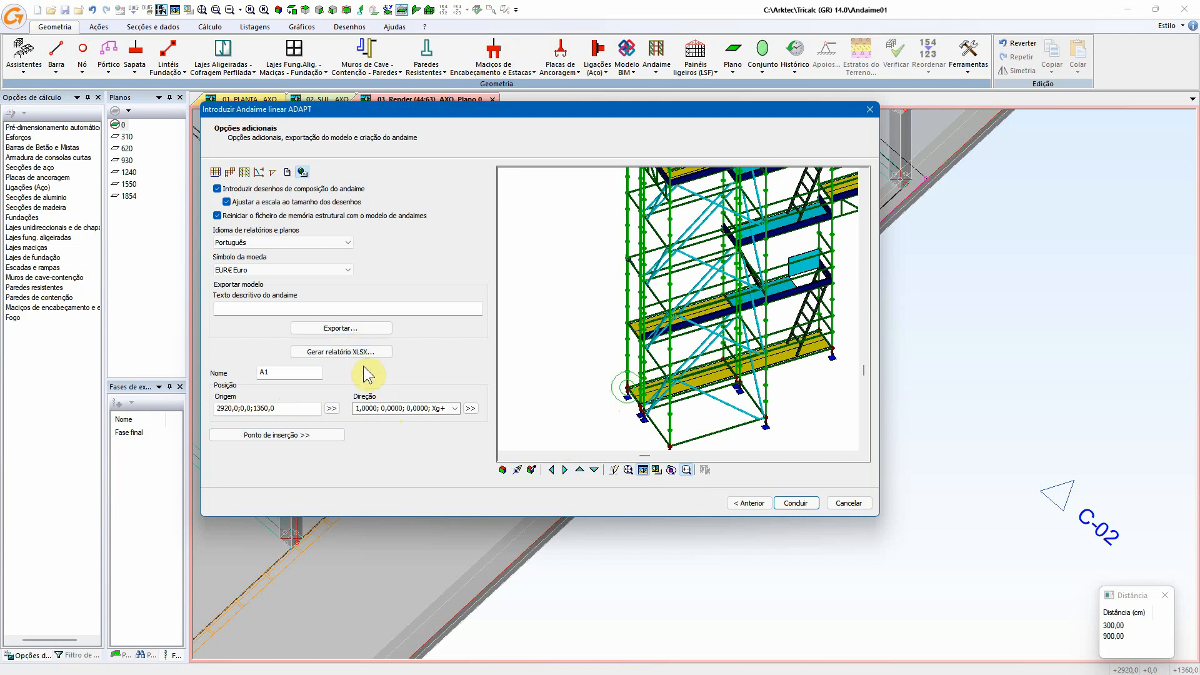
- Set the scaffold's direction to 0,0000; 0,0000; -1,0000; Zg- and create it in the model
left_click(456, 408)
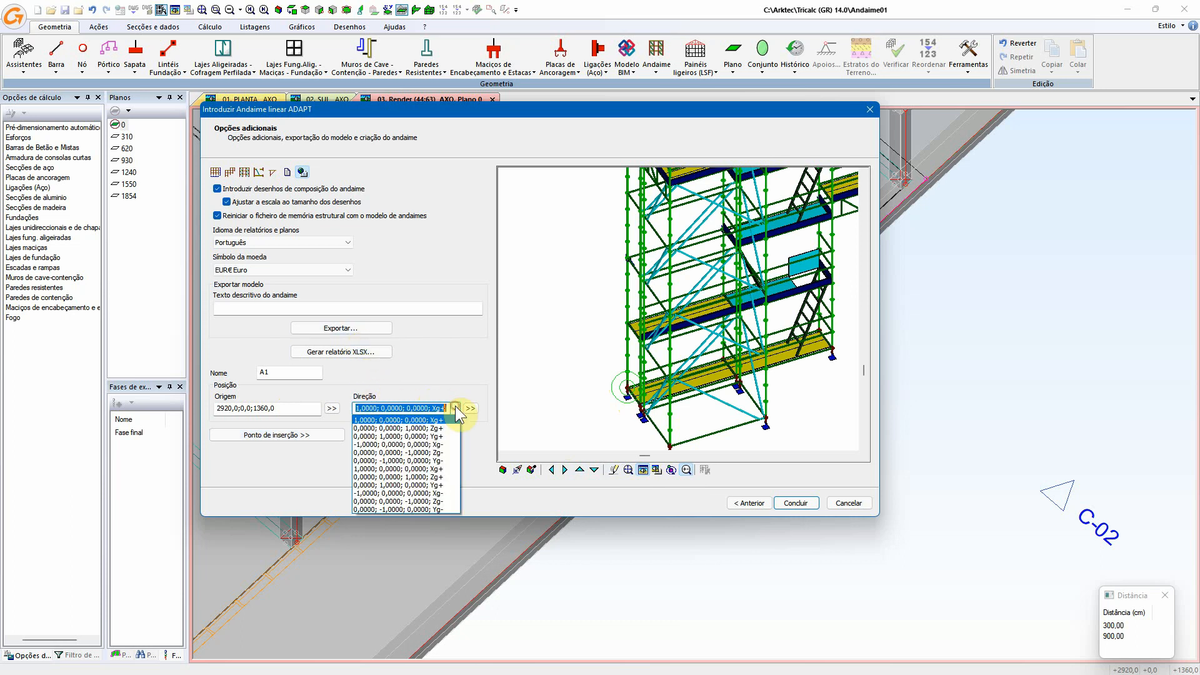
left_click(447, 453)
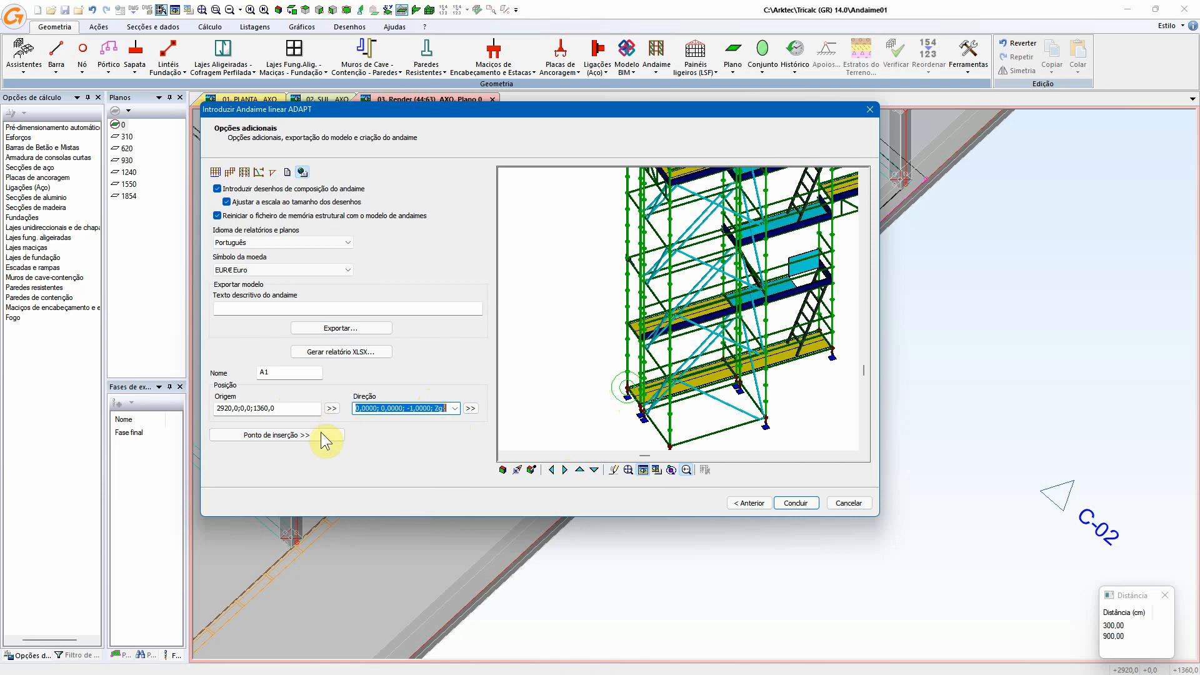
left_click(790, 503)
left_click(583, 373)
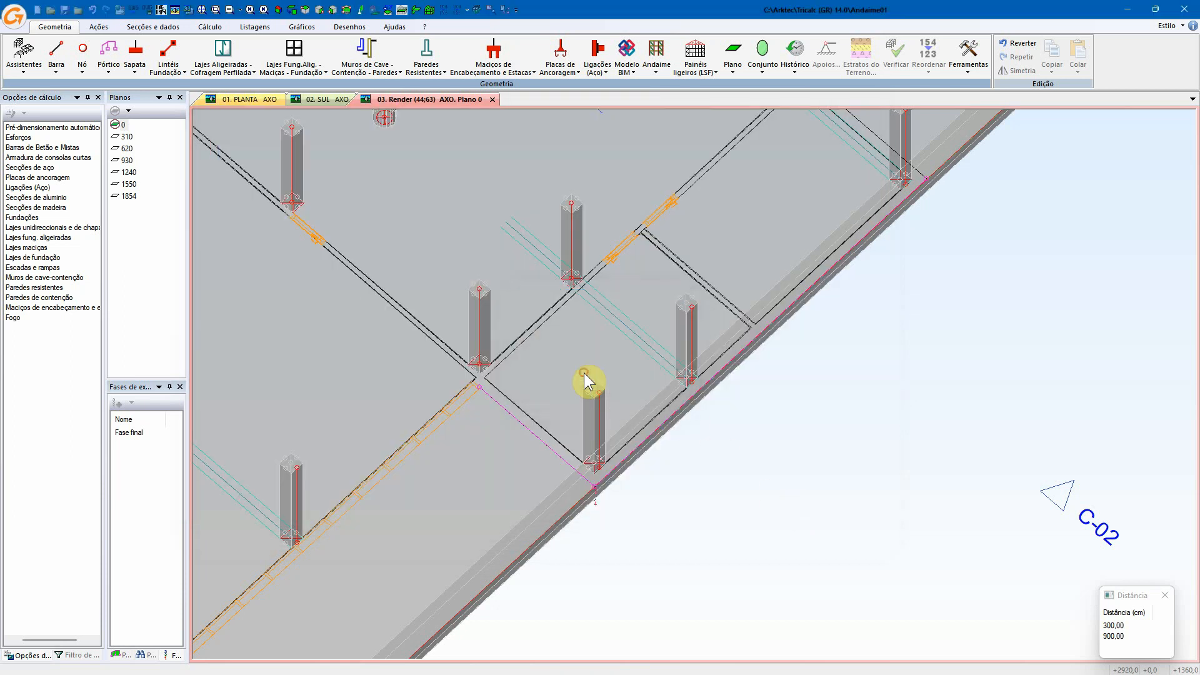
- Show the building with the placed scaffold and turn off the wireframe model in the render options
scroll(625, 445, "down", 5)
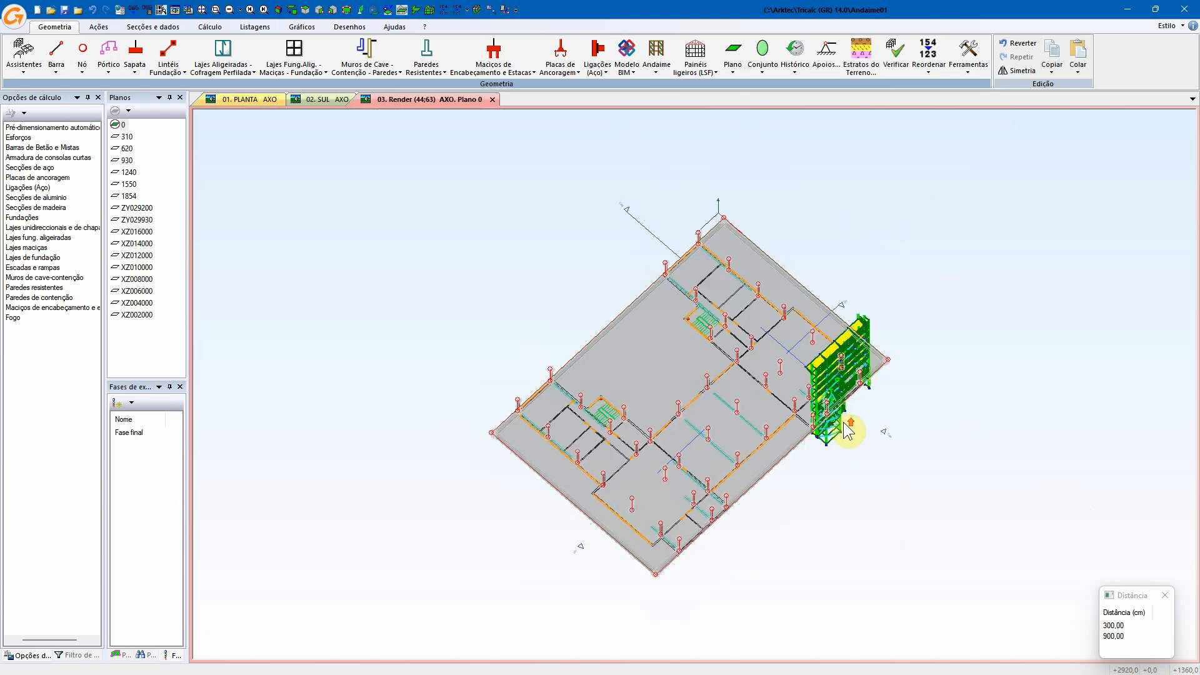
scroll(848, 431, "up", 5)
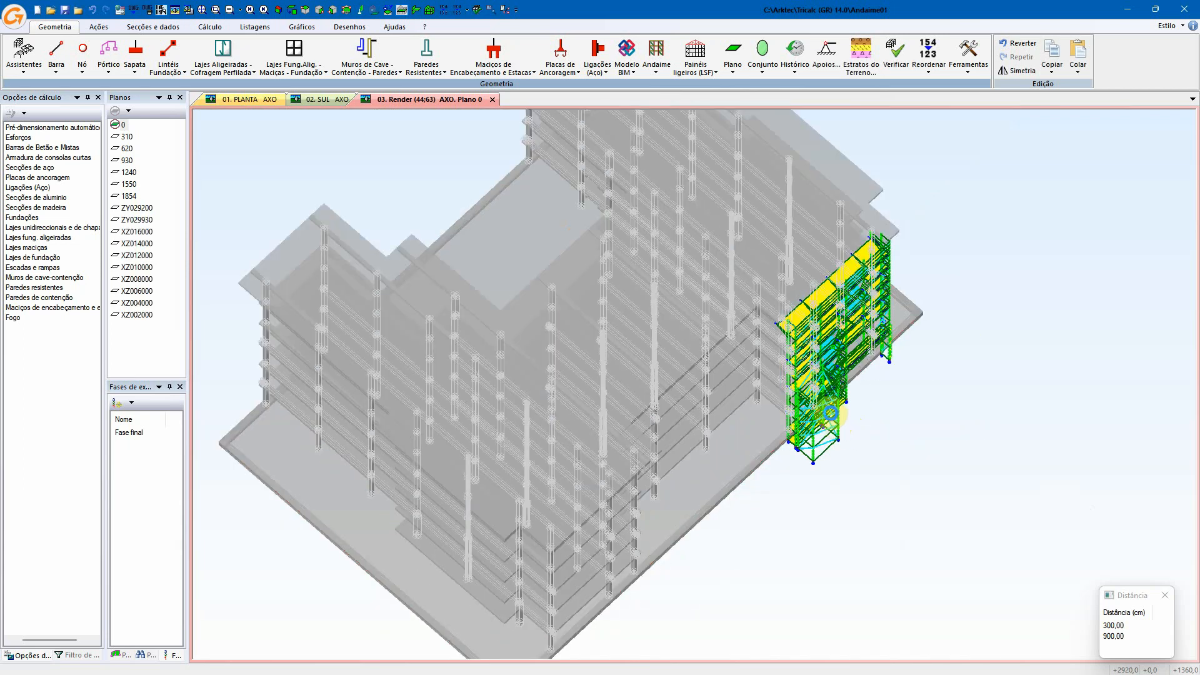
middle_click_drag(828, 409, 829, 397, "shift")
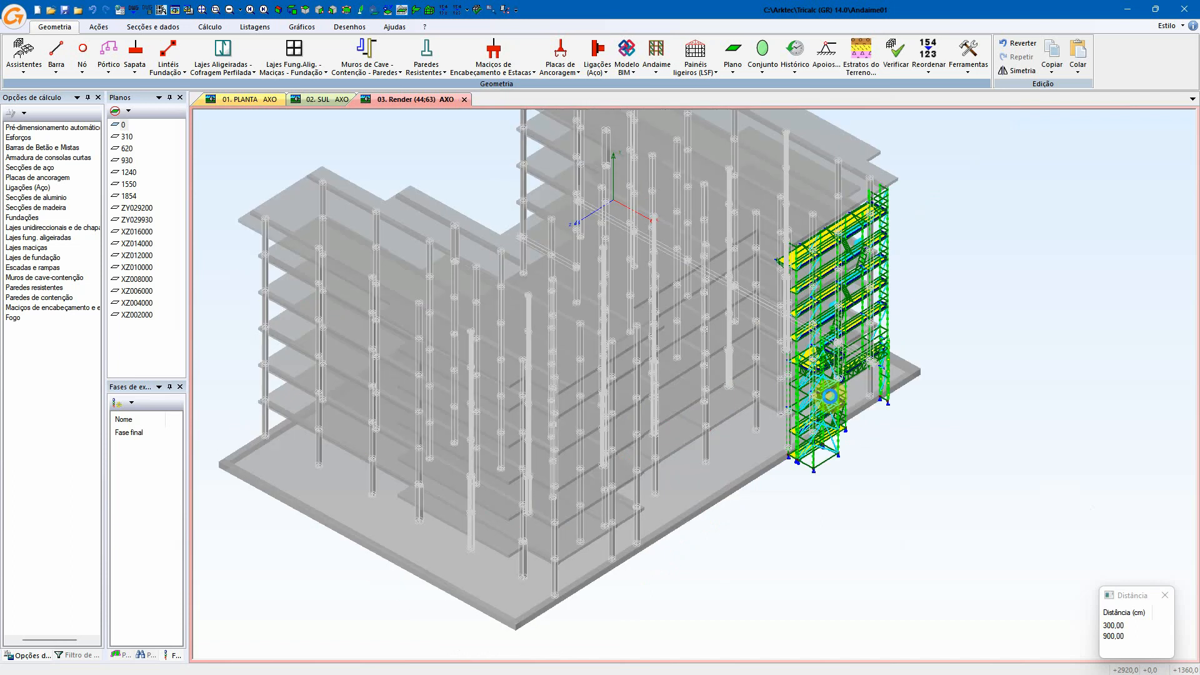
key("ctrl+r")
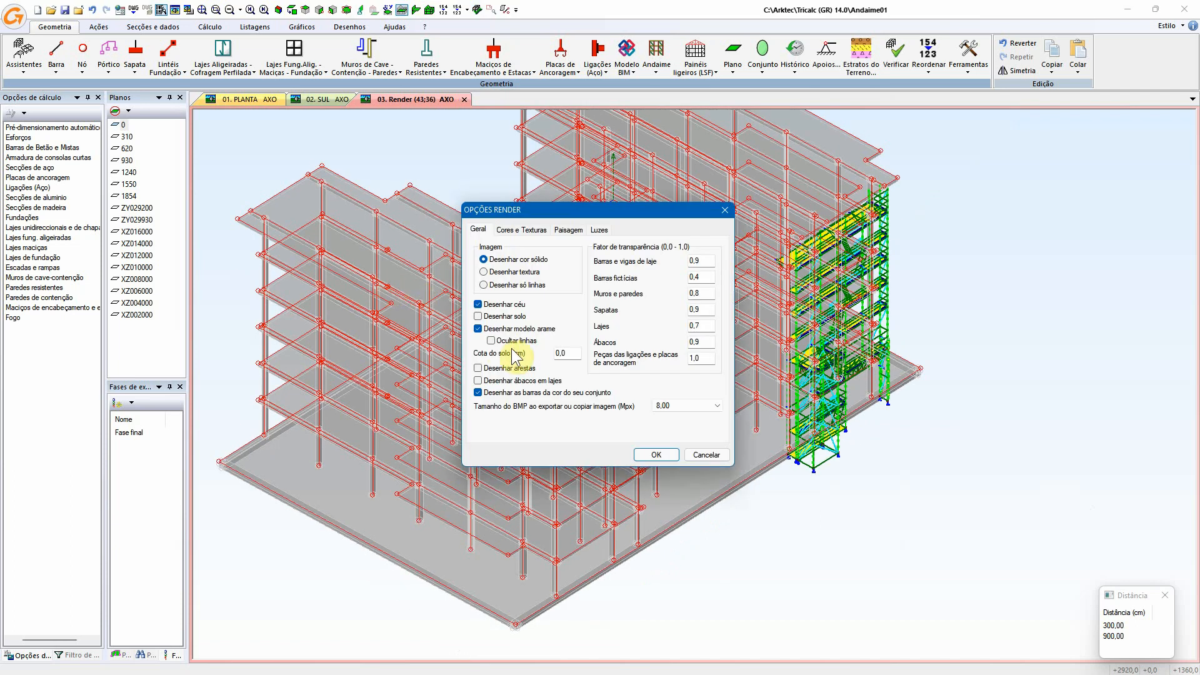
left_click(656, 454)
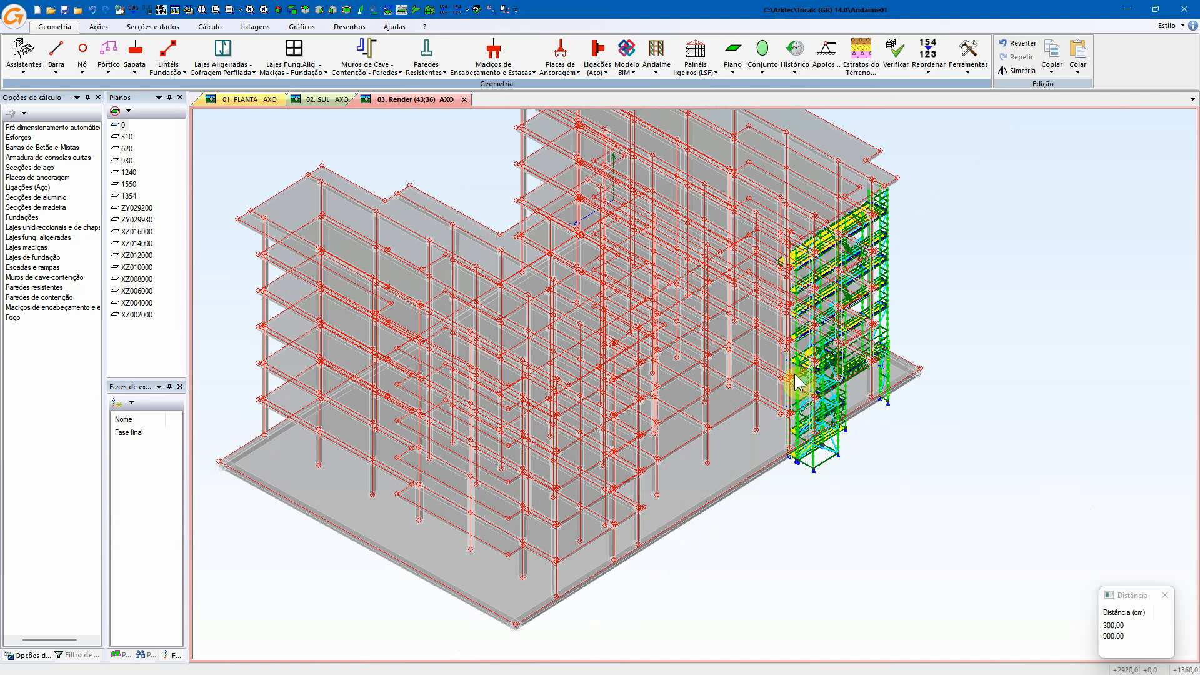
- Examine the rendered scaffold against the façade, especially where the top platform and its brackets meet the columns and roof slab
scroll(826, 347, "up", 8)
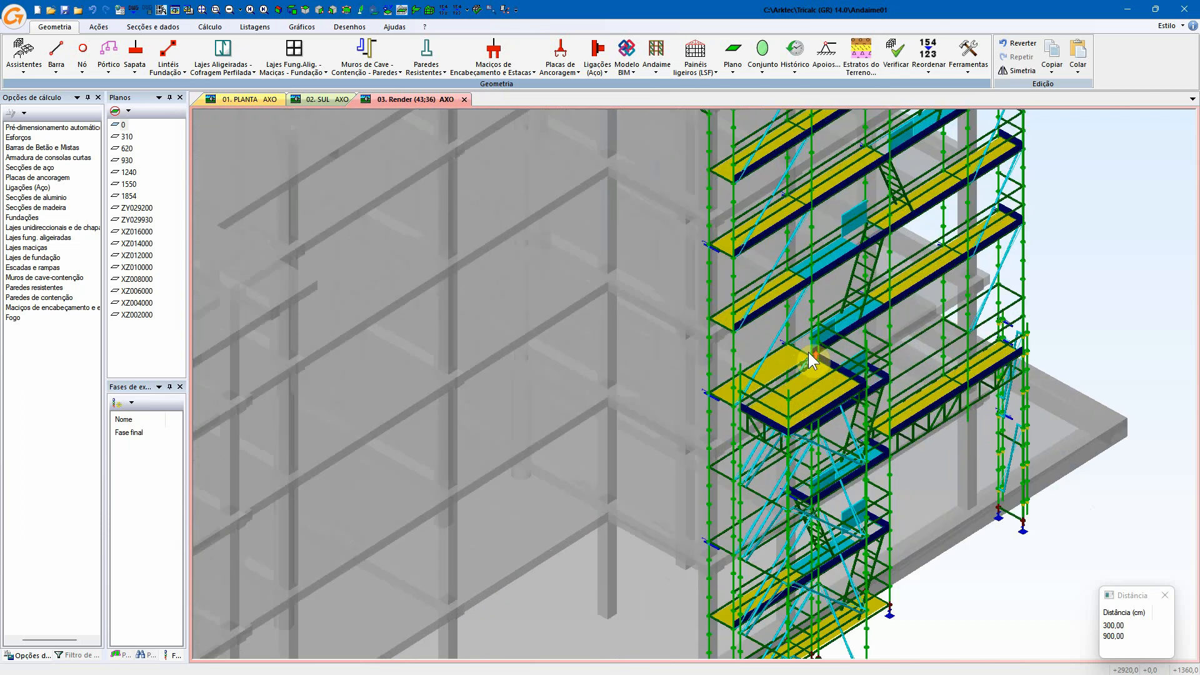
scroll(824, 345, "down", 6)
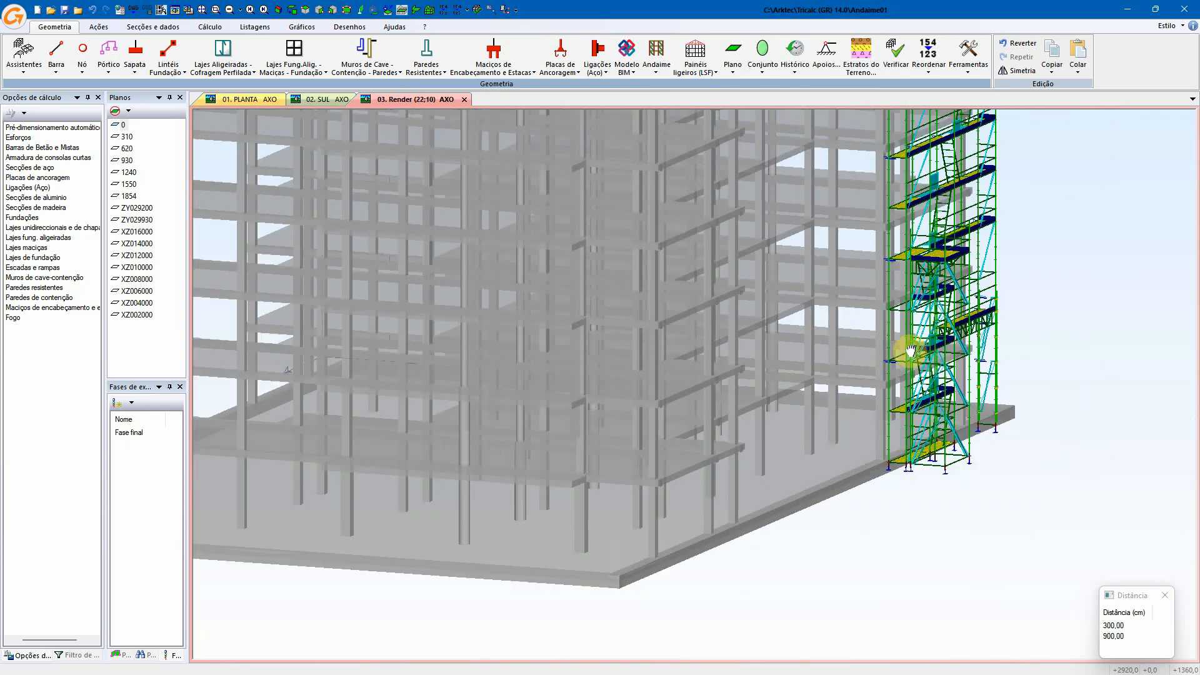
middle_click_drag(910, 351, 821, 512)
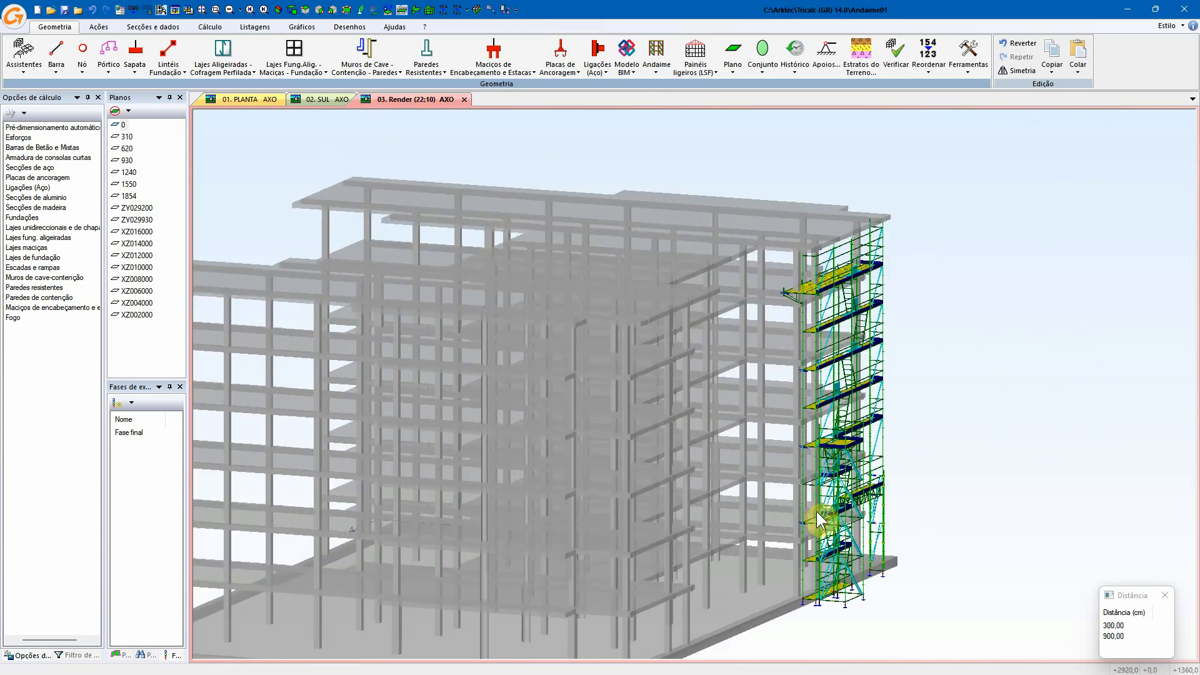
scroll(862, 328, "up", 6)
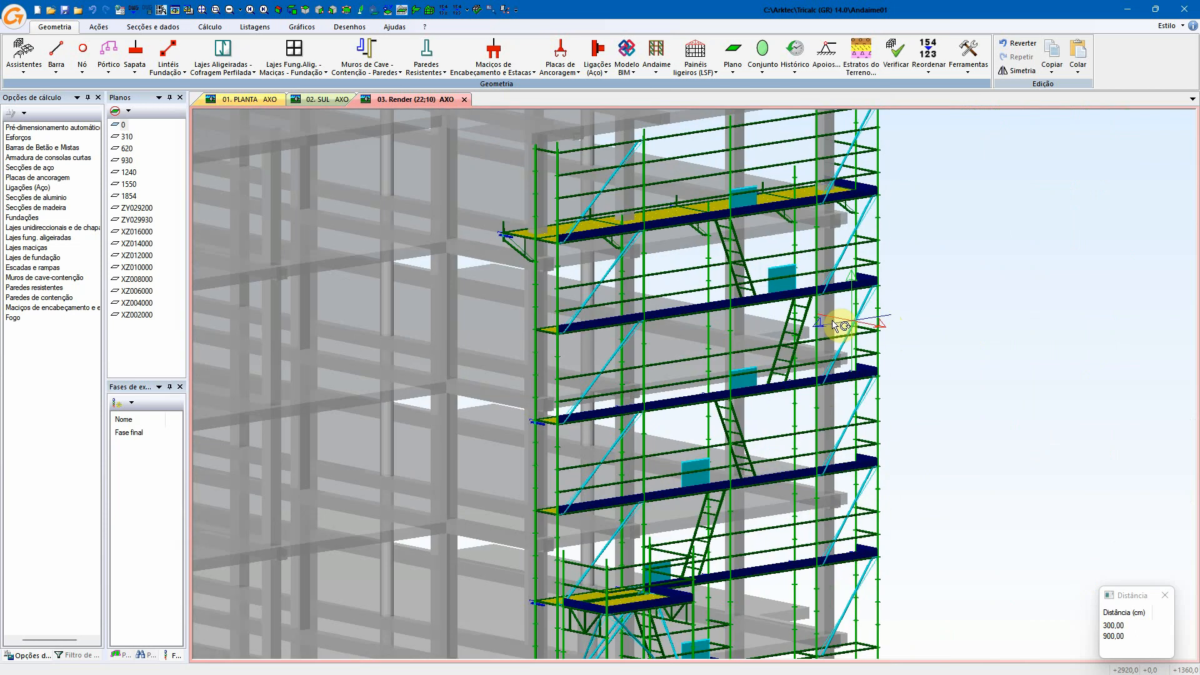
middle_click_drag(833, 325, 820, 358)
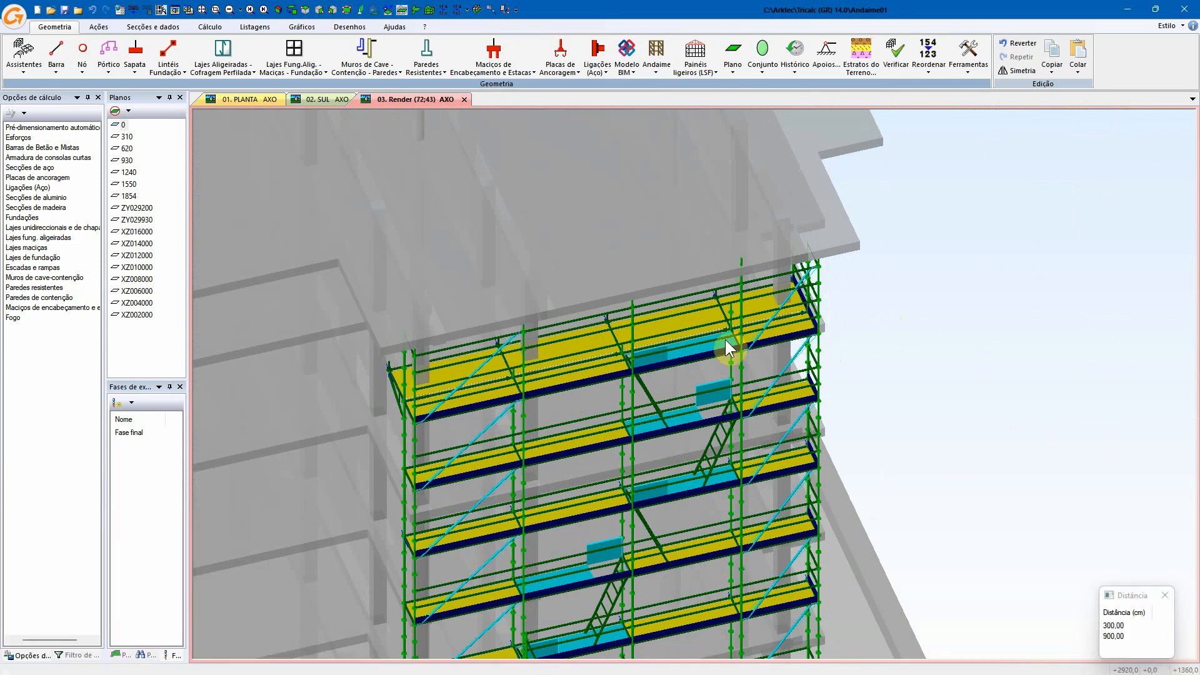
middle_click_drag(725, 340, 851, 255)
scroll(854, 178, "up", 3)
scroll(840, 136, "up", 1)
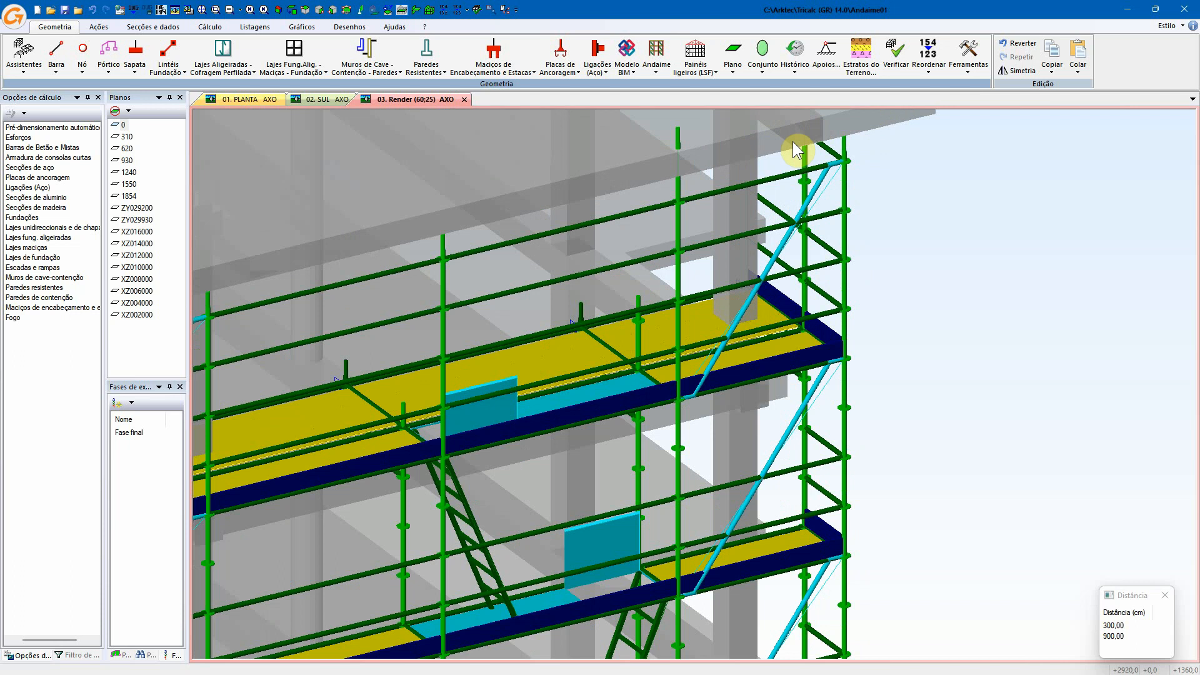
middle_click_drag(829, 173, 853, 244)
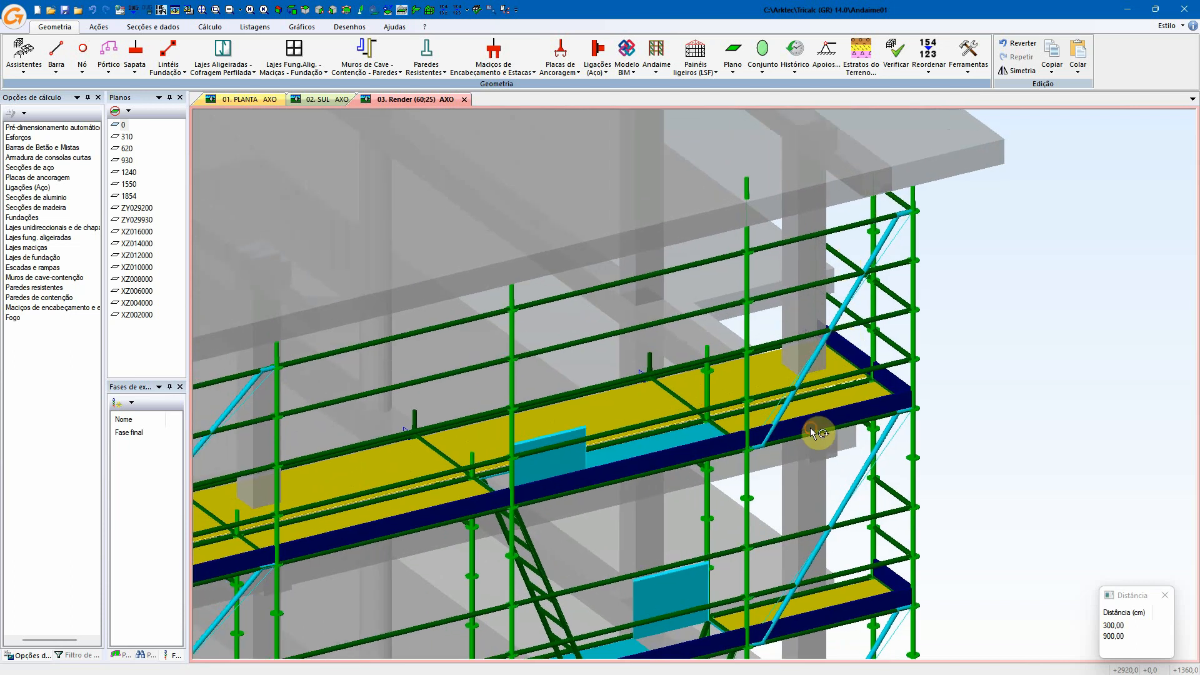
middle_click_drag(810, 428, 809, 372)
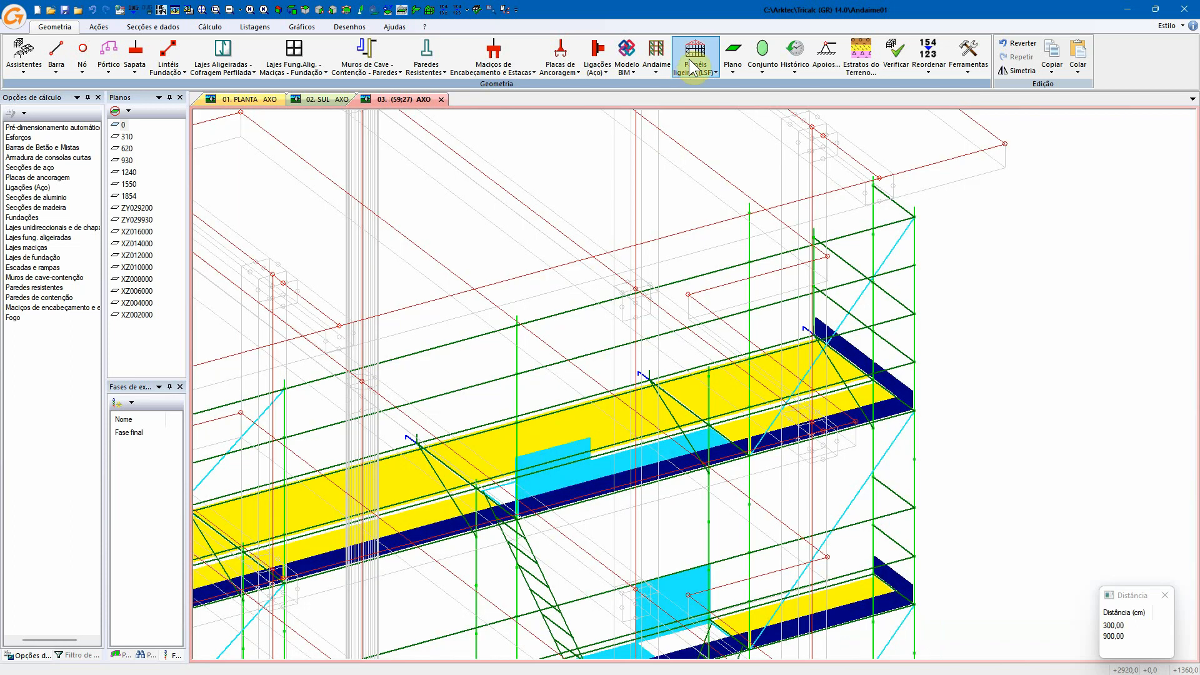
- Modify the placed scaffold so its 1600 cm level has mounting brackets only in Vão 1, 2 and 3, and regenerate it
left_click(656, 60)
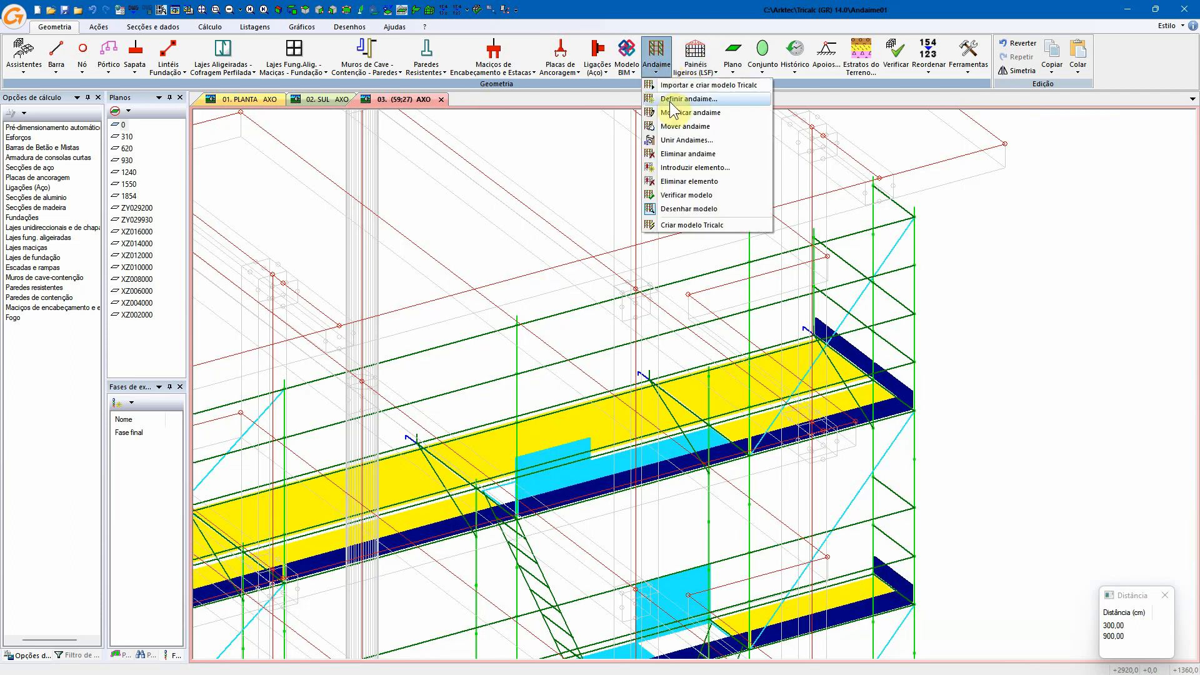
left_click(681, 112)
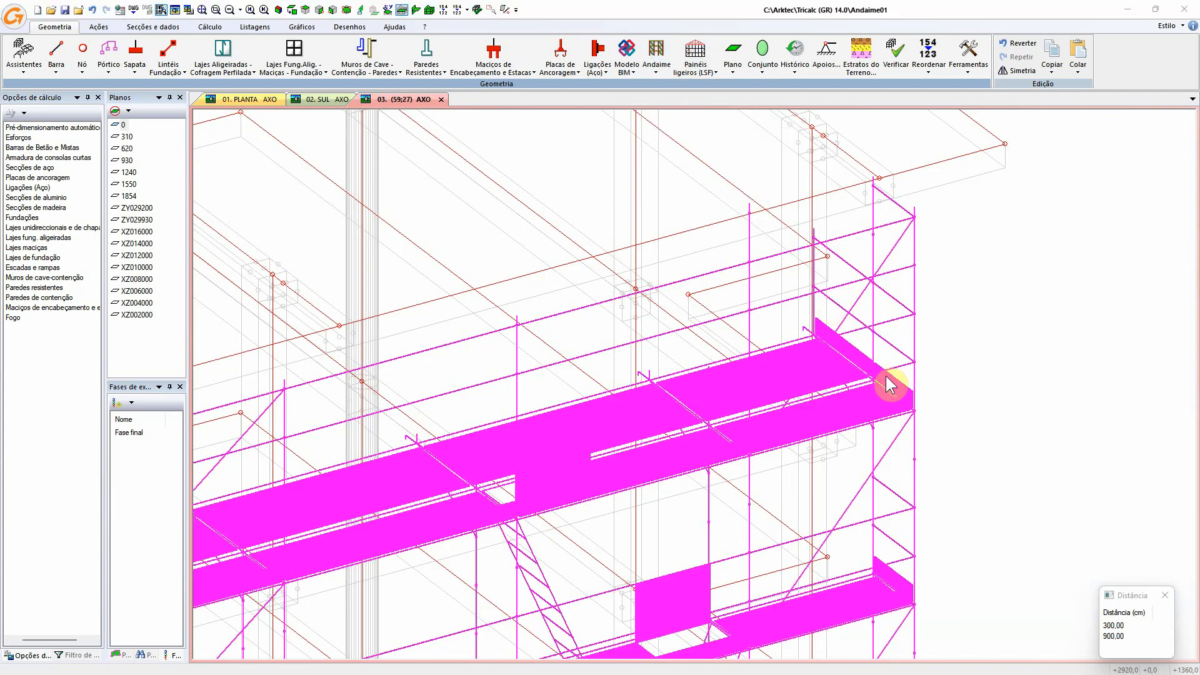
left_click(886, 381)
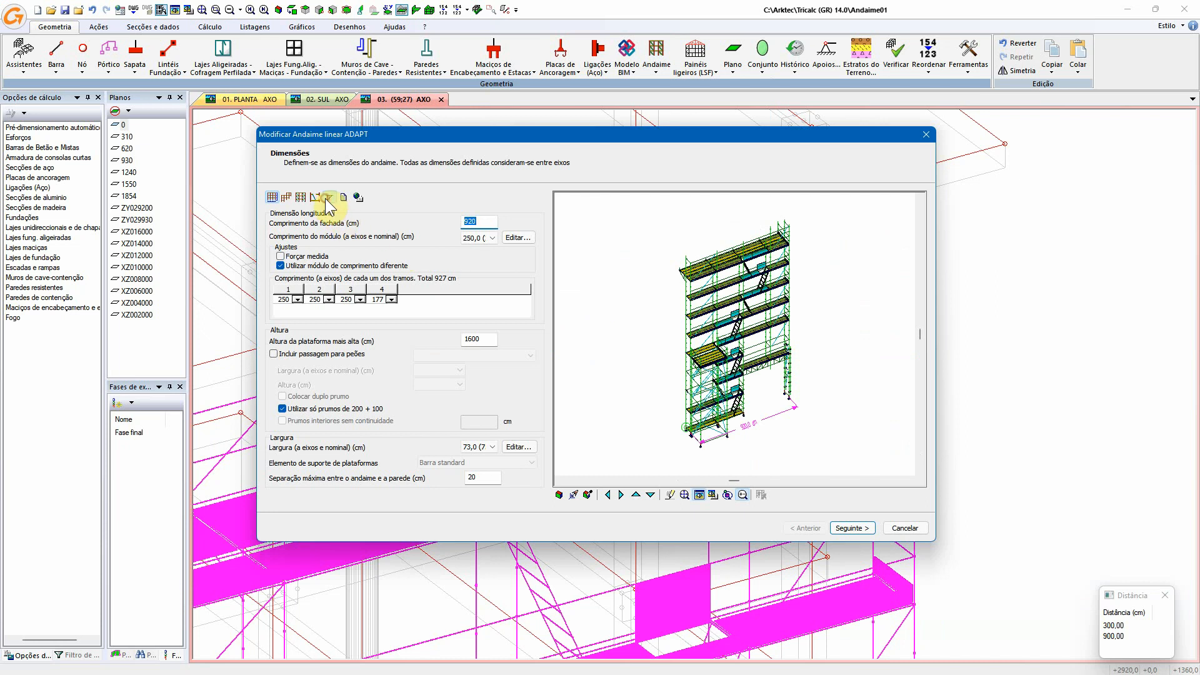
left_click(328, 198)
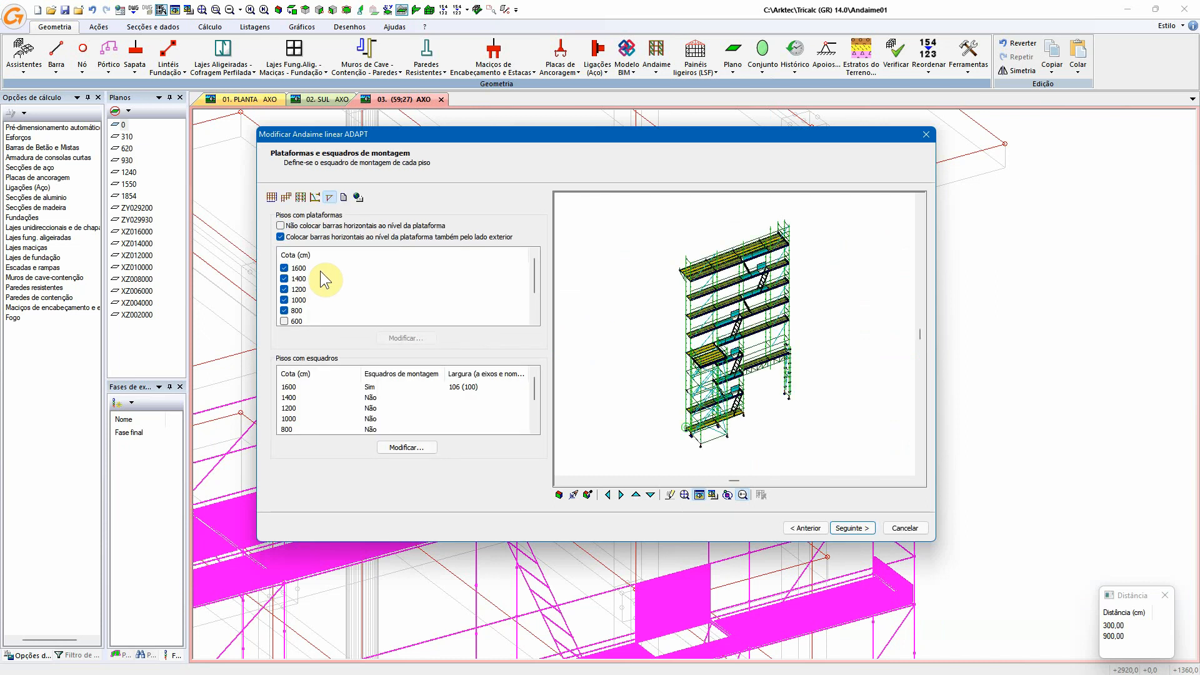
left_click(306, 389)
left_click(403, 446)
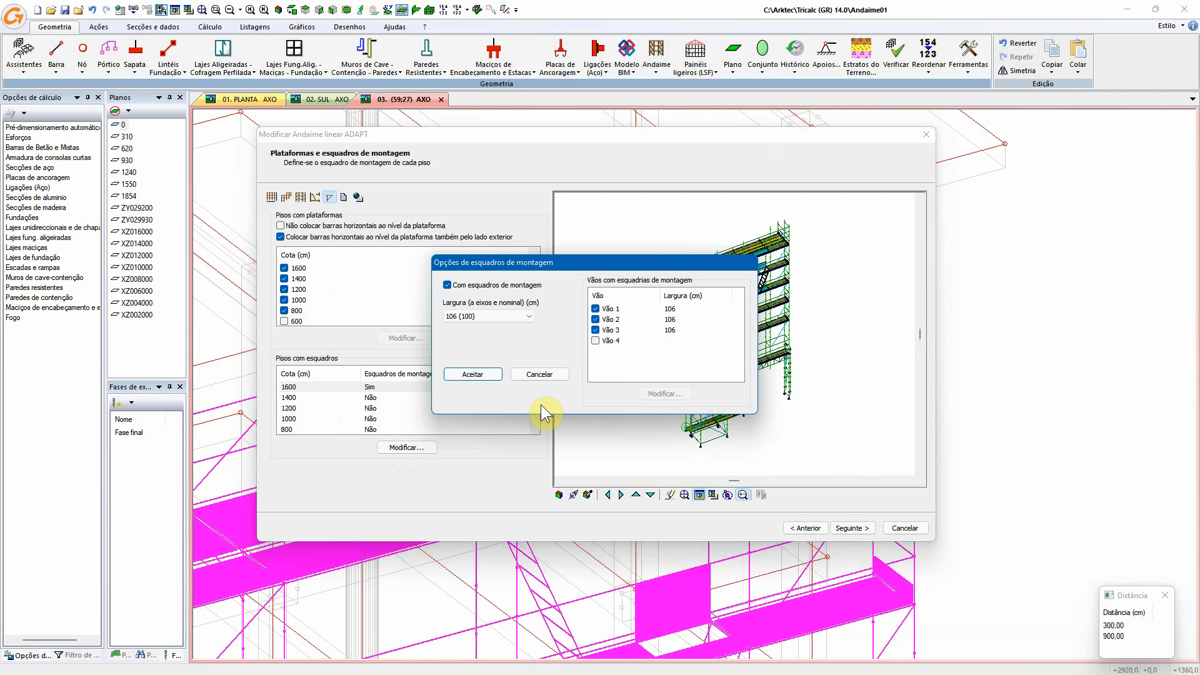
left_click(486, 374)
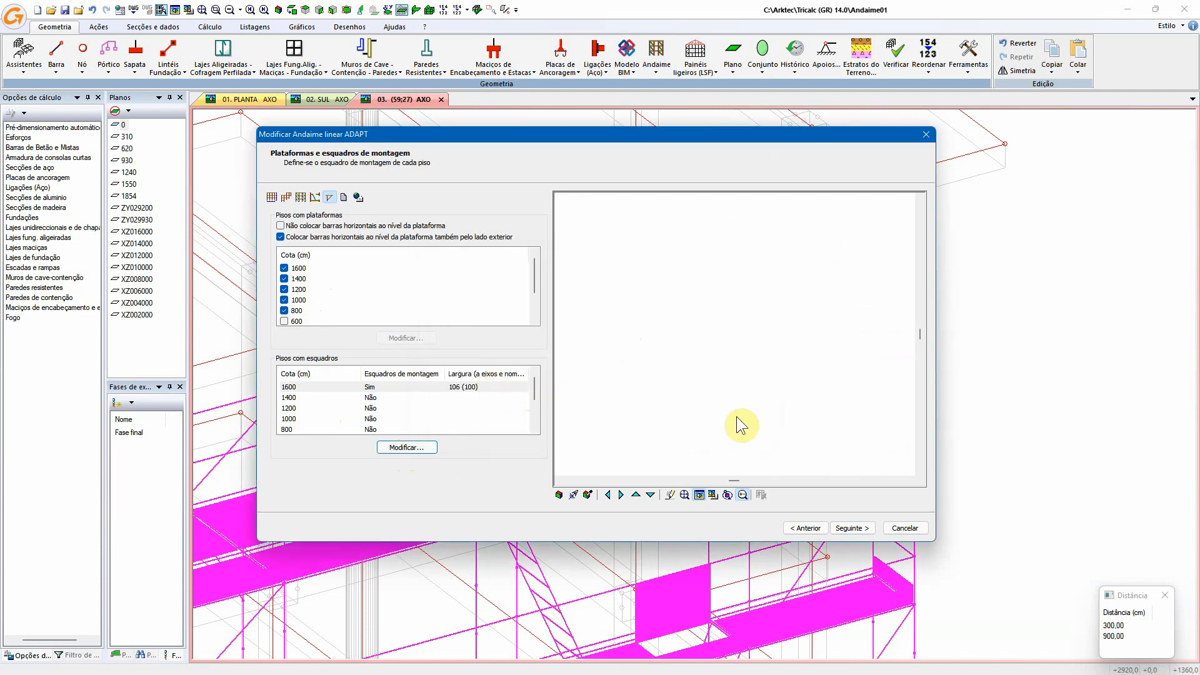
left_click(851, 529)
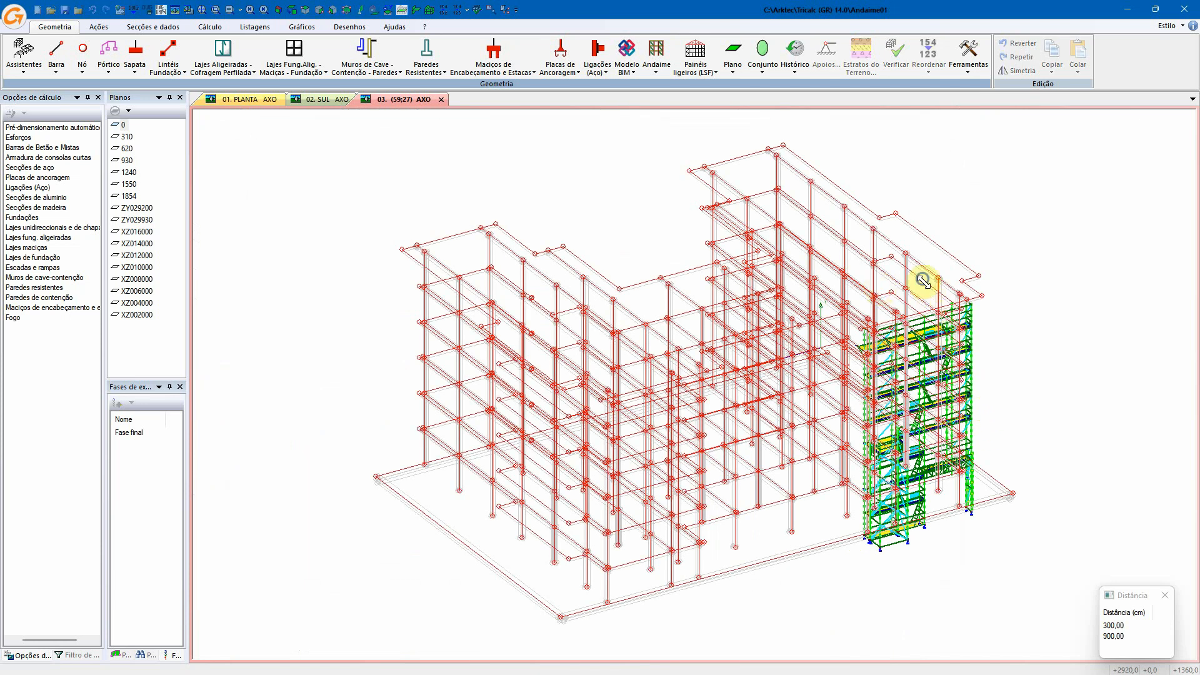
- Hide the BIM model of the building in the display filter to isolate the scaffold's uppermost platform level
left_click_drag(922, 279, 986, 355)
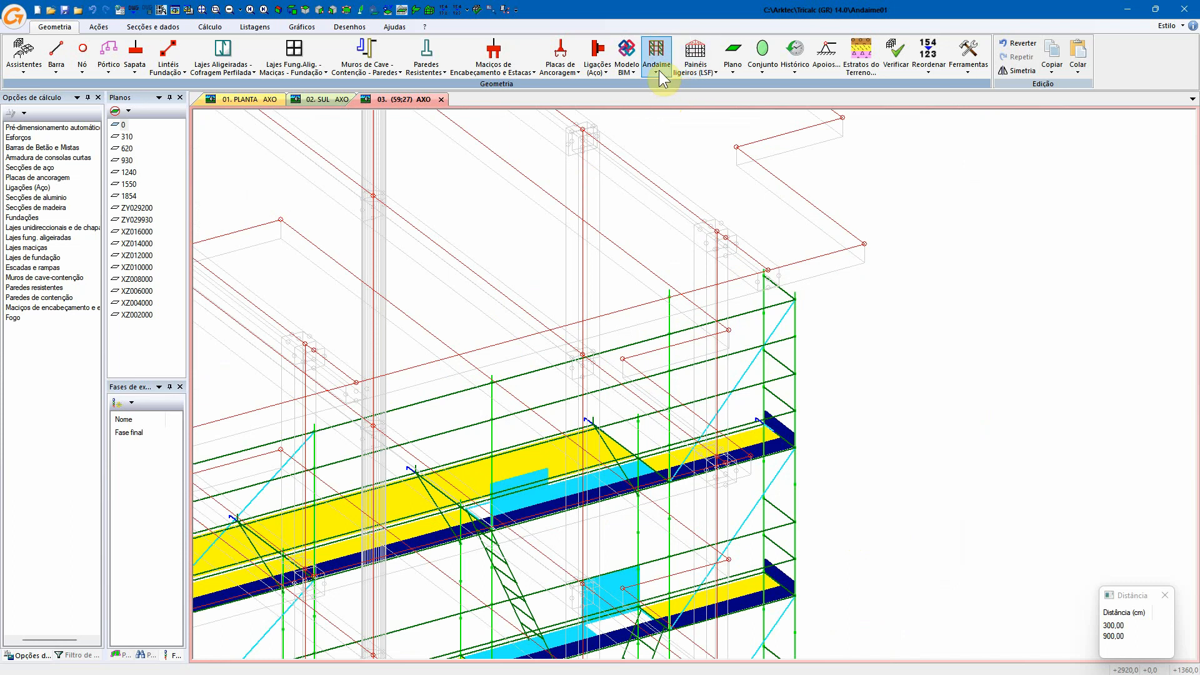
left_click(626, 68)
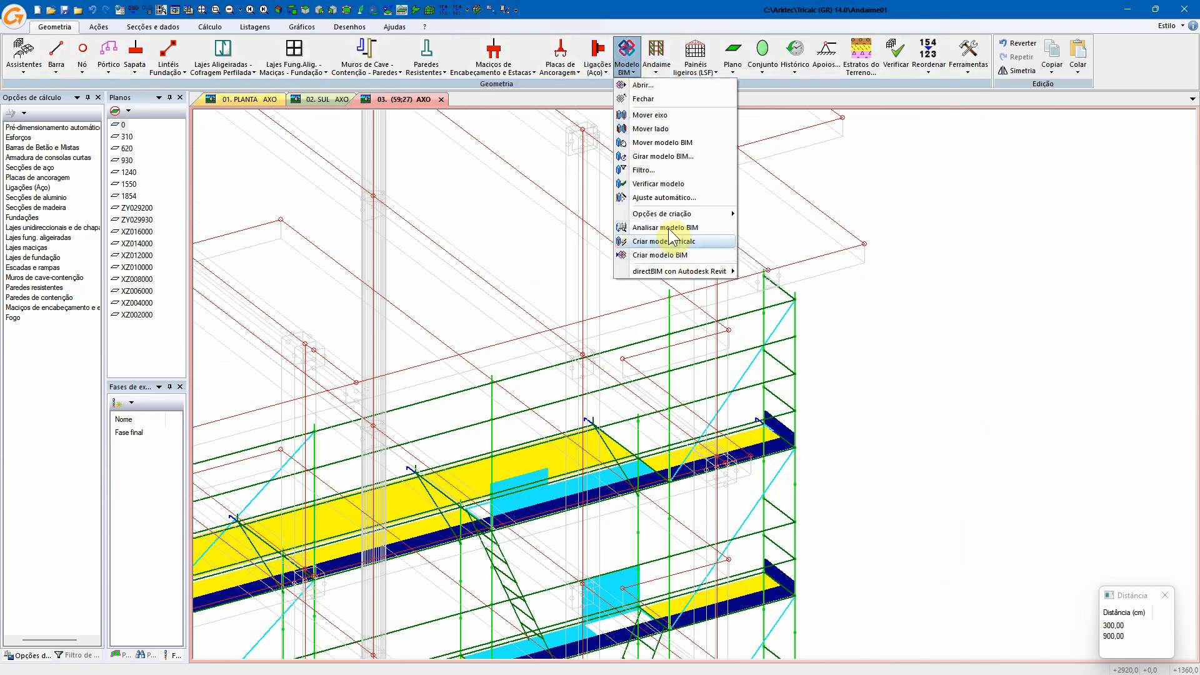
left_click(73, 658)
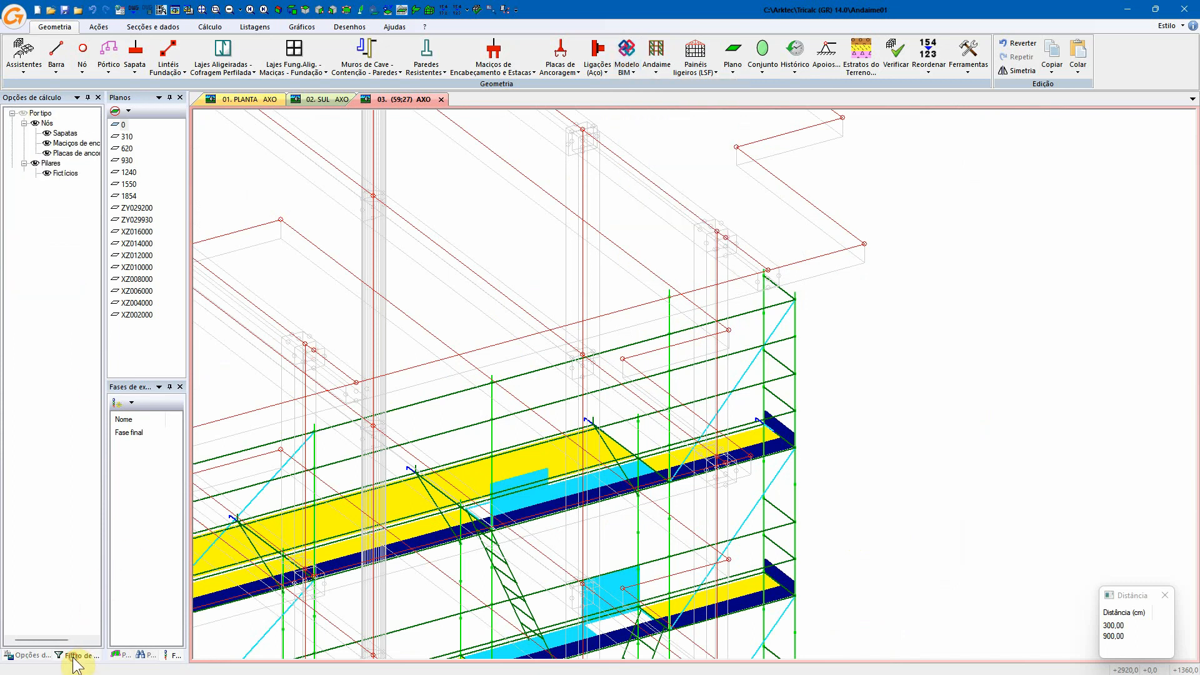
left_click(26, 435)
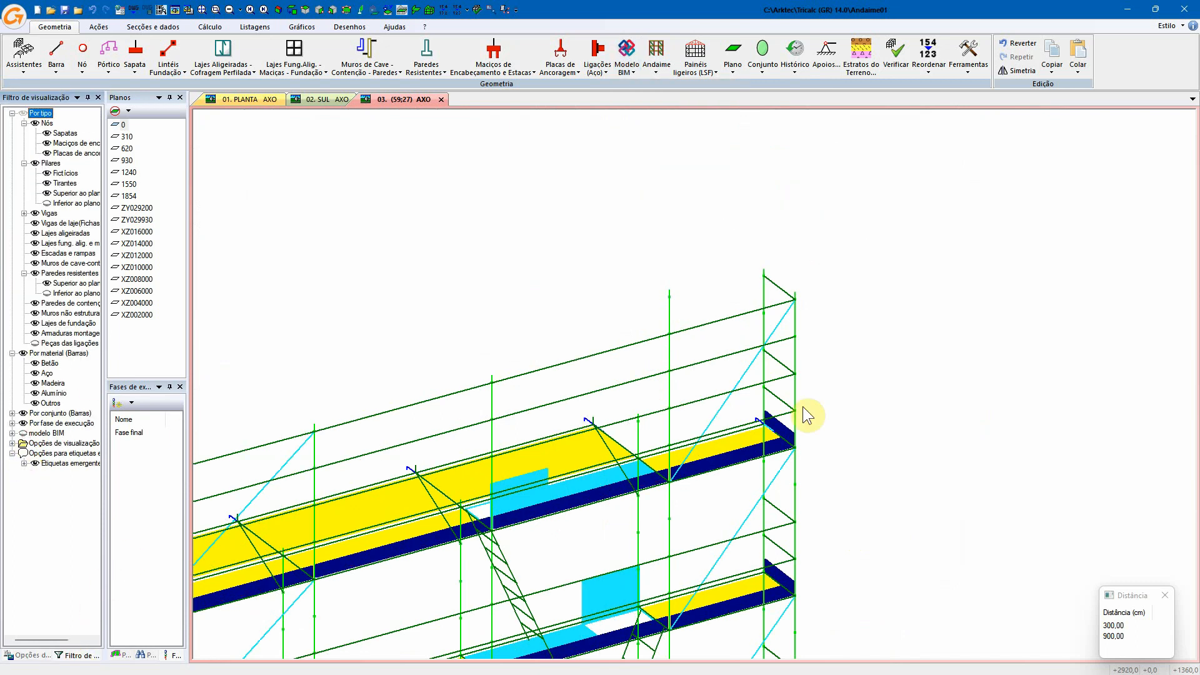
middle_click_drag(764, 430, 760, 437)
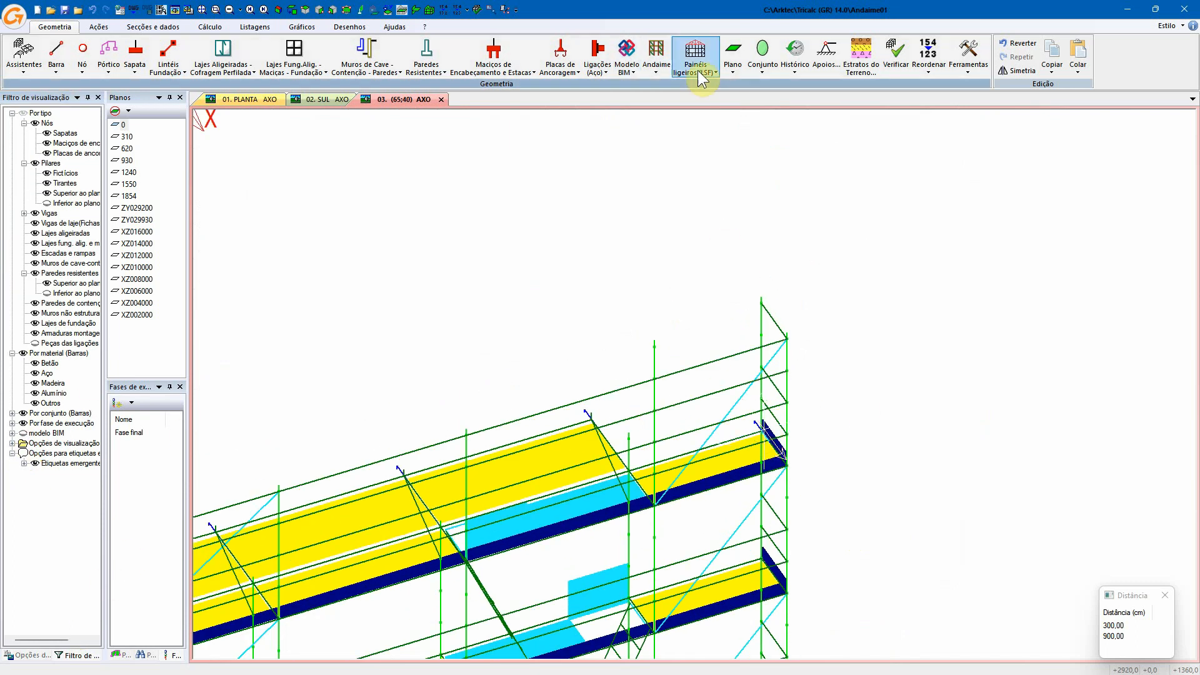
- Delete the platforms, the mounting bracket and the service platform from the service-ladder bay of the scaffold's highest working level
left_click(663, 71)
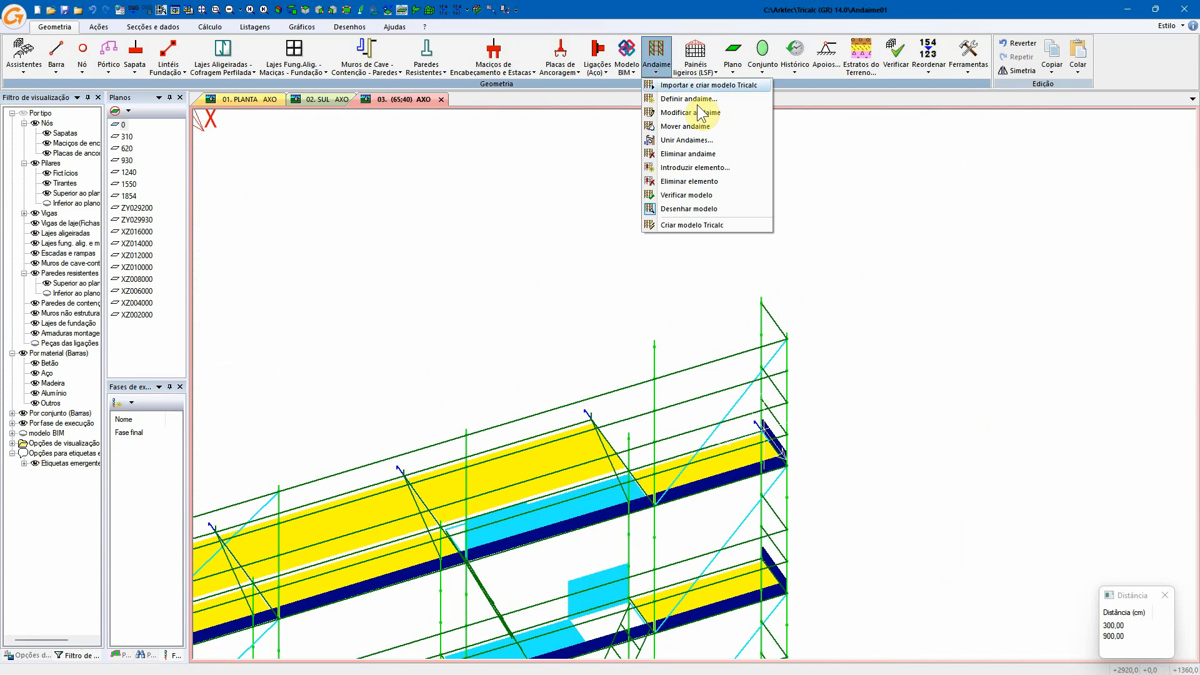
left_click(714, 178)
left_click(601, 440)
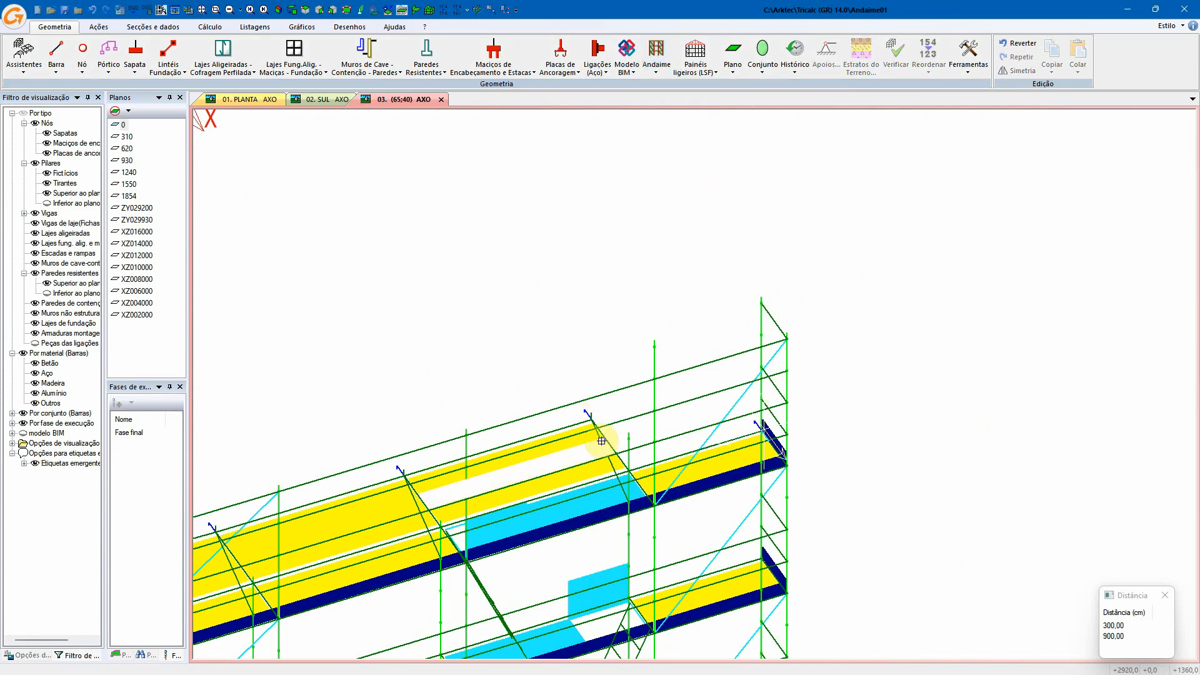
left_click(571, 438)
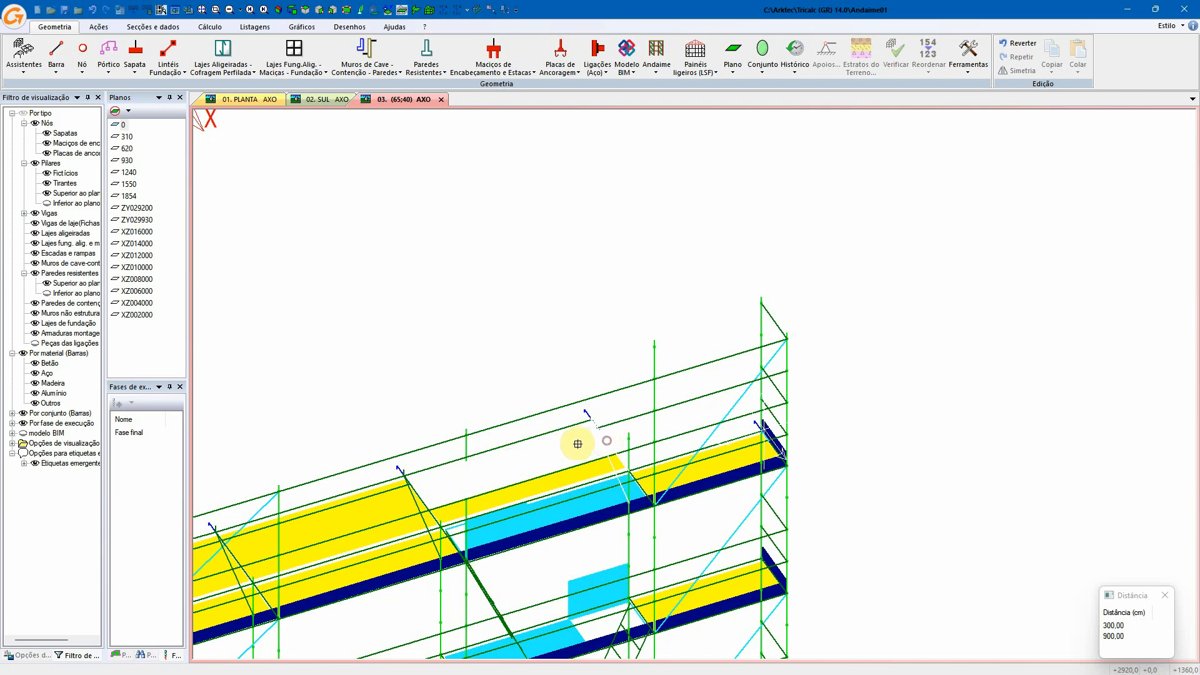
left_click(568, 424)
middle_click_drag(604, 424, 670, 423)
left_click(592, 406)
left_click(613, 450)
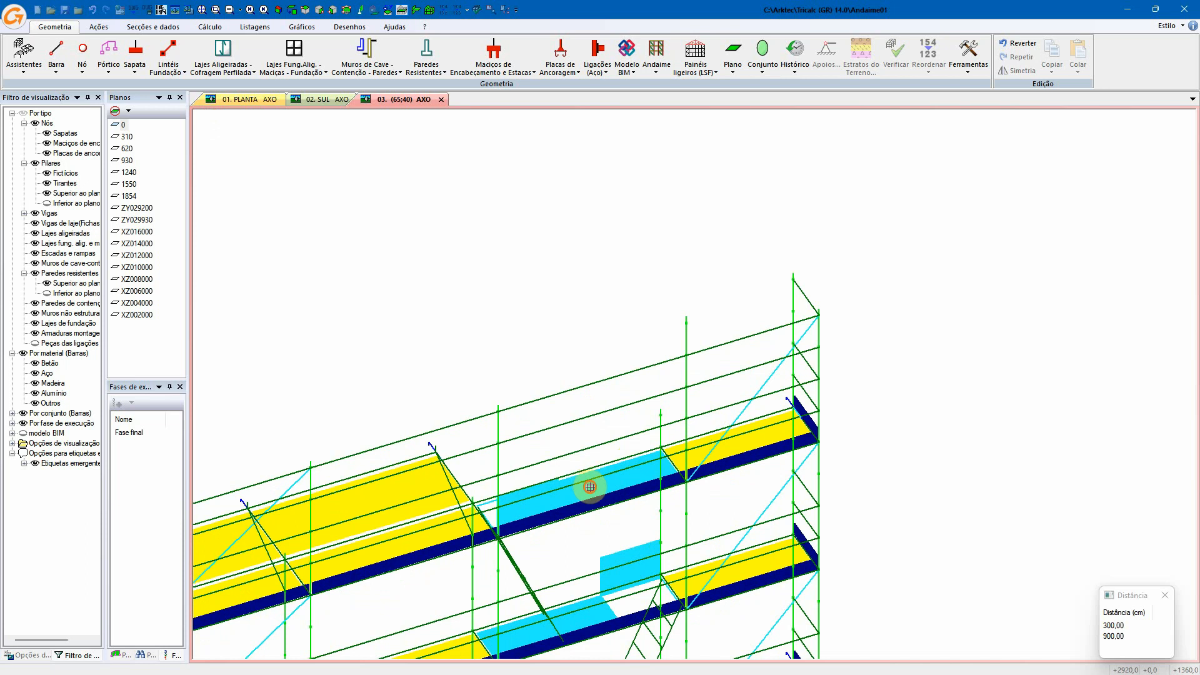
left_click(590, 487)
middle_click_drag(606, 477, 637, 456)
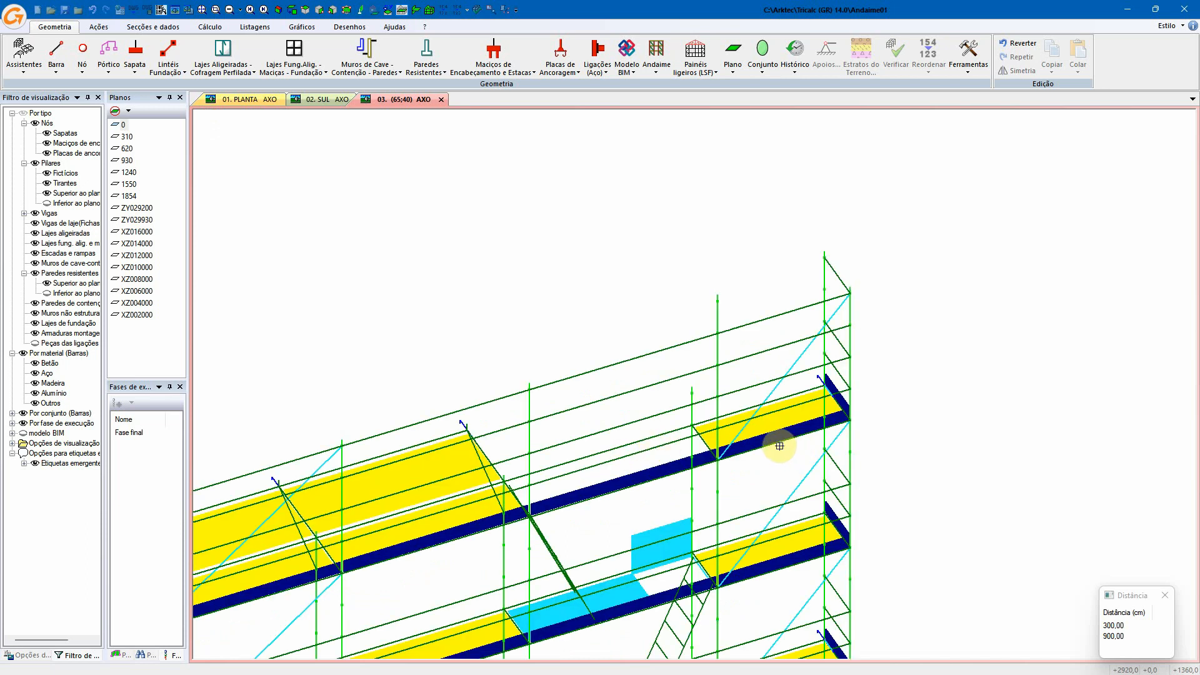
- Insert ADAPT 1,5 m uprights (Prumo, 150 cm) spliced onto the tops of the two outer-face uprights at the scaffold's end bay
middle_click_drag(752, 444, 822, 450, "alt")
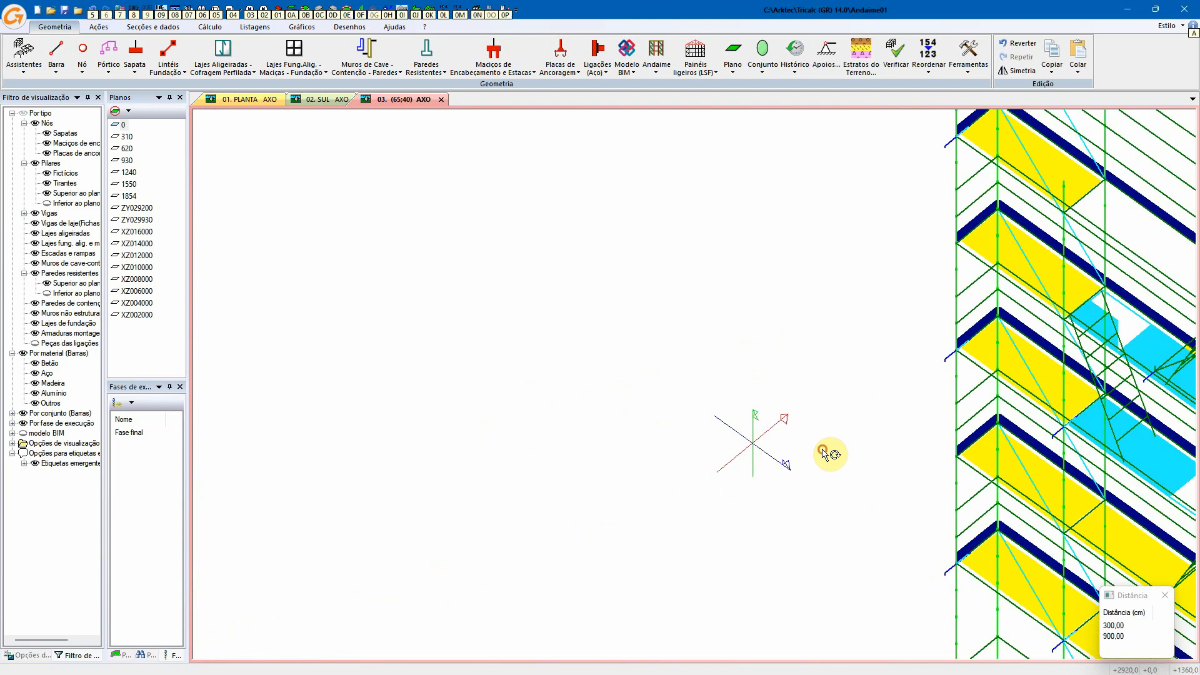
middle_click_drag(1082, 332, 551, 246)
scroll(602, 258, "down", 1)
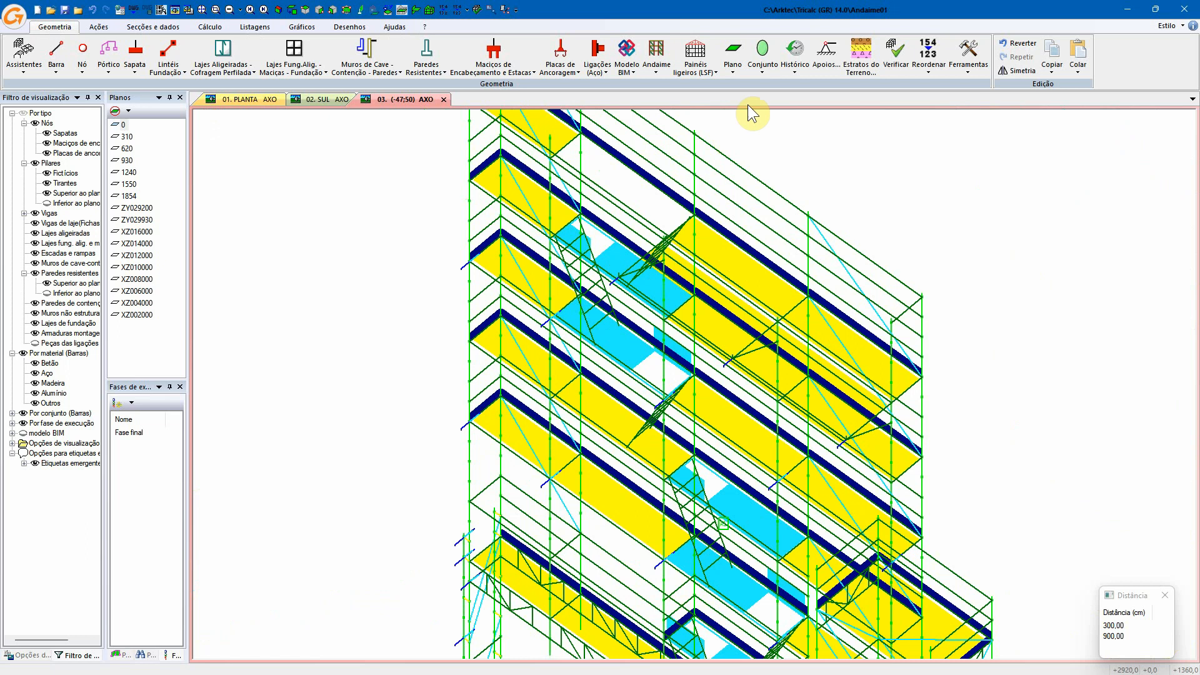
left_click(657, 61)
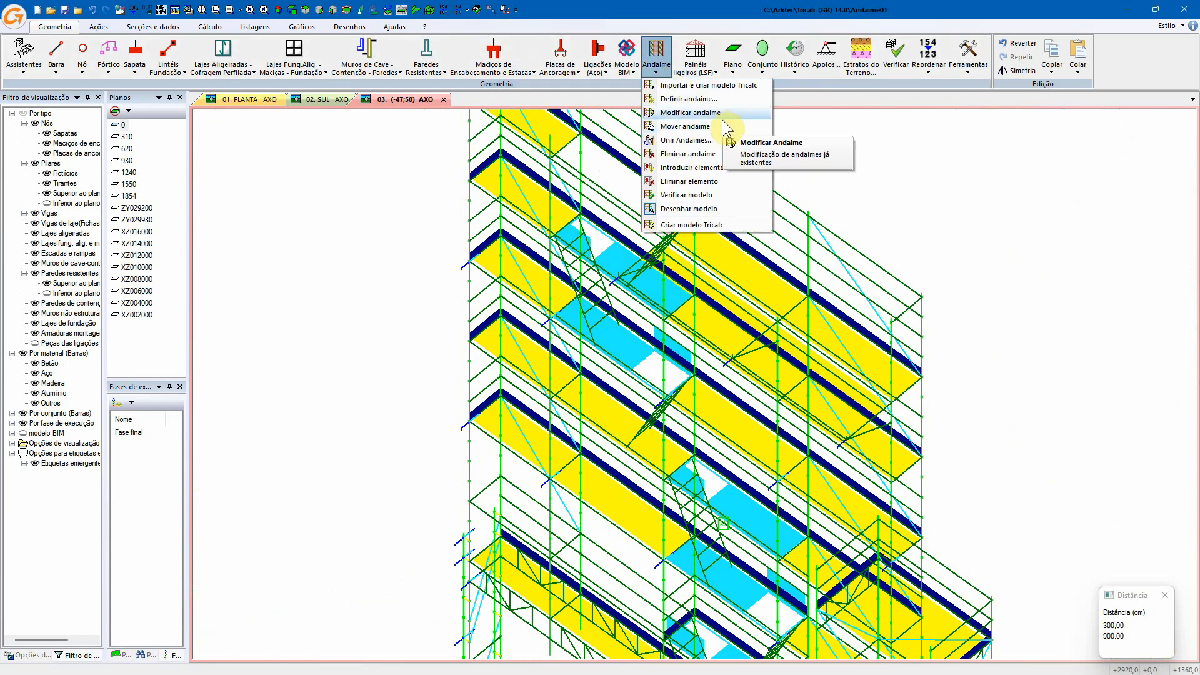
left_click(723, 172)
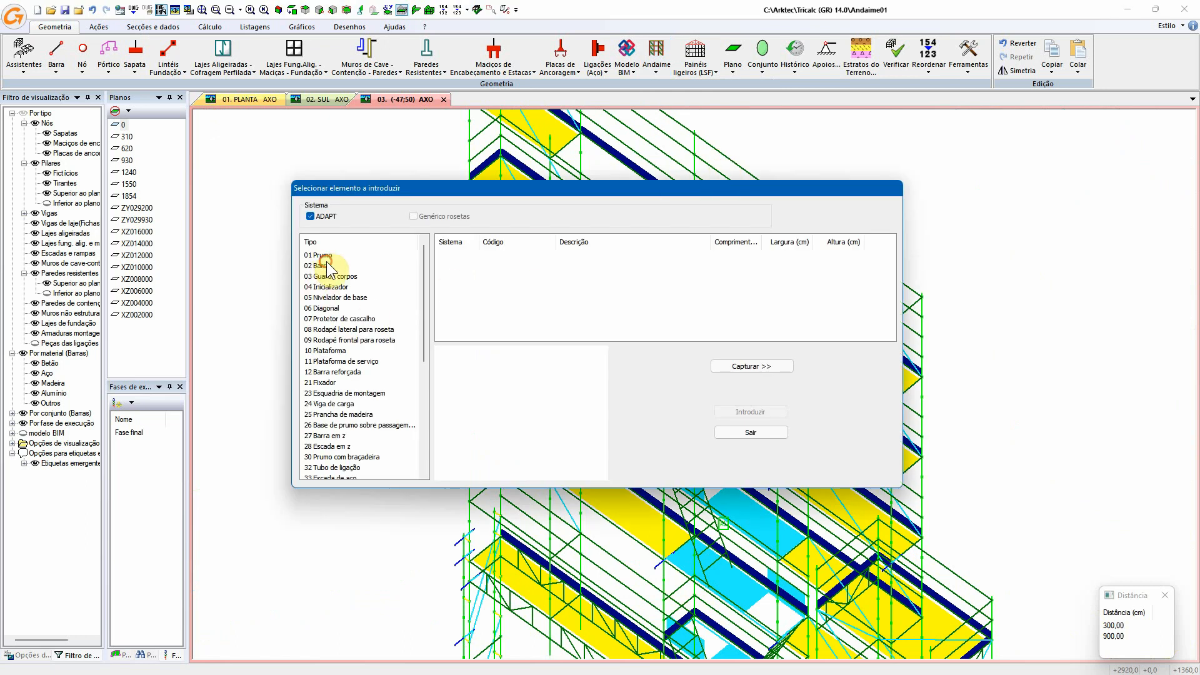
left_click(323, 256)
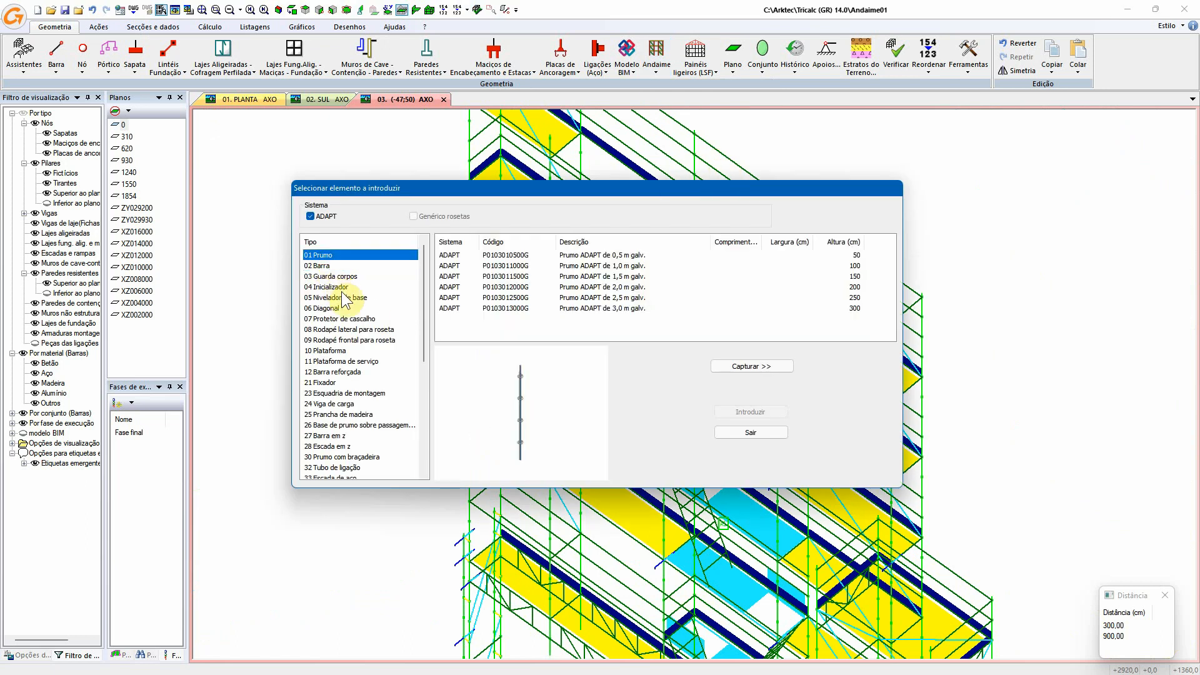
left_click(643, 276)
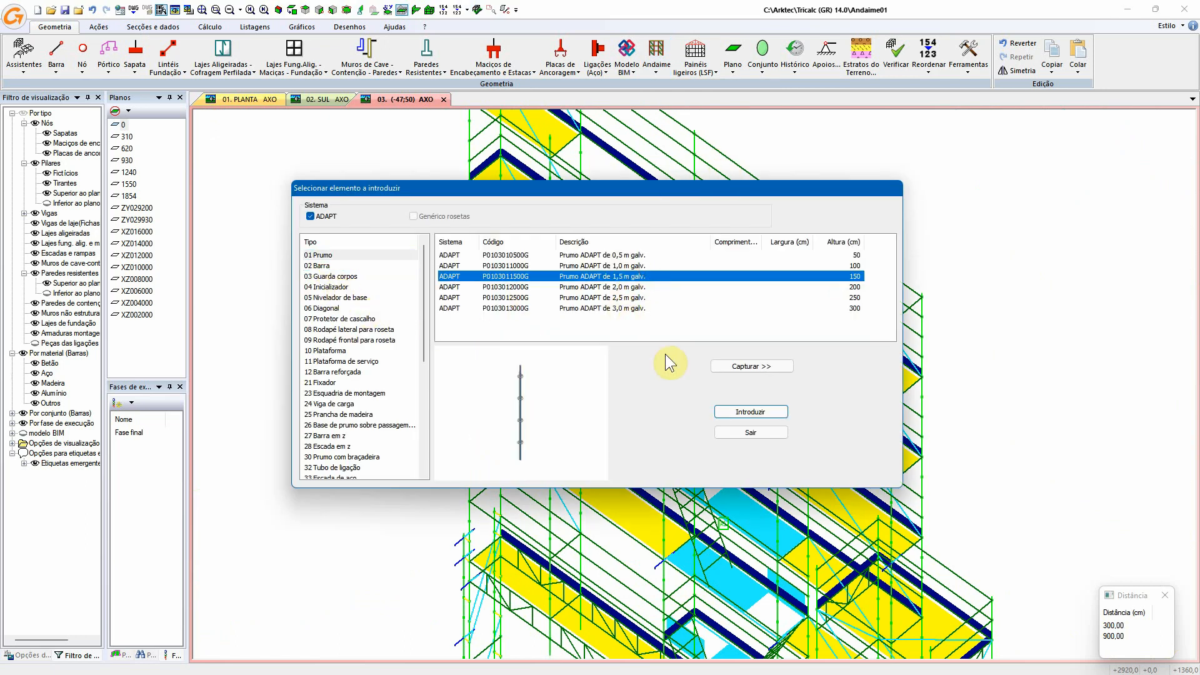
left_click(750, 411)
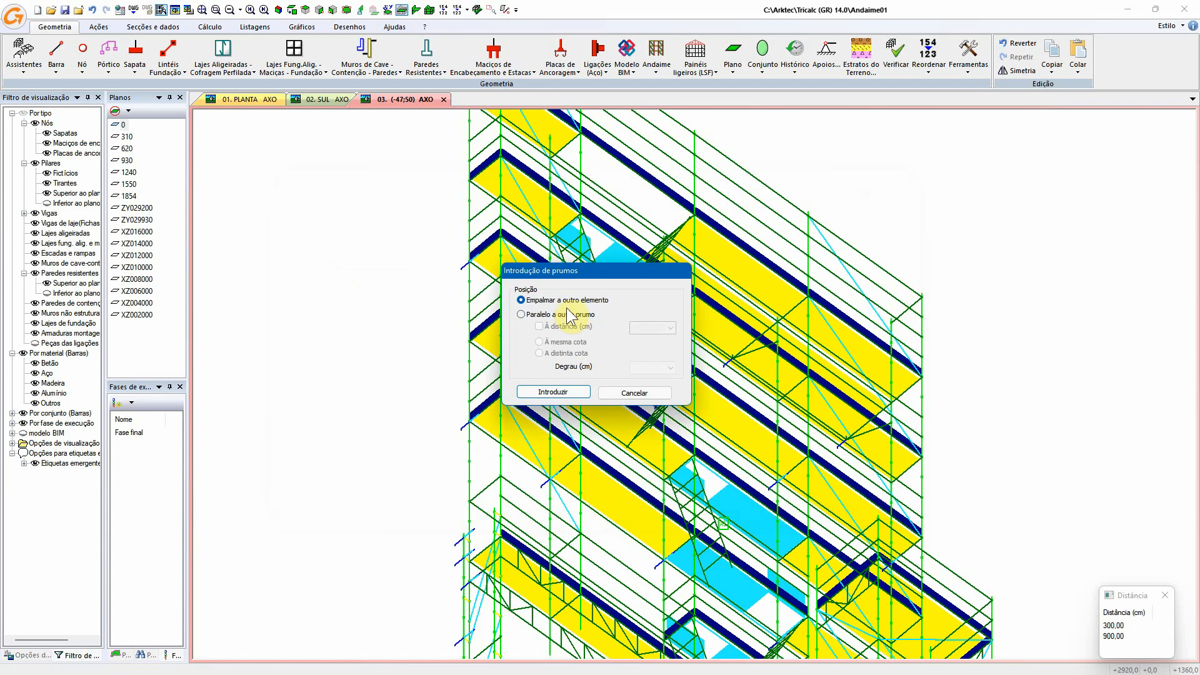
left_click(552, 392)
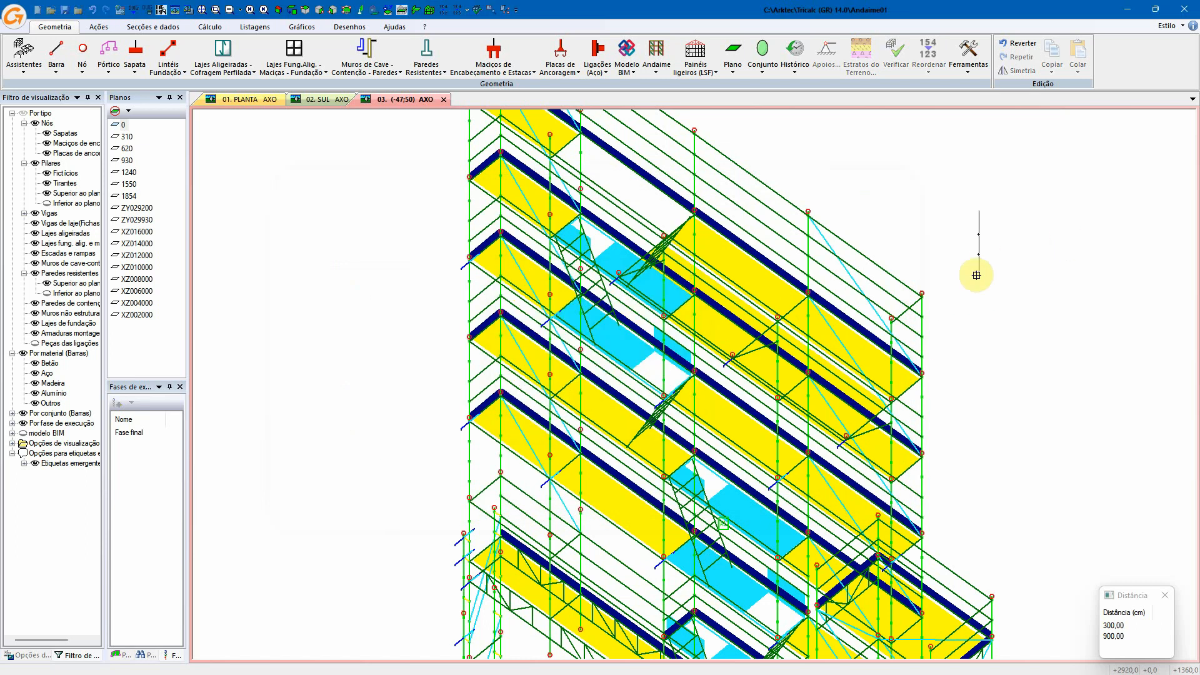
left_click(924, 291)
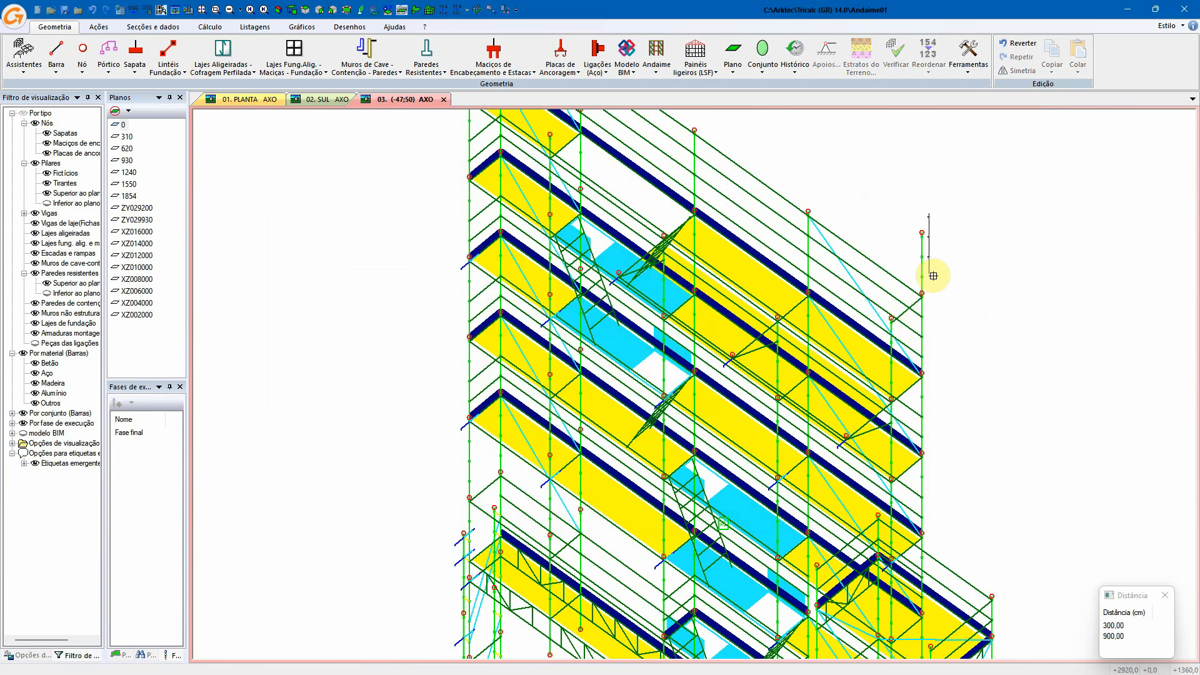
left_click(806, 213)
right_click(902, 192)
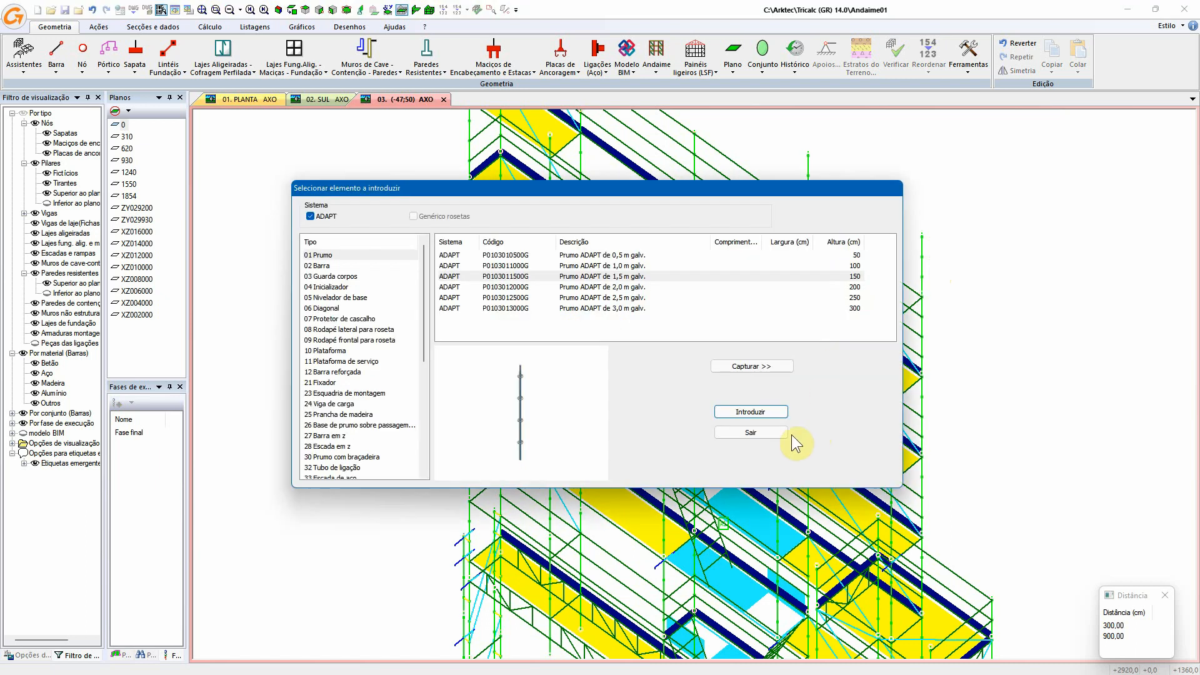
left_click(740, 432)
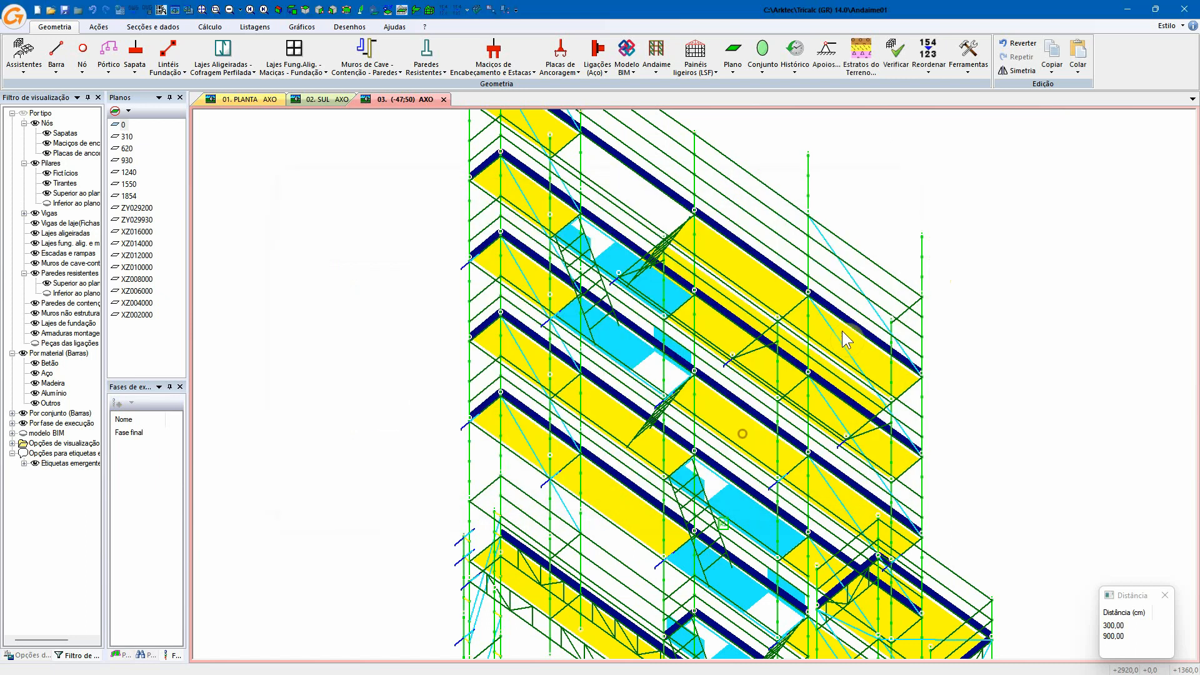
- Display the scaffold's 2D drawing on screen
scroll(839, 335, "up", 3)
middle_click_drag(812, 342, 625, 241, "shift")
scroll(819, 362, "down", 2)
middle_click_drag(748, 374, 590, 306)
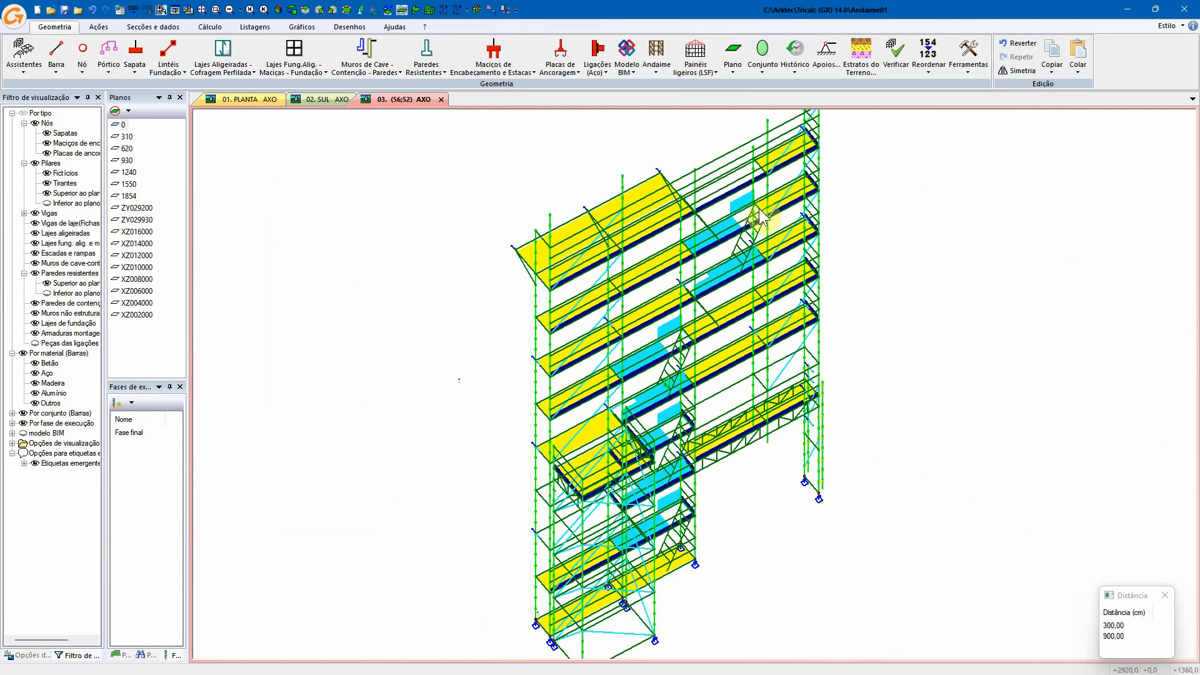
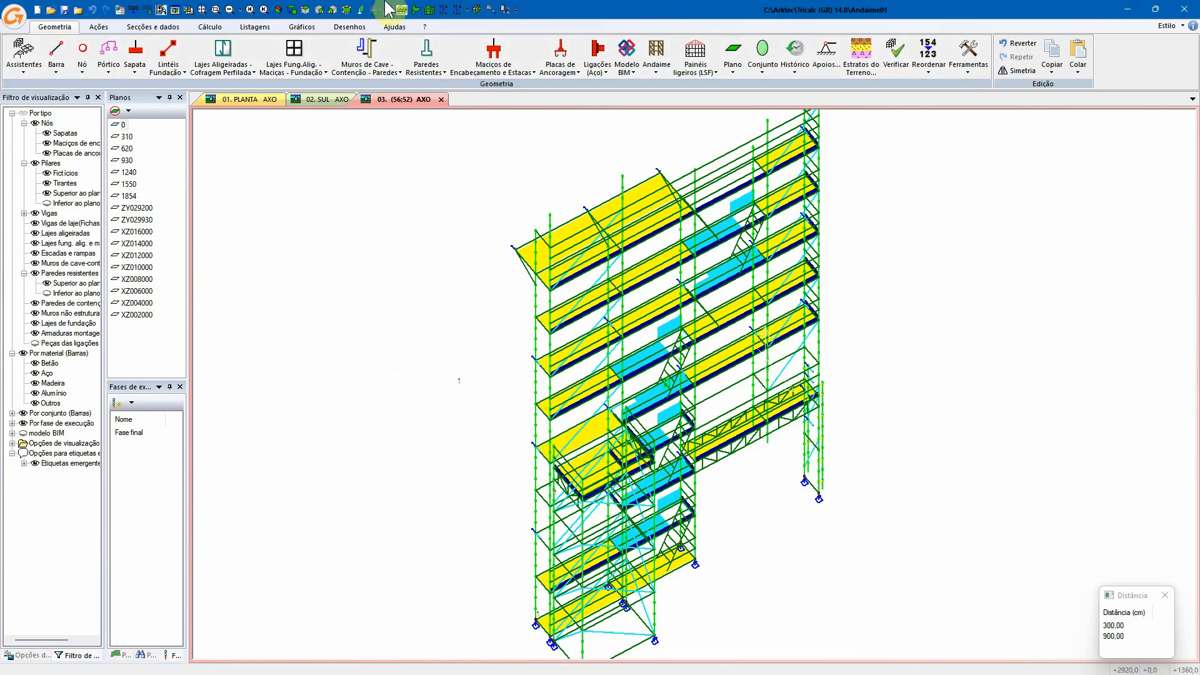
left_click(344, 25)
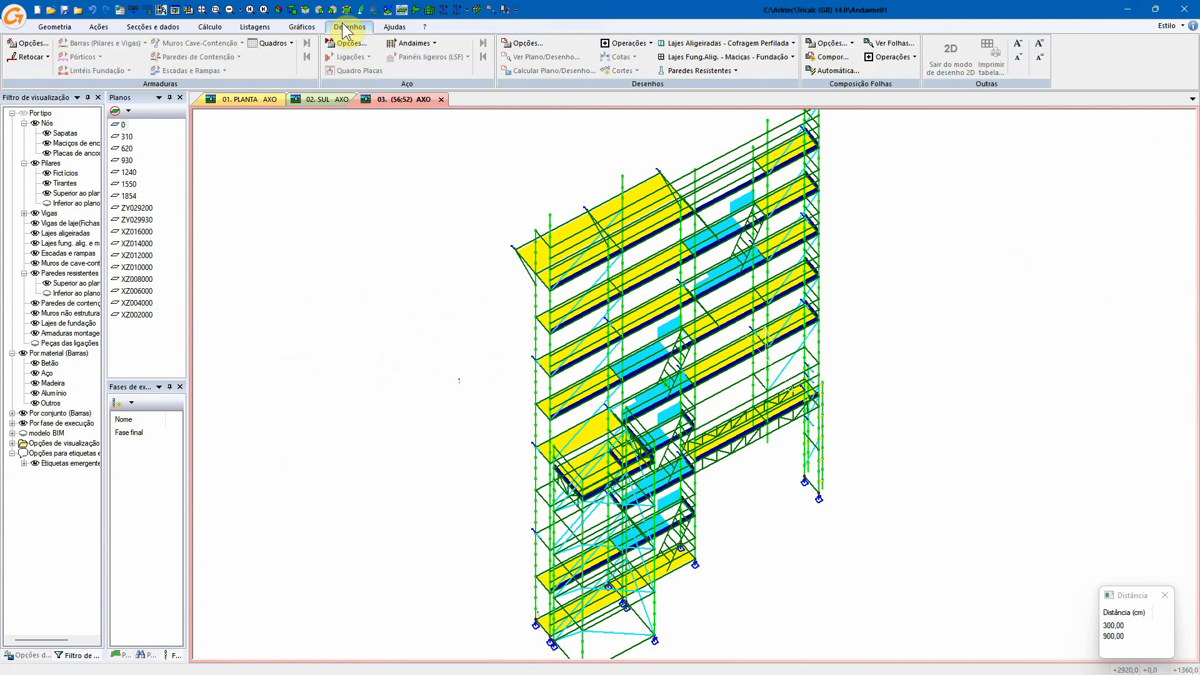
left_click(434, 43)
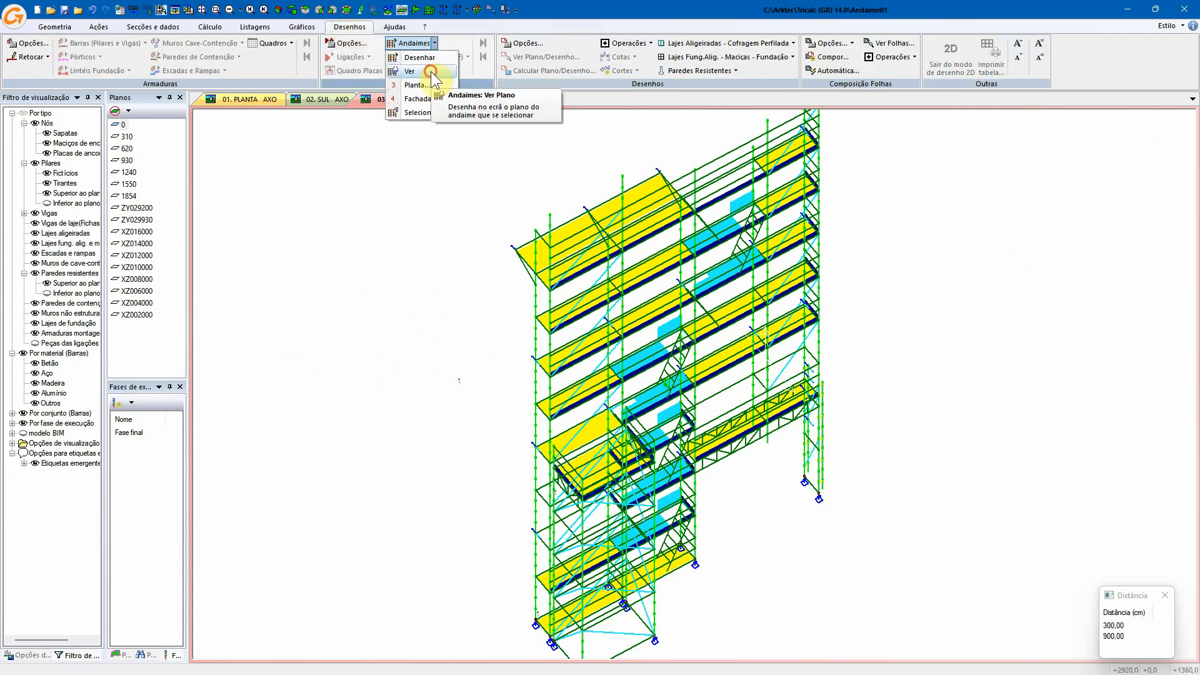
left_click(430, 71)
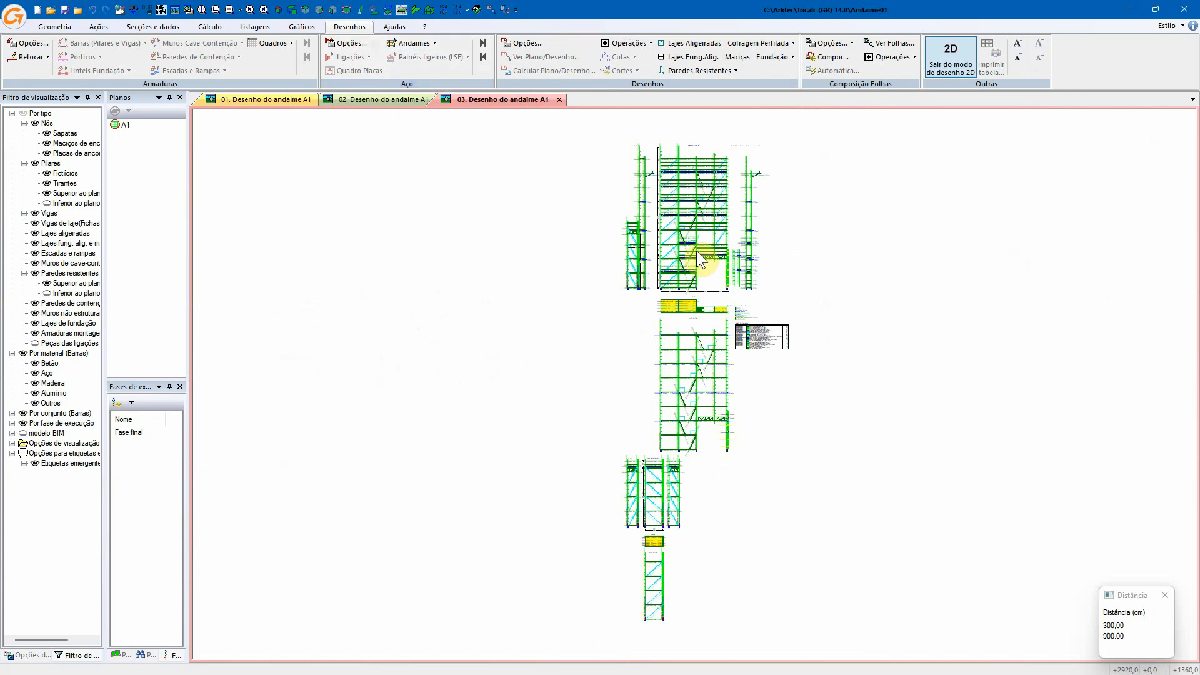
- Examine the scaffold drawing's side and main elevations, including the element labels on the bars, uprights and service-platform ladder
scroll(673, 180, "up", 8)
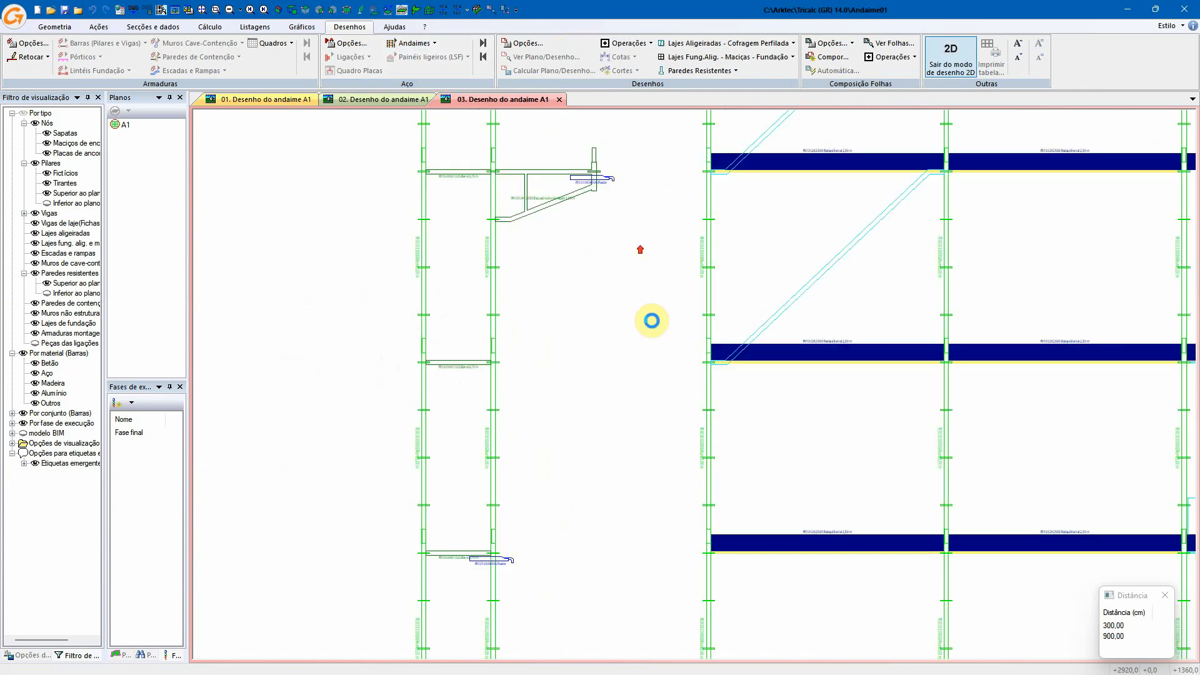
middle_click_drag(709, 540, 740, 632)
middle_click_drag(672, 300, 675, 547)
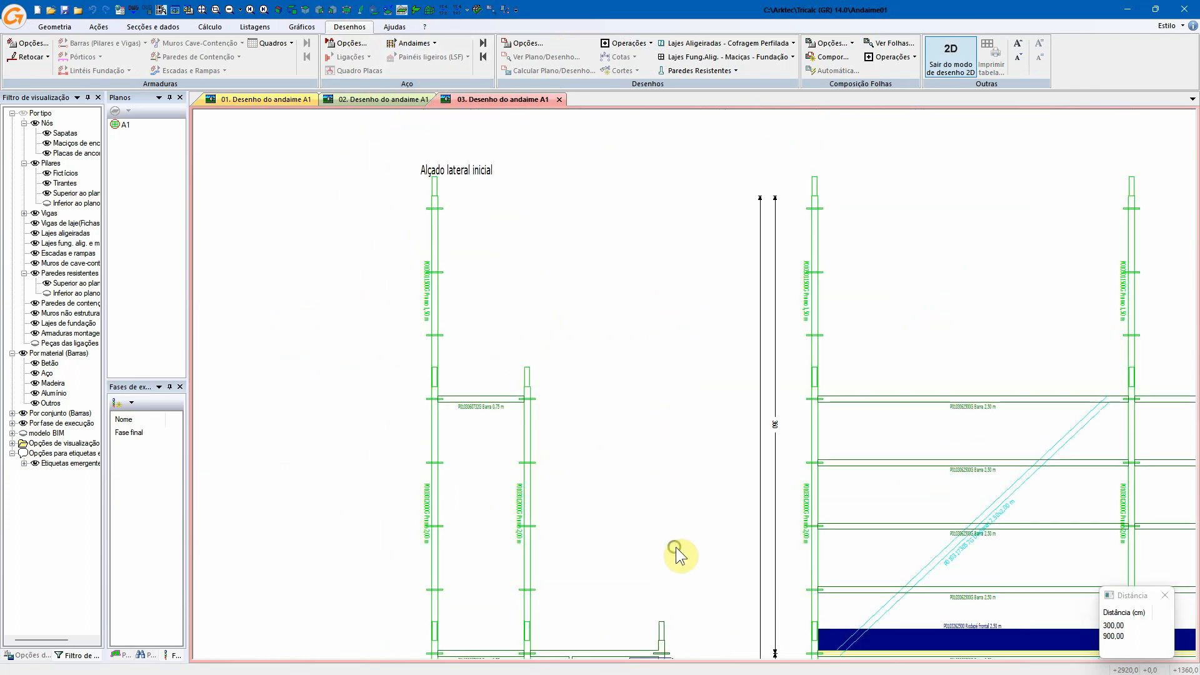
scroll(666, 537, "down", 3)
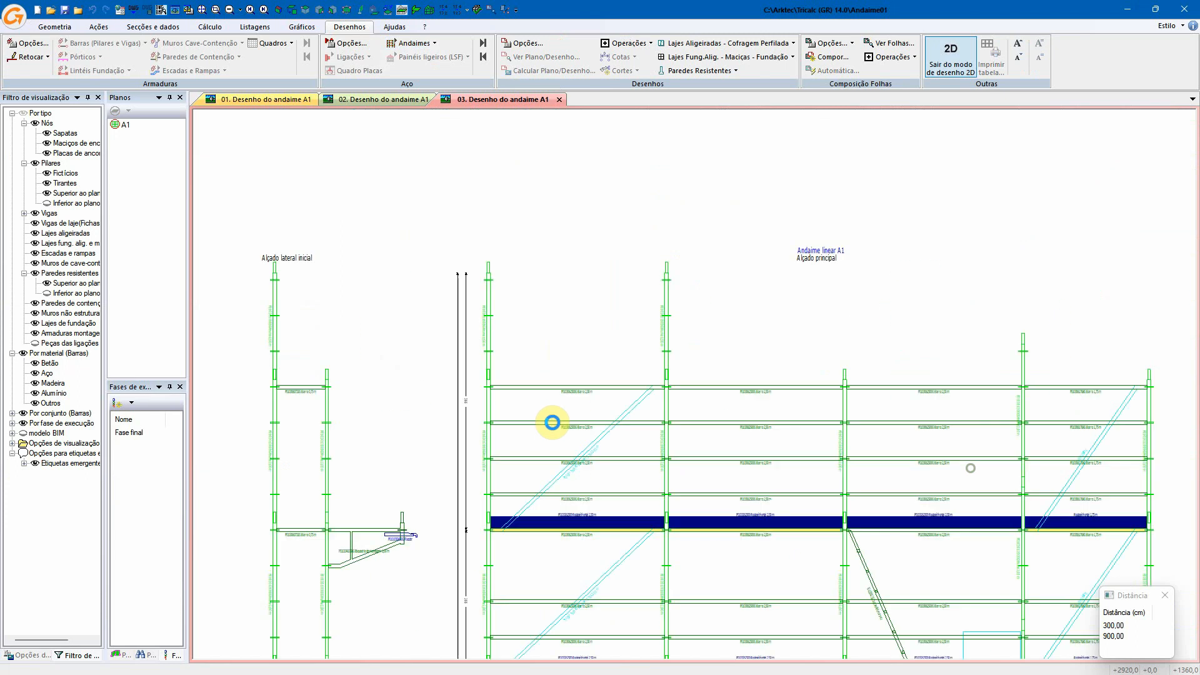
scroll(692, 455, "up", 2)
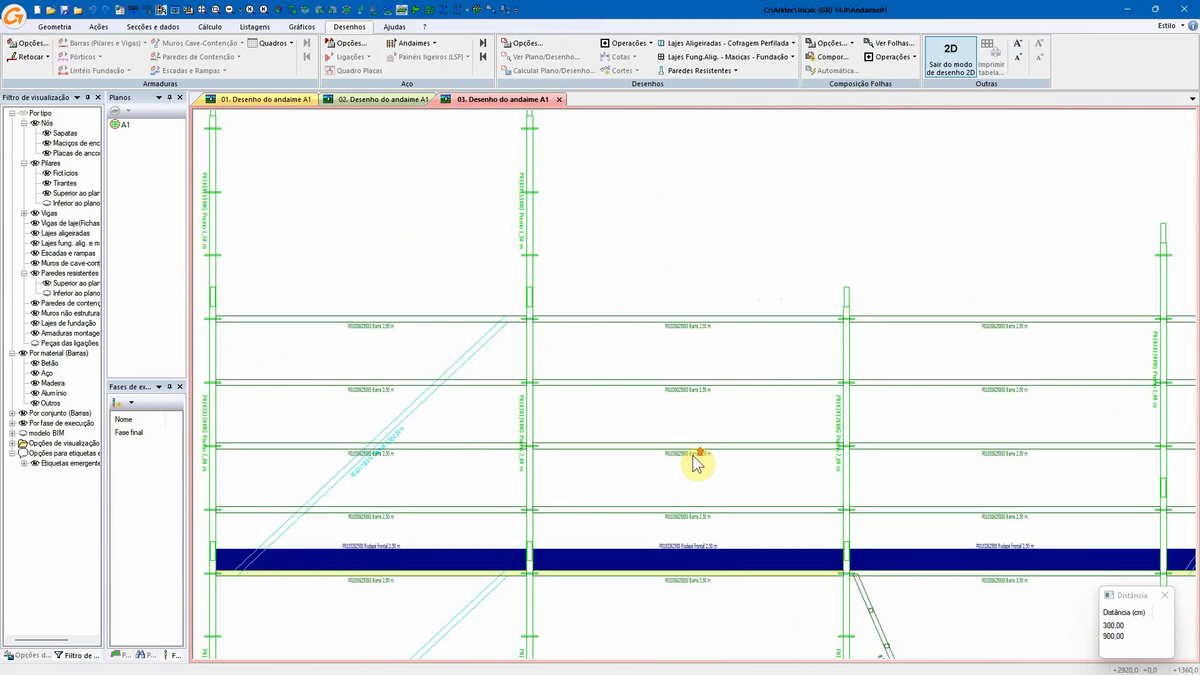
scroll(681, 333, "up", 3)
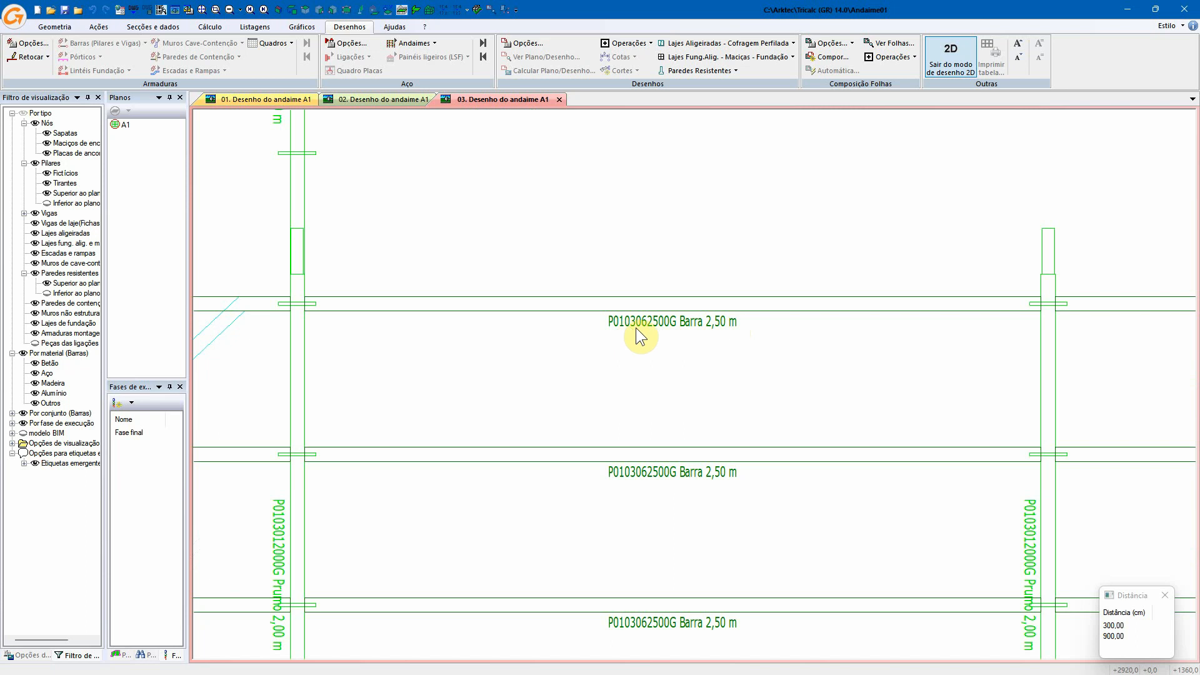
scroll(821, 320, "down", 3)
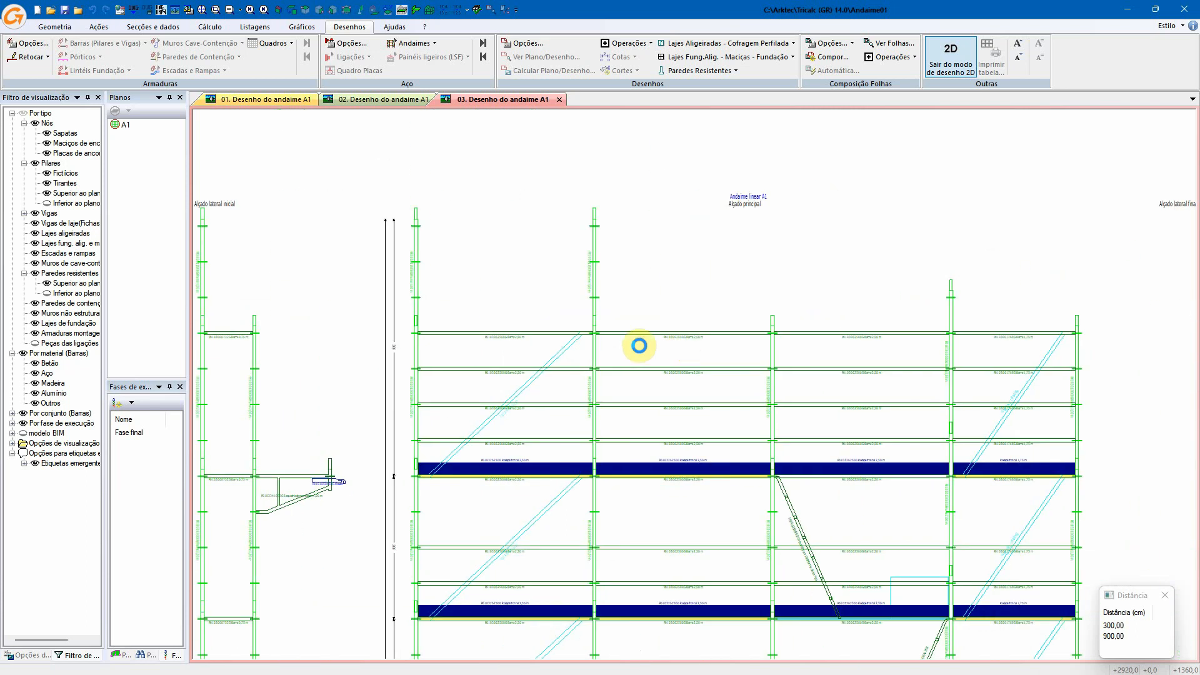
scroll(703, 564, "up", 3)
scroll(757, 583, "up", 3)
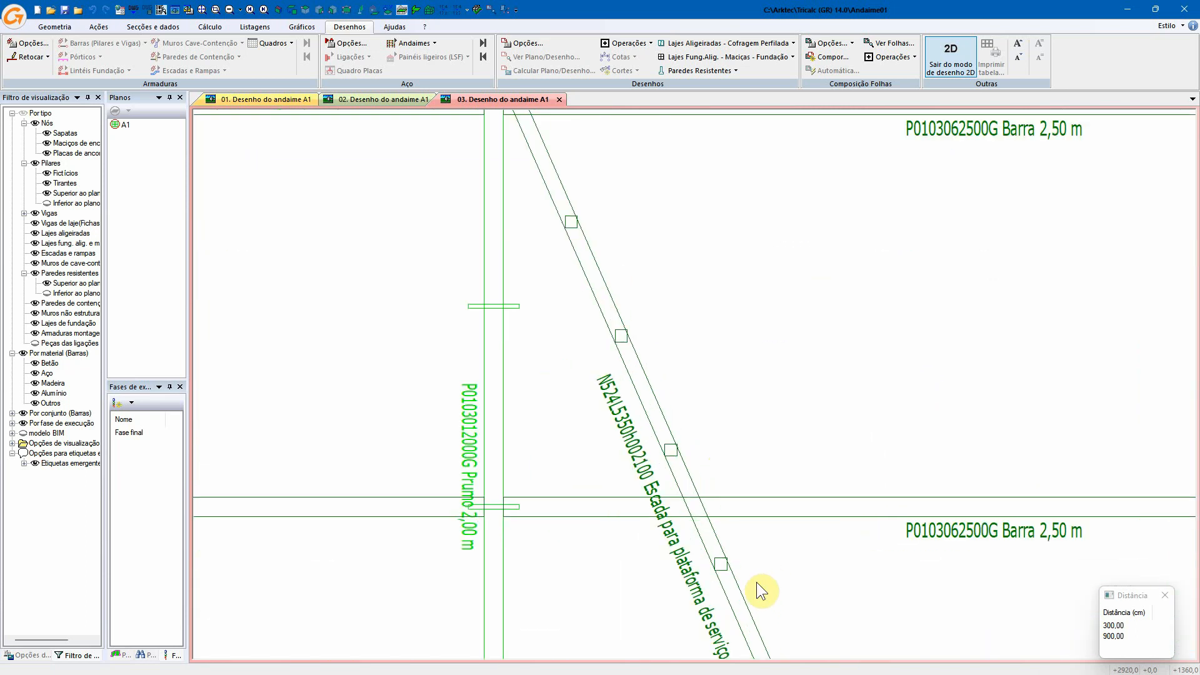
scroll(681, 436, "down", 5)
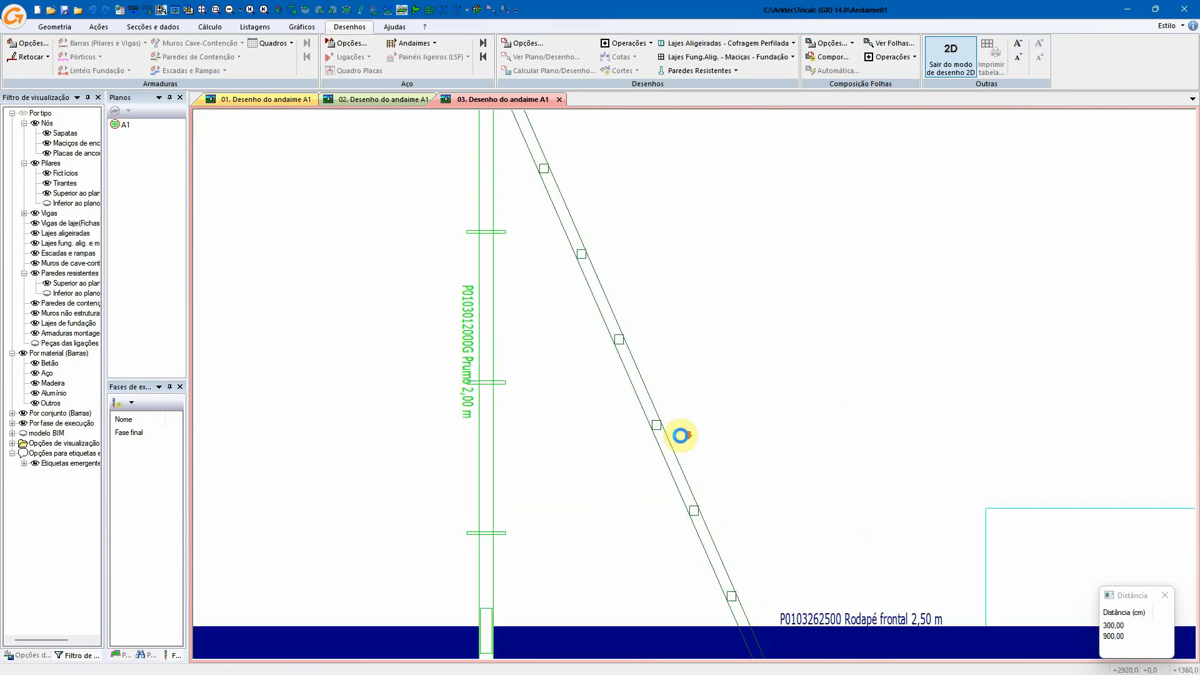
scroll(972, 259, "up", 3)
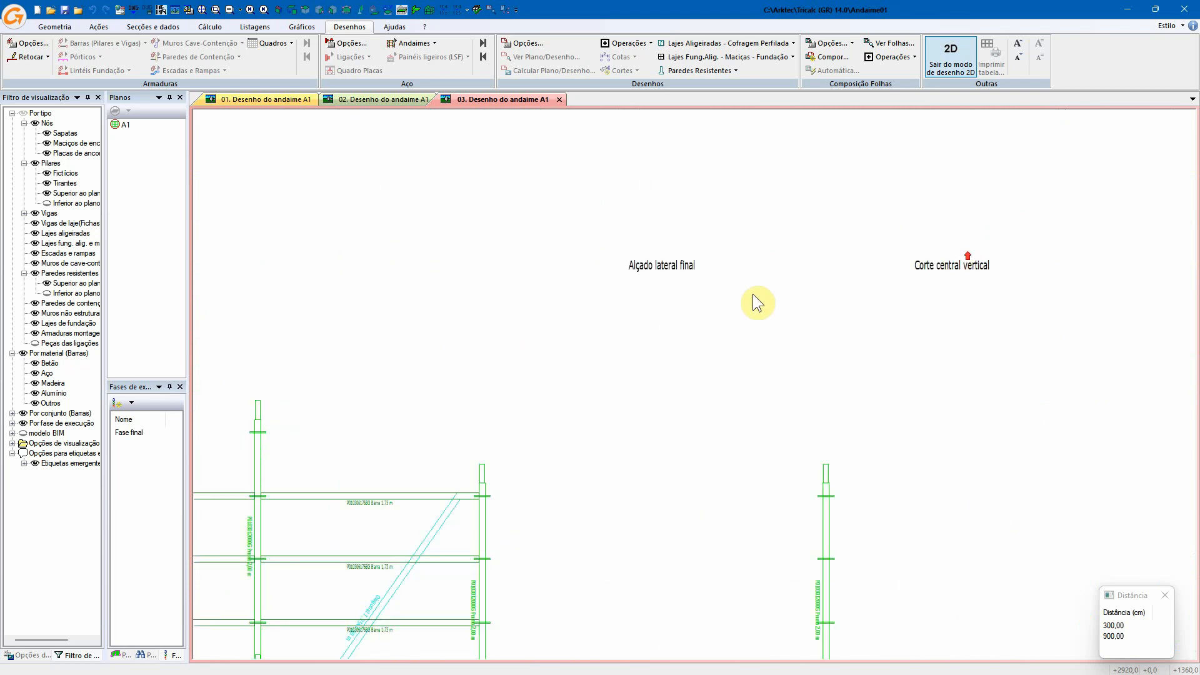
- Examine the drawing's plan and rear elevation, including the labels on the platforms, bars, uprights, fixers and service-platform ladder
scroll(925, 294, "down", 4)
middle_click_drag(905, 415, 831, 157)
middle_click_drag(819, 483, 762, 235)
mouse_move(712, 498)
middle_mouse_down()
mouse_move(704, 448)
mouse_move(751, 236)
middle_mouse_up()
scroll(462, 471, "up", 4)
middle_click_drag(473, 471, 648, 450)
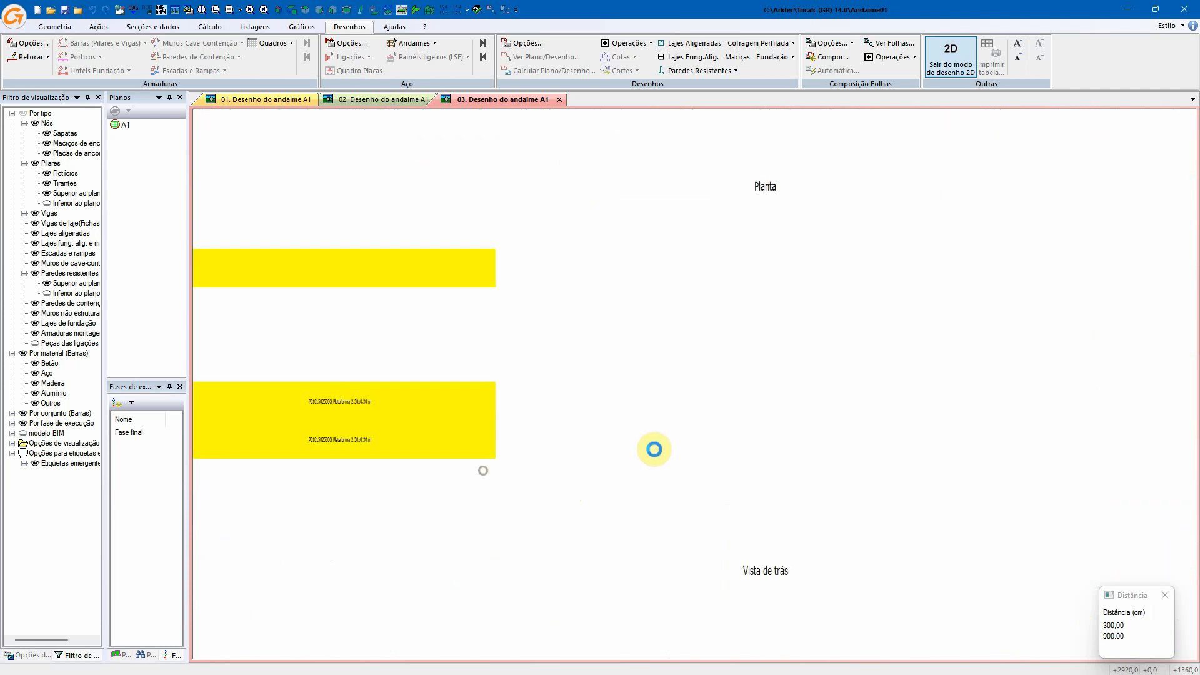
scroll(687, 349, "up", 2)
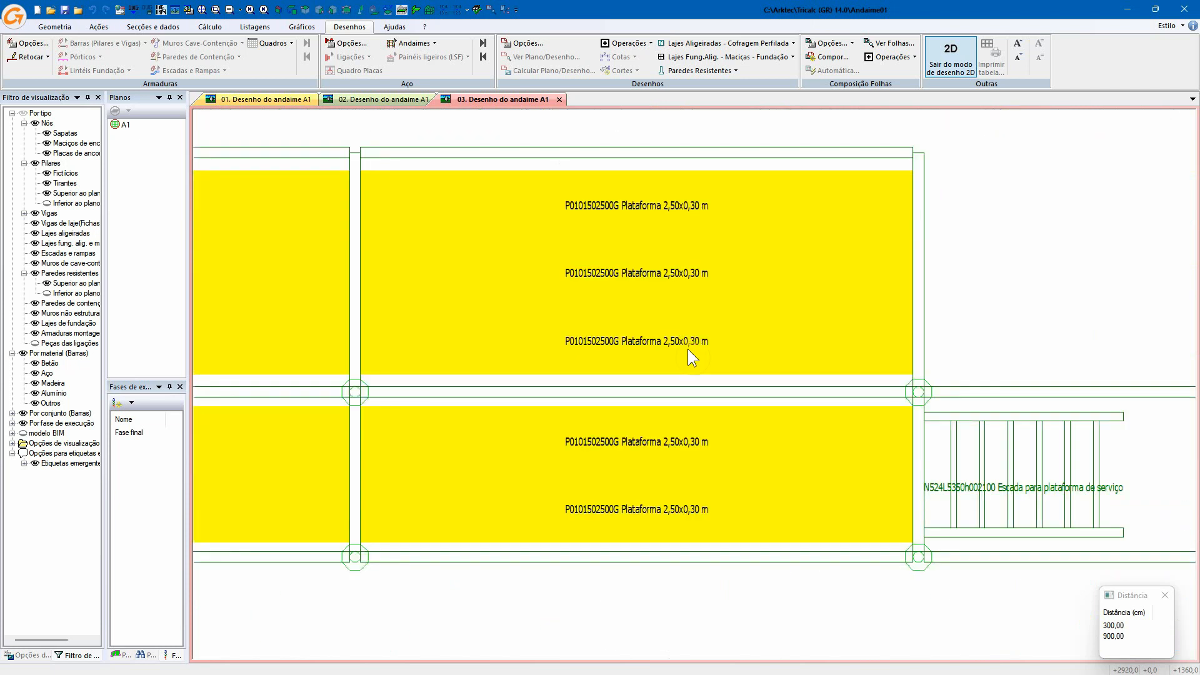
scroll(688, 349, "down", 5)
middle_click_drag(759, 400, 700, 170)
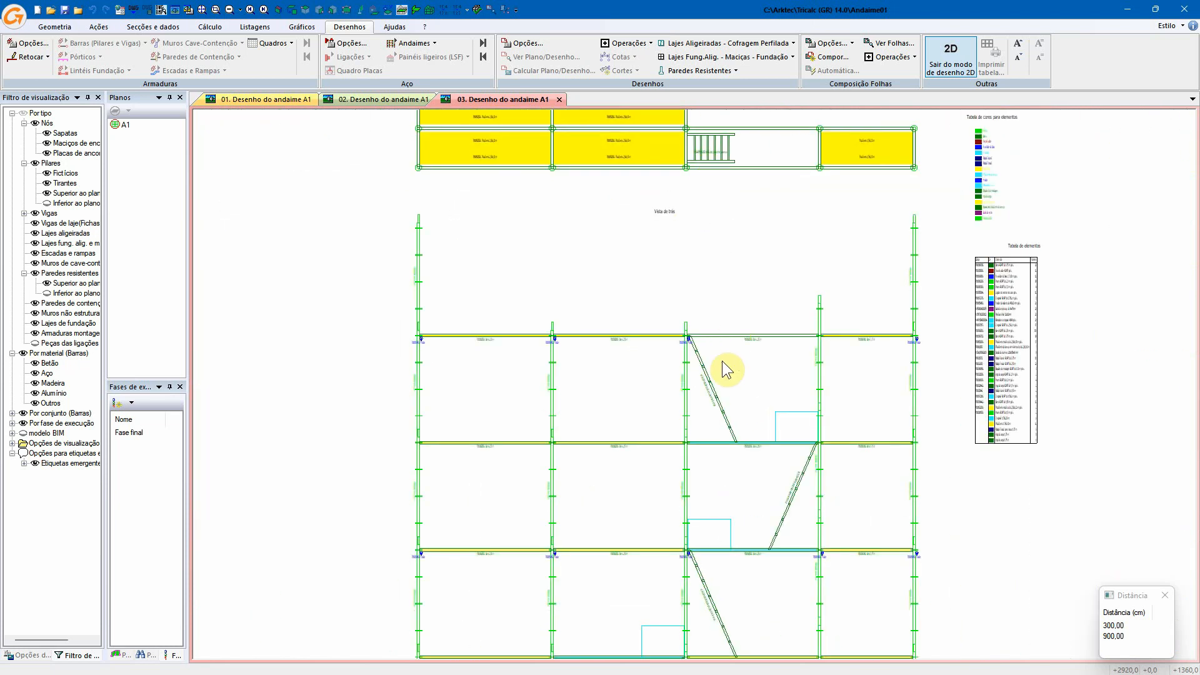
scroll(654, 374, "up", 2)
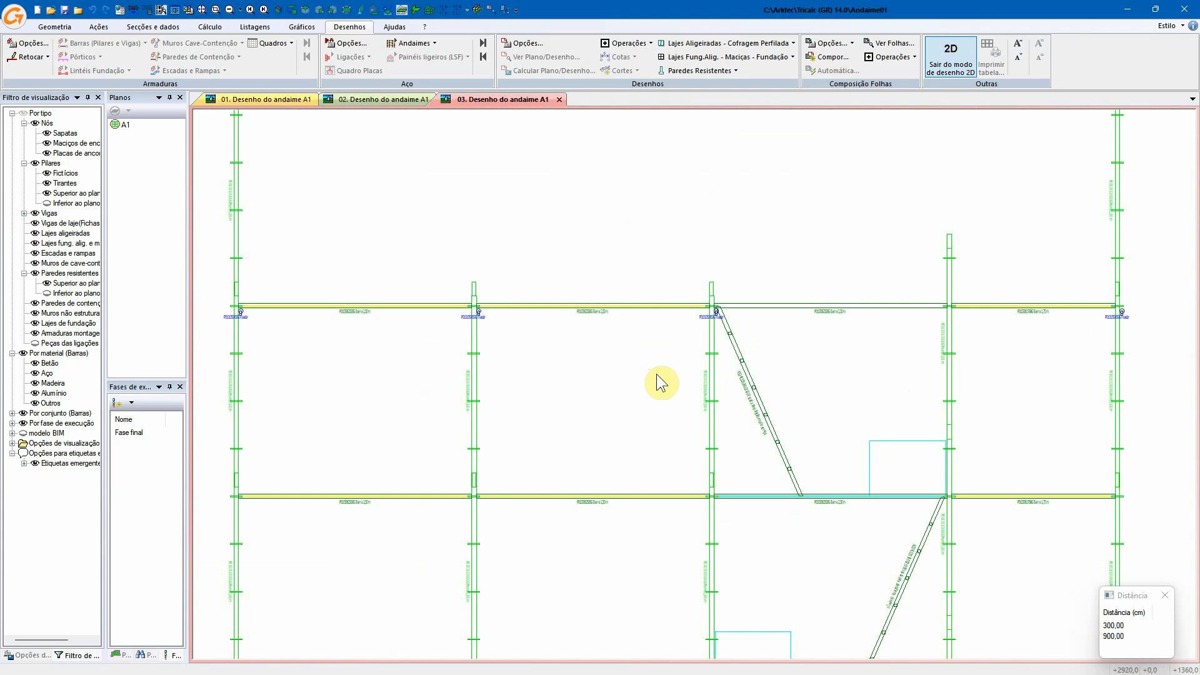
middle_click_drag(656, 375, 692, 507)
scroll(699, 514, "up", 2)
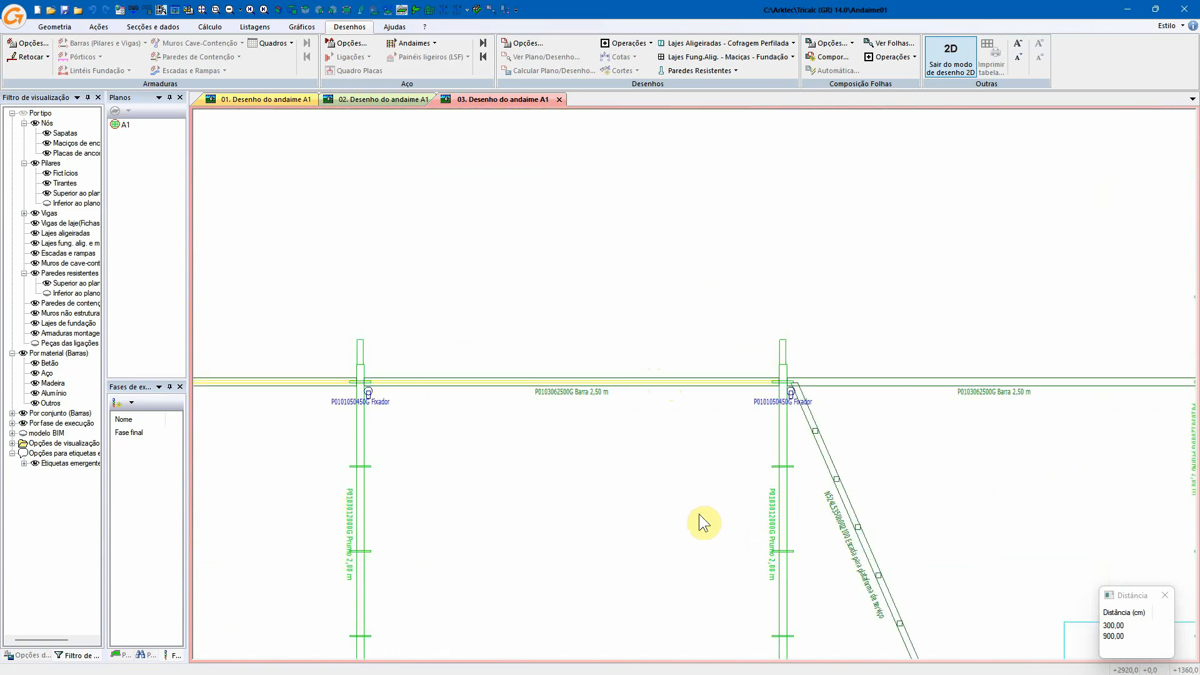
scroll(700, 500, "down", 5)
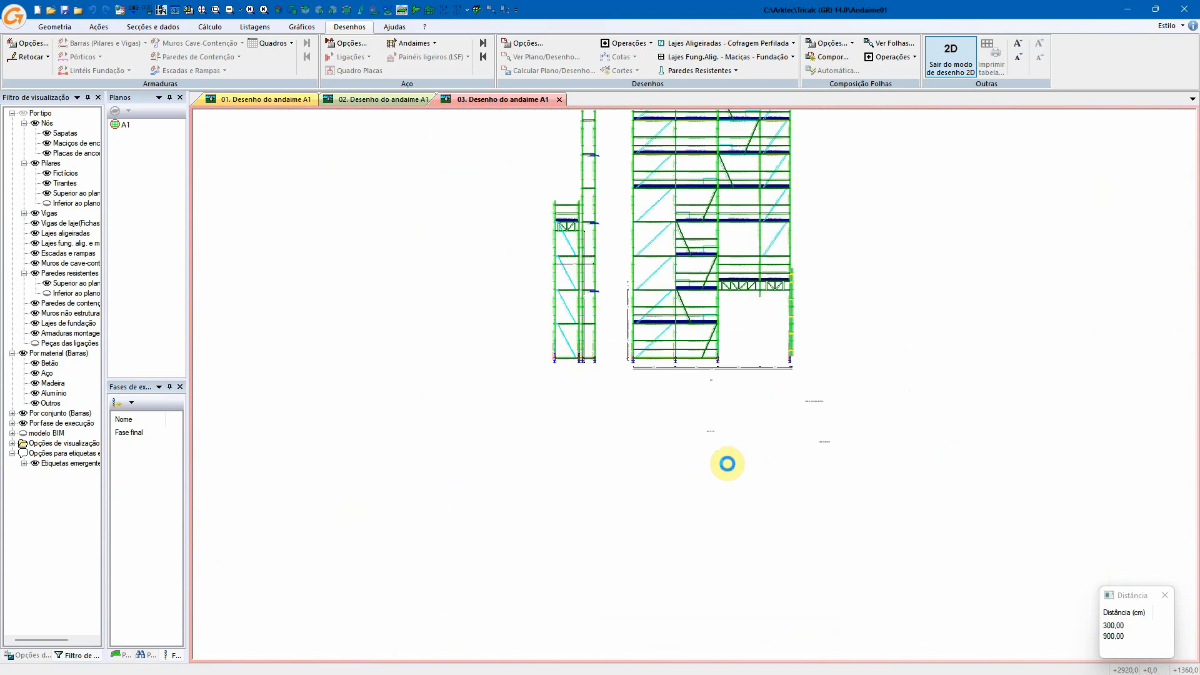
- Examine the Torre de carga Vão 1 drawings, covering its main and side elevations with their element labels and dimensions
scroll(727, 464, "down", 2)
middle_click_drag(725, 461, 709, 479)
mouse_move(719, 429)
middle_mouse_down()
mouse_move(728, 370)
mouse_move(699, 375)
middle_mouse_up()
mouse_move(639, 578)
middle_mouse_down()
mouse_move(634, 450)
mouse_move(633, 525)
middle_mouse_up()
scroll(629, 498, "up", 6)
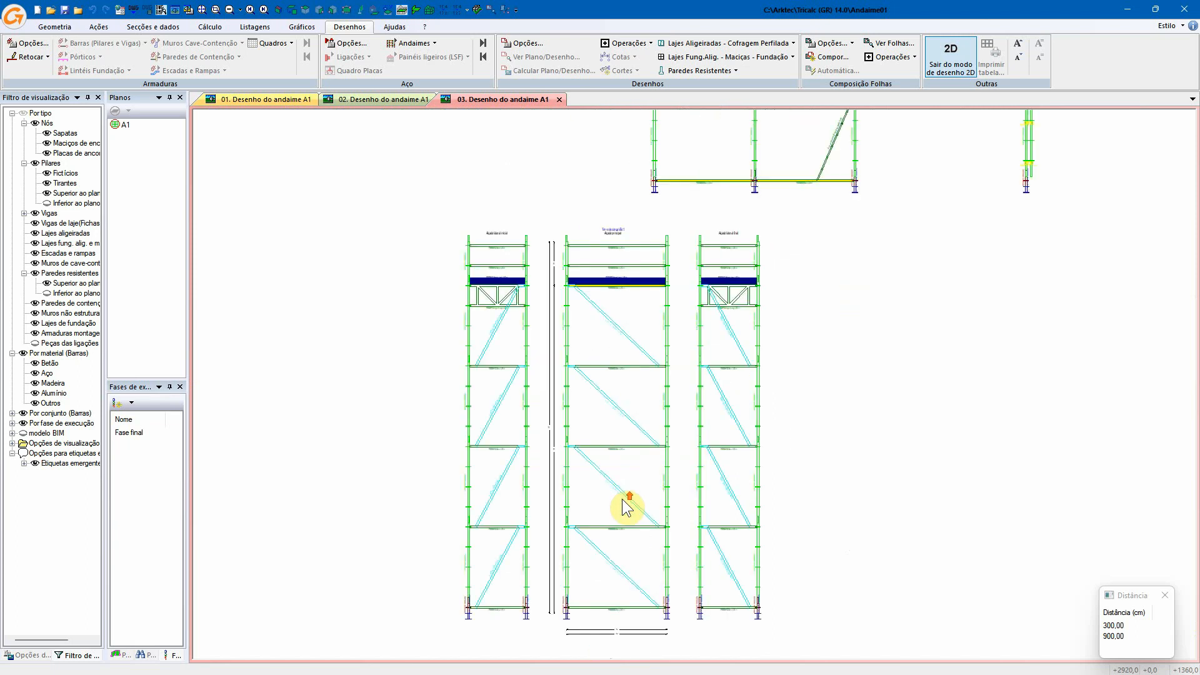
scroll(644, 460, "down", 5)
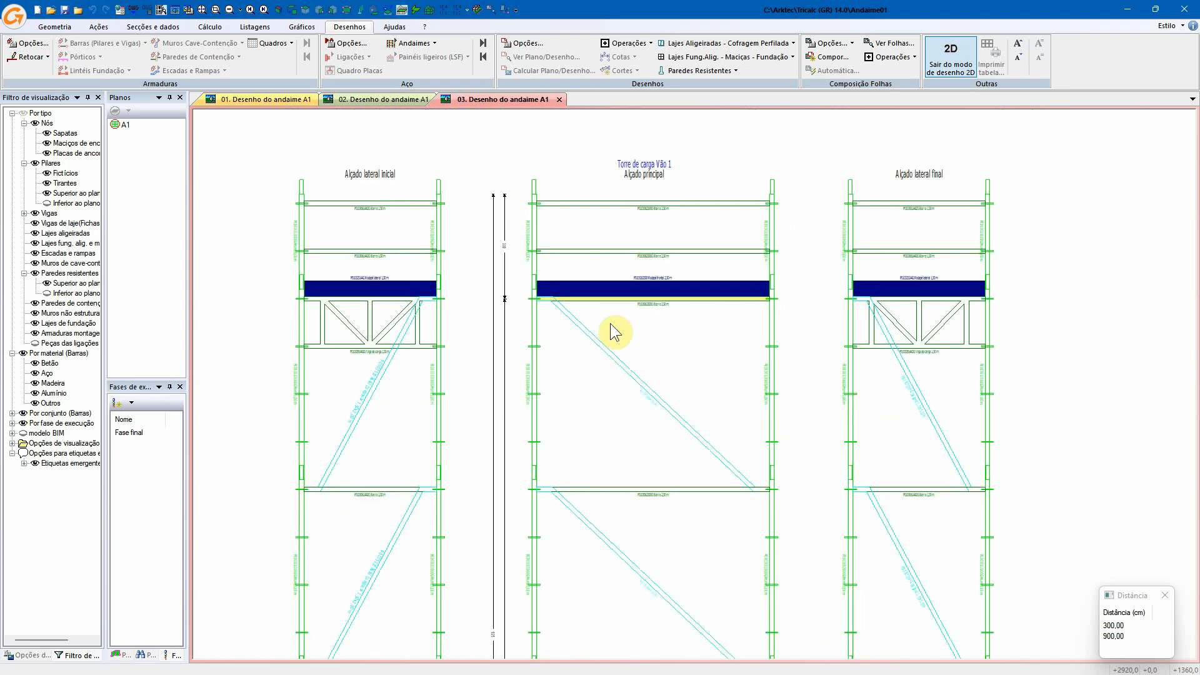
scroll(663, 412, "up", 5)
scroll(759, 515, "down", 3)
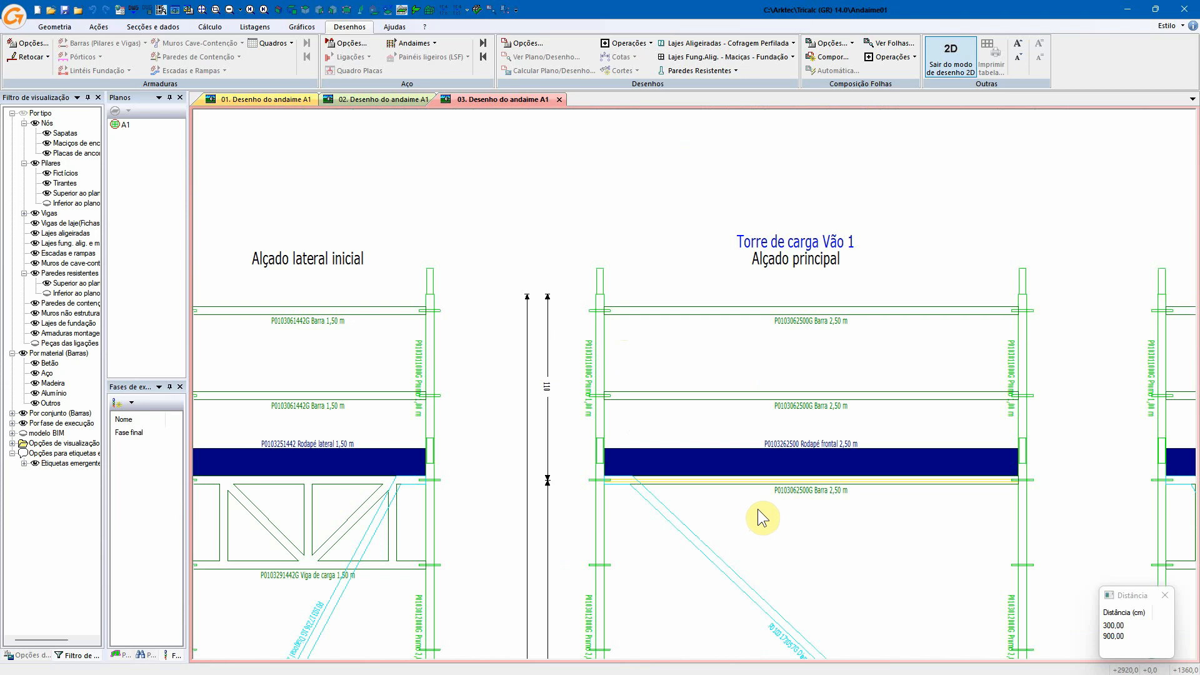
middle_click_drag(761, 506, 905, 492)
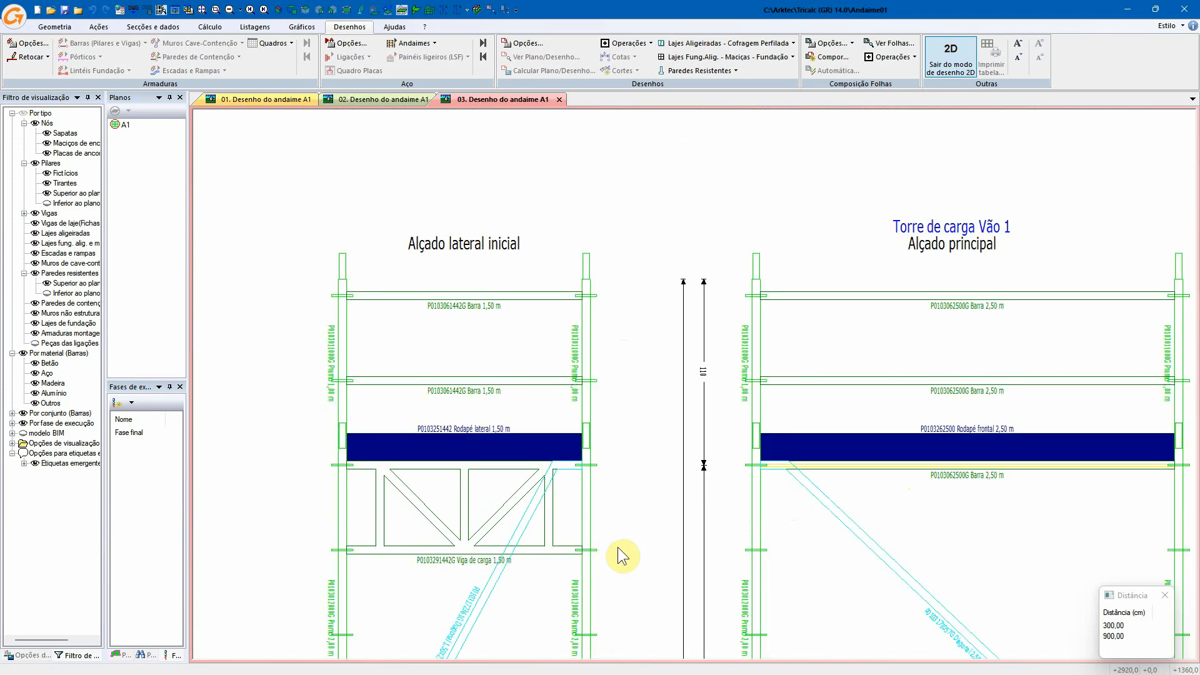
scroll(601, 517, "up", 3)
scroll(601, 515, "down", 5)
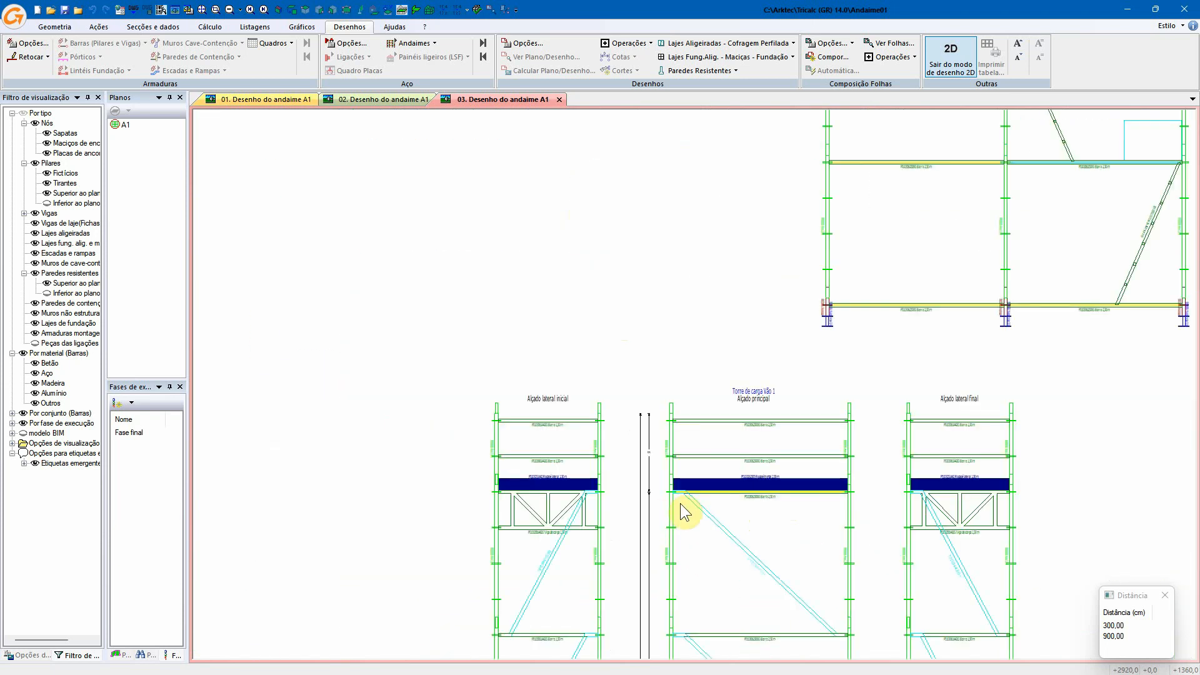
scroll(750, 496, "down", 3)
middle_click_drag(750, 493, 617, 444)
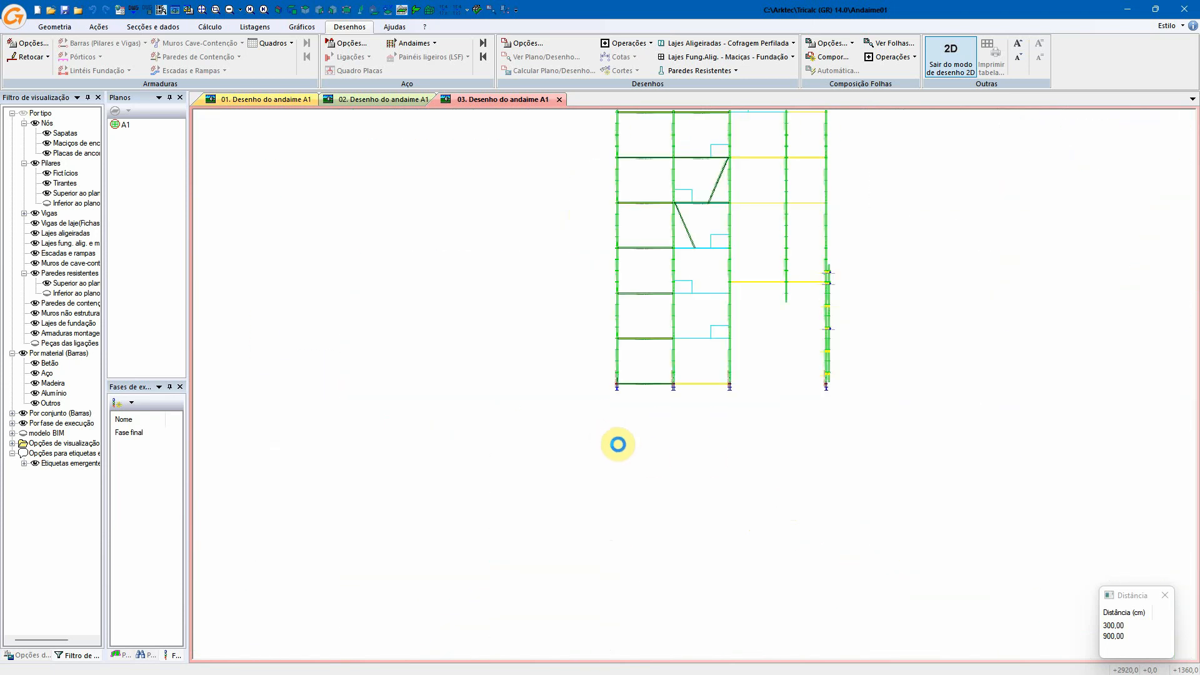
right_click(515, 174)
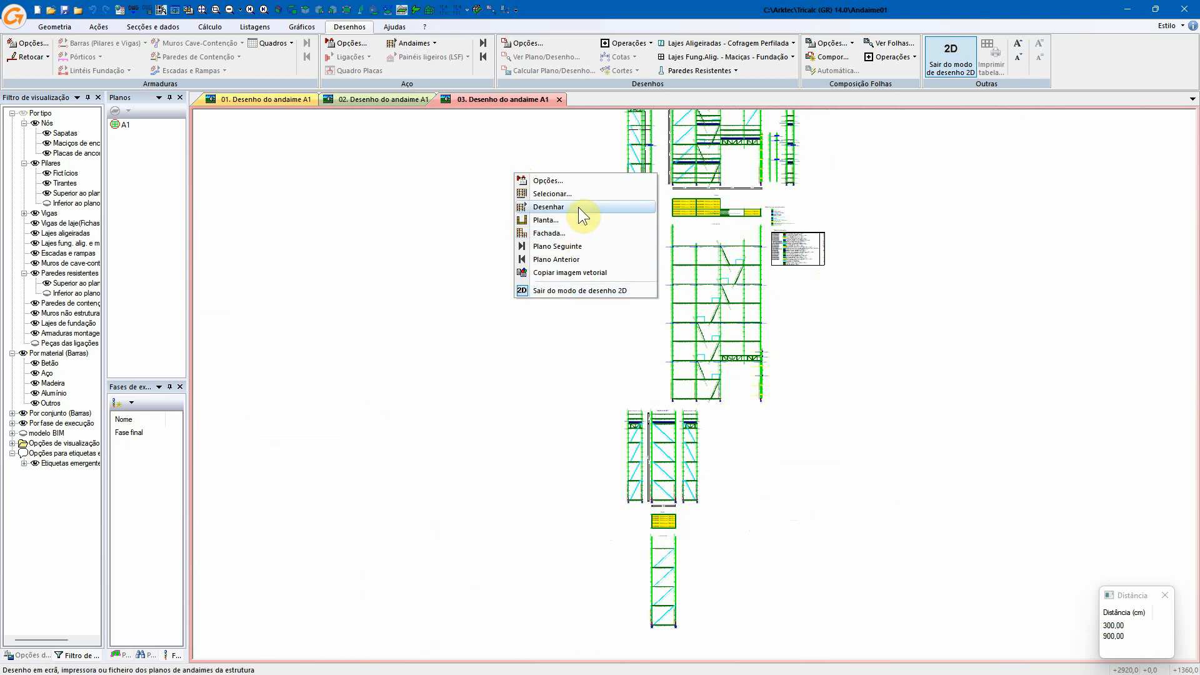
left_click(732, 199)
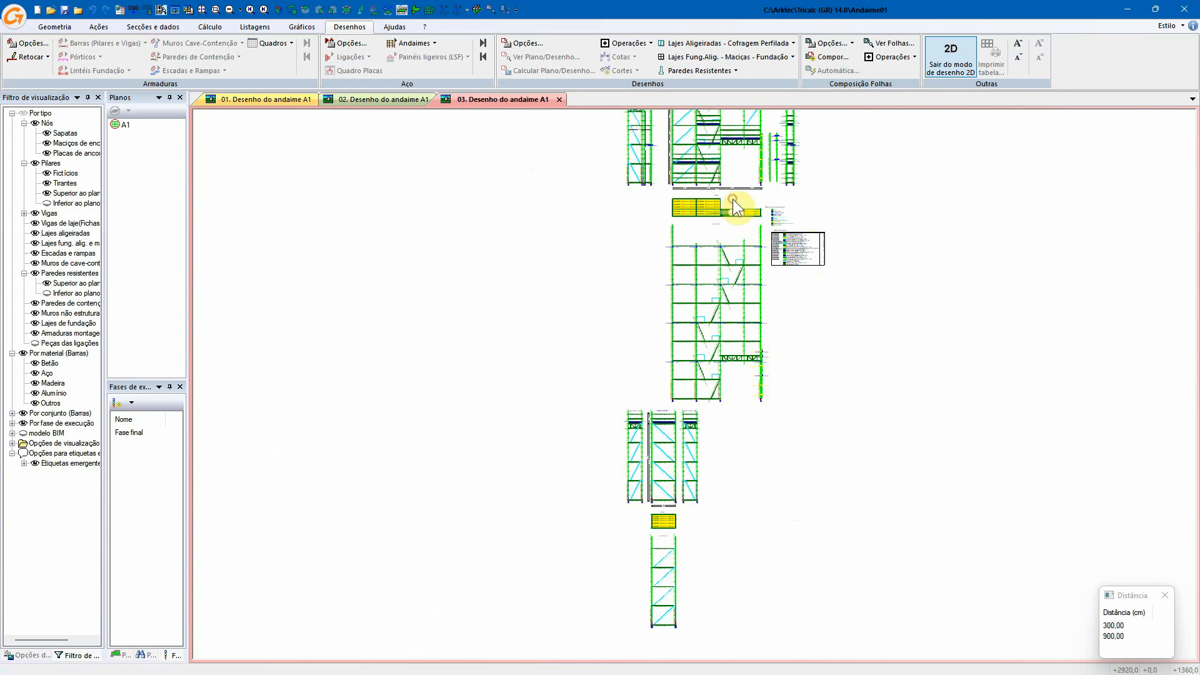
scroll(732, 199, "up", 2)
- Draw the scaffold plan for level XZ008000
right_click(729, 268)
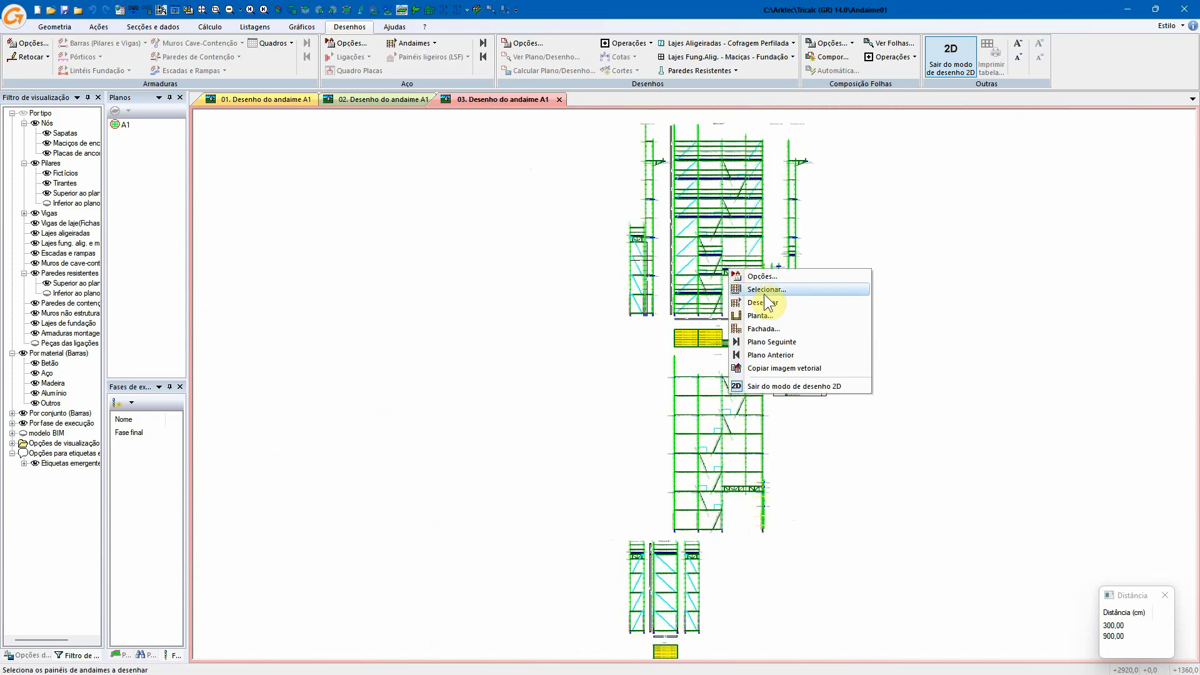
left_click(767, 314)
left_click(604, 321)
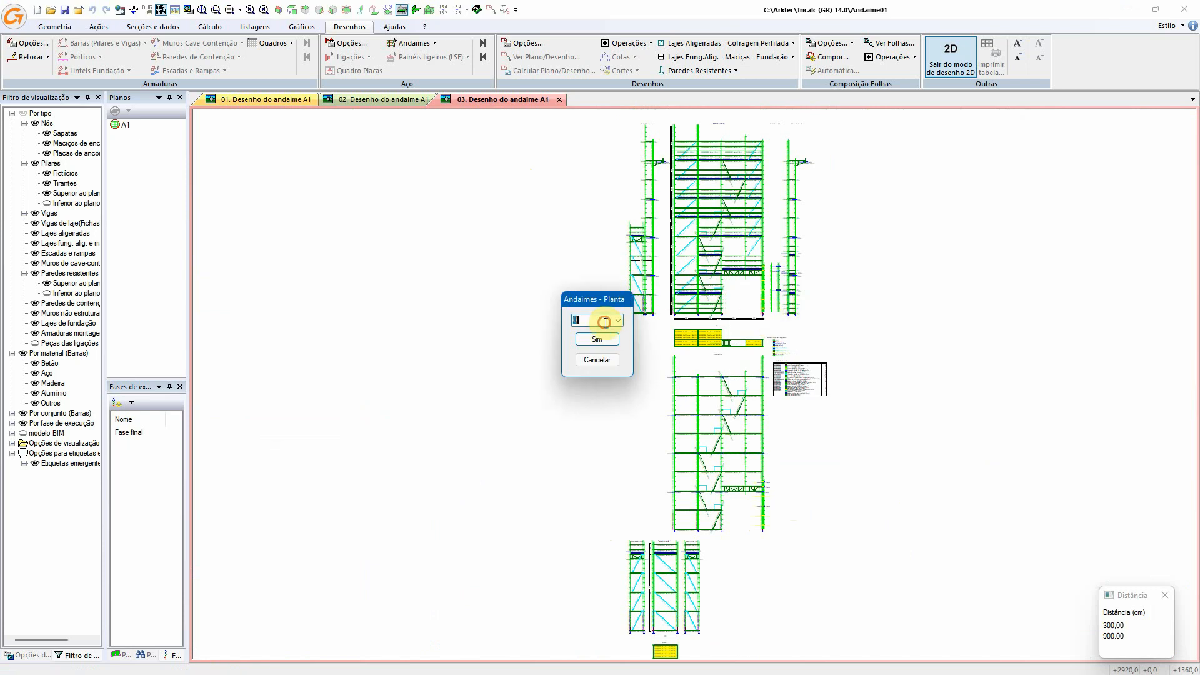
left_click(615, 320)
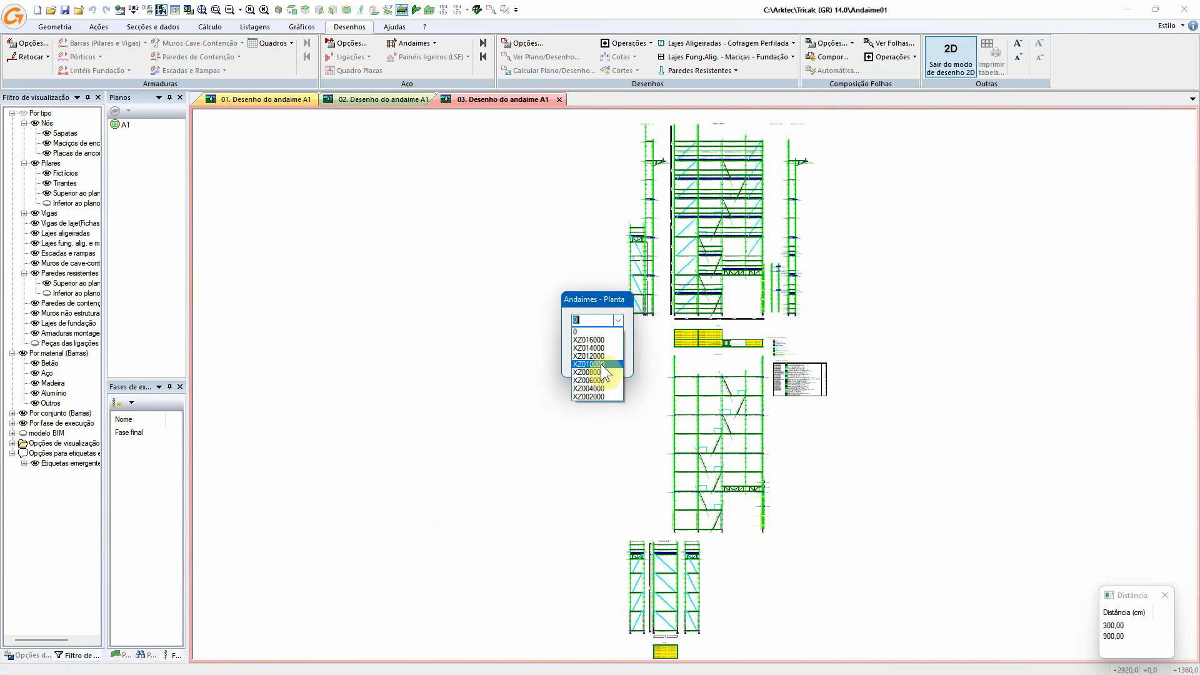
left_click(601, 373)
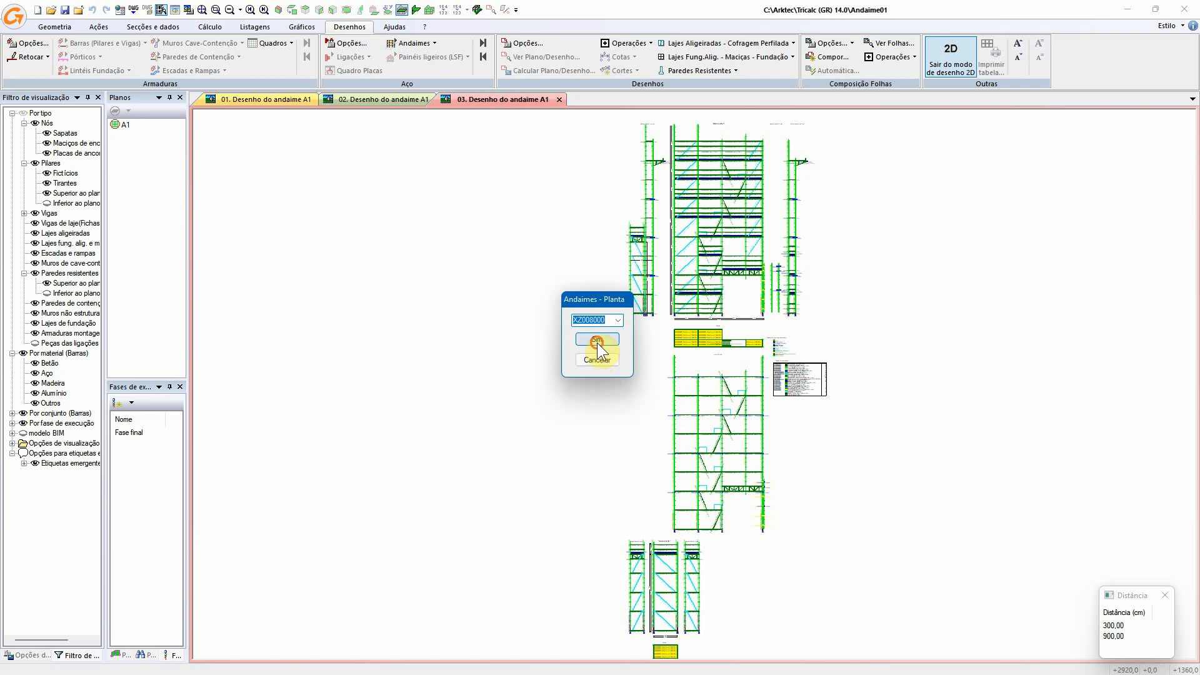
left_click(597, 343)
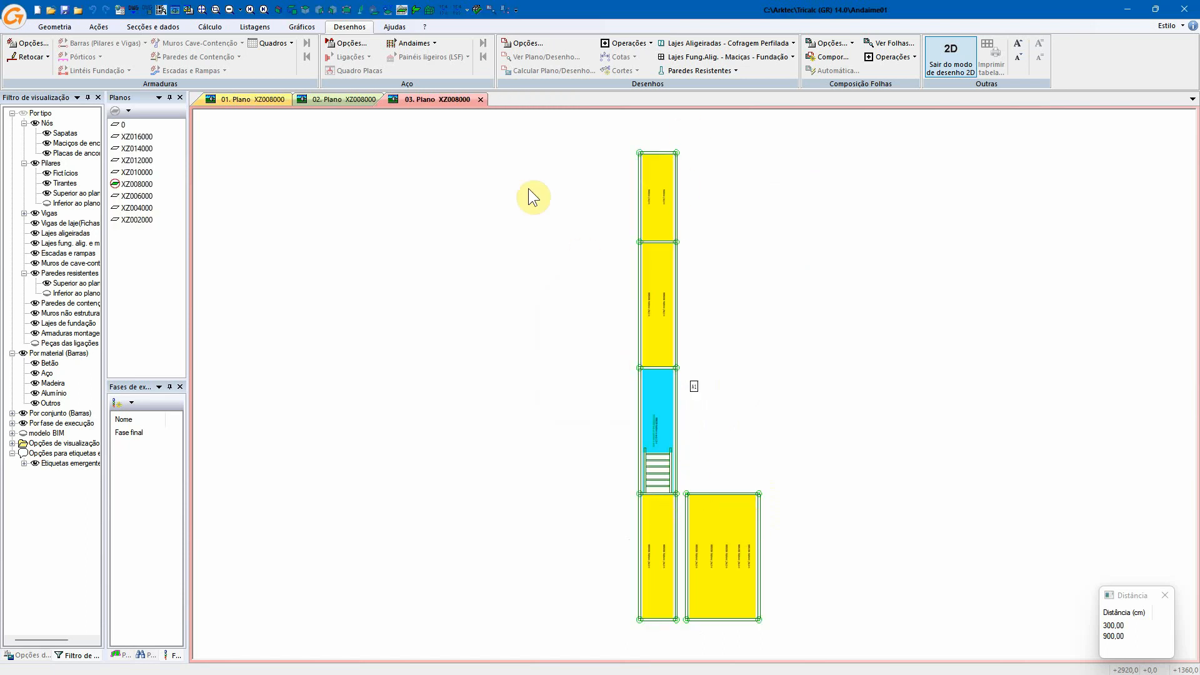
- Draw the scaffold façade for plane ZY029930
left_click(434, 43)
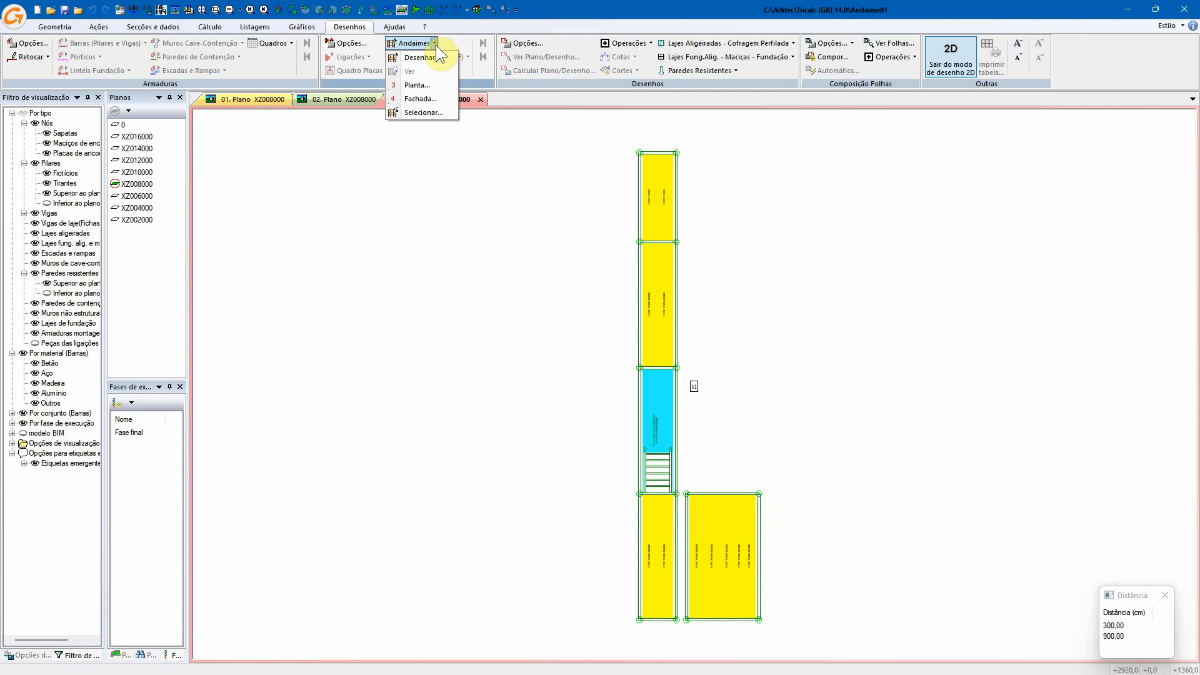
left_click(433, 99)
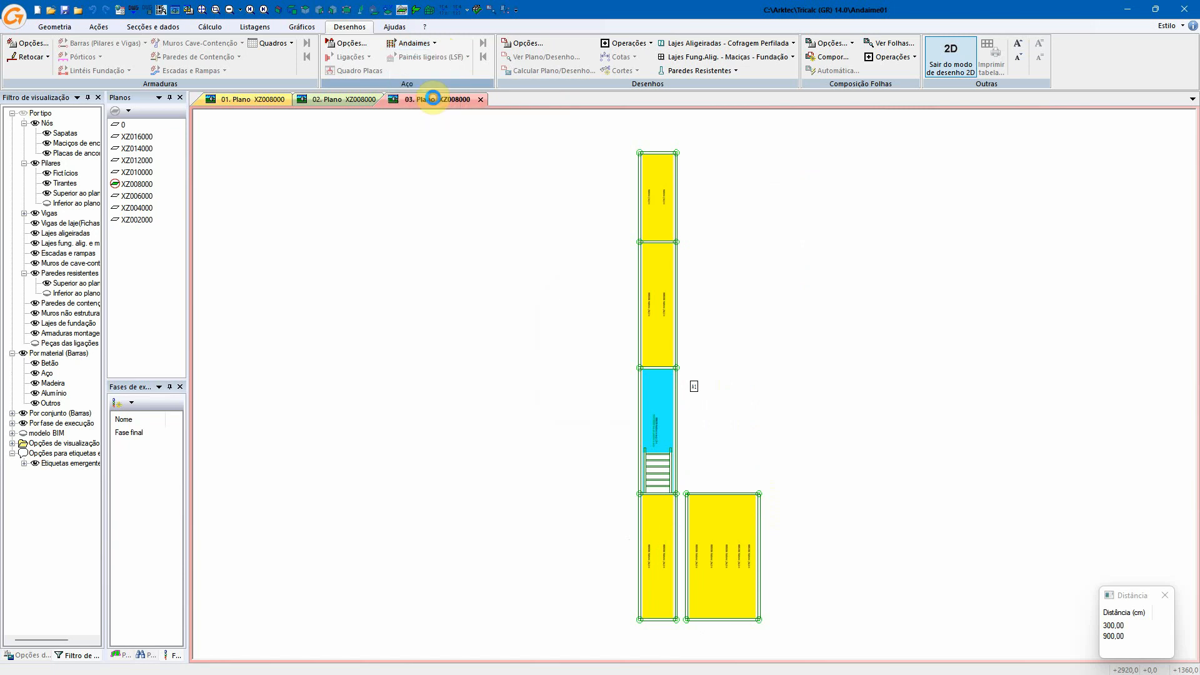
left_click(592, 339)
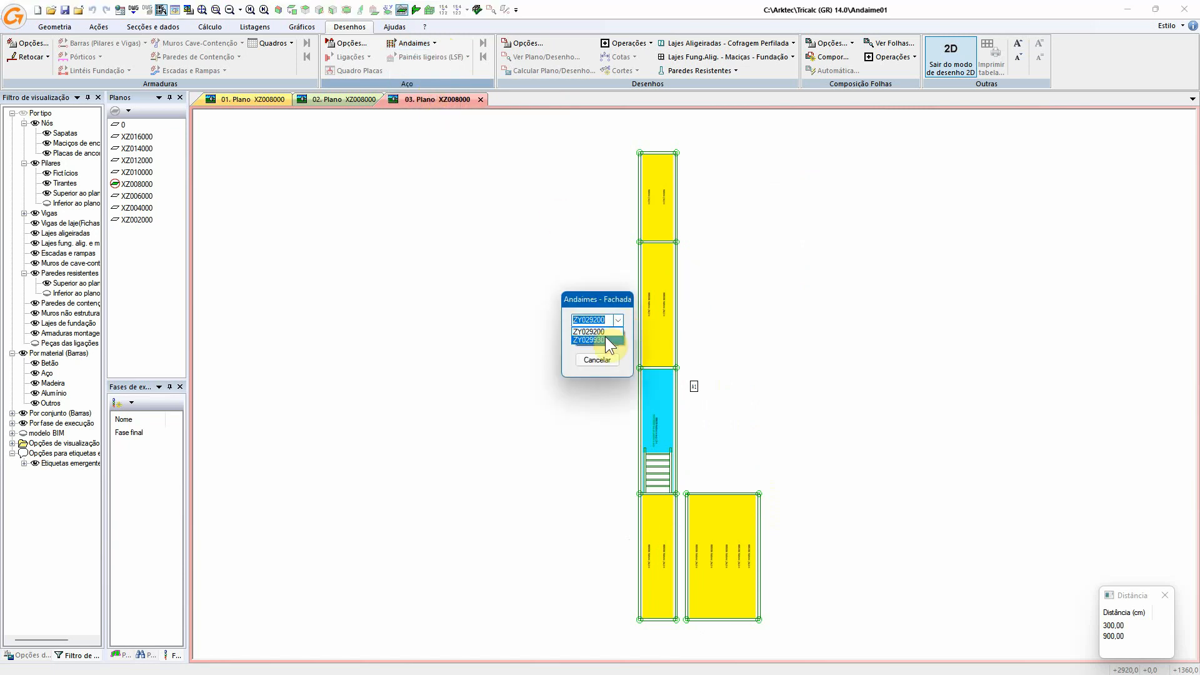
left_click(602, 340)
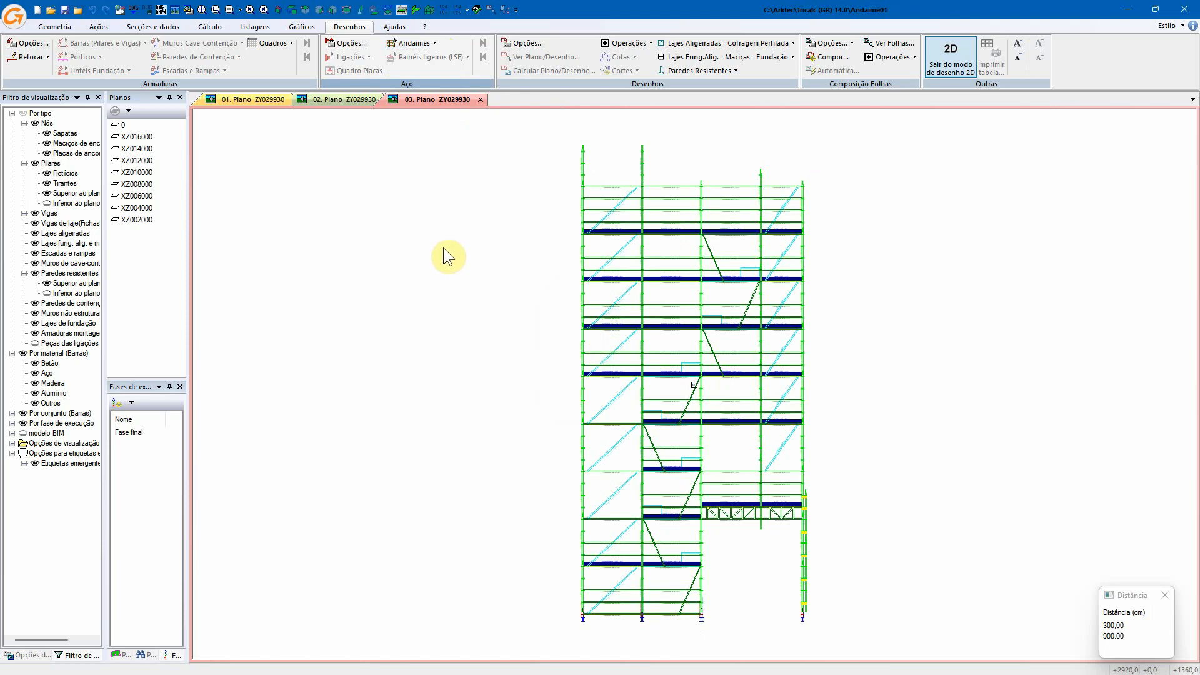
- Leave 2D drawing mode and return to the 3D view of the scaffold model
right_click(482, 261)
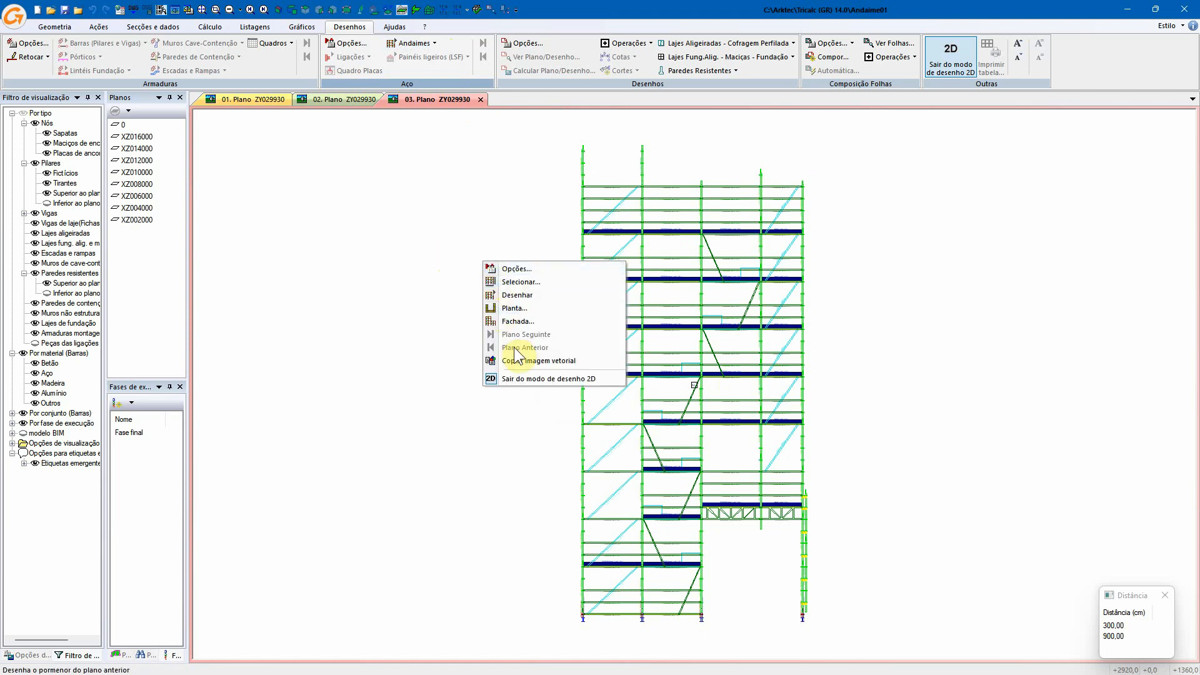
left_click(537, 381)
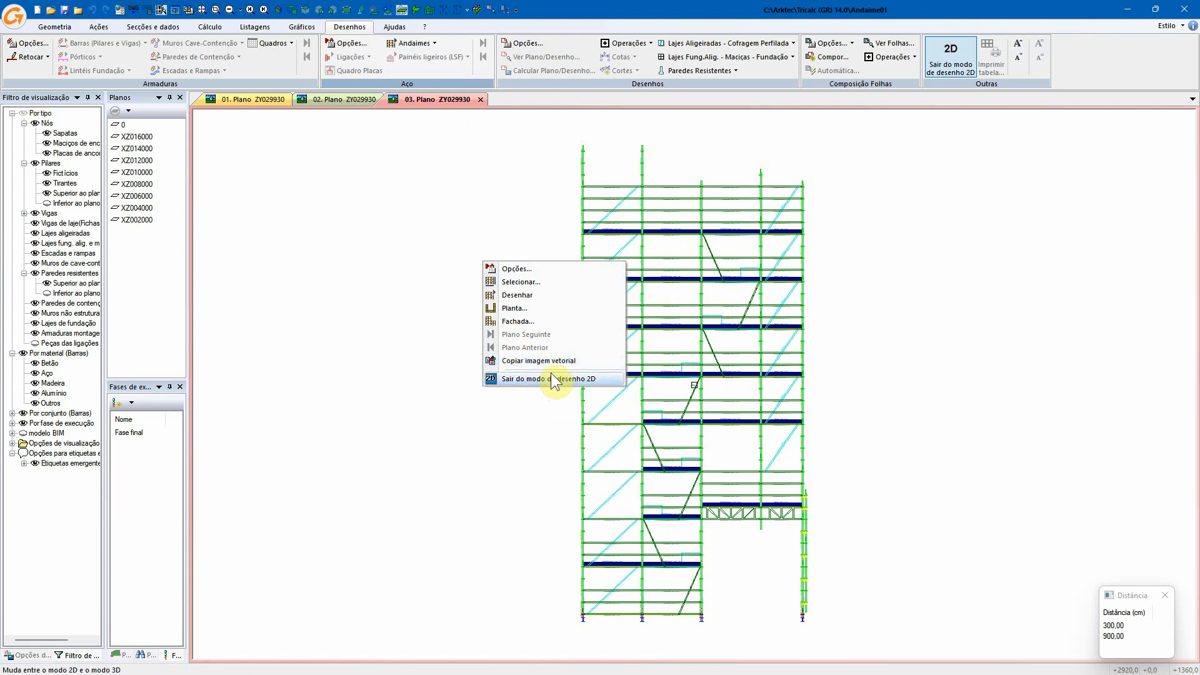
left_click(551, 375)
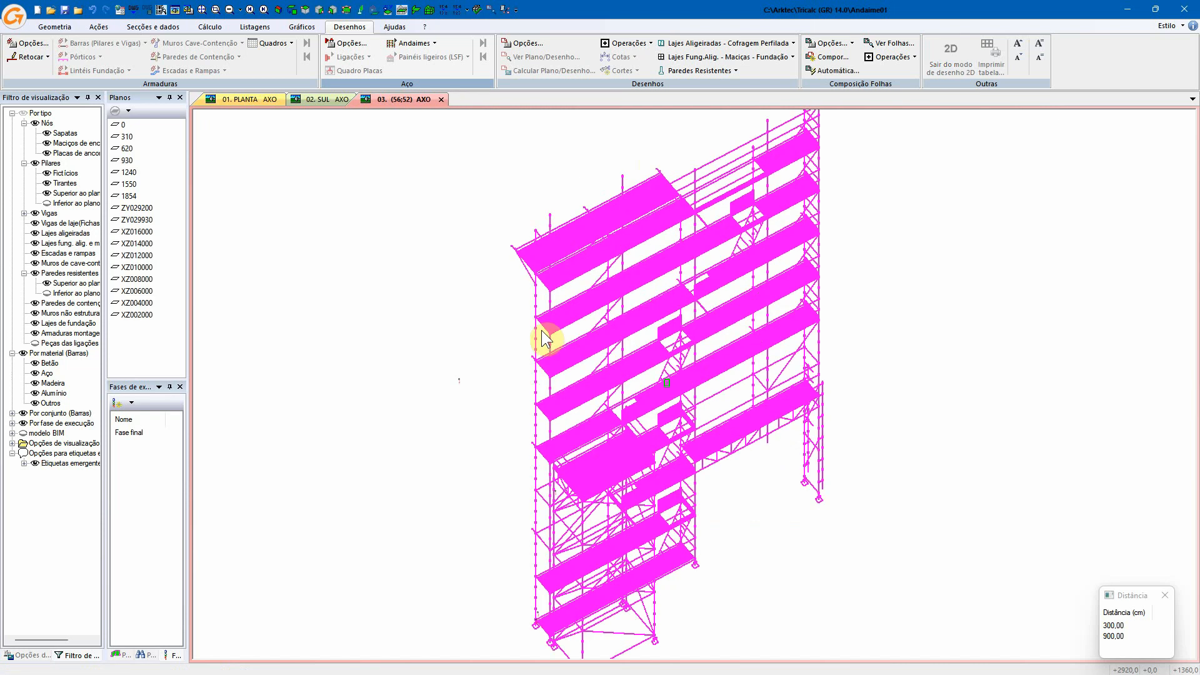
middle_click_drag(496, 272, 460, 267)
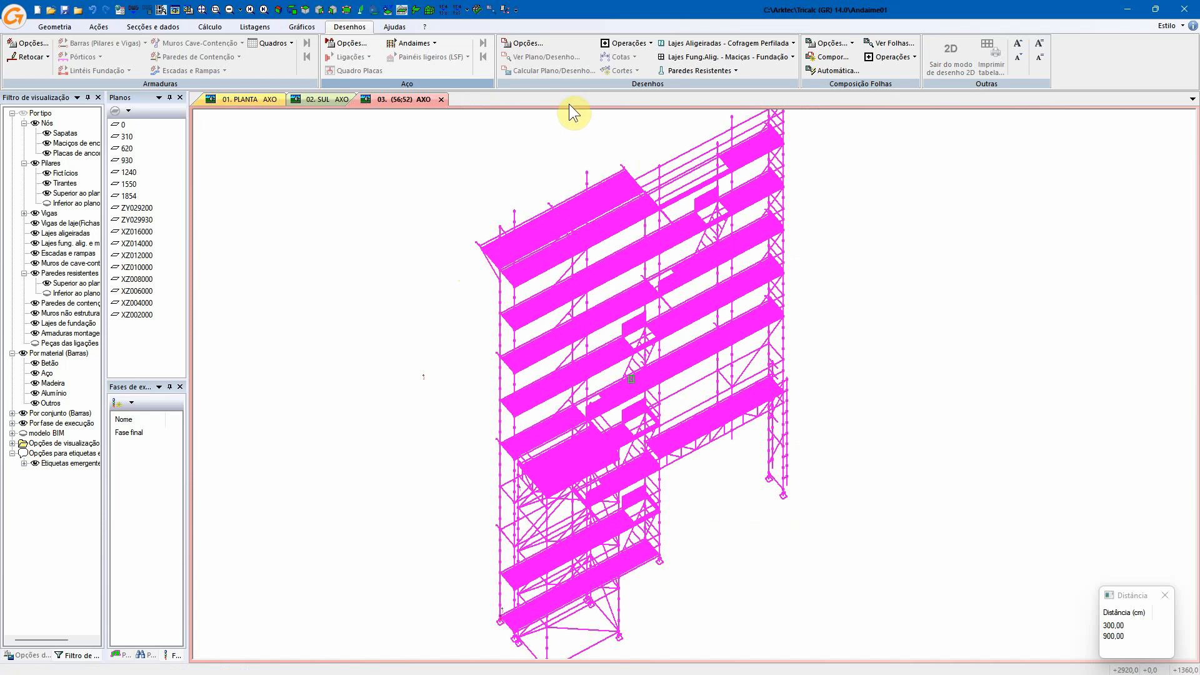
middle_click_drag(536, 196, 532, 192, "shift")
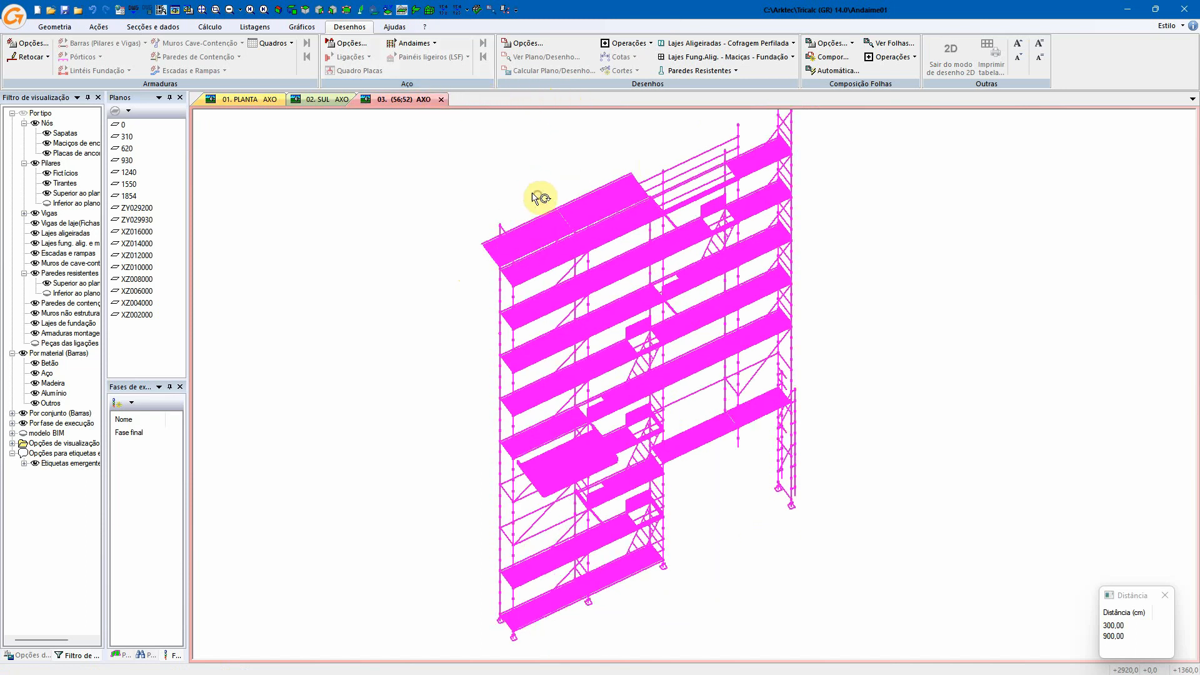
- Display the A1 composition sheet PLA1L001 showing only the limits of its drawings
left_click(889, 43)
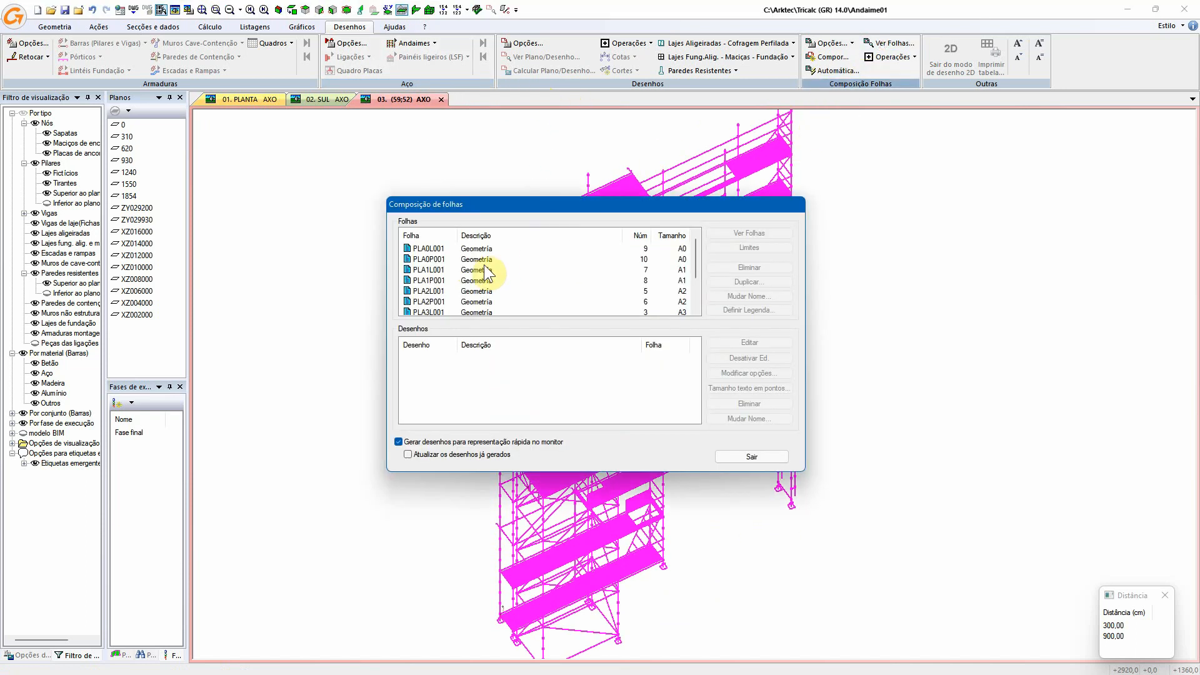
left_click(431, 280)
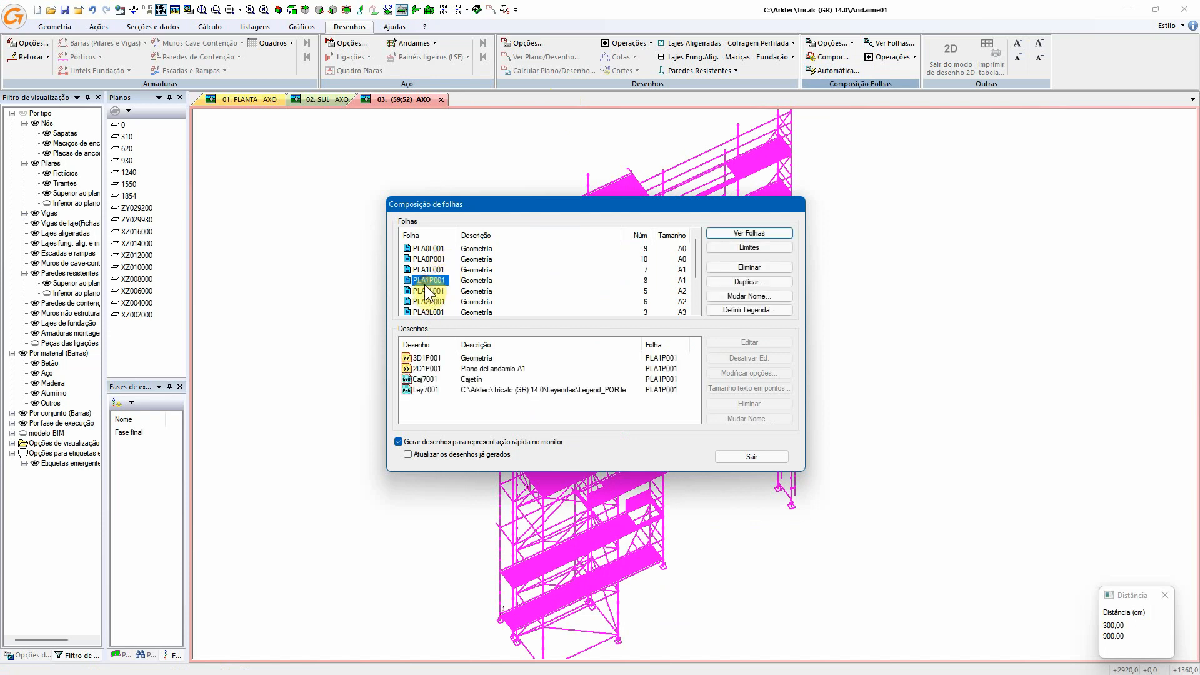
left_click(434, 271)
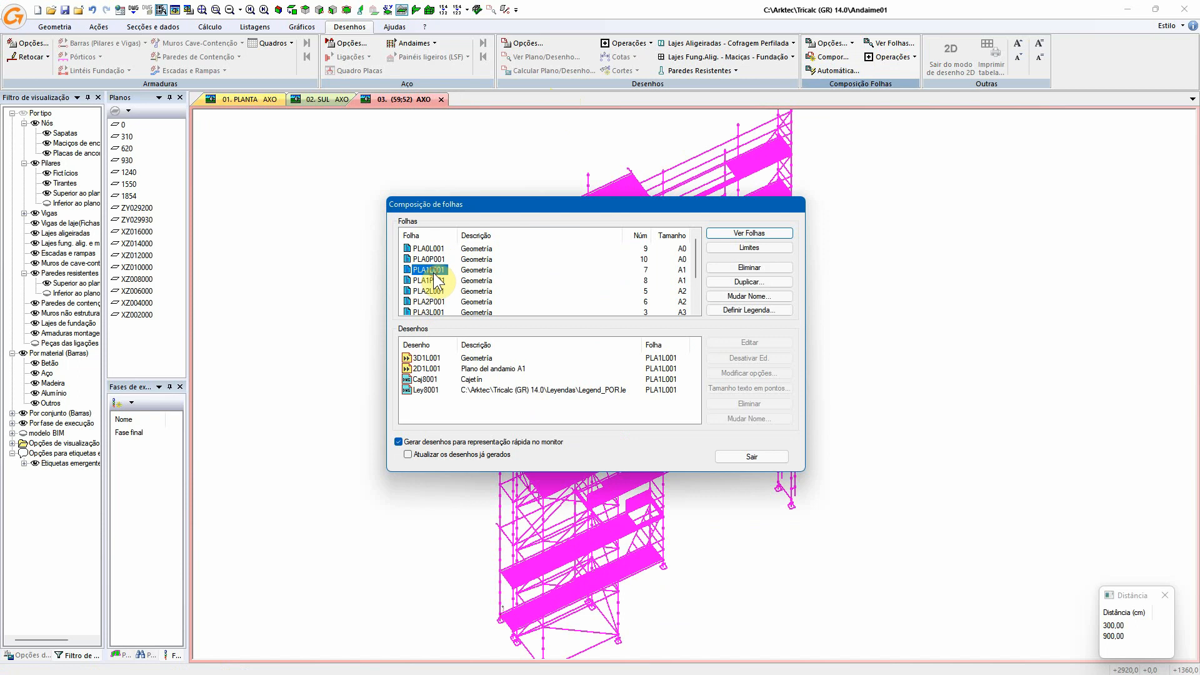
left_click(743, 248)
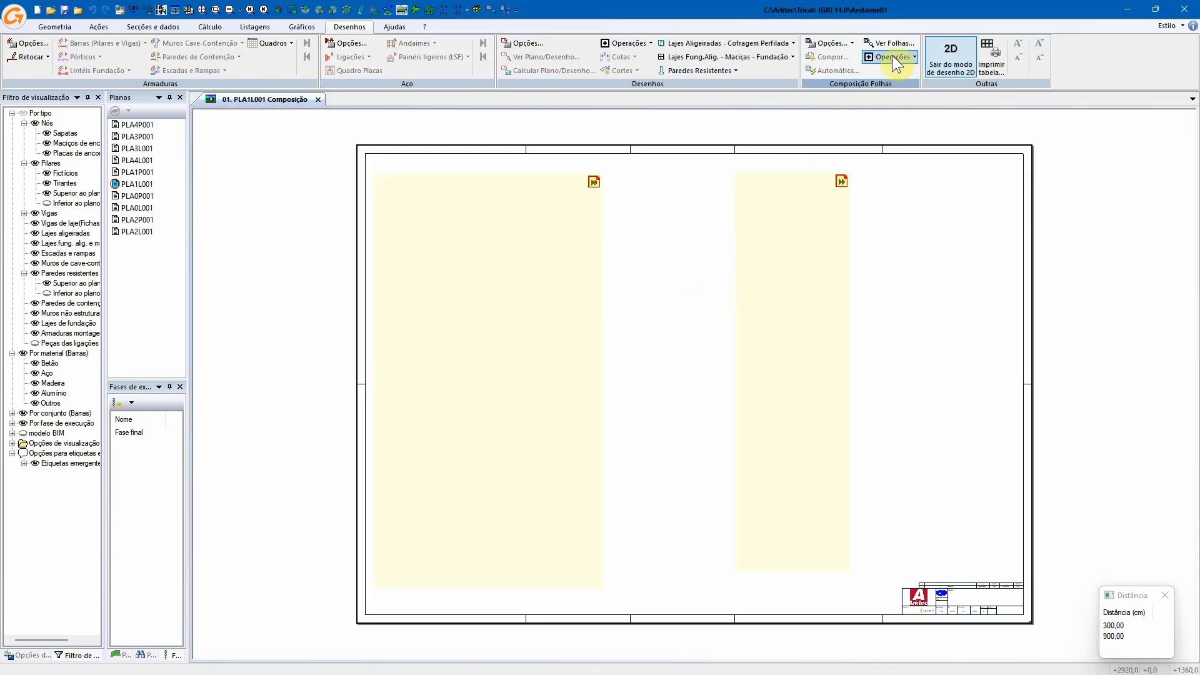
- Turn off the quick on-screen drawing generation, view sheet PLA1L001 again and list the operations available on it
left_click(883, 45)
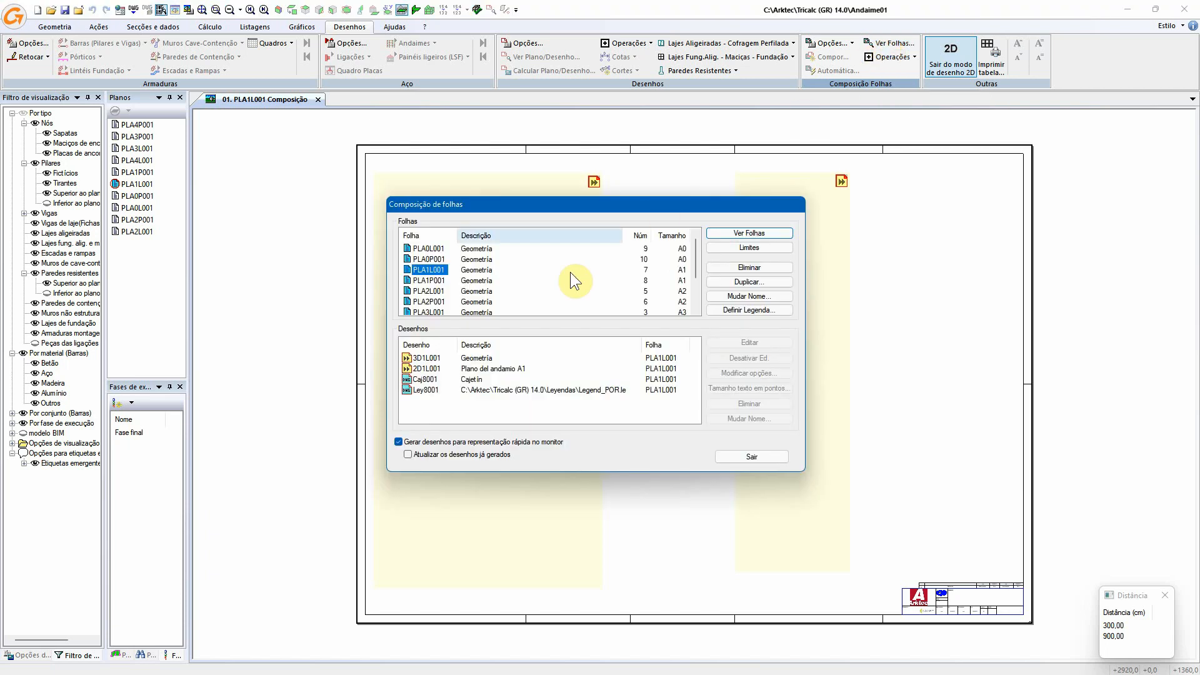
left_click(429, 280)
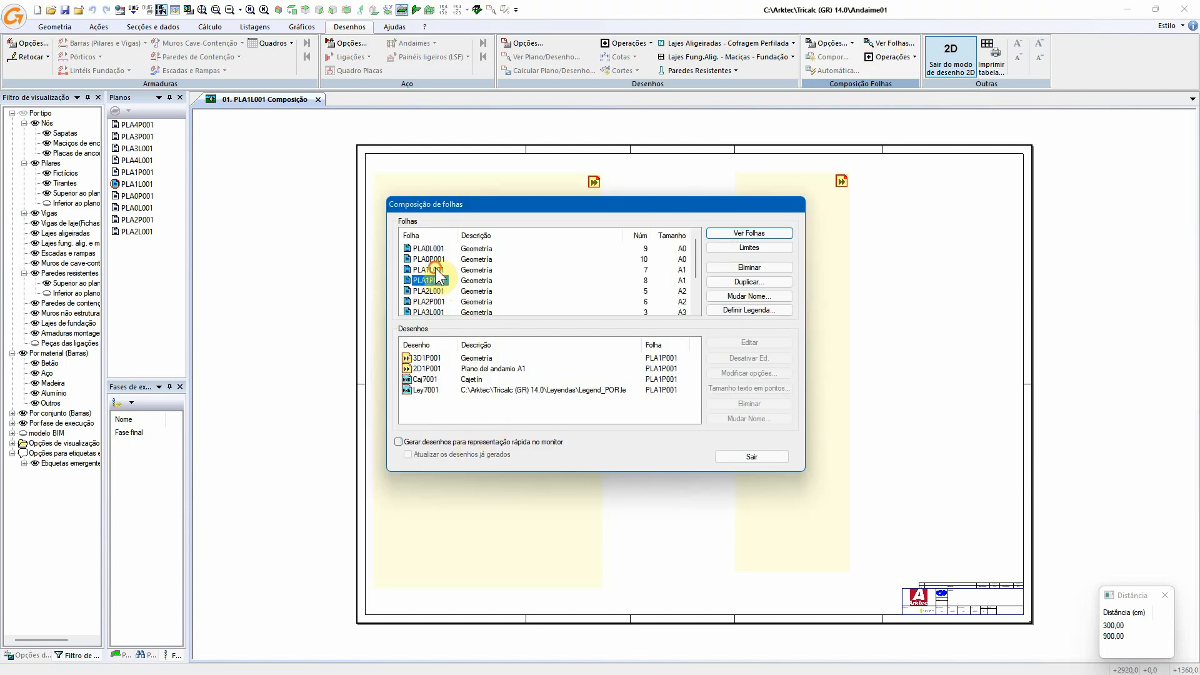
left_click(728, 235)
right_click(521, 271)
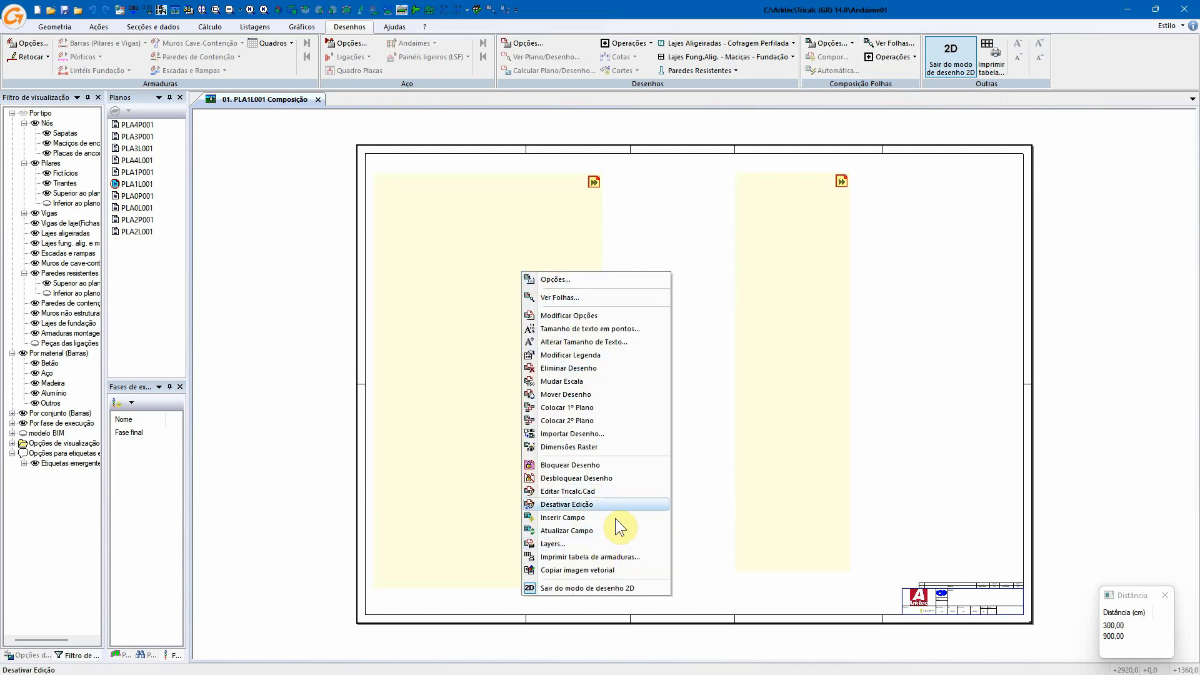
- Update the fields of the composition sheet, recalculating its associated drawing files, and check the scale field in the title block
left_click(599, 530)
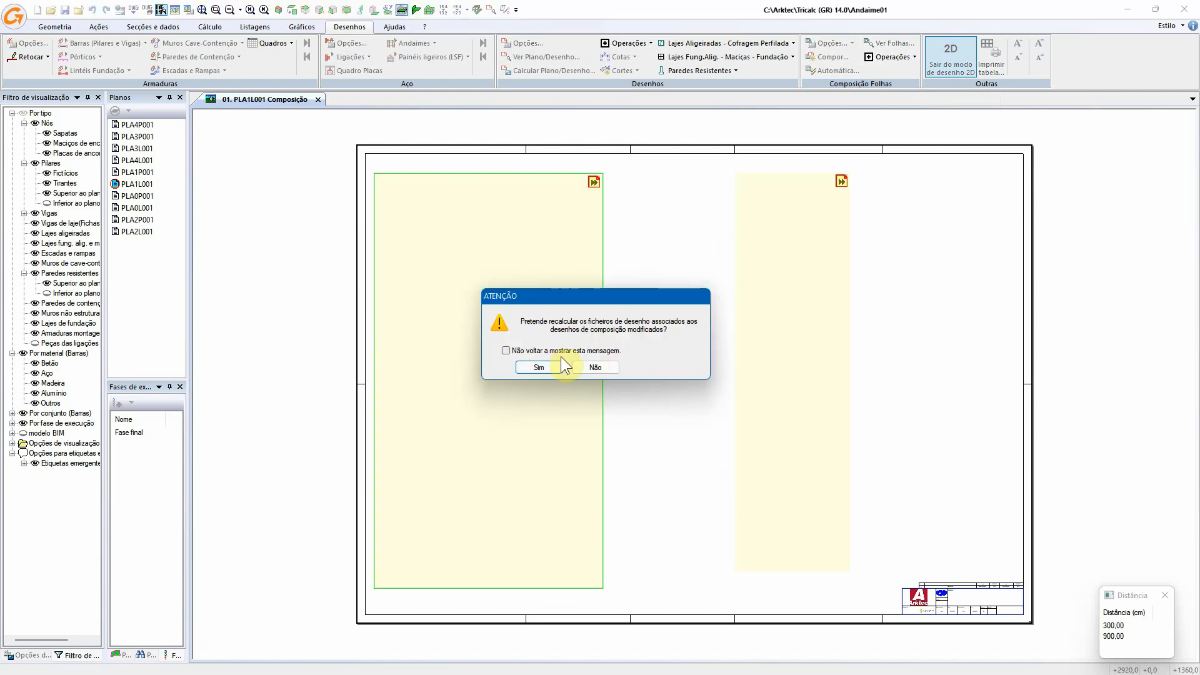
left_click(542, 368)
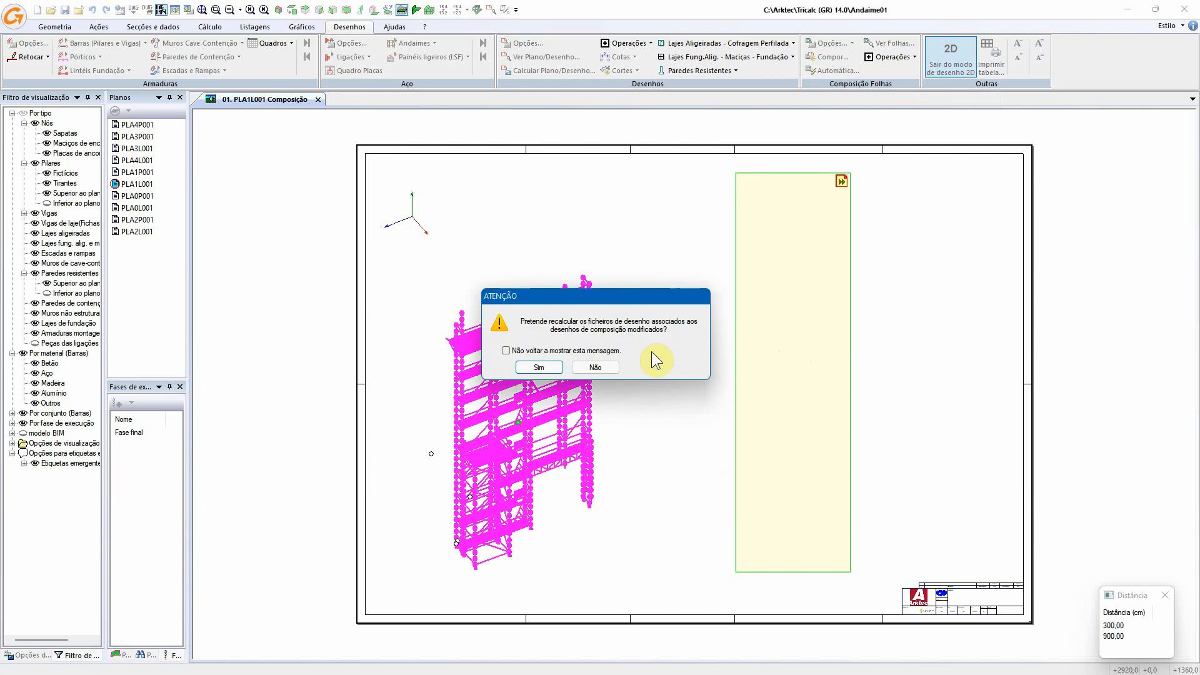
left_click(554, 367)
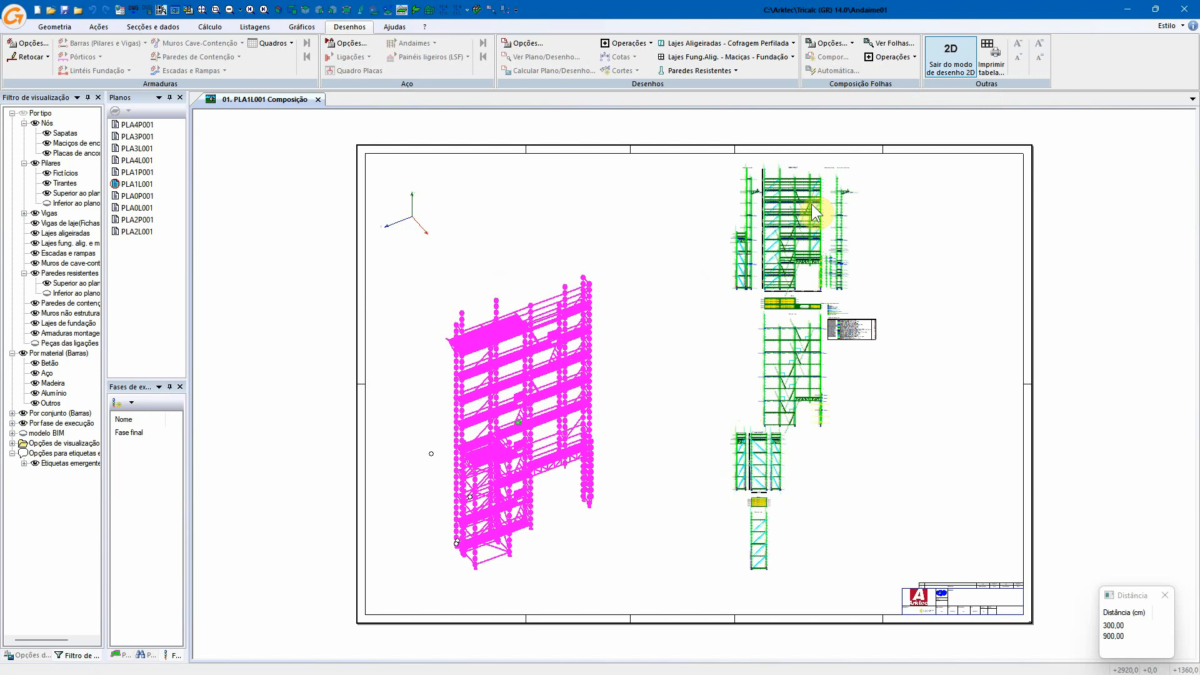
left_click(880, 528)
left_click(1041, 654)
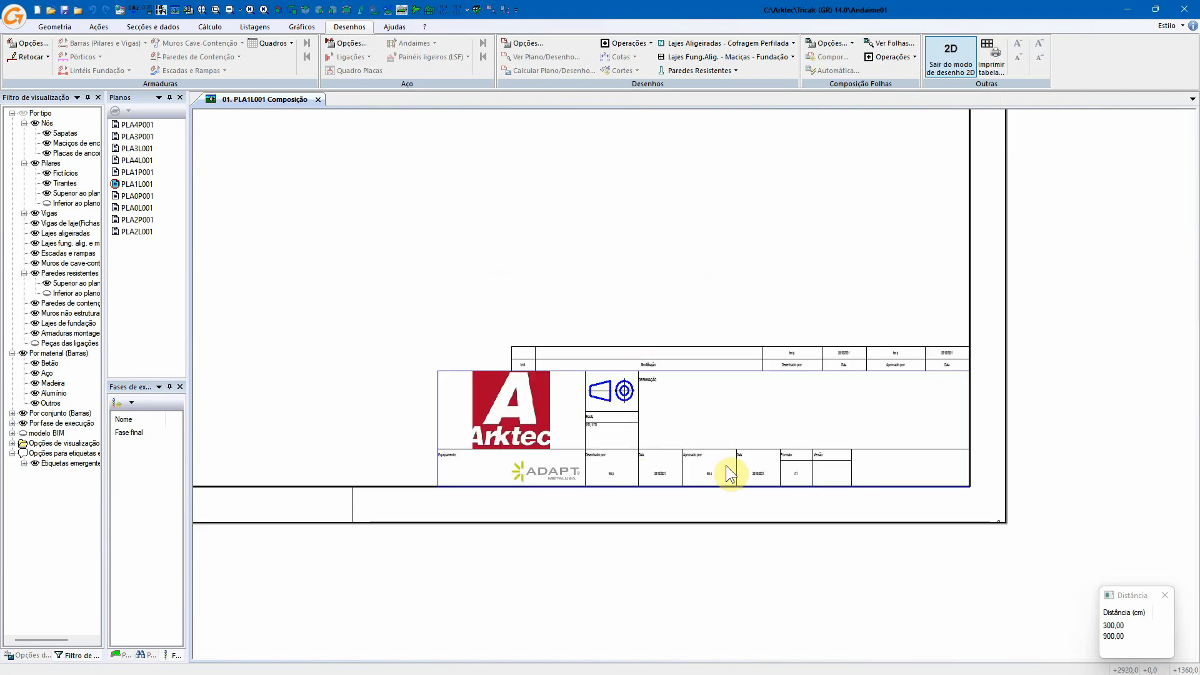
scroll(661, 440, "up", 2)
scroll(529, 442, "up", 2)
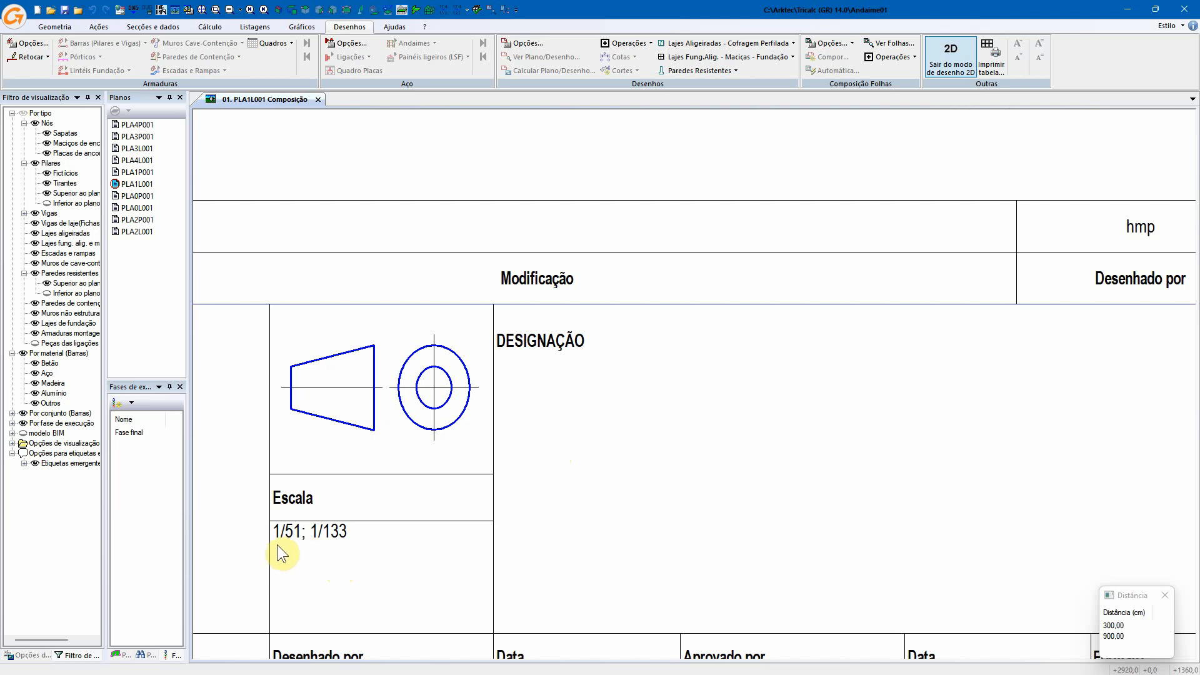
middle_click(357, 523)
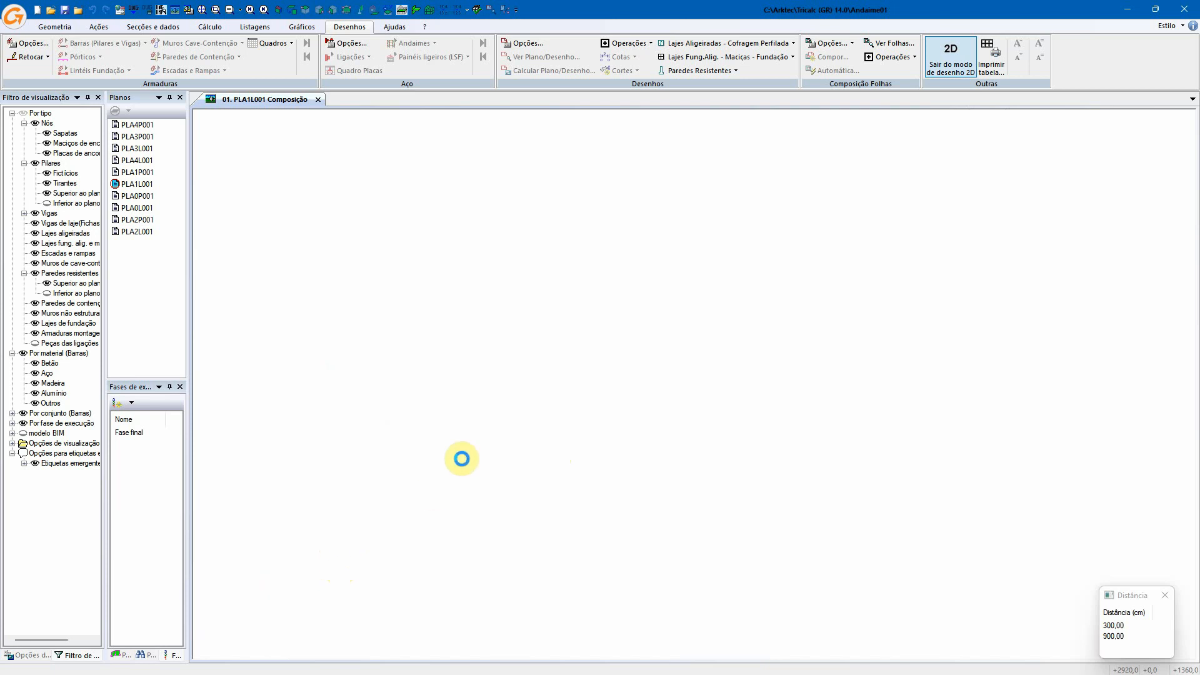
- Change the scale of the façade and plan drawing on the sheet to 1/100, recalculating its drawing file
right_click(522, 345)
left_click(619, 455)
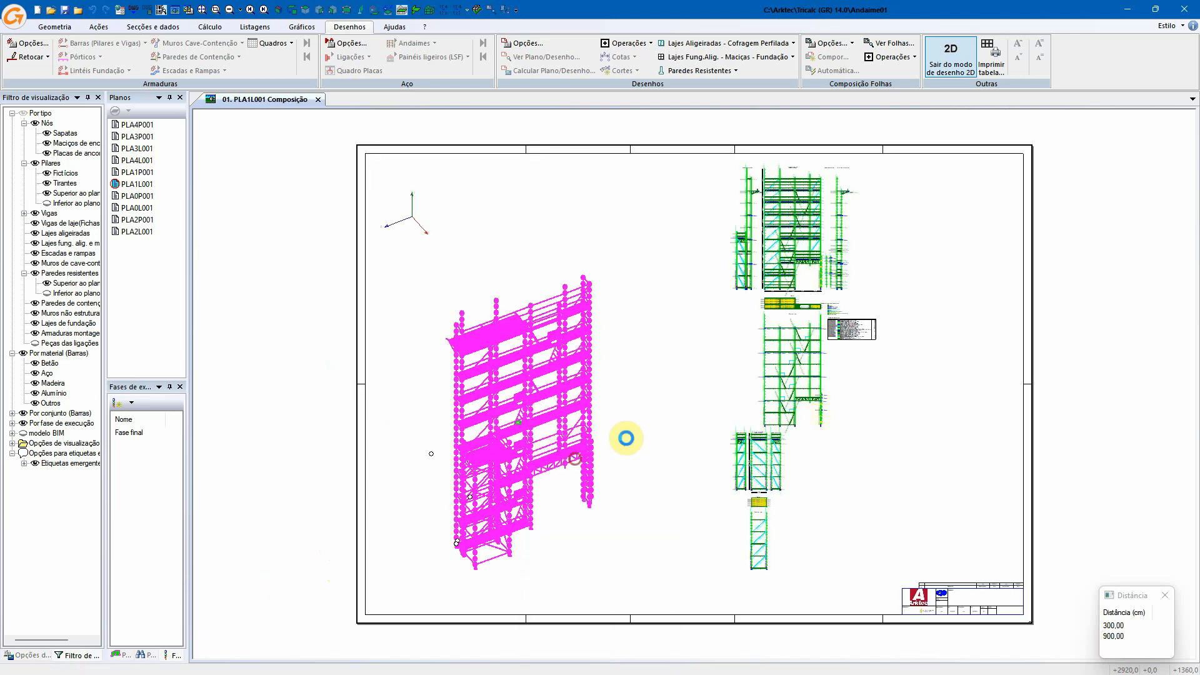
left_click_drag(242, 121, 162, 135)
type("100")
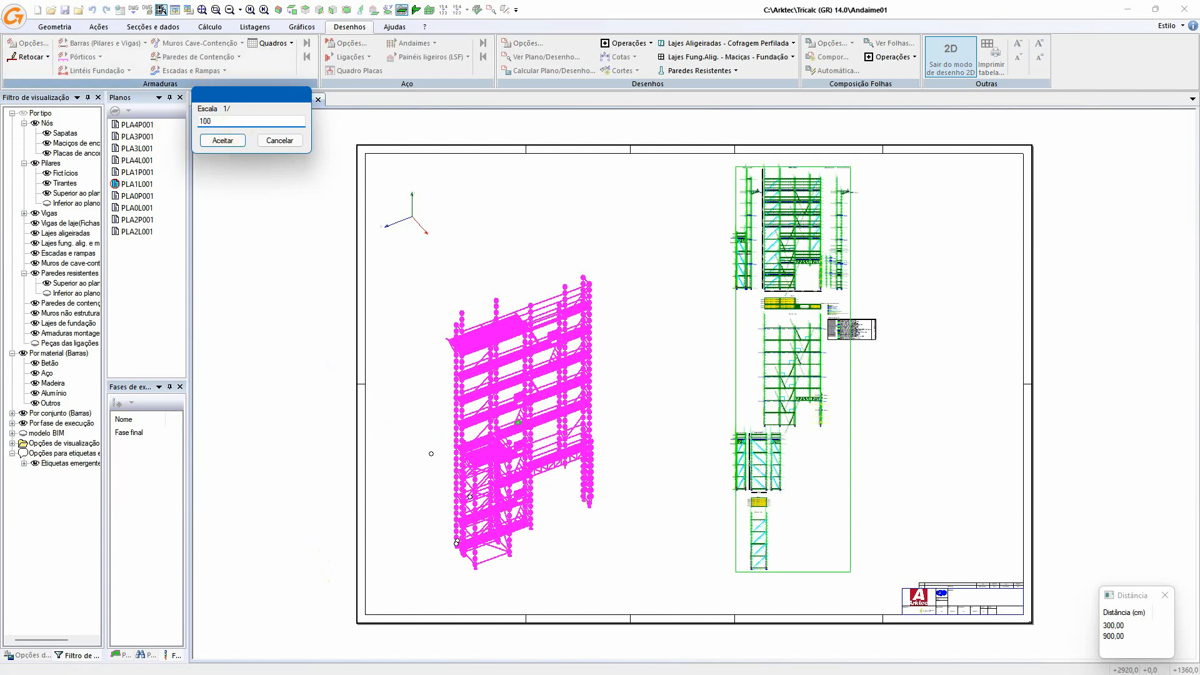
key("Return")
key("Return")
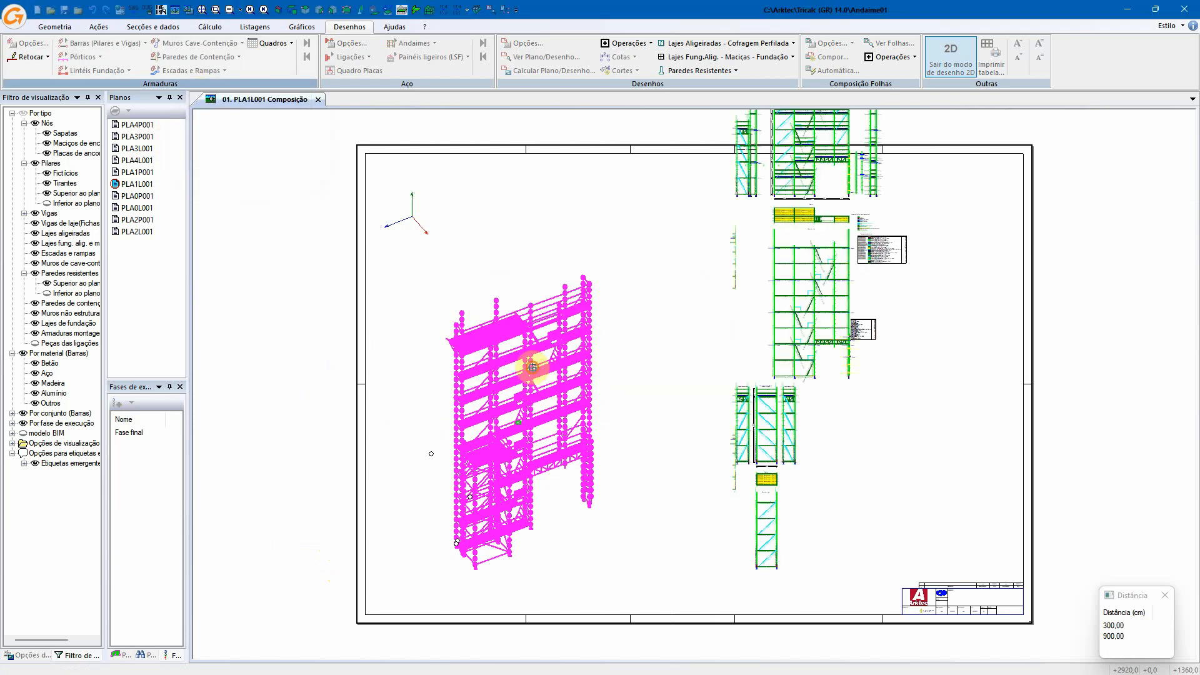
- Change the scale of the 3D scaffold drawing on the sheet to 1/50, recalculating its drawing file
left_click(531, 368)
left_click_drag(233, 122, 150, 126)
type("5")
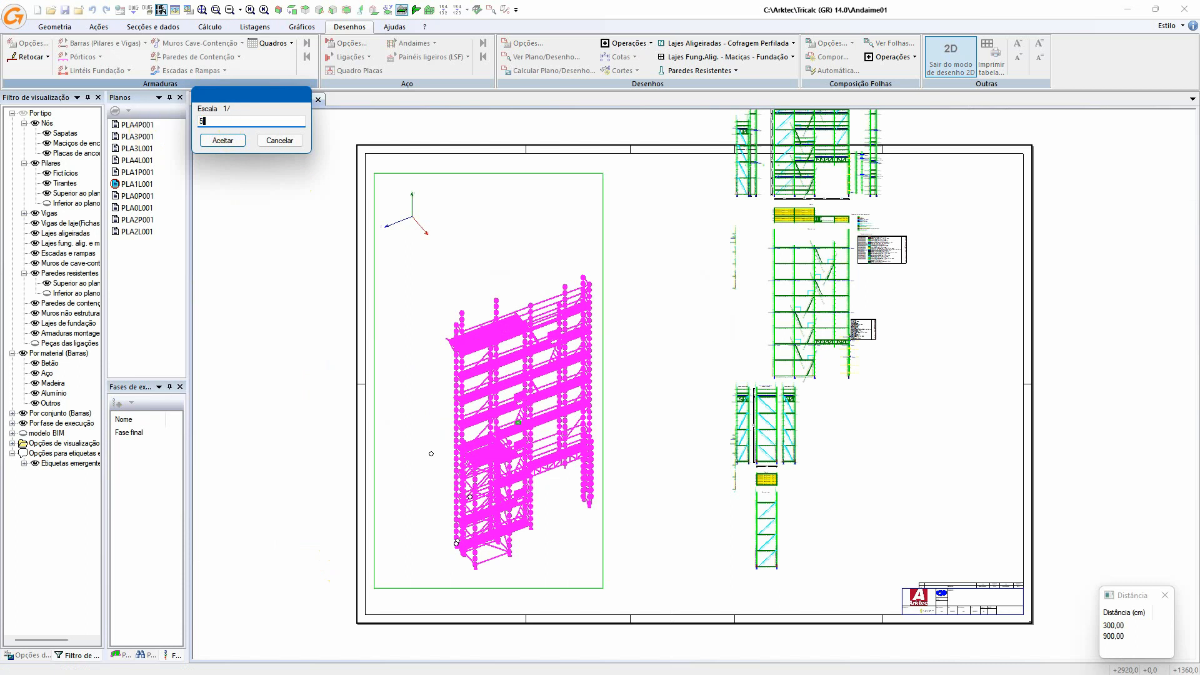
type("0")
key("Return")
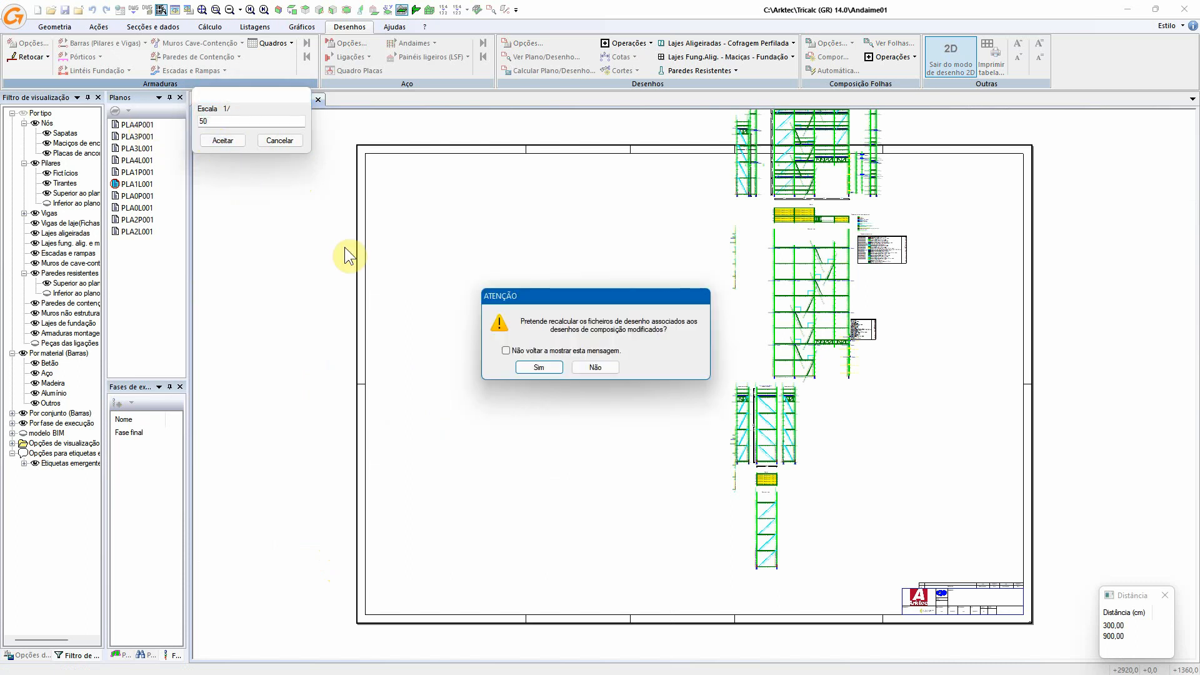
left_click(541, 370)
left_click(761, 354)
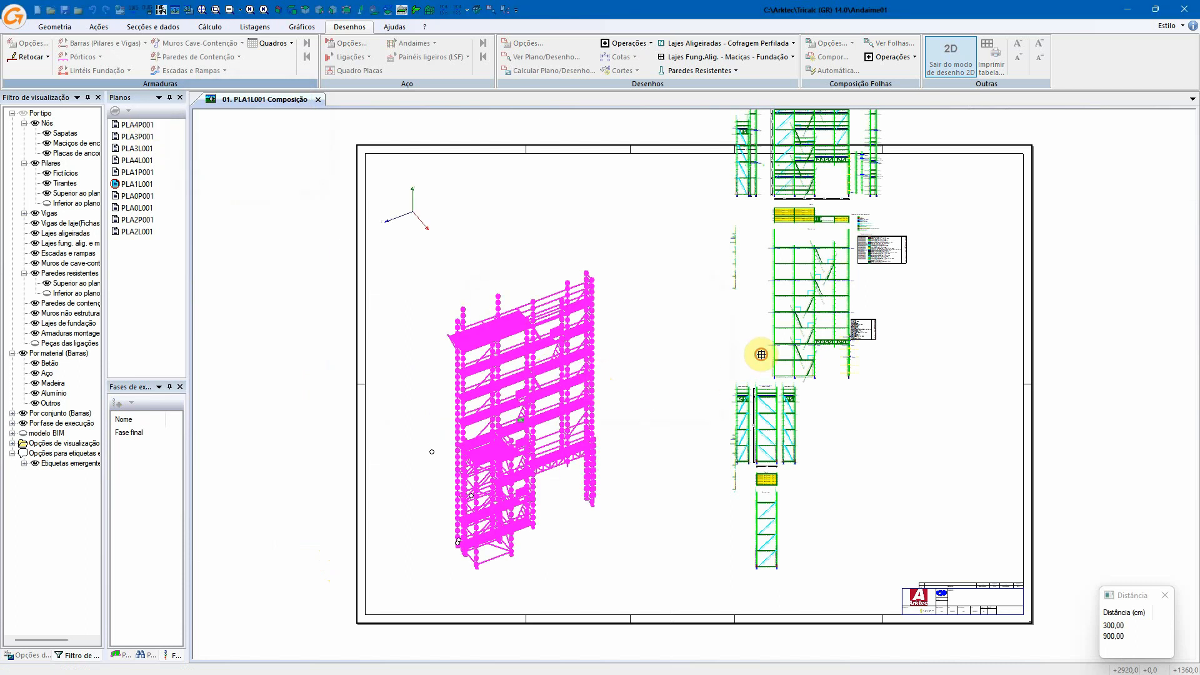
- Rescale the scaffold views on the PLA1L001 composition sheet to 1/150 and answer the recalculation prompt
left_click_drag(240, 120, 145, 123)
type("150")
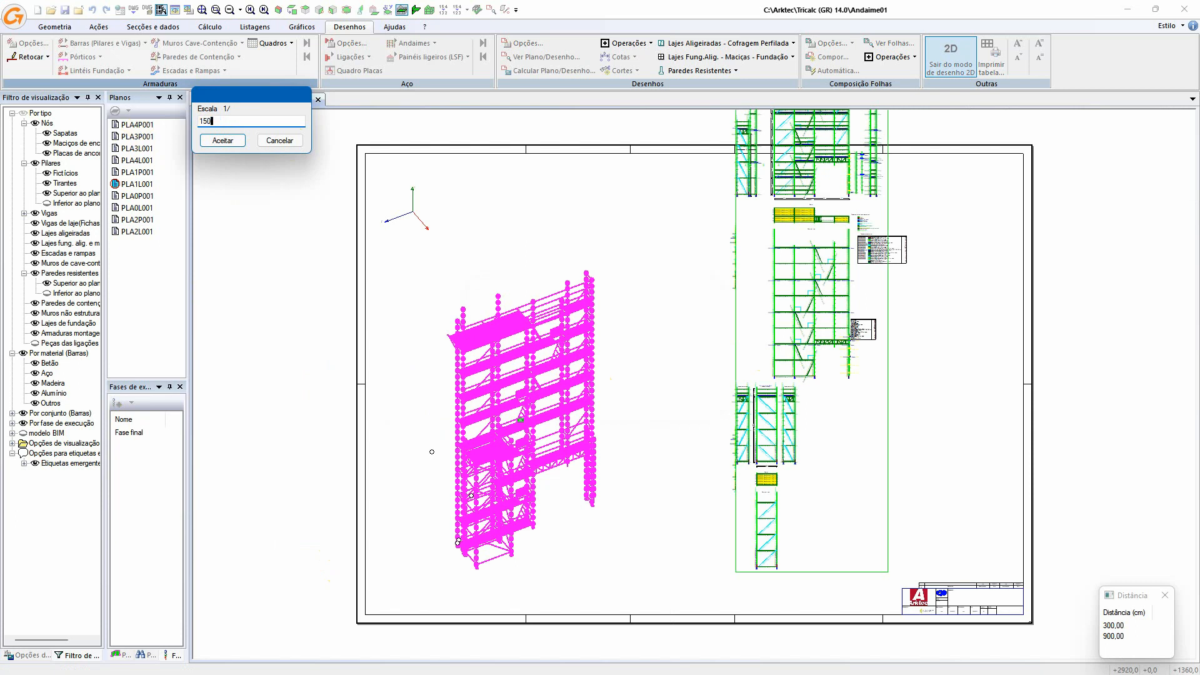
key("Return")
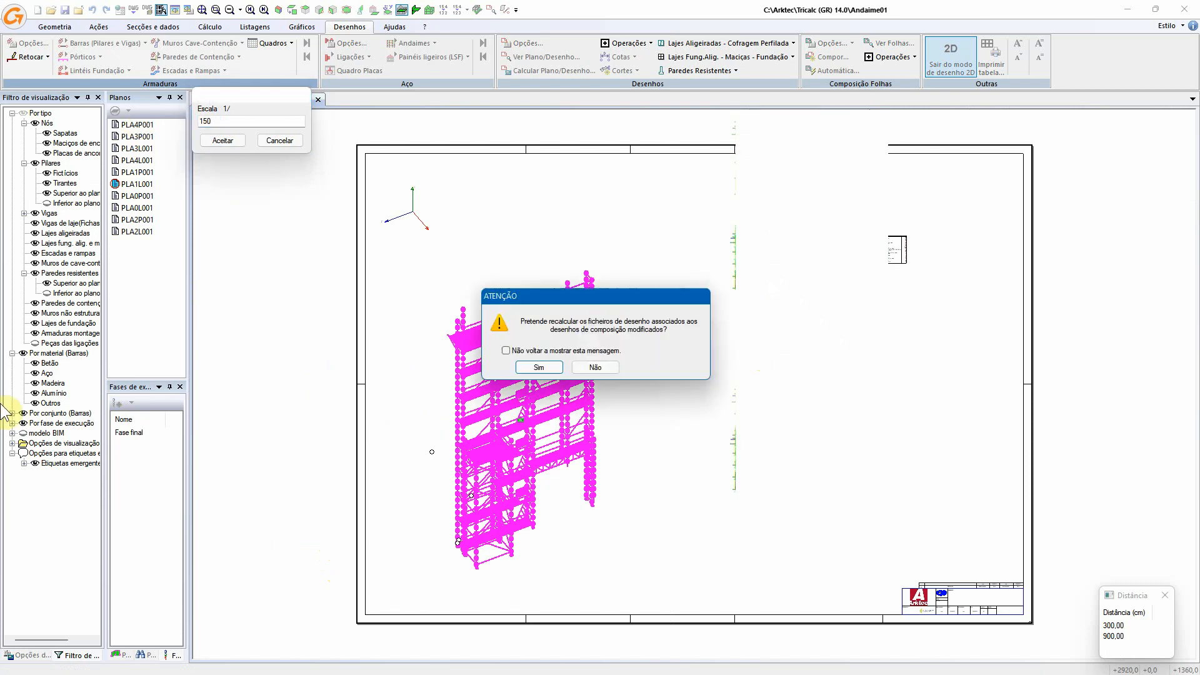
left_click(550, 441)
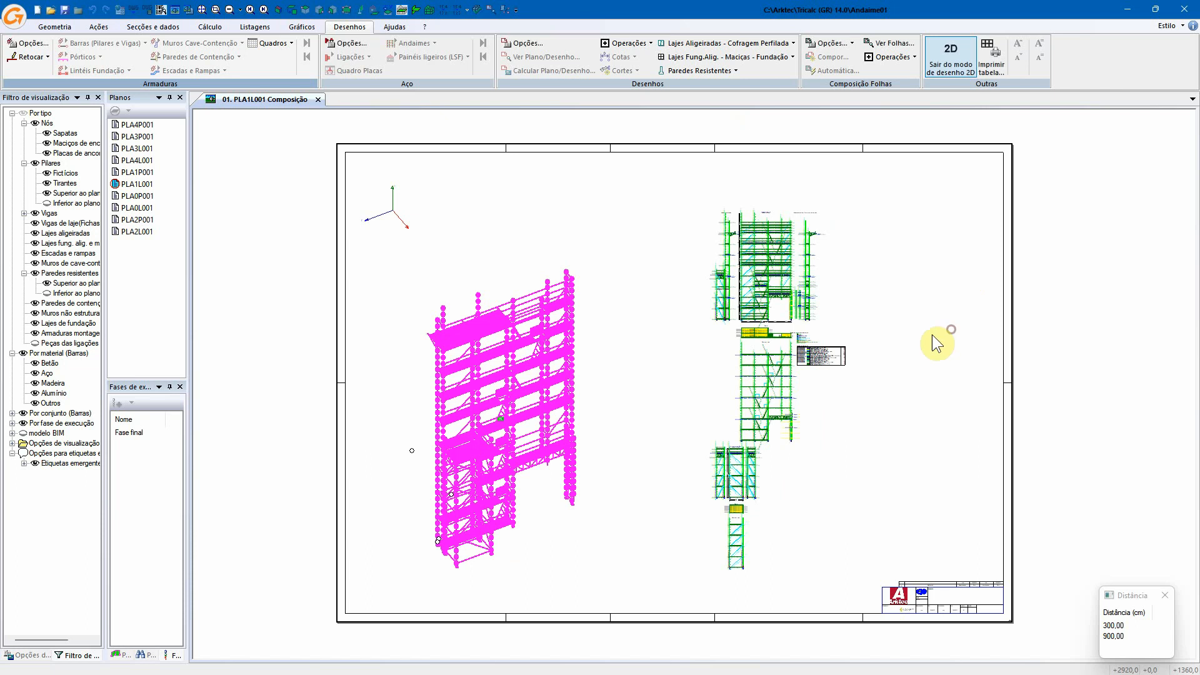
- Leave the 2D drawing mode and return to the axonometric view of the scaffold model
right_click(559, 384)
left_click(613, 375)
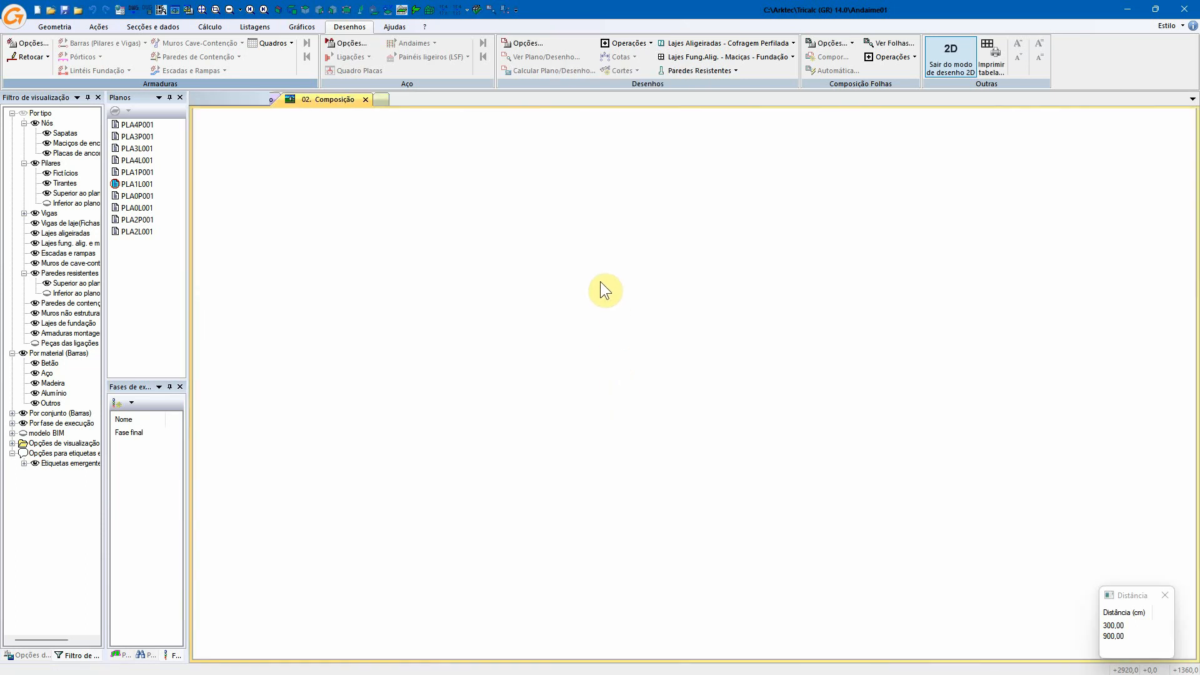
middle_click_drag(546, 270, 503, 161)
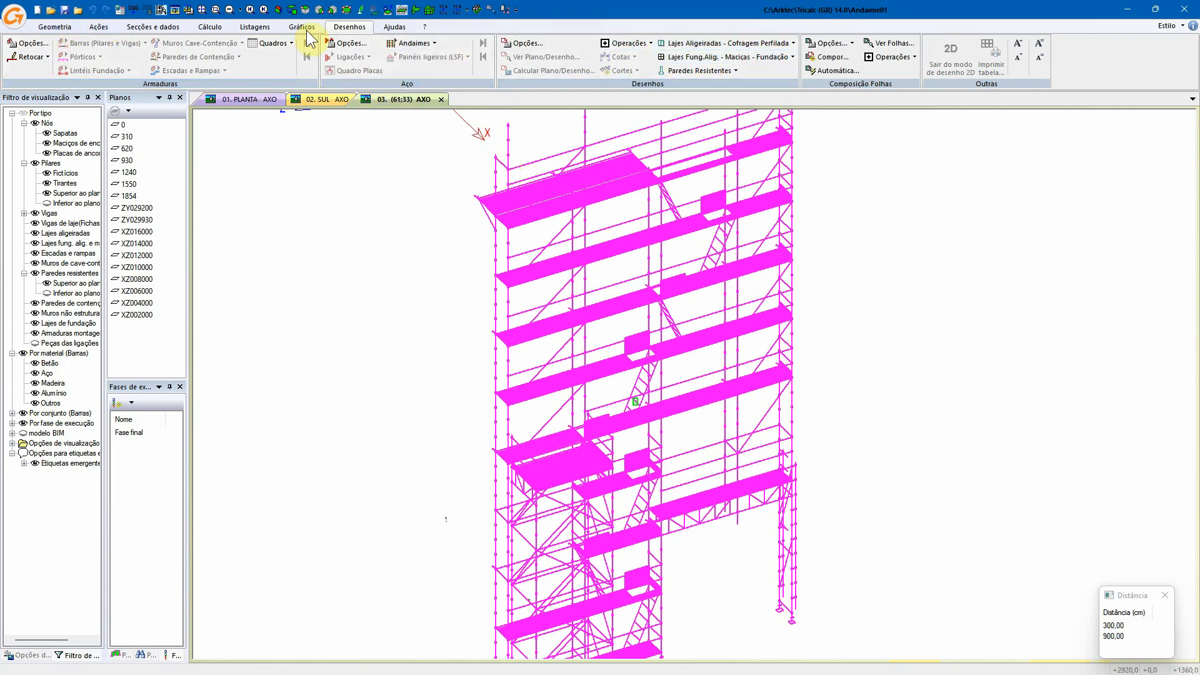
- Open the linear ADAPT scaffold for modification, view its dimension settings, and cancel without changing anything
left_click(55, 26)
left_click(658, 71)
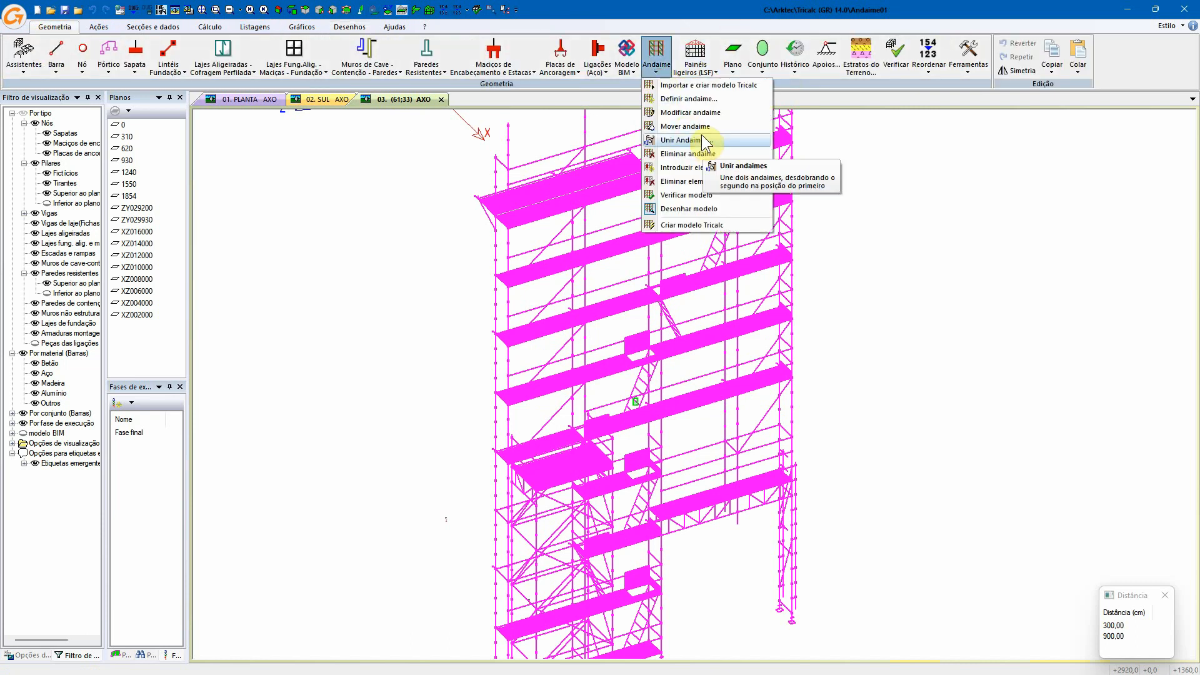
left_click(691, 113)
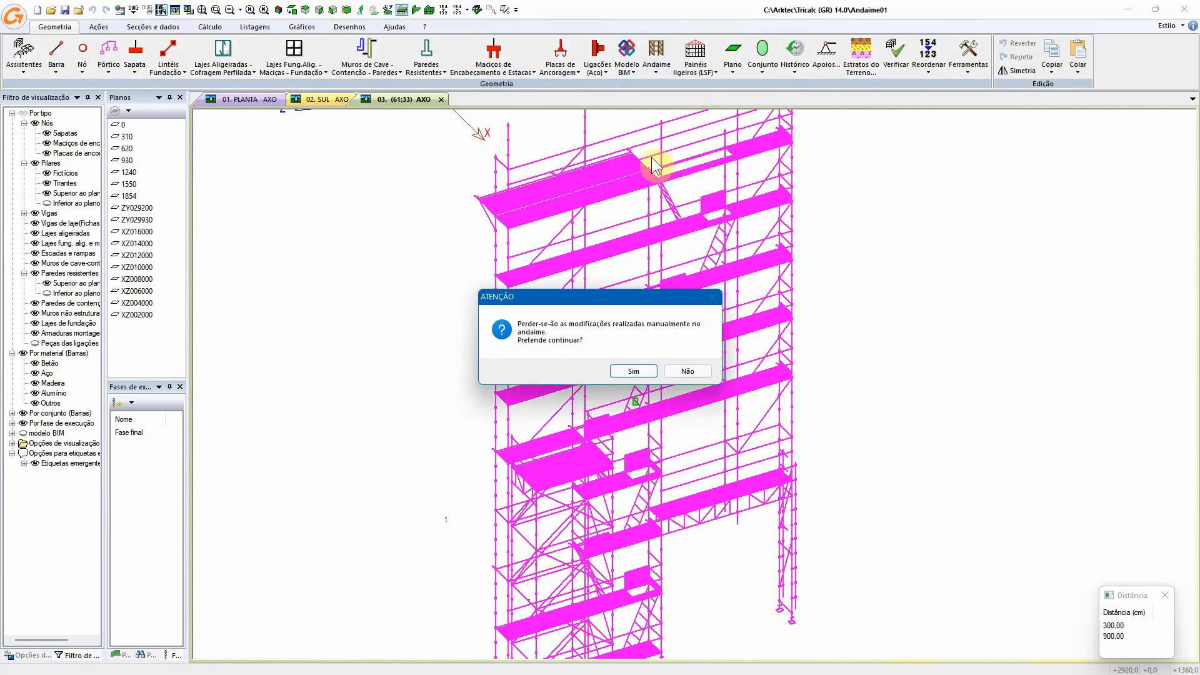
left_click(628, 370)
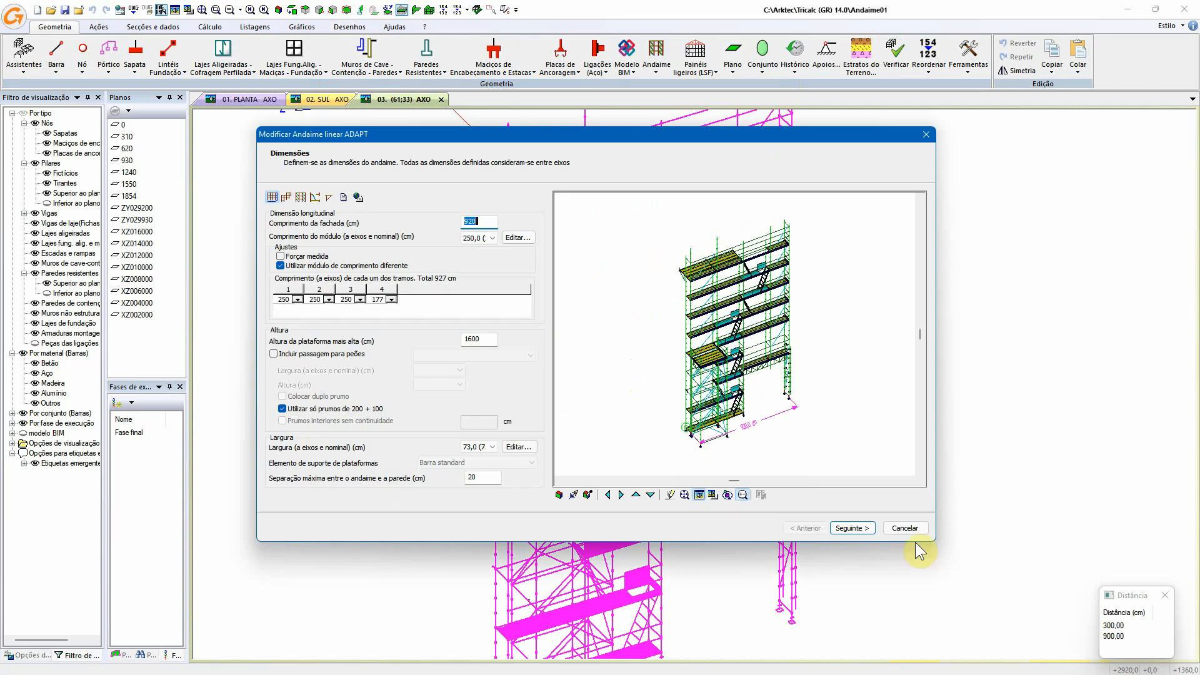
left_click(906, 528)
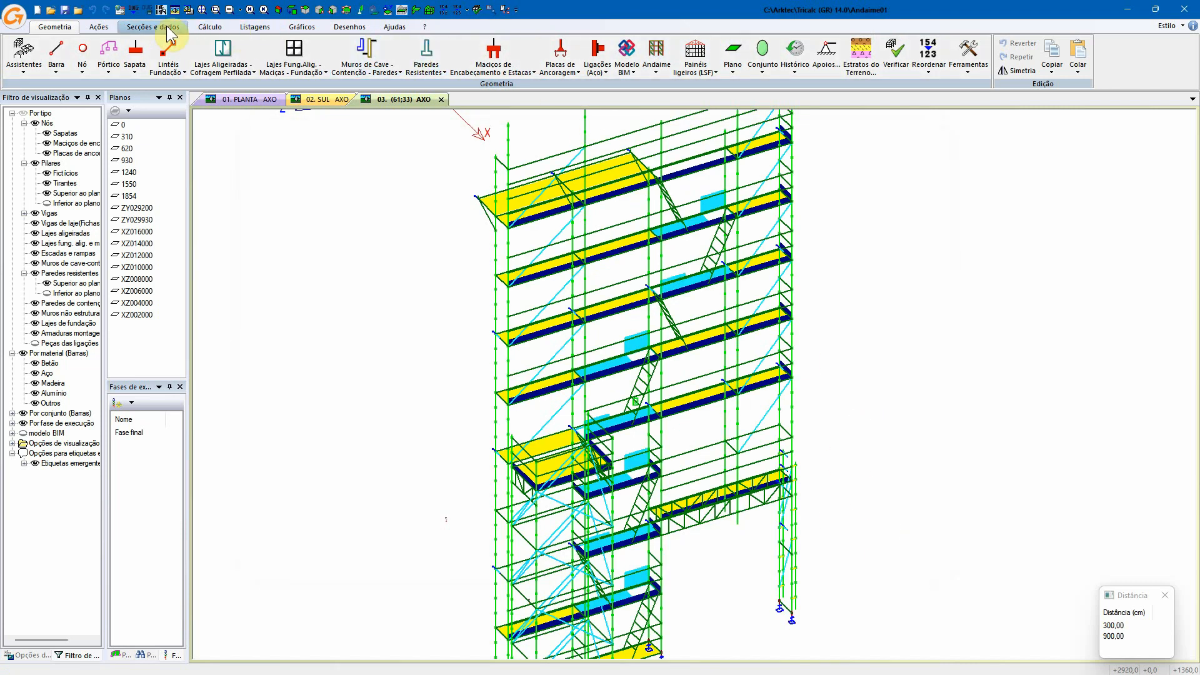
- Export the scaffold measurement (Medição Andaime) to a spreadsheet using the default template PLINFOA_POR.xlsx
left_click(255, 27)
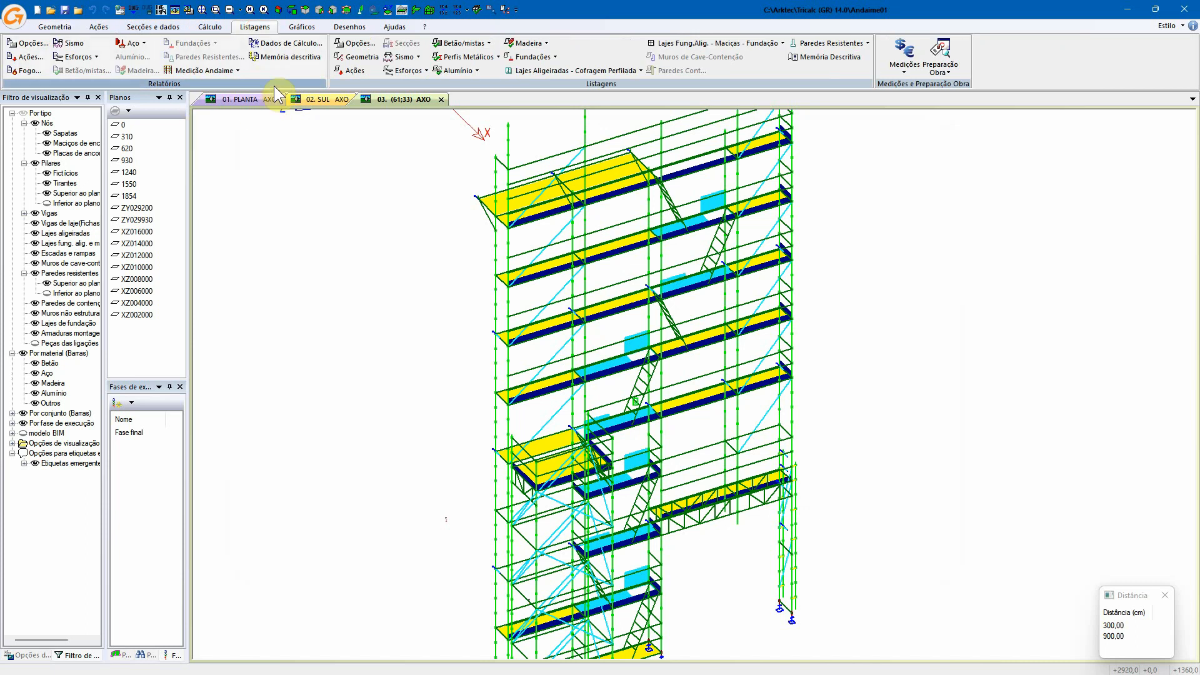
left_click(237, 70)
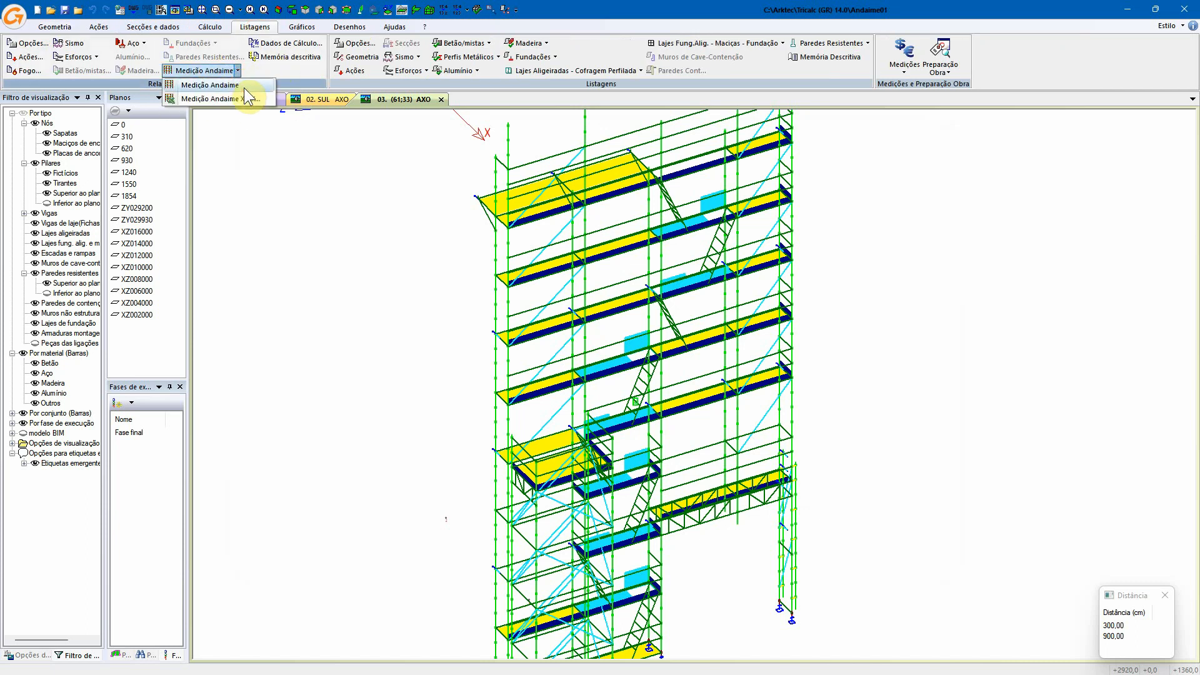
mouse_move(244, 90)
left_click(245, 95)
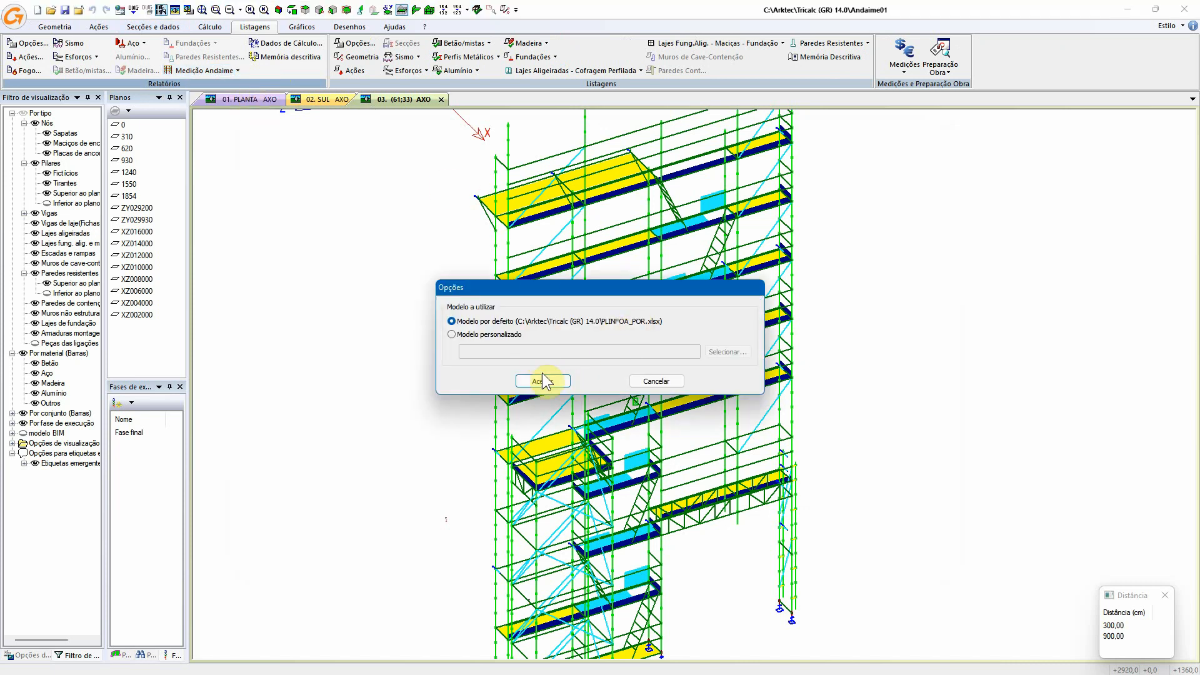
left_click(491, 335)
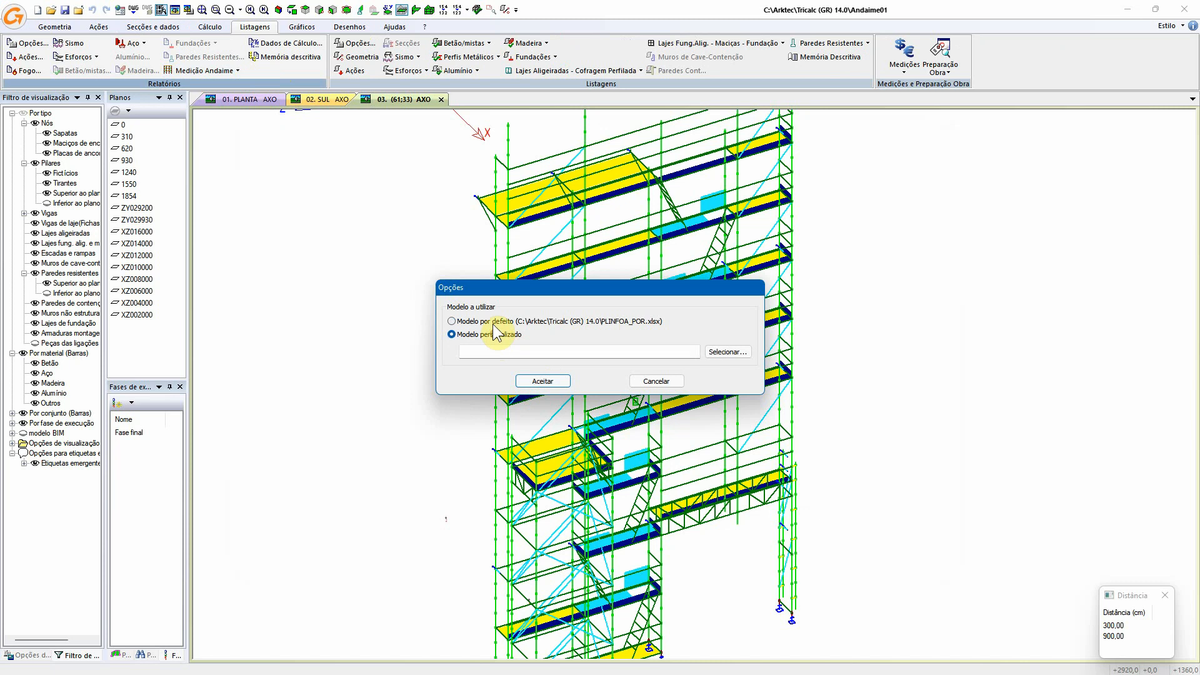
left_click(491, 321)
left_click(543, 381)
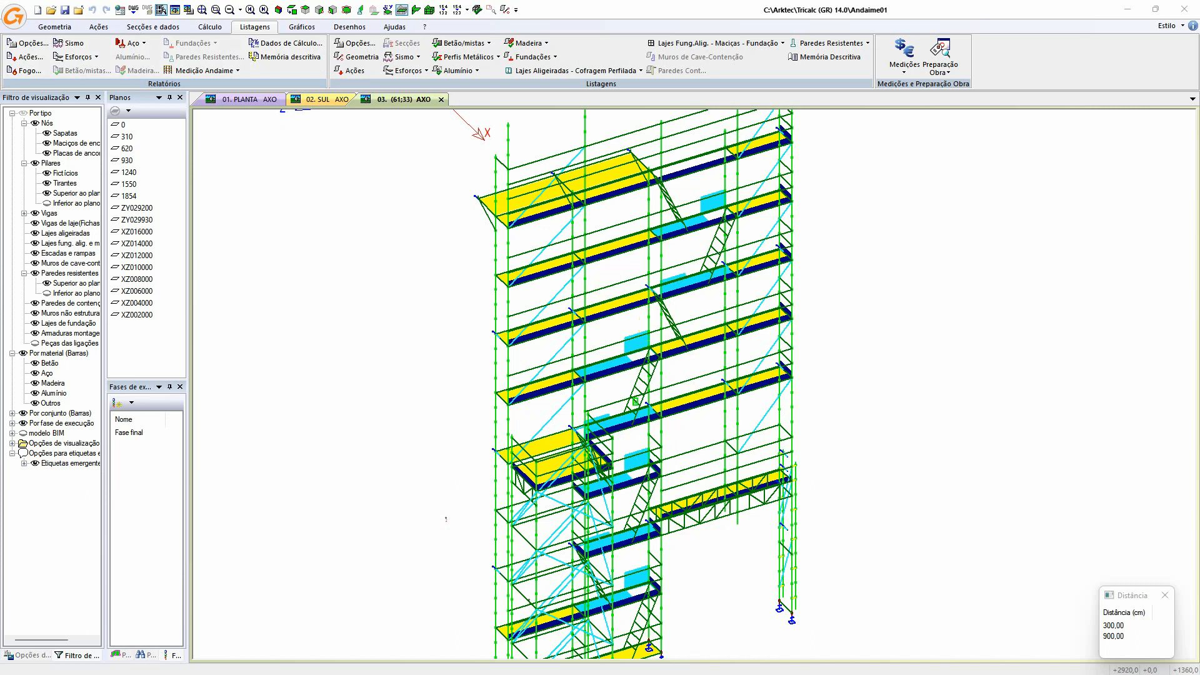
- Switch to the Andaime Andaime01.xlsx workbook in Excel and examine the header block of the Lista Orçamento sheet
left_click_drag(712, 674, 776, 45)
double_click(777, 44)
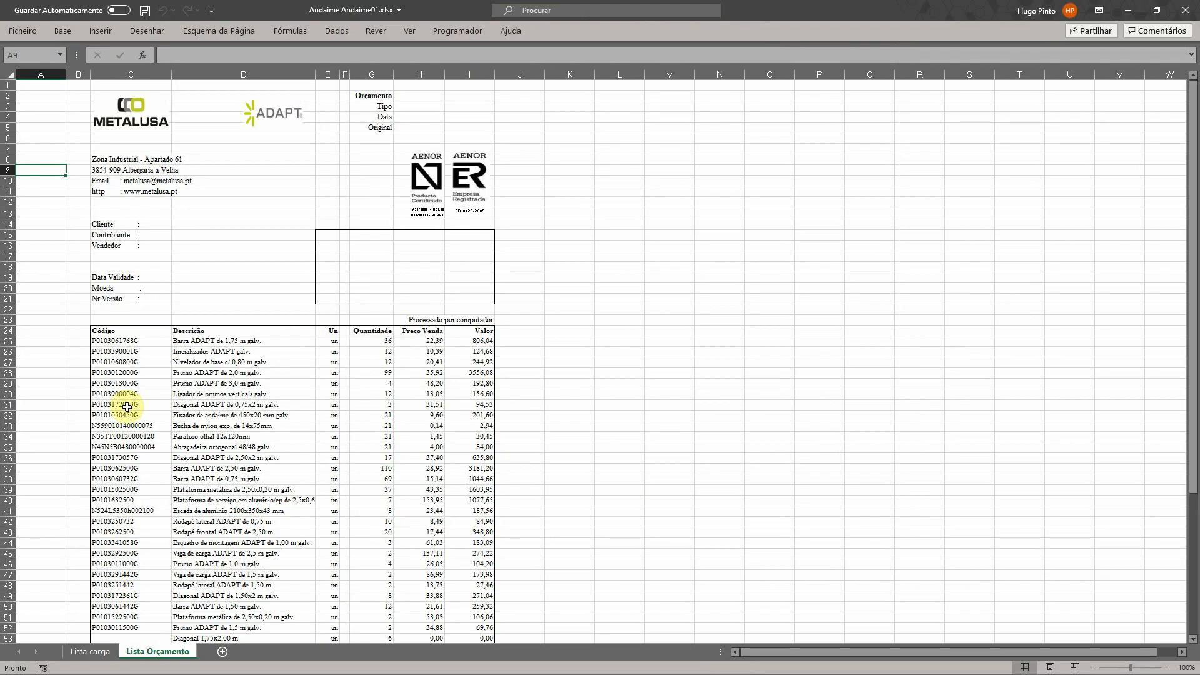
scroll(132, 390, "up", 4, "ctrl")
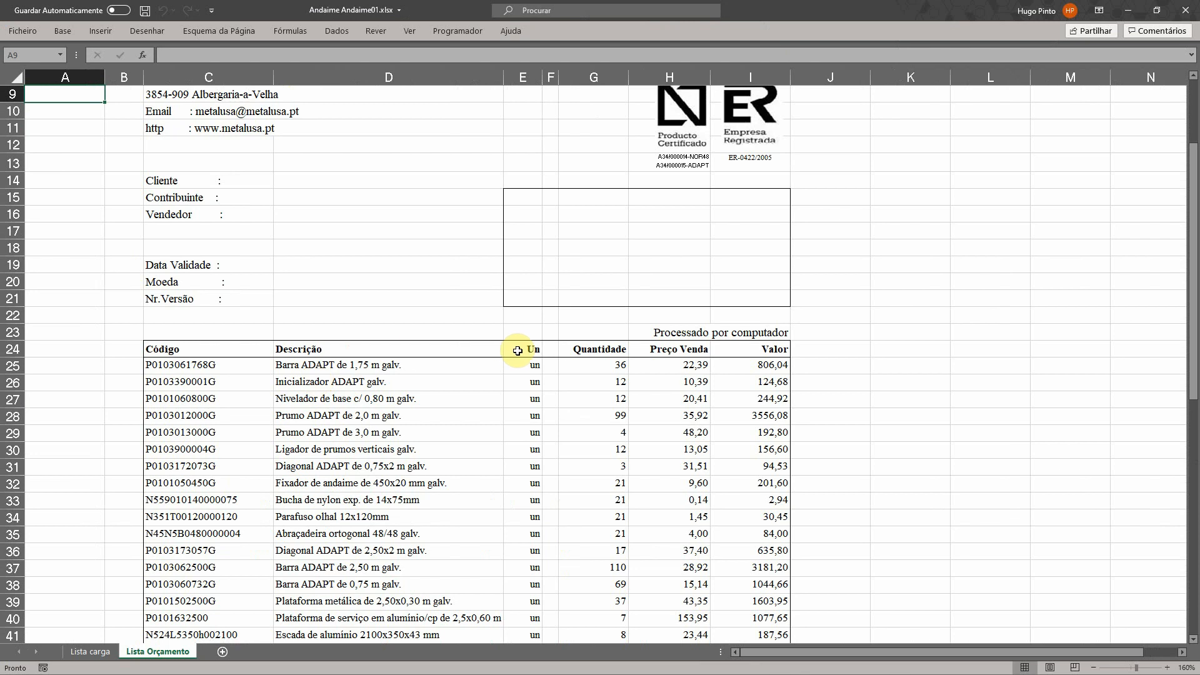
scroll(522, 349, "up", 3)
left_click_drag(122, 94, 776, 466)
scroll(616, 586, "down", 5)
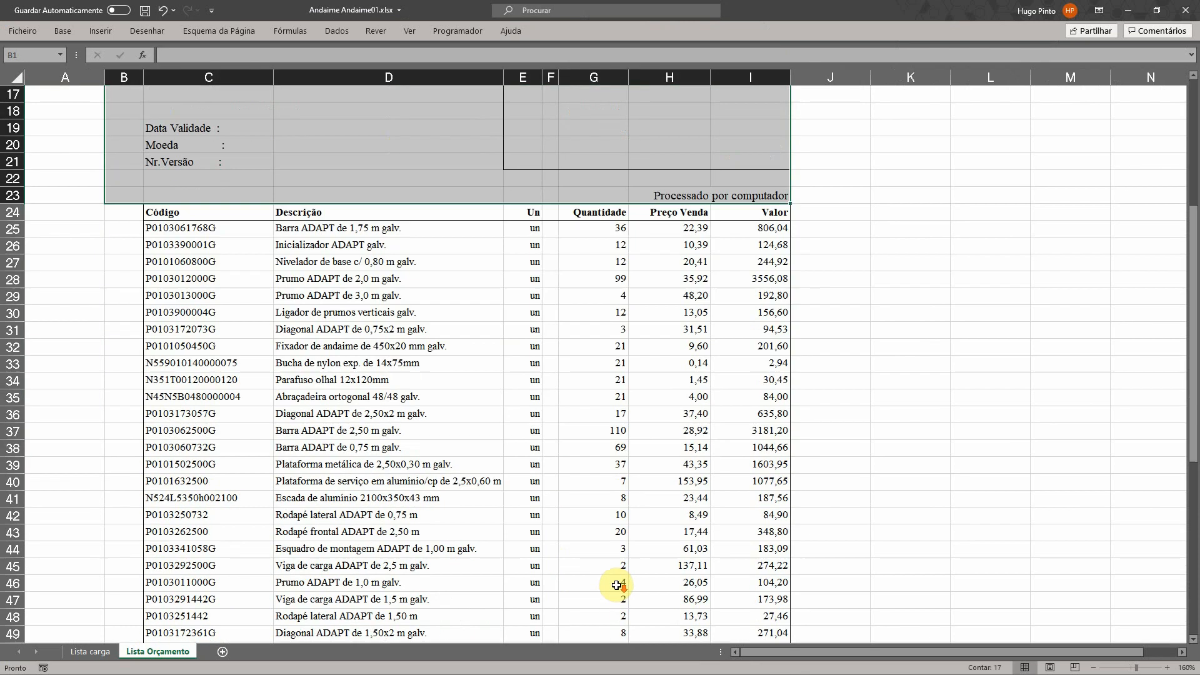
- Examine the item codes, descriptions and closing totals of the budget list, and close the workbook
left_click_drag(191, 212, 502, 527)
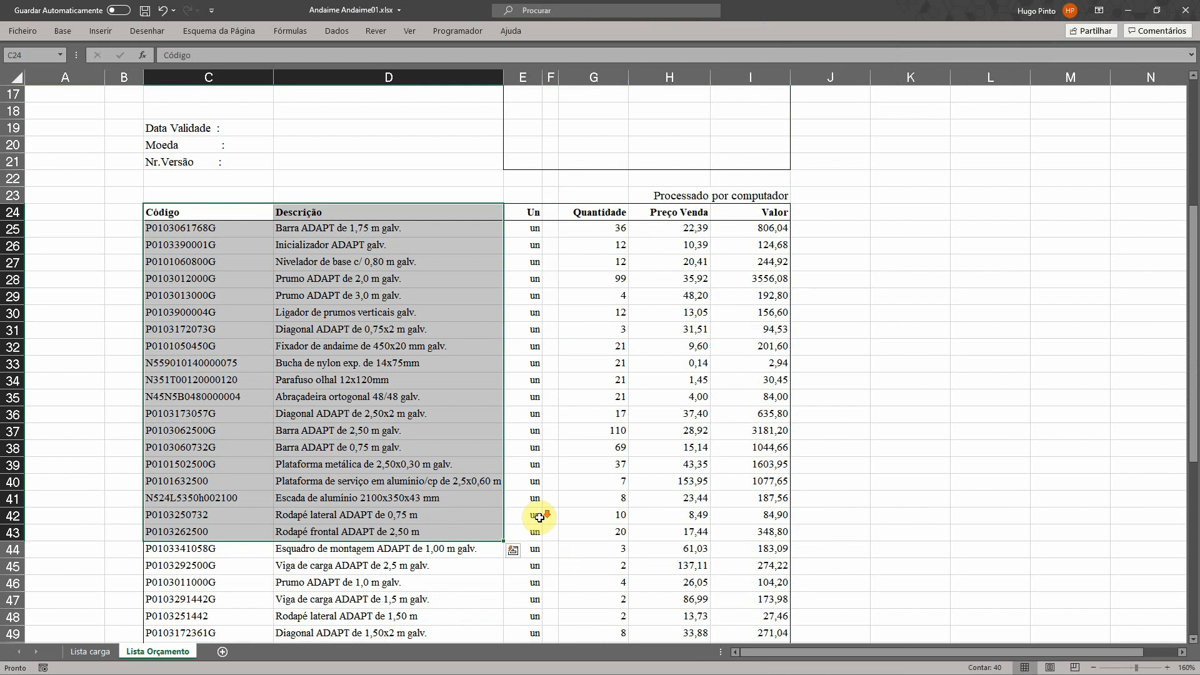
scroll(539, 516, "down", 3)
scroll(604, 542, "down", 5)
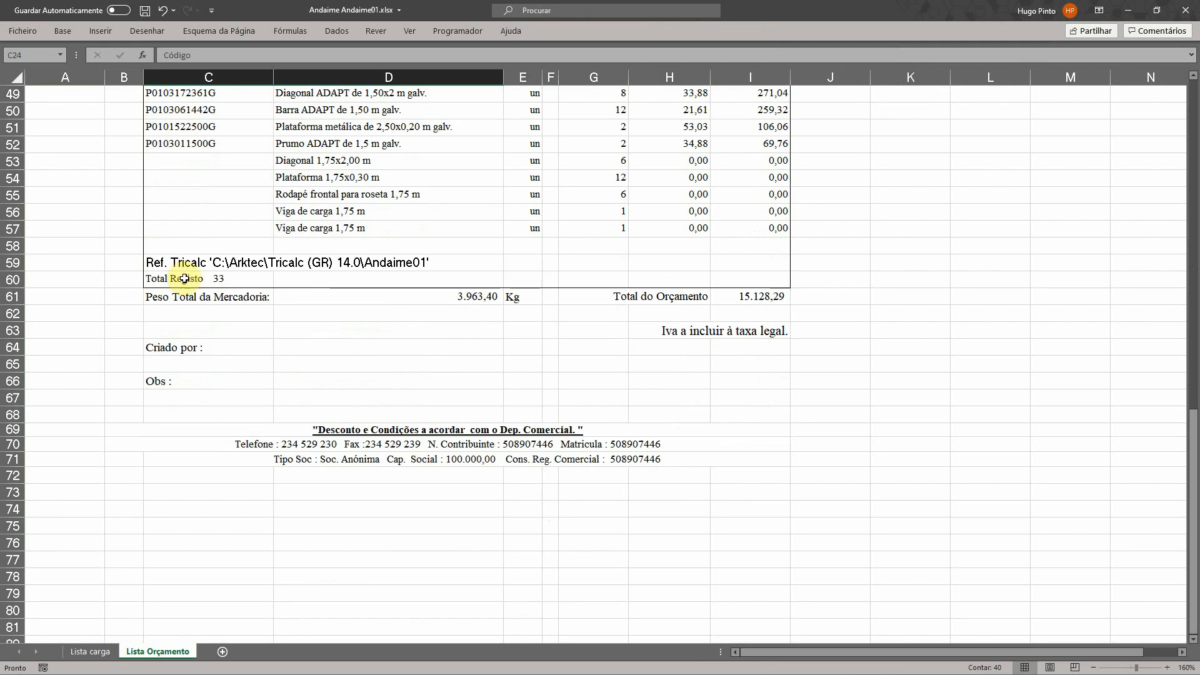
left_click_drag(125, 261, 777, 487)
scroll(575, 444, "down", 4, "ctrl")
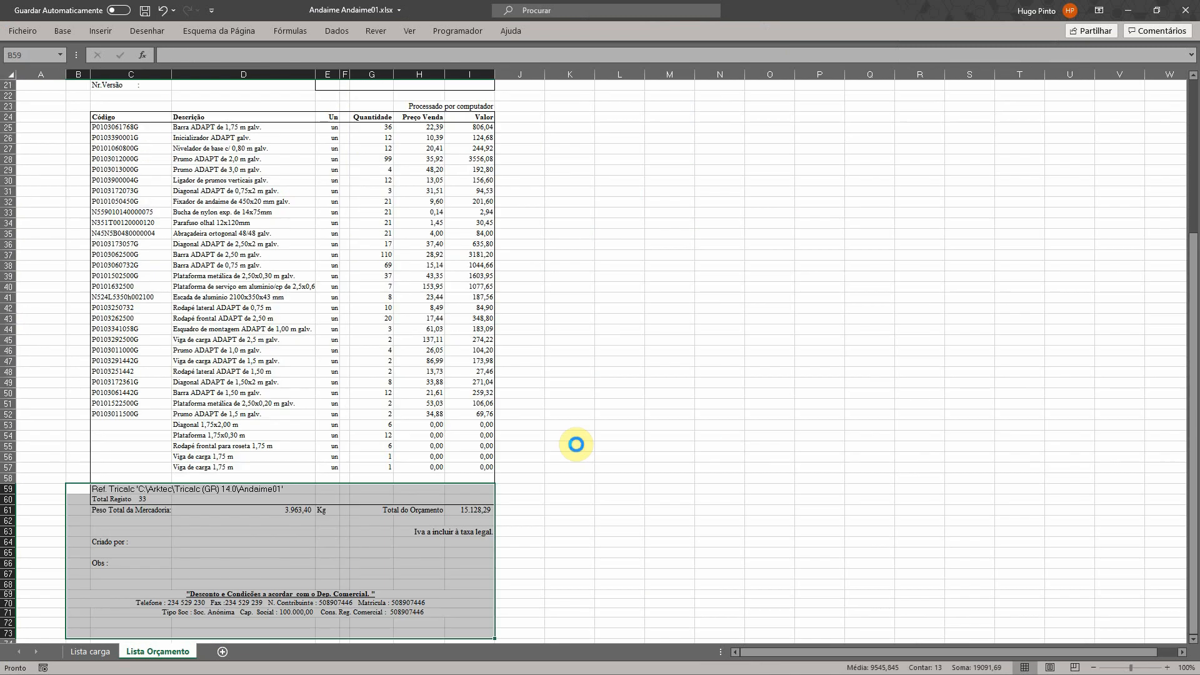
scroll(576, 445, "down", 3, "ctrl")
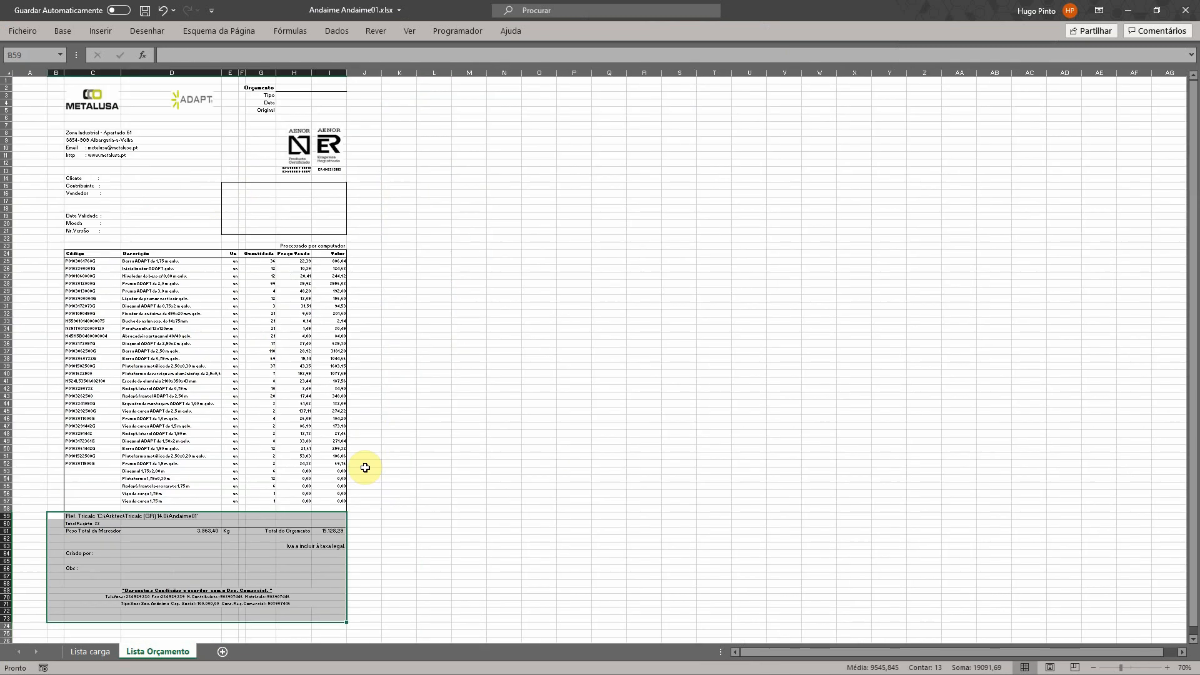
left_click(1191, 12)
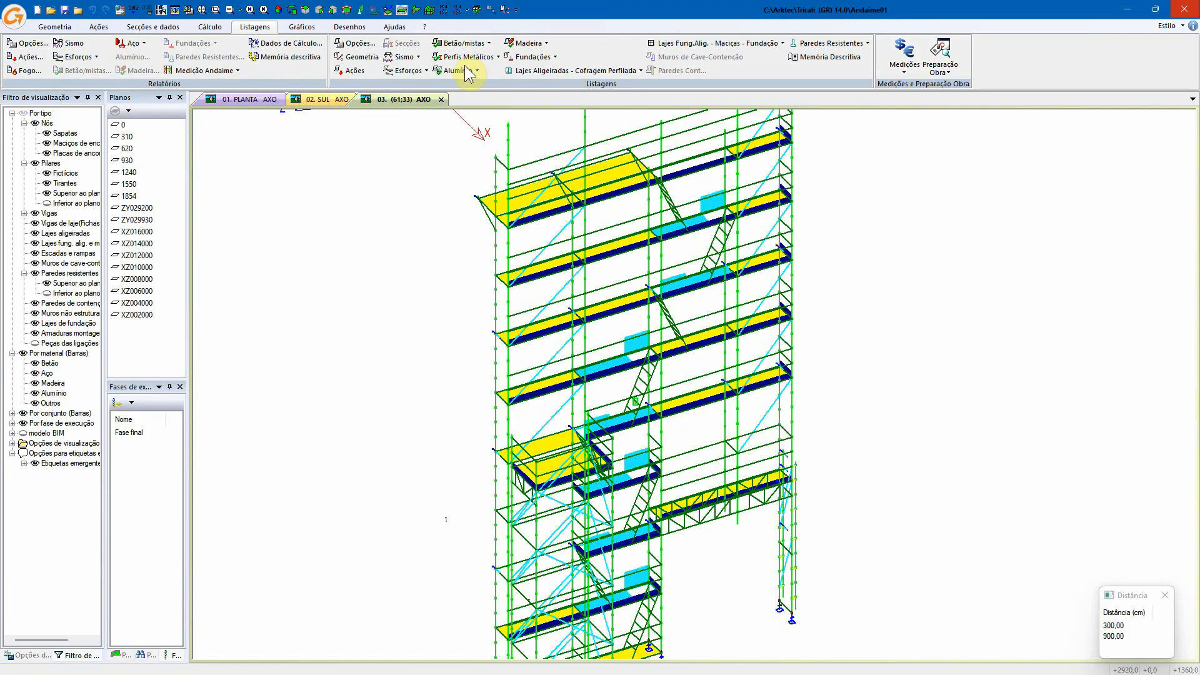
- Open the Memória descritiva, enlarge its section tree, and view the ESTRUCT.EMF and INTRODUÇÃO entries
left_click(903, 72)
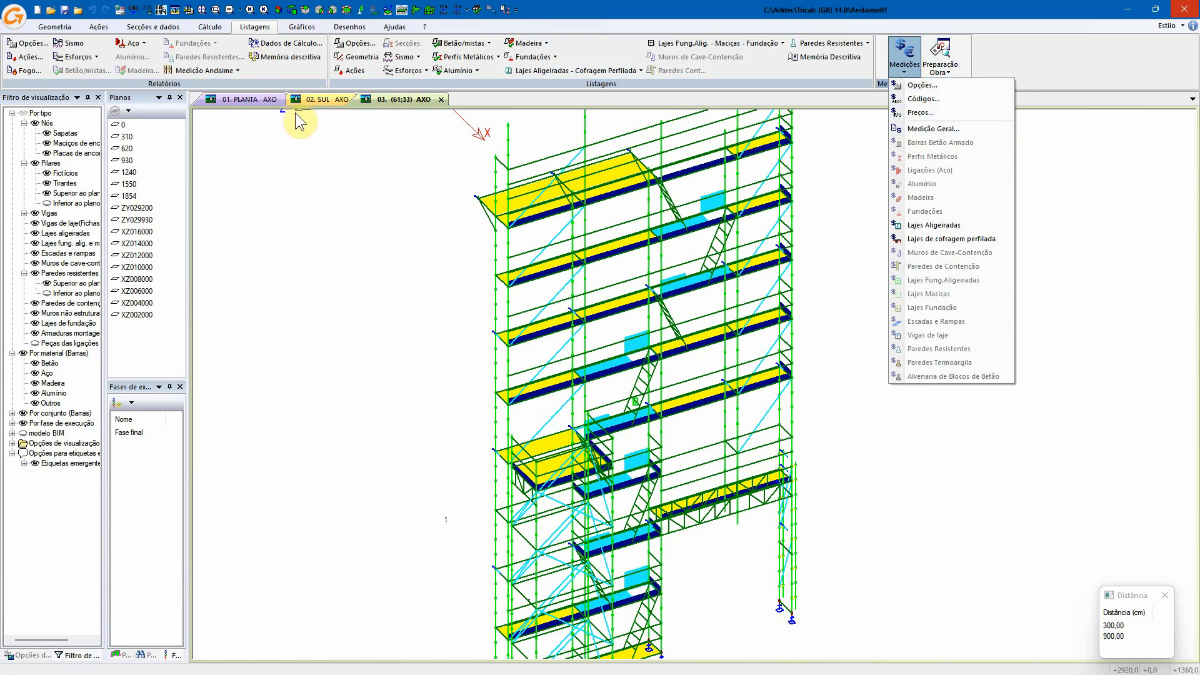
left_click(294, 137)
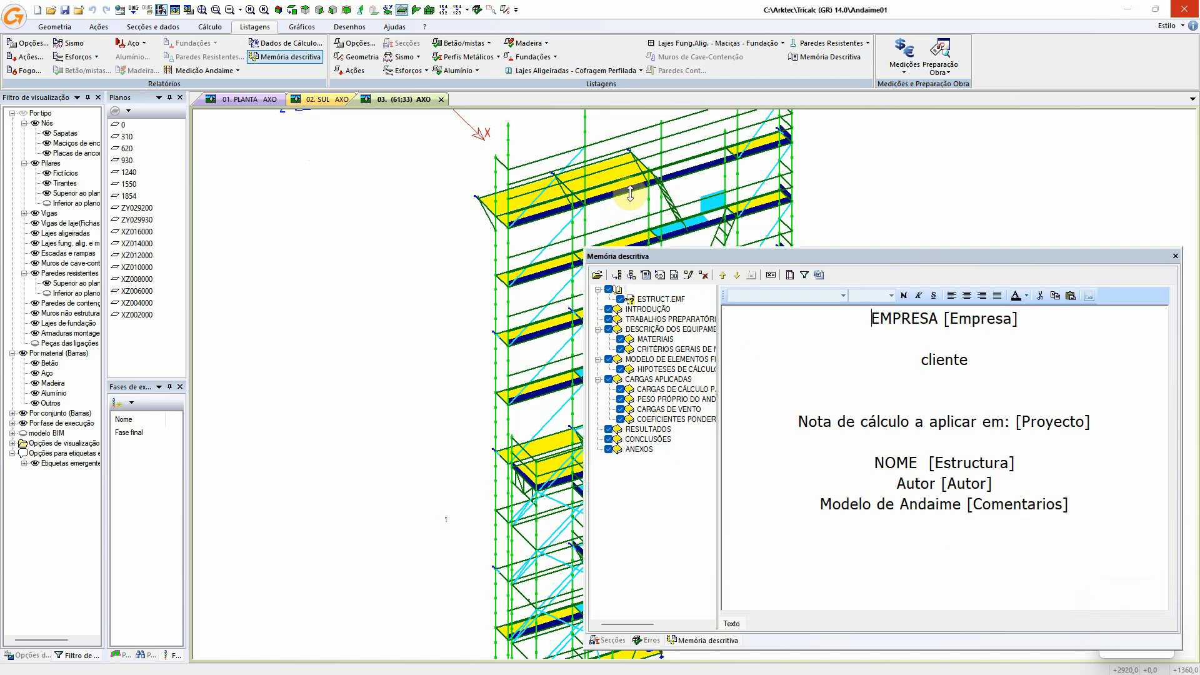
left_click_drag(718, 334, 828, 336)
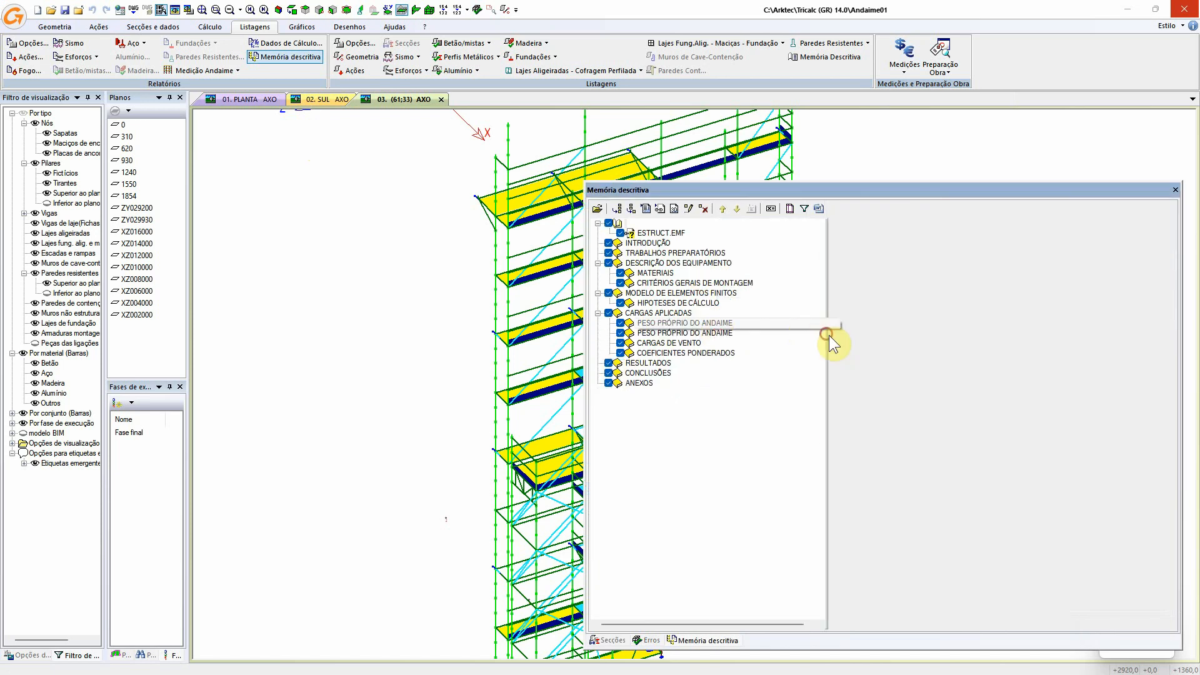
left_click(653, 232)
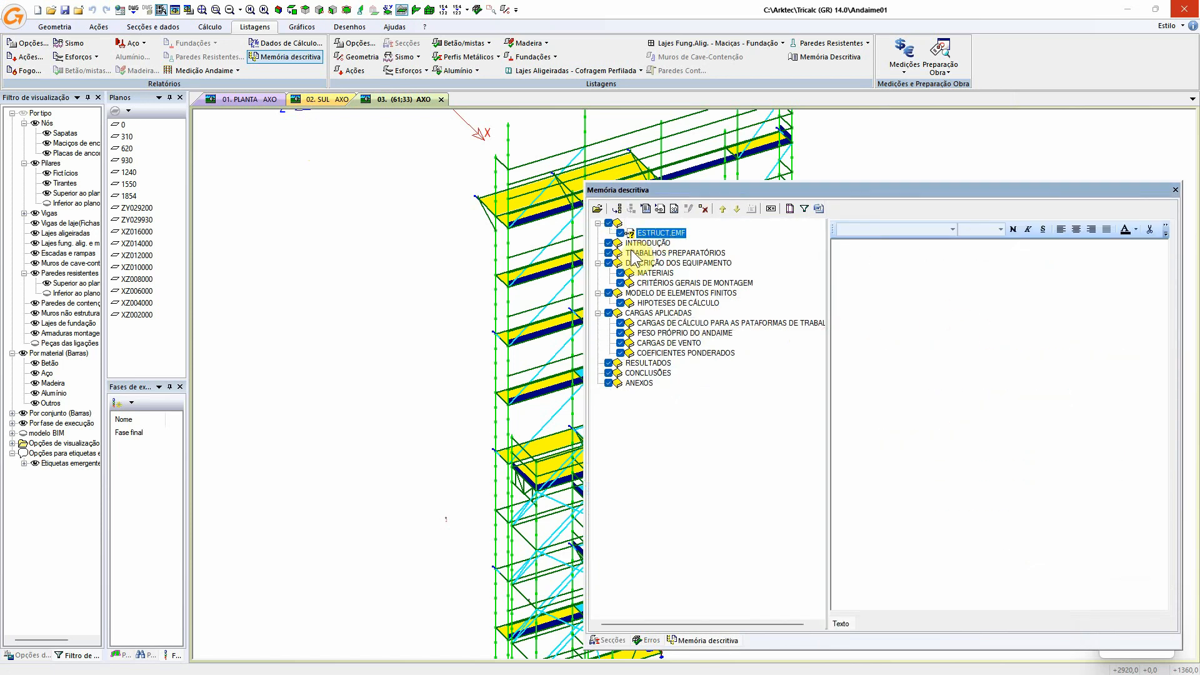
left_click(628, 244)
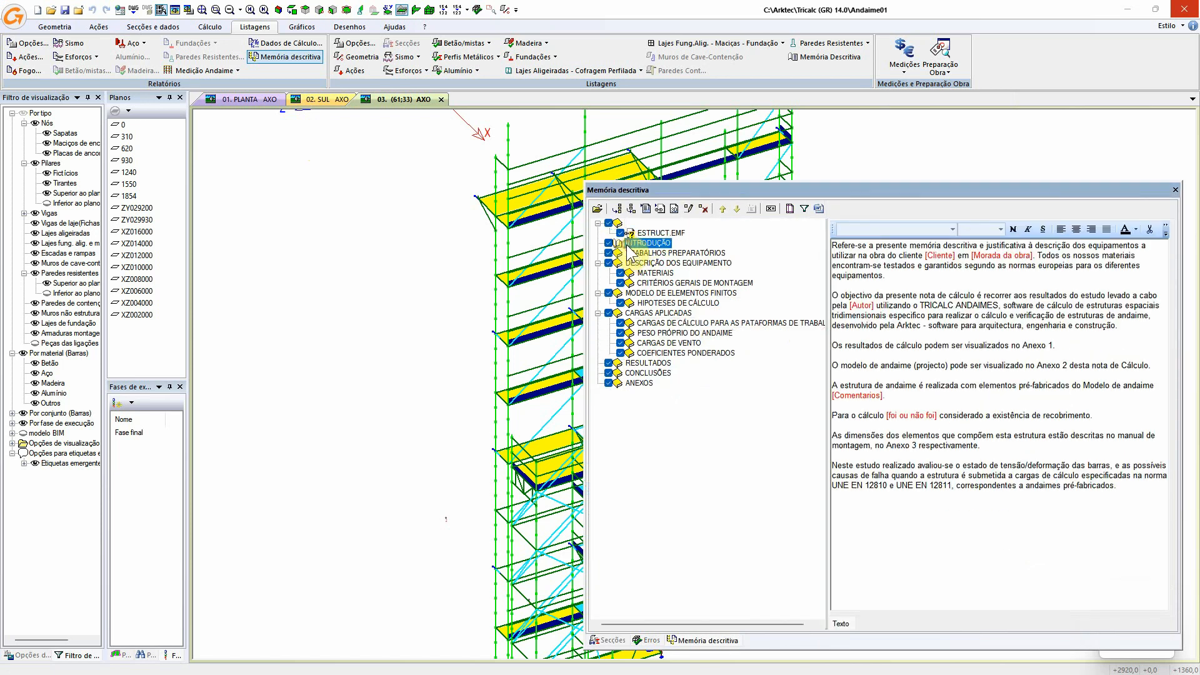
- Insert the current geometry graphic of the scaffold under the ANEXOS section of the Memória descritiva
left_click(634, 383)
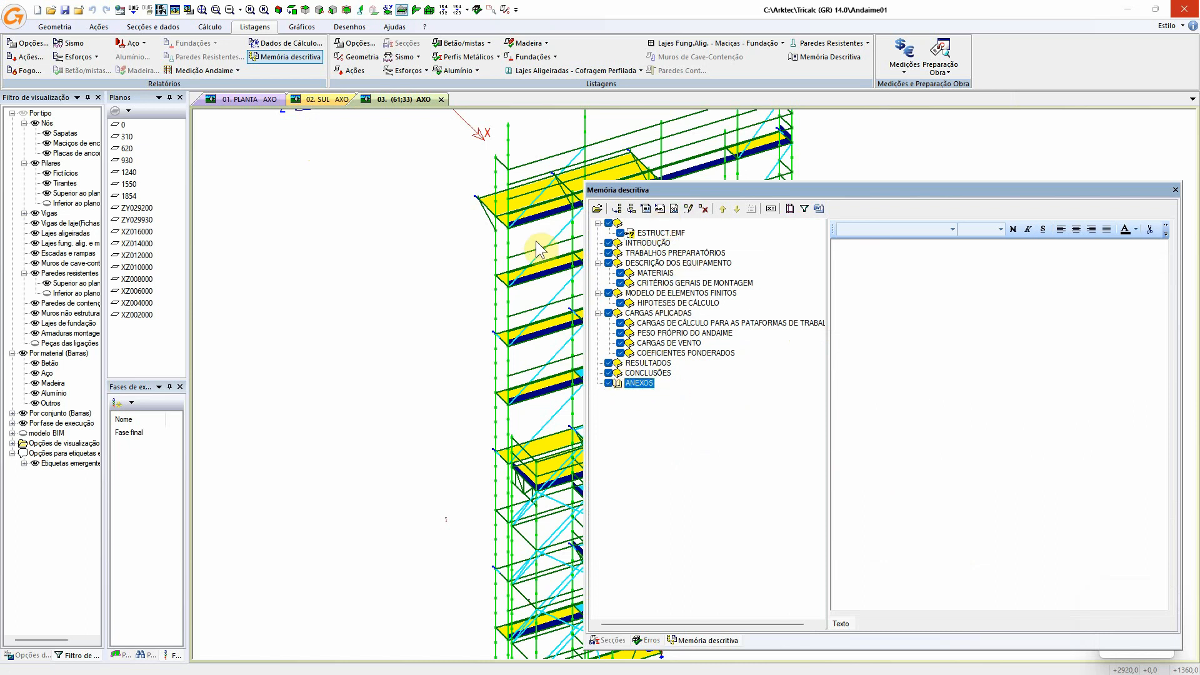
middle_click_drag(528, 250, 403, 317)
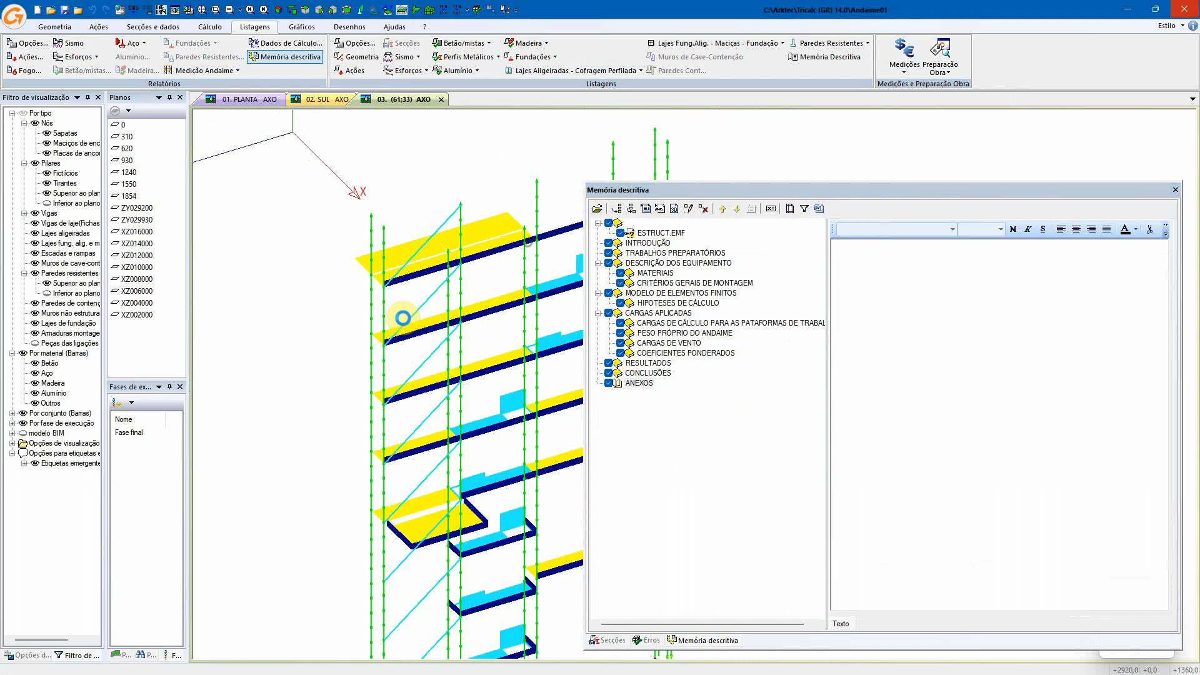
left_click(674, 210)
- Insert a Relatório de Dados de Cálculo under the ANEXOS section
left_click(635, 386)
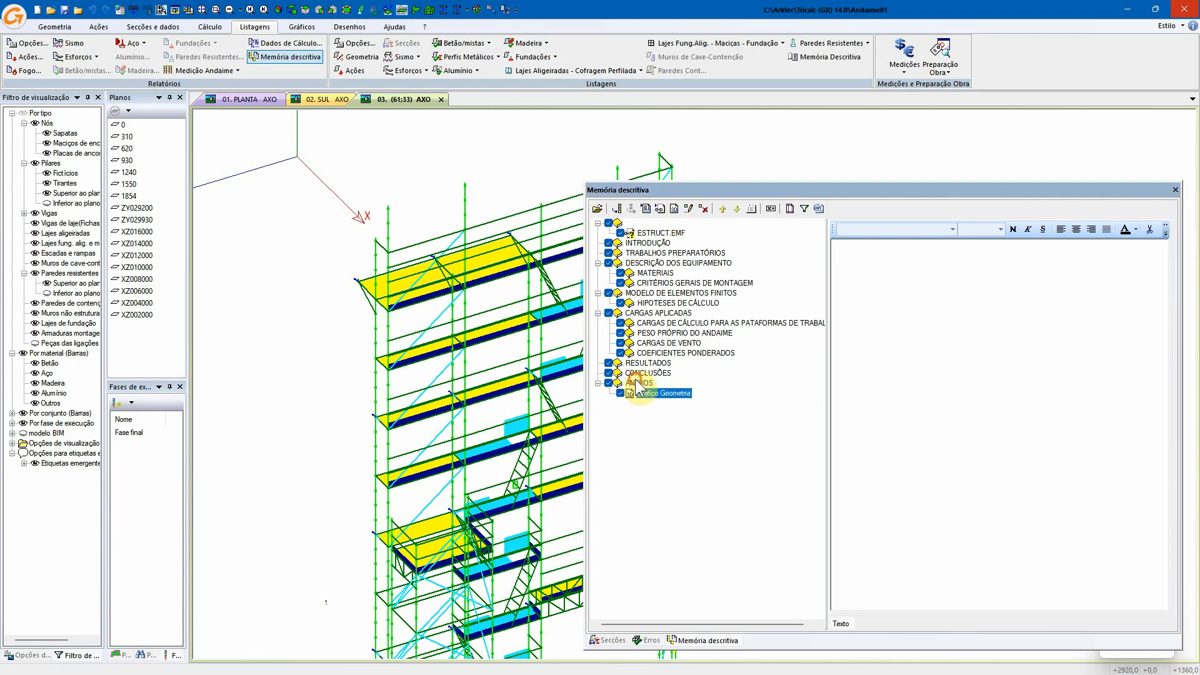
left_click(634, 381)
left_click(649, 210)
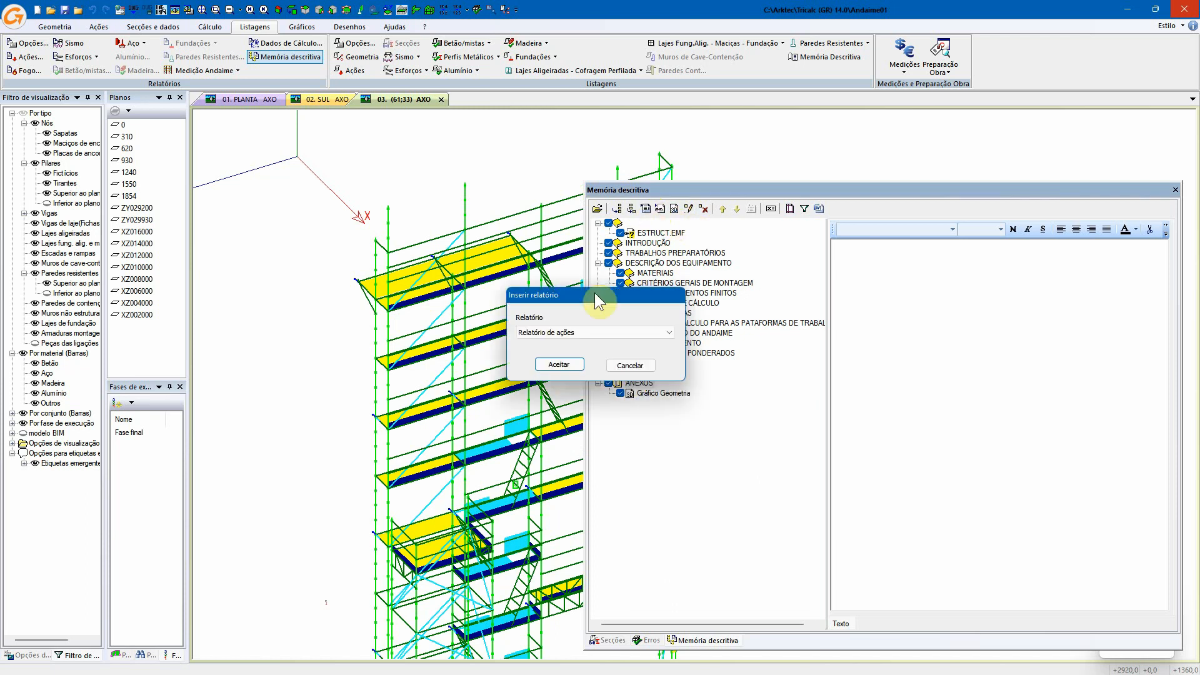
left_click(600, 332)
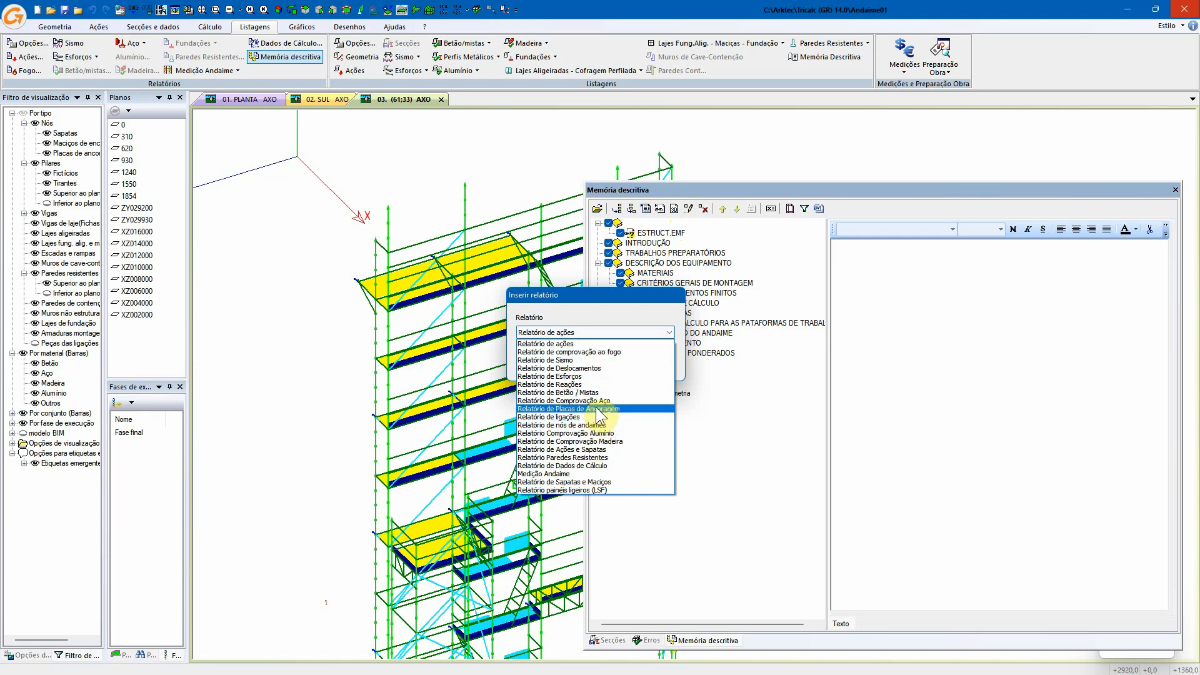
left_click(603, 466)
left_click(560, 366)
- Set the calculation data report to Personalizado with Regulamentação e tipo de cálculo and Ações, excluding Superfícies de vento, Painéis de carga and Armaduras e comprovação
left_click(582, 290)
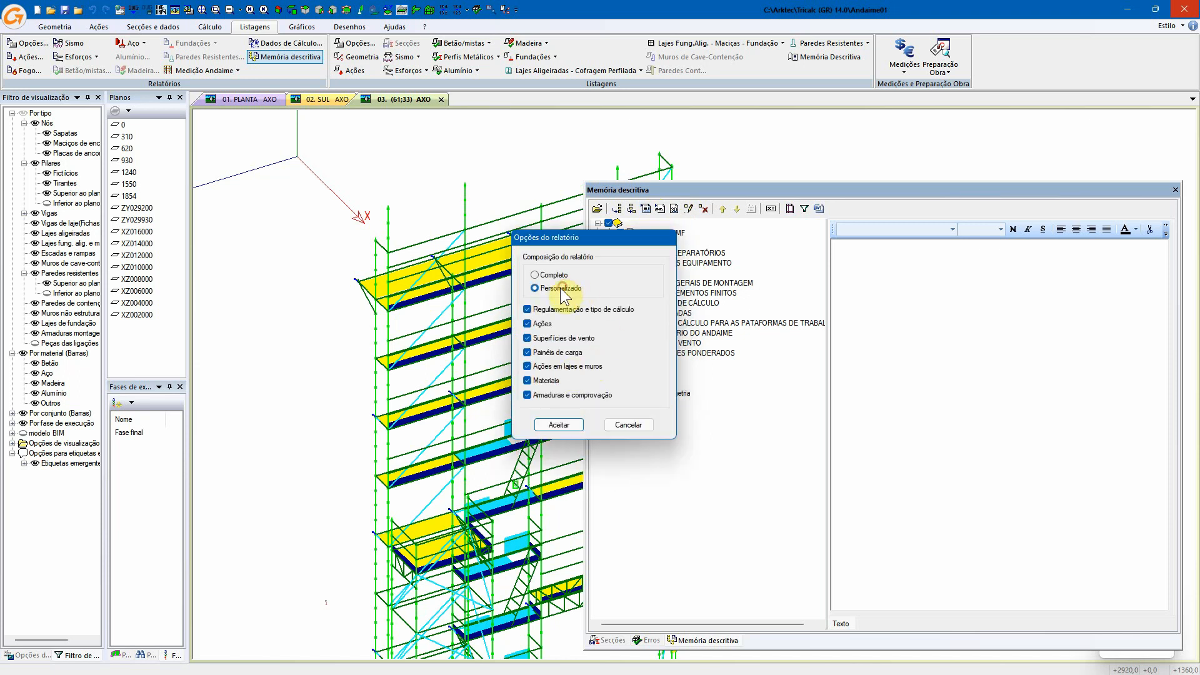
left_click(535, 323)
left_click(535, 338)
left_click(535, 353)
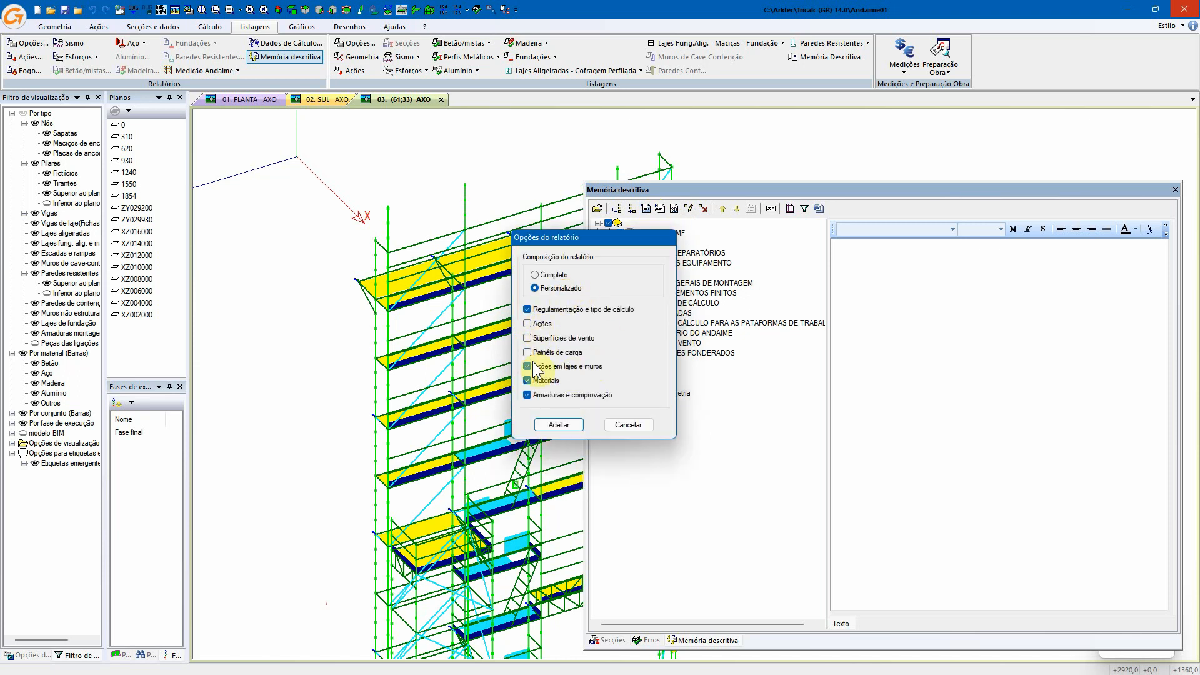
left_click(535, 324)
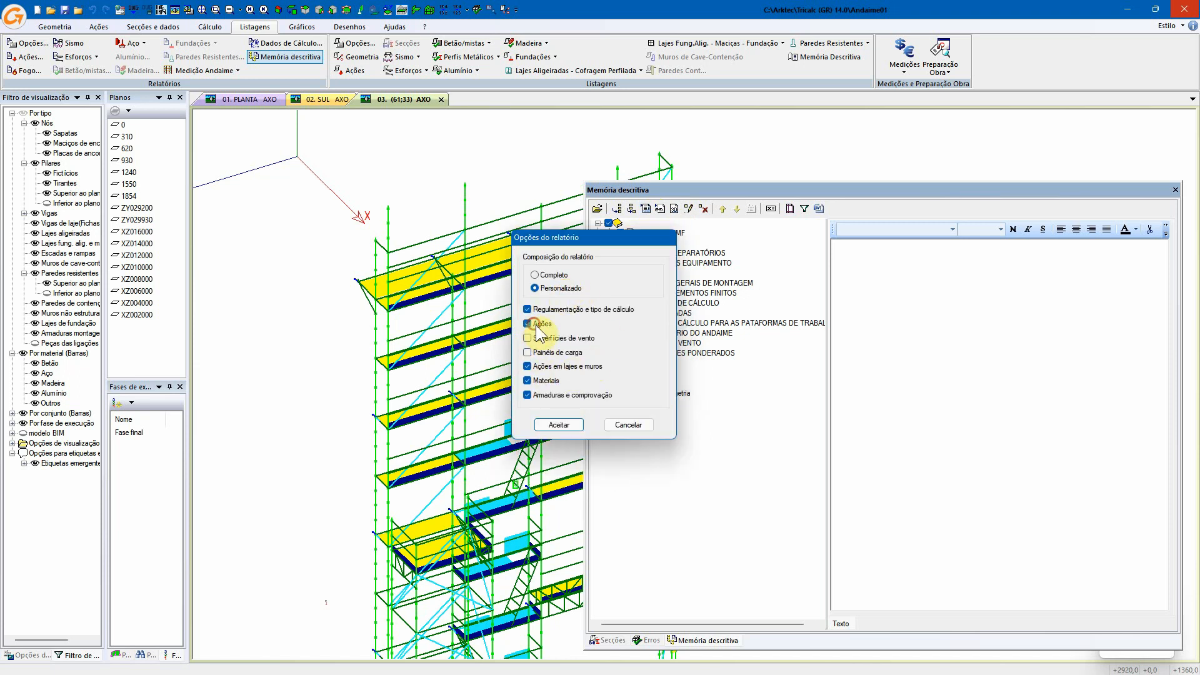
left_click(548, 395)
left_click(559, 425)
left_click(667, 429)
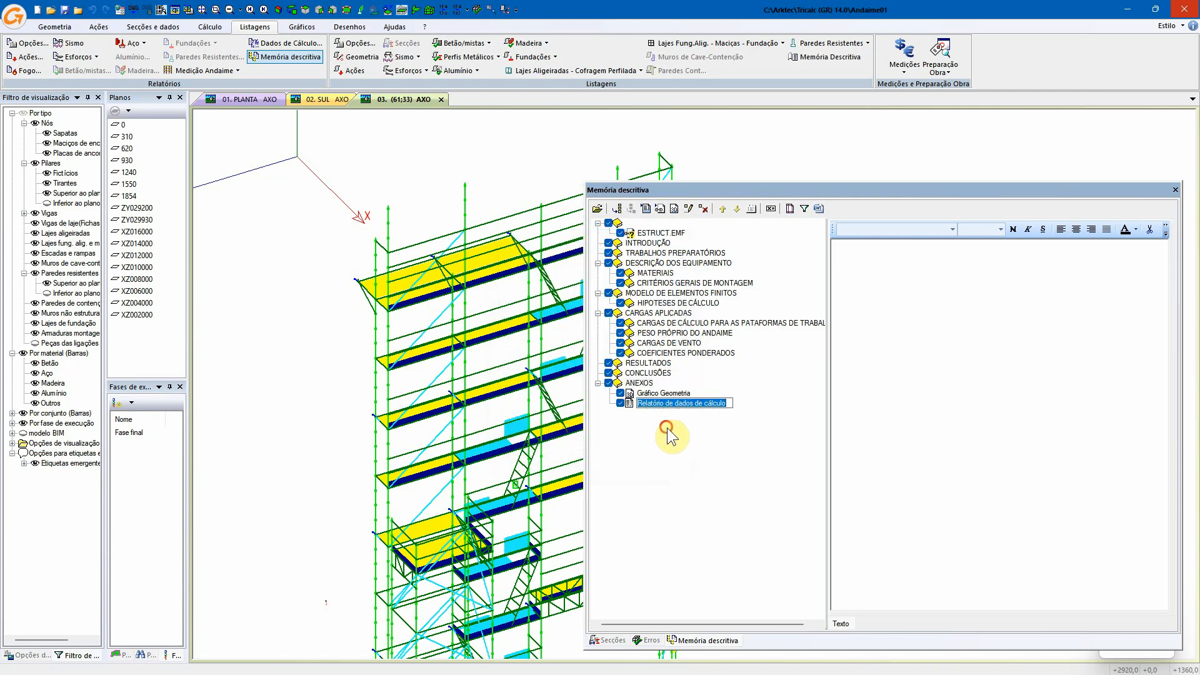
- Export the report to the desktop as the Word document Memória descritiva.docx and close the report and distance windows
left_click(820, 209)
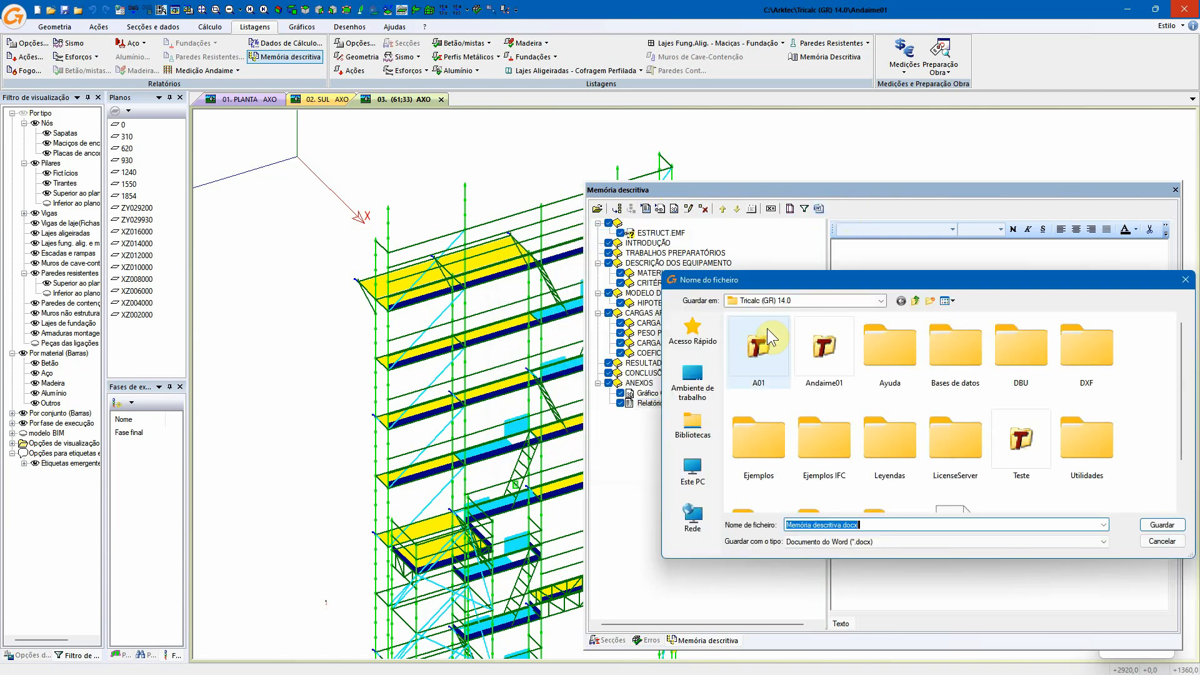
left_click(692, 378)
left_click(1166, 525)
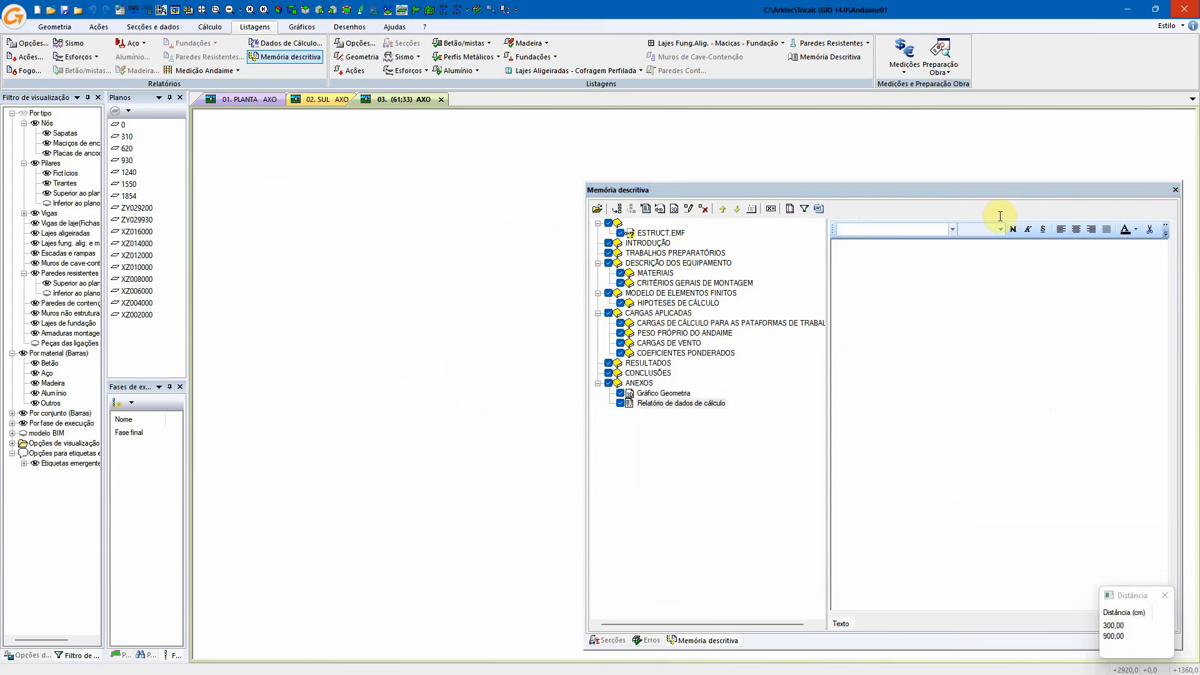
left_click(1175, 191)
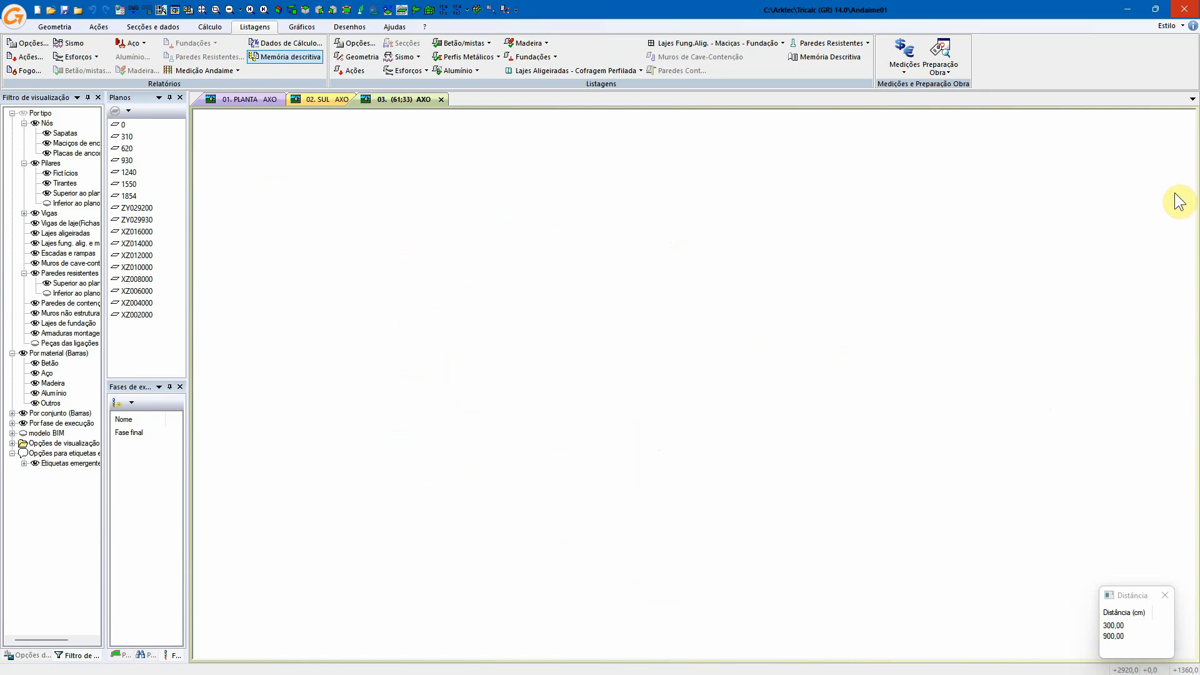
left_click(1164, 597)
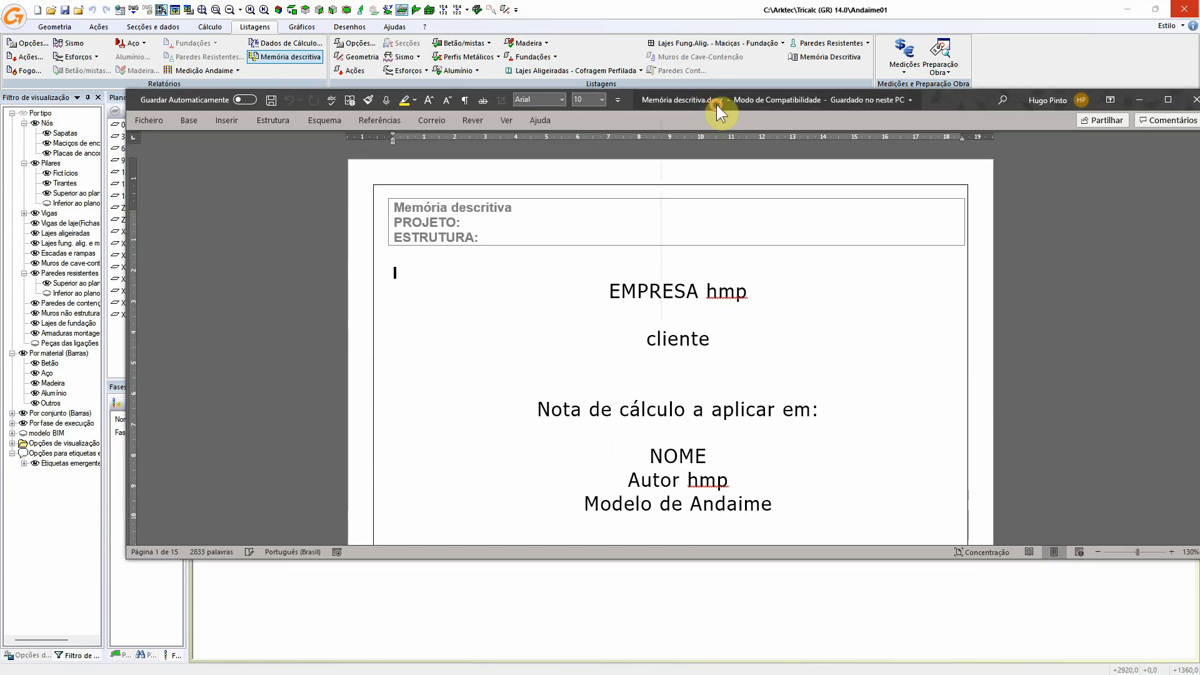
- Examine the cover page and the INTRODUÇÃO section of the exported Word document
double_click(716, 104)
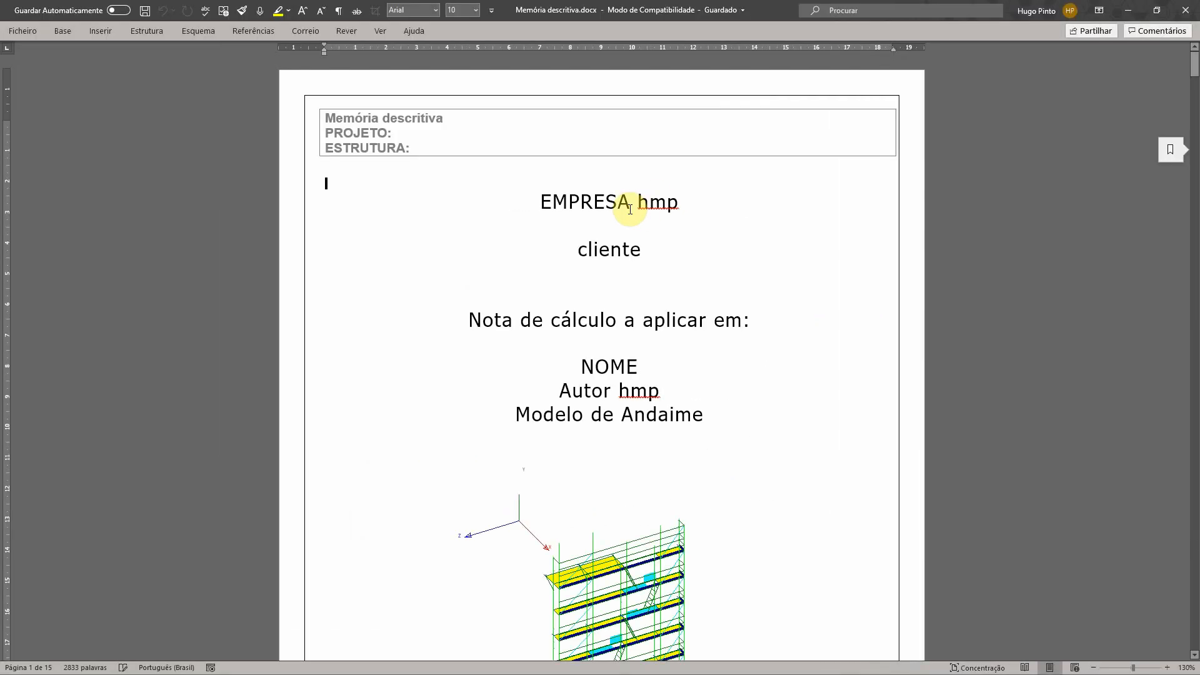
scroll(628, 218, "down", 5, "ctrl")
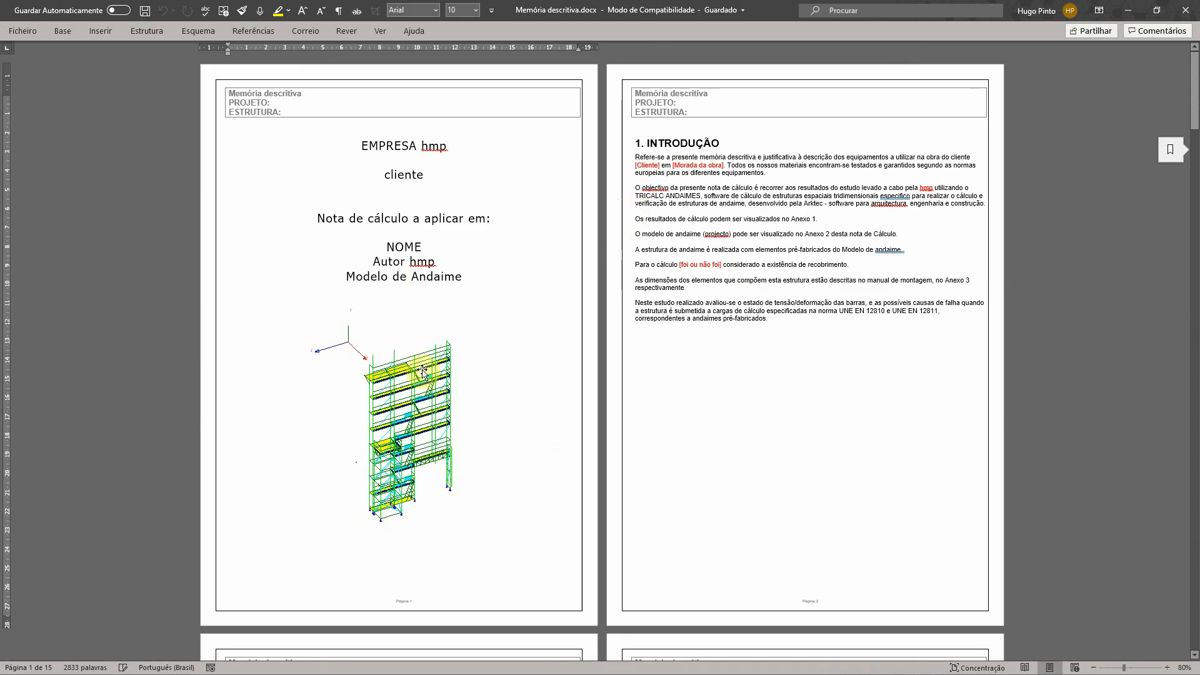
left_click_drag(758, 317, 637, 176)
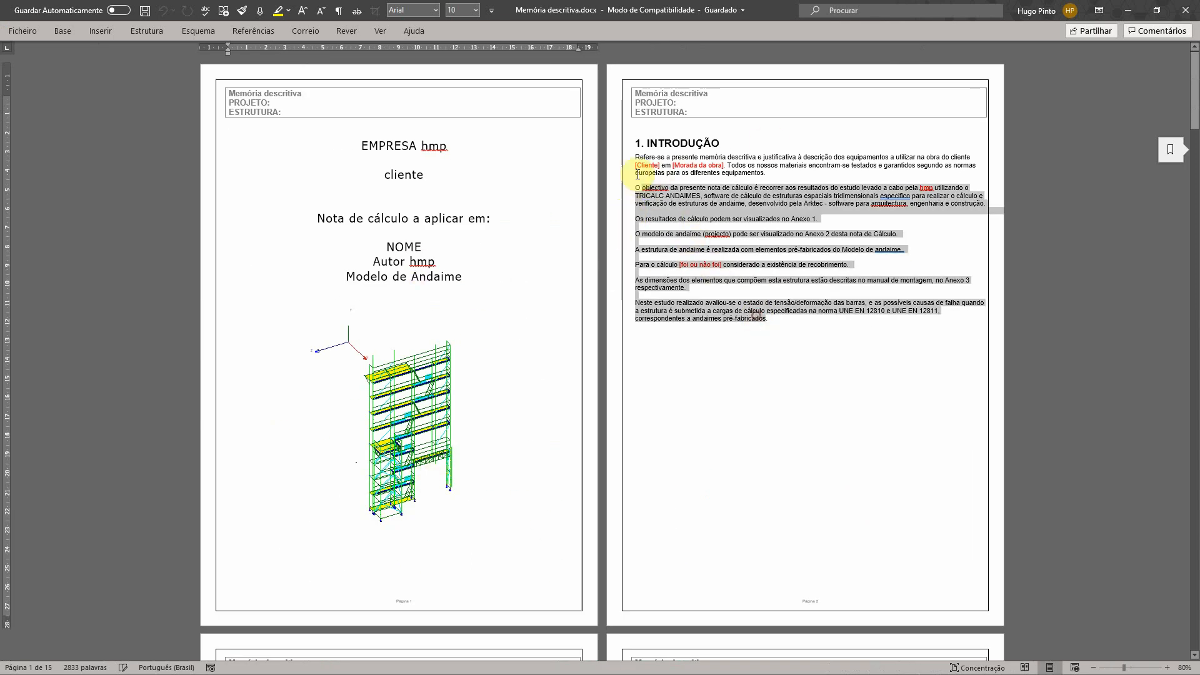
double_click(431, 276)
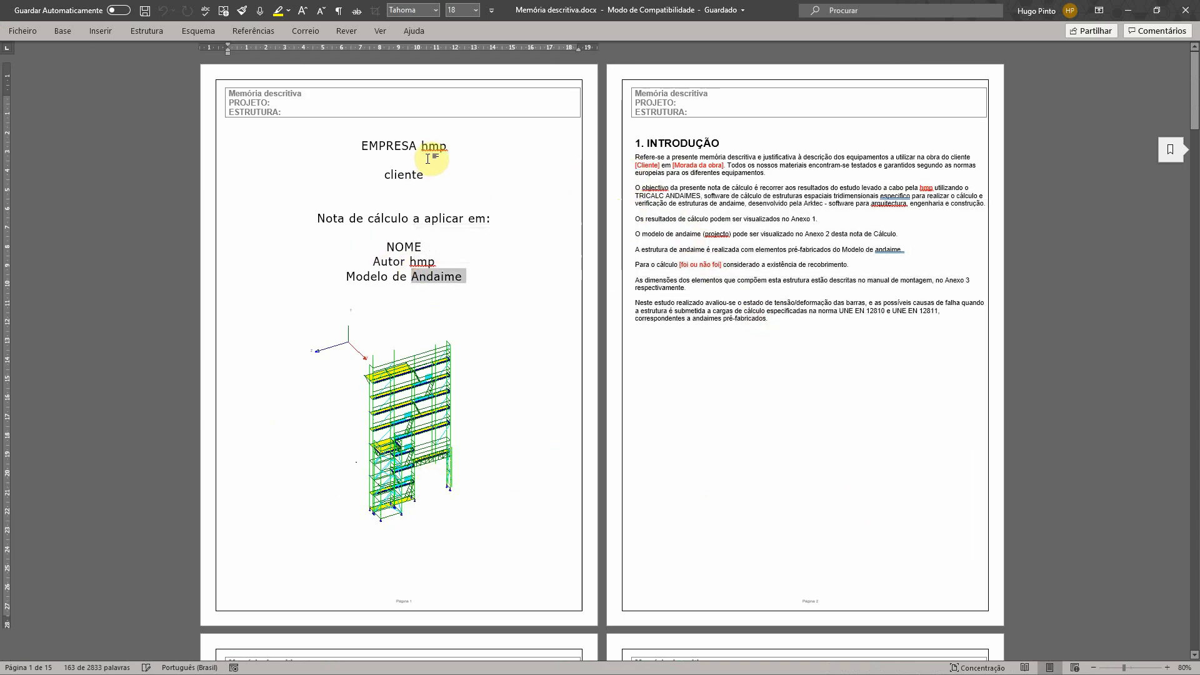
left_click(428, 158)
- Review the remaining chapters and the ANEXOS with the geometry graphic and calculation data tables, and close the Word document
scroll(544, 477, "down", 14)
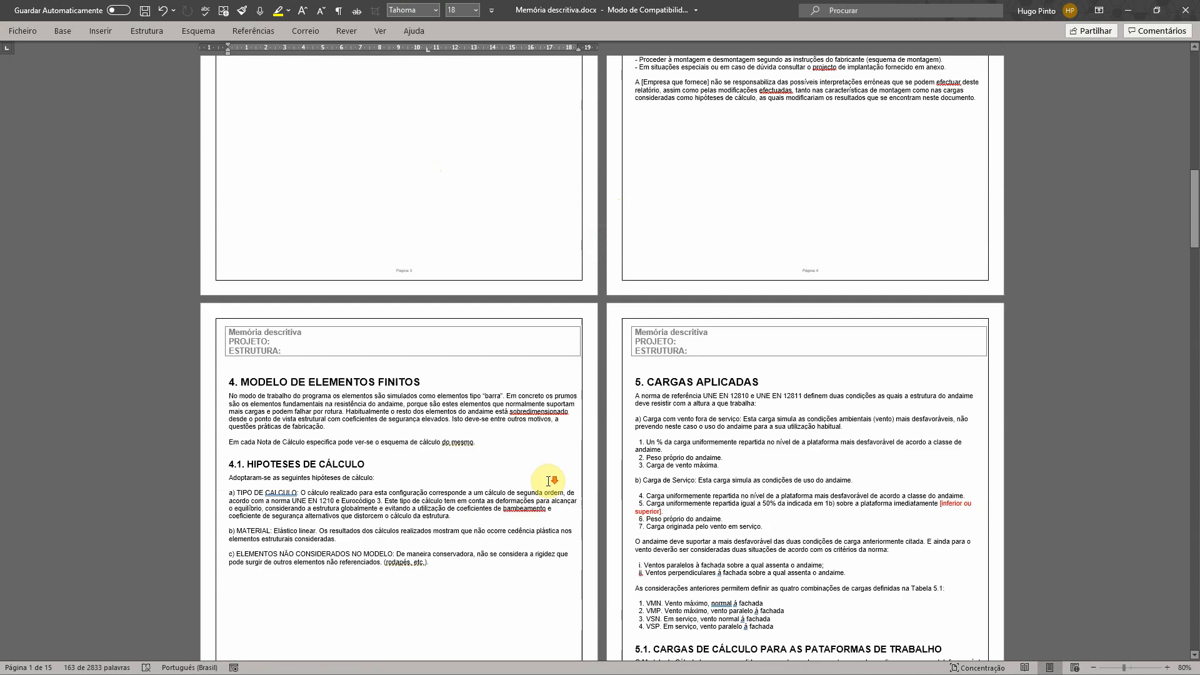
scroll(549, 481, "down", 15)
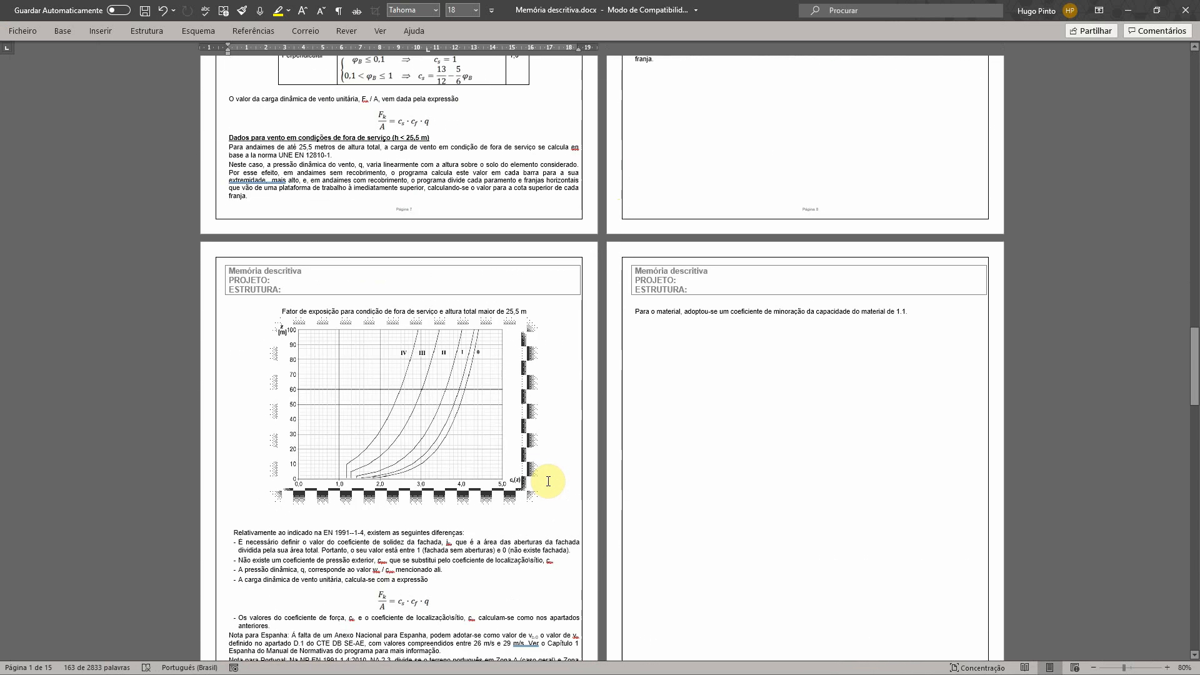
scroll(548, 481, "down", 15)
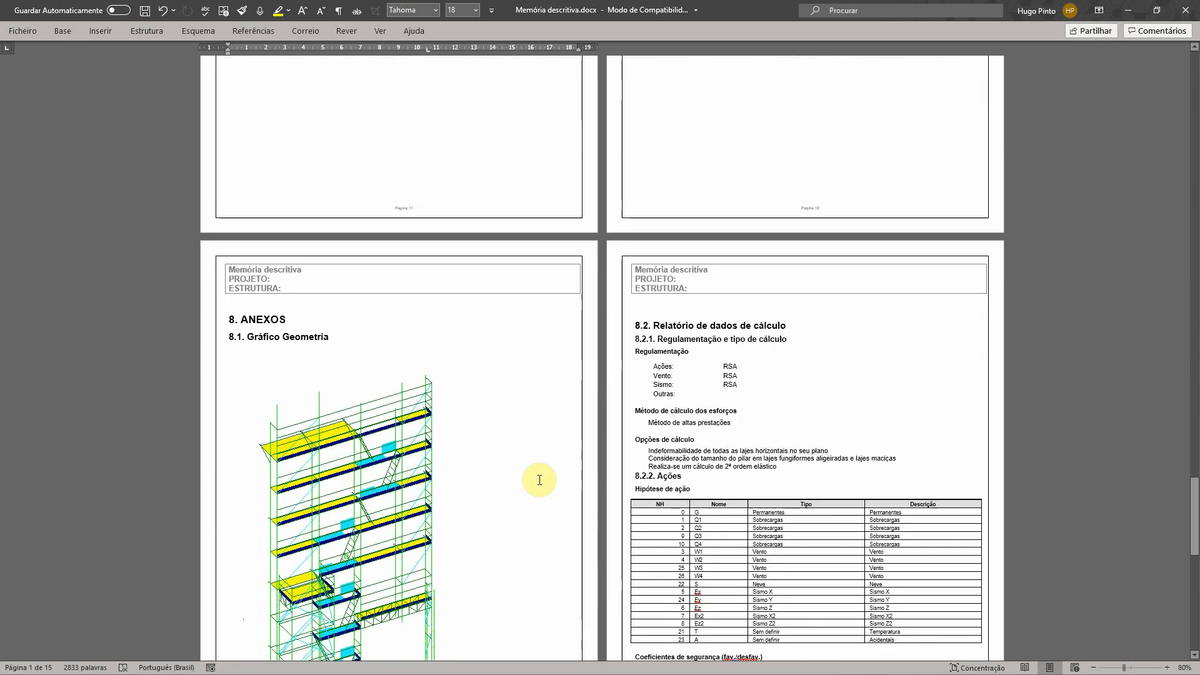
scroll(539, 479, "down", 3)
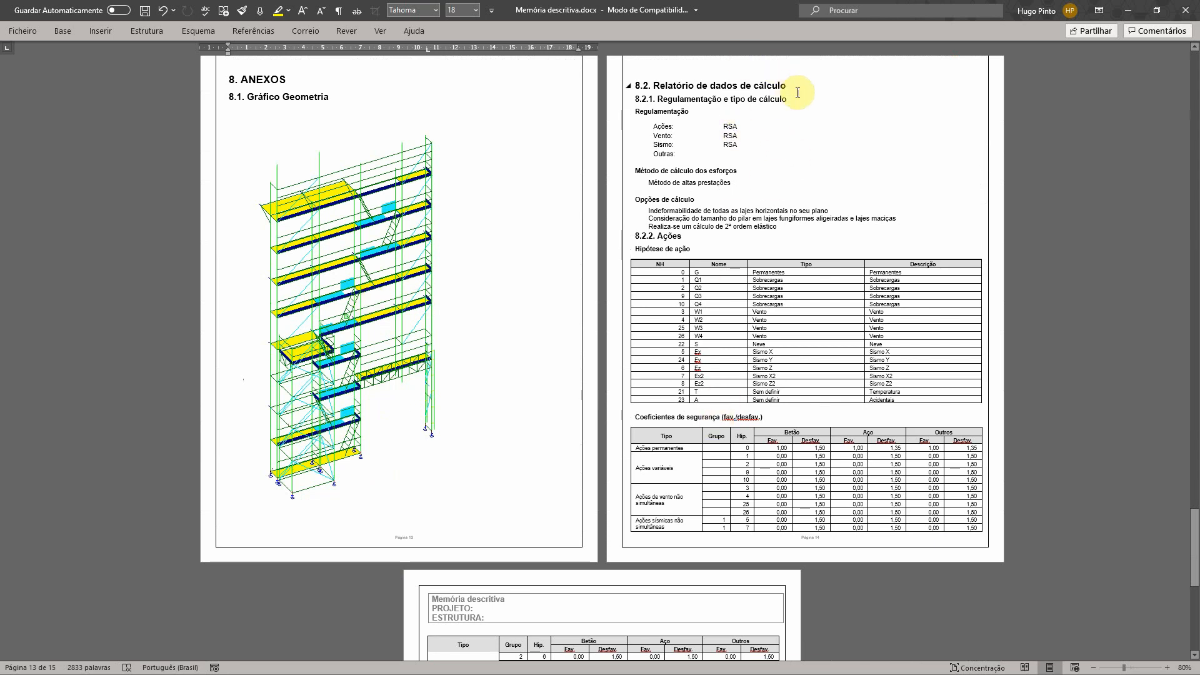
left_click_drag(797, 92, 620, 74)
scroll(784, 263, "down", 2)
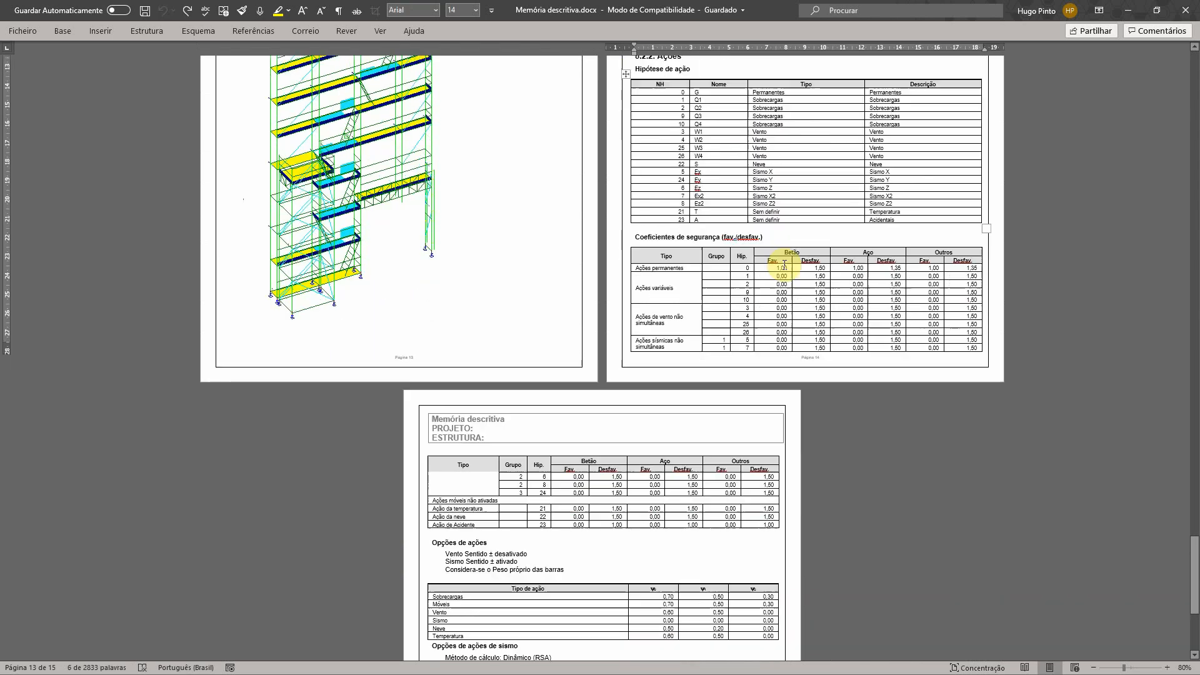
scroll(783, 263, "down", 4)
scroll(769, 279, "up", 2, "ctrl")
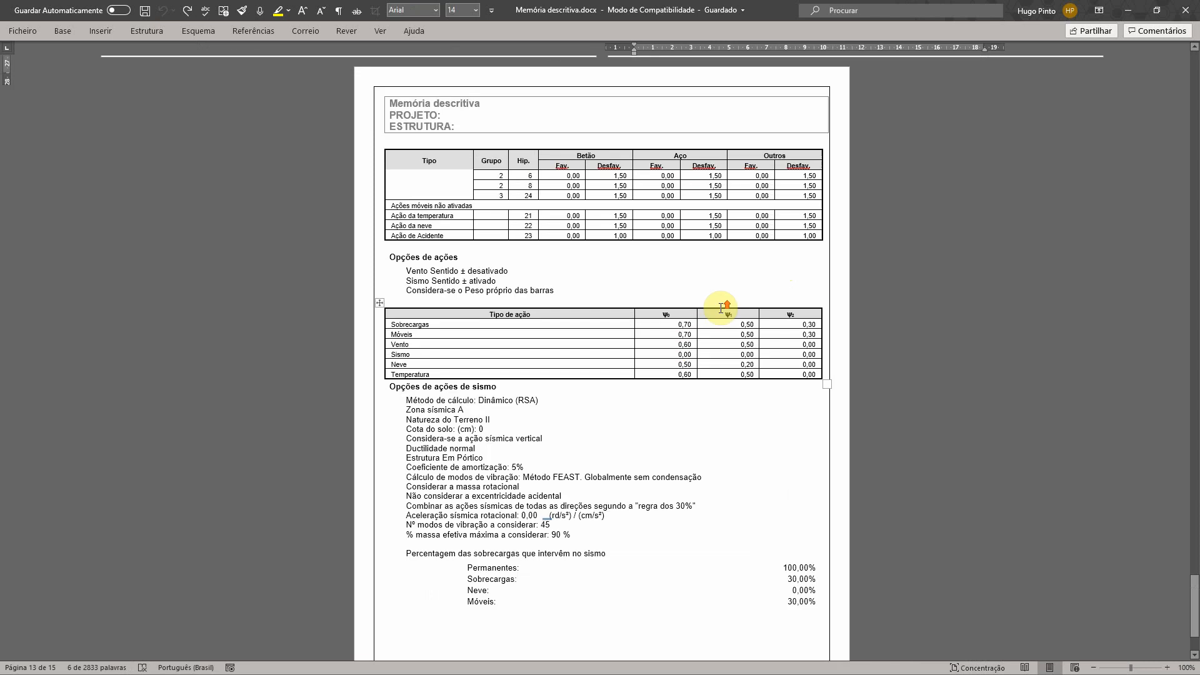
scroll(720, 308, "up", 3, "ctrl")
scroll(719, 309, "down", 3)
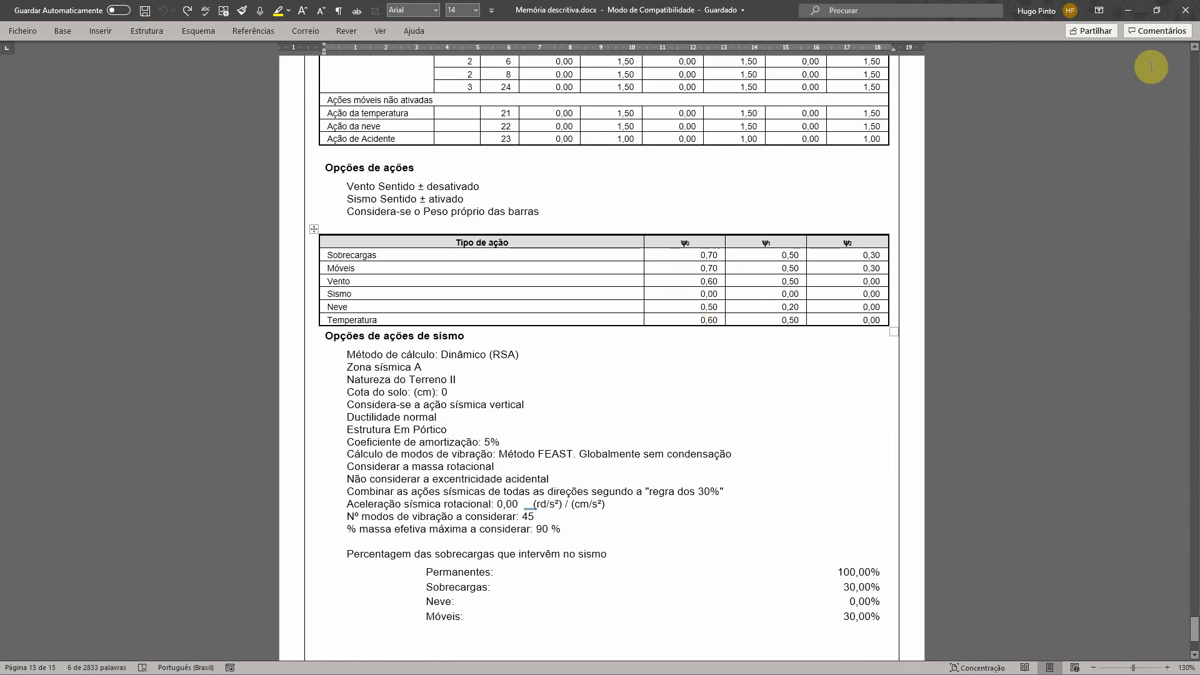
left_click(1187, 9)
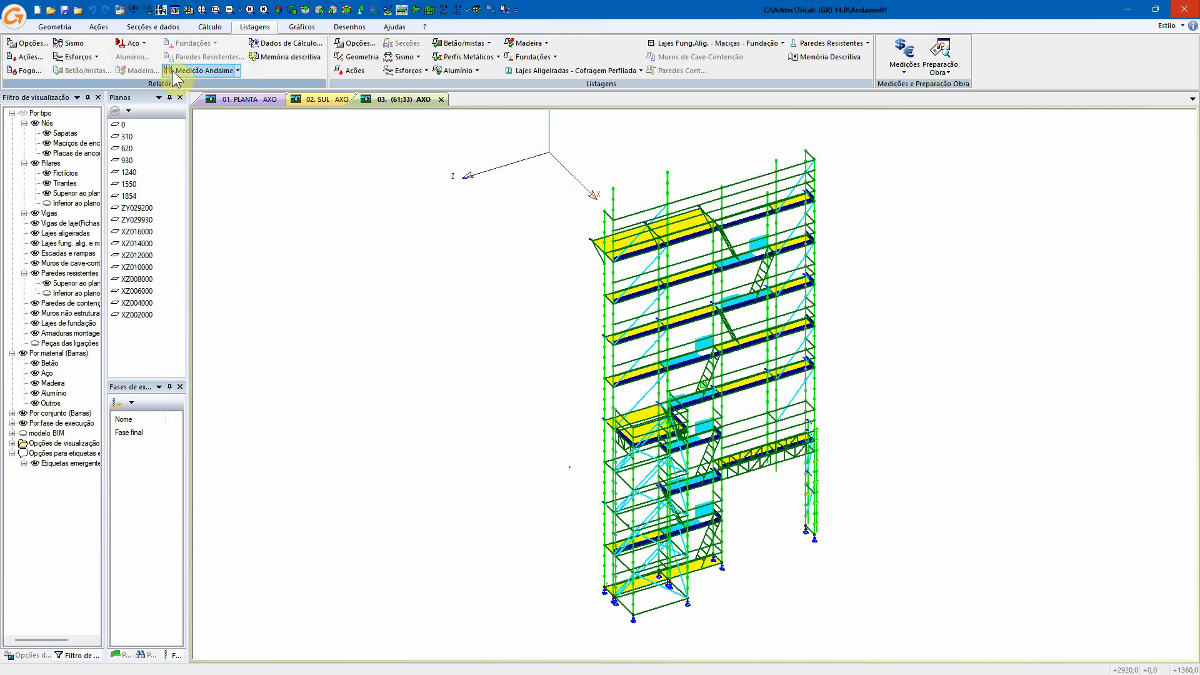
- Start creating the Tricalc model from the scaffold and choose to modify the required regulation and combination settings
left_click(55, 26)
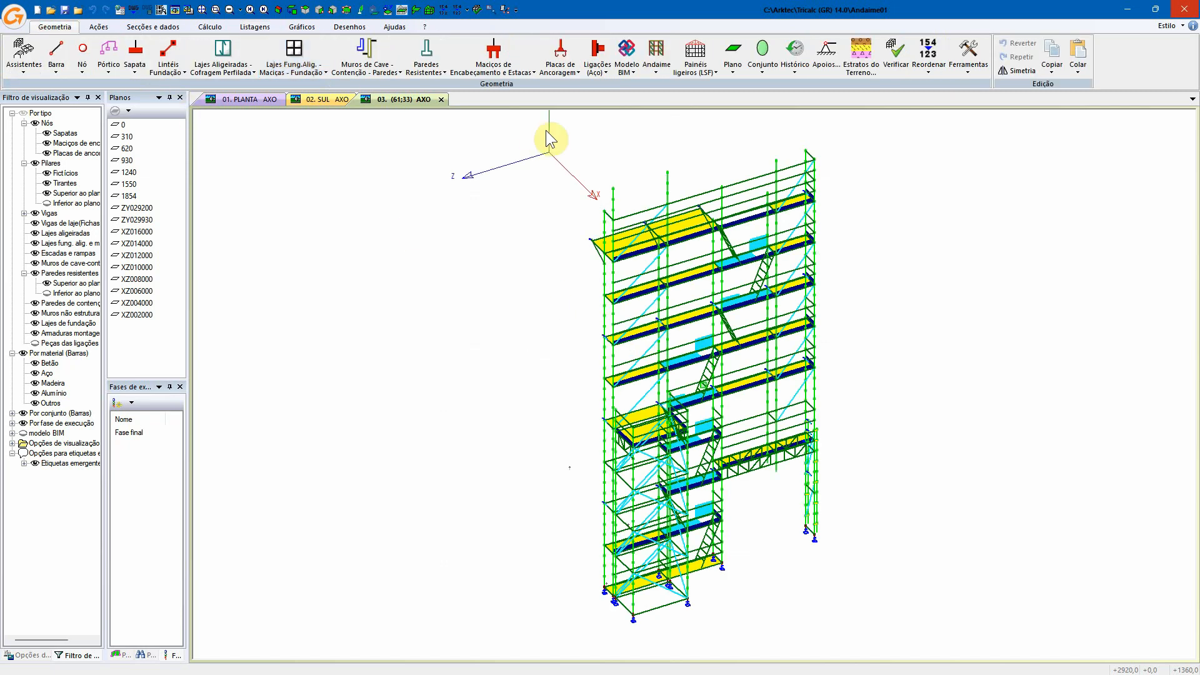
left_click(655, 60)
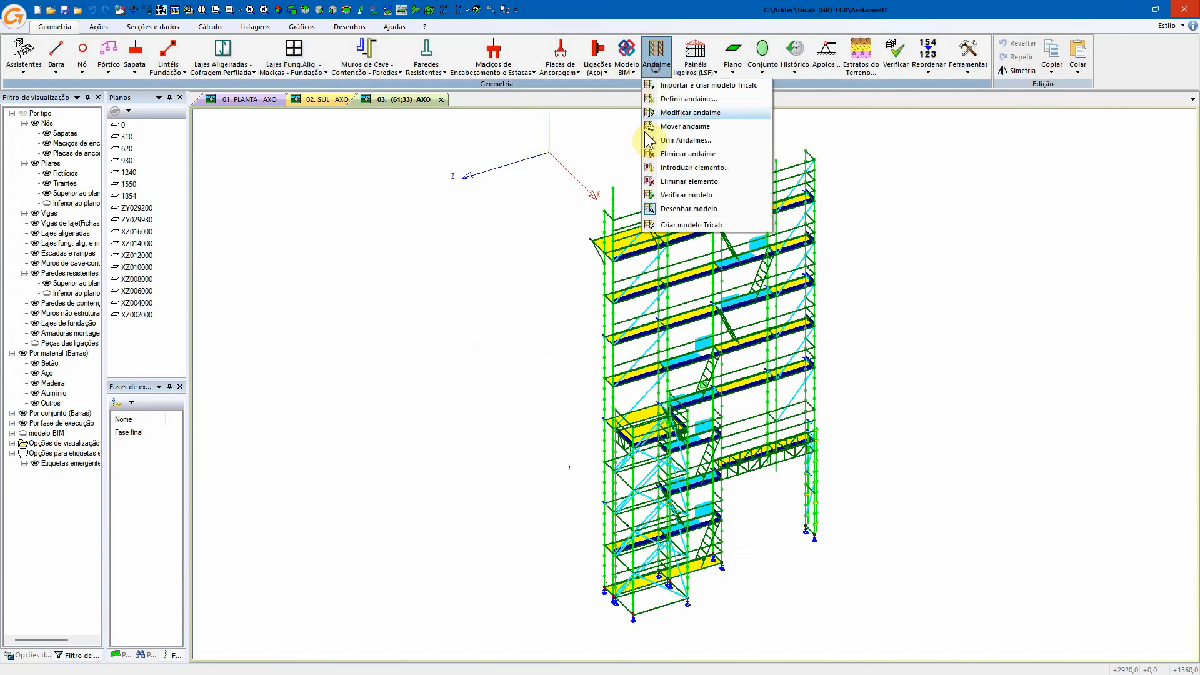
left_click(693, 225)
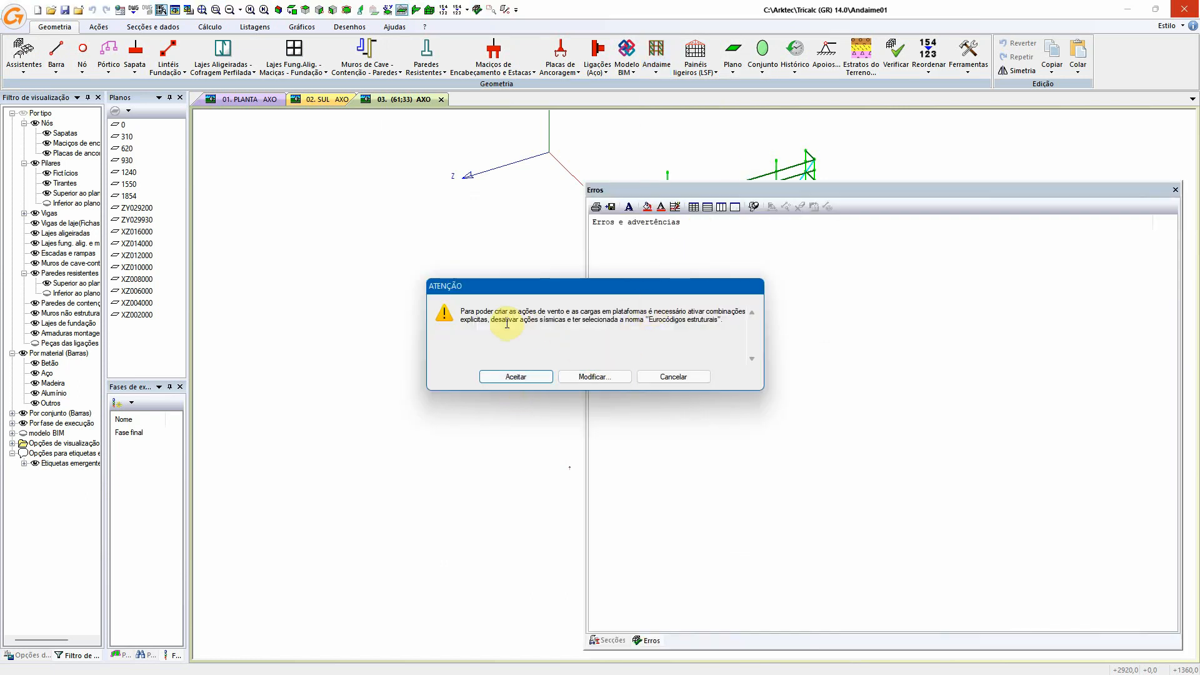
left_click(614, 378)
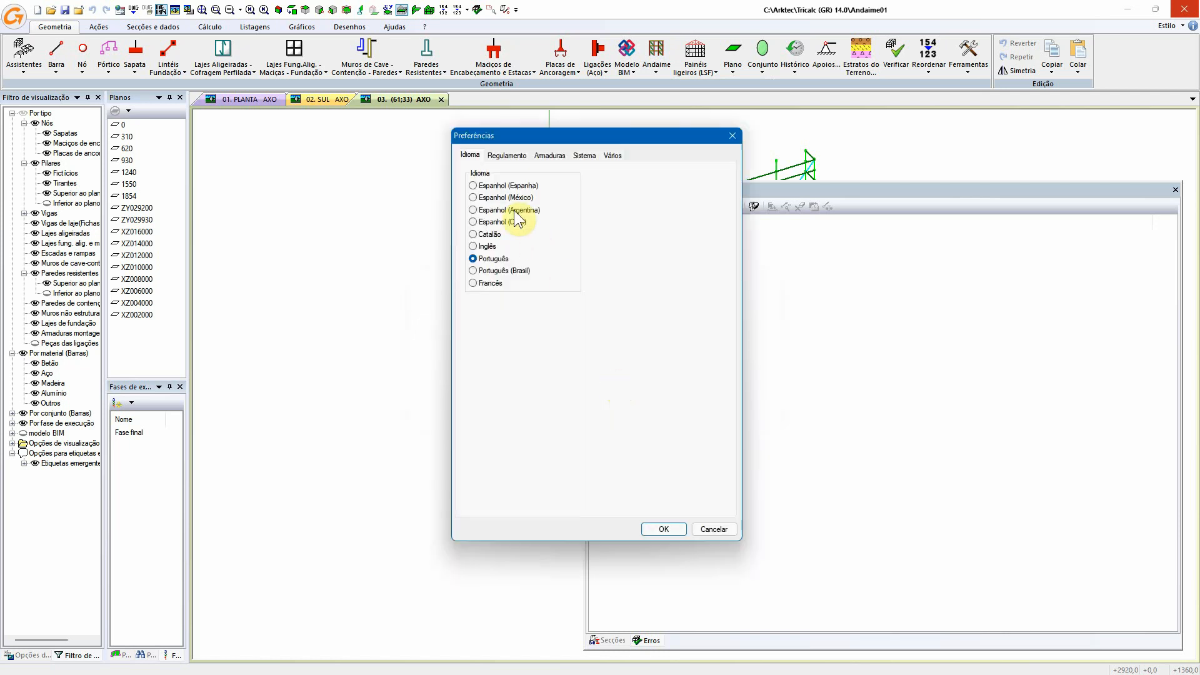
- Choose Eurocódigos Estruturais as the regulation and create a new national annex file named POR_01
left_click(506, 155)
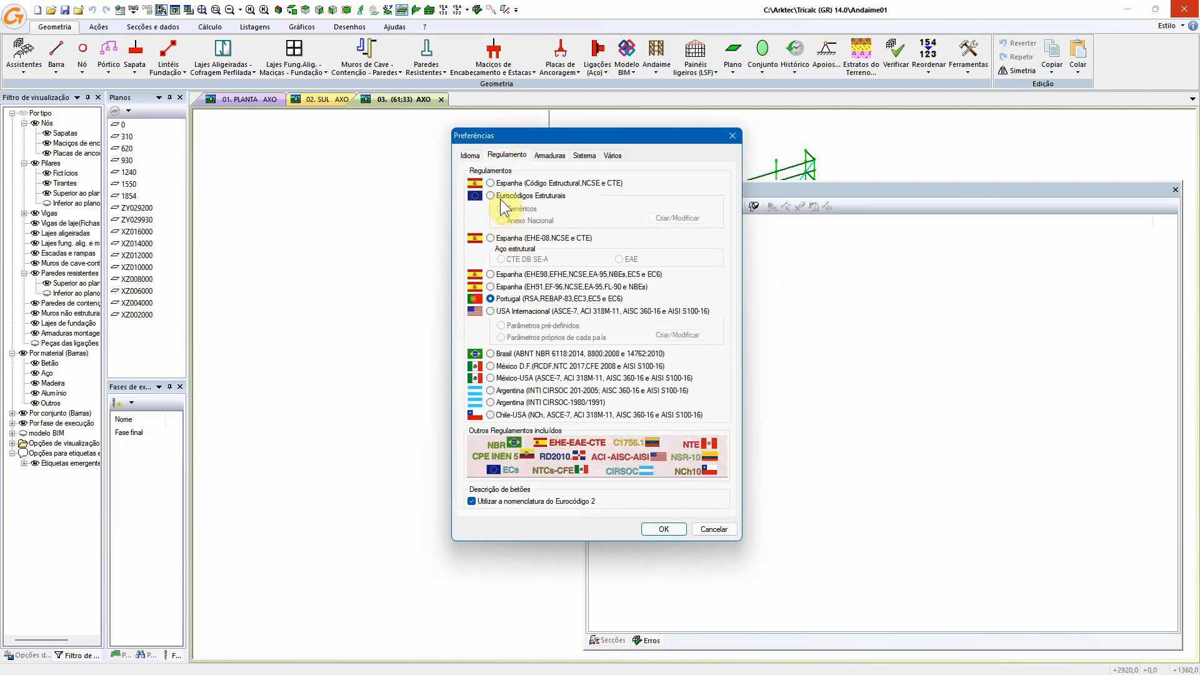
left_click(500, 197)
left_click(664, 220)
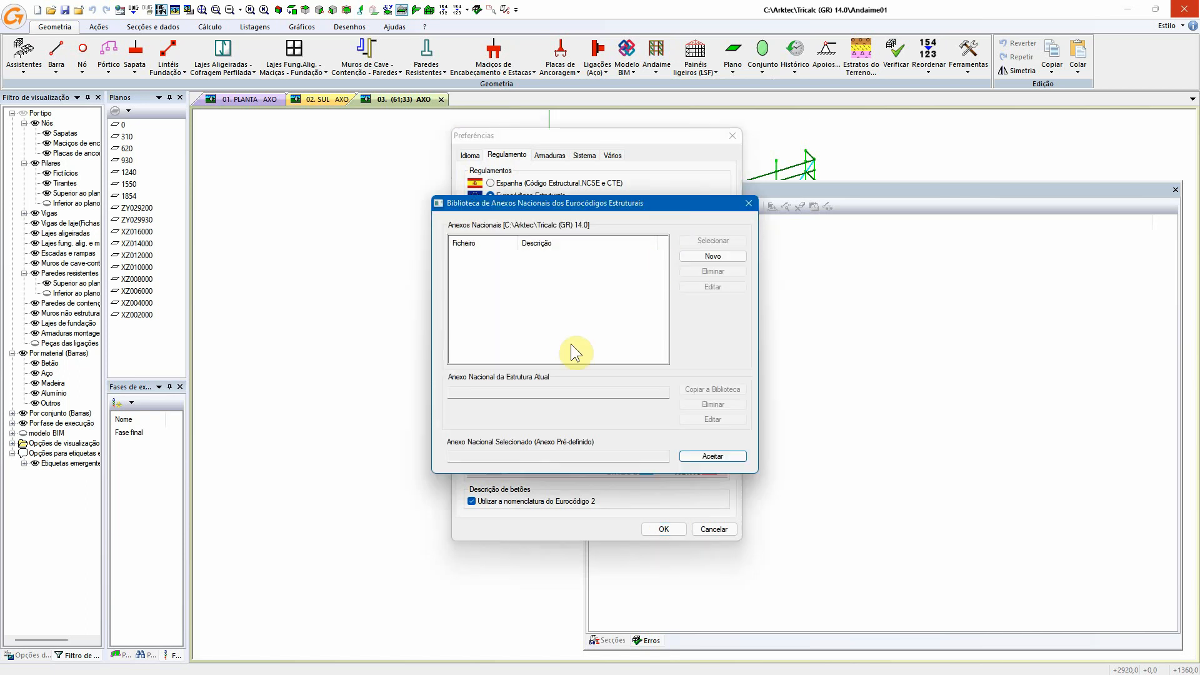
left_click(711, 256)
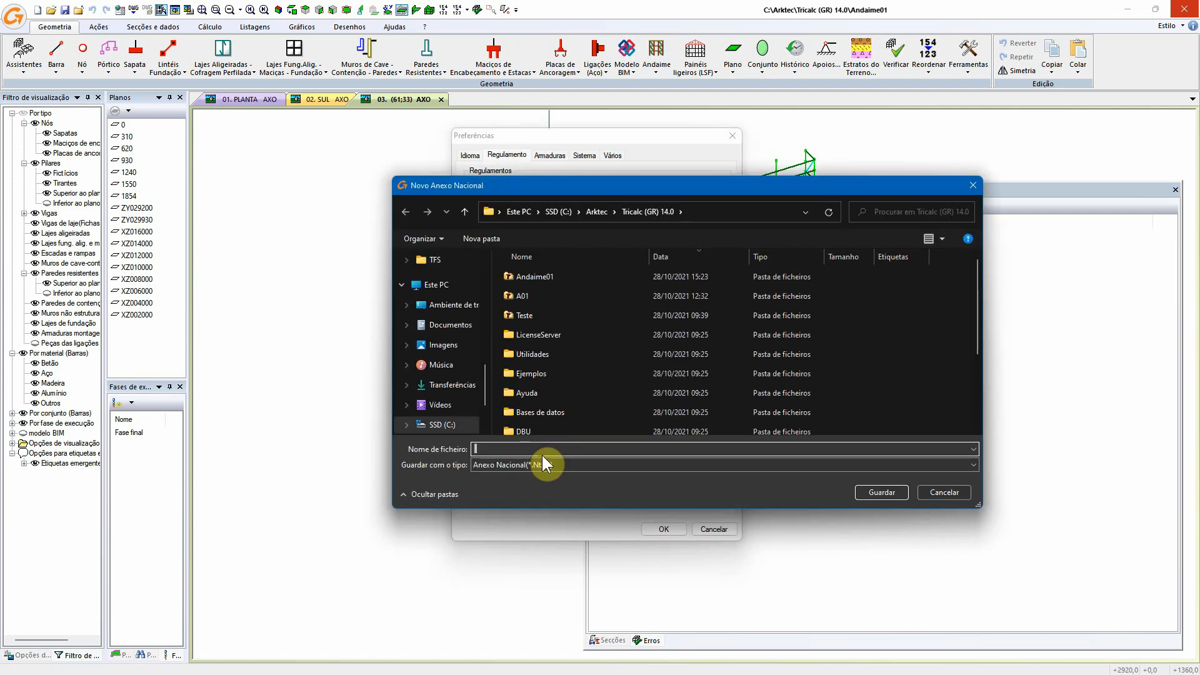
type("POR_01")
key("Return")
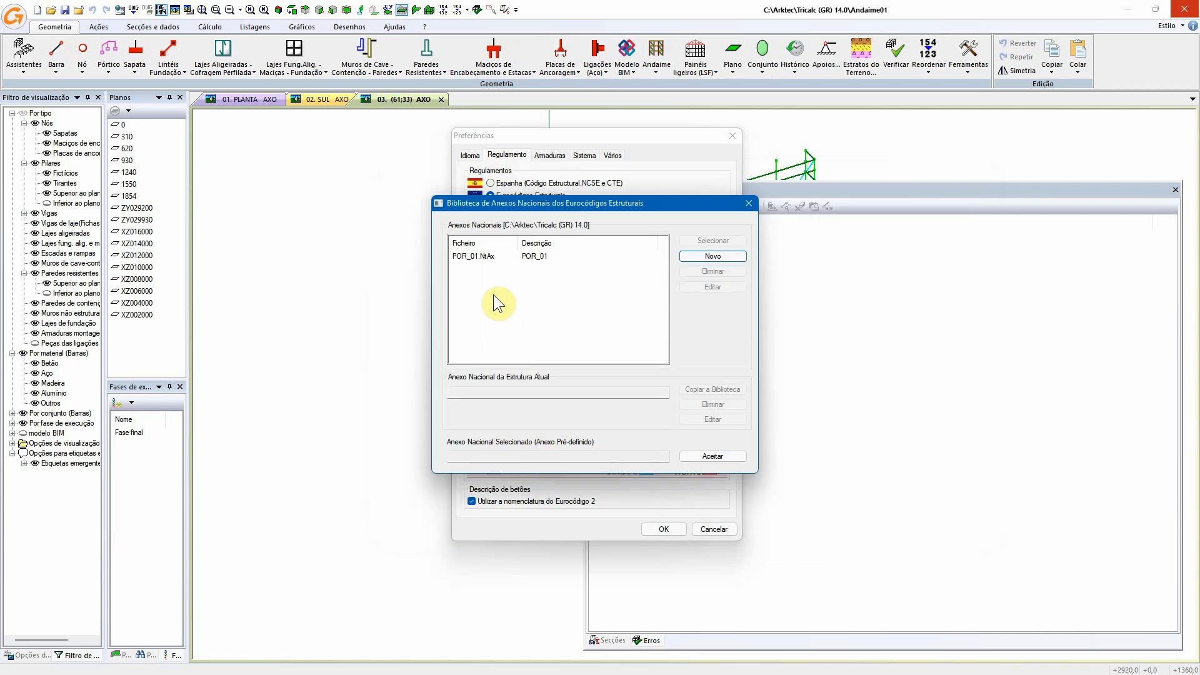
- Check the country assigned to the POR_01 national annex and review its concrete design parameters
left_click(503, 255)
left_click(734, 288)
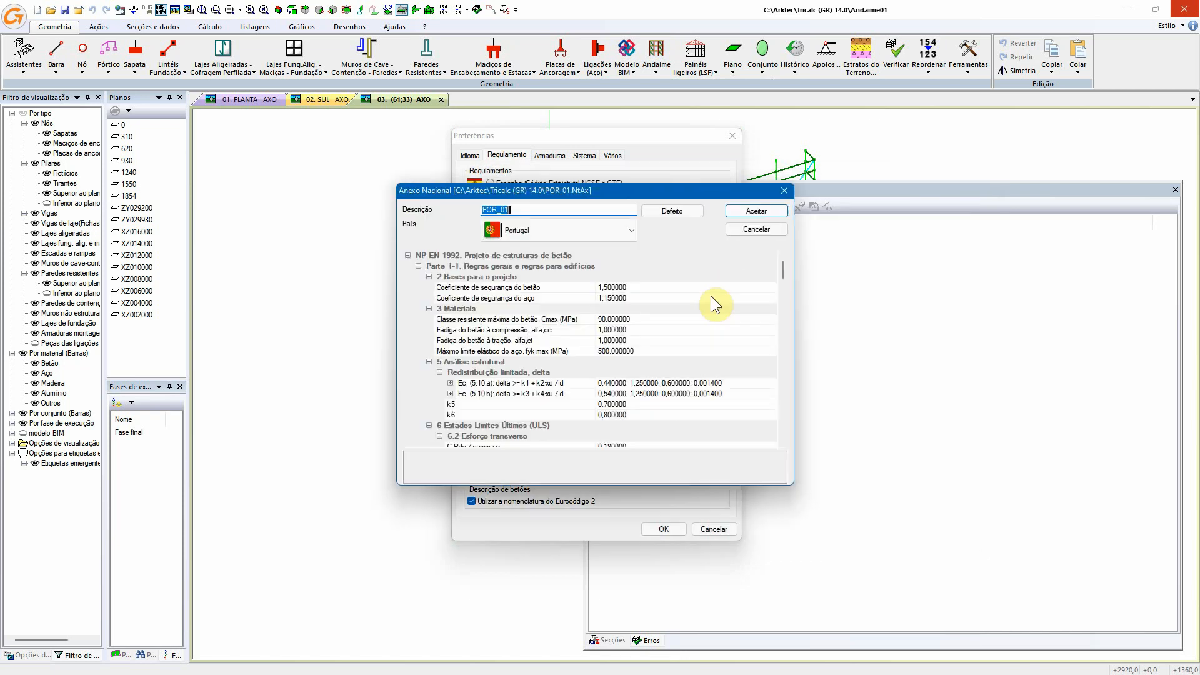
left_click(628, 229)
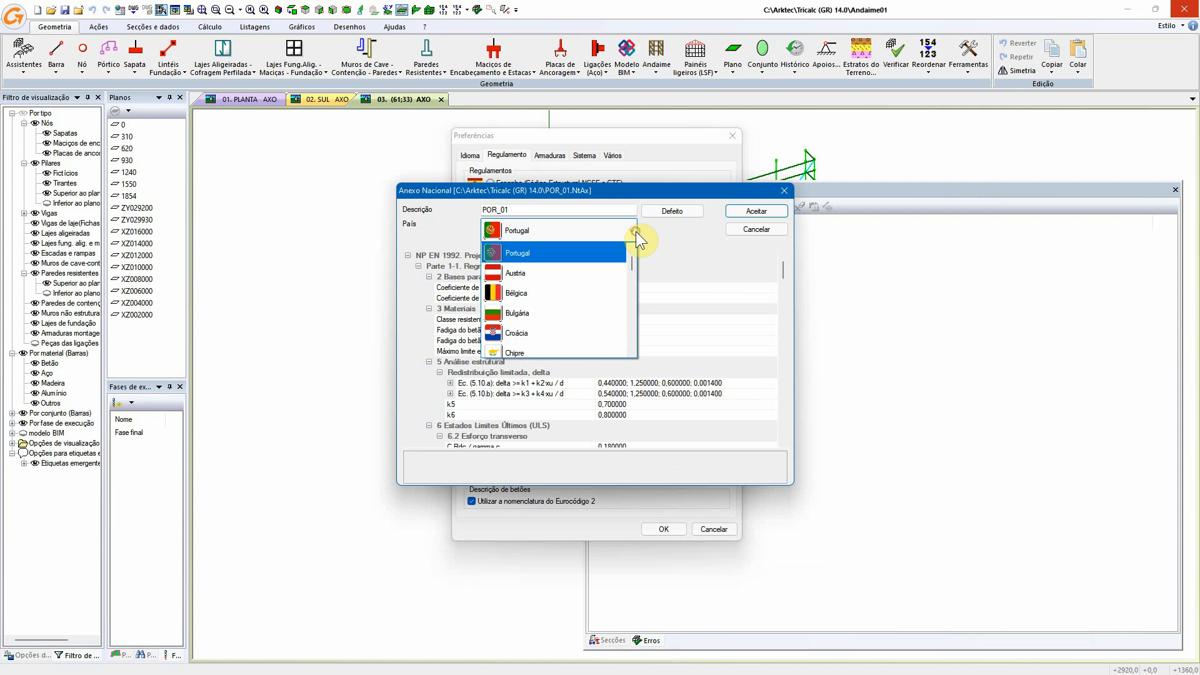
left_click(635, 232)
scroll(703, 346, "down", 2)
scroll(703, 344, "down", 6)
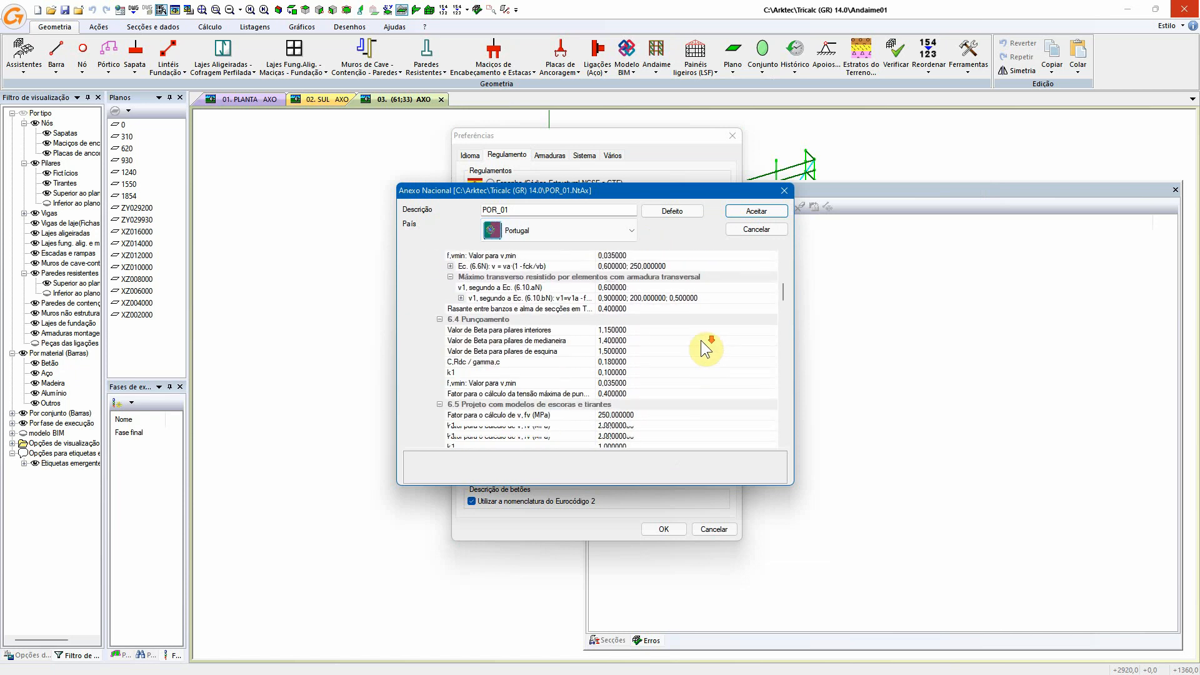
left_click(751, 211)
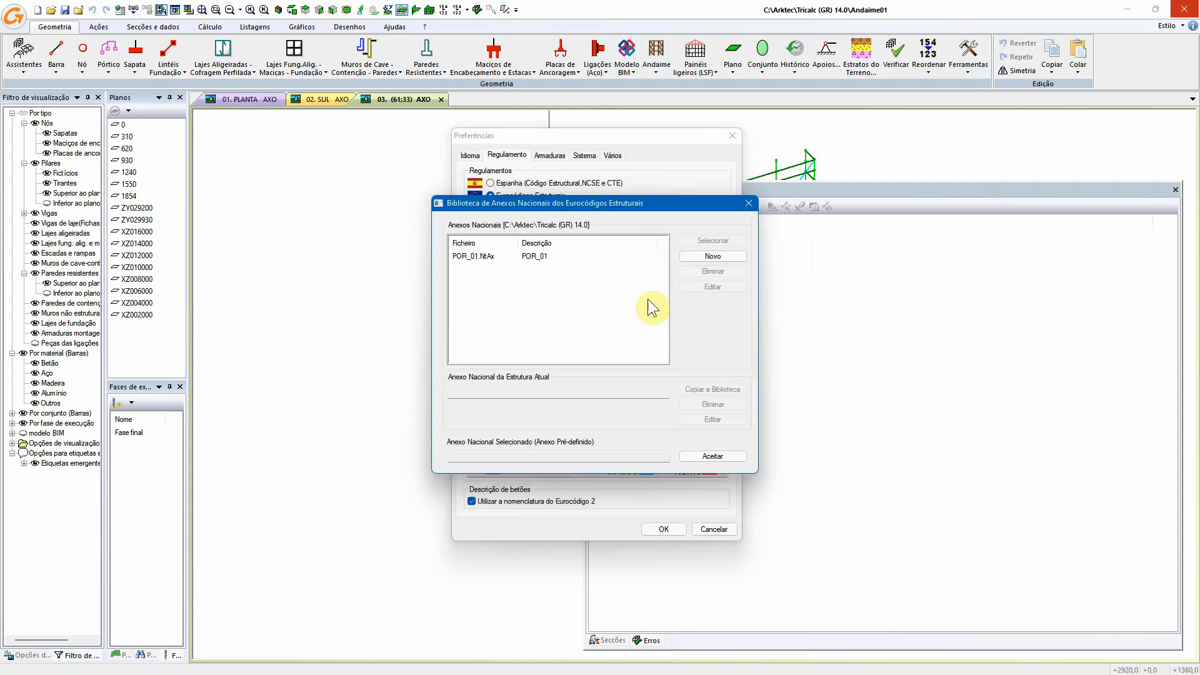
- Assign POR_01 as the selected national annex and apply the Eurocódigos Estruturais regulation with Anexo Nacional
left_click(557, 256)
left_click(718, 241)
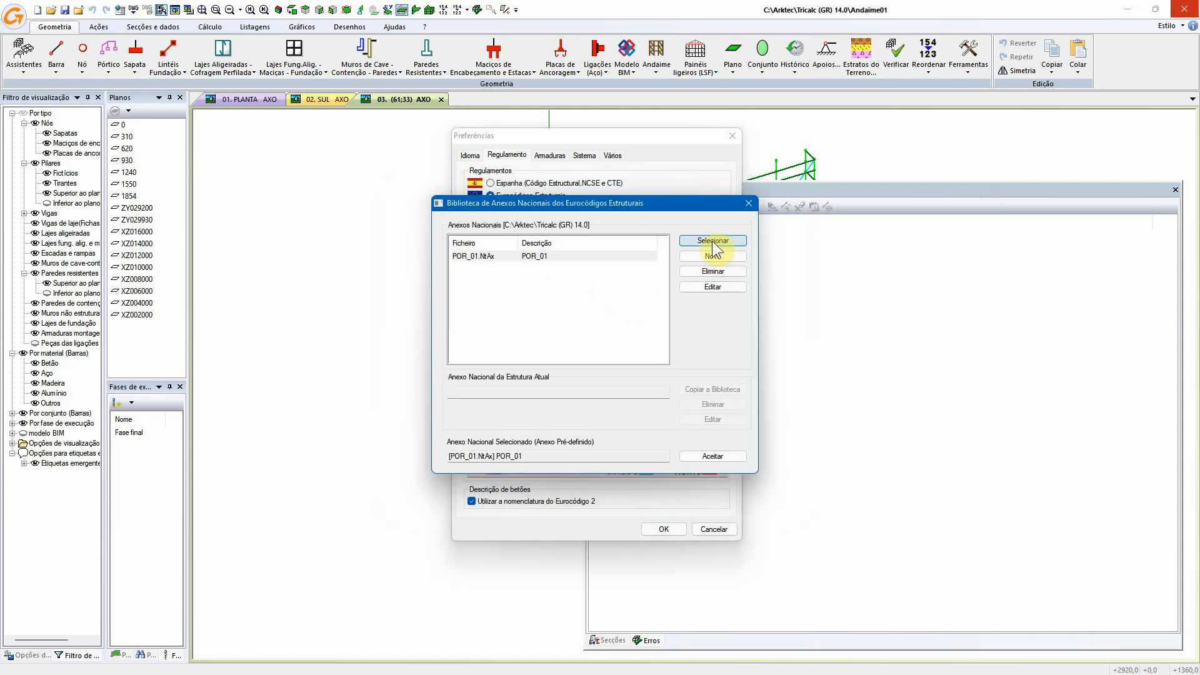
left_click(719, 457)
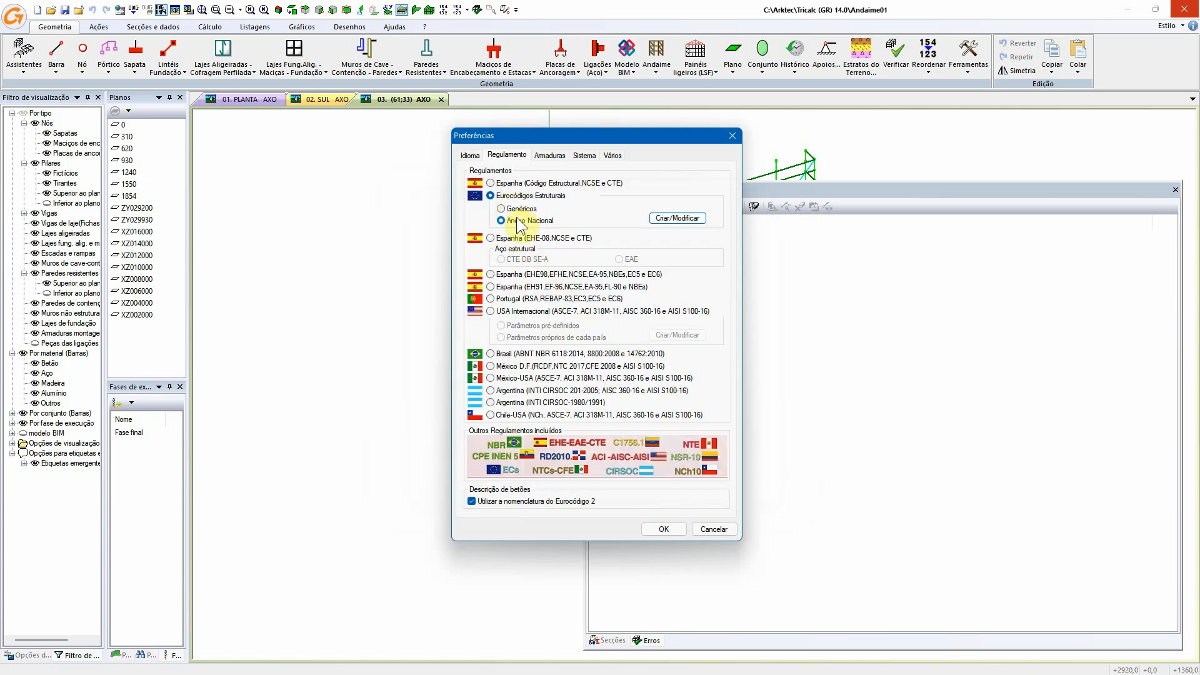
left_click(667, 526)
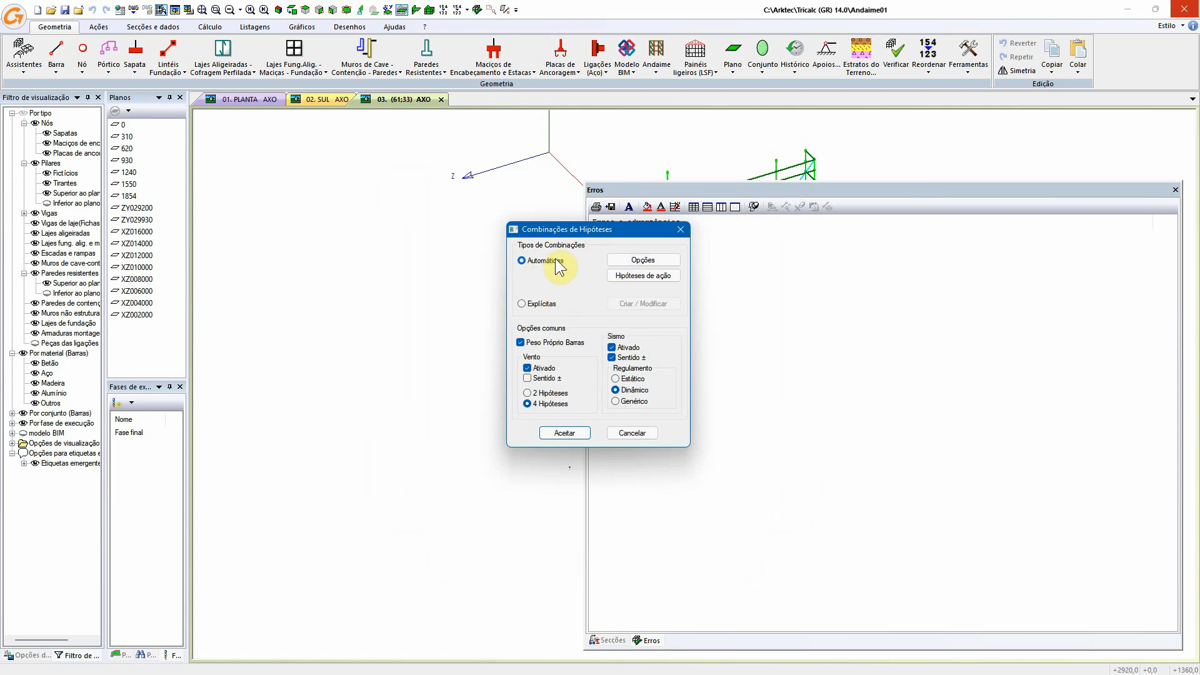
- Switch the load combinations to Explícitas and select the NP EN 12811-1 Andaimes combination group from the library
left_click(541, 305)
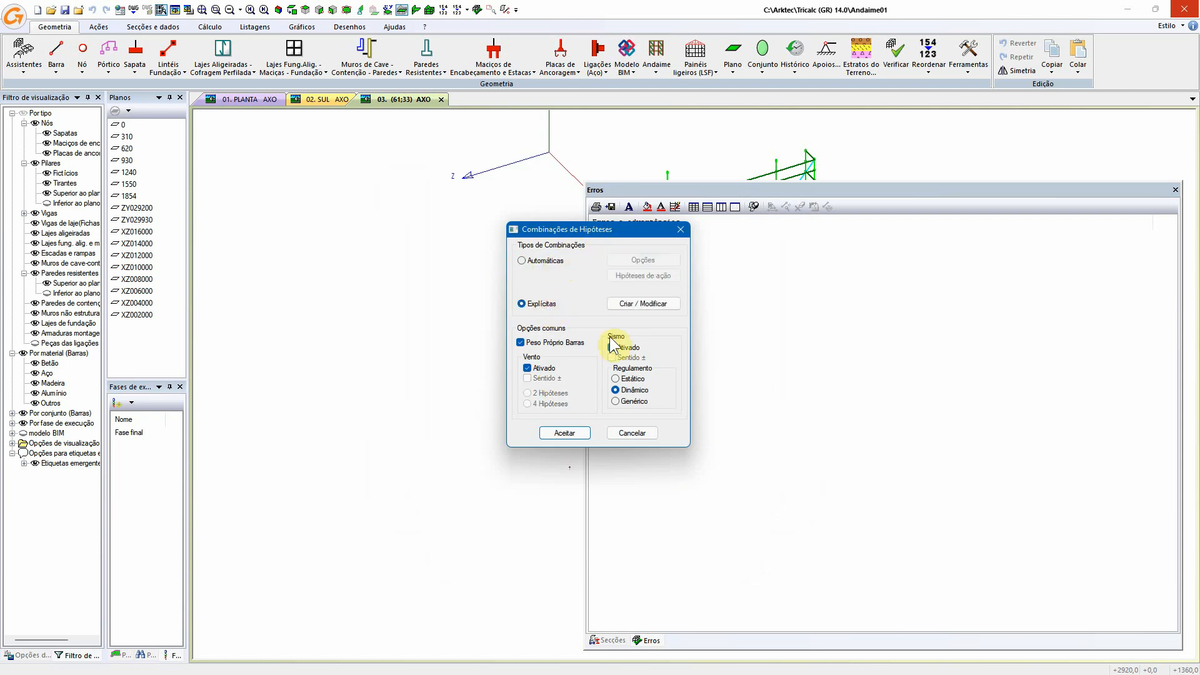
left_click(634, 305)
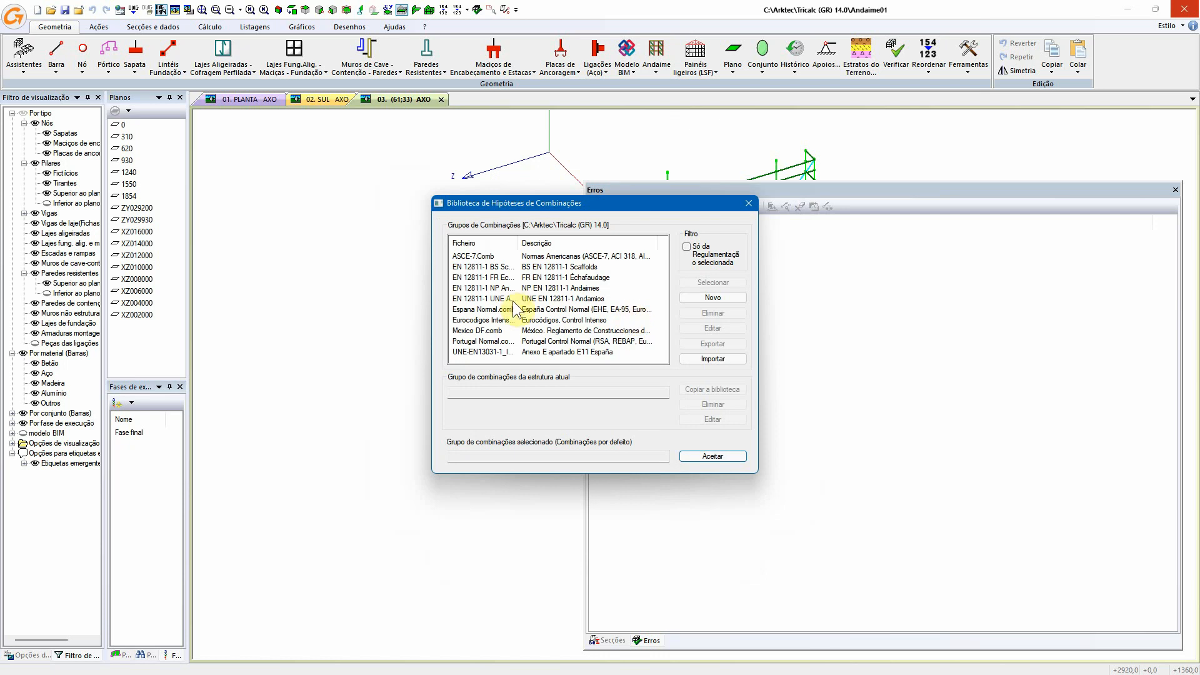
left_click(559, 287)
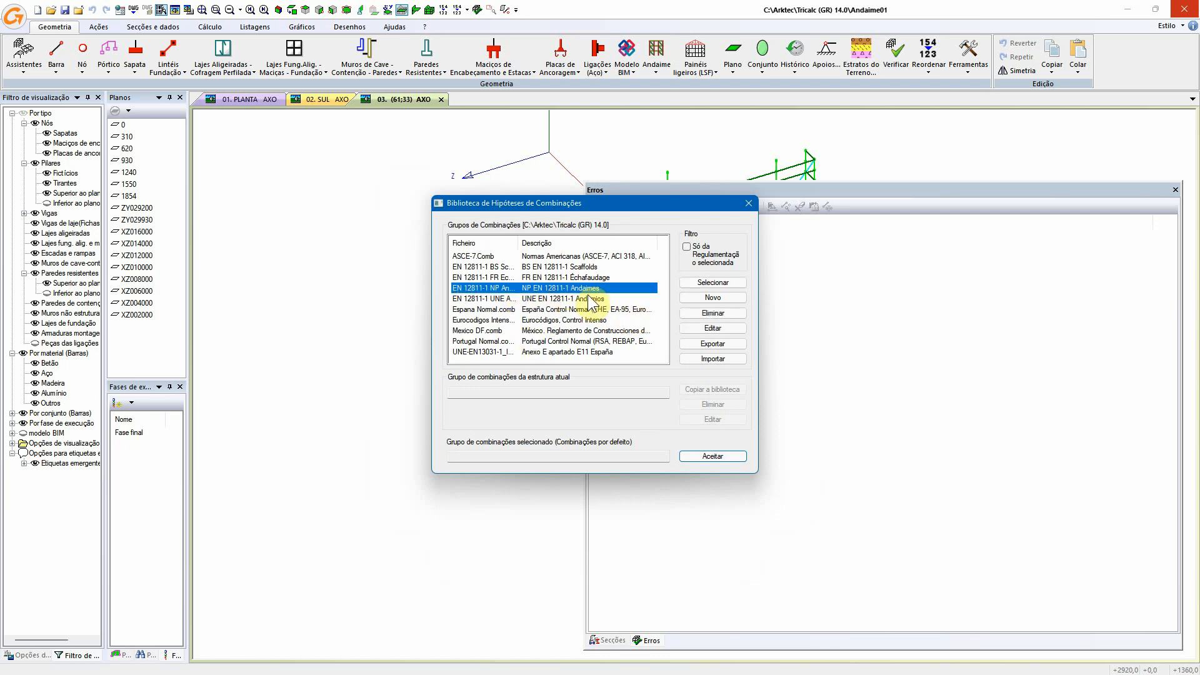
left_click(700, 283)
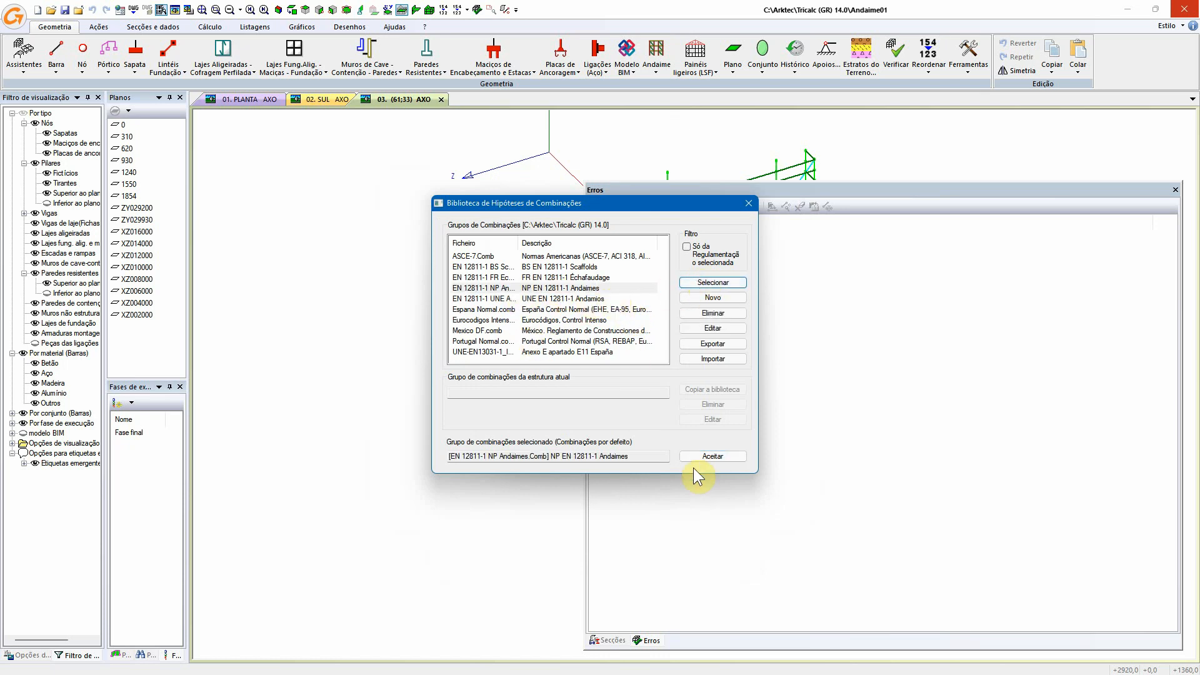
left_click(709, 457)
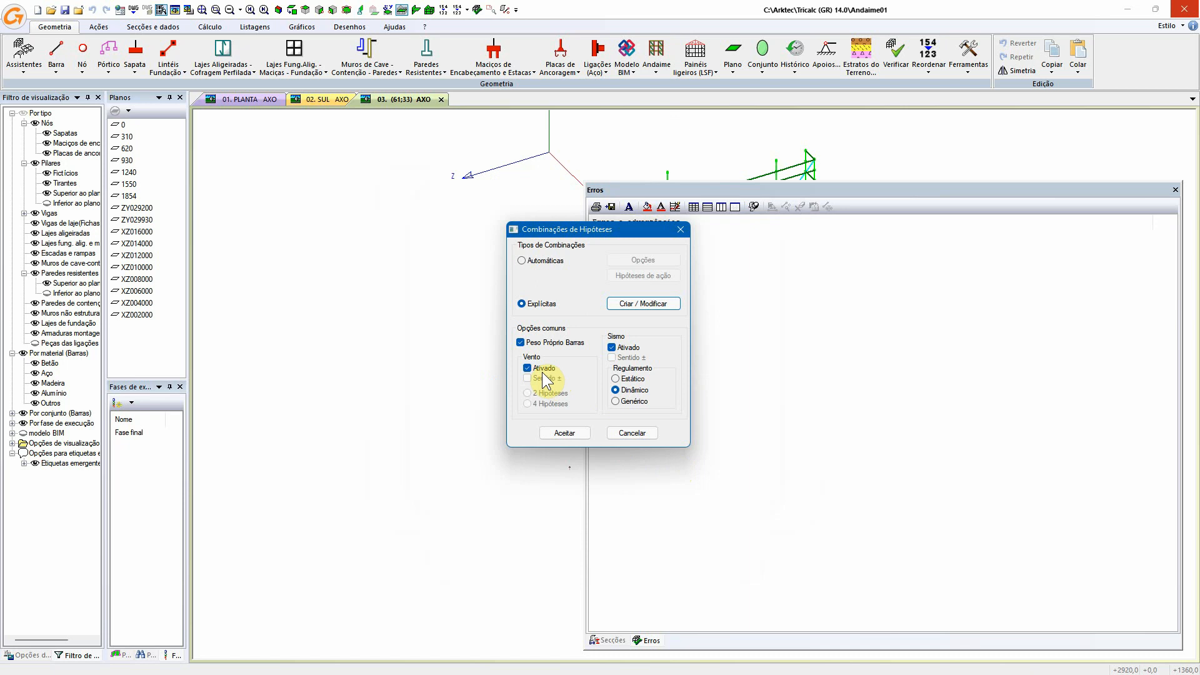
- Deactivate the seismic action, apply the combination settings and accept the proposed reassignment of the action hypotheses
left_click(612, 348)
left_click(558, 434)
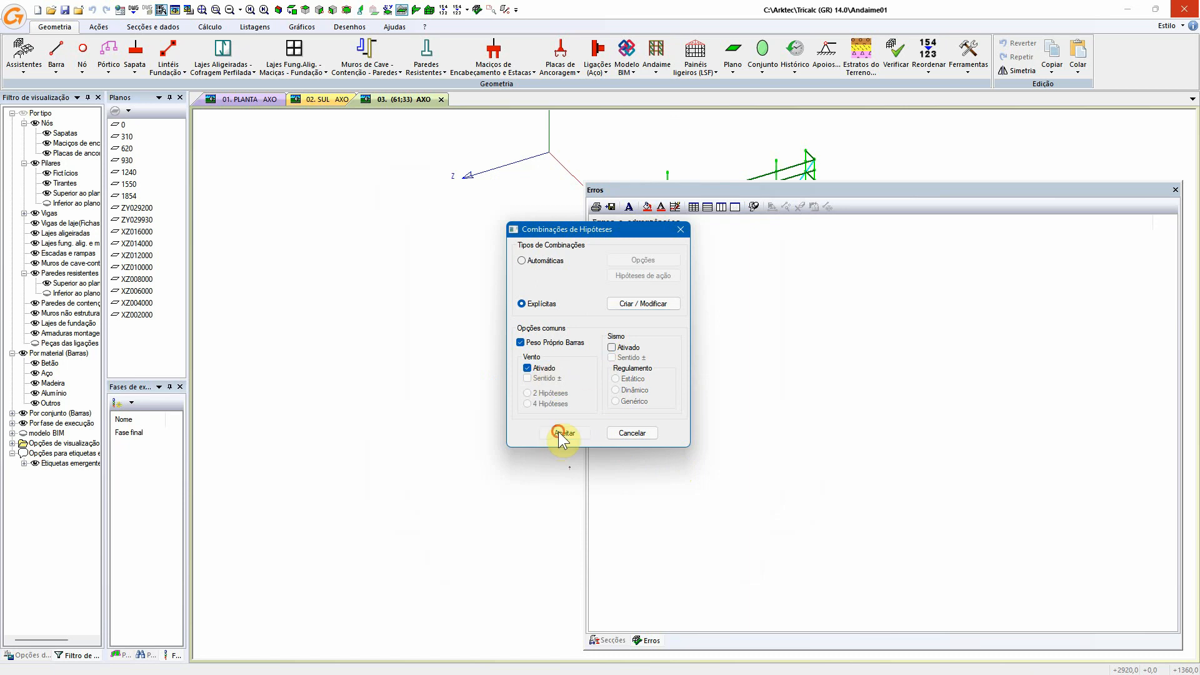
left_click(590, 369)
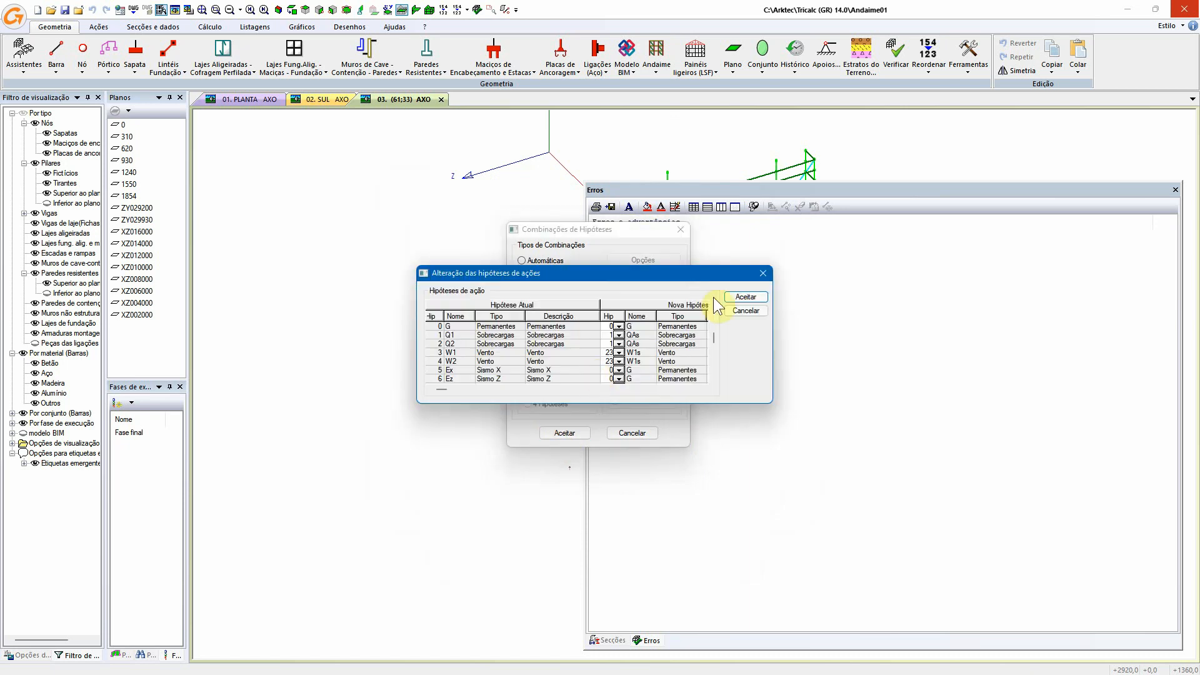
left_click(745, 297)
- Modify scaffold A1's creation options so that working-platform loads are considered only on the platform at level 1600
left_click(555, 314)
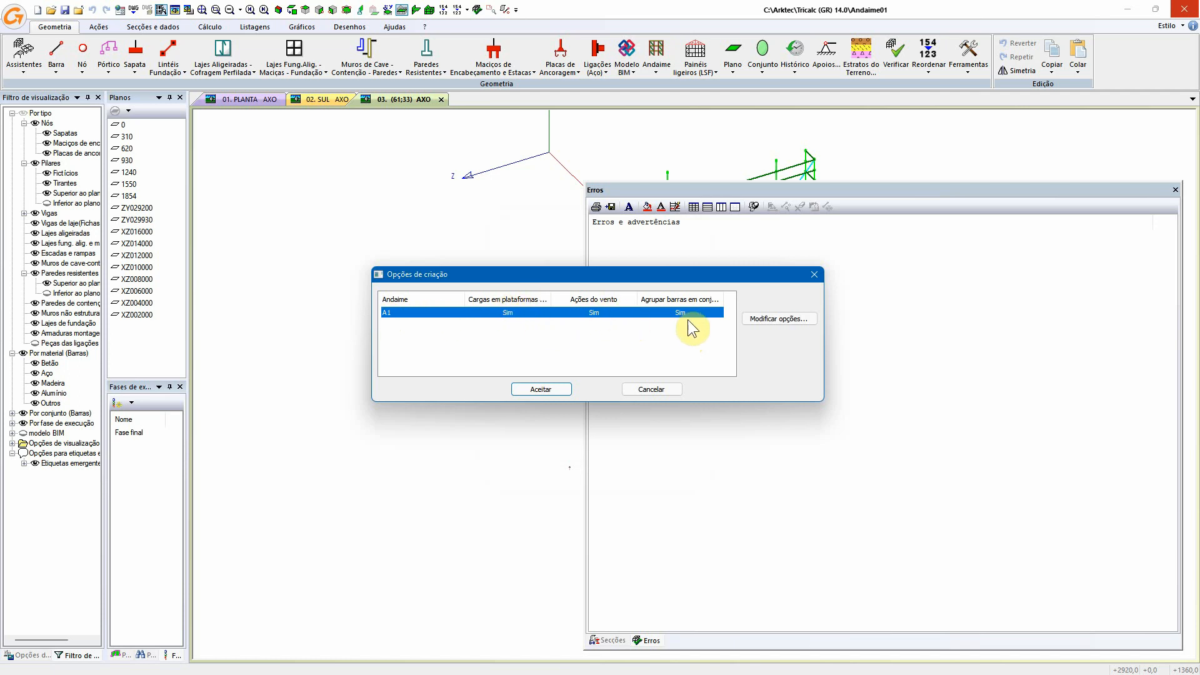
left_click(763, 316)
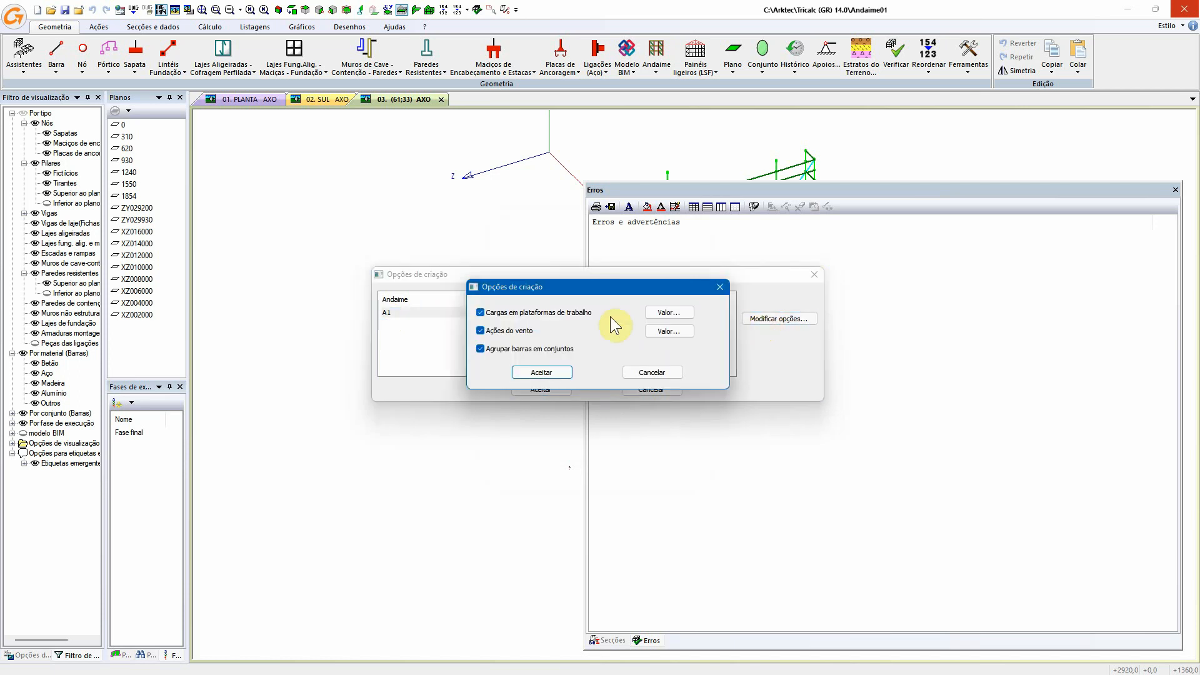
left_click(654, 308)
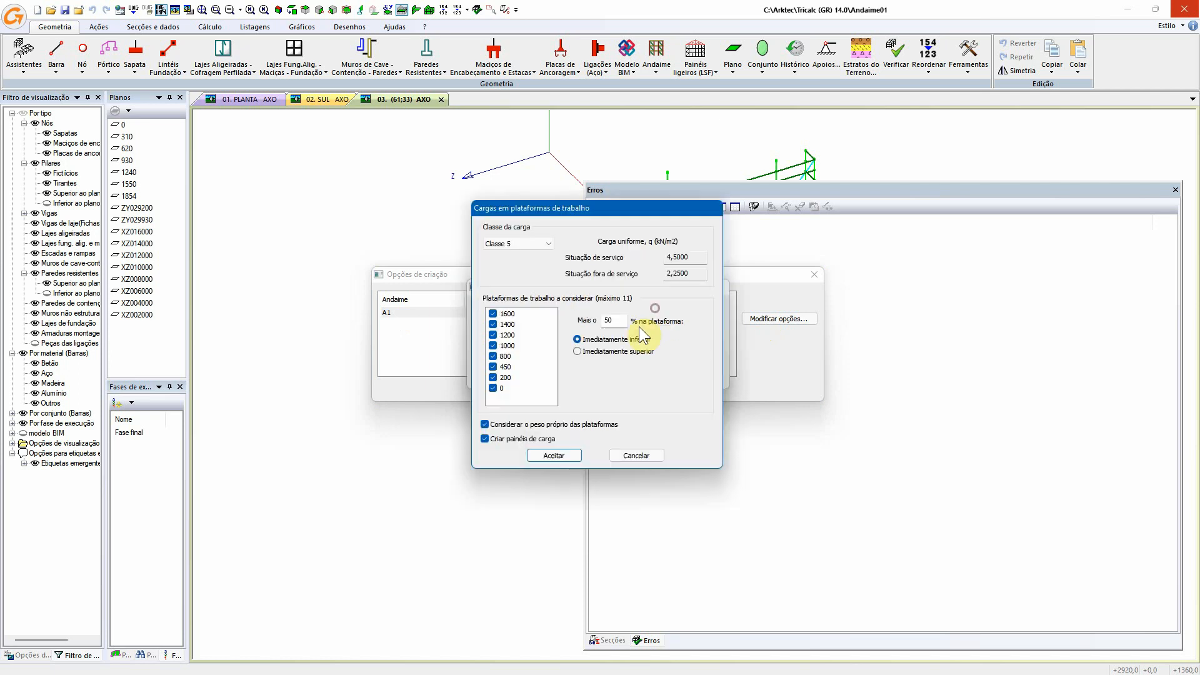
left_click(492, 323)
left_click(496, 331)
left_click(493, 345)
left_click(493, 356)
left_click(493, 367)
left_click(493, 377)
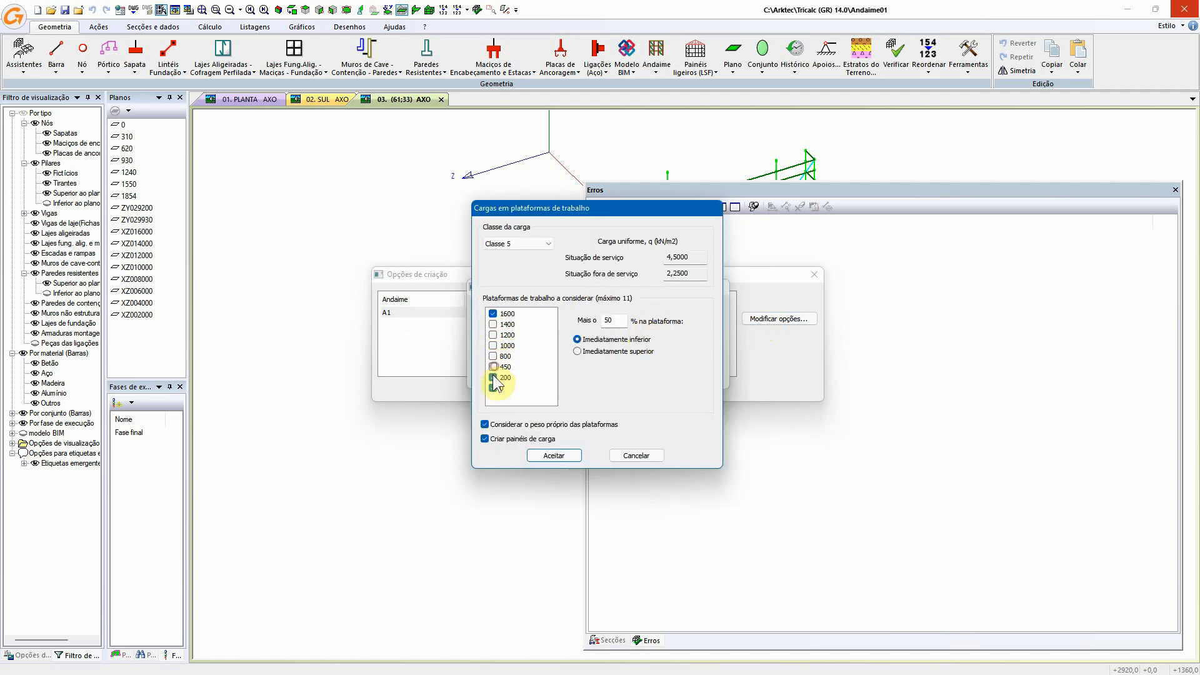
left_click(493, 388)
- Set the platform load class to Classe 3, with an additional 50 % on the platform immediately below
left_click(542, 244)
left_click(527, 273)
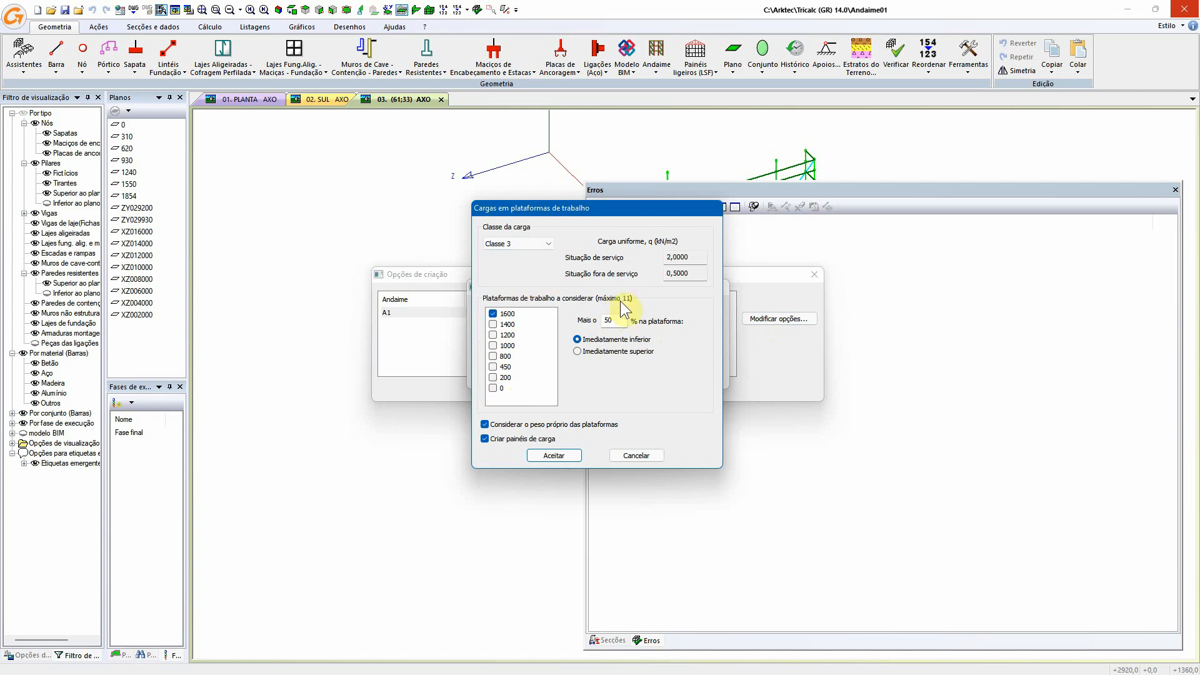
left_click(620, 319)
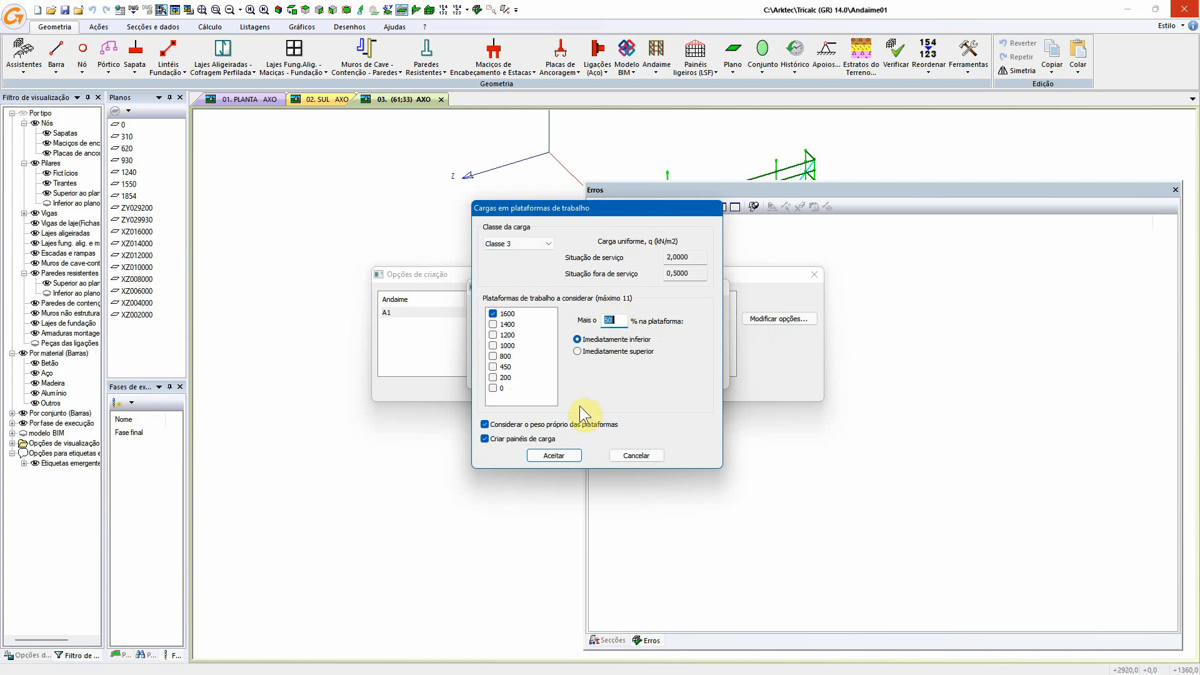
left_click(602, 338)
left_click(554, 457)
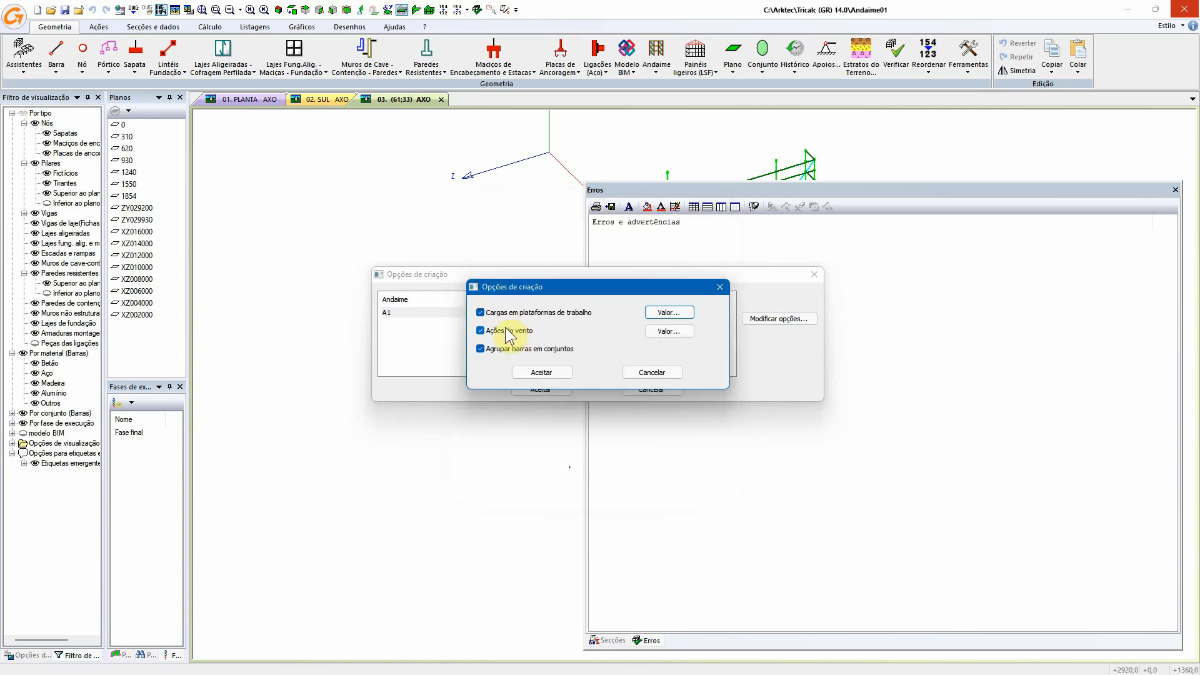
- Set the scaffold cladding for the wind actions to Revestimento de redes
left_click(663, 331)
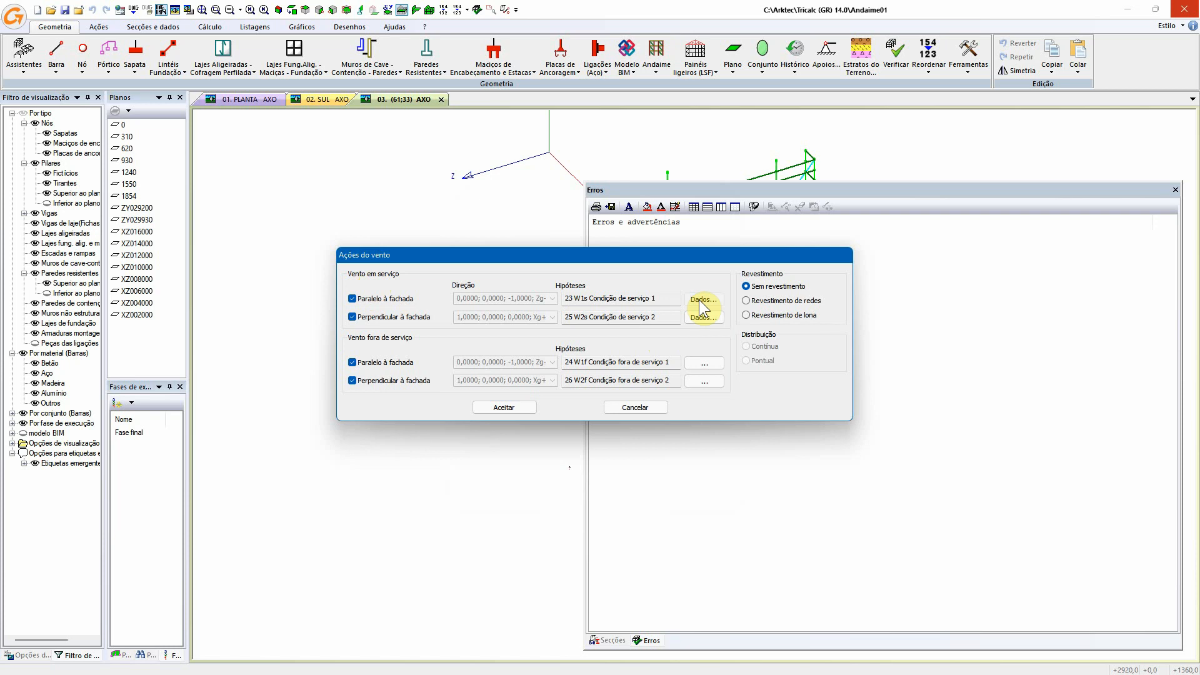
left_click(775, 300)
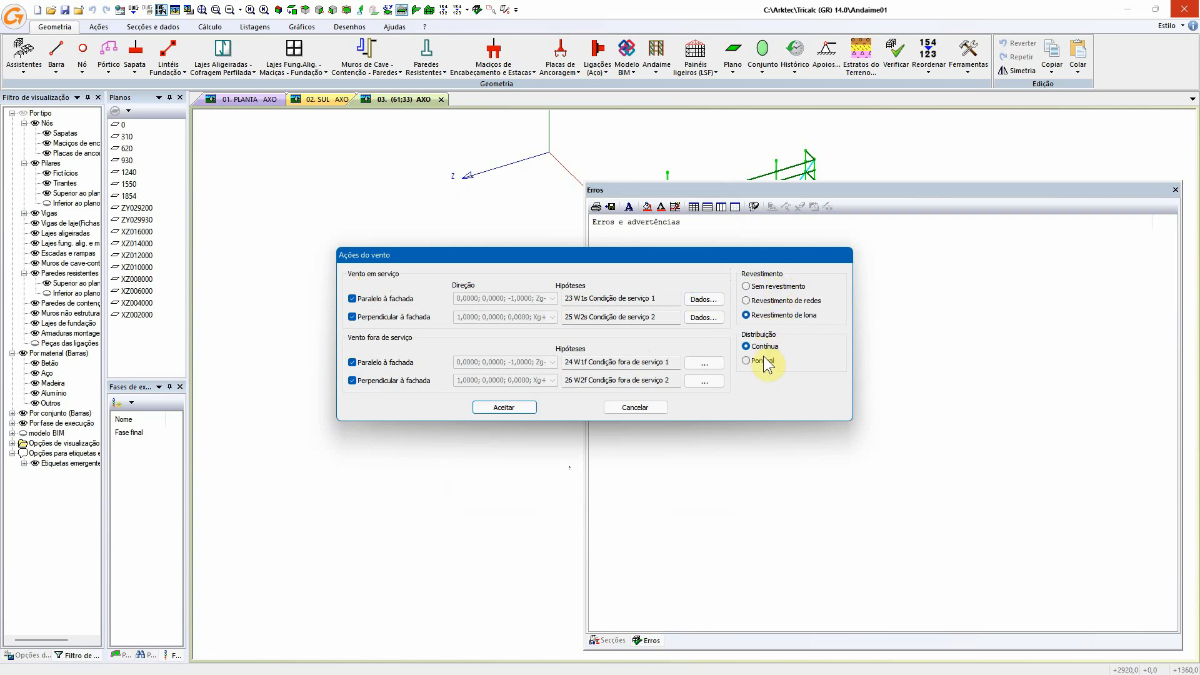
left_click(770, 300)
- Define the in-service wind parallel to the façade according to EN 12811-1, accept the out-of-service wind data and apply A1's creation options
left_click(699, 298)
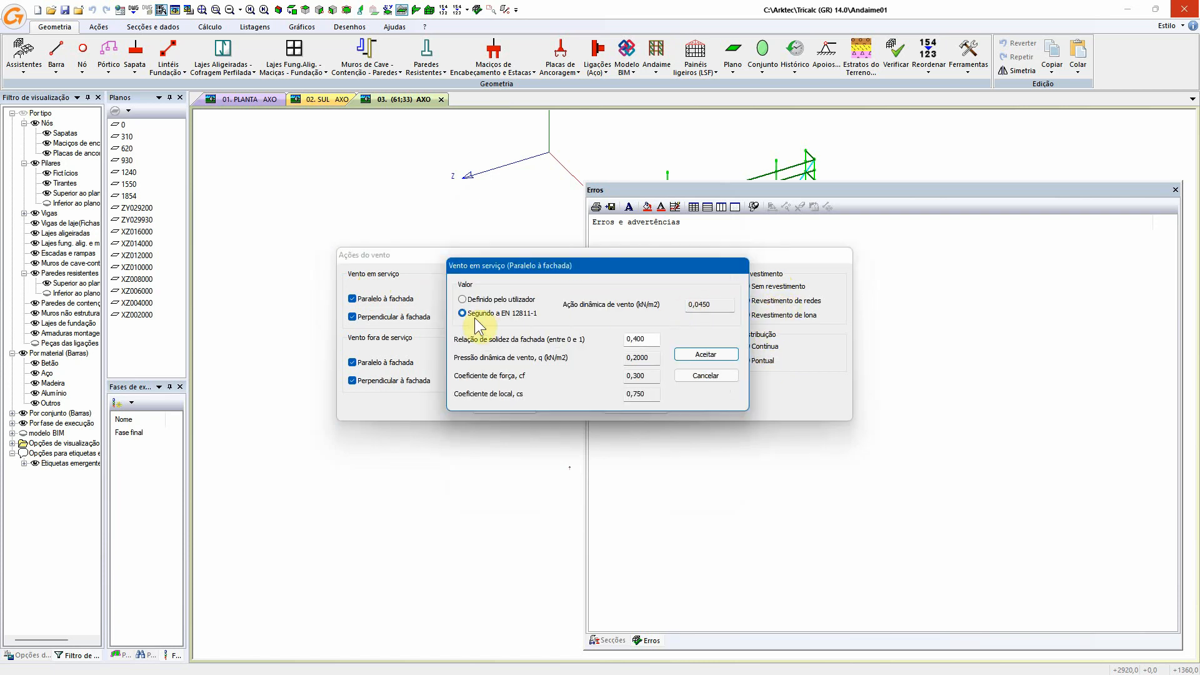
left_click(460, 314)
left_click(703, 354)
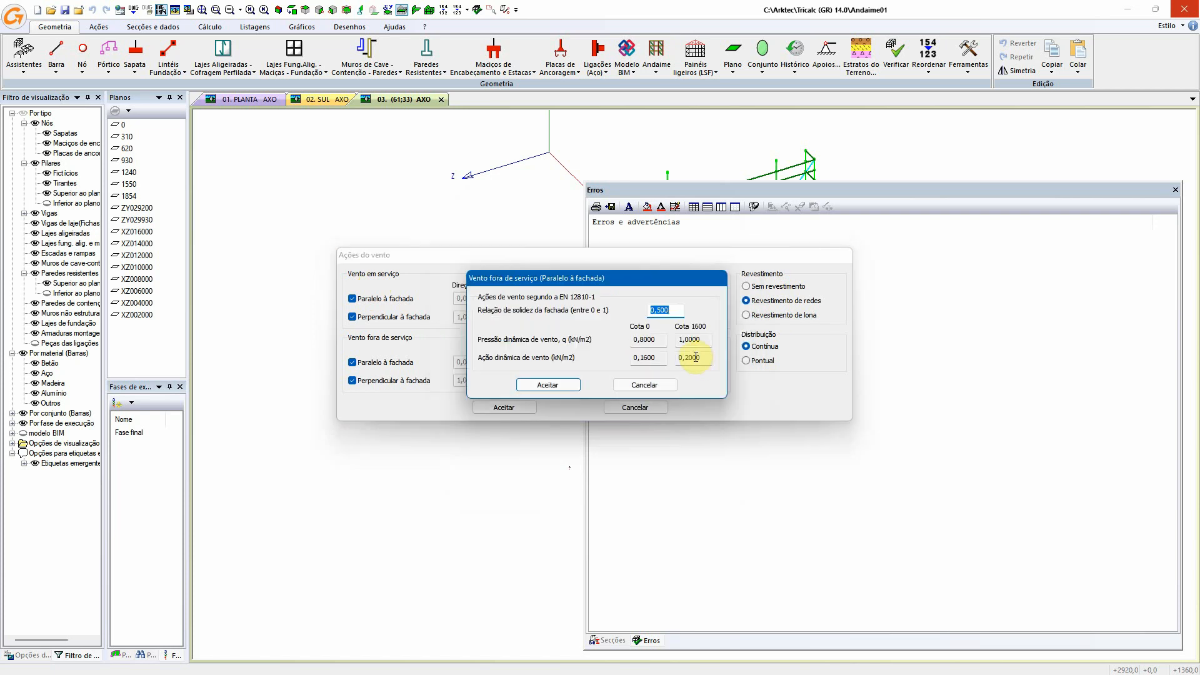
left_click(560, 384)
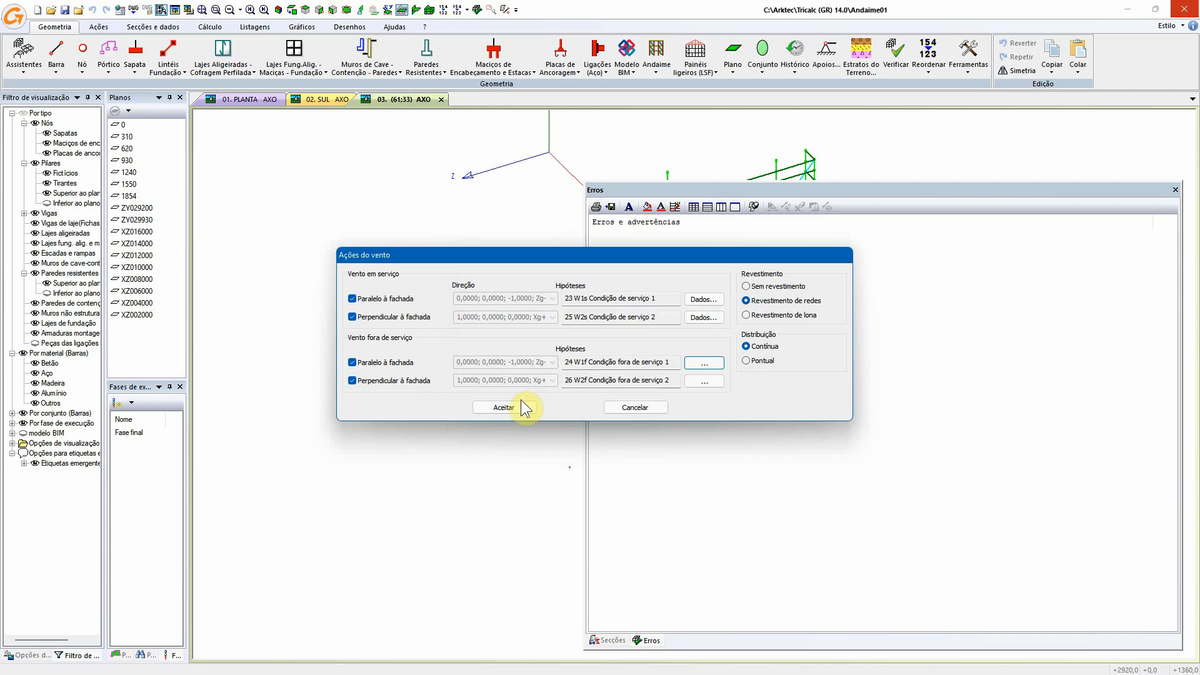
left_click(514, 406)
left_click(541, 373)
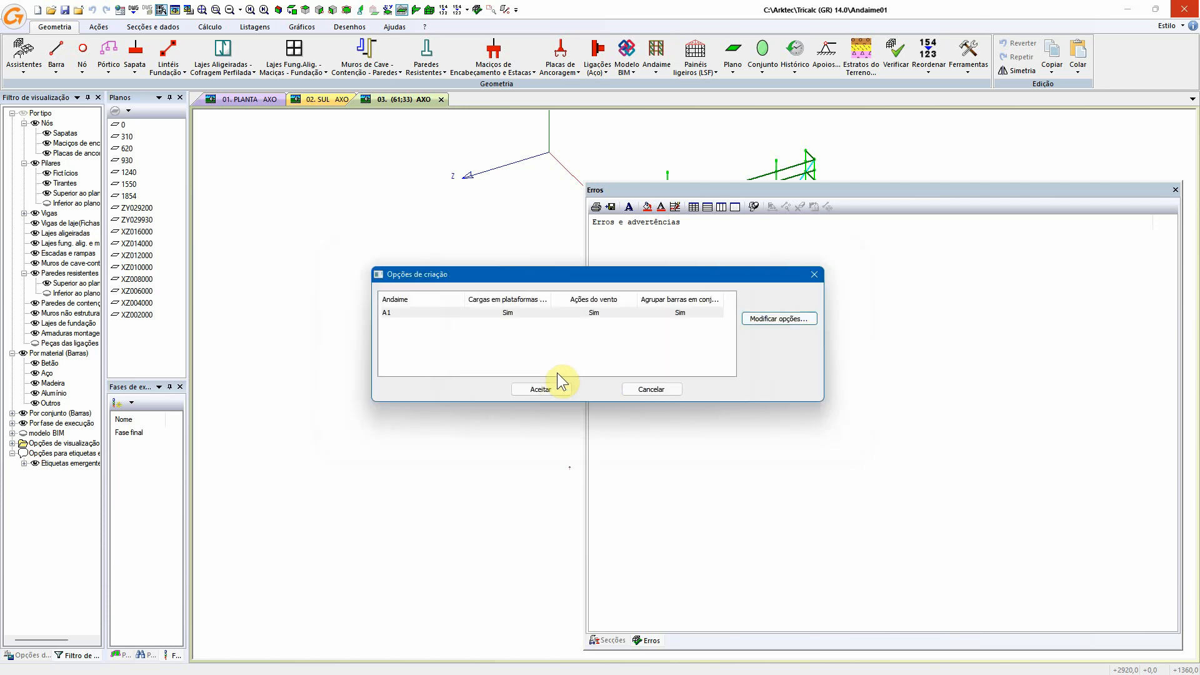
- Create the Tricalc model with these options, renumbering the structure and continuing despite the scaffold elements without a datasheet
left_click(543, 389)
left_click(638, 371)
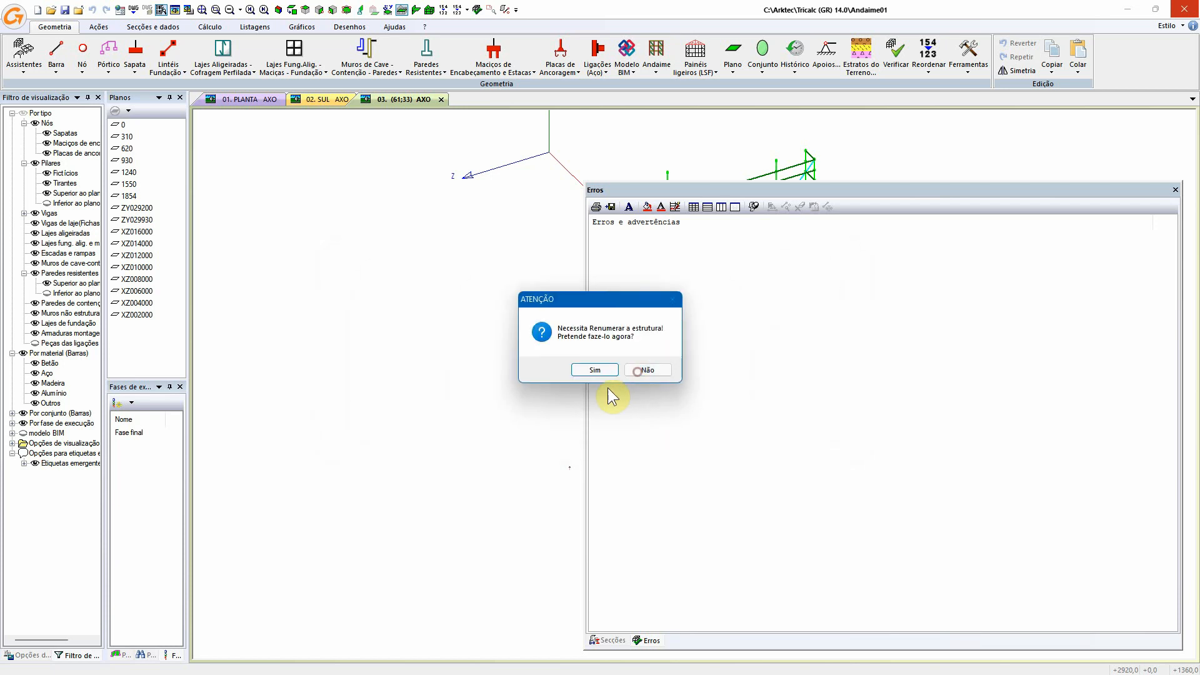
left_click(590, 369)
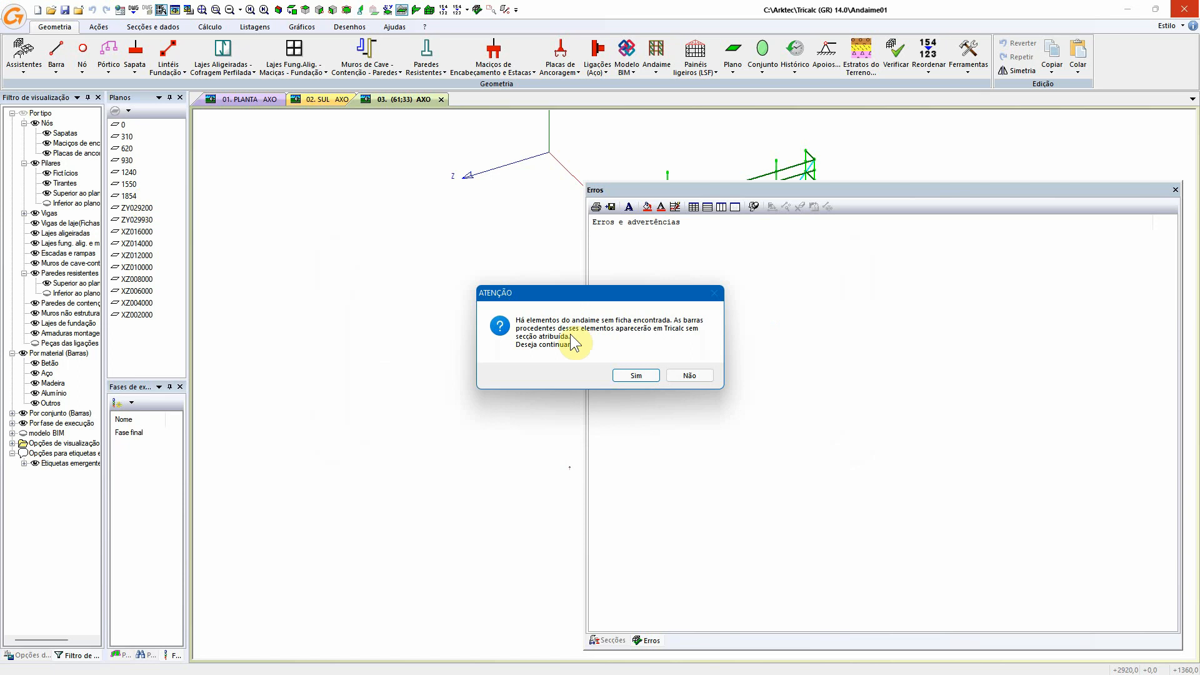
left_click(634, 376)
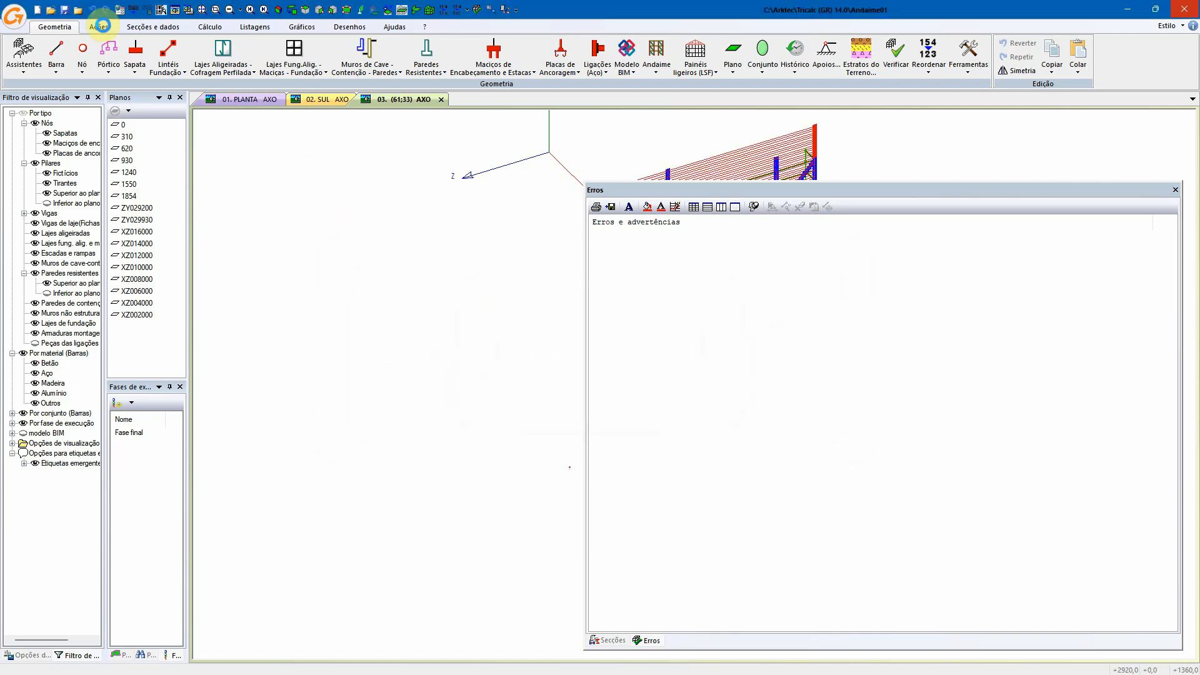
- Acknowledge the messages raised during model creation and close the Erros window
left_click(703, 369)
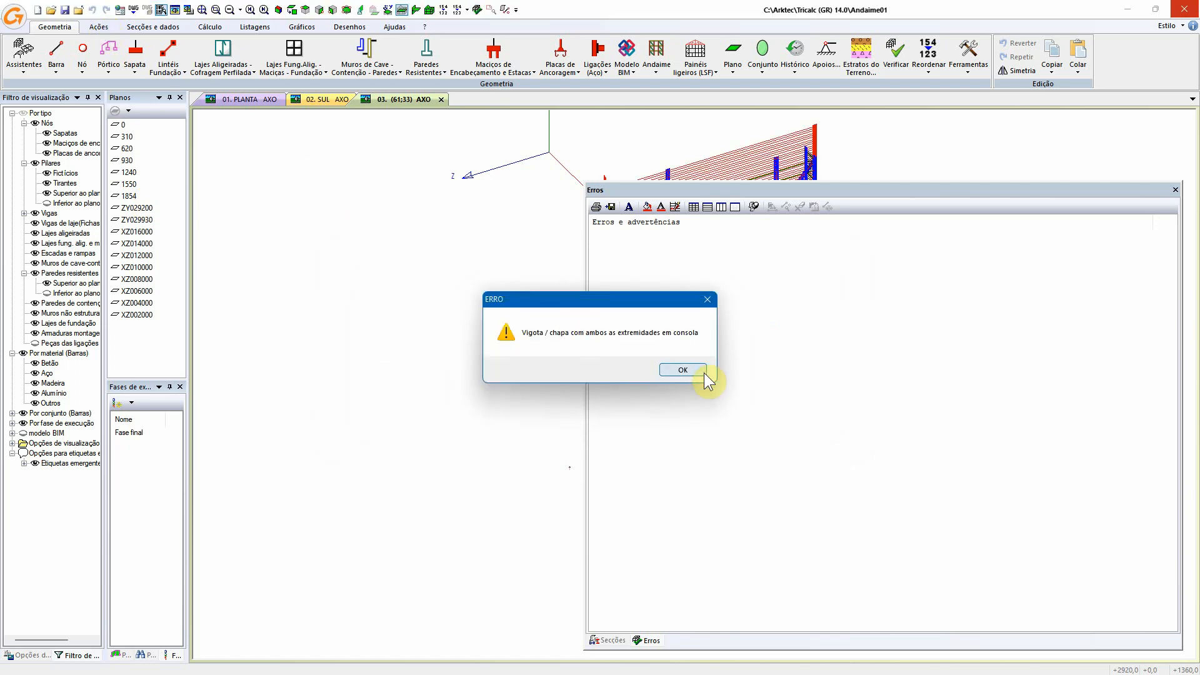
left_click(682, 370)
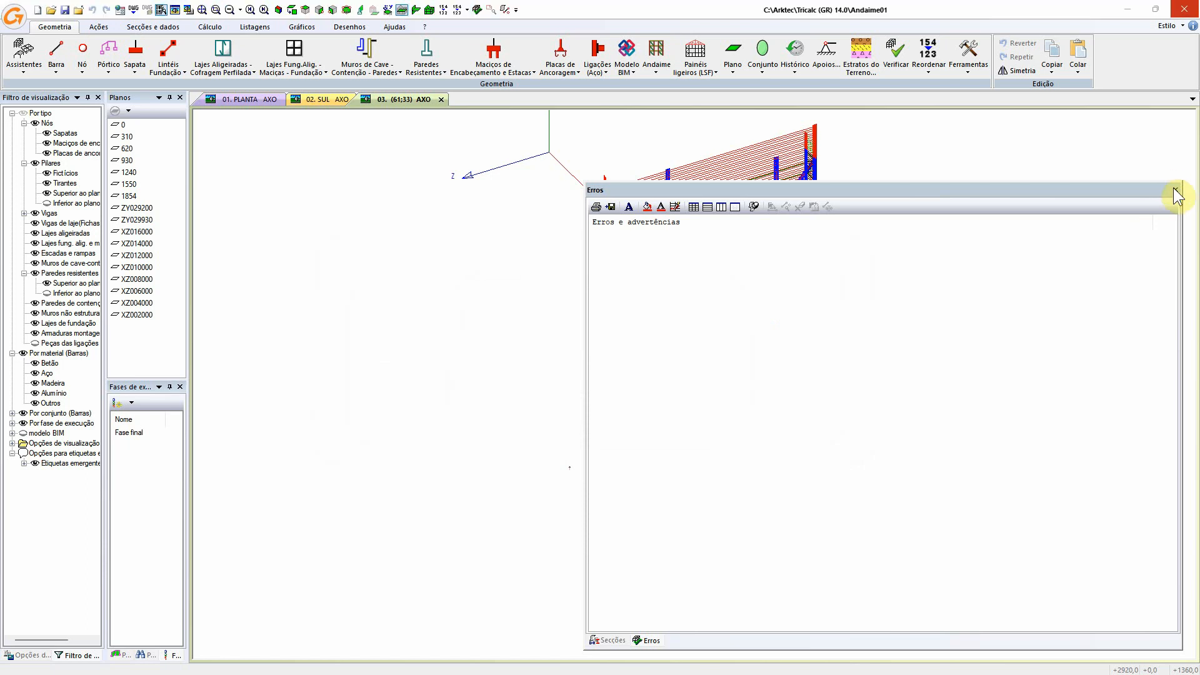
key("Return")
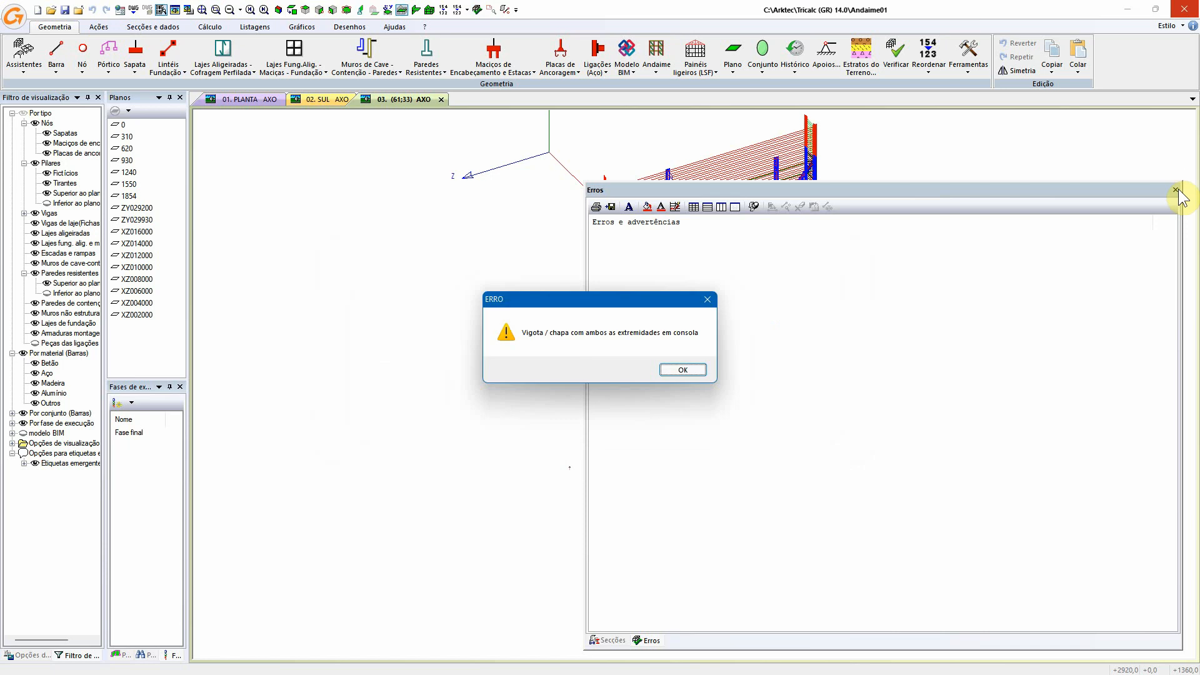
key("Return")
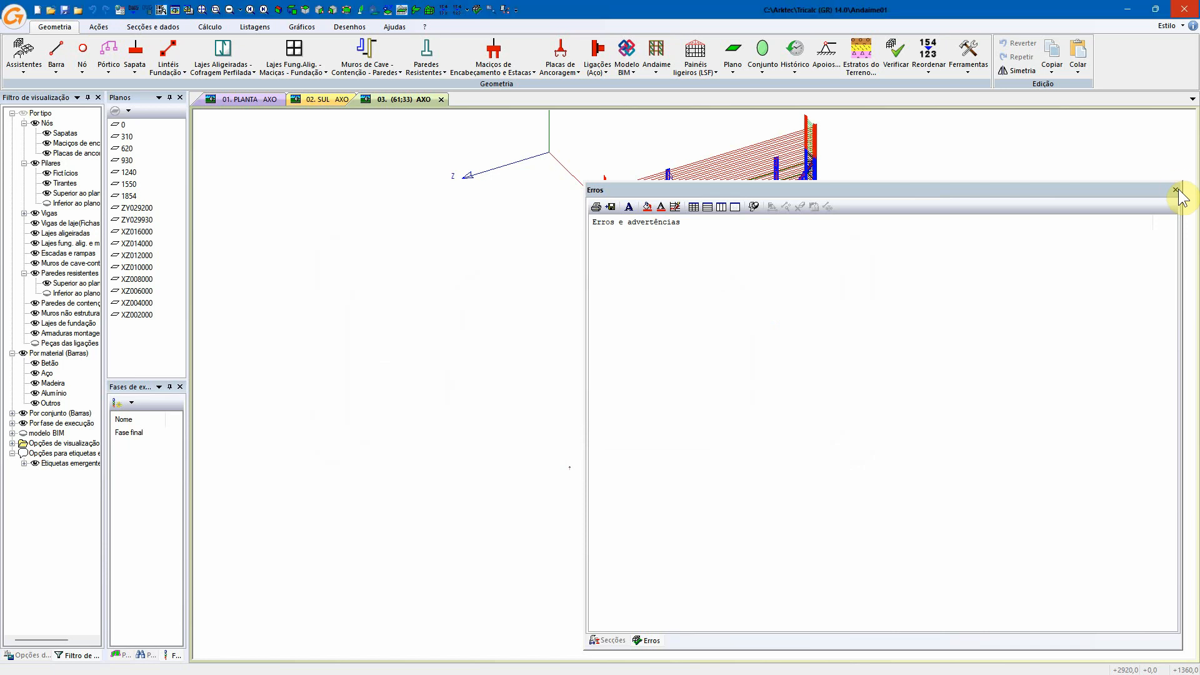
left_click(1178, 190)
left_click(1177, 190)
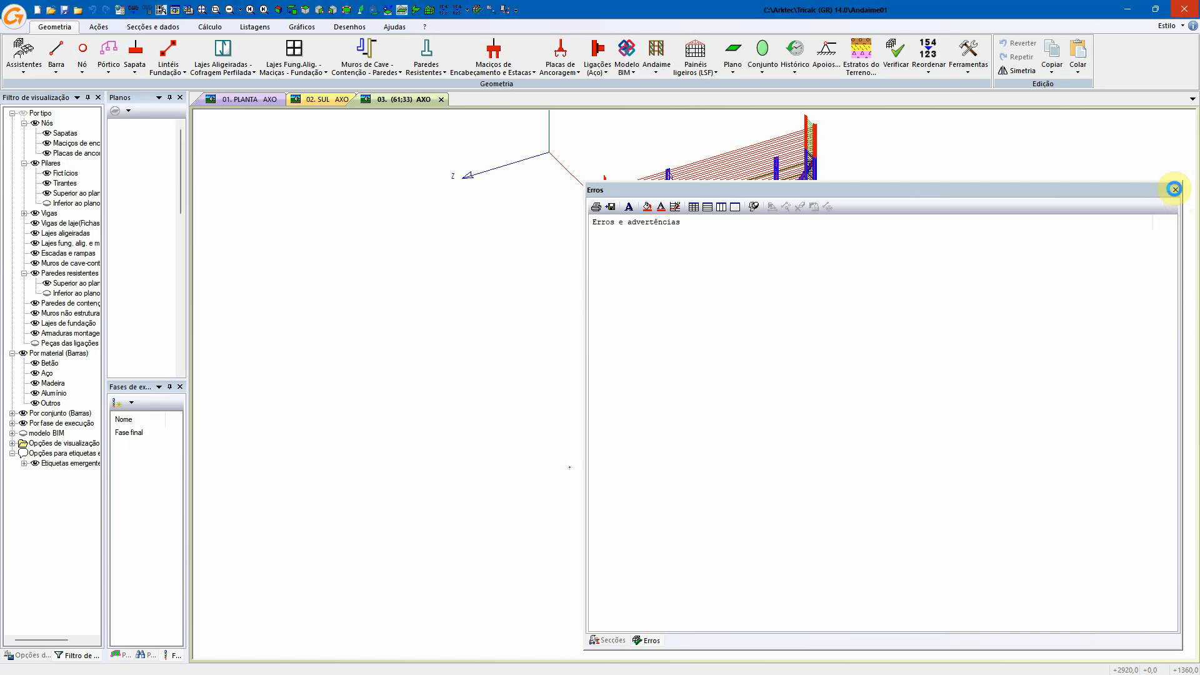
left_click(1174, 189)
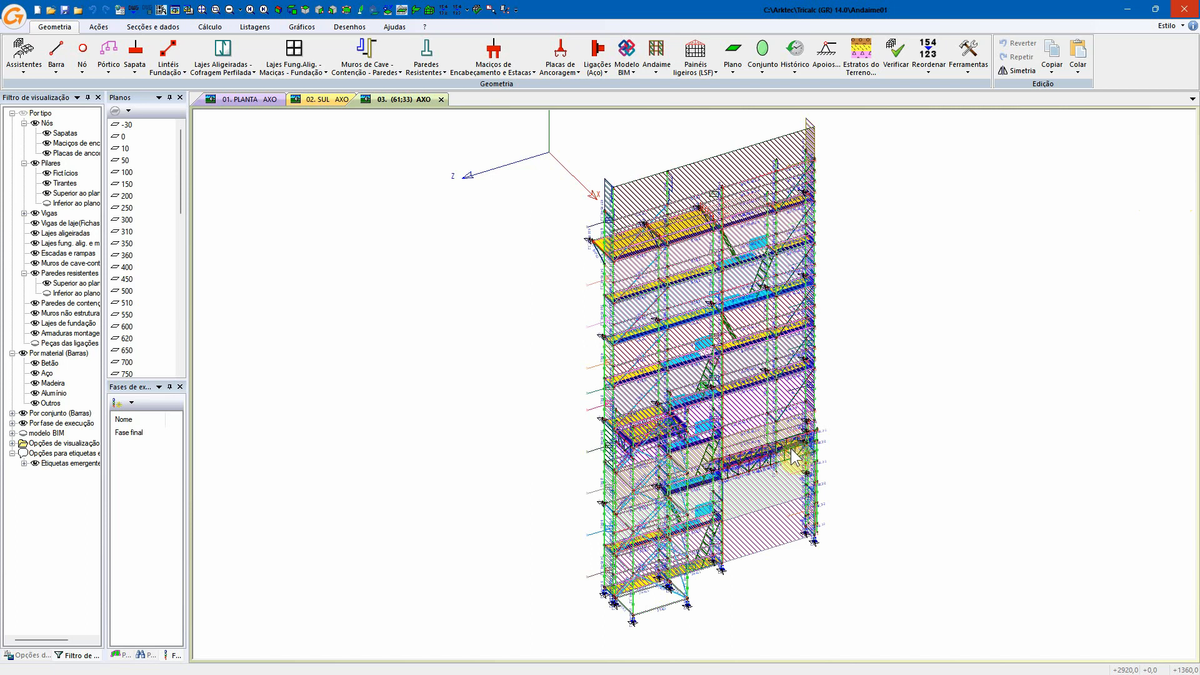
- Set the text height in the graphics scale settings to 3 cm for the scaffold model's labels
left_click(781, 303)
middle_click_drag(781, 303, 758, 320)
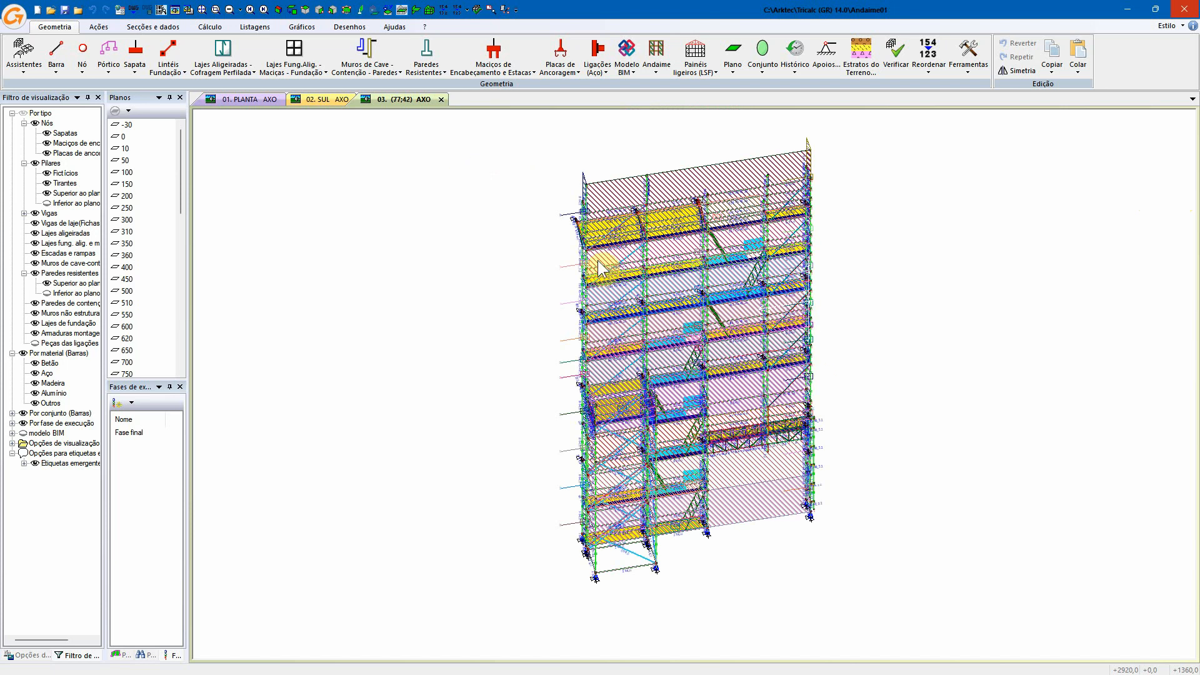
scroll(587, 262, "up", 5)
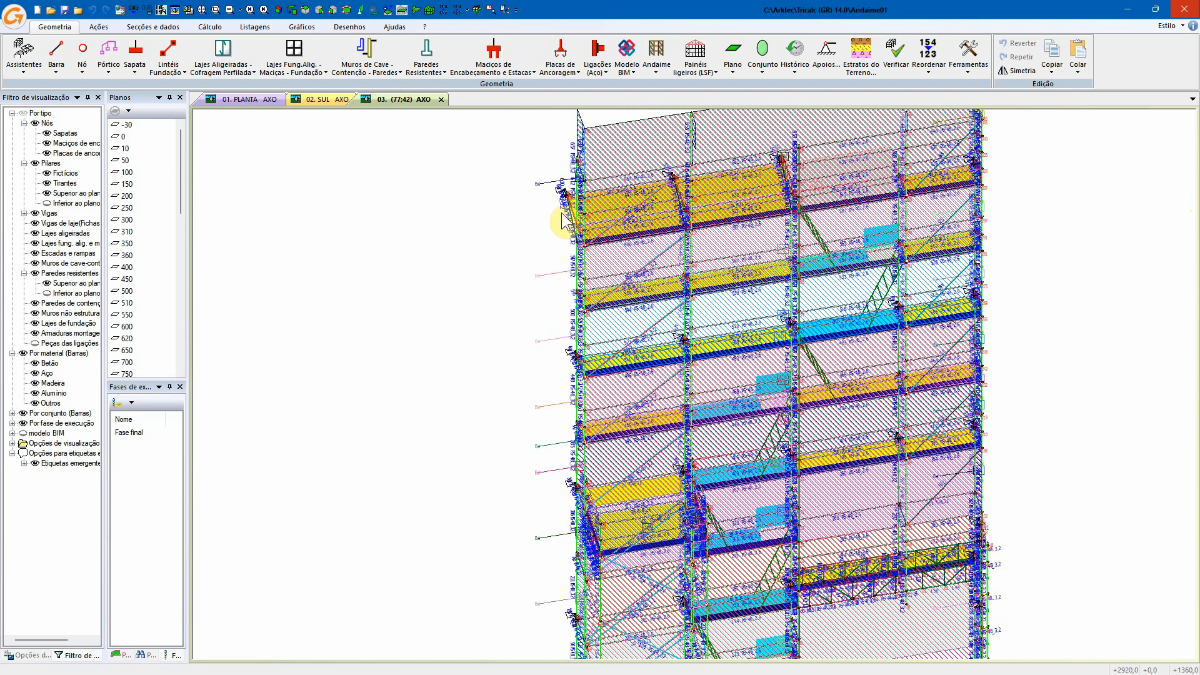
right_click(577, 235)
left_click(549, 246)
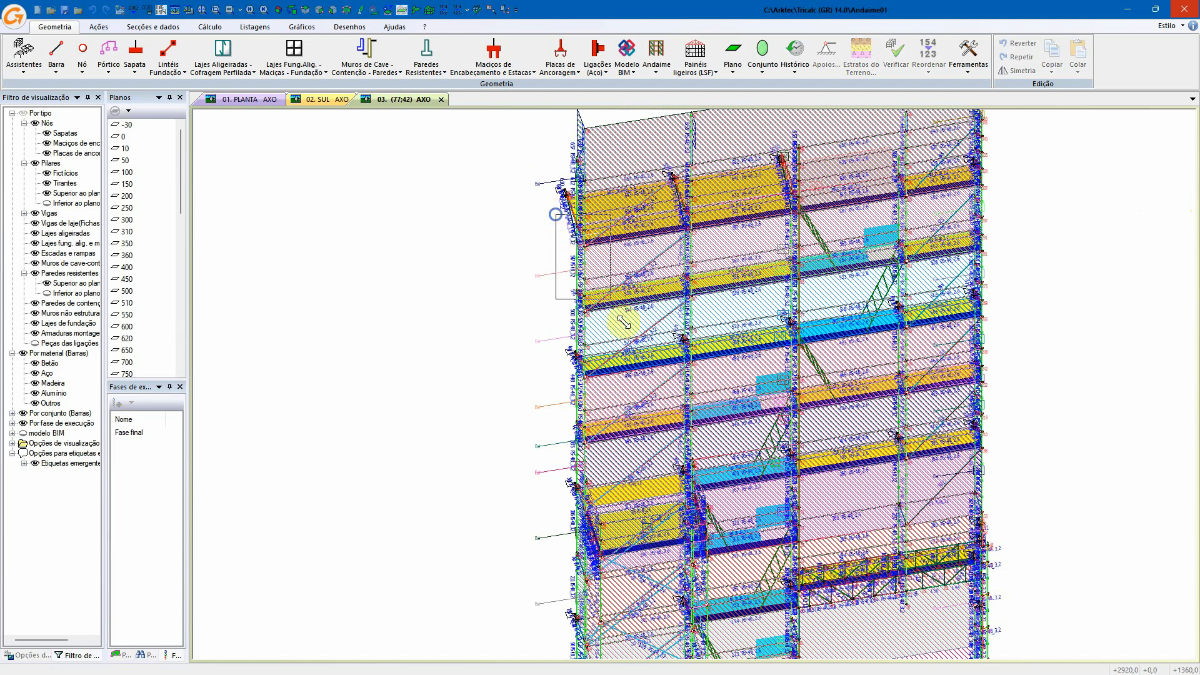
scroll(622, 319, "up", 5)
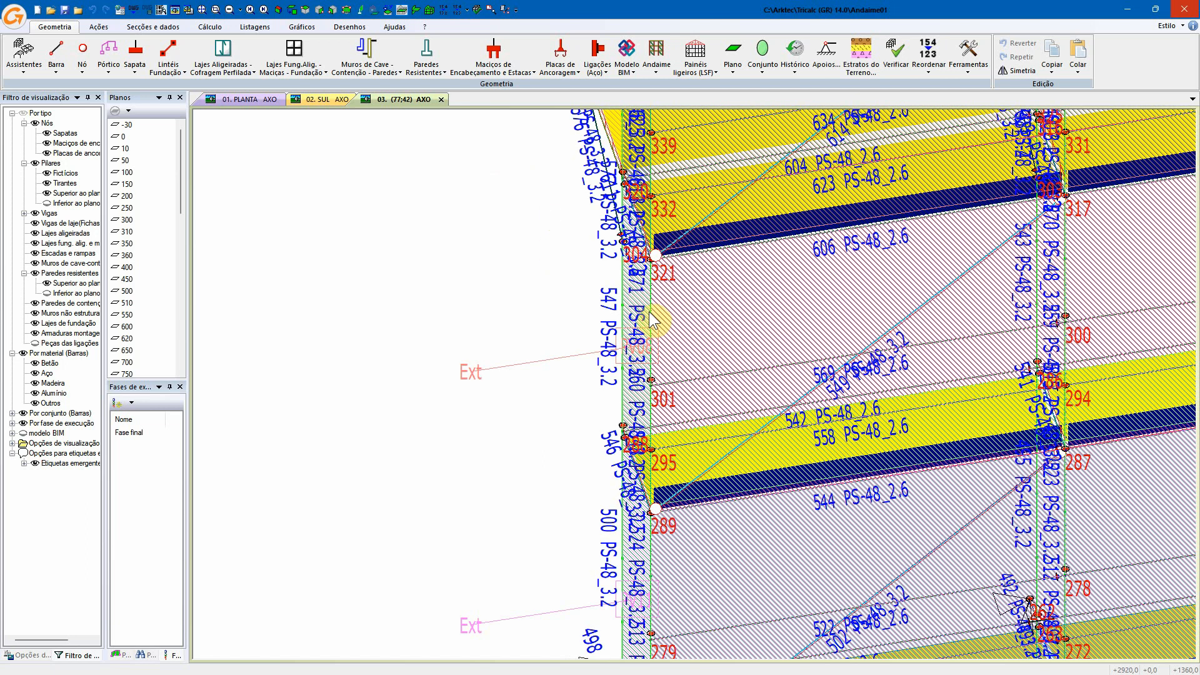
mouse_move(650, 320)
key("ctrl+e")
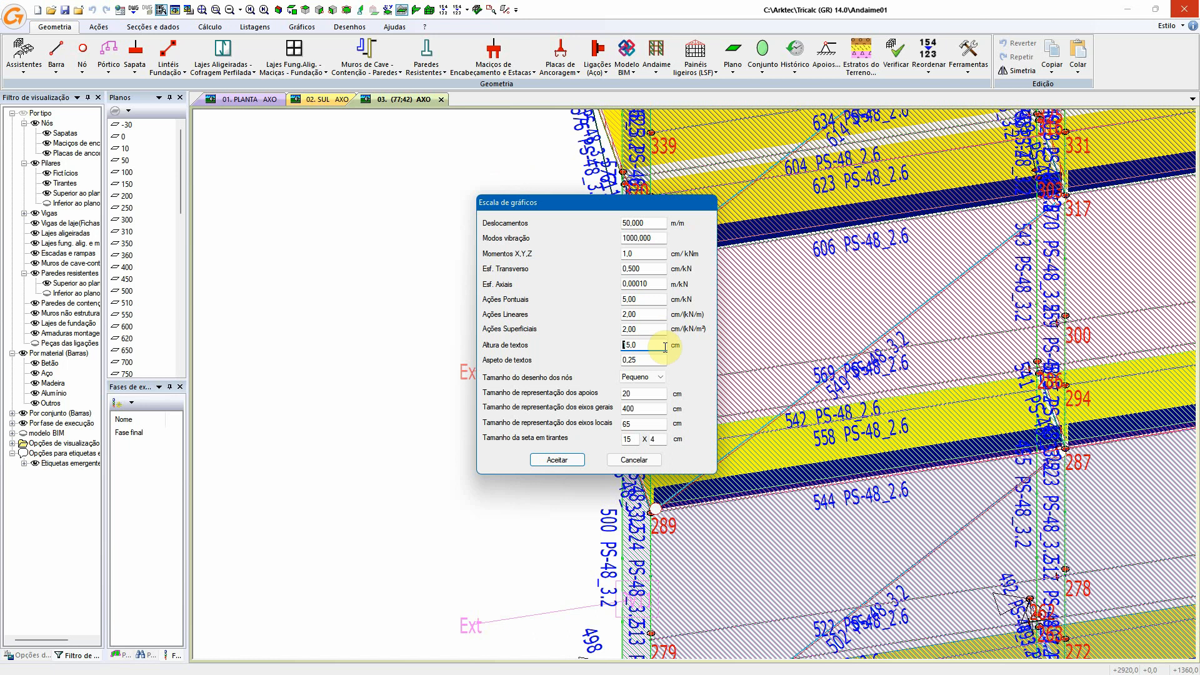
left_click_drag(642, 349, 638, 350)
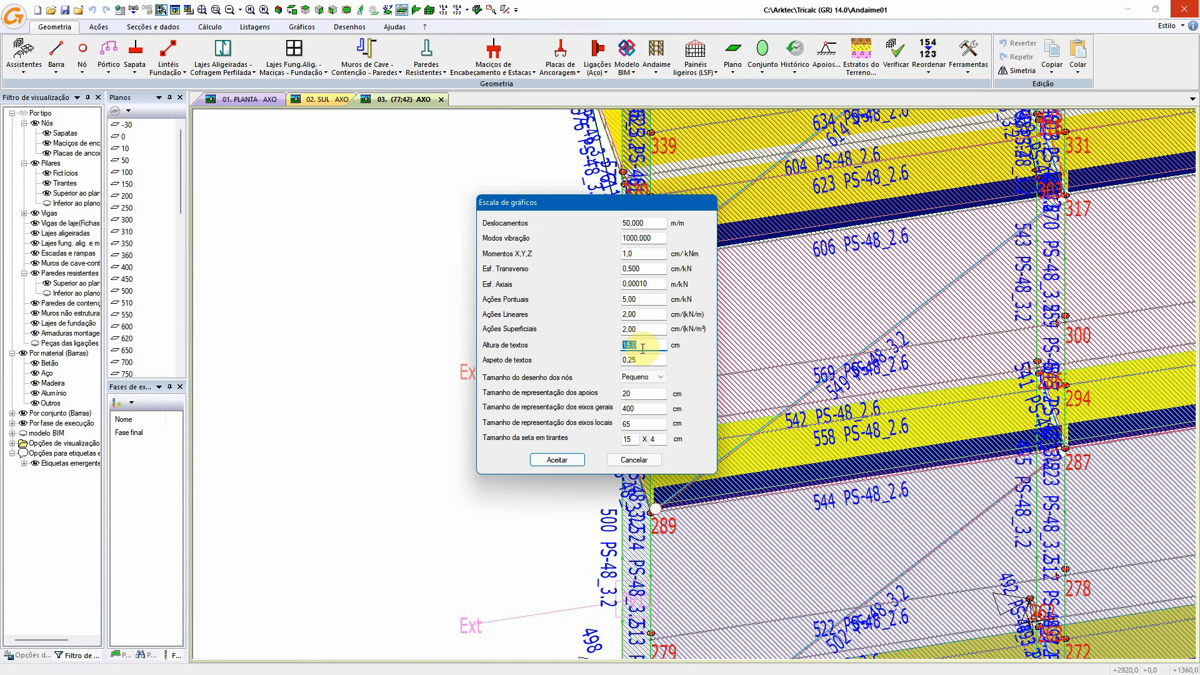
type("3")
key("Return")
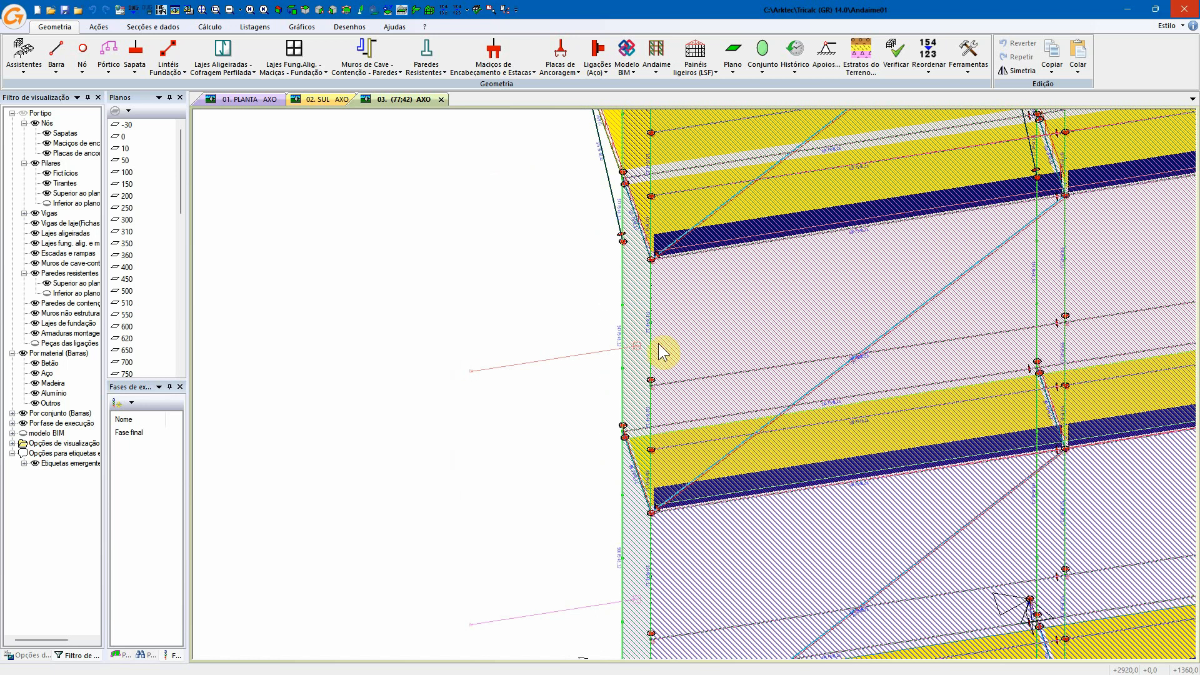
- Examine the actions applied to the outer scaffold post just below the top platform, and return to the whole scaffold
scroll(657, 306, "up", 3)
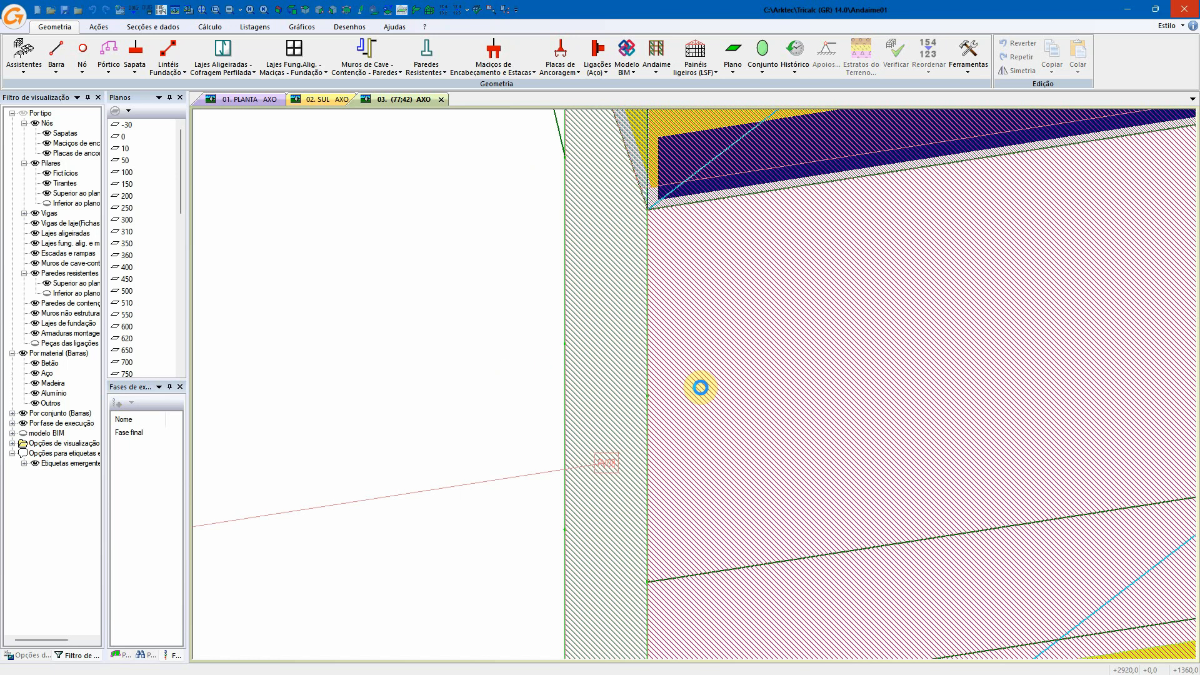
mouse_move(645, 340)
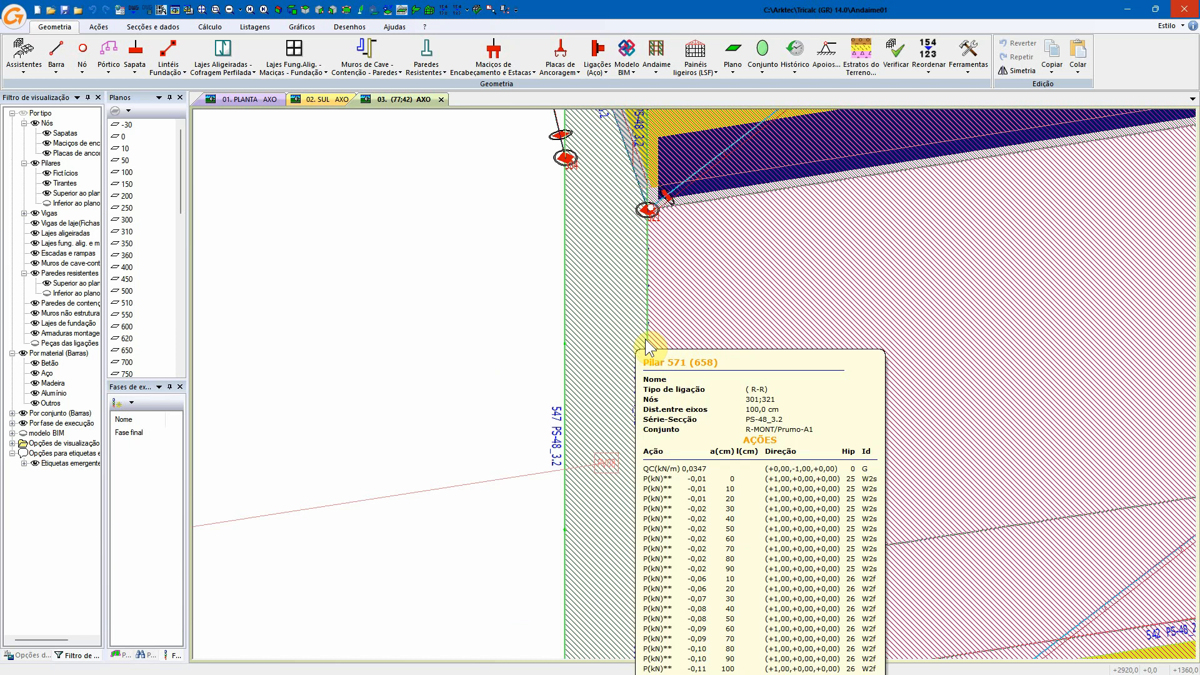
middle_click(710, 295)
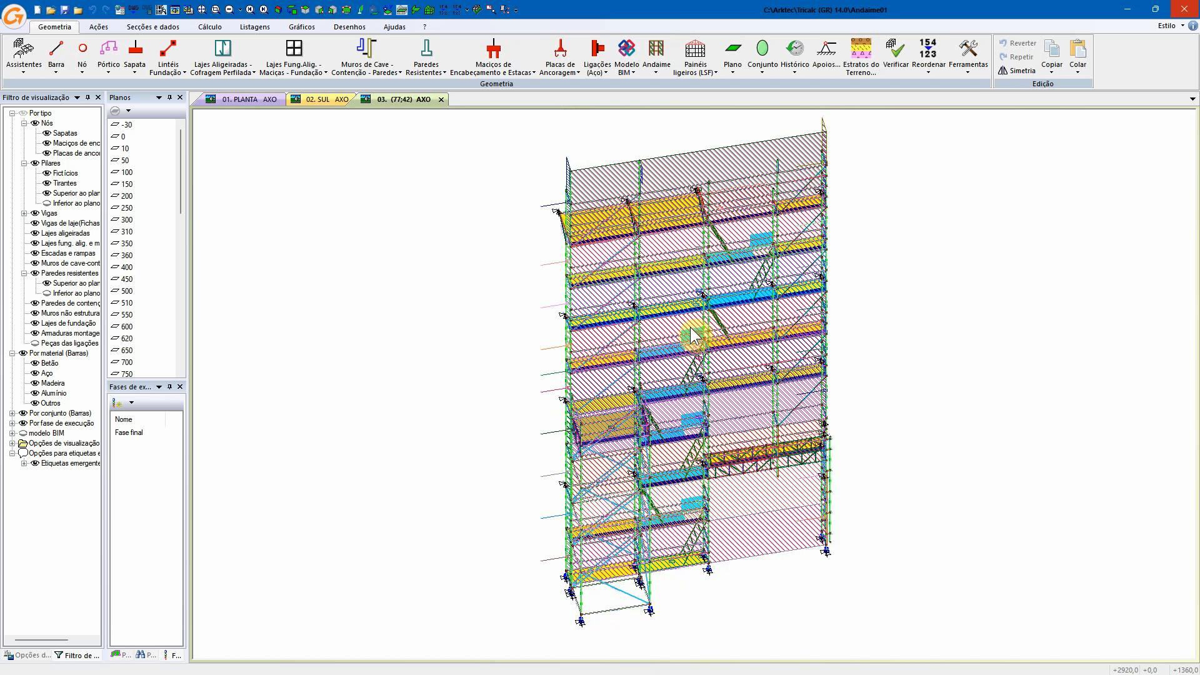
middle_click_drag(691, 328, 708, 314)
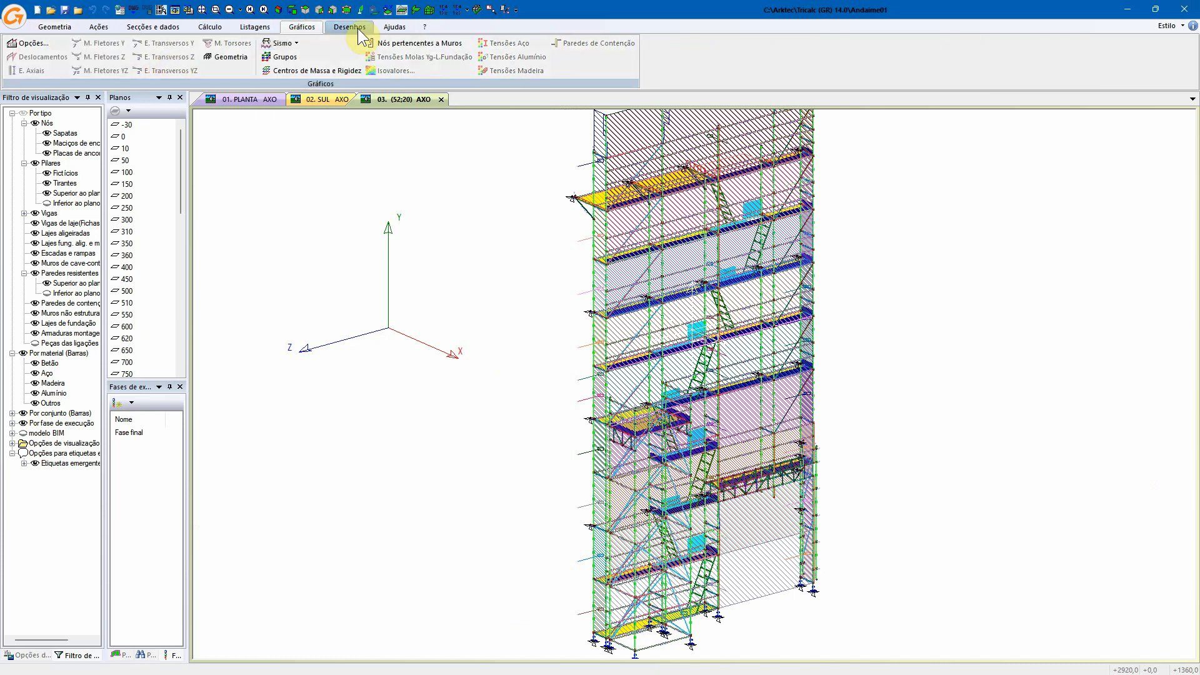
left_click(267, 30)
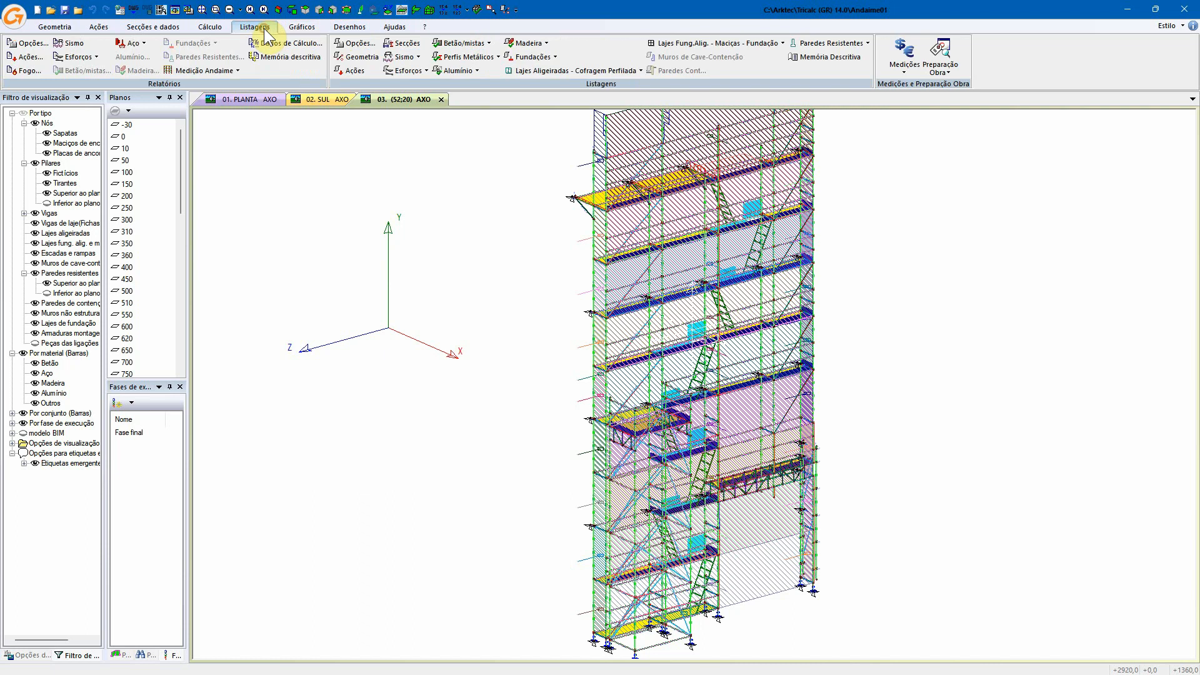
left_click(496, 56)
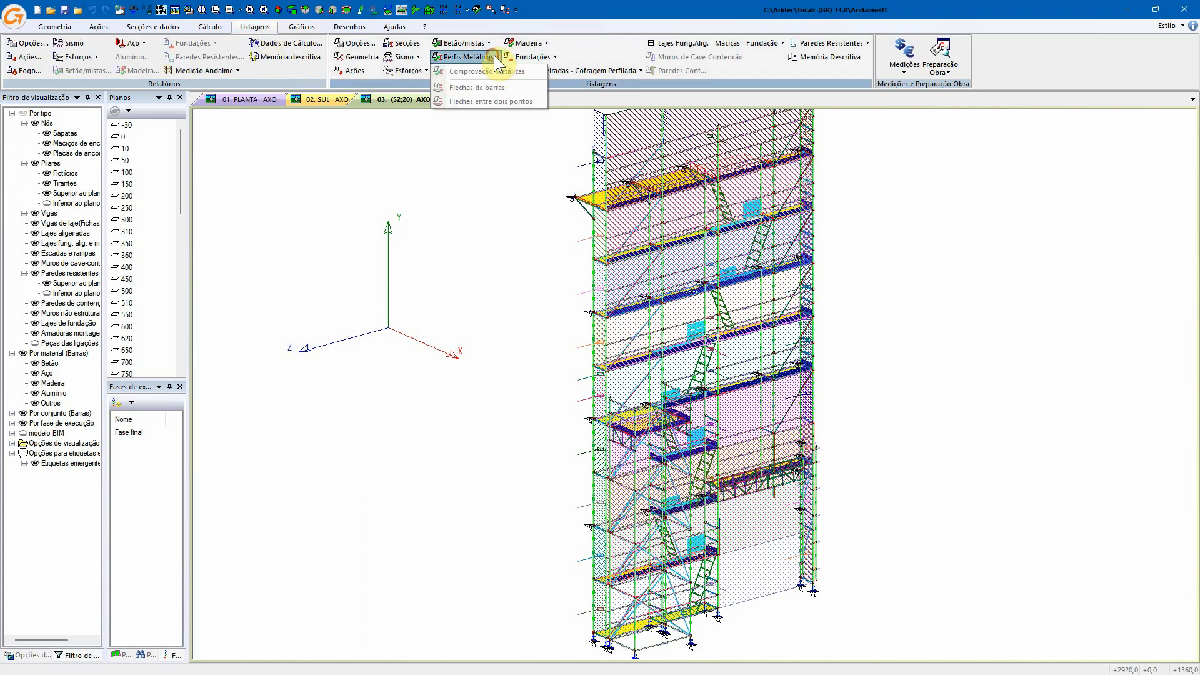
left_click(470, 101)
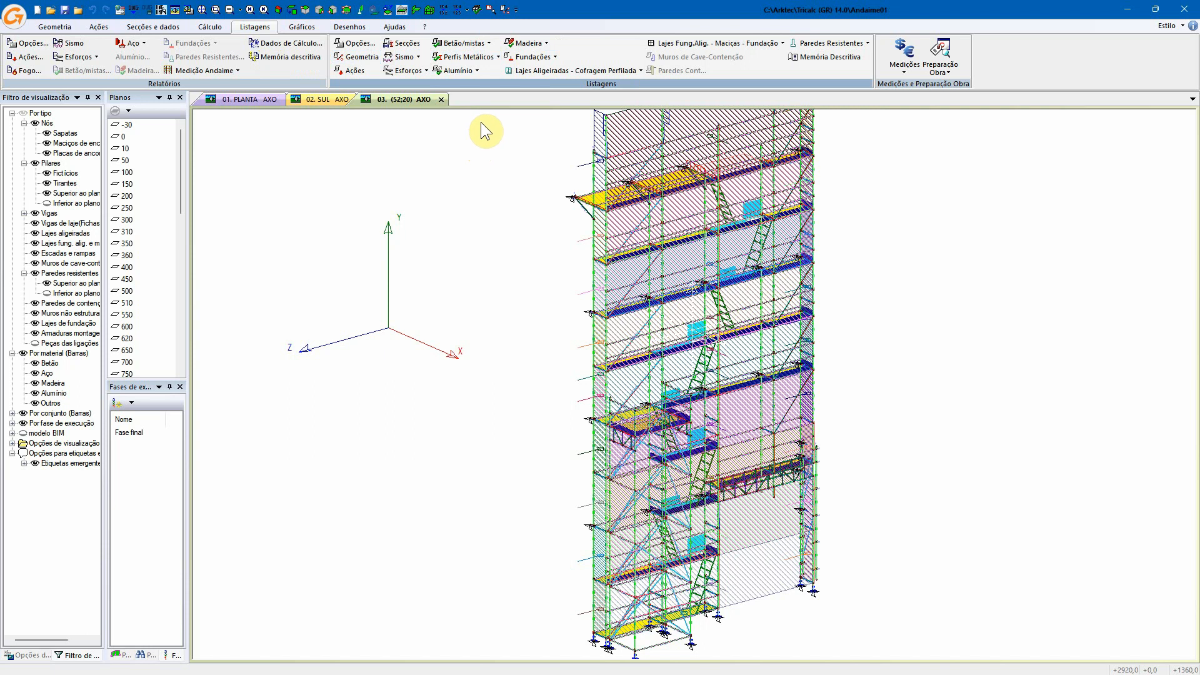
left_click(13, 18)
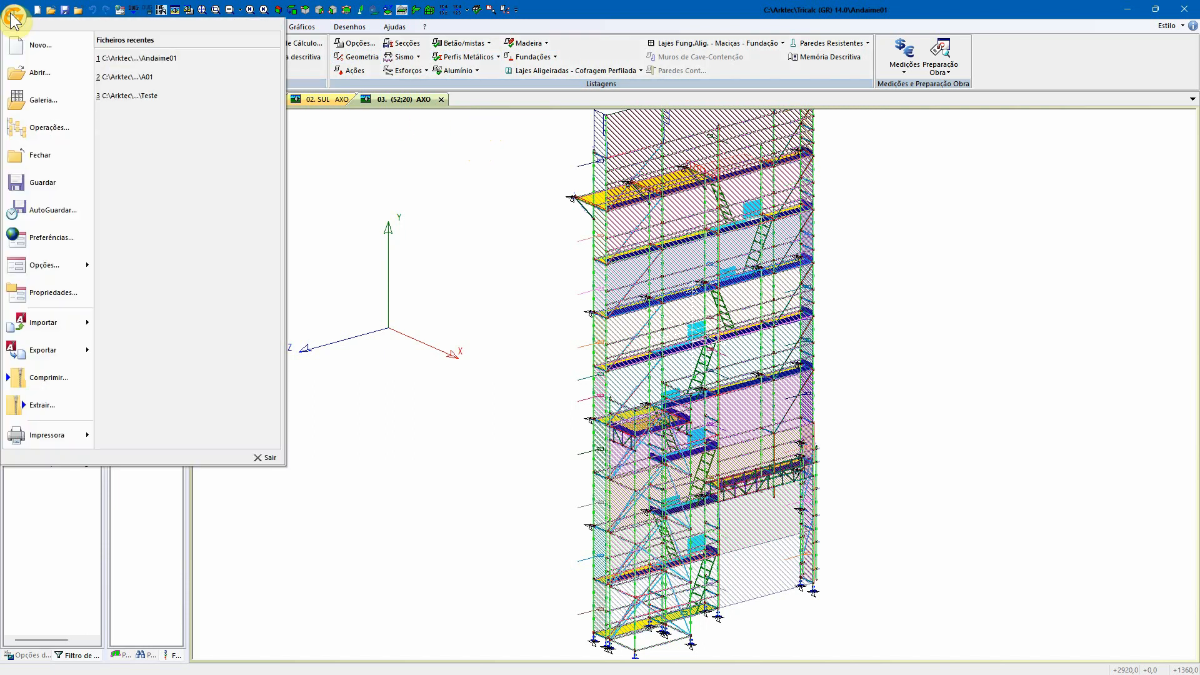
left_click(408, 181)
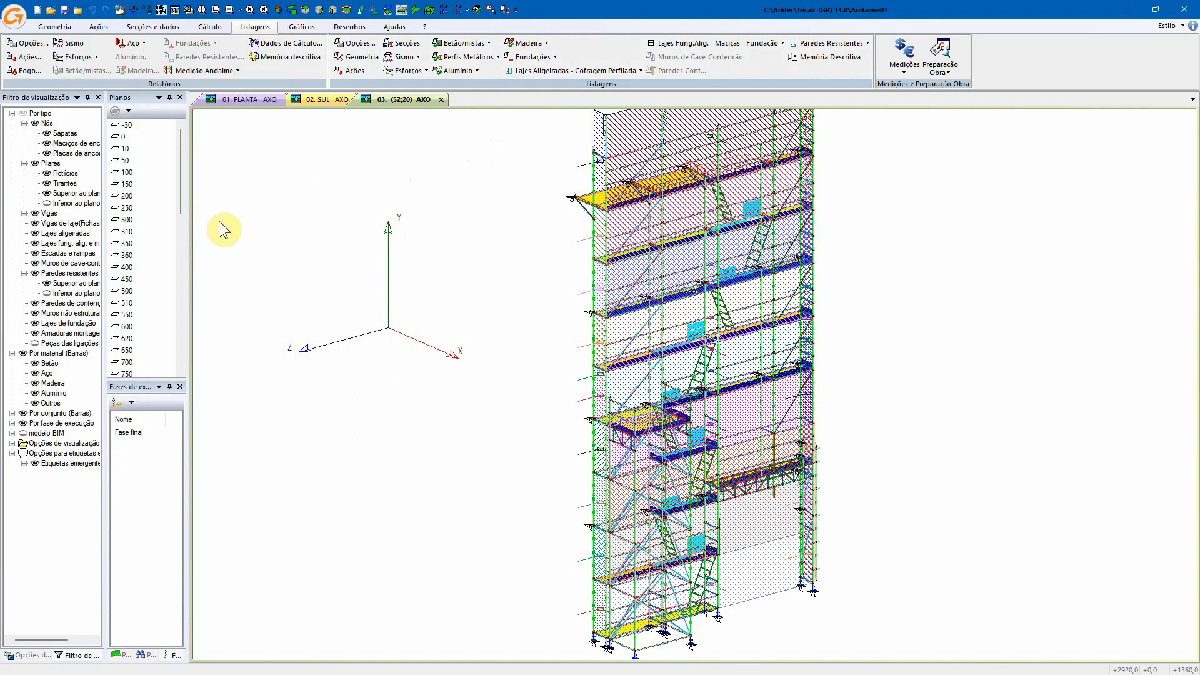
- Turn off the drawing of the scaffold model, the action surfaces and the actions so only the bar model is drawn
left_click(56, 27)
left_click(656, 55)
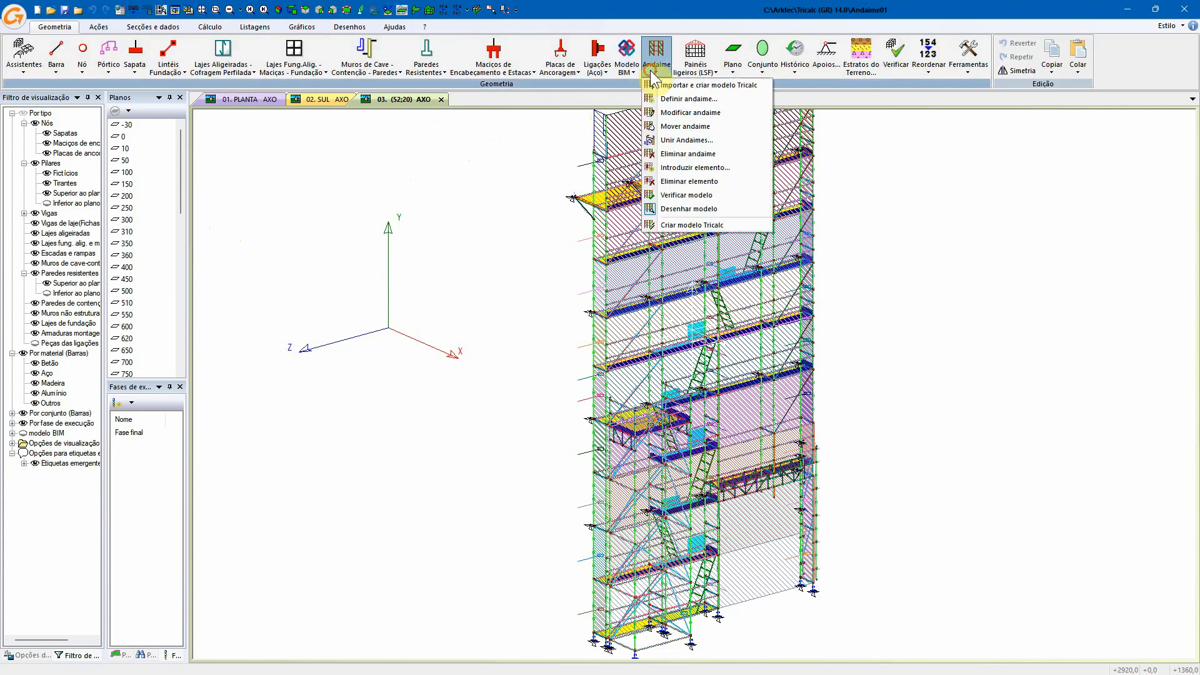
left_click(687, 208)
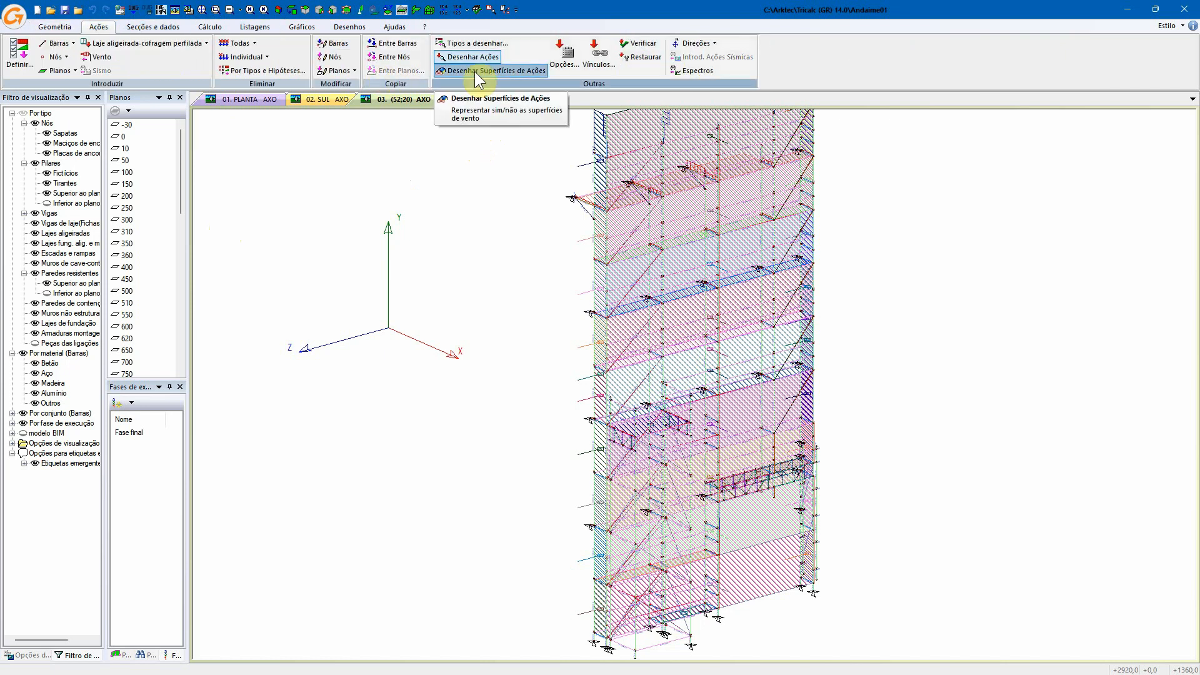
left_click(475, 72)
left_click(473, 58)
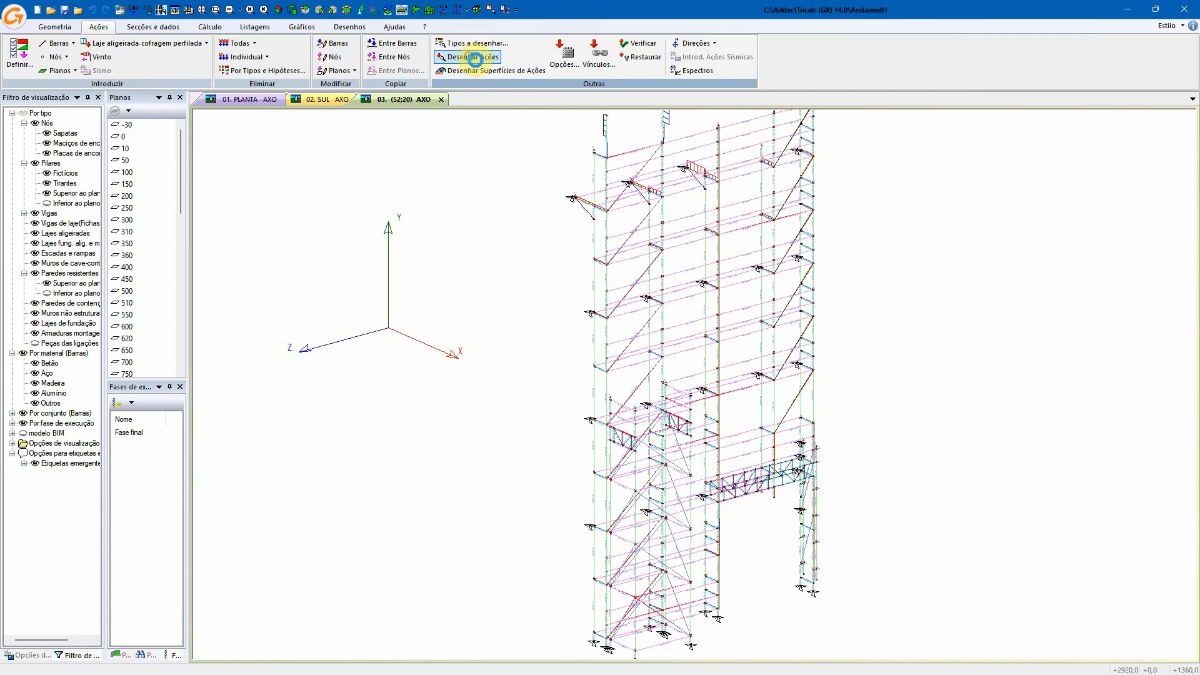
- Examine the bars, sections, end connections and supports around node 189 in the calculation model, and return to the whole structure
scroll(785, 381, "up", 5)
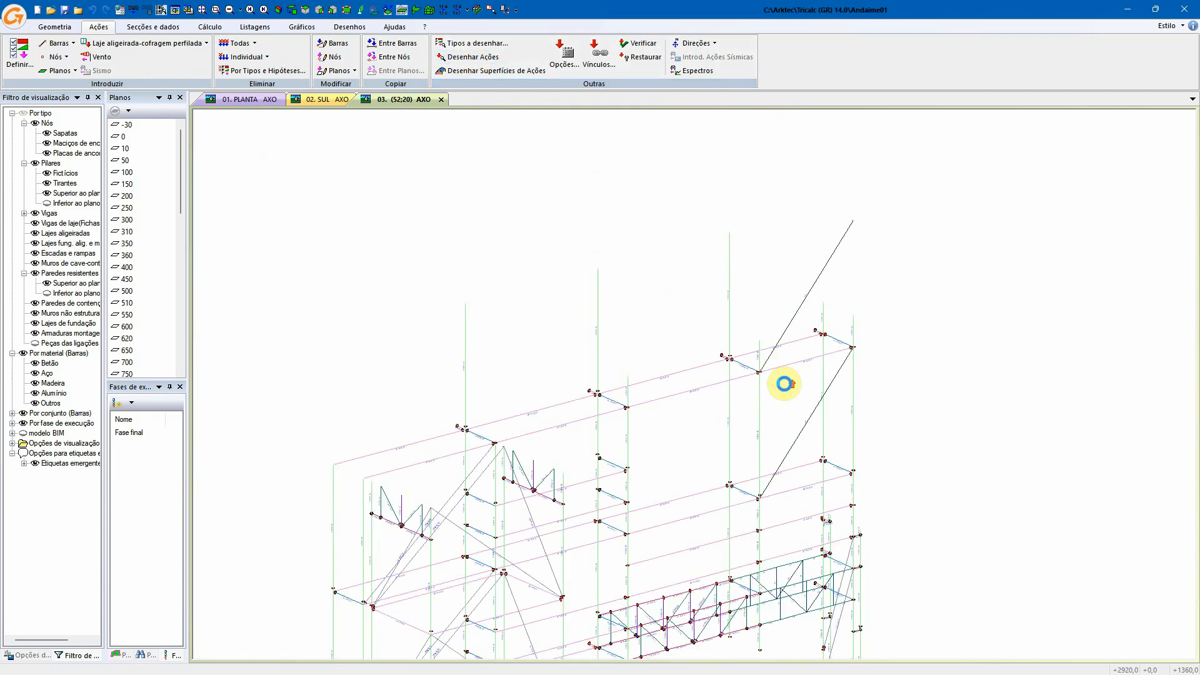
scroll(784, 382, "up", 4)
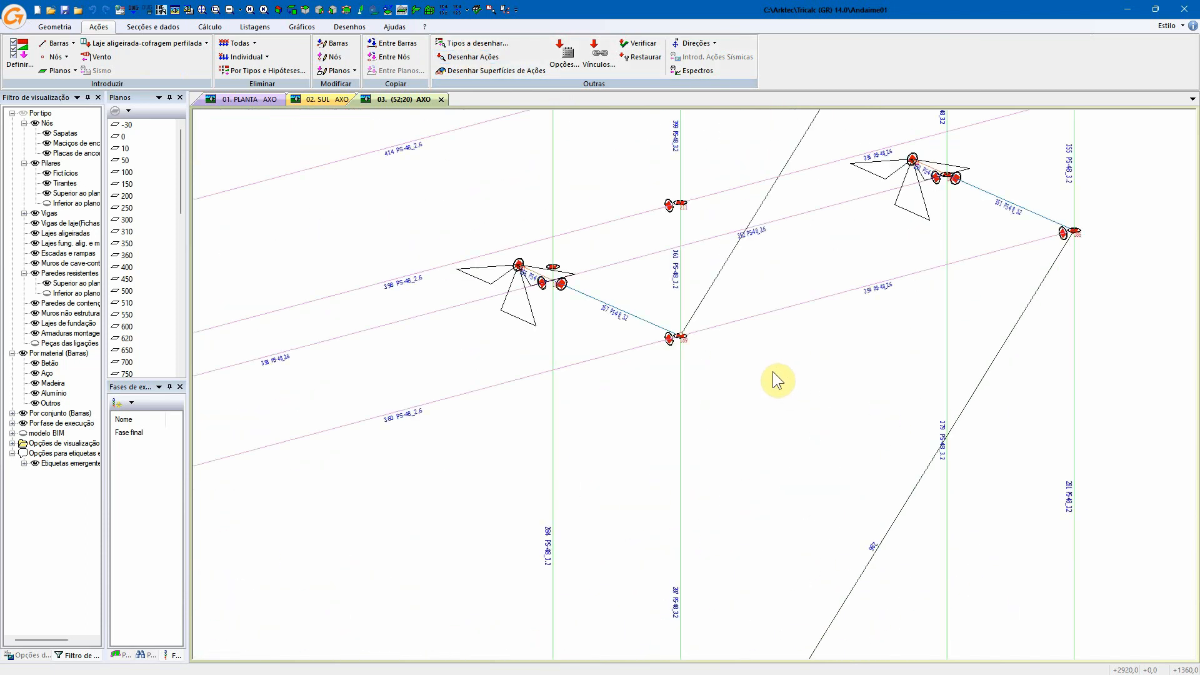
scroll(773, 373, "up", 1)
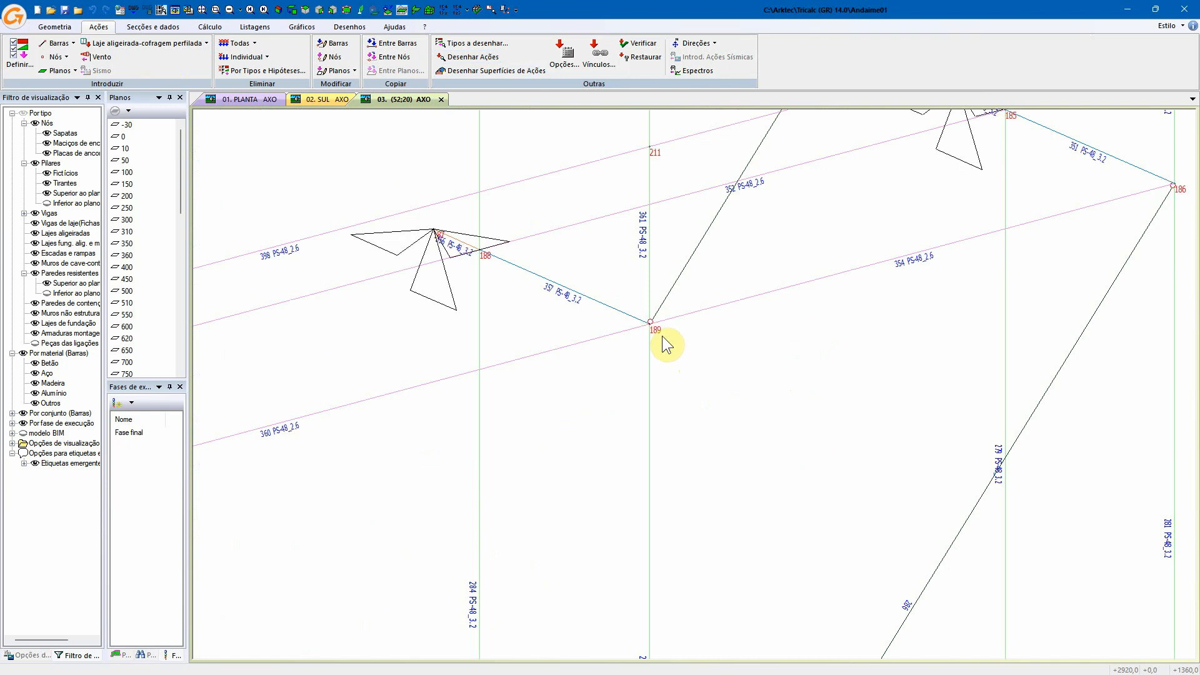
scroll(660, 320, "up", 1)
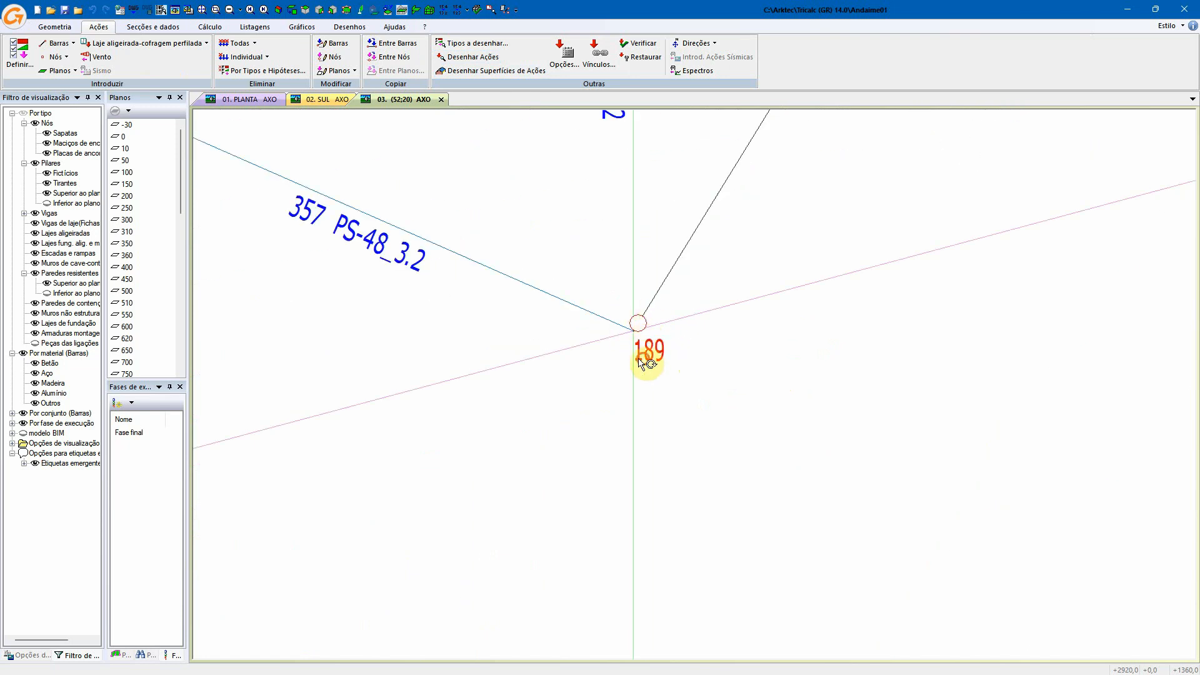
middle_click_drag(638, 360, 644, 351)
scroll(662, 351, "down", 6)
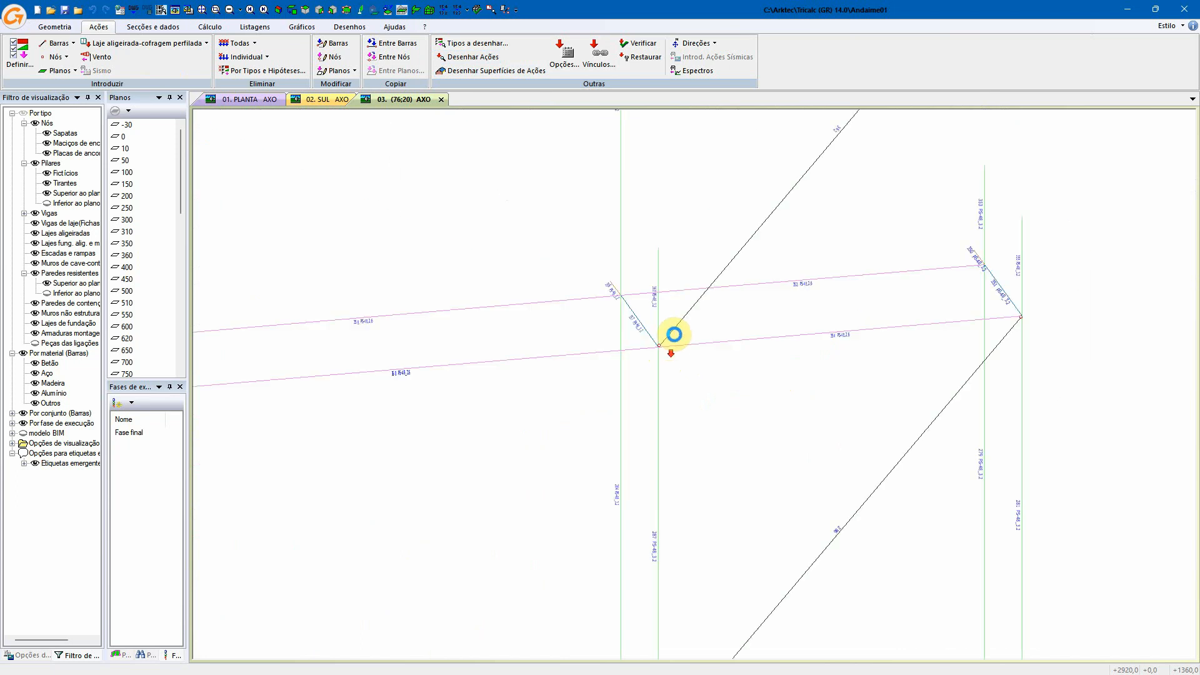
scroll(834, 325, "up", 1)
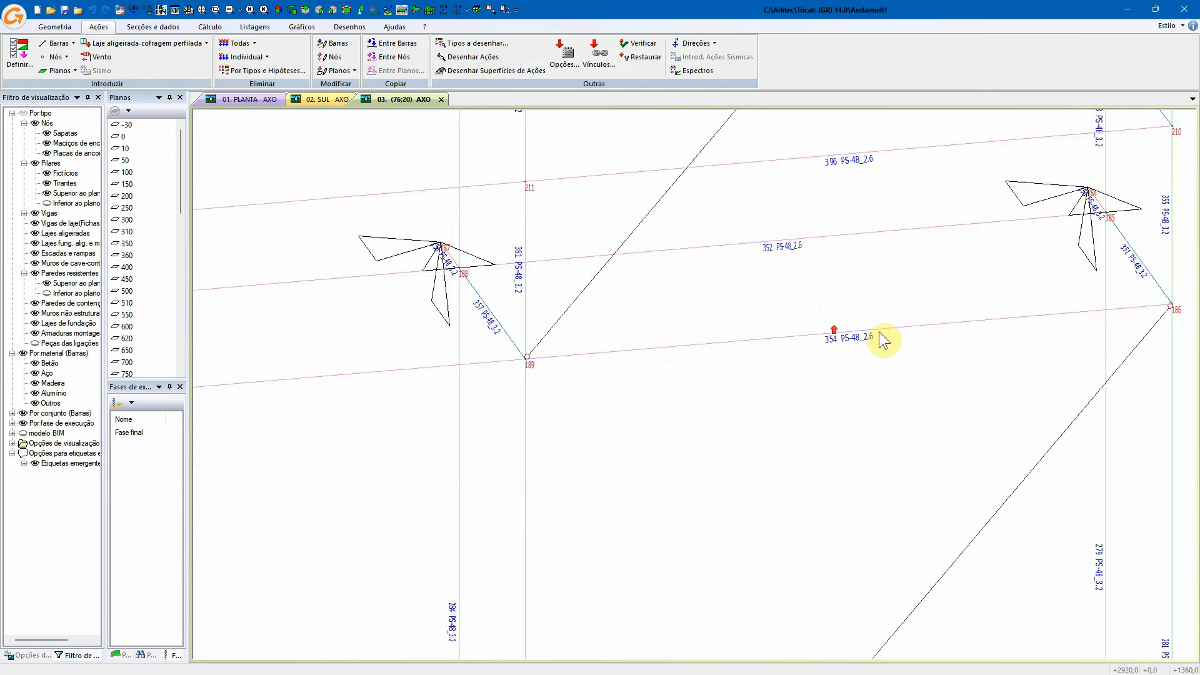
scroll(882, 341, "up", 2)
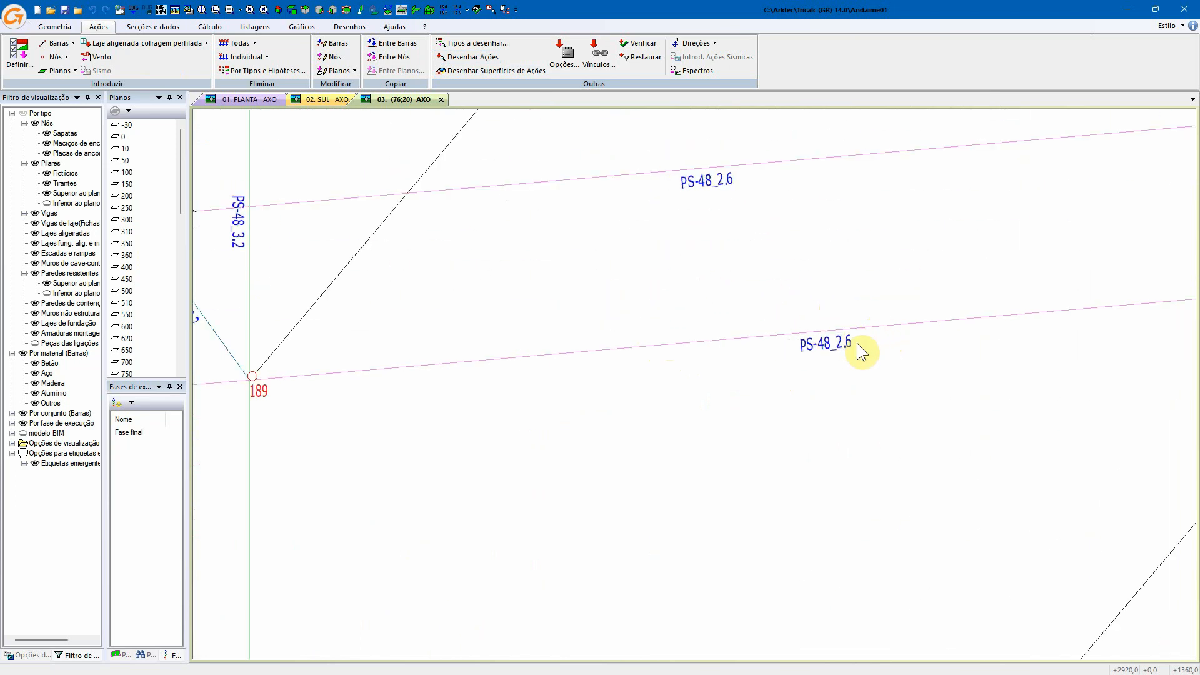
scroll(862, 352, "down", 3)
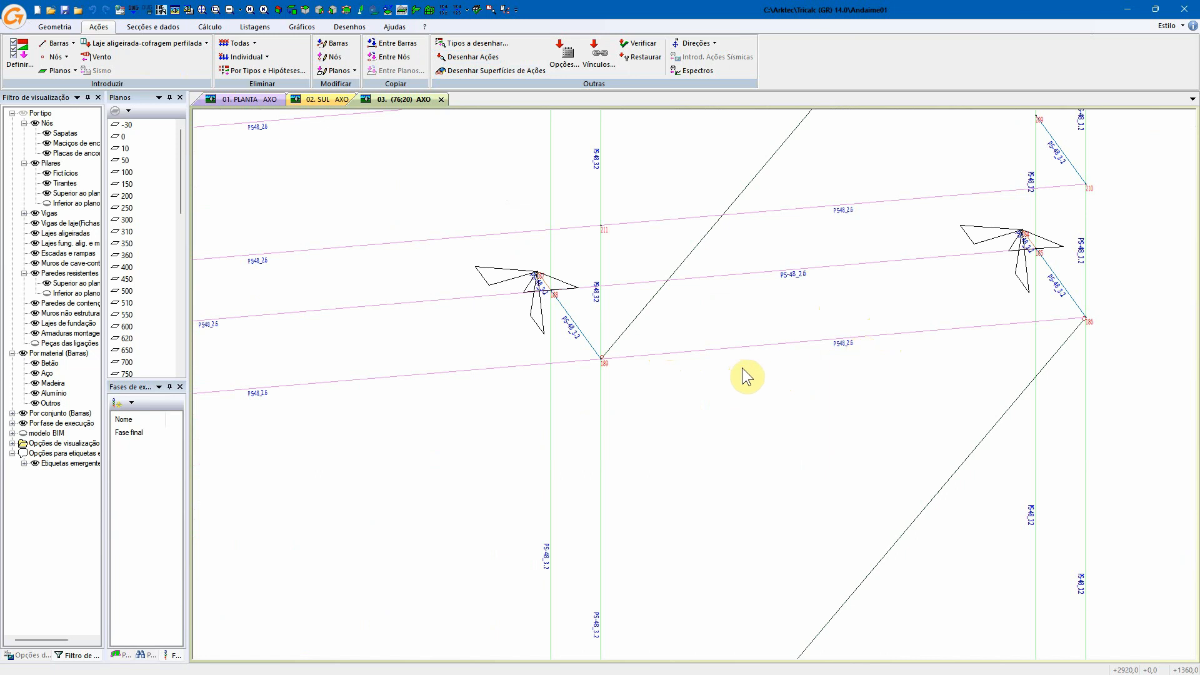
scroll(742, 367, "down", 3)
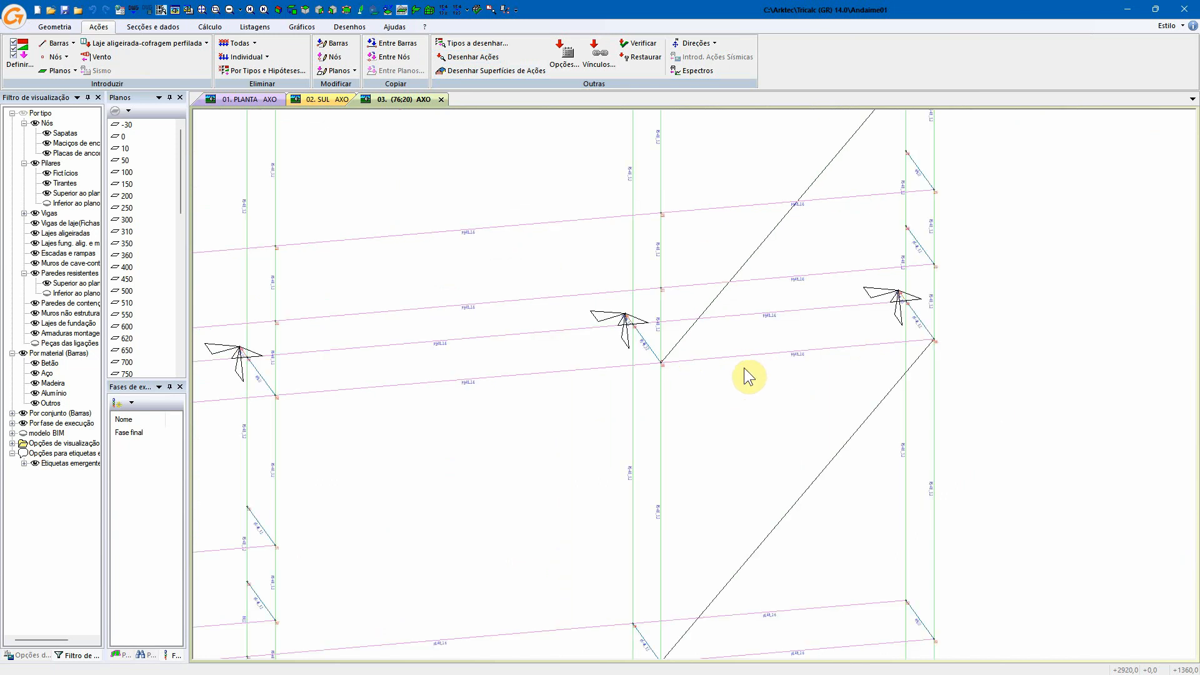
scroll(744, 368, "down", 5)
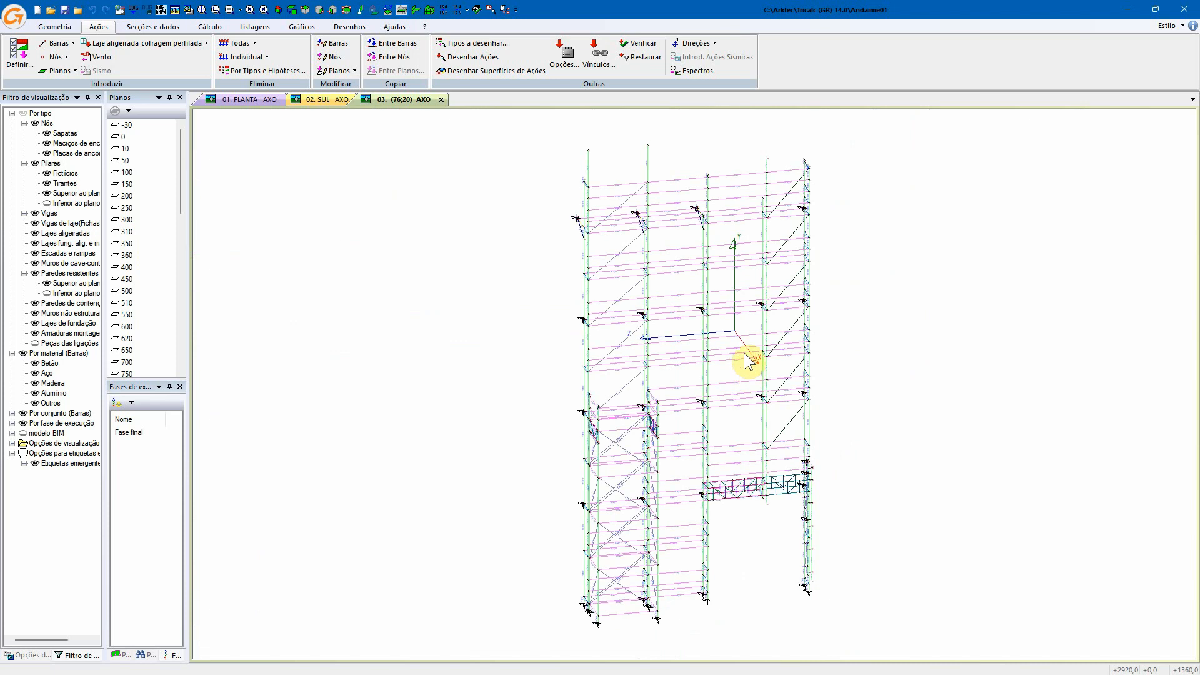
- Create a new structure named LSF01 with node coordinates in mm, accepting the update of the linked legend files
left_click(38, 10)
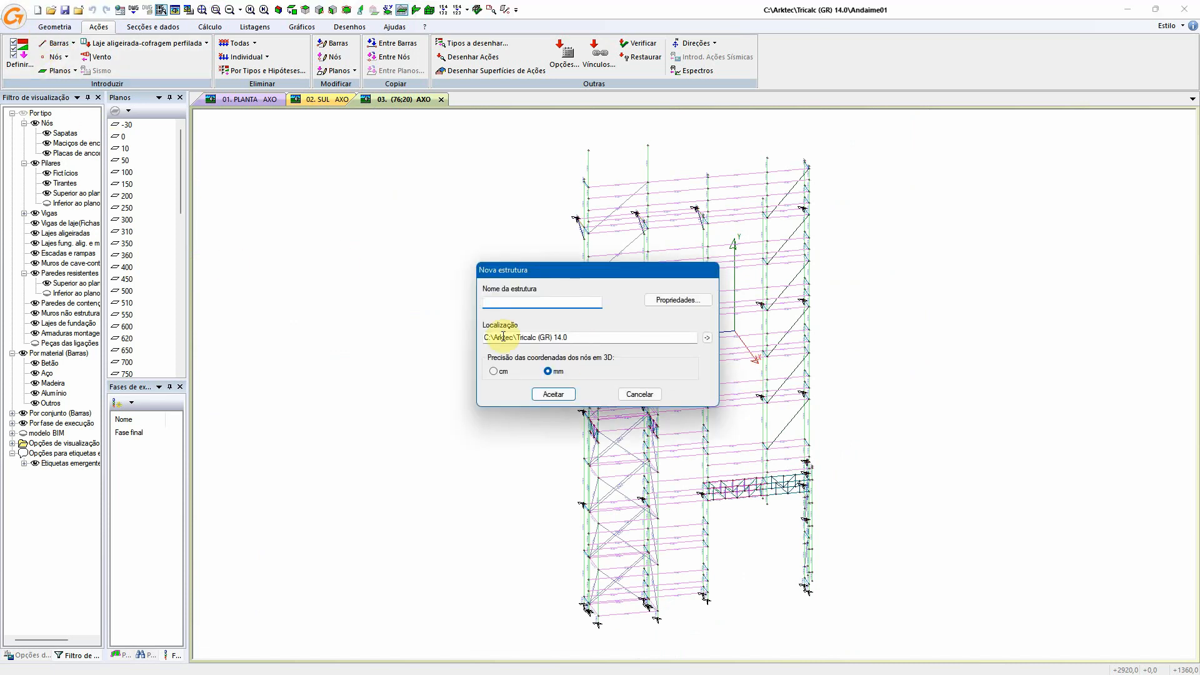
key("Return")
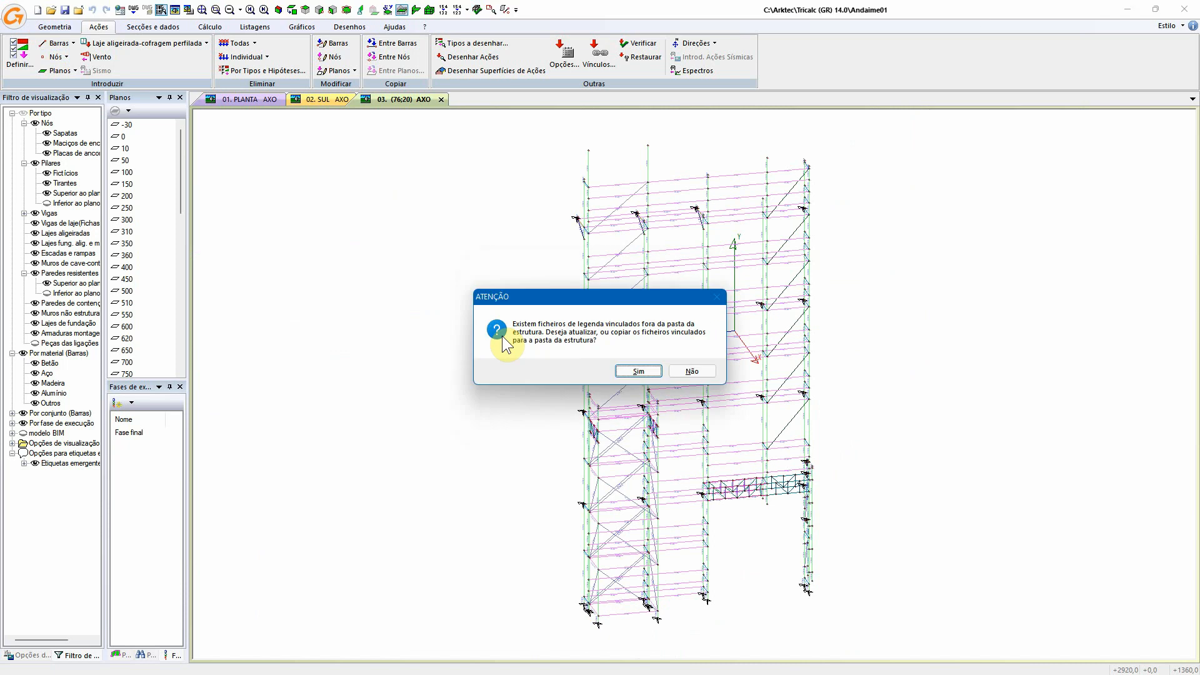
key("Return")
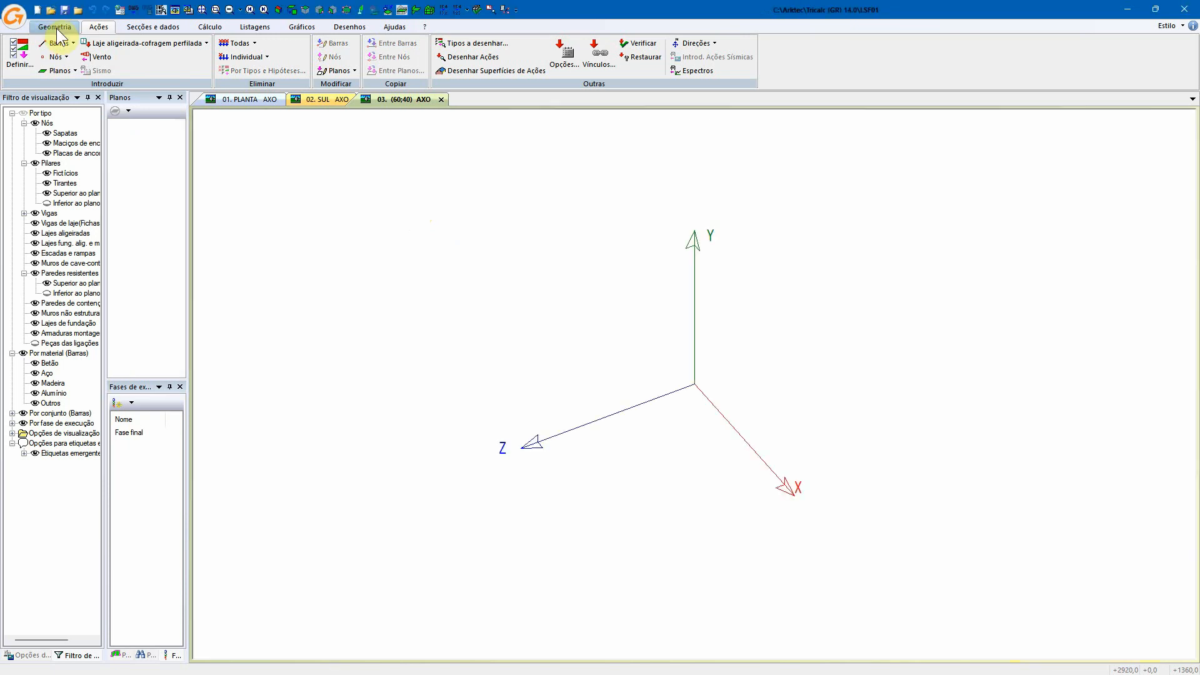
- Import the DWG floor plan on plane 0 in cm with factor 1.0000, creating polygons and translating it to the origin
left_click(397, 26)
left_click(551, 74)
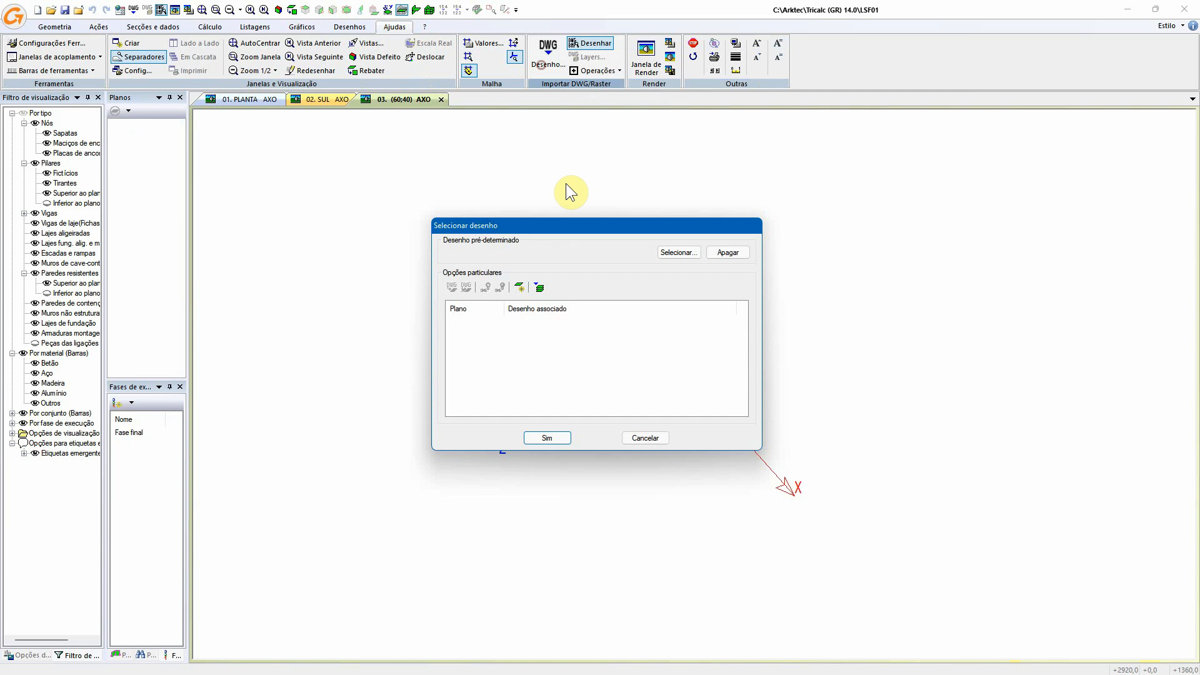
left_click(611, 374)
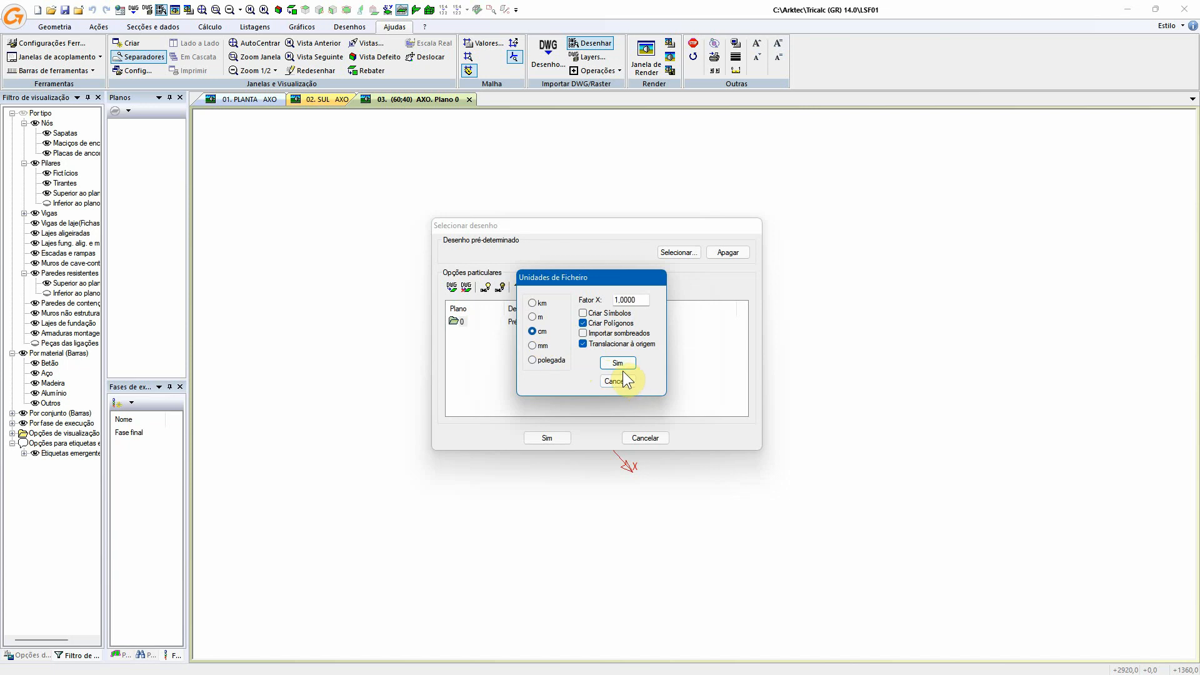
left_click(618, 363)
left_click(553, 435)
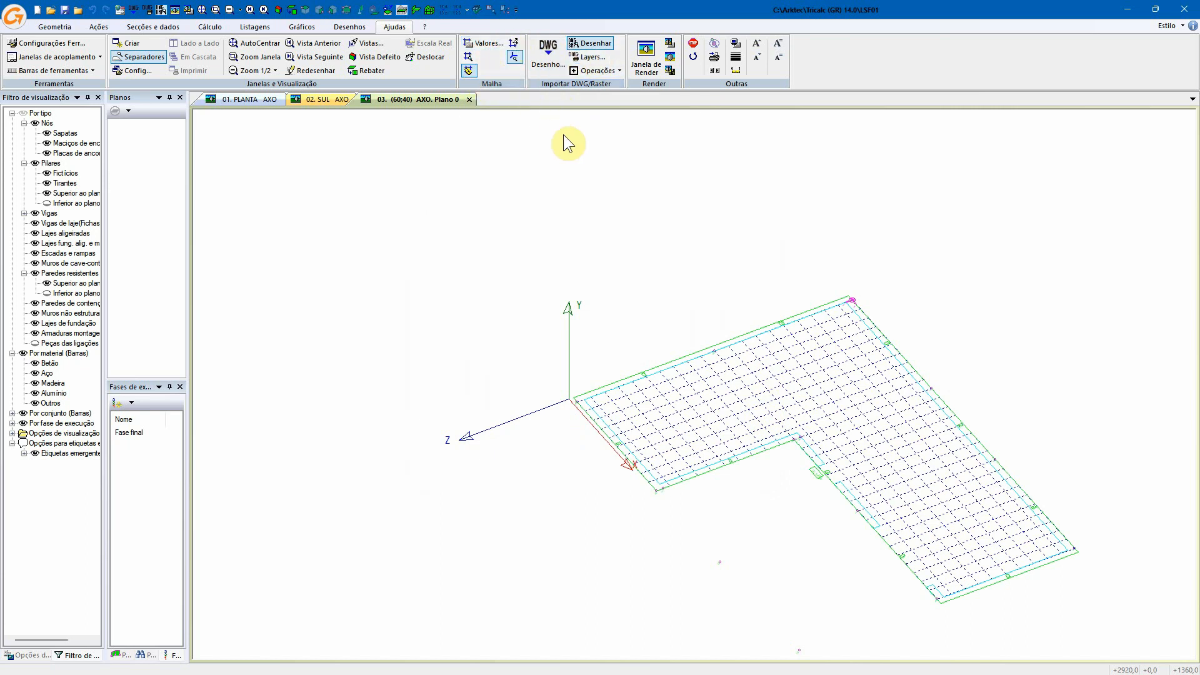
- Measure the length of the longest outer edge of the imported plan from corner to corner
key("ctrl+d")
scroll(851, 301, "up", 5)
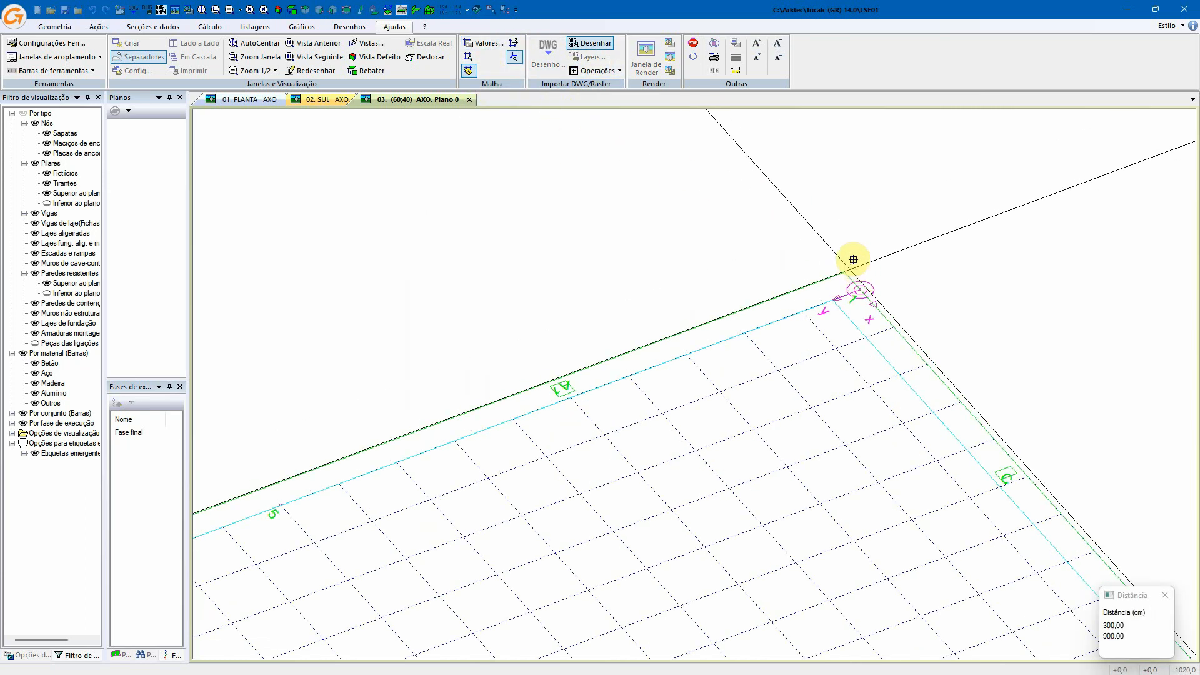
left_click(844, 271)
scroll(867, 347, "down", 4)
middle_click_drag(804, 308, 447, 63)
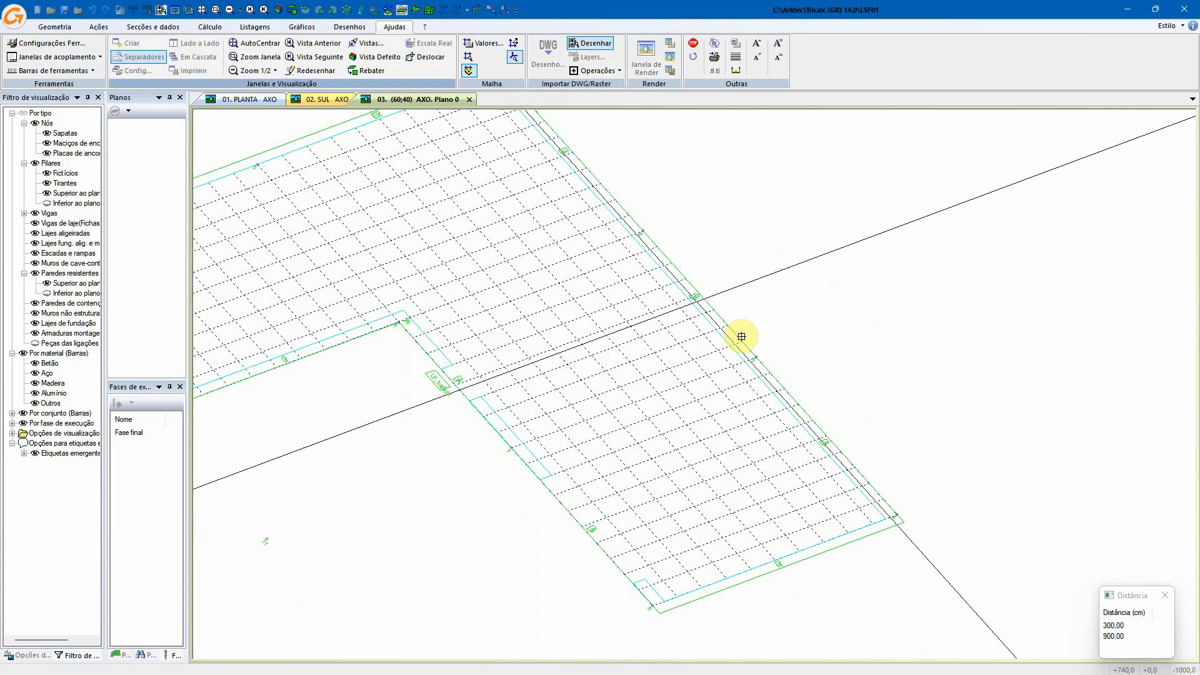
left_click(904, 523)
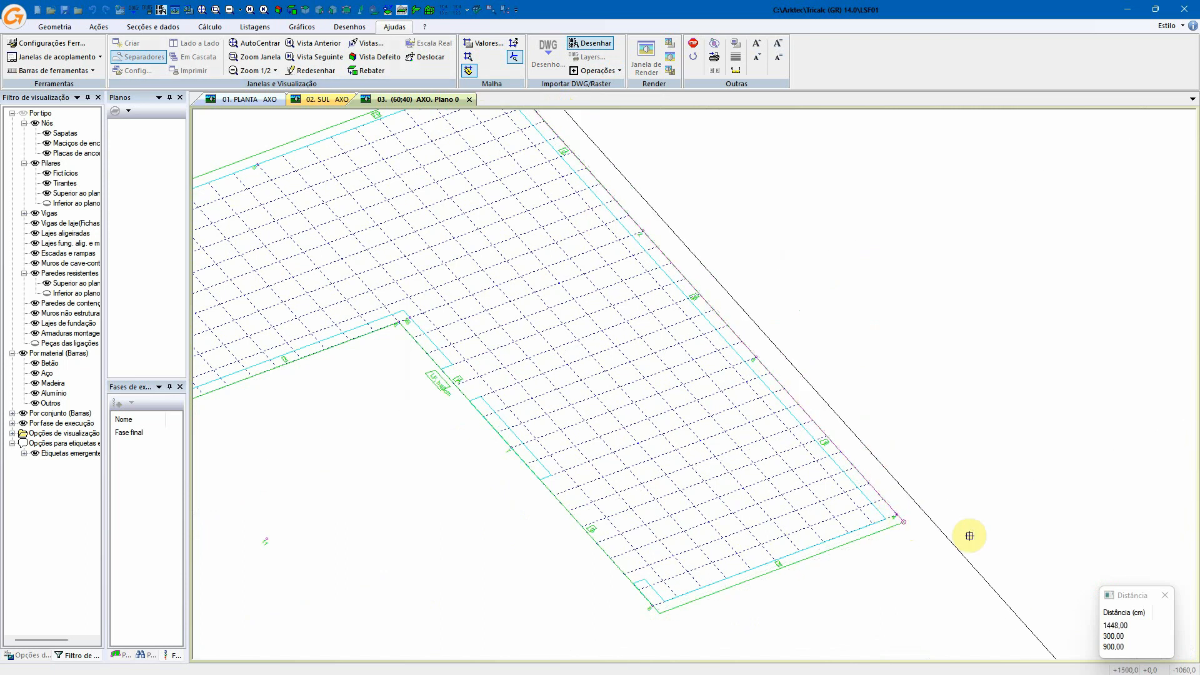
scroll(609, 441, "down", 4)
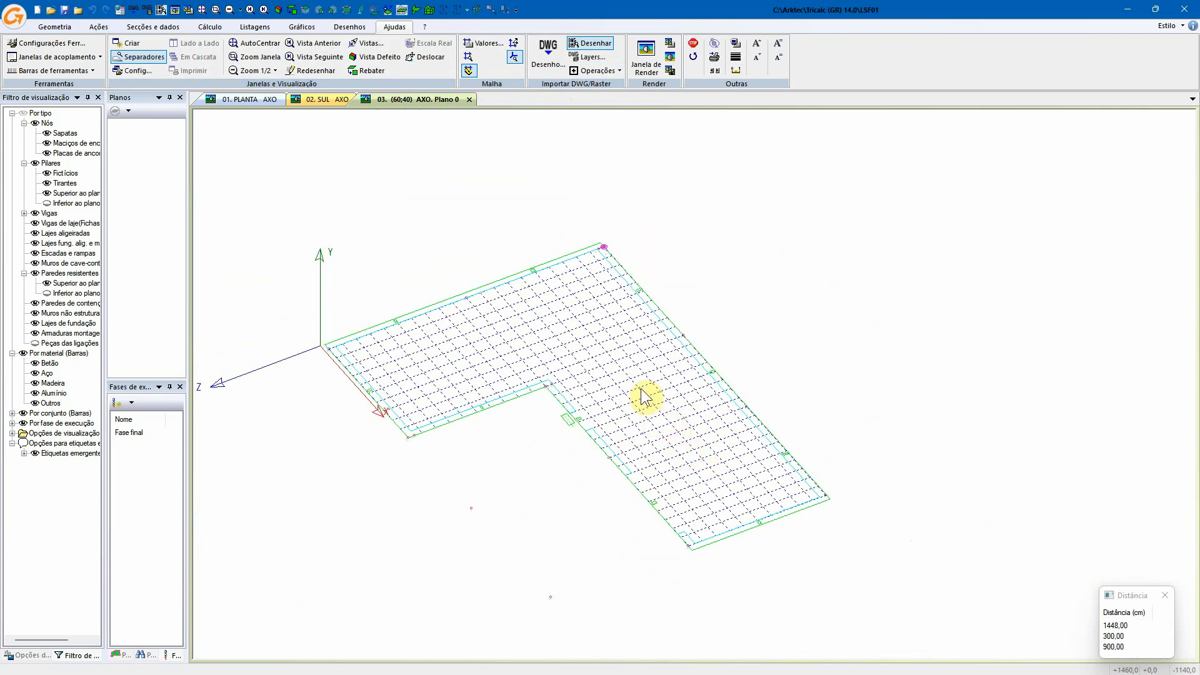
- Switch to the plan view and turn off the DWG layer DESENHO_MOLDES
key("F5")
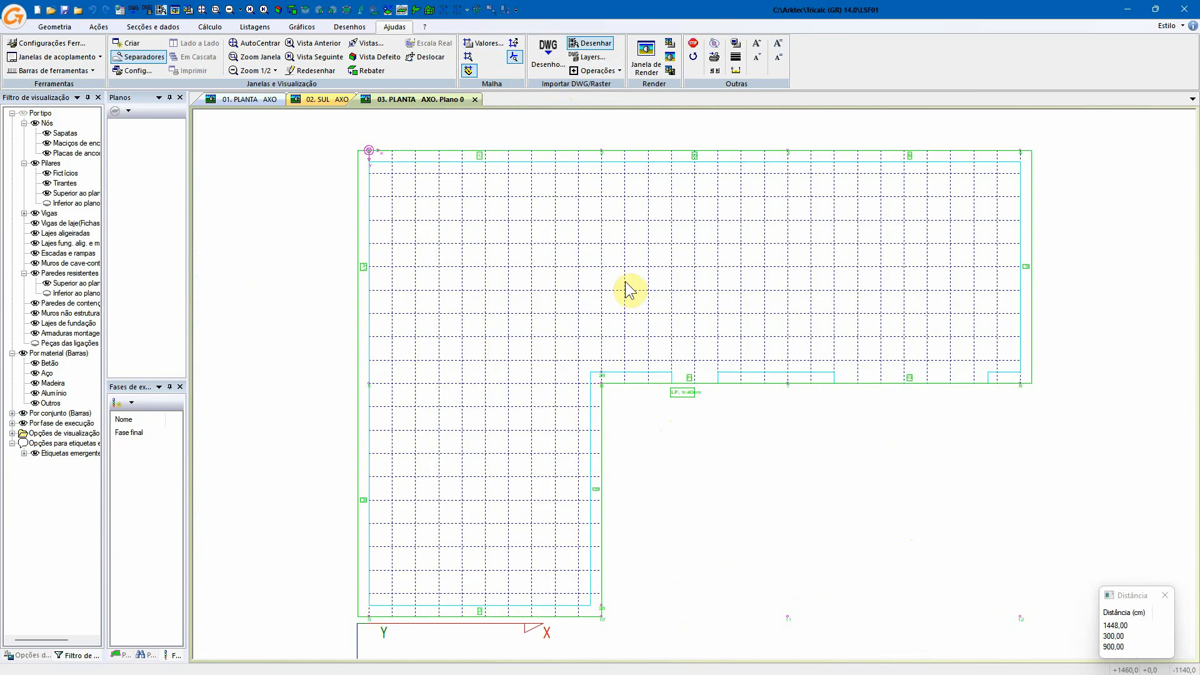
left_click(587, 58)
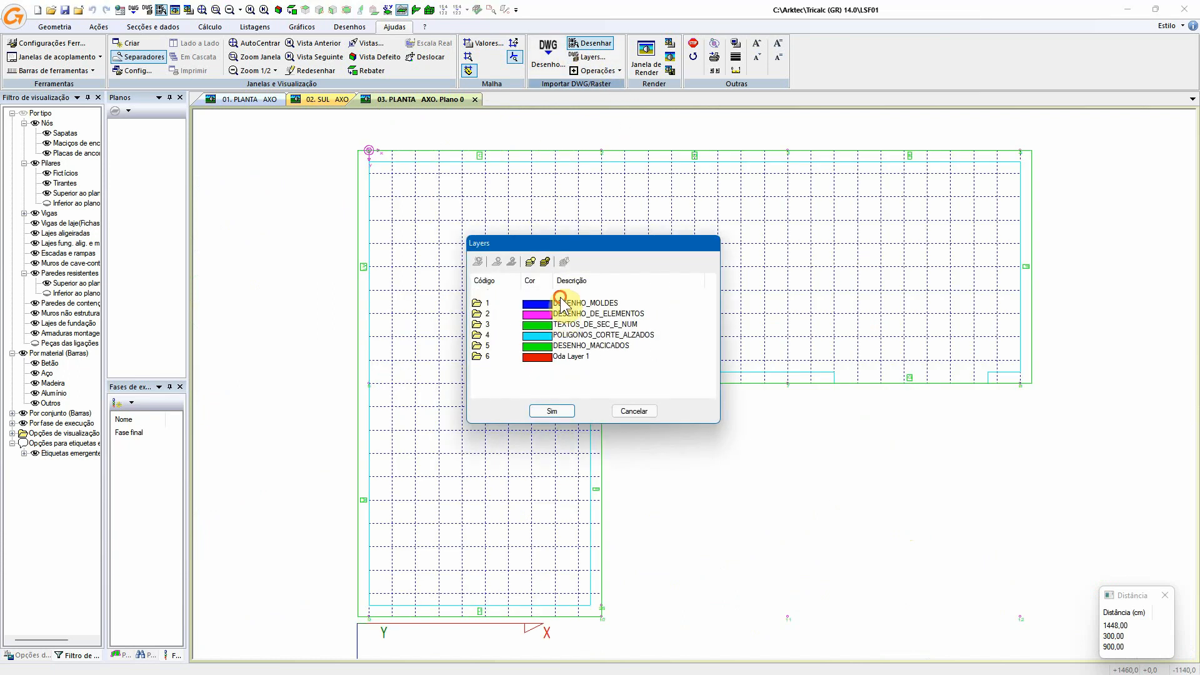
left_click(565, 304)
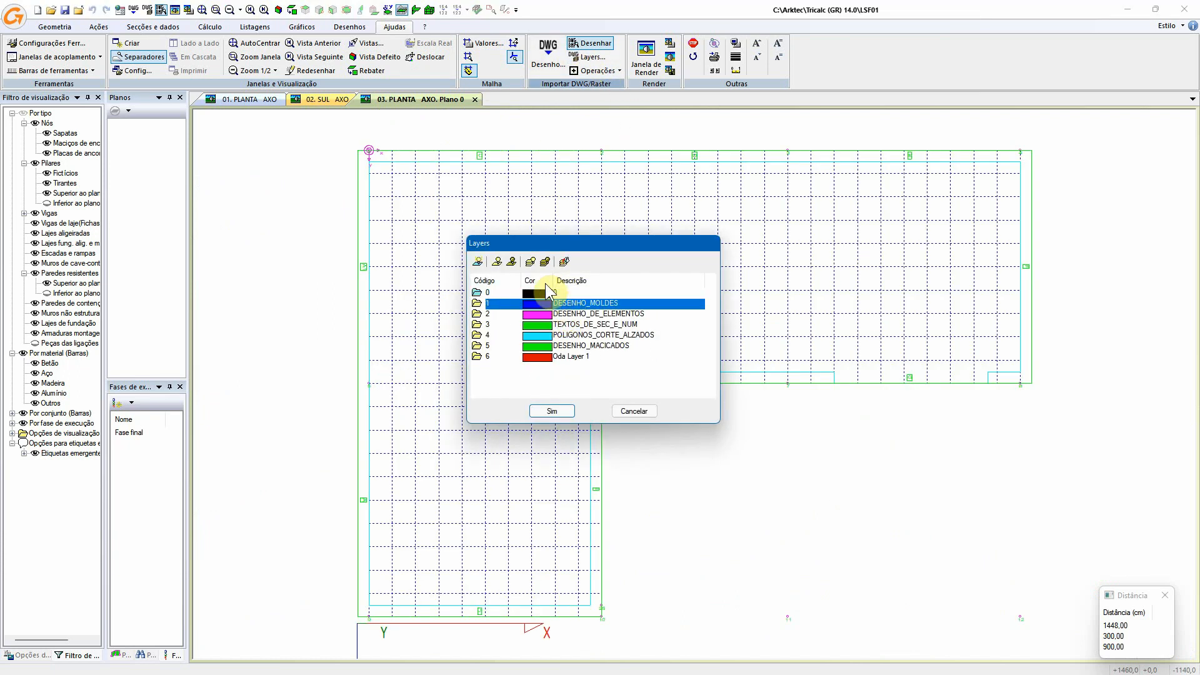
left_click(552, 410)
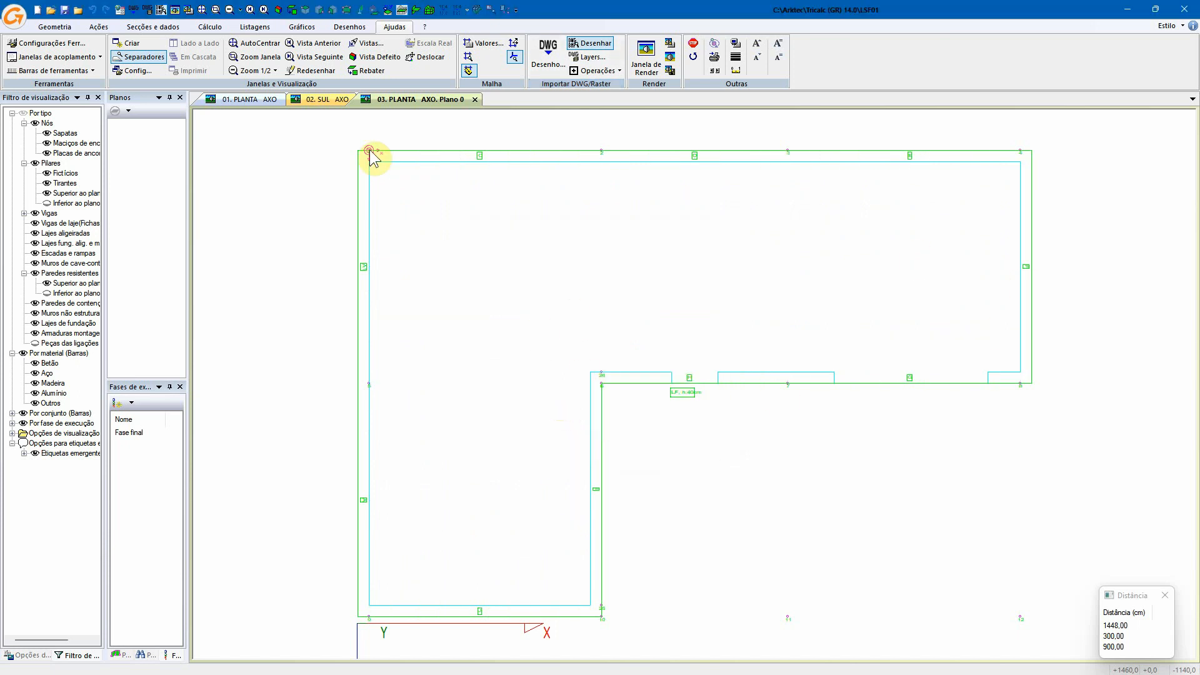
- Turn off the DWG layer DESENHO_DE_ELEMENTOS to hide the plan's axis symbol at node 1
scroll(373, 158, "up", 5)
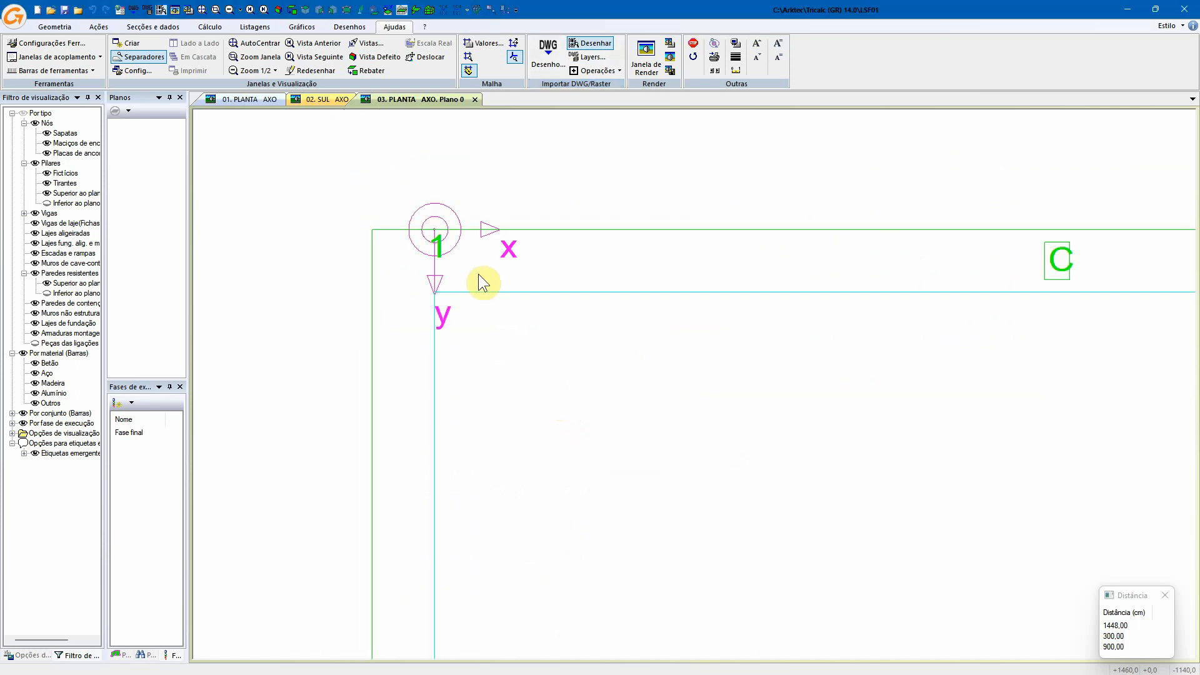
left_click(588, 57)
left_click(549, 315)
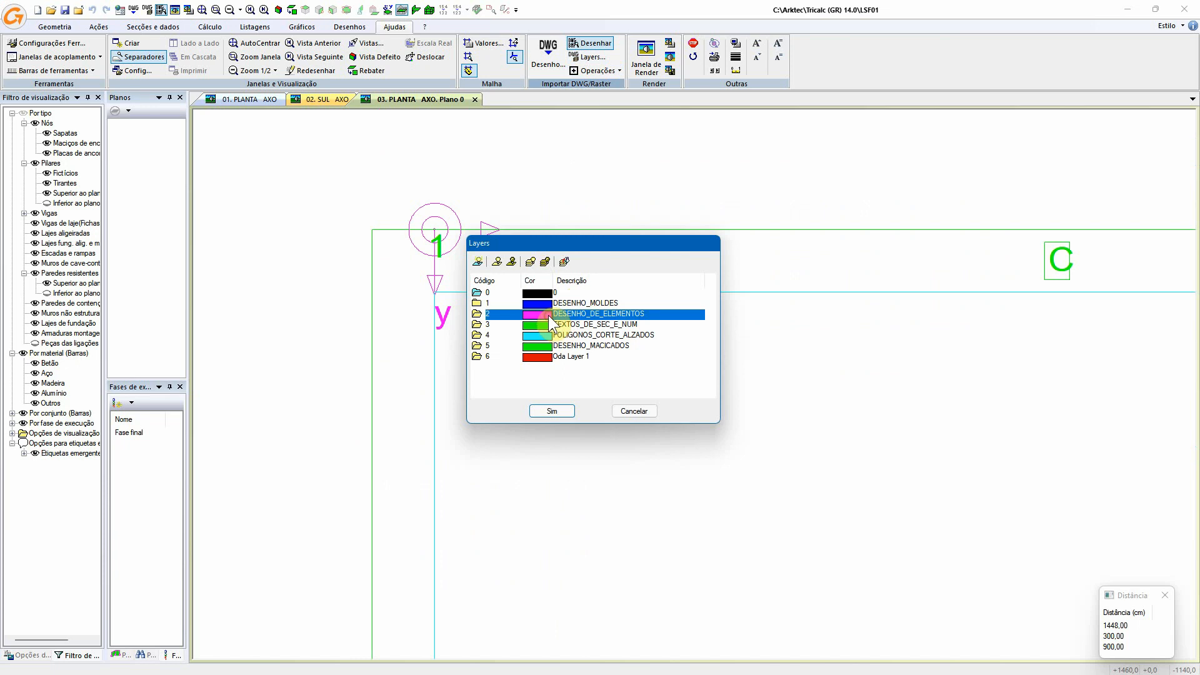
left_click(553, 410)
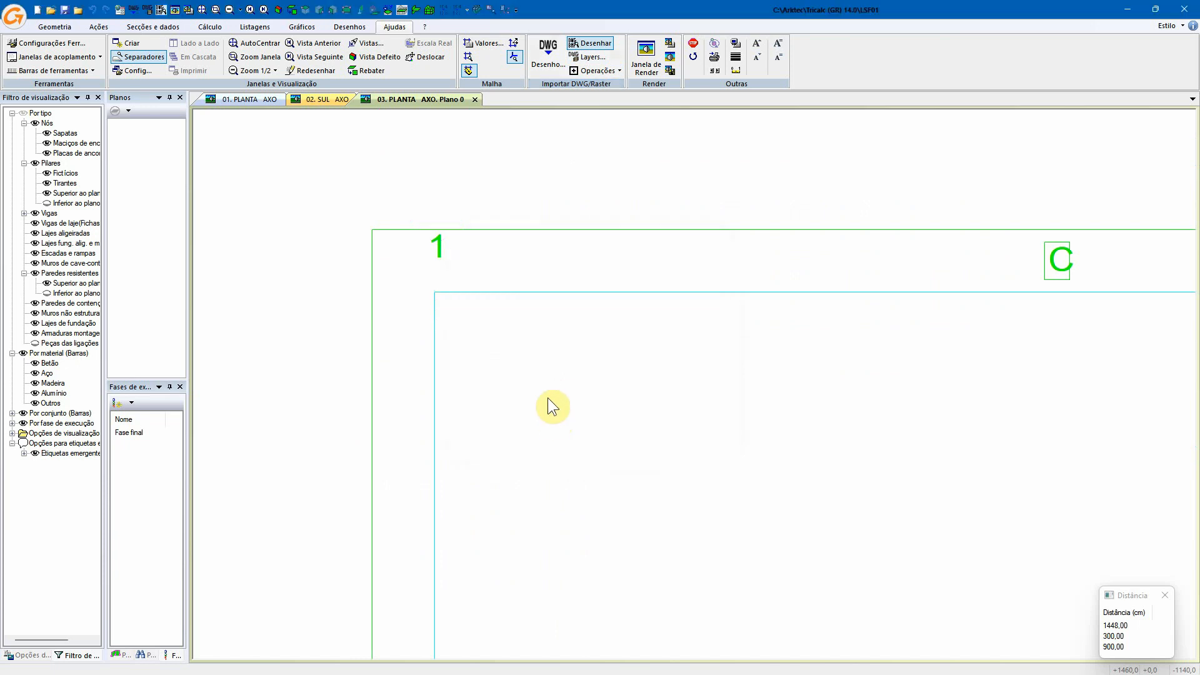
scroll(556, 353, "down", 5)
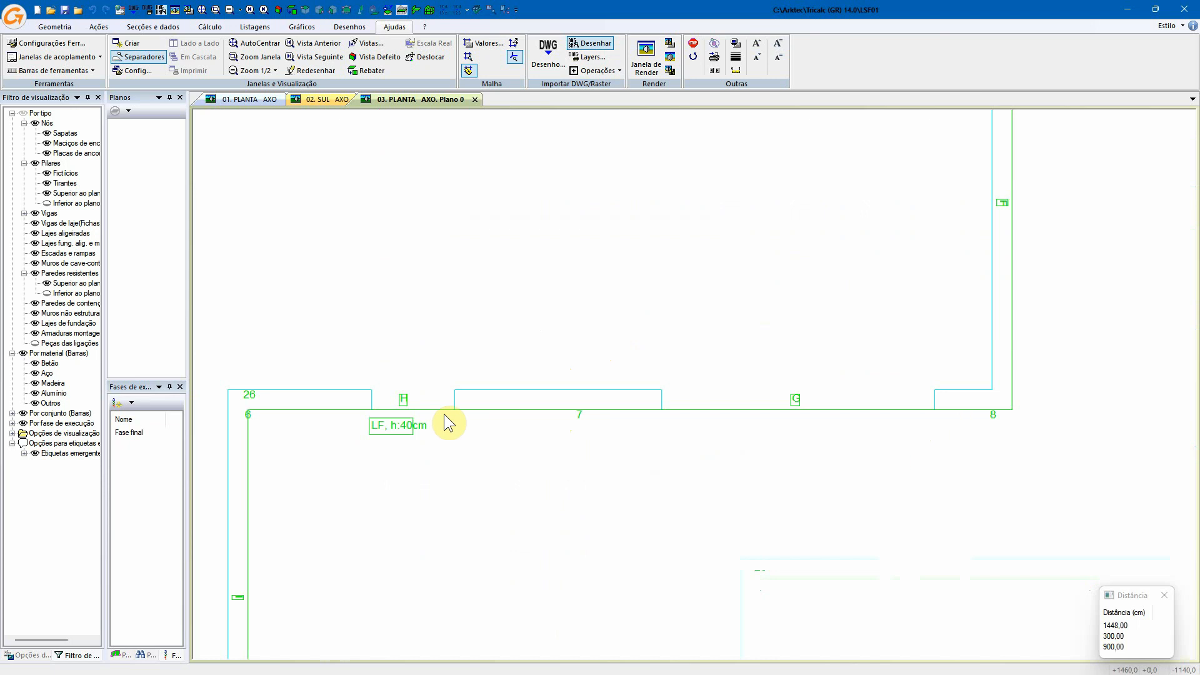
scroll(478, 418, "down", 4)
middle_click_drag(518, 421, 580, 366)
scroll(465, 463, "up", 2)
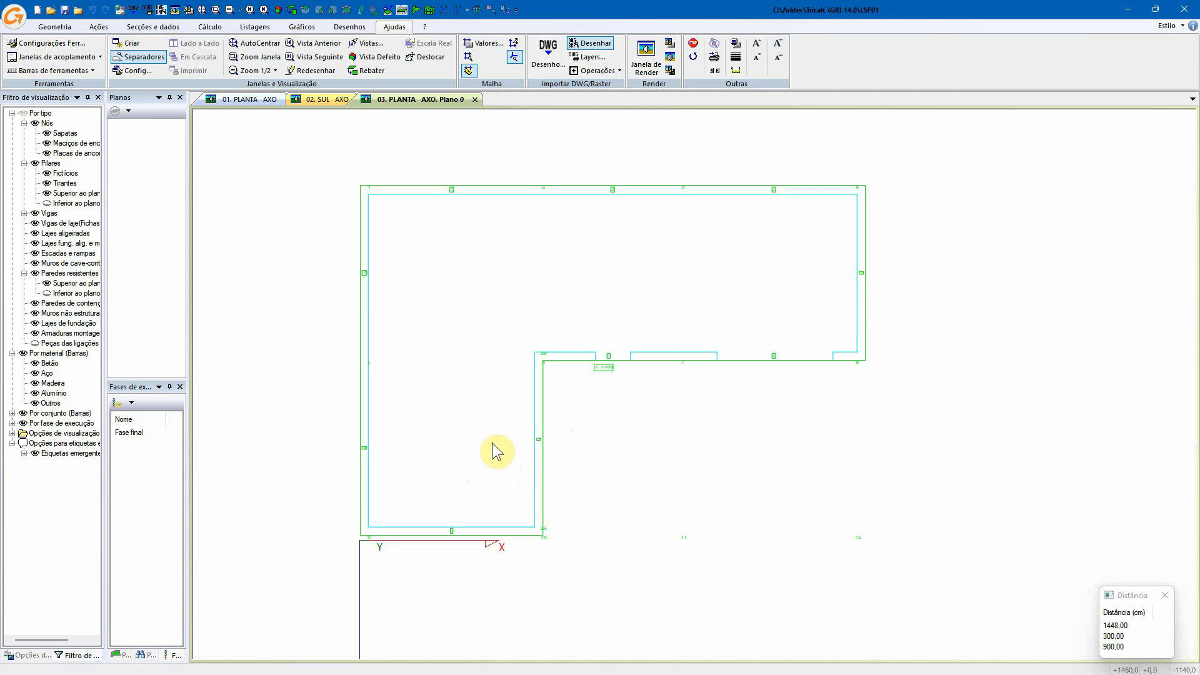
- Start defining a light steel panel of the type Painel retangular with dimensions in mm, after looking through the other panel types
left_click(55, 27)
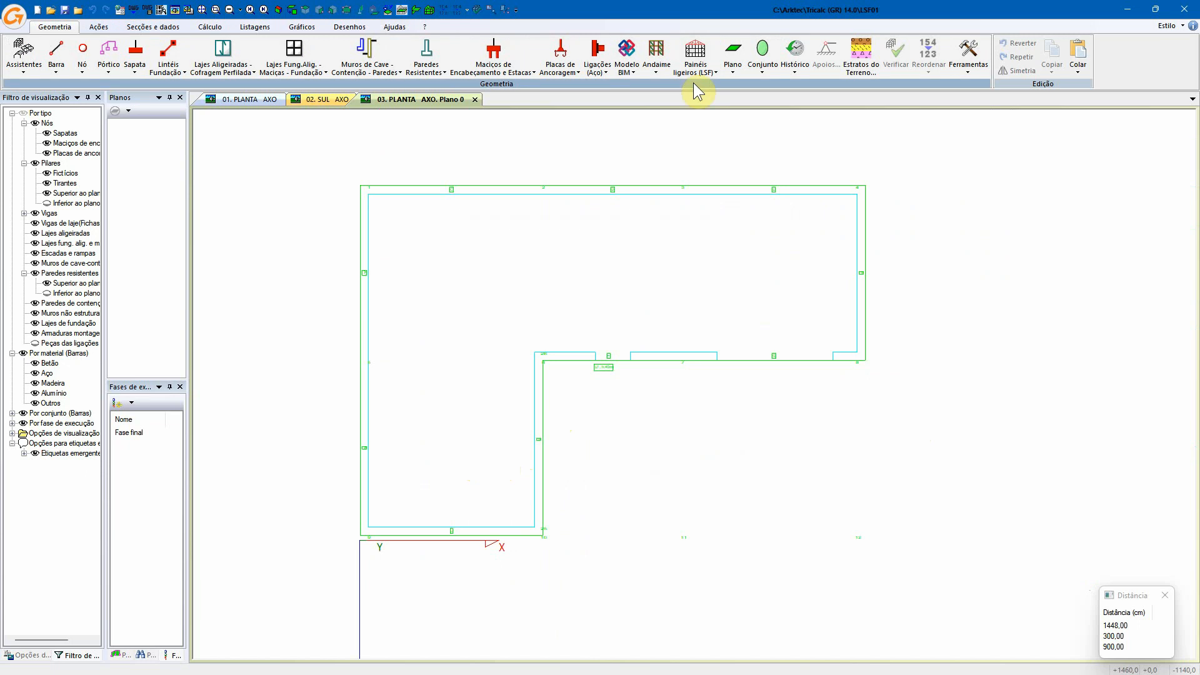
left_click(695, 63)
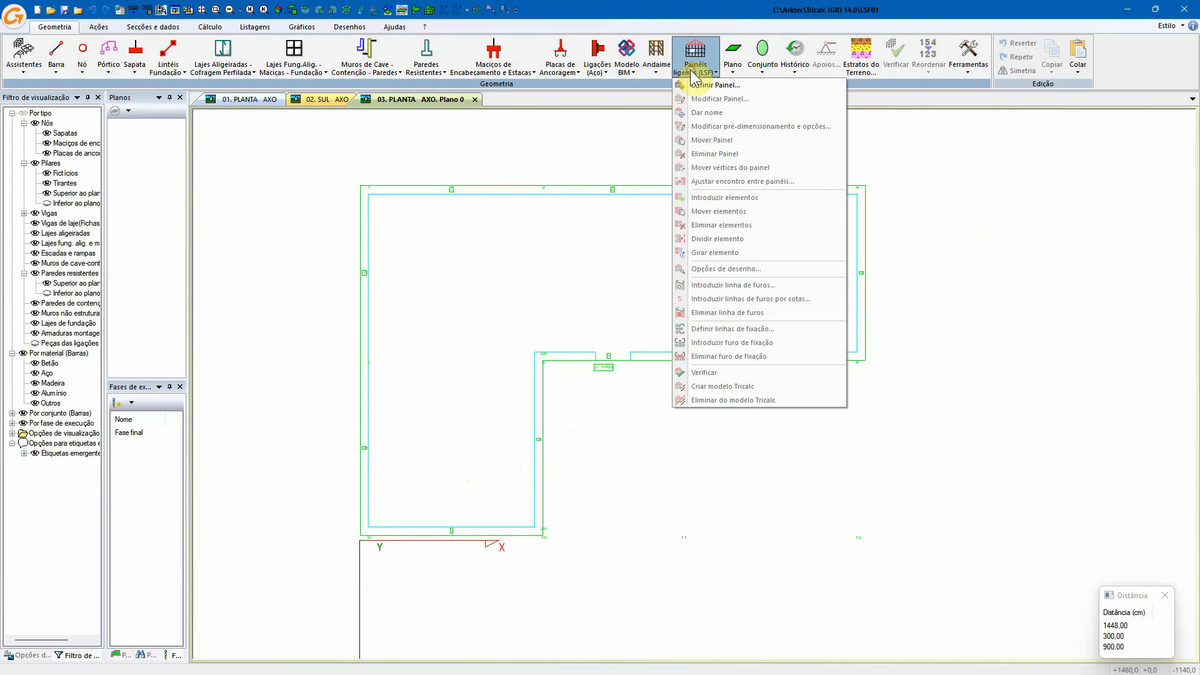
left_click(736, 88)
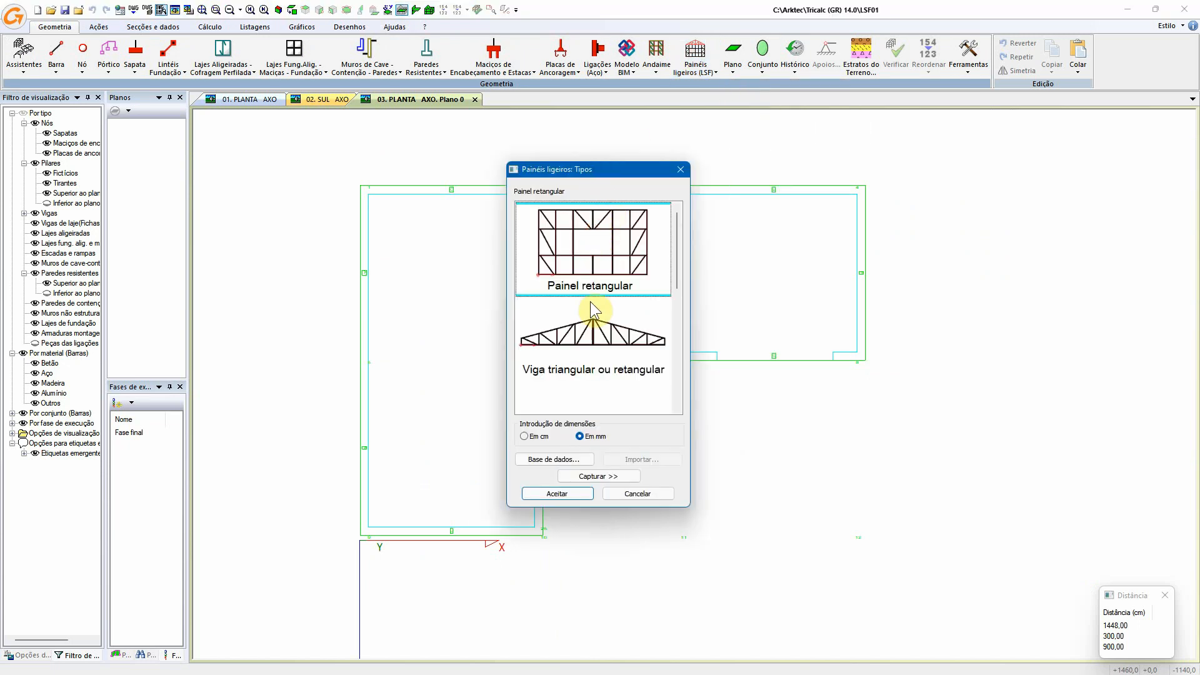
left_click(684, 251)
scroll(683, 281, "down", 3)
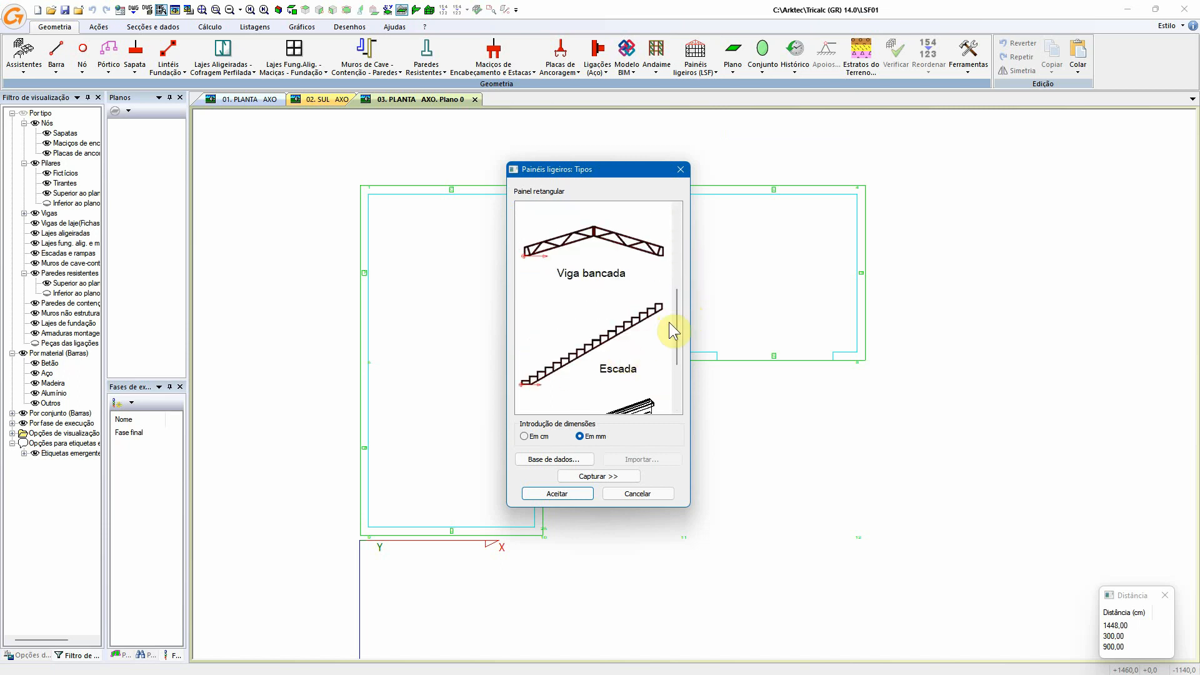
left_click_drag(675, 321, 676, 354)
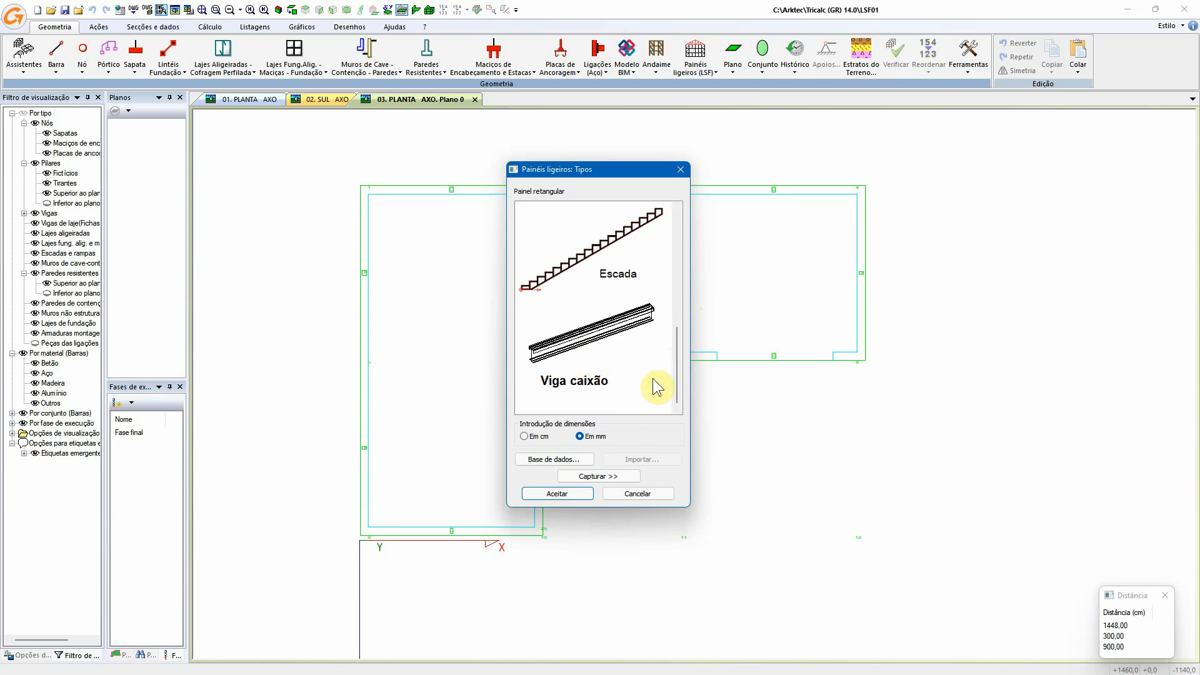
left_click_drag(678, 370, 681, 291)
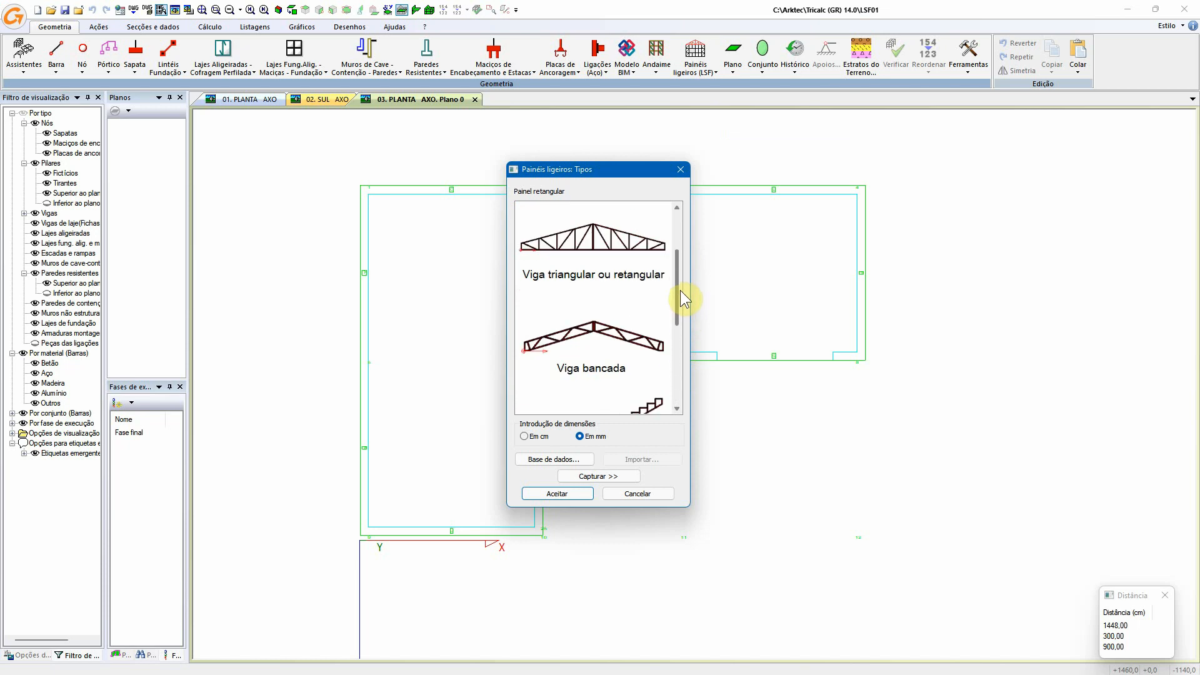
left_click(652, 270)
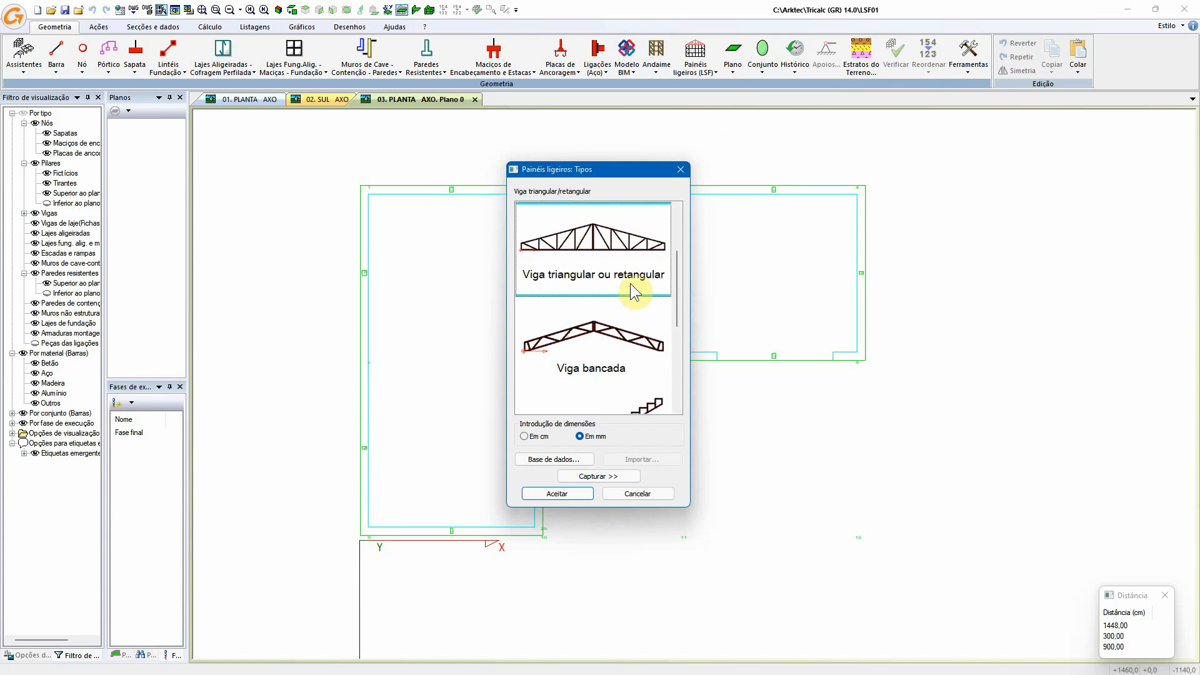
scroll(625, 293, "up", 1)
left_click(607, 287)
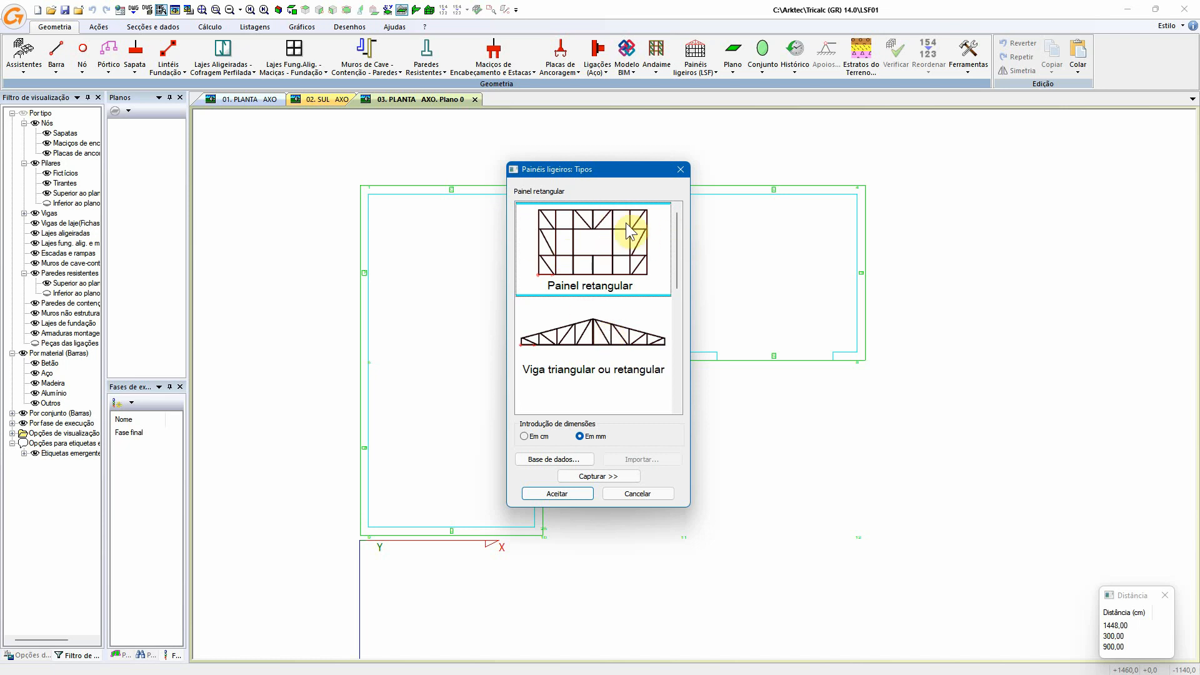
left_click(565, 495)
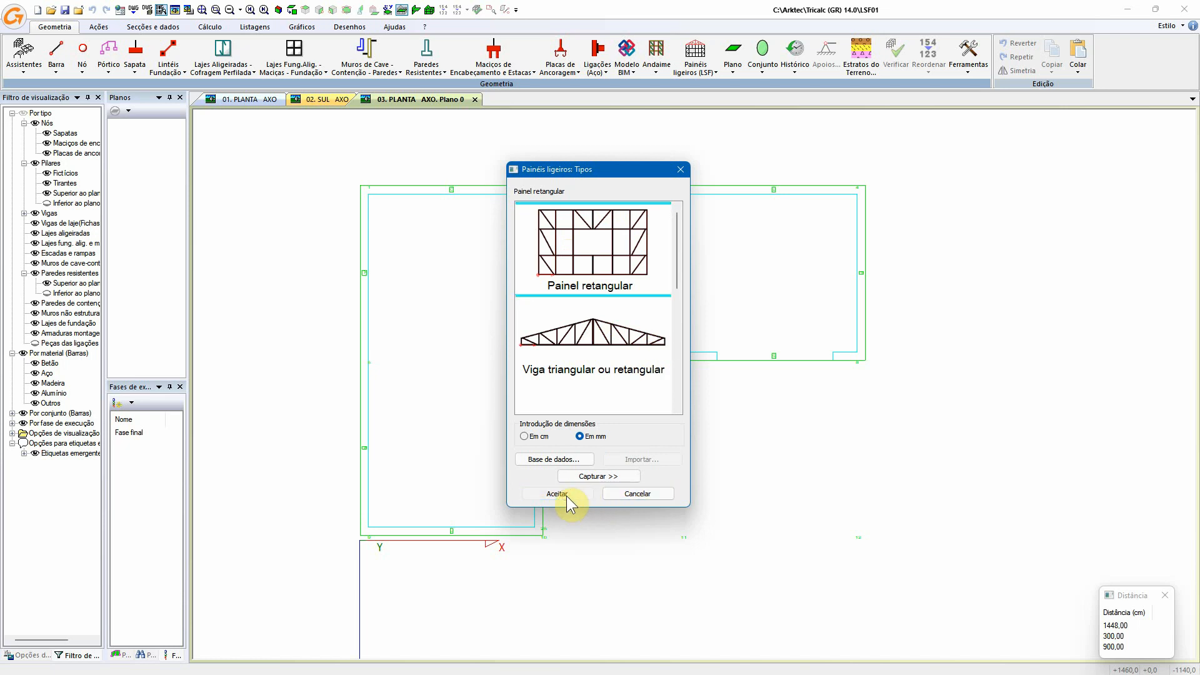
left_click(541, 468)
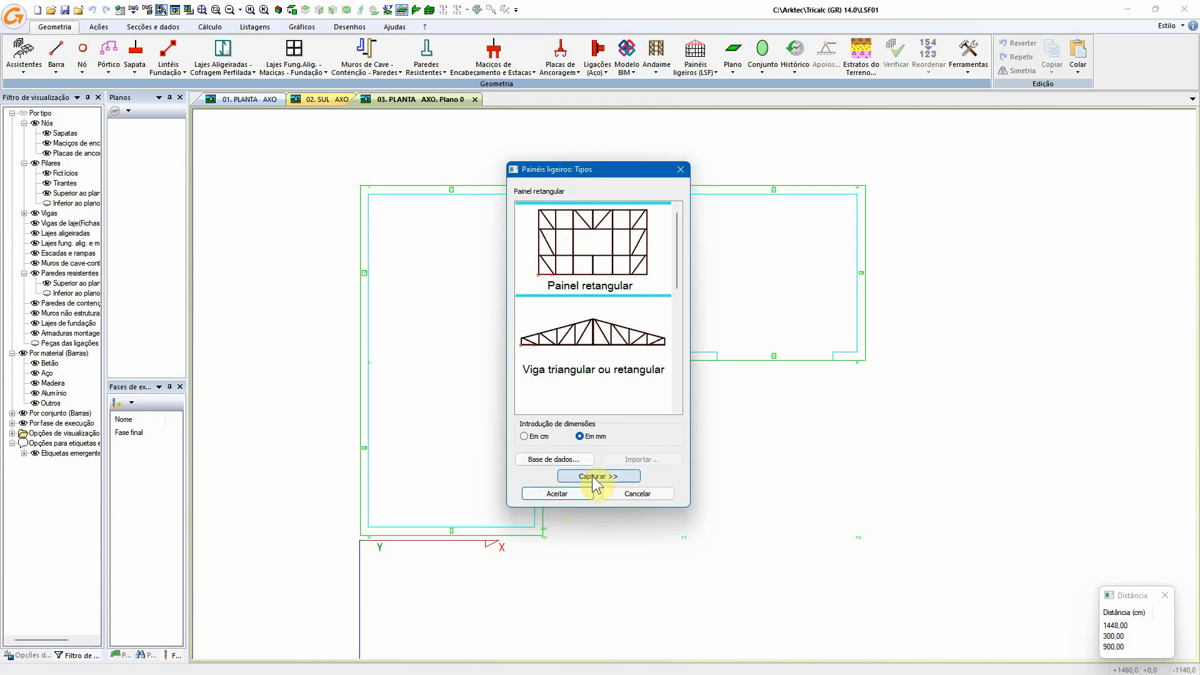
left_click(542, 493)
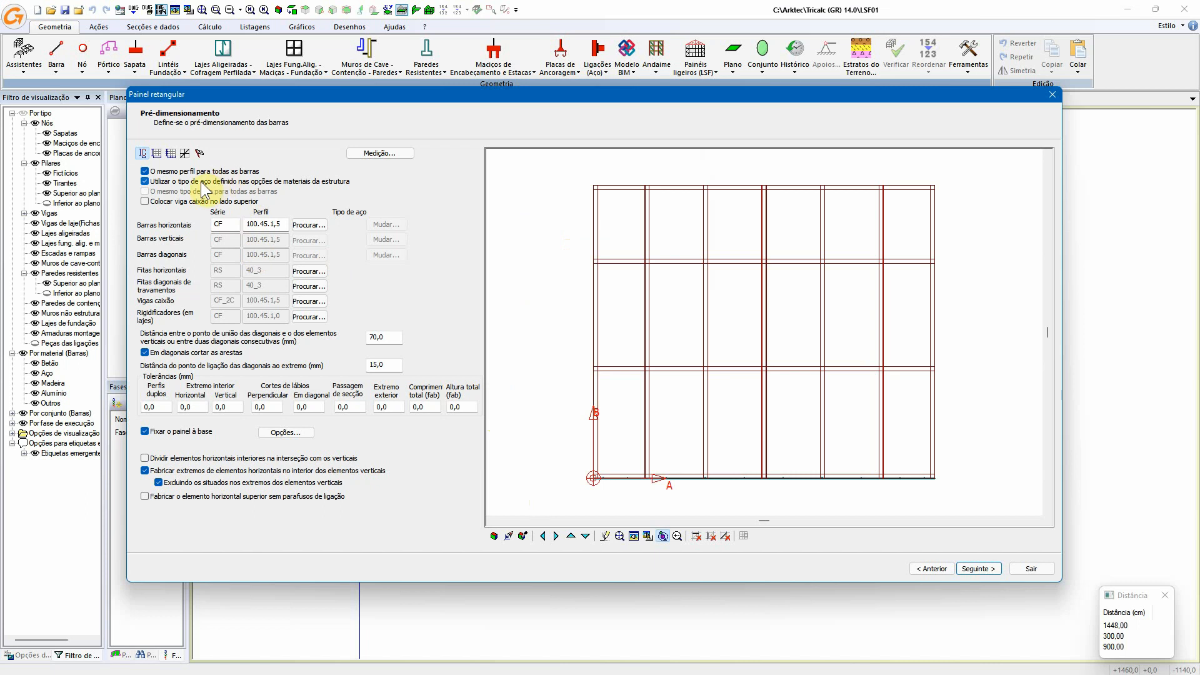
- Examine the option of separate profiles per bar type and the Falper CF profiles in the LSF library
left_click(174, 172)
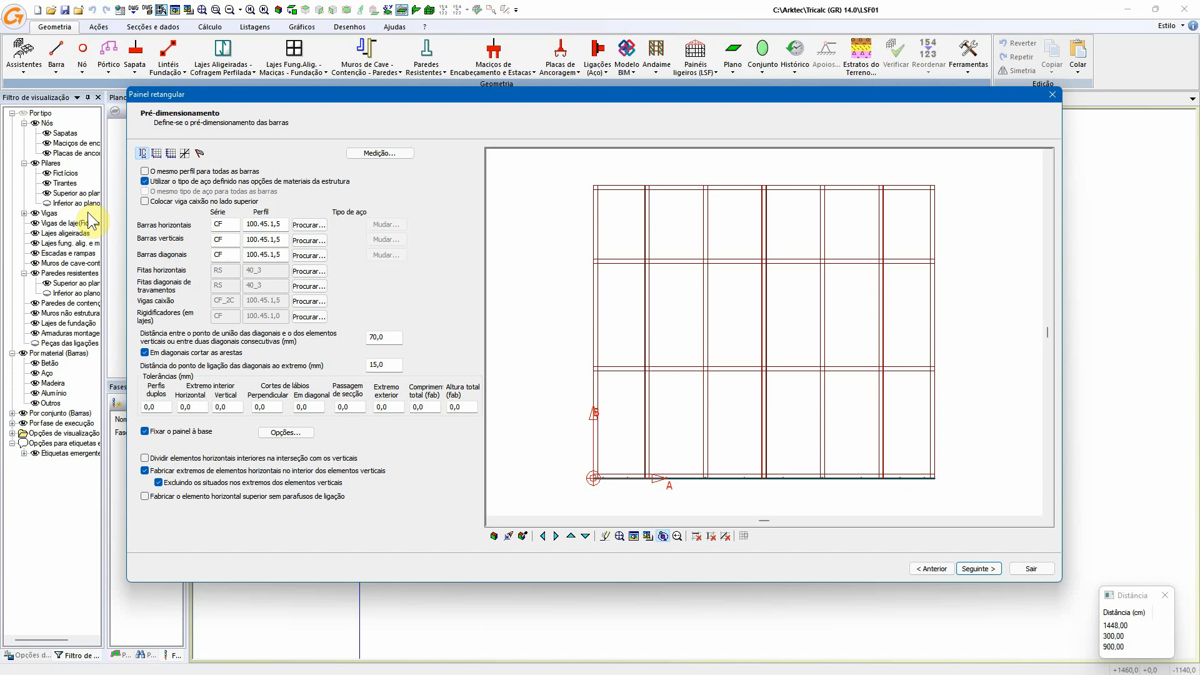
left_click(145, 171)
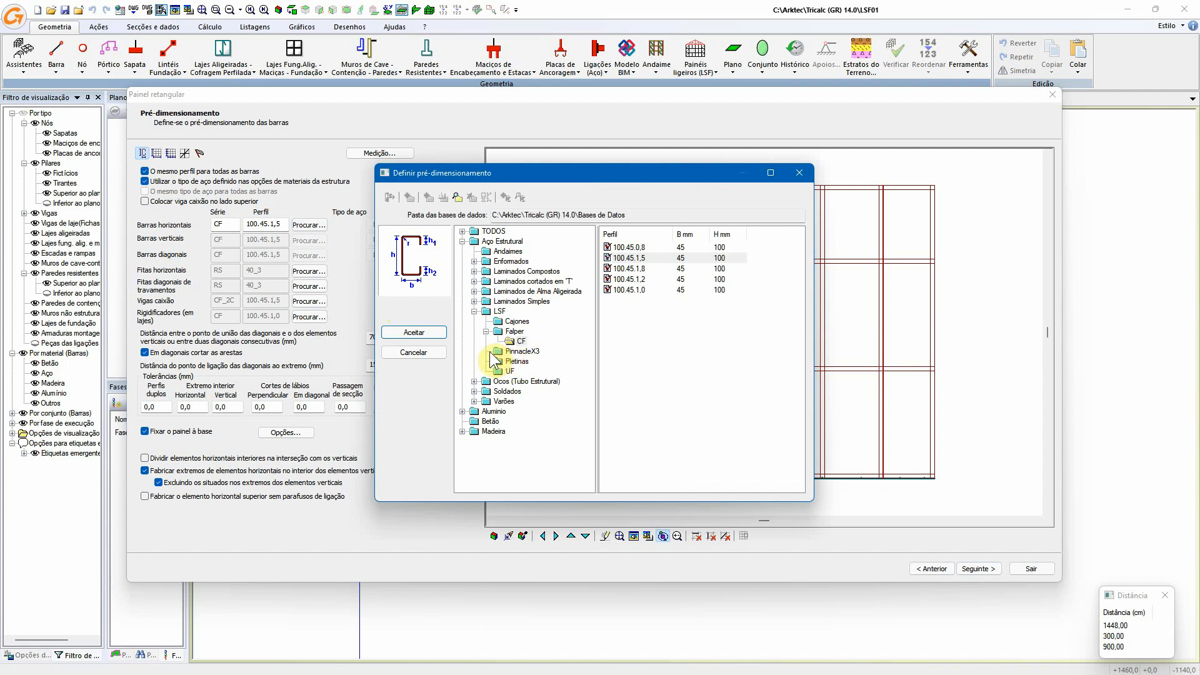
left_click(512, 353)
left_click(513, 343)
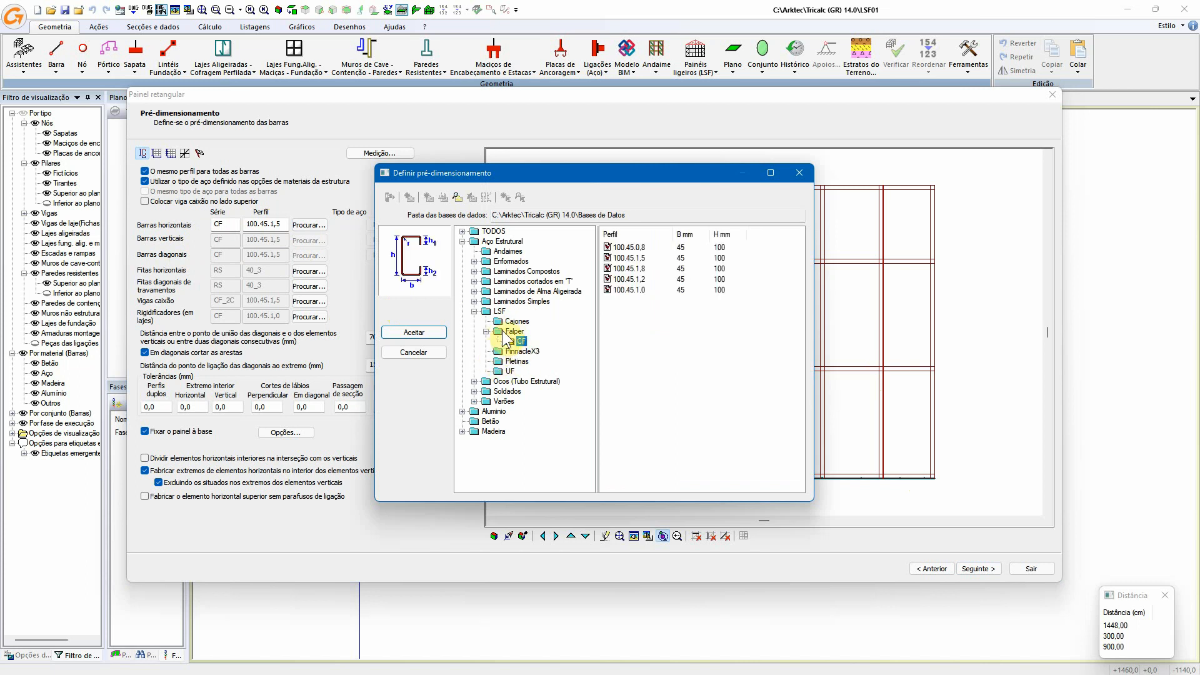
left_click(414, 353)
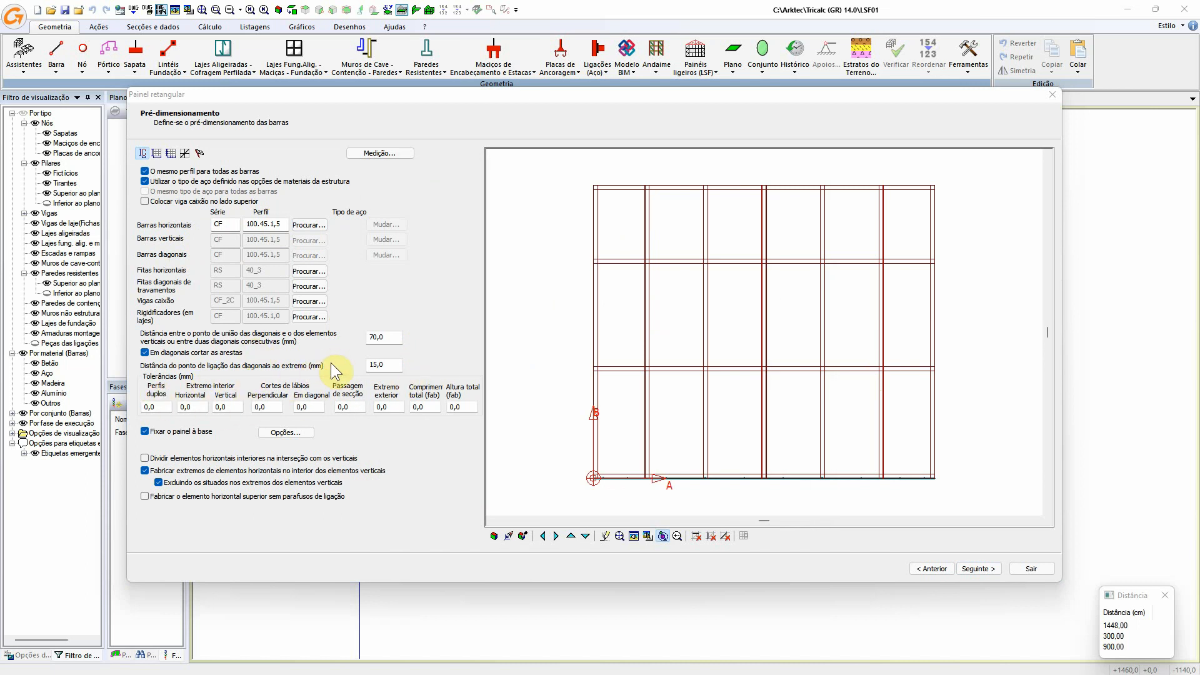
- Examine the diagonal joint distances and base fixings near the origin corner of the panel preview in 3D
left_click(386, 339)
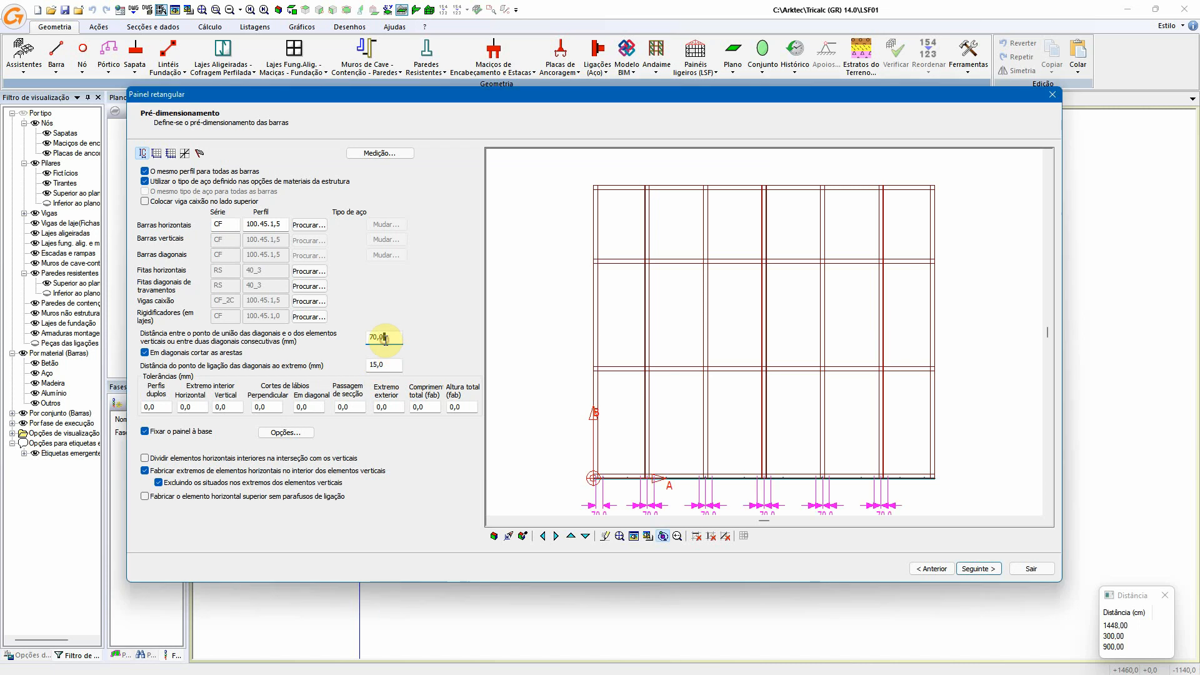
middle_click_drag(620, 375, 628, 338)
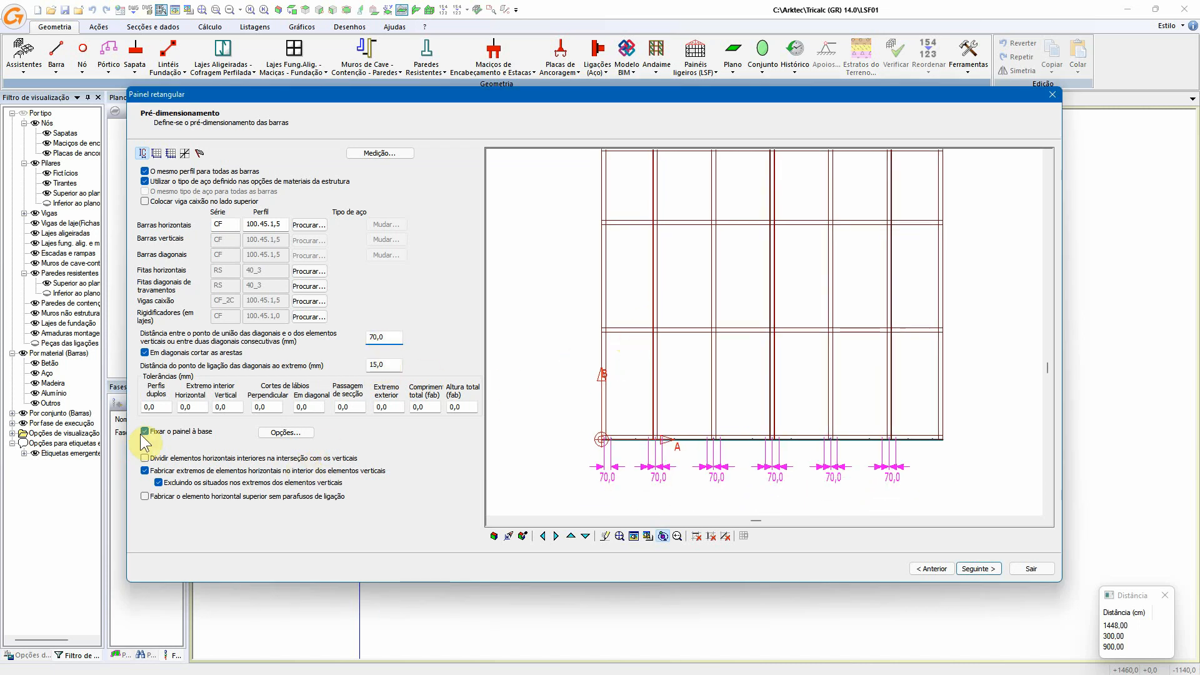
left_click_drag(625, 444, 646, 476)
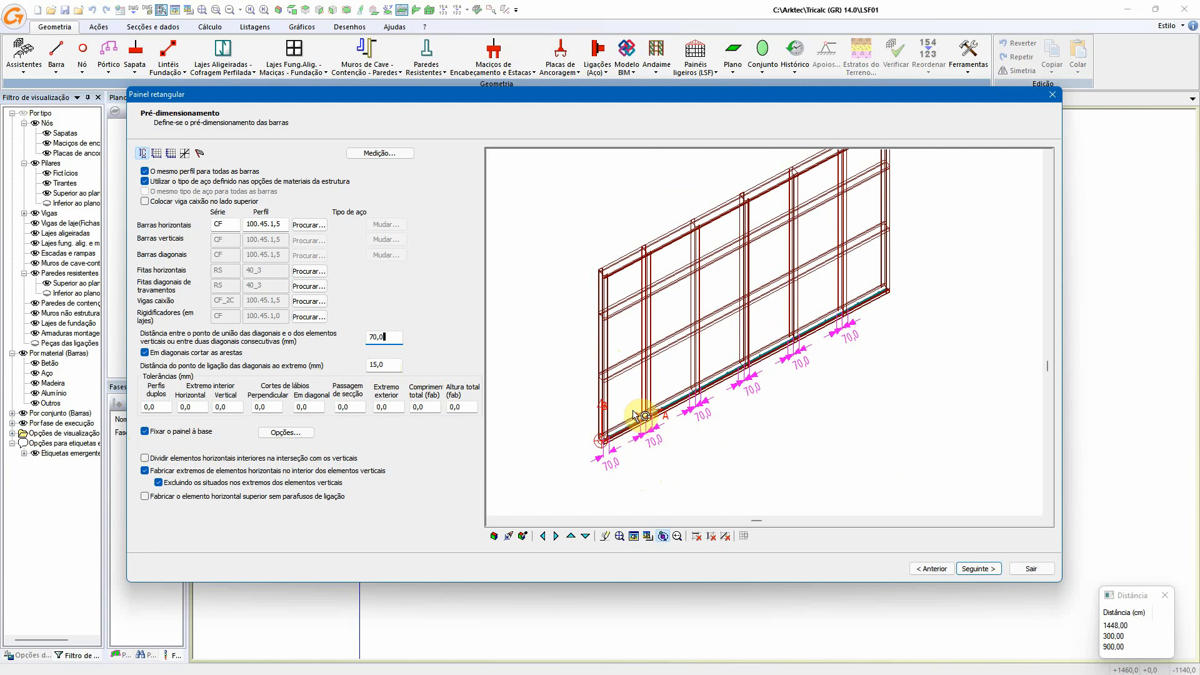
scroll(641, 420, "up", 5)
mouse_move(641, 430)
middle_mouse_down()
mouse_move(647, 359)
mouse_move(778, 194)
middle_mouse_up()
scroll(785, 232, "up", 1)
scroll(781, 235, "down", 3)
middle_click_drag(764, 262, 695, 315)
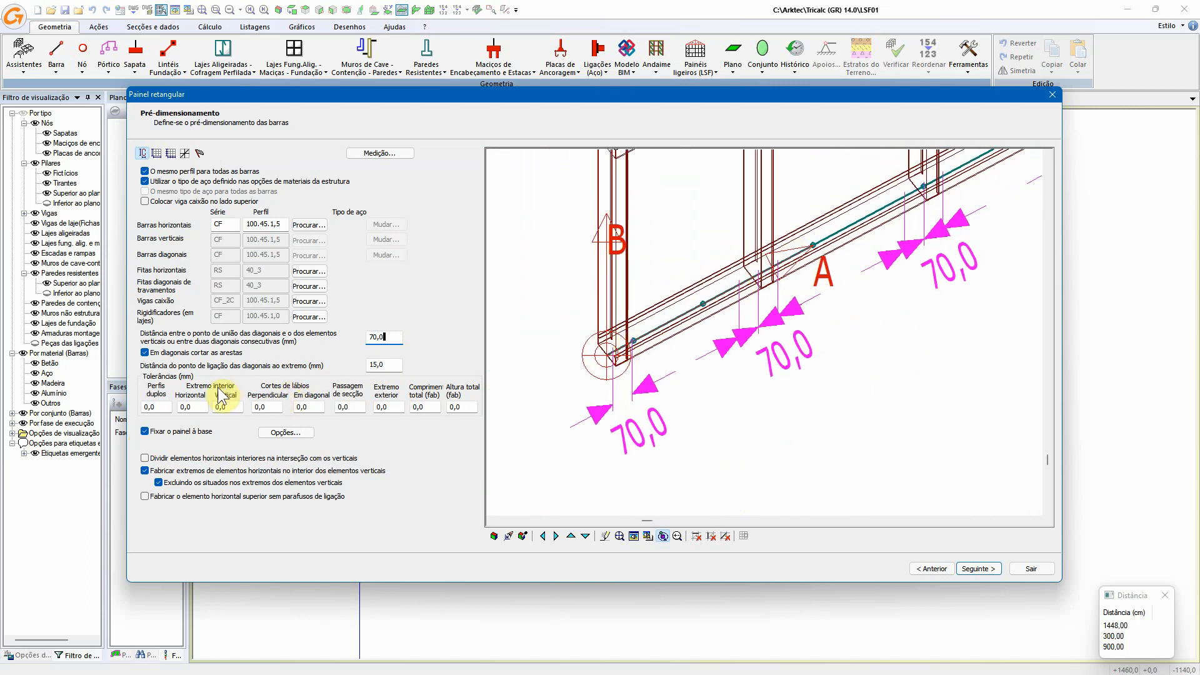
- Examine the panel's base anchoring options, trying bolts at a distance from the stud and keeping equidistant bolts (Parafusos equidistantes)
left_click(285, 432)
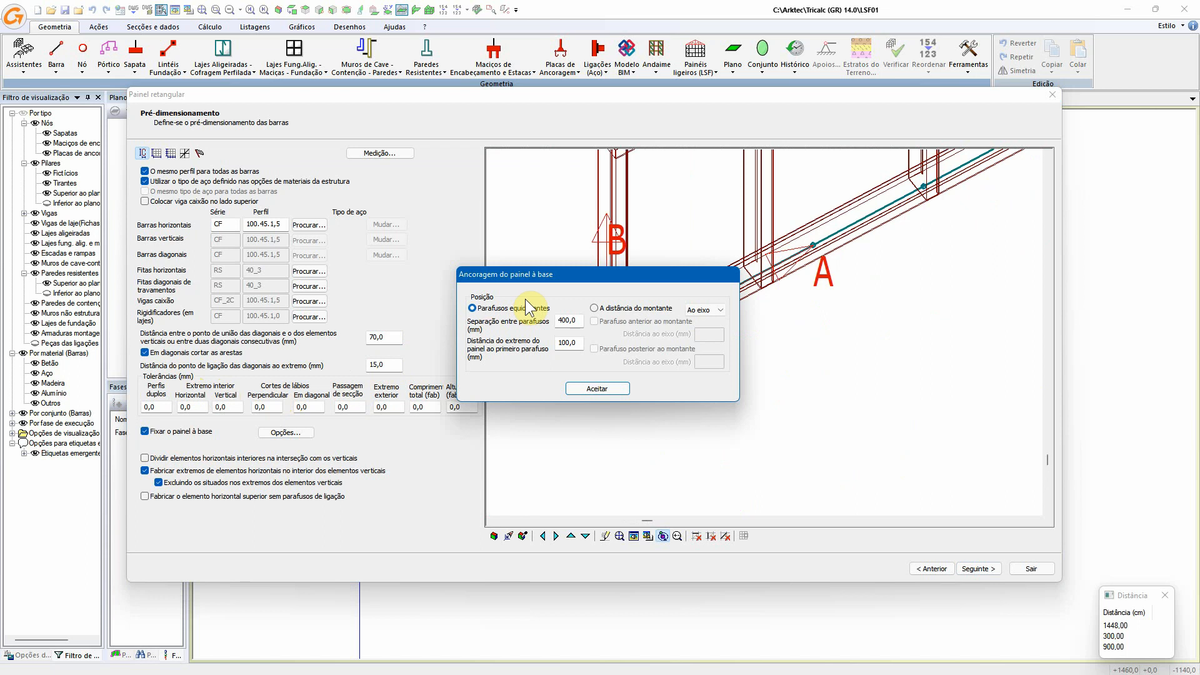
left_click_drag(460, 272, 191, 270)
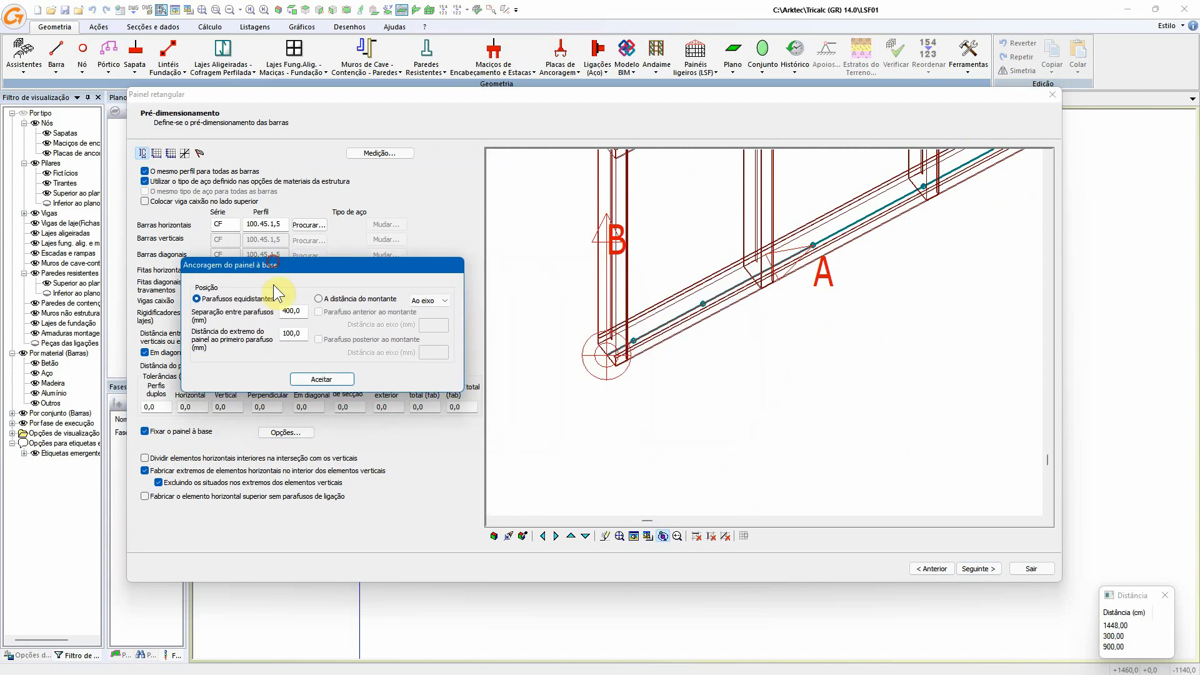
left_click(361, 299)
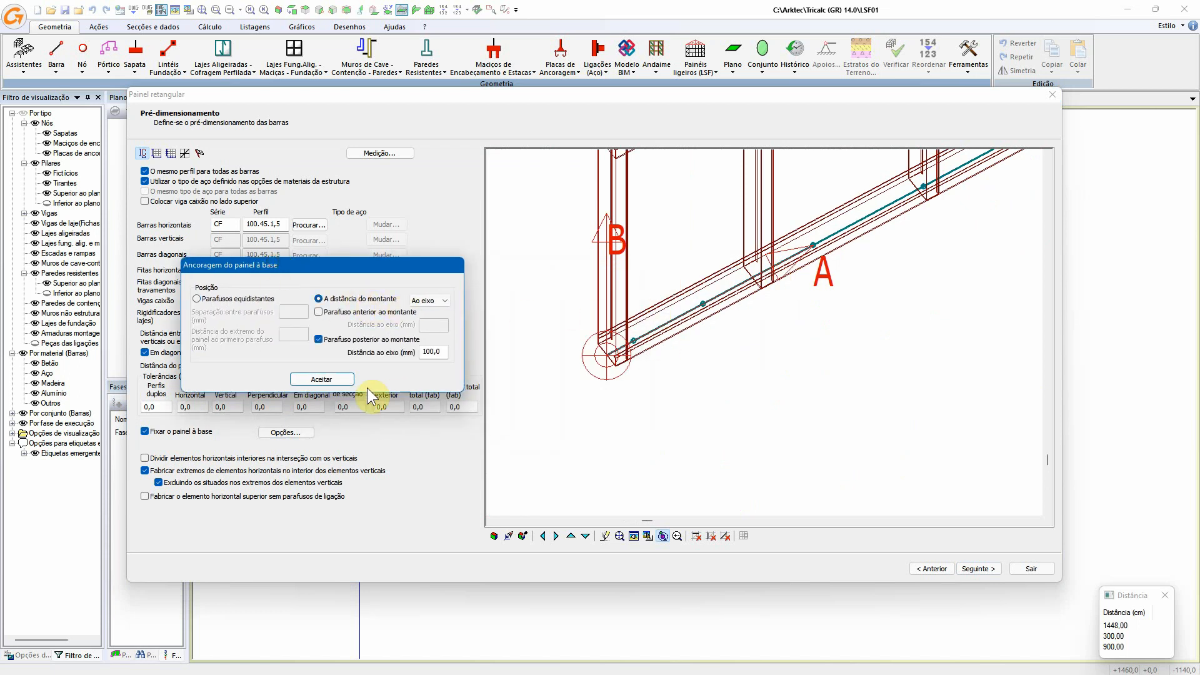
left_click(229, 299)
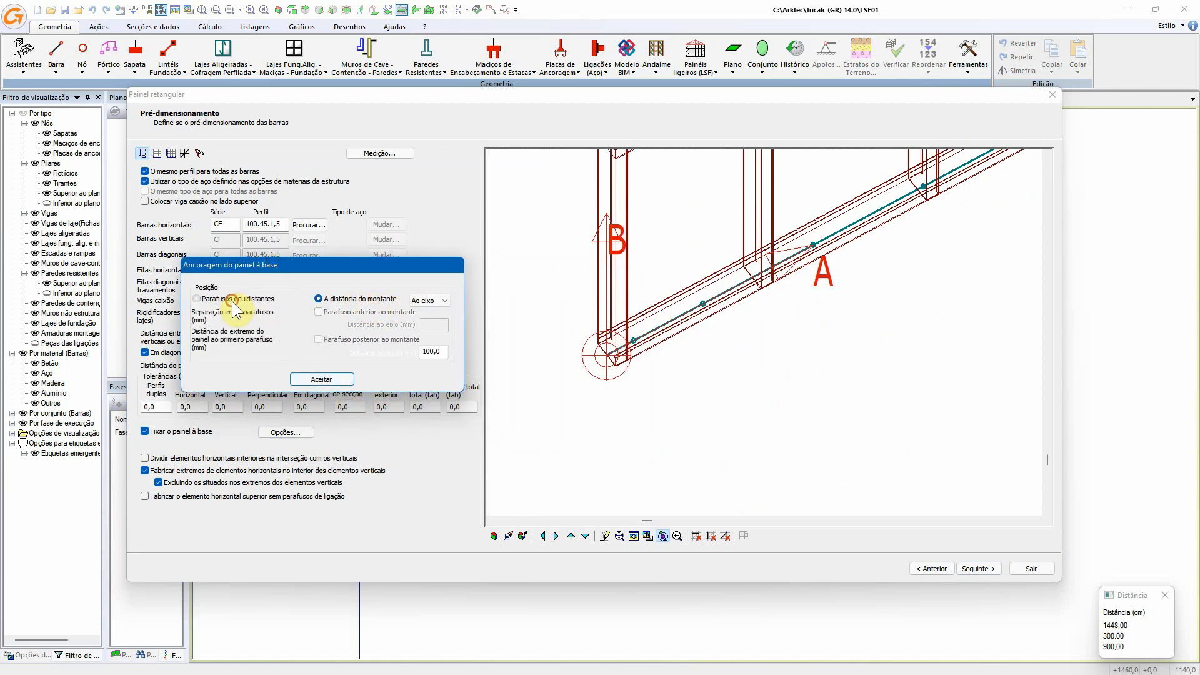
left_click(322, 380)
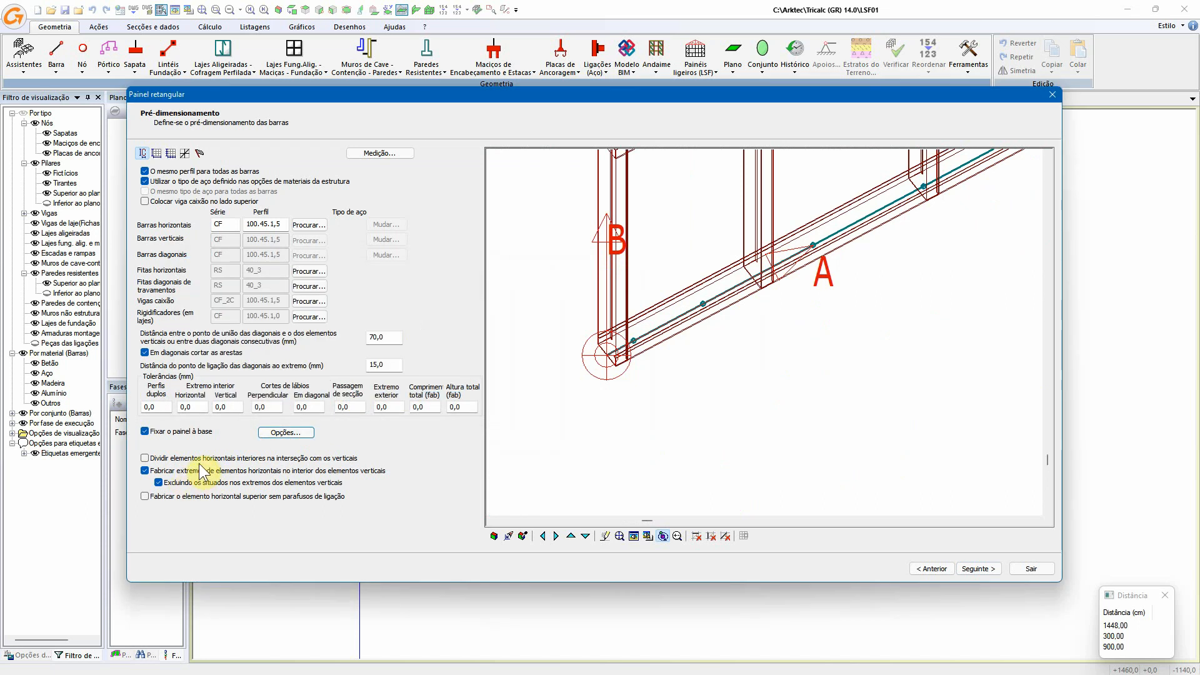
scroll(552, 429, "down", 5)
left_click_drag(639, 414, 631, 345)
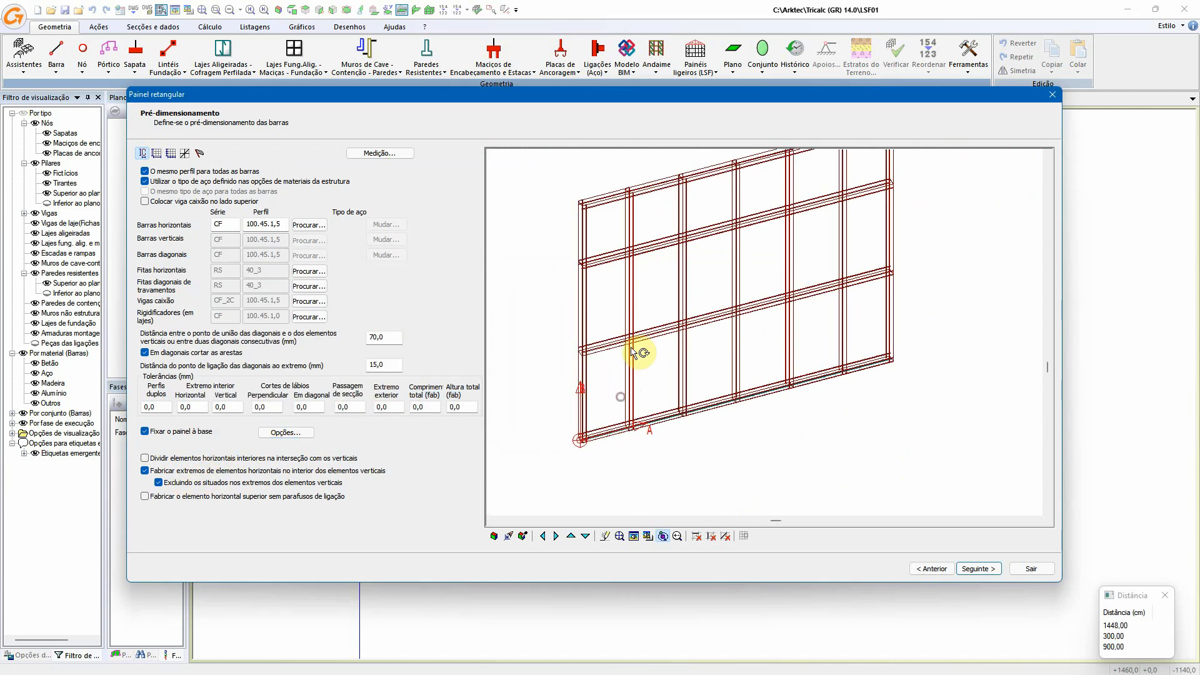
scroll(634, 348, "up", 2)
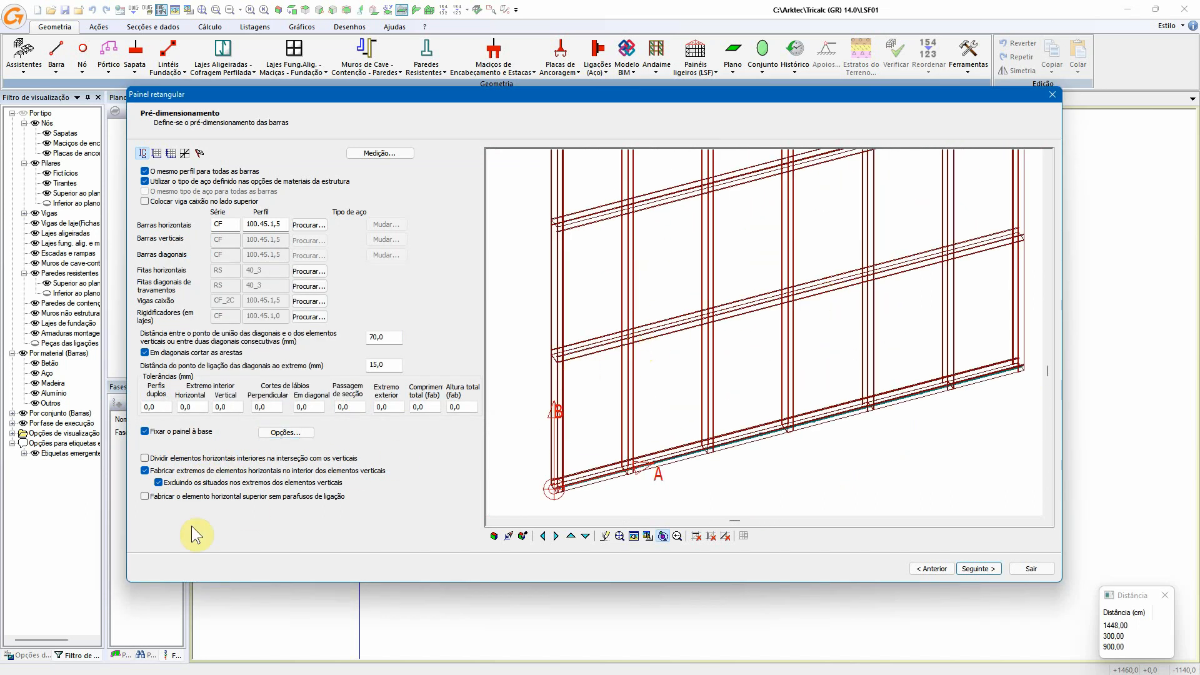
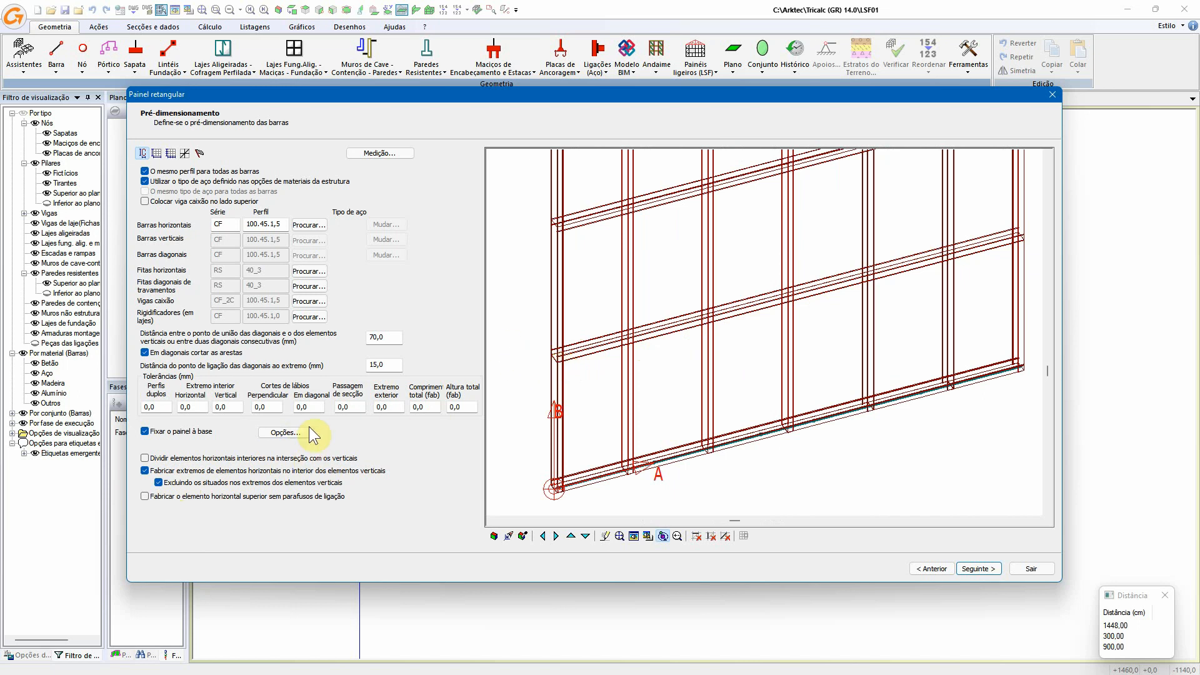
- Bring up the panel's dimension definitions (Dimensões) and show the preview in front elevation
left_click(156, 153)
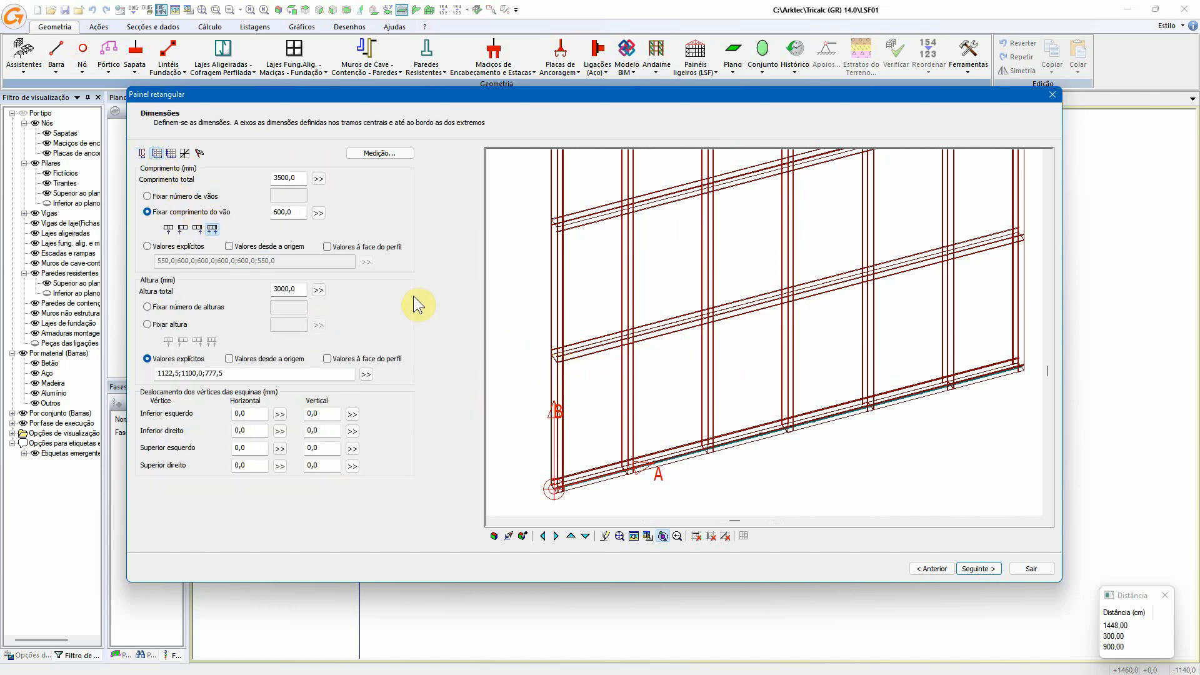
scroll(609, 336, "down", 2)
left_click(505, 535)
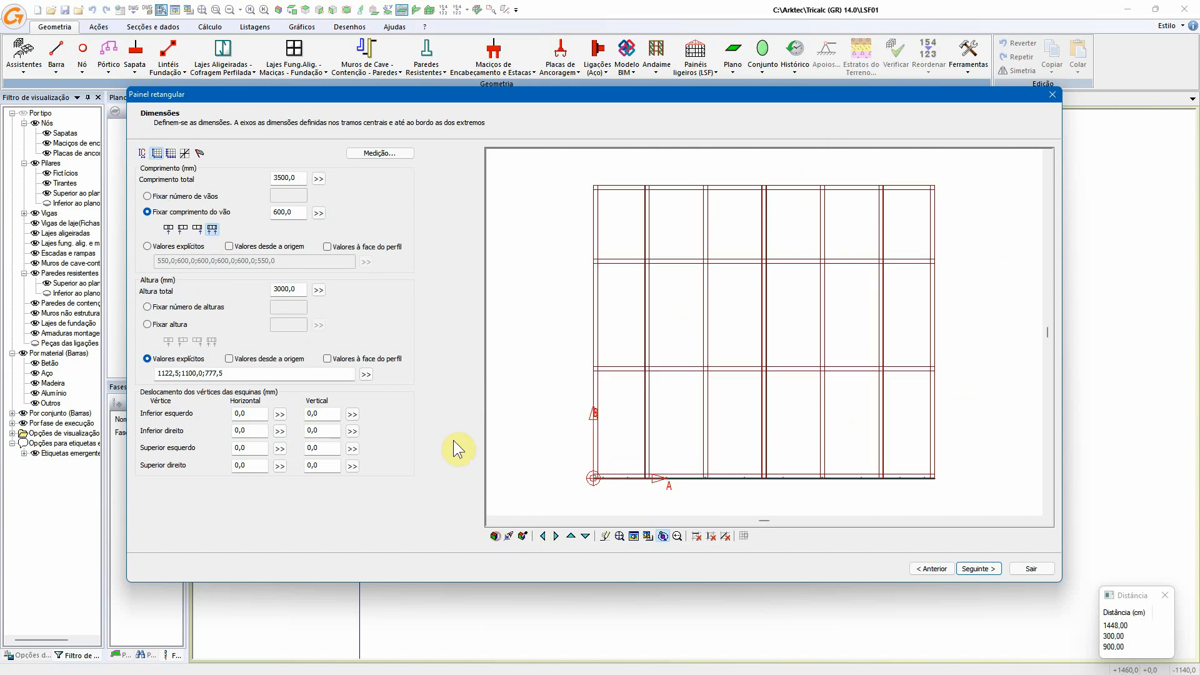
- Try total panel lengths of 6000 mm and 2000 mm
left_click(291, 175)
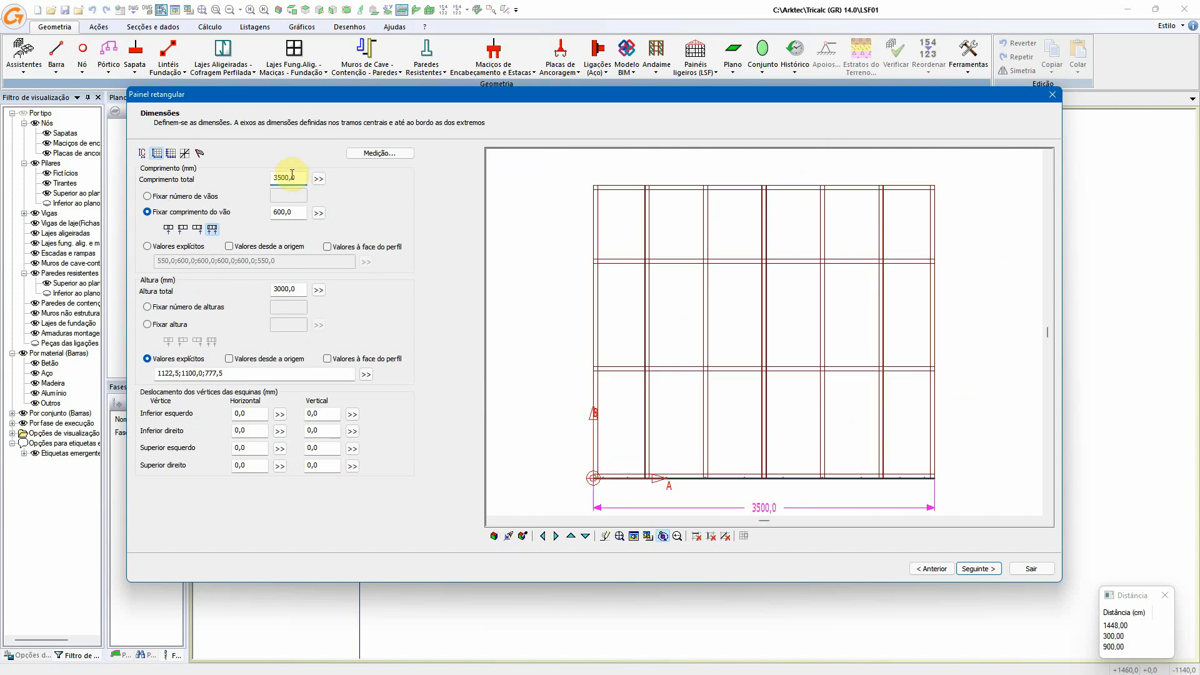
type("6000")
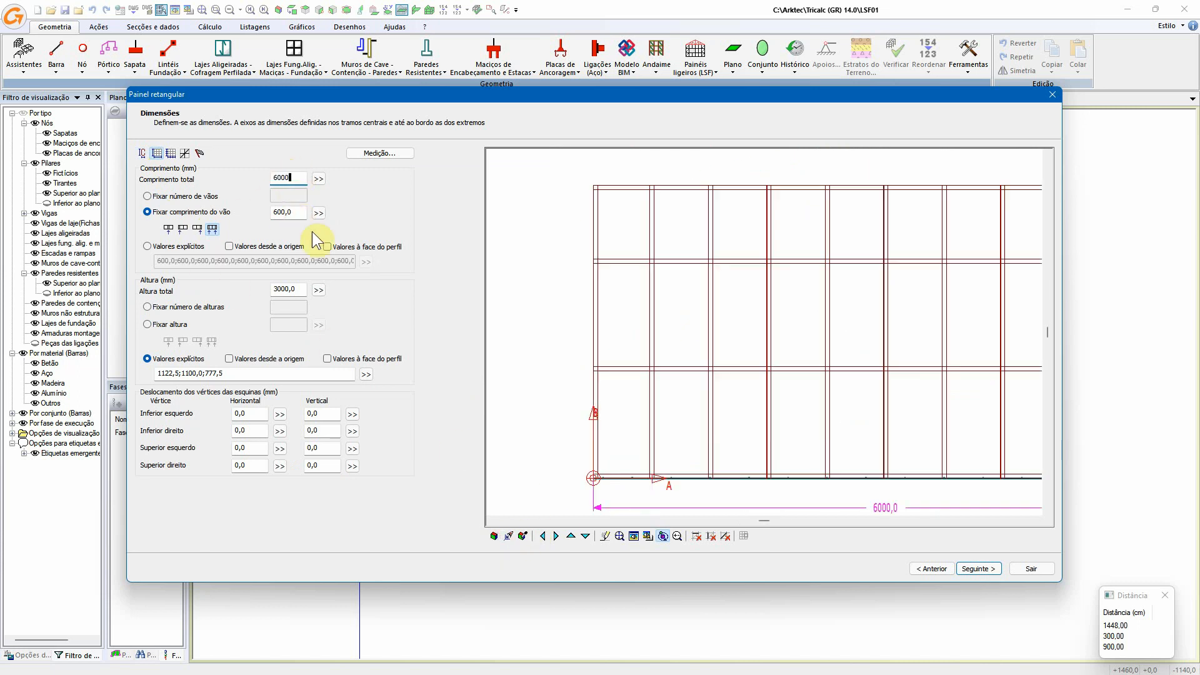
scroll(666, 275, "down", 2)
scroll(666, 275, "down", 1)
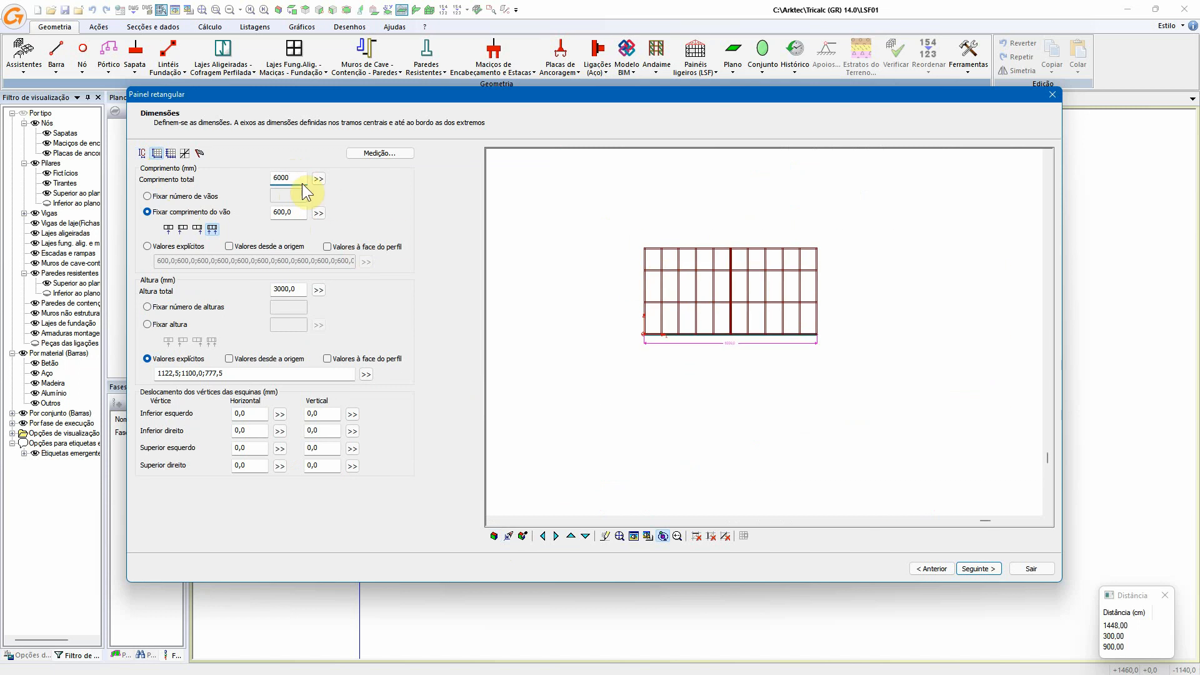
type("2000")
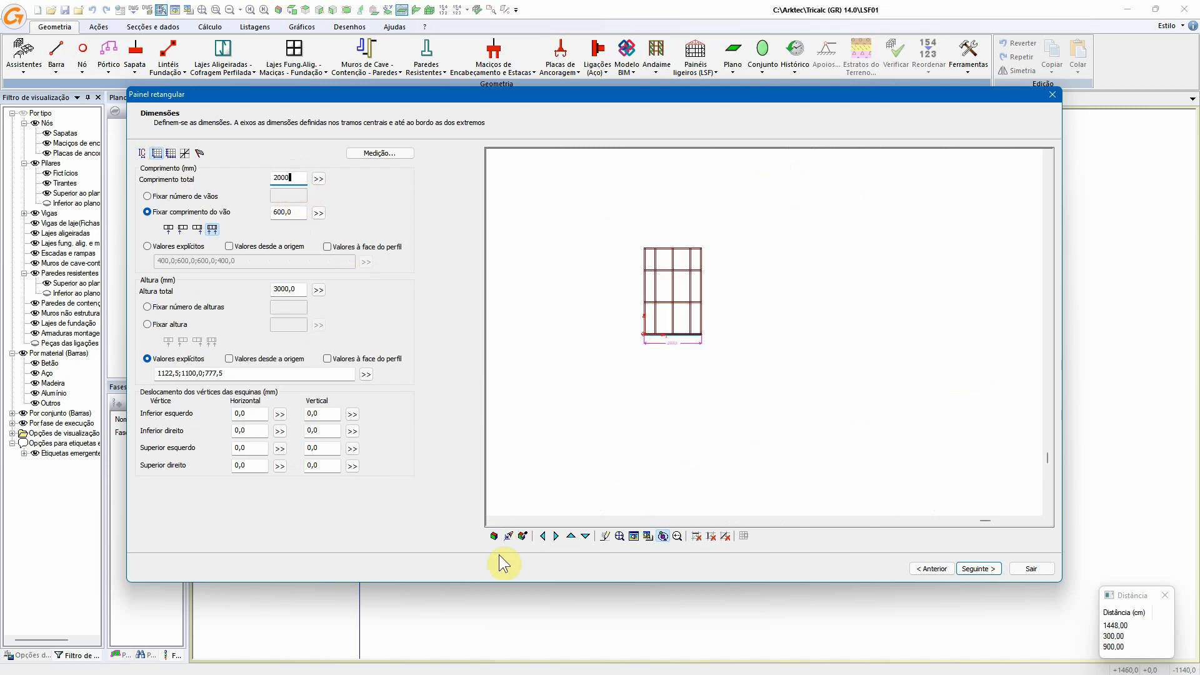
left_click(494, 536)
- Set the panel's total length to 2500 mm and fit the whole panel in the preview
left_click(291, 178)
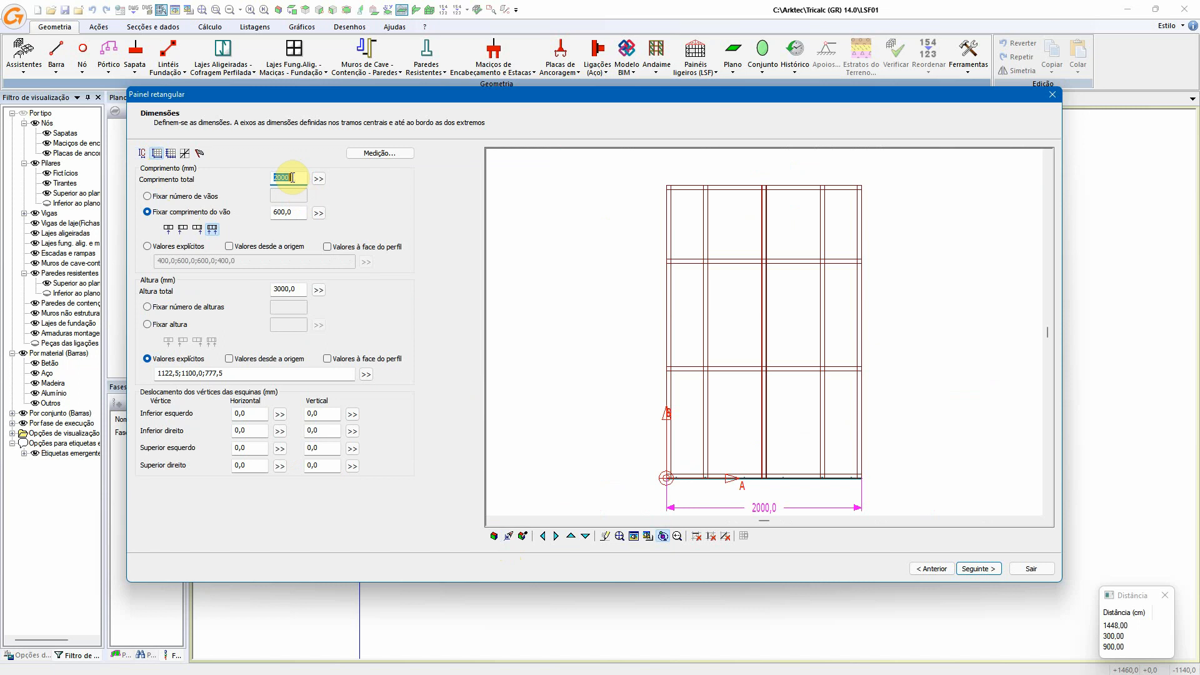
type("2500")
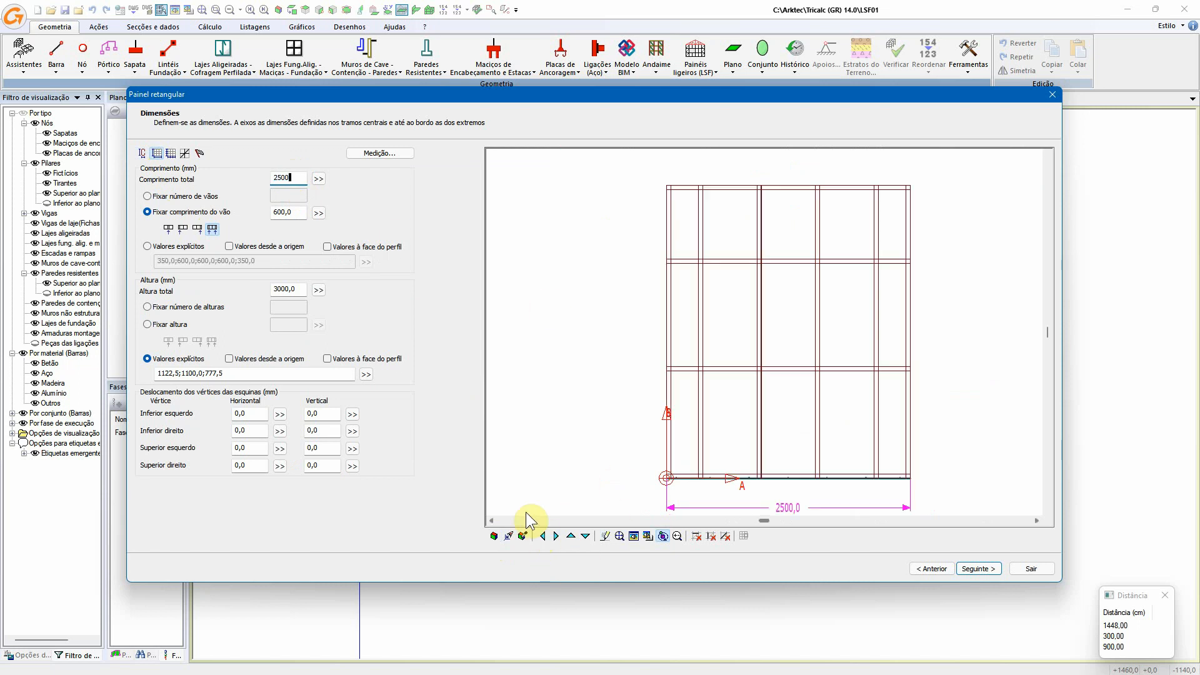
left_click(489, 537)
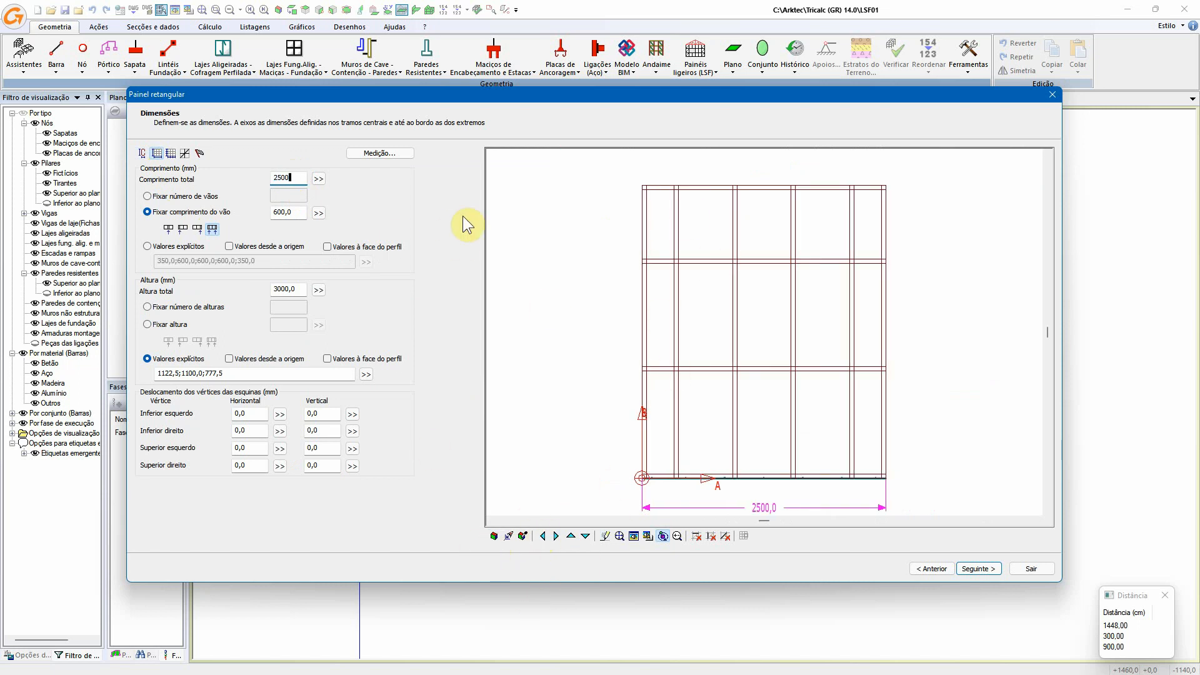
- Try dividing the panel length into 2 and 3 bays, and try explicit bay values
left_click(289, 212)
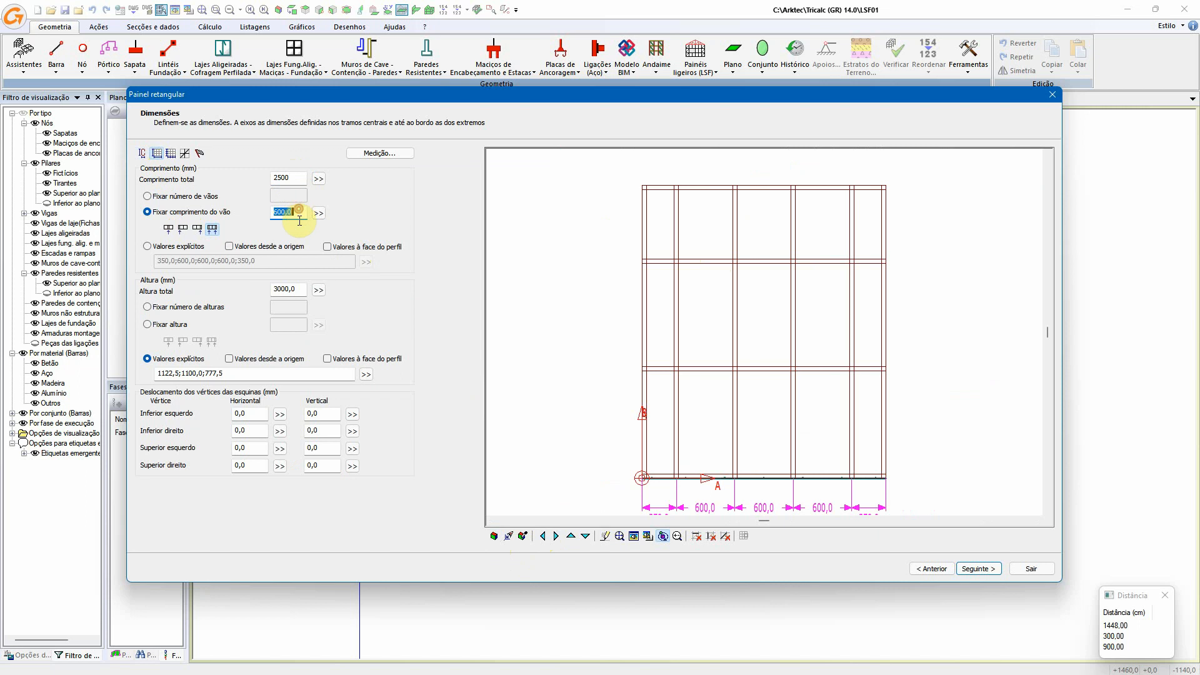
middle_click_drag(539, 282, 546, 270)
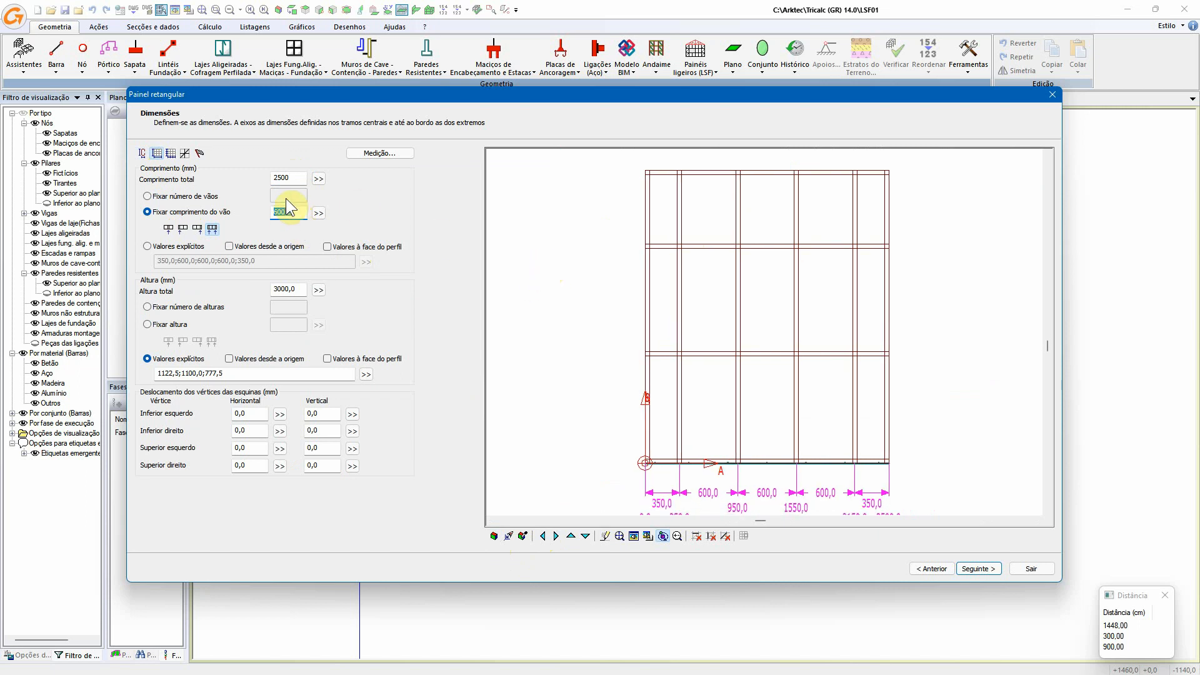
left_click(188, 196)
type("2")
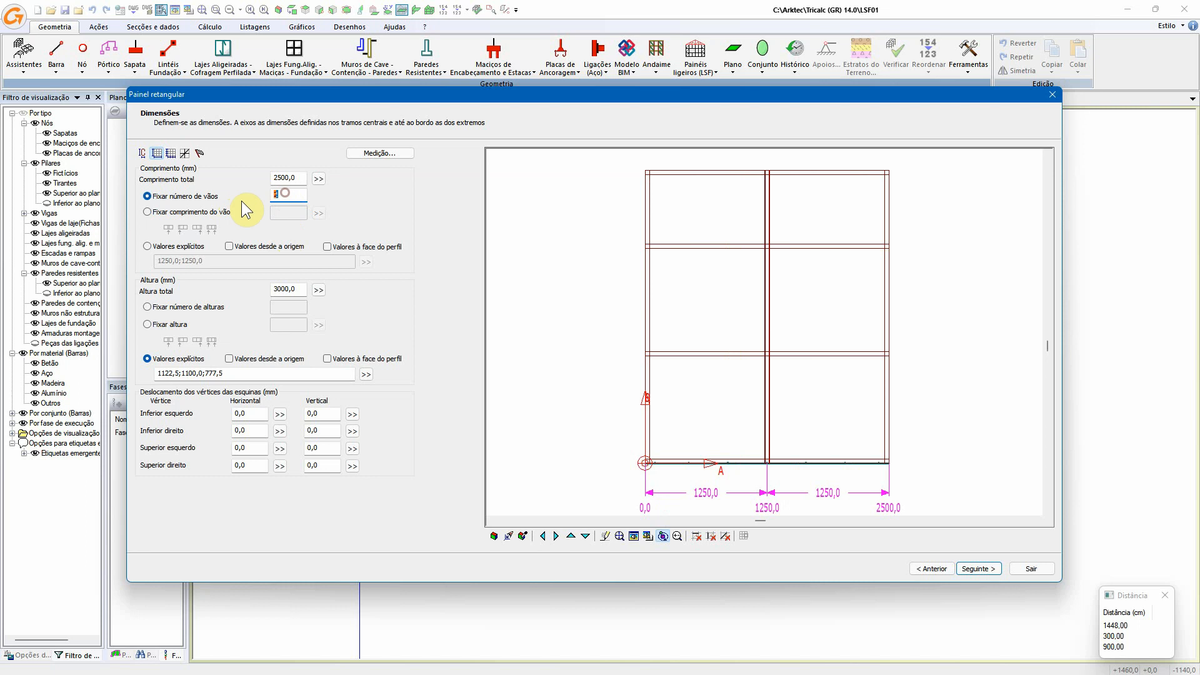
key("BackSpace")
type("3")
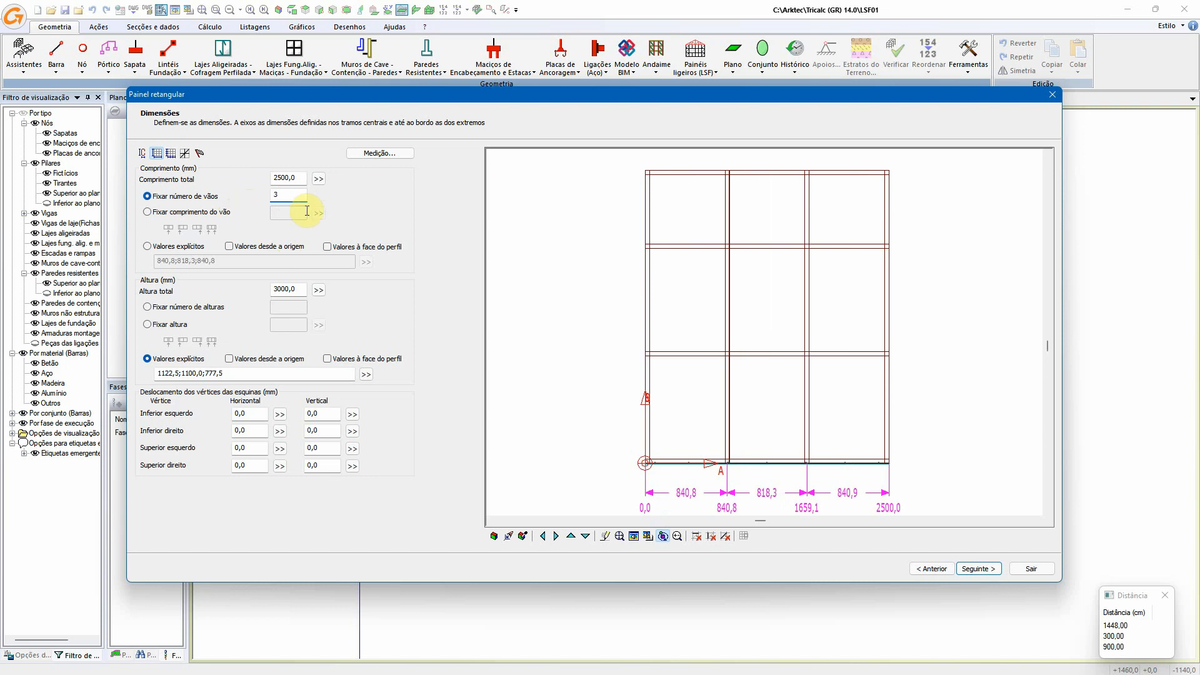
left_click(200, 213)
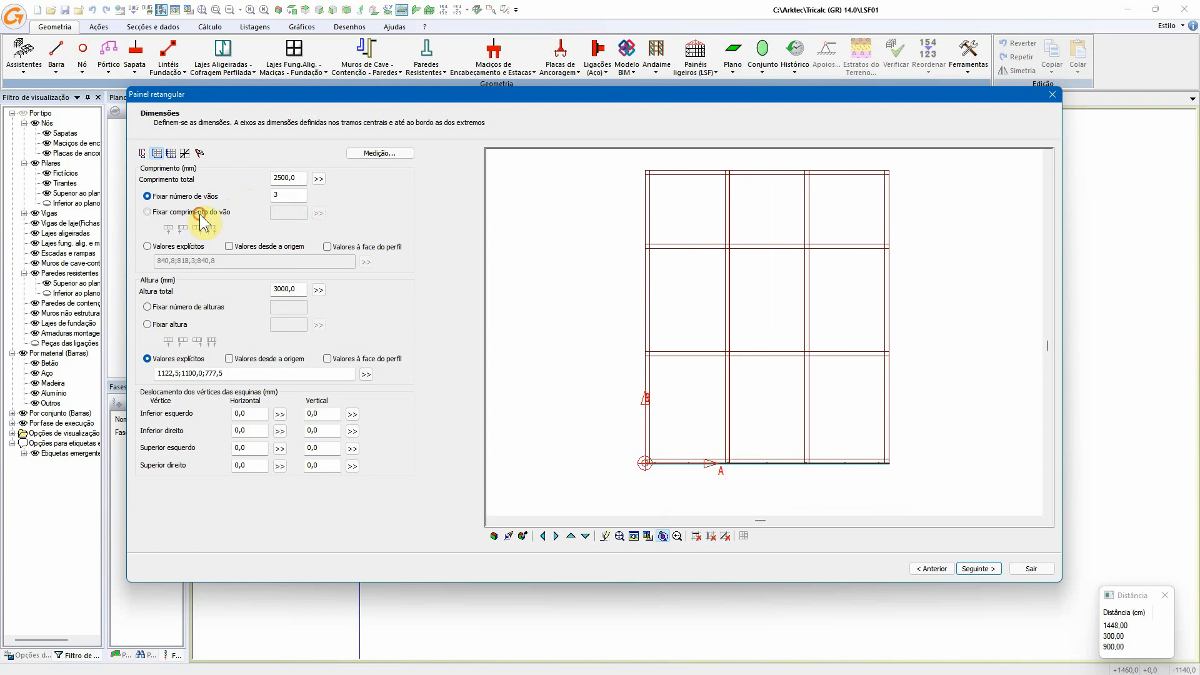
left_click(189, 247)
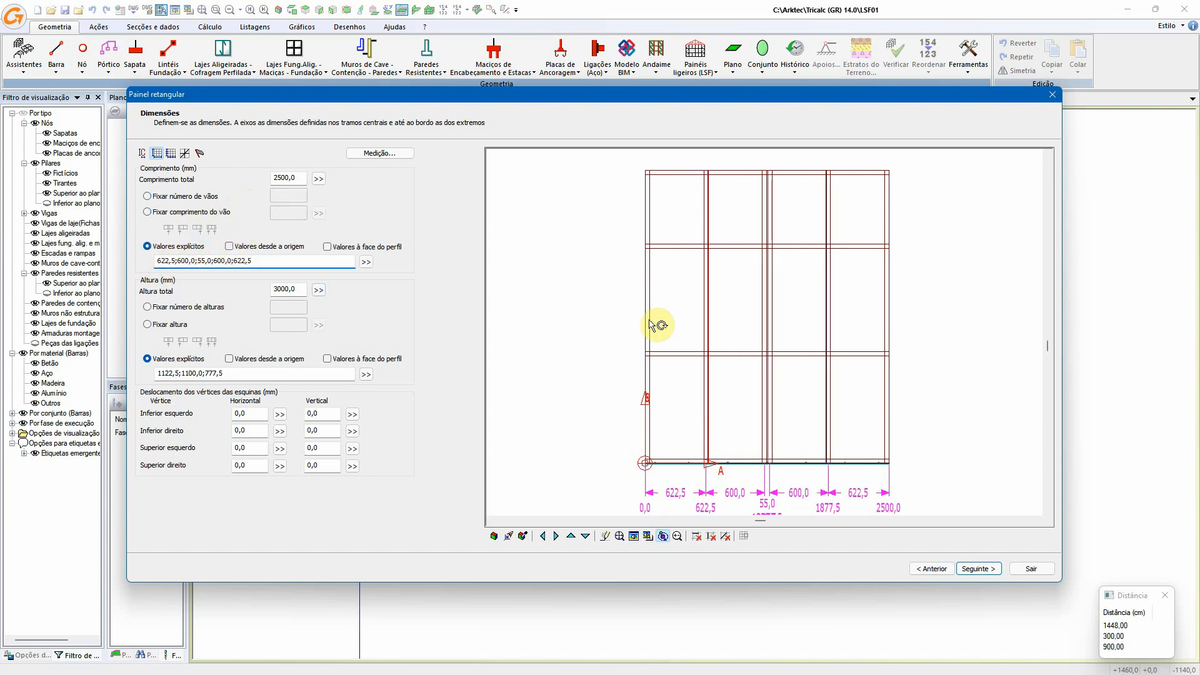
- Fix the bay length at 600 mm with equal remainder bays at both ends, after comparing the other distributions
left_click(182, 211)
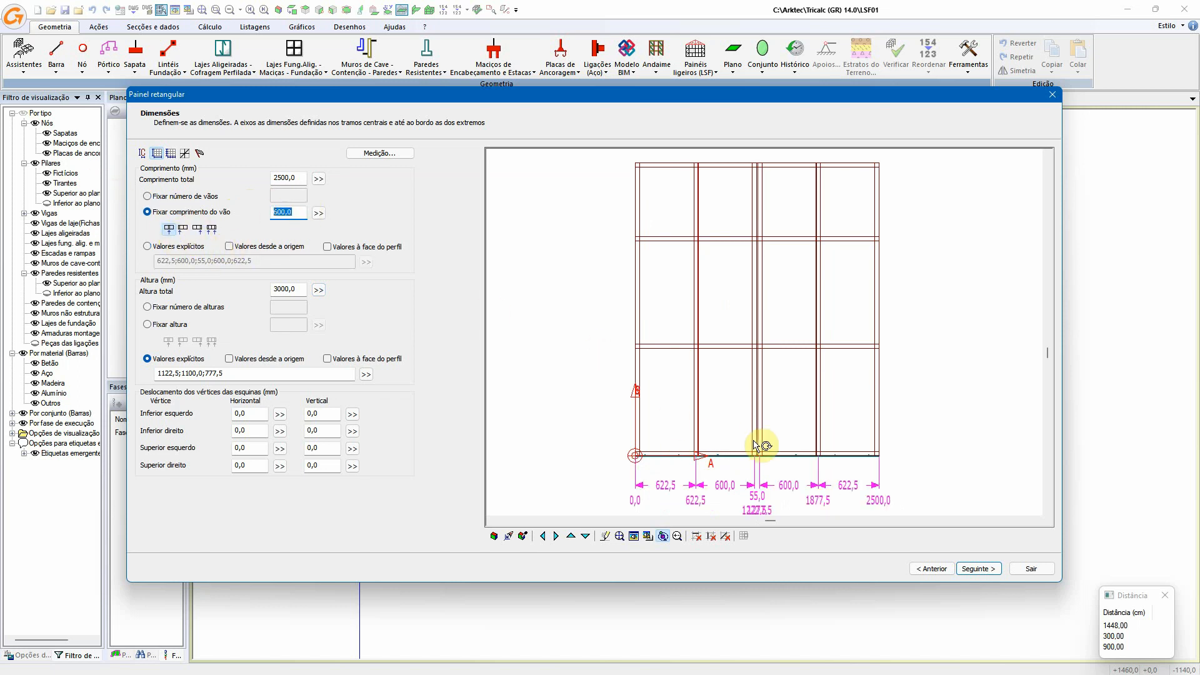
left_click(183, 228)
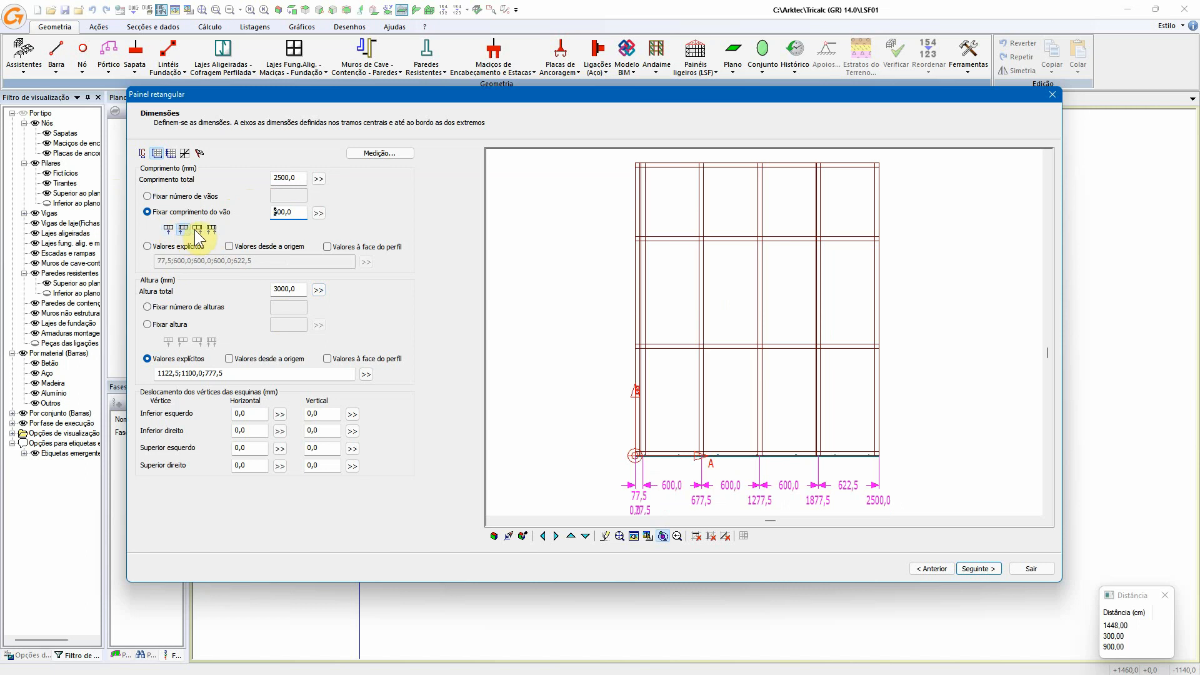
left_click(197, 229)
left_click(212, 228)
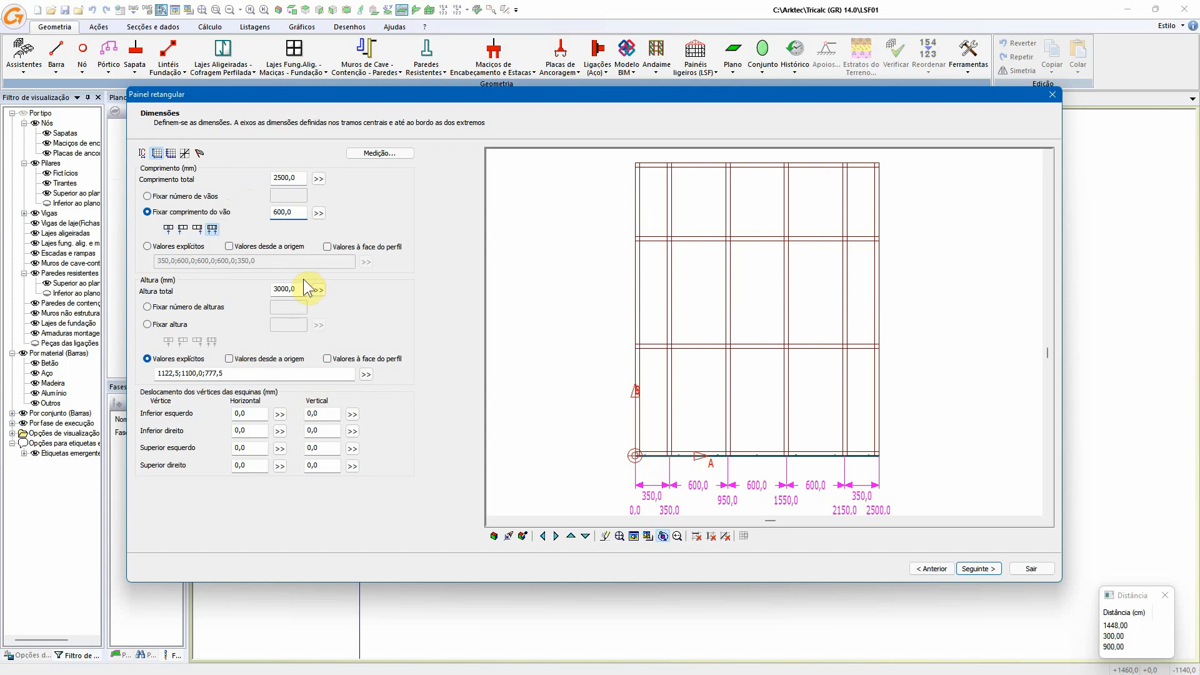
- Try dividing the panel height into a fixed number of 2 heights
left_click(171, 324)
left_click(178, 307)
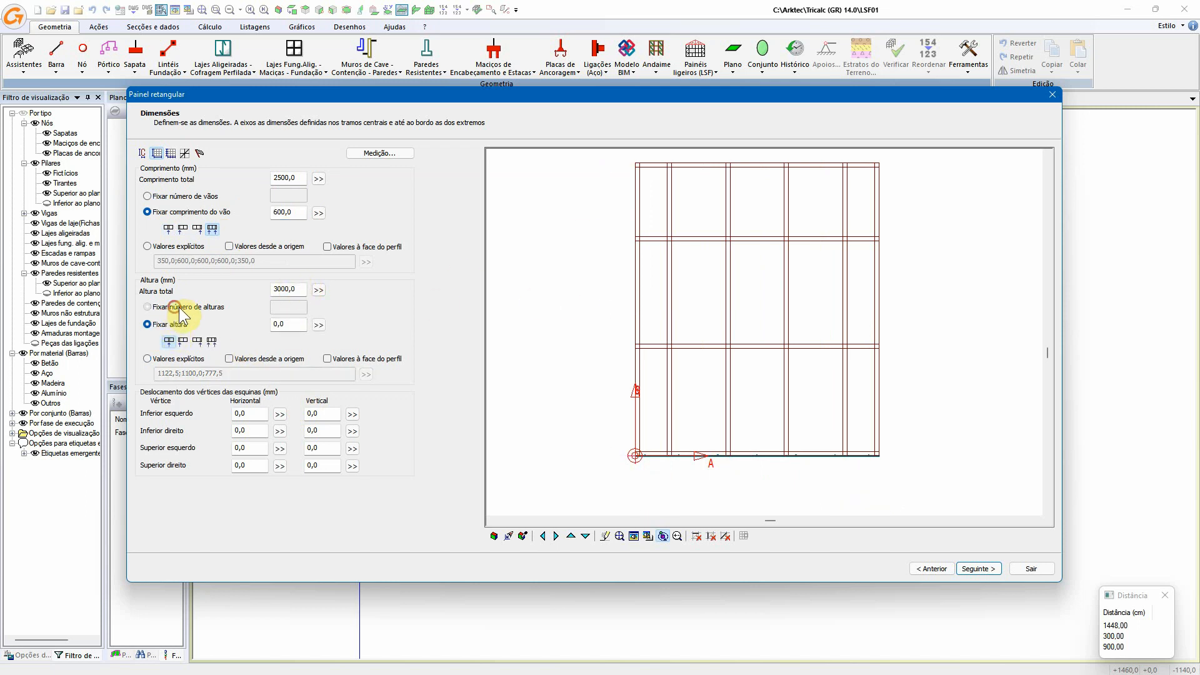
left_click(289, 307)
type("2")
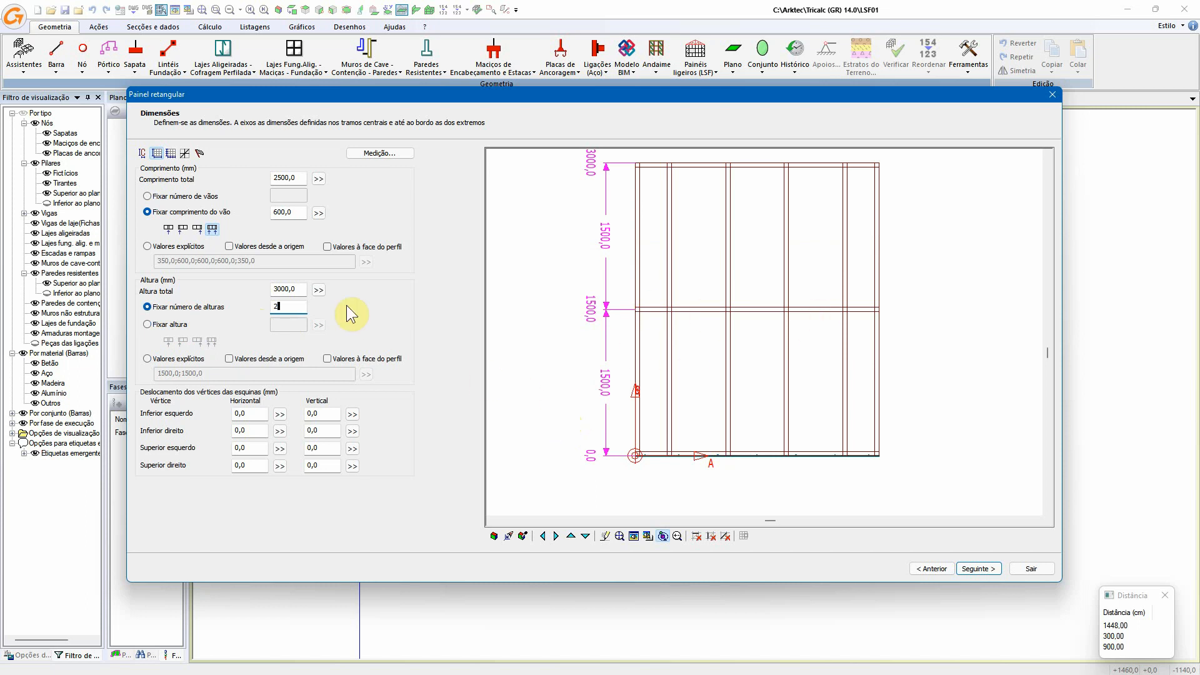
- Fix the panel's height spacing at 1100 mm with the remainder in the centre, after trying other distributions and explicit values
left_click(159, 325)
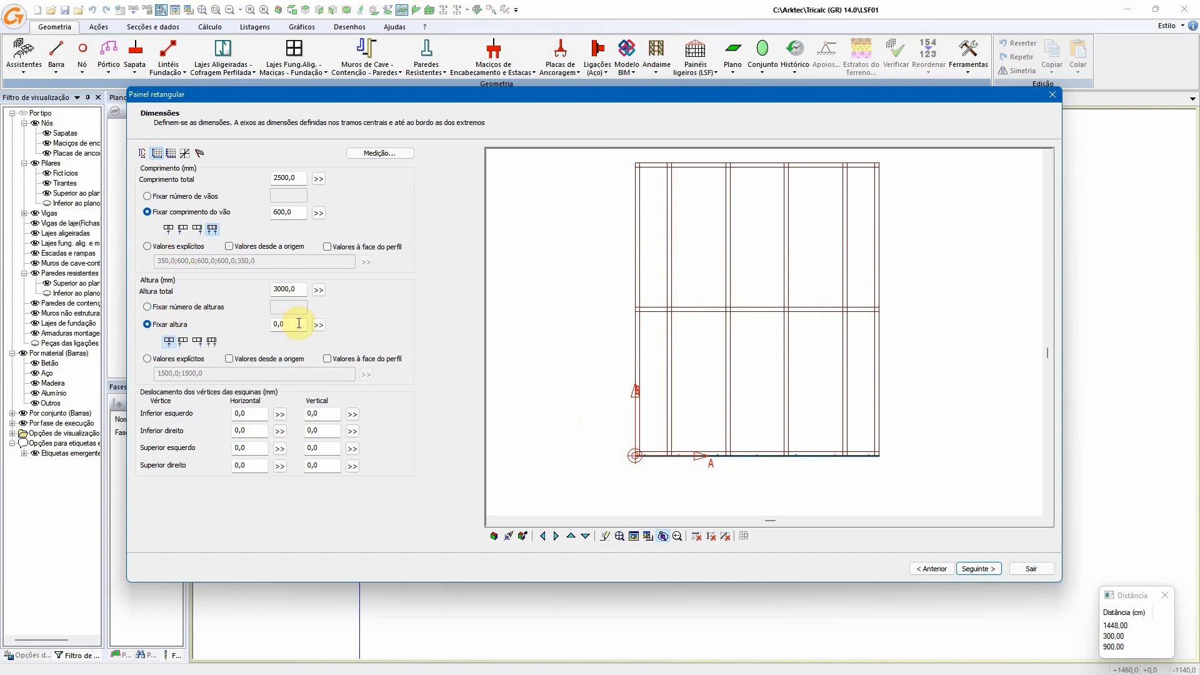
left_click(295, 323)
type("100")
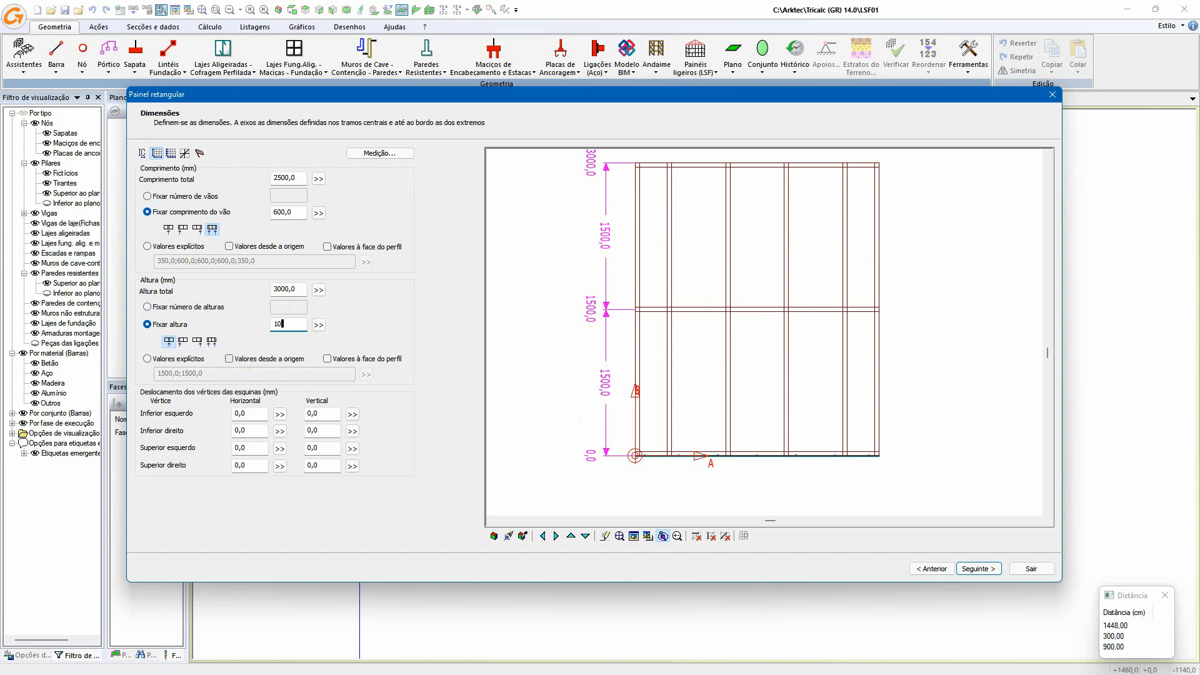
type("00")
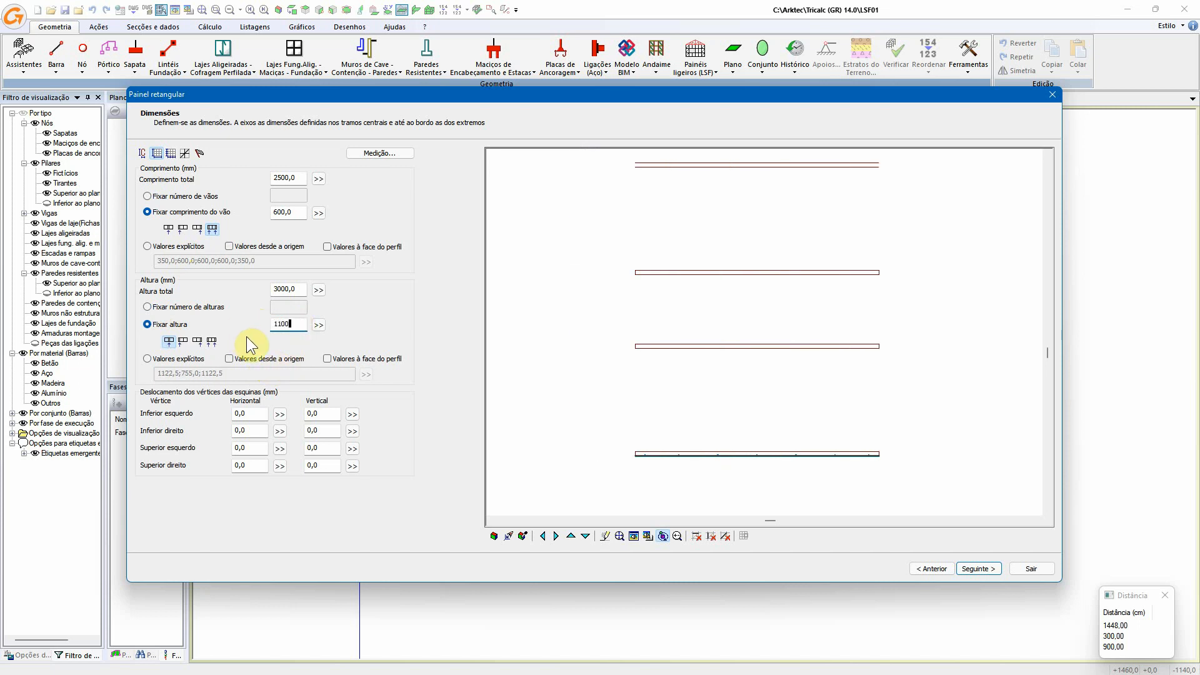
left_click(197, 342)
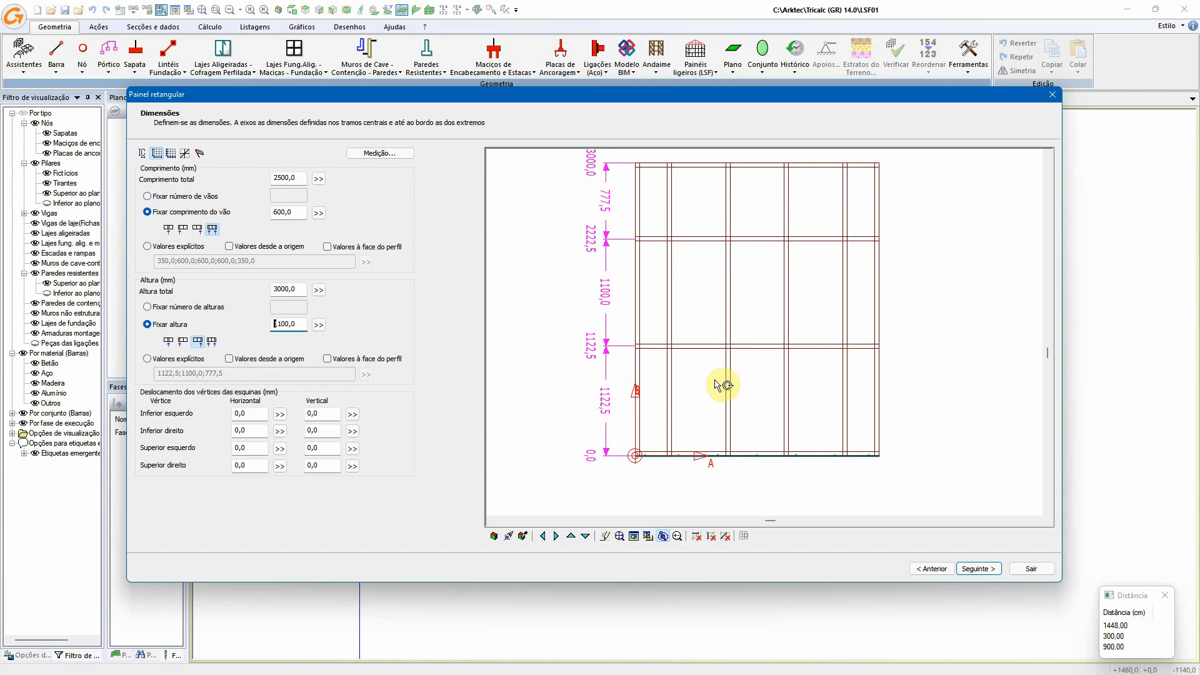
left_click(164, 358)
left_click(160, 324)
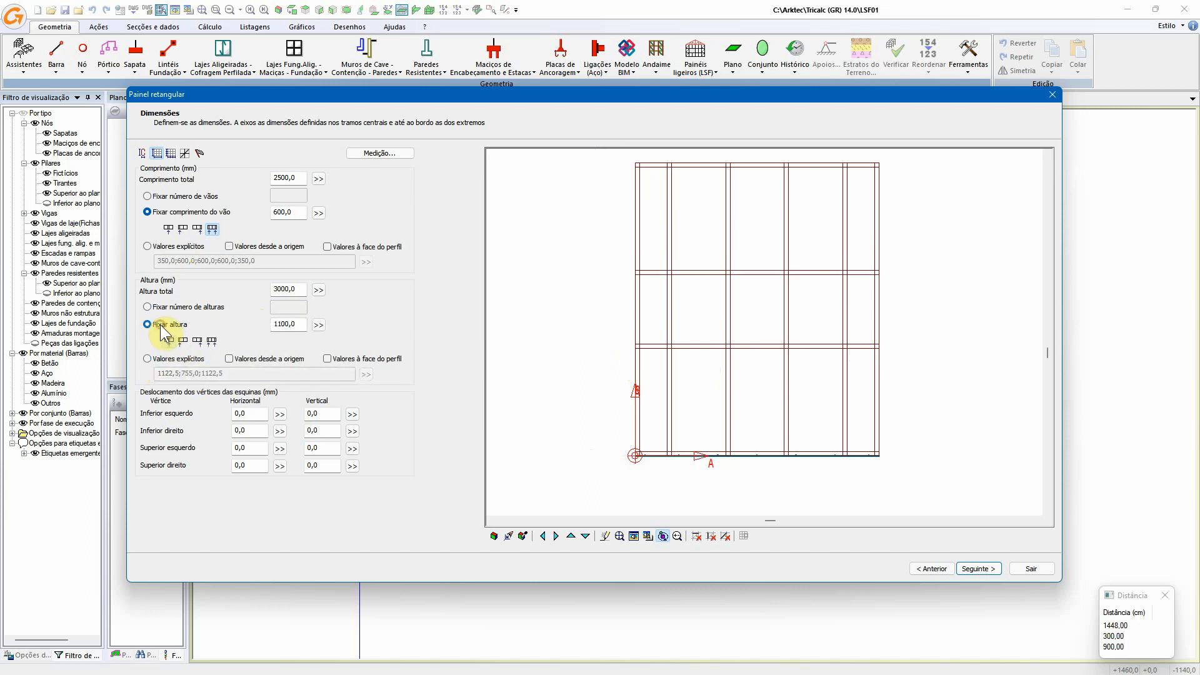
- Try offsetting the panel's upper-left corner by 1000 mm horizontally and 1000 mm vertically
left_click(255, 448)
type("1000")
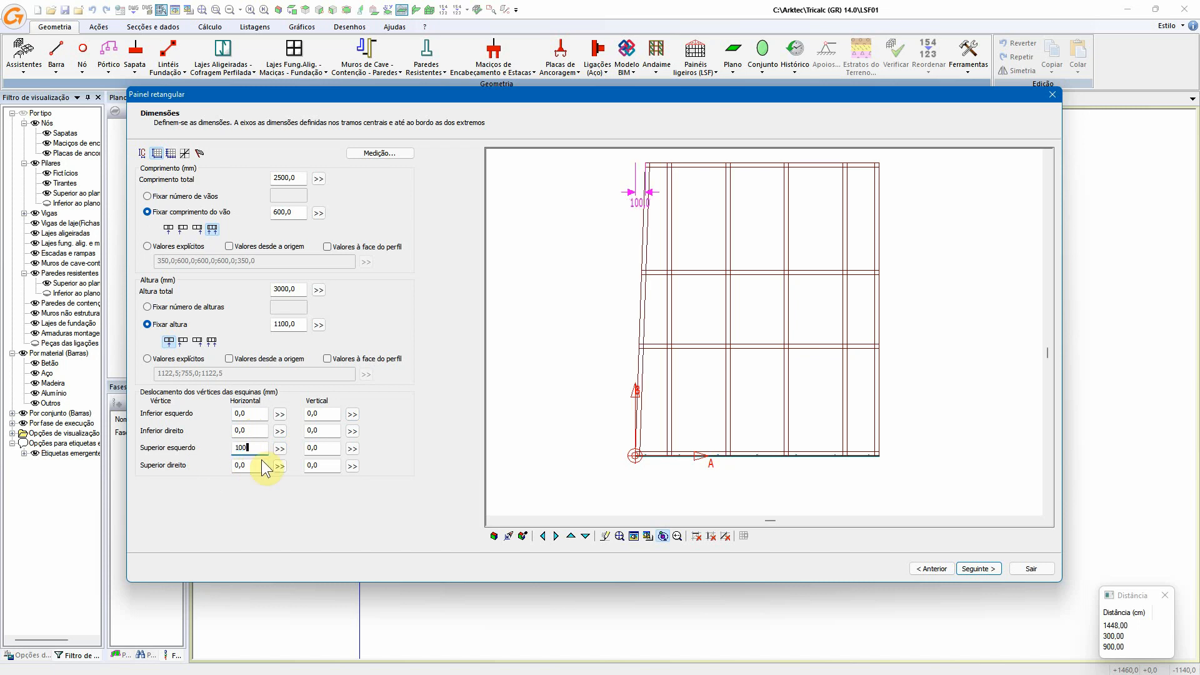
left_click(321, 448)
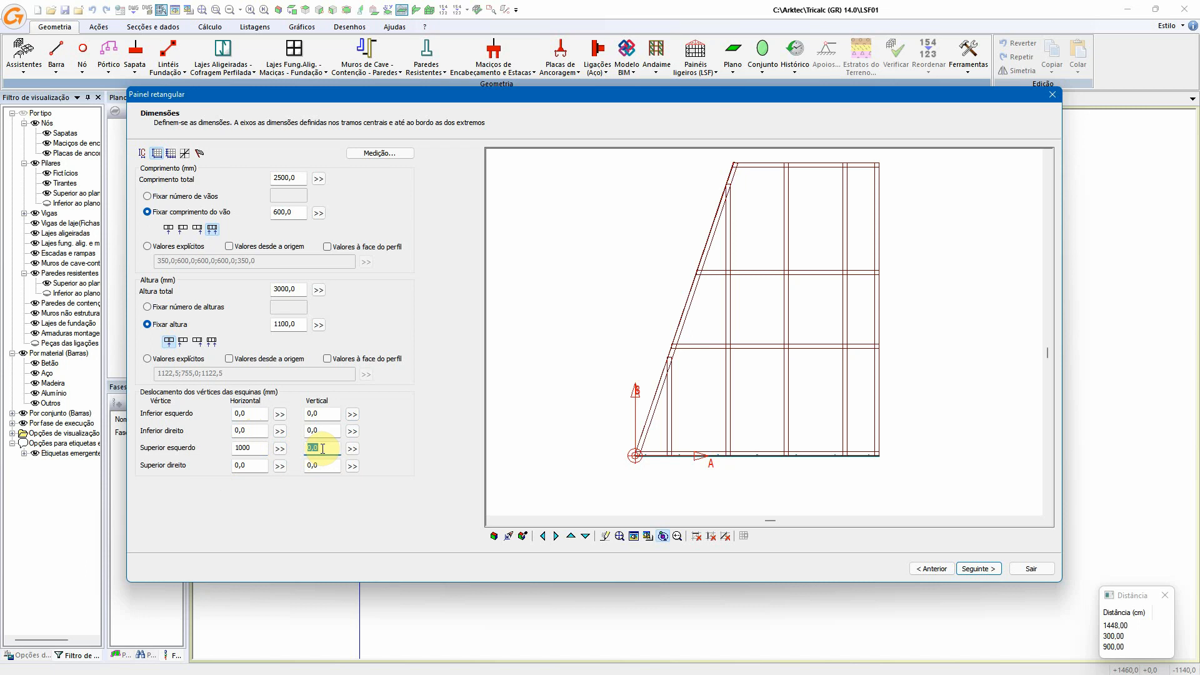
type("1000")
middle_click_drag(710, 367, 703, 419)
- Reset the horizontal and vertical offsets of the panel's upper-left corner to 0
left_click(322, 448)
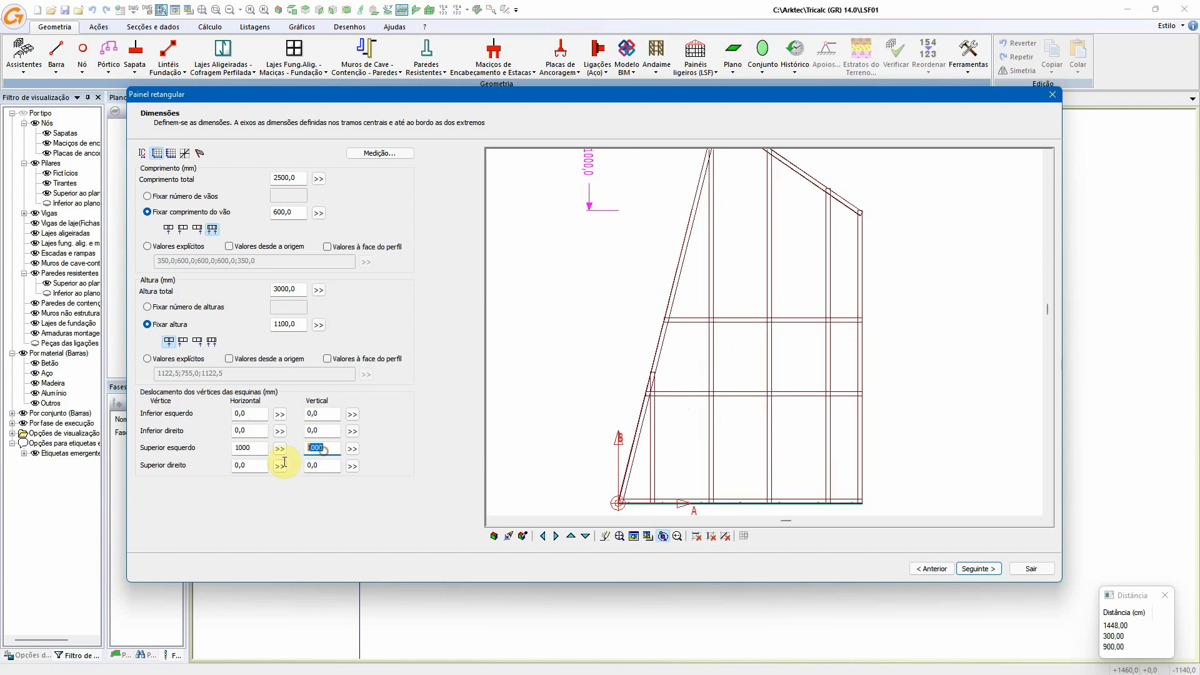
type("0")
left_click(250, 448)
type("0")
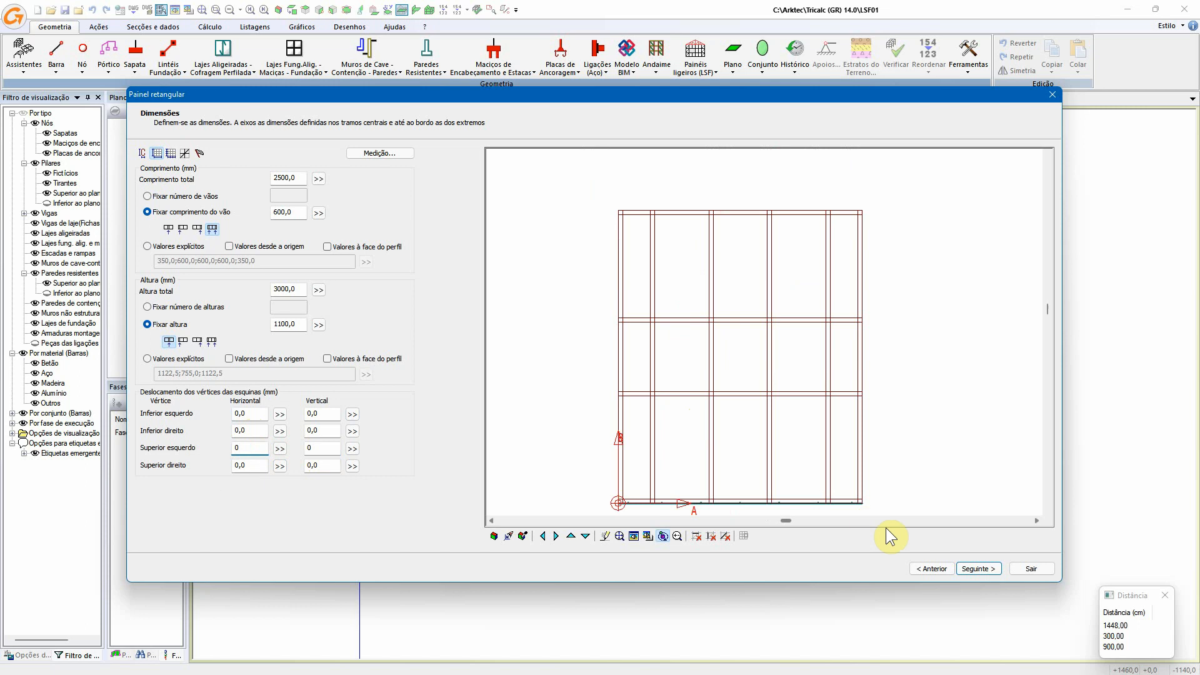
- Go to the individual bay dimensions and examine the 950–1550 bay's stud close up in a solid 3D view
left_click(974, 567)
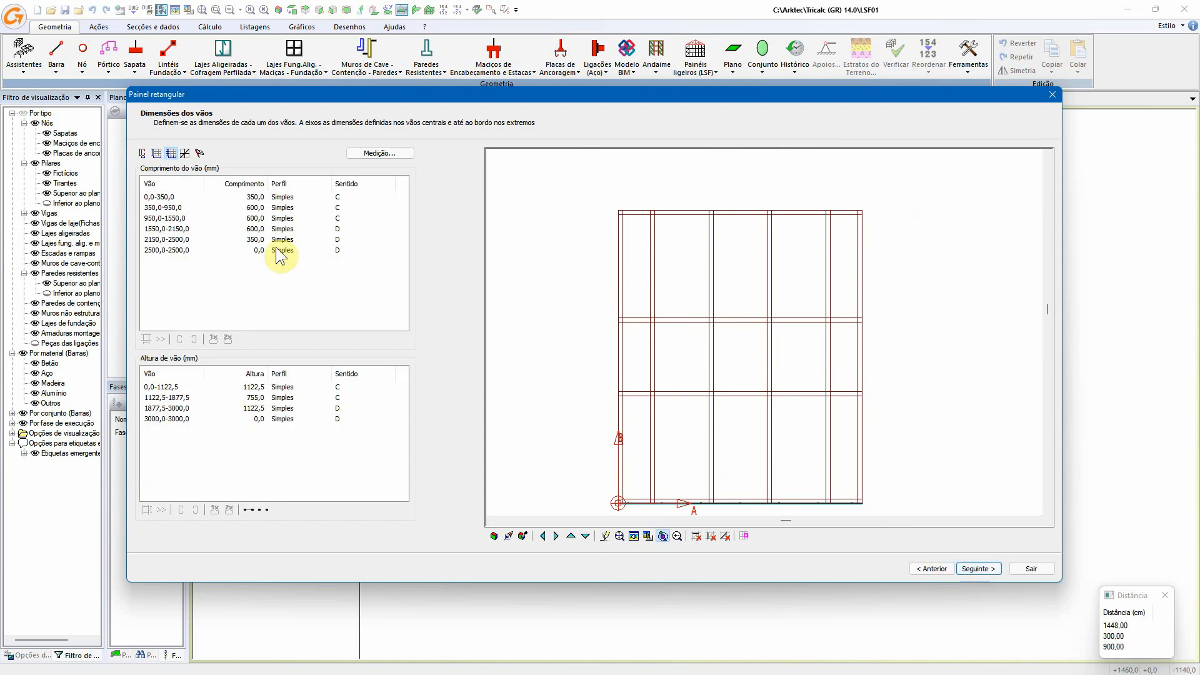
left_click(212, 219)
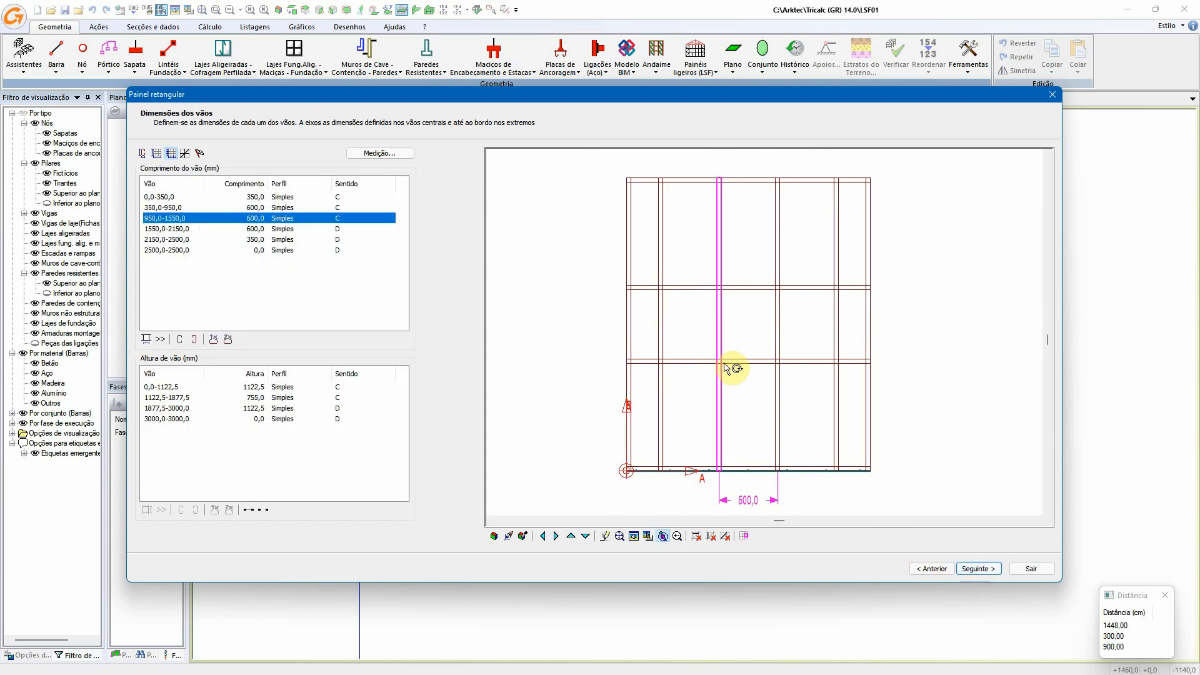
left_click_drag(717, 345, 708, 352)
scroll(720, 466, "up", 8)
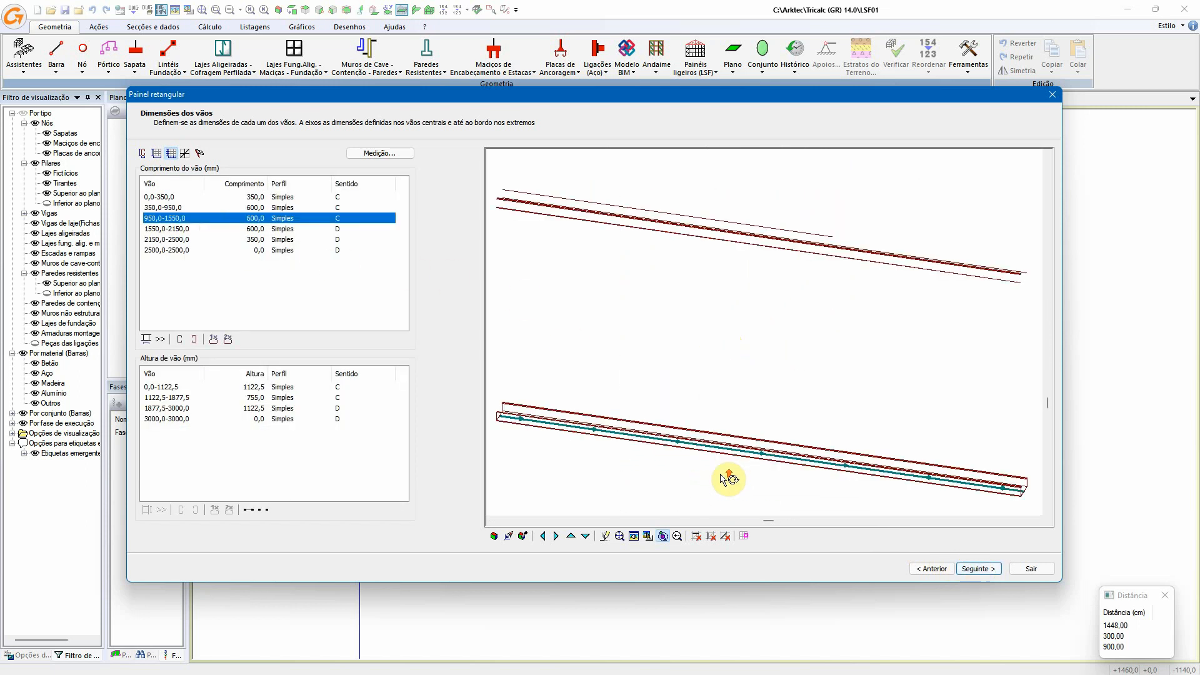
middle_click_drag(700, 432, 721, 405)
left_click_drag(722, 405, 714, 421)
middle_click_drag(714, 420, 745, 364)
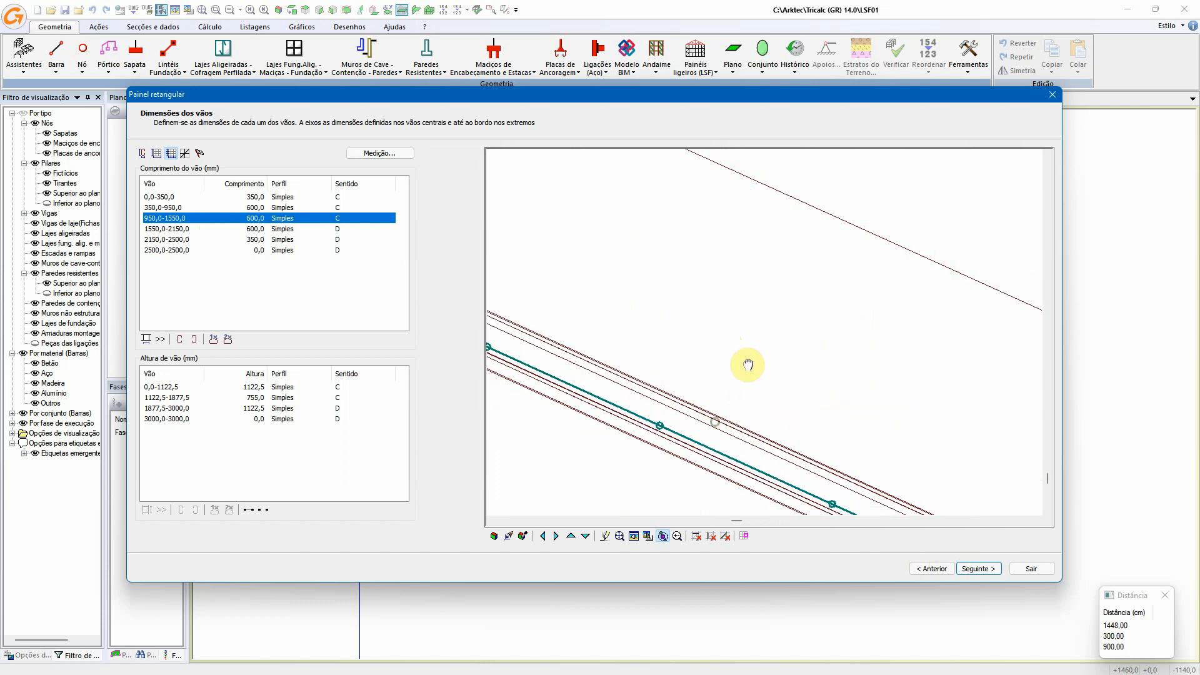
left_click(634, 535)
left_click(677, 536)
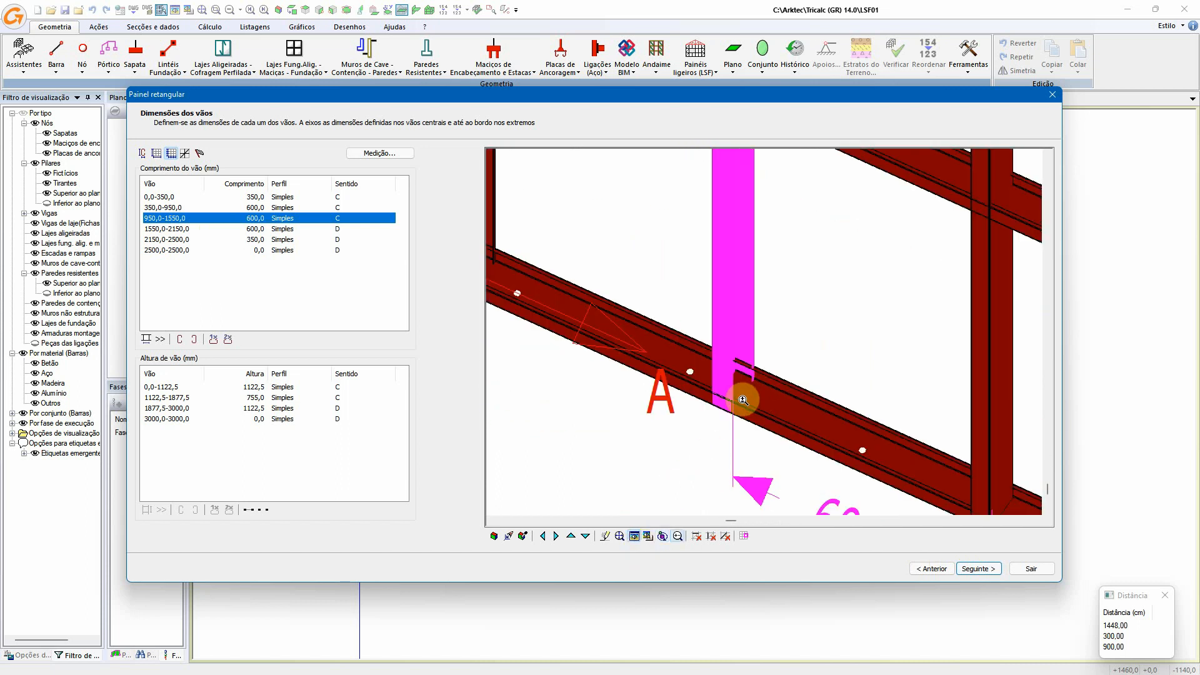
left_click(744, 400)
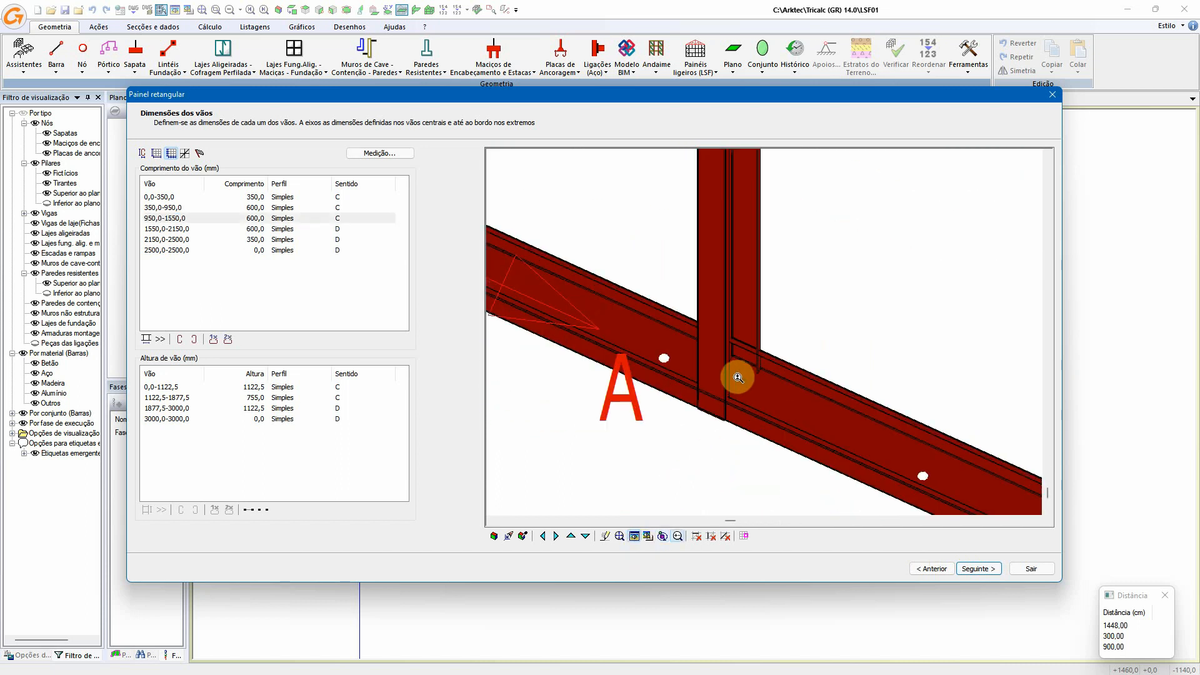
- Try reversing the orientation of the 950–1550 bay's stud and switching its profile between Simples and Duplo
left_click(339, 218)
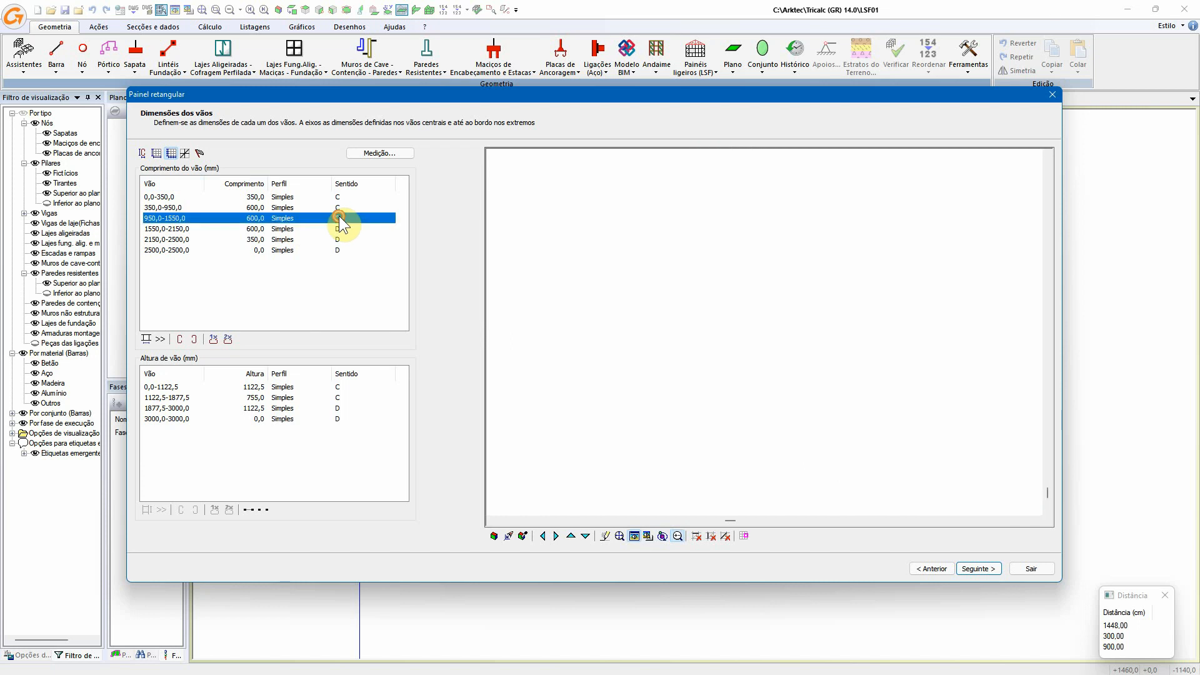
double_click(294, 218)
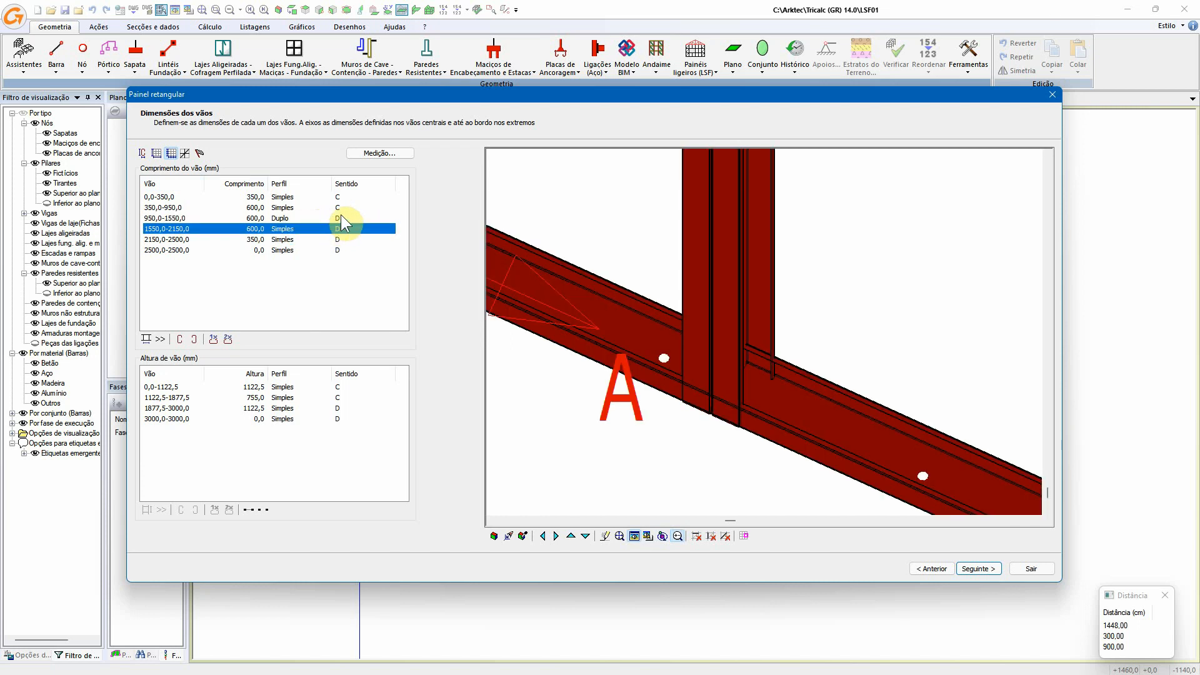
double_click(340, 216)
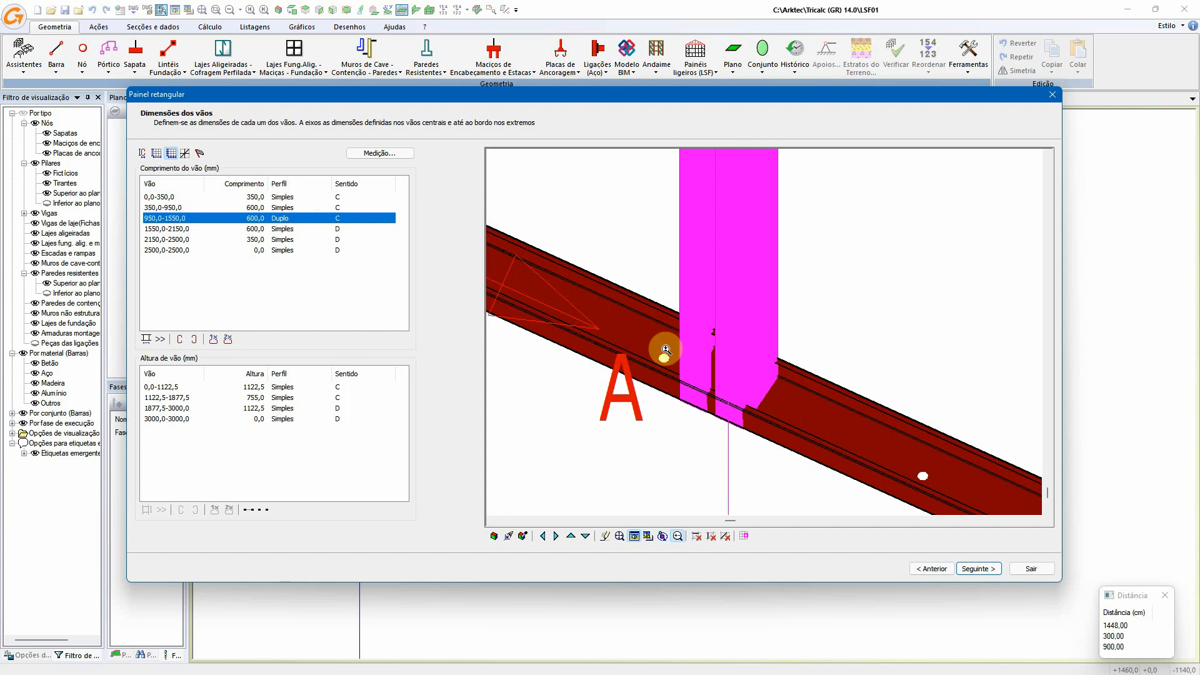
double_click(285, 218)
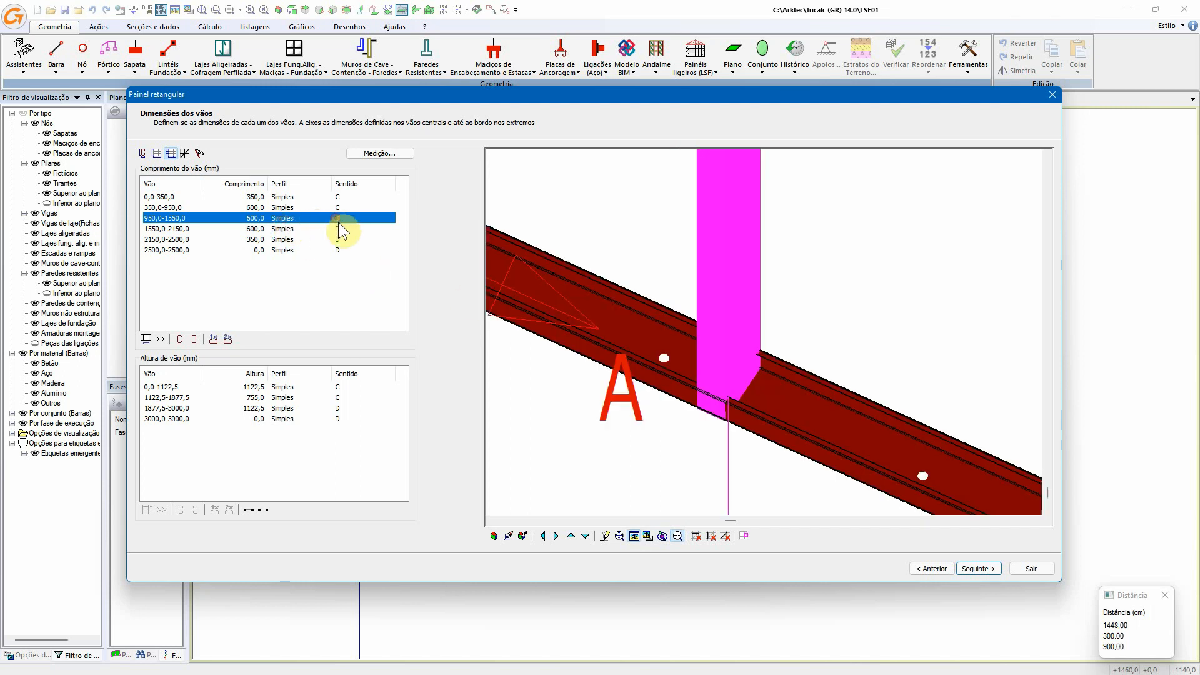
- Select the four bay entries from 950 mm to the panel's end together and view their studs in the model
scroll(635, 362, "down", 3)
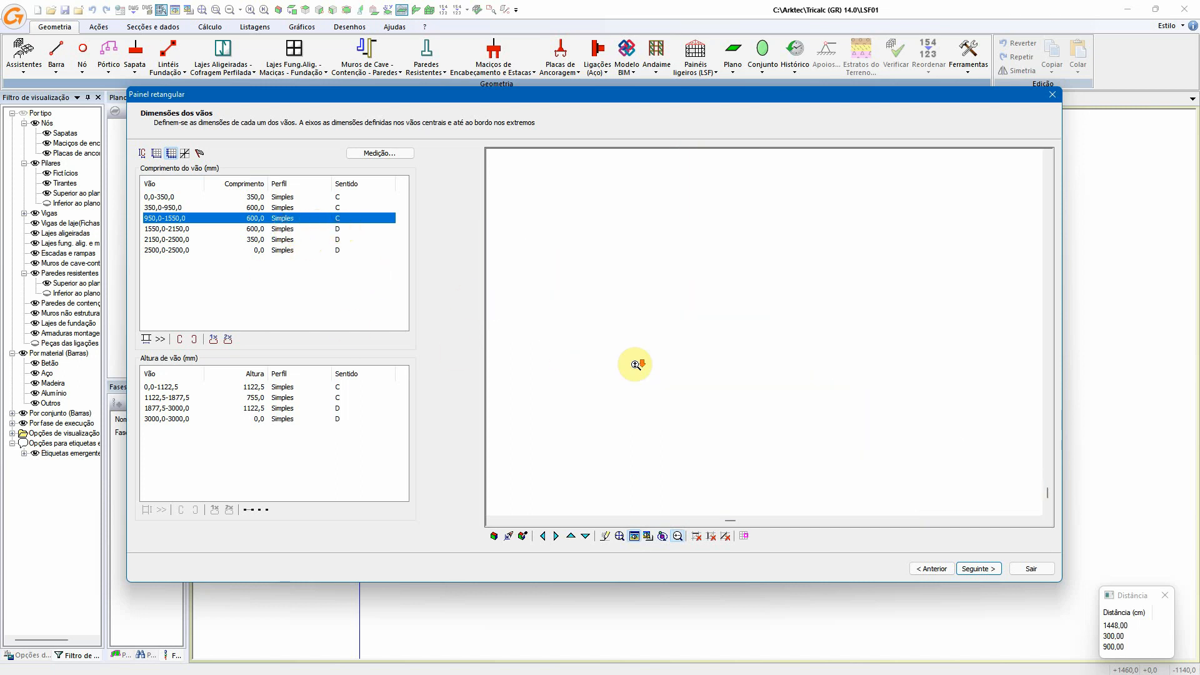
left_click_drag(341, 295, 260, 225)
scroll(670, 321, "down", 3)
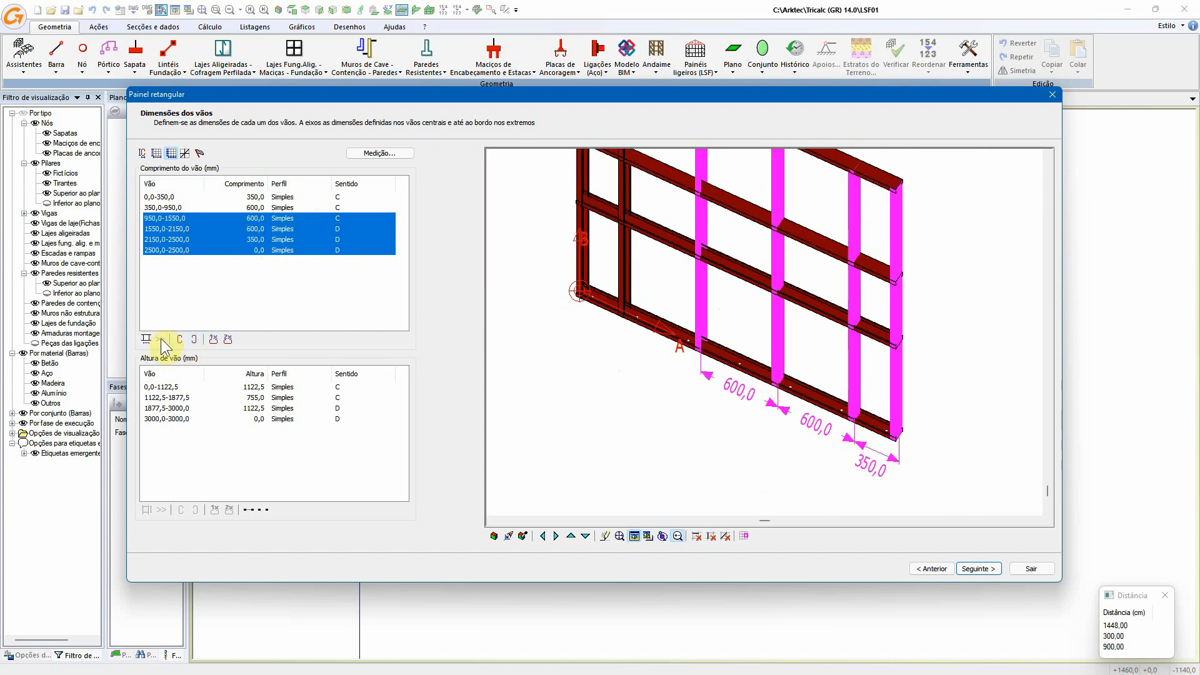
- Try the Fita profile for the horizontal member of the 1877,5–3000 height, and return it to Simples
left_click(263, 409)
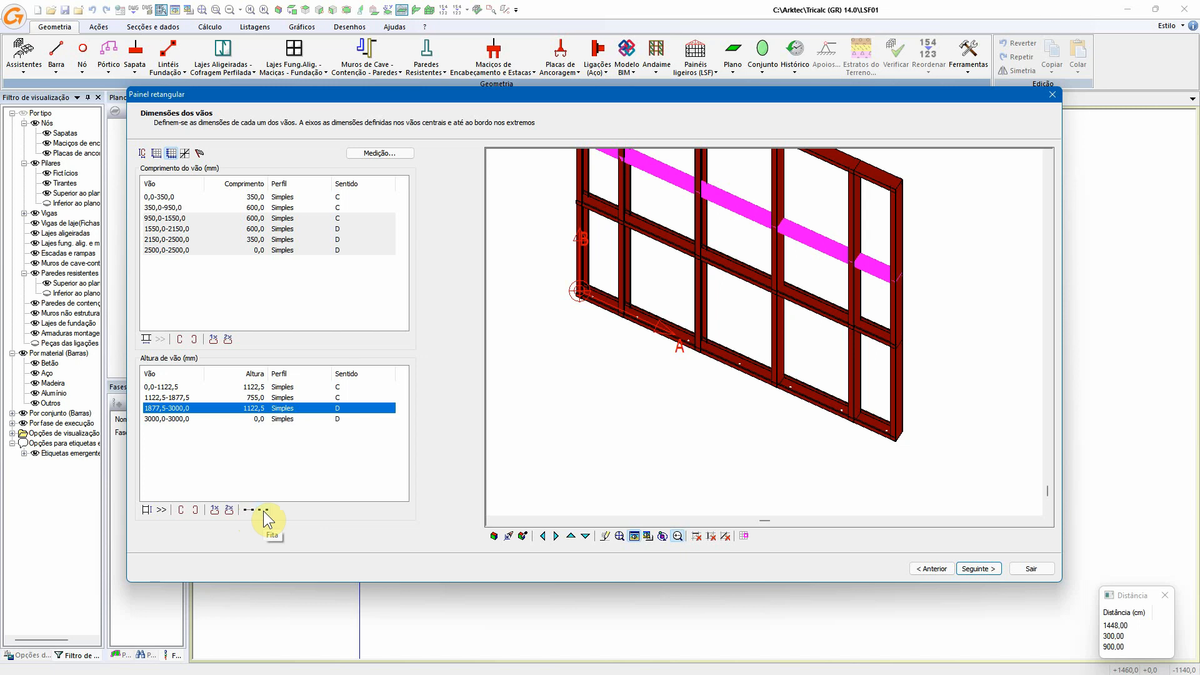
scroll(655, 337, "up", 3)
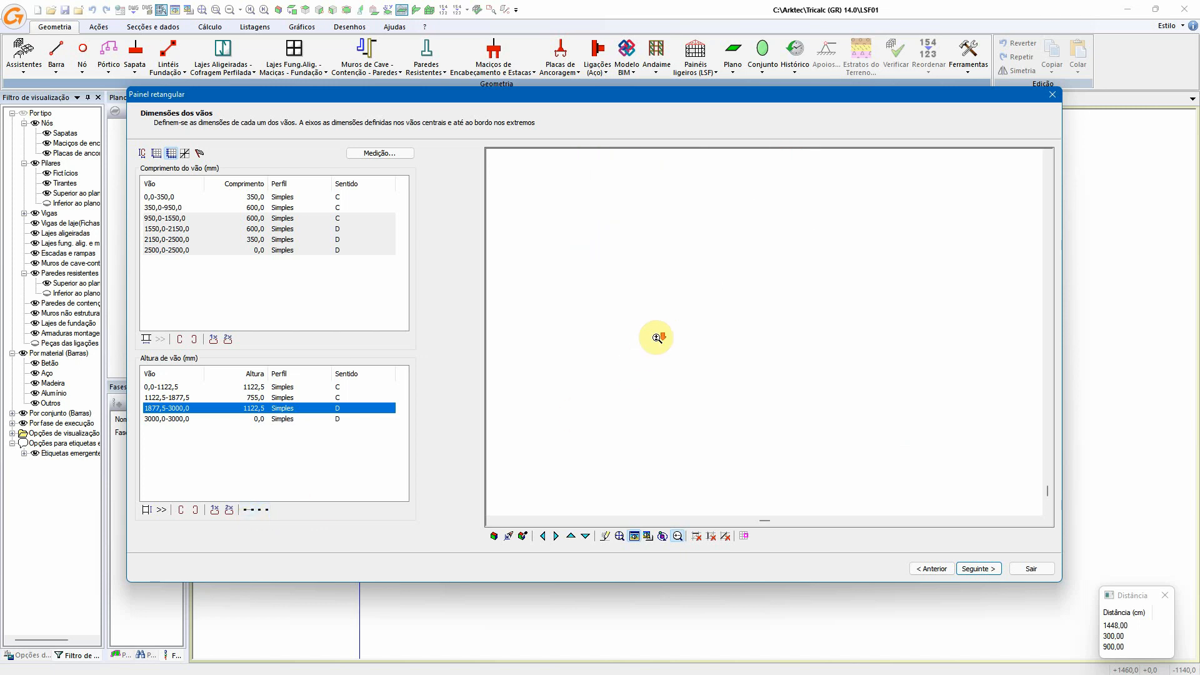
scroll(732, 397, "up", 3)
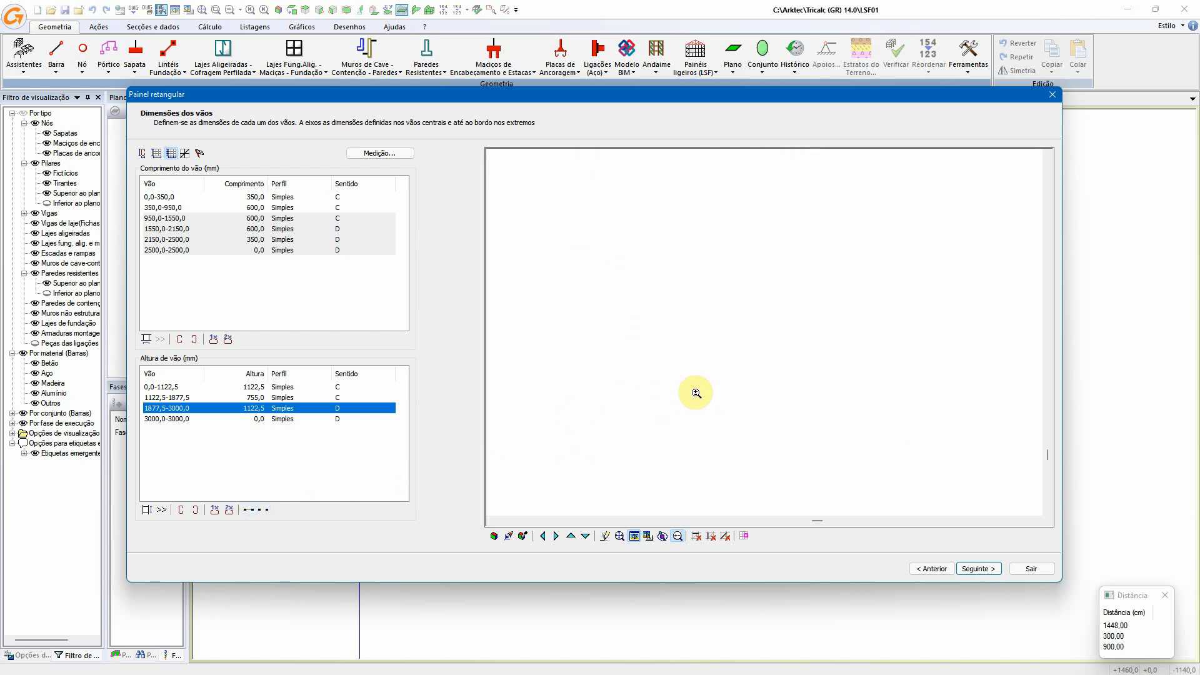
left_click(247, 510)
left_click(262, 508)
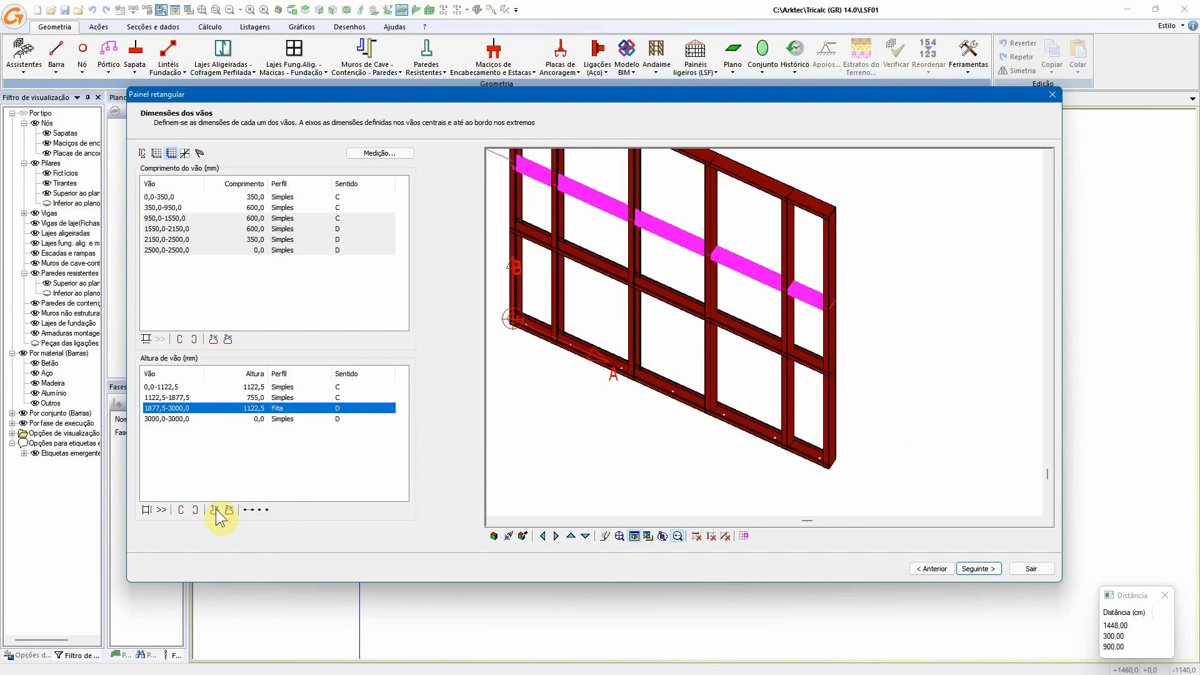
left_click(277, 408)
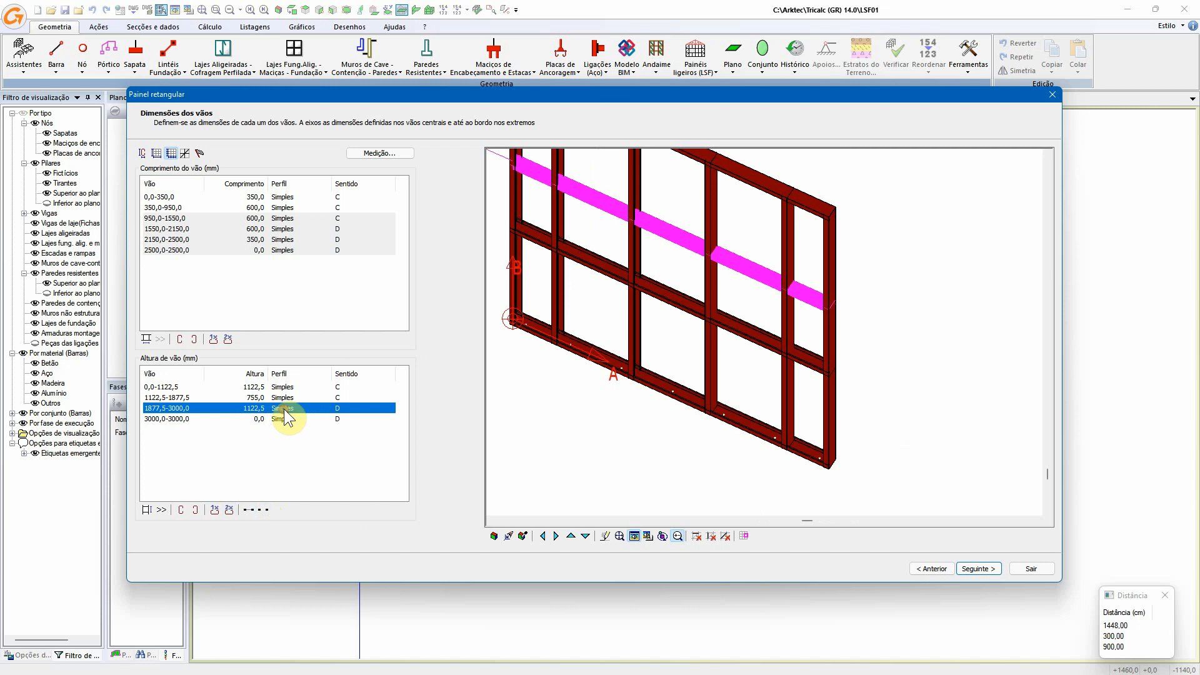
- Change the fixed-height distribution so the remainder falls at the top of the panel, and open the diagonals, studs and beams settings
left_click(978, 570)
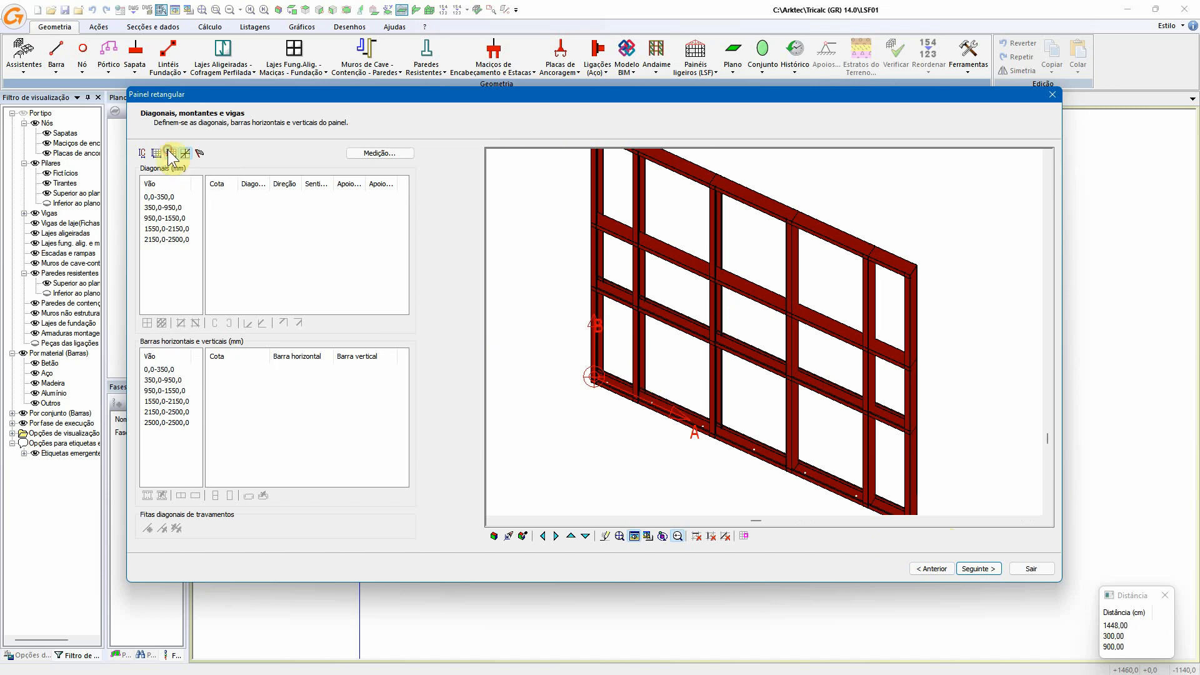
left_click(156, 153)
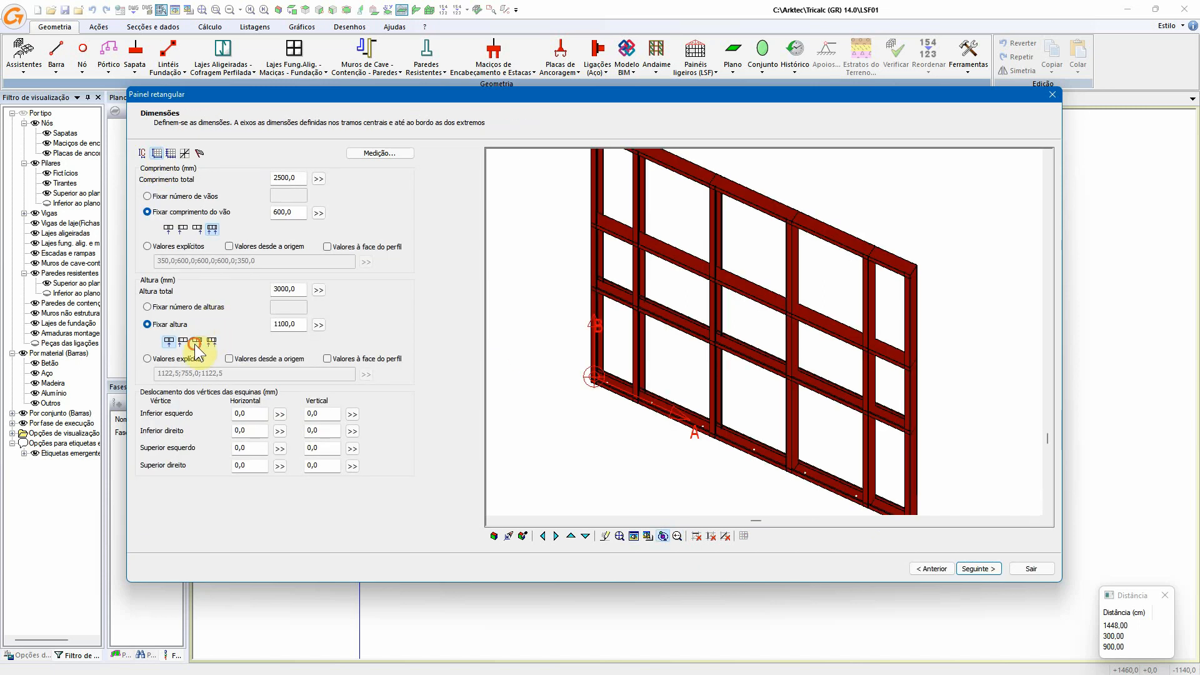
left_click(196, 342)
left_click(185, 154)
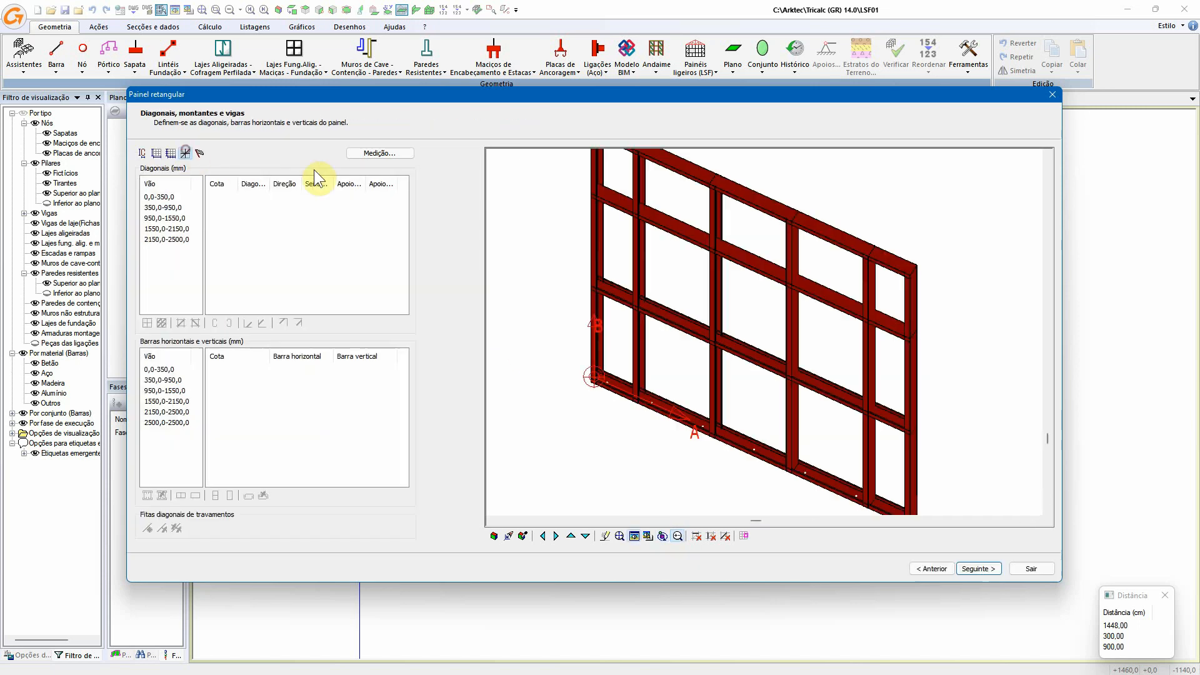
- Review the LSF panel's quantity take-off of profiles, lengths, weights and screws
left_click(392, 154)
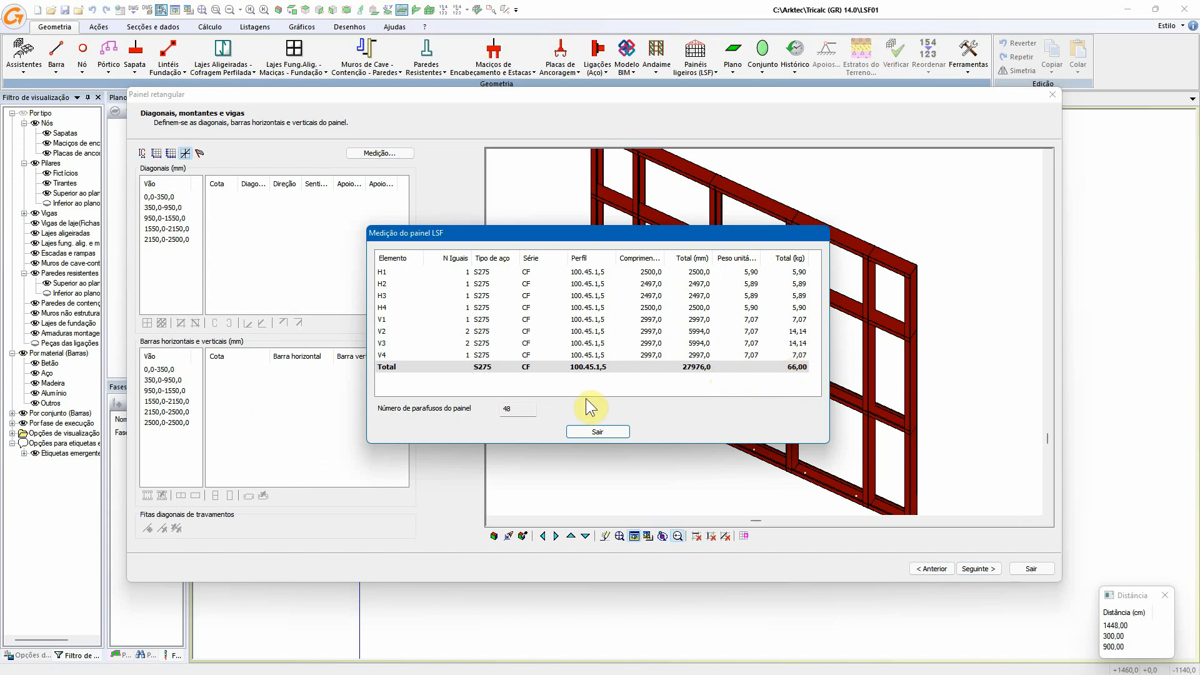
left_click(601, 430)
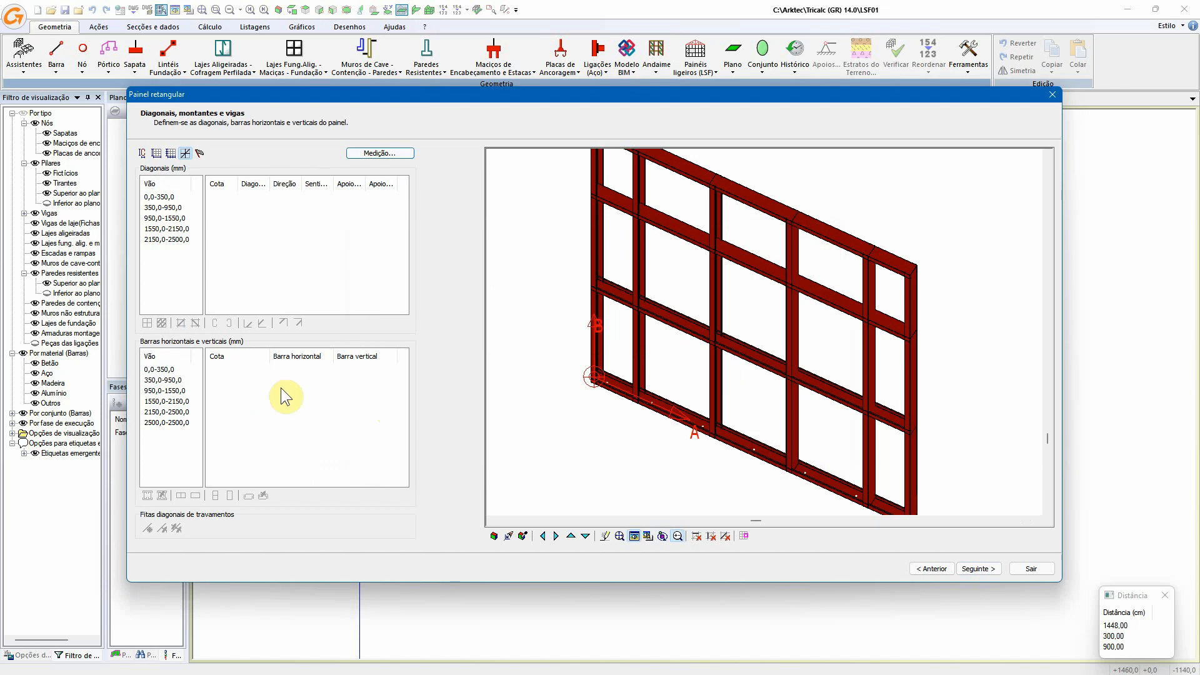
- Add diagonals at all three heights of the 950–1550 bay, and set the top diagonal's direction to C
left_click(162, 370)
left_click(165, 208)
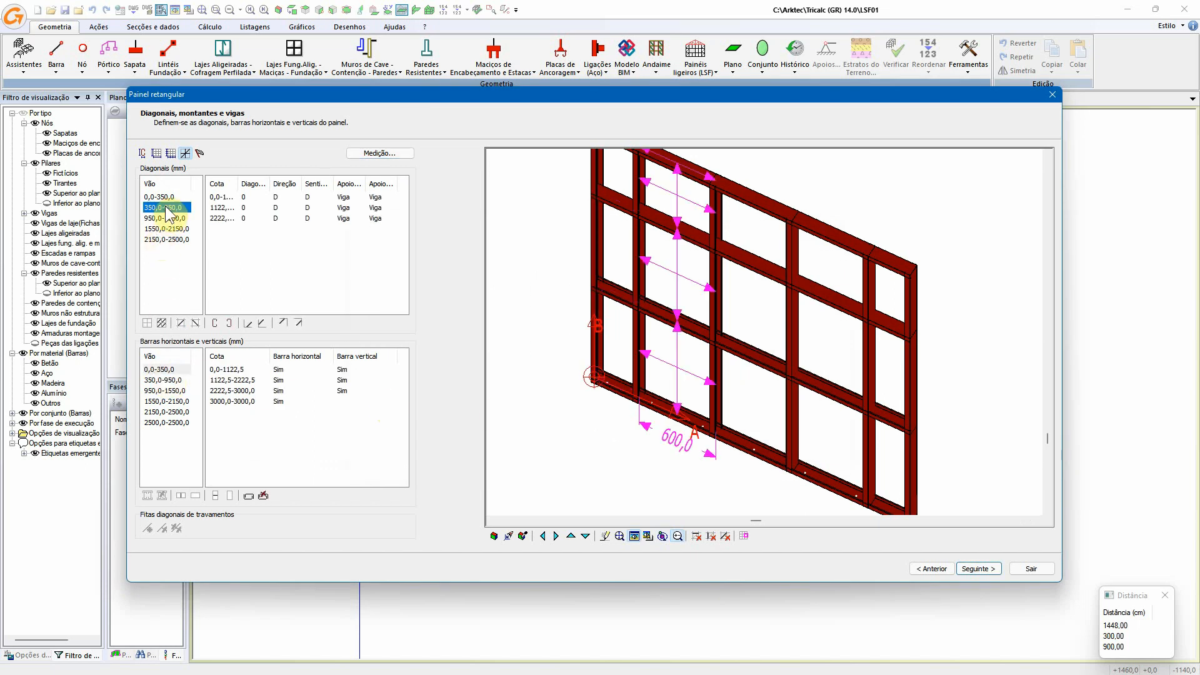
left_click(168, 219)
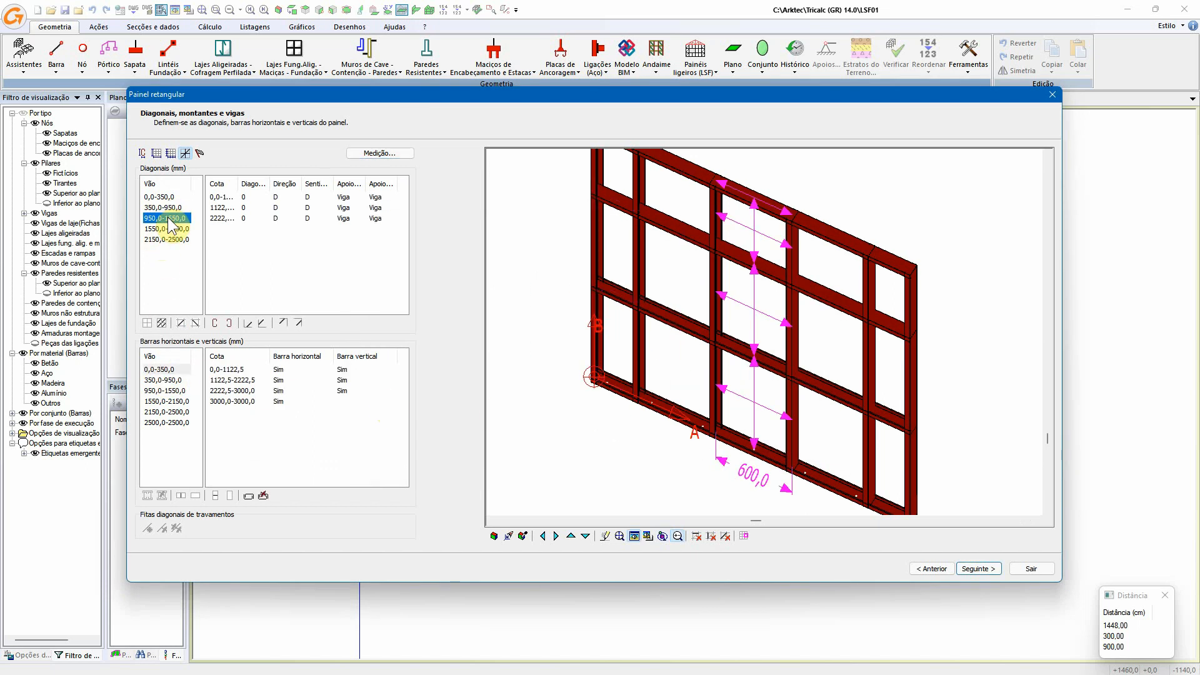
left_click(161, 322)
left_click(566, 369)
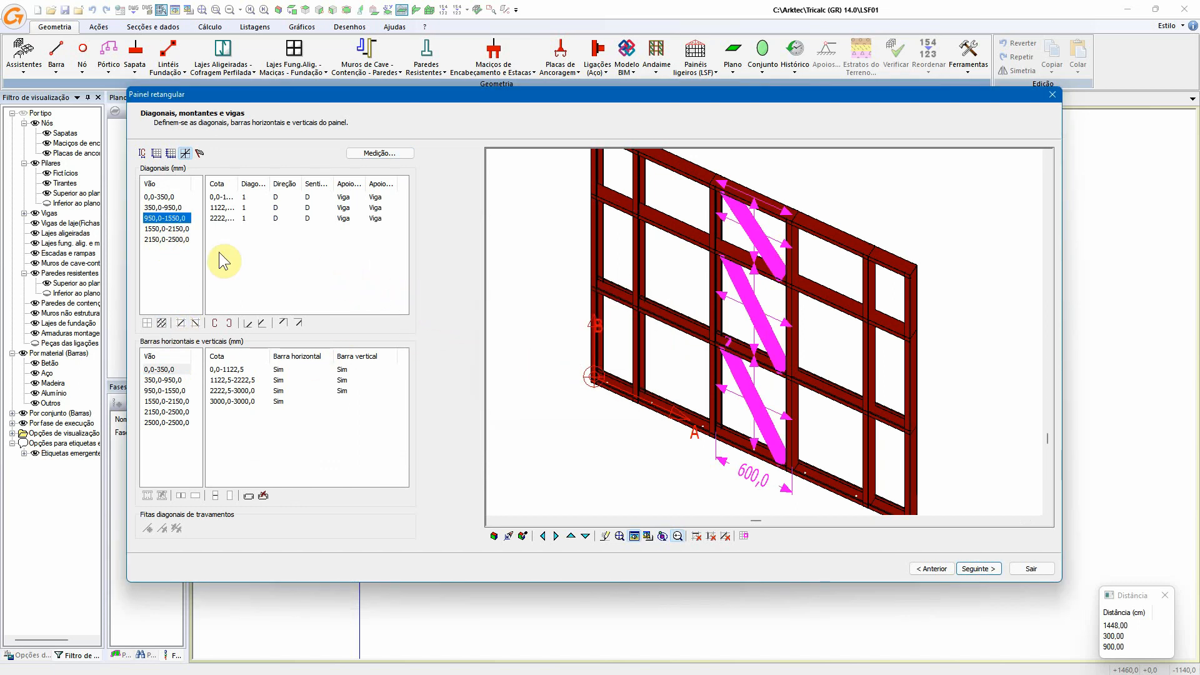
left_click(224, 218)
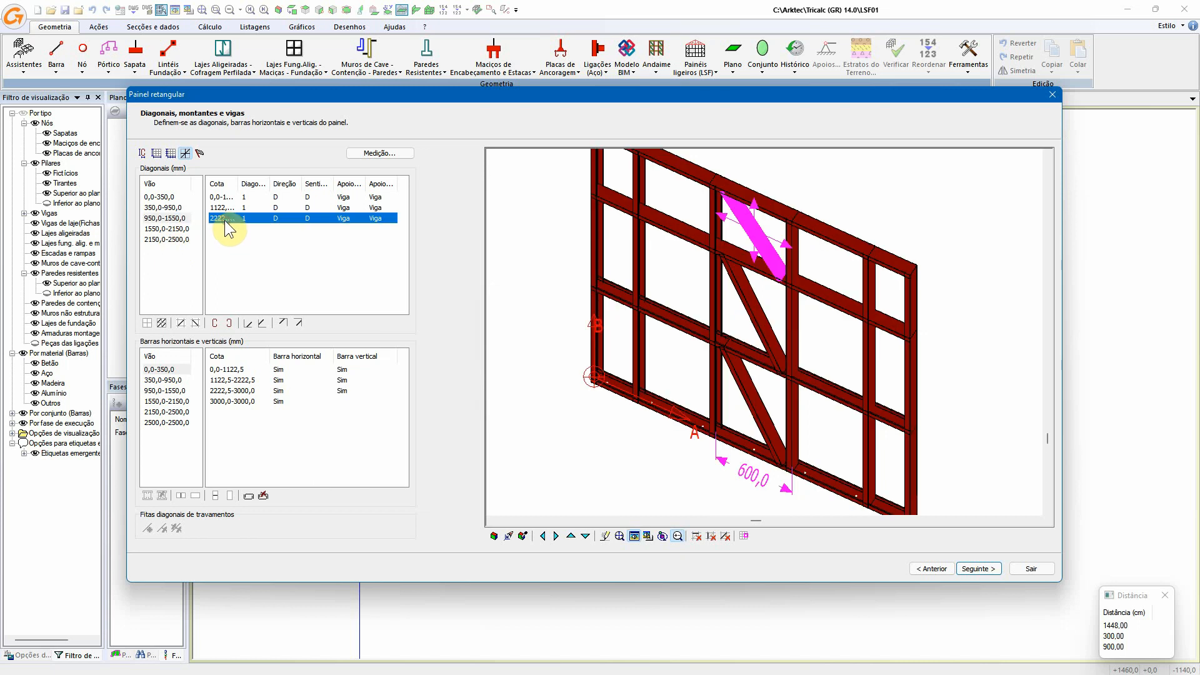
left_click(182, 323)
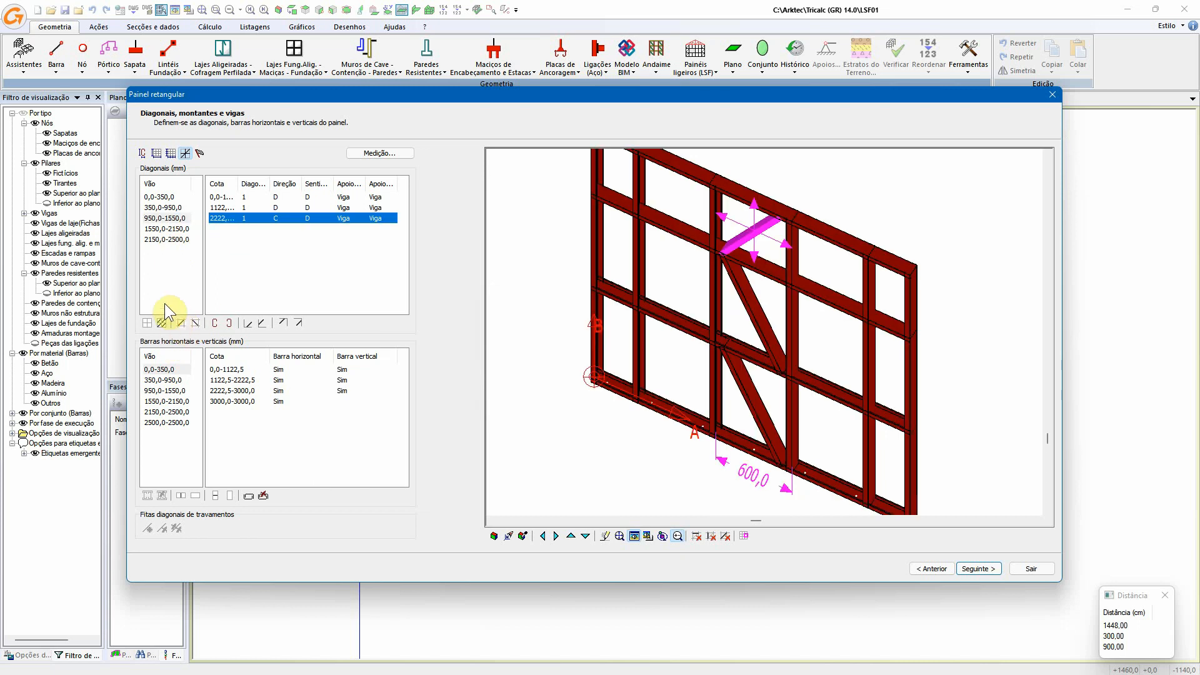
- Add diagonals with direction D at all three heights of the 1550–2150 bay
left_click(165, 230)
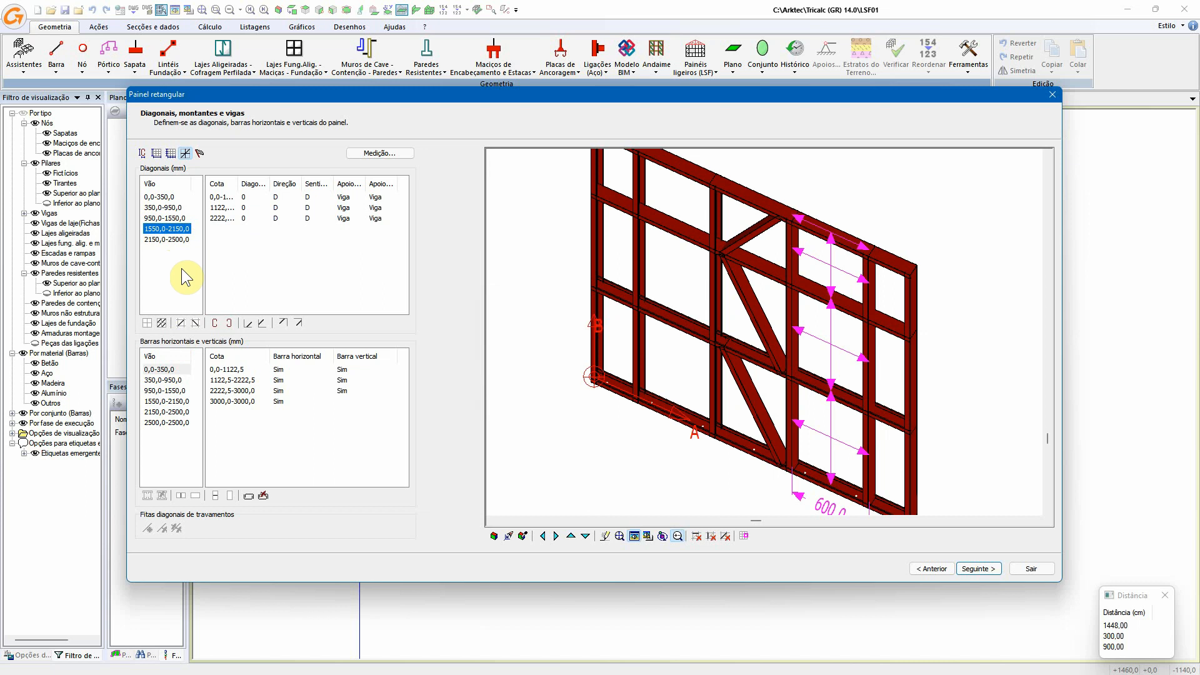
left_click_drag(230, 247, 194, 163)
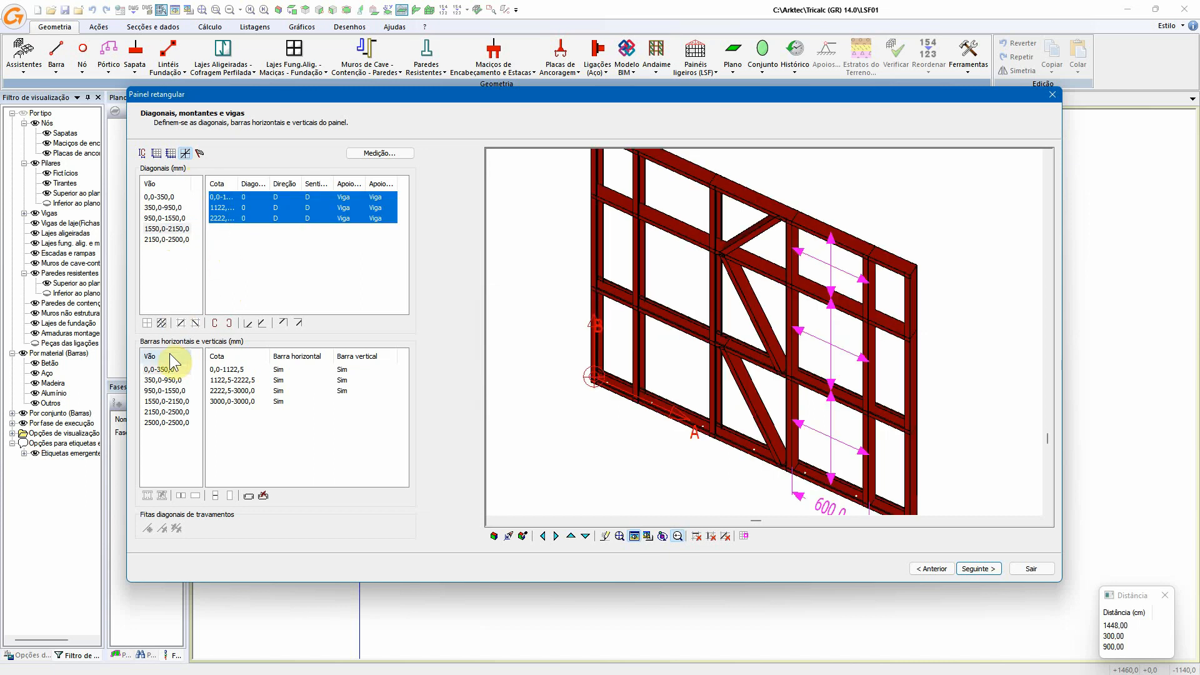
left_click(162, 323)
left_click(570, 369)
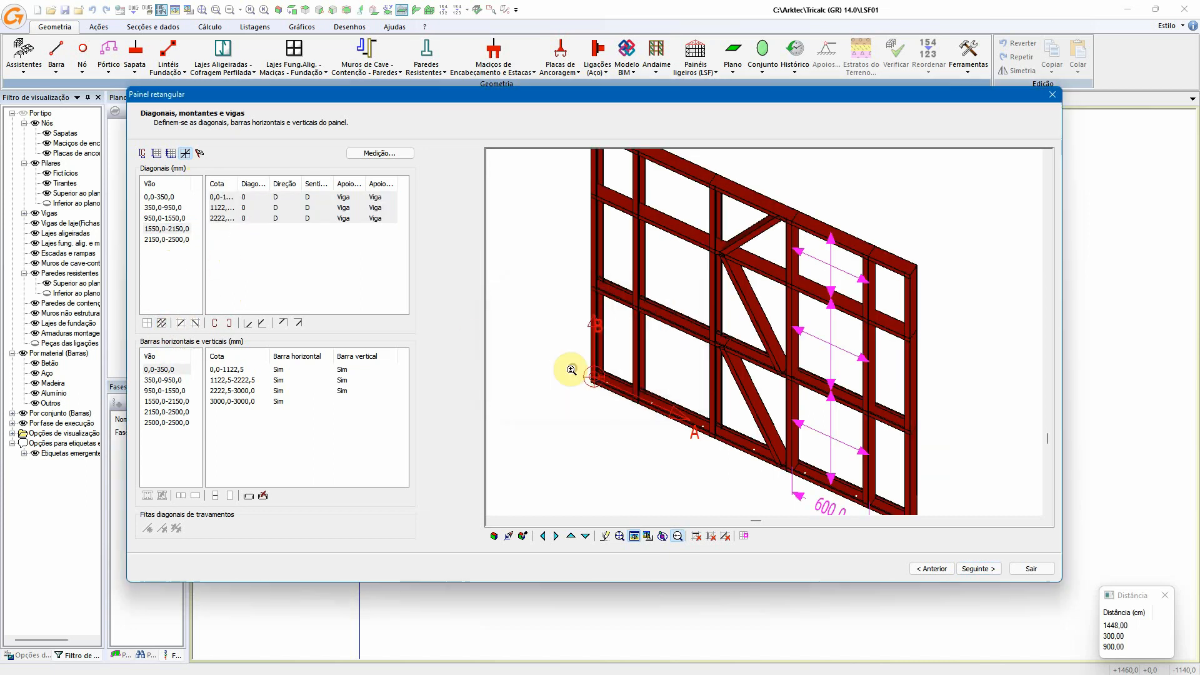
left_click(196, 324)
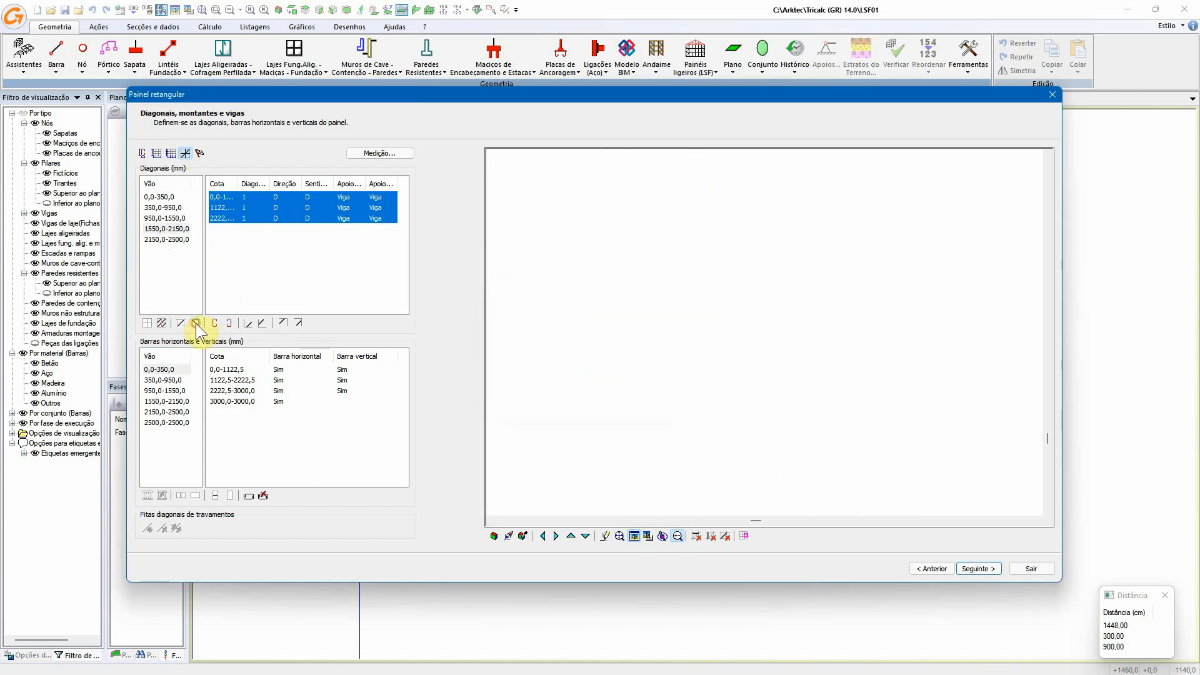
- Set the diagonal directions of the 1550–2150 bay to D at the lowest height, C at the middle and D at the top
left_click(184, 322)
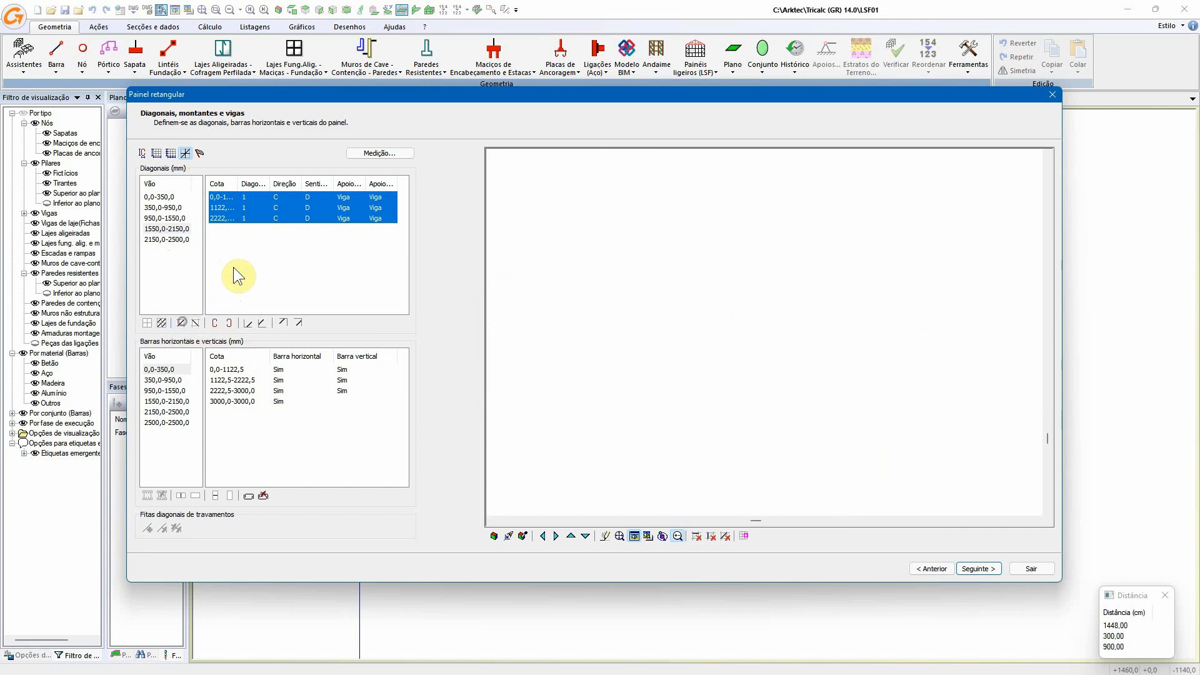
left_click(240, 218)
left_click(187, 323)
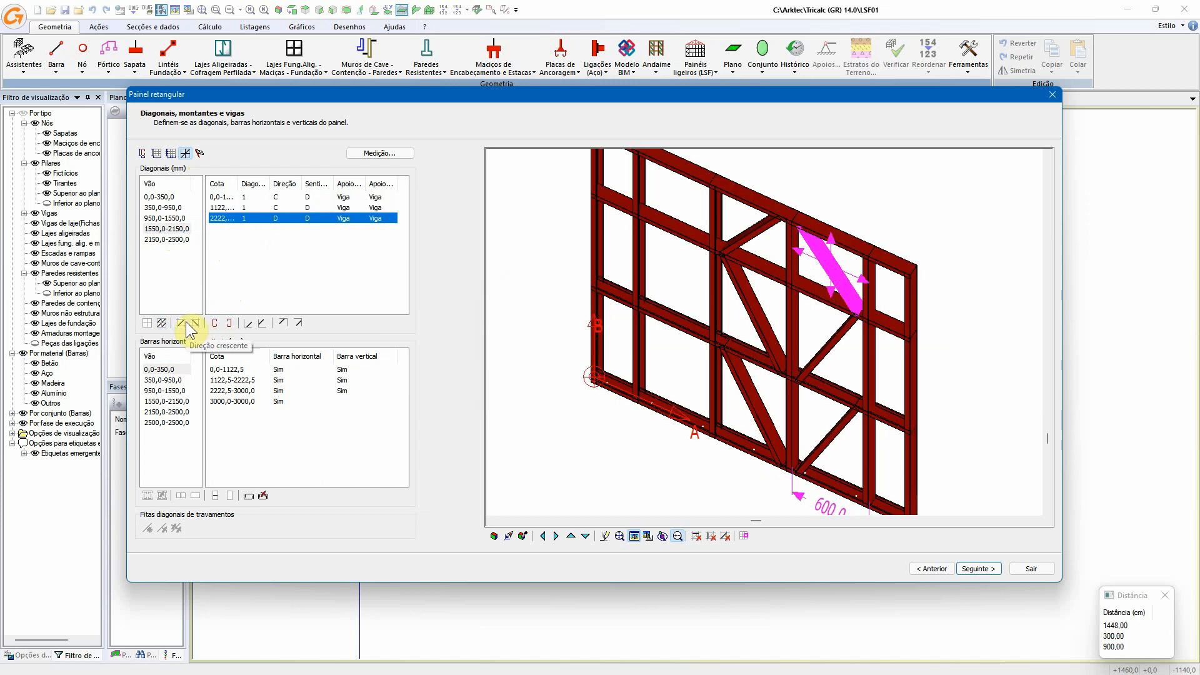
left_click(231, 198)
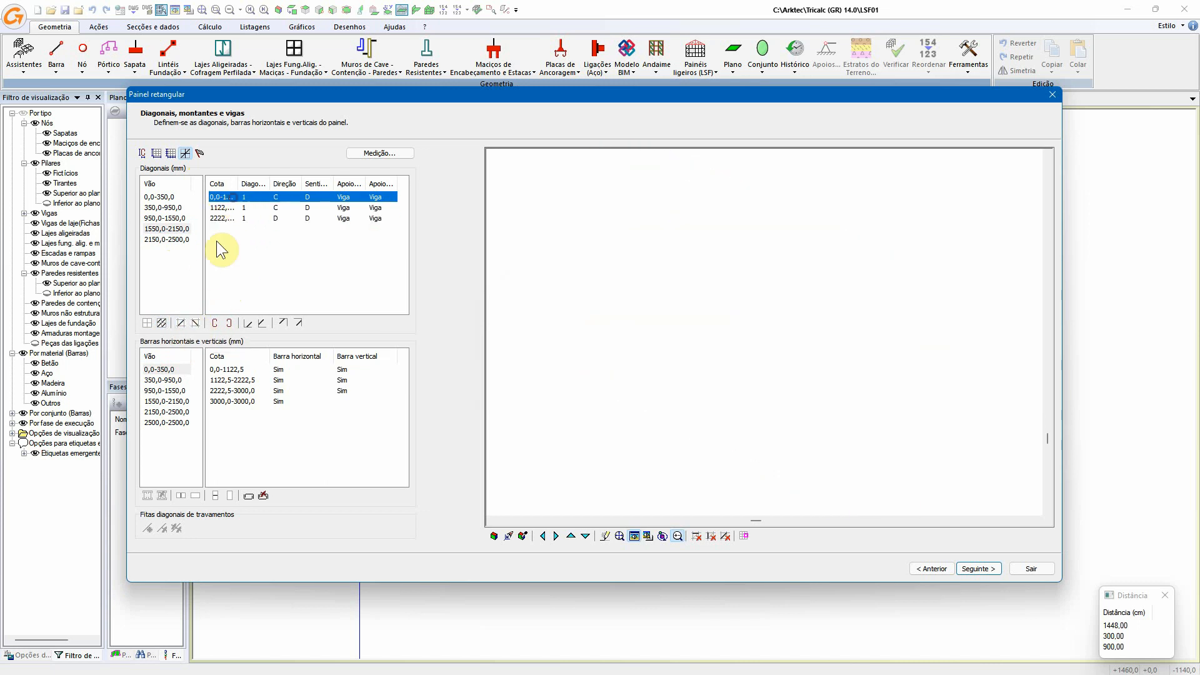
left_click(181, 324)
left_click(194, 324)
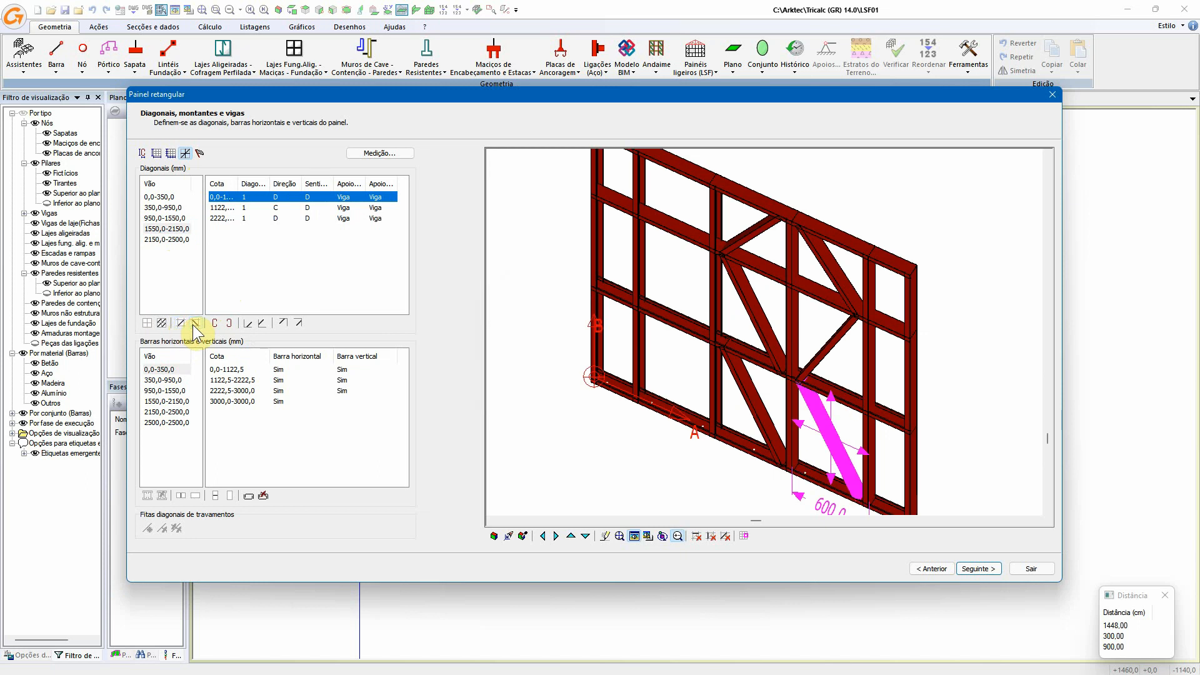
- Set the diagonal directions of the 950–1550 bay to C at the lowest height, D at the middle and C at the top
left_click(166, 218)
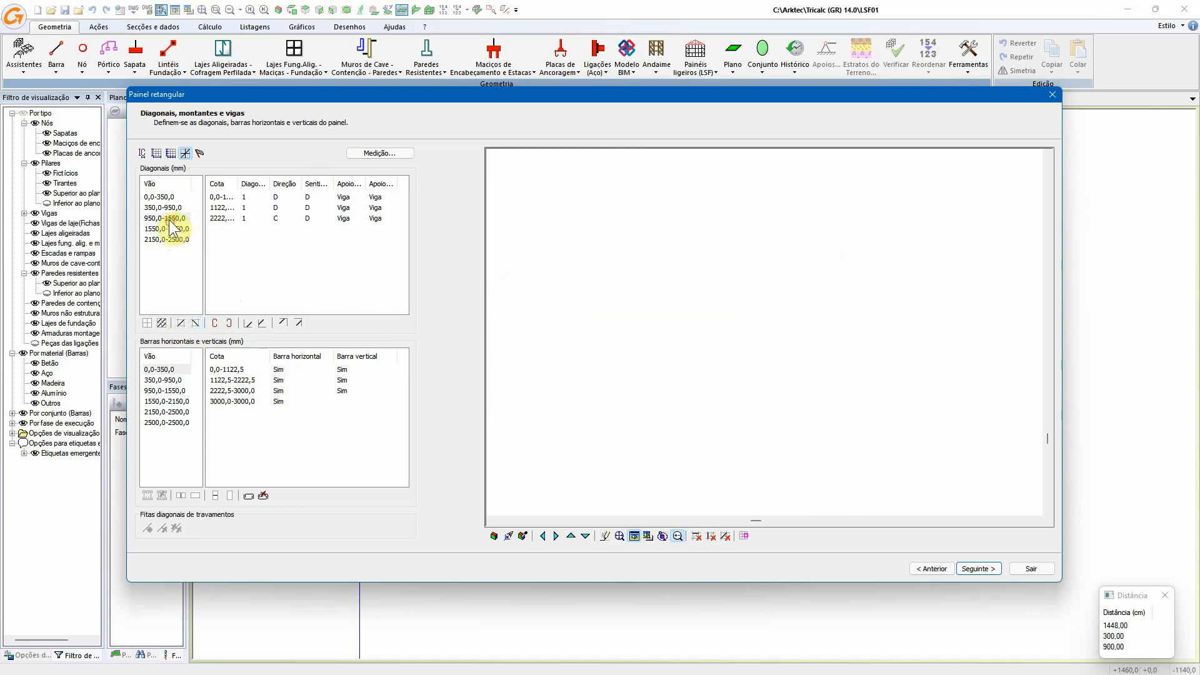
left_click(195, 323)
left_click(231, 199)
left_click(181, 324)
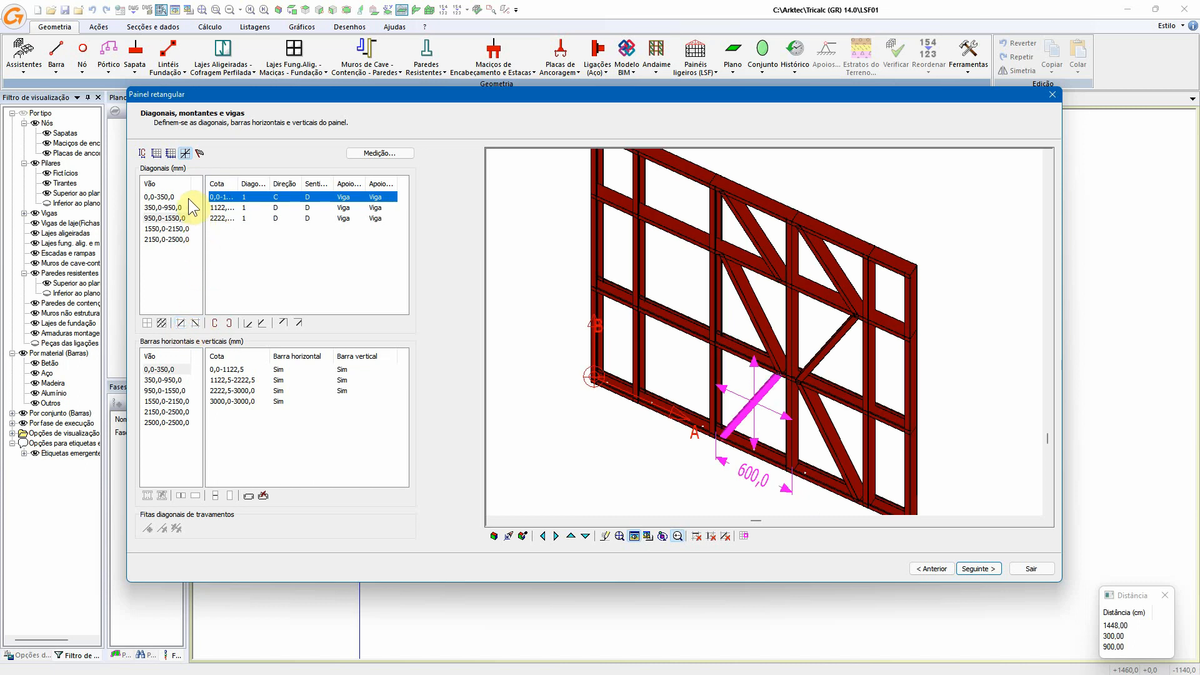
left_click(226, 218)
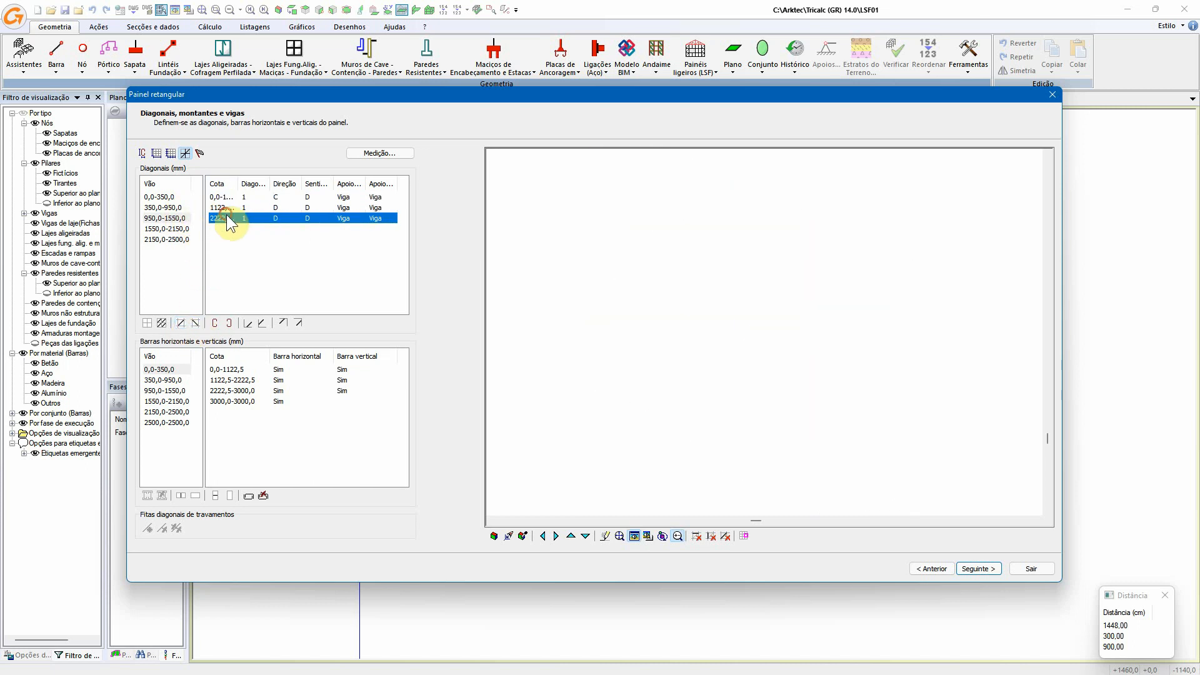
left_click(182, 324)
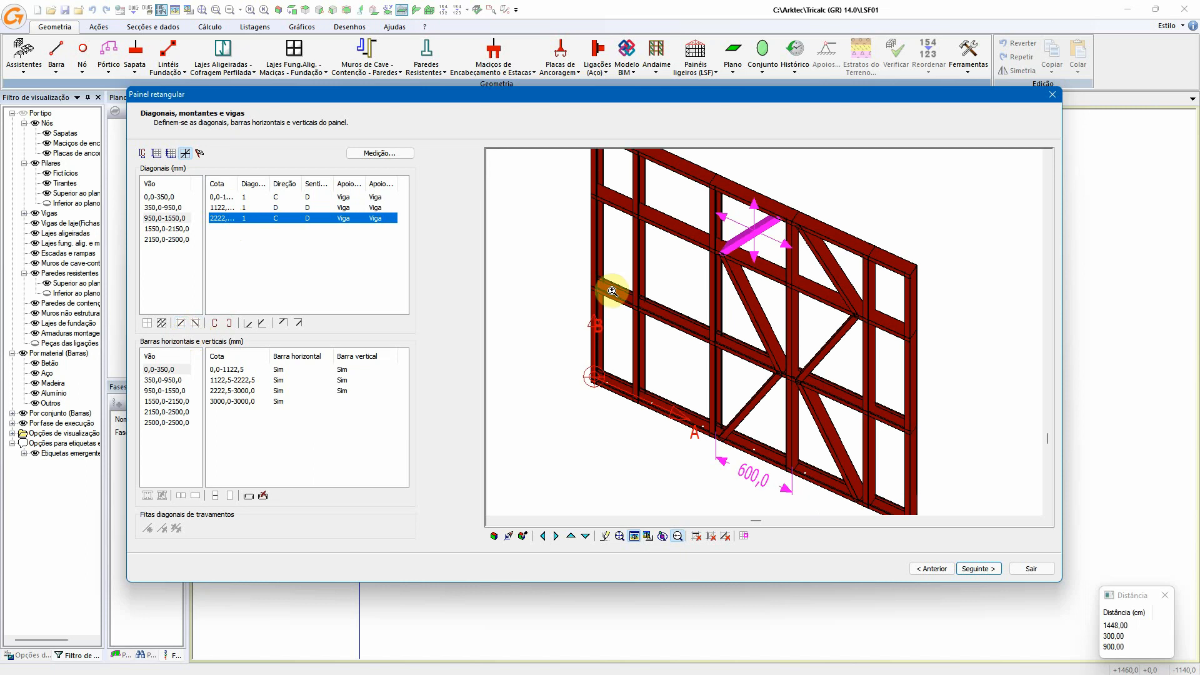
- Set both end supports of all diagonals in the 950–1550 and 1550–2150 bays to studs (Mo)
left_click(495, 536)
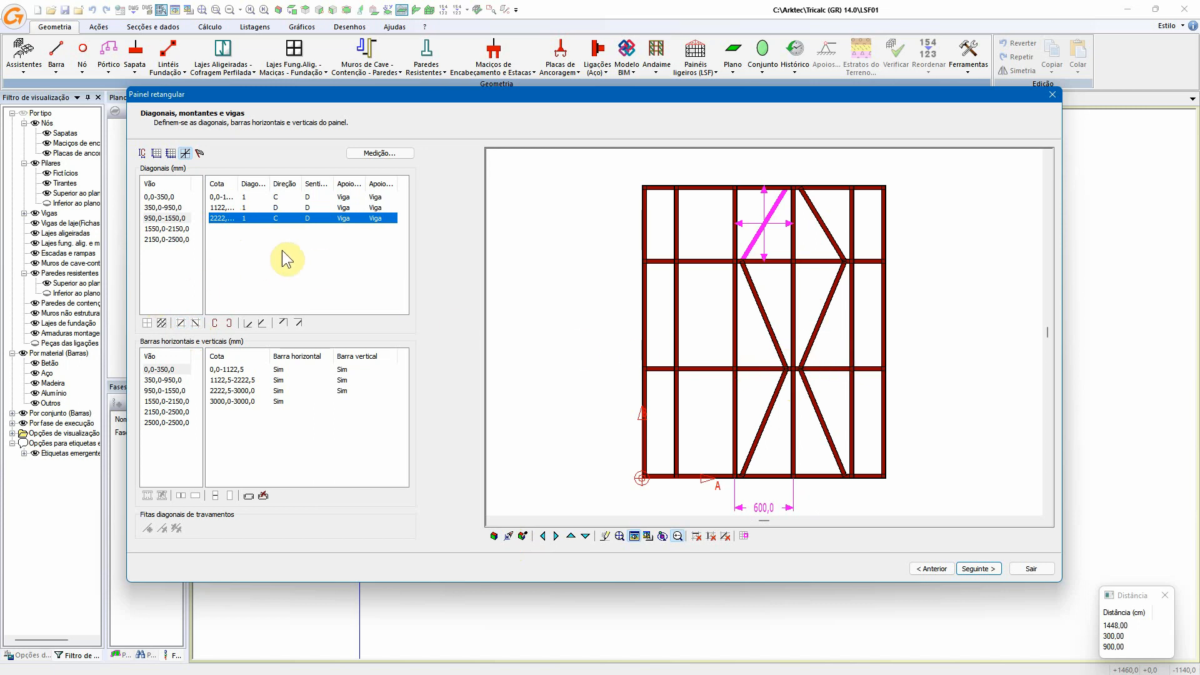
left_click_drag(298, 257, 233, 205)
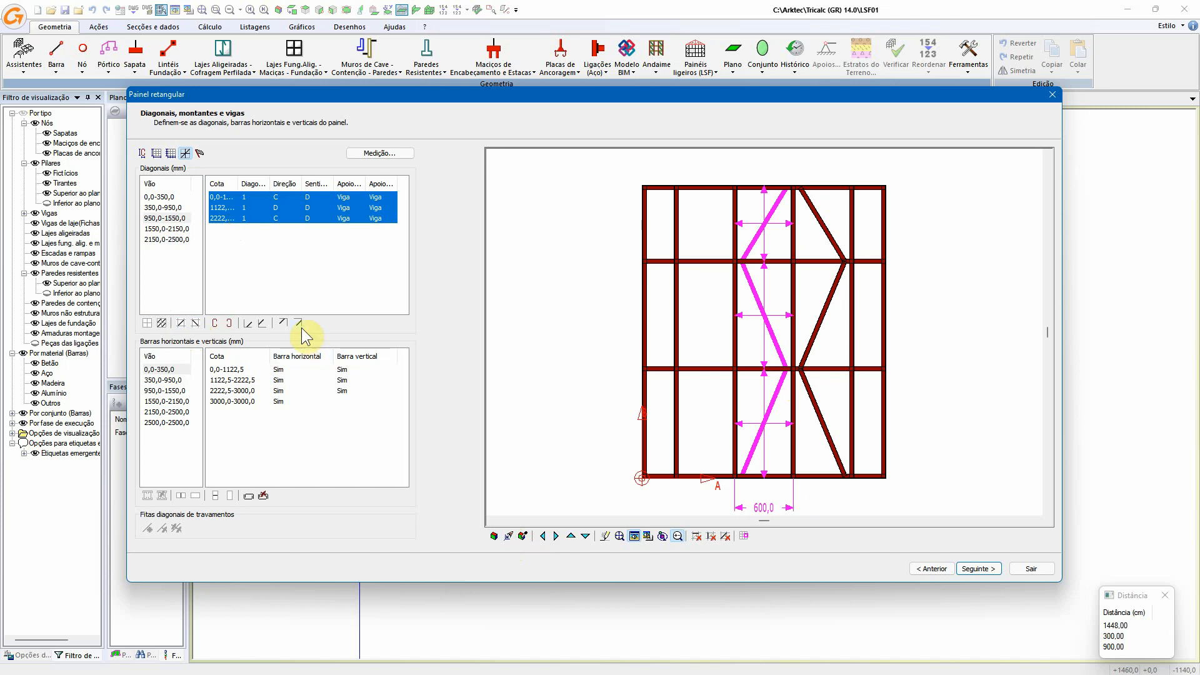
left_click(262, 324)
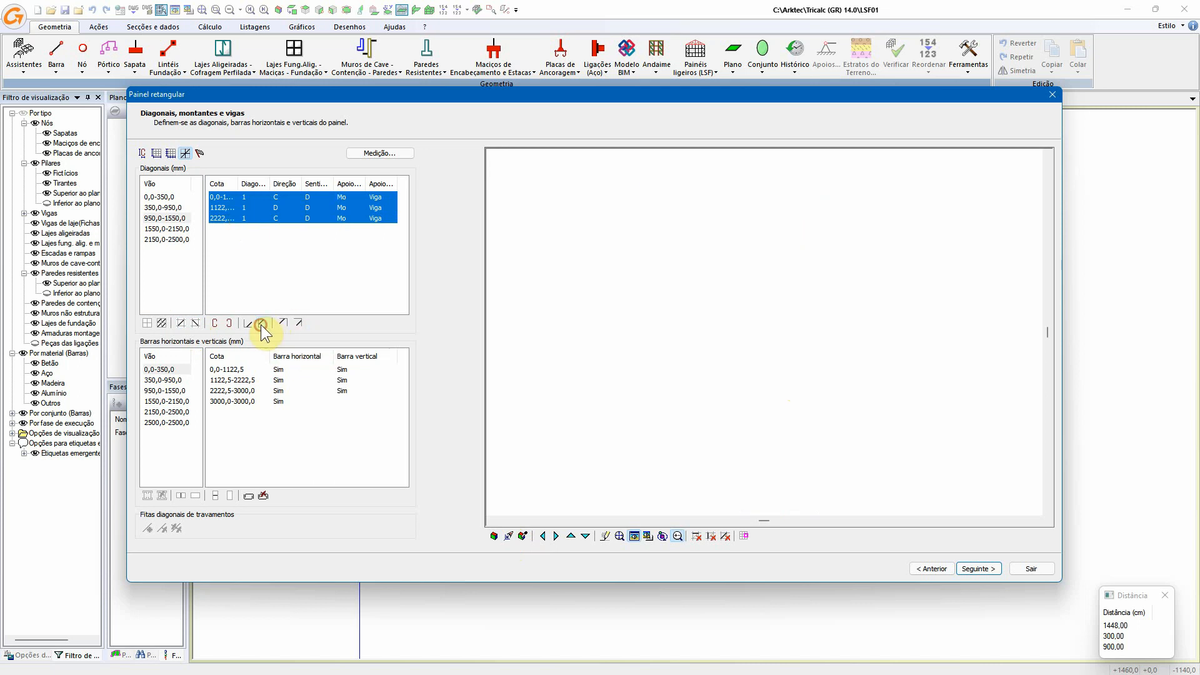
left_click(298, 322)
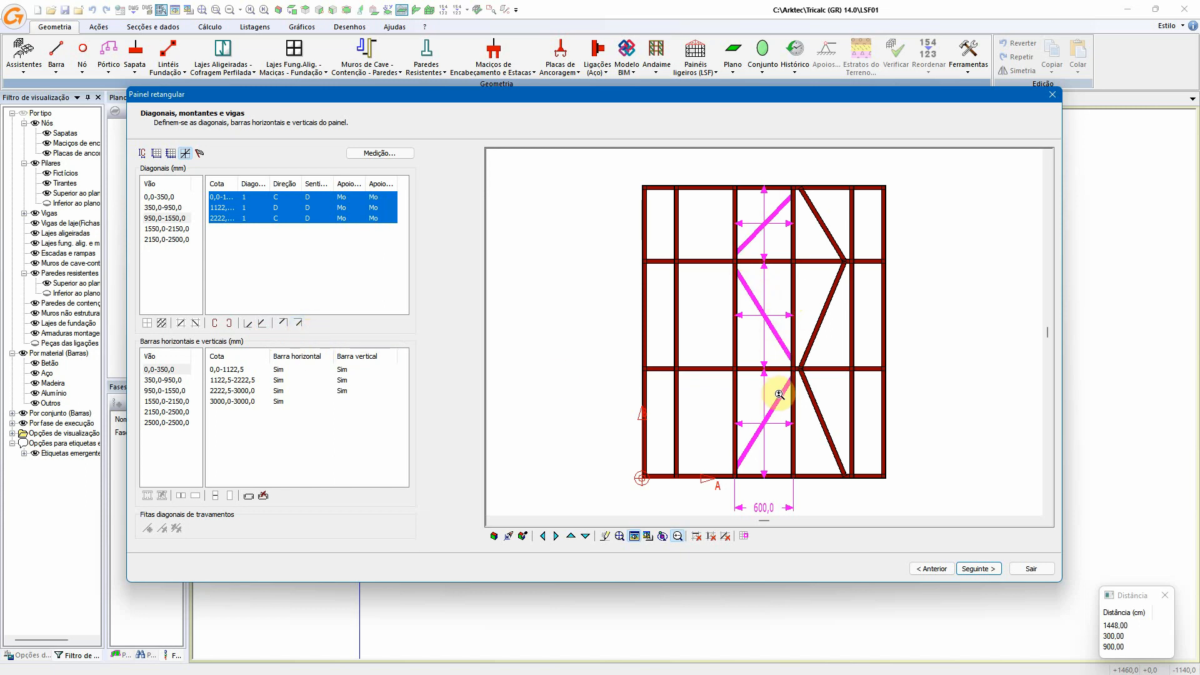
left_click(166, 229)
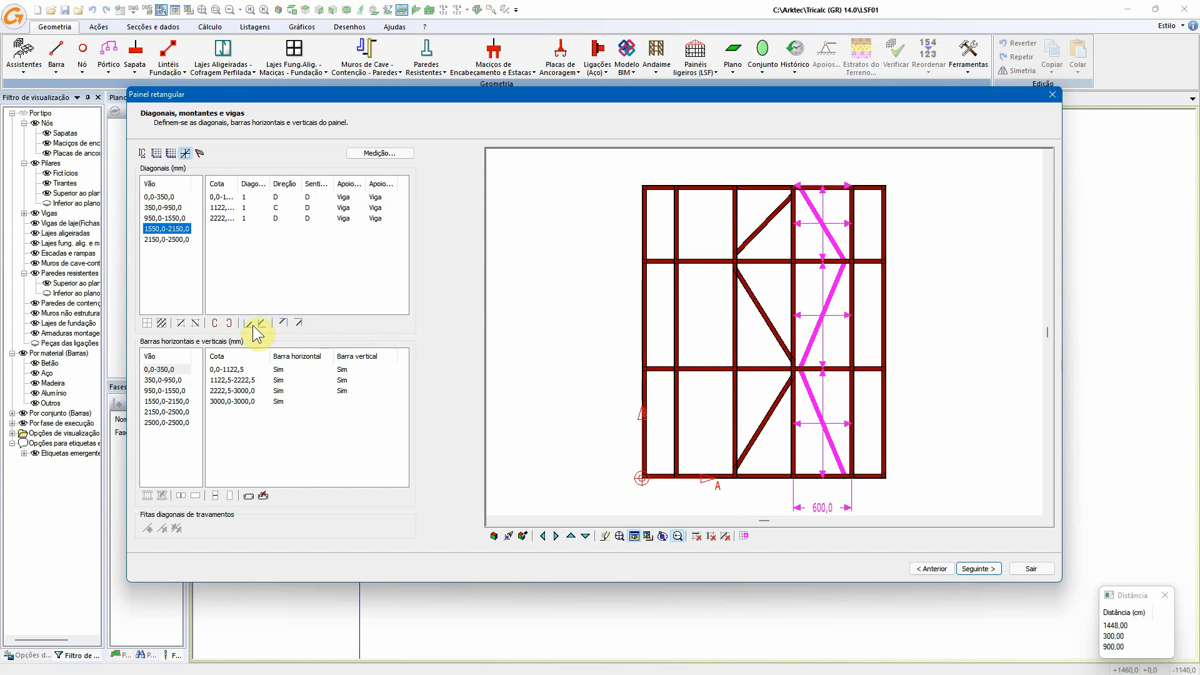
left_click(262, 322)
left_click(298, 323)
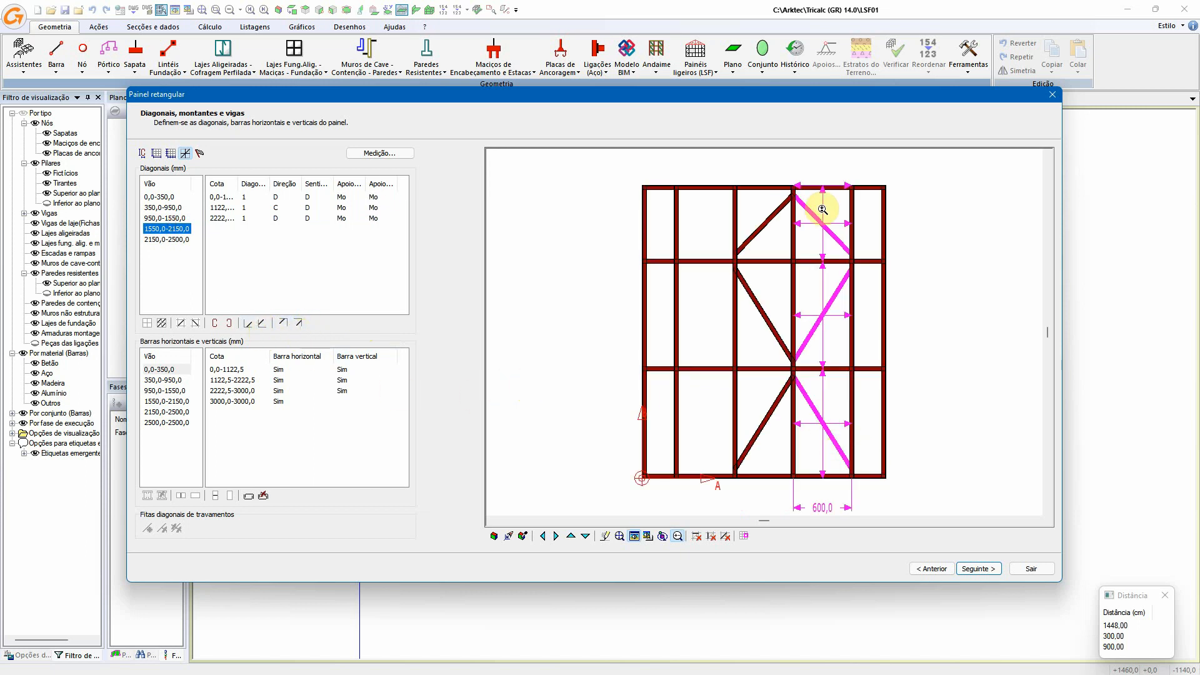
- Remove the two intermediate horizontal bars from the 1550–2150 bay
left_click(695, 536)
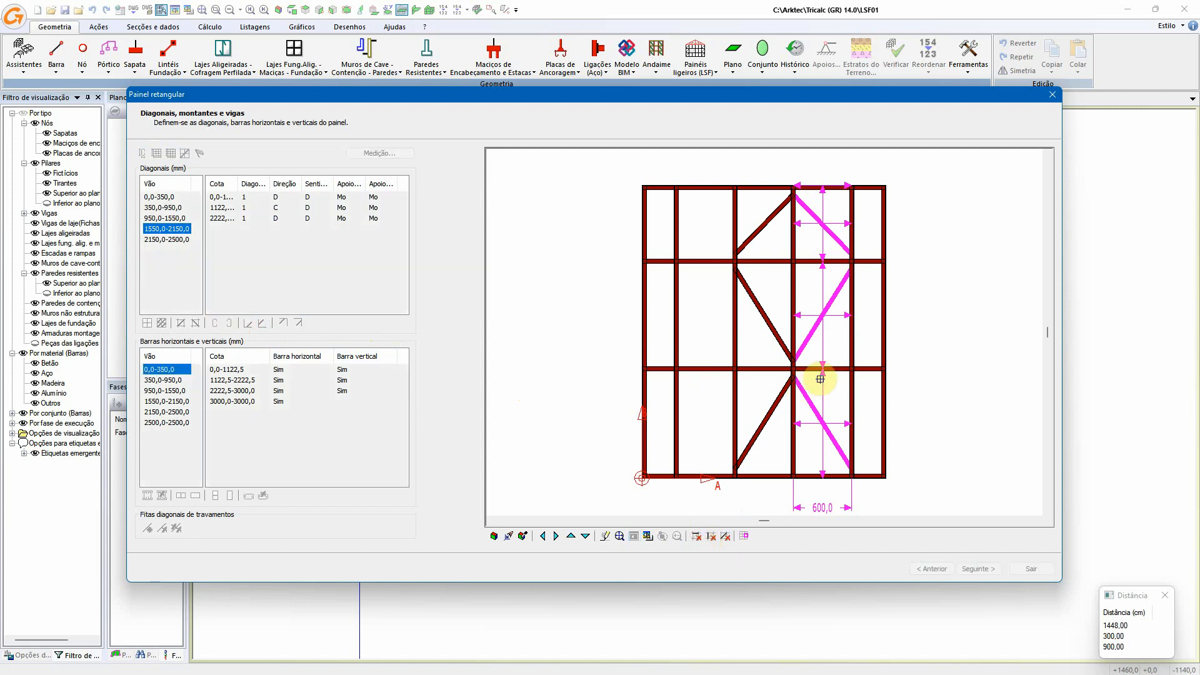
left_click(816, 370)
left_click(816, 259)
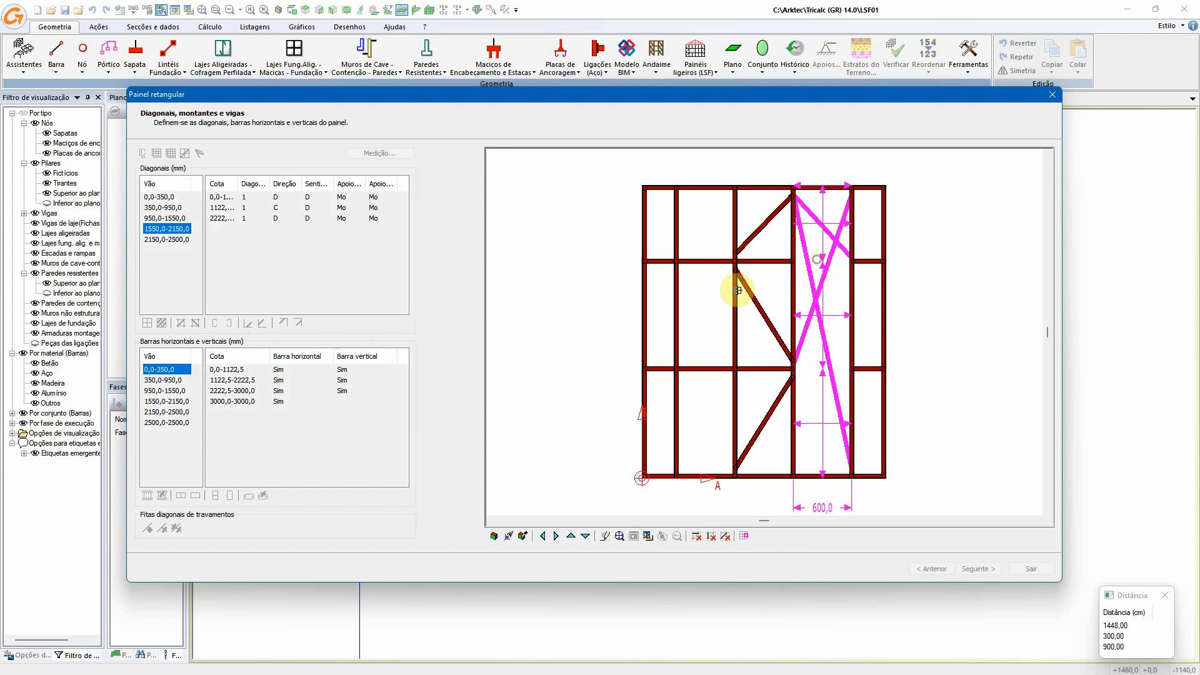
right_click(570, 294)
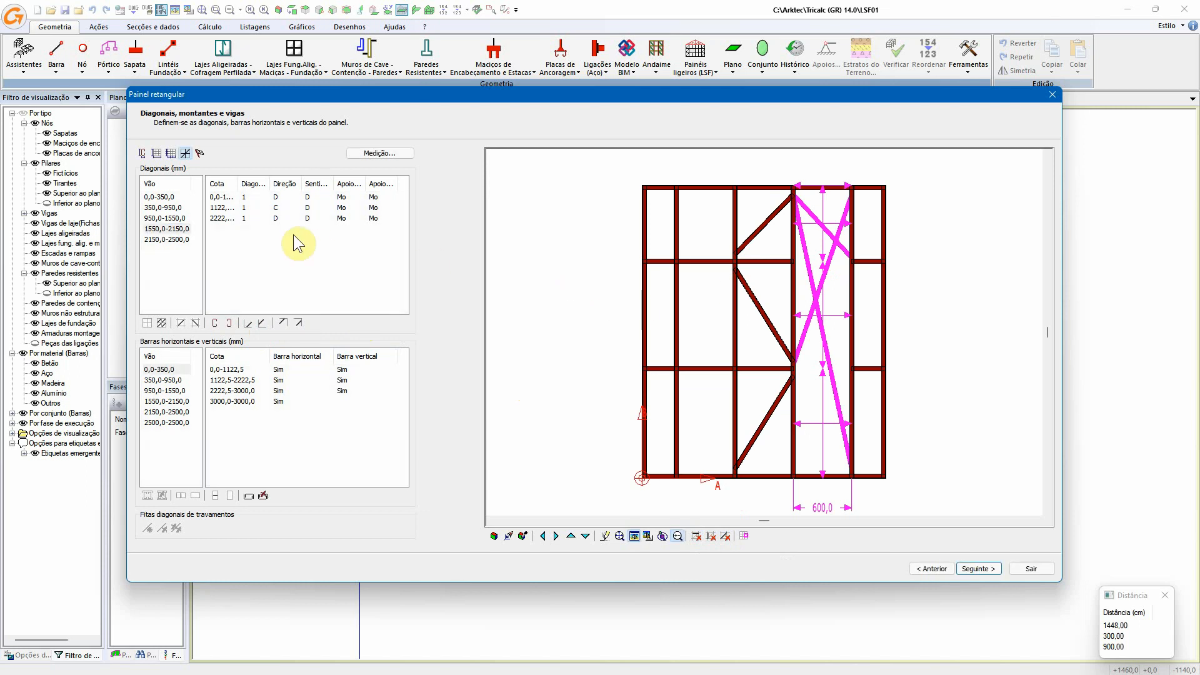
- Set the number of diagonals in the 1550–2150 bay to 0 at the two upper heights and 6 at the lowest height
double_click(243, 208)
double_click(243, 216)
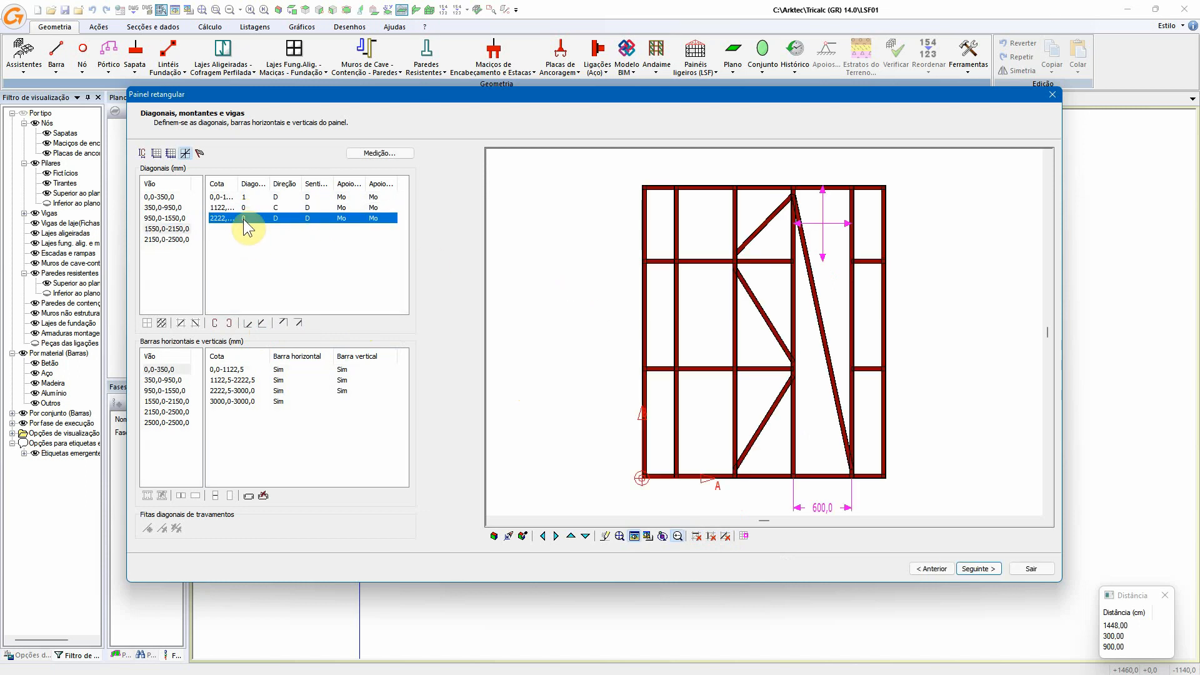
left_click(244, 197)
left_click(162, 322)
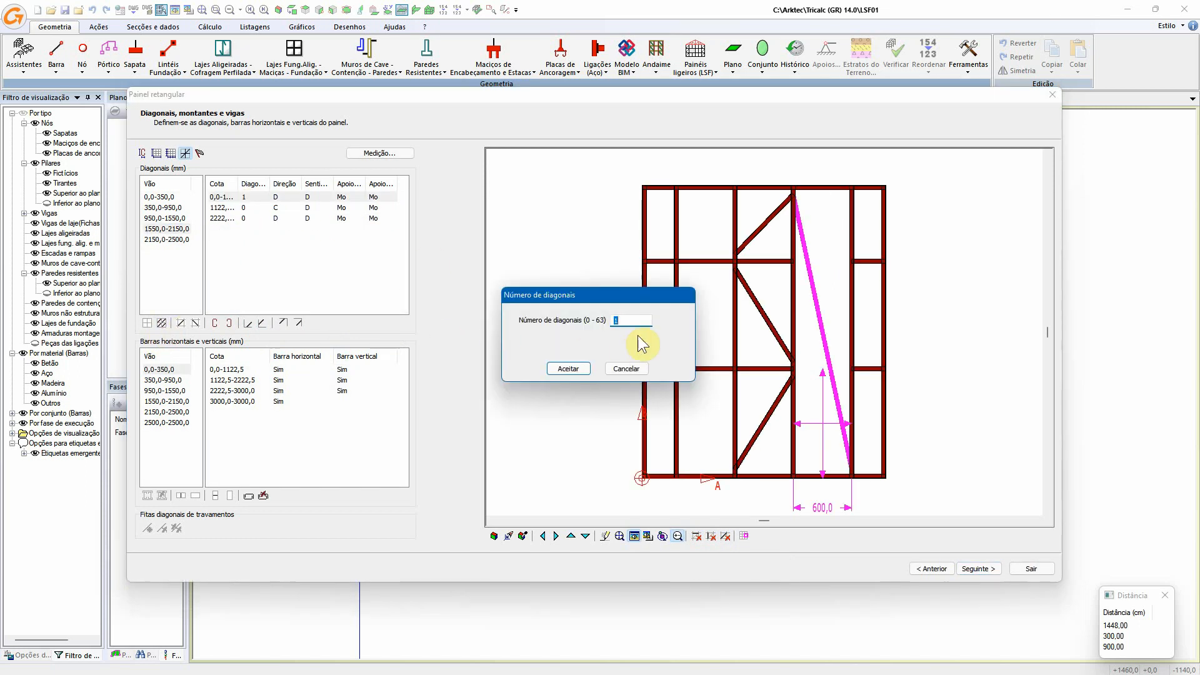
type("6")
key("Return")
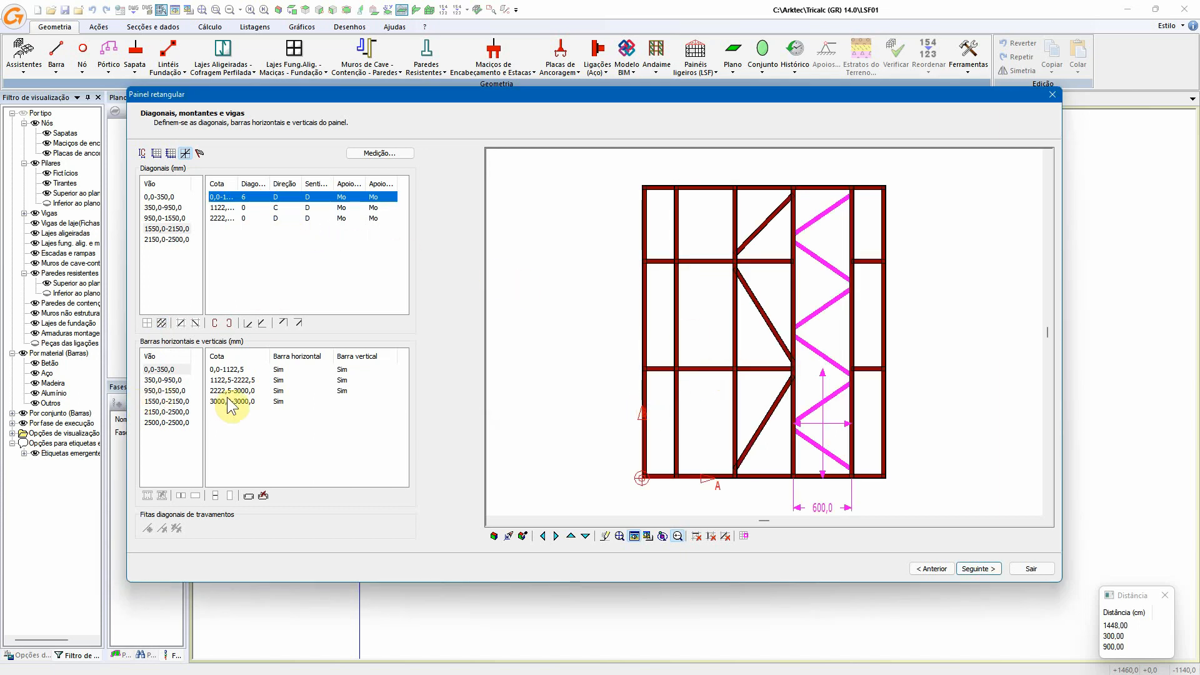
- Go on to the panel's additional options and show its lower insertion corner up close in a 3D view
left_click(163, 369)
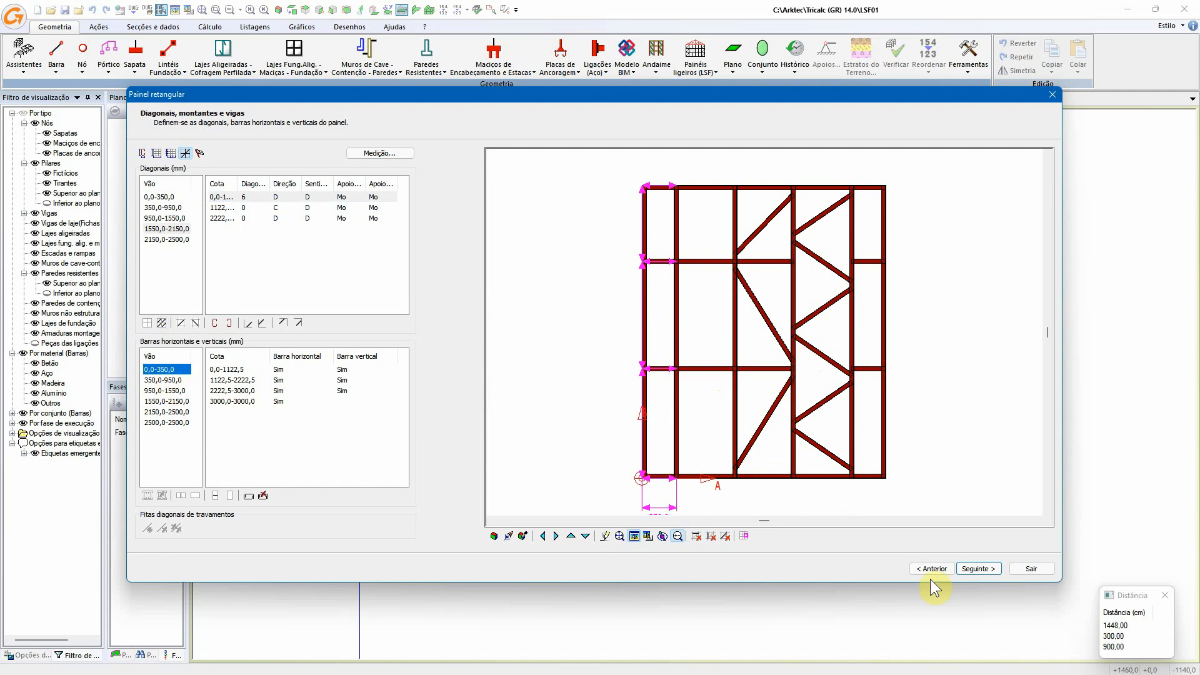
left_click(979, 568)
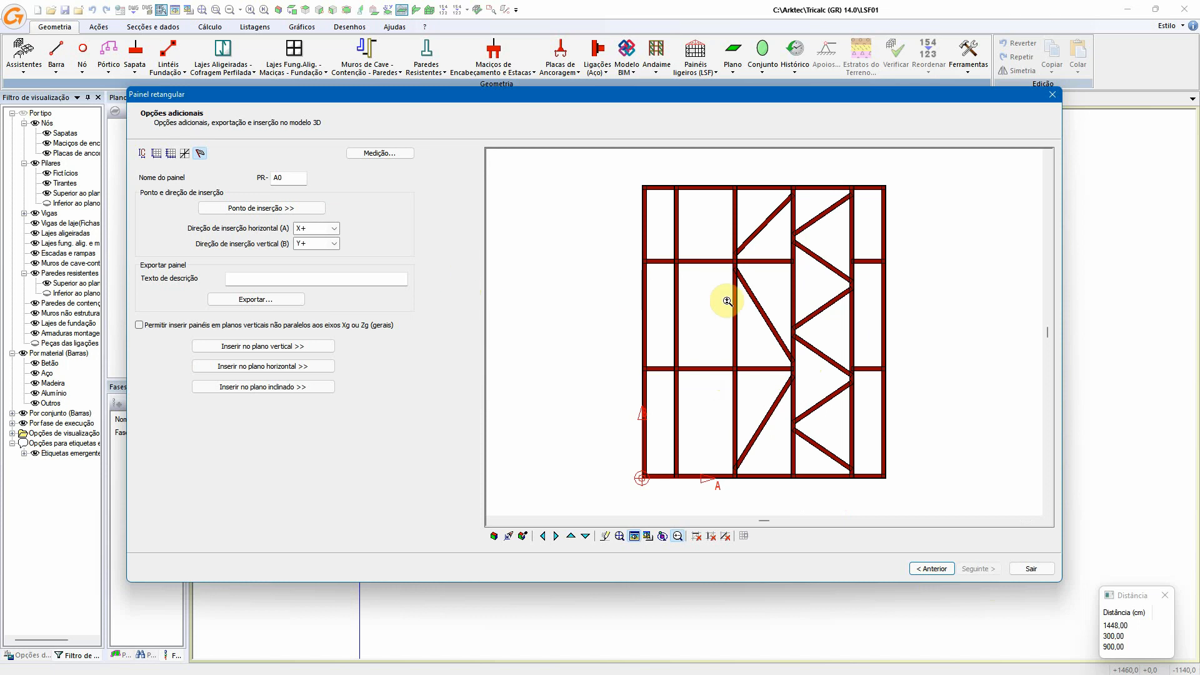
scroll(667, 431, "up", 1)
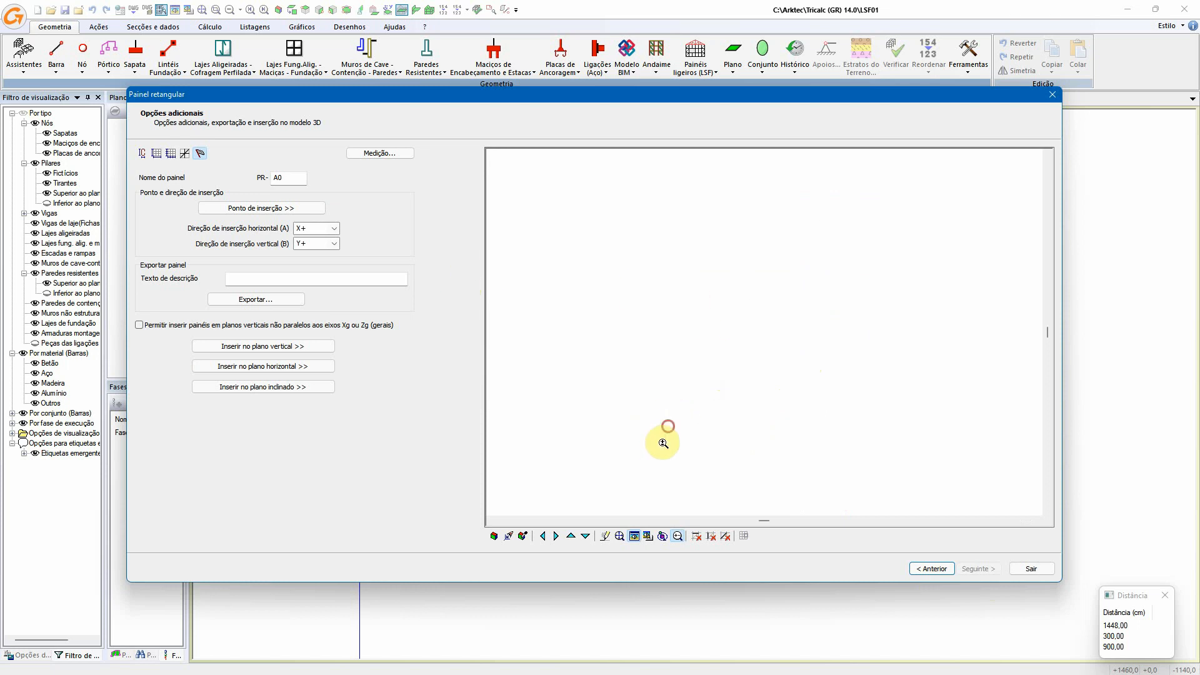
left_click(618, 537)
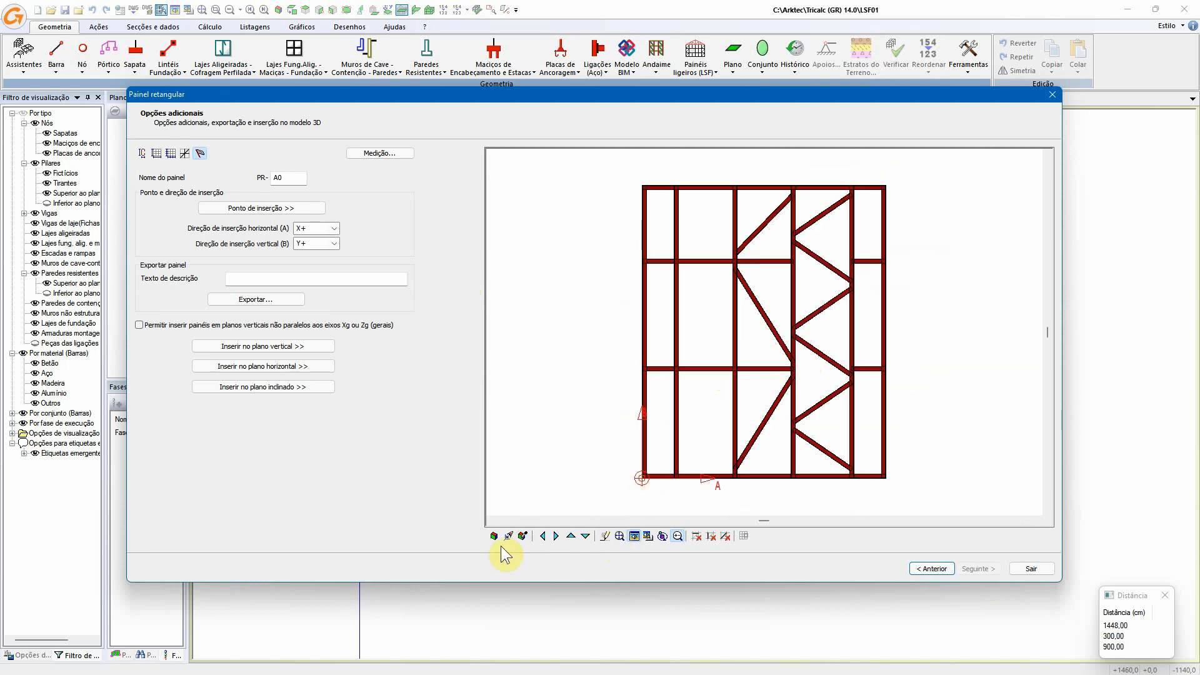
left_click(493, 538)
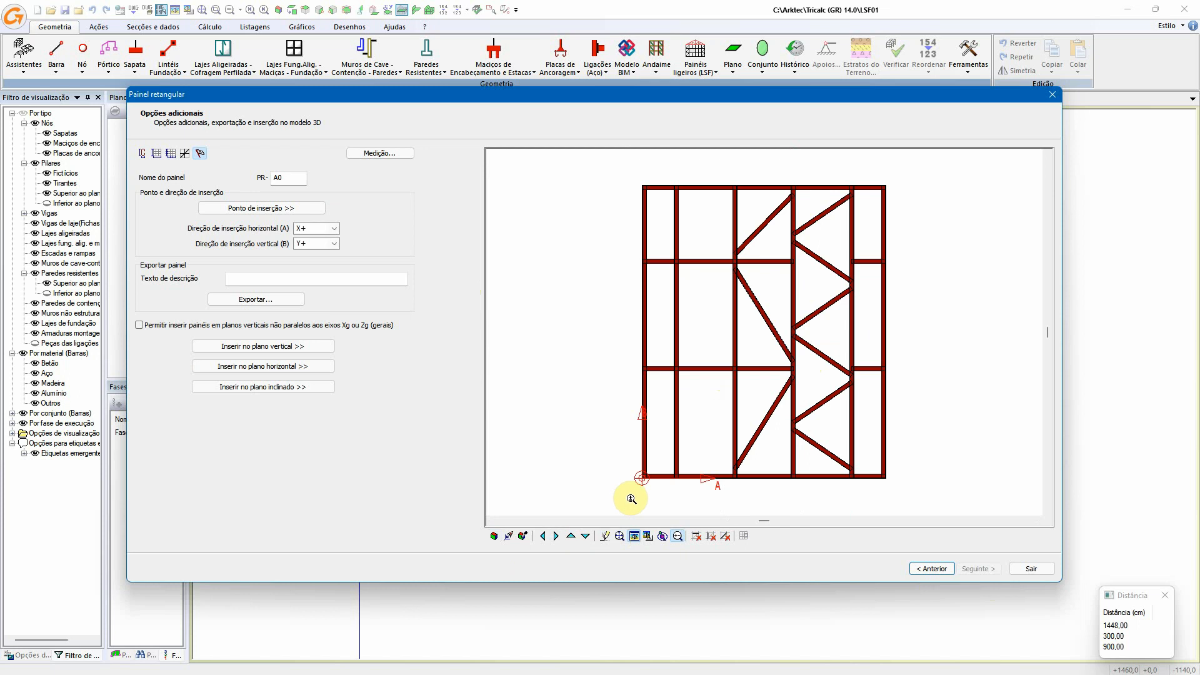
left_click(665, 539)
mouse_move(651, 459)
left_mouse_down()
mouse_move(635, 481)
mouse_move(654, 463)
mouse_move(686, 359)
mouse_move(625, 467)
left_mouse_up()
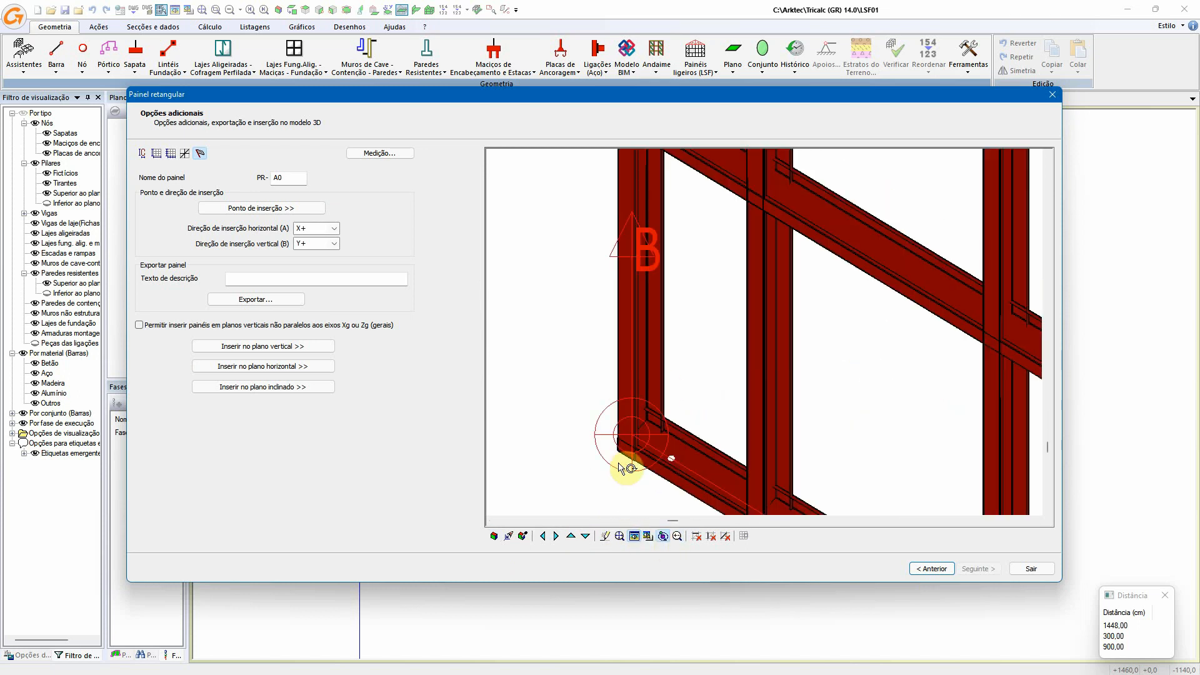
- Try the panel's insertion point at the rear corner of the base, and return it to the central node
left_click(268, 208)
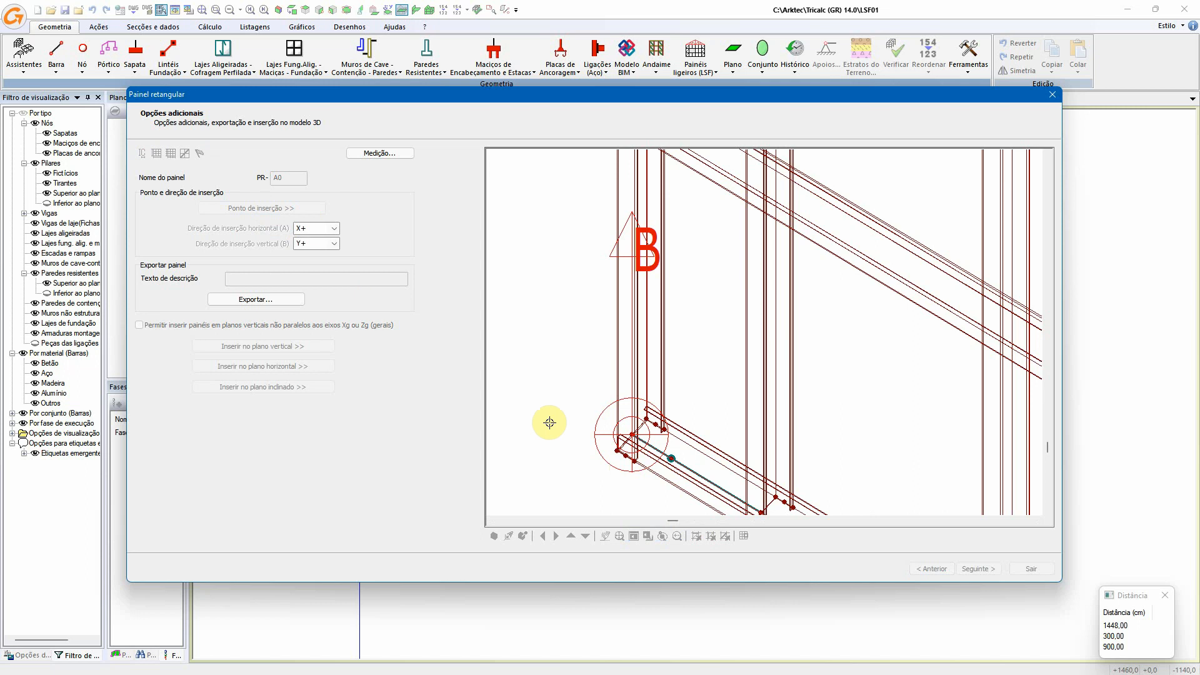
left_click(650, 417)
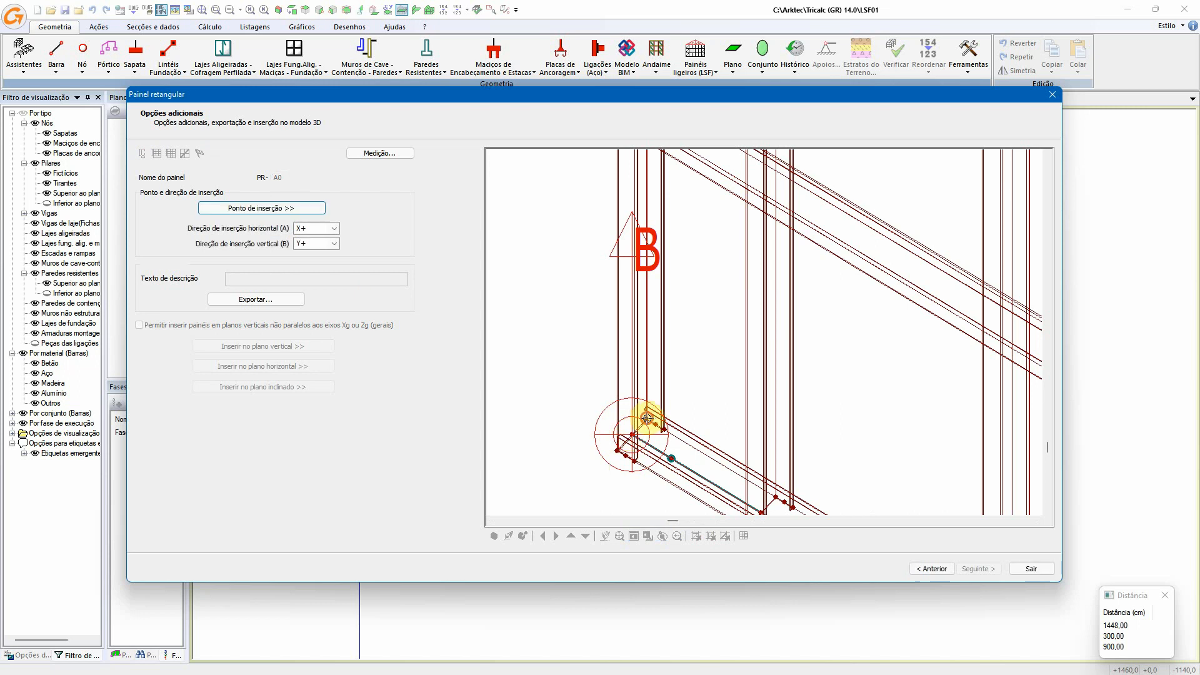
left_click(265, 211)
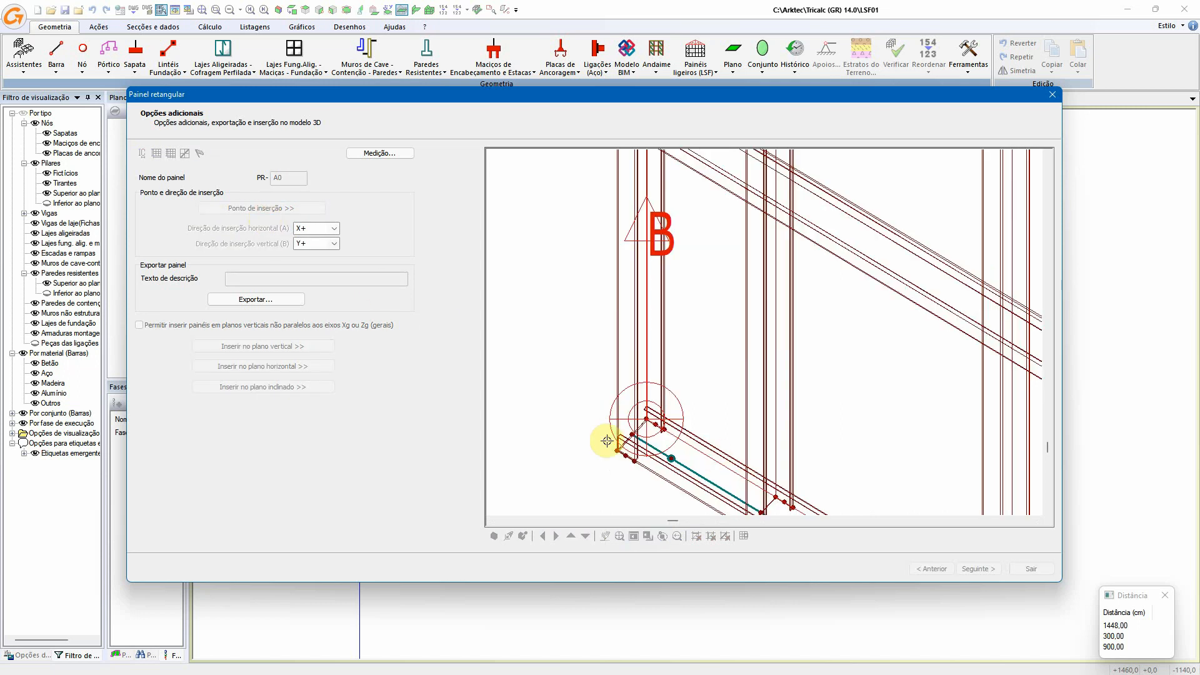
left_click(628, 433)
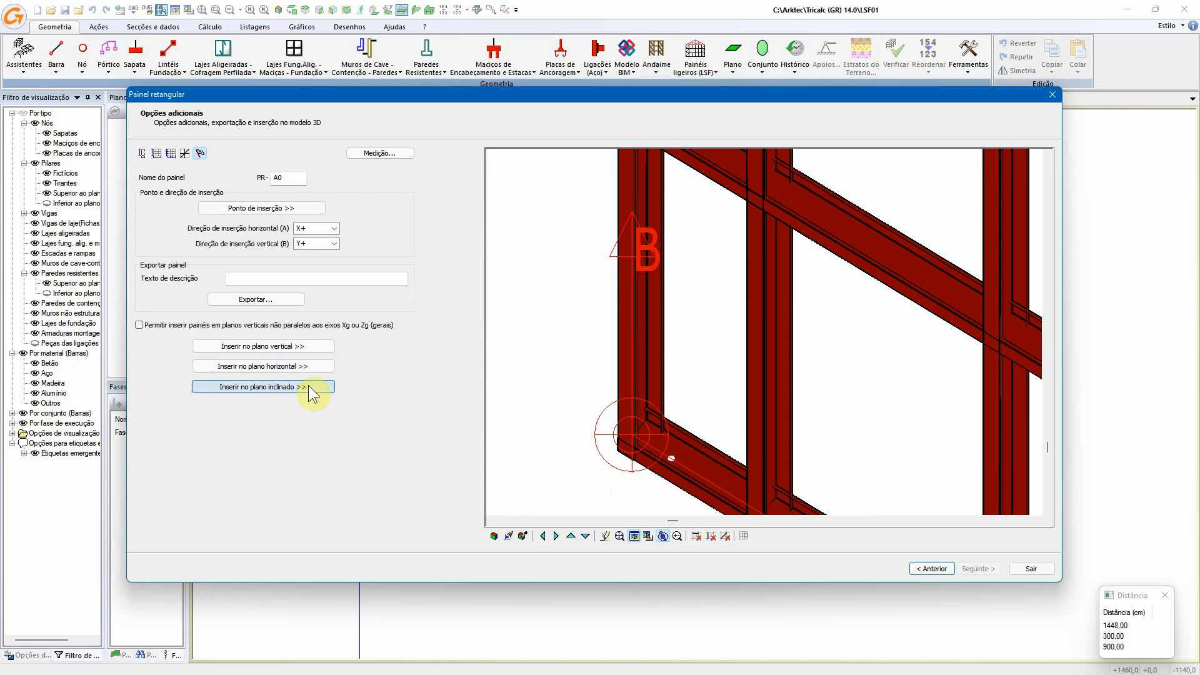
left_click(294, 347)
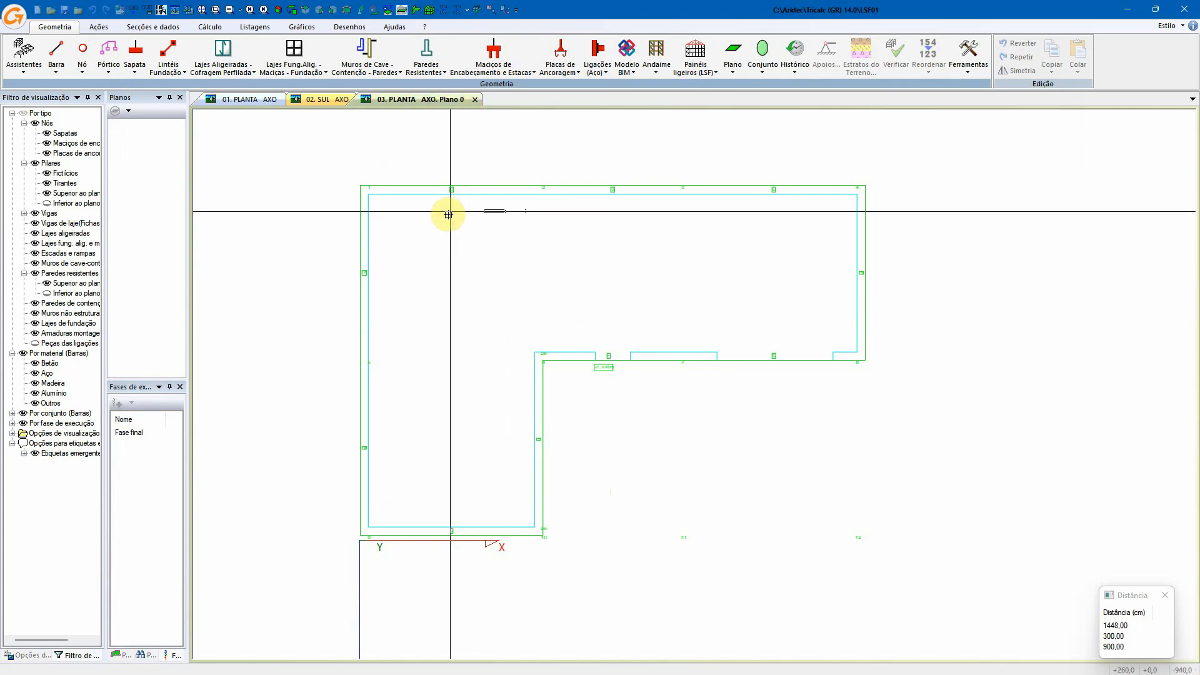
scroll(380, 192, "up", 4)
left_click(487, 252)
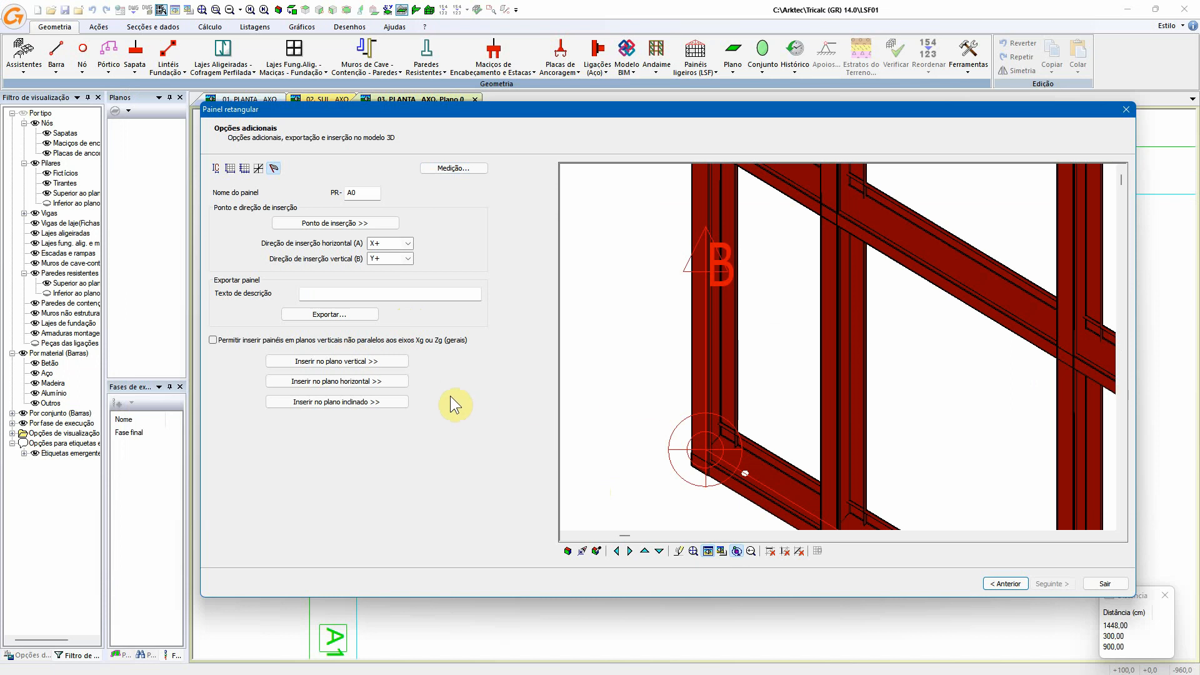
- Set the panel's insertion point to the front corner of its base and insert it vertically from plan corner 1 along the X direction
left_click(364, 222)
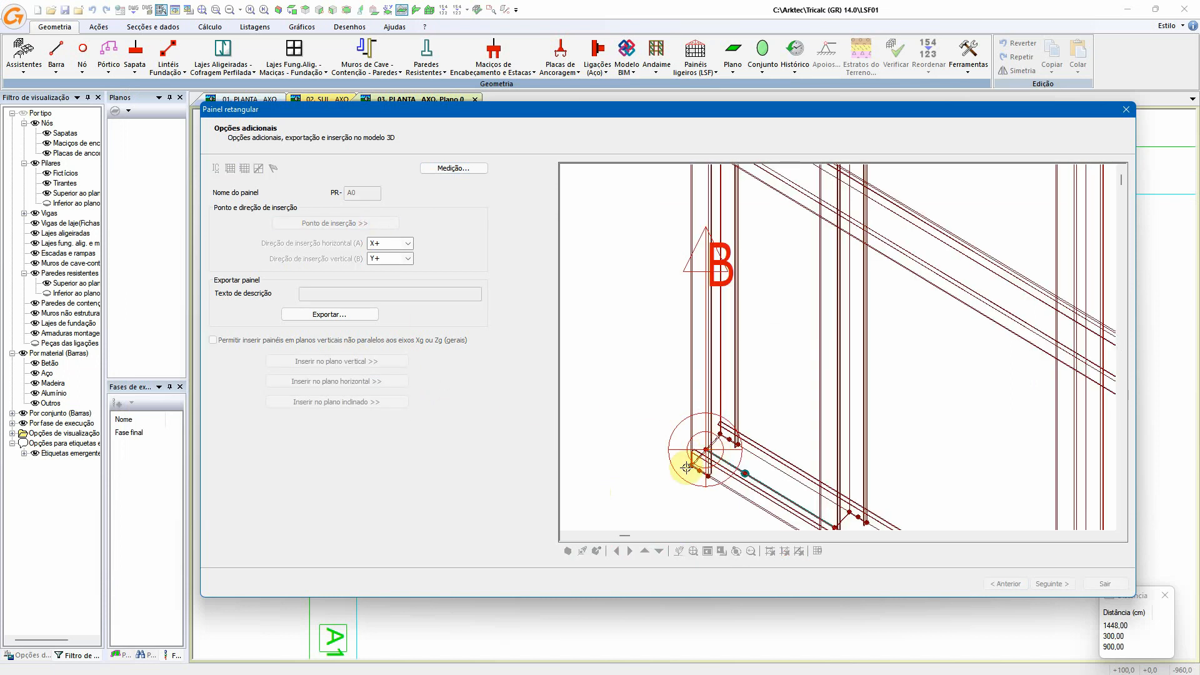
left_click(690, 467)
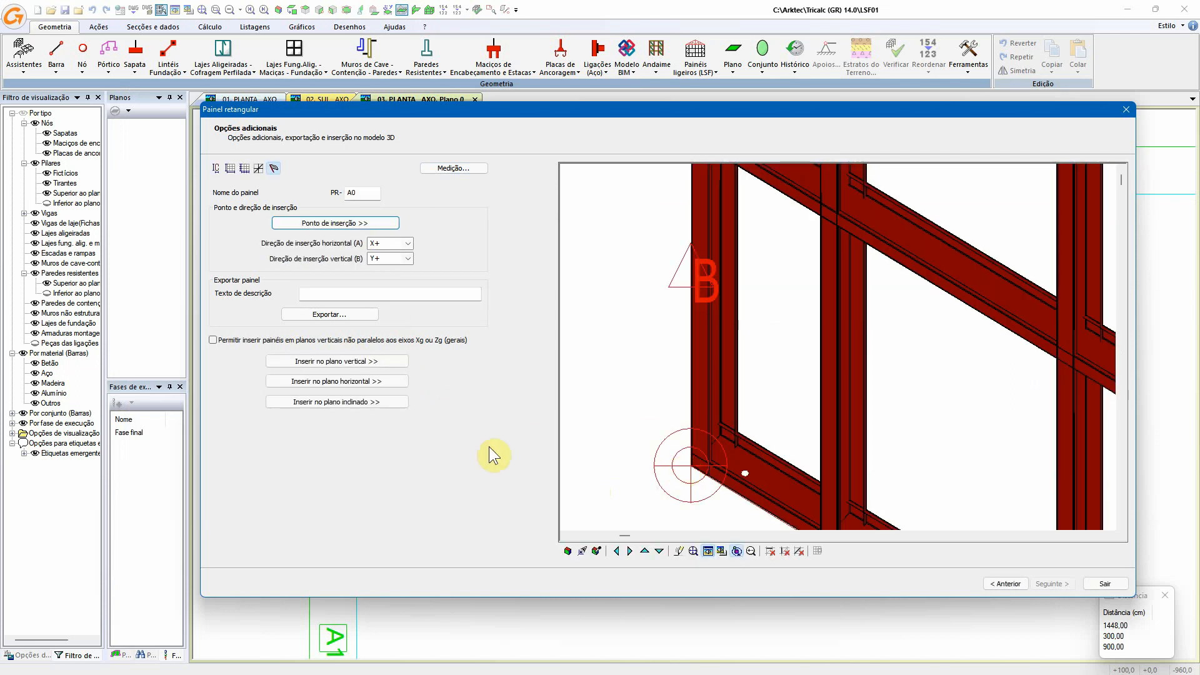
left_click(350, 361)
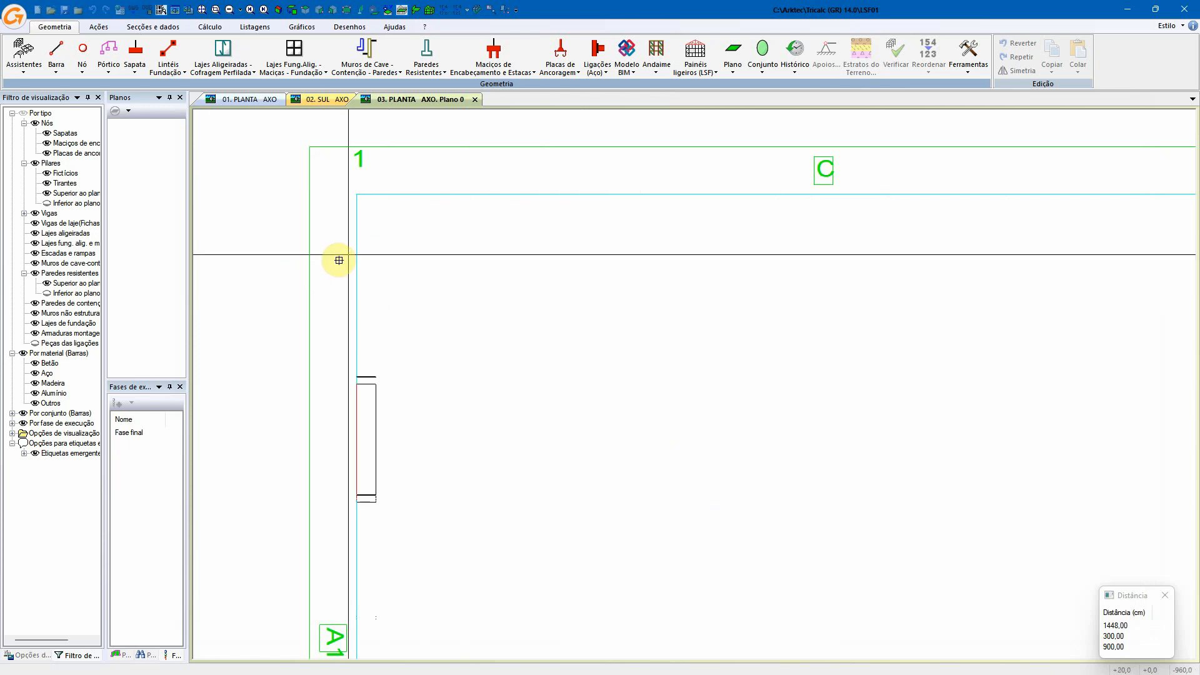
middle_click_drag(477, 285, 450, 254, "alt")
scroll(500, 281, "down", 5)
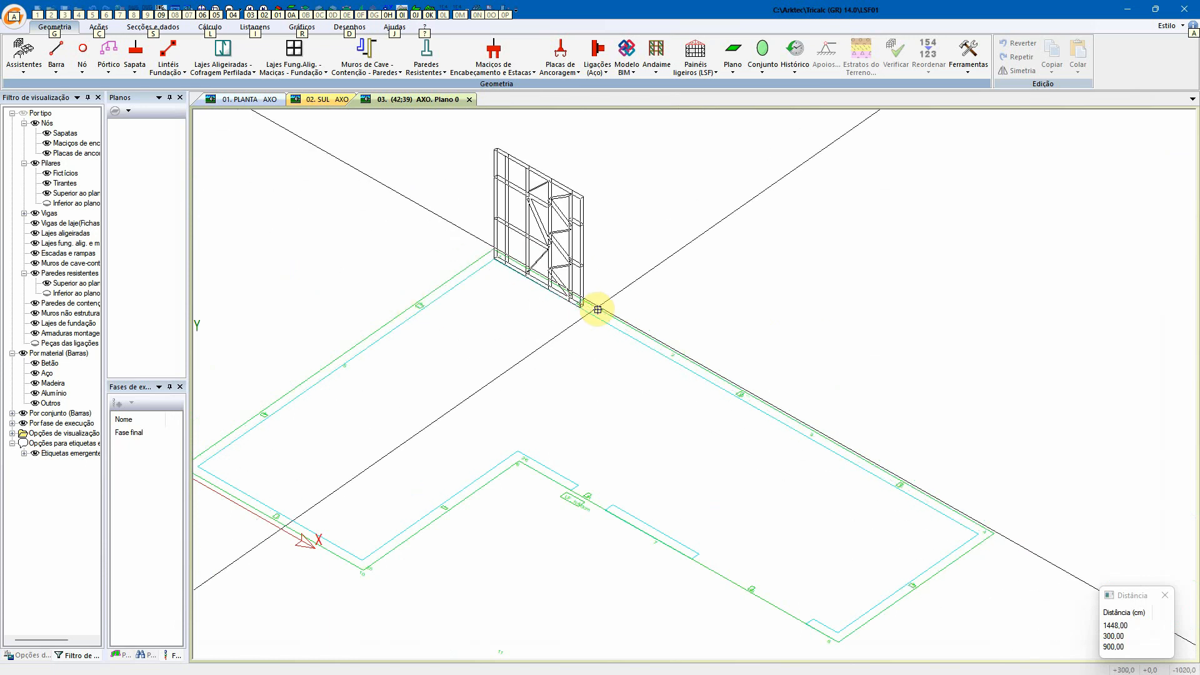
left_click(597, 310)
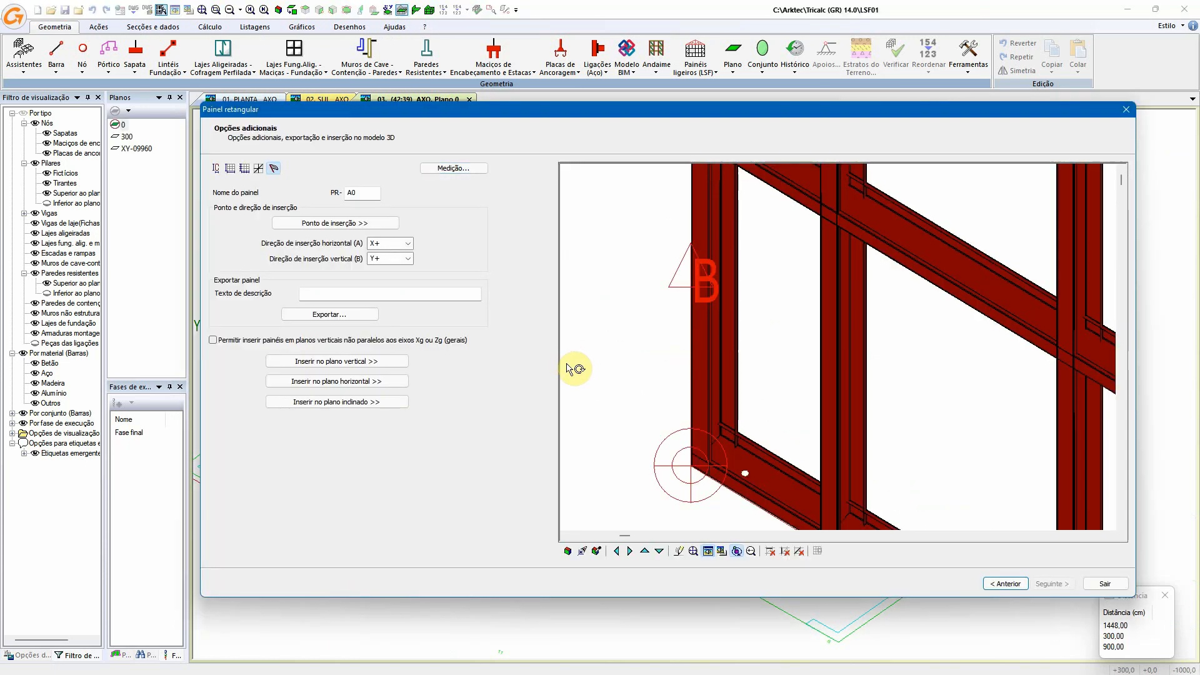
- Insert a second copy of the panel vertically, starting at the base end of the first one and continuing along the same wall
left_click(374, 367)
scroll(600, 310, "up", 5)
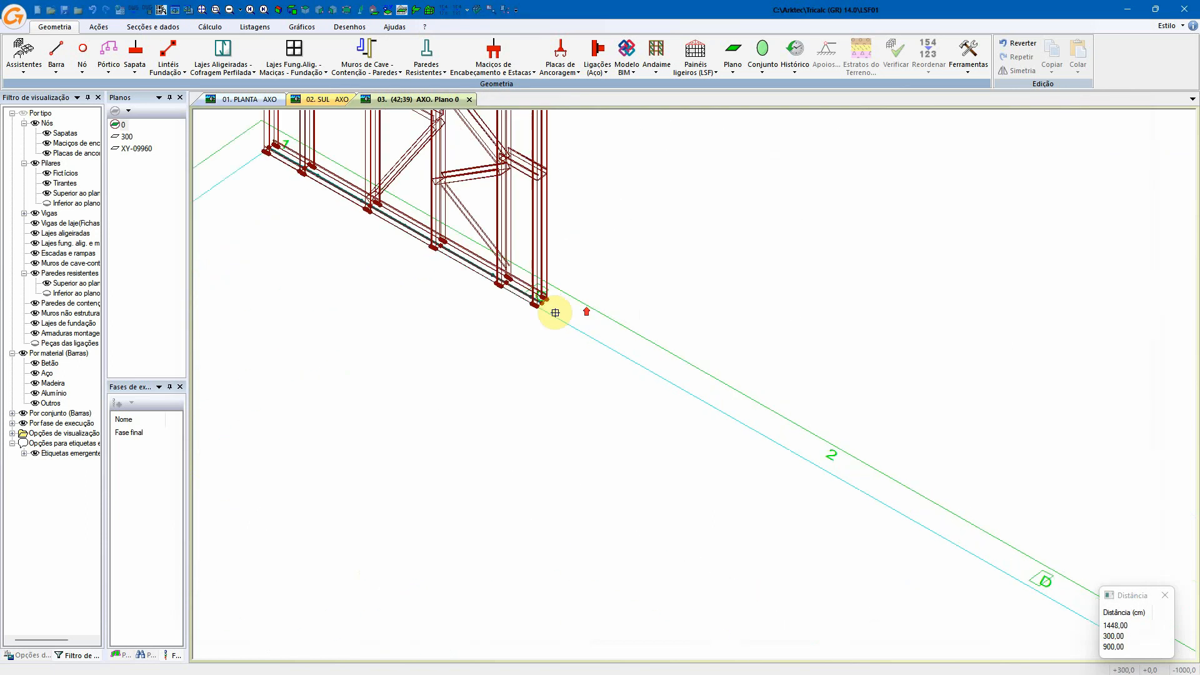
scroll(555, 313, "up", 4)
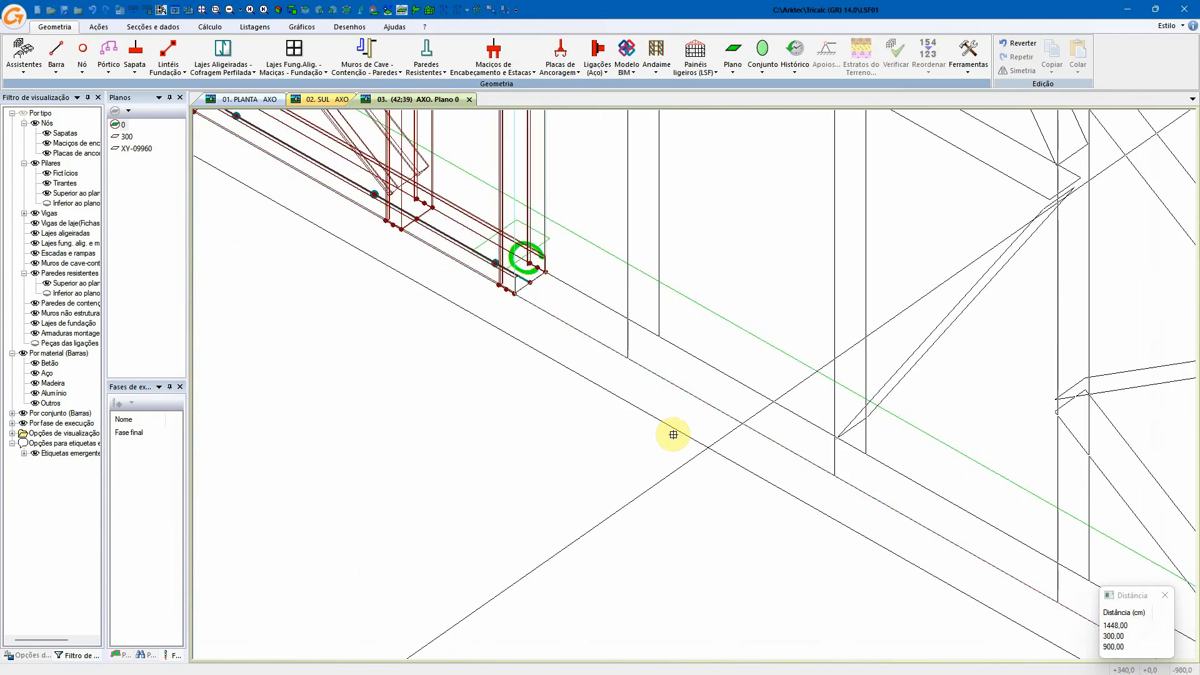
scroll(803, 576, "down", 5)
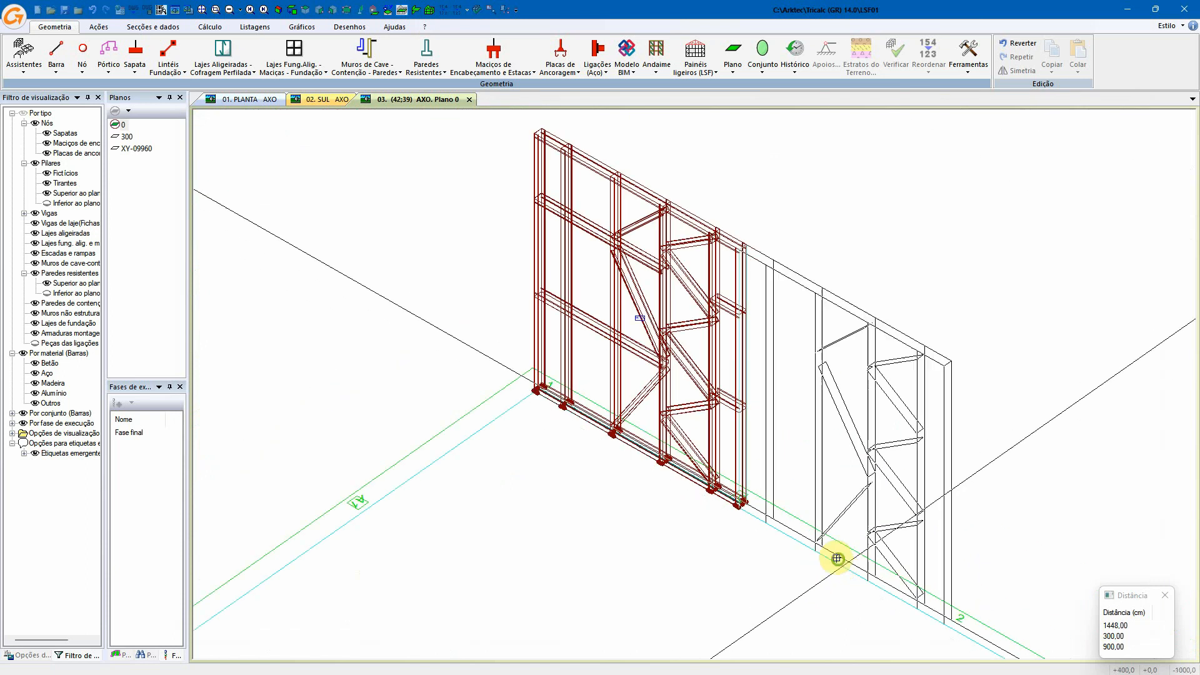
middle_click_drag(838, 557, 550, 439)
left_click(618, 504)
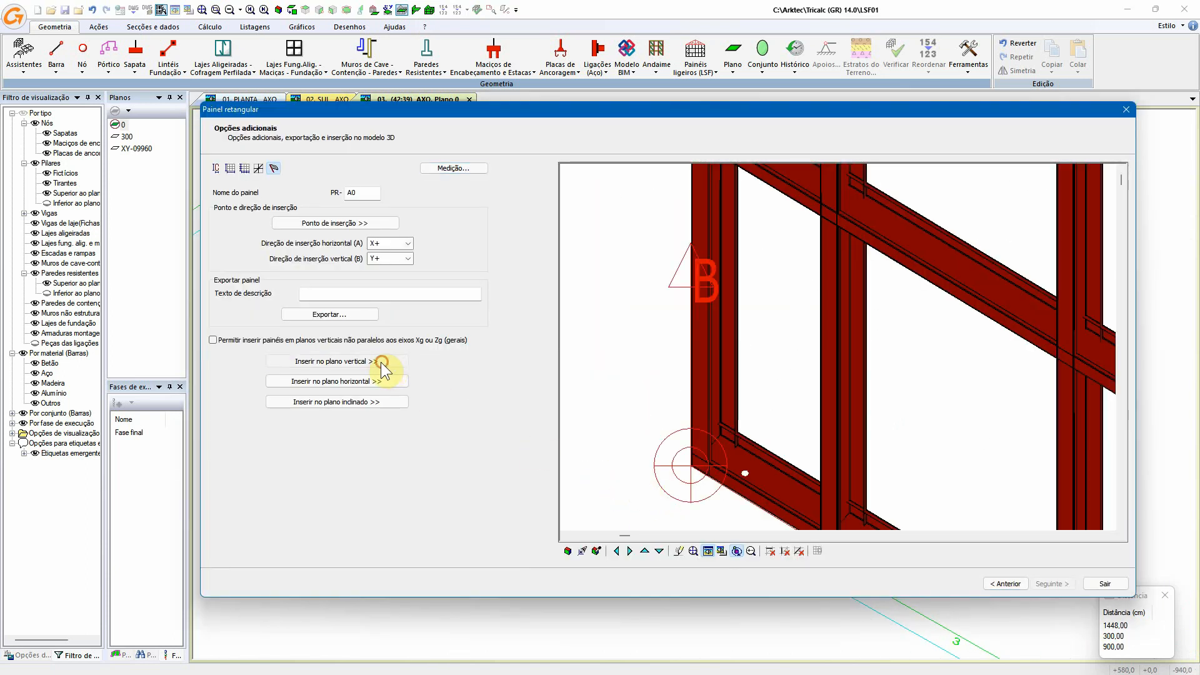
- Insert a third copy of the panel vertically at the end of the second one, along the X wall
left_click(381, 362)
scroll(603, 461, "up", 2)
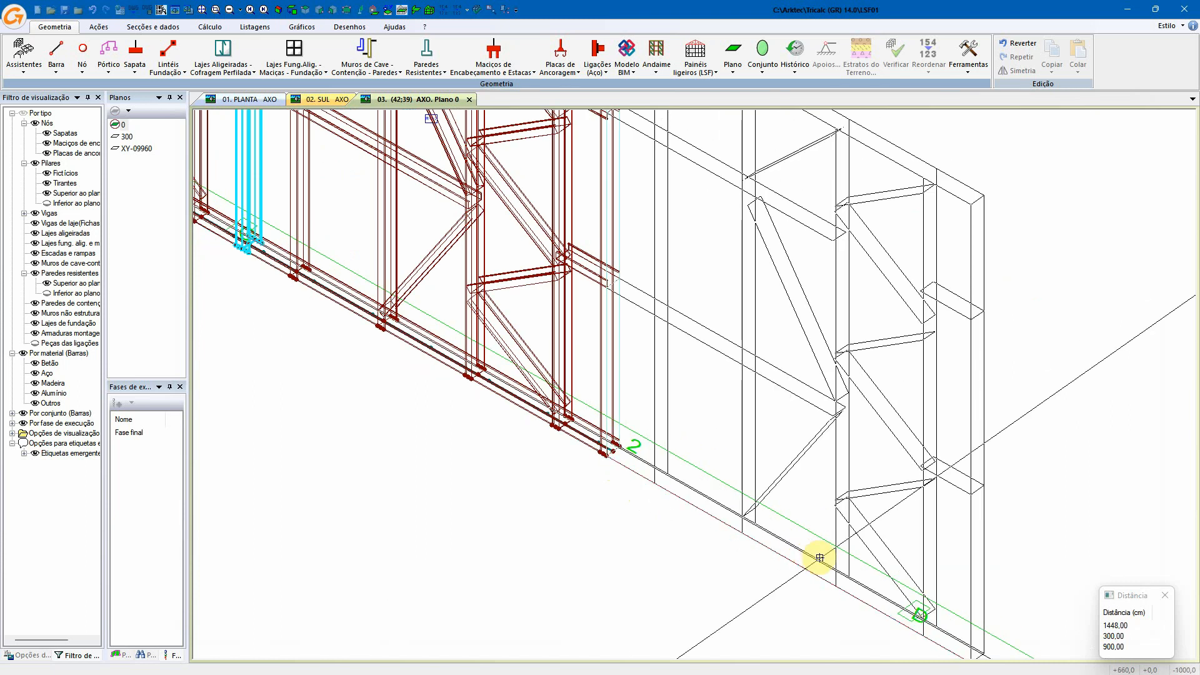
left_click(800, 567)
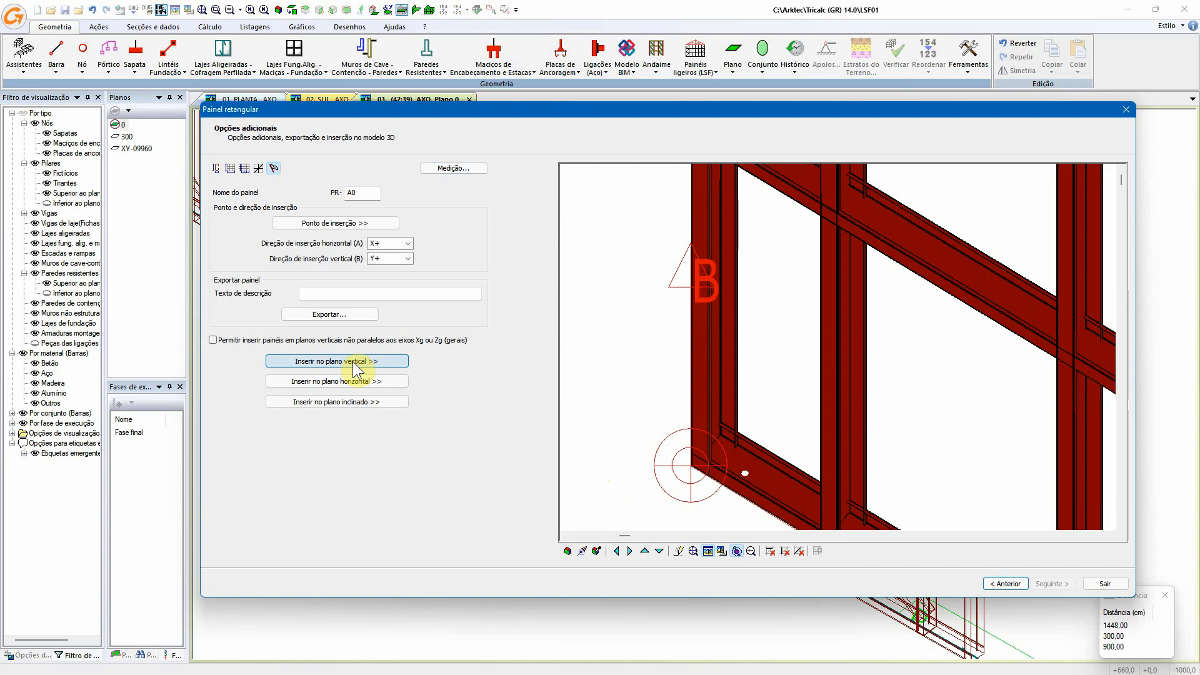
left_click(344, 225)
left_click(721, 431)
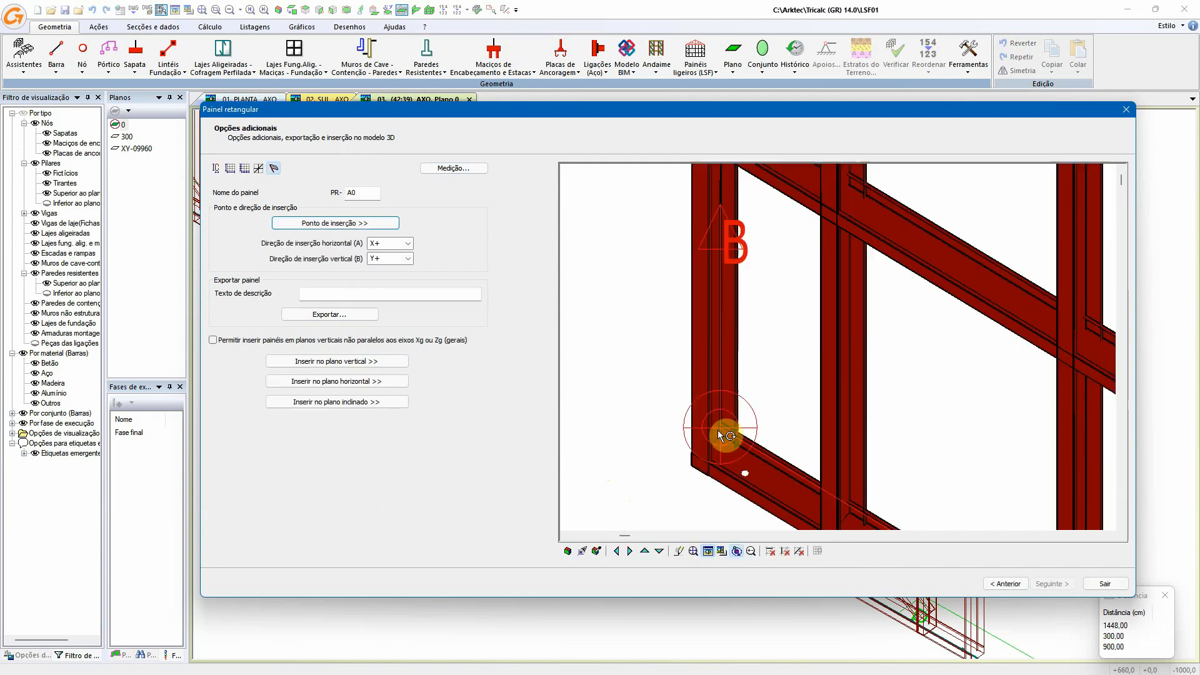
left_click(337, 361)
scroll(417, 334, "down", 2)
middle_click_drag(421, 335, 769, 485)
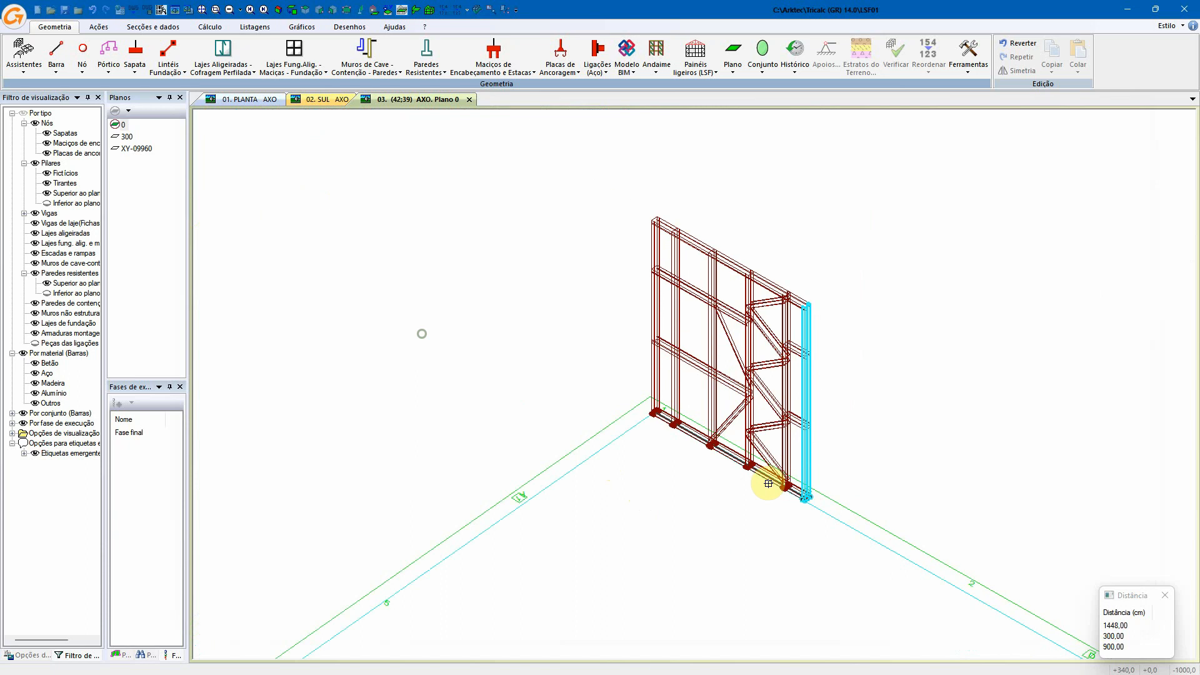
scroll(645, 411, "up", 8)
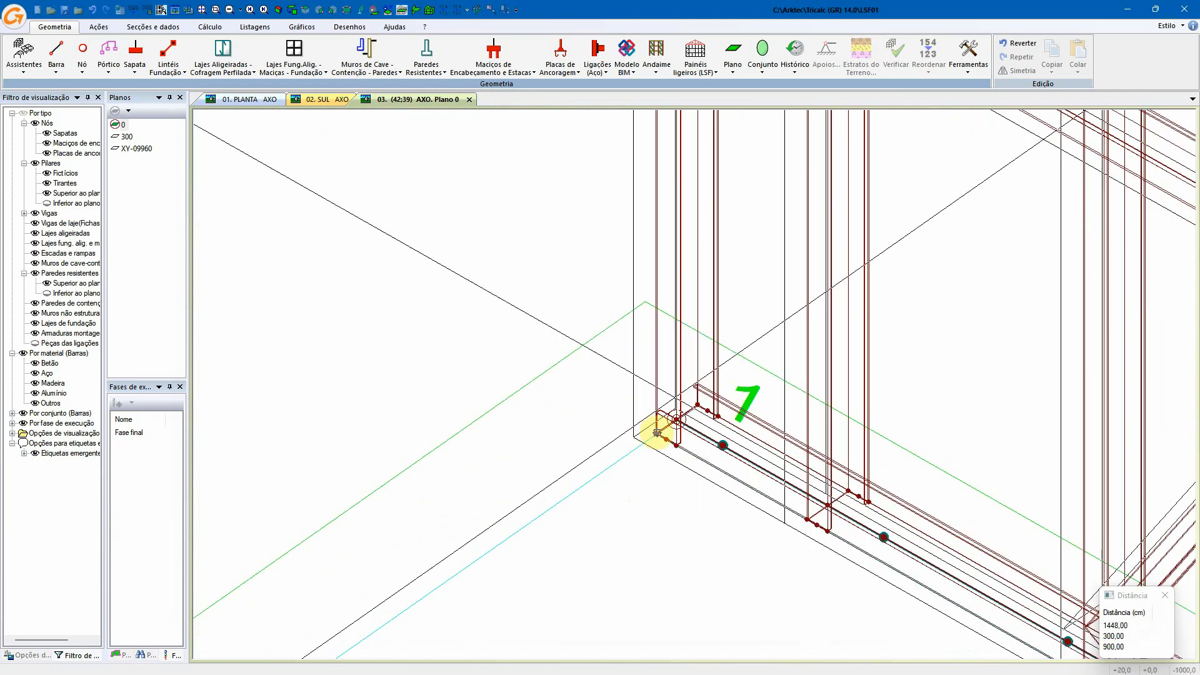
scroll(559, 490, "down", 4)
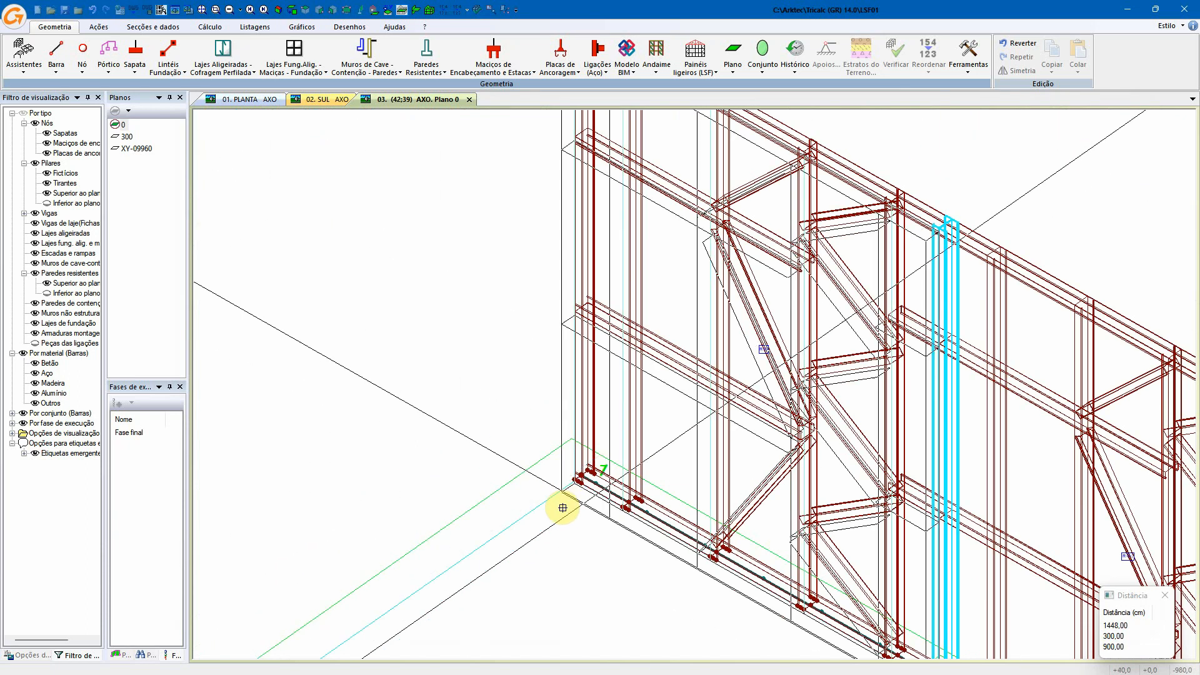
key("Escape")
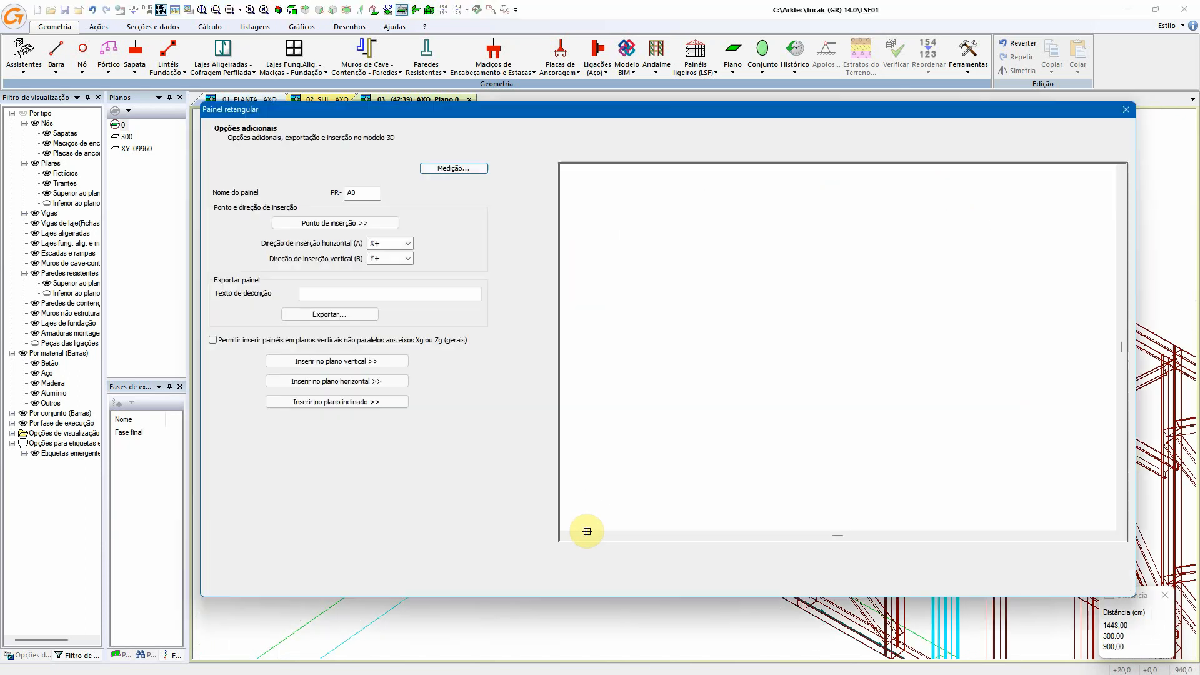
- Set the insertion point to the rear node of the panel's base and insert it vertically from corner 1 along the perpendicular wall
left_click(361, 379)
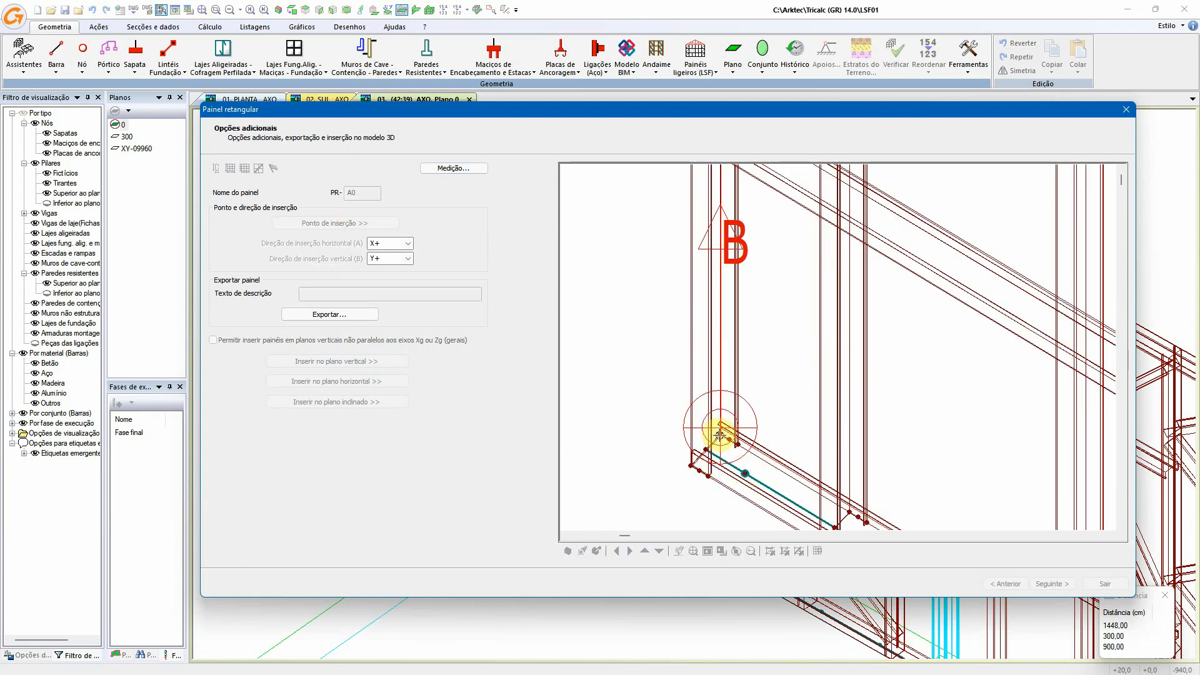
left_click(719, 433)
left_click(351, 378)
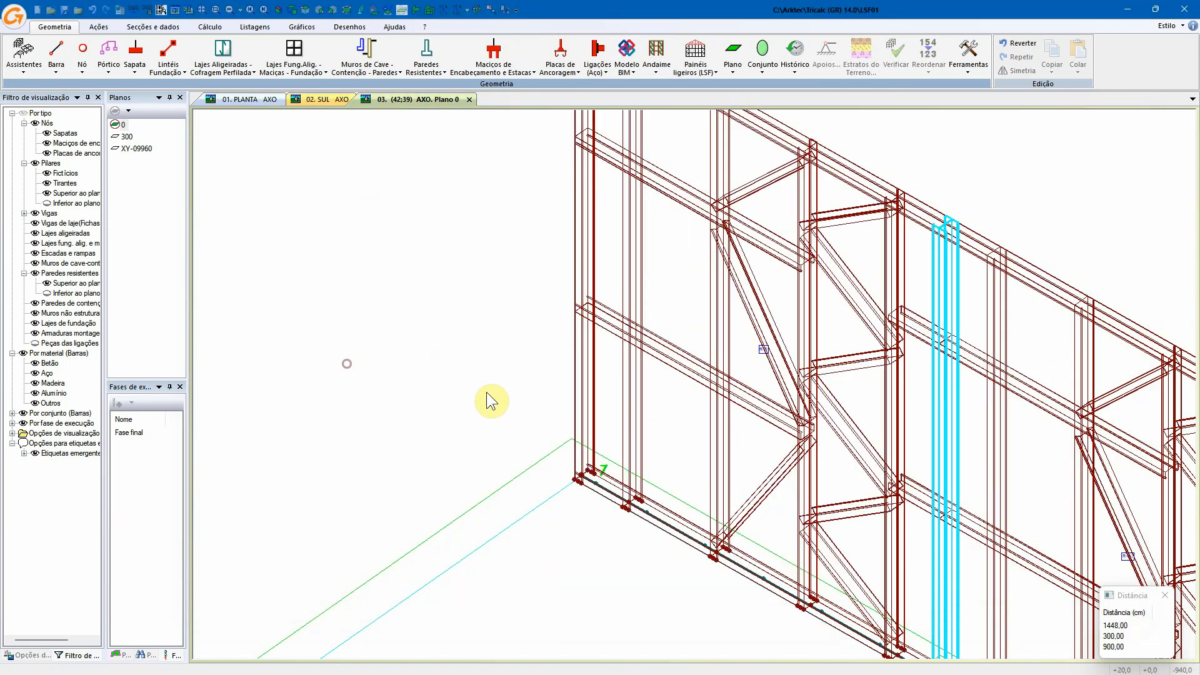
scroll(575, 494, "up", 5)
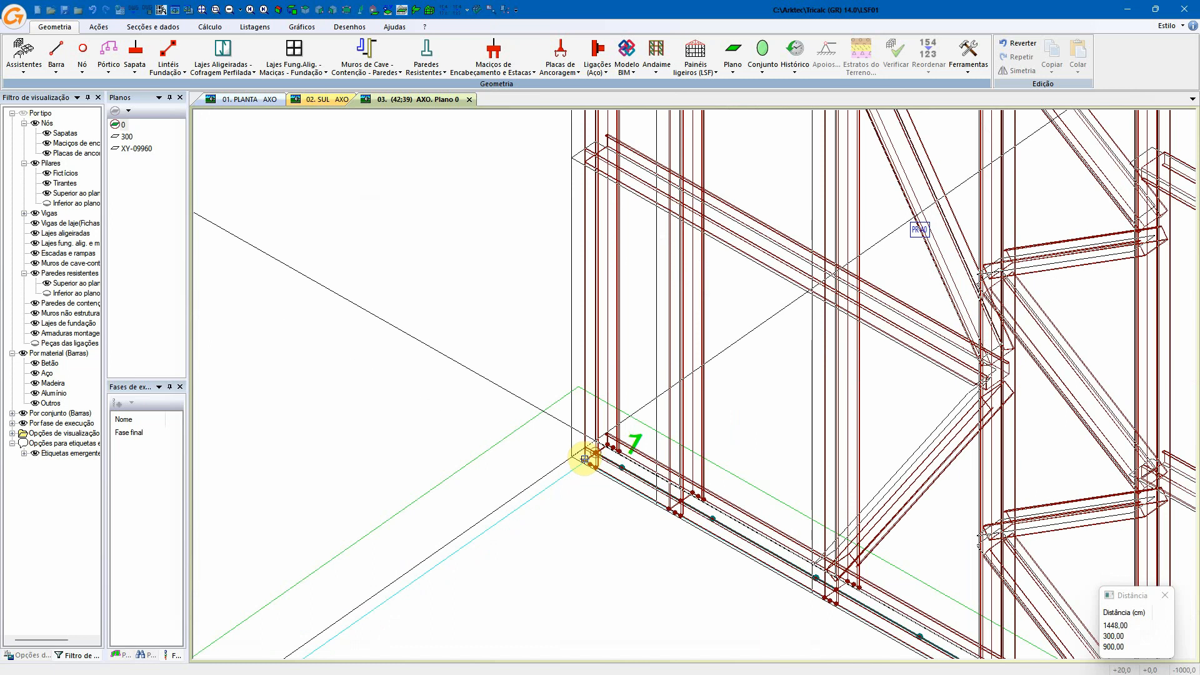
left_click(449, 553)
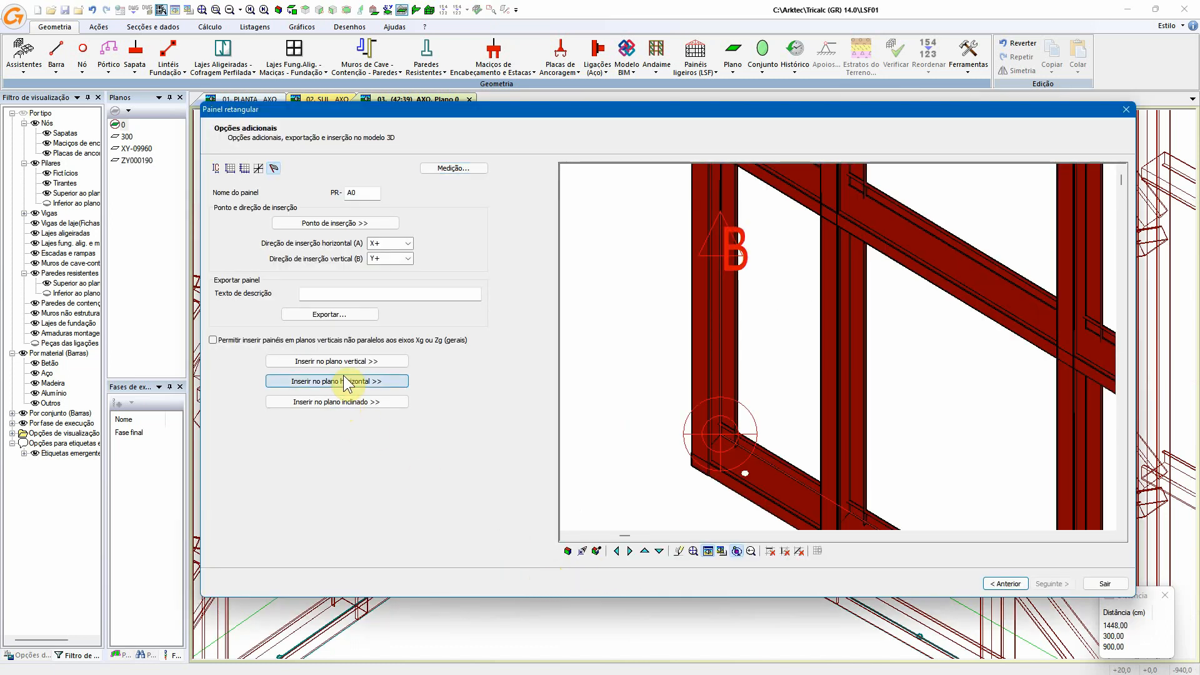
- Insert another vertical panel at the free end of the perpendicular wall's first panel, and leave the rectangular panel definition
left_click(335, 362)
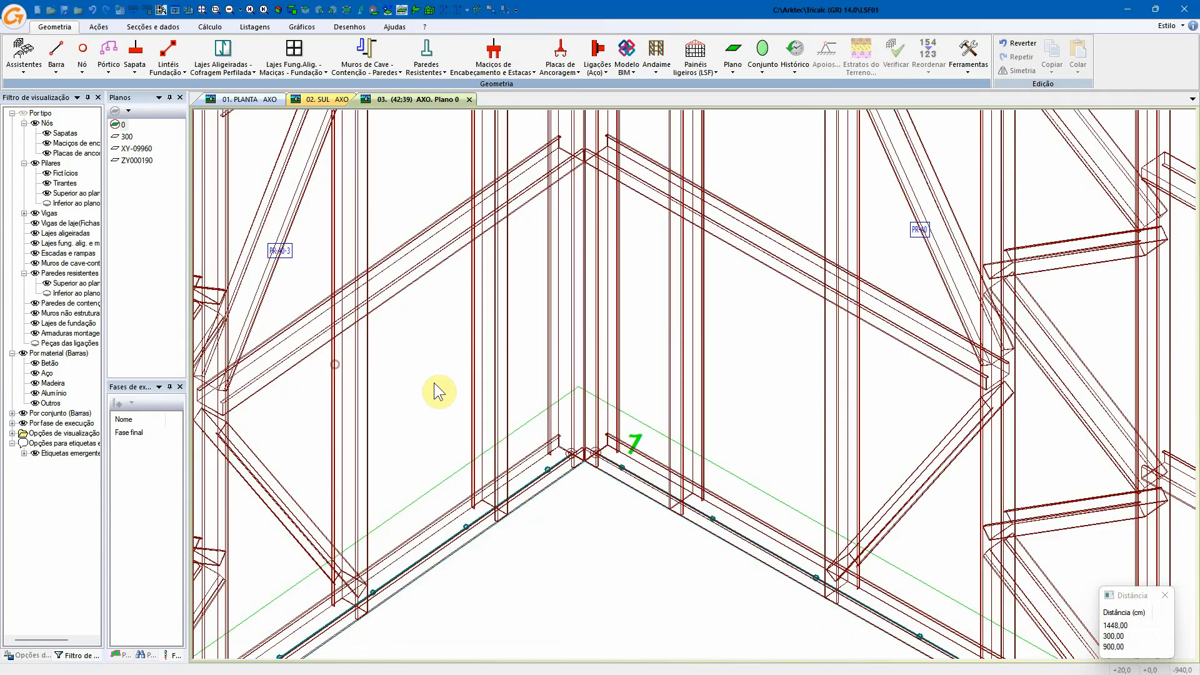
scroll(530, 509, "down", 5)
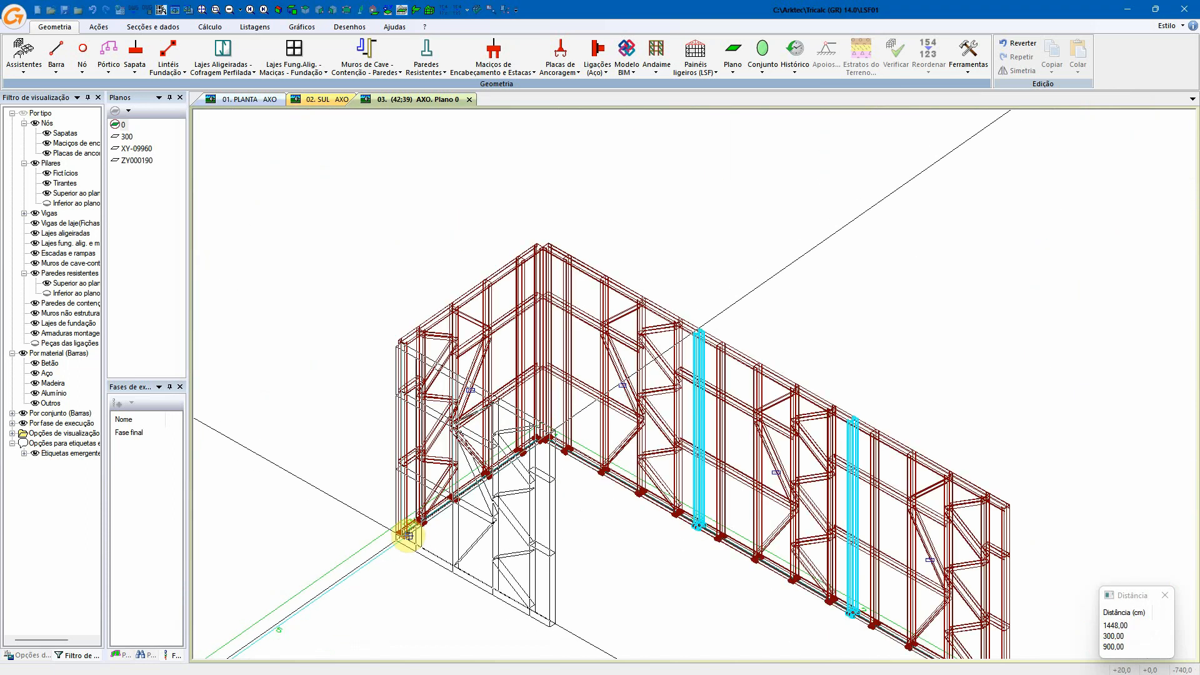
scroll(400, 542, "up", 4)
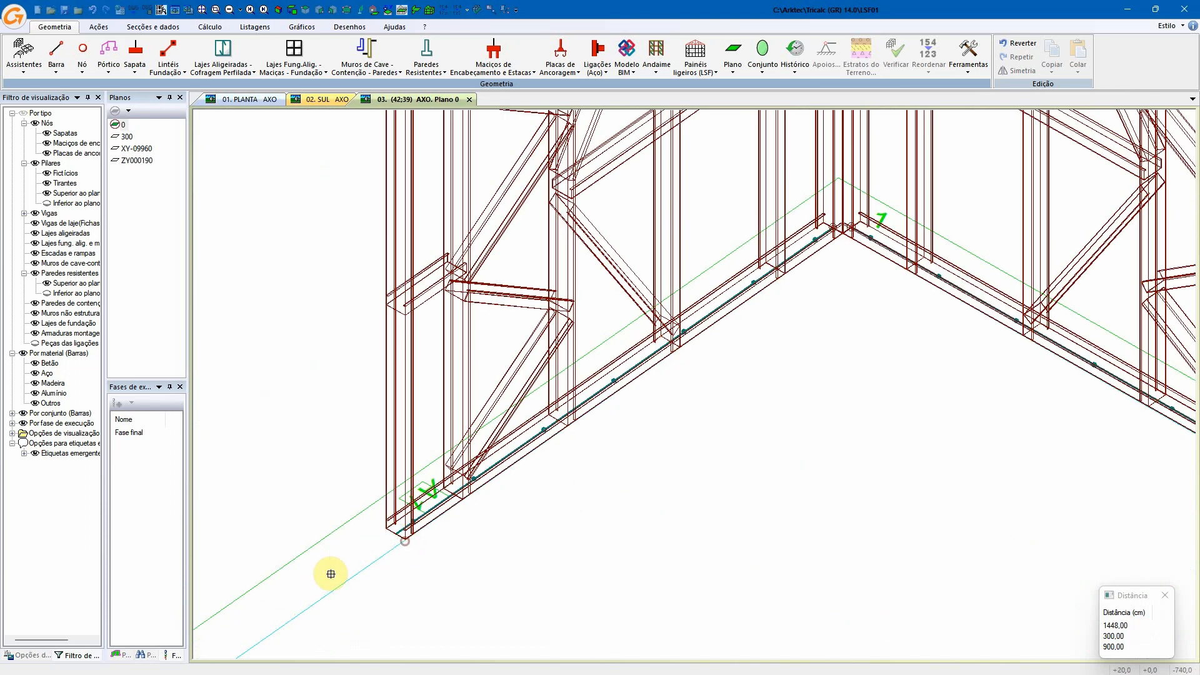
left_click(412, 585)
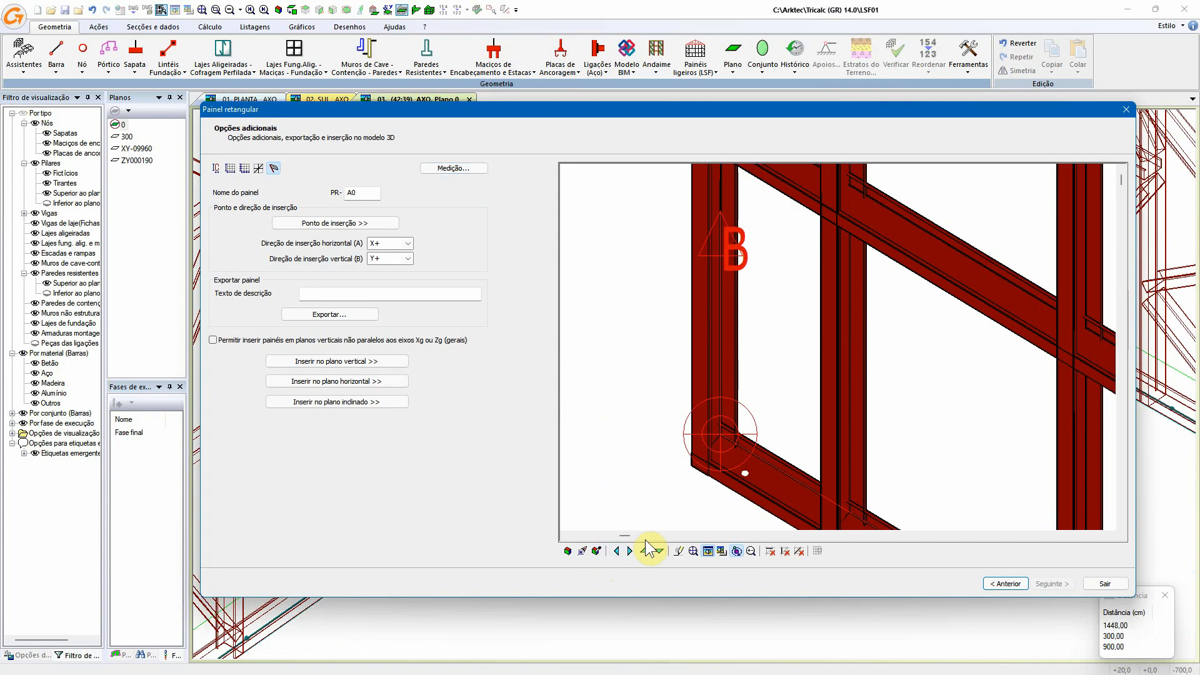
left_click(1106, 583)
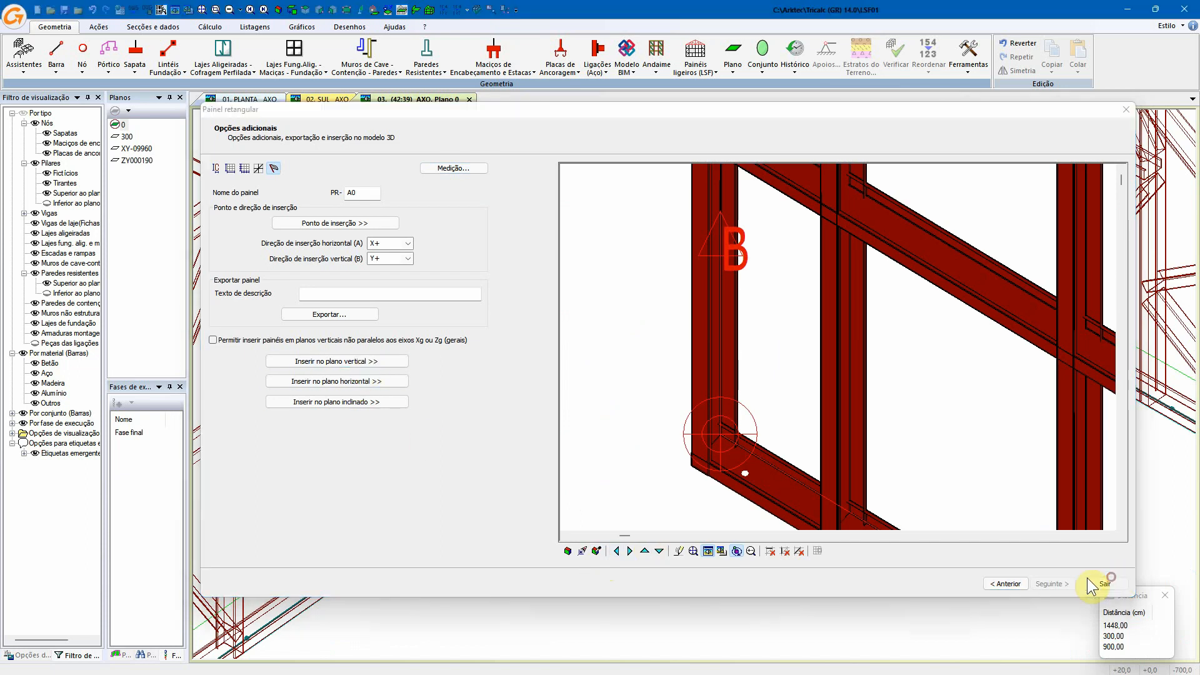
- Examine the corner between the two walls in a rendered view from above and from outside, and return to wireframe
scroll(812, 478, "down", 2)
scroll(787, 198, "up", 6)
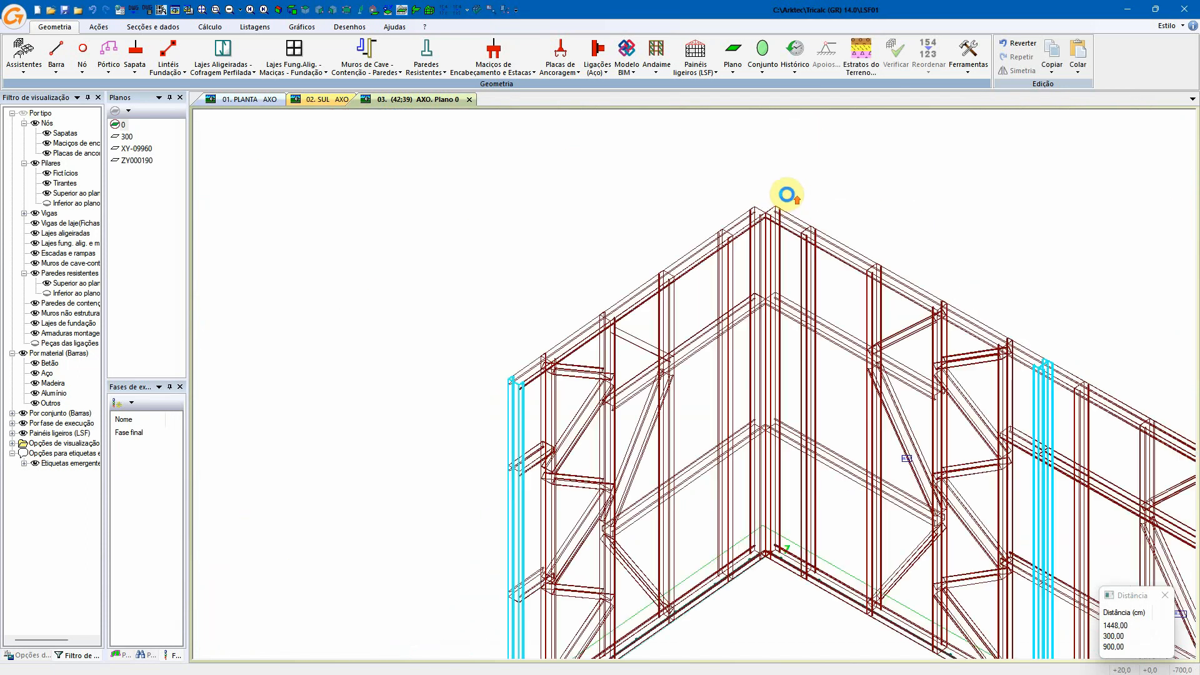
key("ctrl+r")
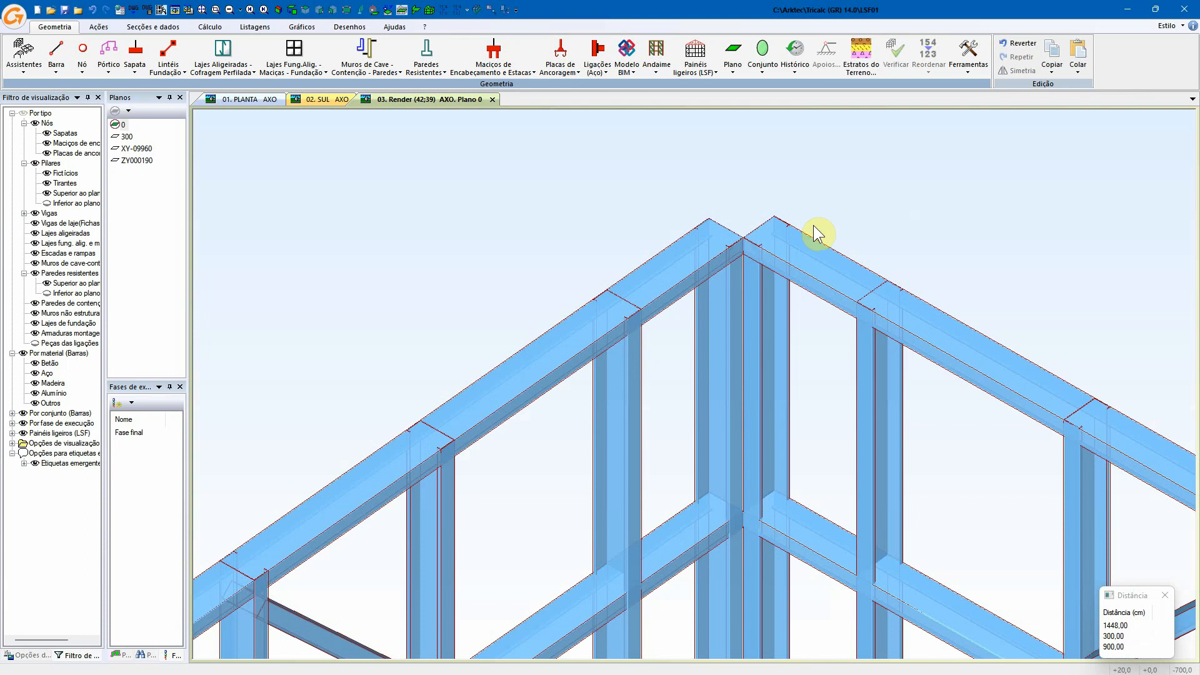
middle_click_drag(745, 250, 628, 301, "shift")
scroll(773, 389, "down", 3)
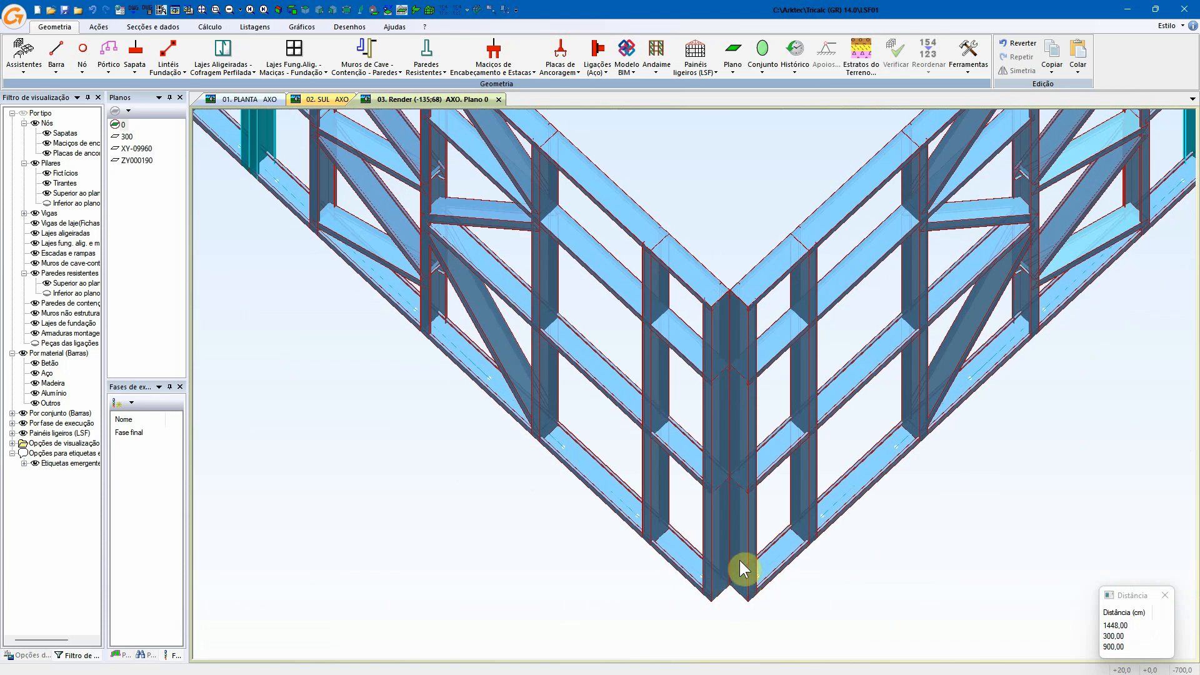
key("ctrl+r")
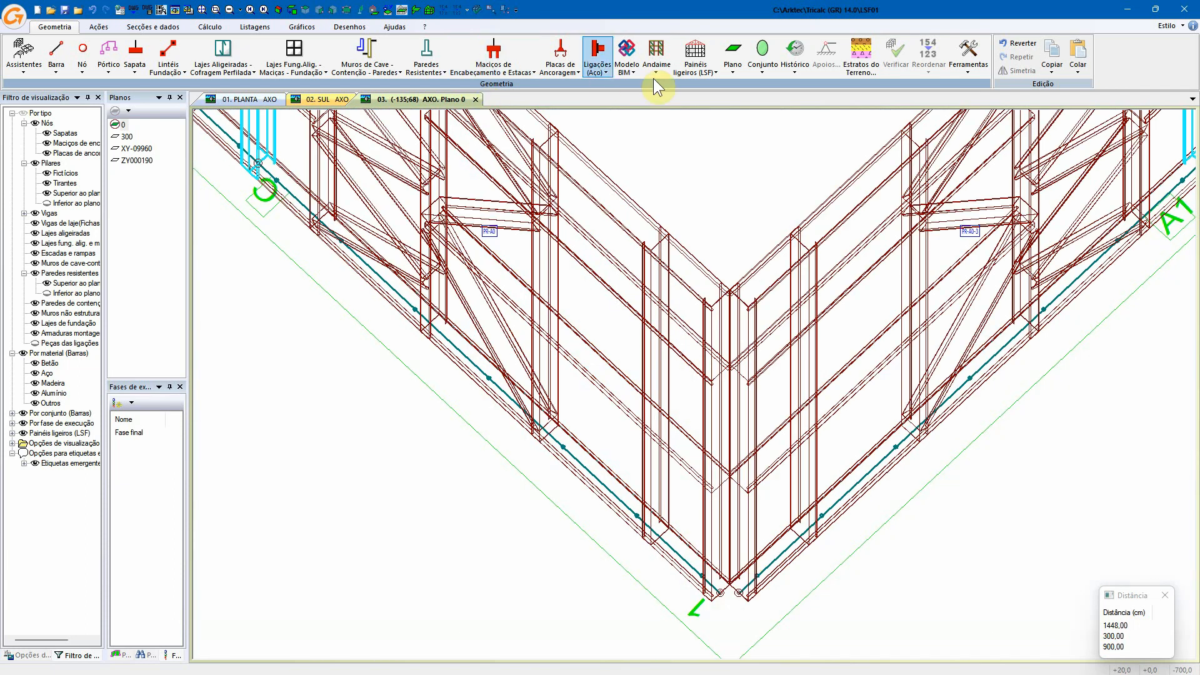
- Adjust the corner between the two perpendicular panels as "Encontro de 2 painéis em L" and check it in a rendered view
left_click(683, 74)
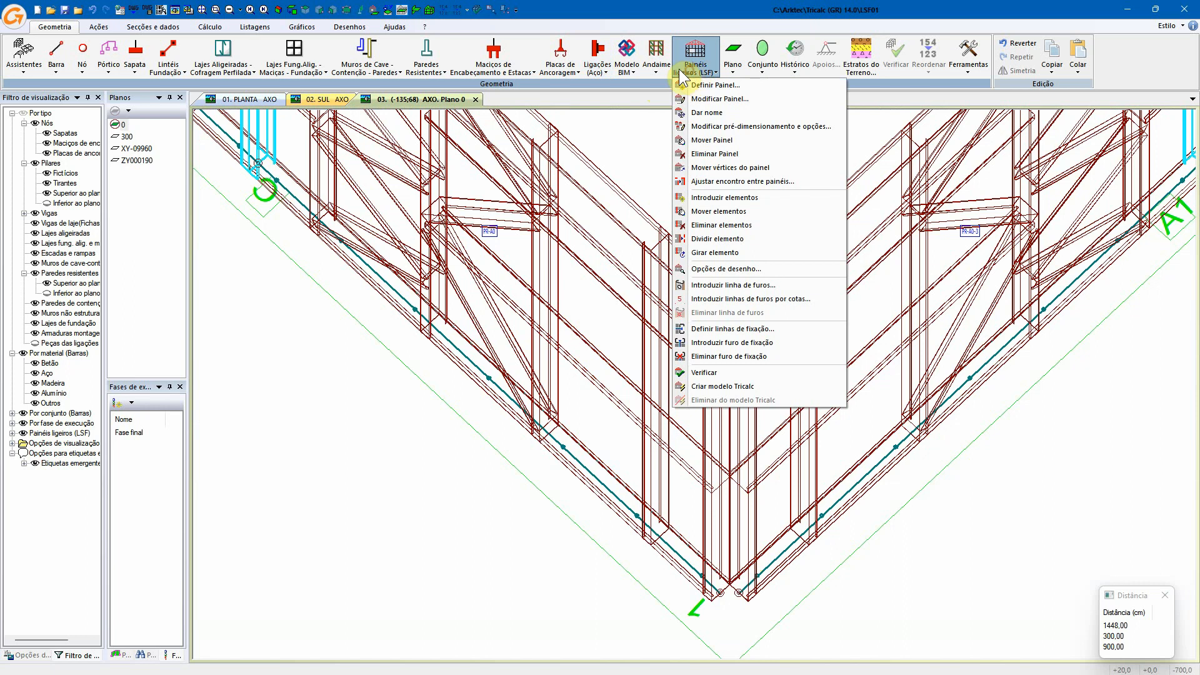
left_click(723, 186)
left_click_drag(706, 233, 490, 180)
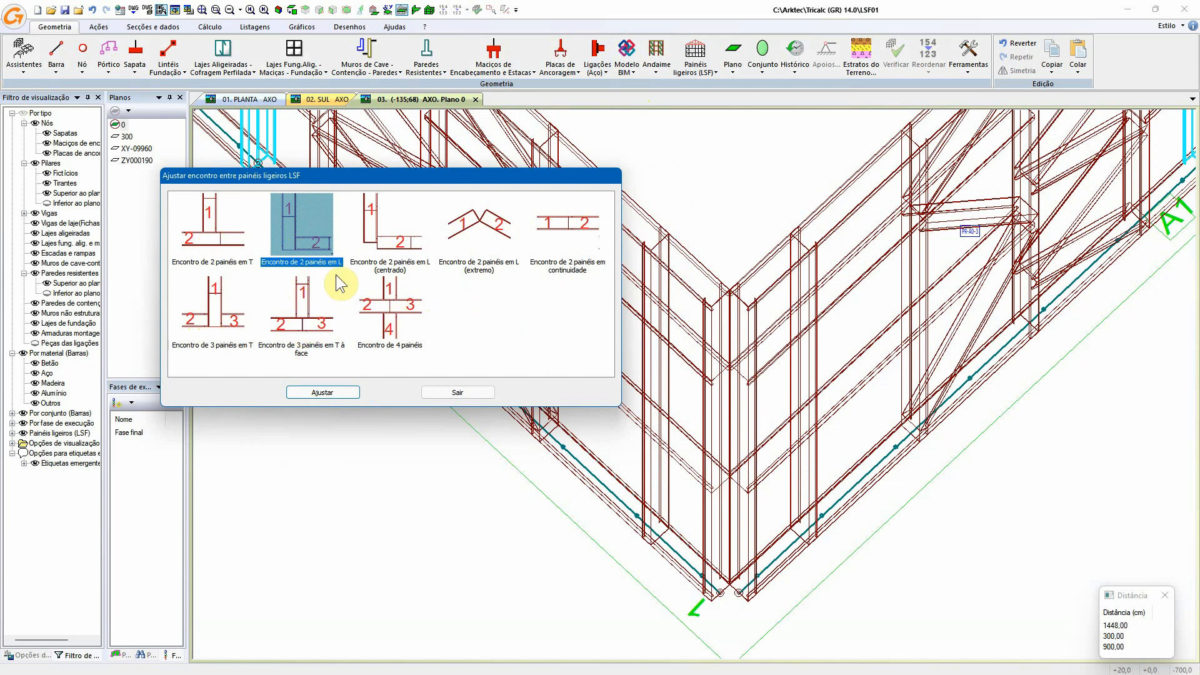
left_click(322, 392)
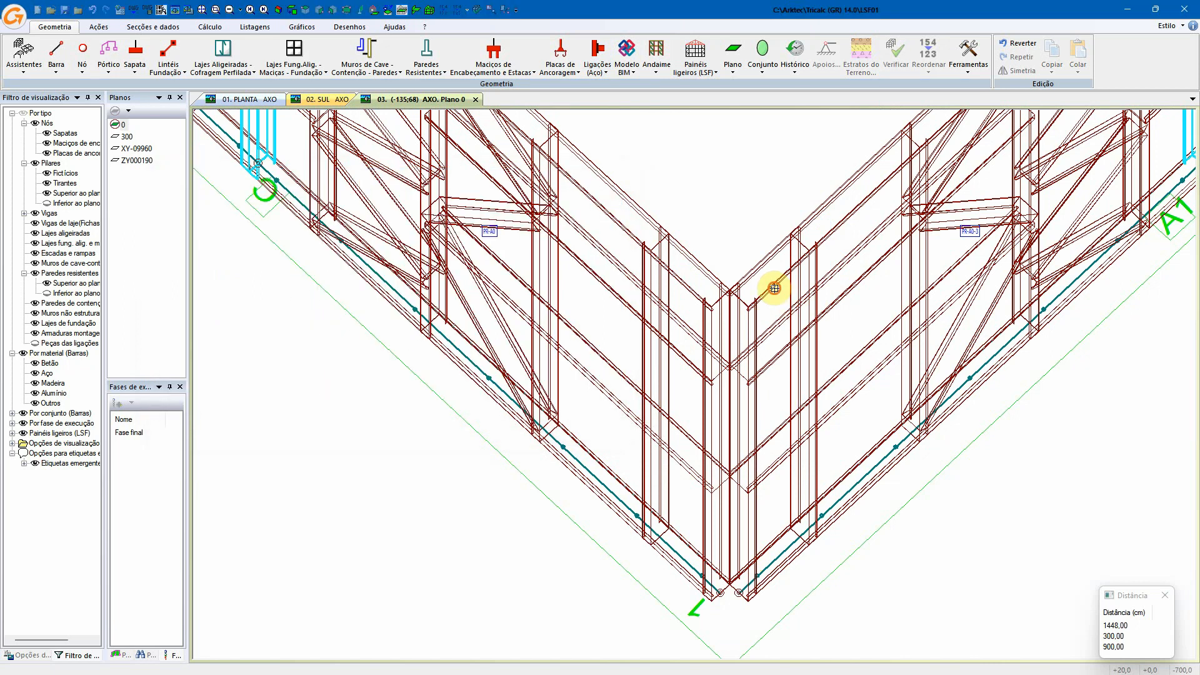
left_click(698, 261)
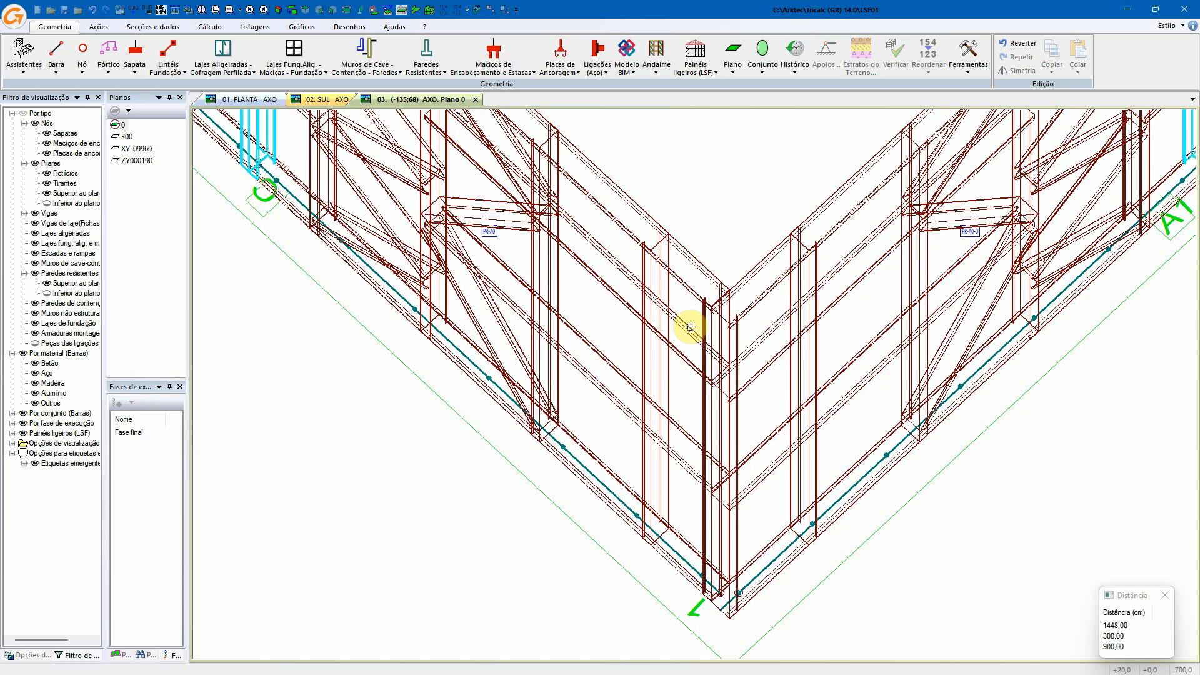
left_click(845, 603)
left_click(667, 442)
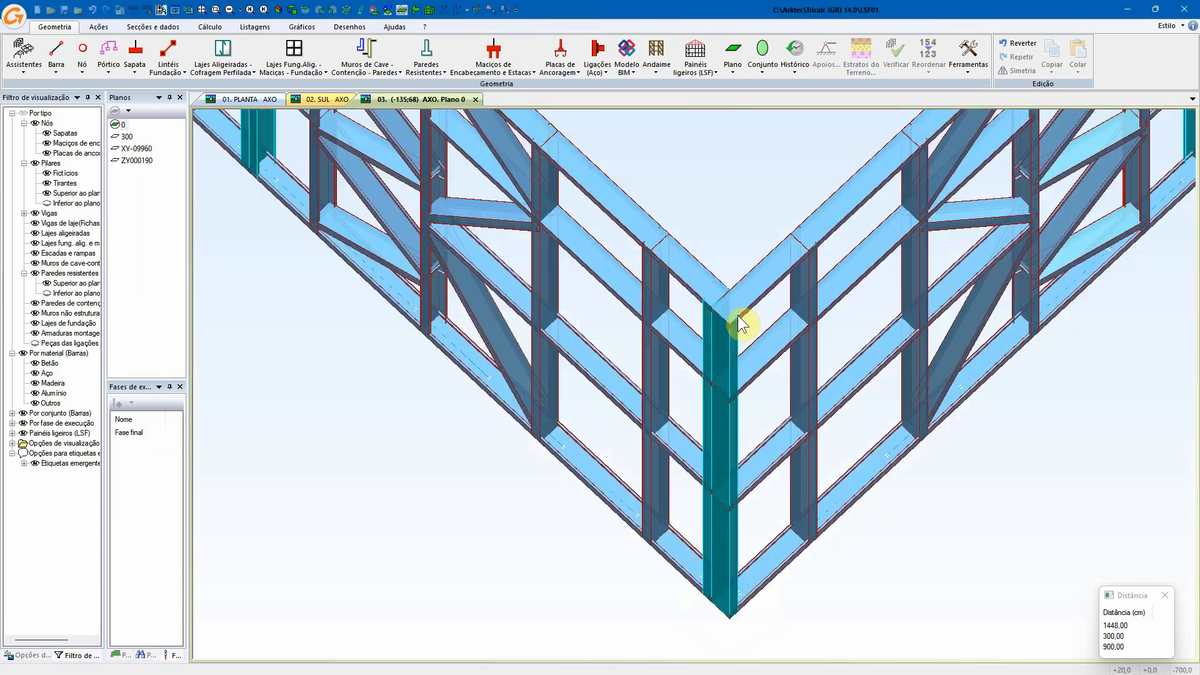
scroll(726, 332, "up", 5)
middle_click_drag(660, 328, 705, 364)
scroll(716, 367, "down", 5)
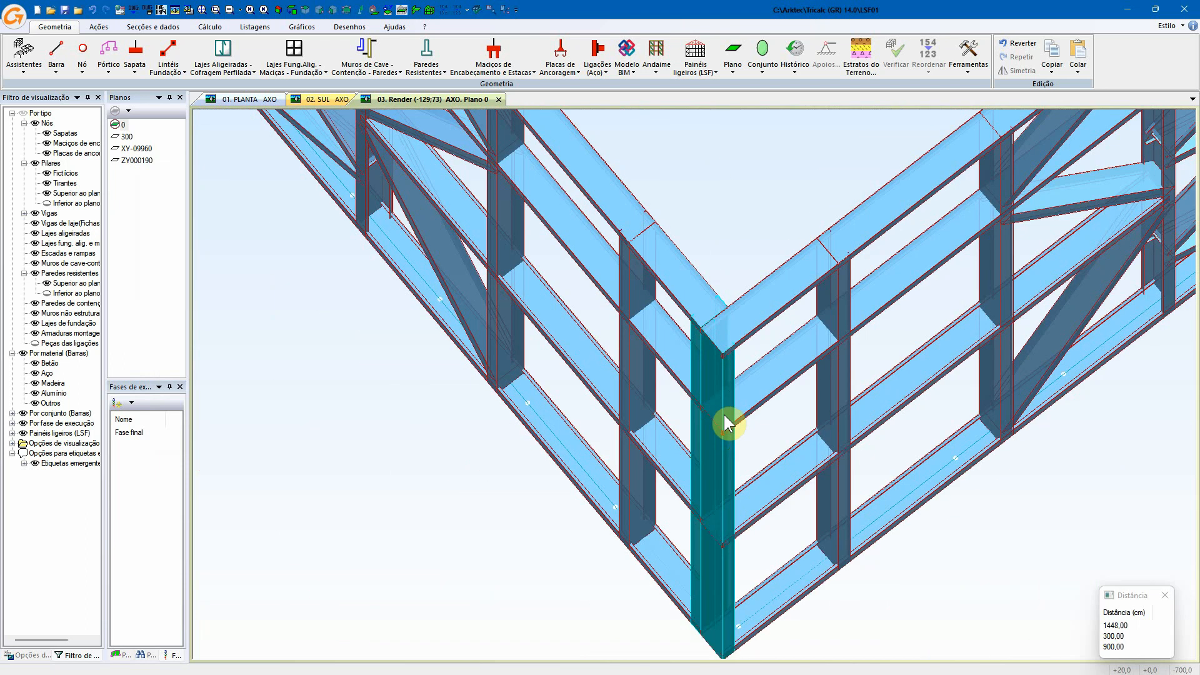
- Examine the adjusted L-shaped corner between the two perpendicular panels from outside in the rendered view, and return to wireframe
middle_click_drag(718, 420, 721, 369)
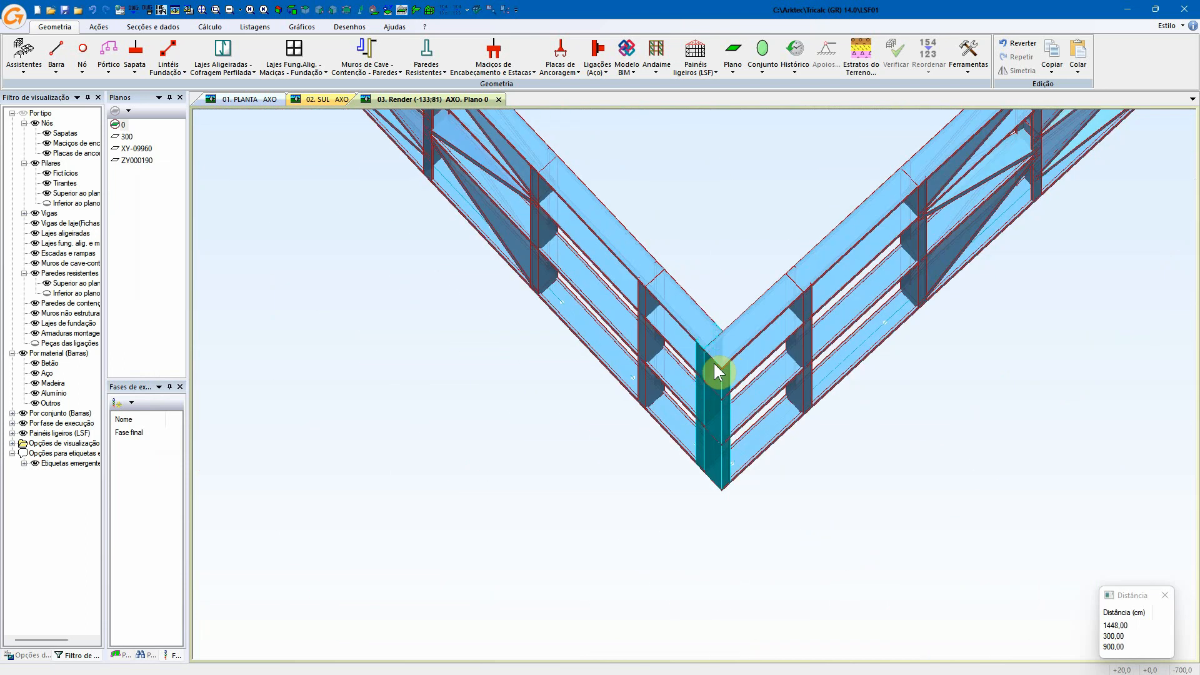
scroll(719, 373, "up", 5)
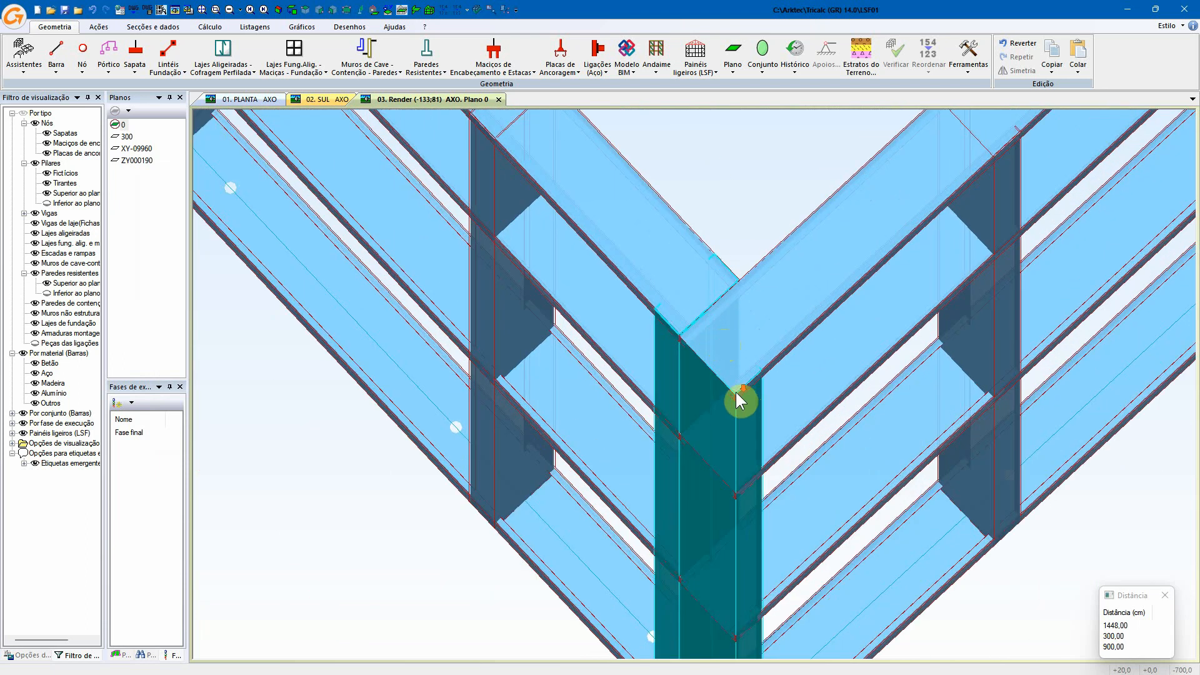
scroll(735, 395, "down", 6)
middle_click_drag(704, 420, 606, 336)
key("Escape")
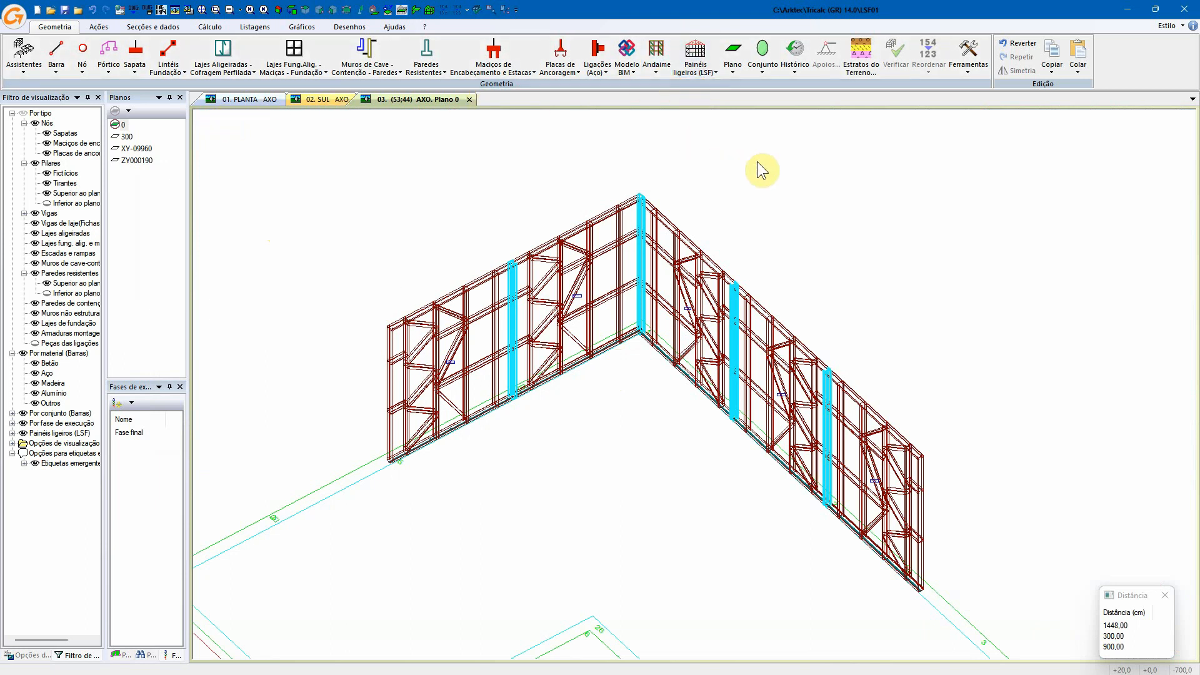
- Copy the long wall's panel nearest corner 1, using its base node at the corner as the insertion point
left_click(1051, 50)
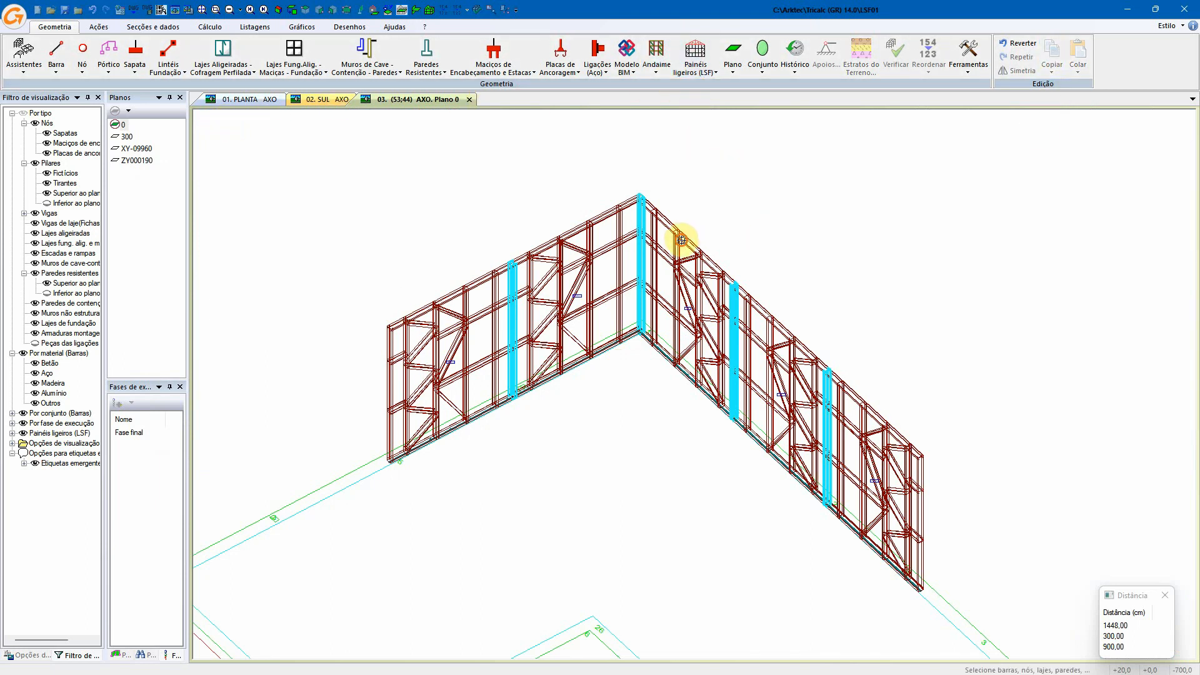
scroll(646, 310, "up", 6)
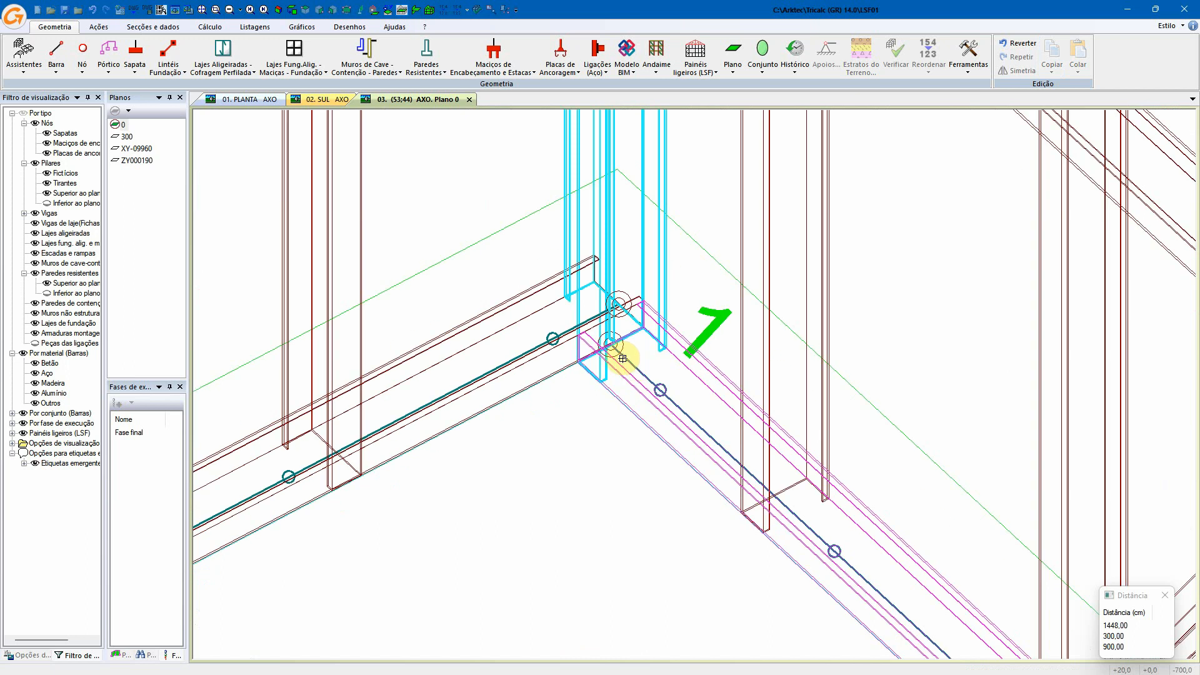
scroll(622, 358, "up", 4)
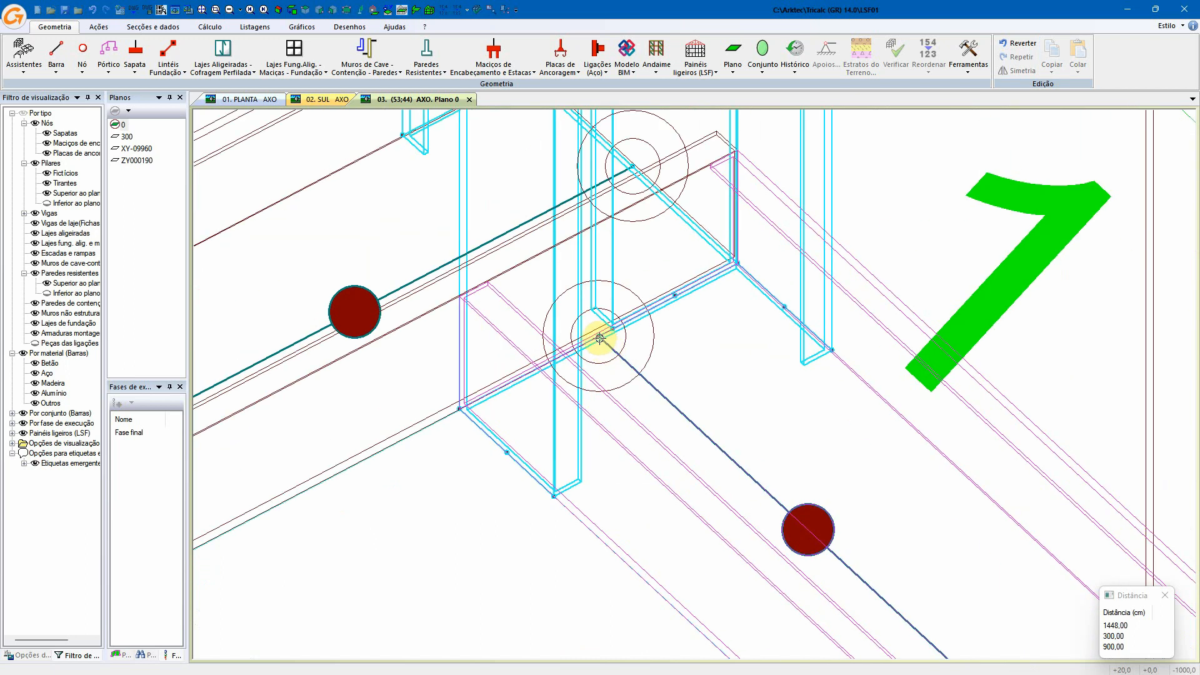
scroll(628, 384, "down", 6)
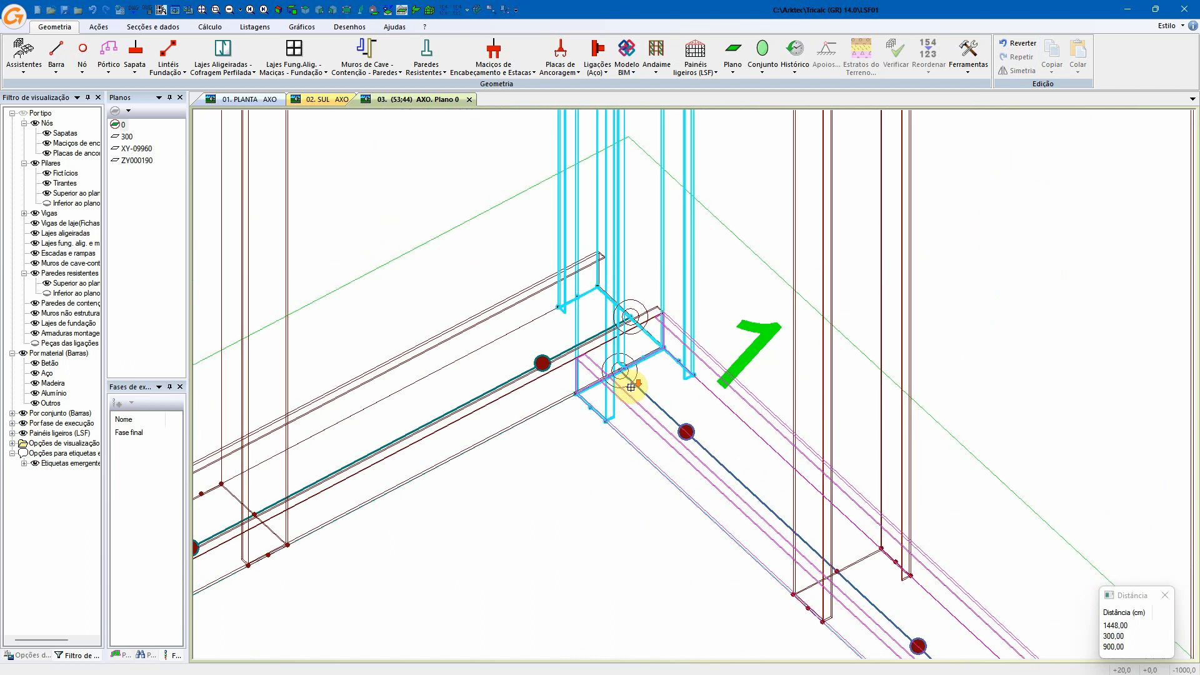
scroll(629, 386, "down", 4)
scroll(568, 478, "down", 3)
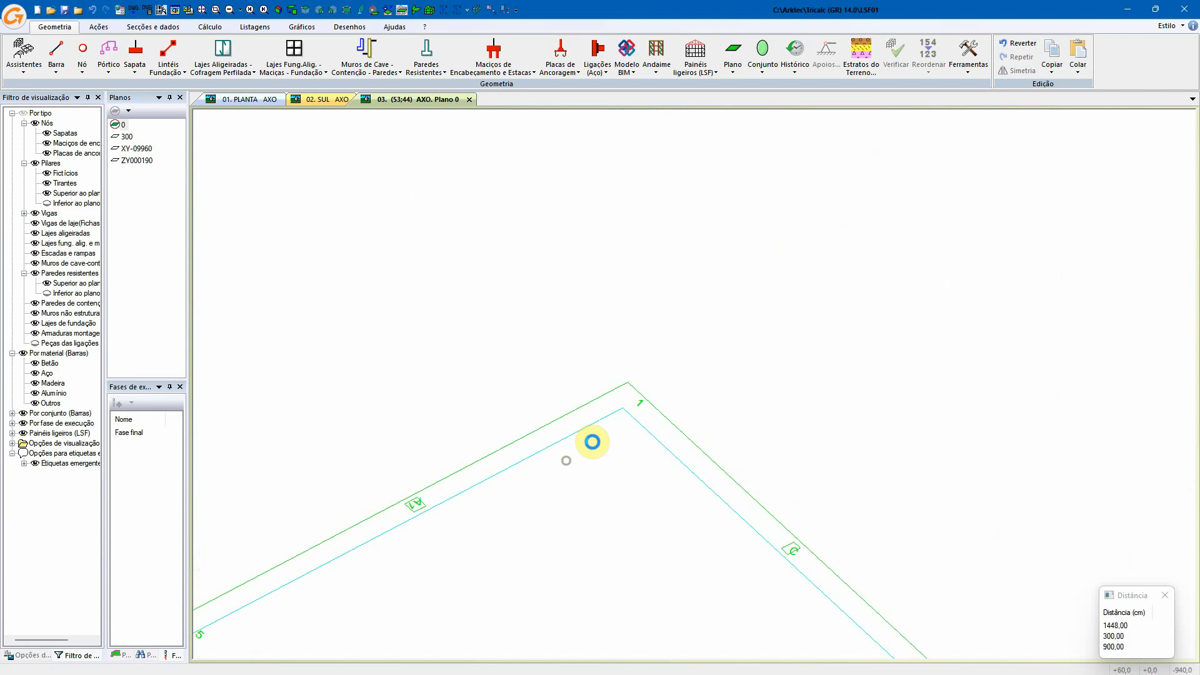
- Paste the copied panel at the base of the joint between the perpendicular wall's two panels, next to label A1
left_click(1077, 52)
scroll(399, 526, "up", 5)
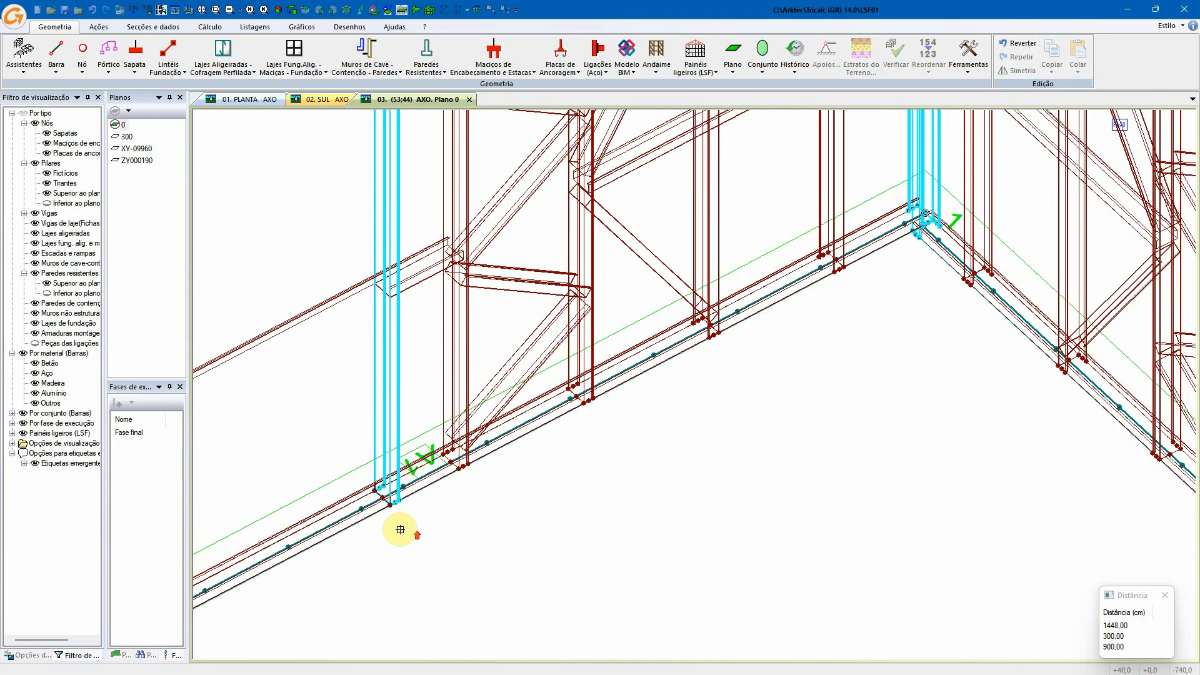
scroll(381, 497, "up", 2)
left_click(384, 468)
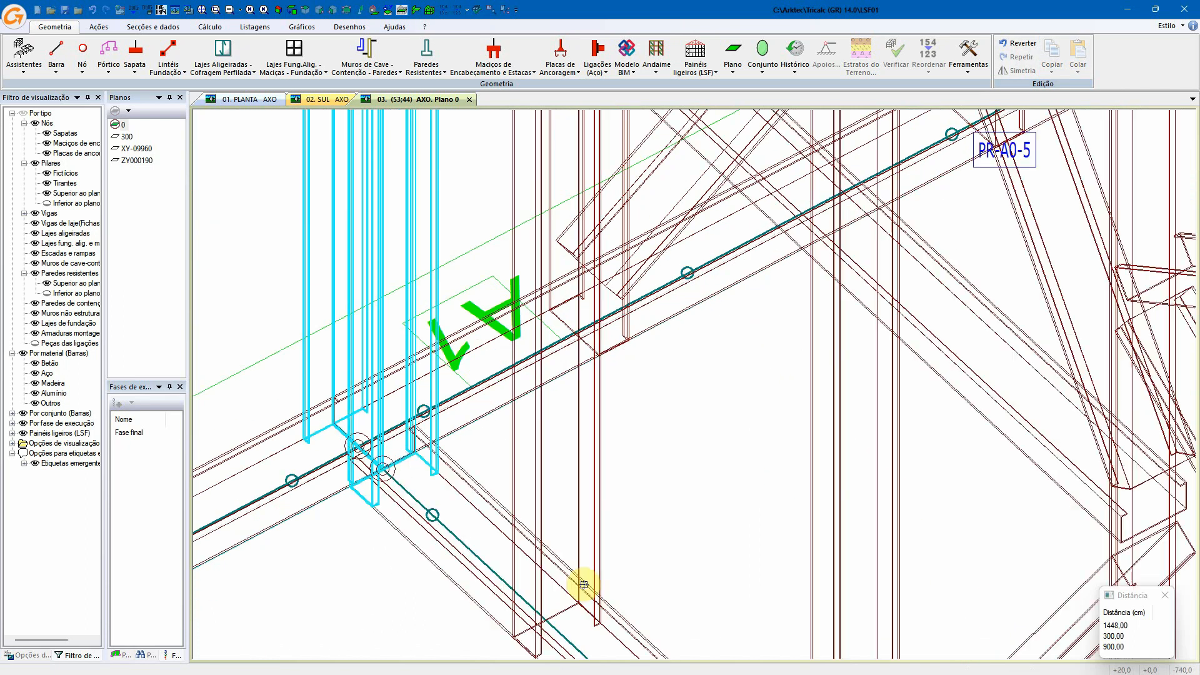
- Inspect the T-shaped junction between the pasted interior panel and the perpendicular wall in a rendered view, and return to wireframe
scroll(577, 580, "down", 7)
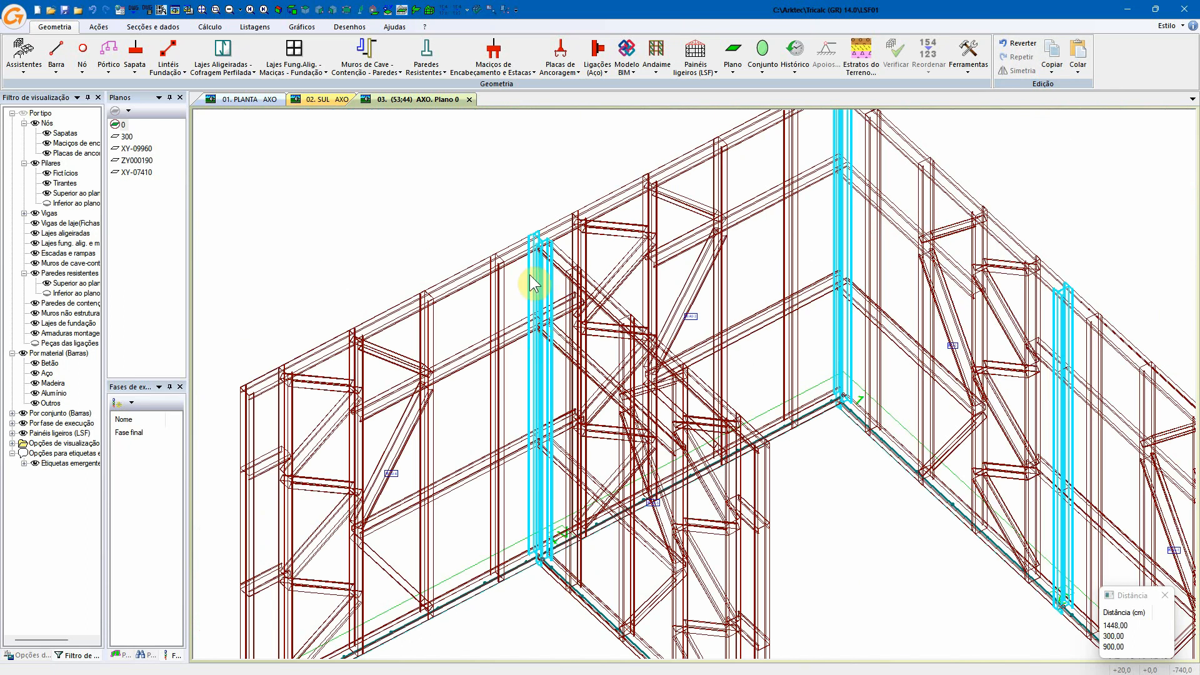
scroll(540, 242, "up", 8)
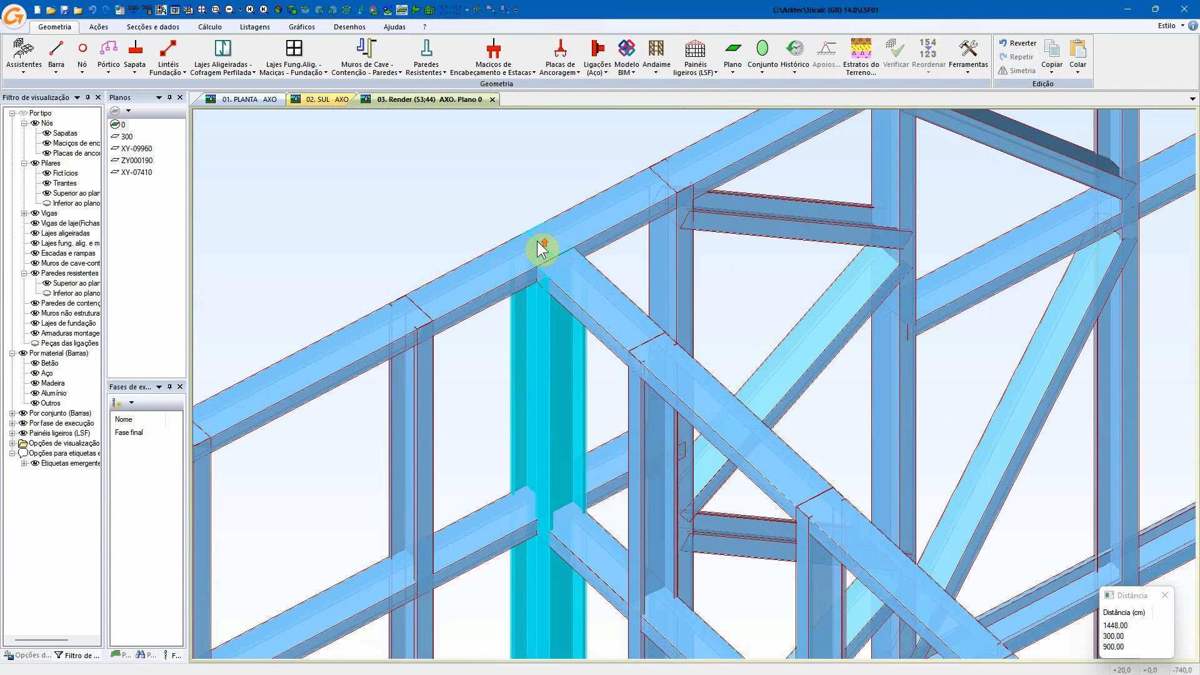
mouse_move(544, 256)
middle_mouse_down()
mouse_move(584, 268)
mouse_move(543, 263)
mouse_move(647, 416)
mouse_move(669, 356)
mouse_move(608, 230)
middle_mouse_up()
scroll(706, 463, "down", 8)
scroll(738, 410, "down", 3)
middle_click_drag(741, 416, 743, 379)
mouse_move(761, 443)
middle_mouse_down()
mouse_move(785, 426)
mouse_move(778, 437)
middle_mouse_up()
middle_click_drag(733, 499, 790, 258)
key("F5")
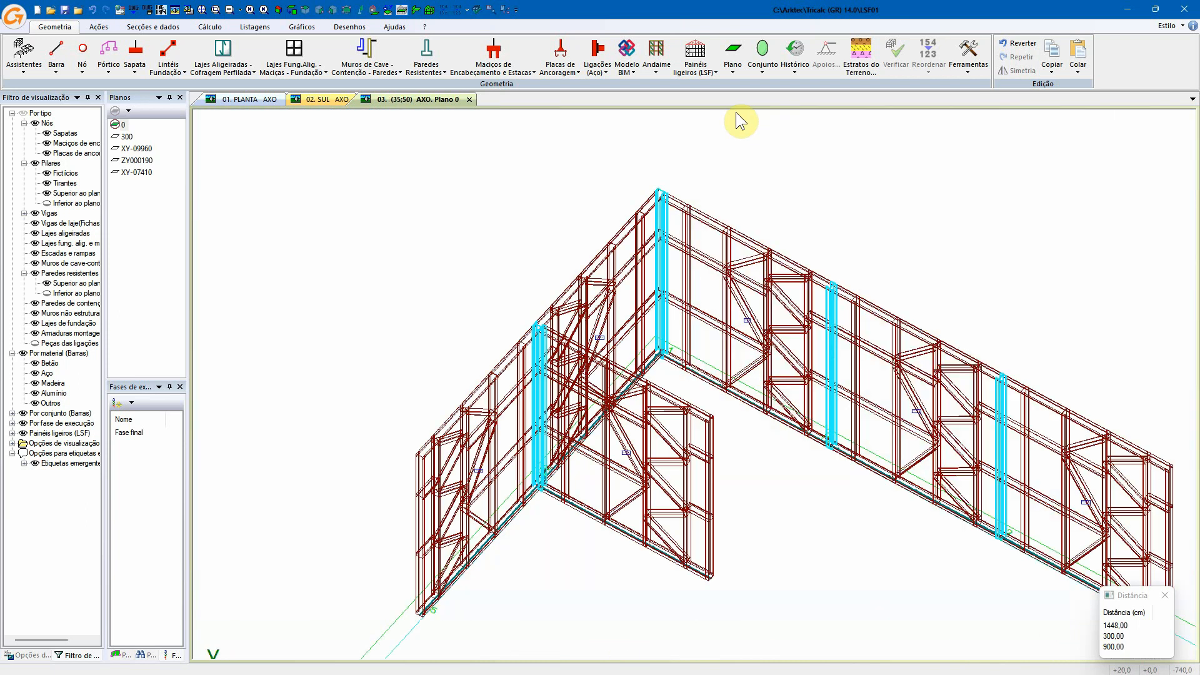
- Modify the pasted interior panel, setting its total length to 3500 mm
left_click(696, 65)
left_click(716, 98)
left_click(669, 400)
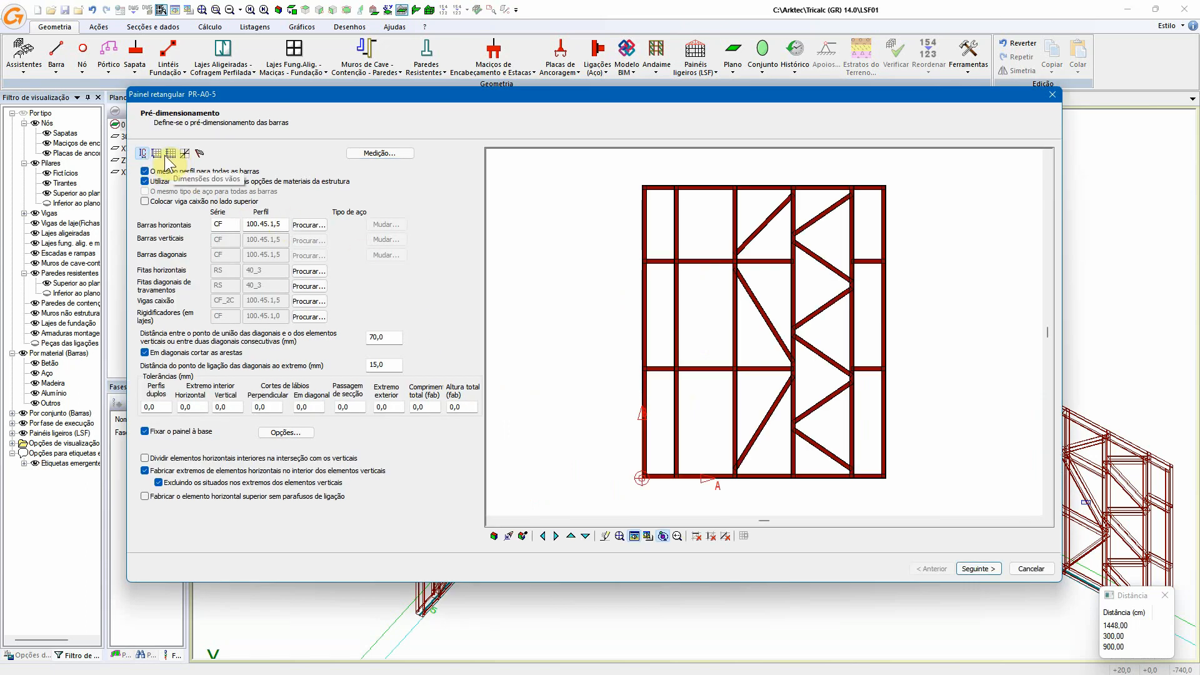
left_click(157, 153)
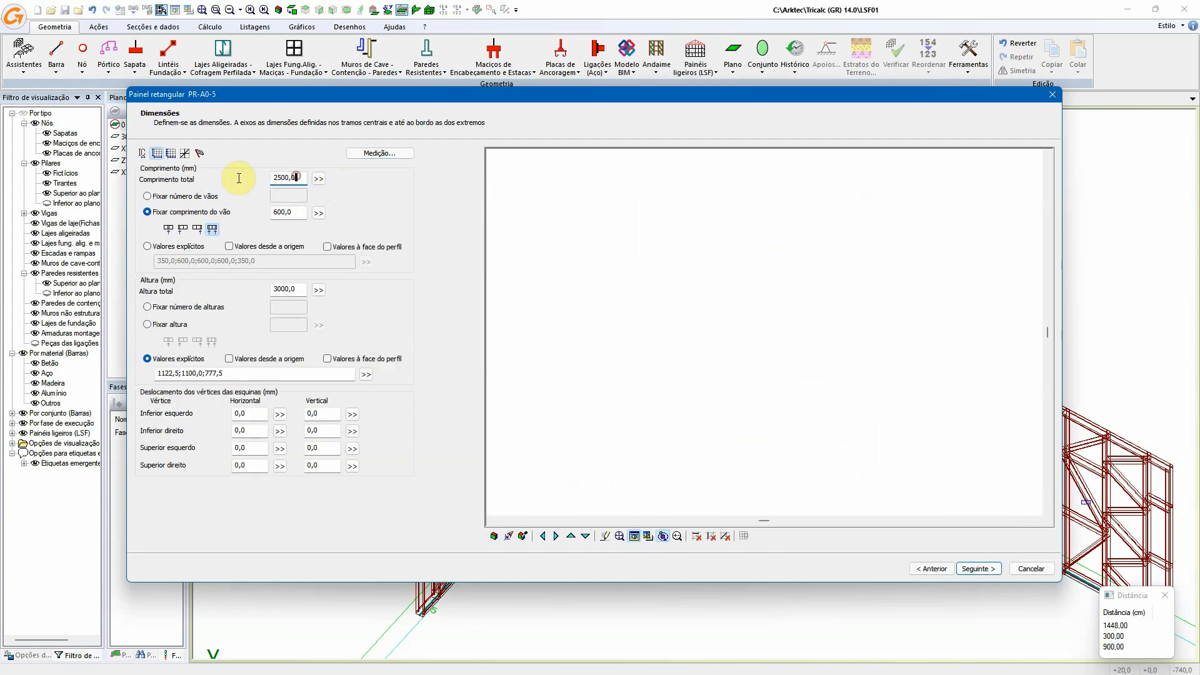
type("350")
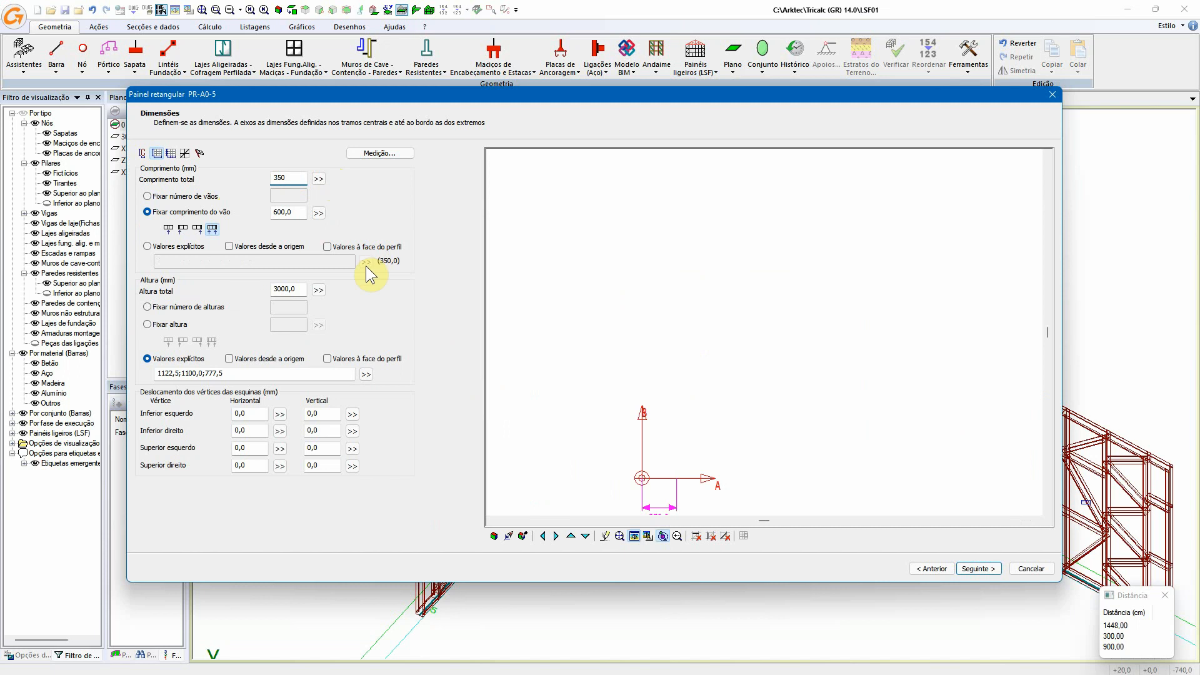
type("0")
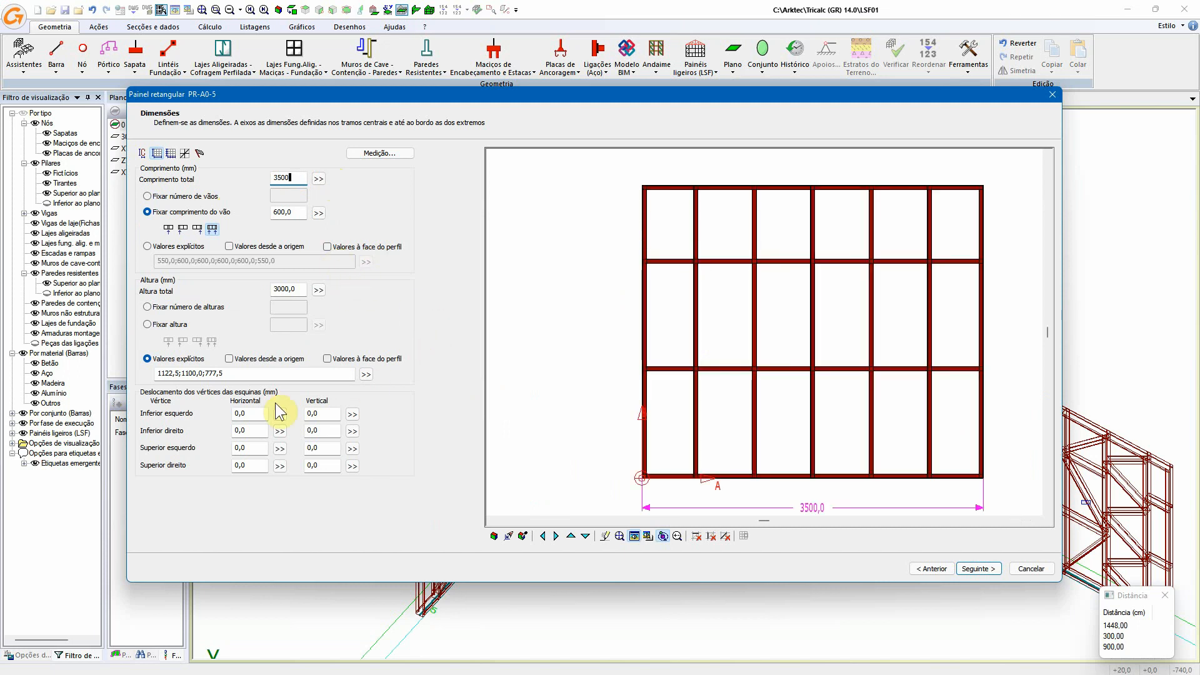
- Divide the interior panel's height at a fixed 1100 mm with the remainder at the upper edge, and complete the panel modification
left_click(161, 325)
left_click(287, 324)
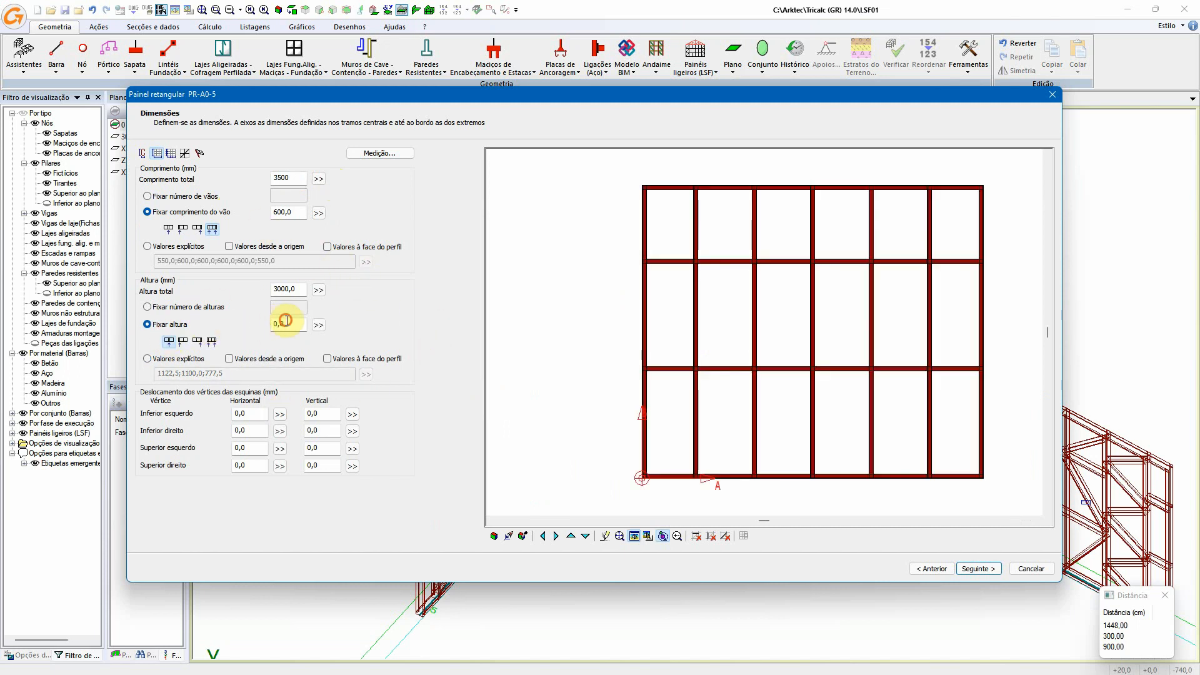
type("1100")
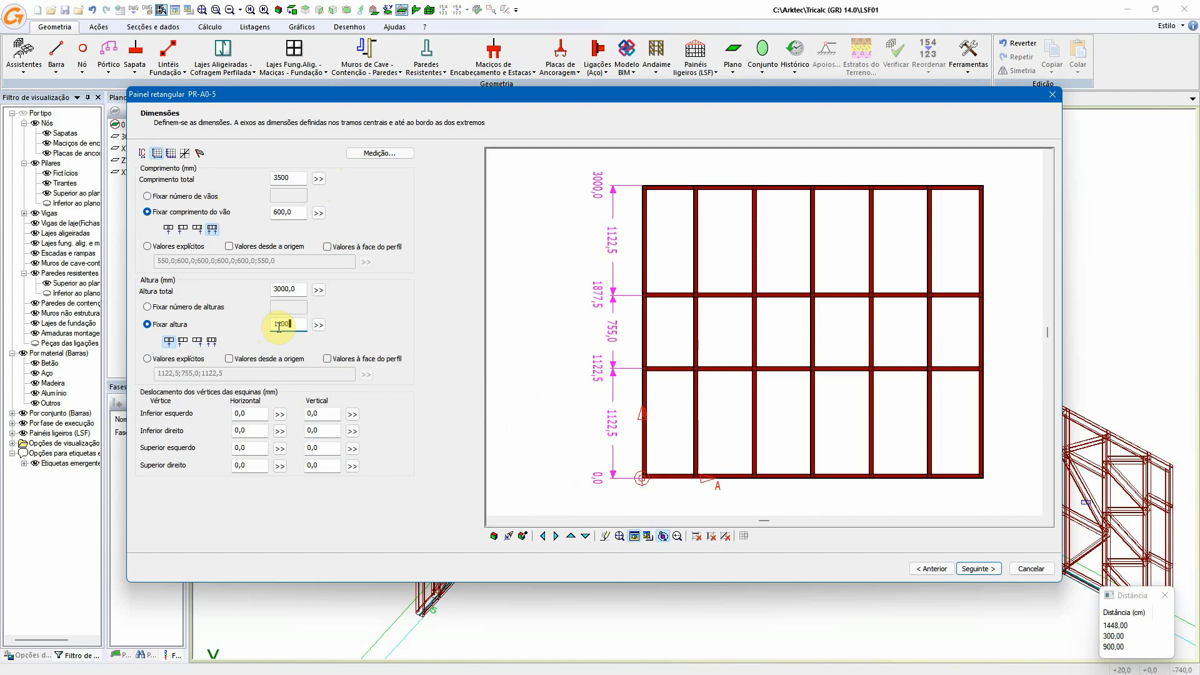
left_click(197, 342)
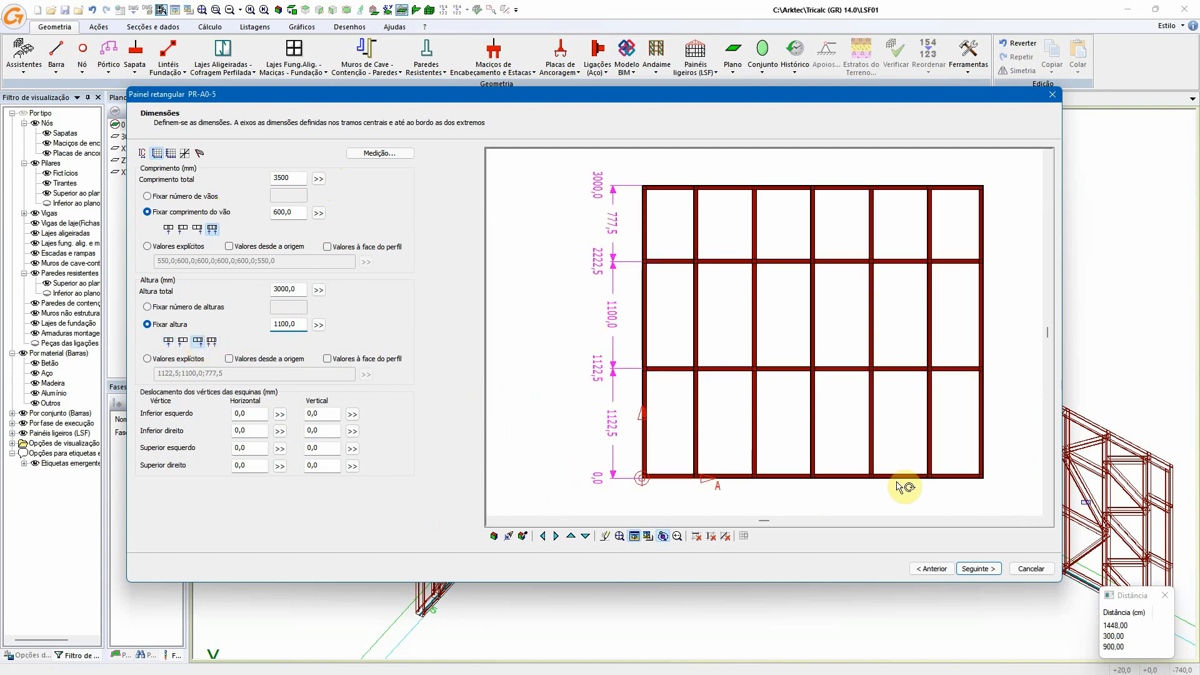
left_click(200, 154)
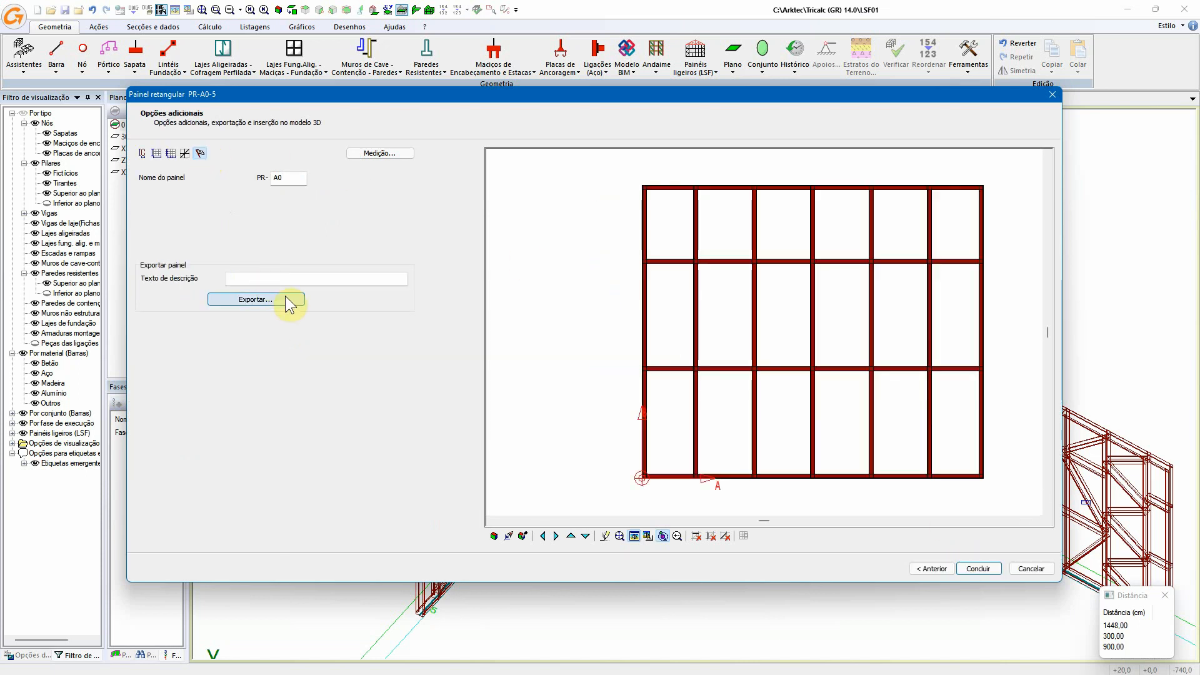
left_click(978, 568)
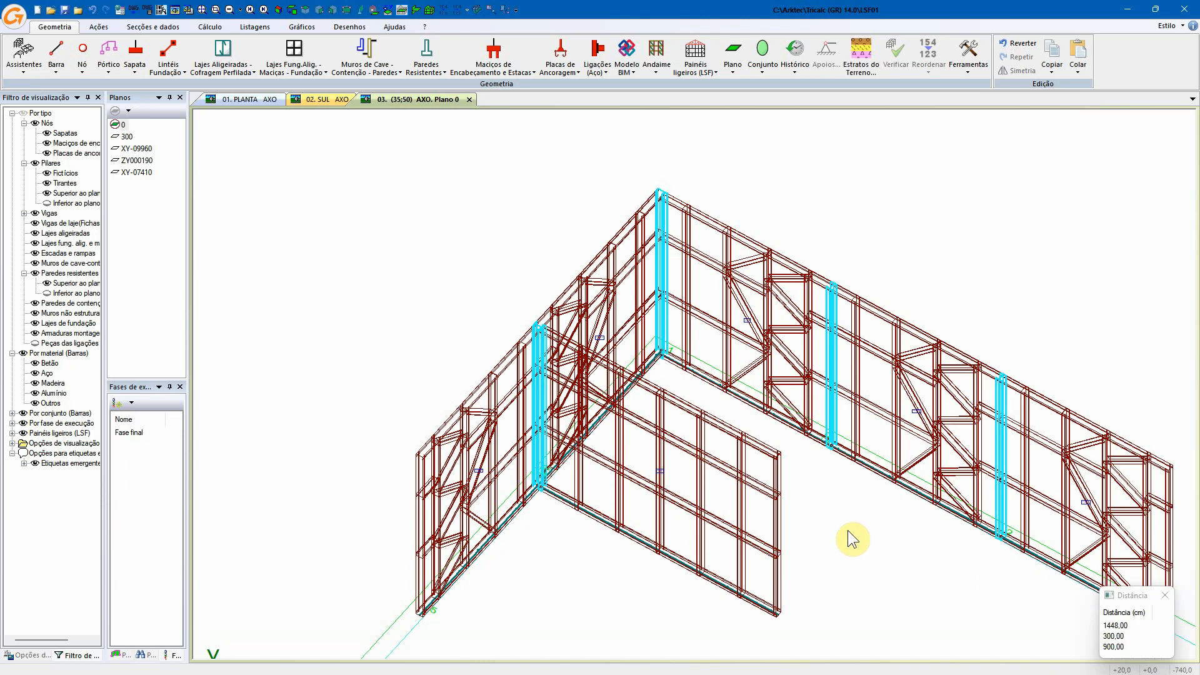
- Copy the perpendicular wall's panel between corner 1 and the interior panel, using the base node at their junction as the insertion point
middle_click_drag(847, 531, 858, 527)
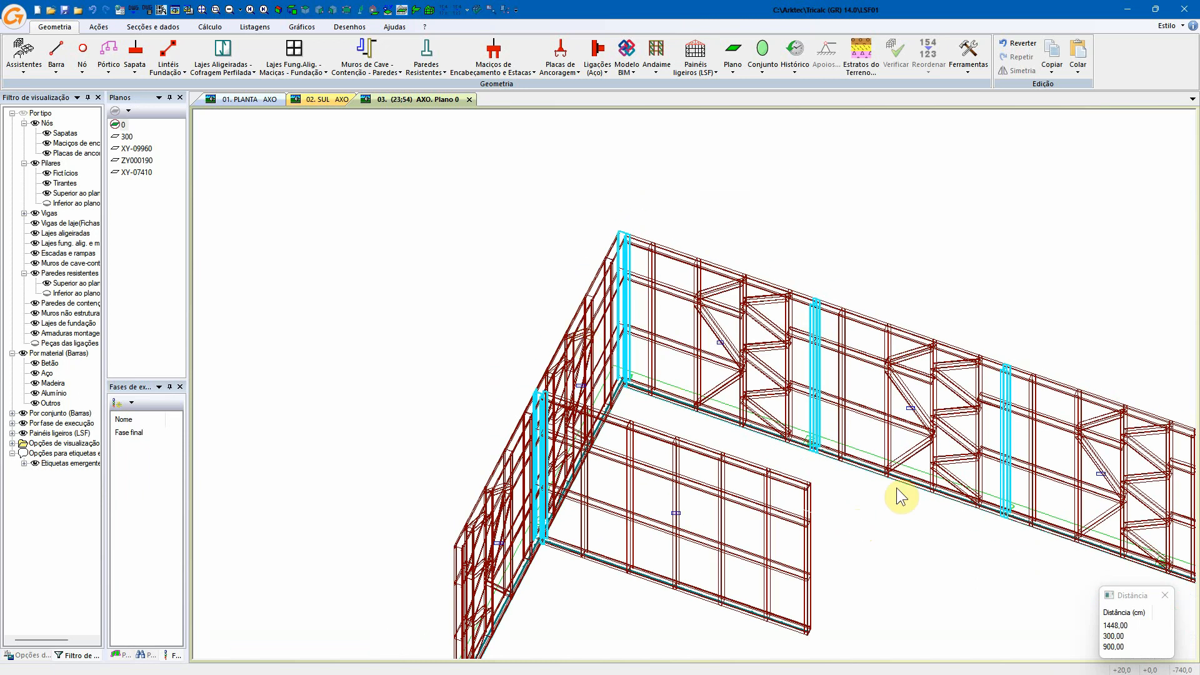
left_click(729, 413)
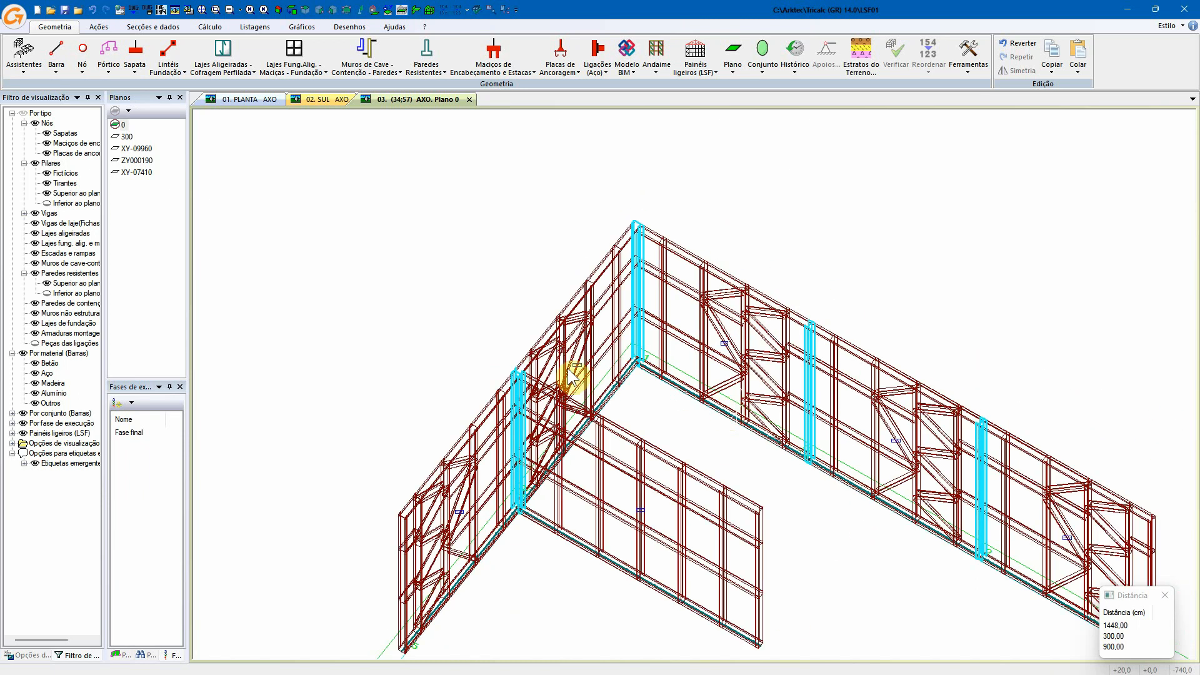
middle_click_drag(574, 380, 571, 370)
left_click(695, 68)
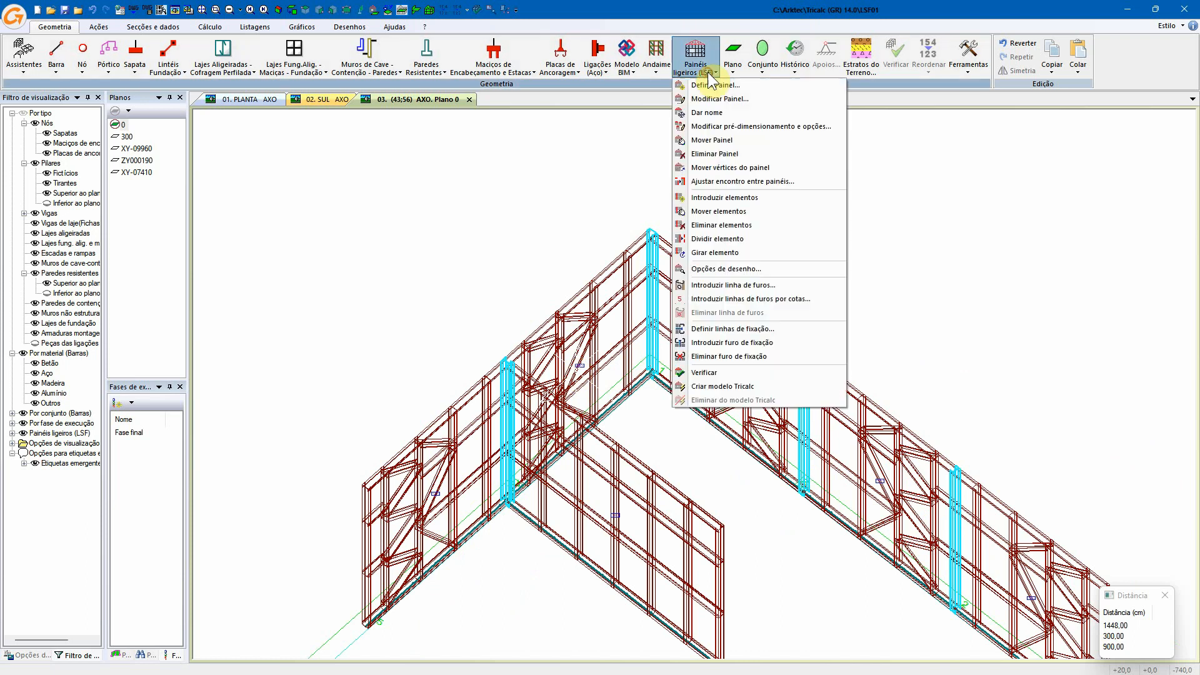
left_click(1055, 51)
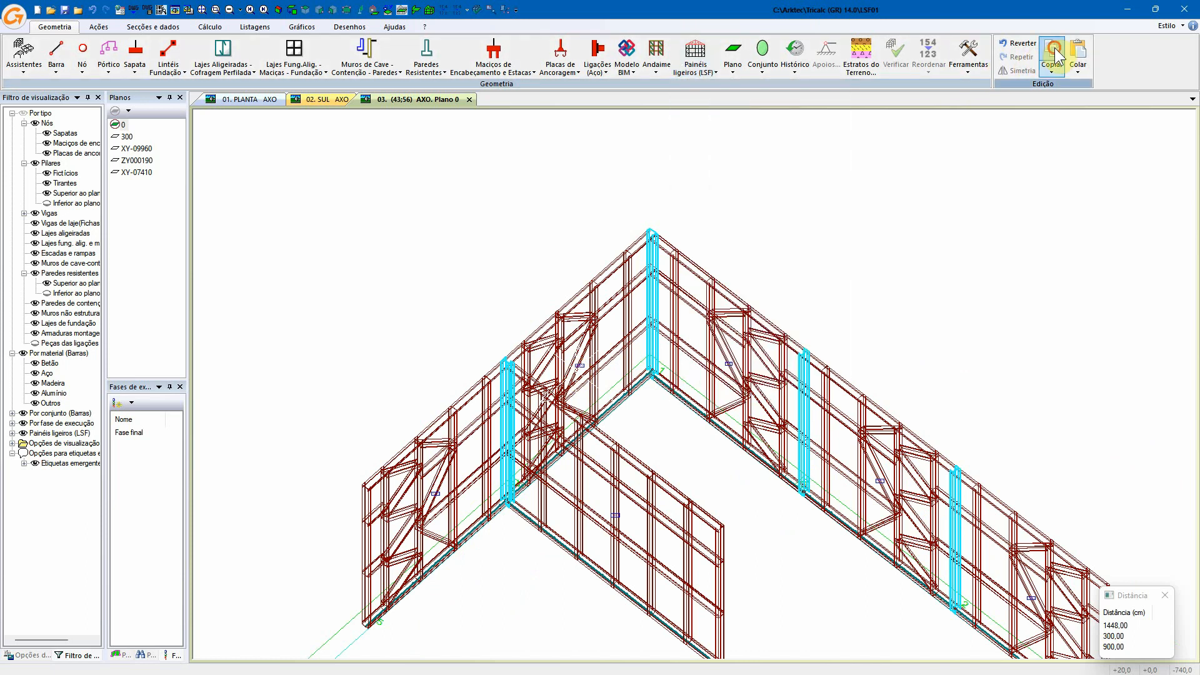
right_click(501, 510)
scroll(502, 506, "up", 6)
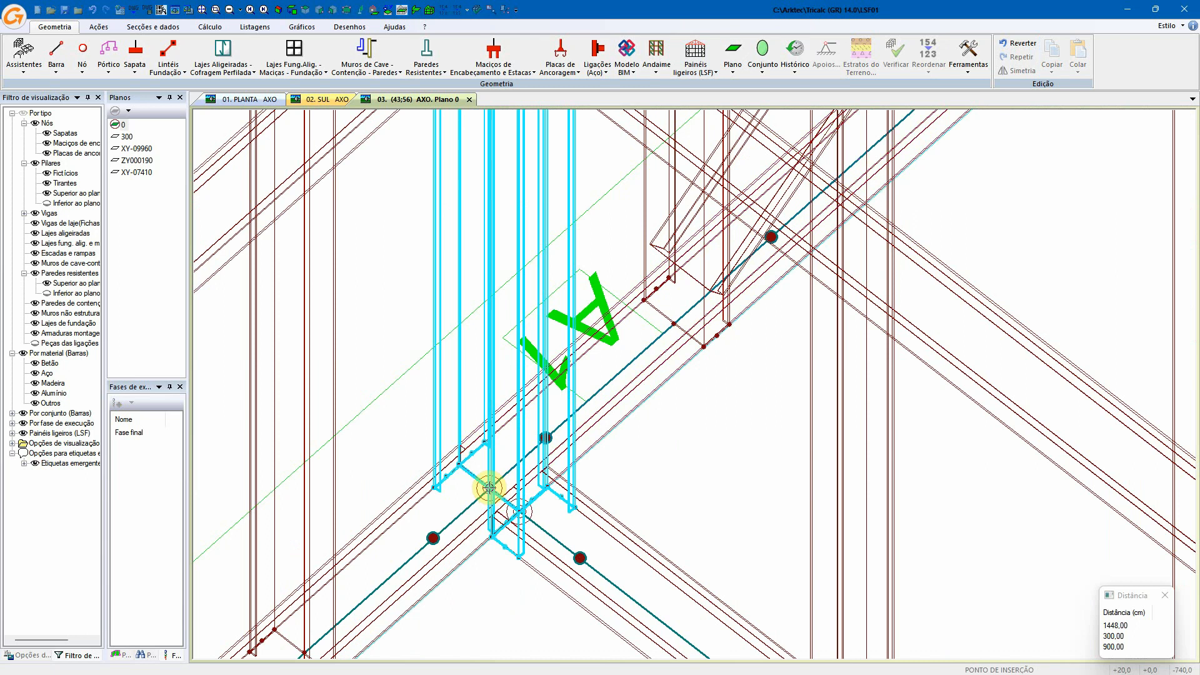
left_click(519, 513)
scroll(625, 503, "down", 4)
scroll(959, 399, "down", 3)
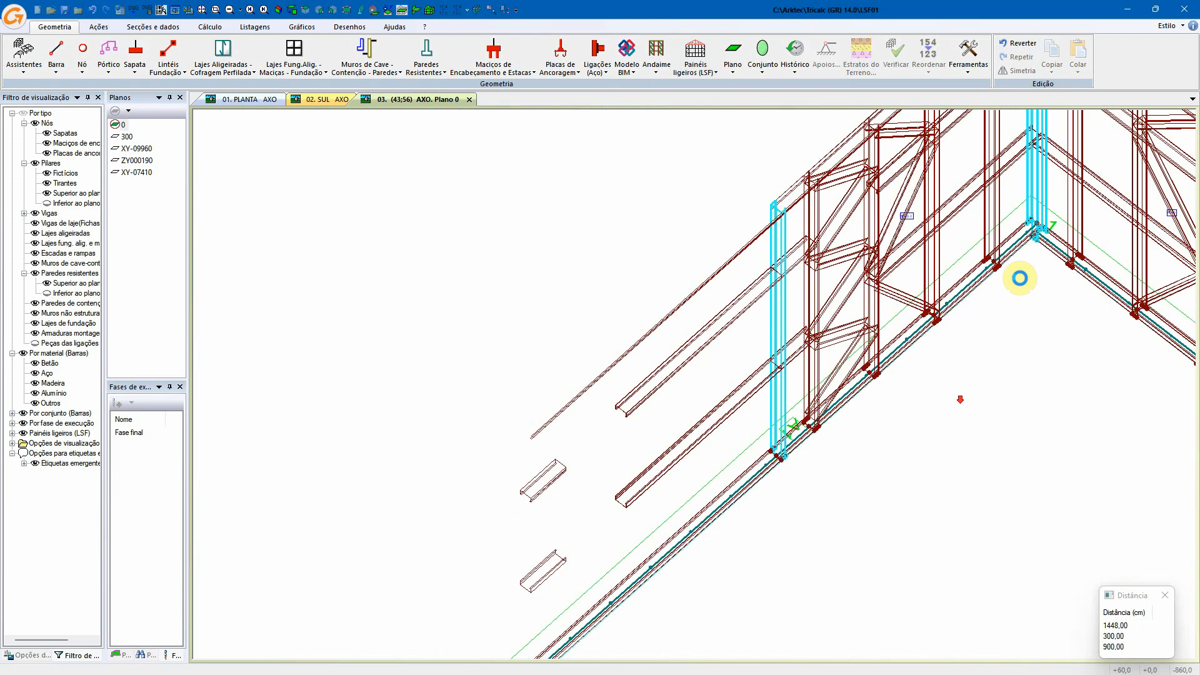
- Paste the copied panel at the base of the interior panel's free end, perpendicular to it
left_click(1082, 58)
scroll(955, 419, "down", 2)
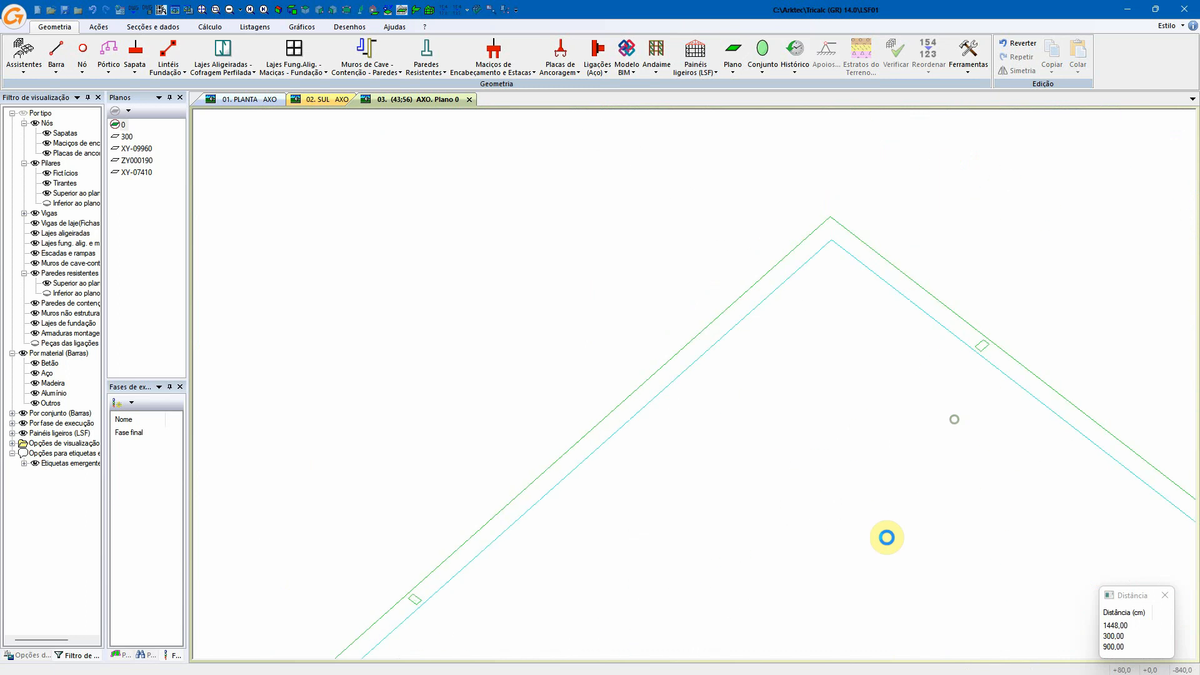
scroll(925, 531, "up", 2)
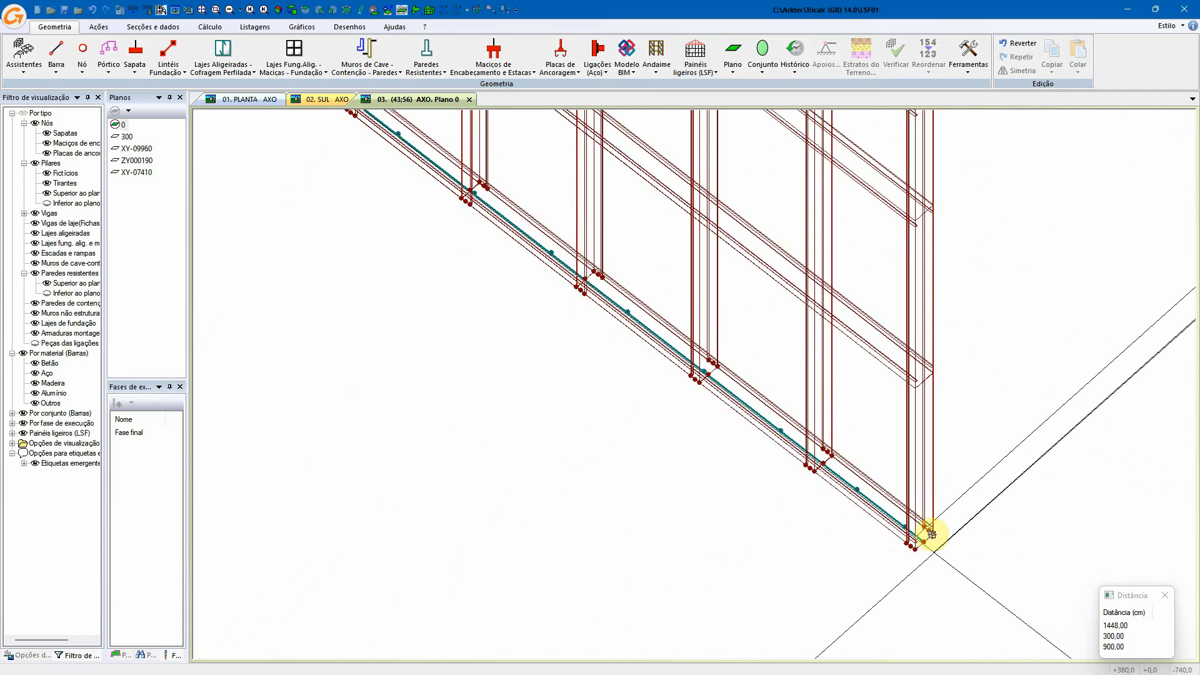
left_click(931, 536)
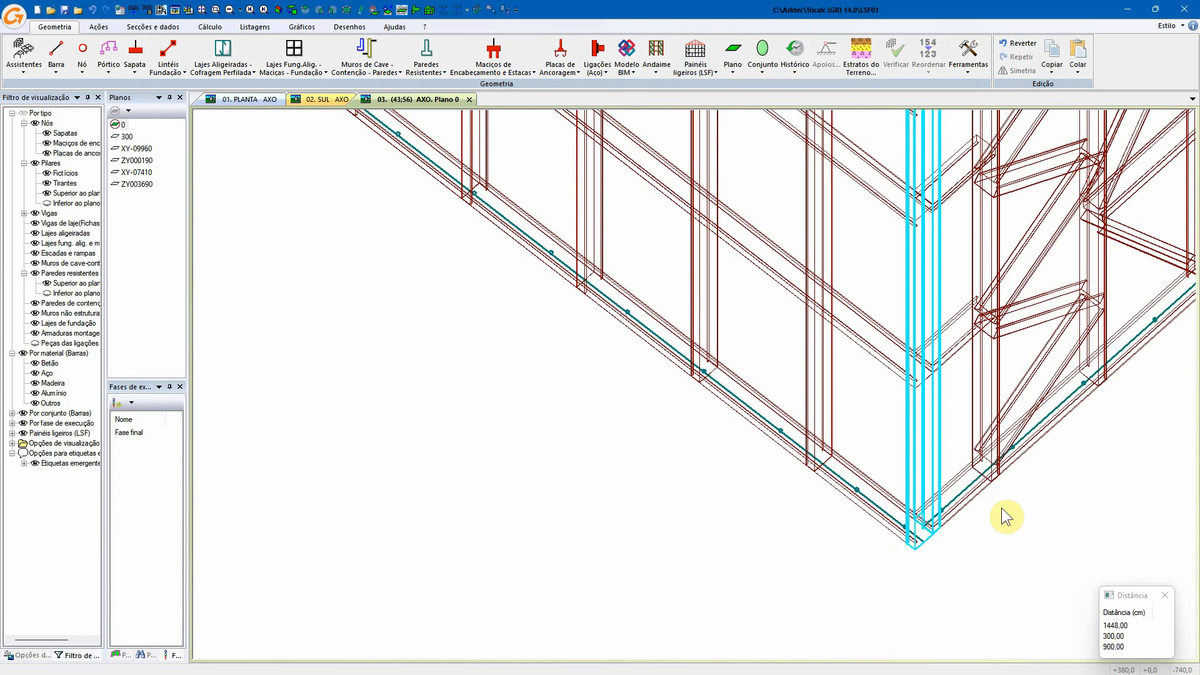
- Examine the junction between the pasted panel and the perpendicular interior panel in the rendered view
scroll(852, 410, "up", 3)
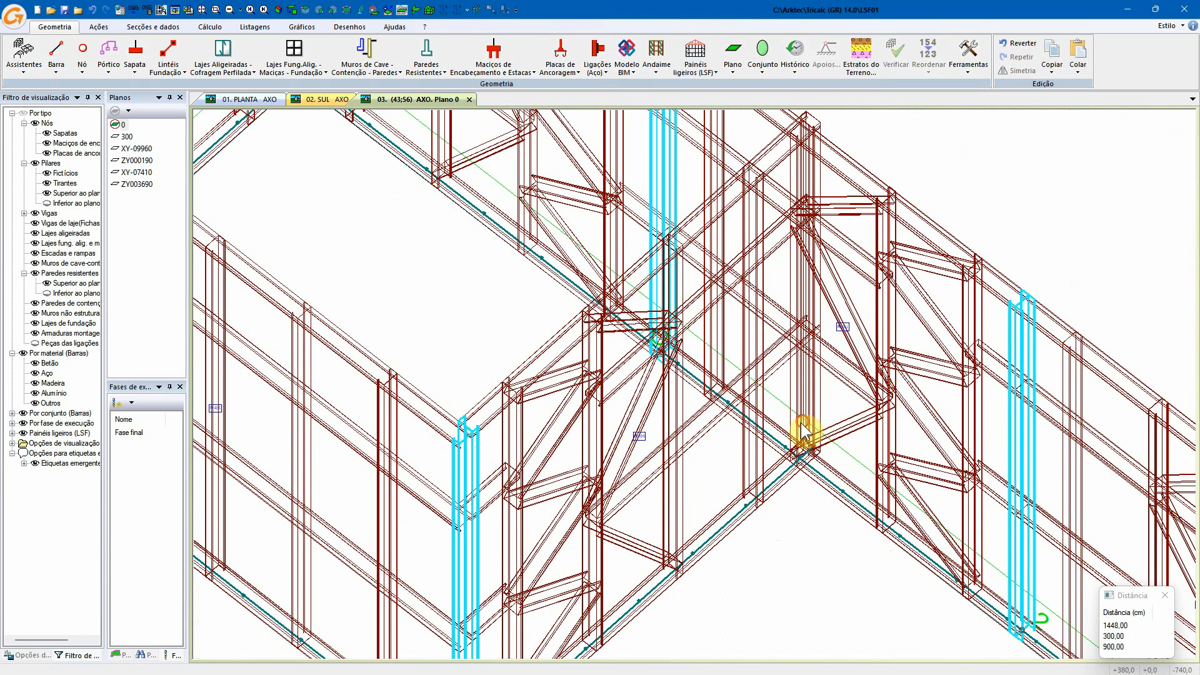
middle_click_drag(763, 430, 758, 426)
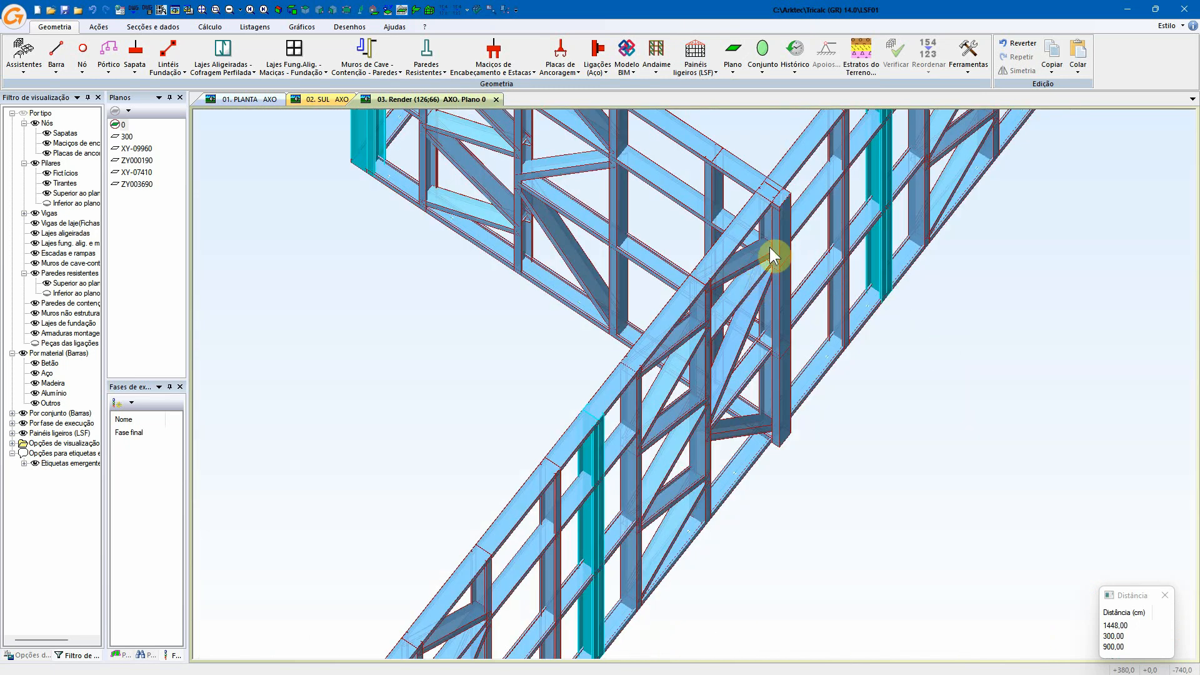
scroll(768, 334, "up", 5)
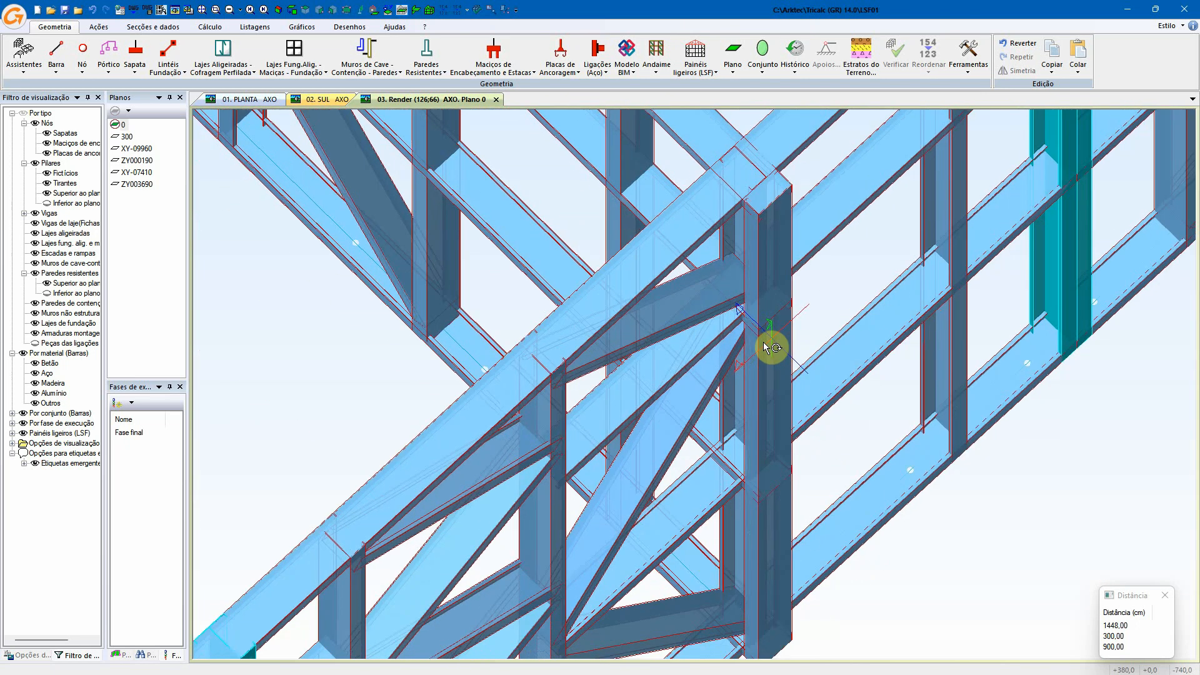
middle_click_drag(765, 346, 762, 346)
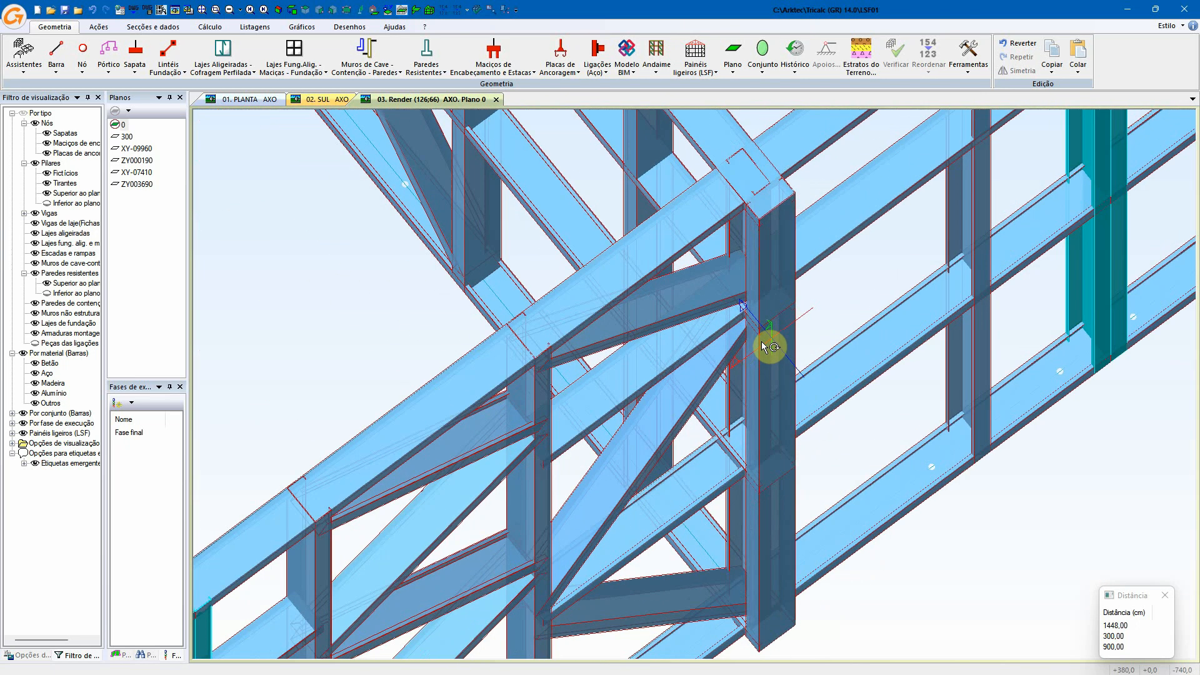
key("Escape")
key("ctrl+r")
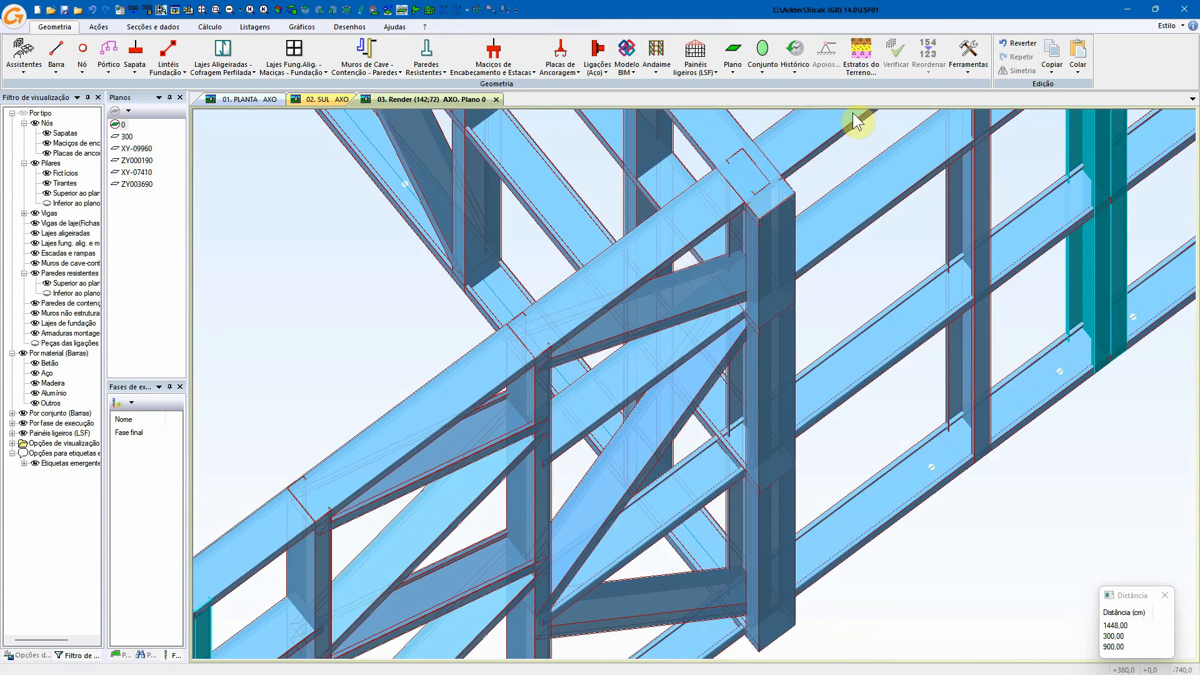
key("ctrl+r")
- Move the overlapping vertical stud at the panel junction with the Lado da alma adjustment, placing it against the perpendicular panel's edge
left_click(696, 58)
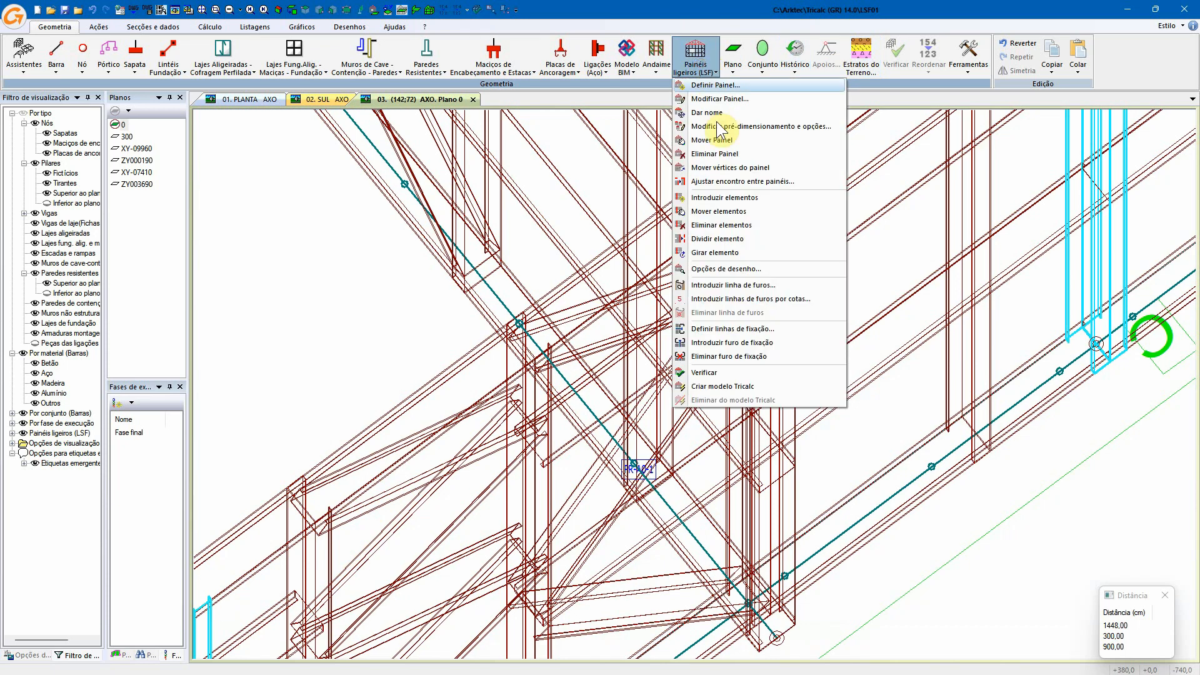
left_click(745, 212)
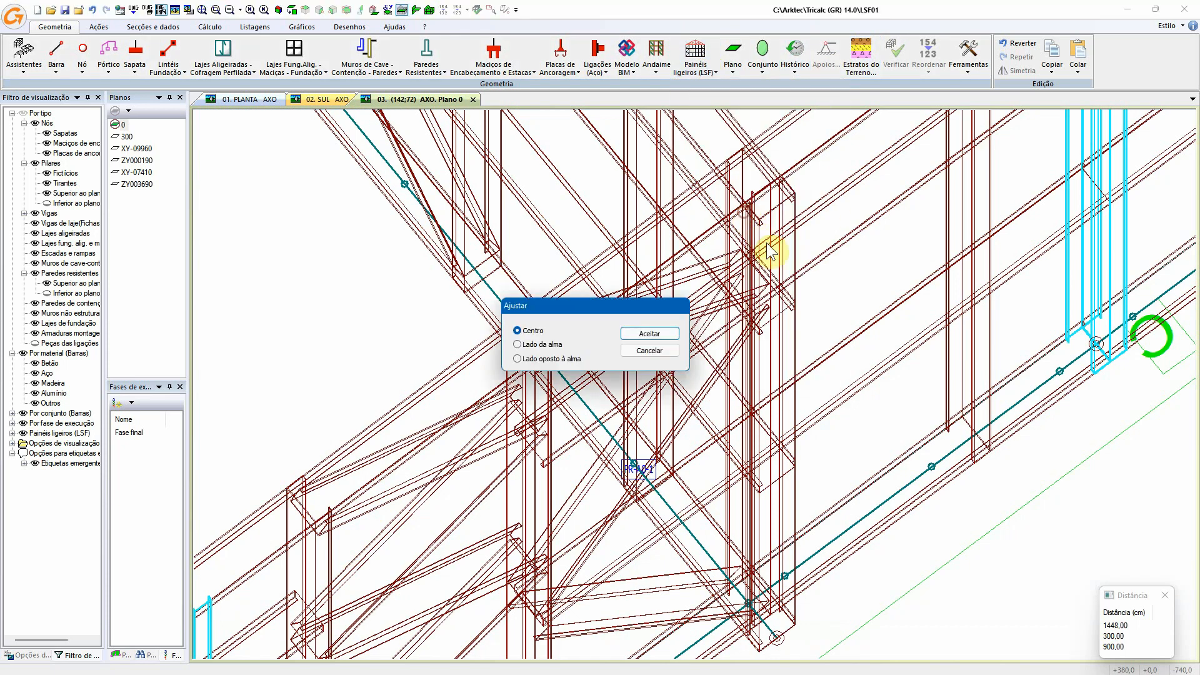
left_click(541, 347)
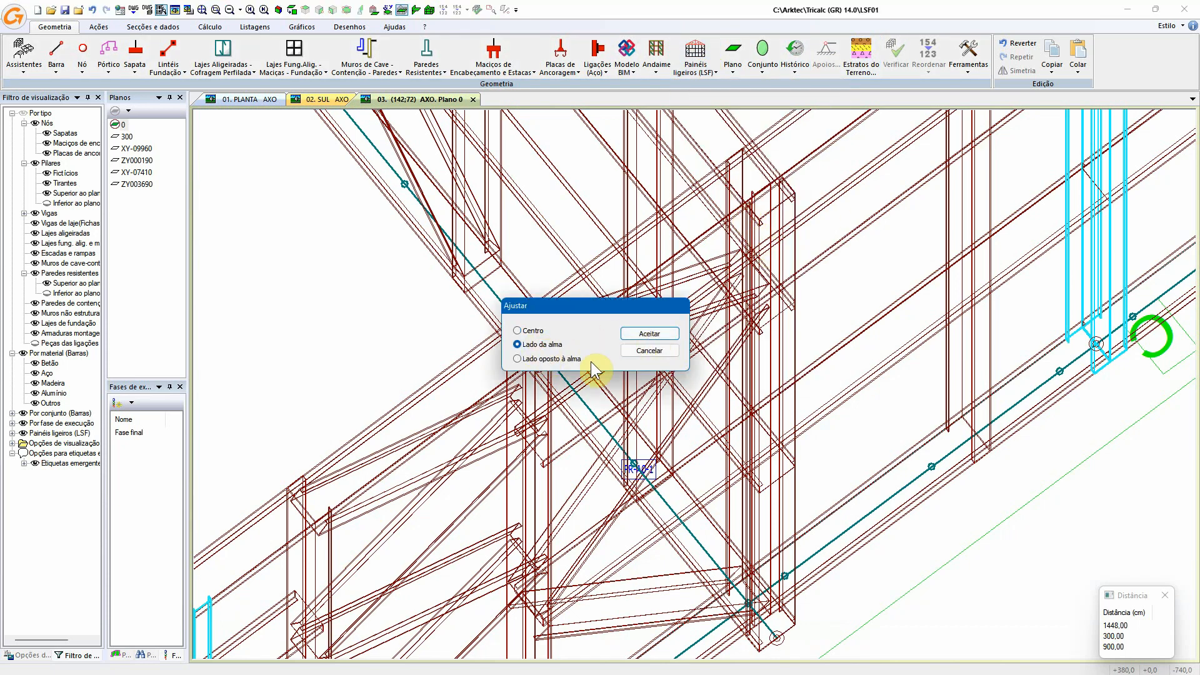
left_click(644, 336)
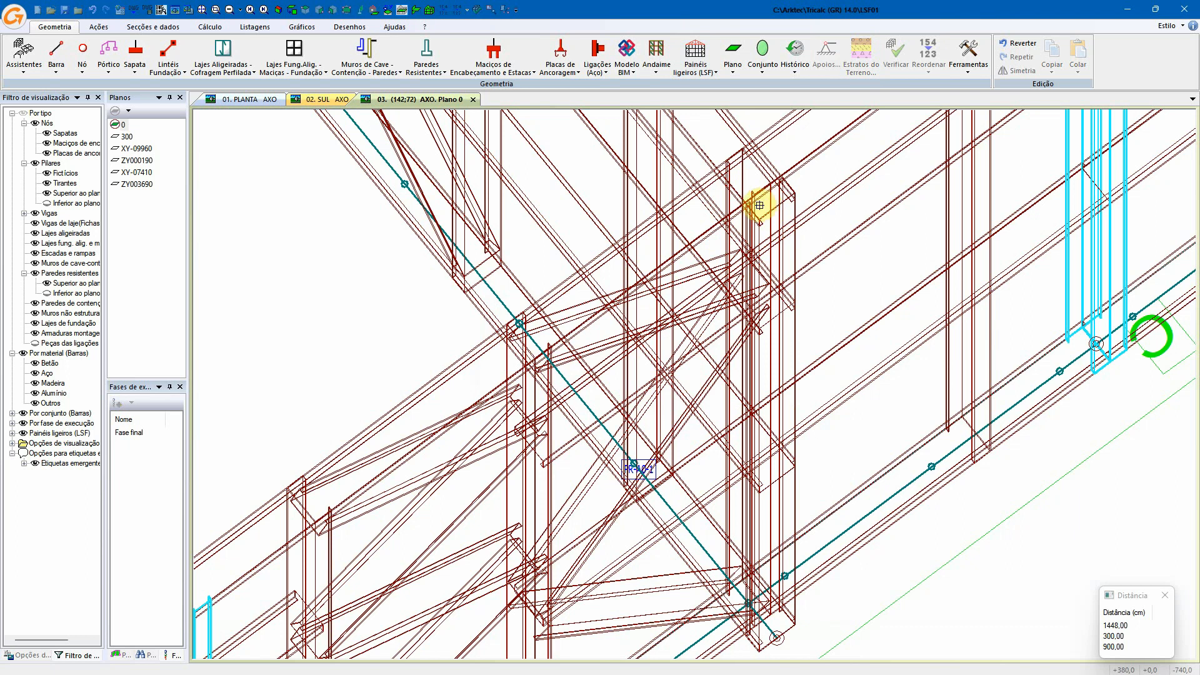
scroll(772, 198, "up", 2)
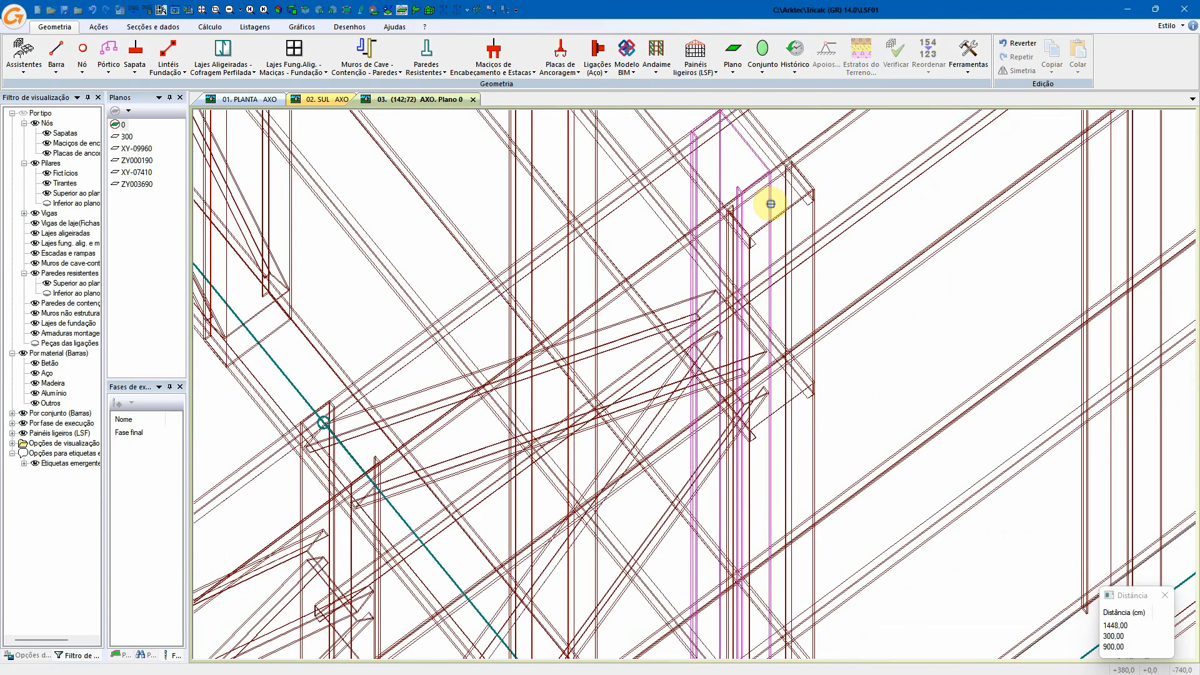
scroll(768, 227, "down", 2)
scroll(761, 240, "up", 2)
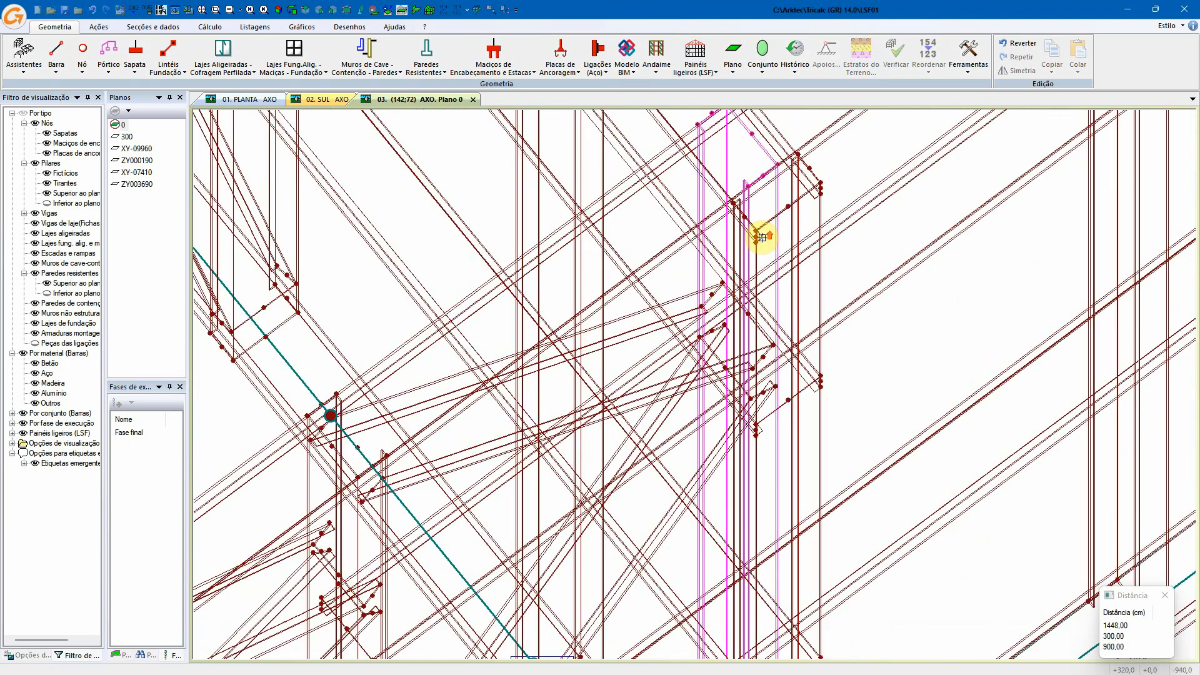
scroll(729, 284, "up", 1)
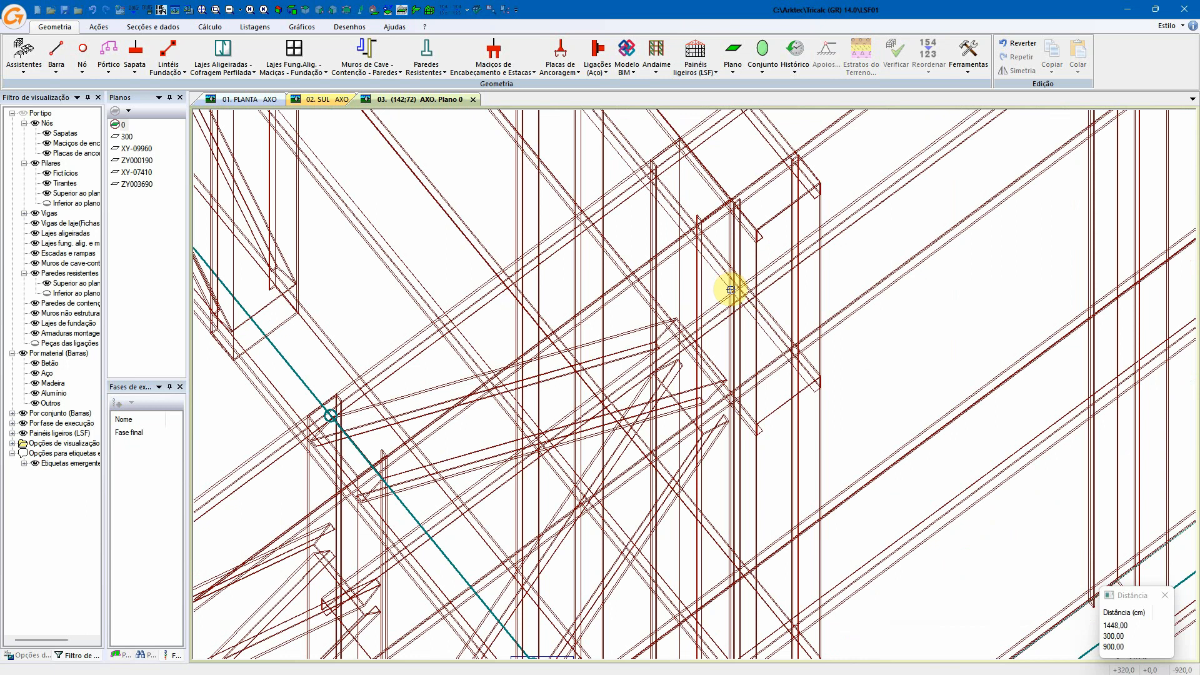
key("ctrl+r")
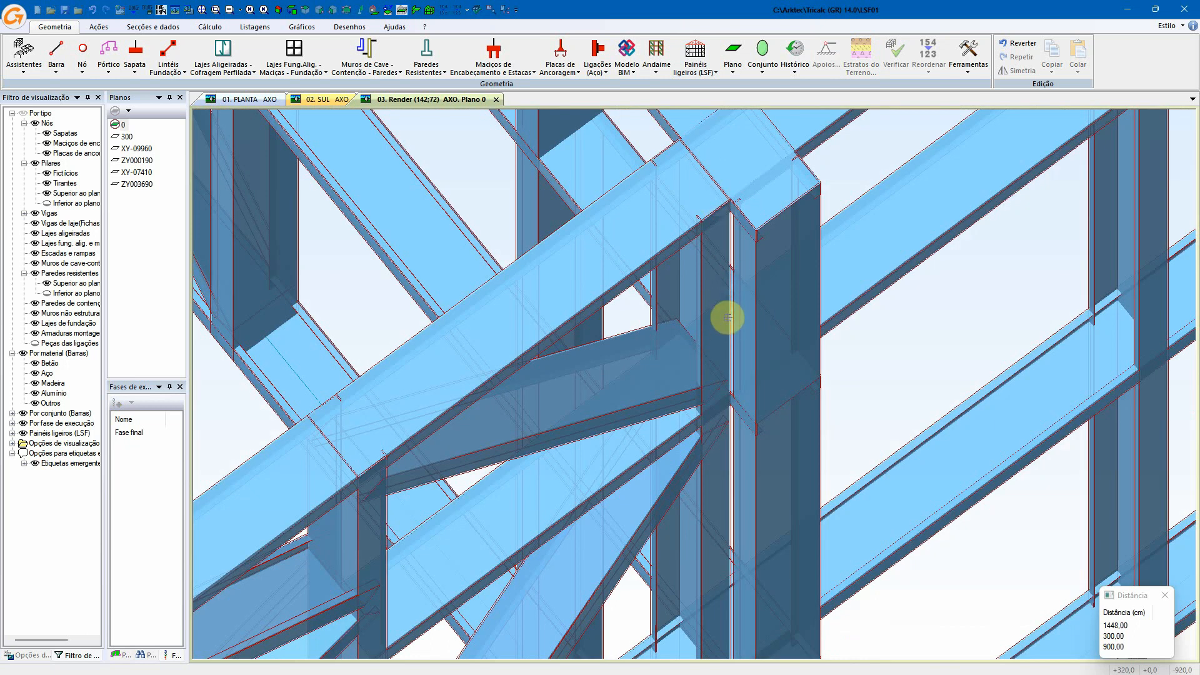
scroll(774, 306, "down", 1)
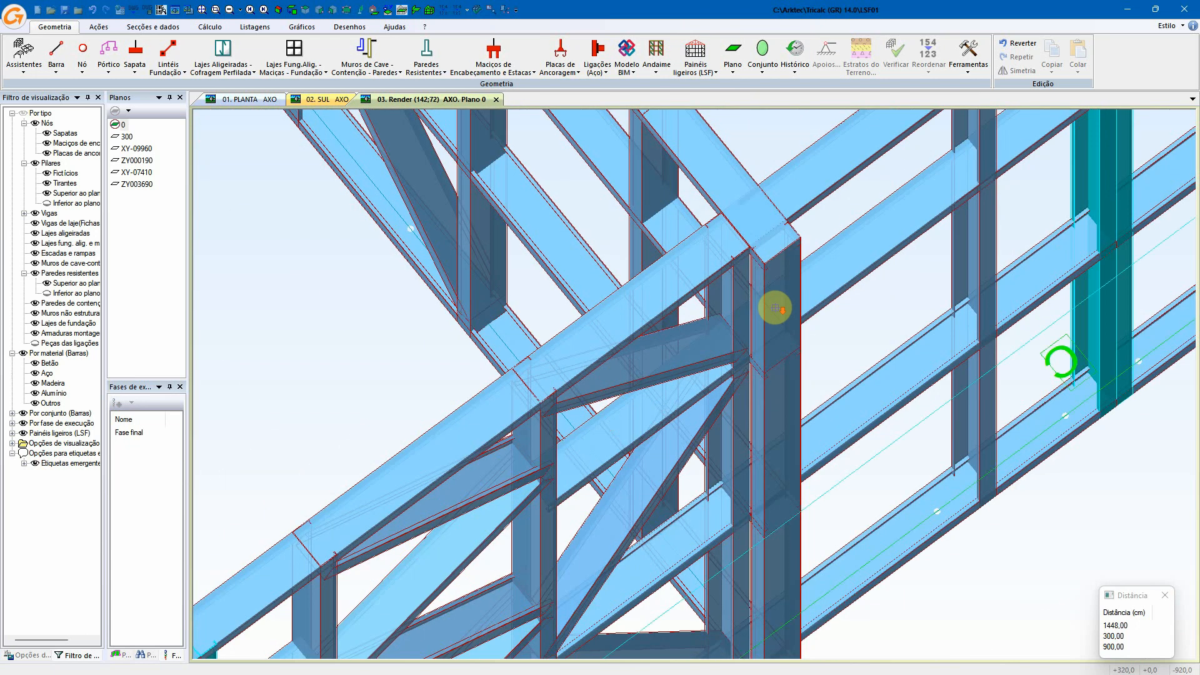
scroll(775, 308, "down", 1)
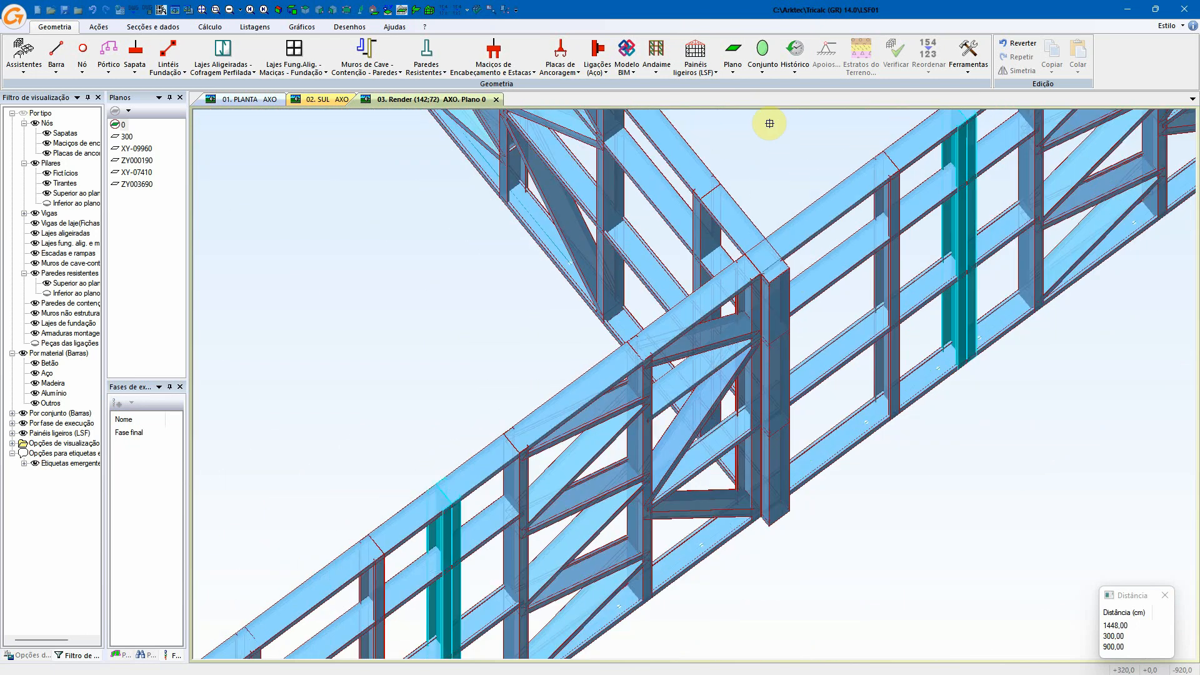
- Adjust the junction as Encontro de 2 painéis em T, creating an intersection element with Perfil simples, sentido crescente
left_click(704, 70)
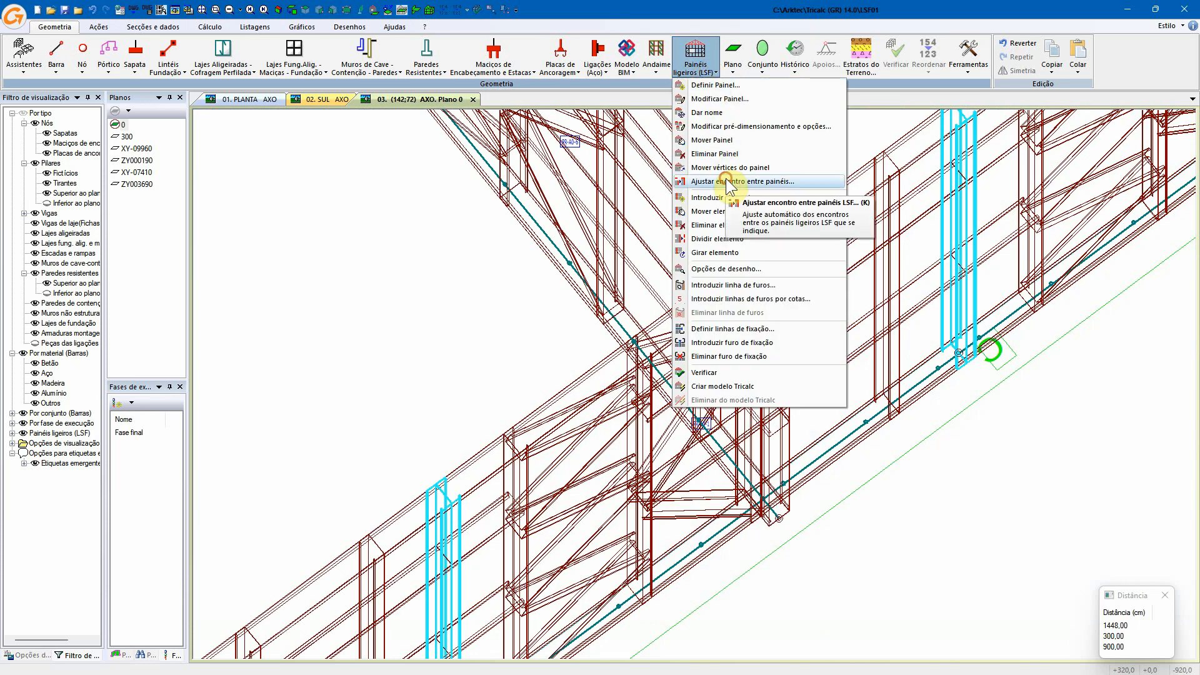
left_click(743, 175)
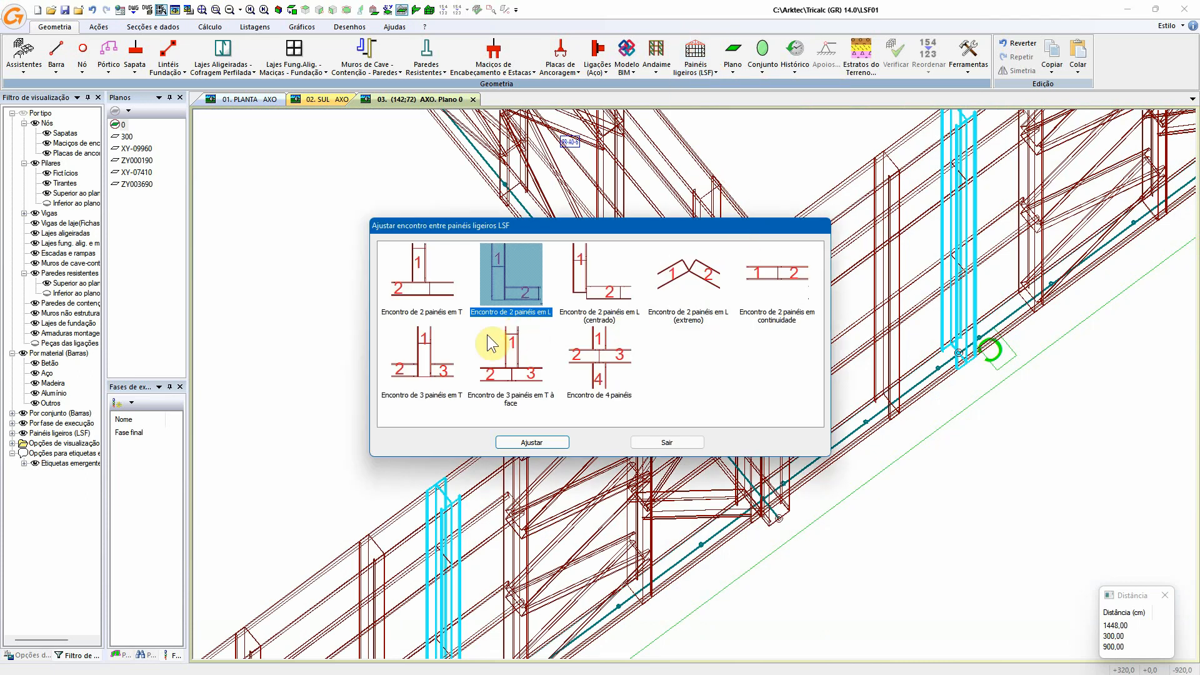
left_click(430, 365)
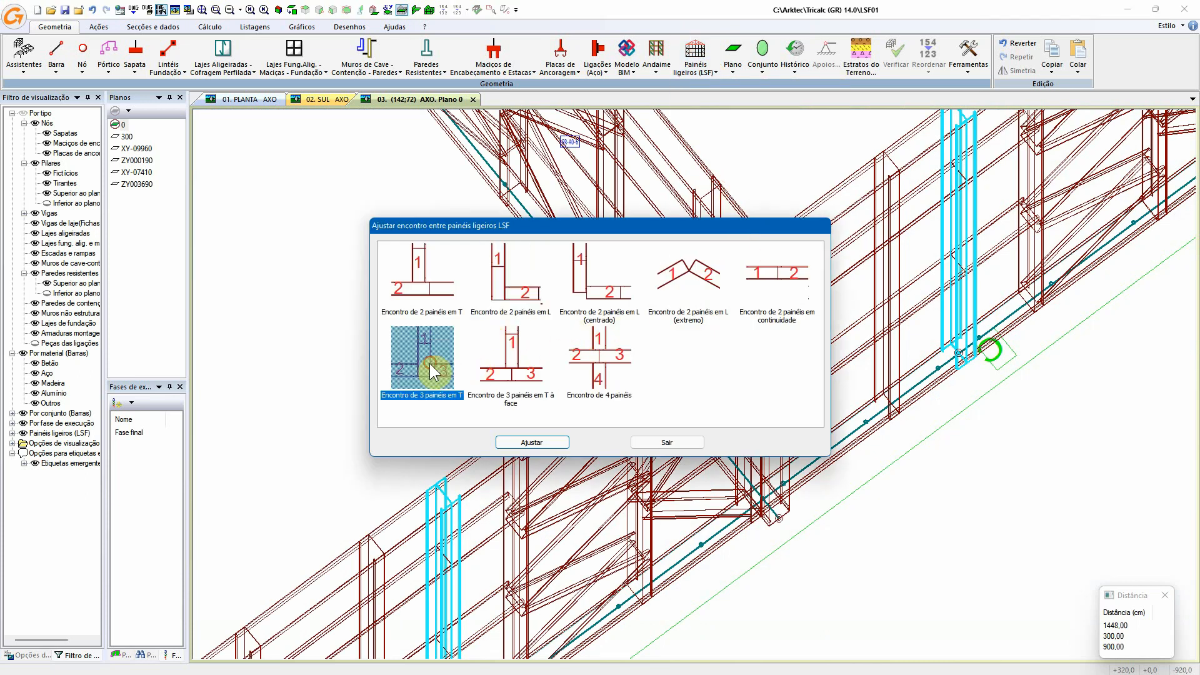
left_click(431, 285)
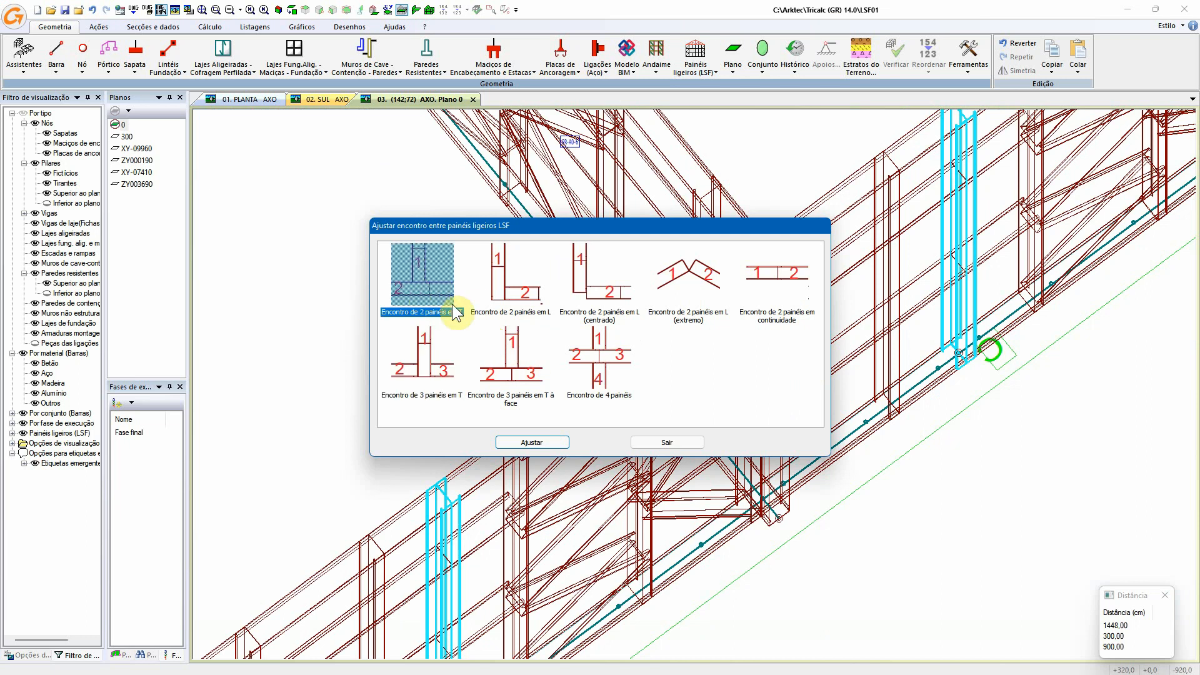
left_click(530, 442)
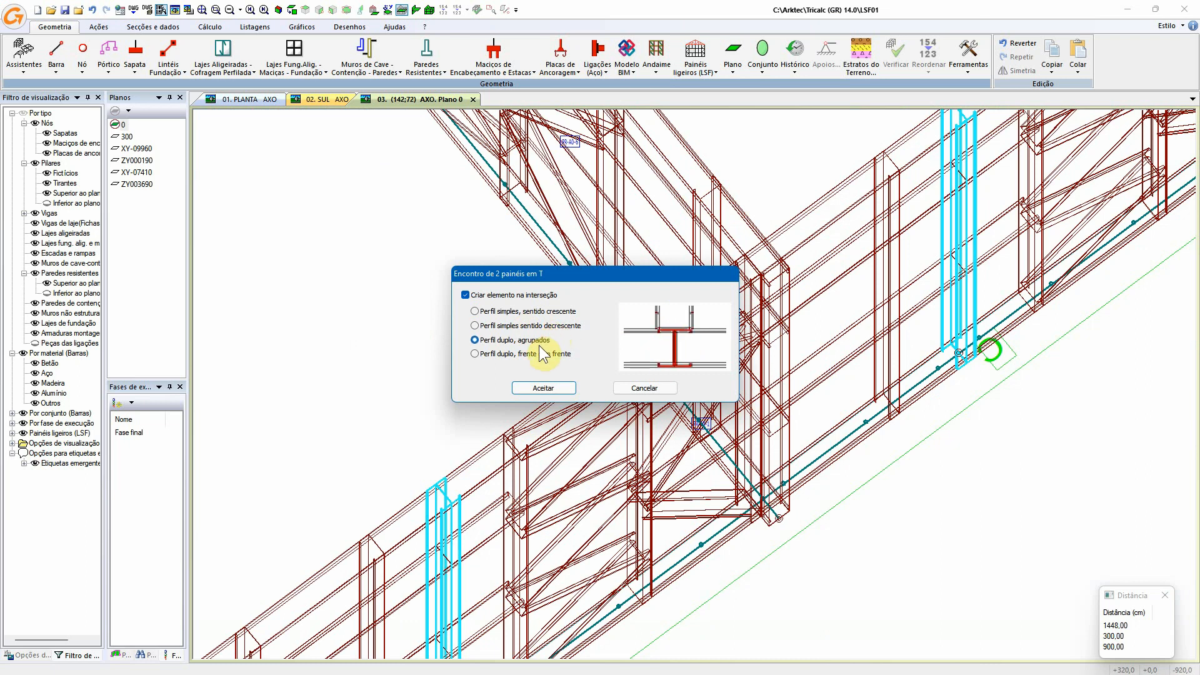
left_click(529, 326)
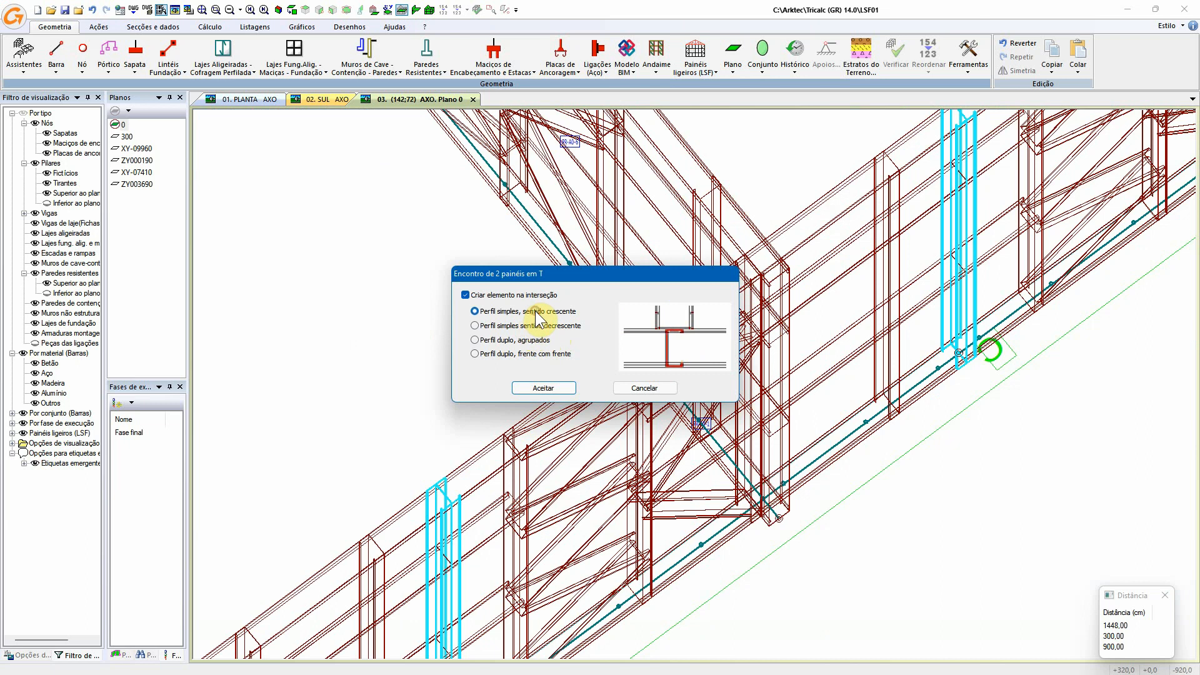
left_click(549, 388)
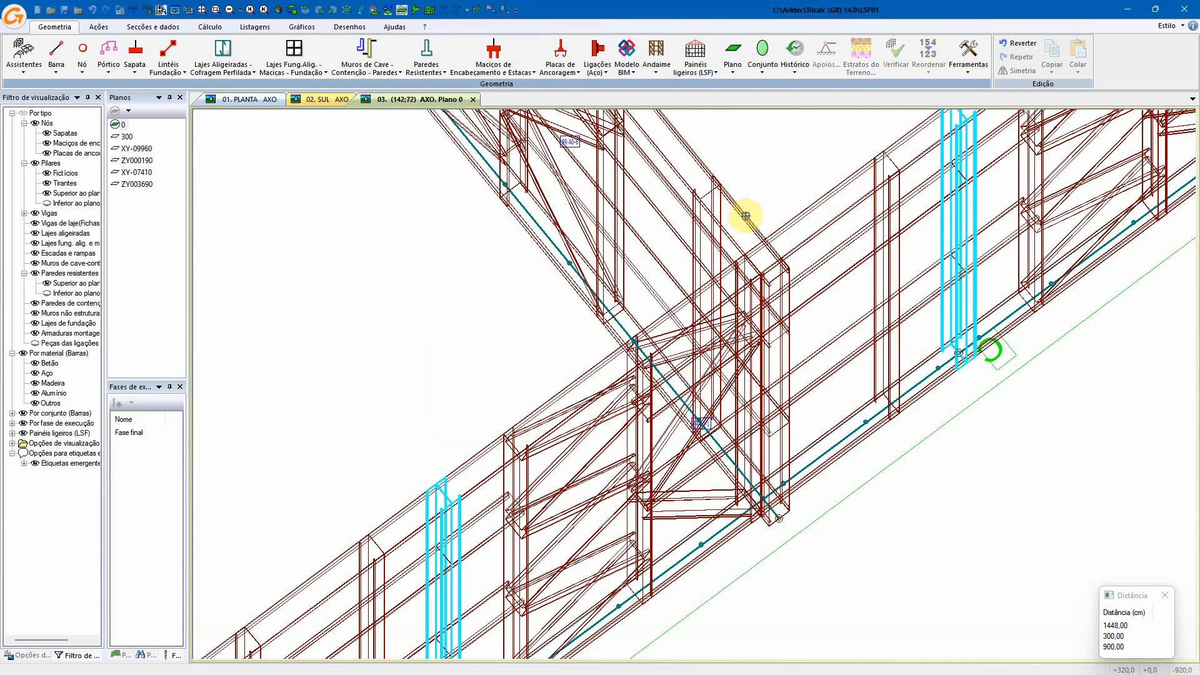
- Adjust the junction where the transverse LSF panel meets the long wall panel, trimming its end and adding the junction studs
left_click(745, 216)
left_click(781, 225)
left_click(866, 486)
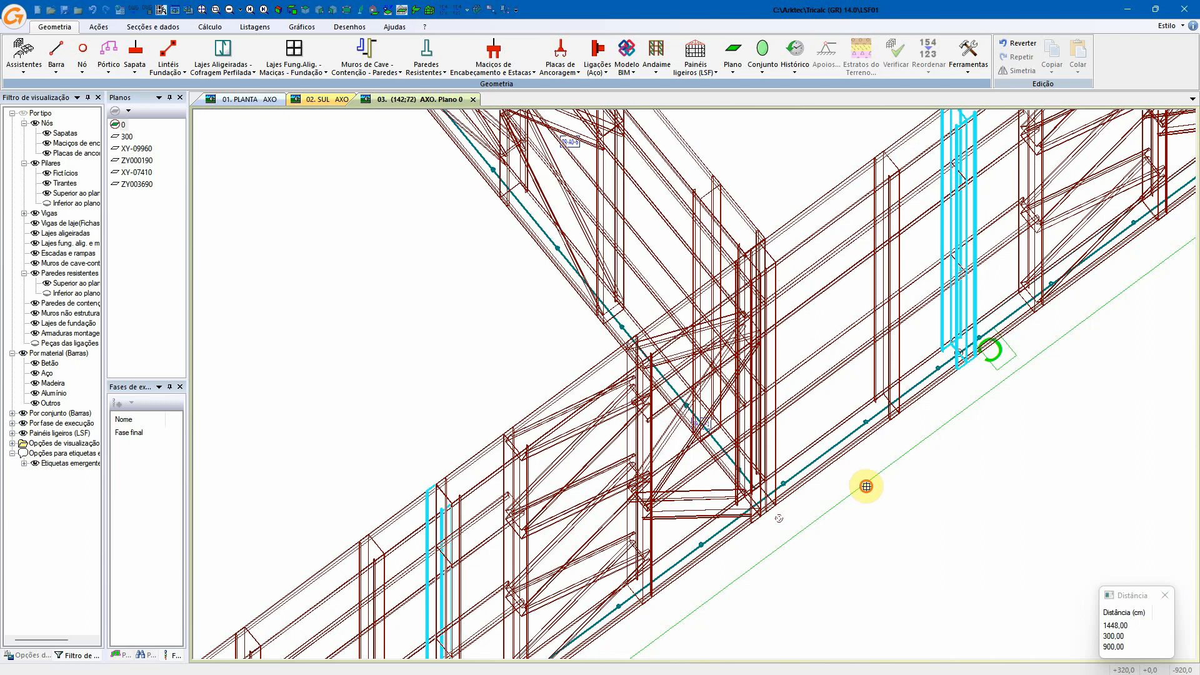
left_click(685, 441)
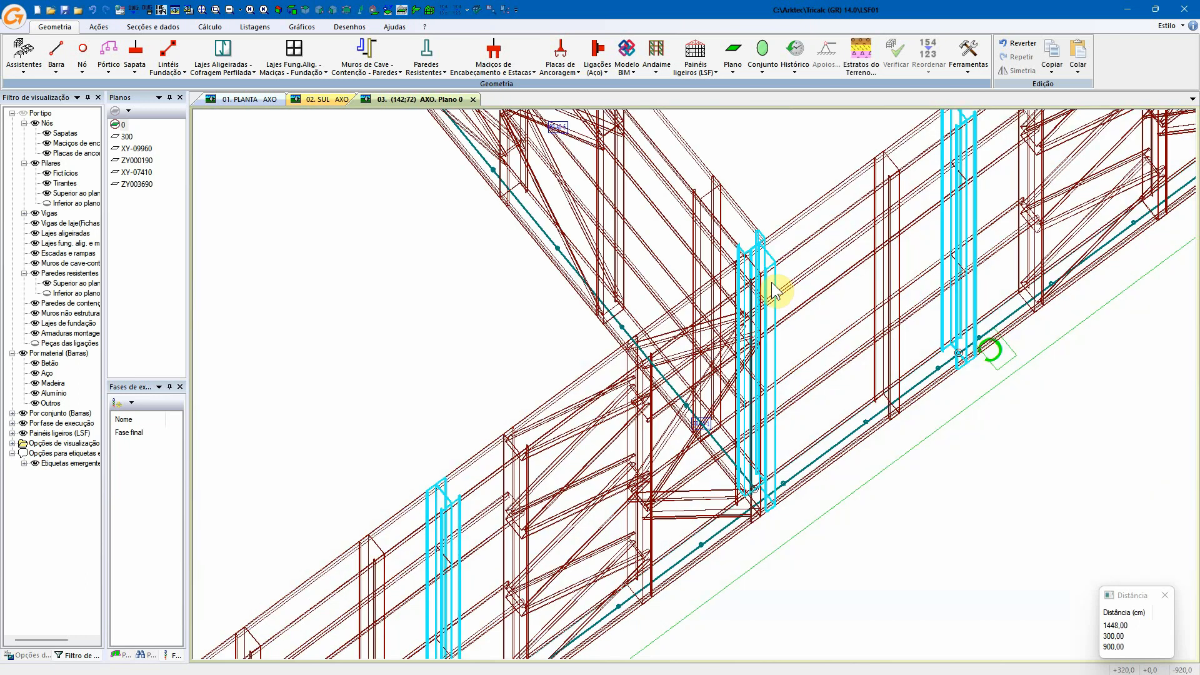
- Examine the adjusted panel junctions from several angles in the rendered and wireframe model
scroll(775, 289, "up", 5)
mouse_move(772, 284)
middle_mouse_down("shift")
mouse_move(740, 273)
mouse_move(785, 284)
mouse_move(846, 265)
mouse_move(793, 476)
middle_mouse_up("shift")
key("ctrl+r")
scroll(792, 476, "down", 5)
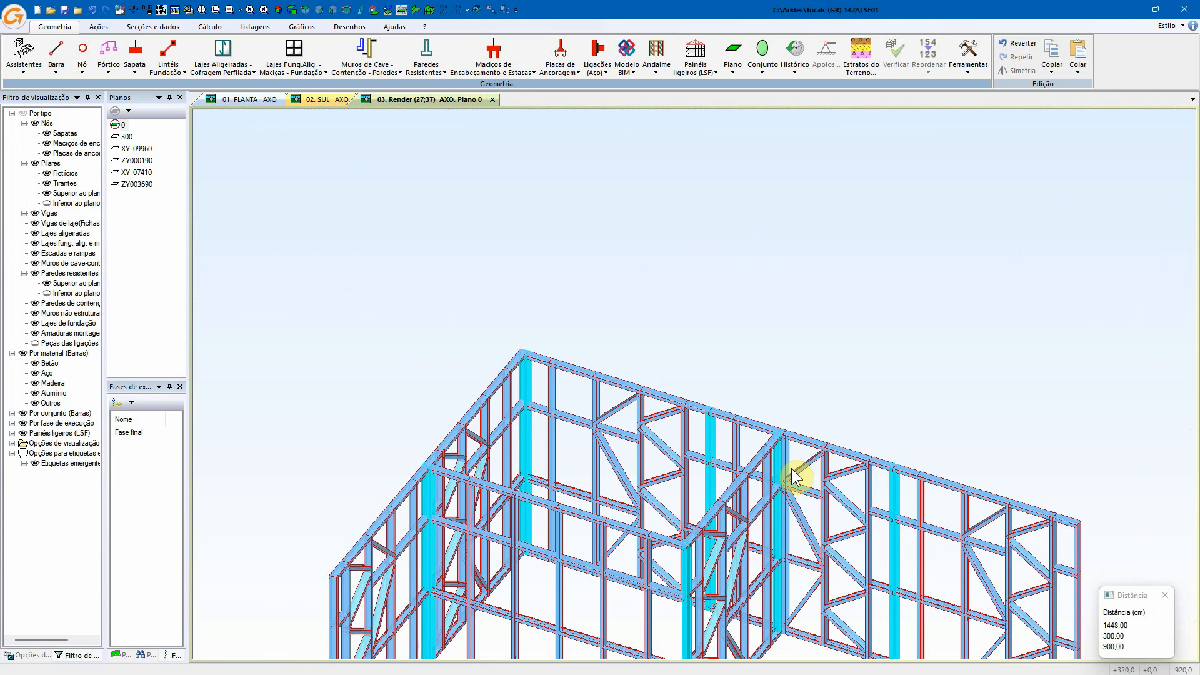
scroll(785, 528, "down", 3)
middle_click_drag(751, 533, 747, 531, "shift")
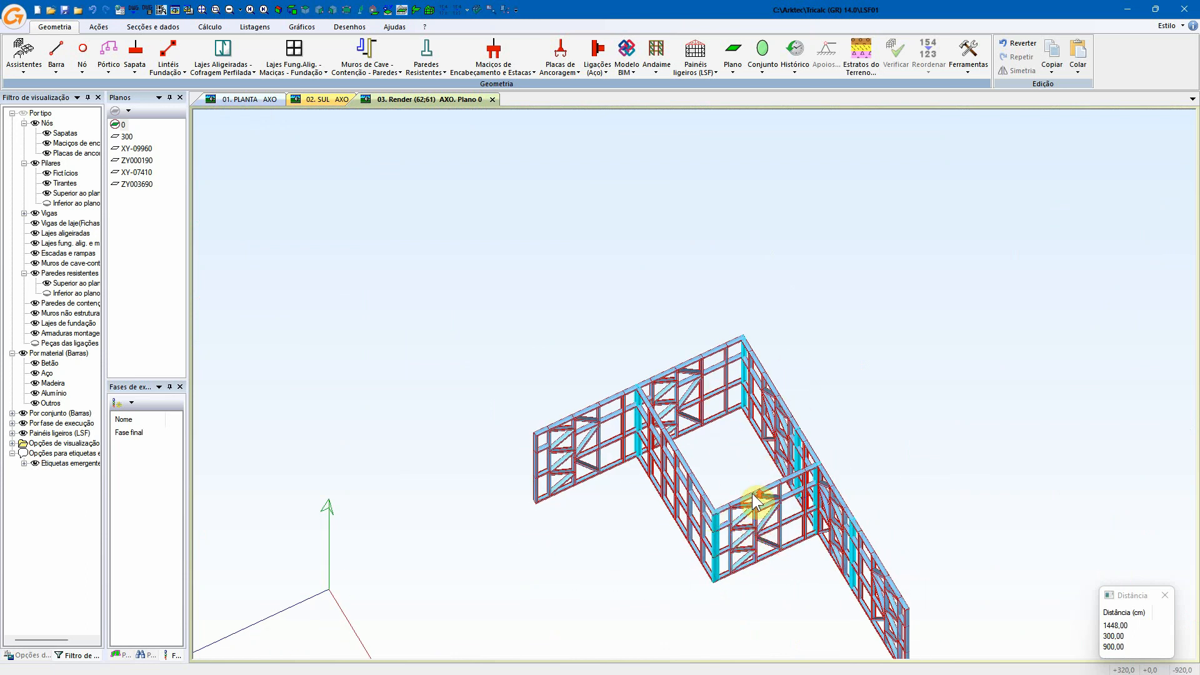
scroll(749, 496, "up", 5)
middle_click_drag(729, 475, 699, 511, "shift")
key("Escape")
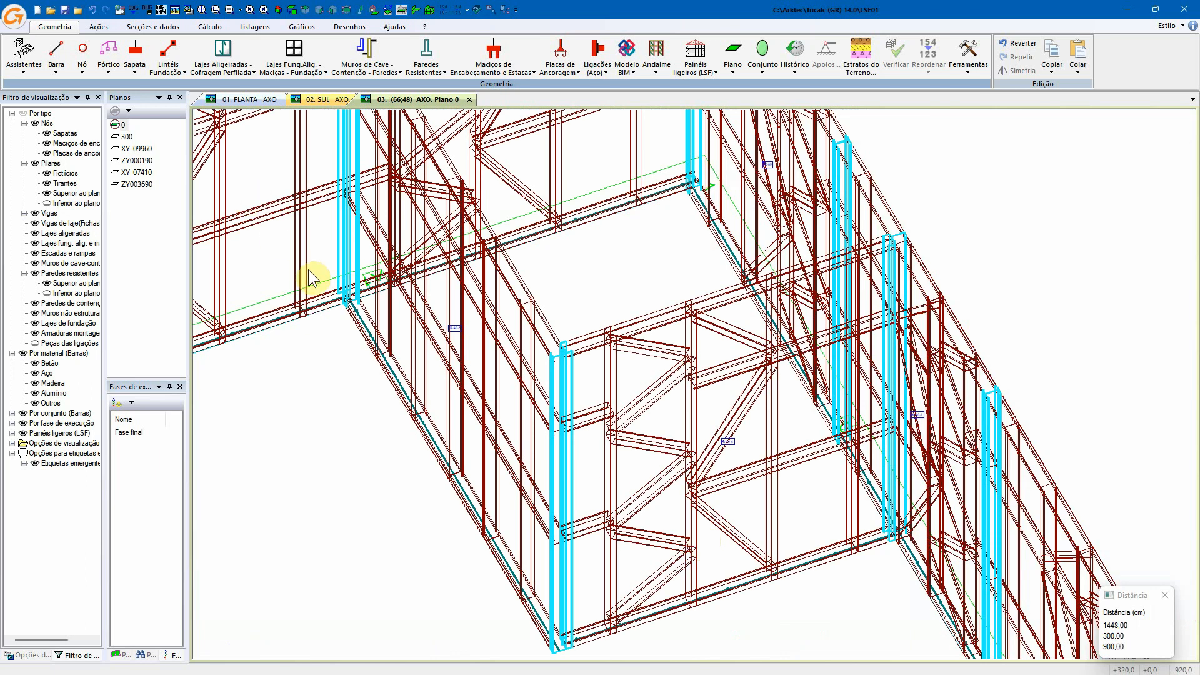
scroll(403, 309, "down", 2)
middle_click_drag(440, 304, 436, 369)
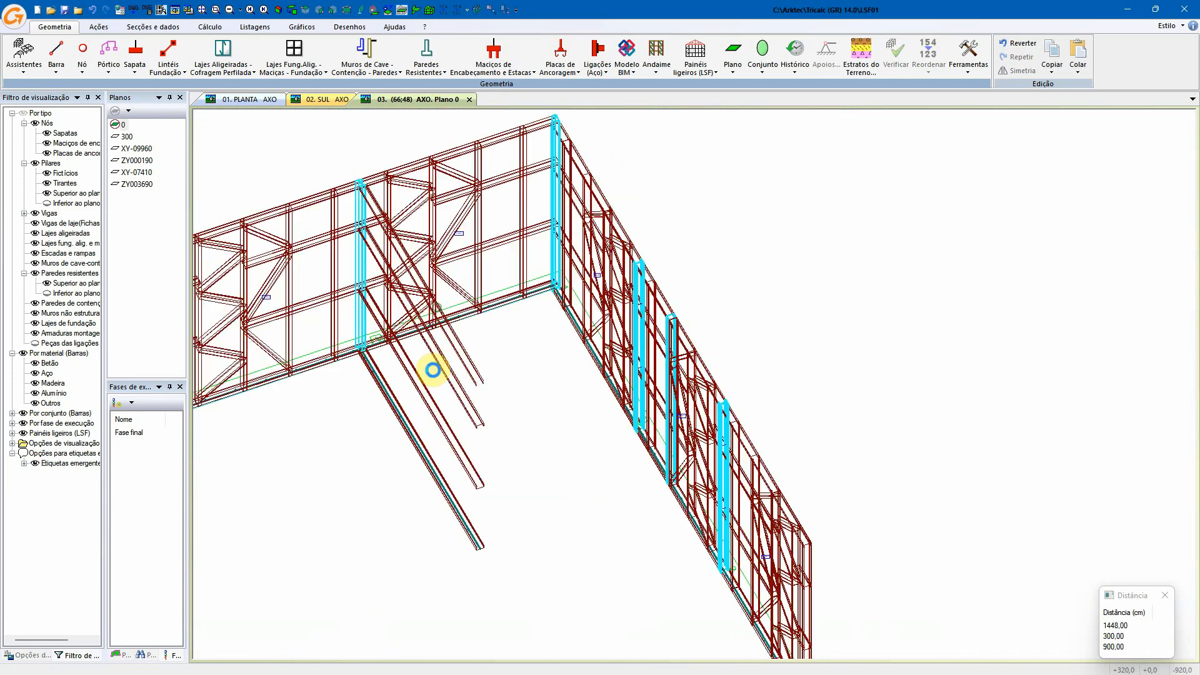
scroll(483, 309, "down", 2)
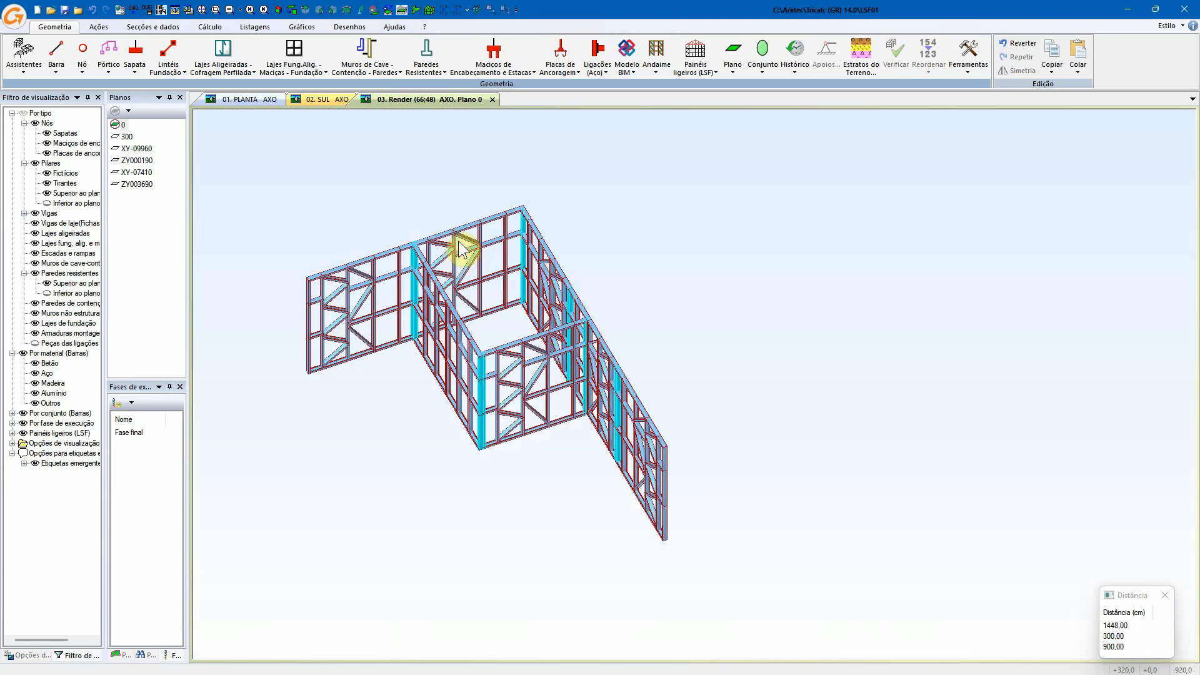
scroll(517, 437, "up", 5)
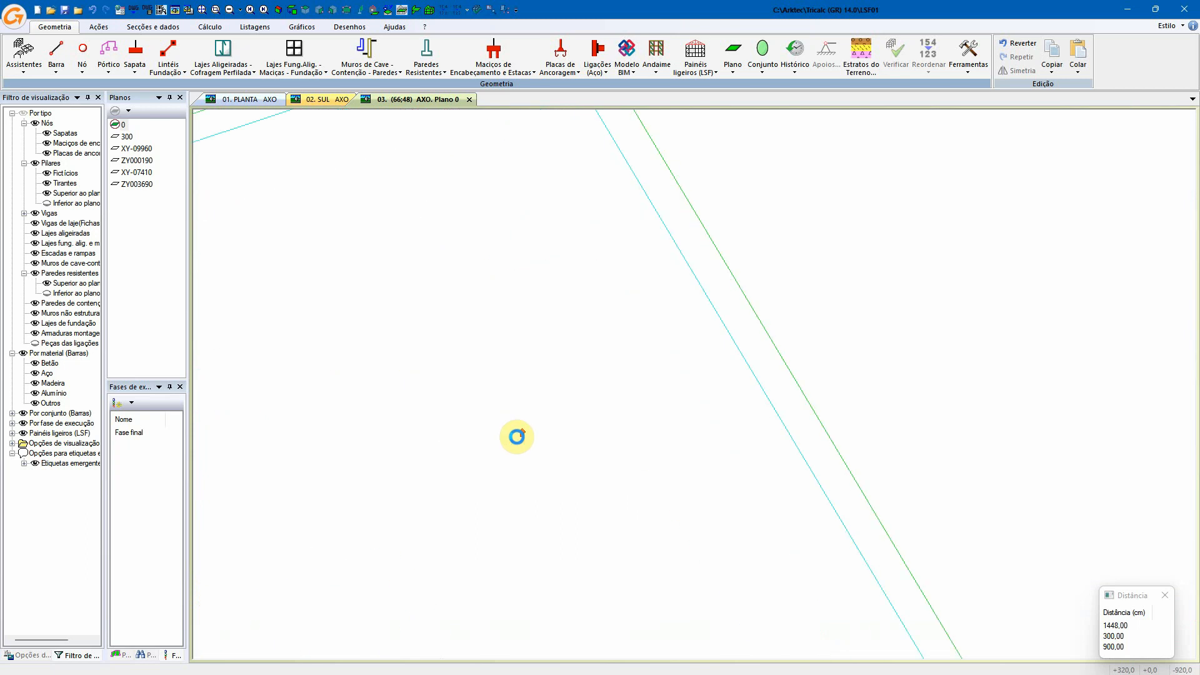
scroll(531, 445, "down", 2)
scroll(543, 451, "up", 1)
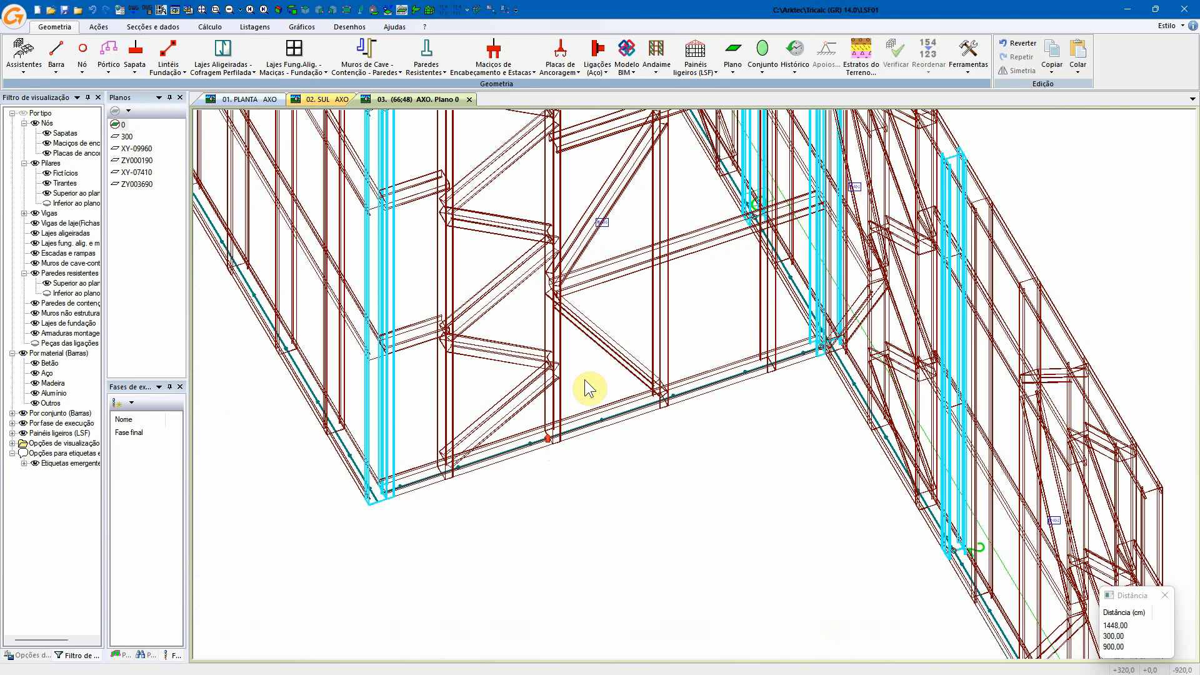
left_click(711, 68)
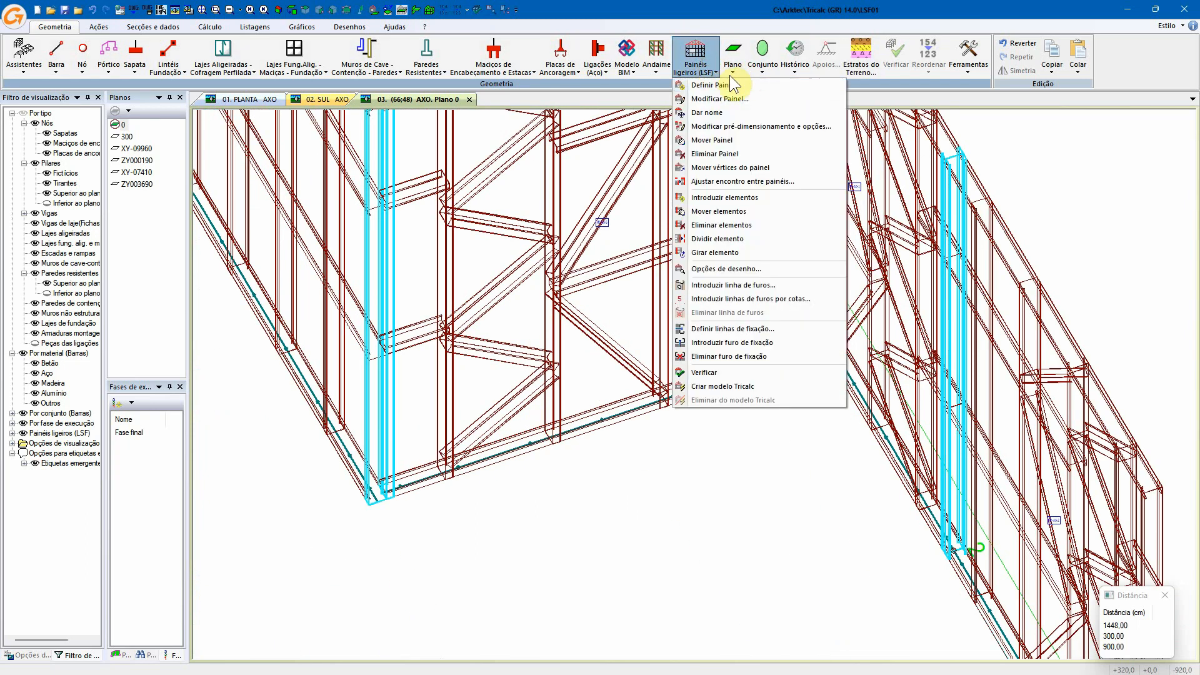
left_click(741, 211)
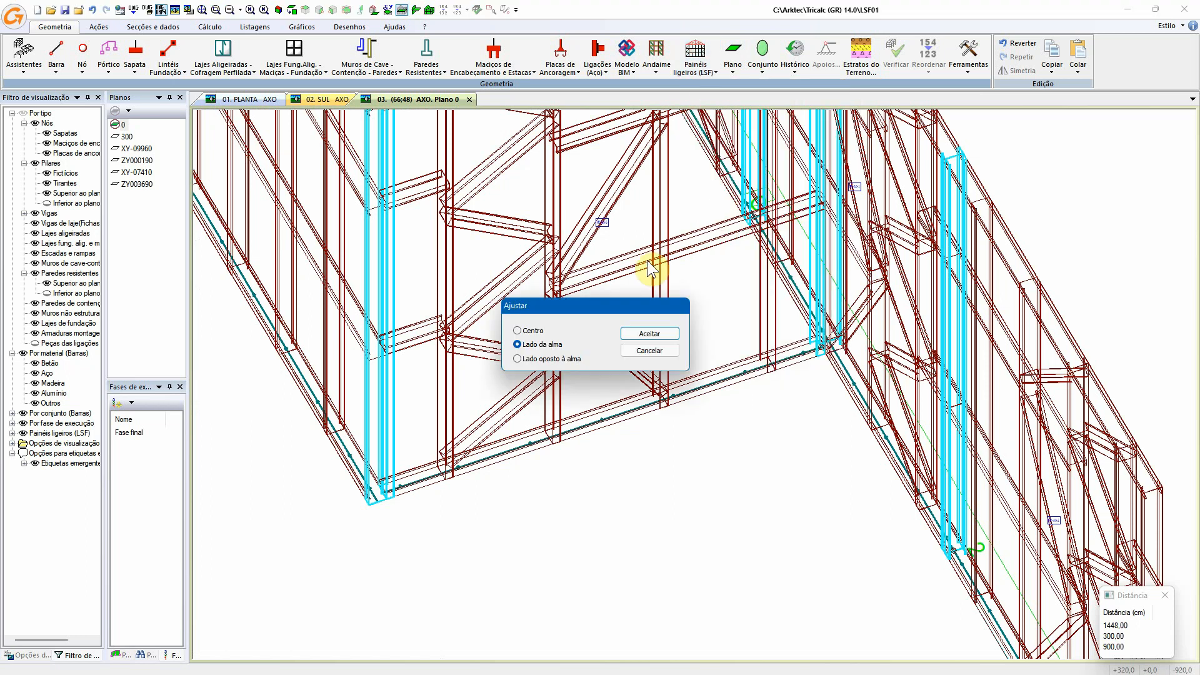
left_click(648, 336)
left_click(686, 71)
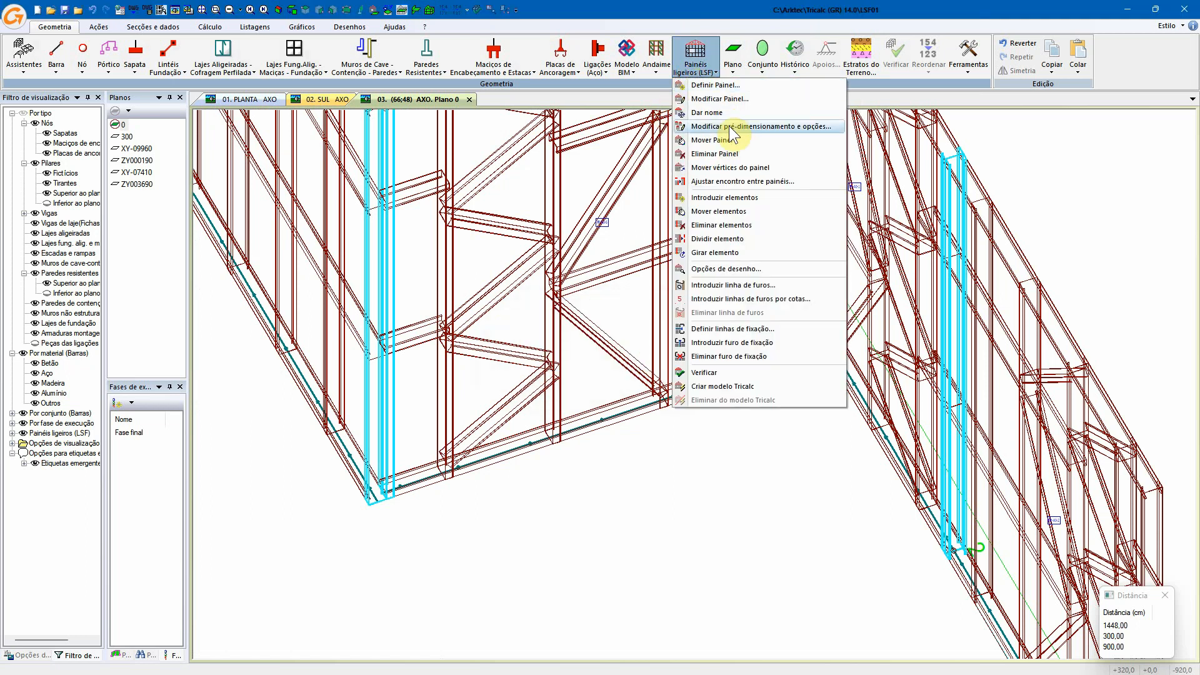
left_click(615, 366)
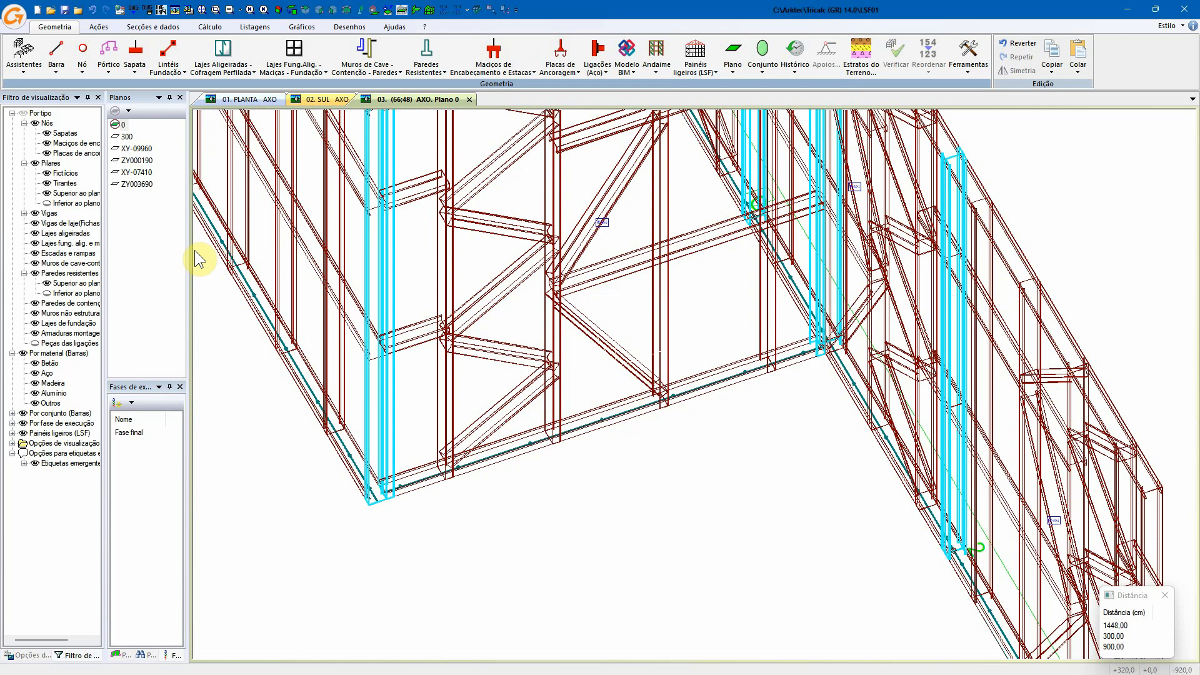
- Place two free nodes on plane 0, just in front of the short transverse panel's bottom track
double_click(127, 139)
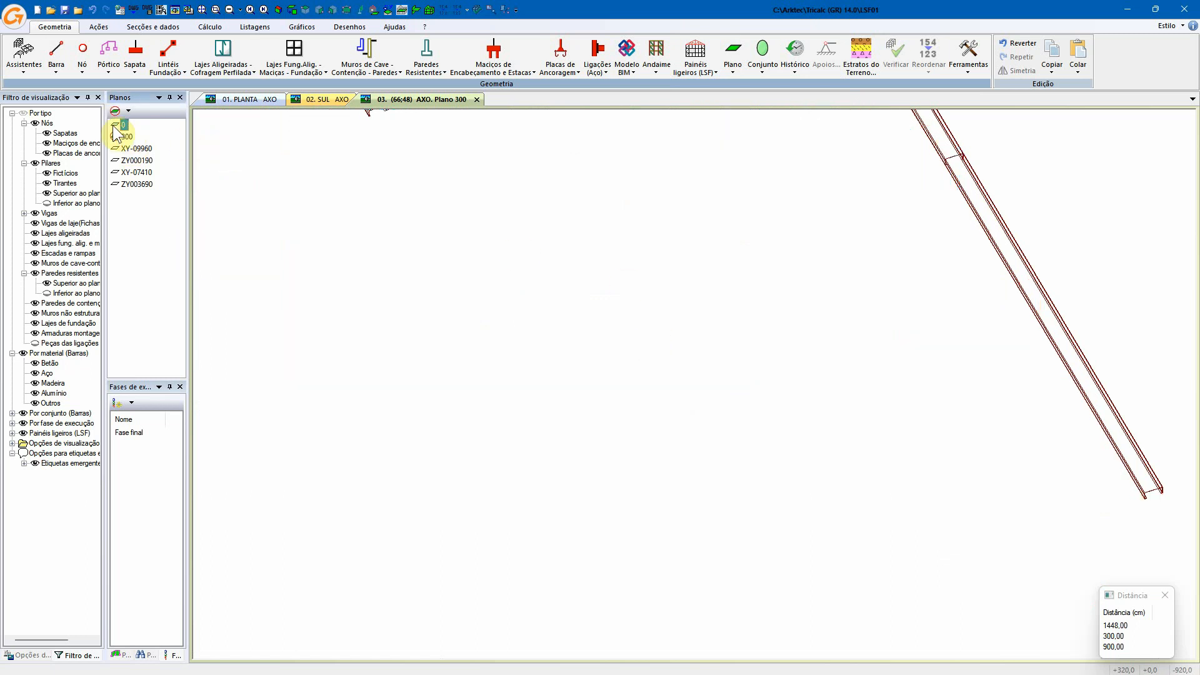
double_click(119, 127)
right_click(791, 395)
left_click(824, 425)
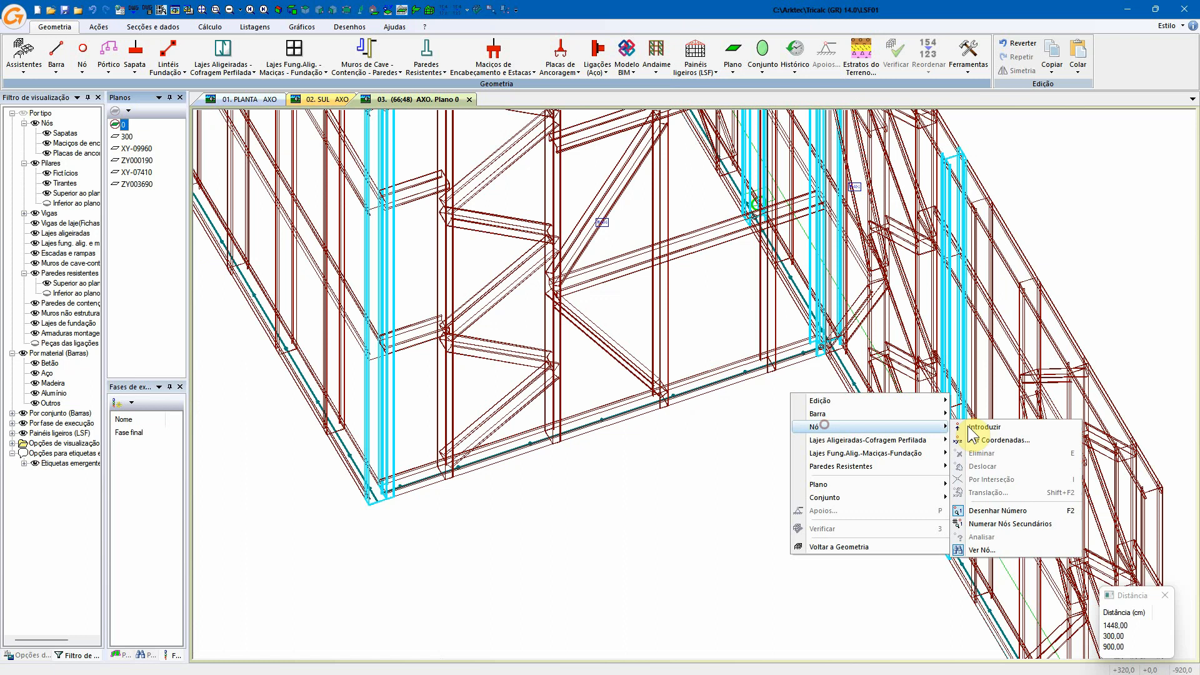
left_click(982, 427)
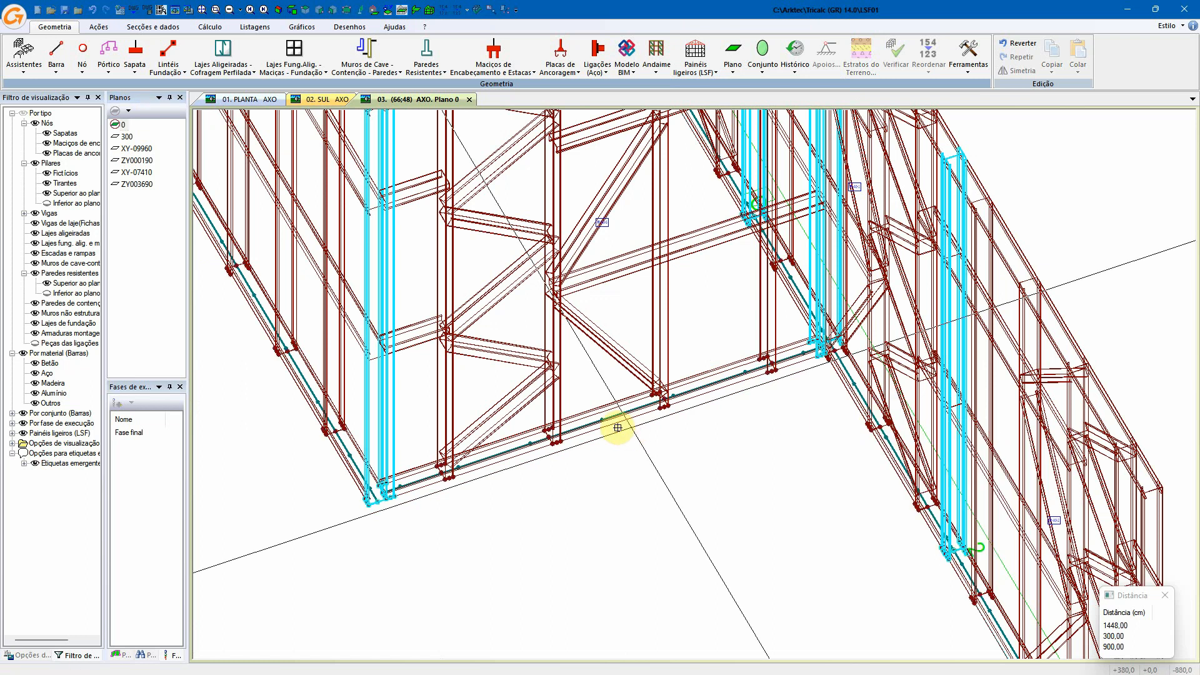
left_click(731, 403)
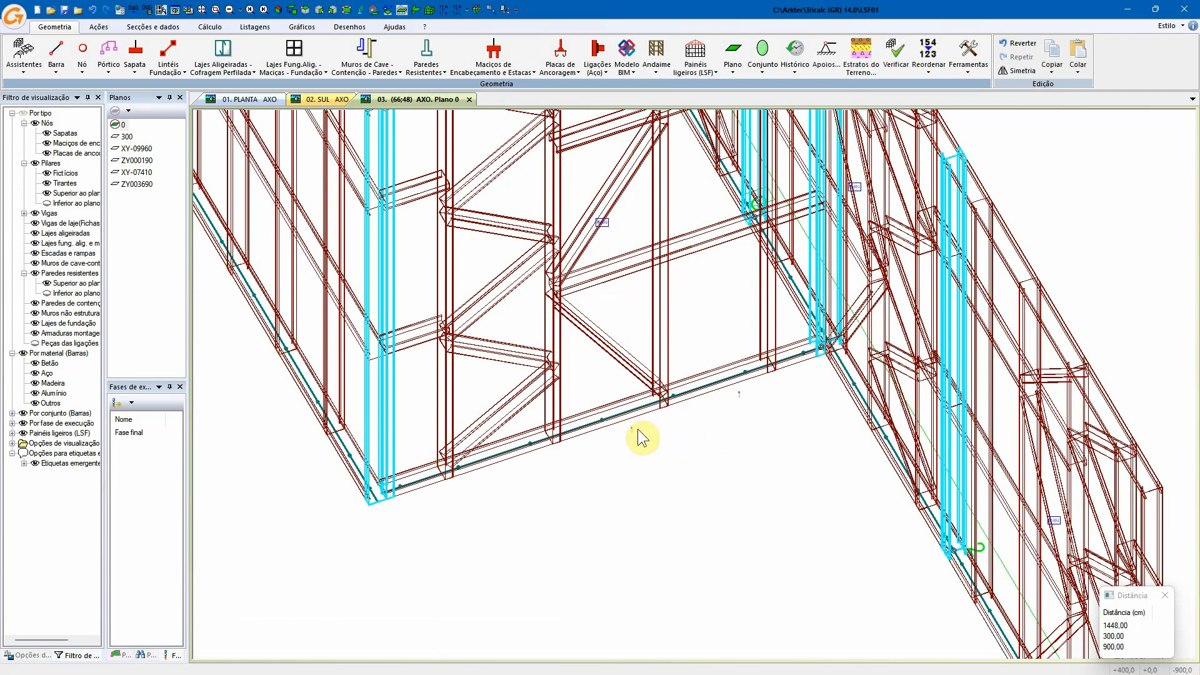
- Insert a vertical bar by point (Por um ponto, Sentido crescente) between the short panel's bottom and top tracks at the first new node
middle_click_drag(709, 360, 699, 461)
scroll(654, 433, "up", 3)
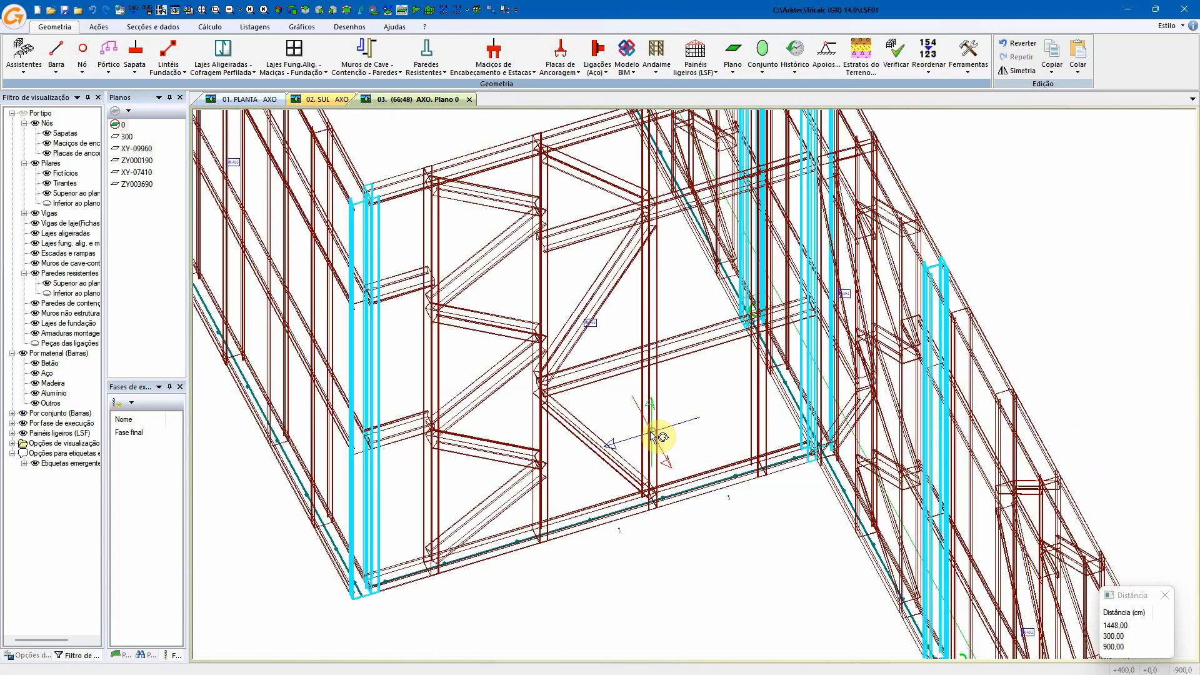
scroll(618, 535, "up", 2)
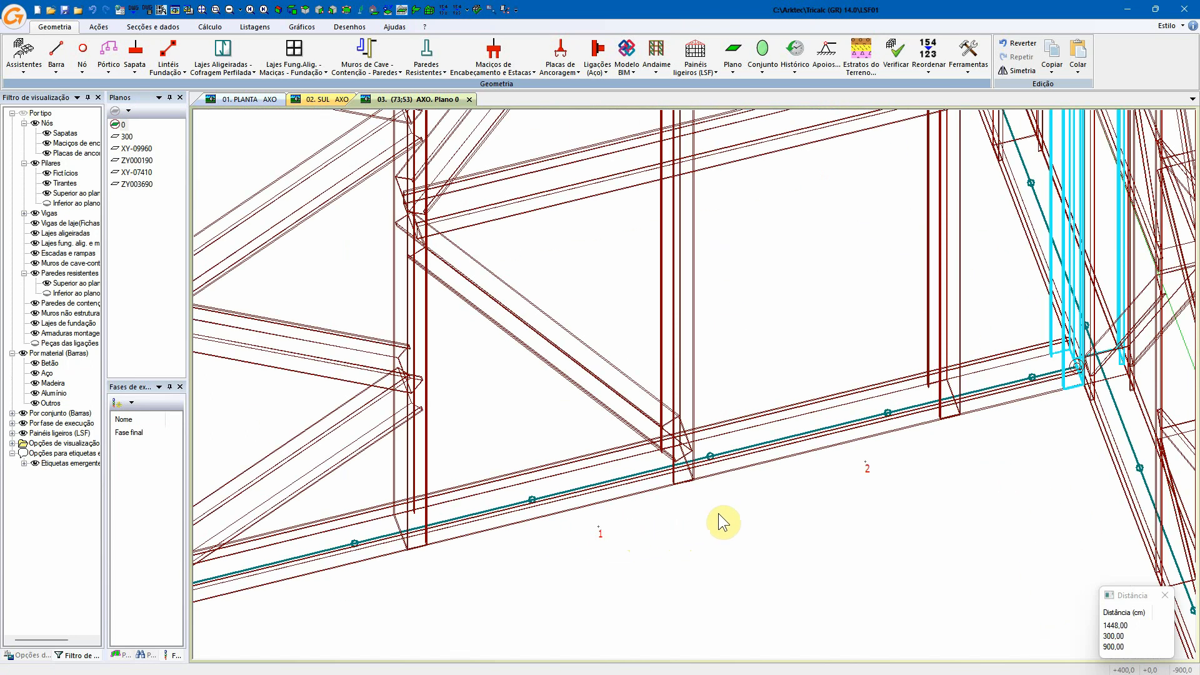
scroll(831, 475, "down", 1)
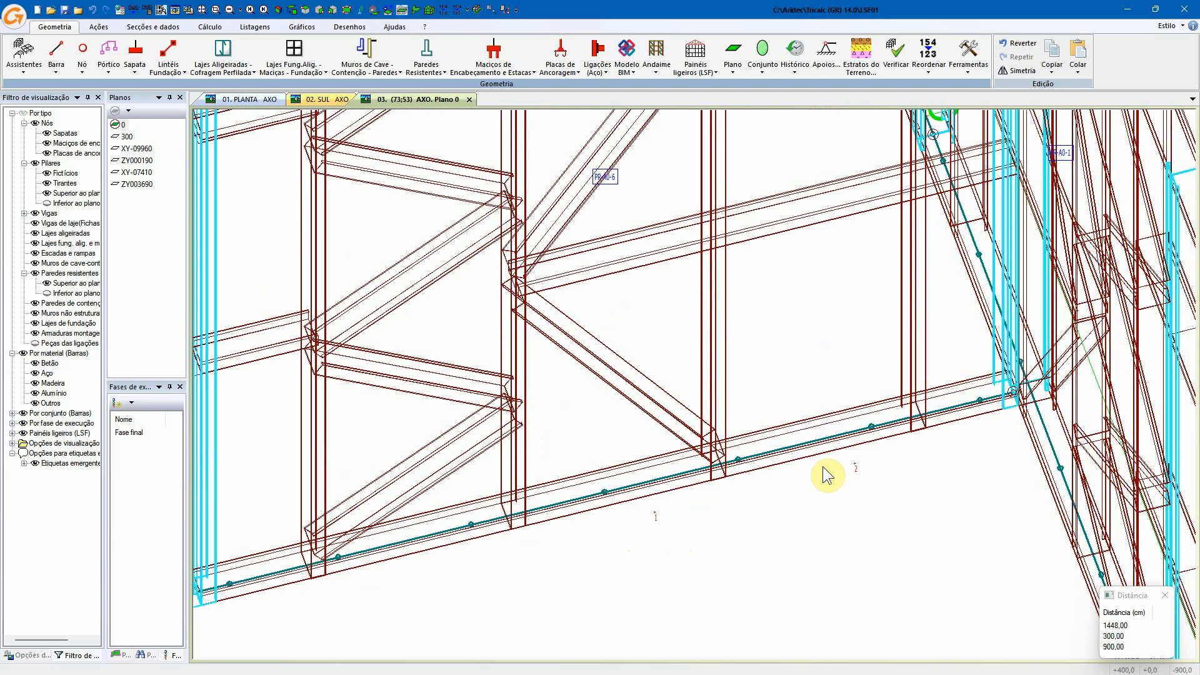
left_click(682, 71)
left_click(735, 207)
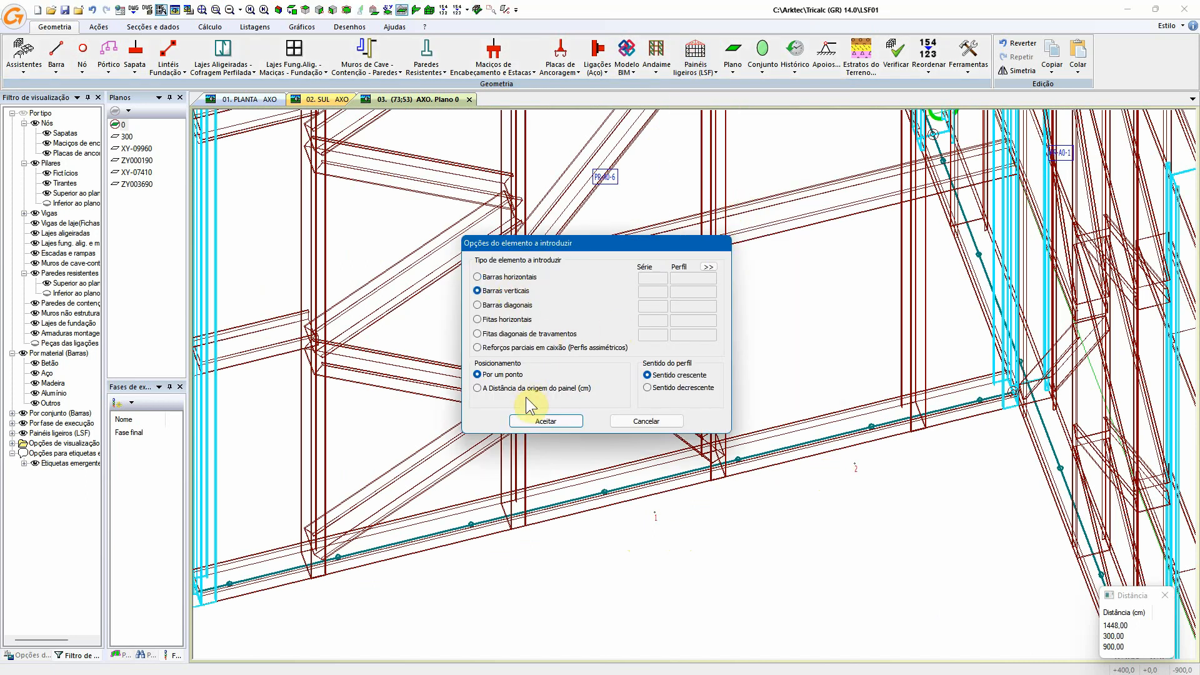
left_click(553, 422)
left_click(655, 488)
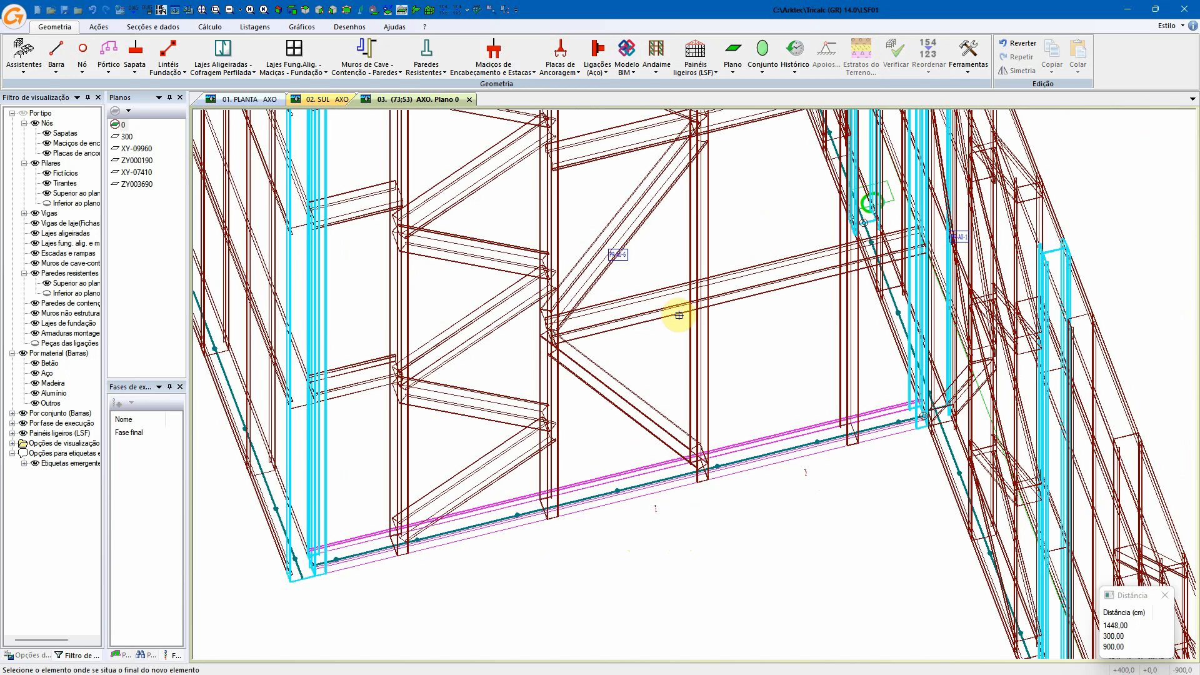
middle_click_drag(649, 185, 610, 252)
scroll(611, 252, "down", 1)
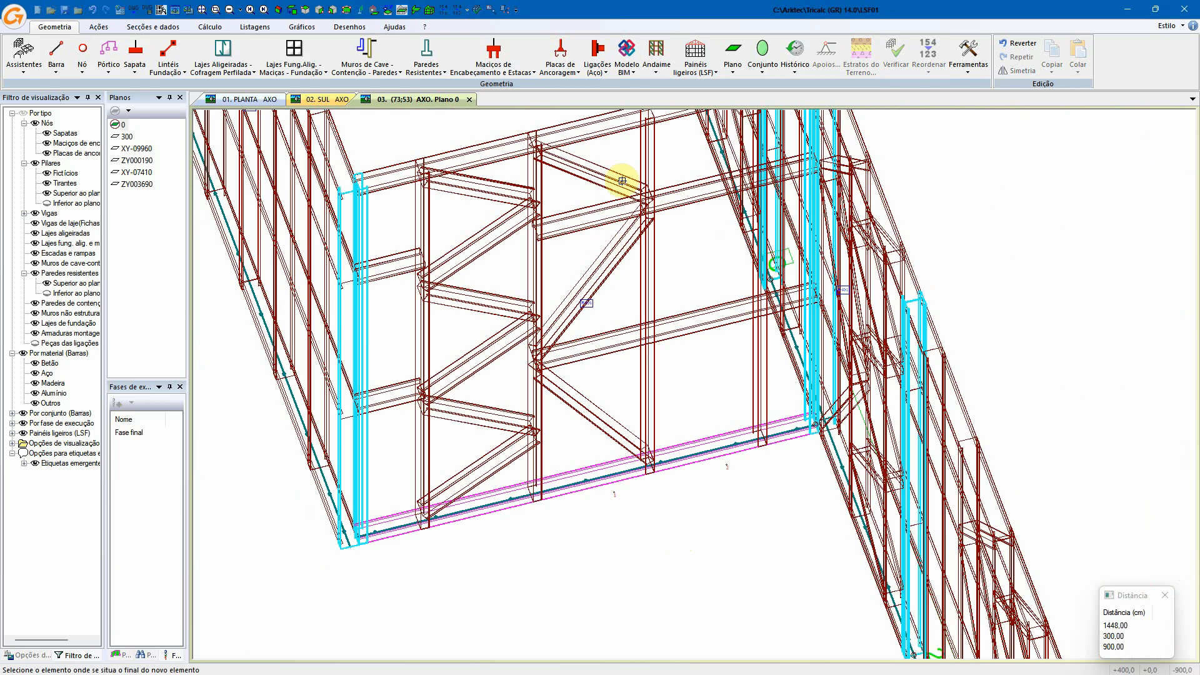
left_click(600, 130)
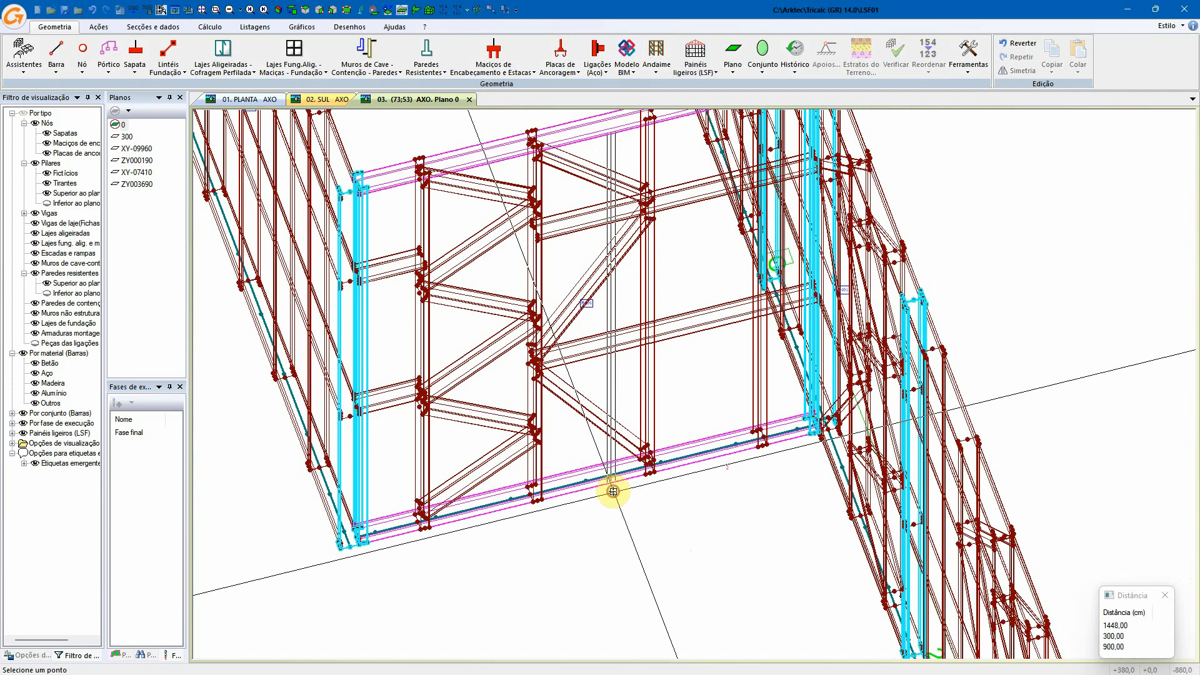
left_click(612, 491)
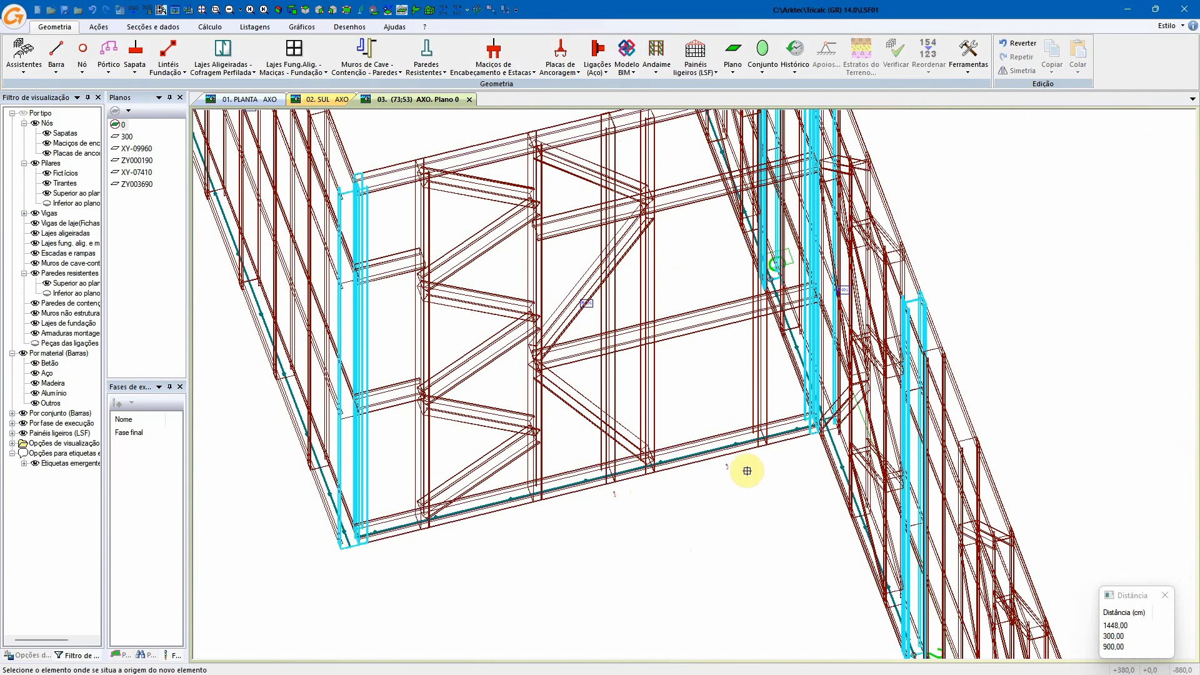
- Insert another vertical bar between the same bottom and top tracks, positioned at the second new node
left_click(665, 116)
left_click(727, 467)
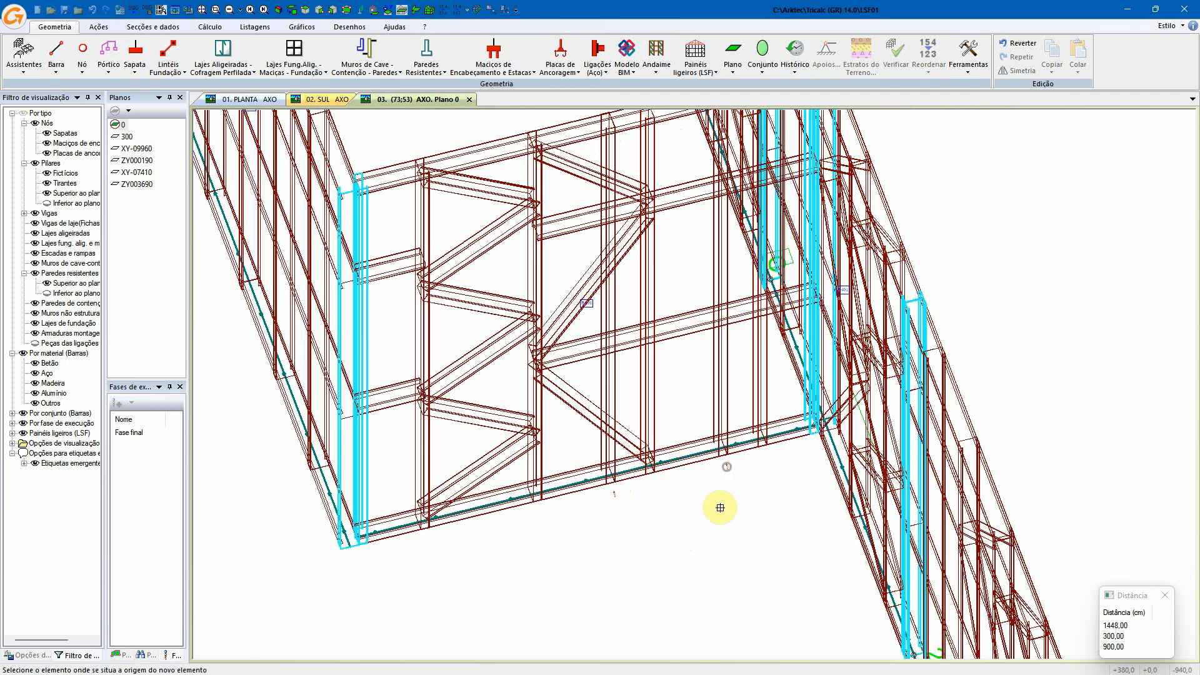
scroll(702, 475, "up", 2)
key("Escape")
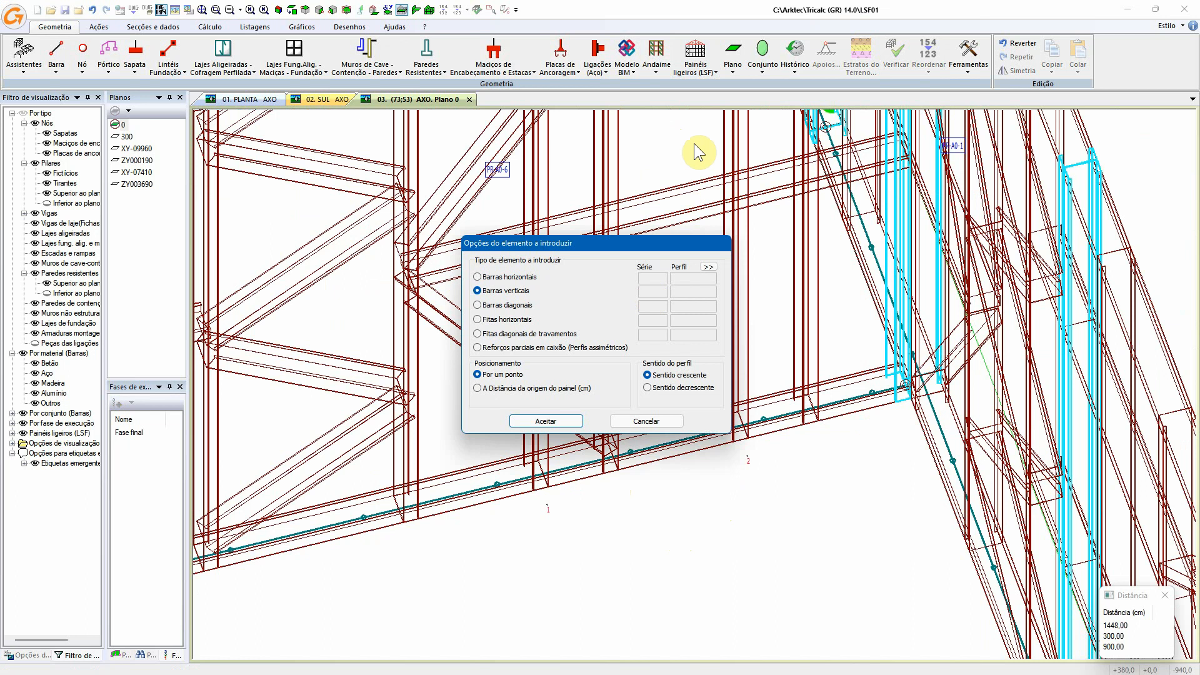
key("Escape")
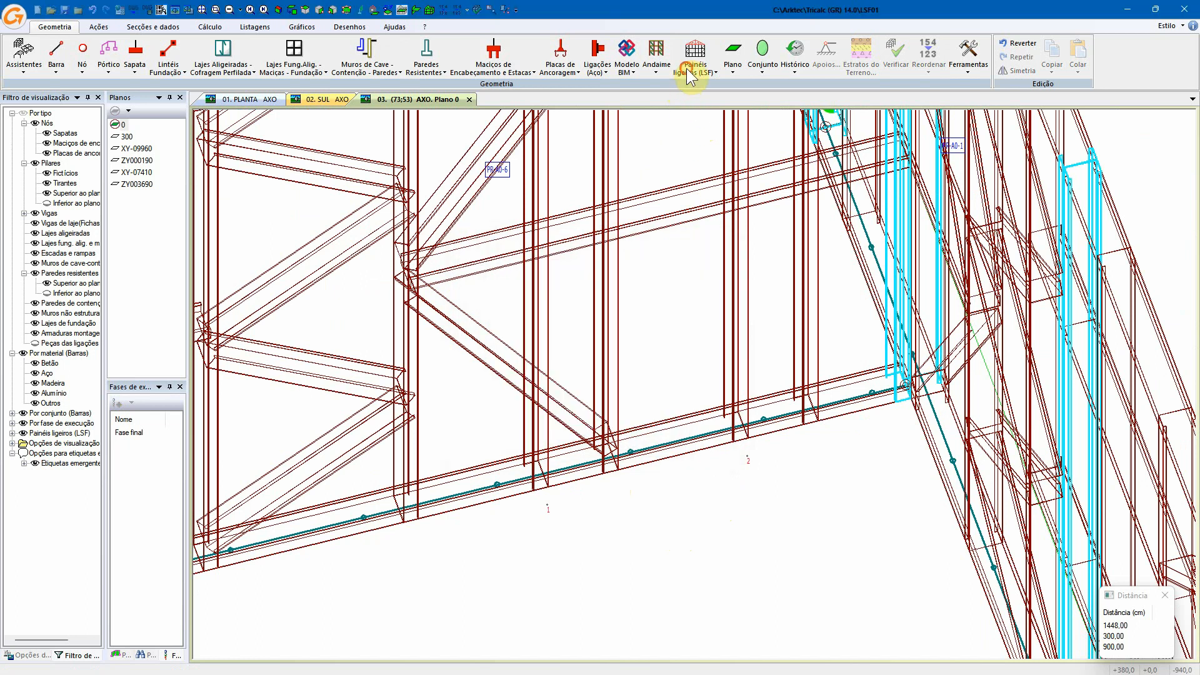
left_click(693, 70)
left_click(718, 252)
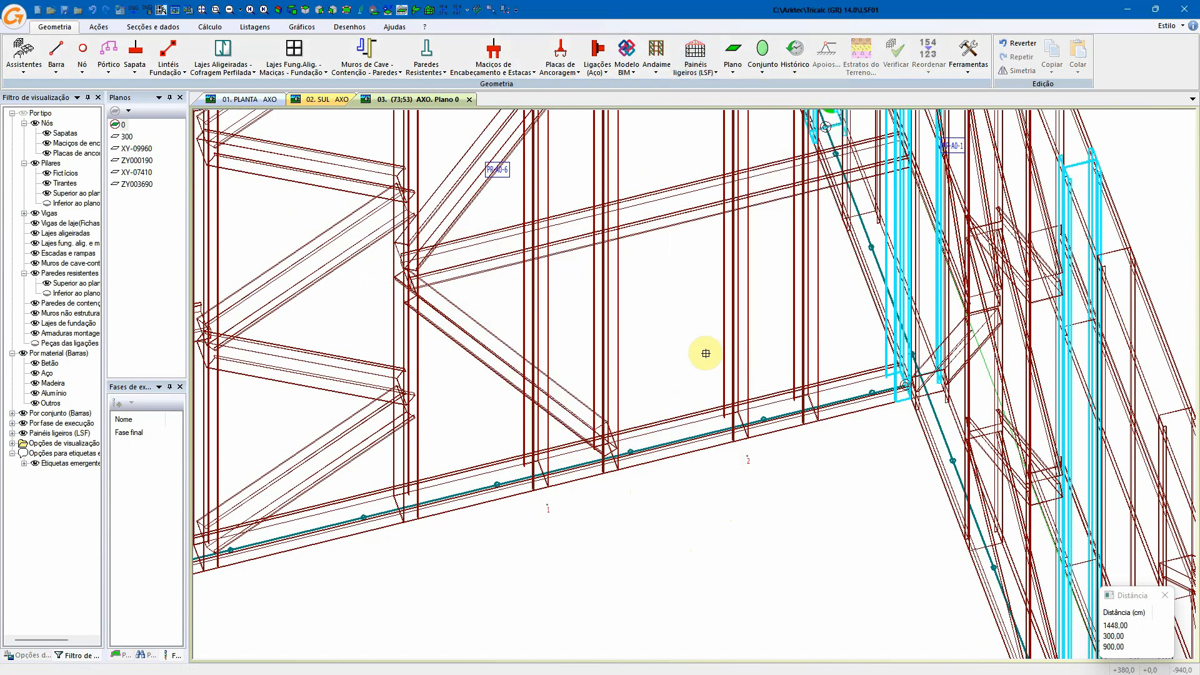
key("Escape")
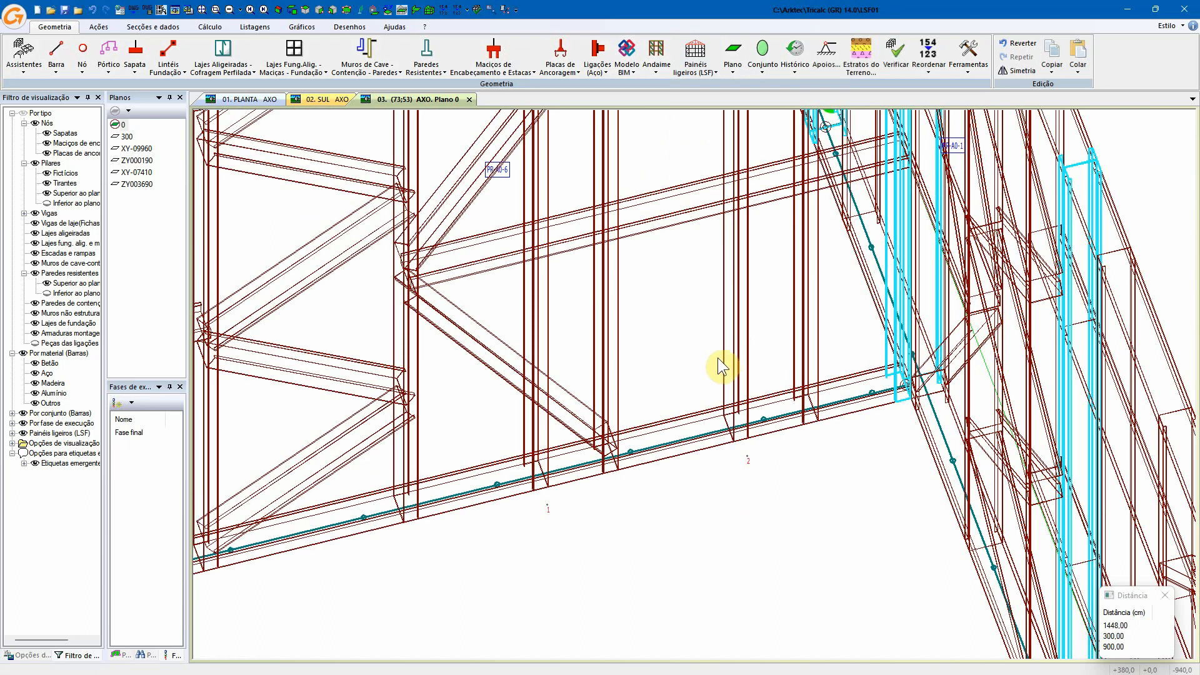
- Render the model in solid colour with the wireframe drawn and Ocultar linhas turned off
key("ctrl+r")
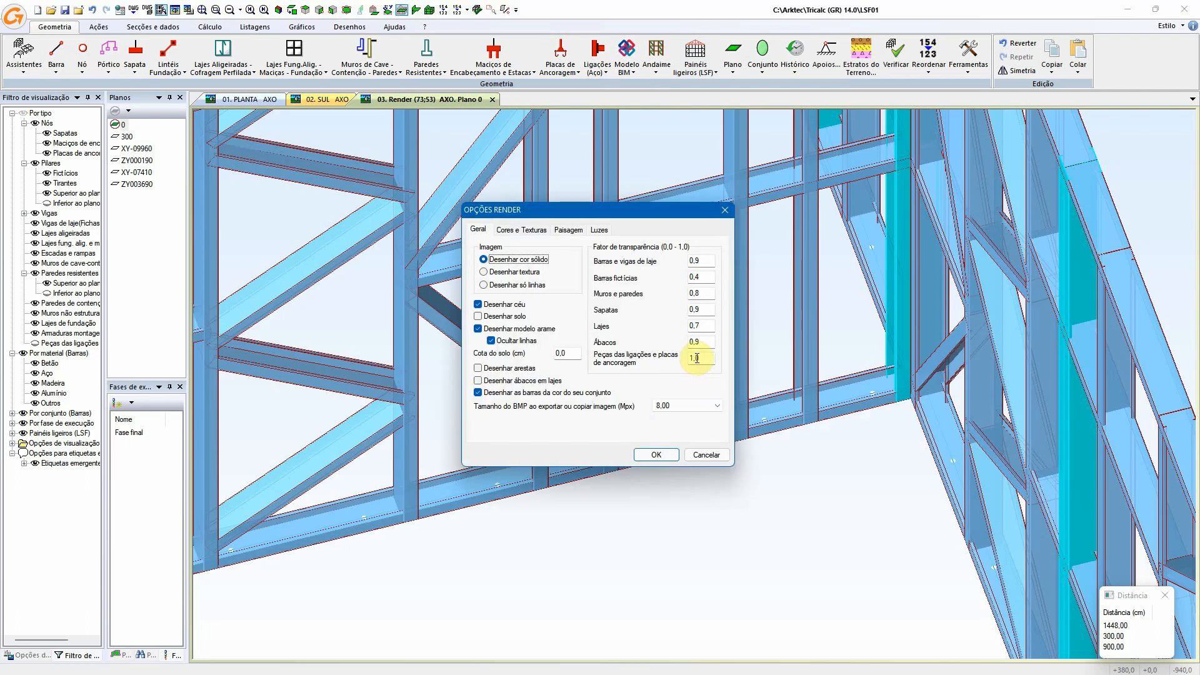
left_click(504, 340)
left_click(657, 454)
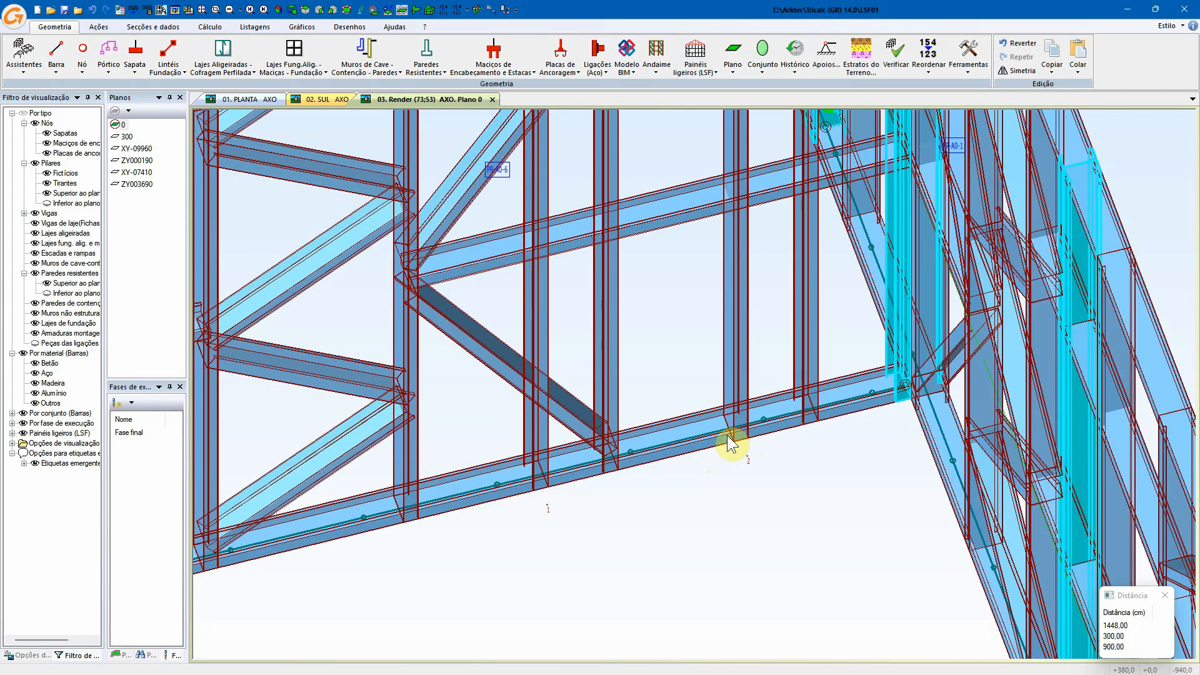
- Move the vertical bar beside node 2 into alignment with that node, accepting the loss of the panel's manual changes
left_click(689, 63)
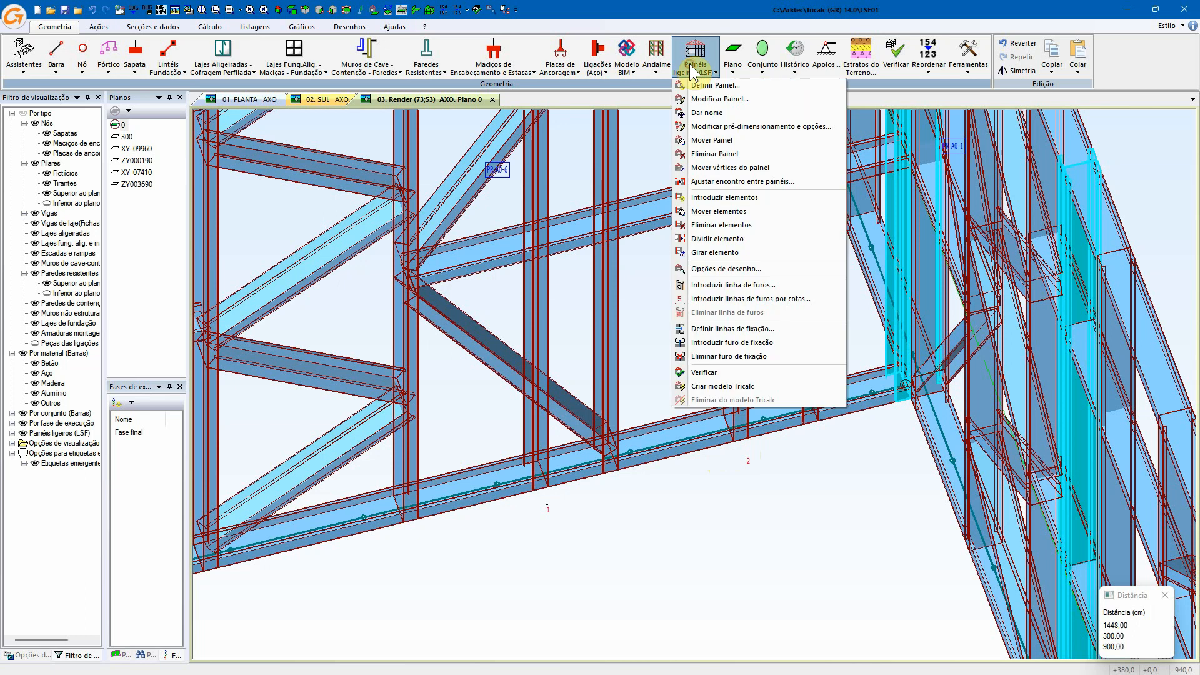
left_click(719, 213)
left_click(650, 333)
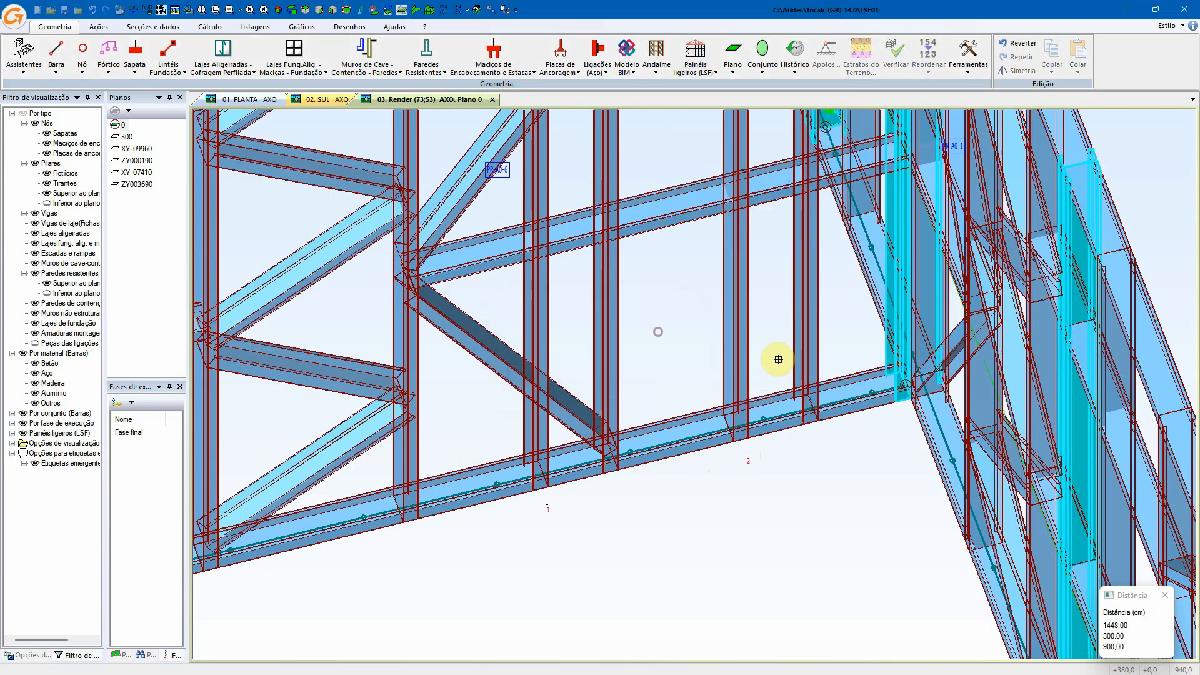
left_click(728, 349)
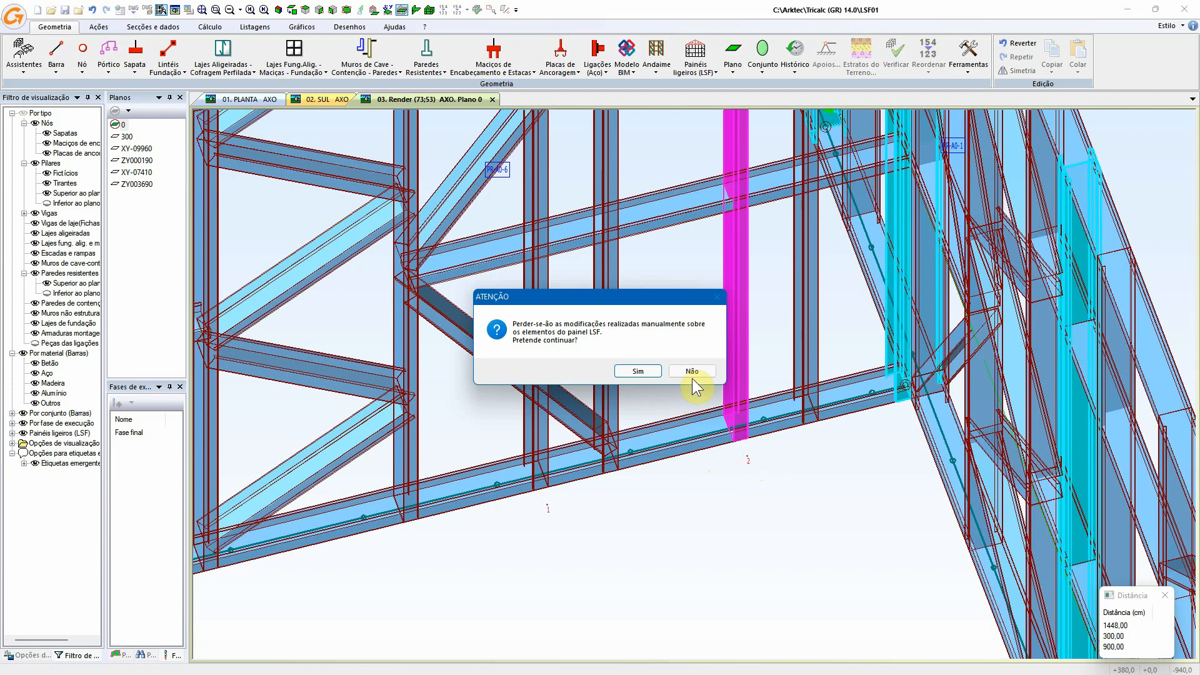
left_click(644, 372)
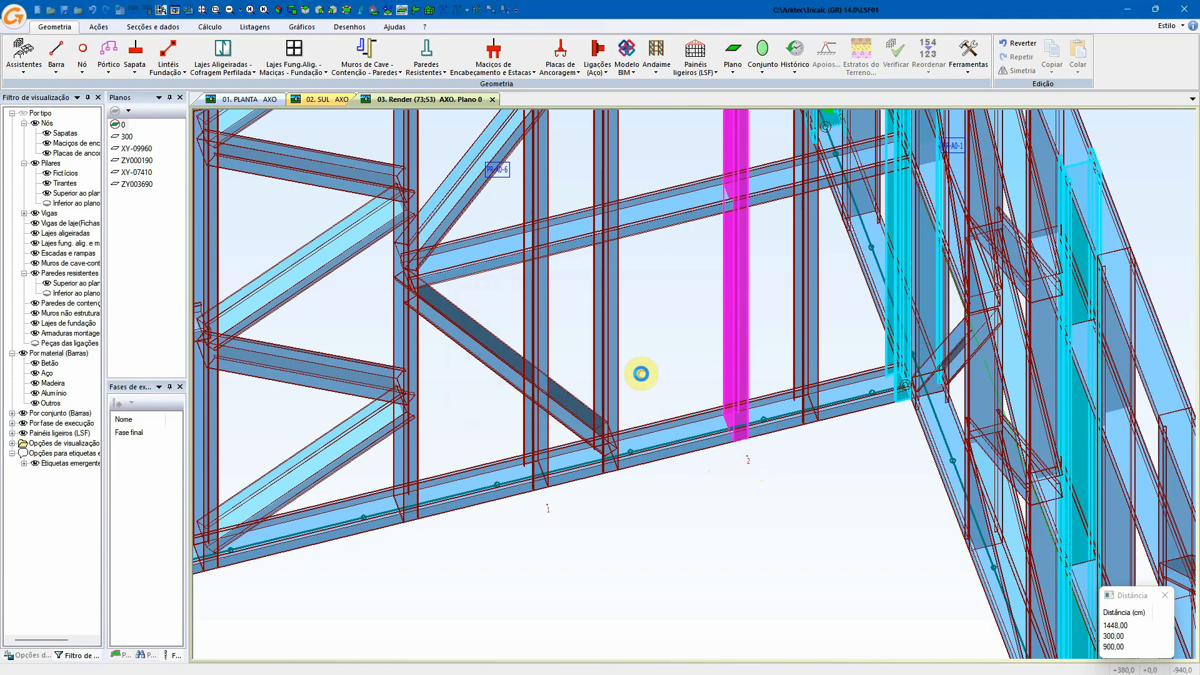
left_click(748, 455)
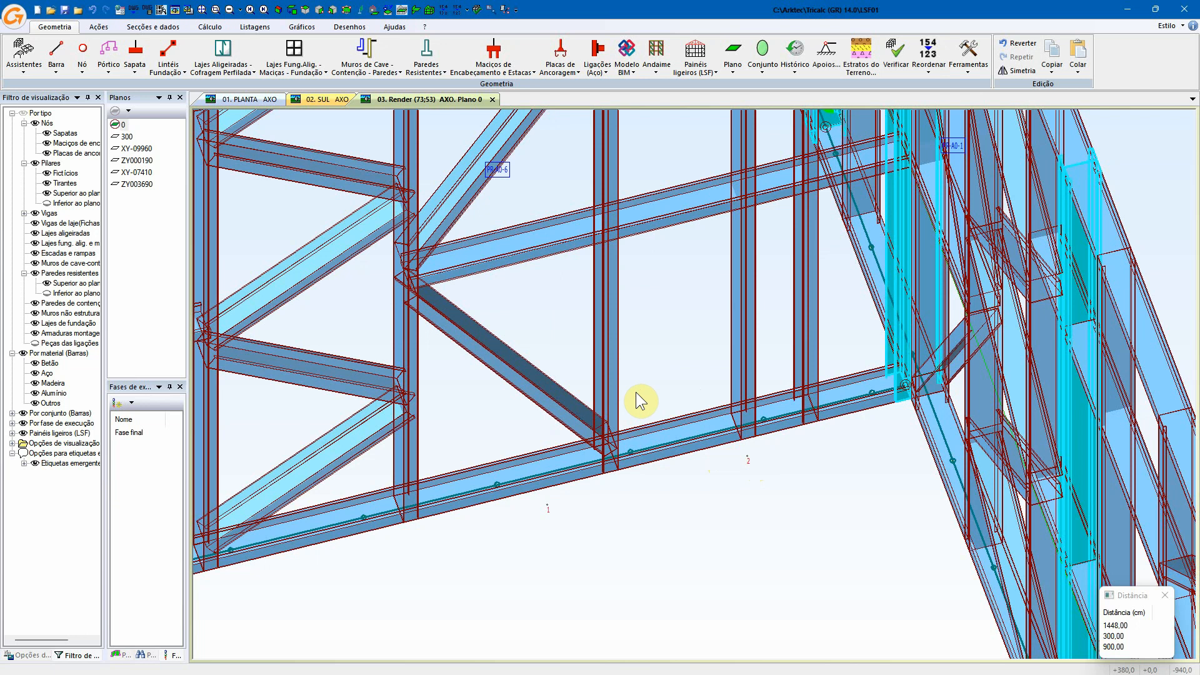
- Insert a vertical bar by point between the short transverse panel's bottom and top tracks at node 1
left_click(711, 69)
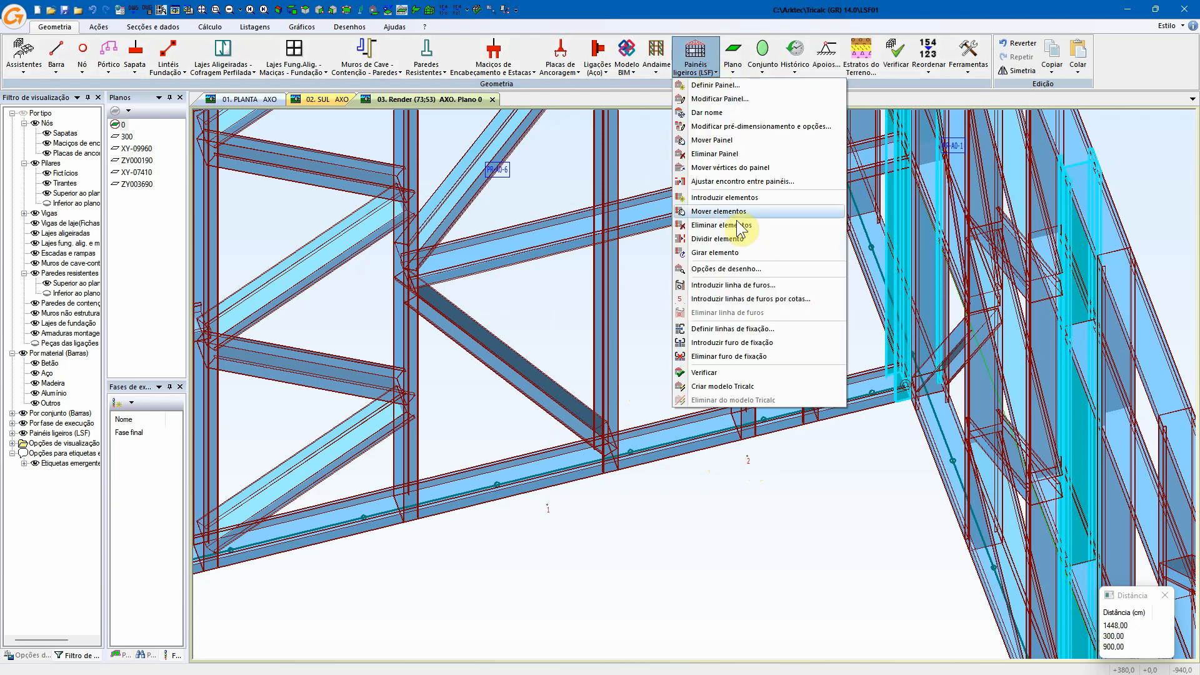
left_click(712, 198)
left_click(564, 419)
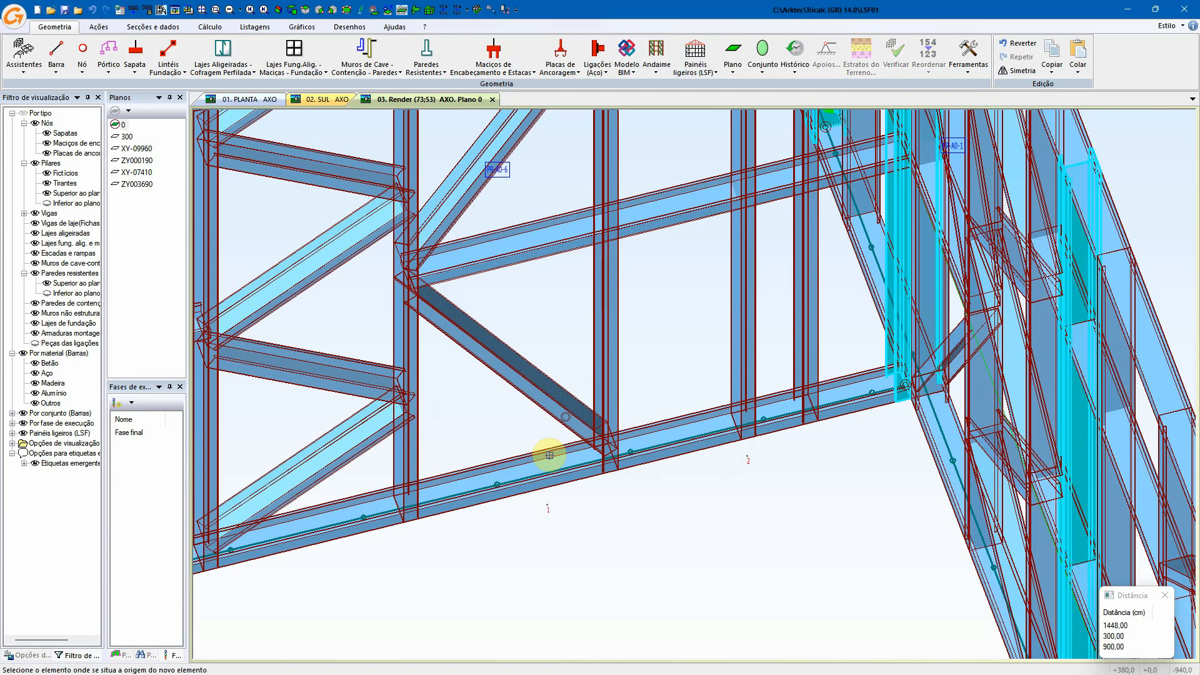
left_click(540, 478)
scroll(574, 410, "down", 1)
scroll(576, 357, "down", 3)
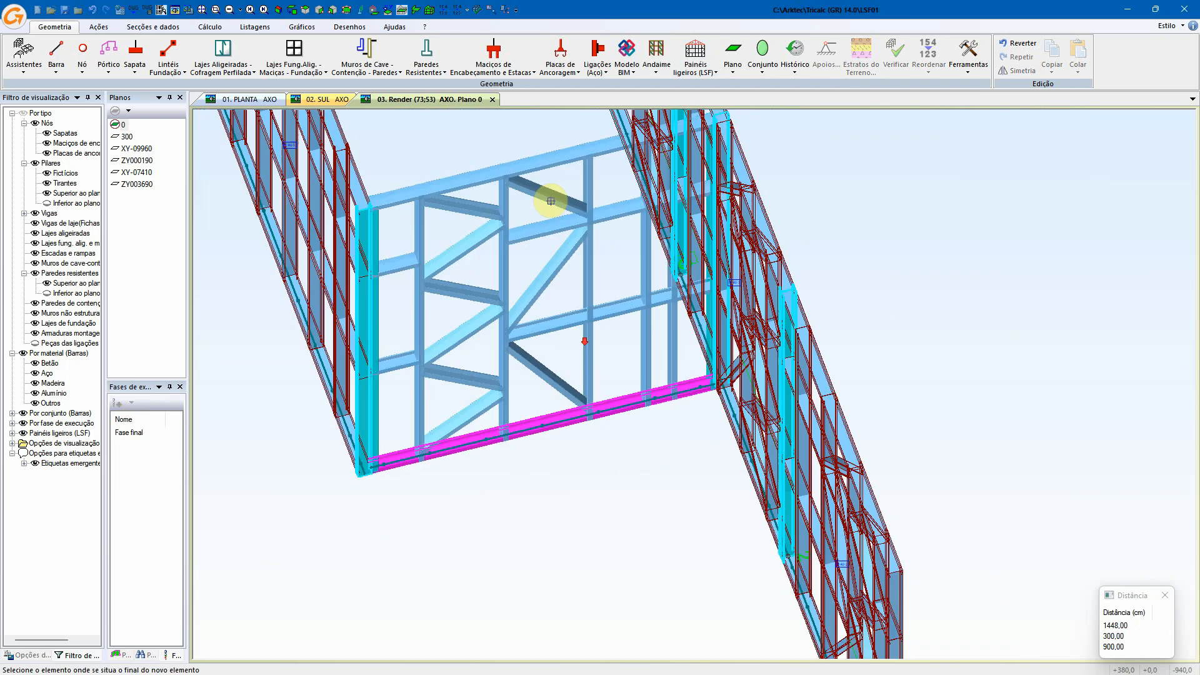
left_click(549, 165)
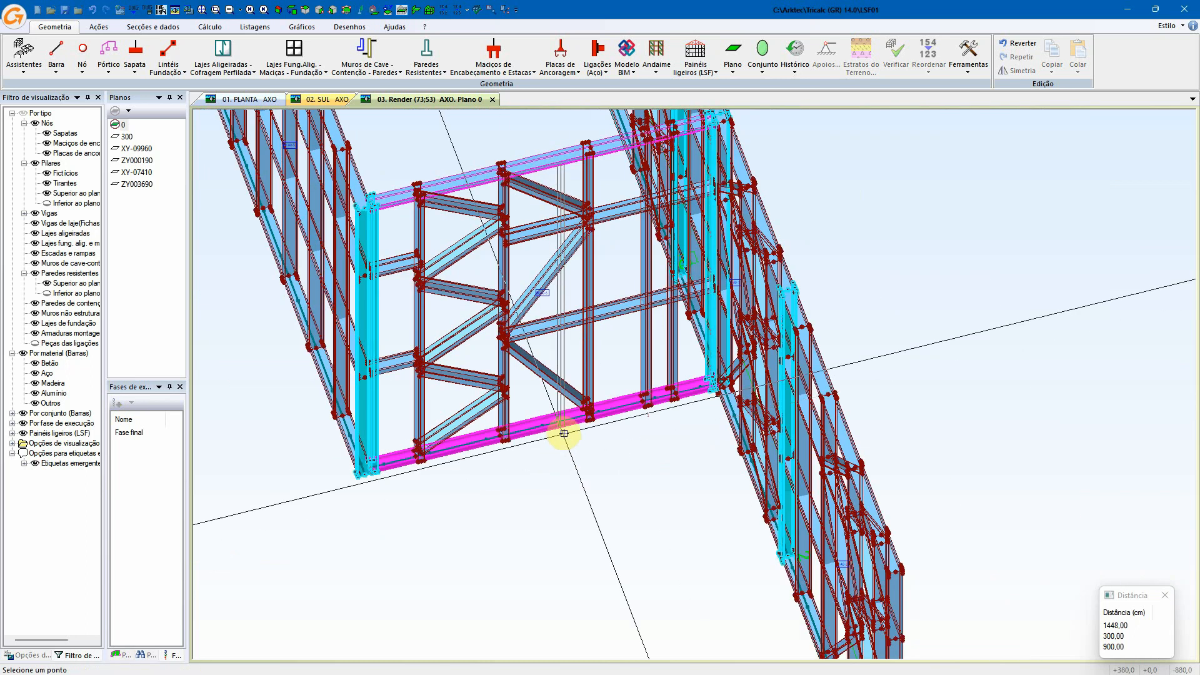
left_click(573, 451)
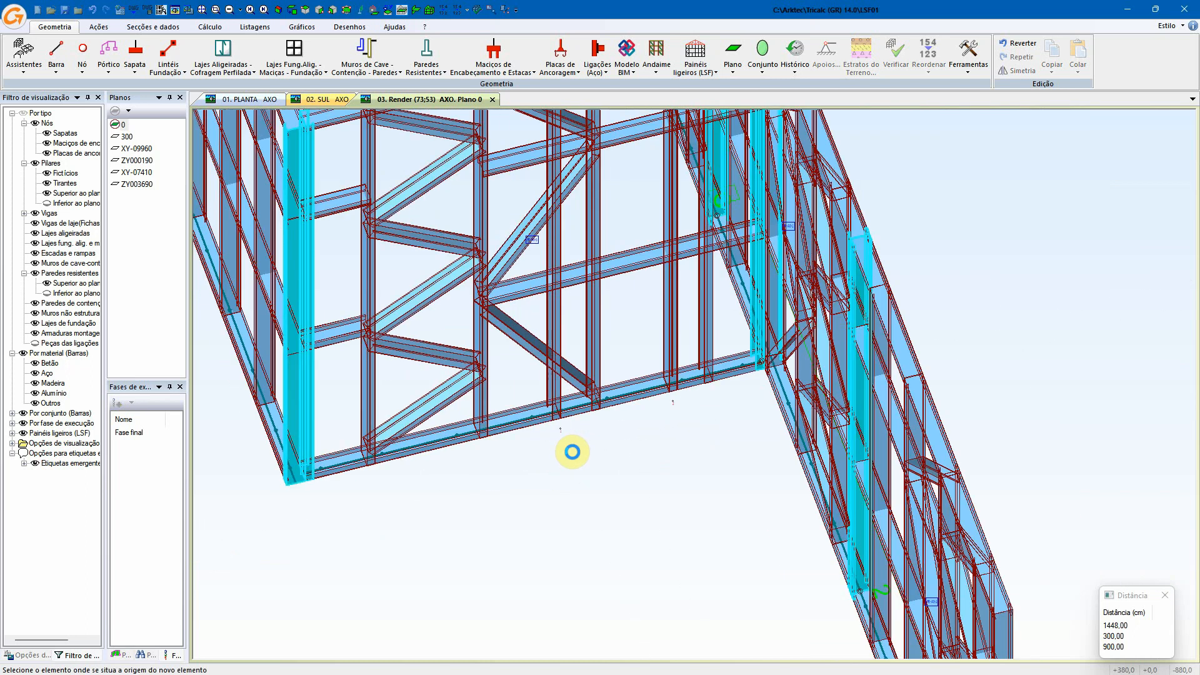
scroll(572, 451, "up", 2)
key("Escape")
key("Escape")
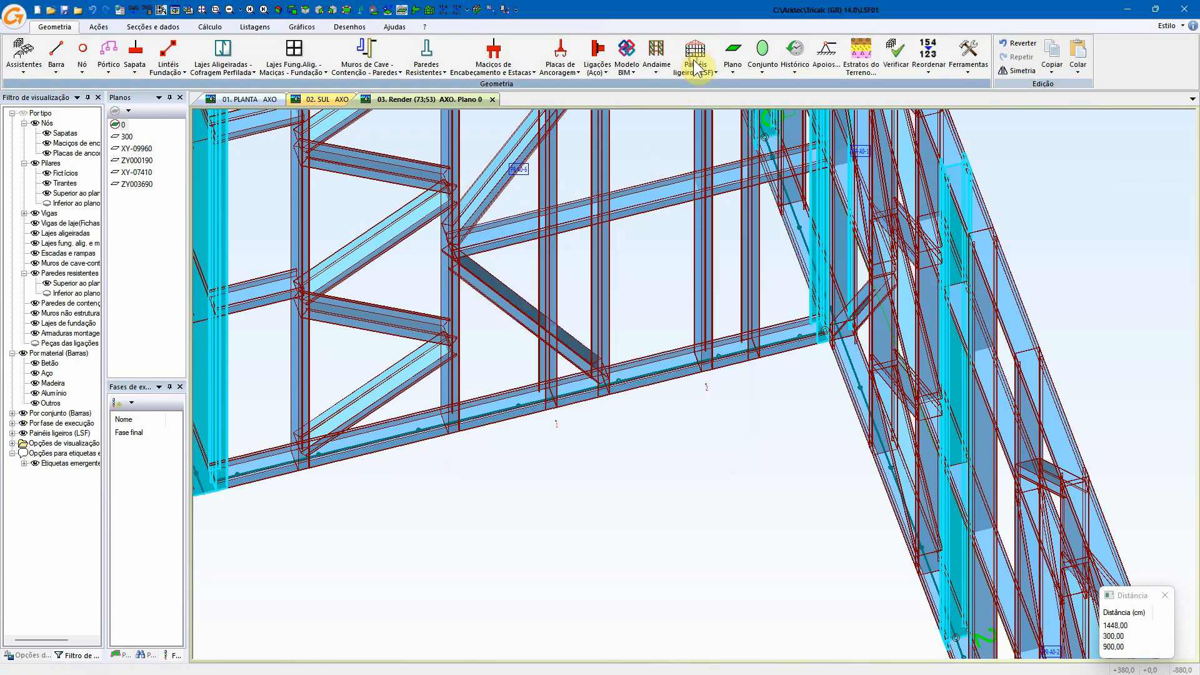
- Move the new vertical bar to node 1 with the adjustment set to Lado da alma
left_click(696, 67)
left_click(723, 215)
left_click(600, 361)
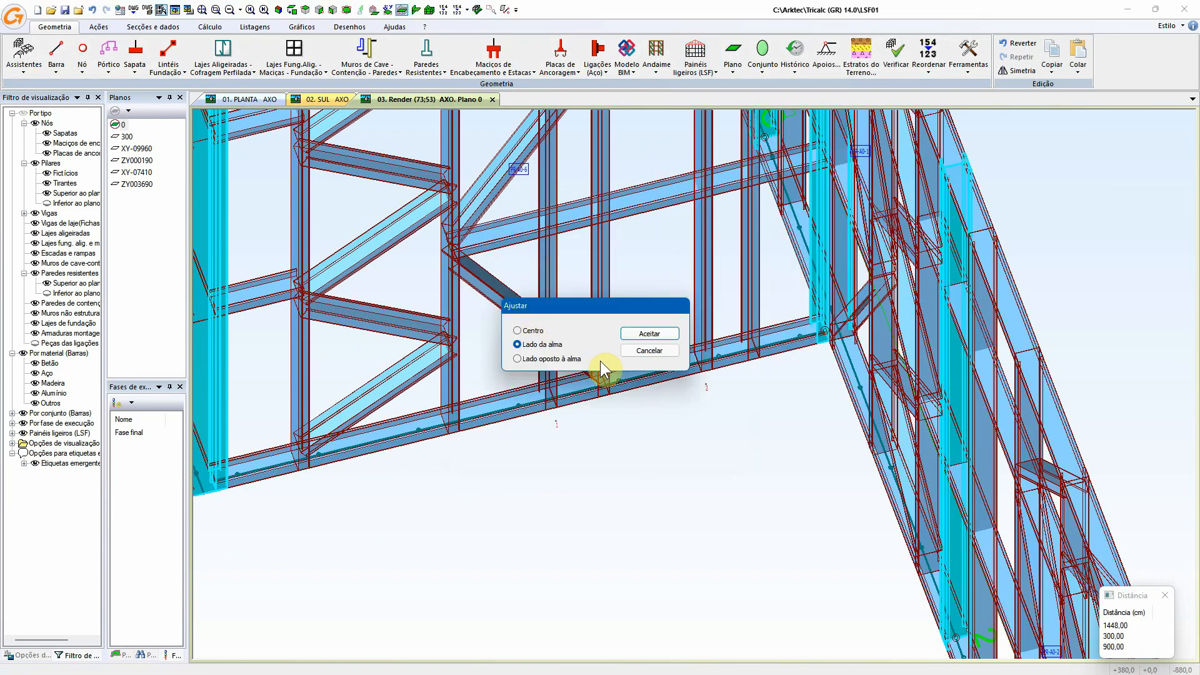
left_click(664, 338)
left_click(557, 370)
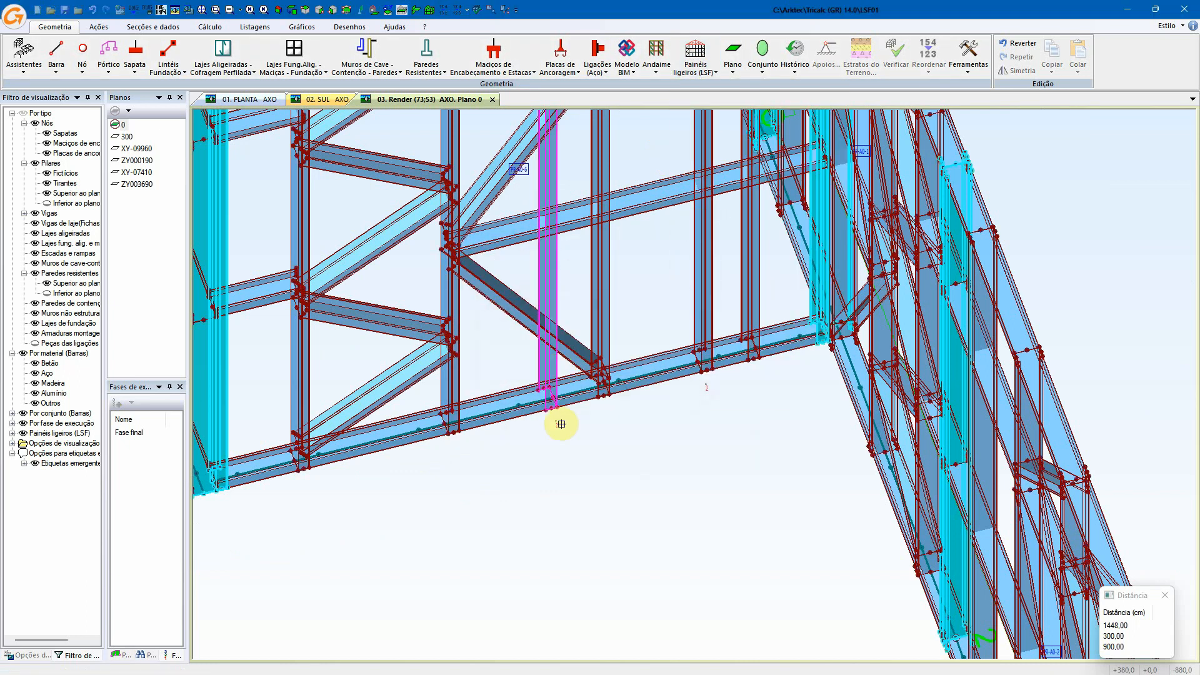
left_click(554, 424)
left_click(613, 437)
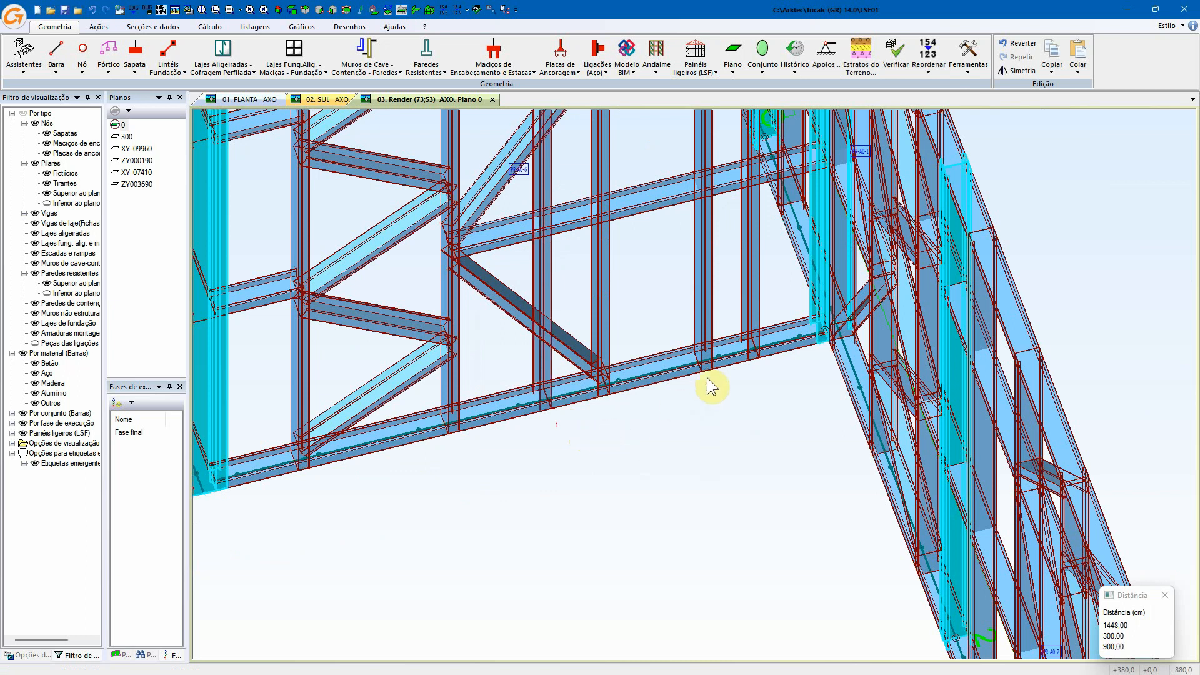
middle_click_drag(700, 376, 594, 384, "shift")
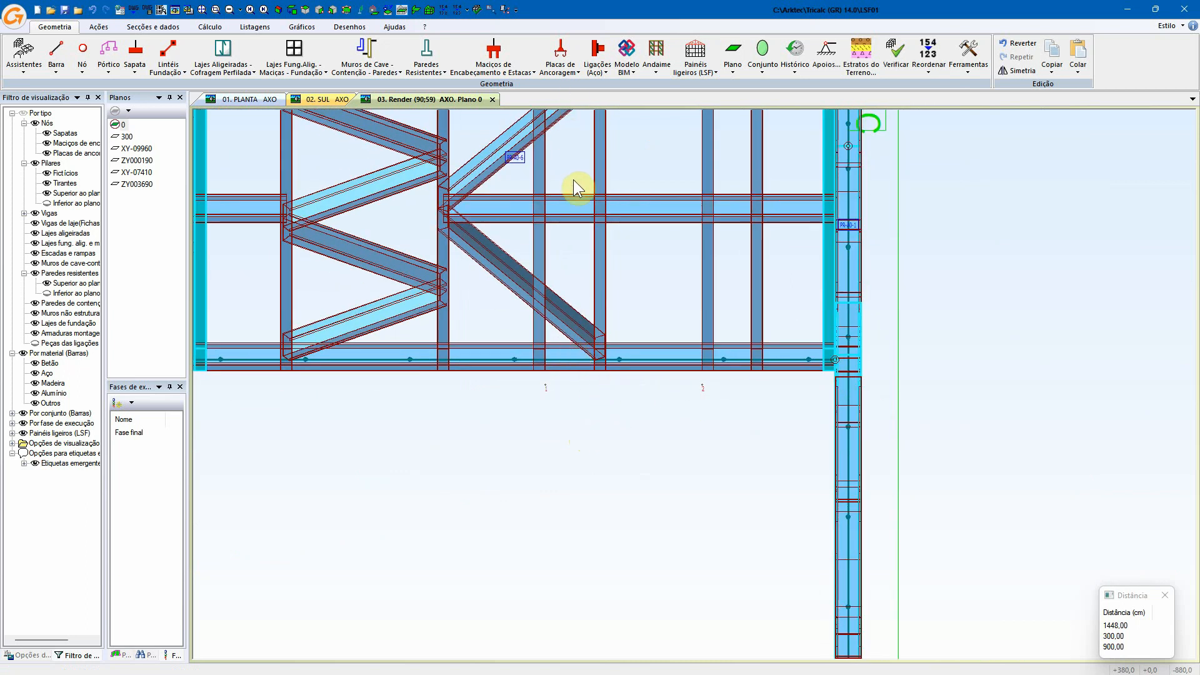
middle_click_drag(580, 224, 600, 341)
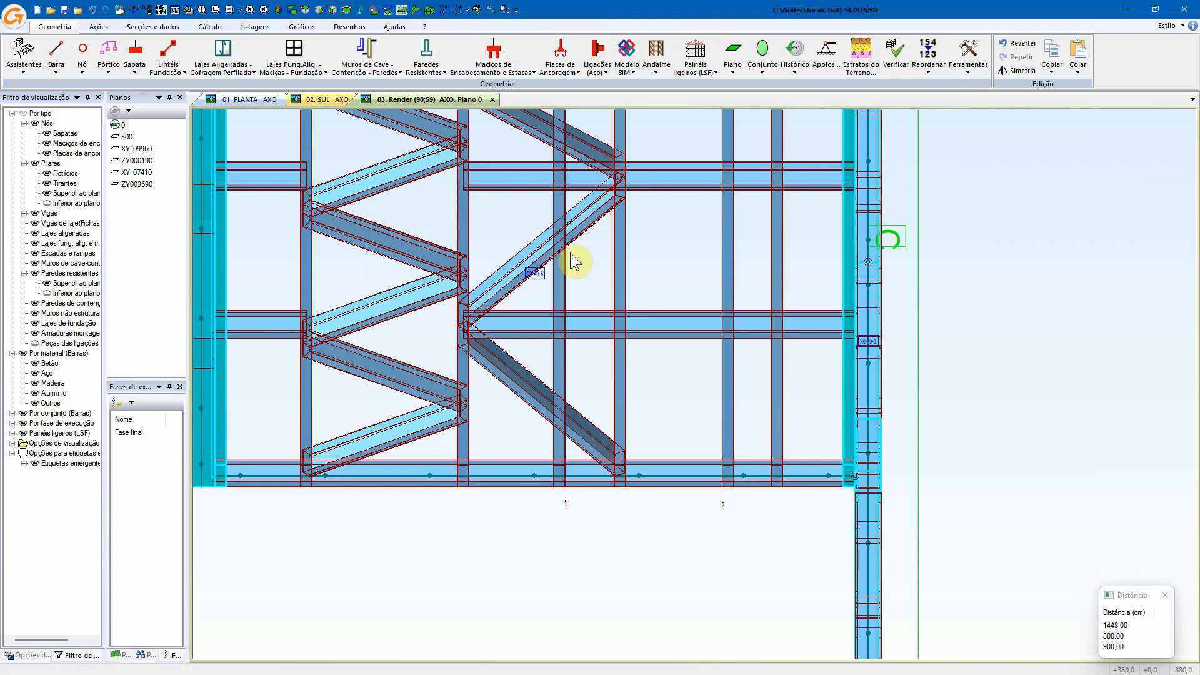
left_click(696, 69)
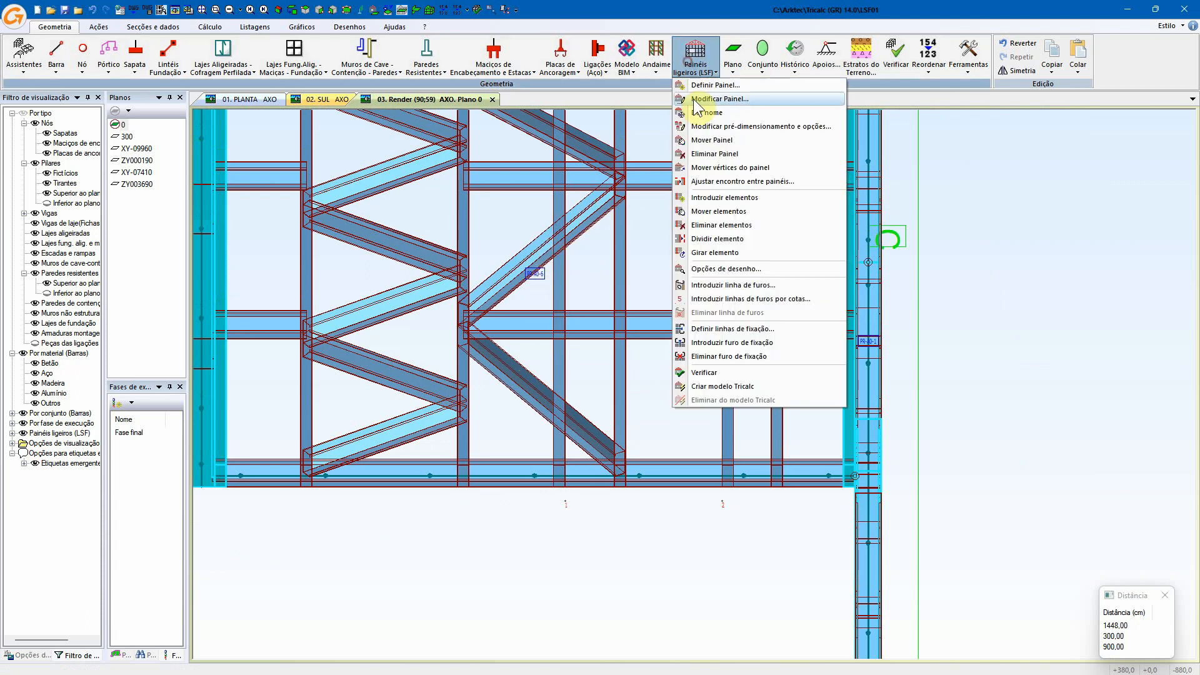
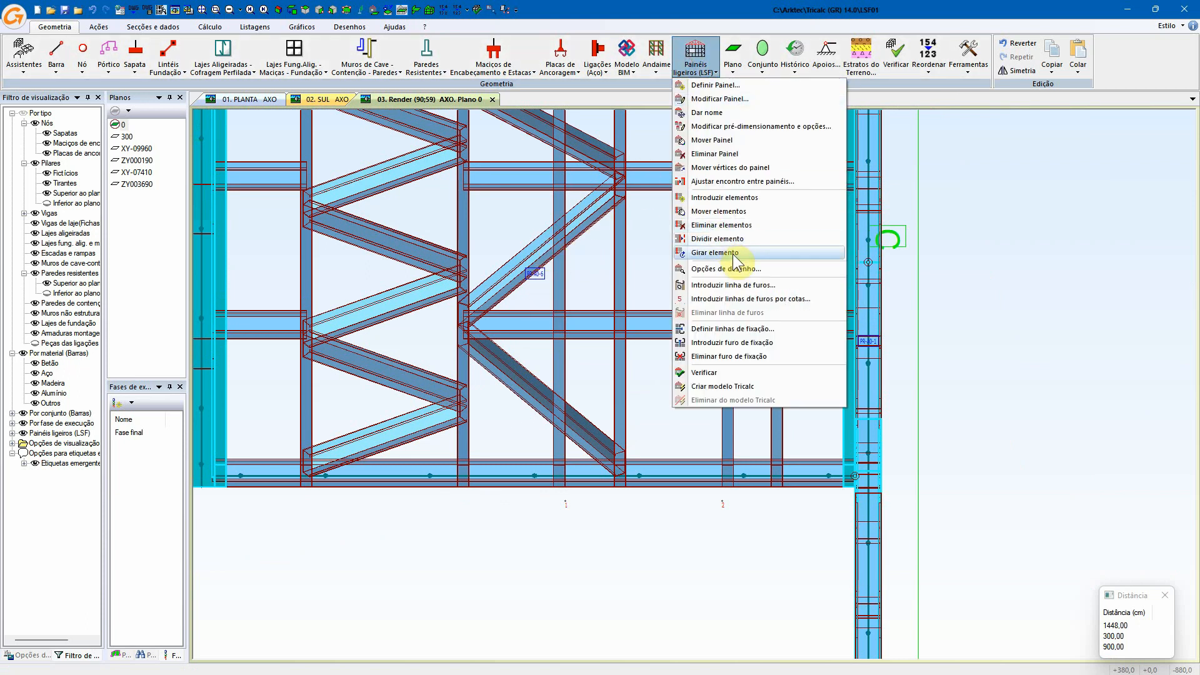
left_click(717, 100)
left_click(621, 248)
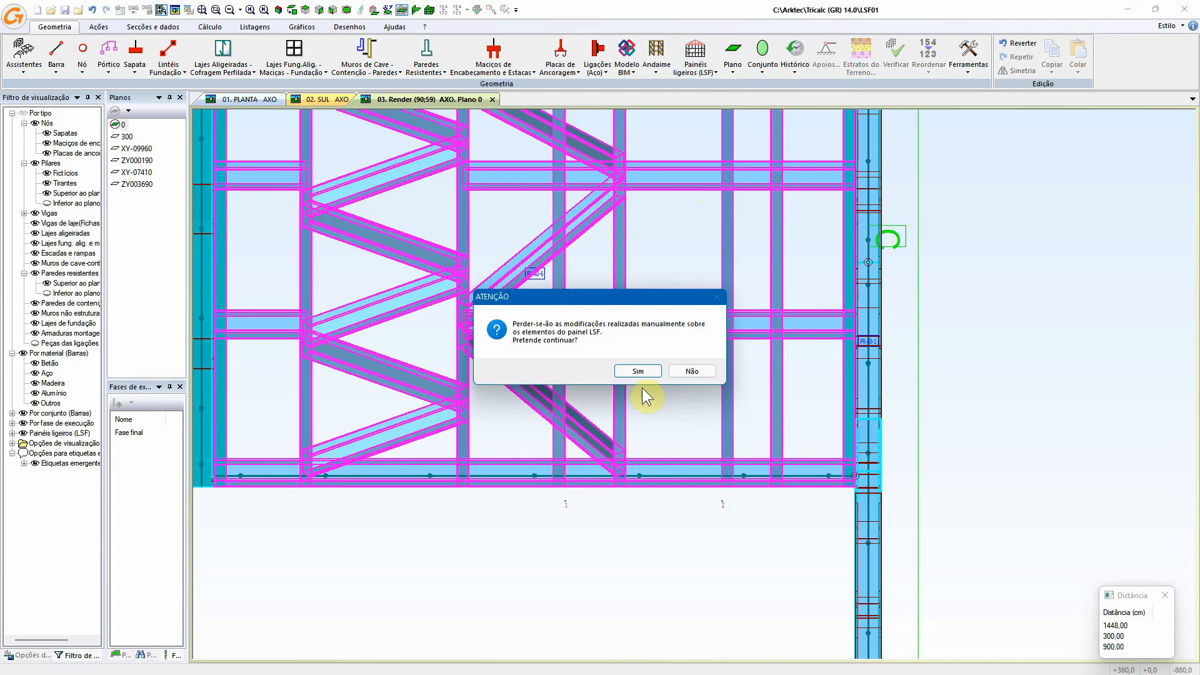
left_click(684, 371)
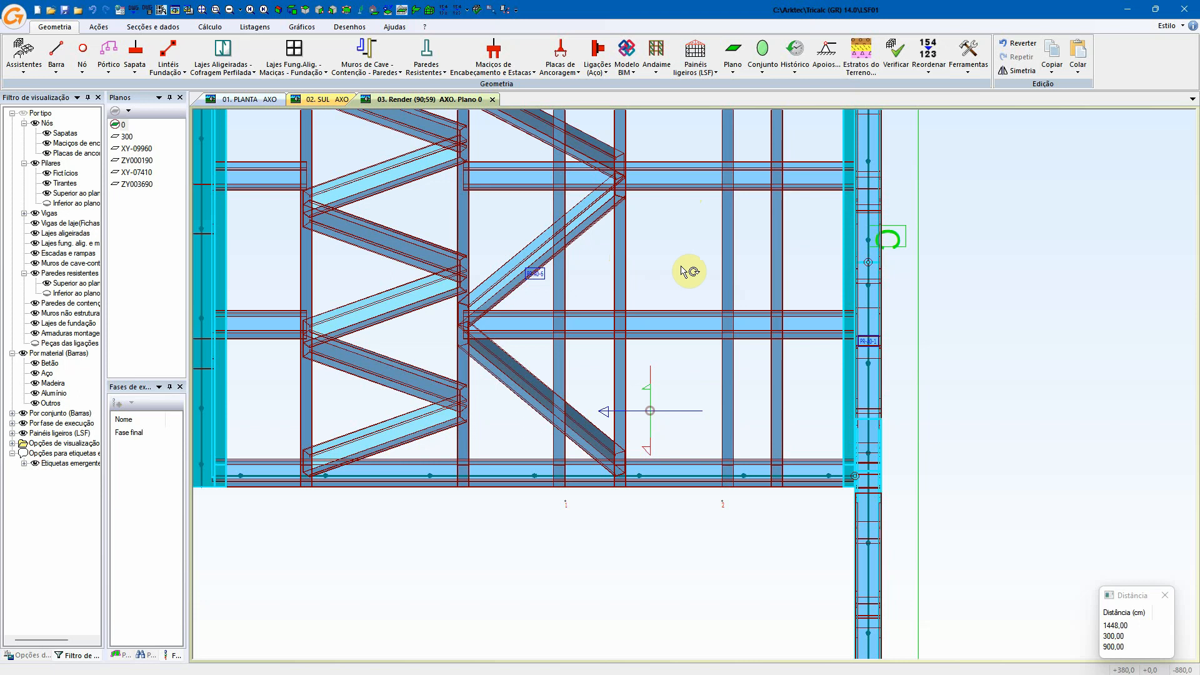
- Delete the diagonal bars that cross the vertical bar at node 1 in the short transverse panel
left_click(688, 68)
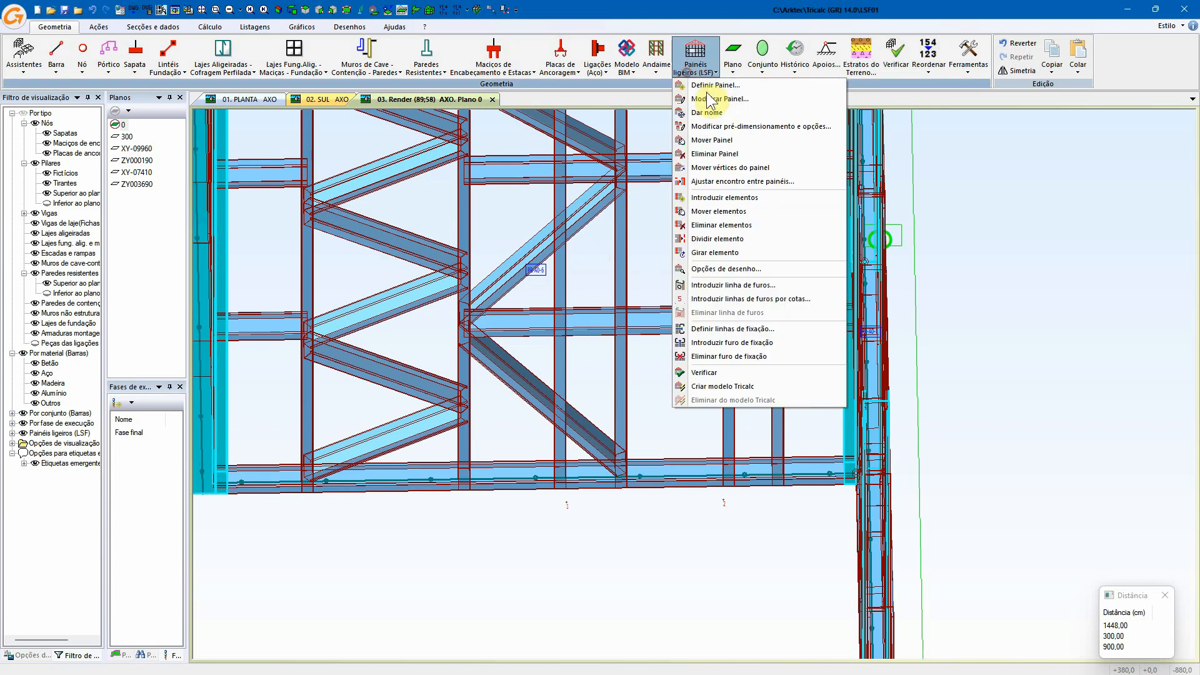
left_click(719, 225)
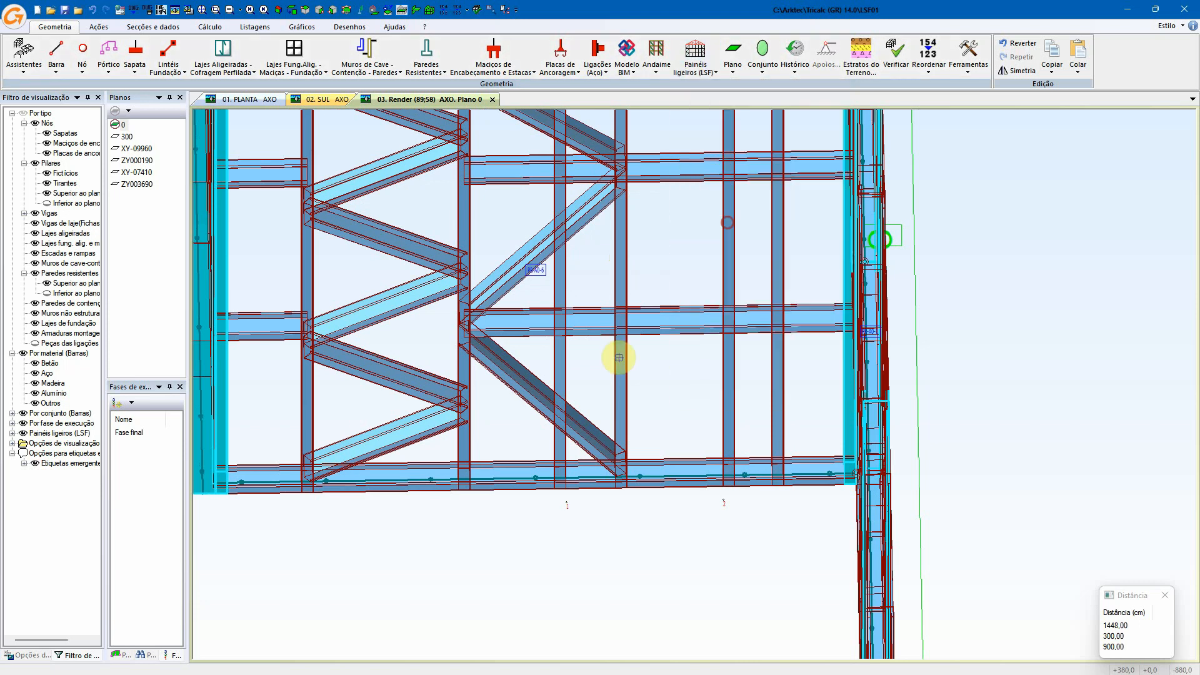
left_click(576, 421)
left_click(527, 232)
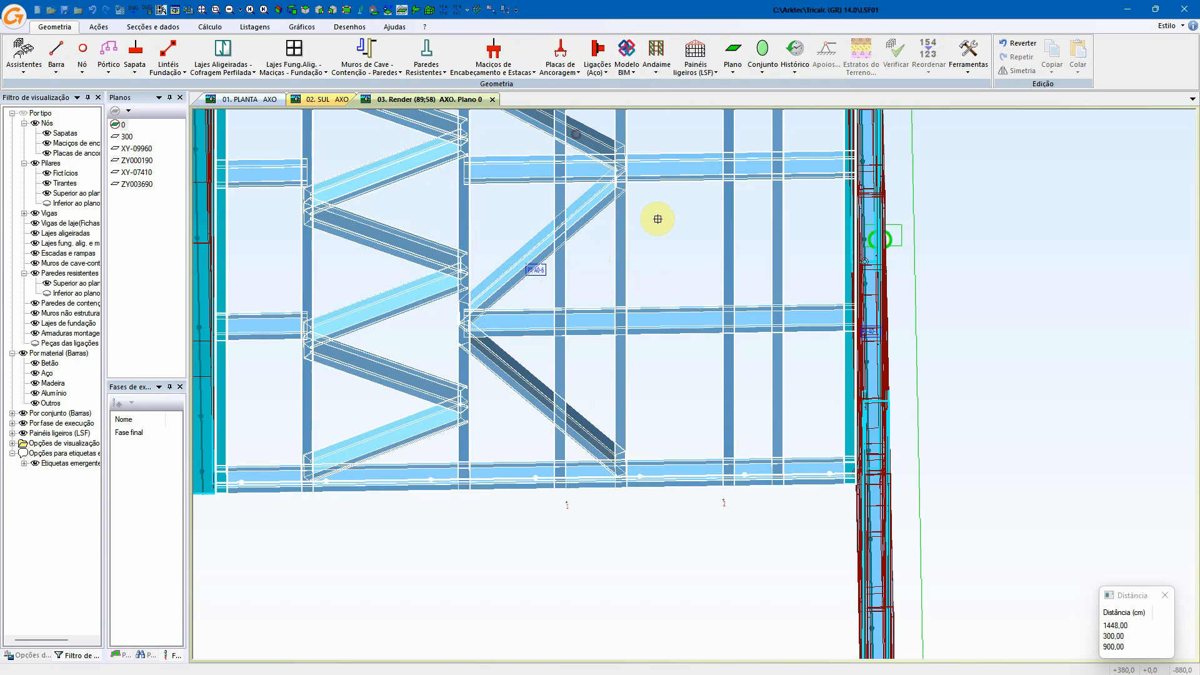
- In the pre-dimensioning of panel PR-A0-6, delete the base and lower intermediate horizontal segments between the 300 and 900 mm verticals
left_click(696, 63)
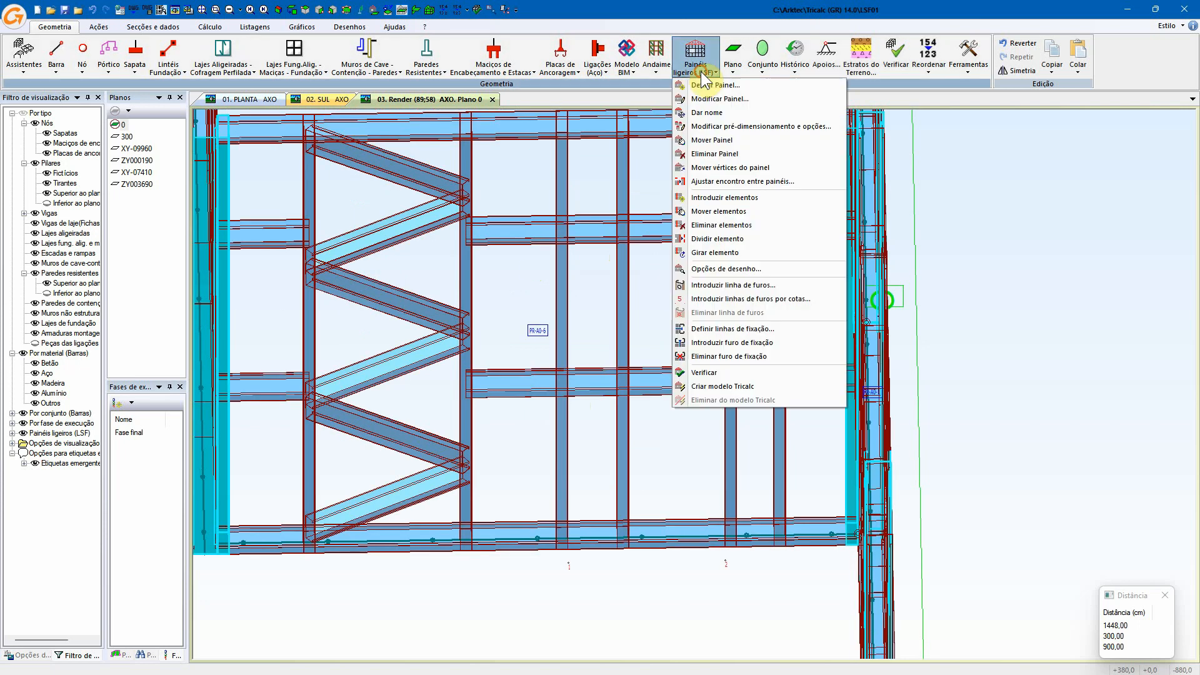
left_click(713, 112)
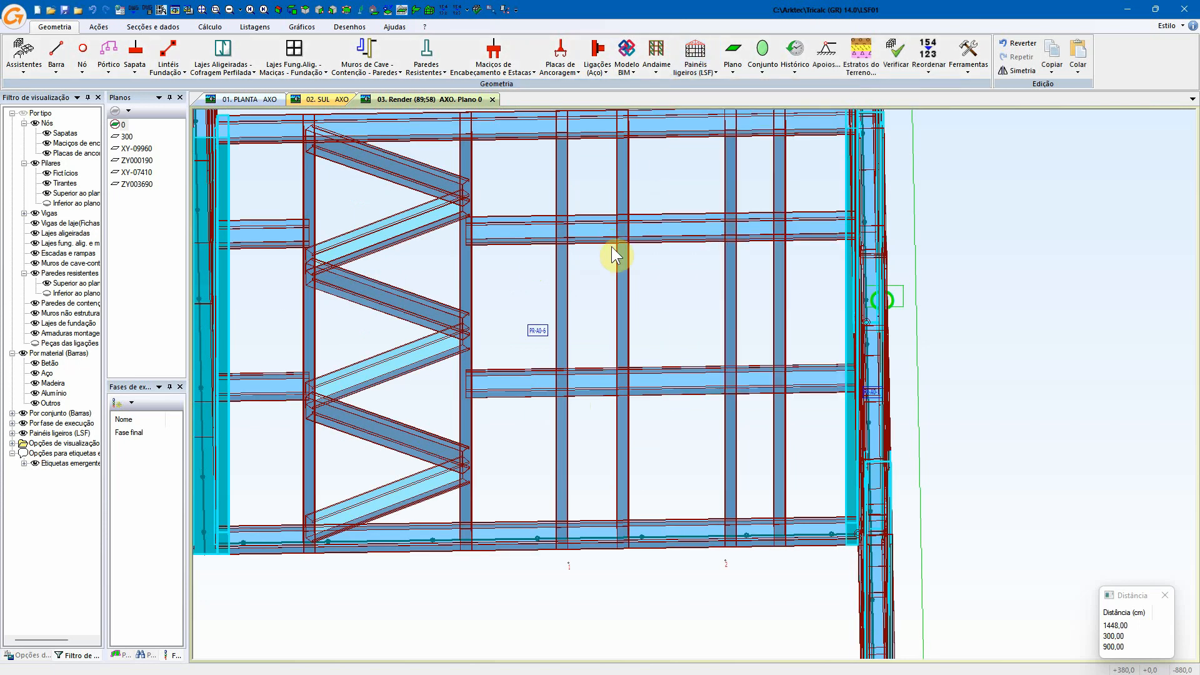
left_click(615, 240)
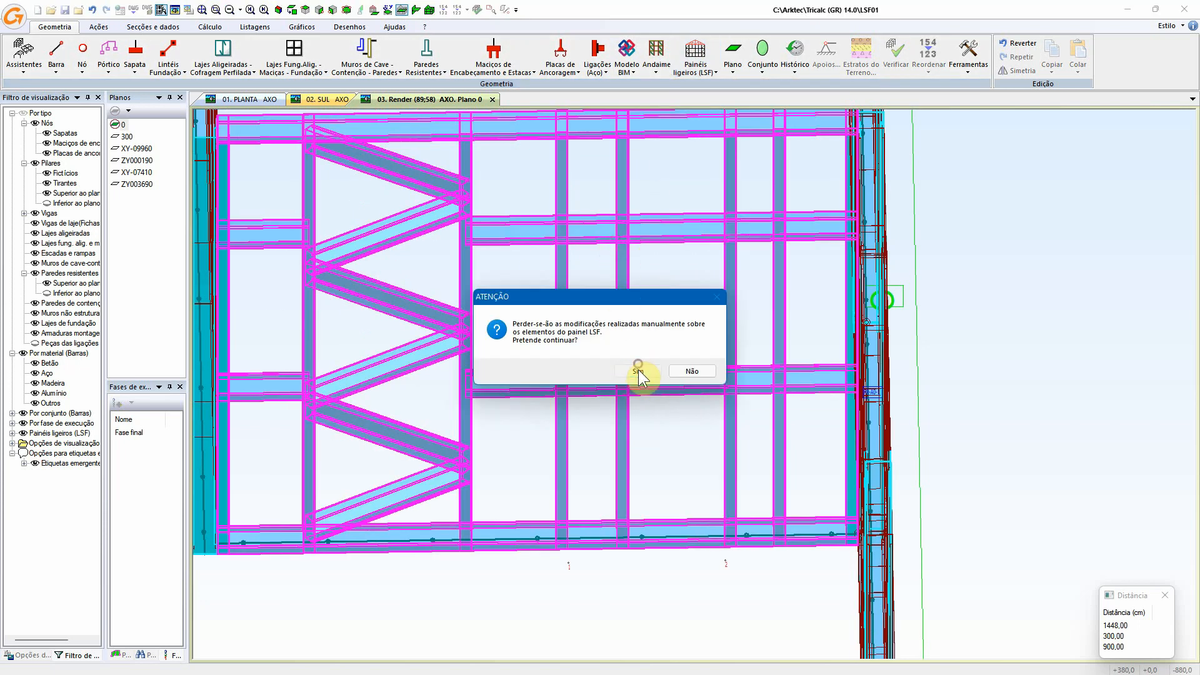
left_click(638, 371)
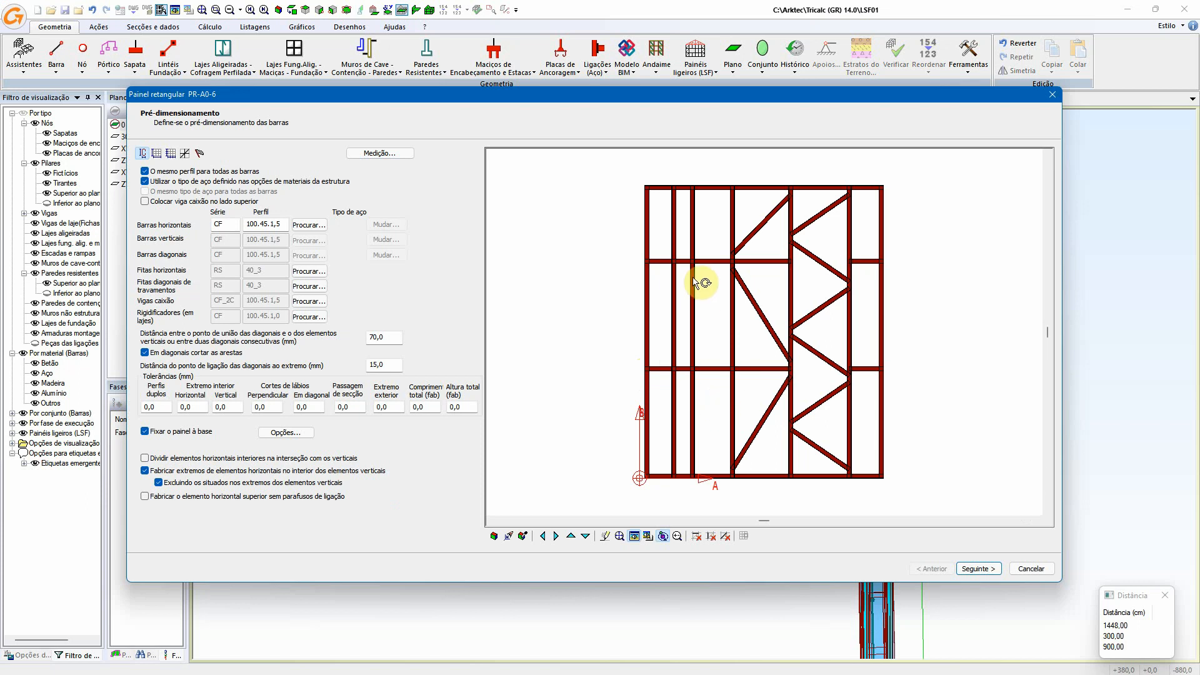
left_click(696, 536)
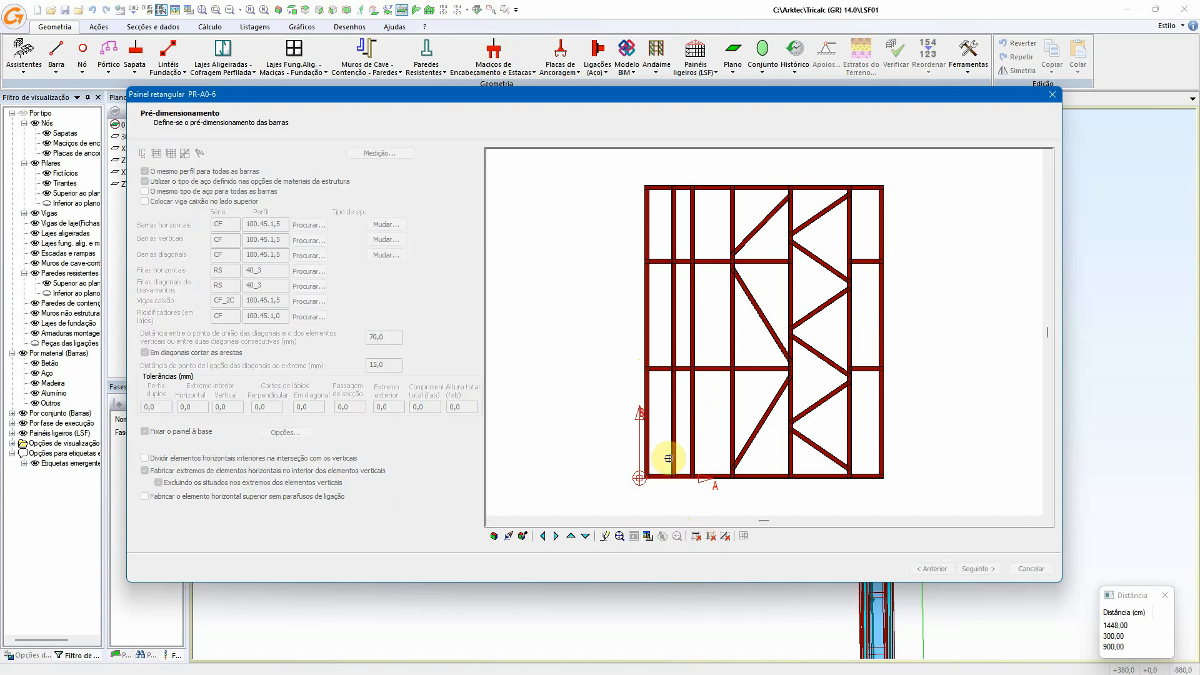
left_click(660, 463)
left_click(735, 489)
left_click(657, 357)
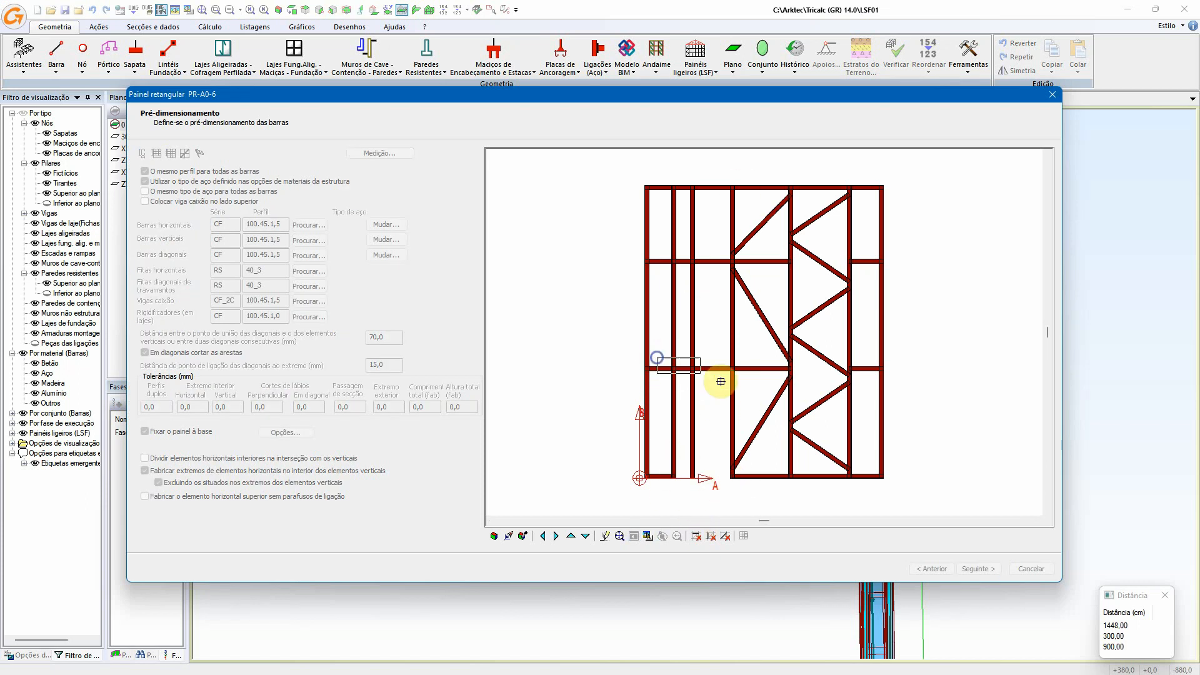
left_click(740, 385)
- Delete the part of the 487.5 mm vertical bar below the upper intermediate horizontal bar, leaving a clear door-like opening
left_click(710, 535)
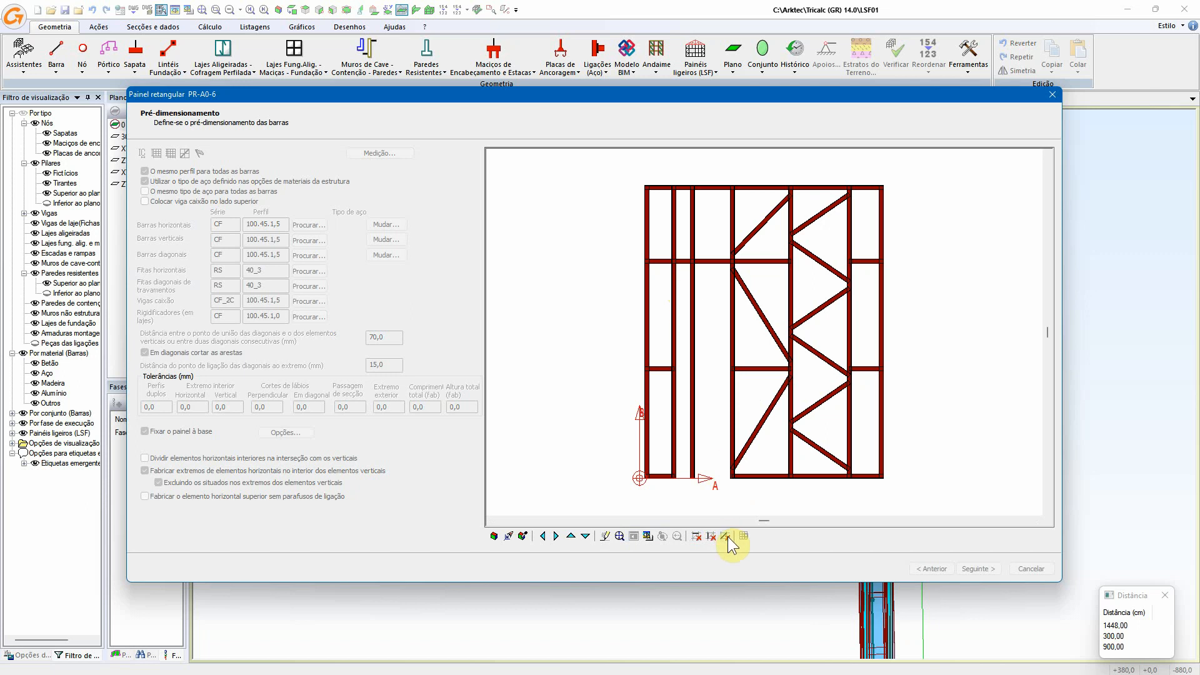
left_click(683, 246)
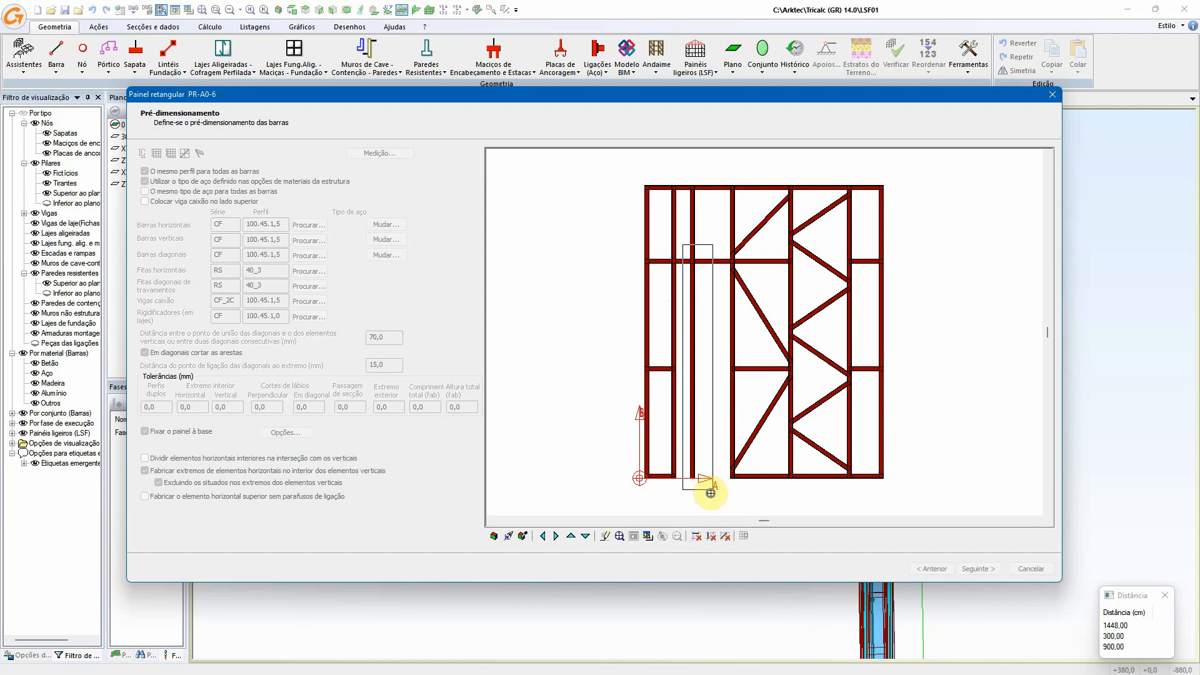
left_click(715, 493)
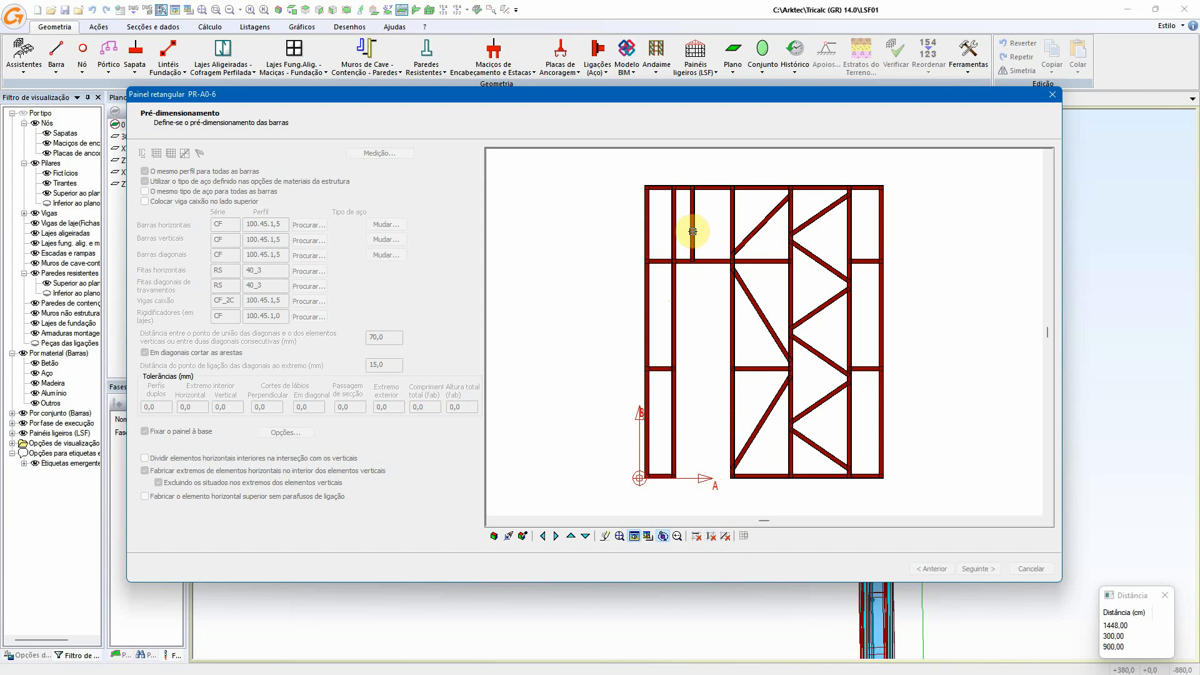
right_click(693, 299)
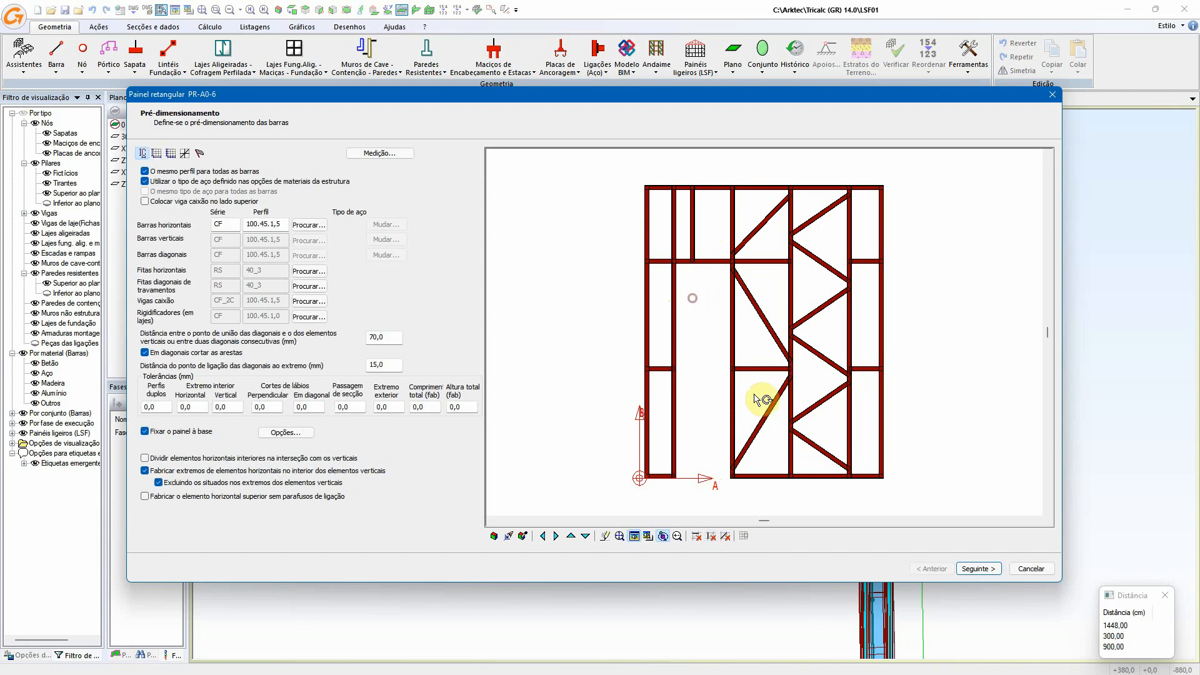
- Go through the remaining panel definition pages and apply the PR-A0-6 changes, accepting the loss of manual modifications
left_click(1002, 570)
left_click(977, 567)
left_click(980, 568)
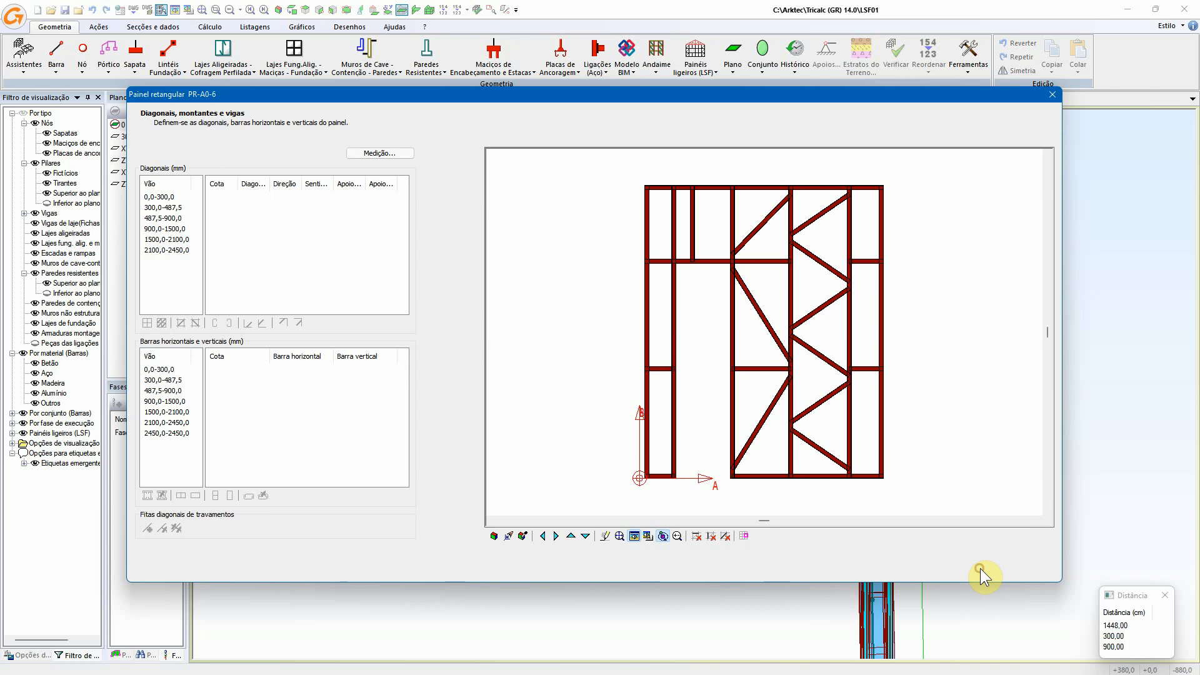
left_click(980, 568)
left_click(981, 568)
left_click(625, 370)
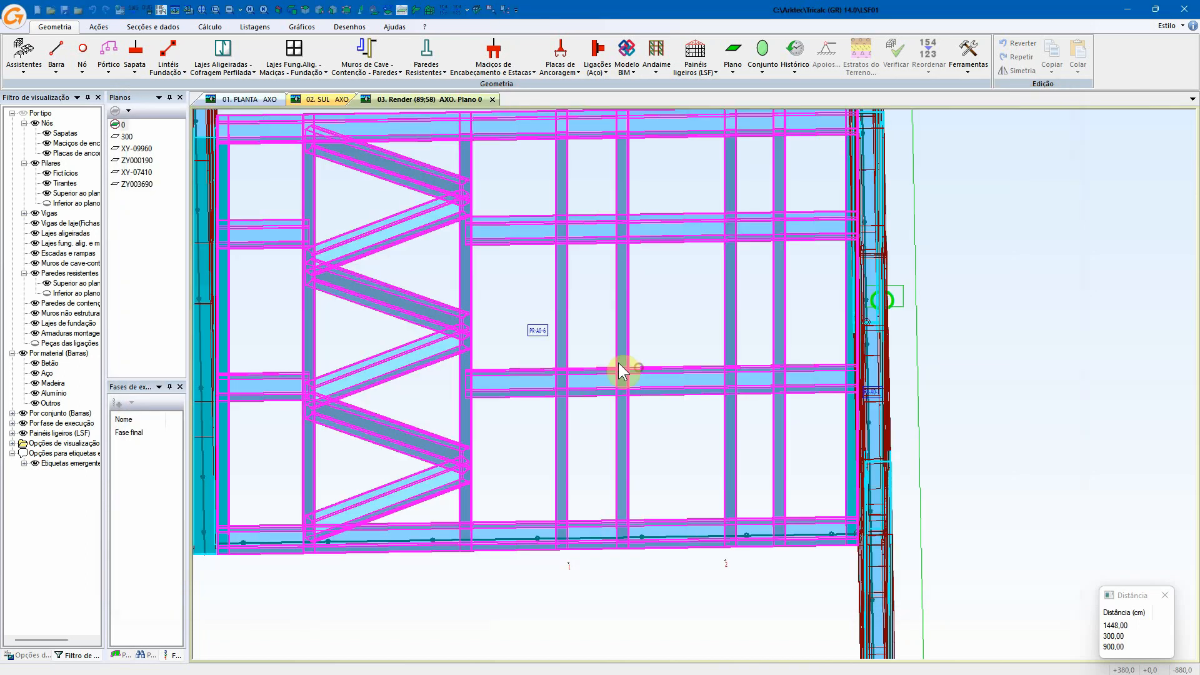
- Delete the short vertical bar between the top and upper intermediate horizontal bars above the opening in panel PR-A0-6
scroll(638, 156, "up", 3)
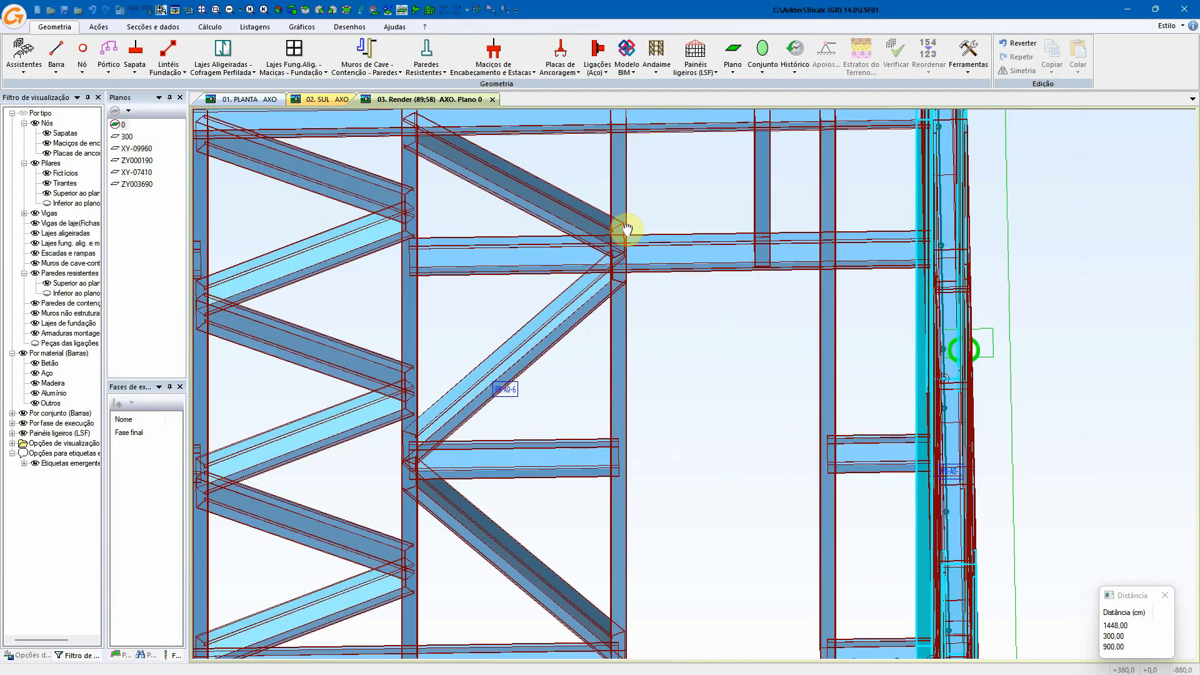
middle_click_drag(627, 230, 611, 285)
scroll(751, 206, "up", 1)
middle_click_drag(751, 206, 733, 244)
scroll(748, 264, "up", 1)
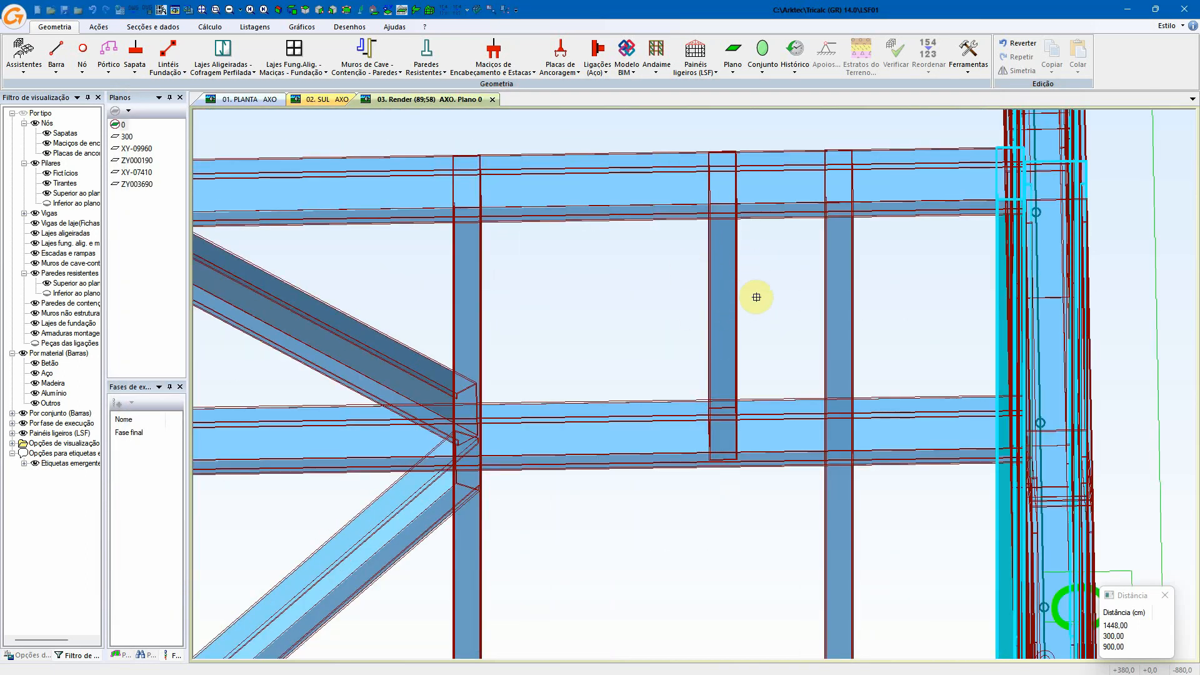
left_click(695, 59)
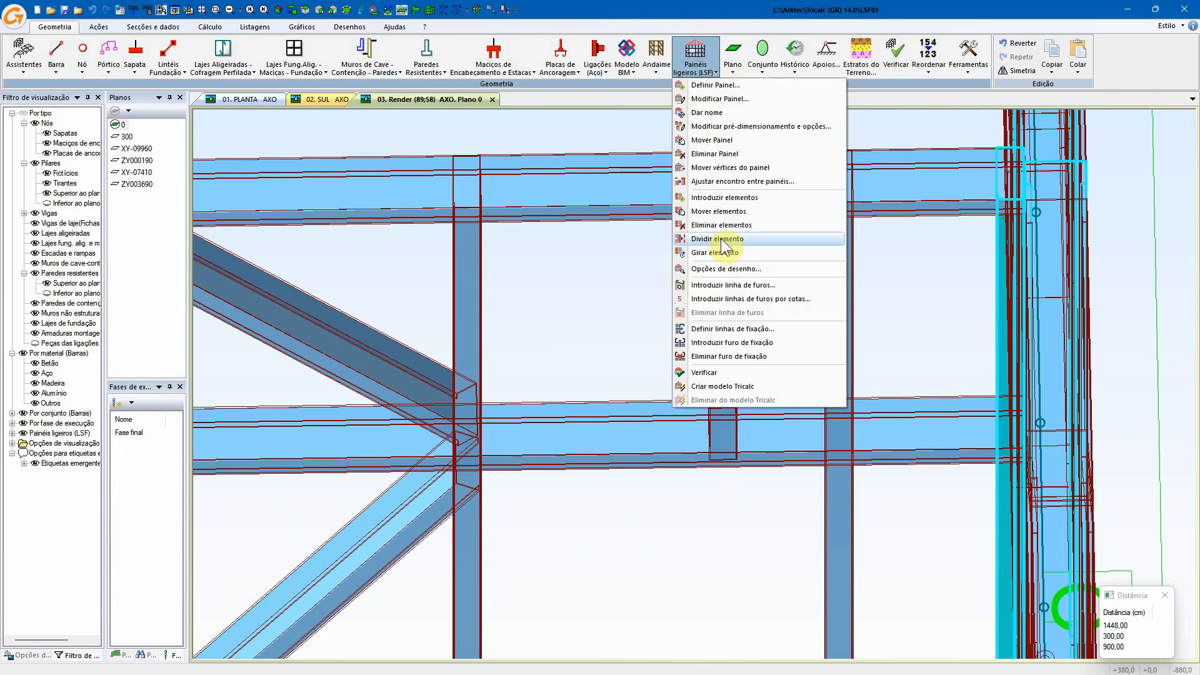
left_click(722, 238)
left_click(734, 289)
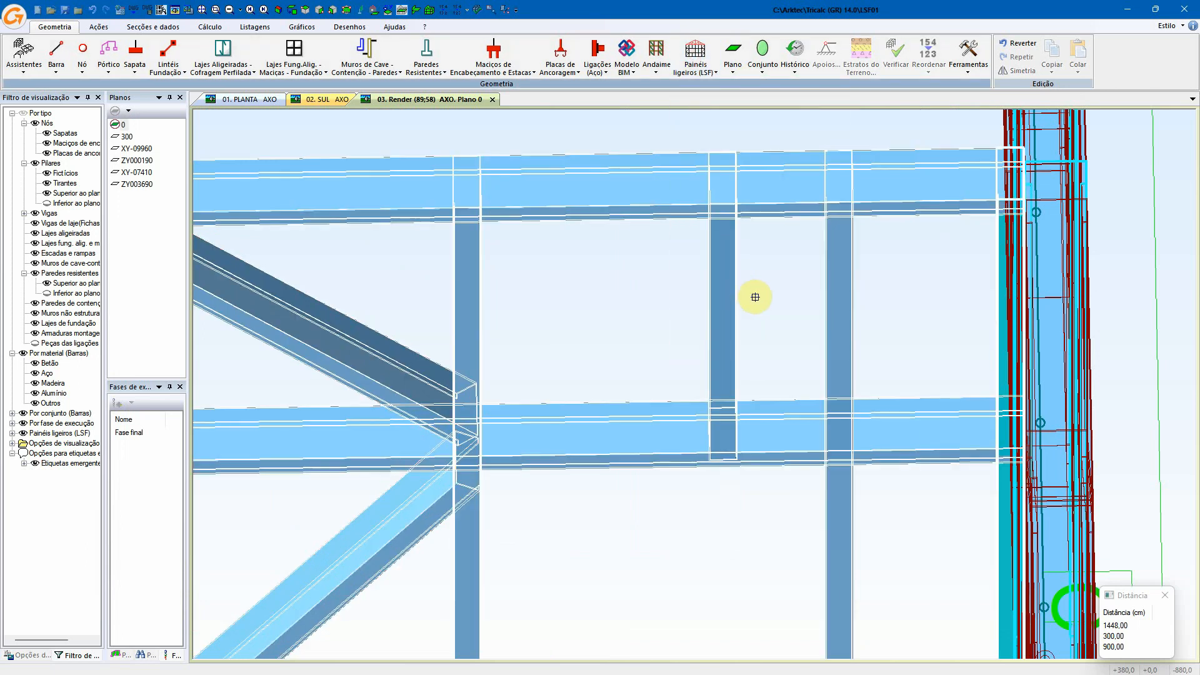
- Insert a diagonal bar by two points above the opening, from the upper intermediate bar's junction with the 900 mm vertical to the top of the 300 mm vertical
left_click(696, 57)
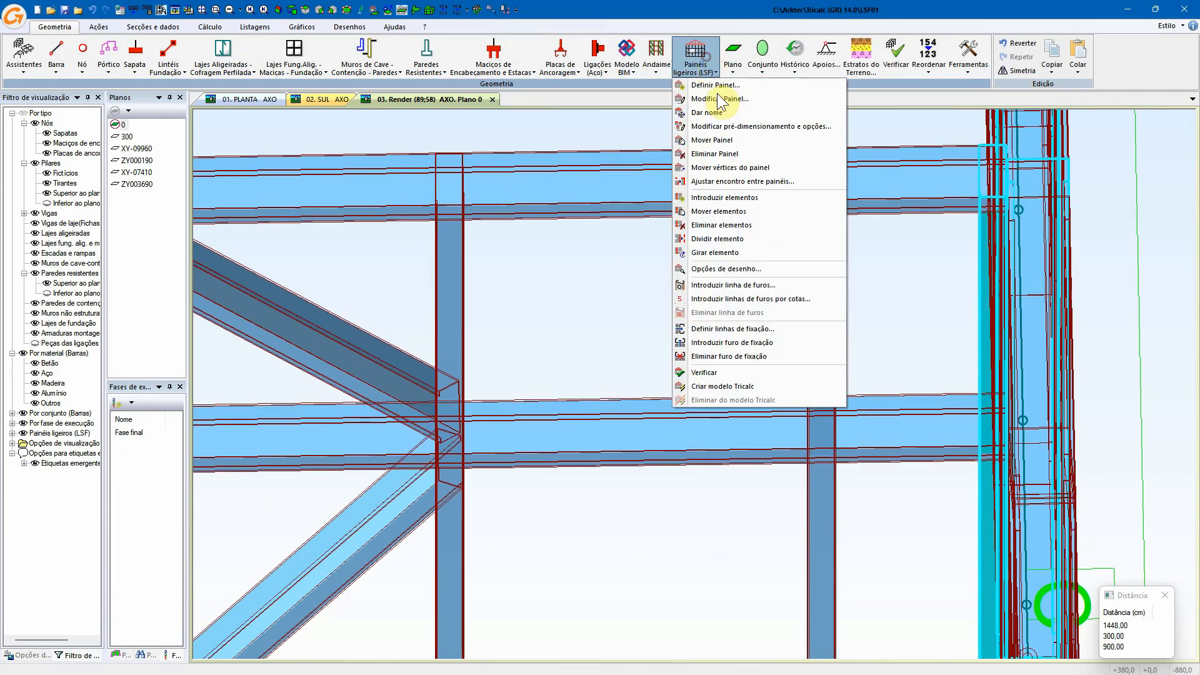
left_click(729, 198)
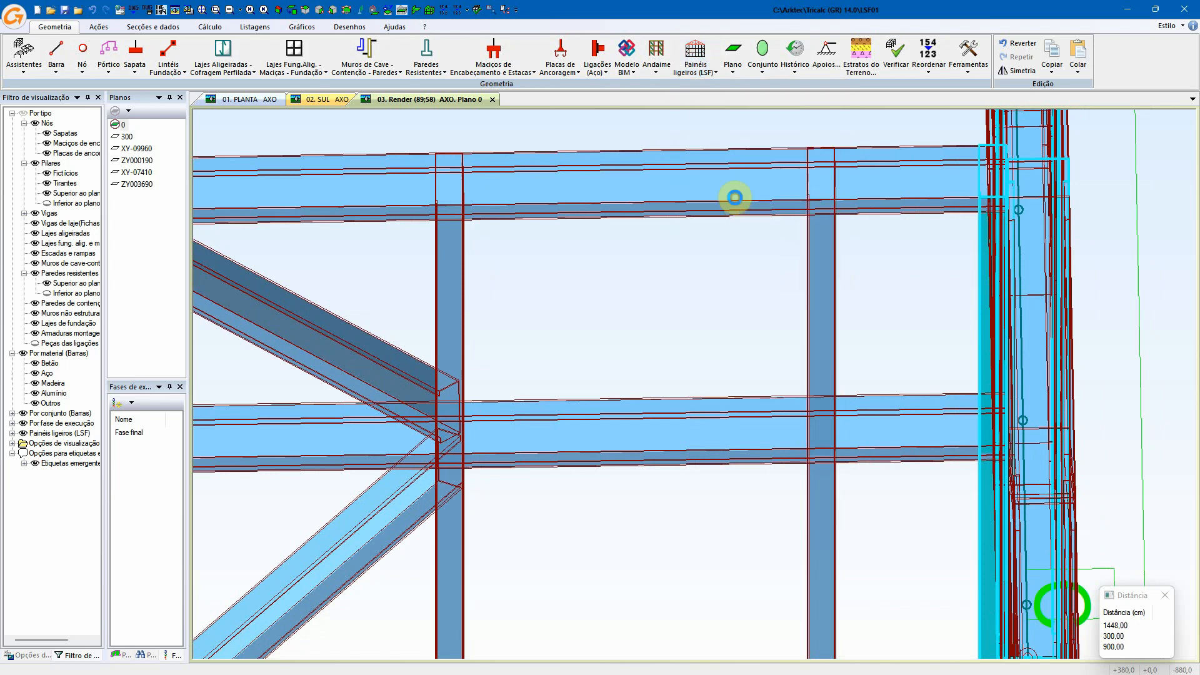
left_click(510, 306)
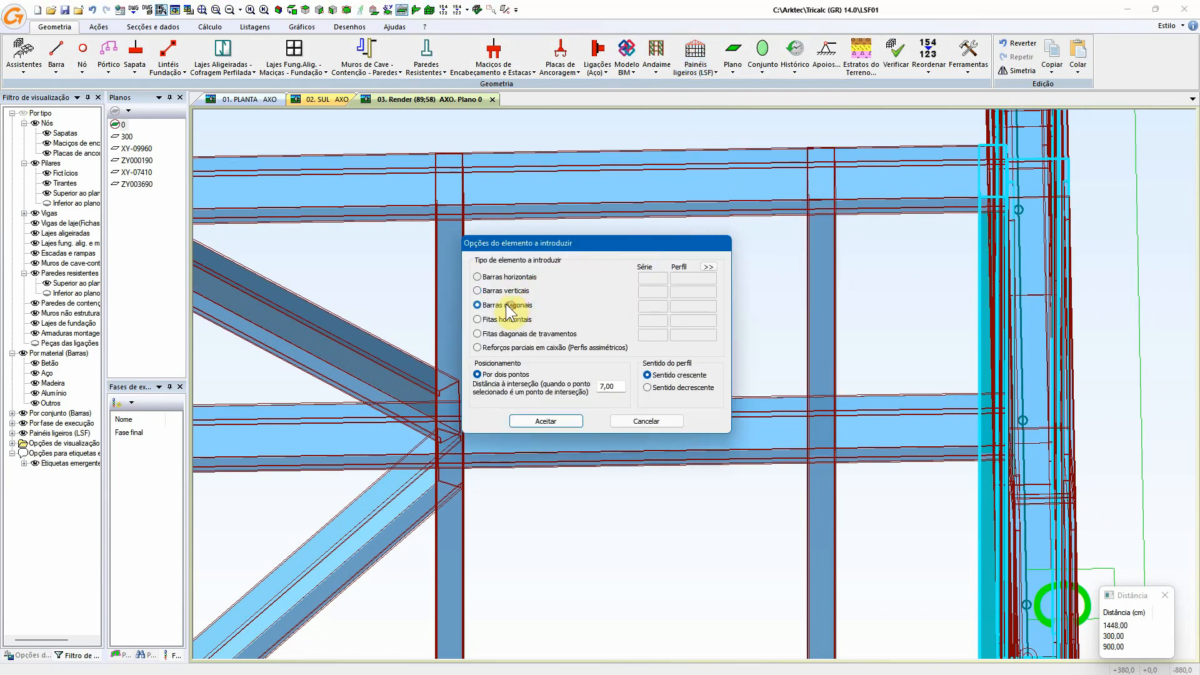
left_click(545, 421)
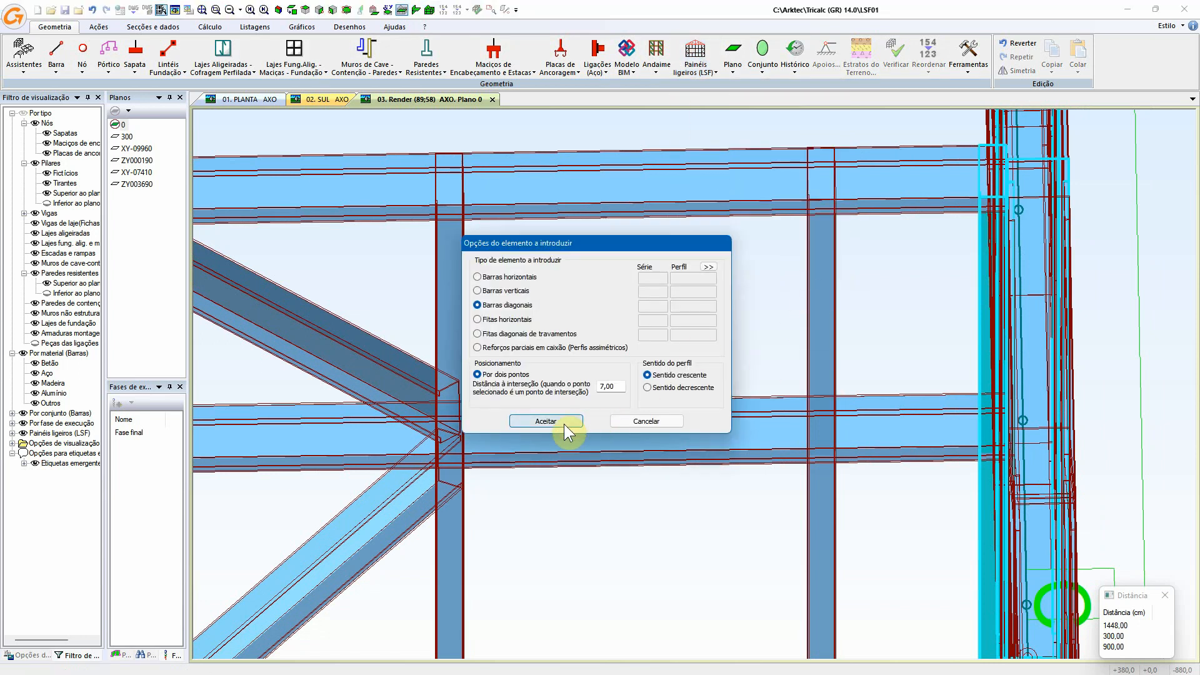
left_click(563, 424)
left_click(555, 467)
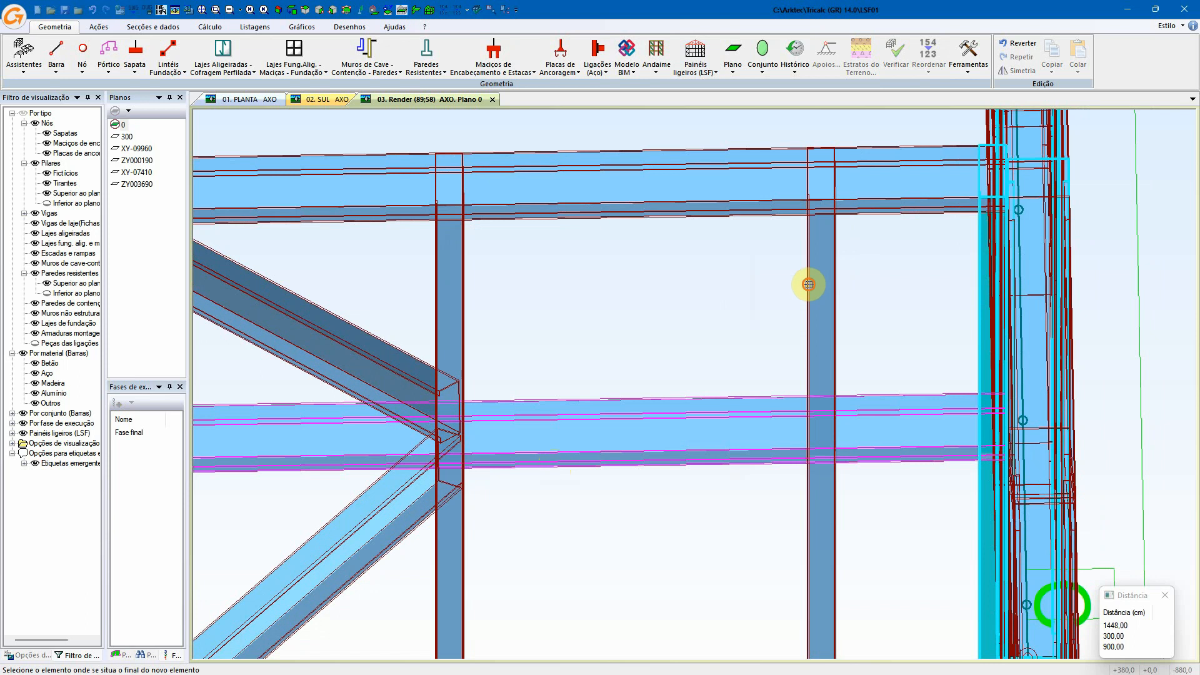
left_click(809, 284)
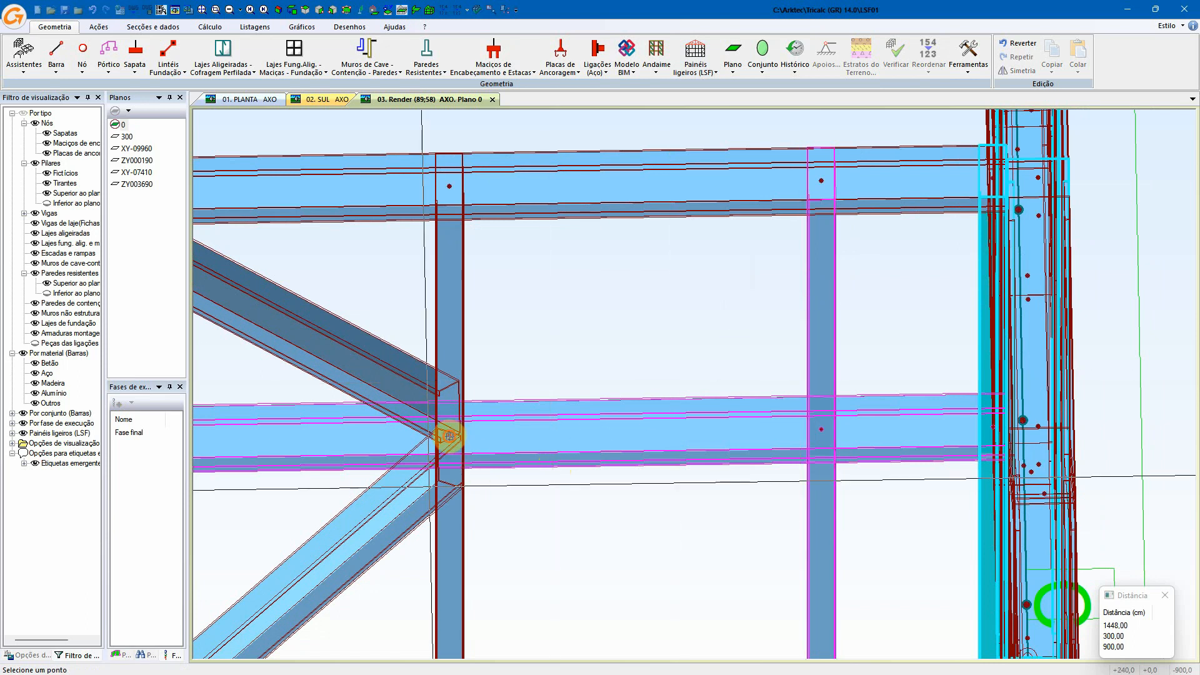
left_click(448, 436)
left_click(823, 181)
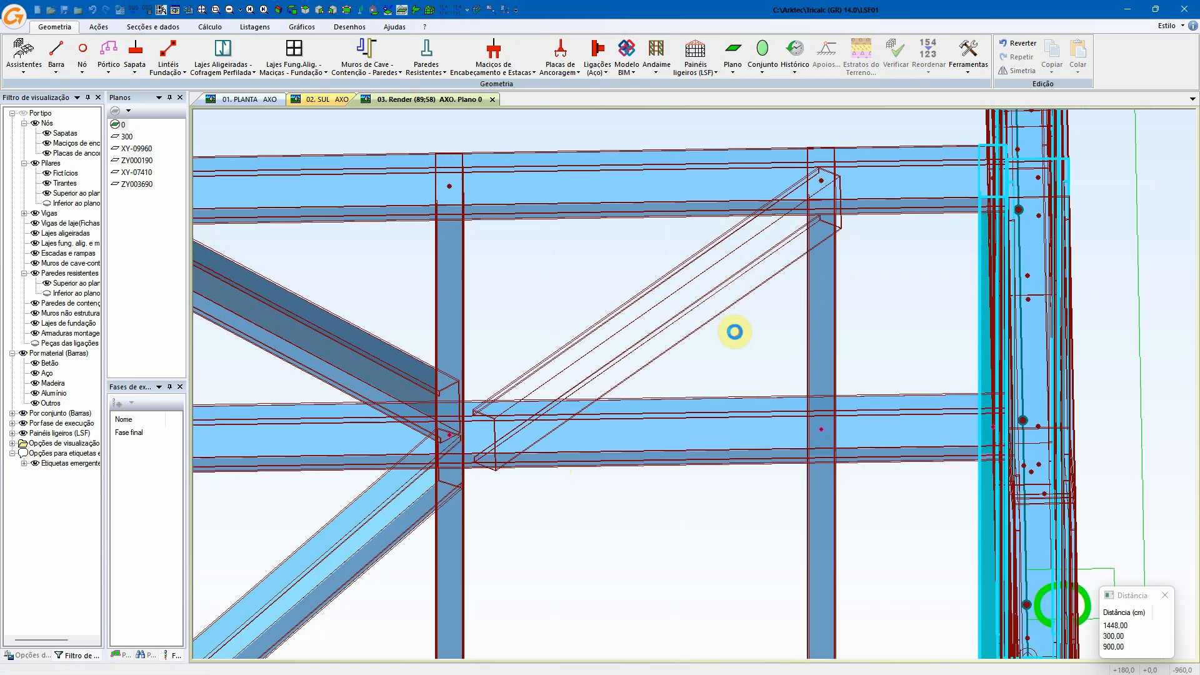
left_click(647, 421)
- Start defining a new rectangular light panel with dimensions in mm
scroll(830, 340, "down", 6)
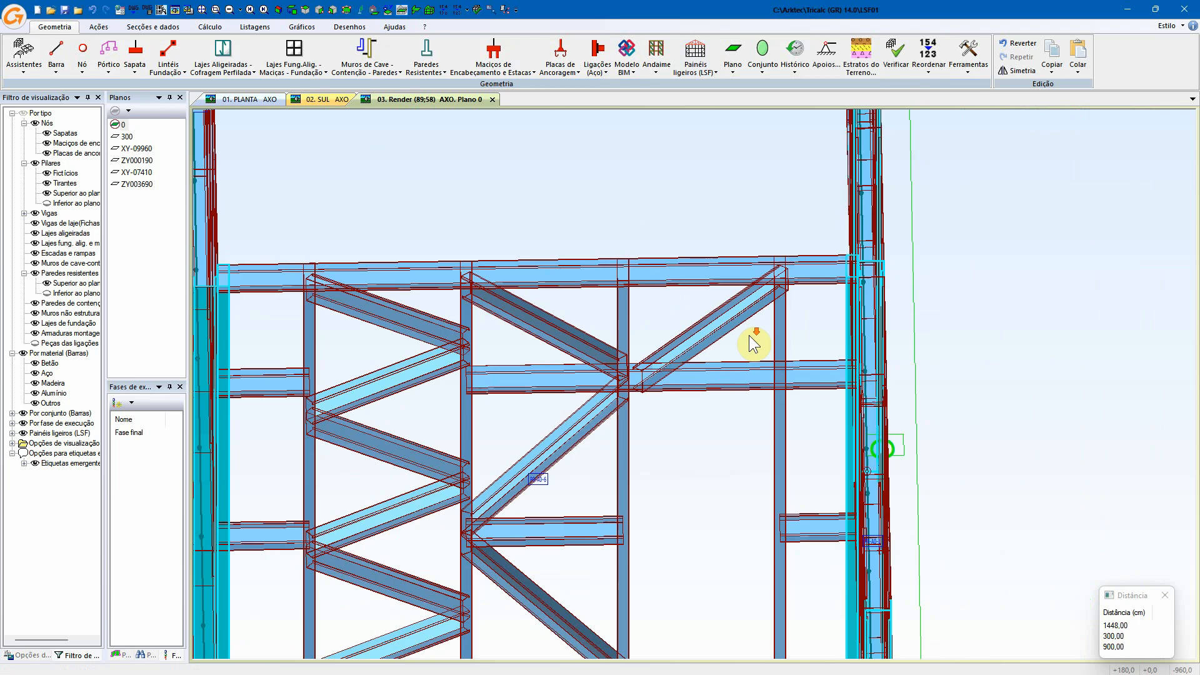
middle_click_drag(732, 341, 760, 358)
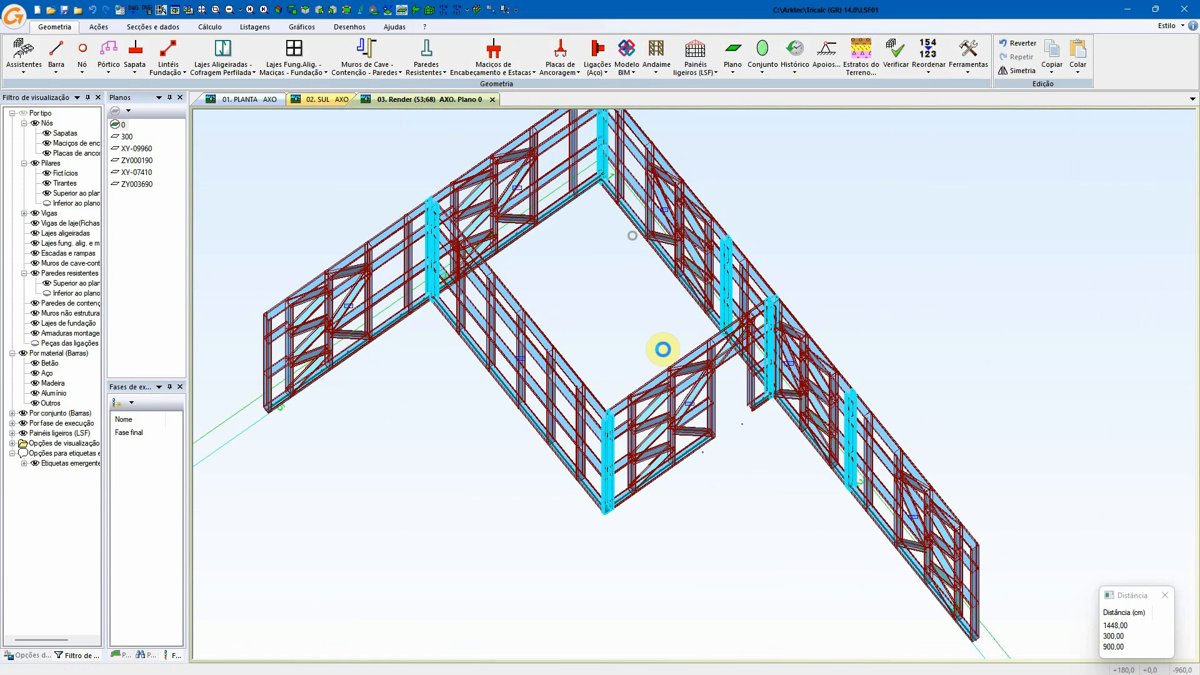
middle_click_drag(661, 348, 696, 123)
left_click(696, 63)
left_click(712, 85)
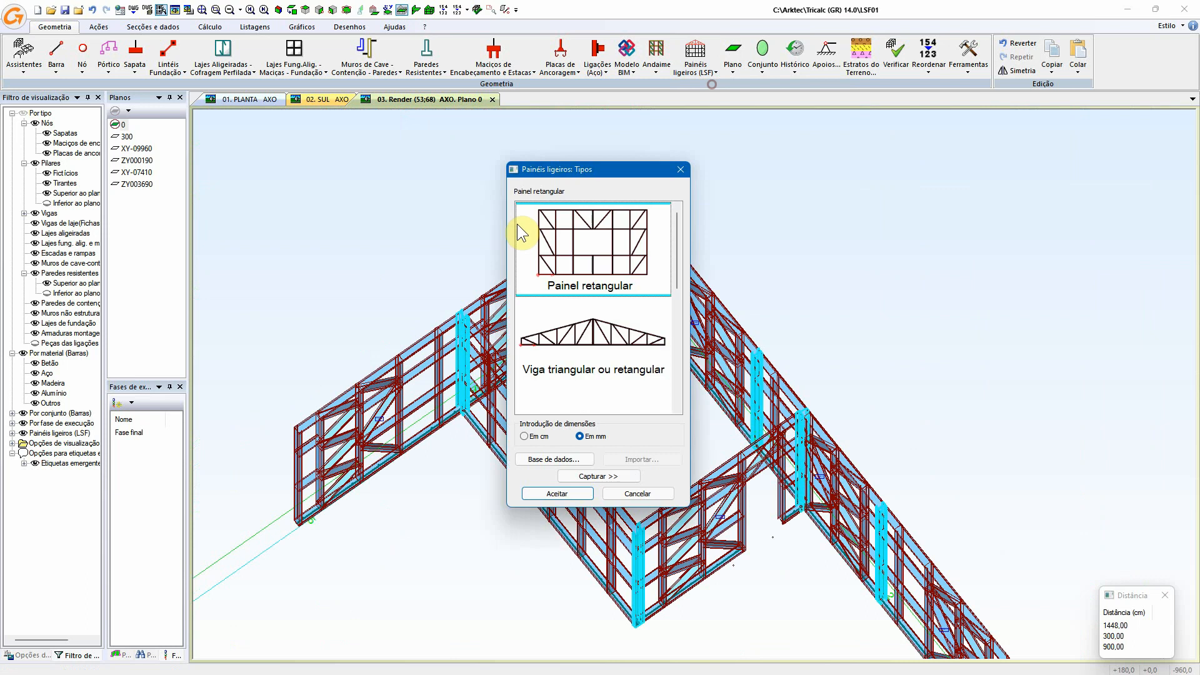
double_click(606, 261)
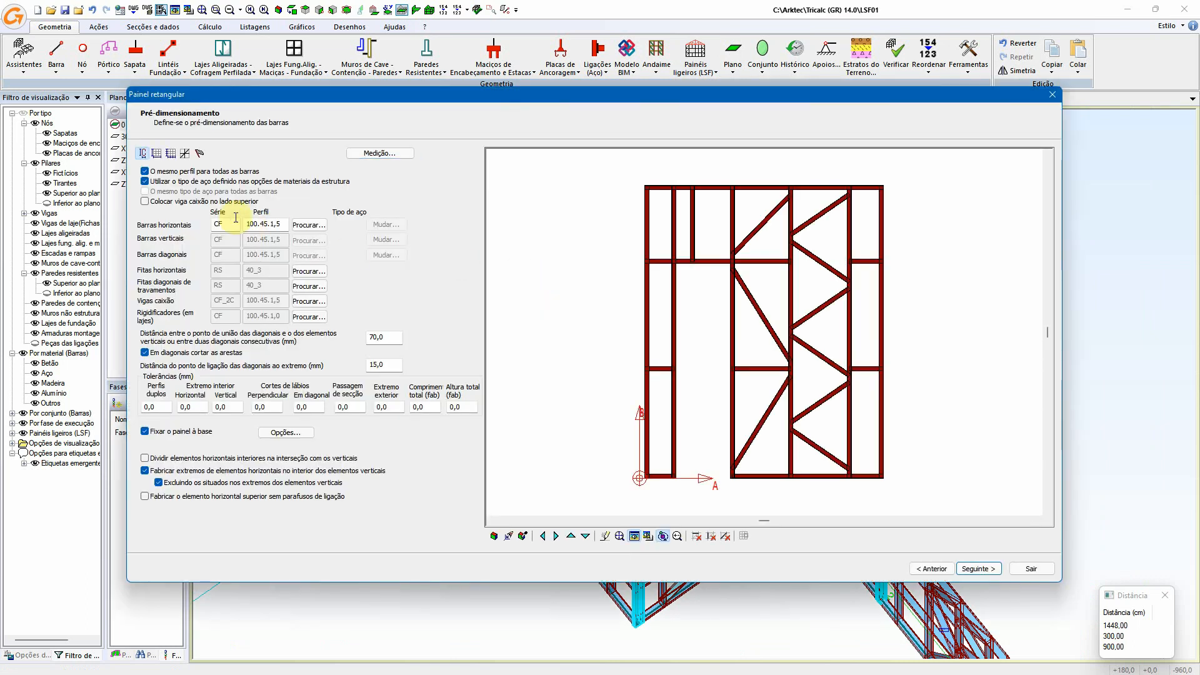
- In the new panel, restore the missing horizontal and vertical bars in all spans and remove the diagonals from every span
left_click(185, 153)
left_click_drag(180, 461, 111, 322)
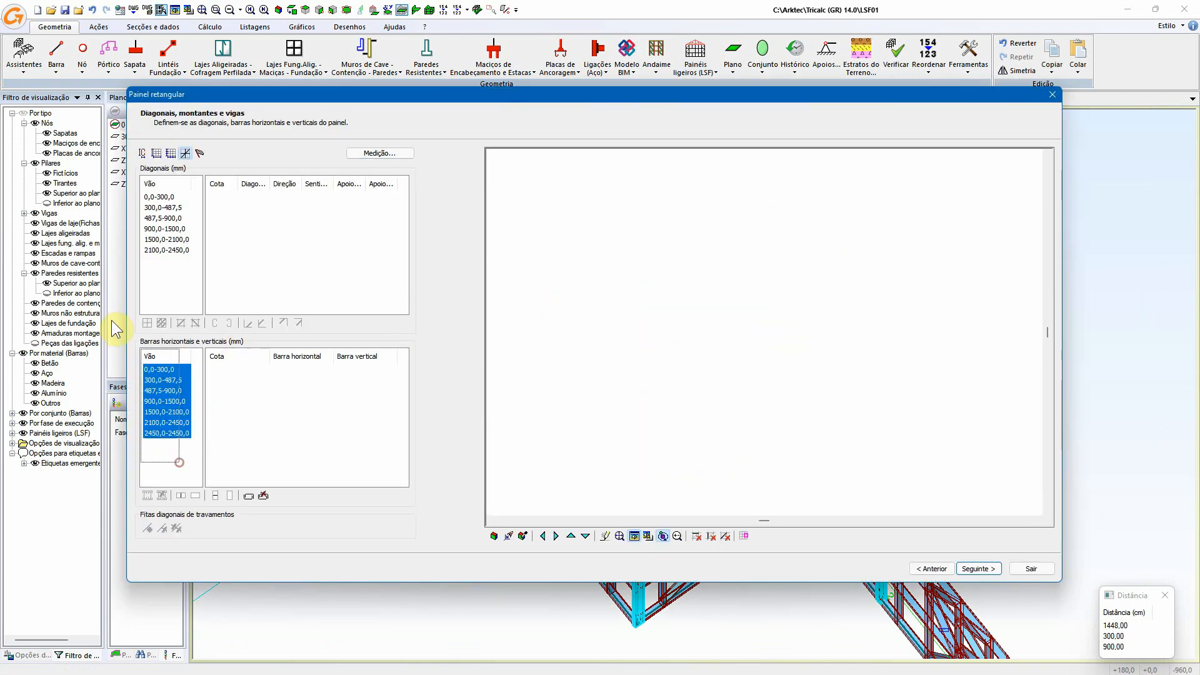
left_click(180, 497)
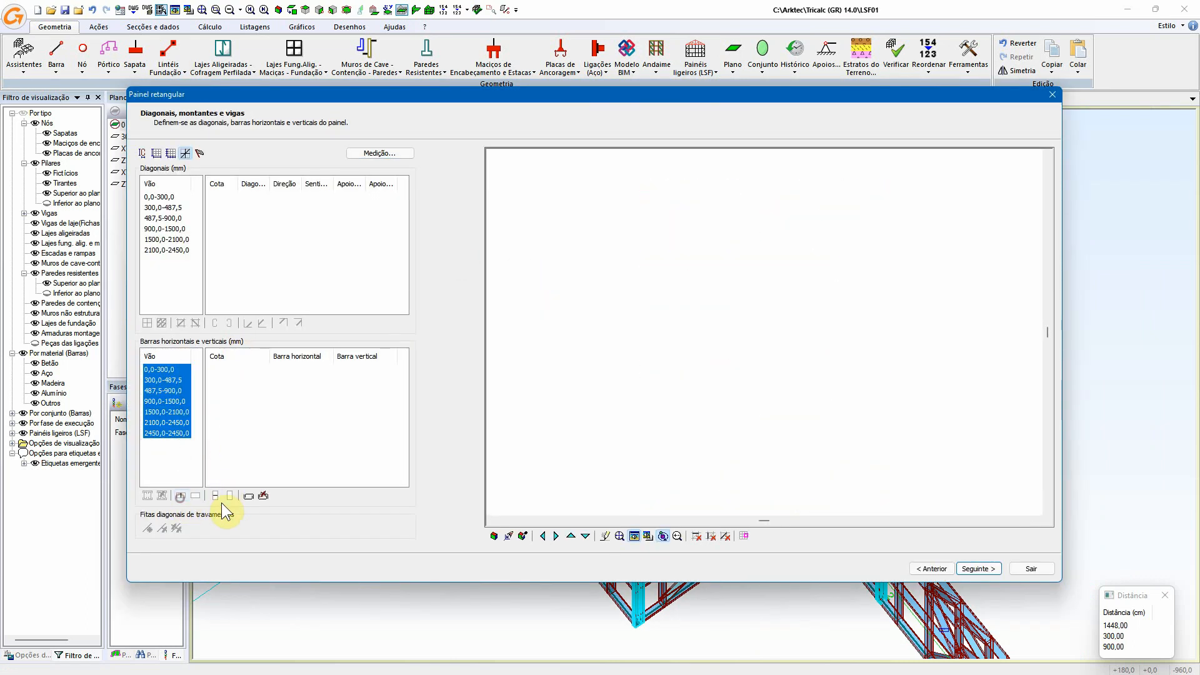
left_click(156, 153)
left_click(182, 153)
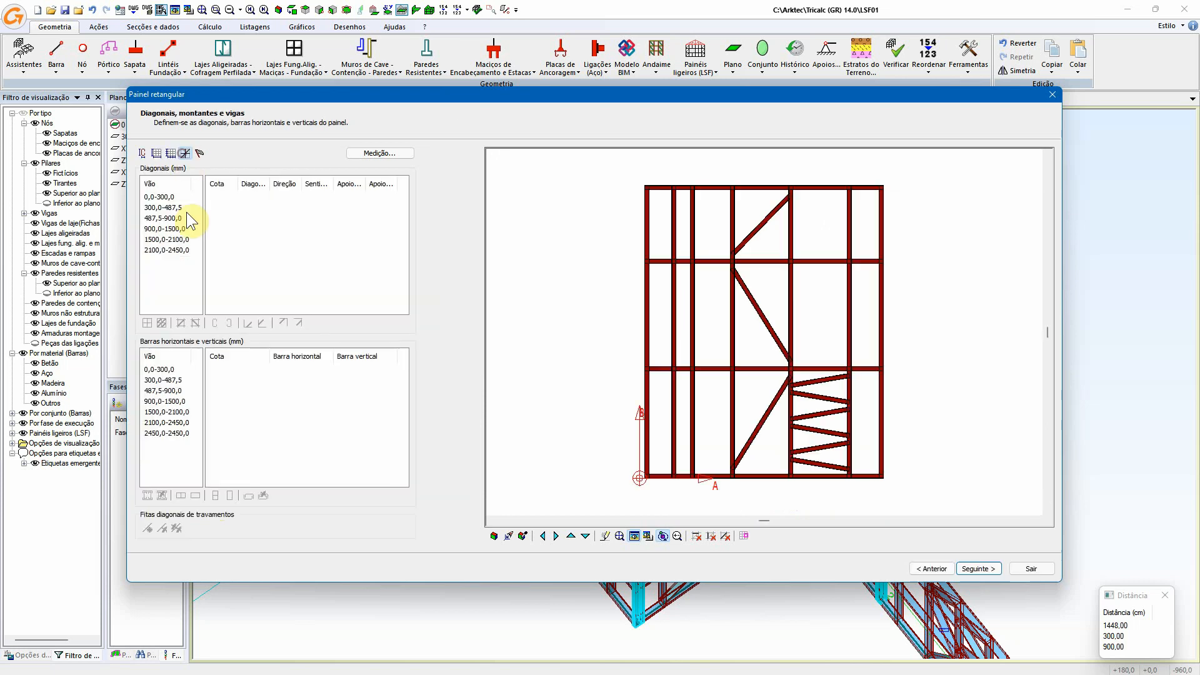
left_click(147, 323)
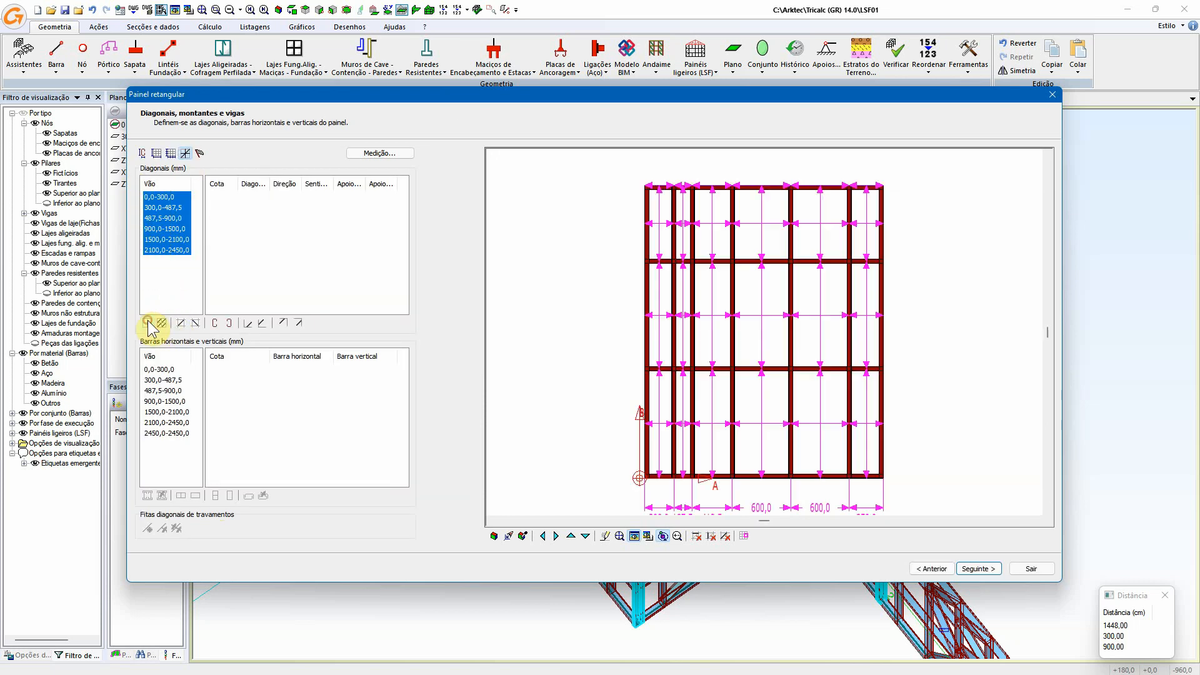
- Set the panel's fixed span length to 600 mm and its number of heights to 1
left_click(156, 153)
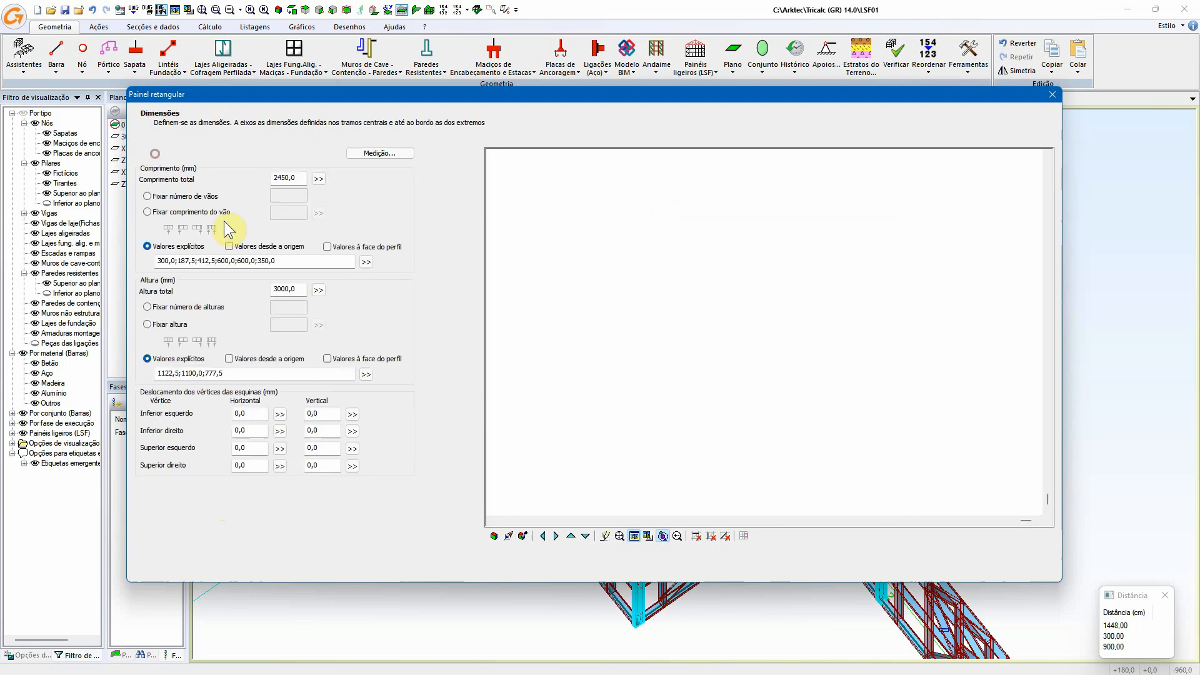
left_click(221, 213)
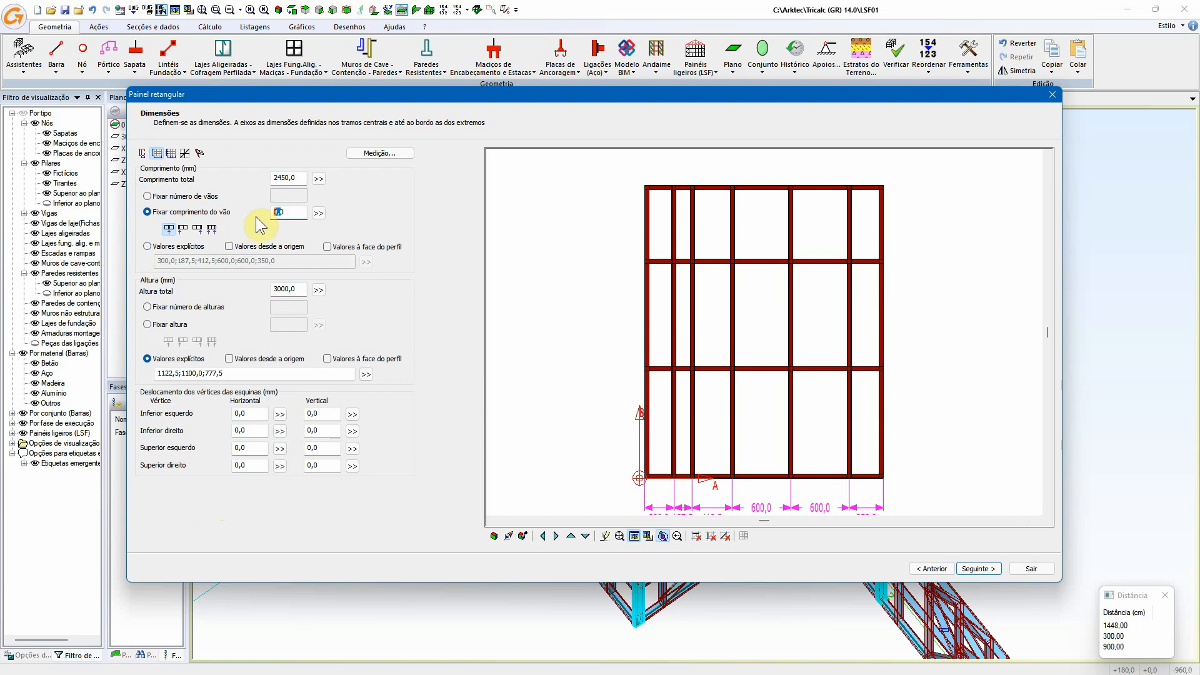
type("600")
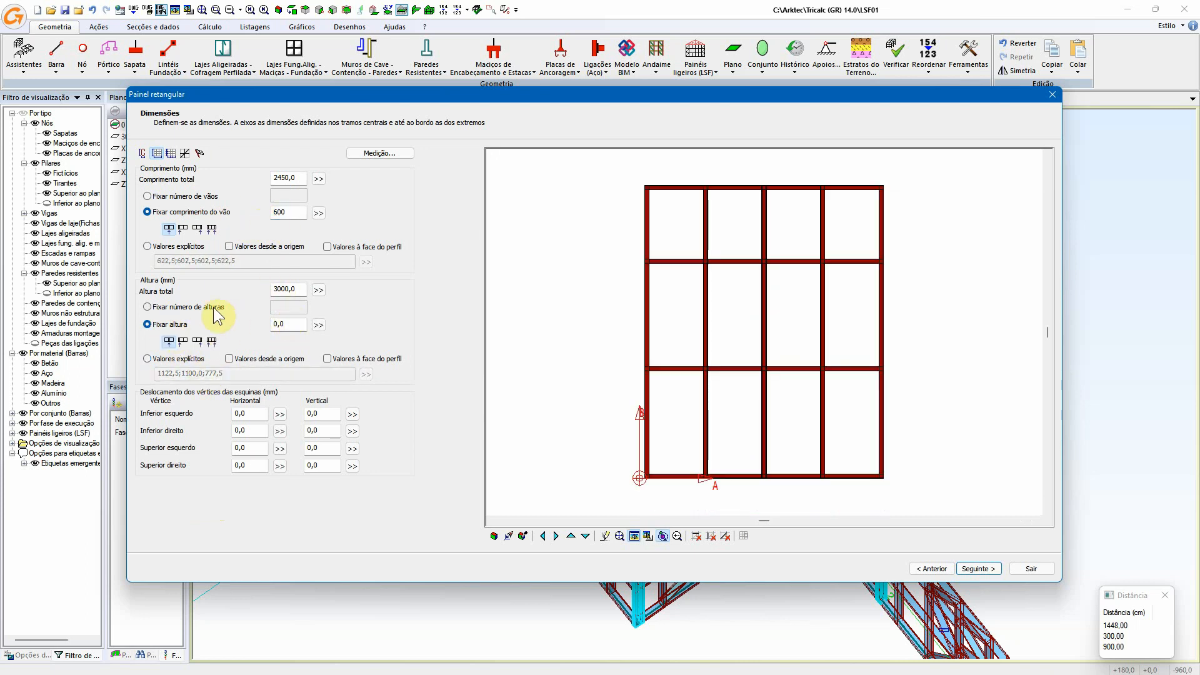
left_click(292, 305)
type("1")
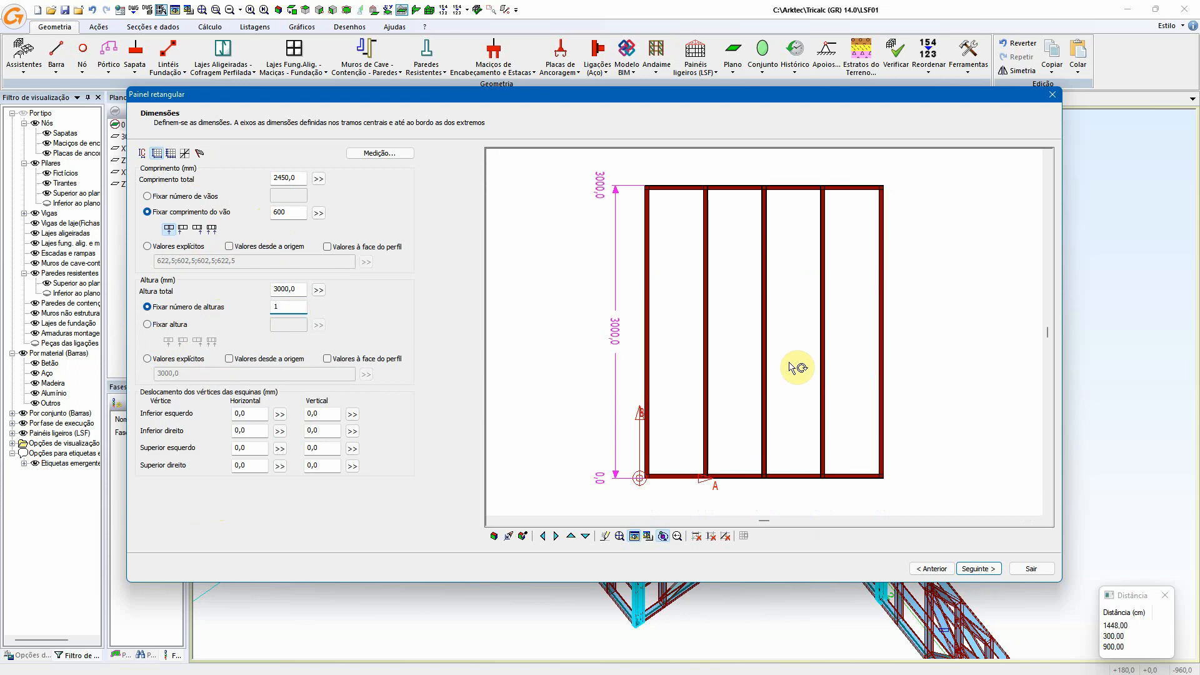
- Assign the CF 100.45.1,8 profile to all bars of the new panel
left_click(142, 153)
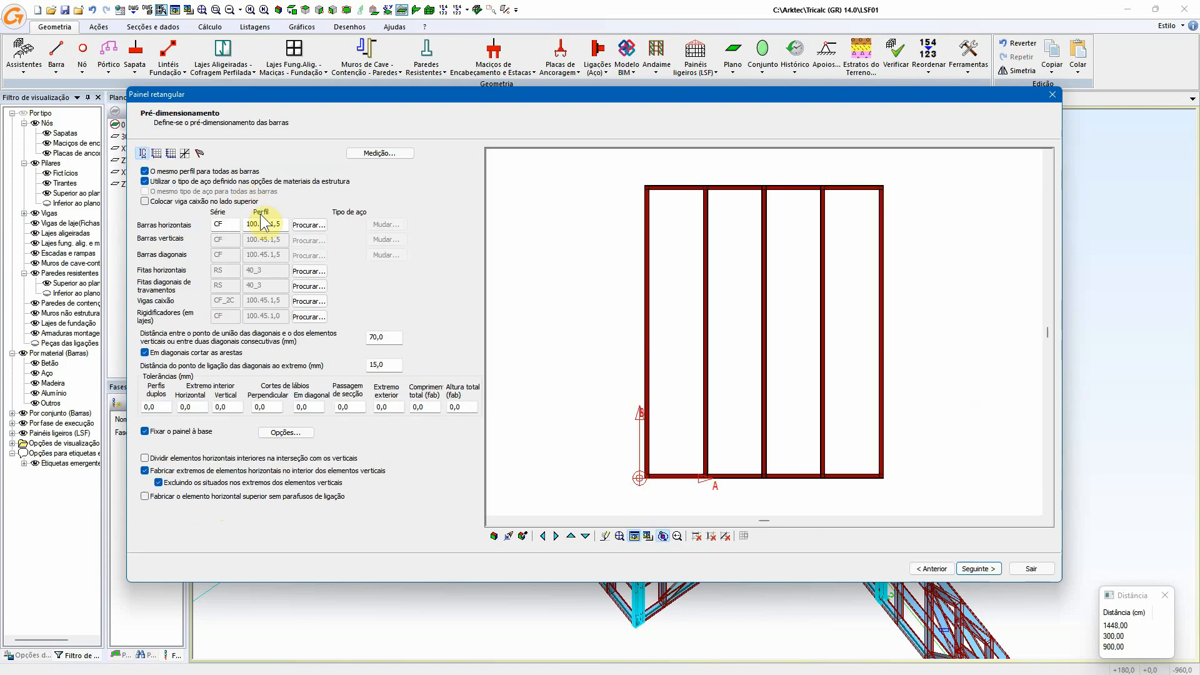
left_click(306, 224)
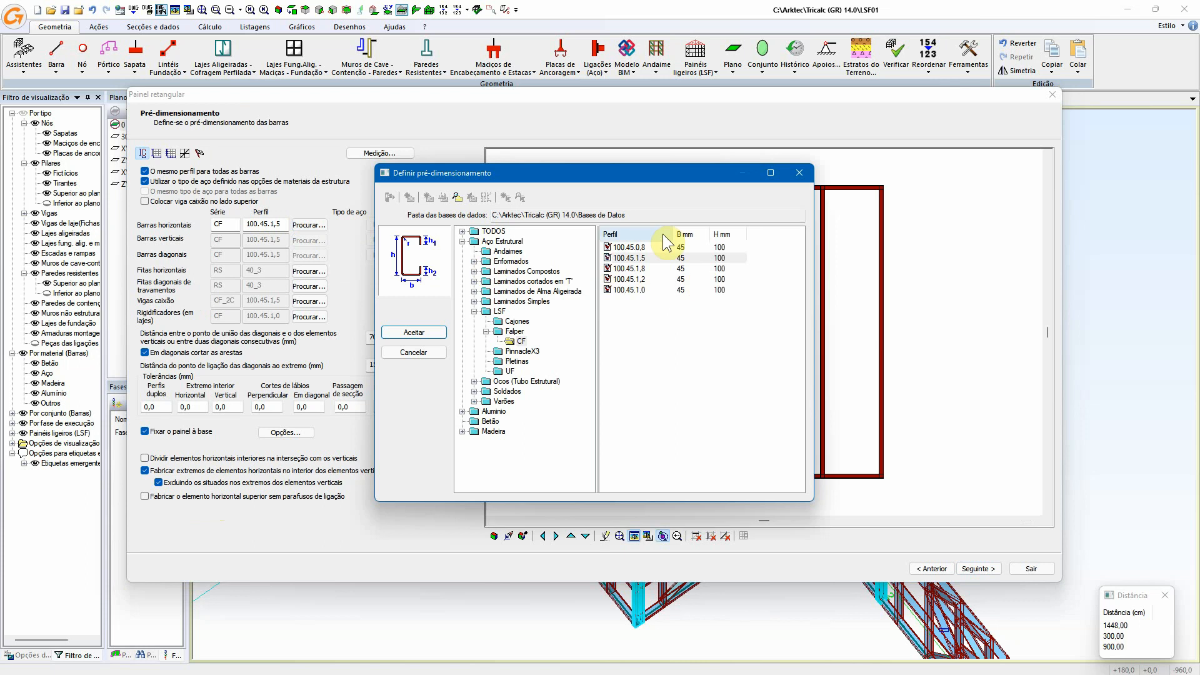
left_click(637, 292)
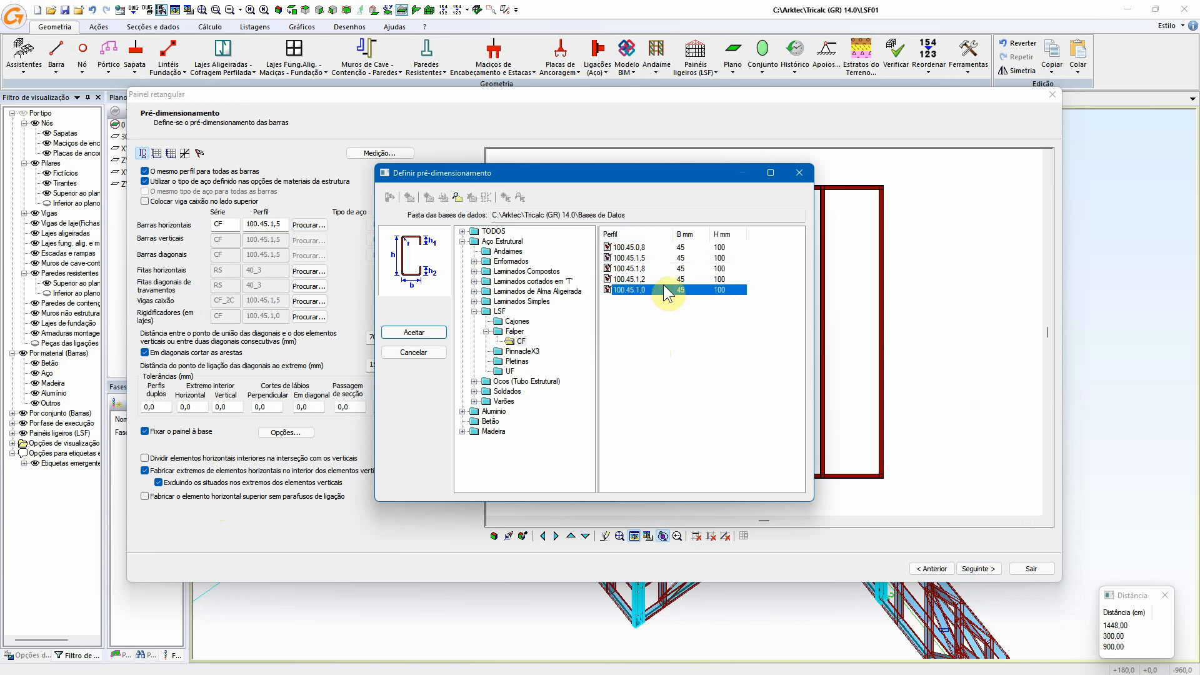
left_click(637, 268)
left_click(421, 333)
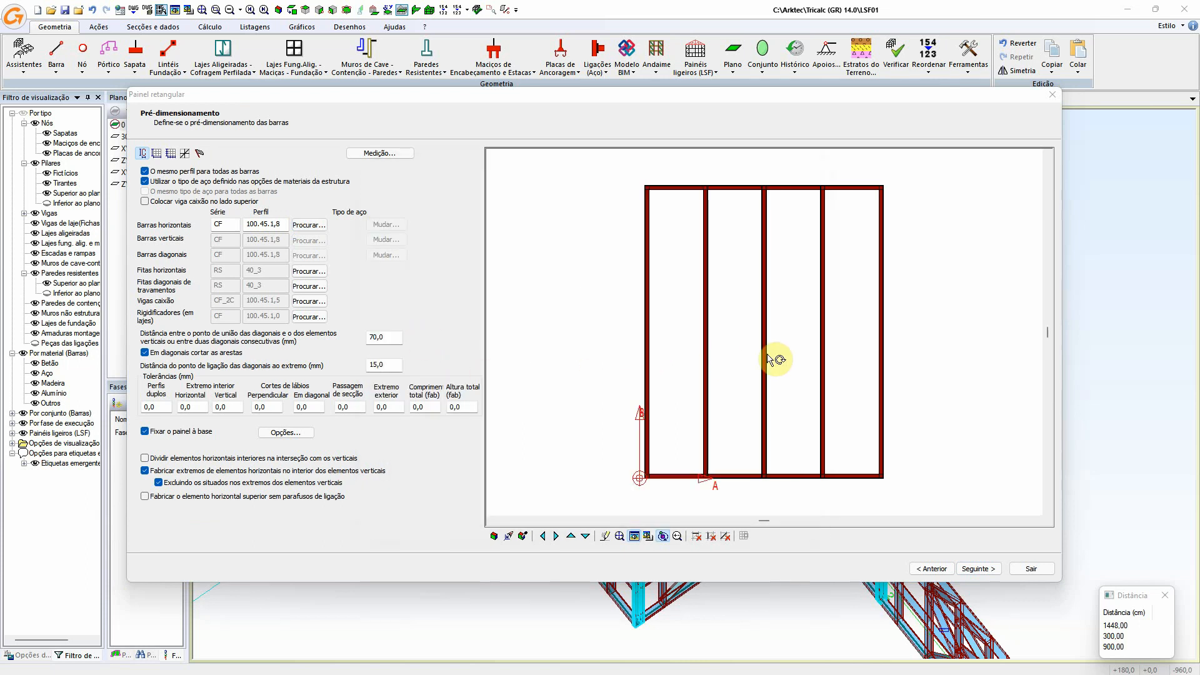
- Set the panel's insertion point at the outer lower corner vertex of its frame, beside the origin
left_click_drag(673, 431, 656, 416)
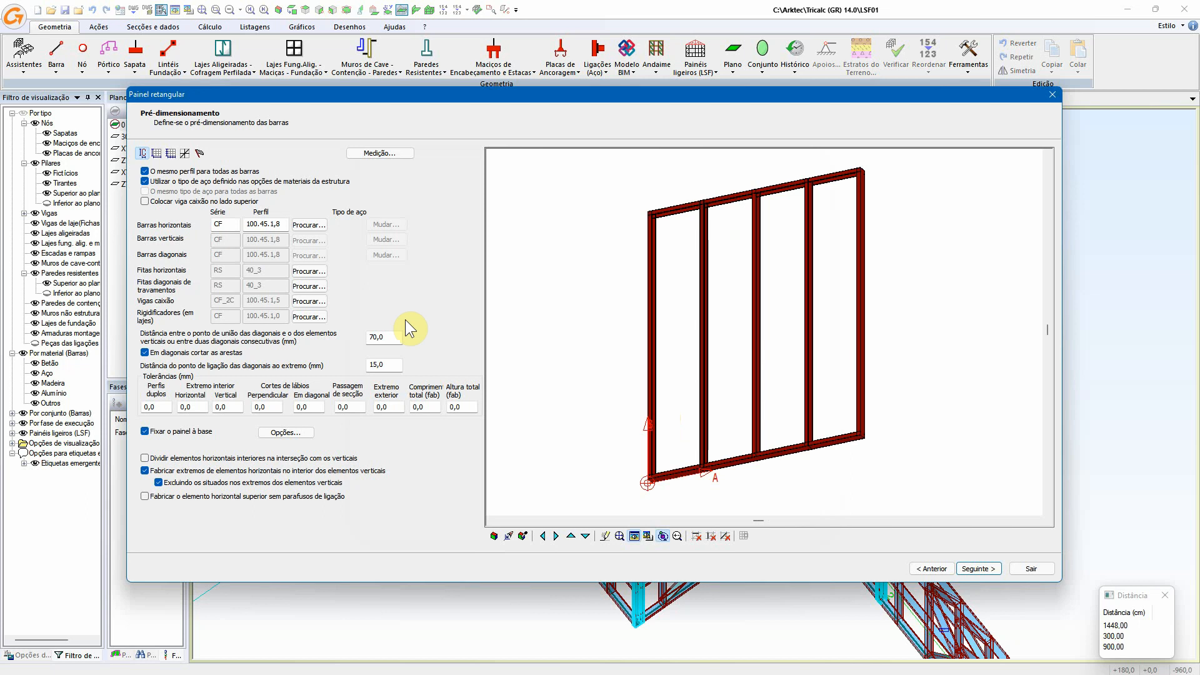
left_click(199, 153)
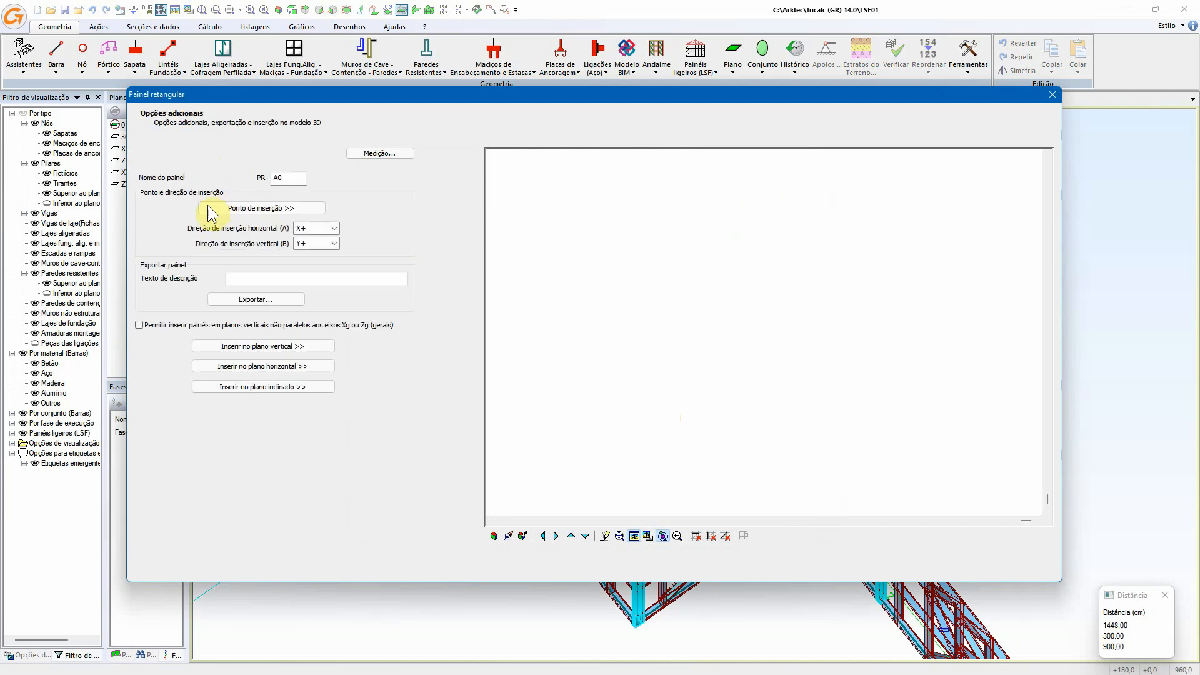
left_click(284, 208)
scroll(650, 480, "up", 3)
scroll(688, 471, "up", 2)
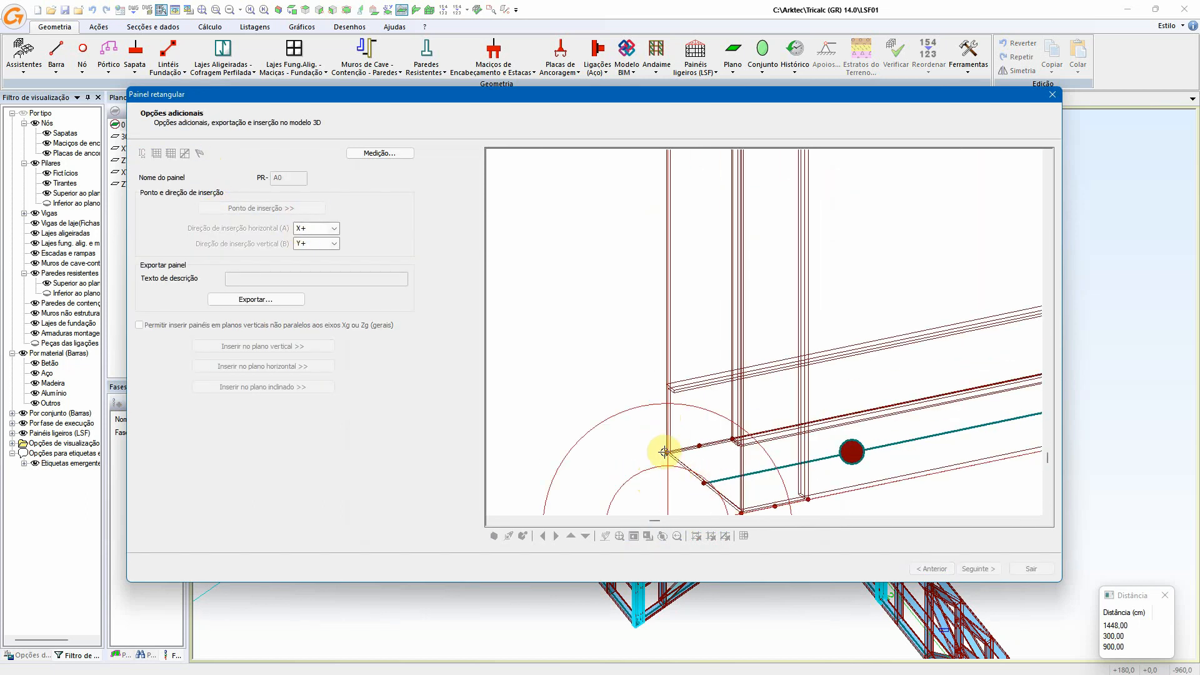
left_click(664, 451)
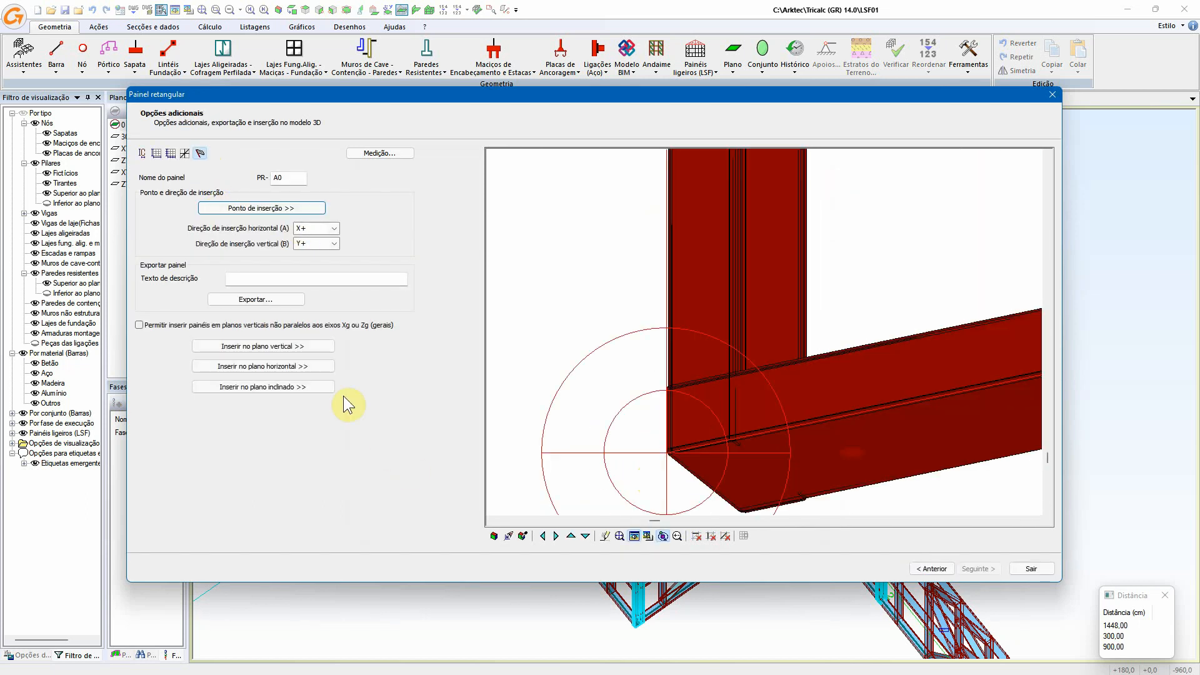
left_click(309, 368)
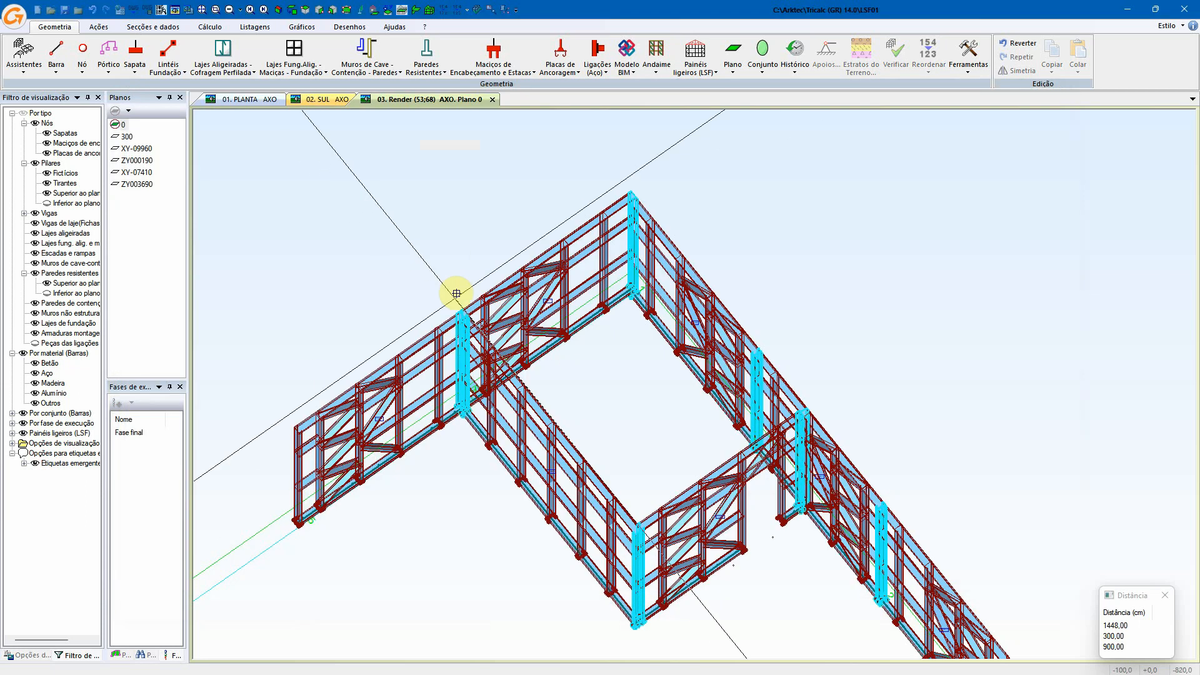
scroll(477, 329, "up", 2)
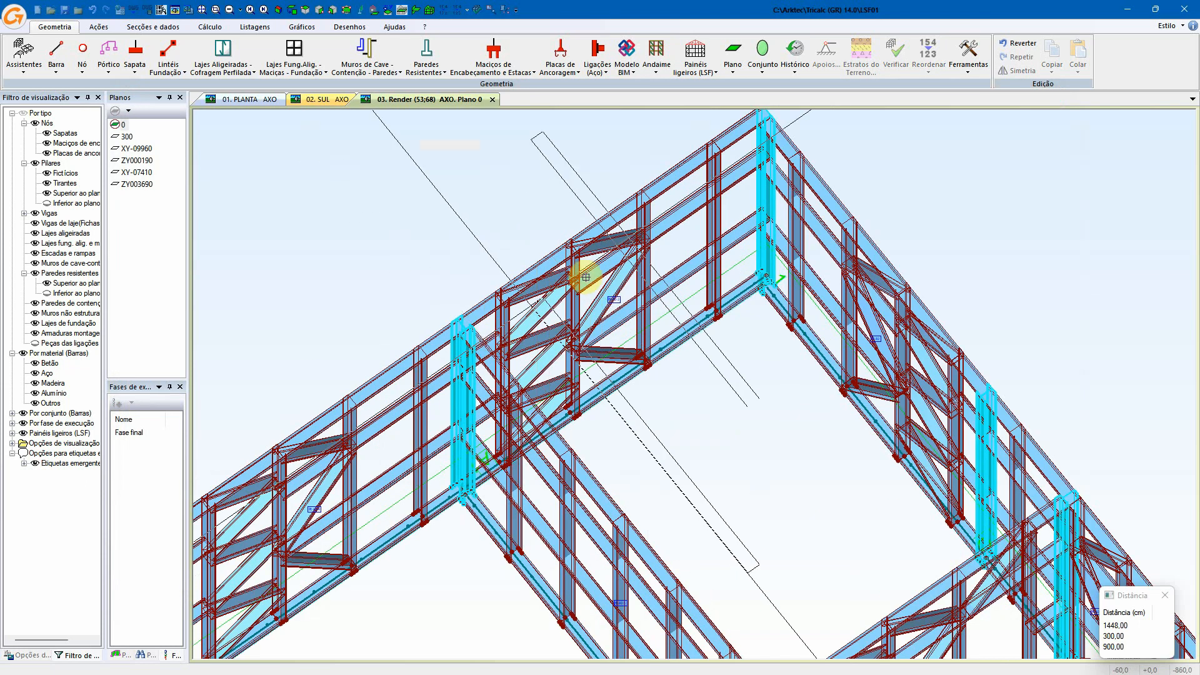
scroll(478, 338, "up", 5)
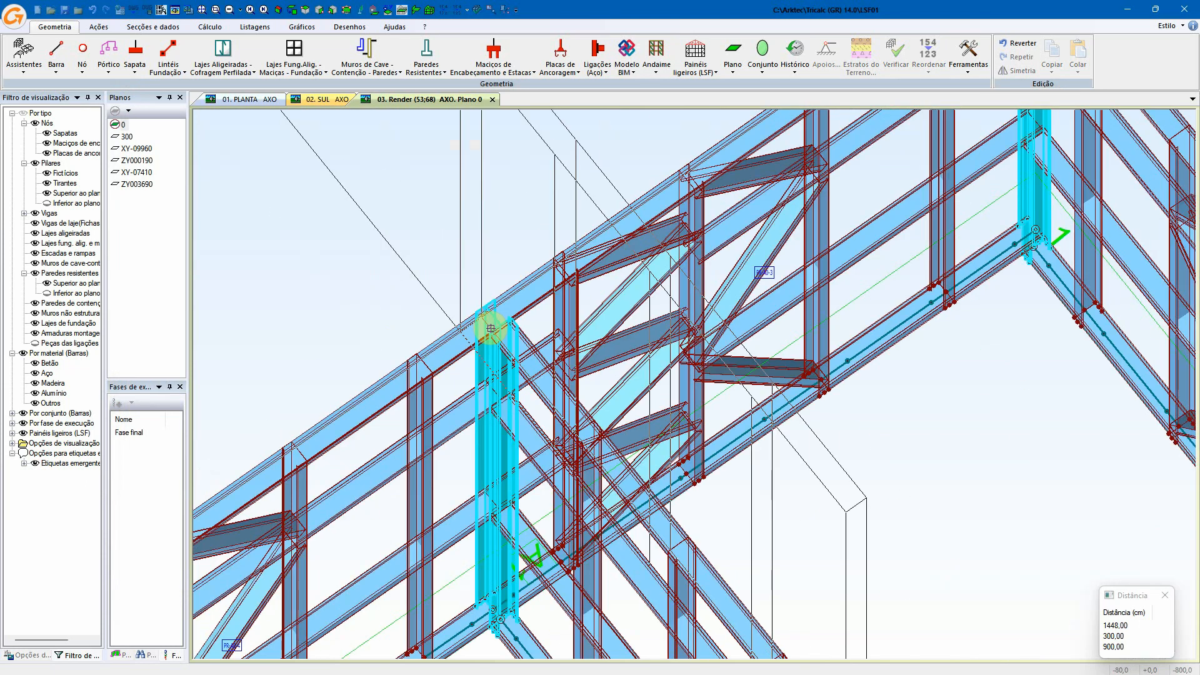
scroll(495, 334, "up", 5)
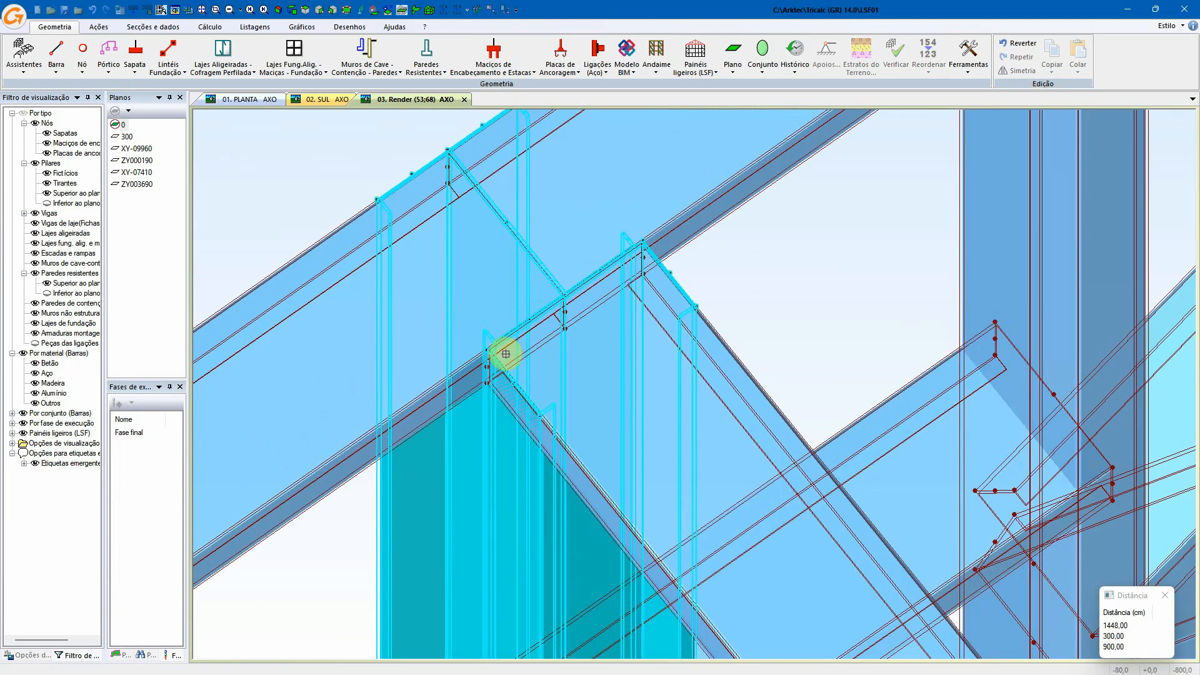
left_click(487, 350)
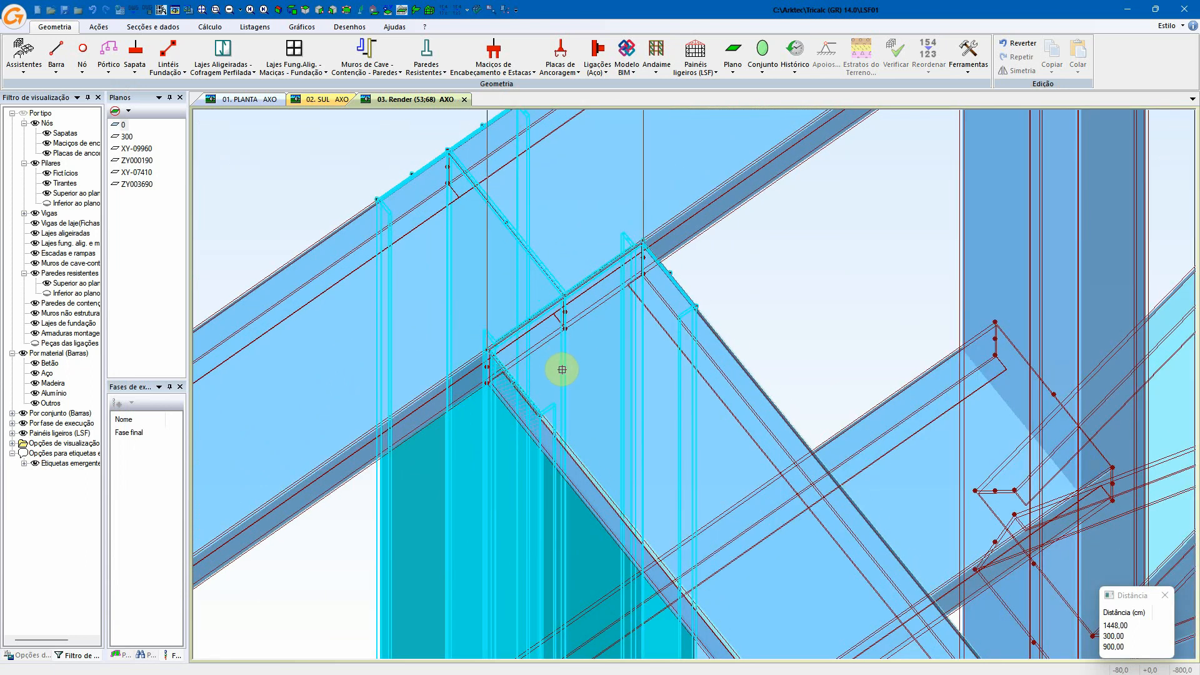
scroll(562, 370, "down", 5)
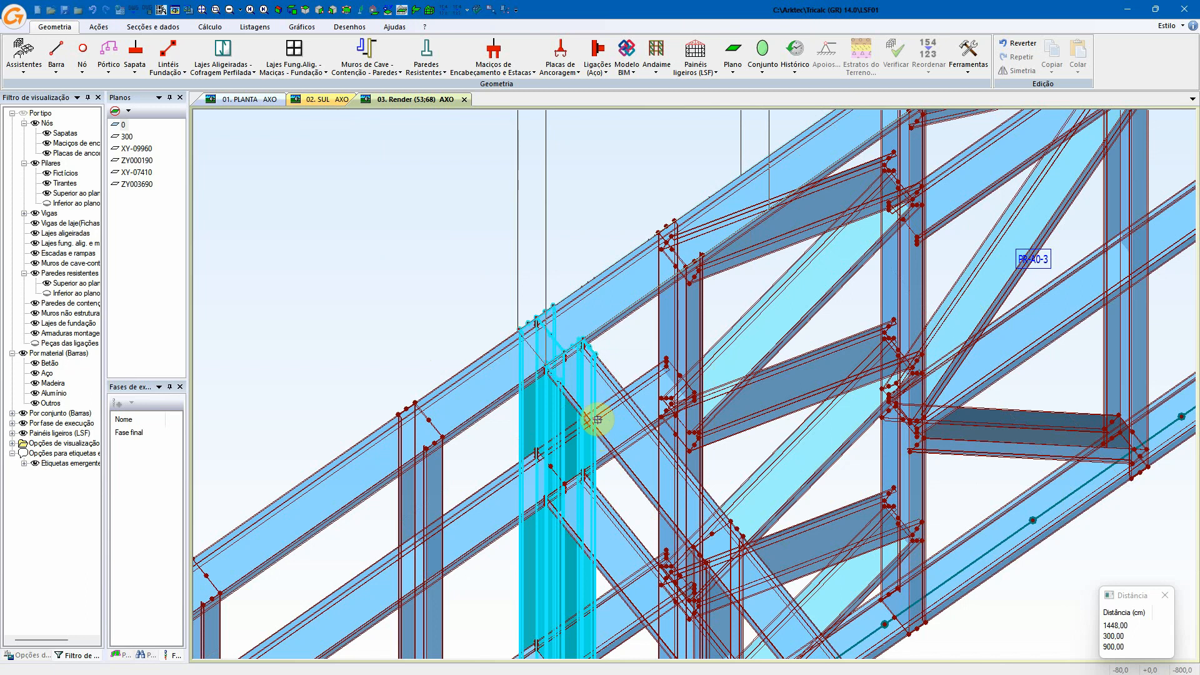
left_click(599, 298)
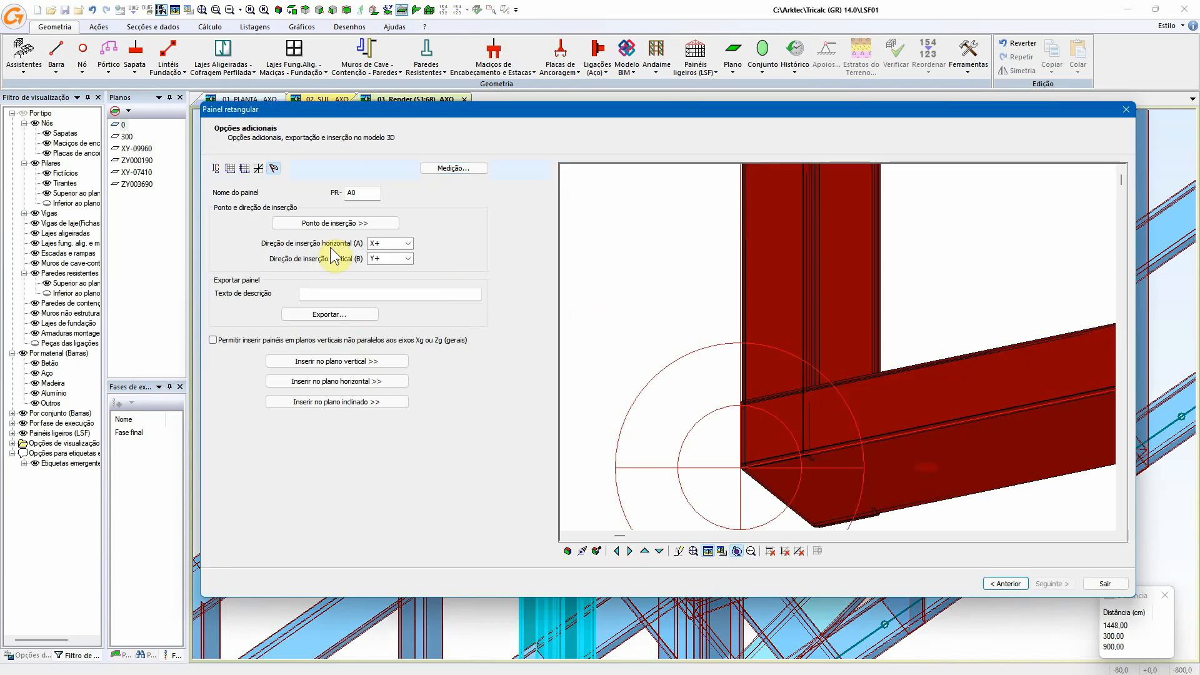
- Move the panel's insertion point to the lowest front corner vertex of its frame
left_click(337, 225)
left_click(815, 528)
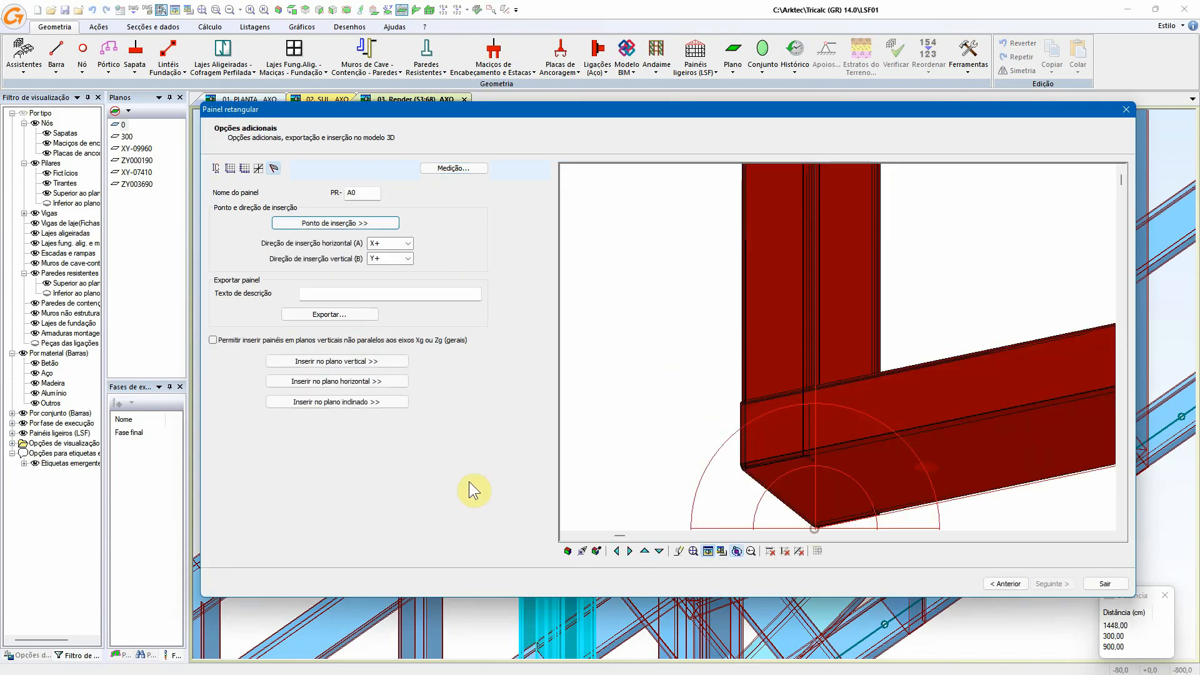
left_click(351, 372)
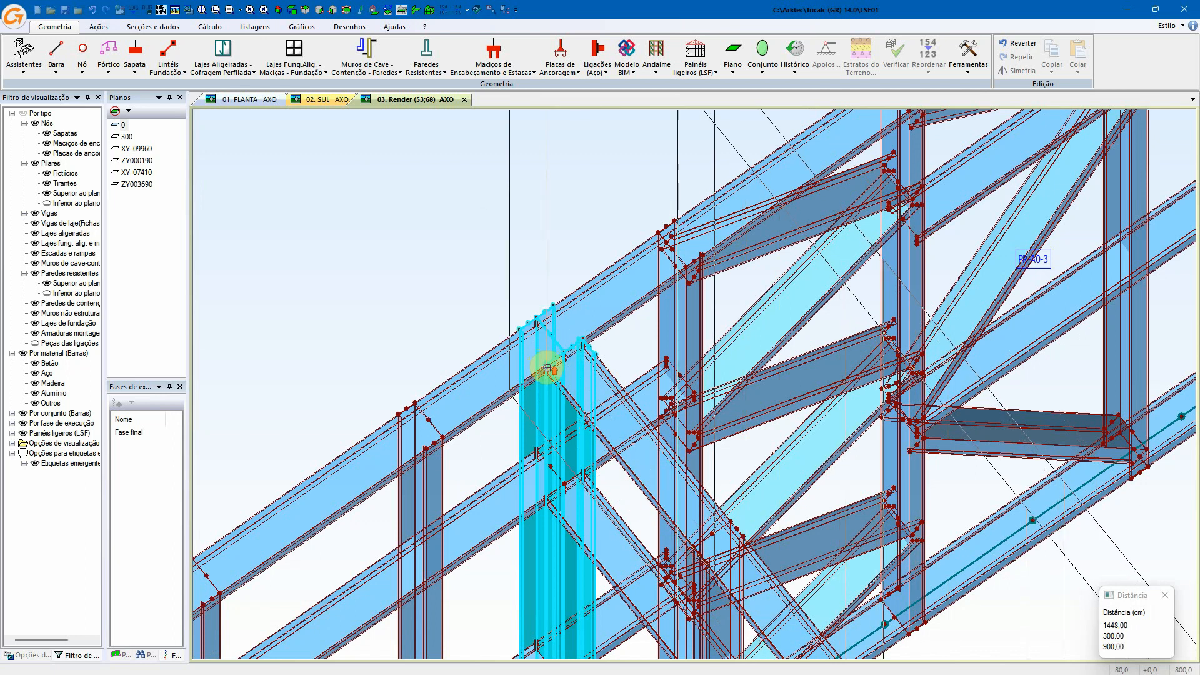
scroll(546, 369, "up", 1)
scroll(547, 369, "up", 4)
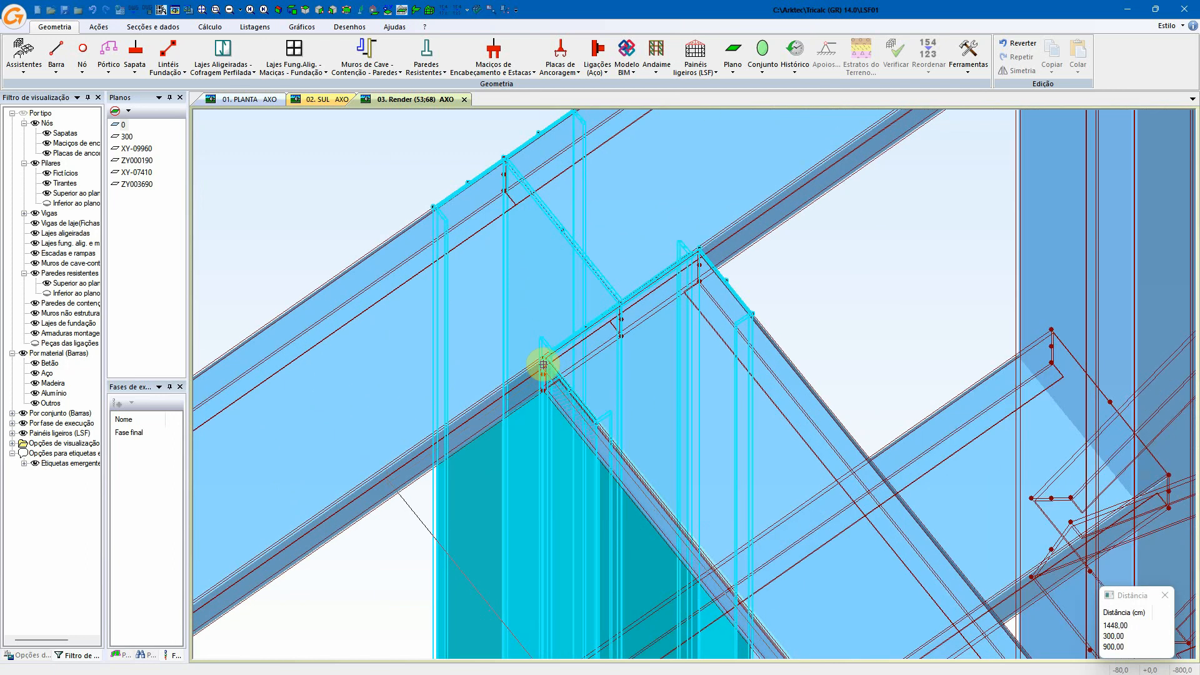
left_click(541, 356)
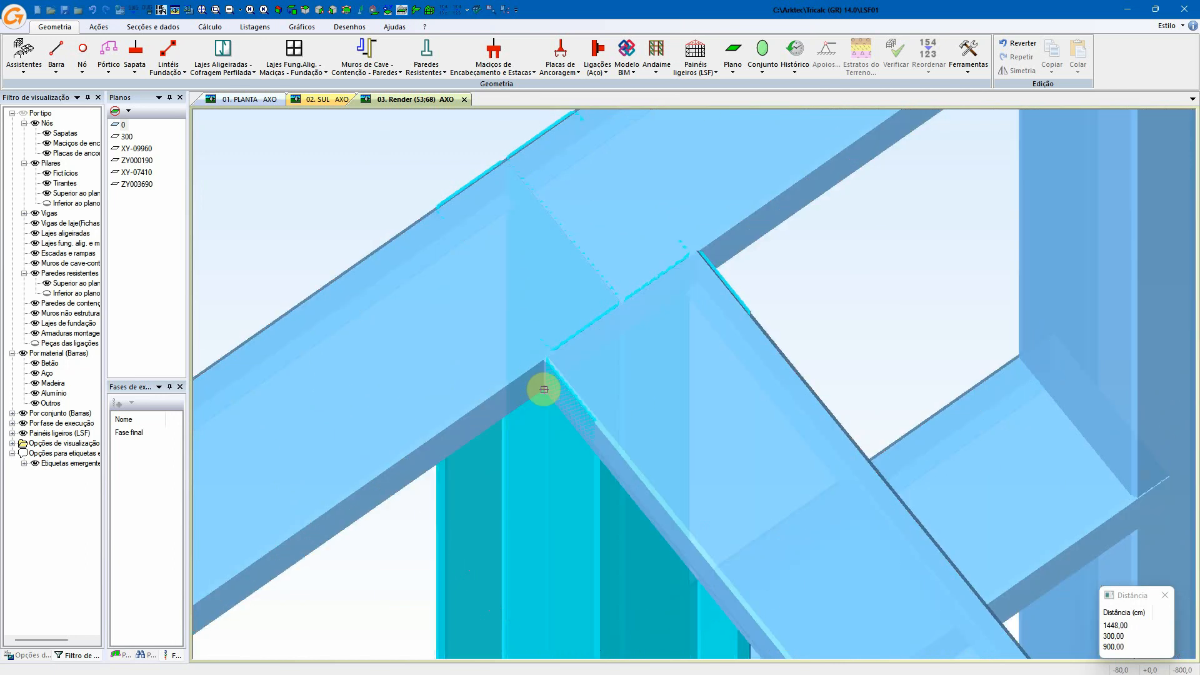
middle_click(607, 364)
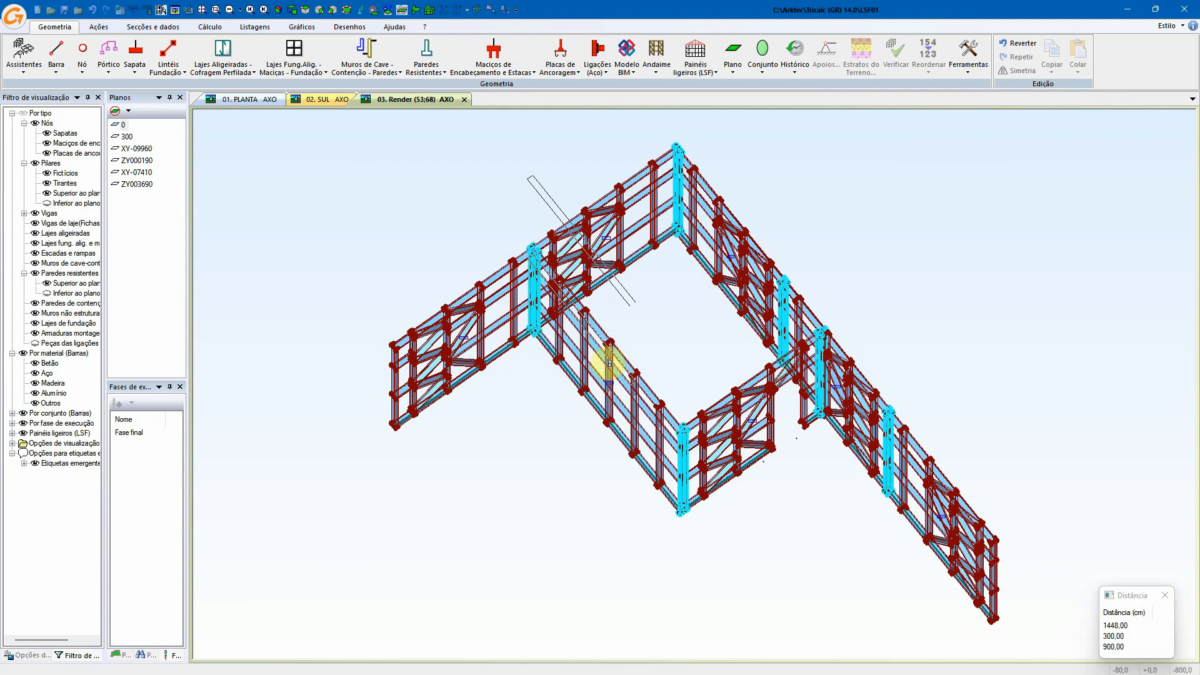
left_click(673, 373)
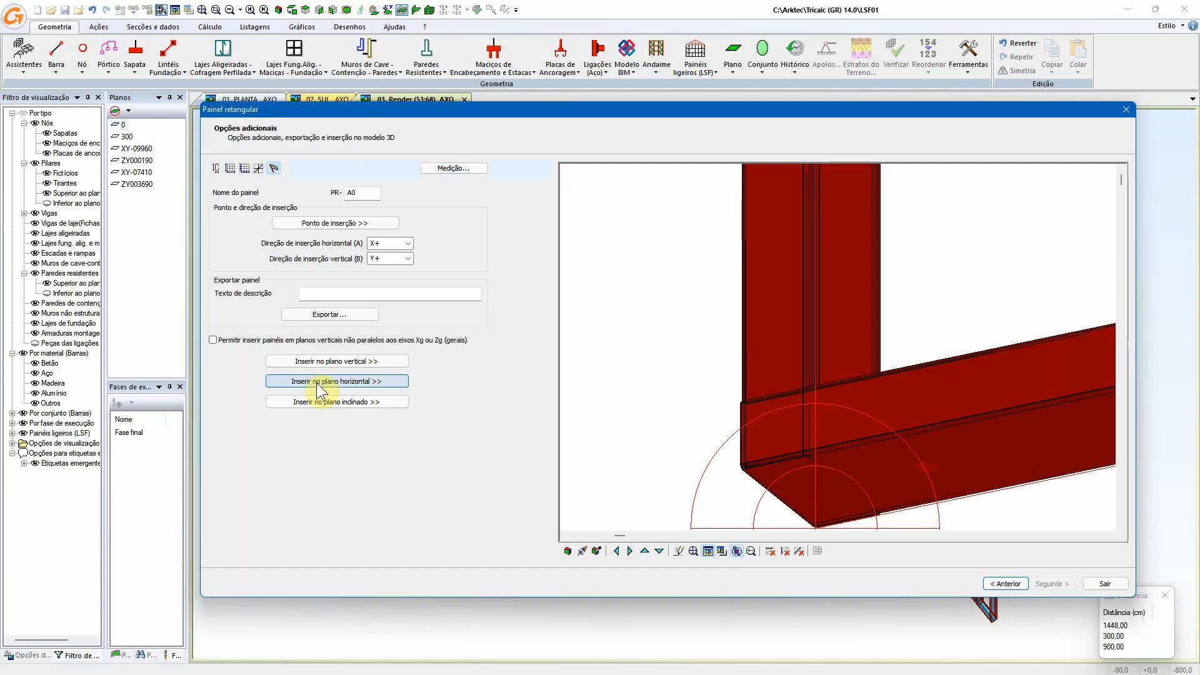
- Insert the panel in a horizontal plane on top of the walls, starting from the inner top corner where the two walls meet
left_click(356, 382)
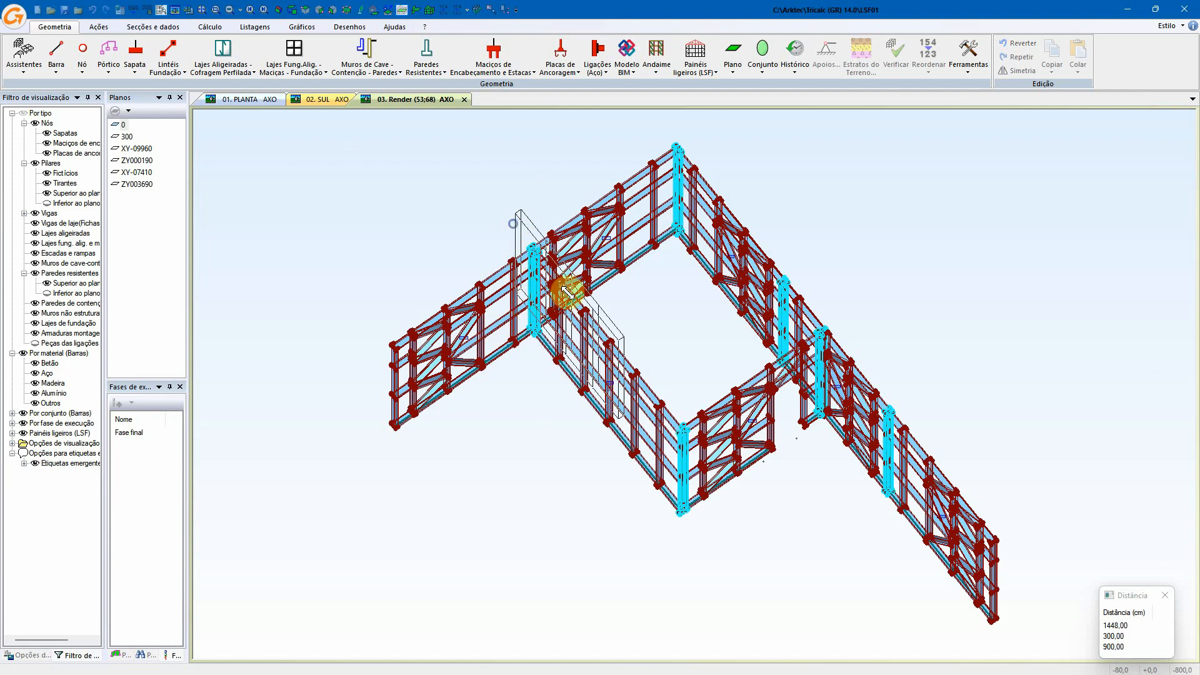
scroll(565, 292, "up", 5)
scroll(637, 369, "up", 1)
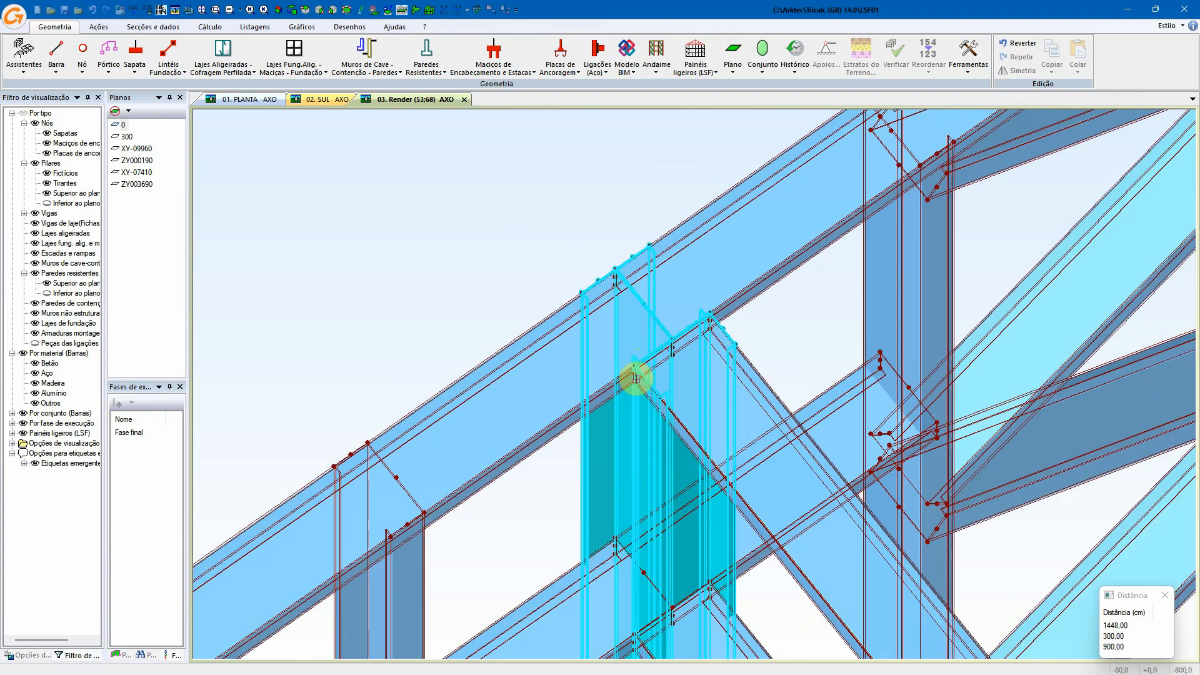
scroll(637, 378, "up", 1)
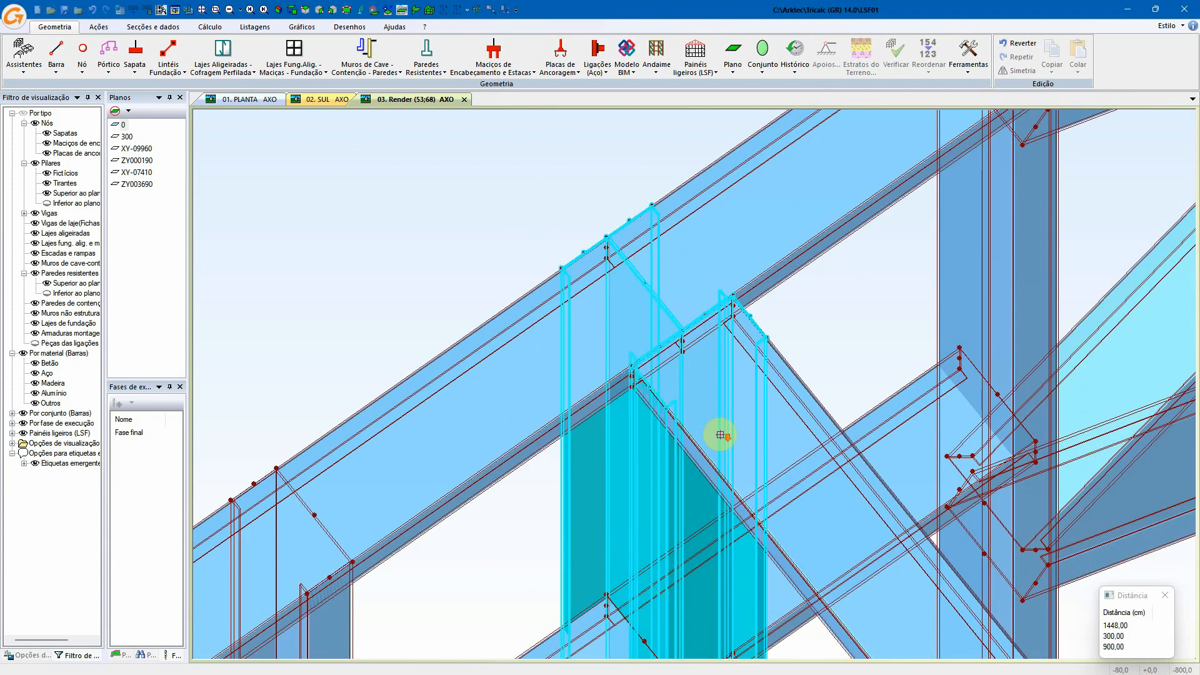
scroll(719, 434, "down", 4)
scroll(919, 617, "down", 1)
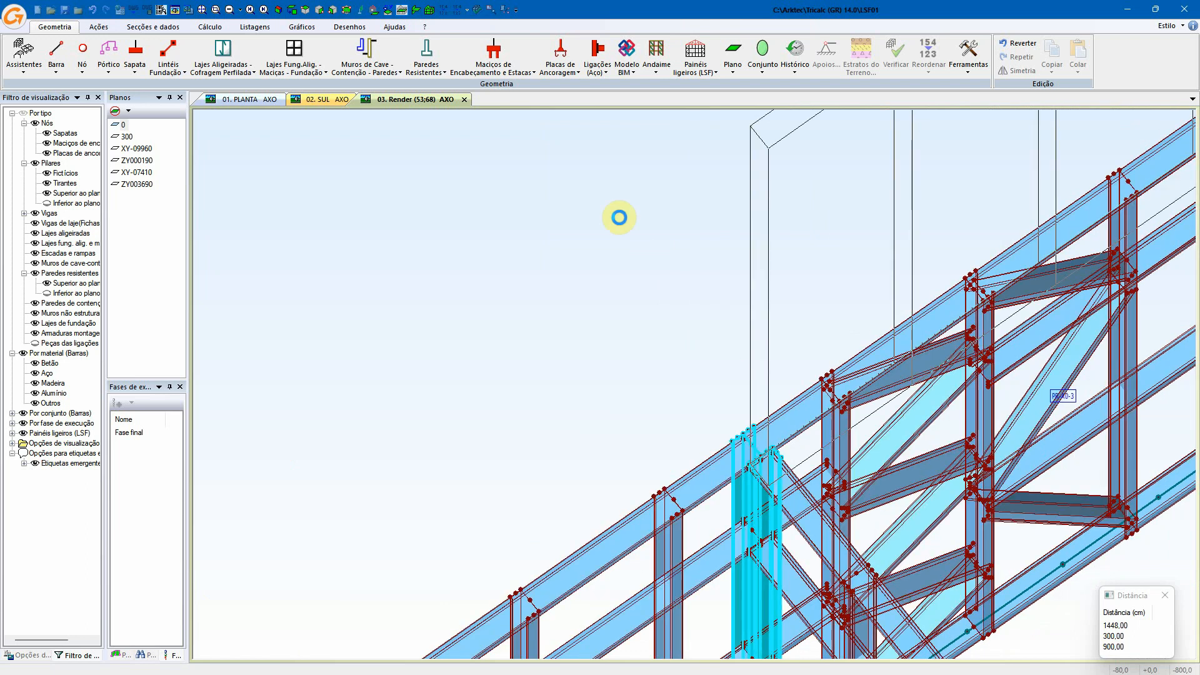
scroll(620, 217, "down", 1)
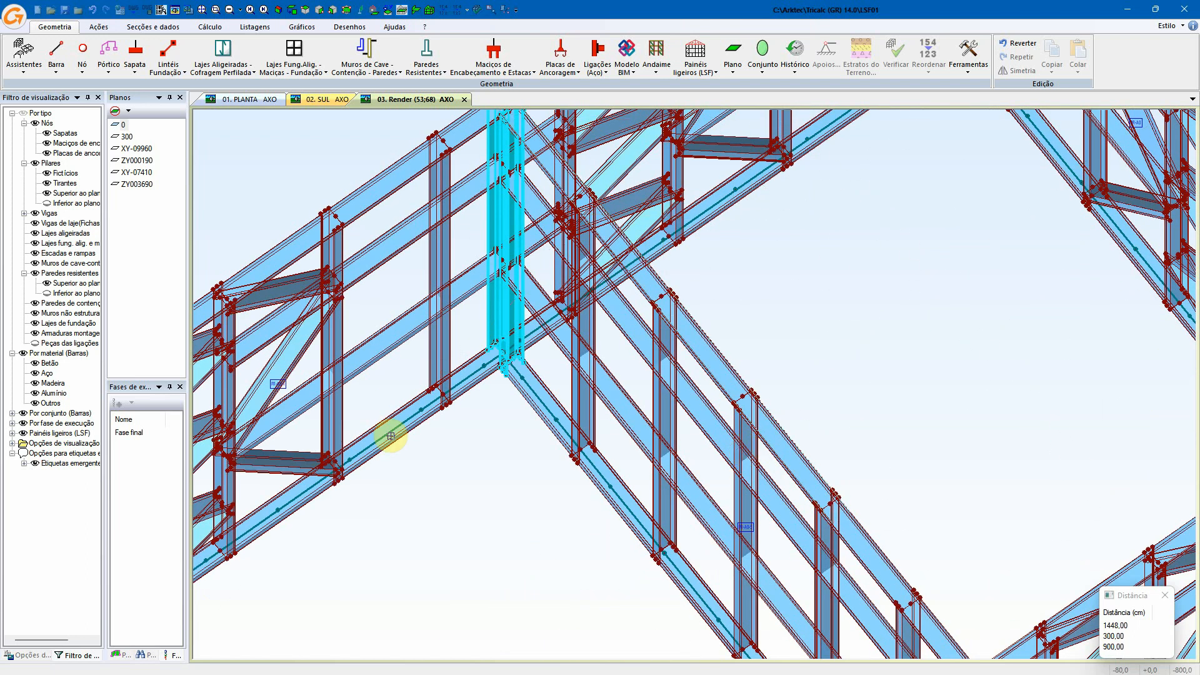
scroll(793, 265, "down", 3)
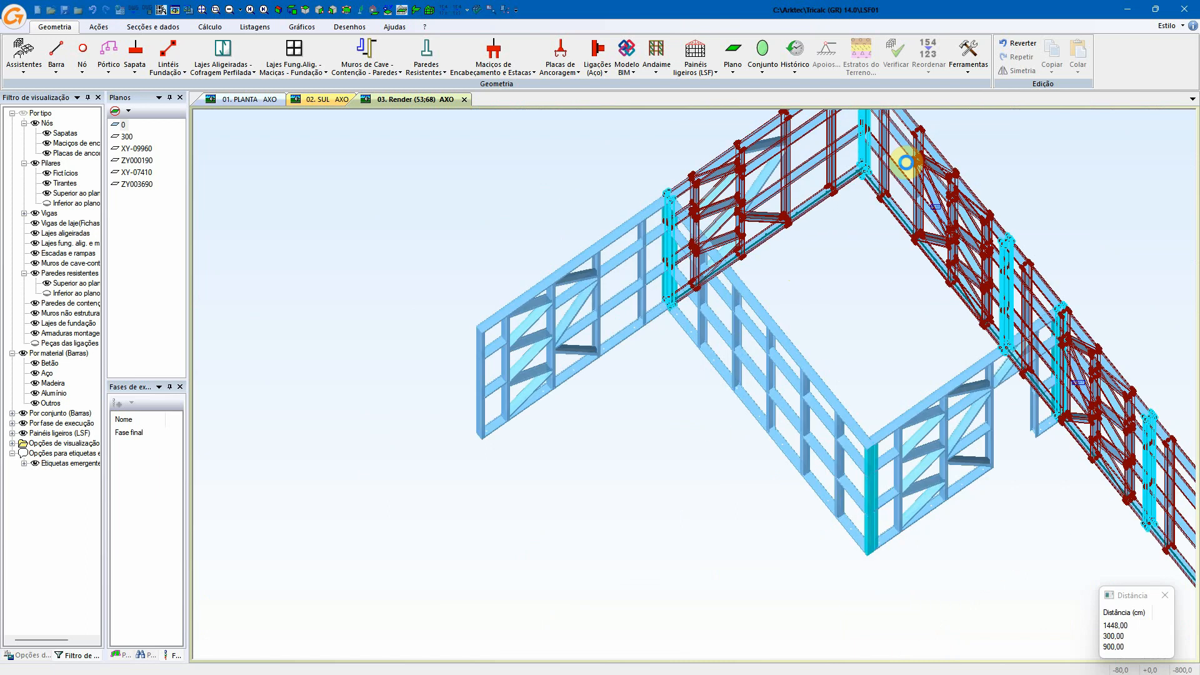
left_click(906, 162)
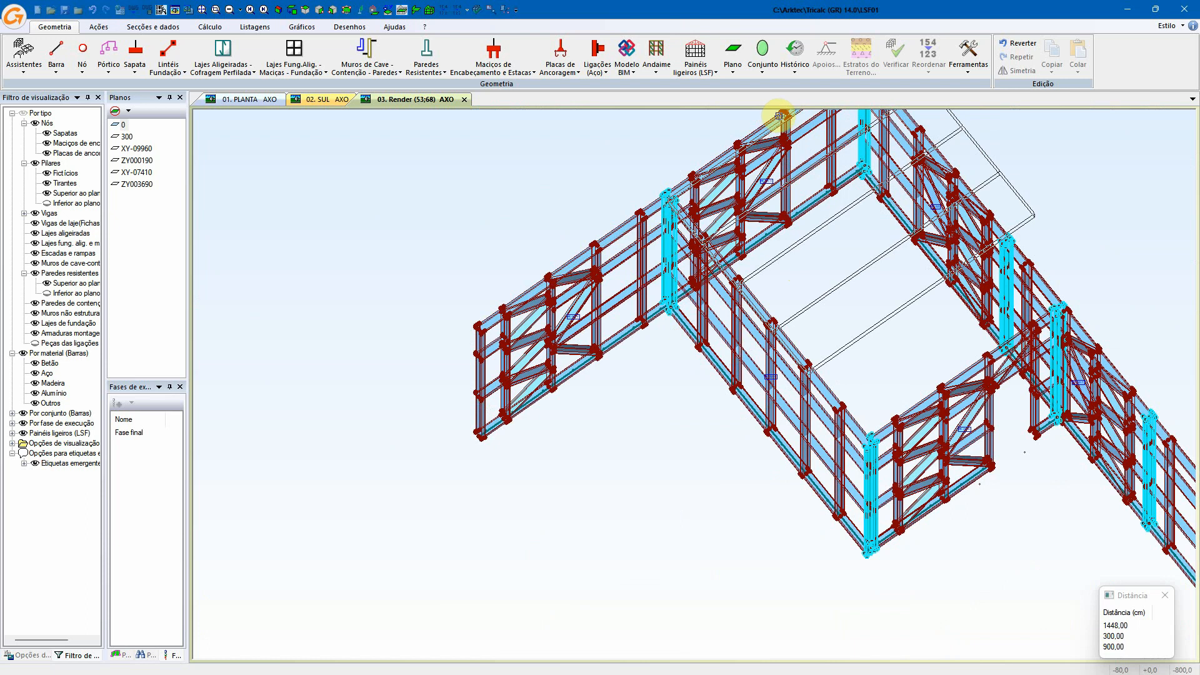
left_click(777, 150)
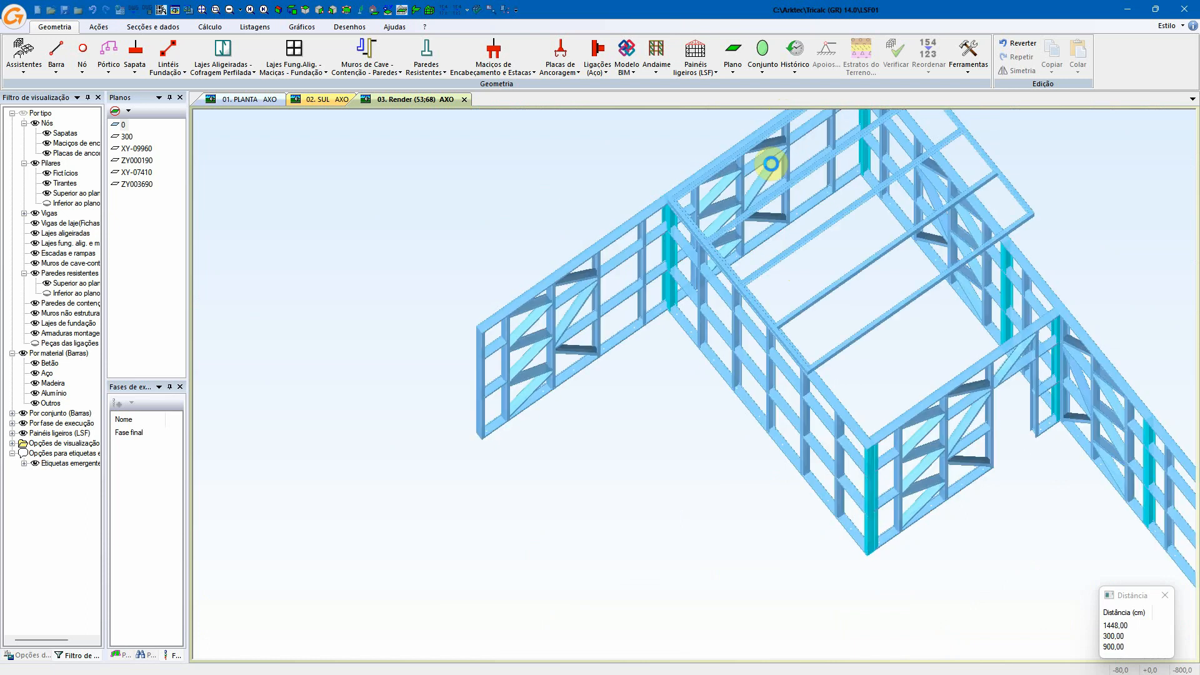
key("Escape")
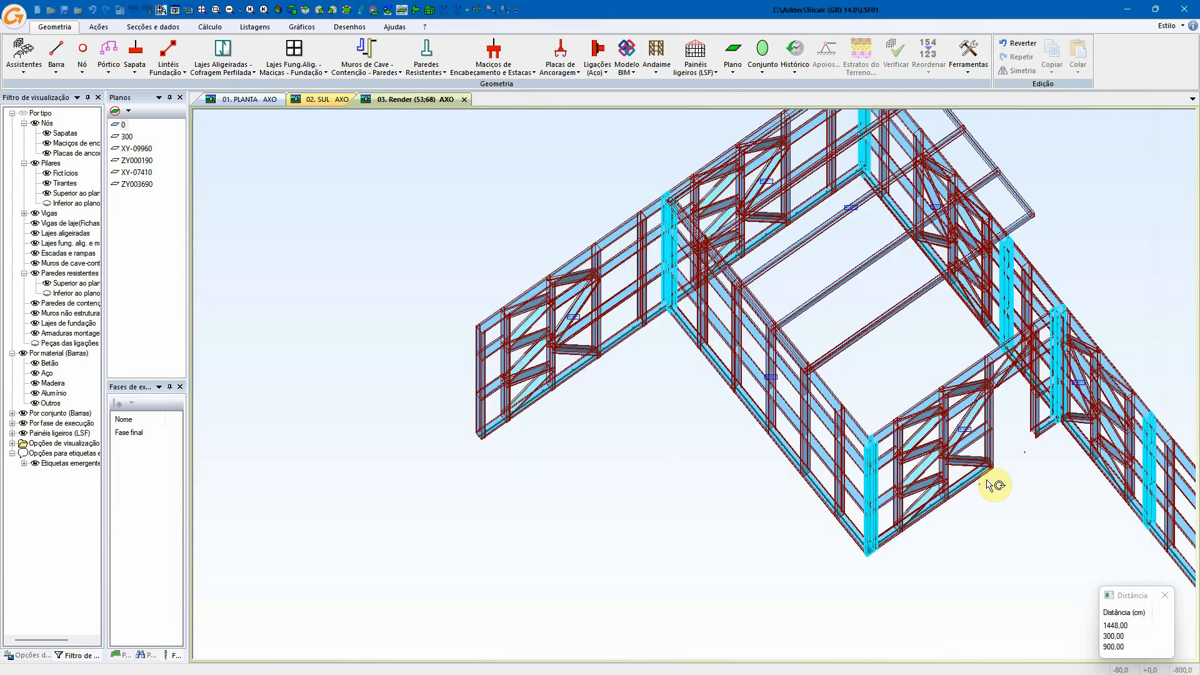
- Adjust the horizontal panel's junctions with the long side wall and the back wall, using the L joint of two panels
middle_click_drag(968, 358, 995, 216)
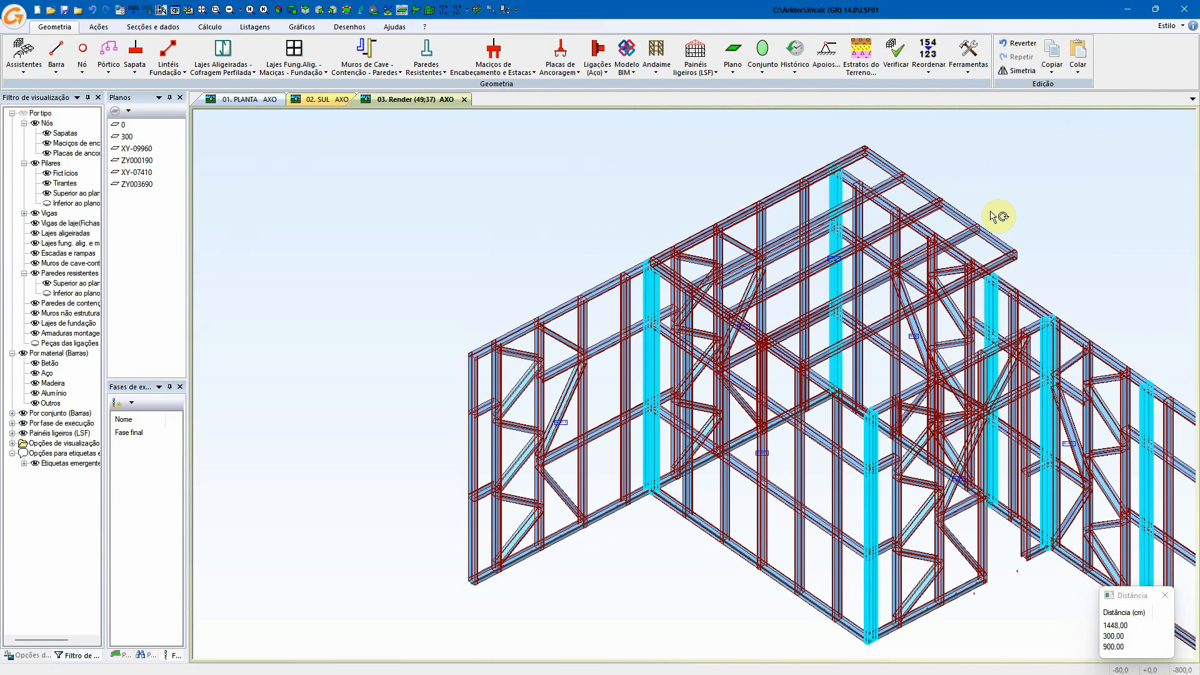
left_click(710, 62)
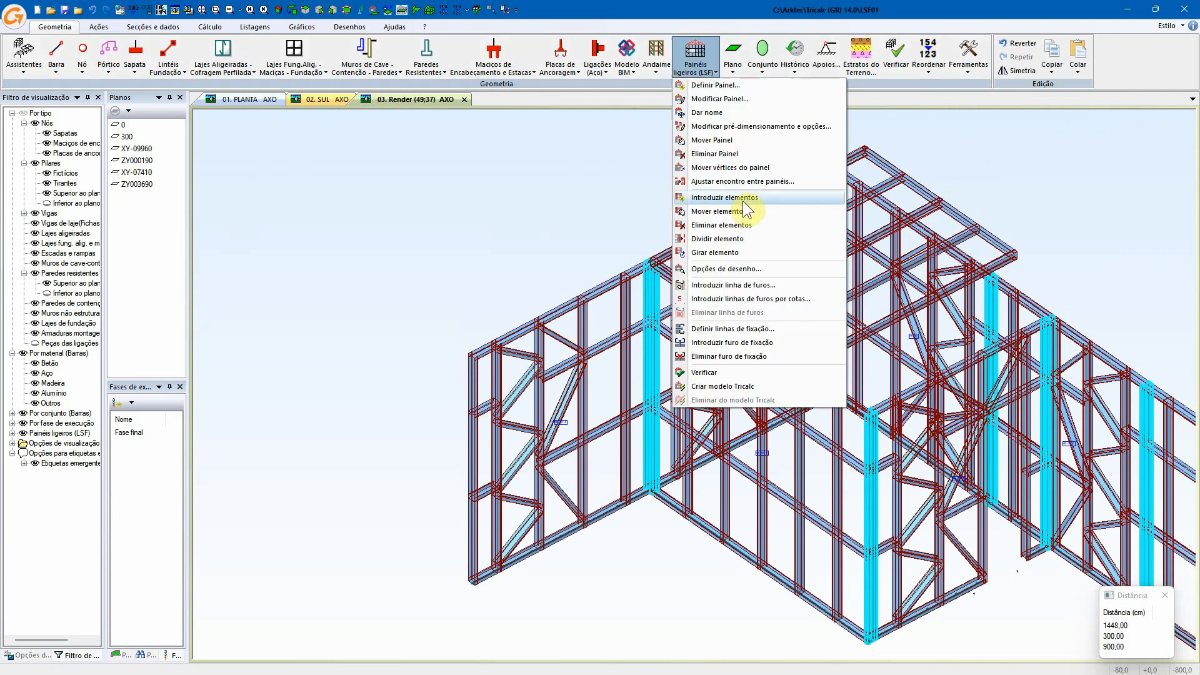
left_click(743, 182)
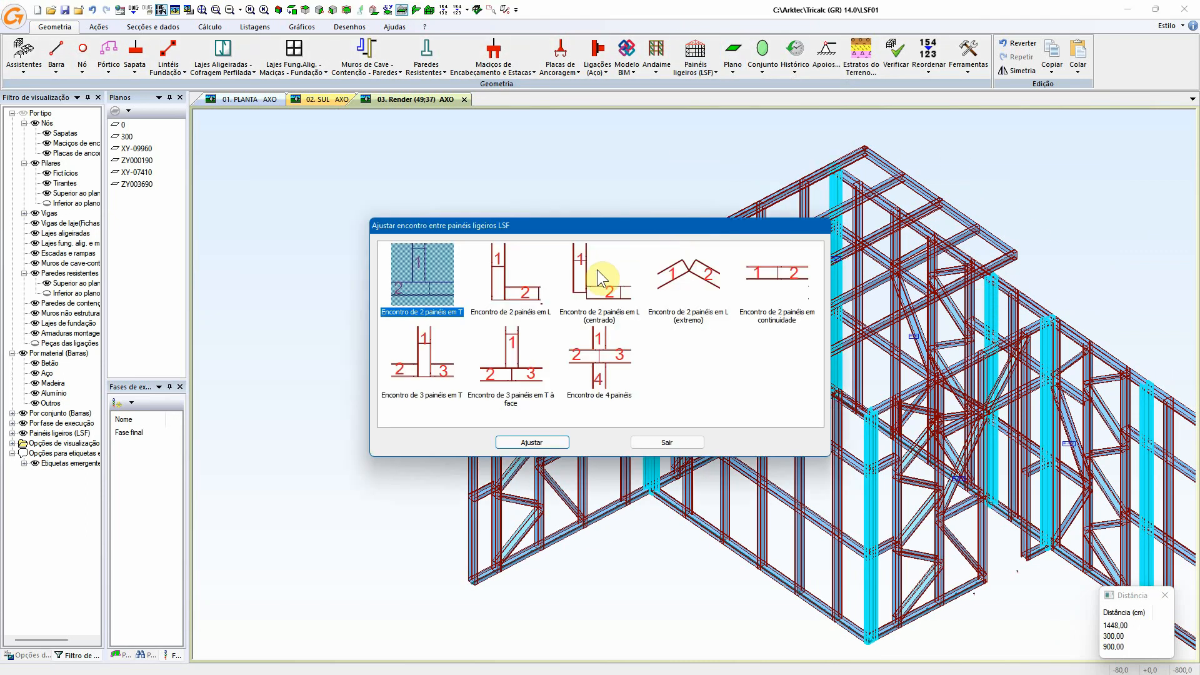
left_click(541, 286)
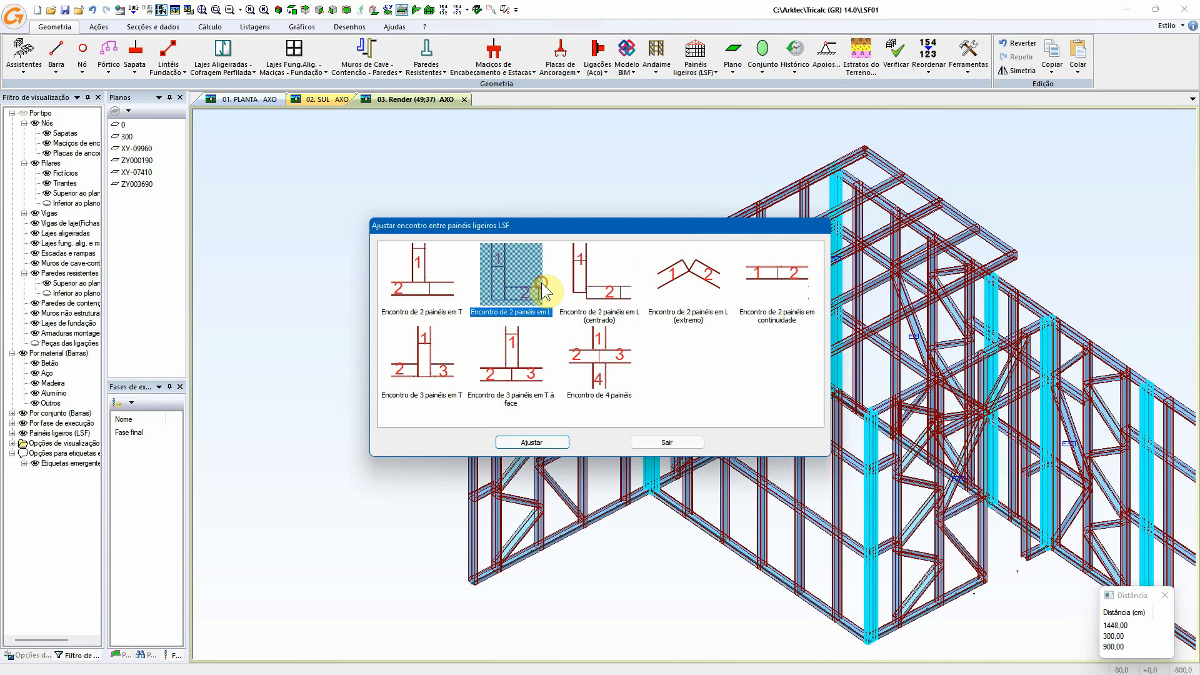
left_click(530, 444)
left_click(998, 236)
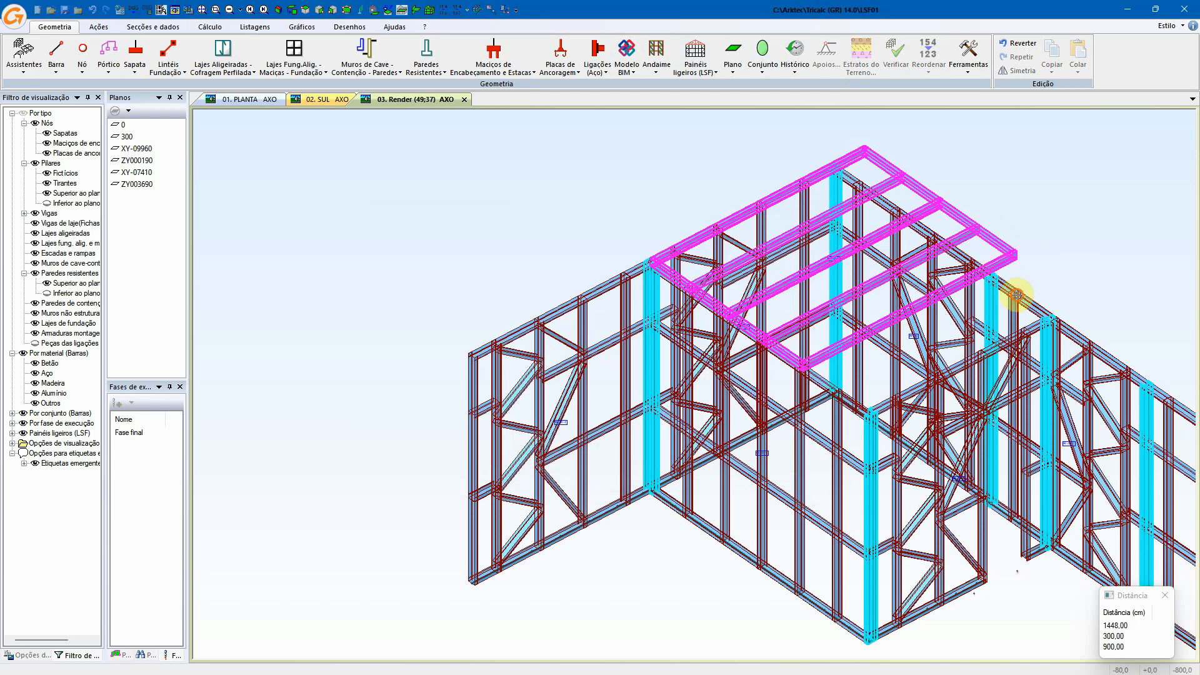
left_click(802, 276)
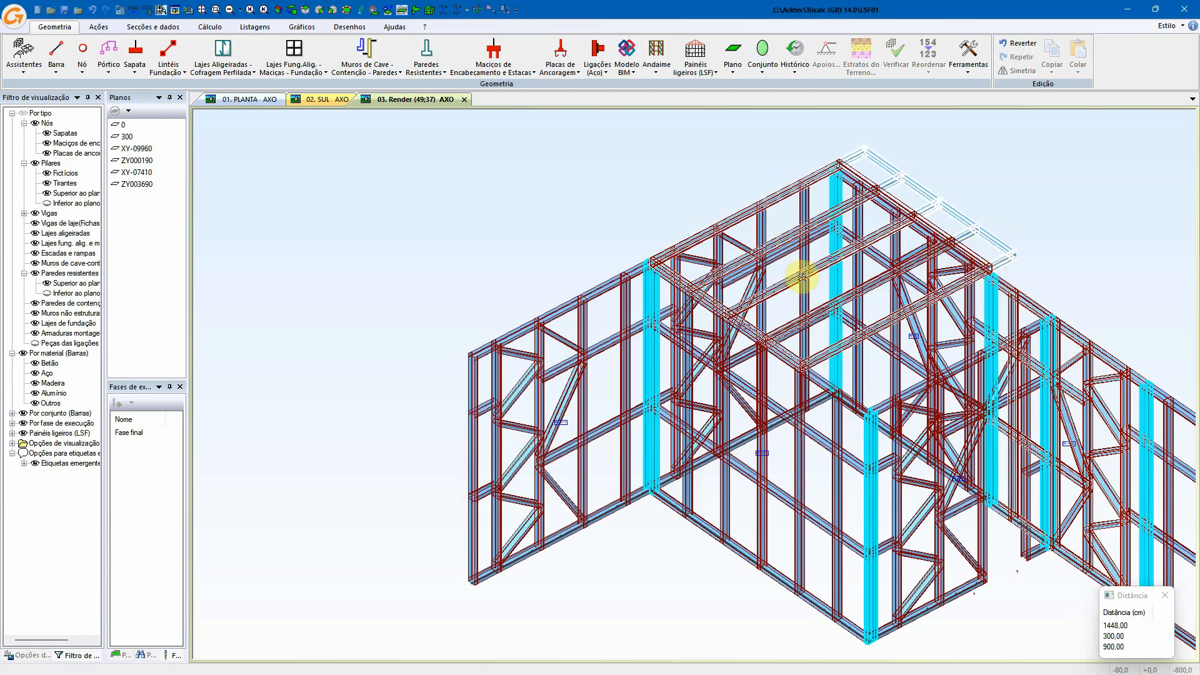
left_click(811, 267)
left_click(802, 248)
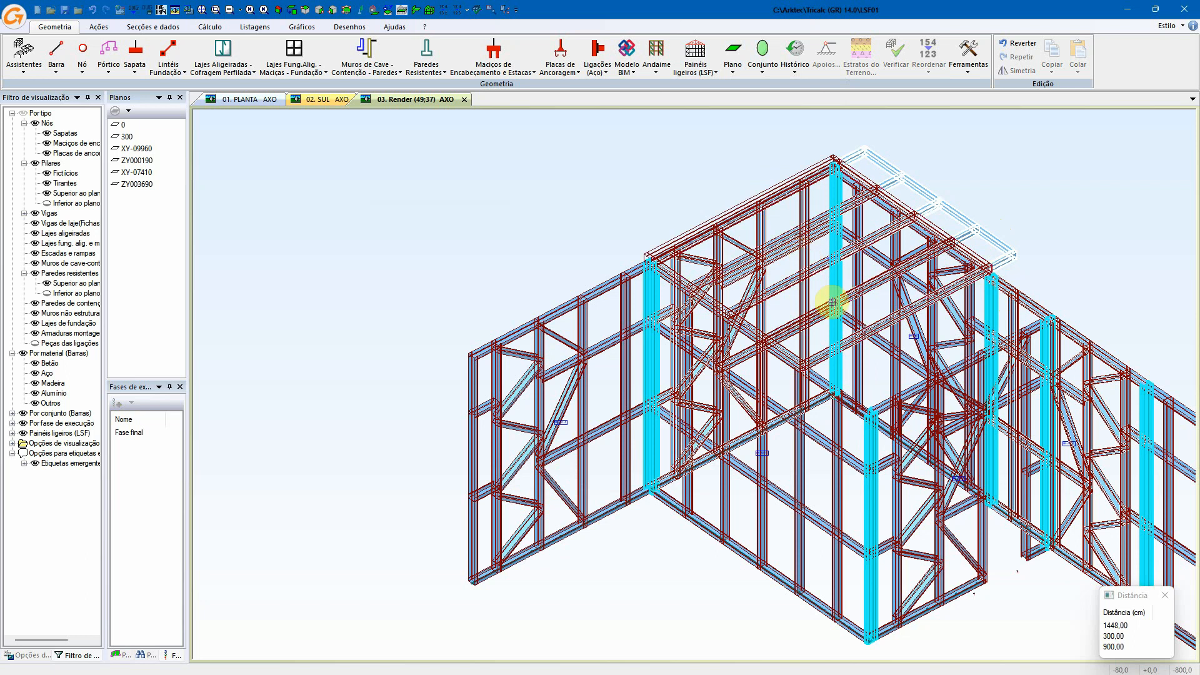
- Extend the horizontal panel to the short front wall opposite the back wall, using the same L joint
left_click(878, 325)
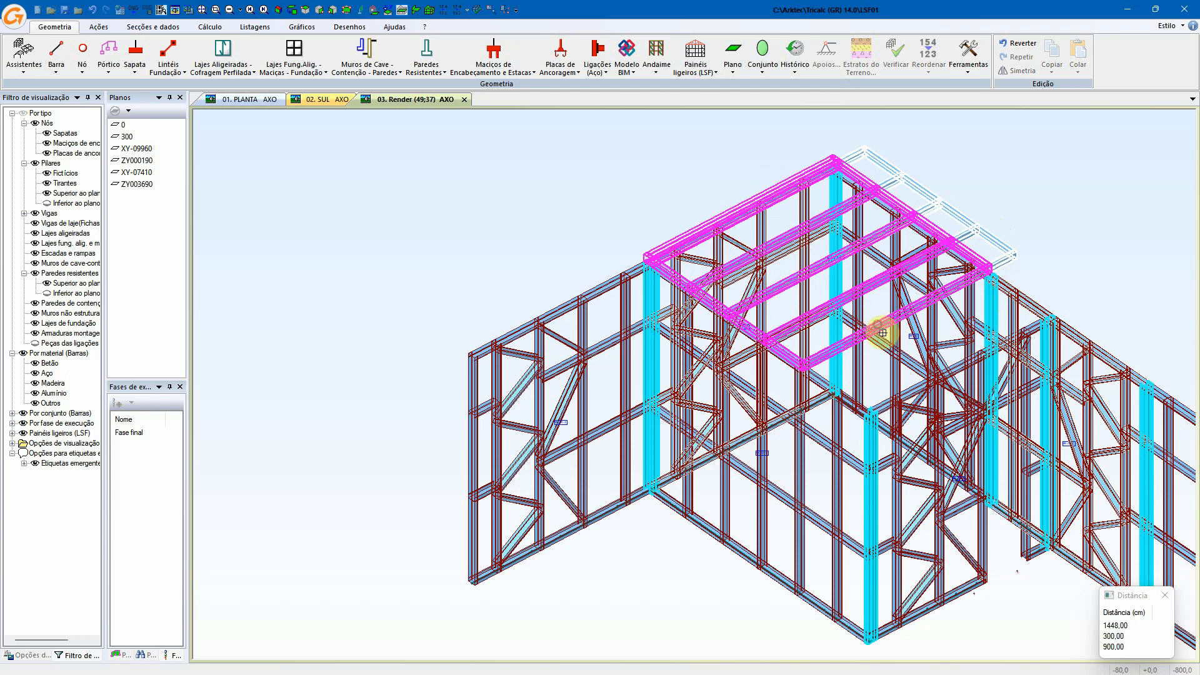
left_click(878, 402)
left_click(640, 370)
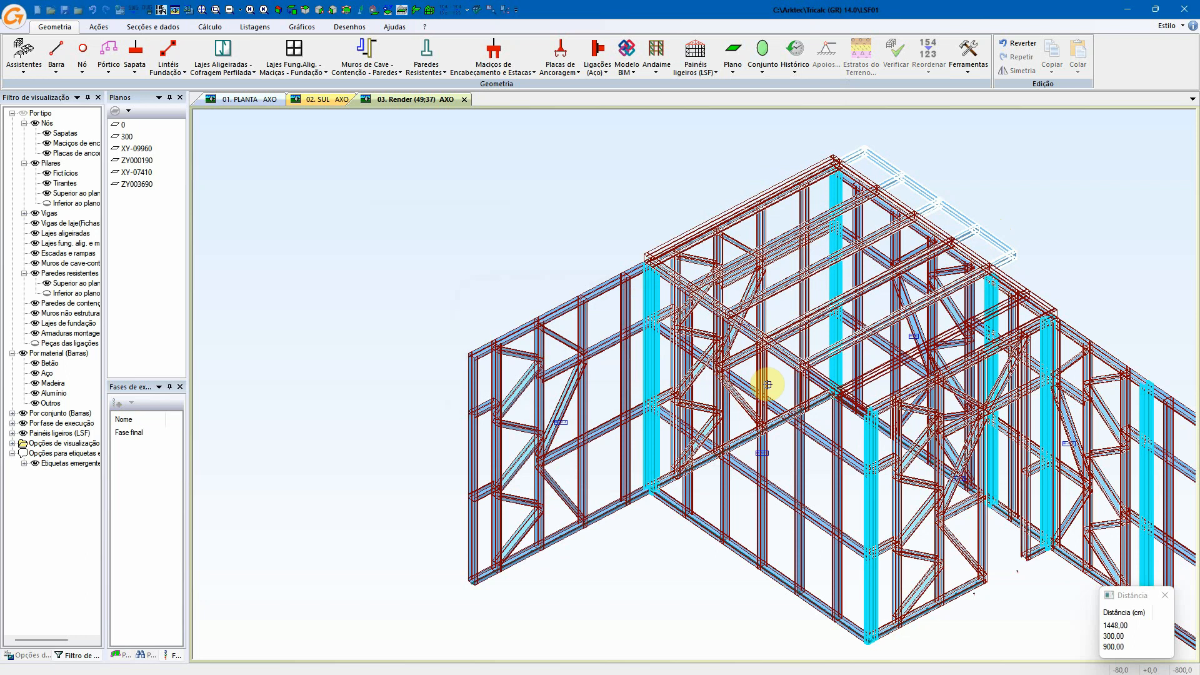
left_click(1017, 322)
mouse_move(980, 342)
middle_mouse_down()
mouse_move(893, 405)
mouse_move(932, 421)
mouse_move(991, 303)
mouse_move(855, 312)
mouse_move(881, 335)
middle_mouse_up()
key("Escape")
key("Escape")
- Adjust the L joint between the horizontal panel and the remaining side wall, opposite the long wall
left_click(695, 55)
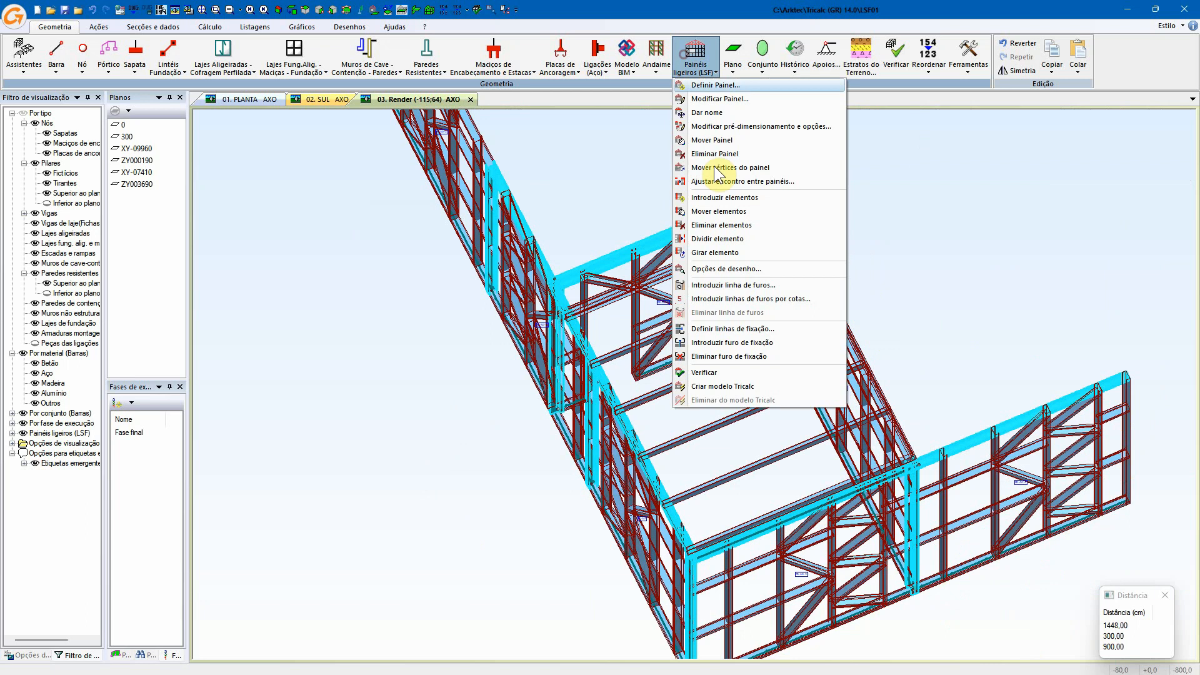
left_click(741, 182)
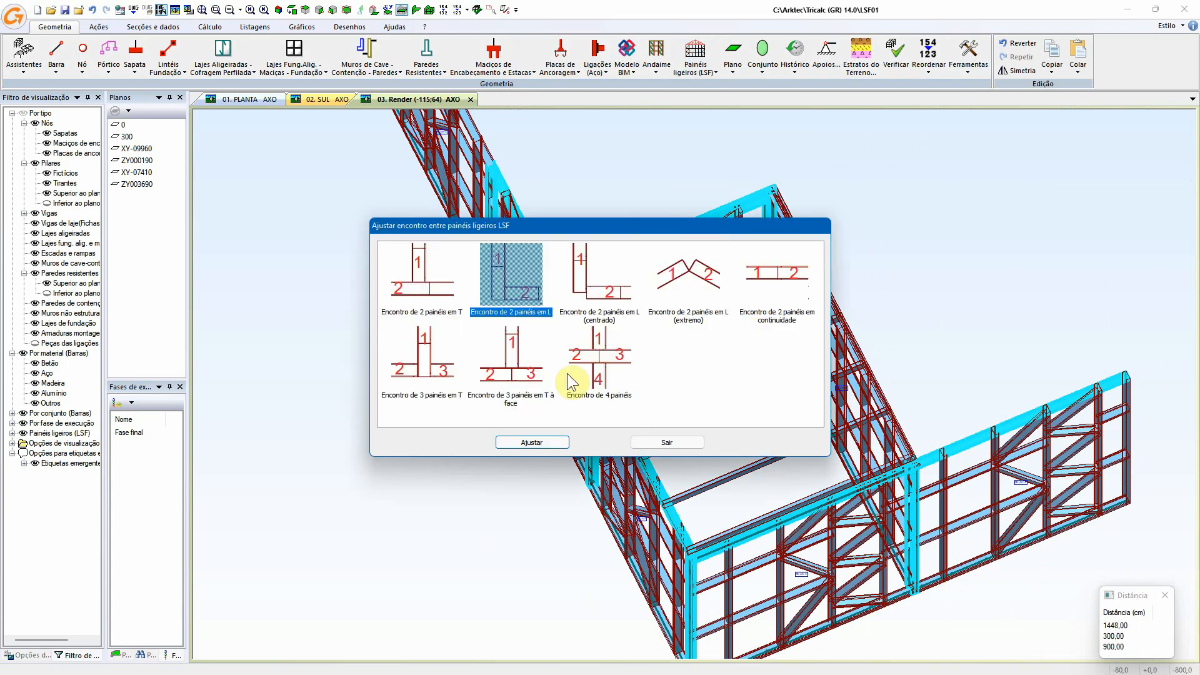
left_click(549, 442)
left_click(781, 405)
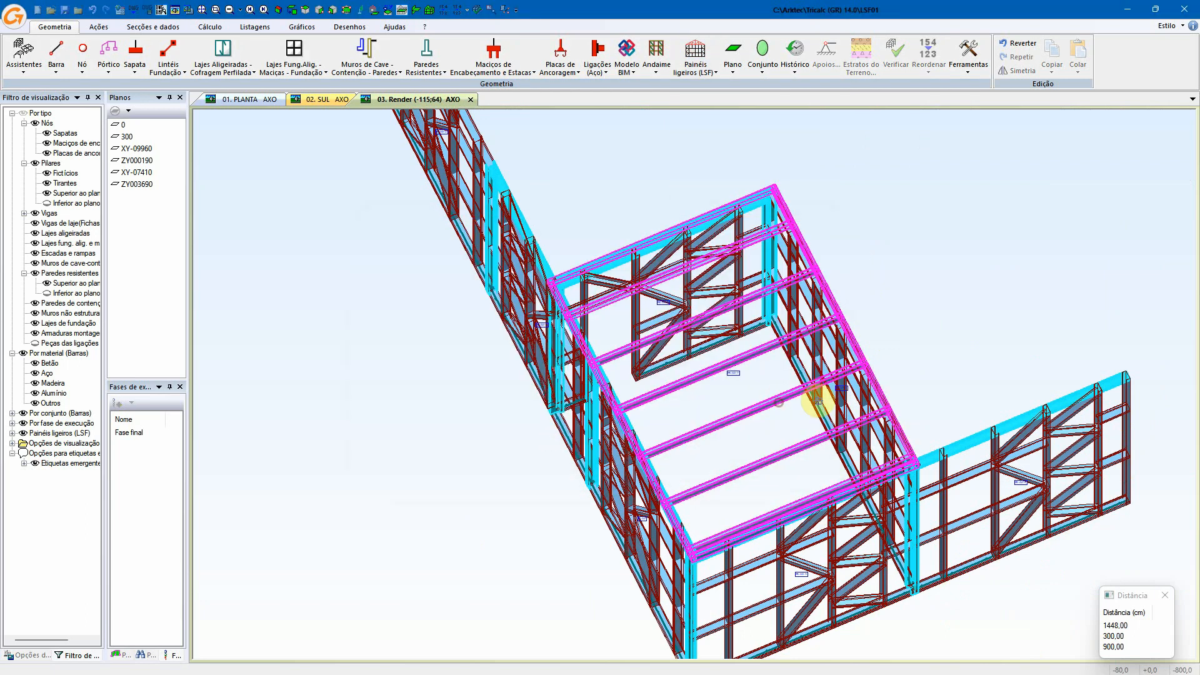
left_click(876, 402)
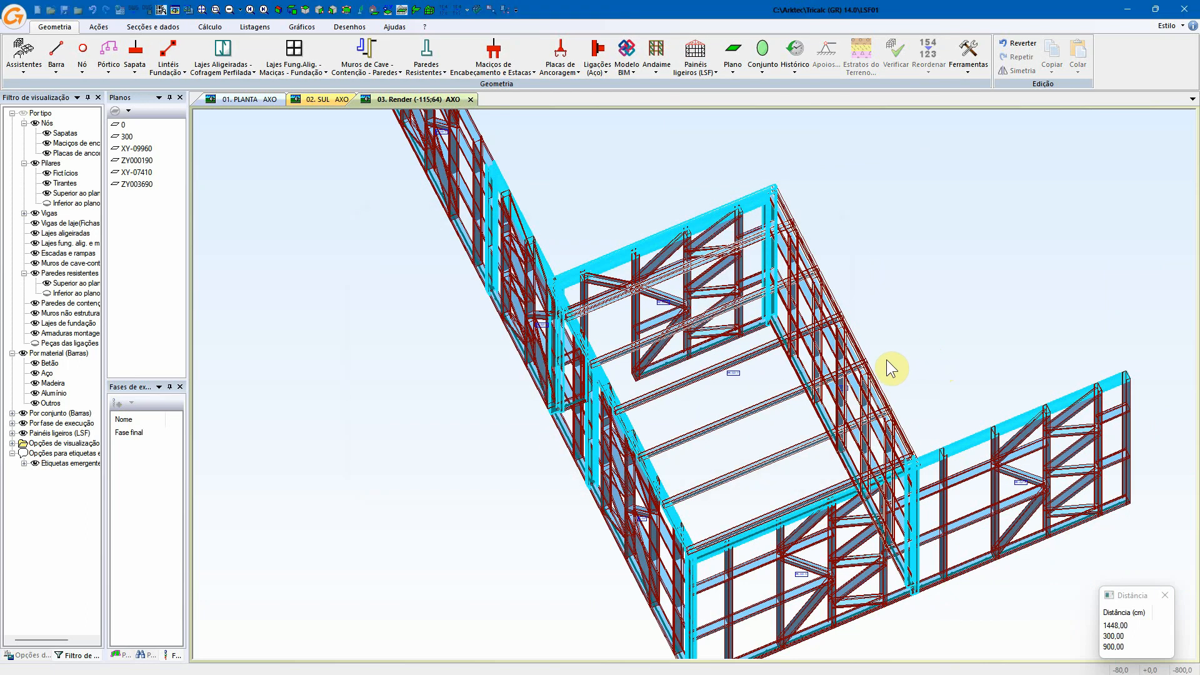
- Set the grid by step with 60 cm divisions along the U axis and 20 cm subdivisions on both axes
middle_click_drag(868, 363, 814, 369)
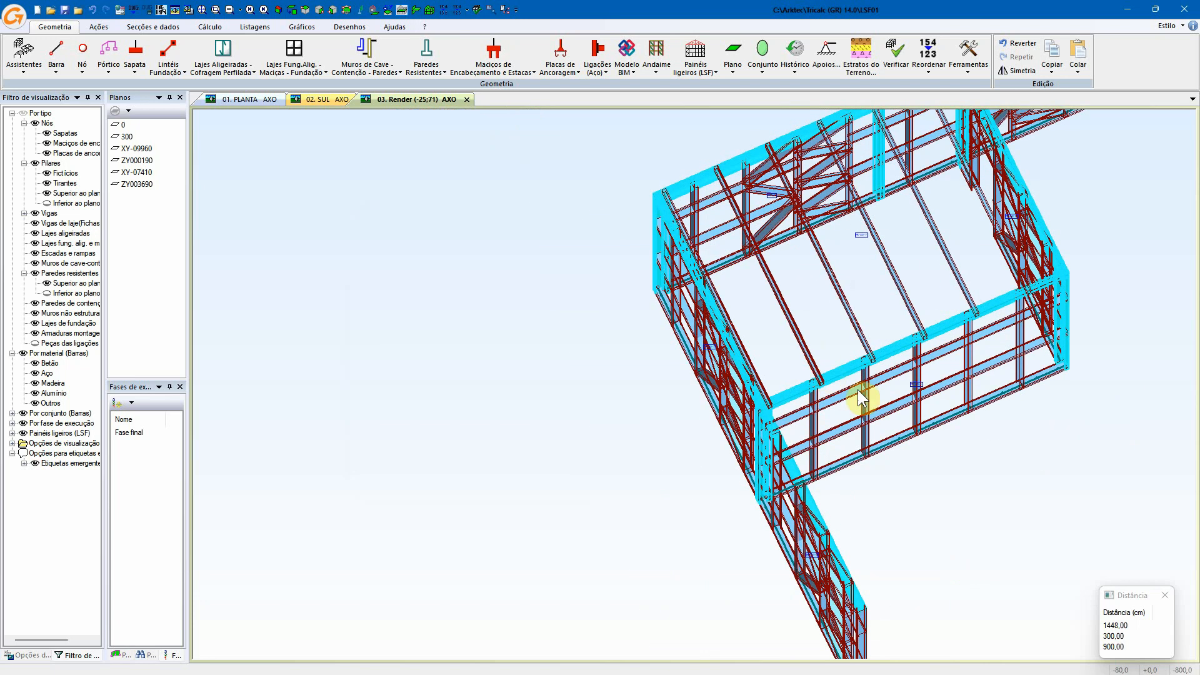
middle_click_drag(891, 407, 826, 411)
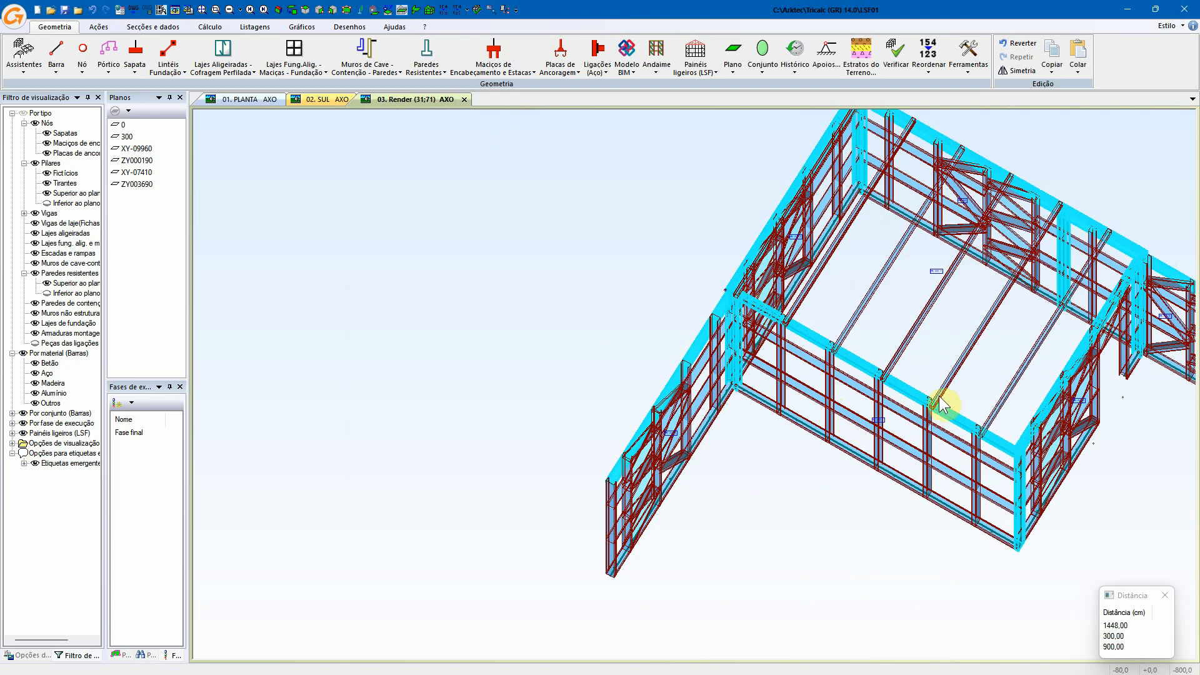
scroll(944, 402, "up", 2)
left_click(394, 27)
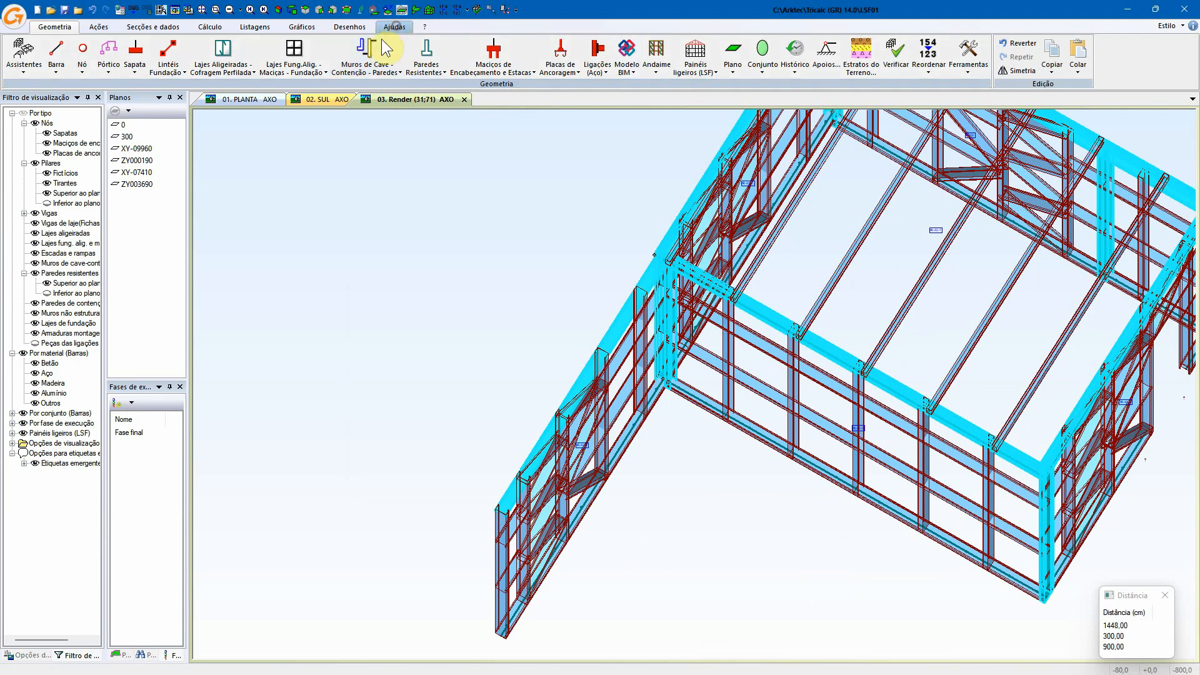
left_click(480, 43)
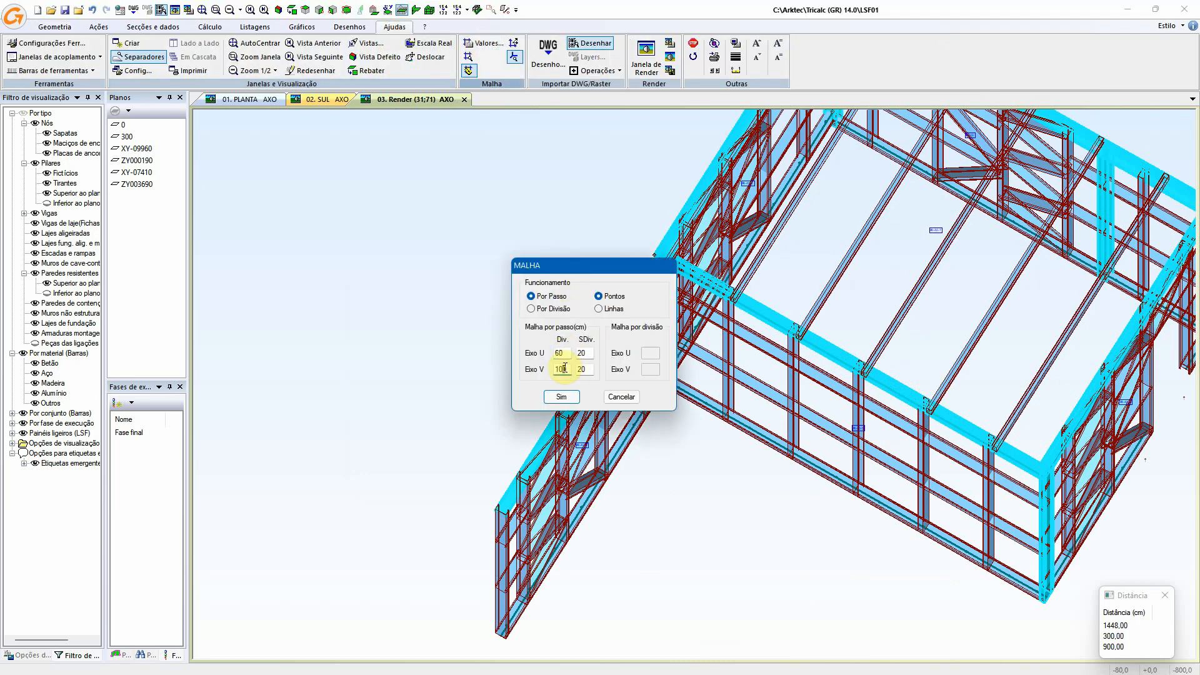
left_click(561, 396)
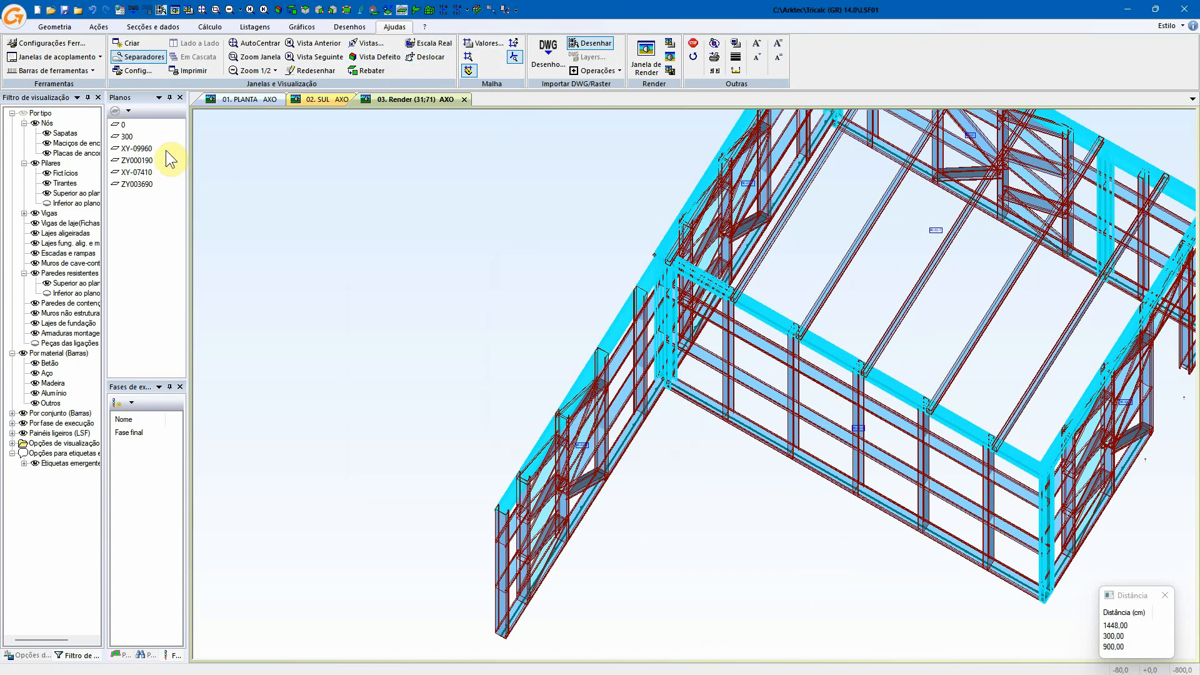
- Make plane 0 the working plane and turn on the grid display in it
left_click(115, 124)
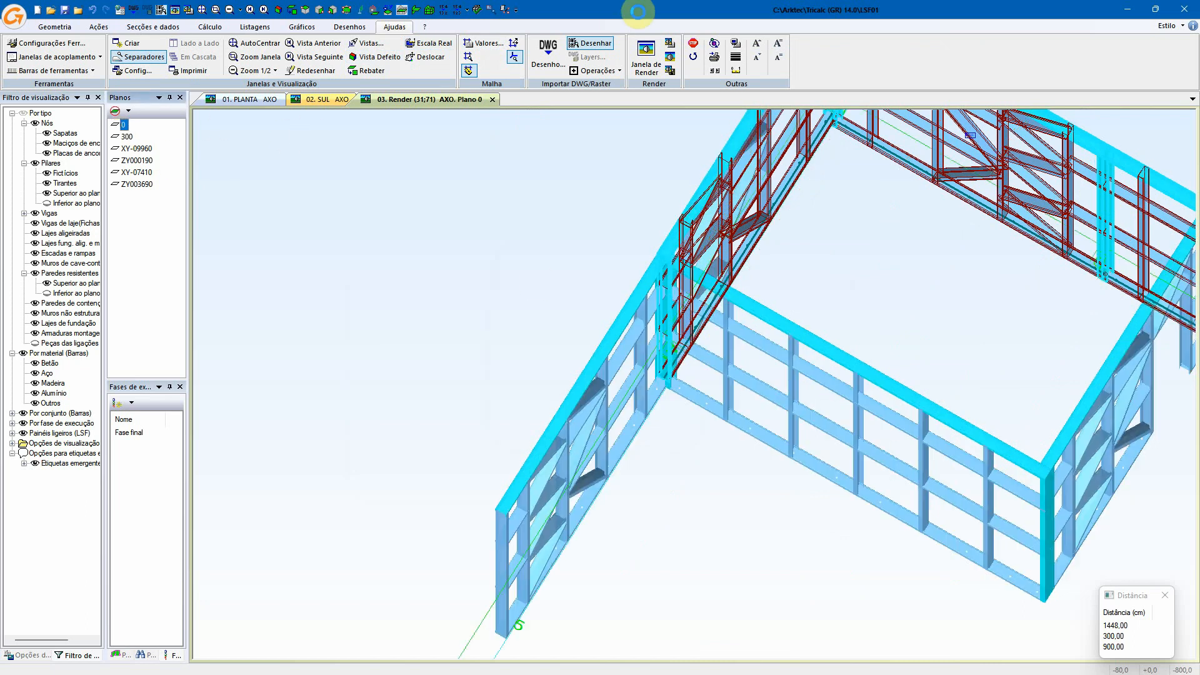
left_click(481, 43)
key("Return")
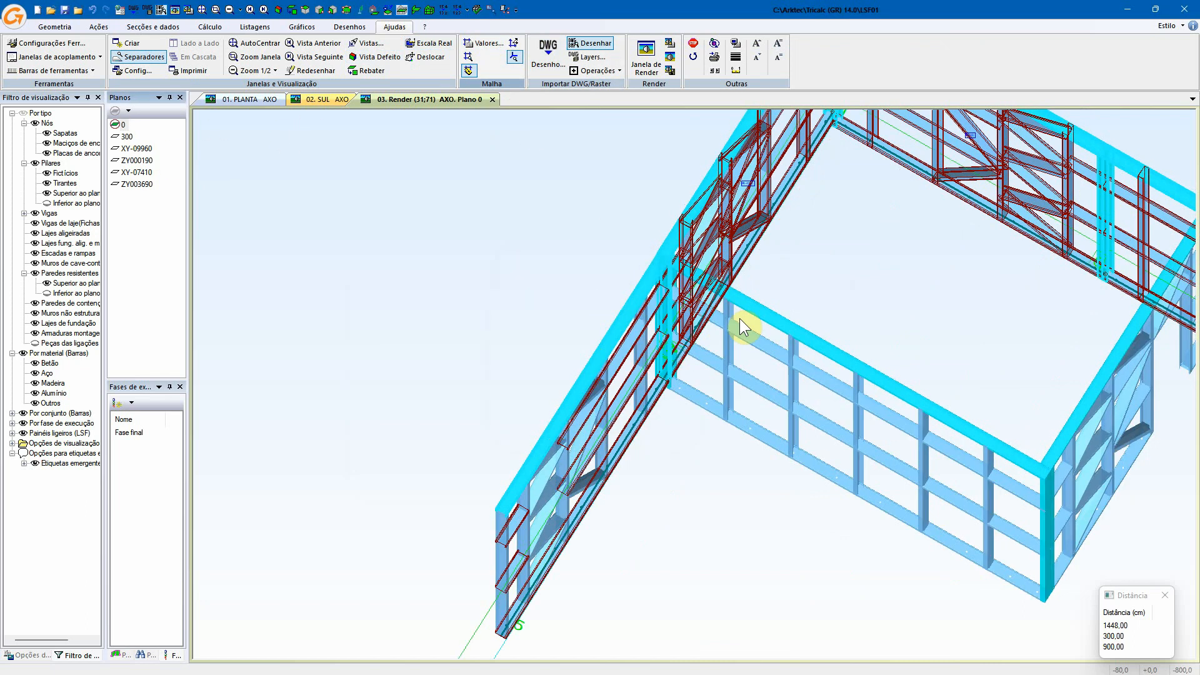
left_click(469, 57)
middle_click_drag(833, 433, 812, 459)
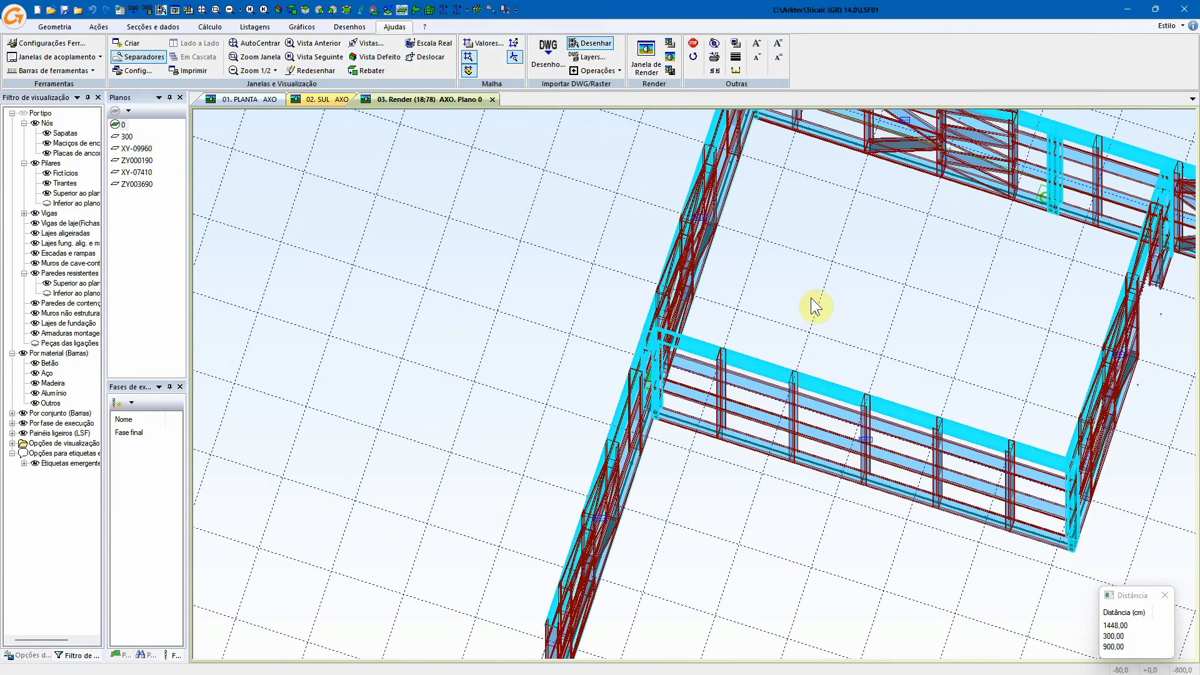
- Move the five vertical studs of the short front wall panel onto the grid, positioning them by their web side
left_click(45, 25)
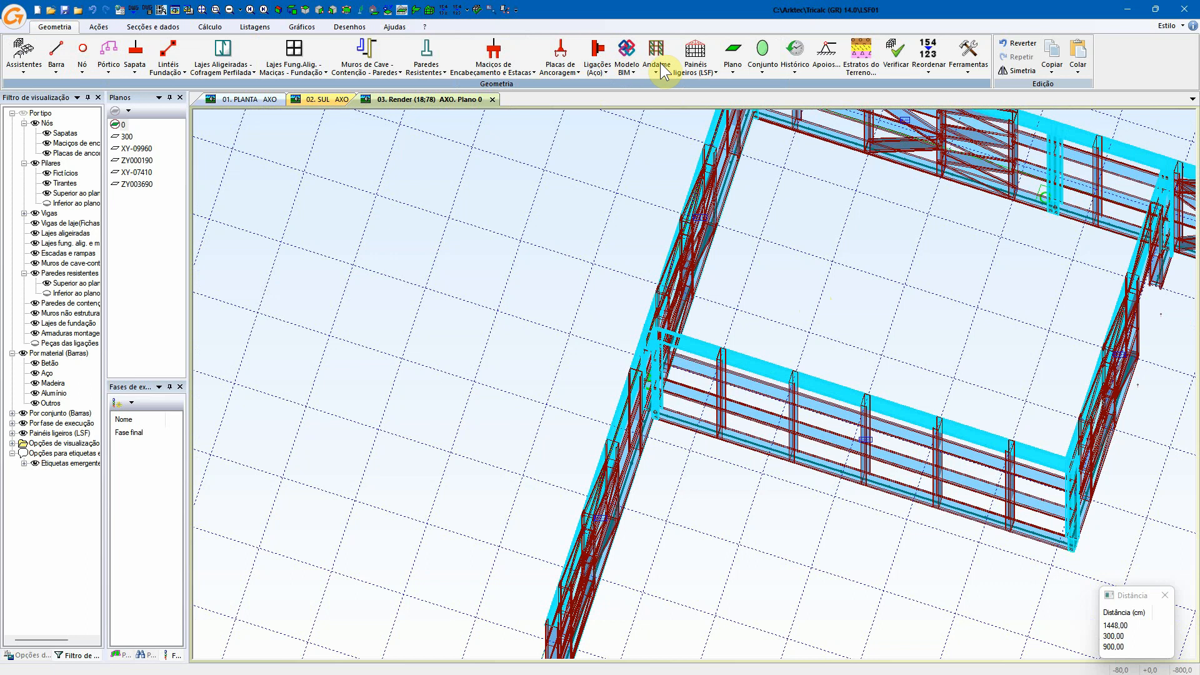
left_click(696, 66)
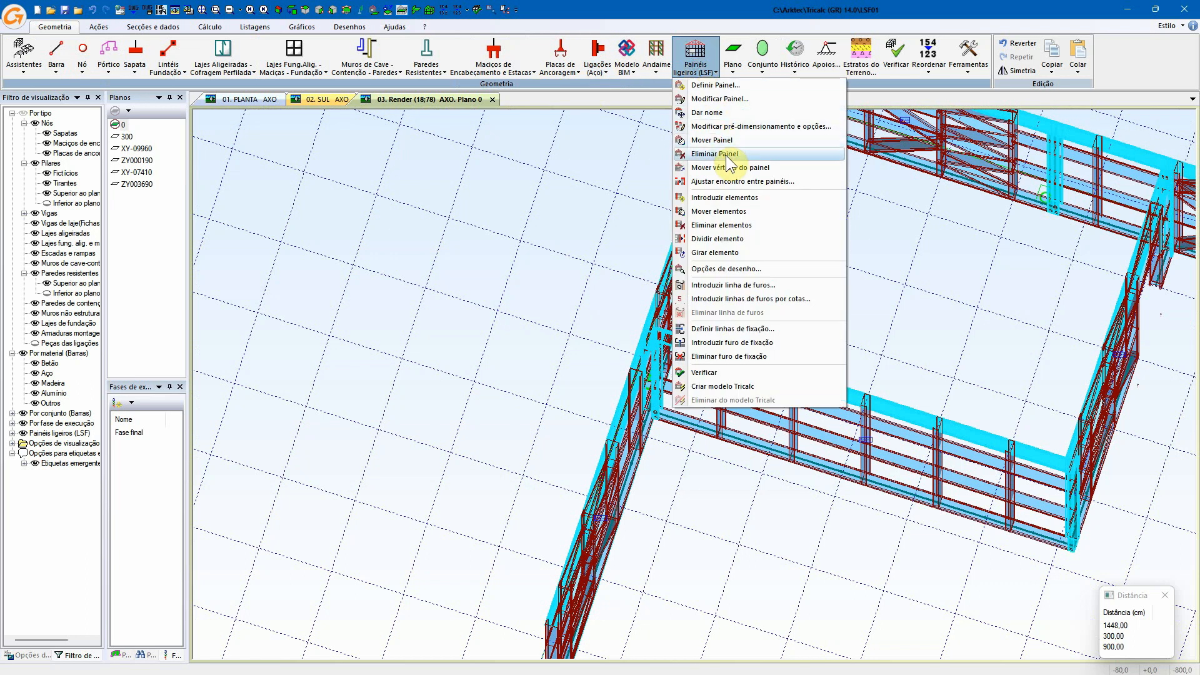
left_click(736, 209)
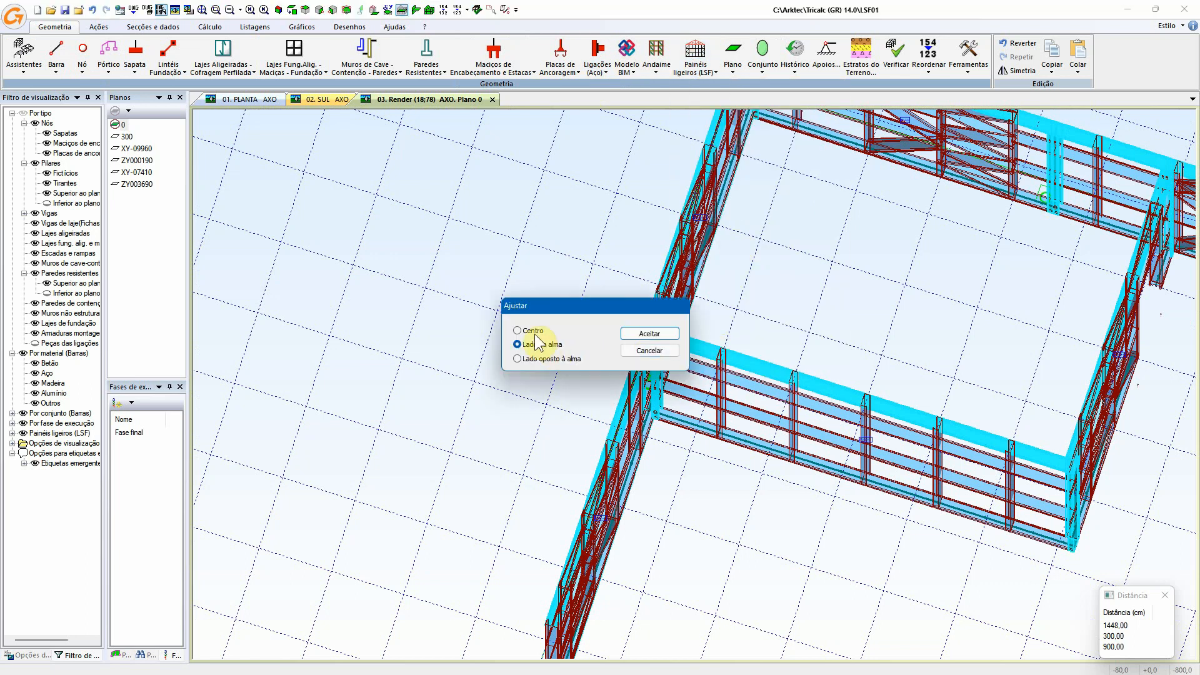
left_click(624, 335)
left_click(690, 335)
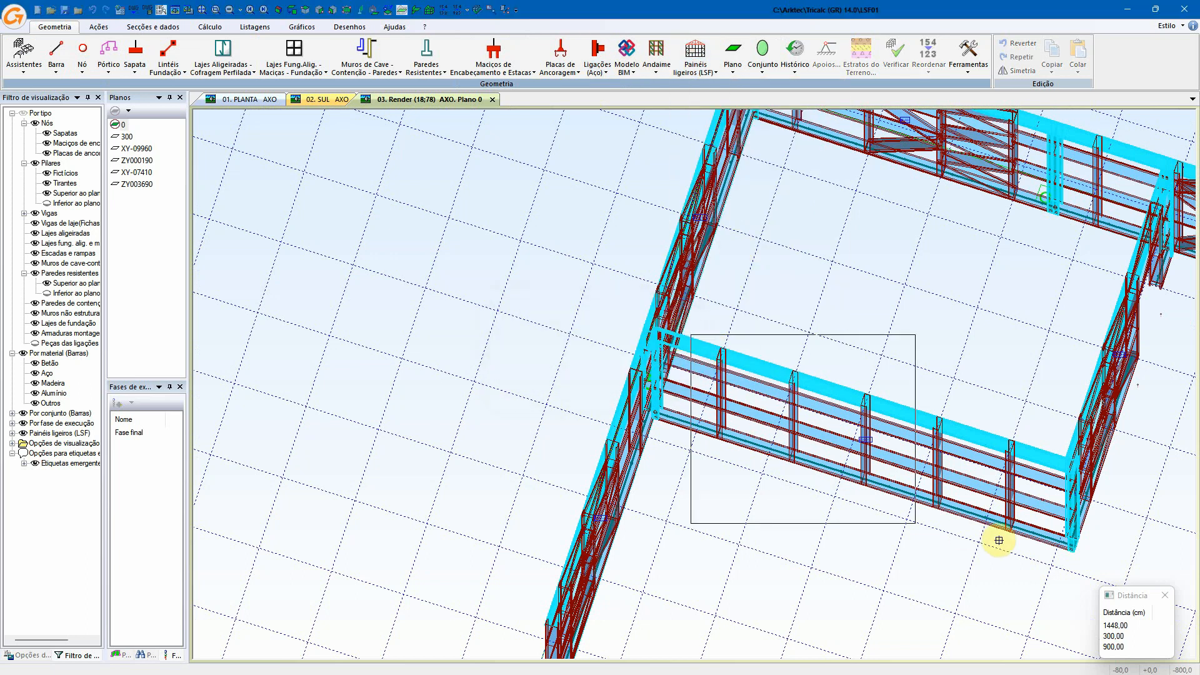
left_click(1030, 559)
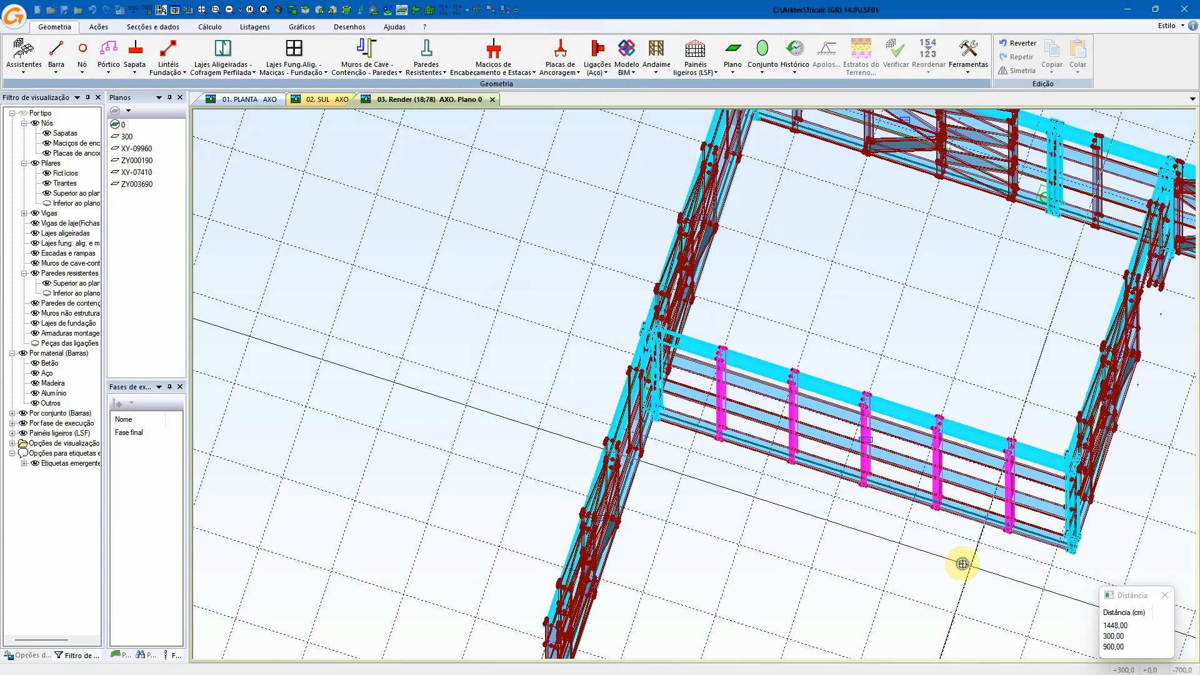
right_click(840, 509)
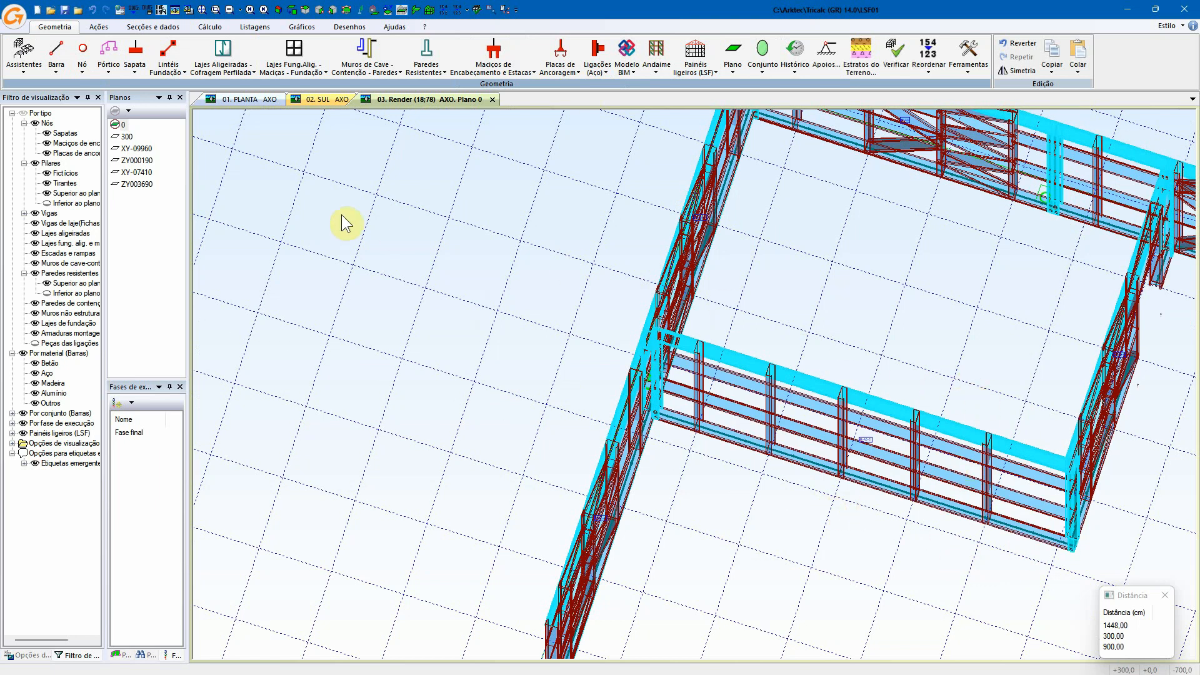
- Make the horizontal floor panel's plane at level 305 the working plane
left_click(125, 138)
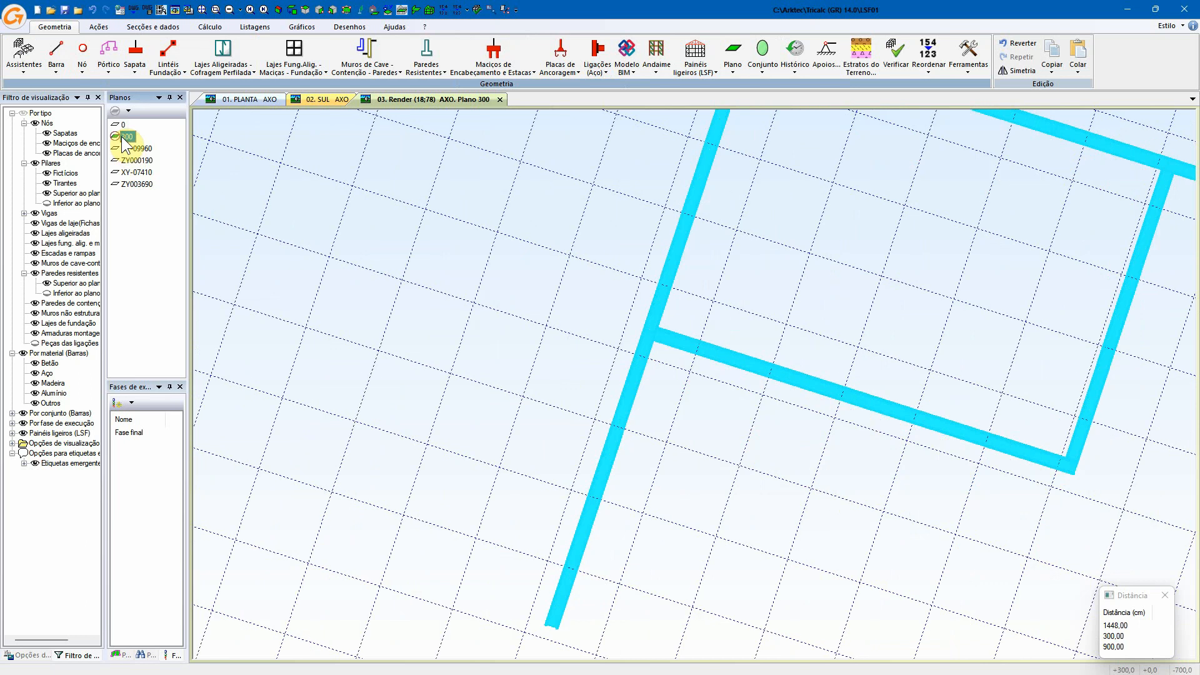
double_click(369, 215)
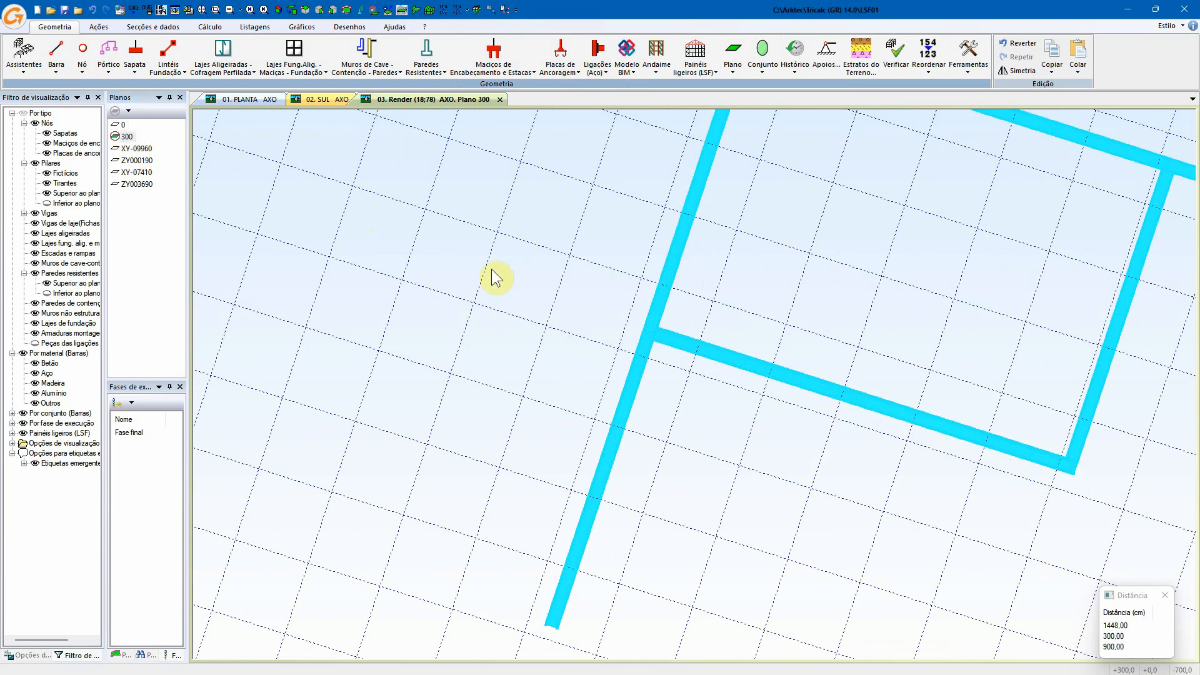
right_click(819, 327)
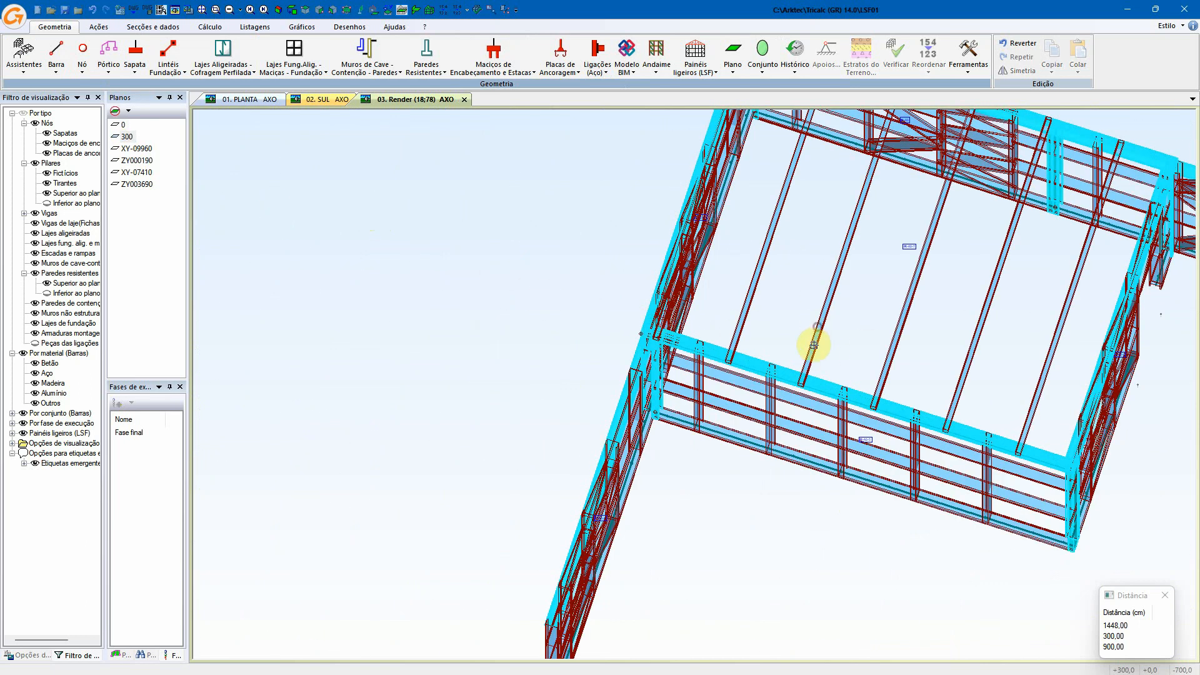
left_click(814, 344)
middle_click_drag(603, 323, 616, 328, "shift")
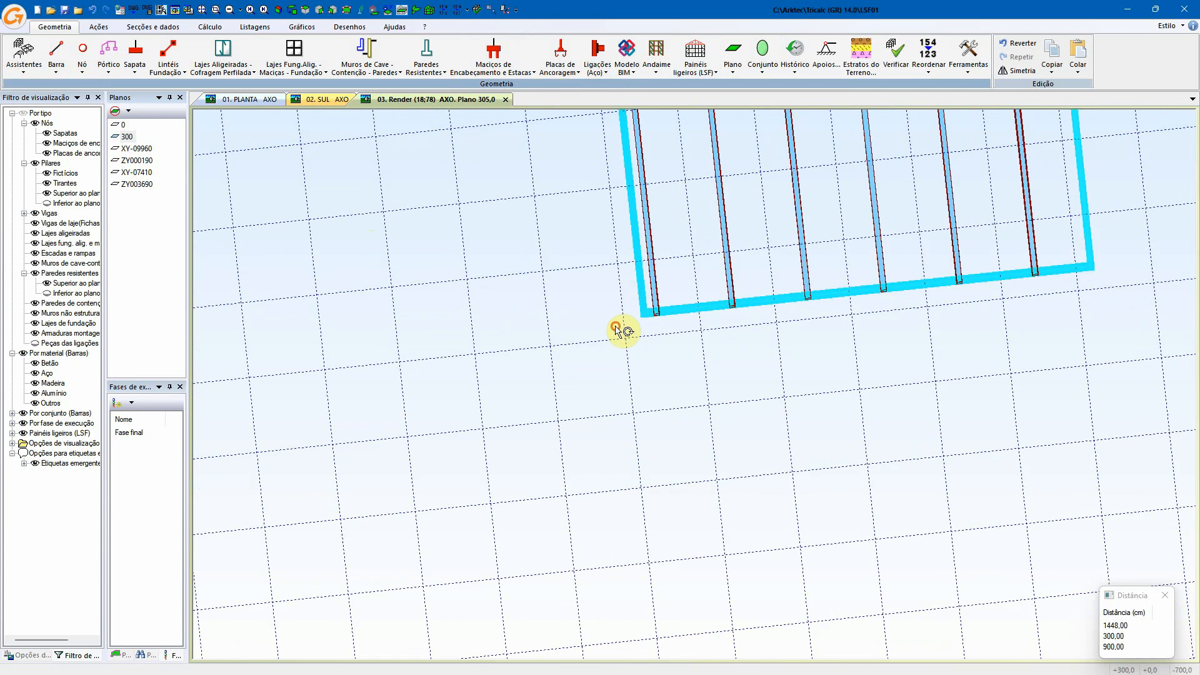
middle_click_drag(993, 281, 786, 484)
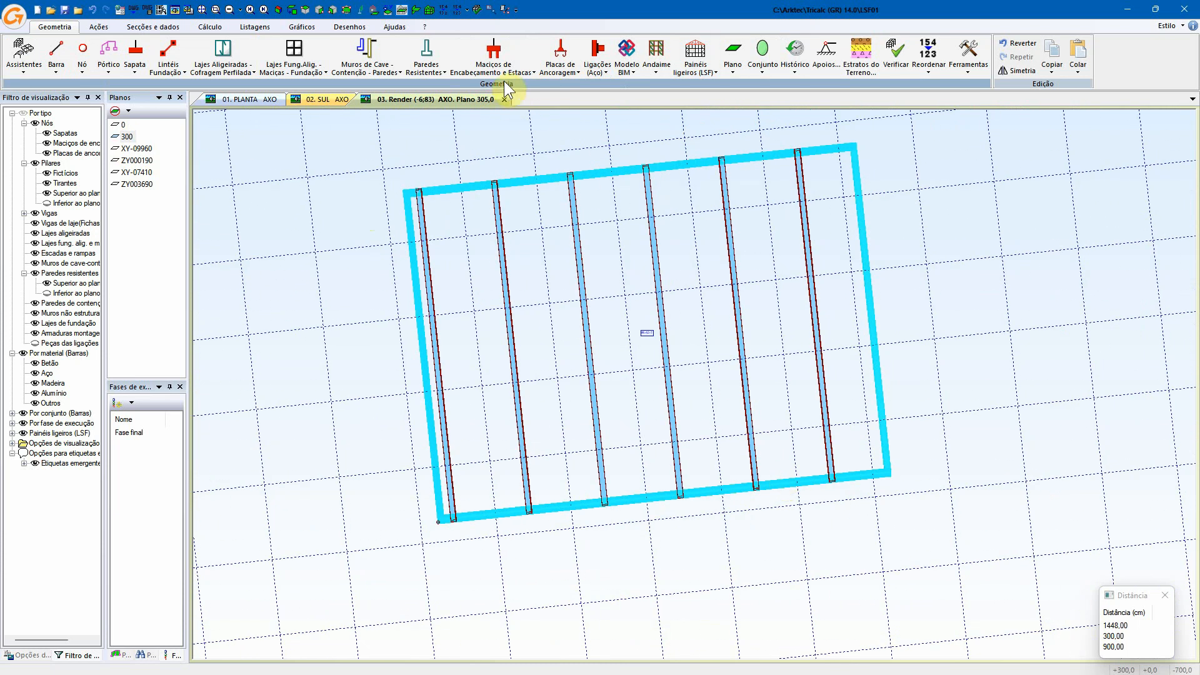
middle_click_drag(656, 203, 656, 223, "shift")
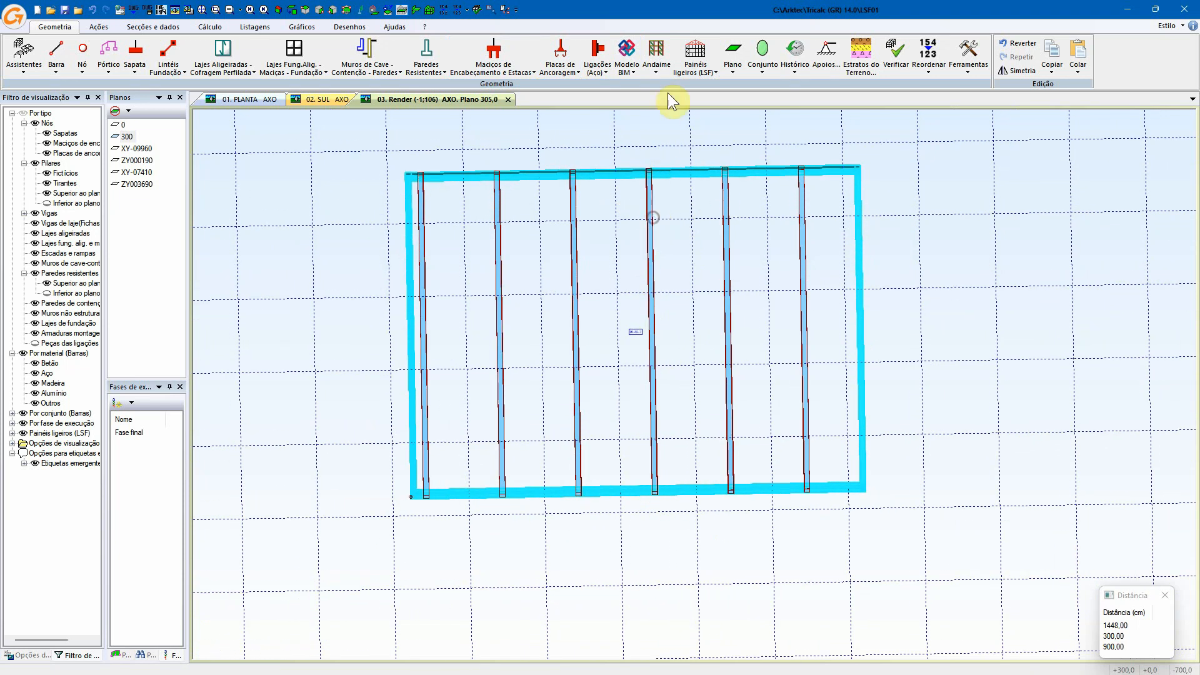
- Move all six joists of the horizontal floor panel onto the grid to line up with the wall studs
left_click(695, 63)
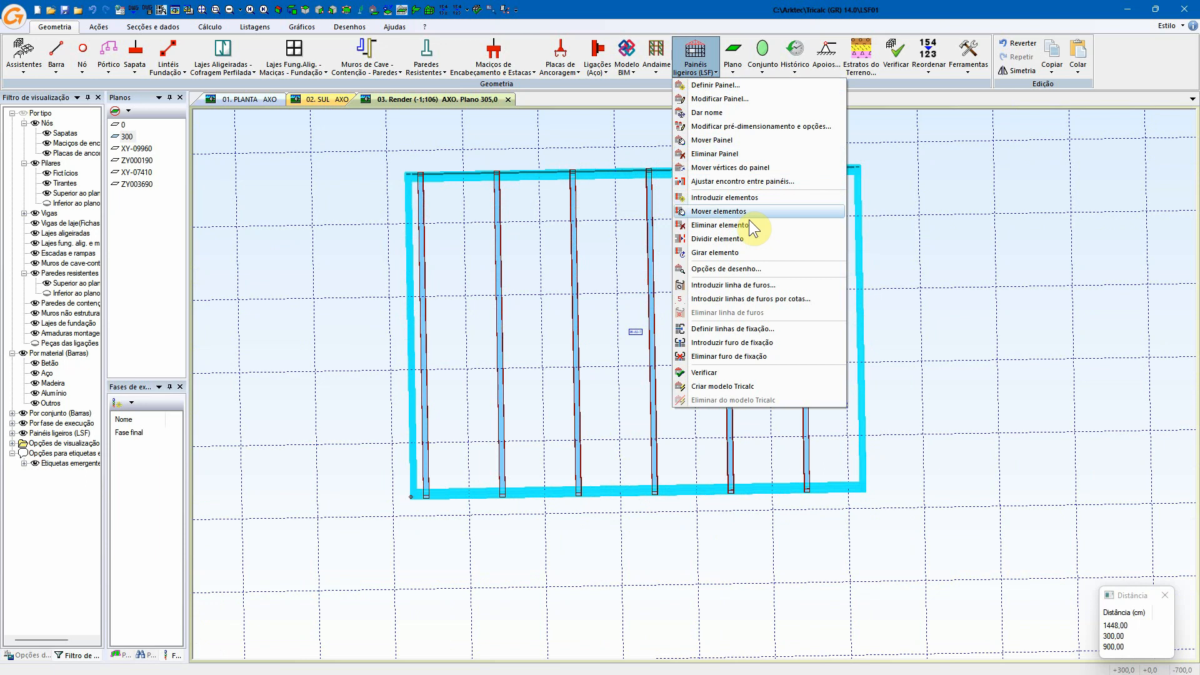
left_click(745, 214)
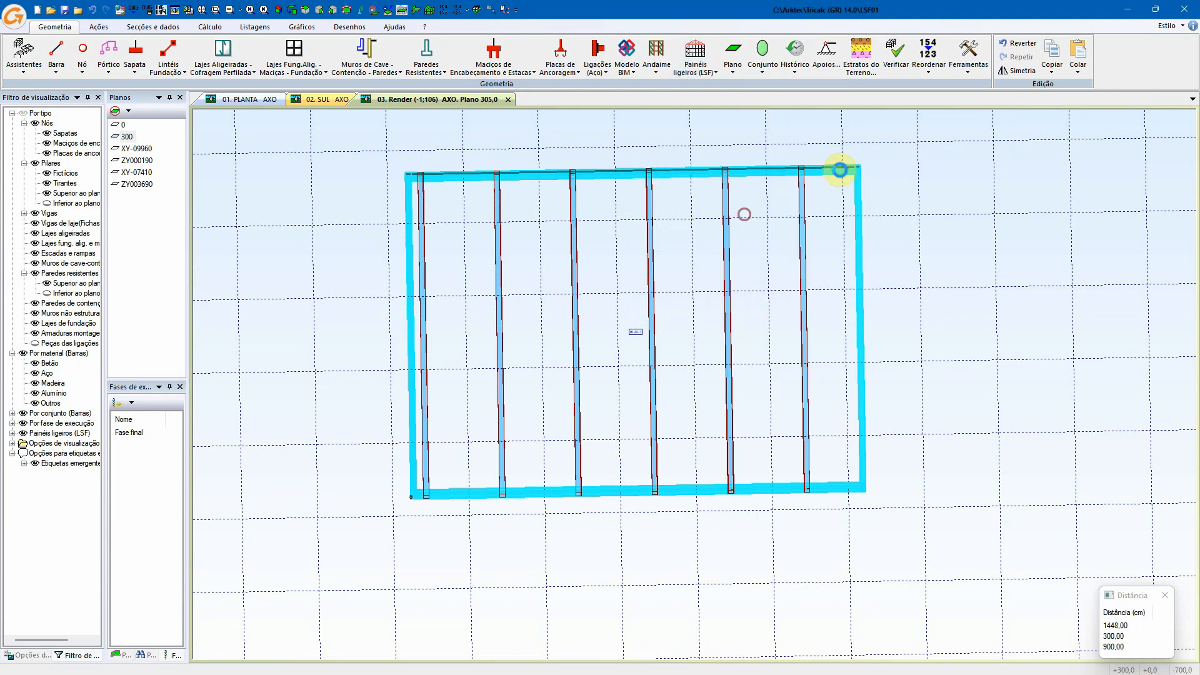
left_click(855, 174)
left_click(650, 333)
left_click(815, 136)
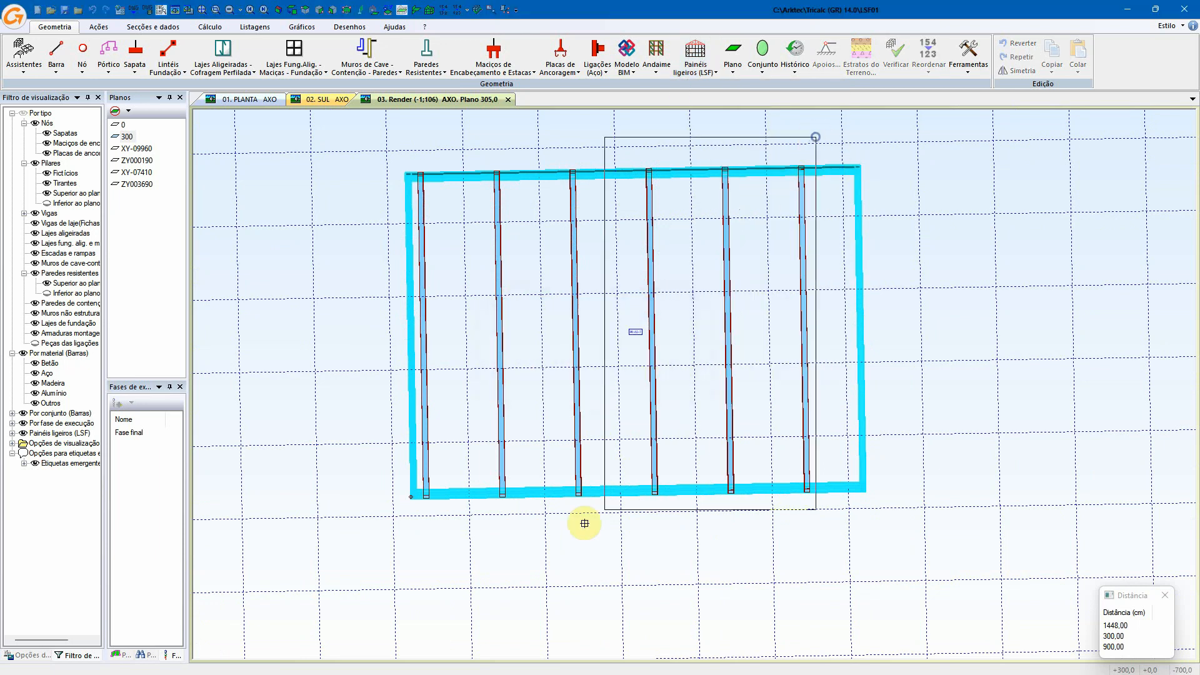
left_click(417, 572)
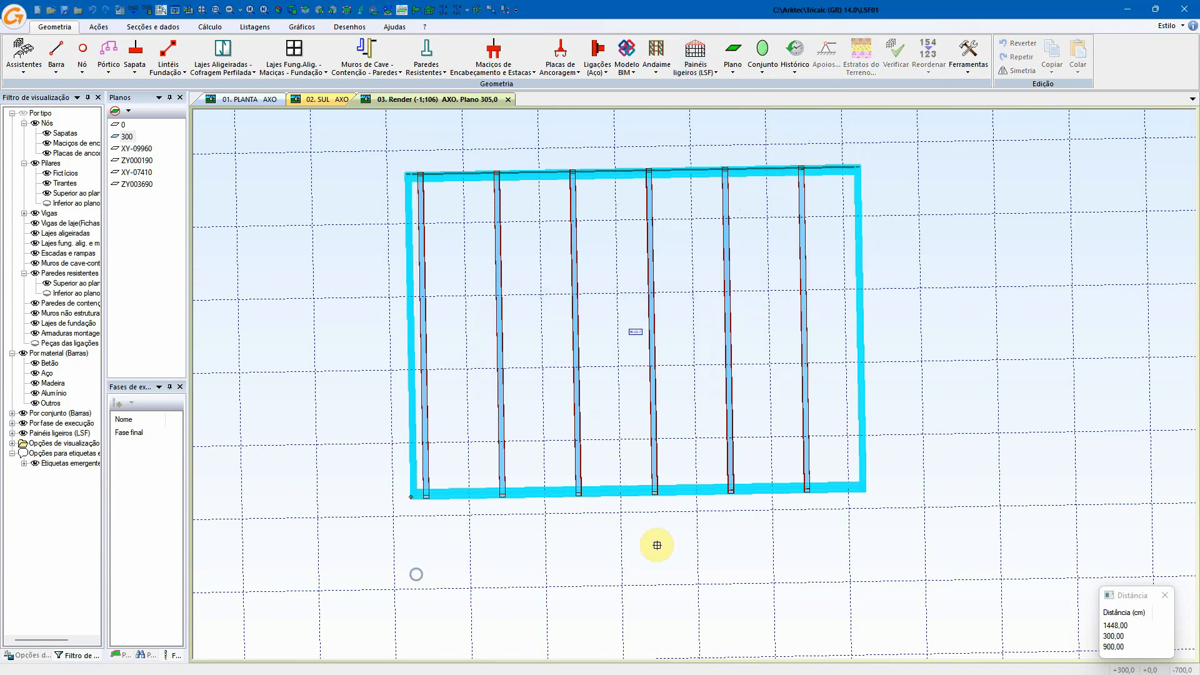
right_click(844, 525)
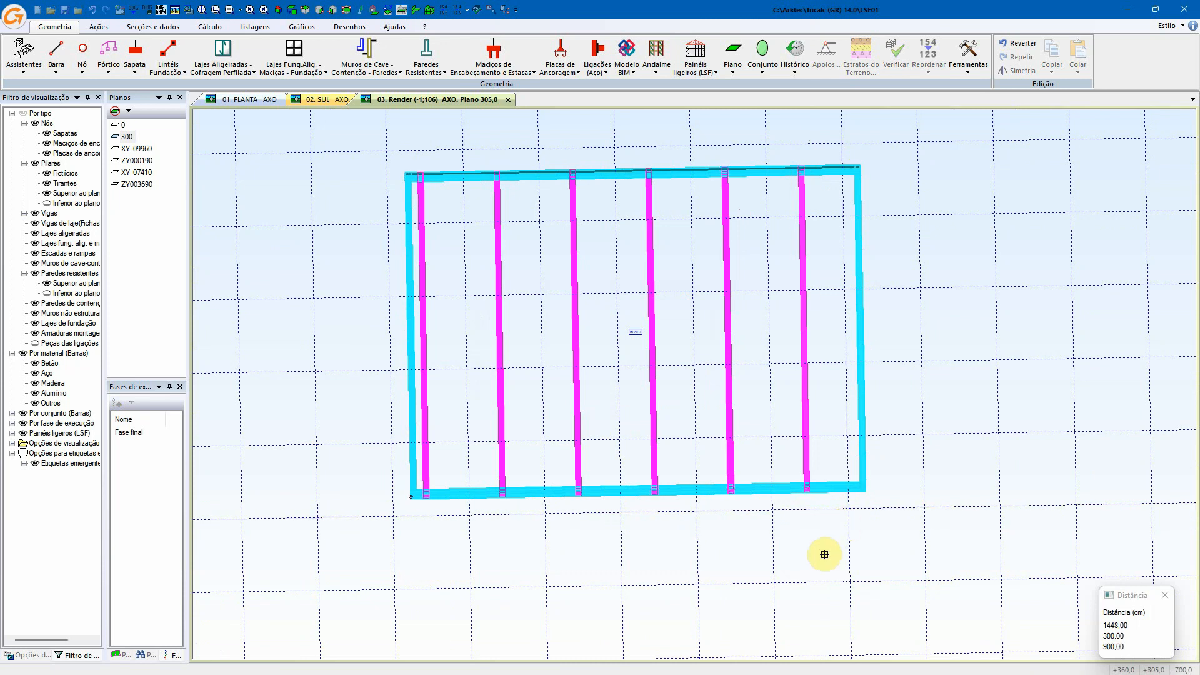
middle_click_drag(755, 542, 740, 532)
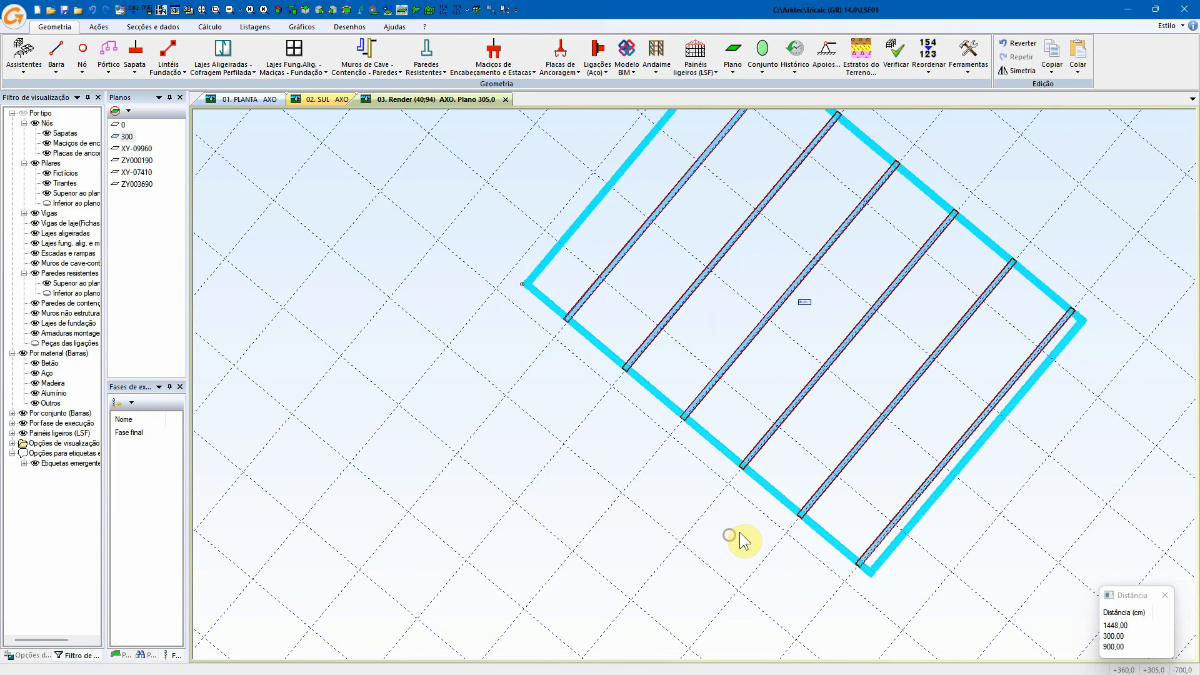
key("Escape")
- Examine how the floor joists line up with the studs of the front wall panel
scroll(749, 480, "up", 3)
middle_click_drag(745, 479, 735, 469)
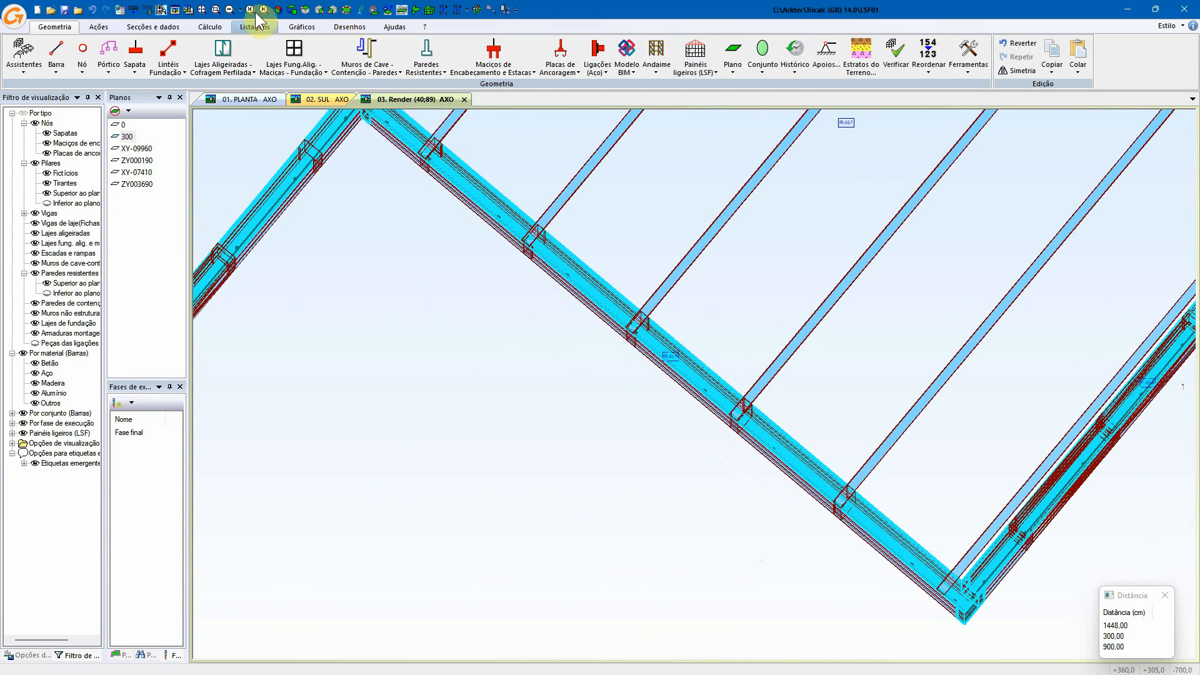
left_click(278, 9)
scroll(645, 330, "up", 8)
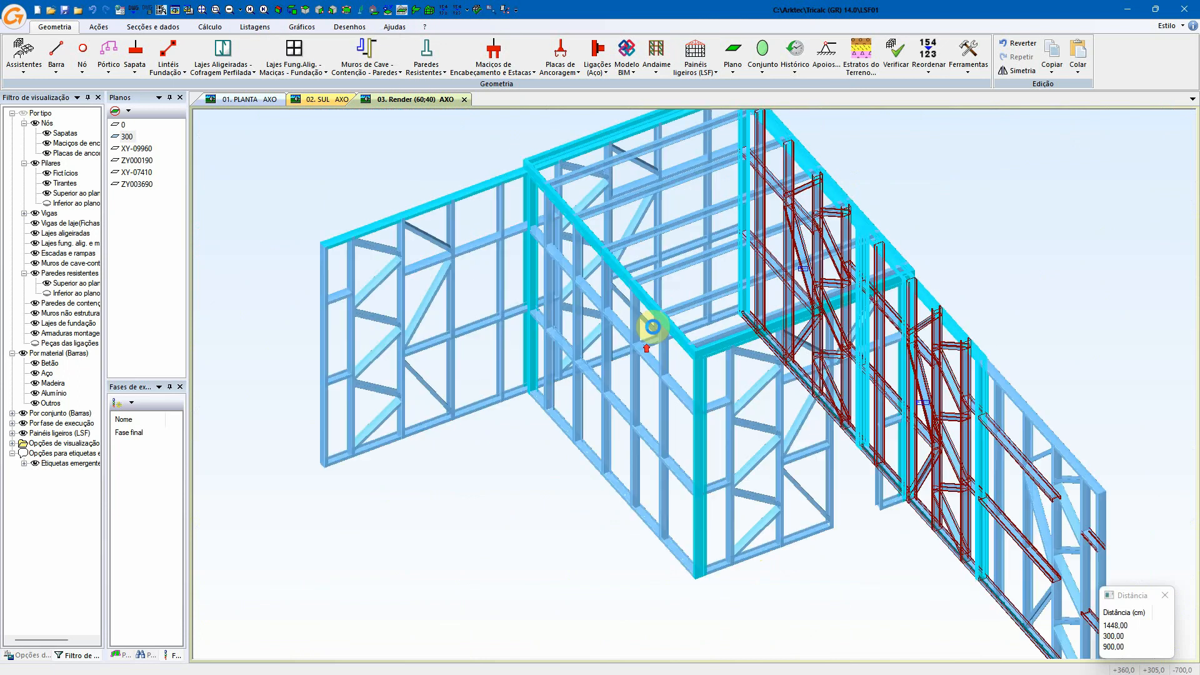
scroll(643, 343, "down", 5)
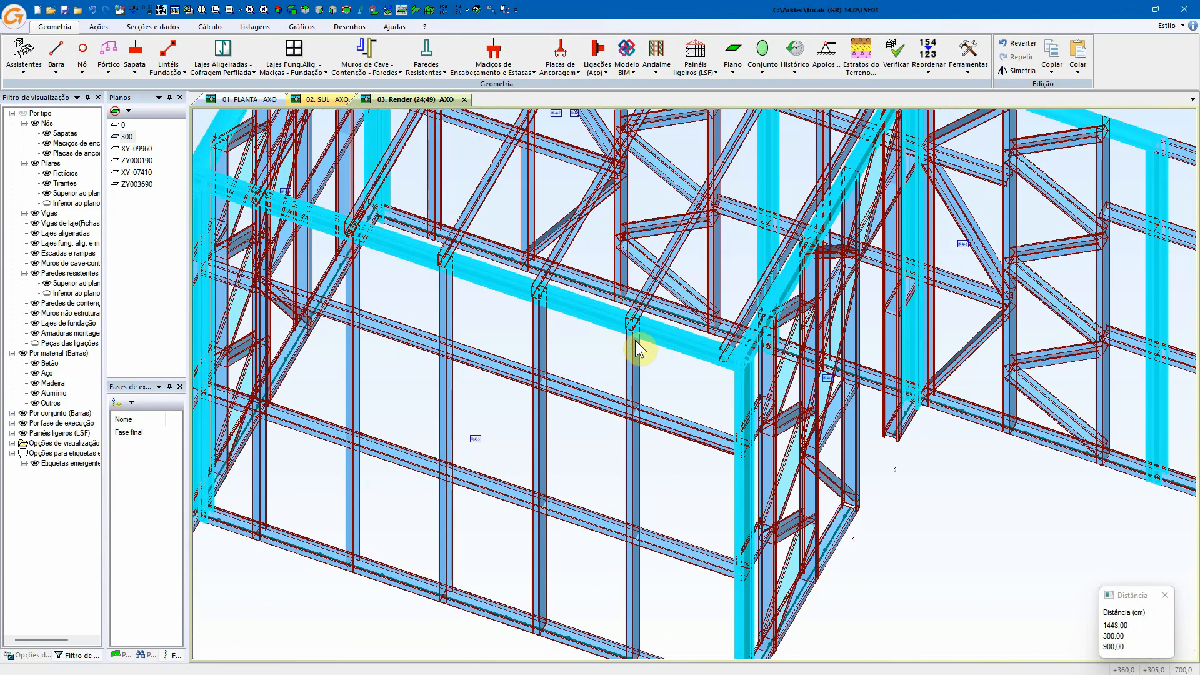
middle_click_drag(632, 356, 723, 181)
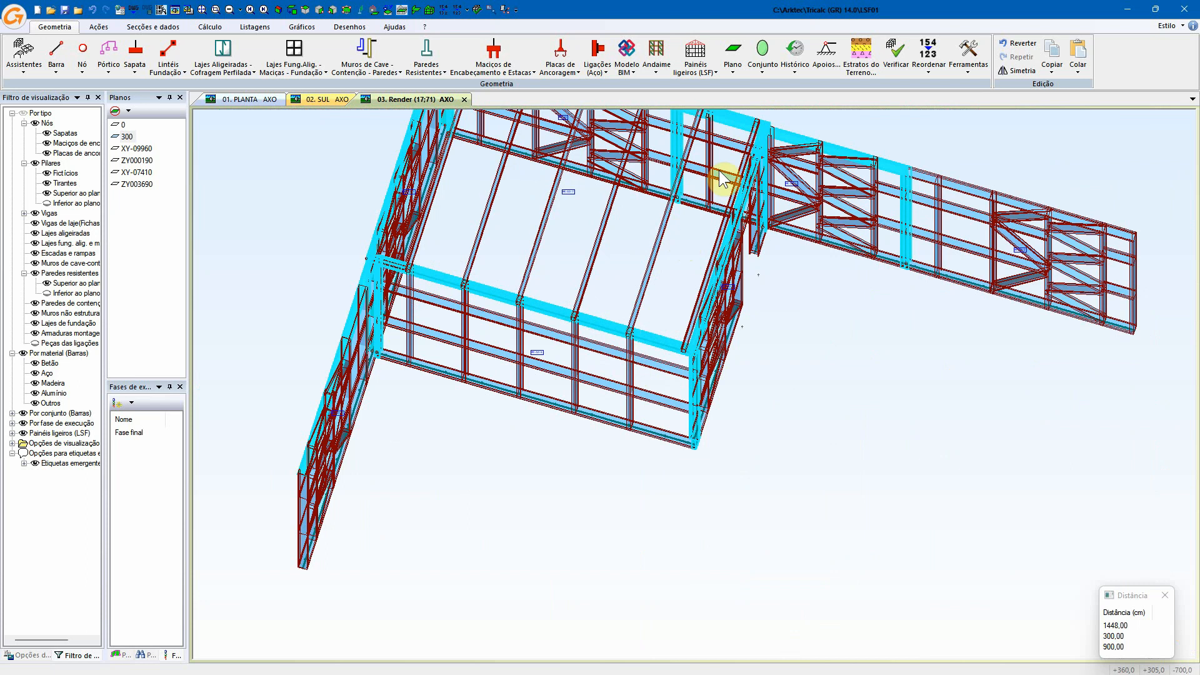
- Insert a fixing line between panels of the same plane using TRICALC_BO holes, 5 cm from the panel end and 40 cm apart
left_click(687, 71)
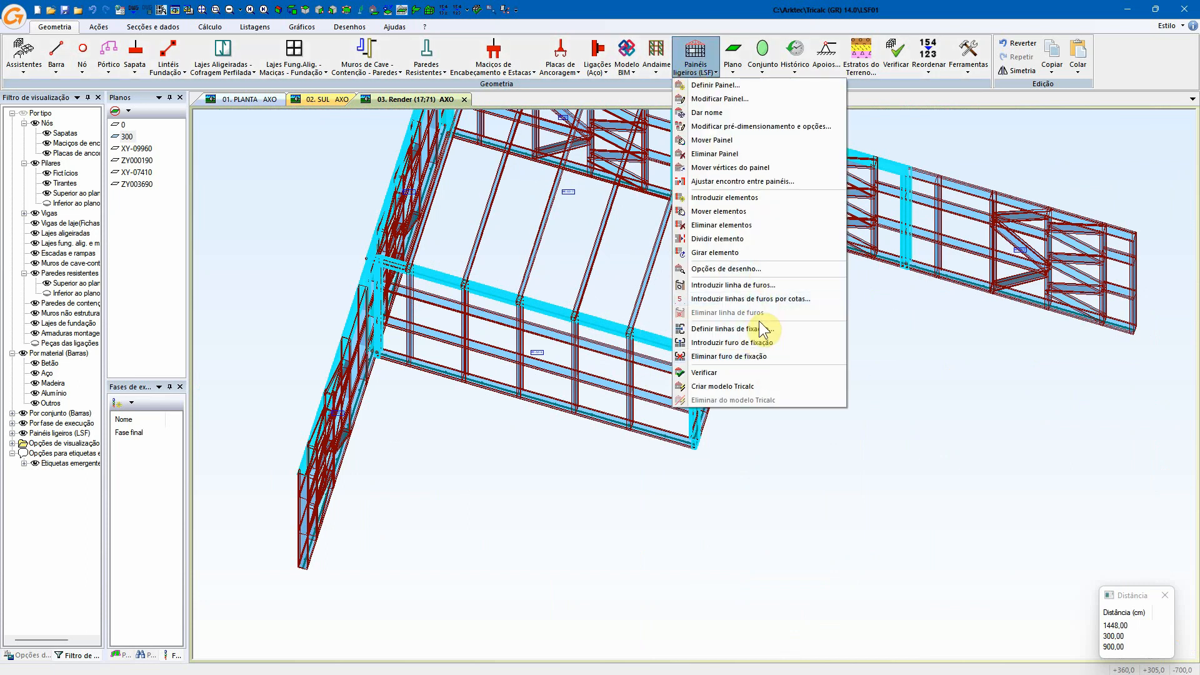
left_click(749, 374)
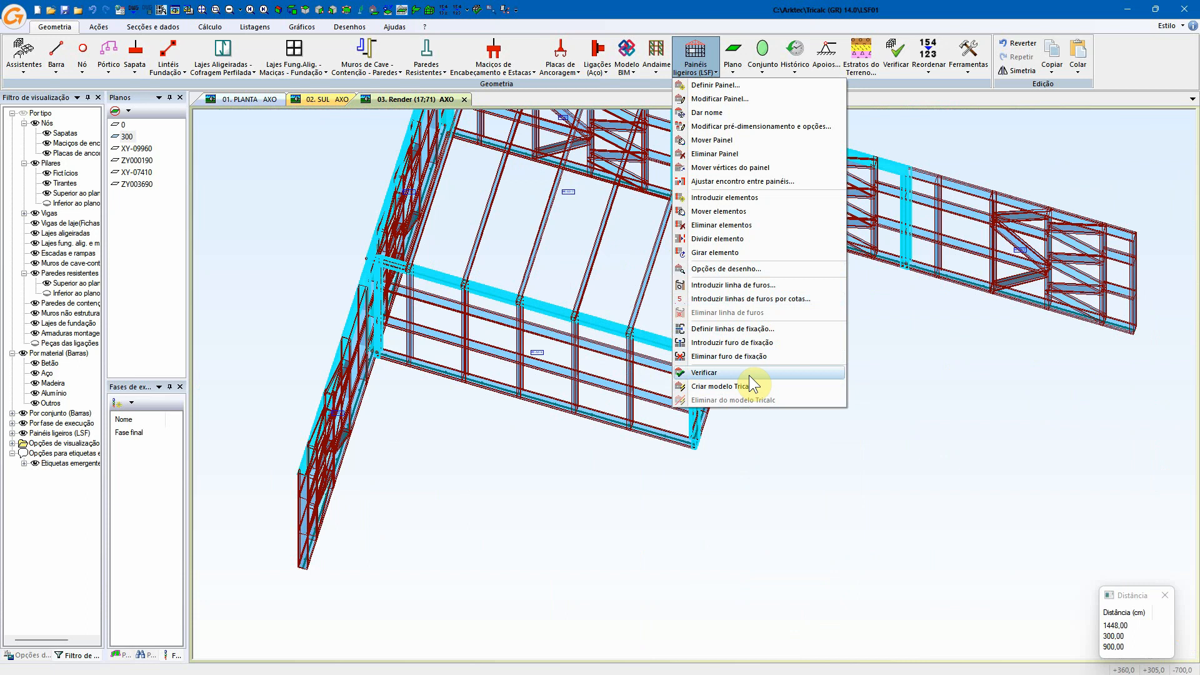
left_click(645, 374)
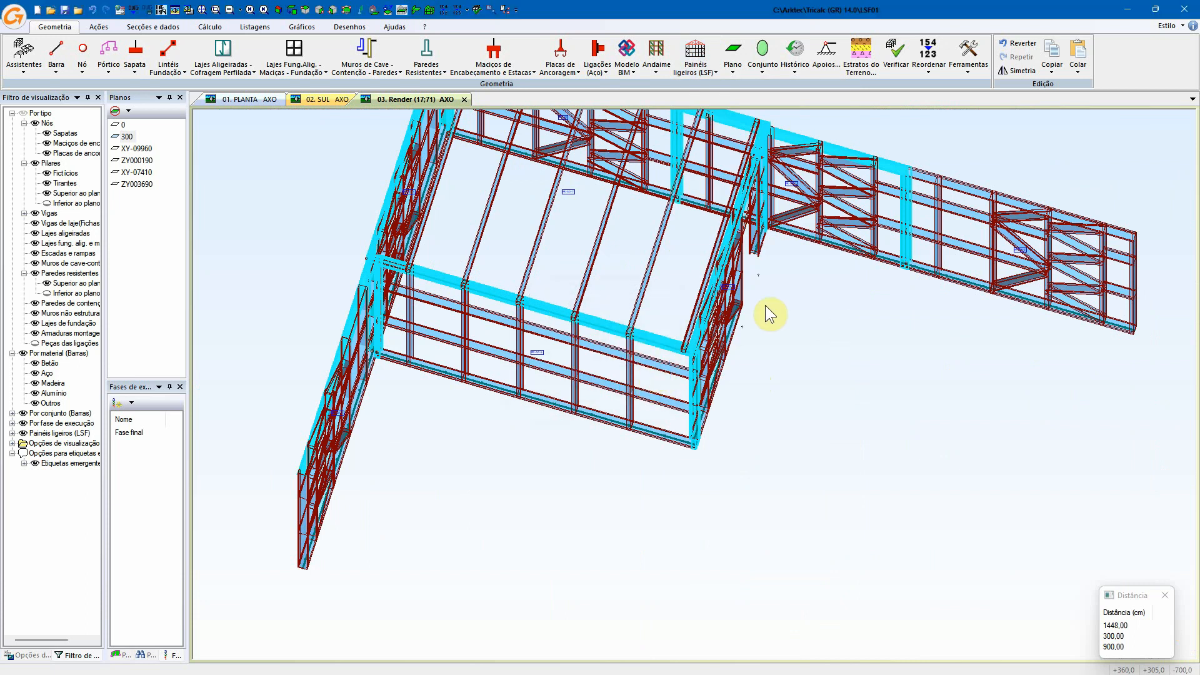
left_click(694, 73)
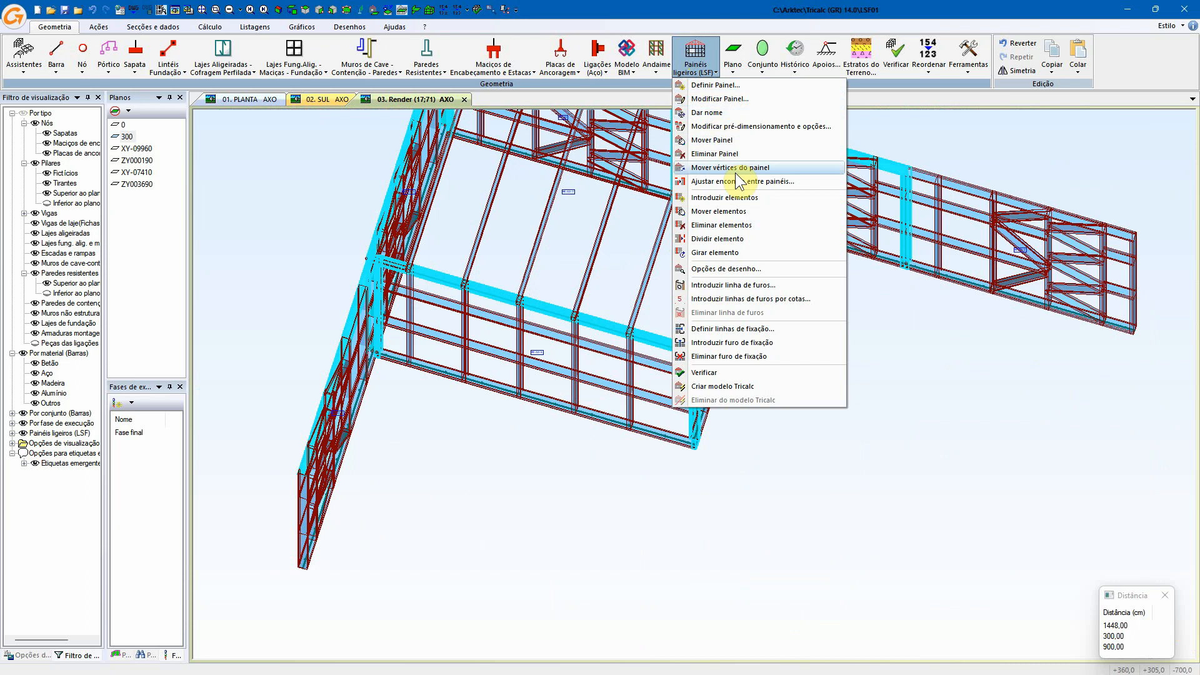
left_click(722, 329)
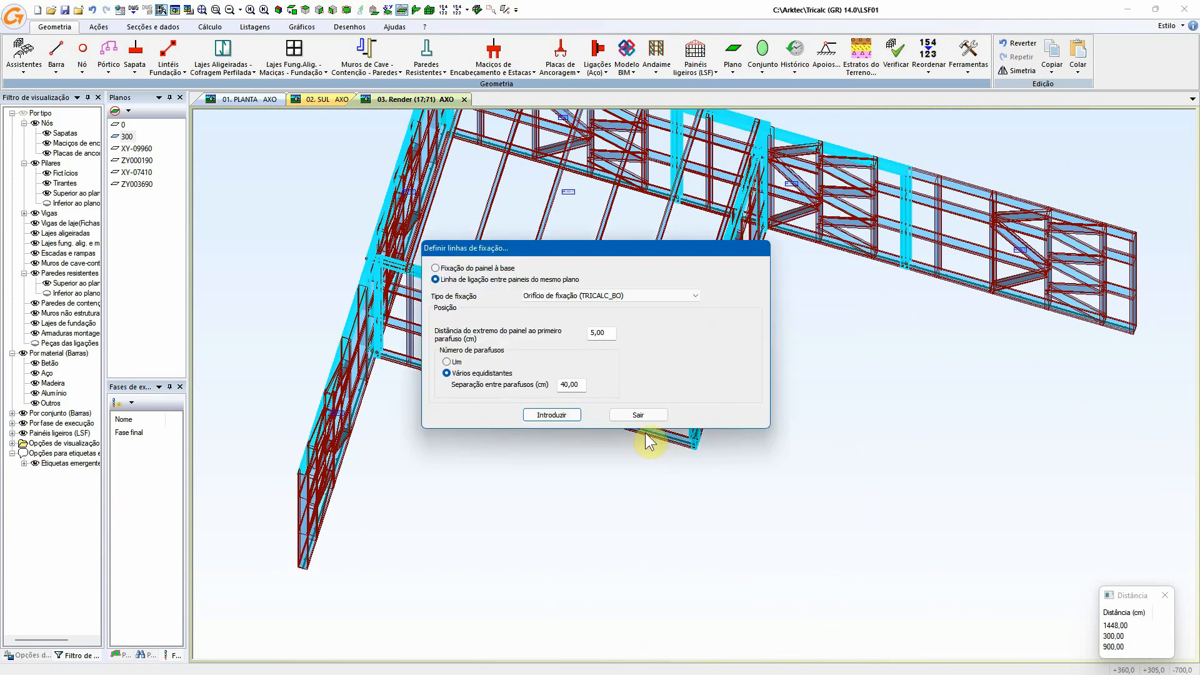
left_click(561, 415)
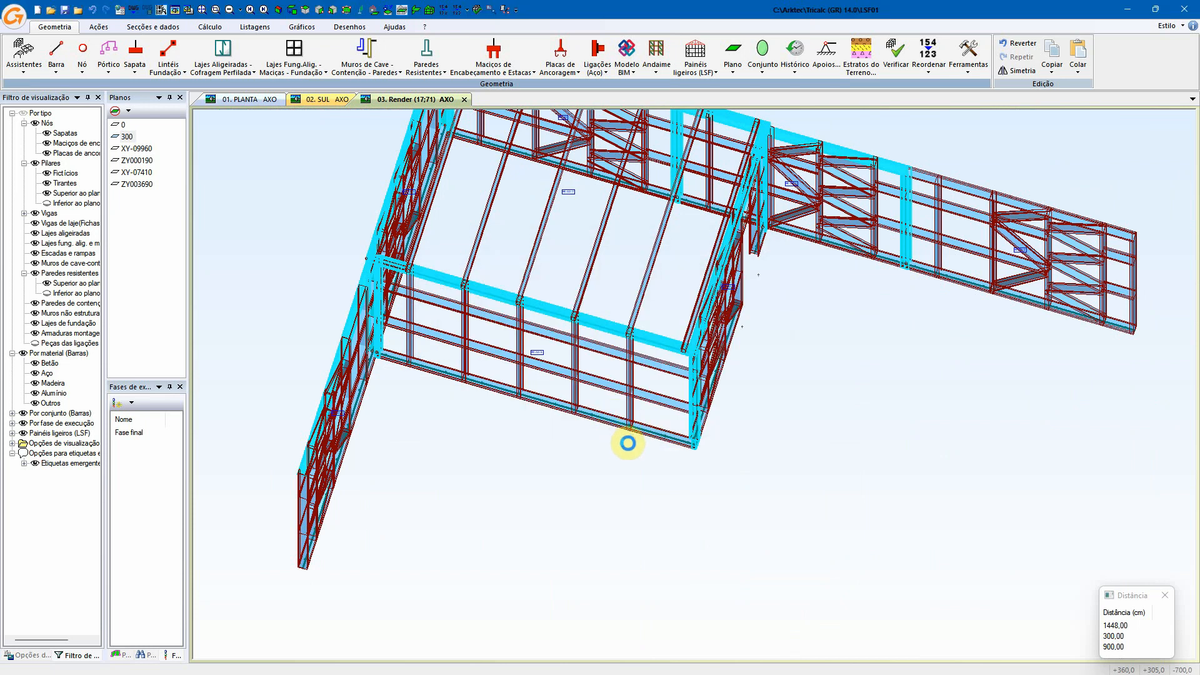
left_click(628, 443)
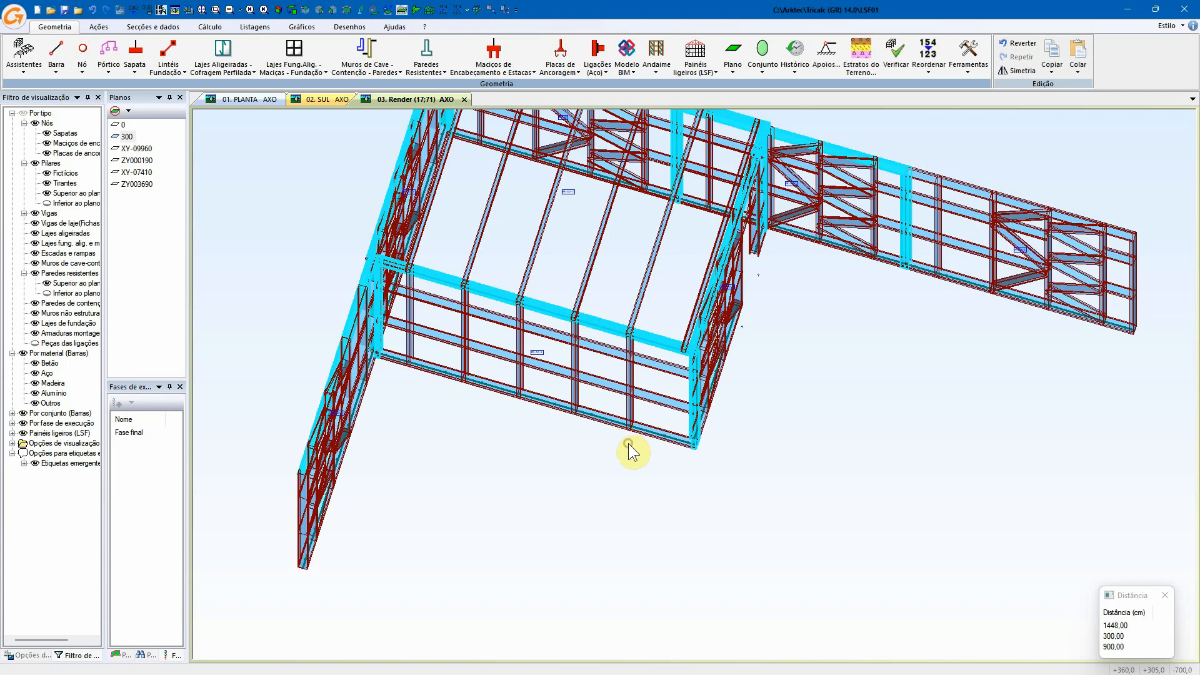
- Make the plane of the short front wall panel the working plane
left_click(695, 65)
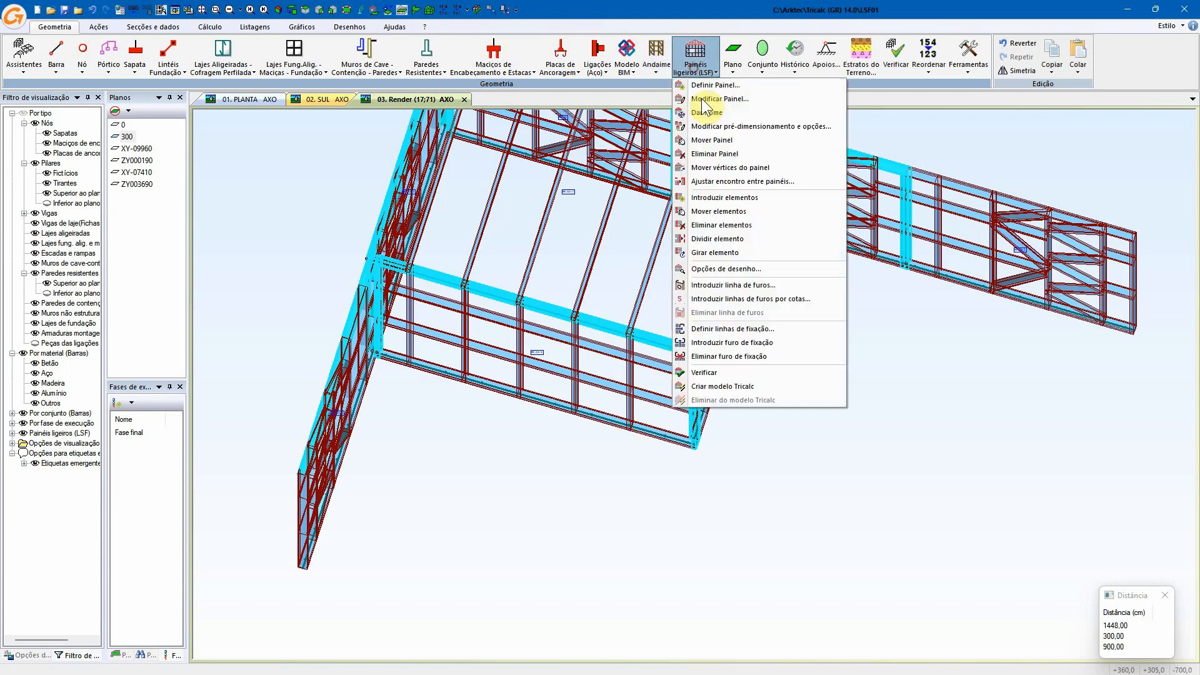
left_click(626, 282)
double_click(623, 380)
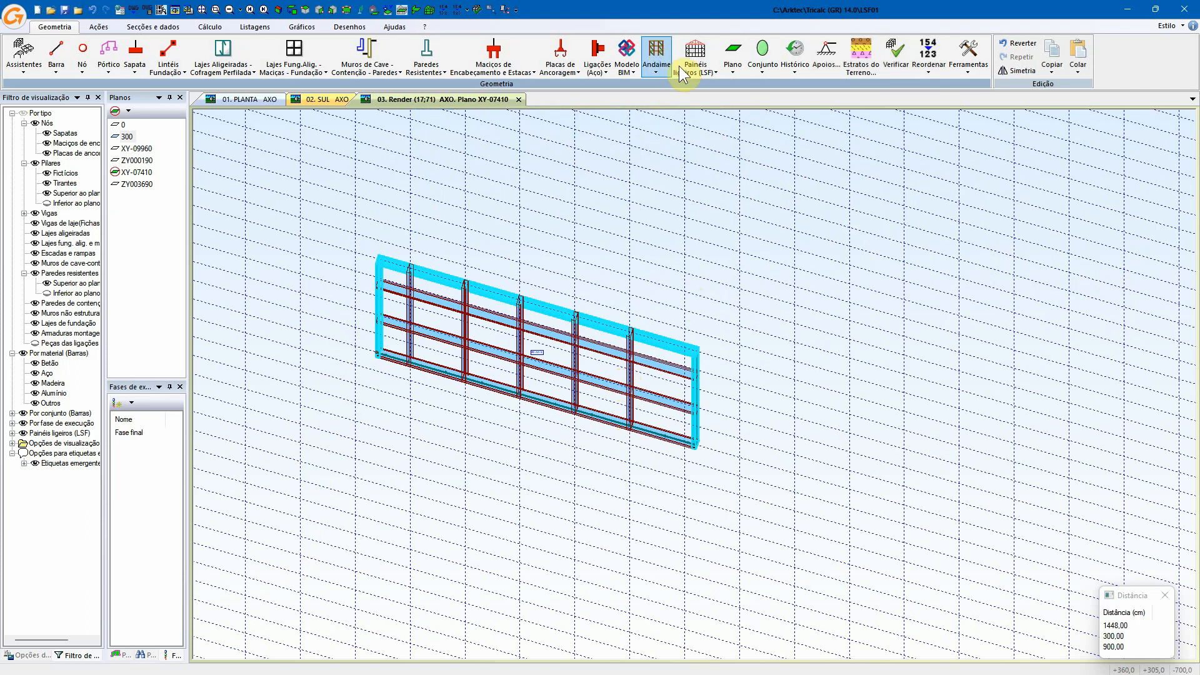
- Draw two horizontal lines of 38 mm service holes (TRICALC_H) across the front panel's studs, at heights of about 40 and 160 cm
left_click(696, 60)
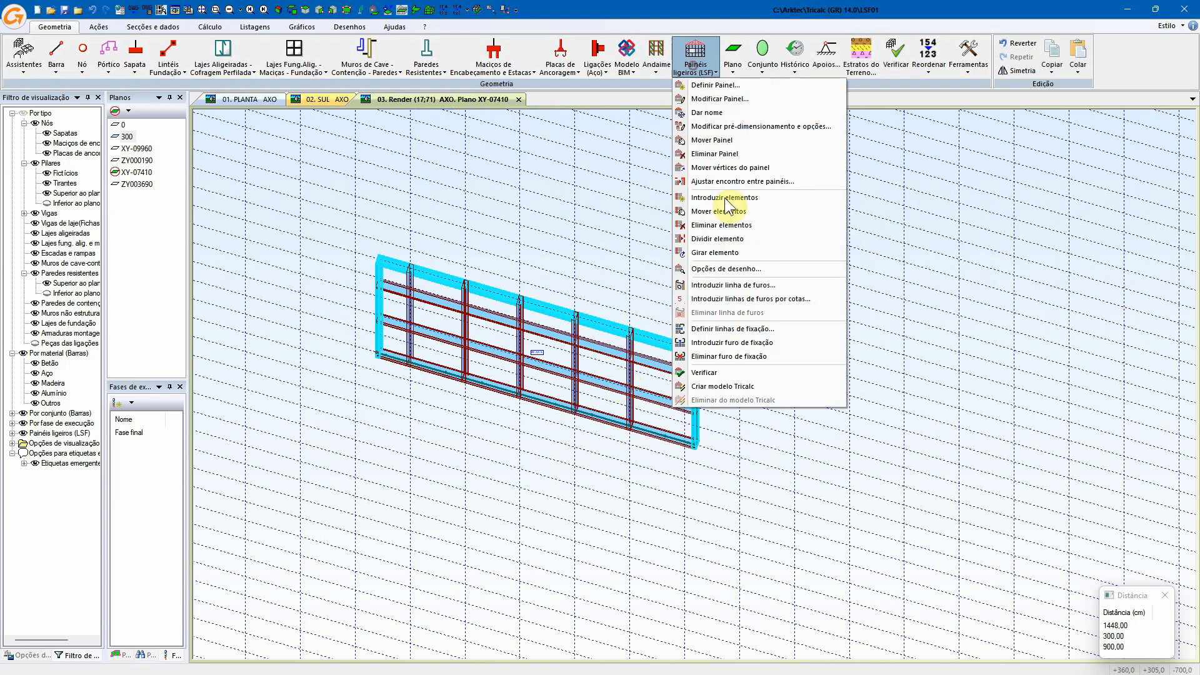
left_click(749, 286)
left_click(595, 314)
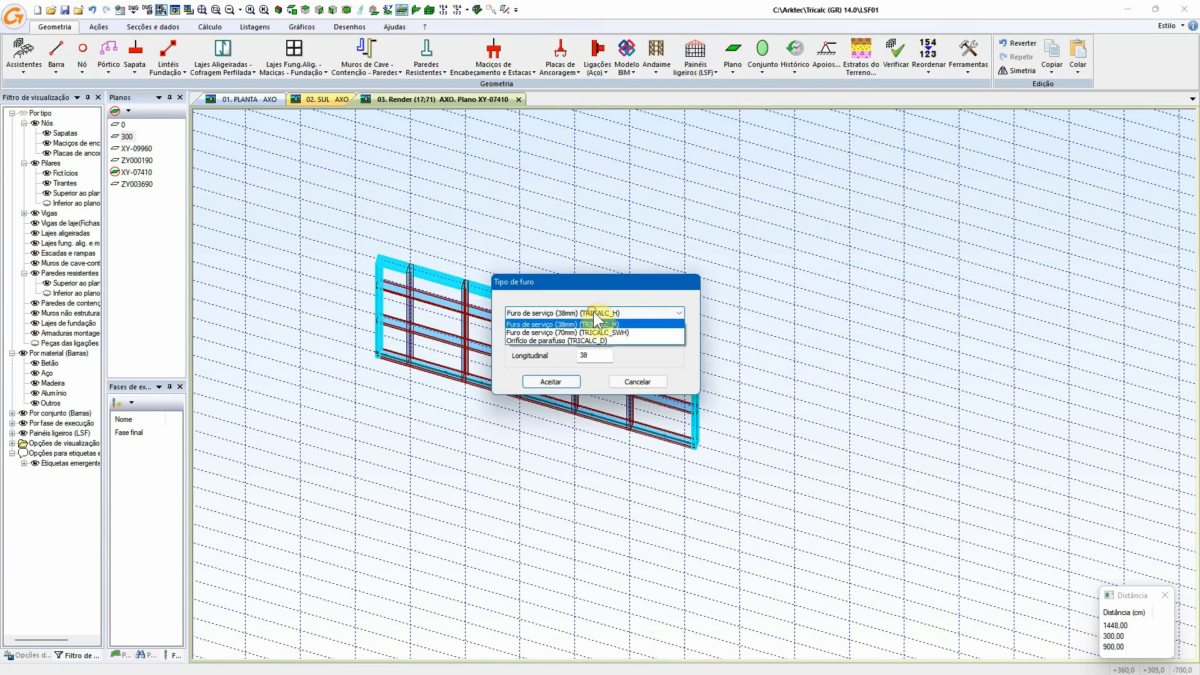
left_click(595, 324)
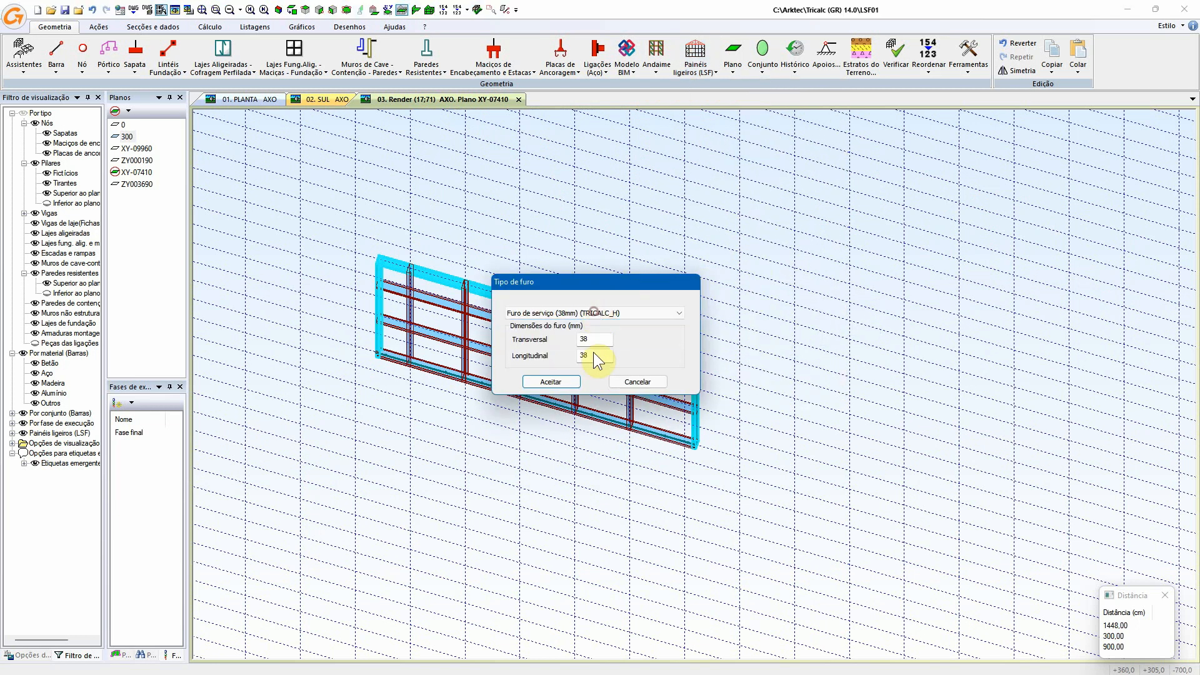
left_click(550, 381)
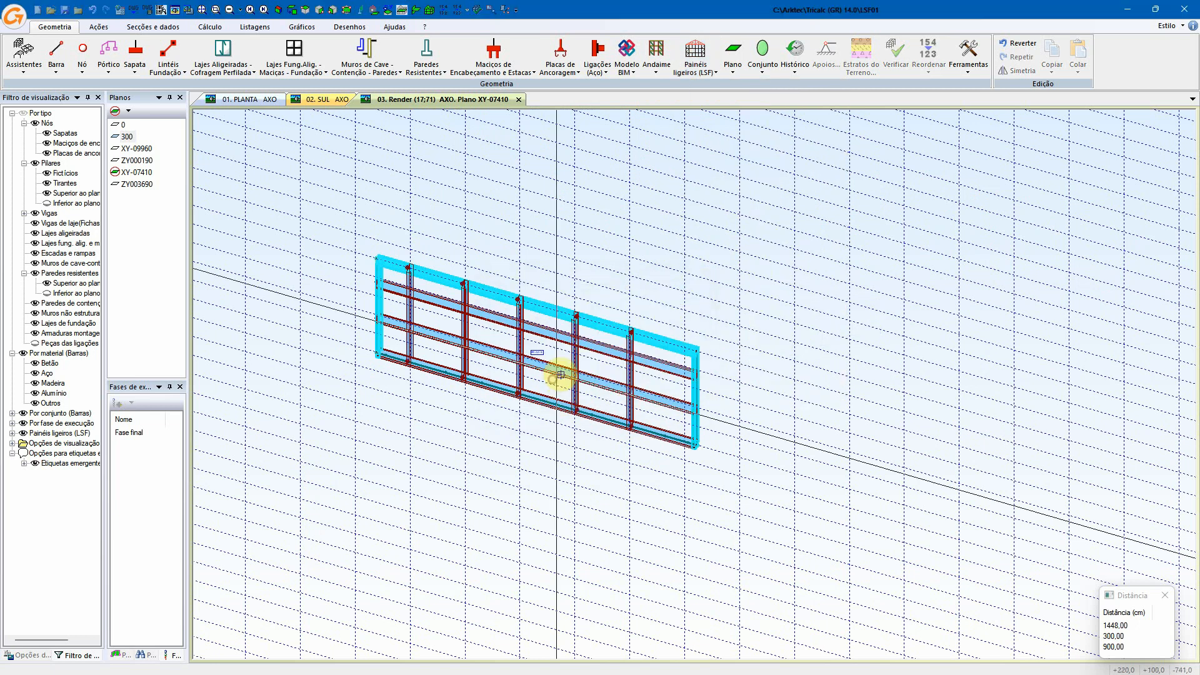
left_click(561, 335)
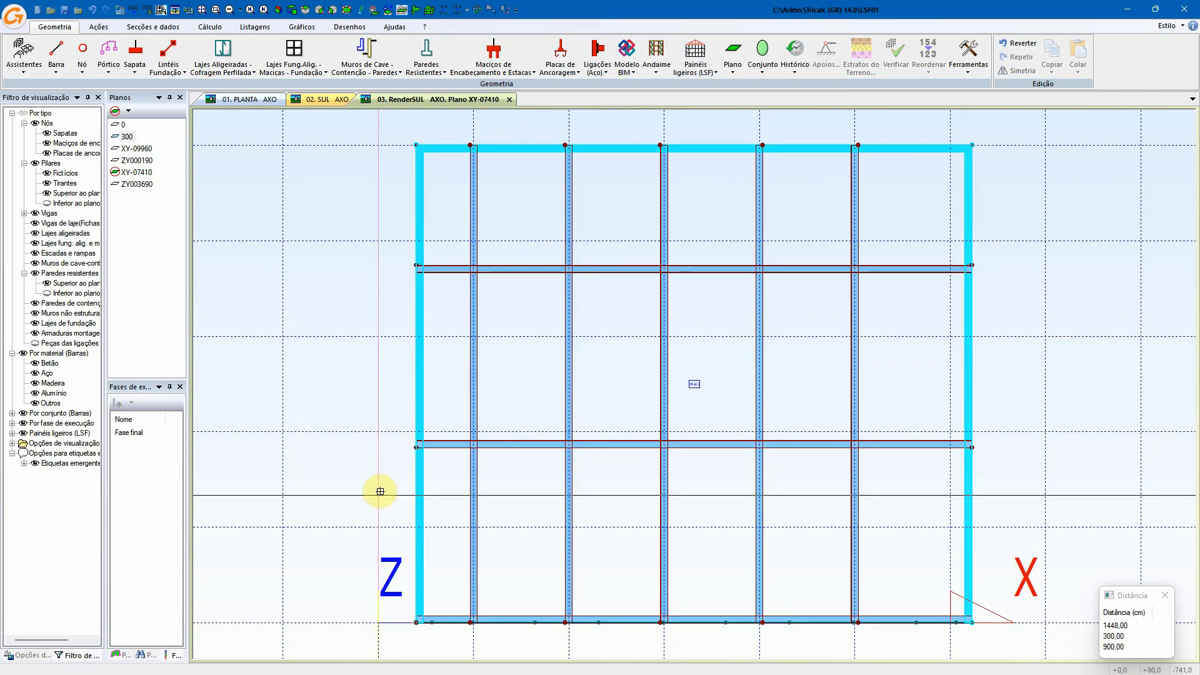
left_click(854, 553)
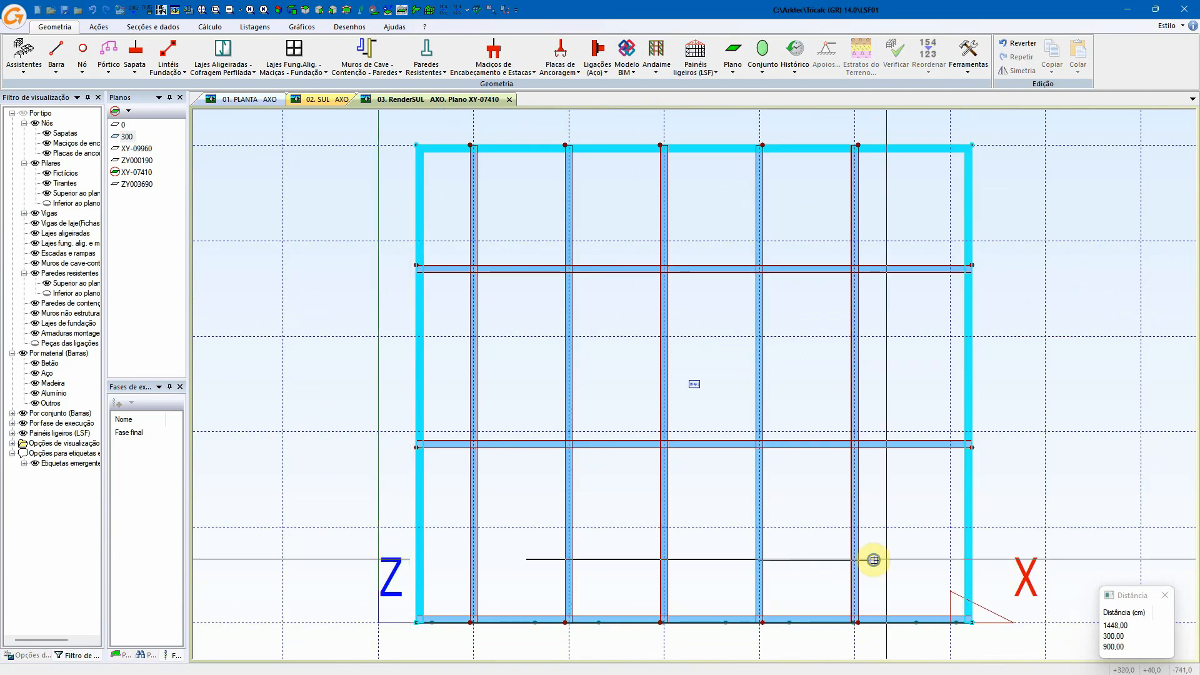
left_click(390, 375)
left_click(902, 380)
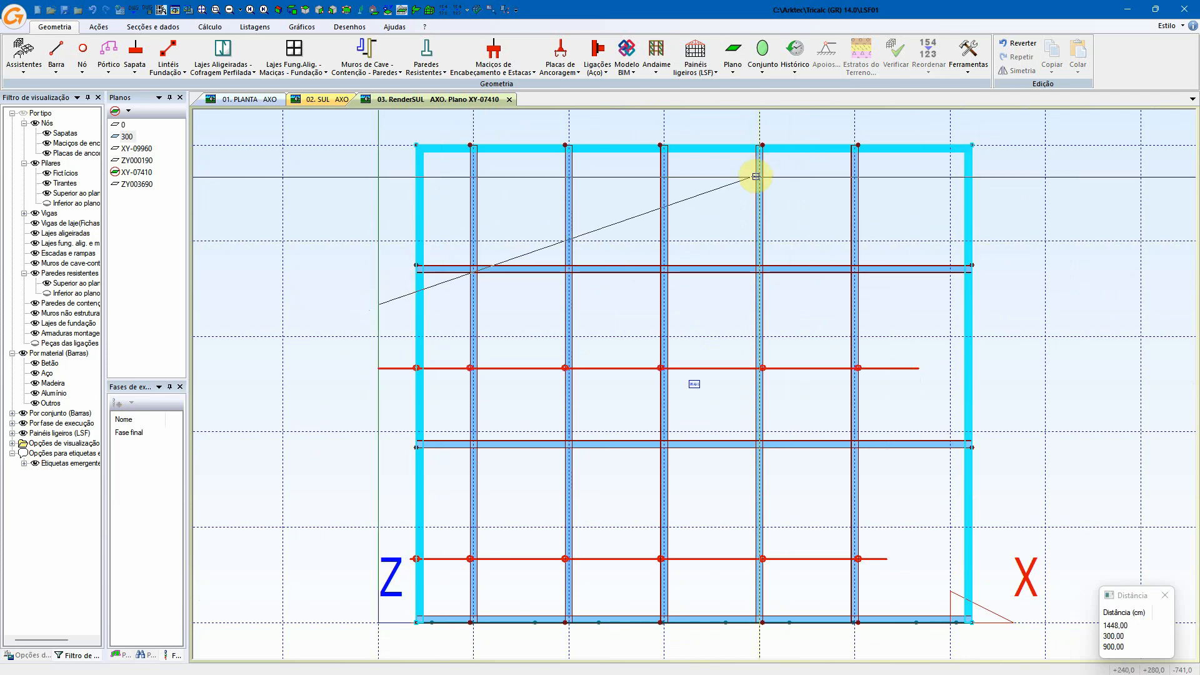
- Draw a service hole line sloping upward across the front panel's upper studs, ending with a vertical segment through the top track
left_click(798, 174)
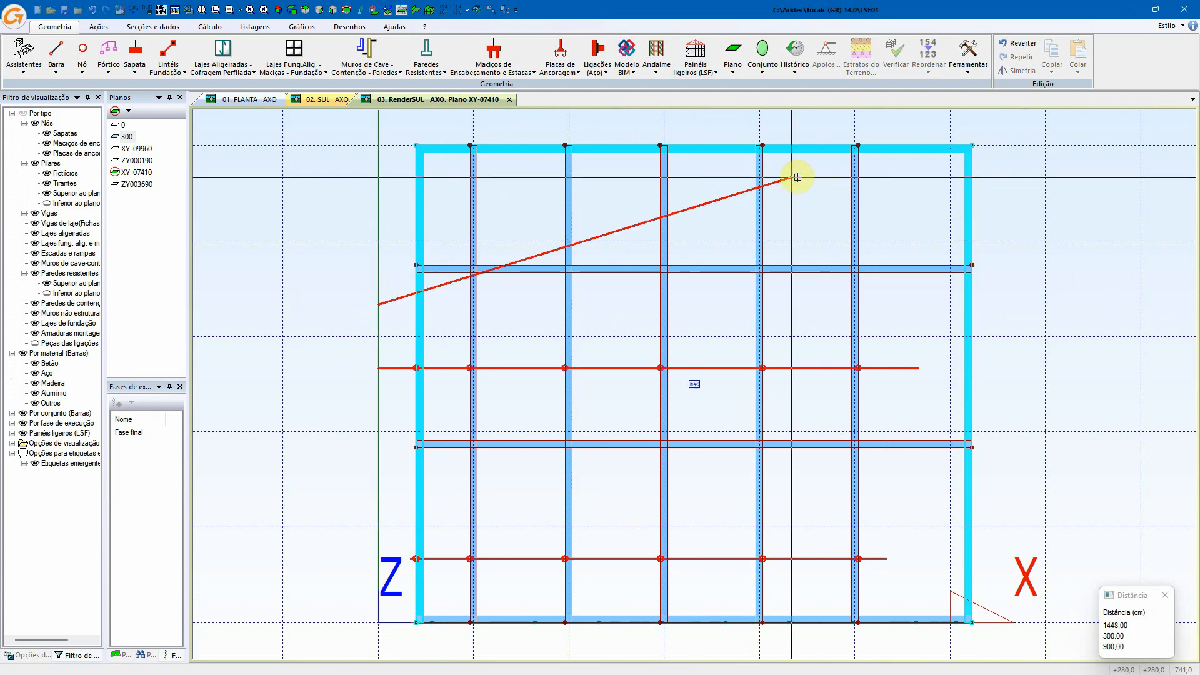
left_click(791, 114)
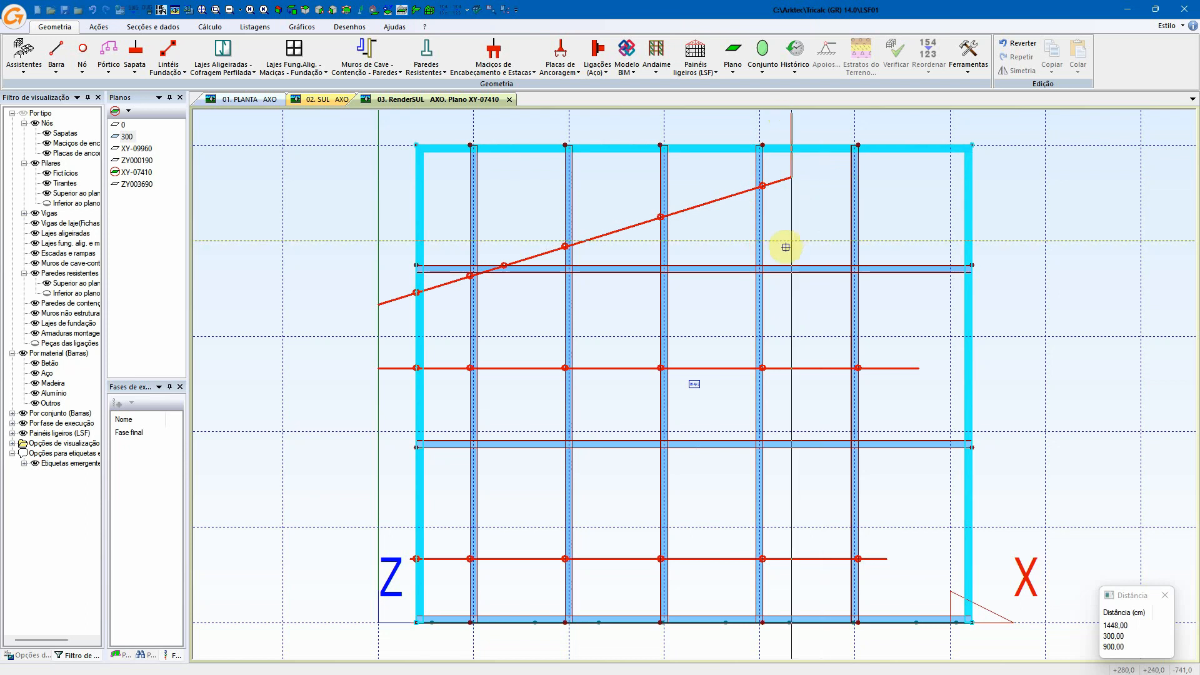
middle_click_drag(750, 268, 759, 208)
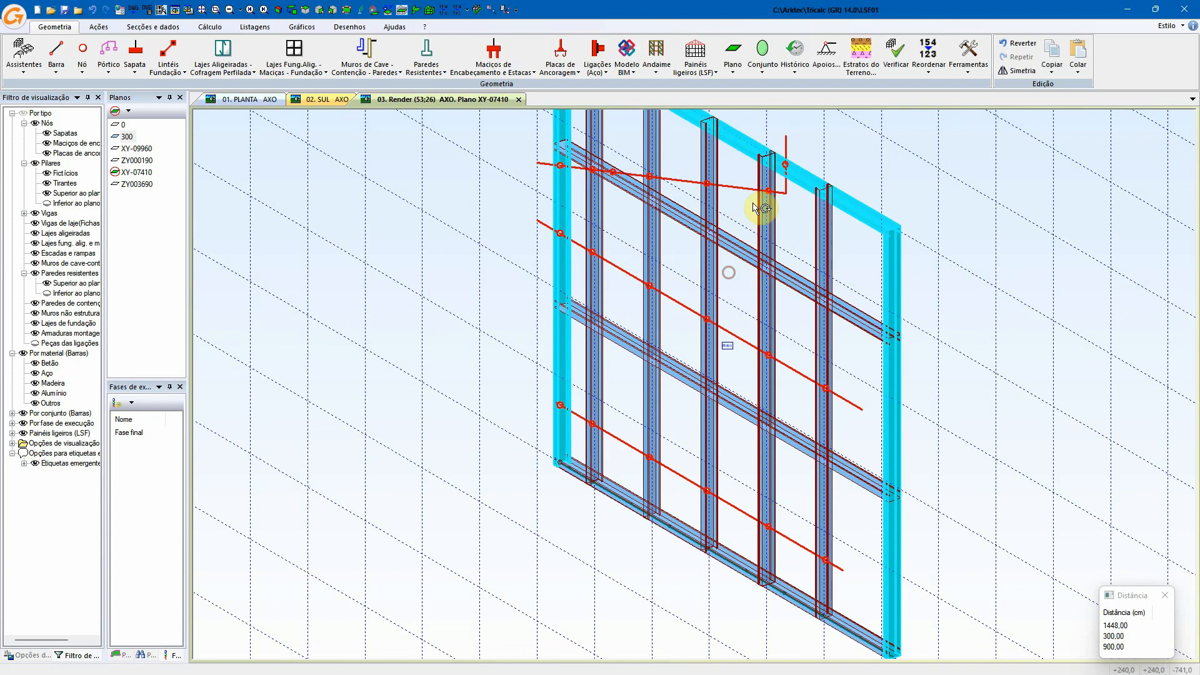
scroll(768, 191, "up", 3)
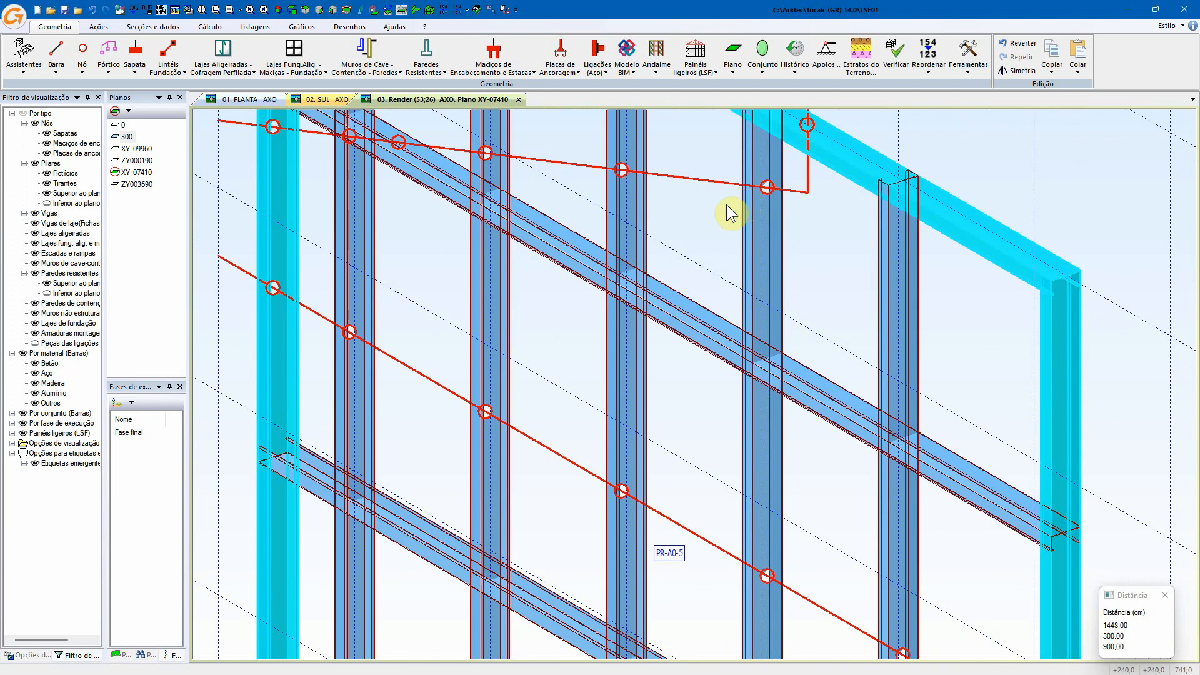
left_click(695, 63)
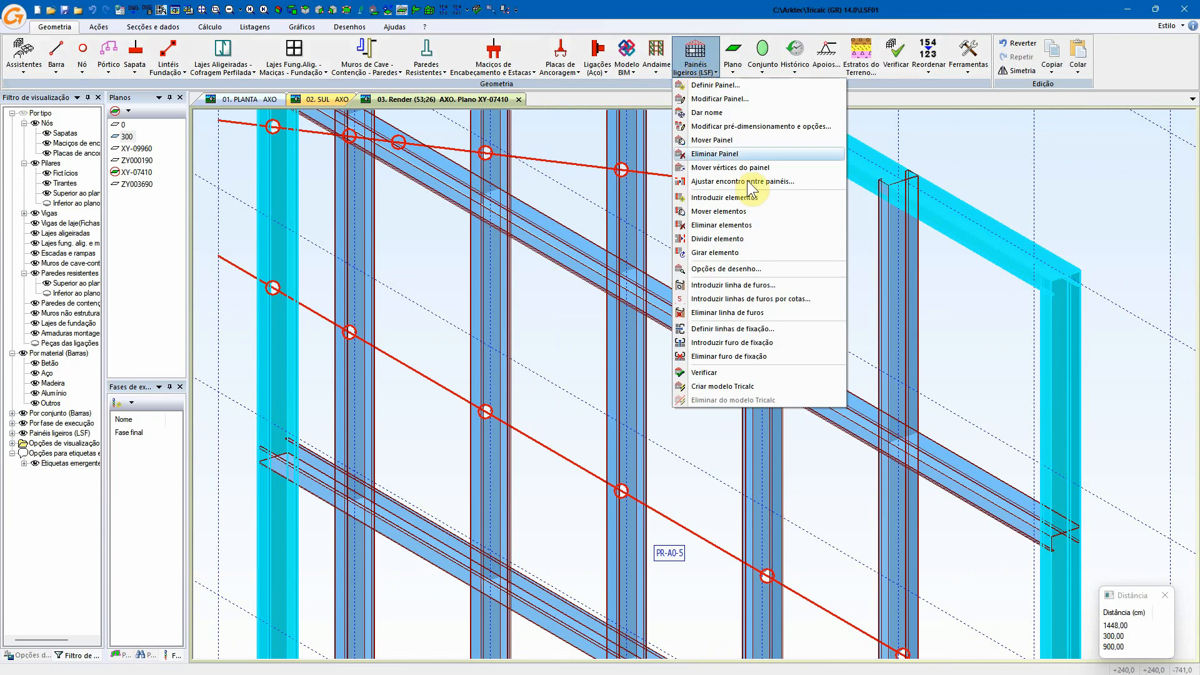
left_click(764, 343)
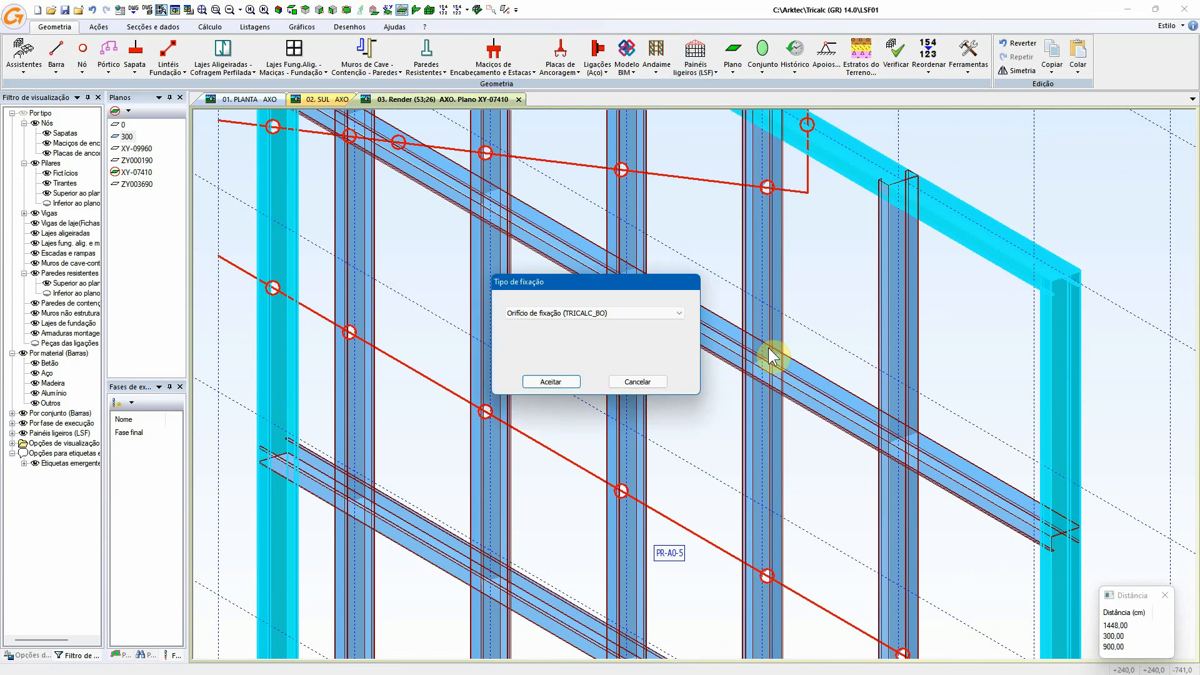
key("Return")
- Apply a line of 38x38 mm service holes at level 120 to all the light panels
left_click(697, 62)
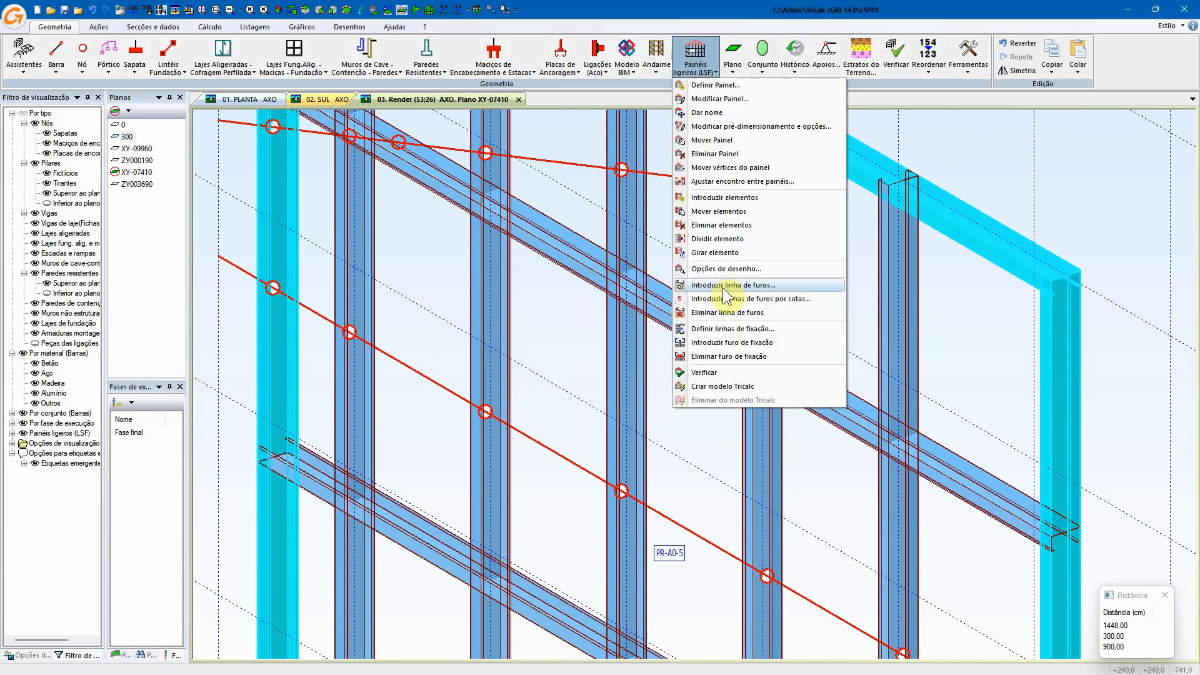
left_click(755, 298)
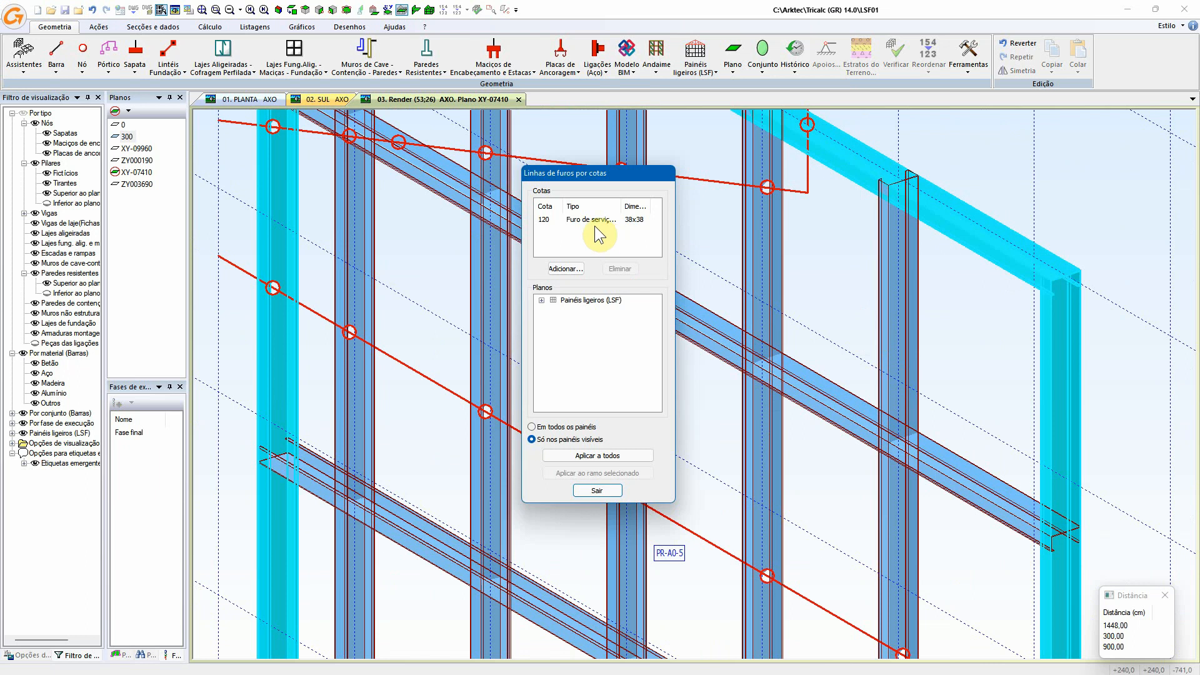
left_click(549, 219)
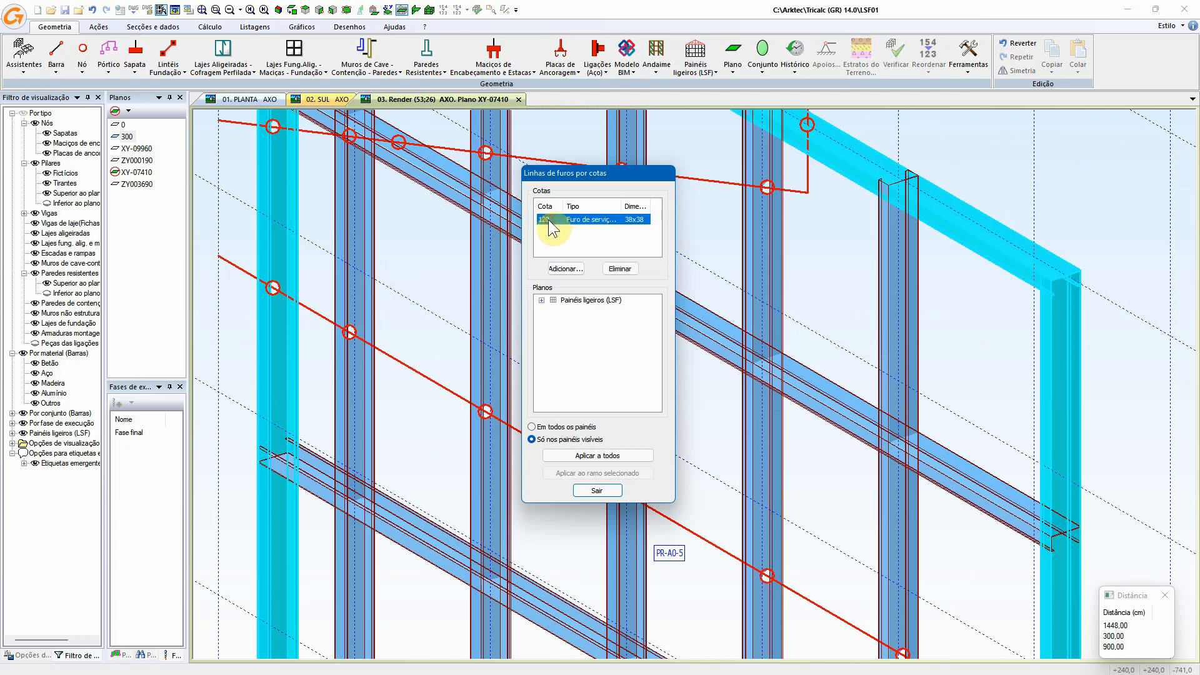
left_click(578, 272)
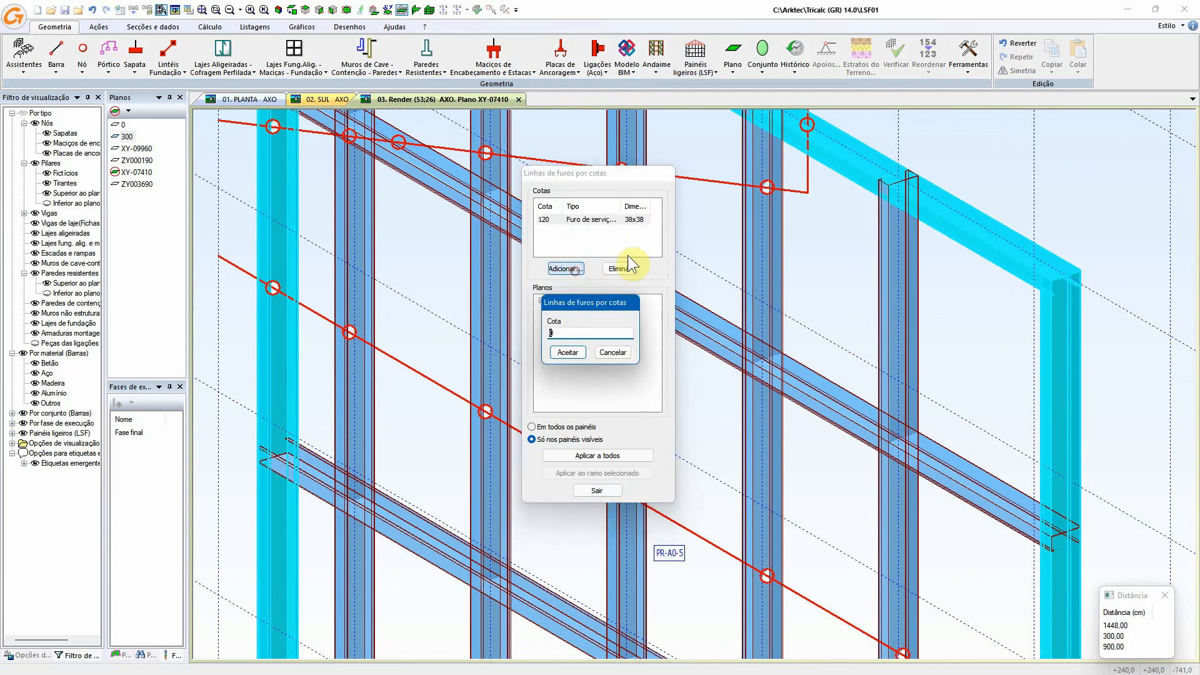
left_click(598, 355)
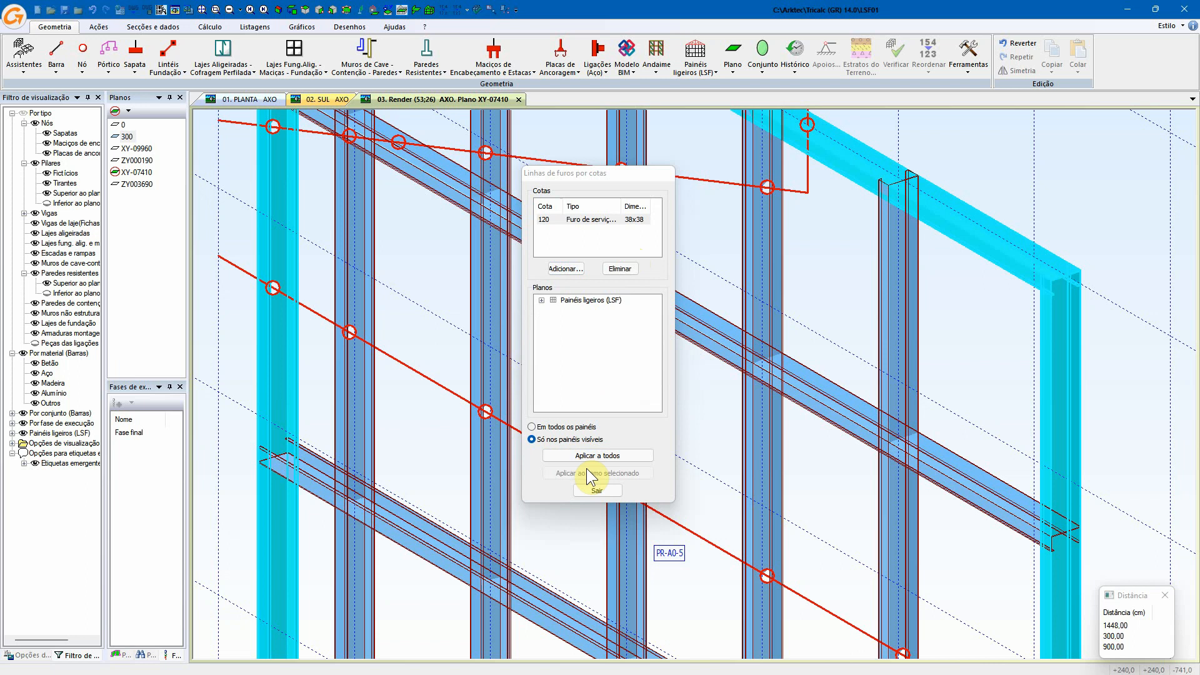
left_click(567, 430)
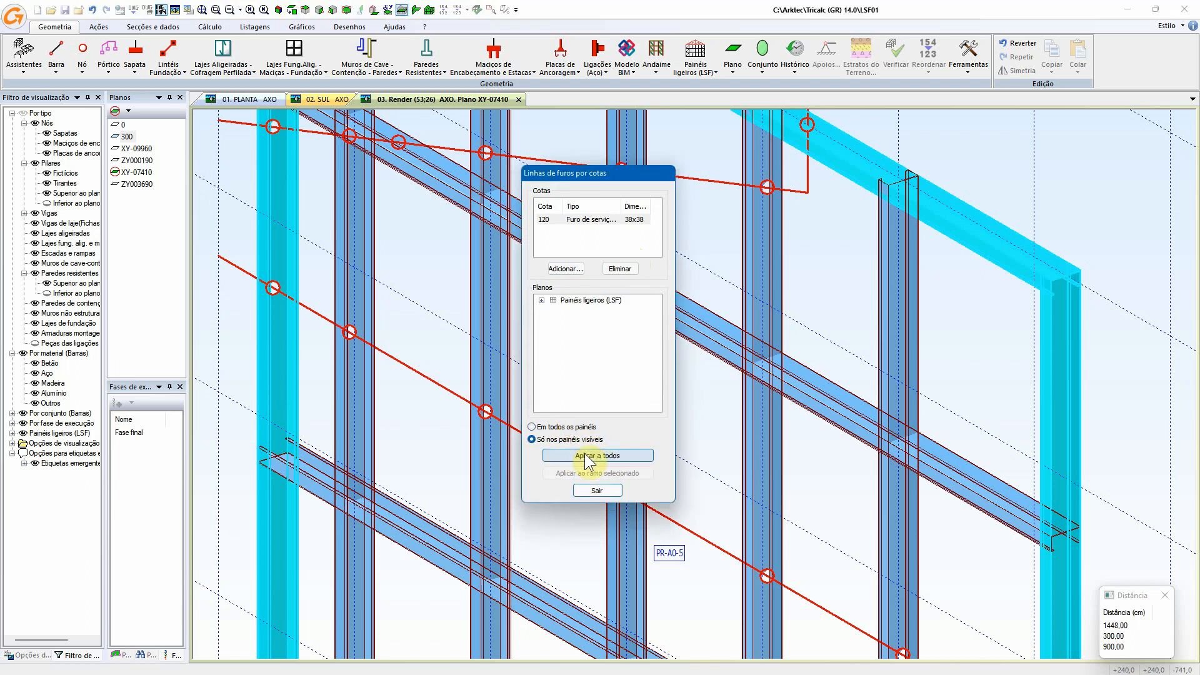
left_click(584, 453)
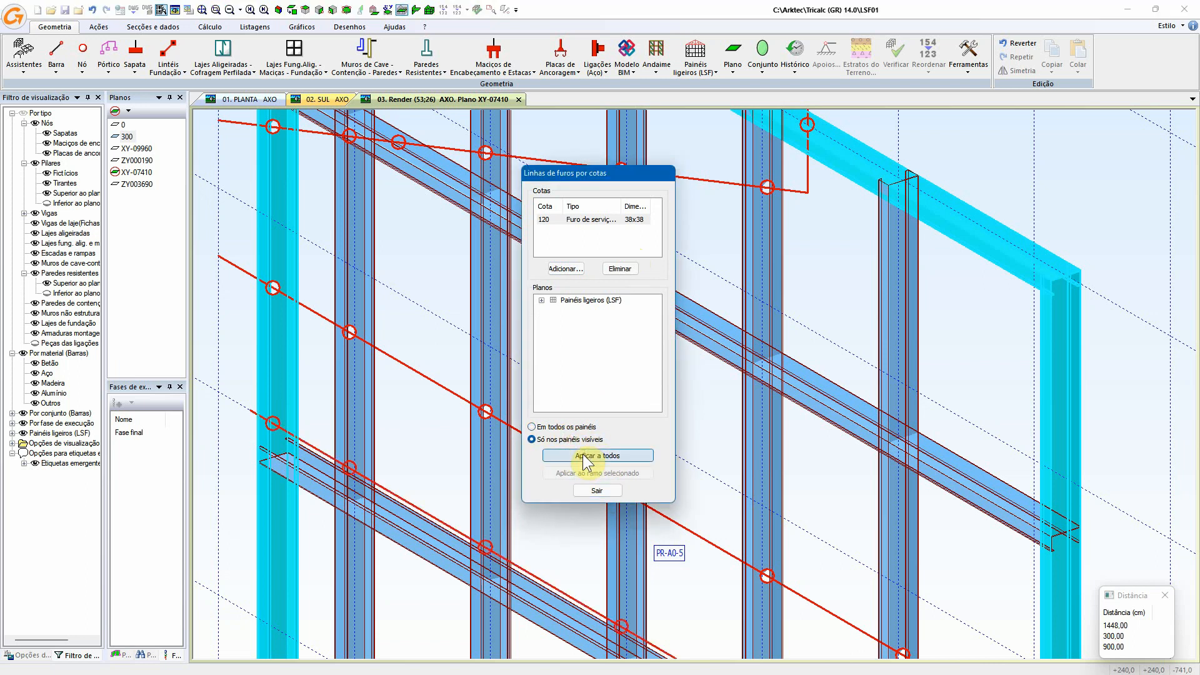
left_click(599, 491)
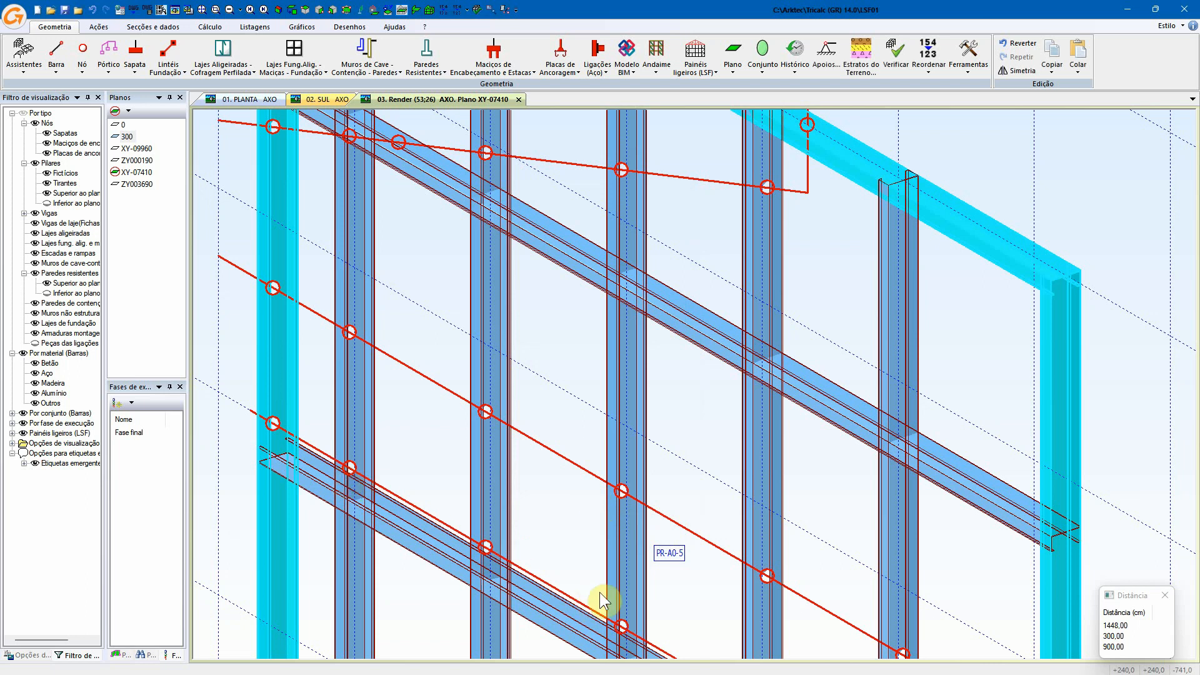
- Leave the front panel's working plane and show the whole panel structure in 3D
scroll(650, 559, "down", 5)
middle_click_drag(664, 591, 670, 586, "shift")
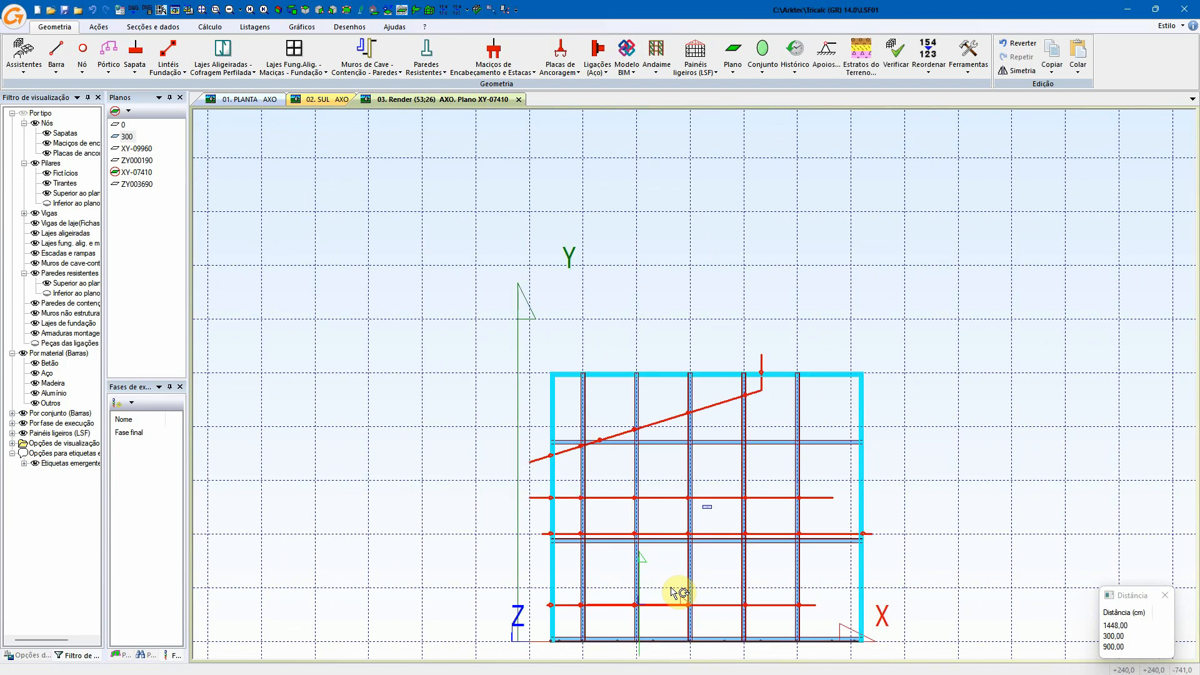
middle_click_drag(705, 548, 719, 552, "shift")
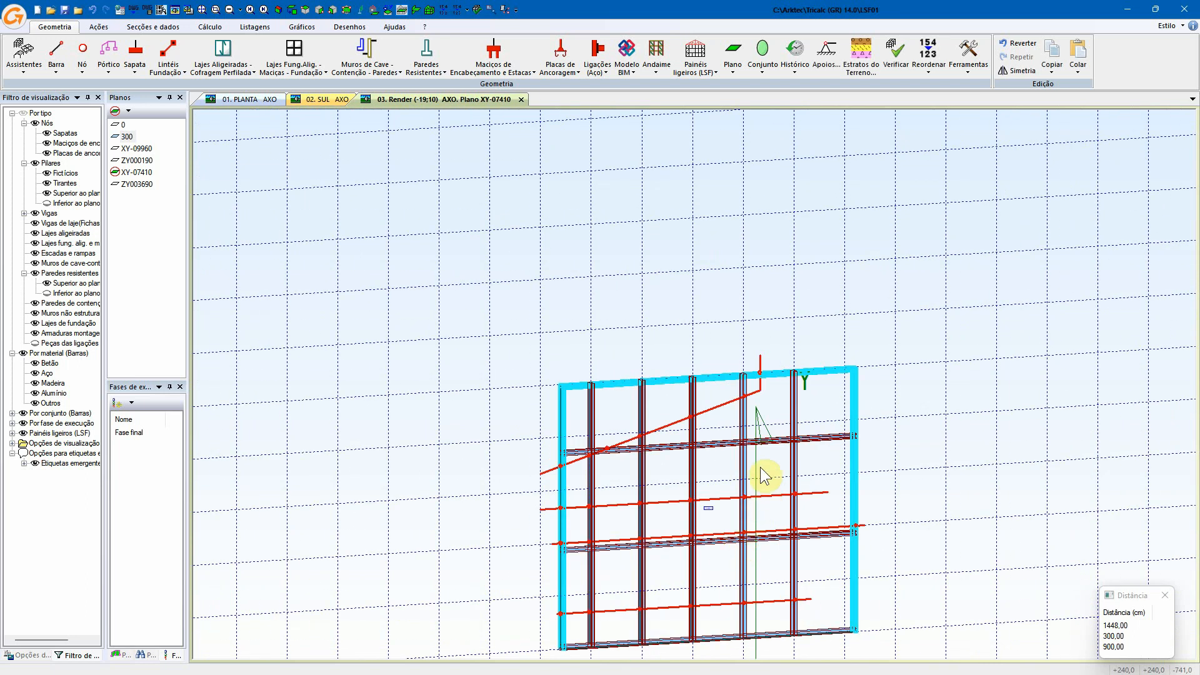
key("Escape")
middle_click_drag(747, 451, 453, 73, "shift")
- Open the 2D fabrication drawing of the front wall panel PR-A0-5
left_click(342, 26)
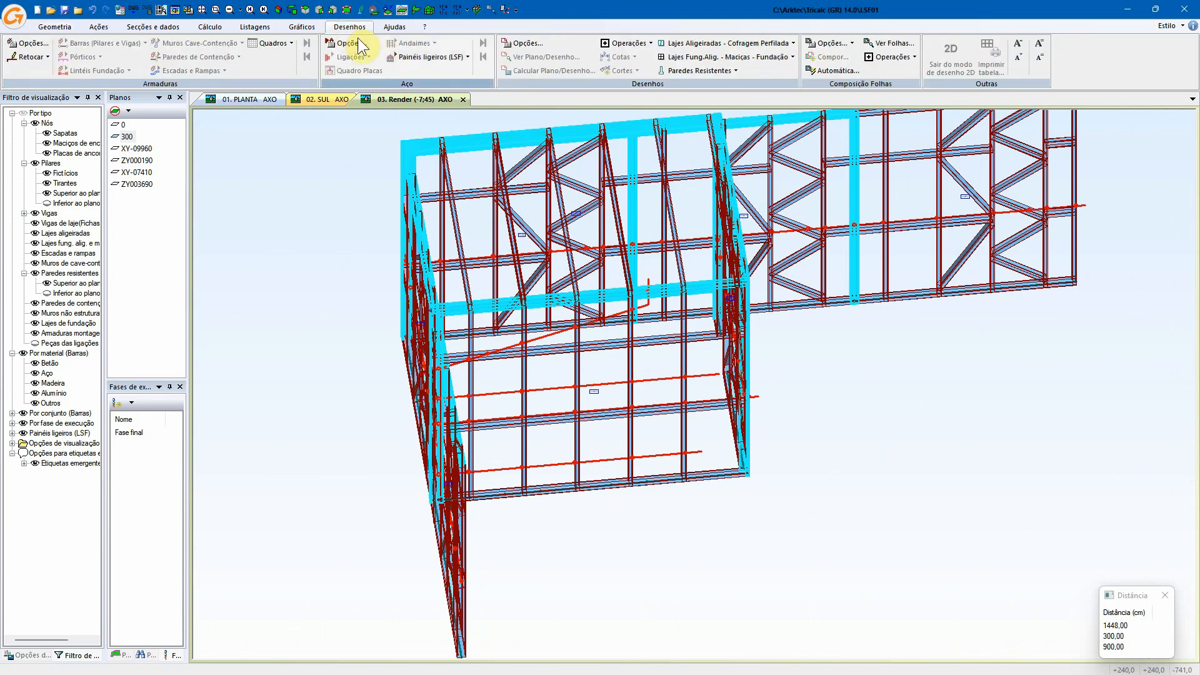
left_click(467, 57)
left_click(433, 85)
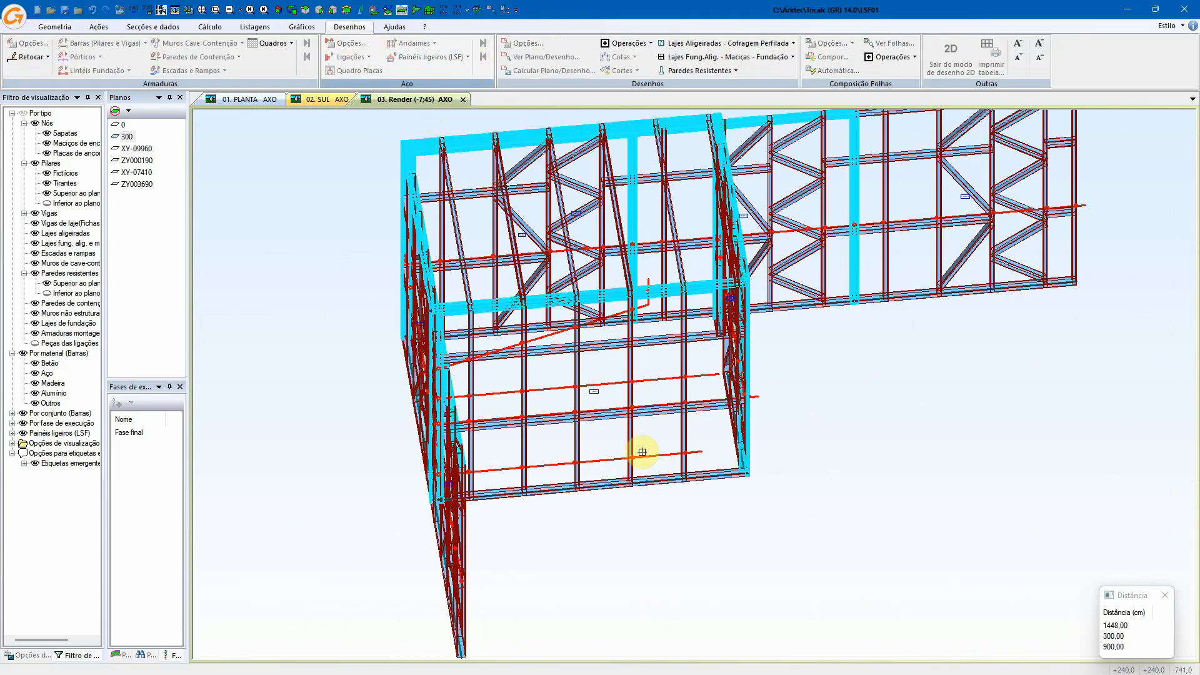
left_click(624, 407)
scroll(656, 182, "up", 5)
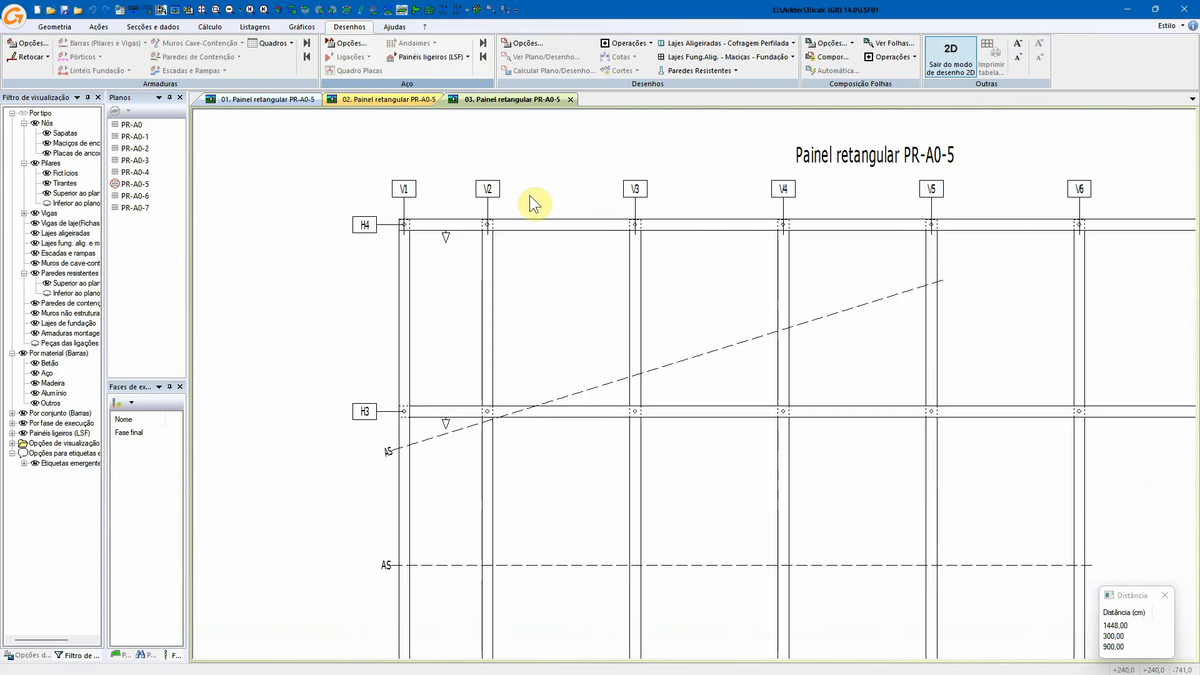
- Examine the PR-A0-5 drawing's member labels, track positions, service hole lines, location plan, elevation and 3D panel view
scroll(392, 214, "up", 2)
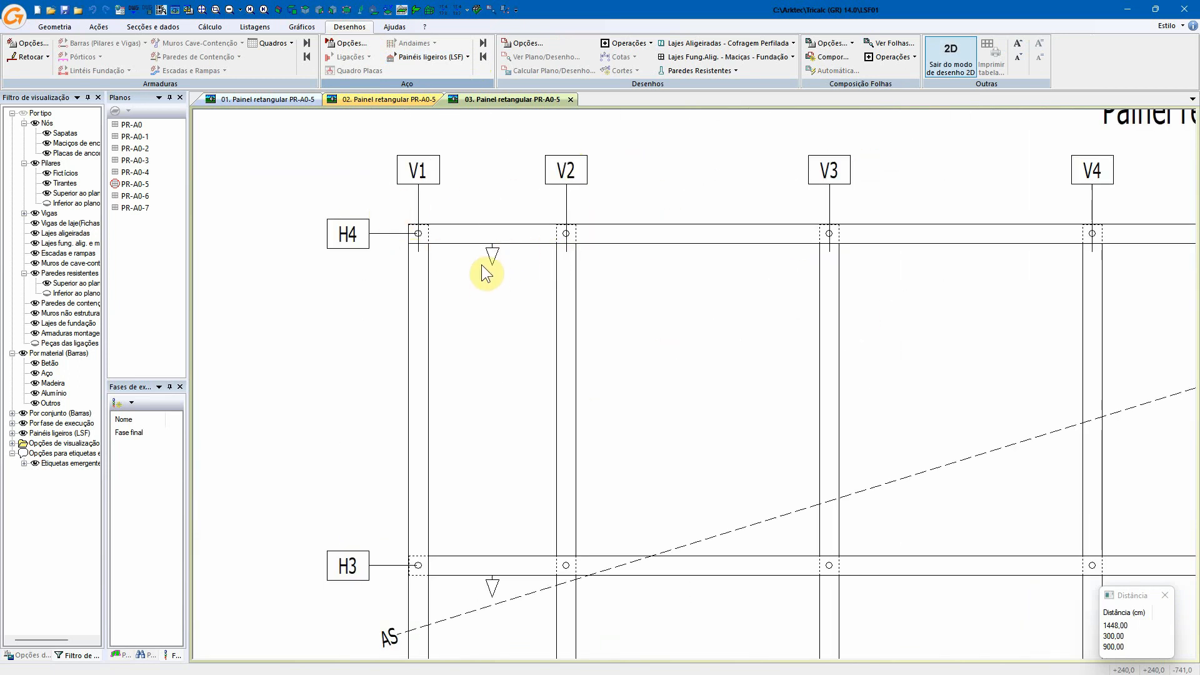
scroll(792, 521, "down", 3)
middle_click_drag(792, 521, 629, 322)
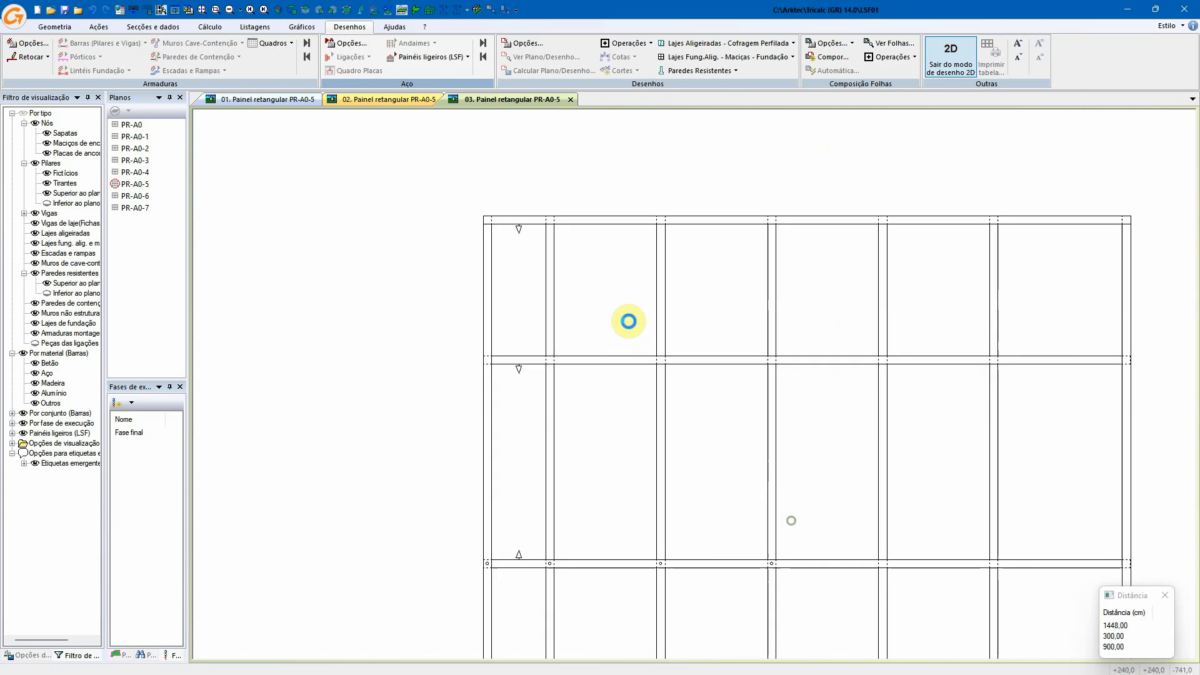
scroll(431, 484, "up", 4)
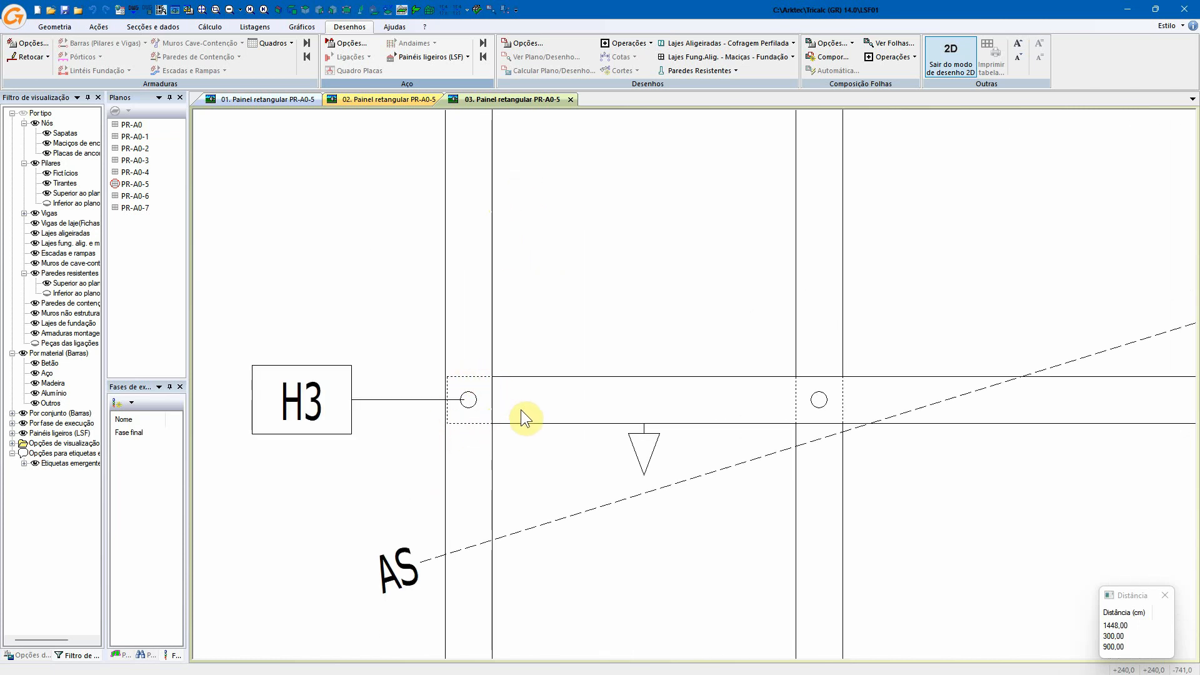
scroll(643, 592, "down", 6)
scroll(549, 543, "up", 3)
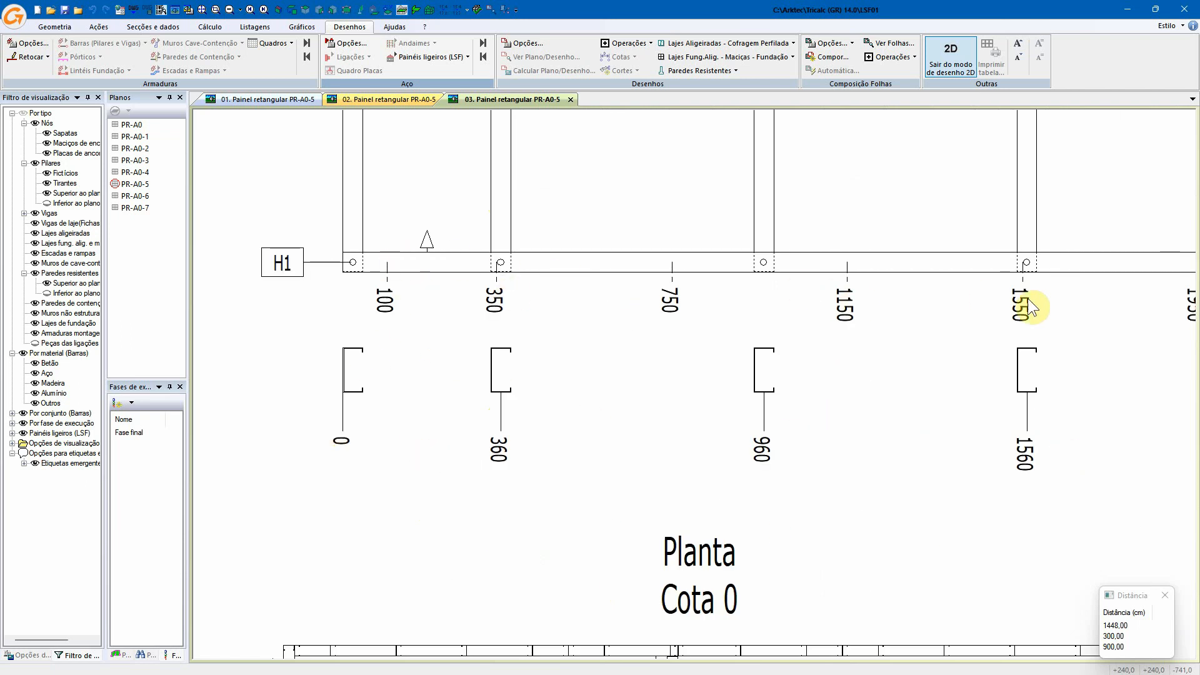
scroll(1077, 292, "down", 3)
middle_click_drag(934, 500, 694, 319)
scroll(694, 319, "down", 2)
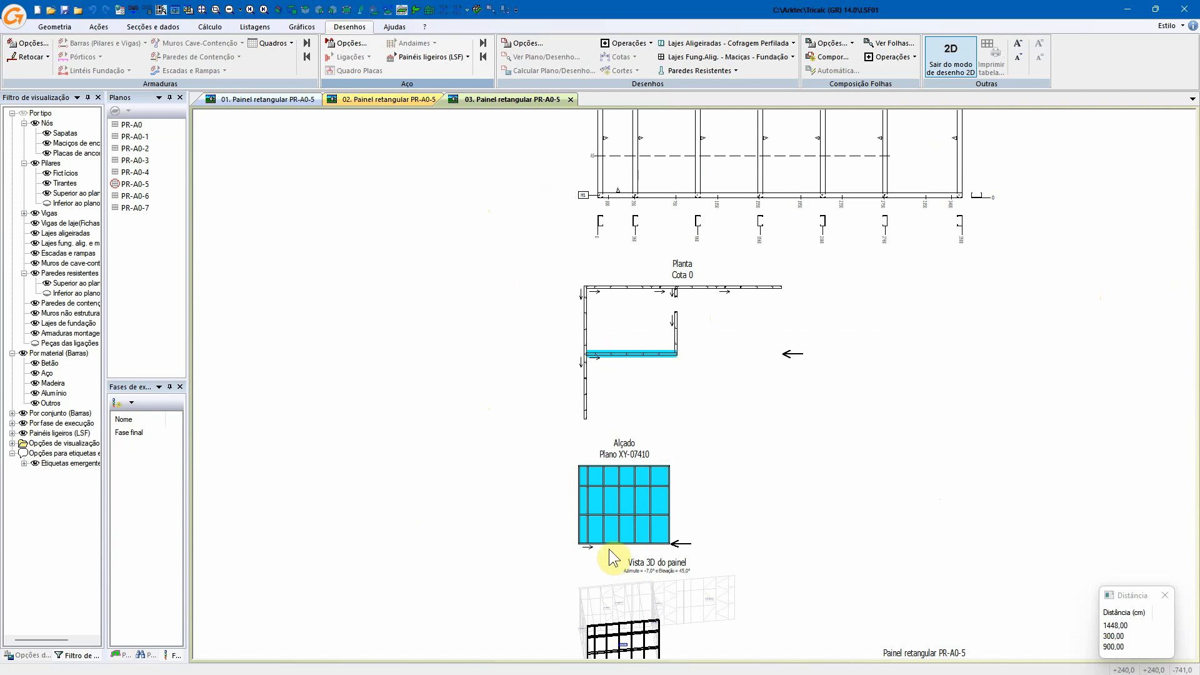
middle_click_drag(639, 536, 604, 455)
scroll(595, 570, "up", 3)
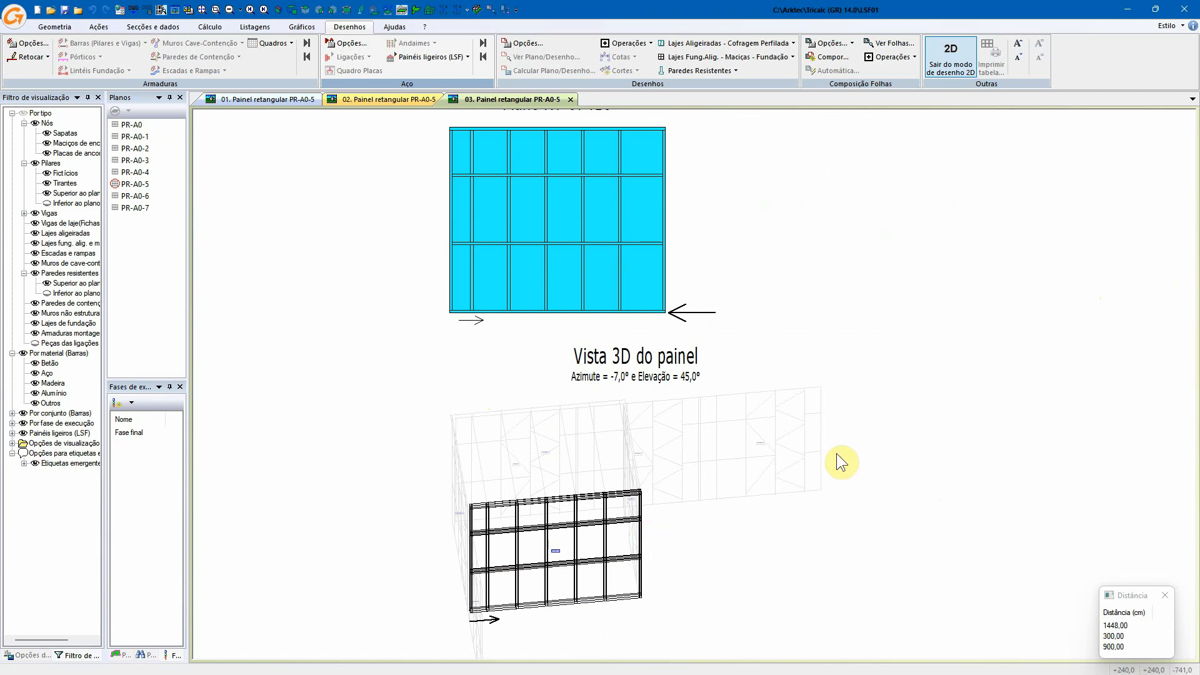
scroll(852, 444, "down", 5)
- Leave the 2D panel drawing mode and orbit the 3D structure to view it from the front corner
right_click(803, 316)
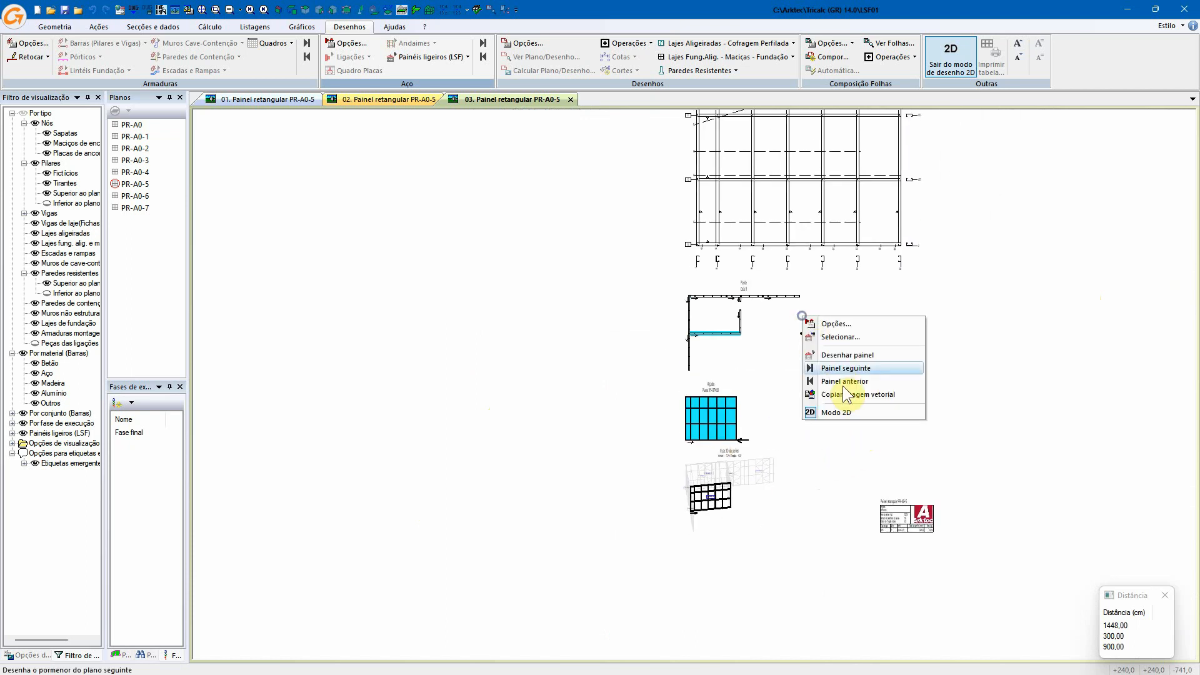
left_click(846, 411)
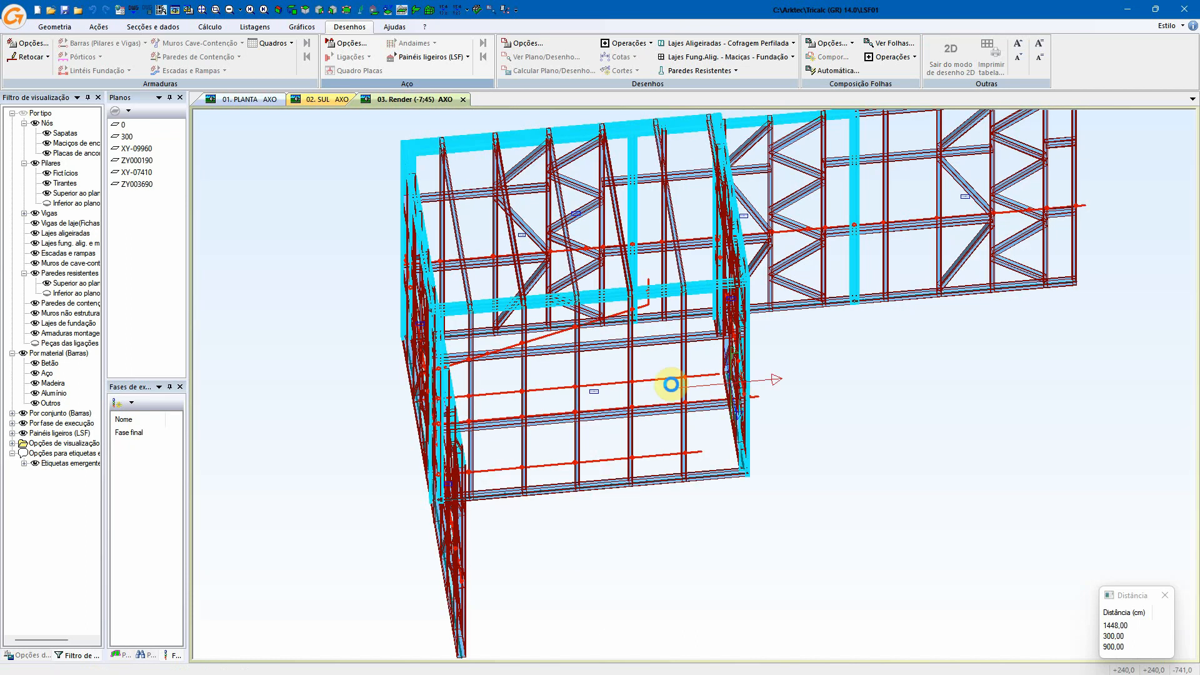
middle_click_drag(671, 384, 737, 300)
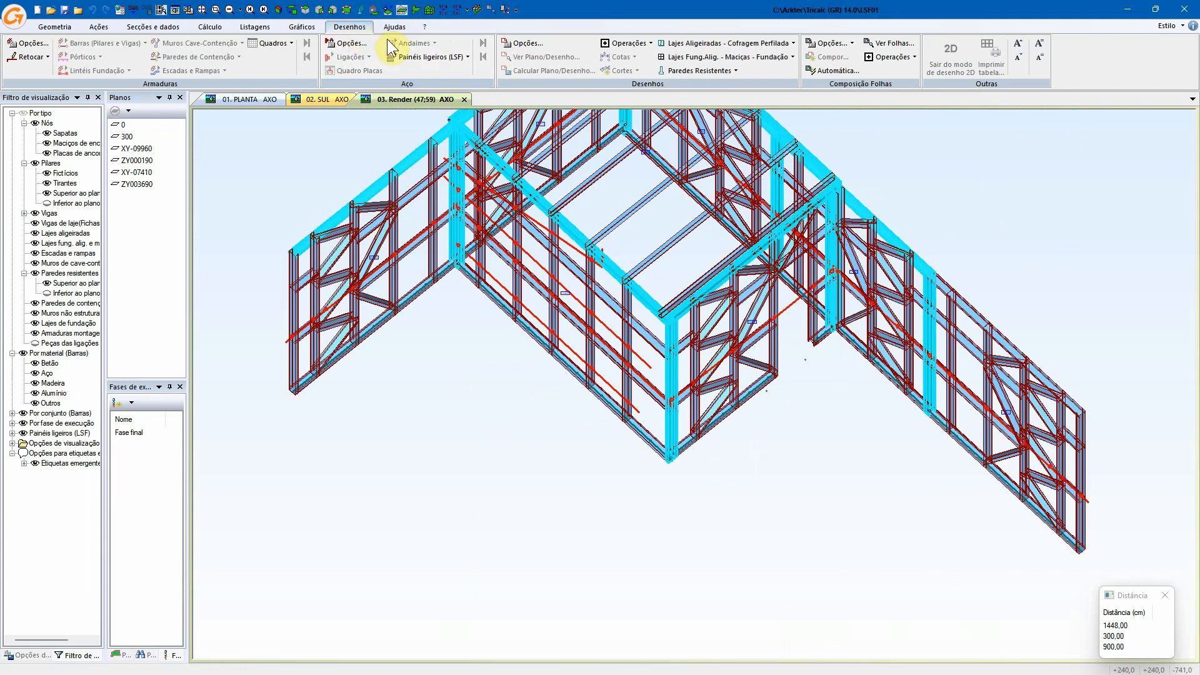
- Open the light panels (LSF) fabrication table, dock it beside the drawing area and narrow it
left_click(467, 57)
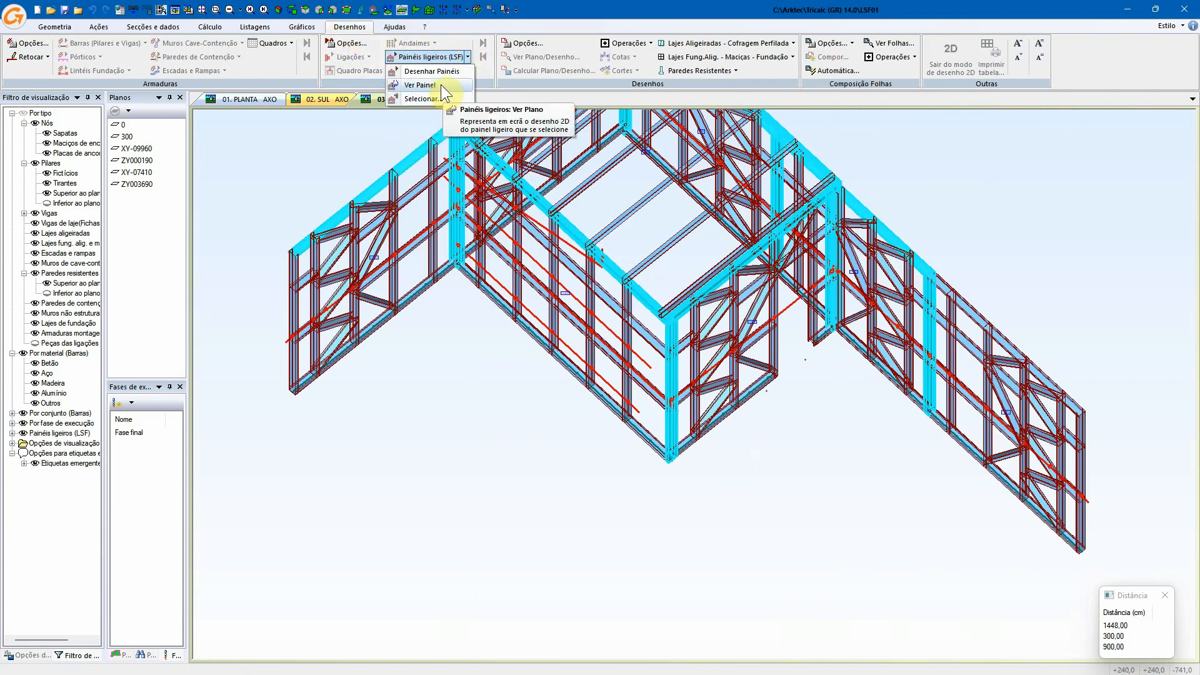
left_click(241, 25)
left_click(241, 25)
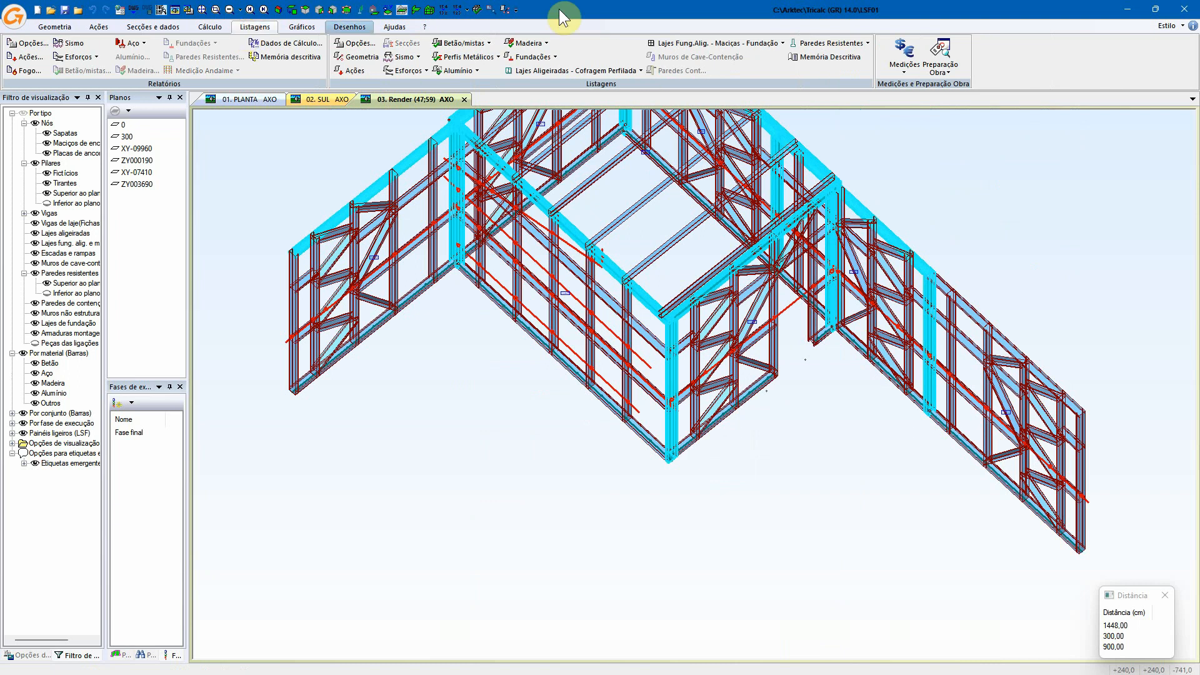
left_click(937, 69)
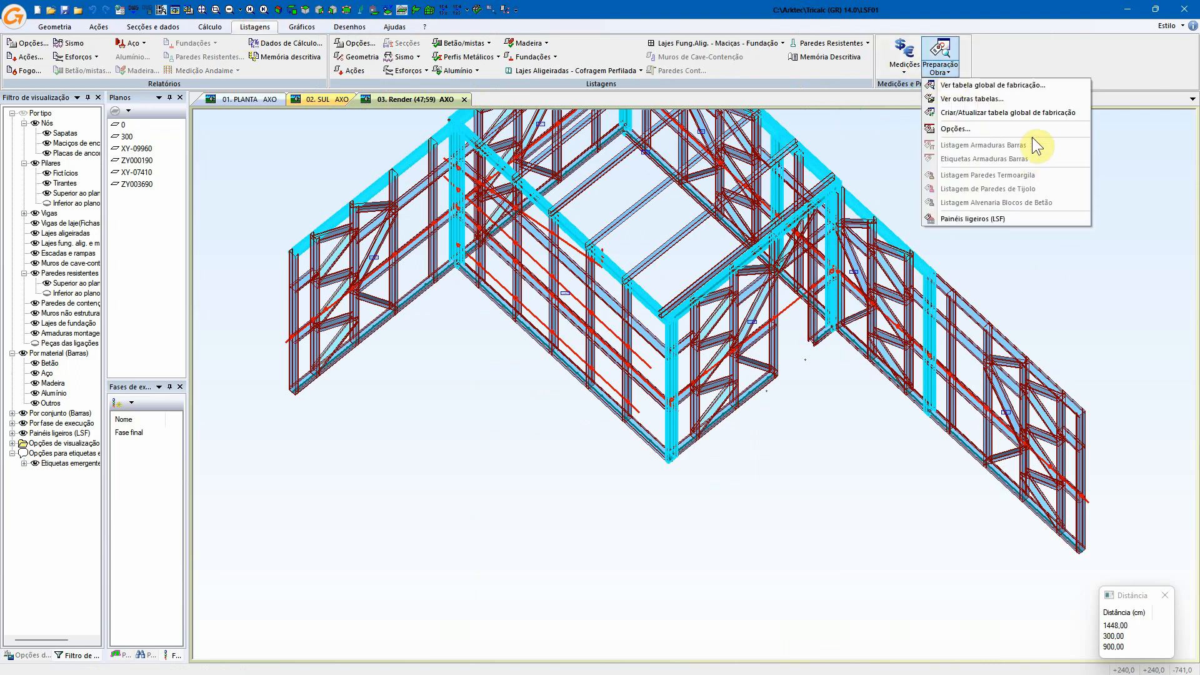
left_click(1017, 218)
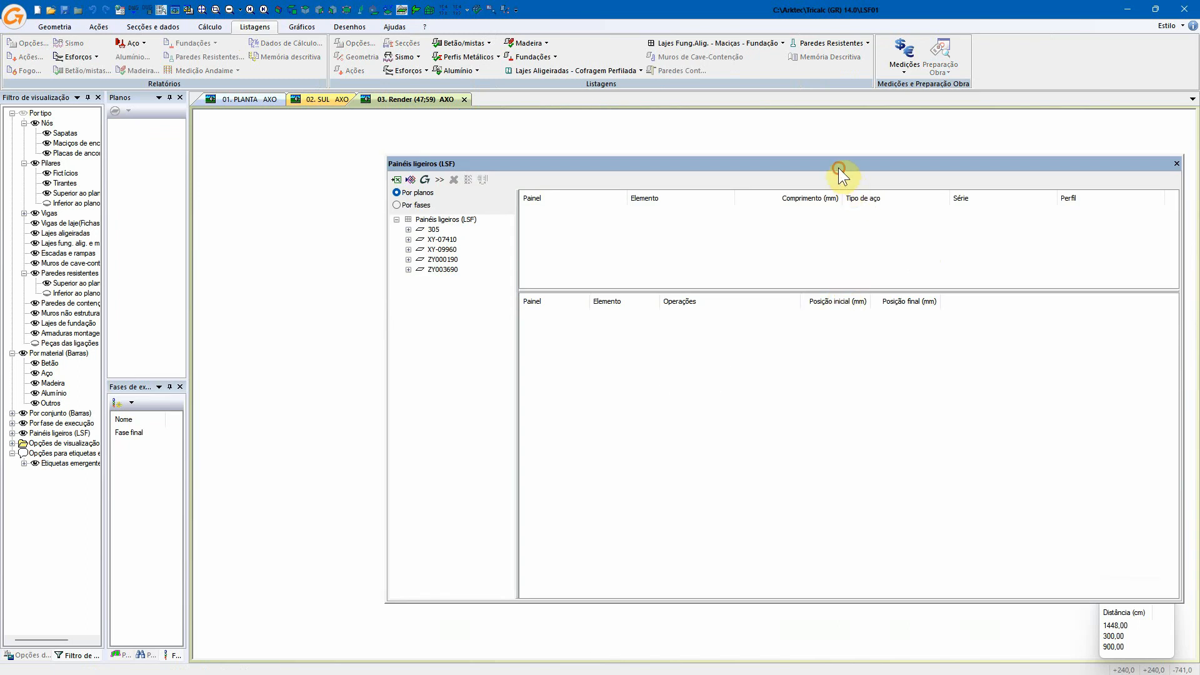
left_click_drag(838, 167, 1185, 390)
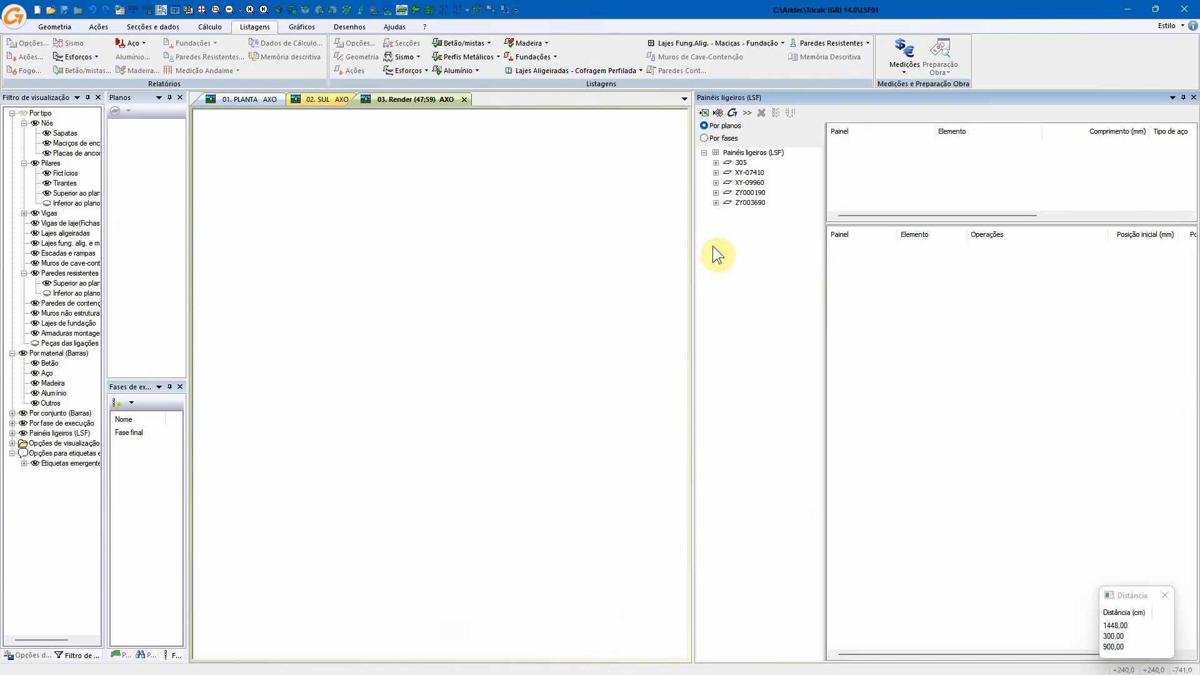
left_click_drag(693, 245, 810, 246)
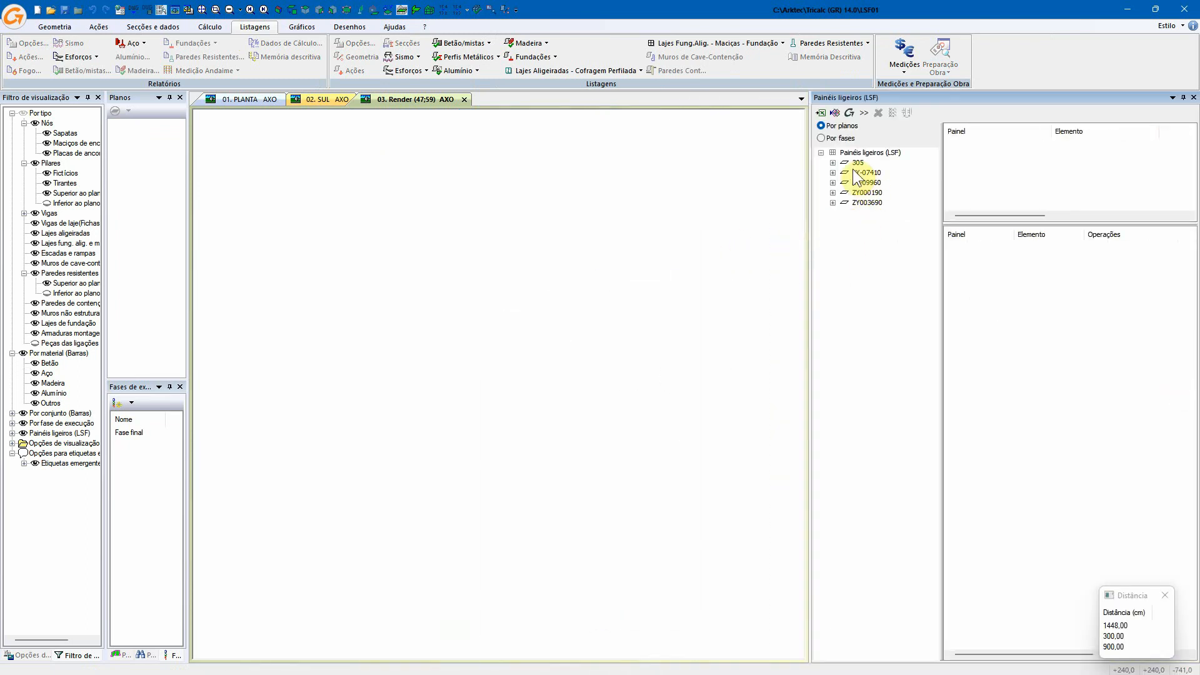
- Pick panel PR-A0-6 graphically from the model for the fabrication table and enlarge its member list
left_click(860, 113)
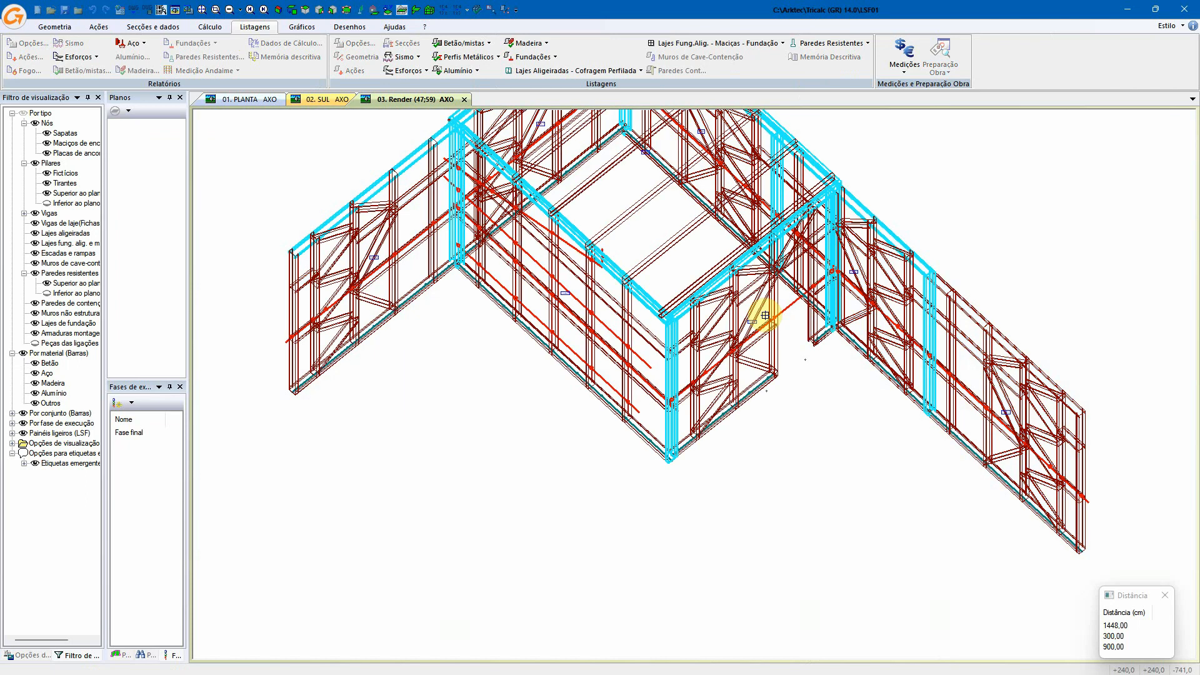
left_click(753, 393)
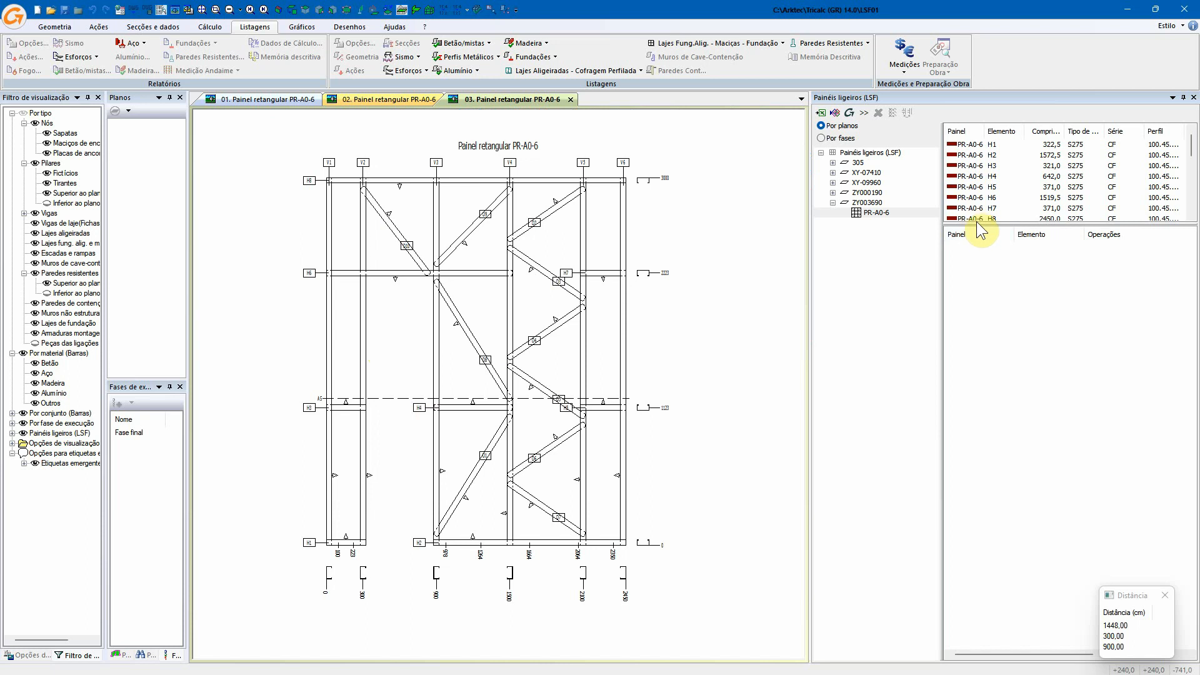
left_click_drag(976, 223, 983, 382)
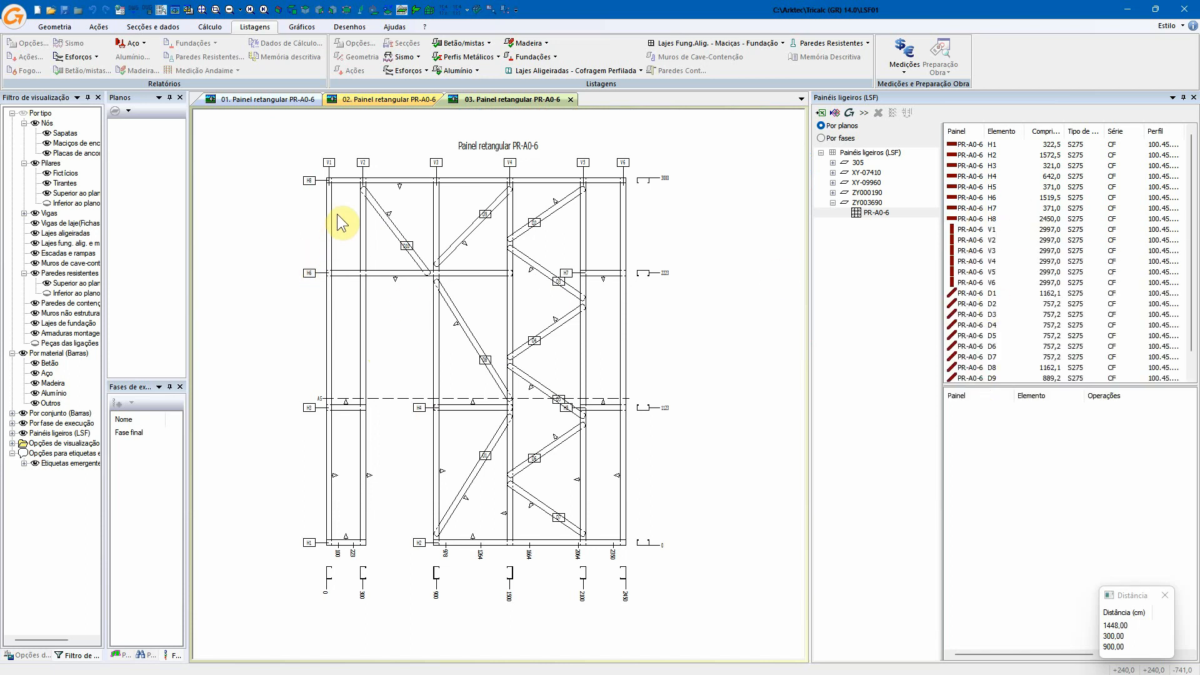
- List the operations of top track H8 in panel PR-A0-6 and highlight all its screw holes on the drawing
left_click(328, 181)
scroll(328, 181, "up", 3)
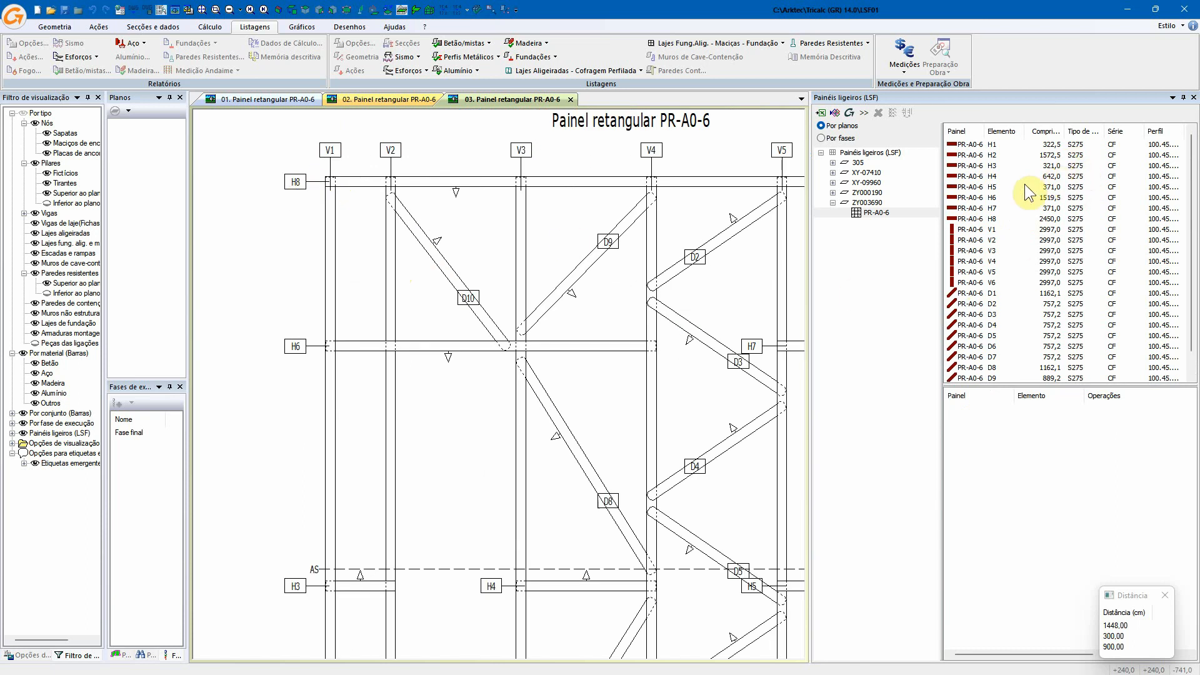
left_click(992, 219)
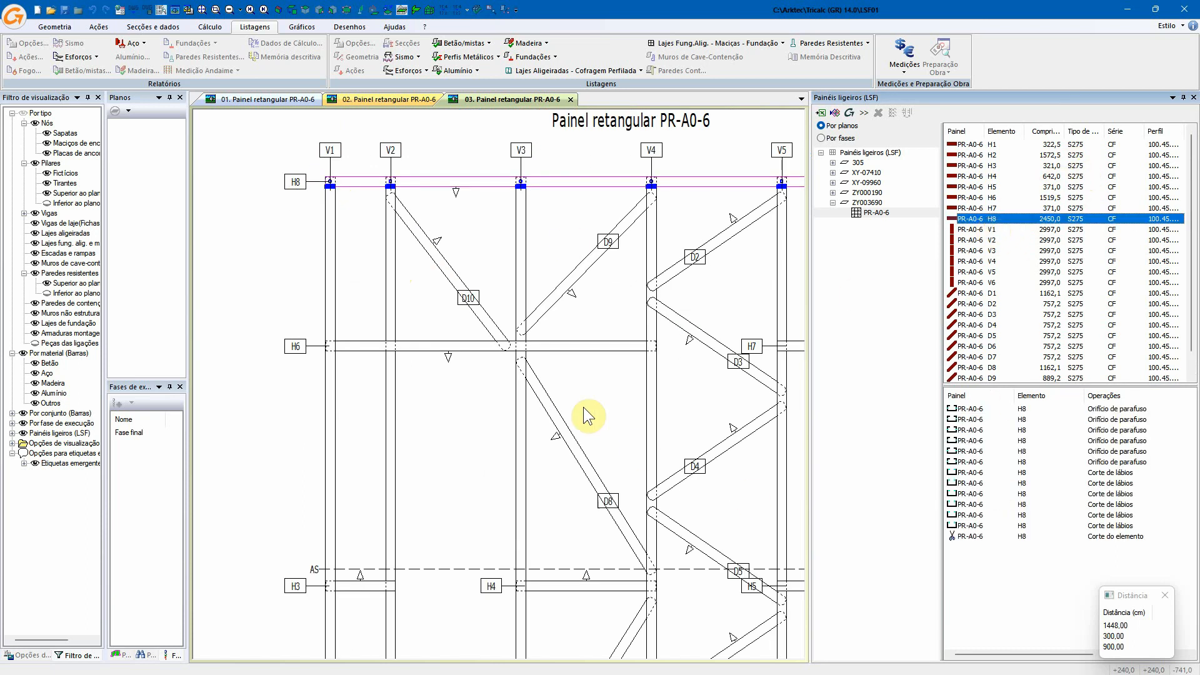
left_click(1116, 409)
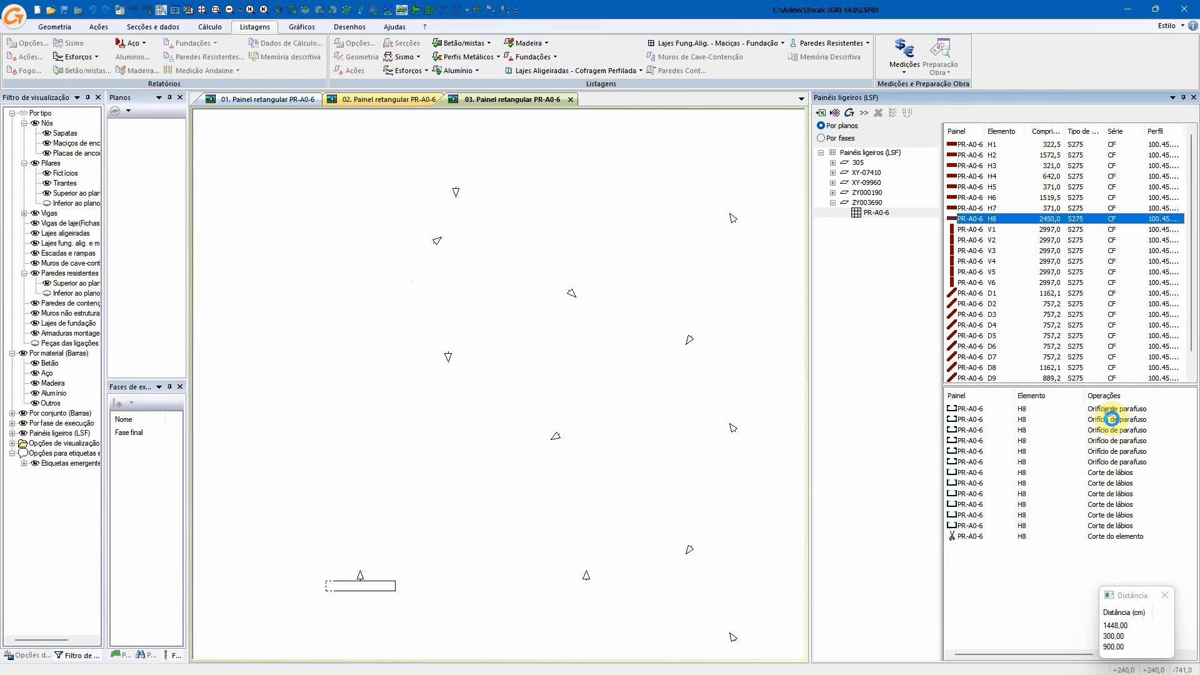
left_click(1115, 462, "shift")
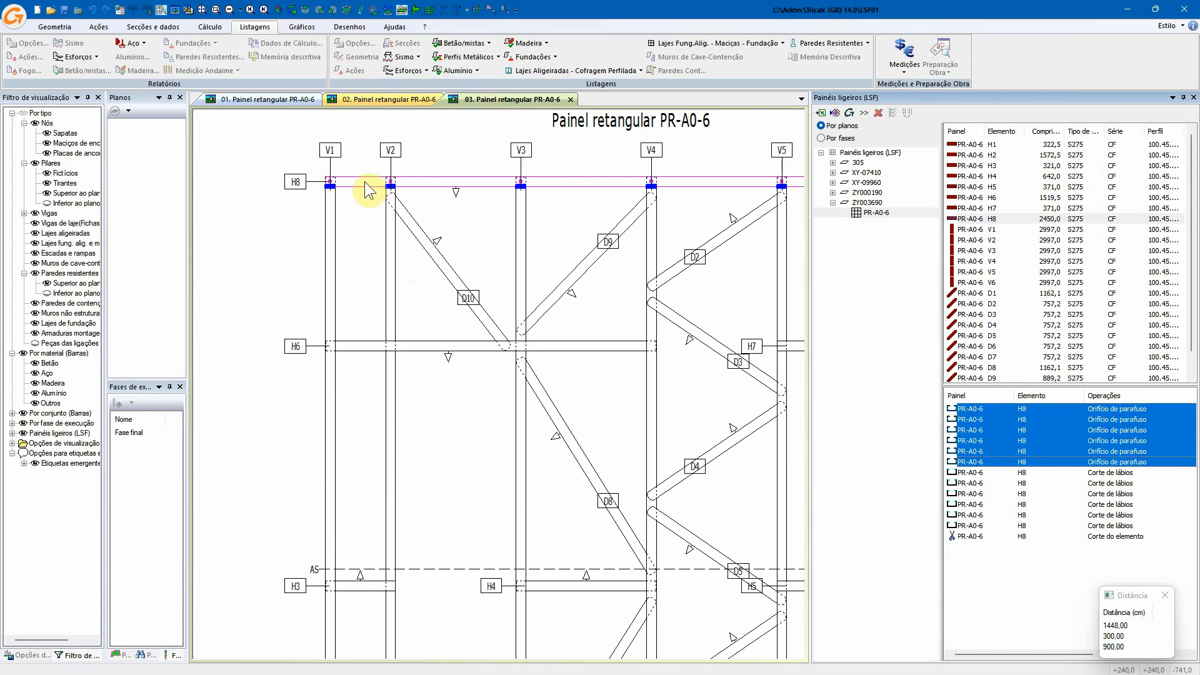
scroll(356, 178, "up", 3)
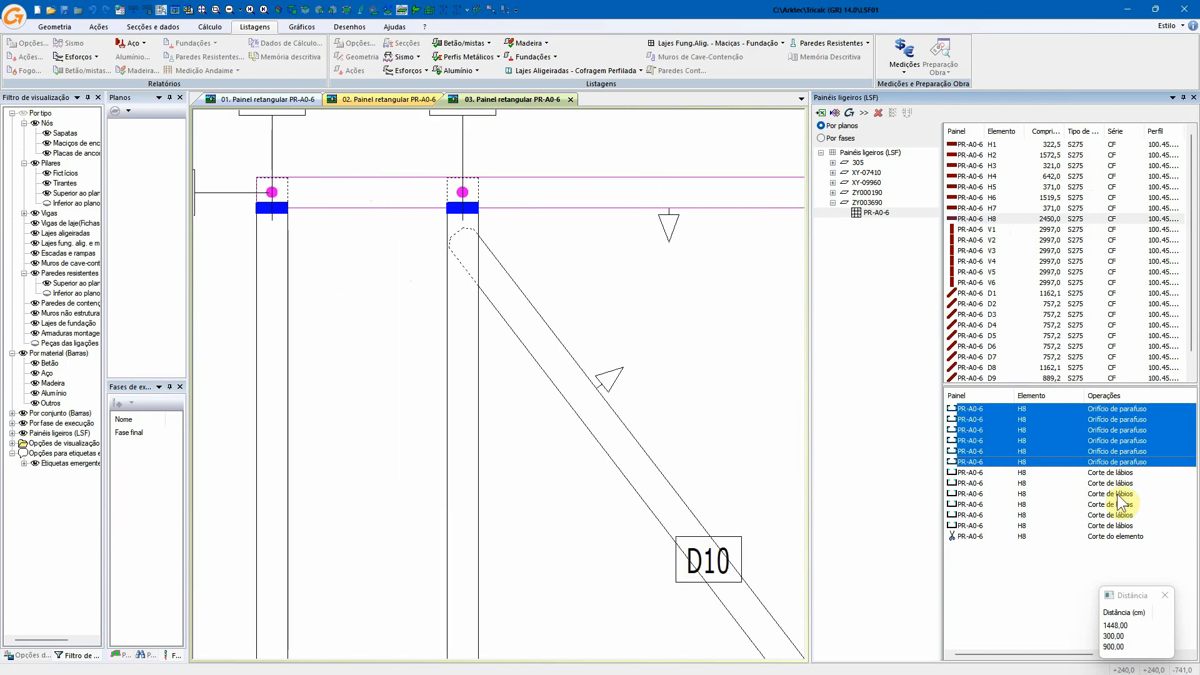
- Highlight all the lip cuts of top track H8 on the PR-A0-6 drawing
left_click(1107, 473)
left_click(1112, 525, "shift")
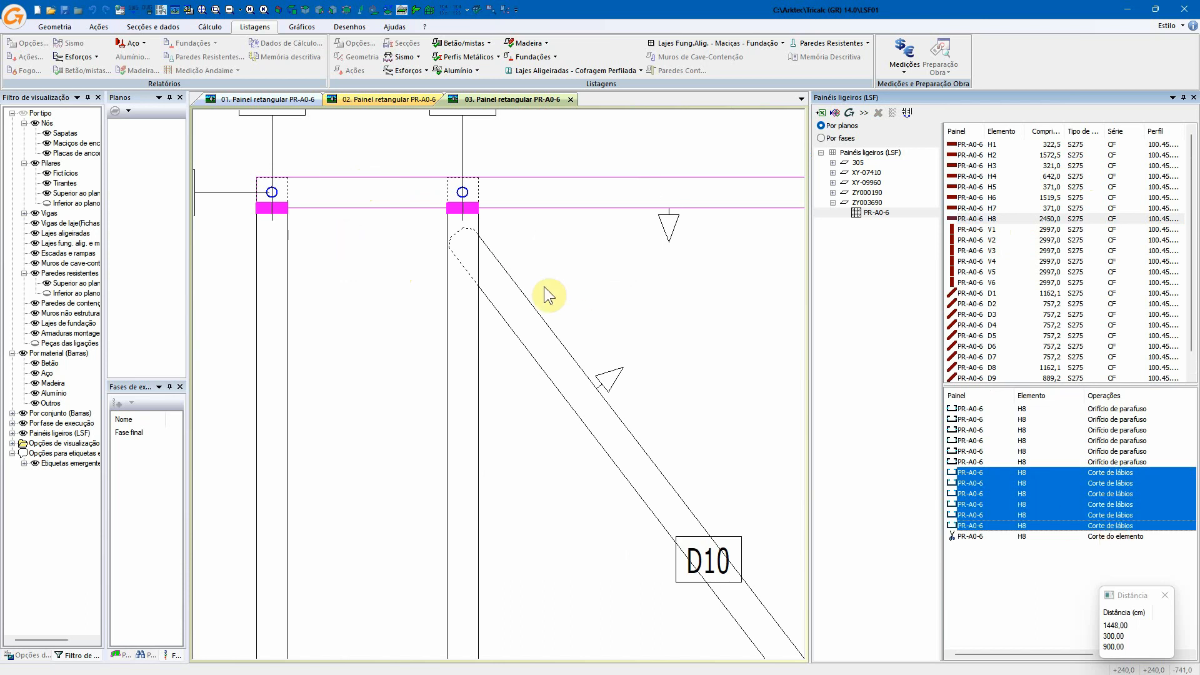
scroll(547, 293, "down", 3)
scroll(594, 377, "up", 2)
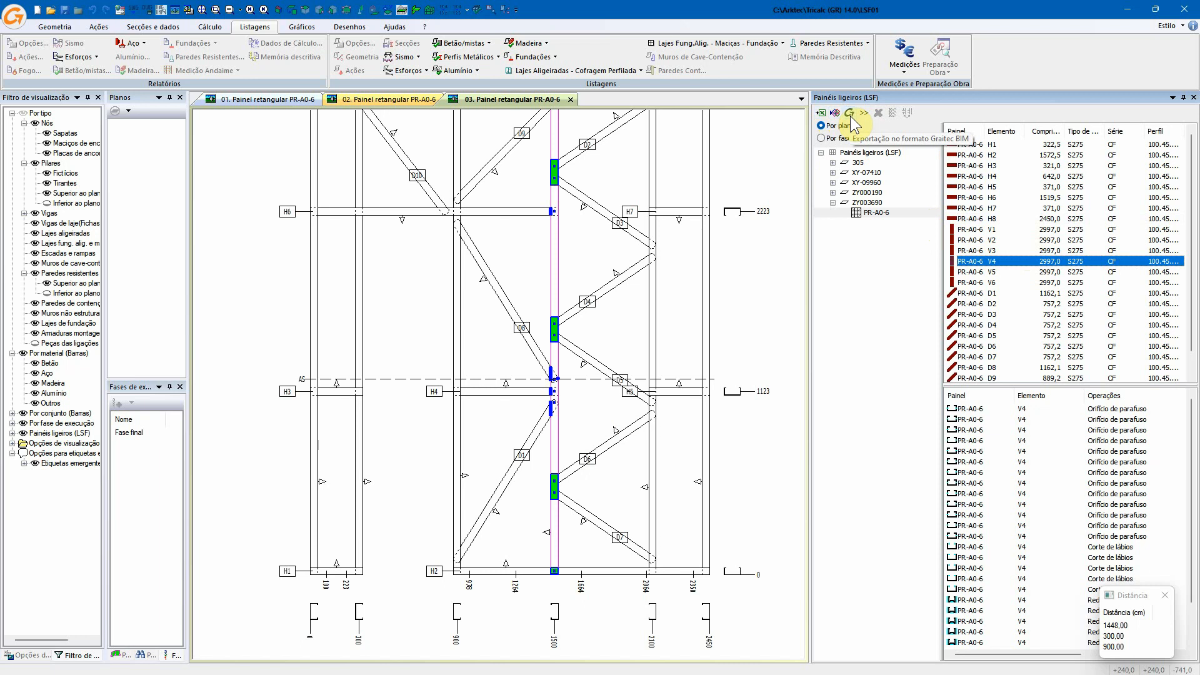
- Close the PR-A0-6 panel drawing and reopen the light panels (LSF) fabrication table
right_click(473, 316)
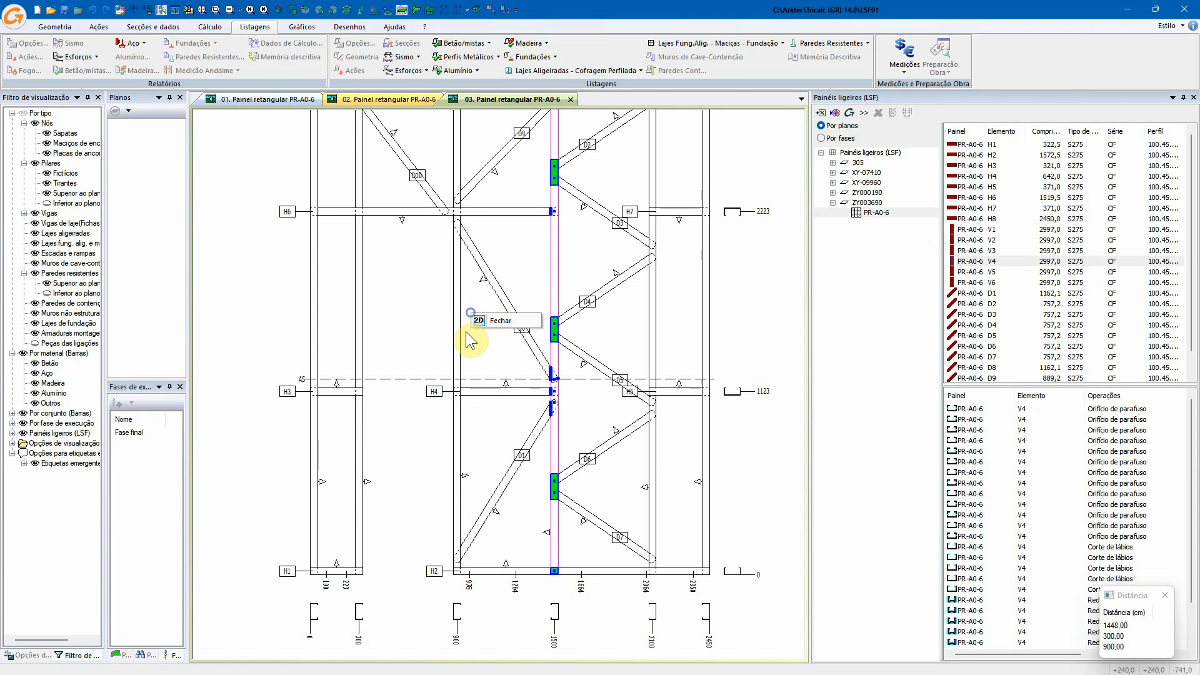
left_click(500, 321)
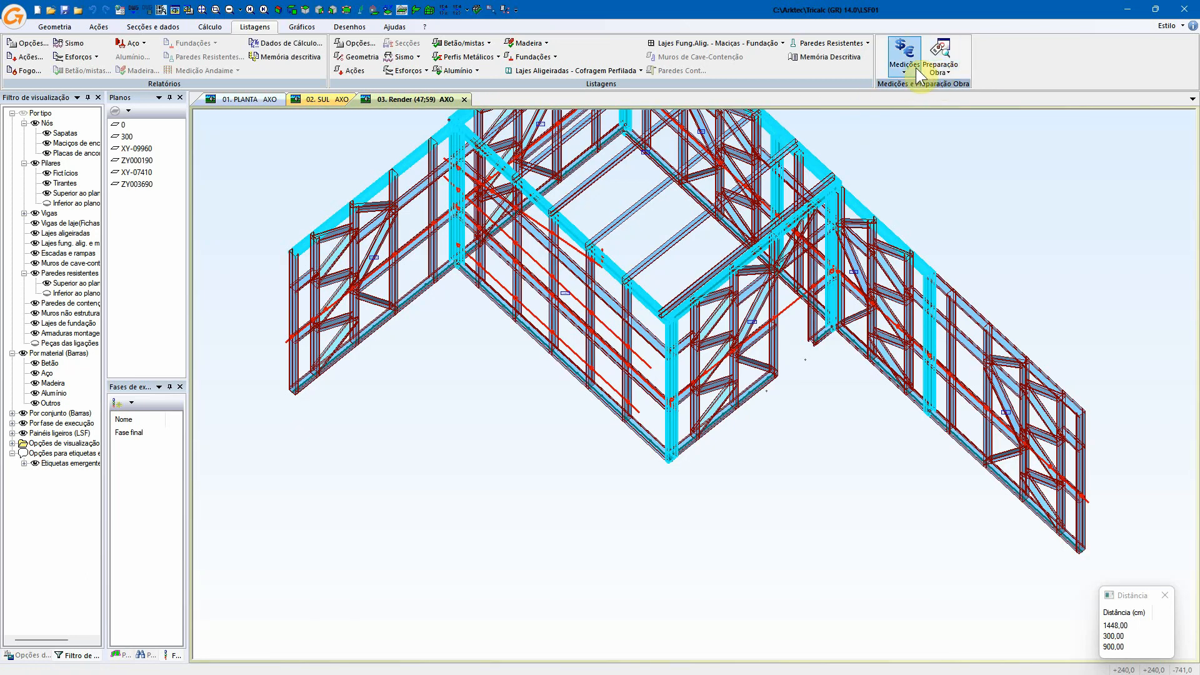
left_click(911, 69)
left_click(937, 70)
left_click(937, 70)
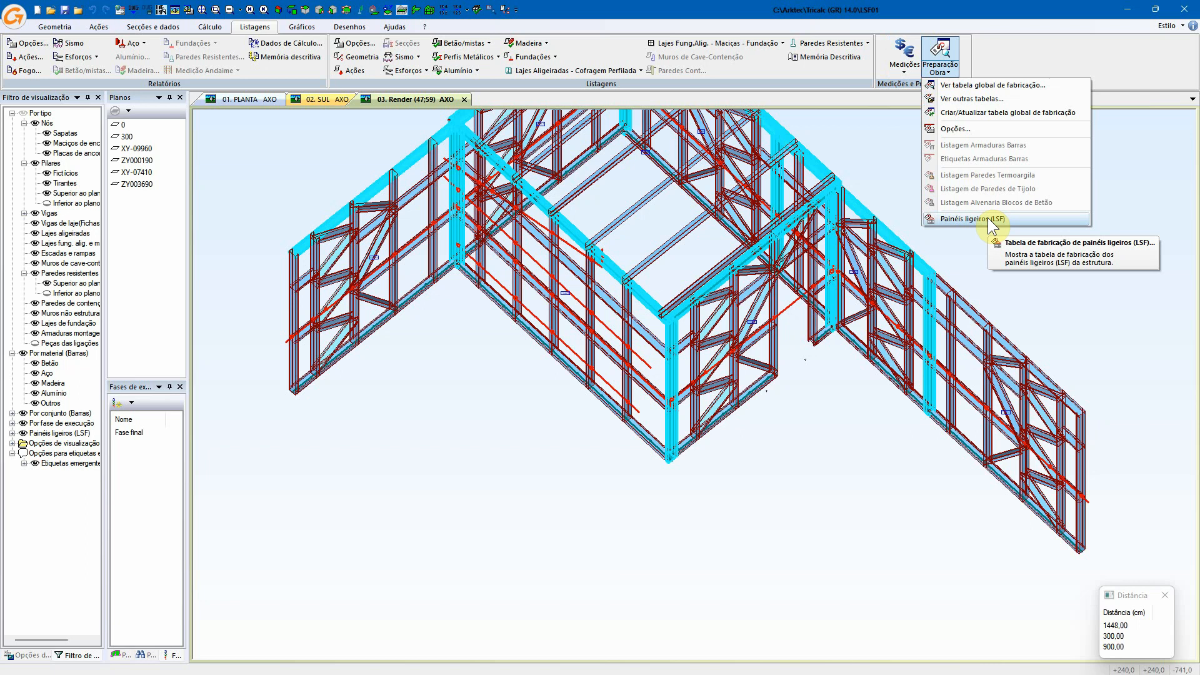
left_click(991, 219)
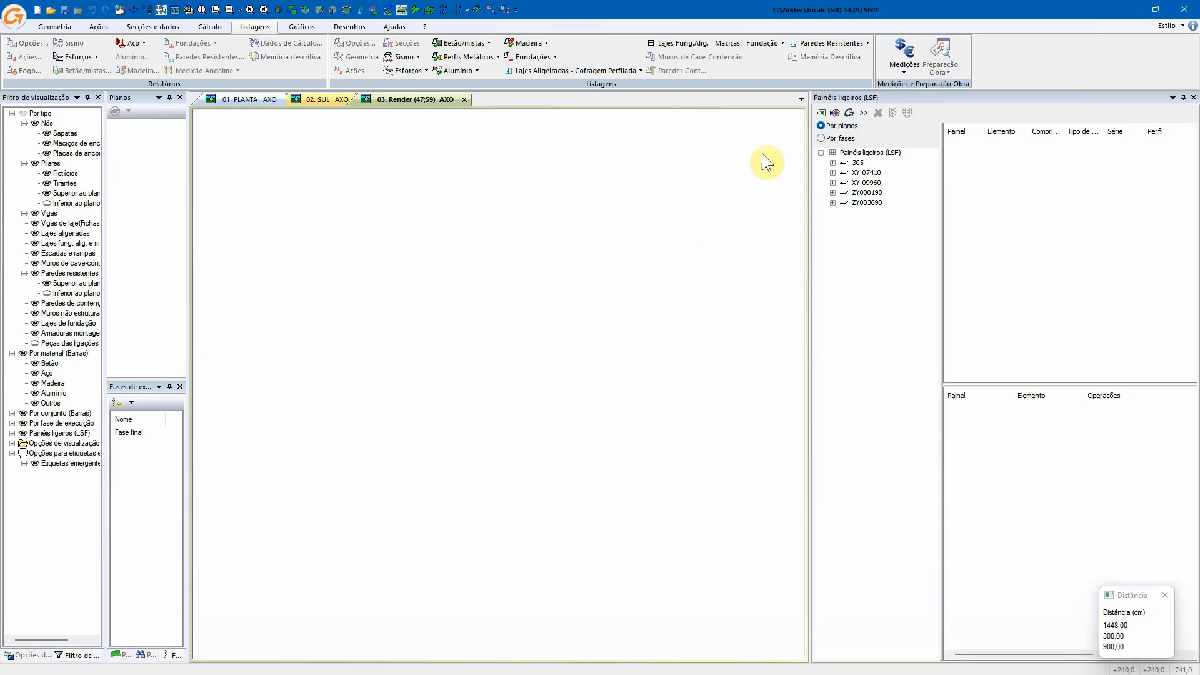
- Export all the light panels to the desktop as the IFC2x3 file LSF01.ifc, and restore the program window to a smaller size
left_click(855, 153)
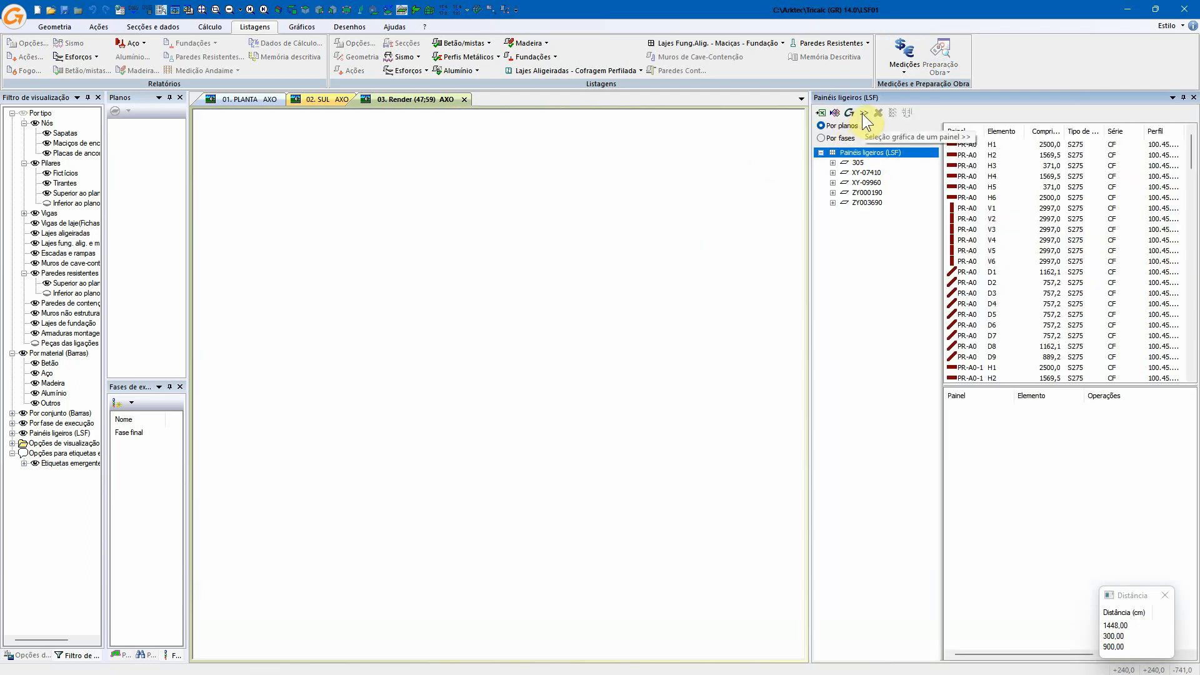
left_click(836, 113)
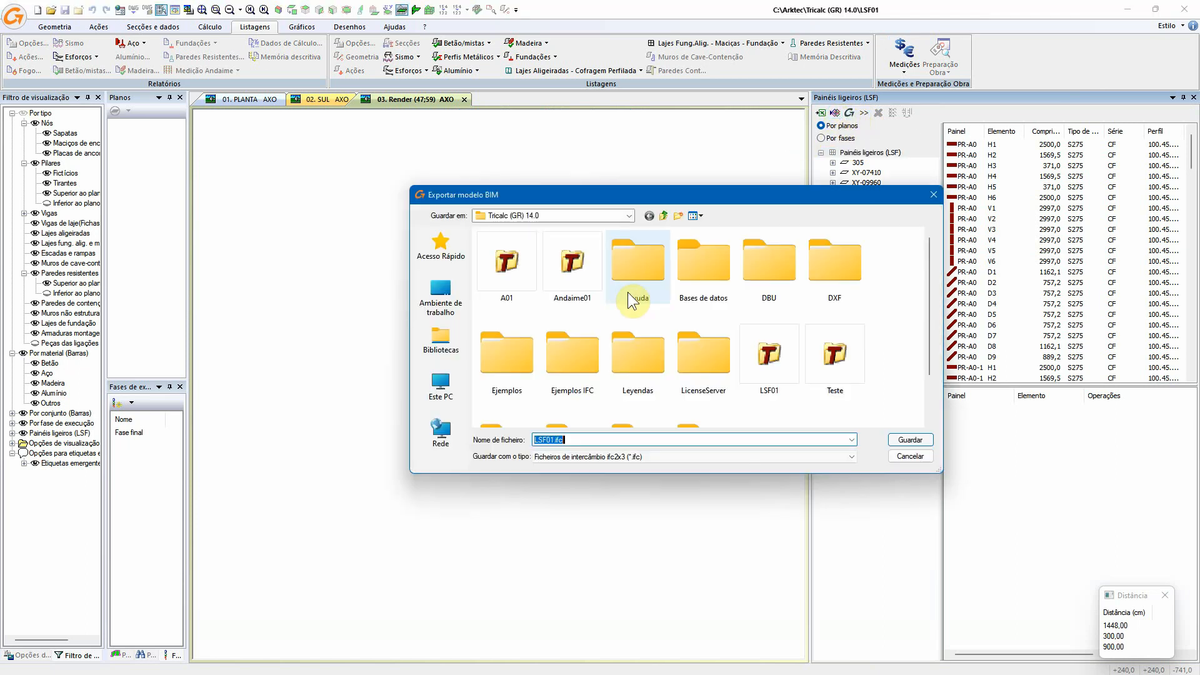
left_click(455, 306)
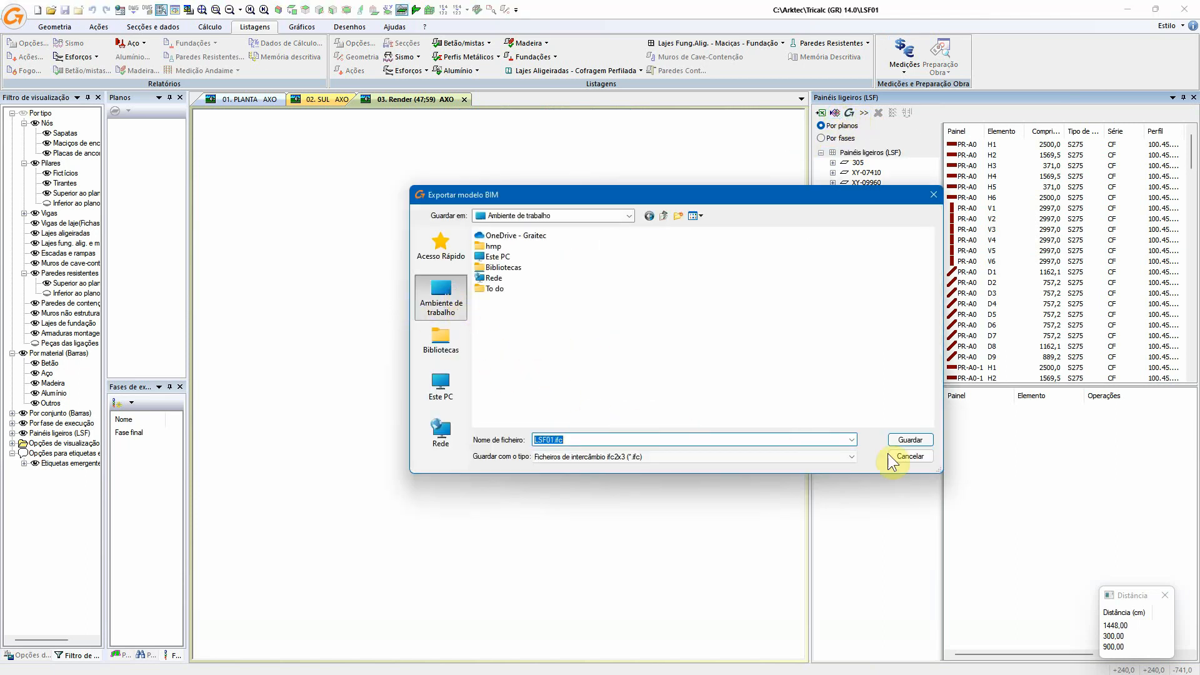
left_click(909, 440)
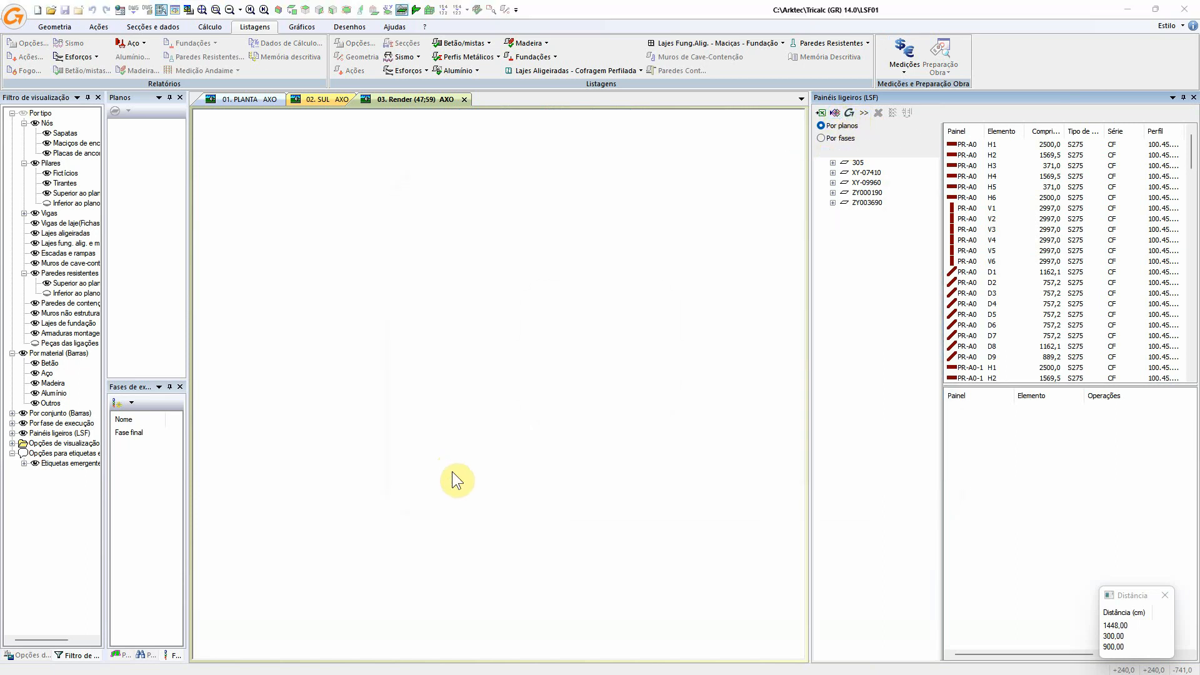
left_click(633, 365)
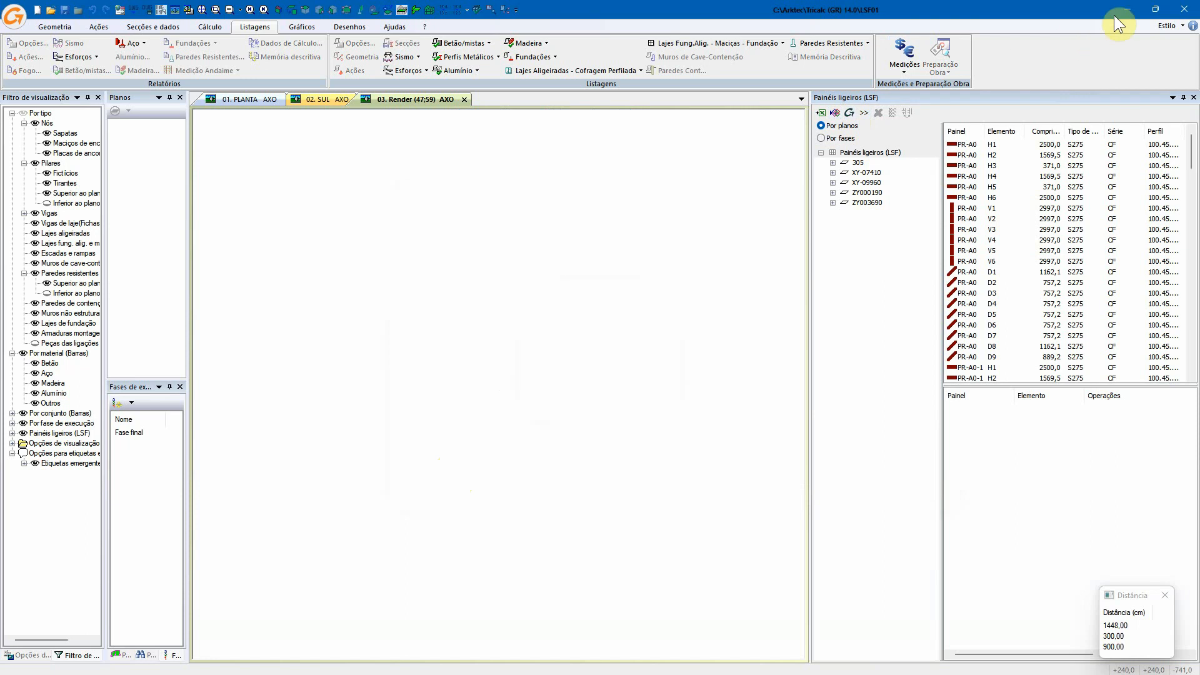
left_click(1155, 9)
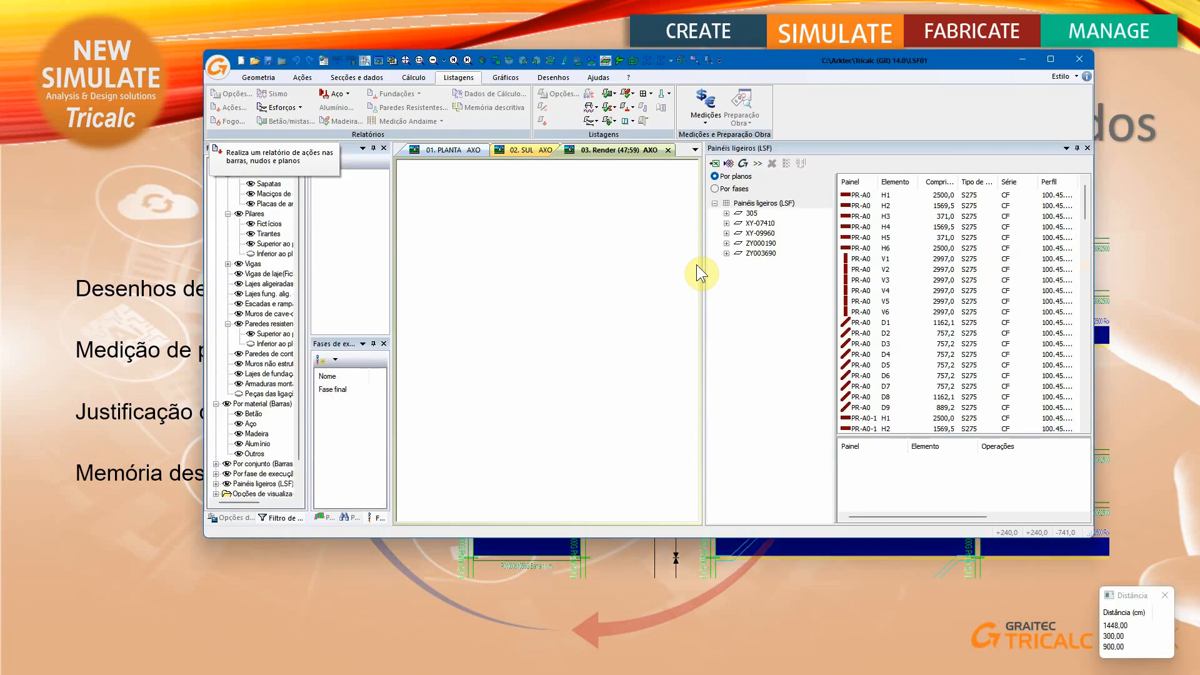
- Close the light panels (LSF) fabrication table and maximize the program window
right_click(602, 280)
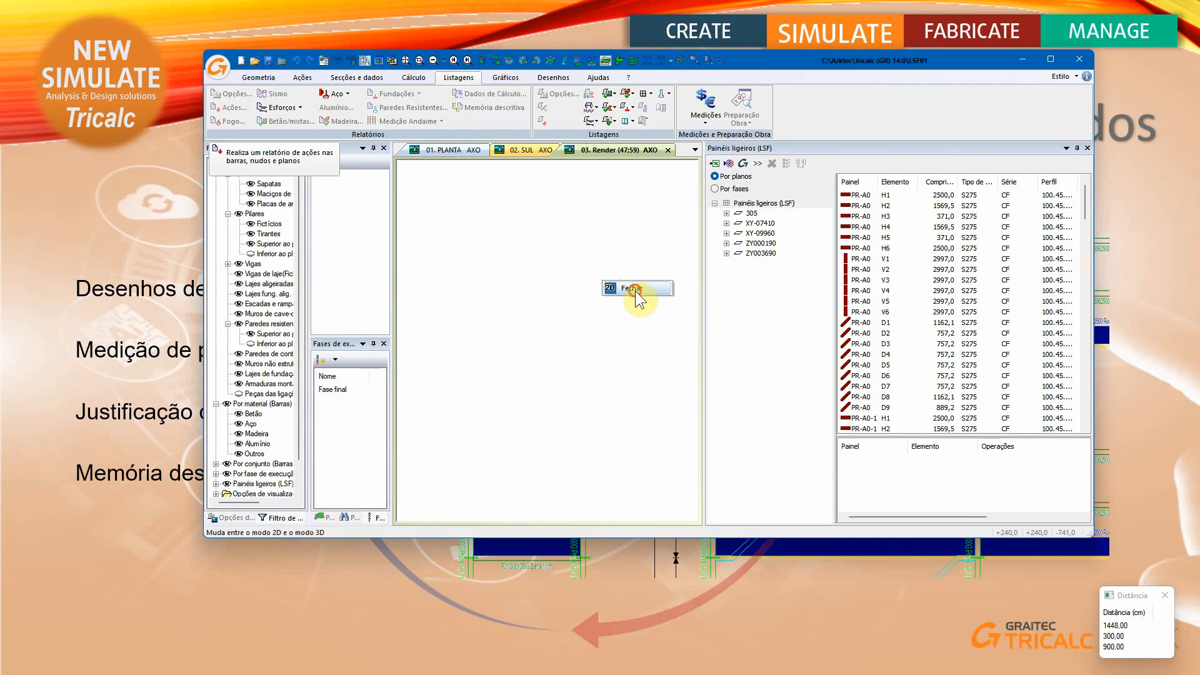
left_click(634, 291)
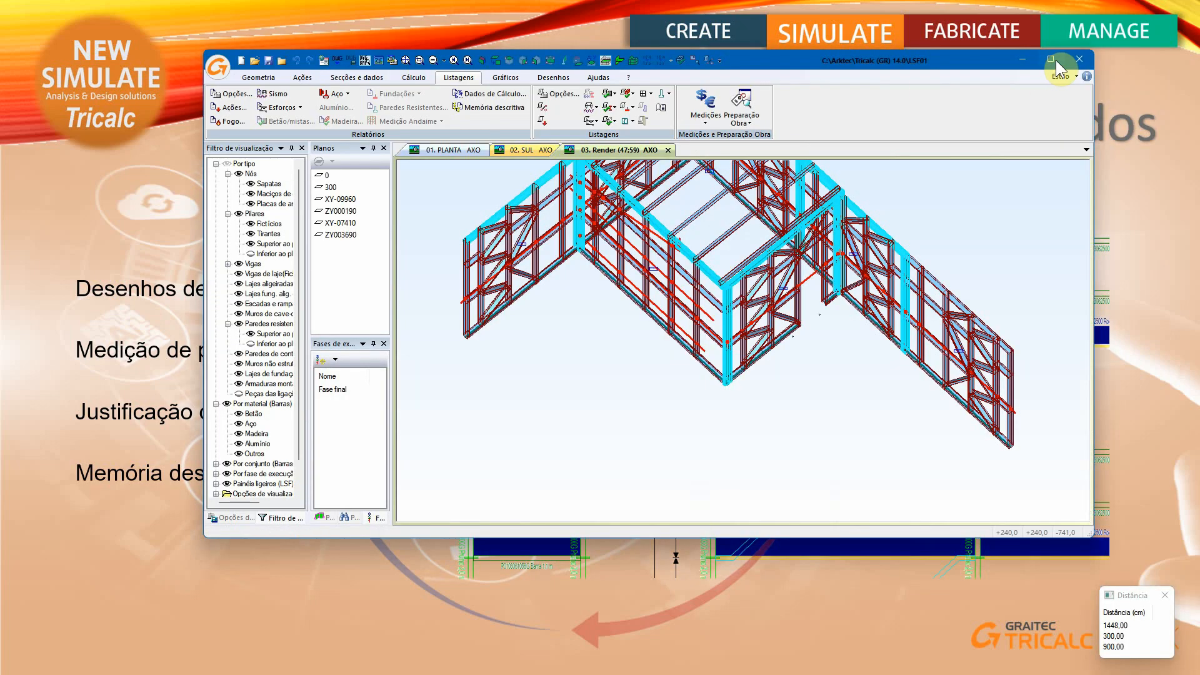
left_click(1049, 59)
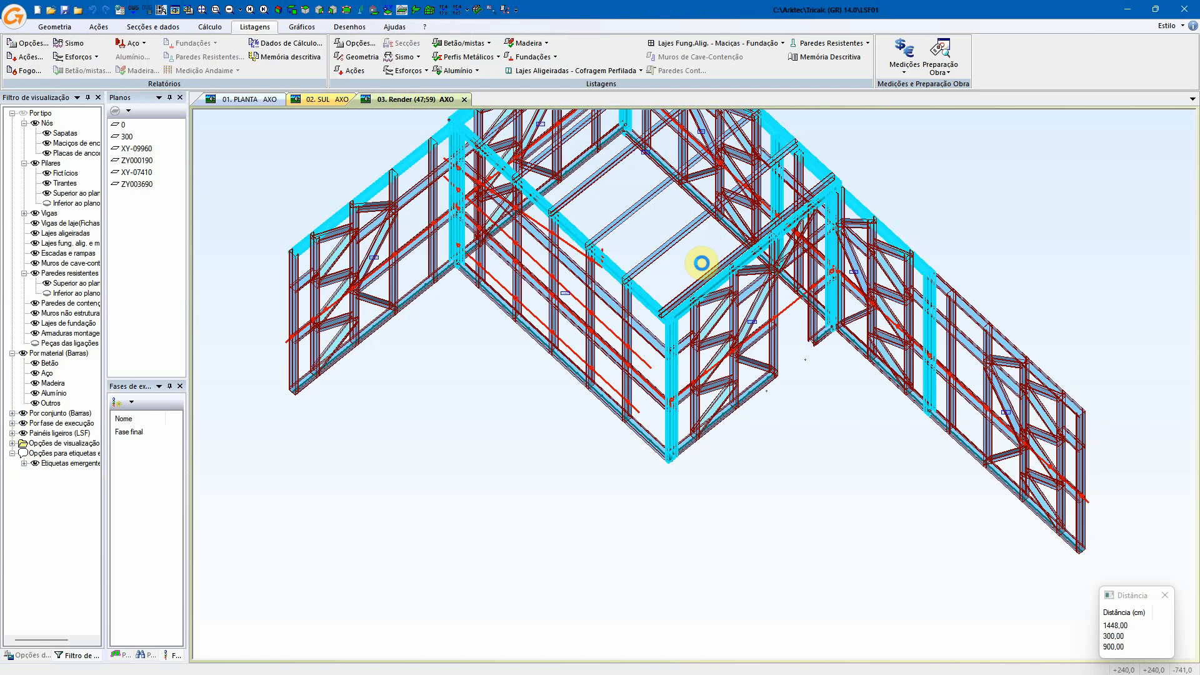
- Create the Tricalc model from the light panels without deleting the current structure, and renumber the structure
left_click_drag(701, 260, 660, 403)
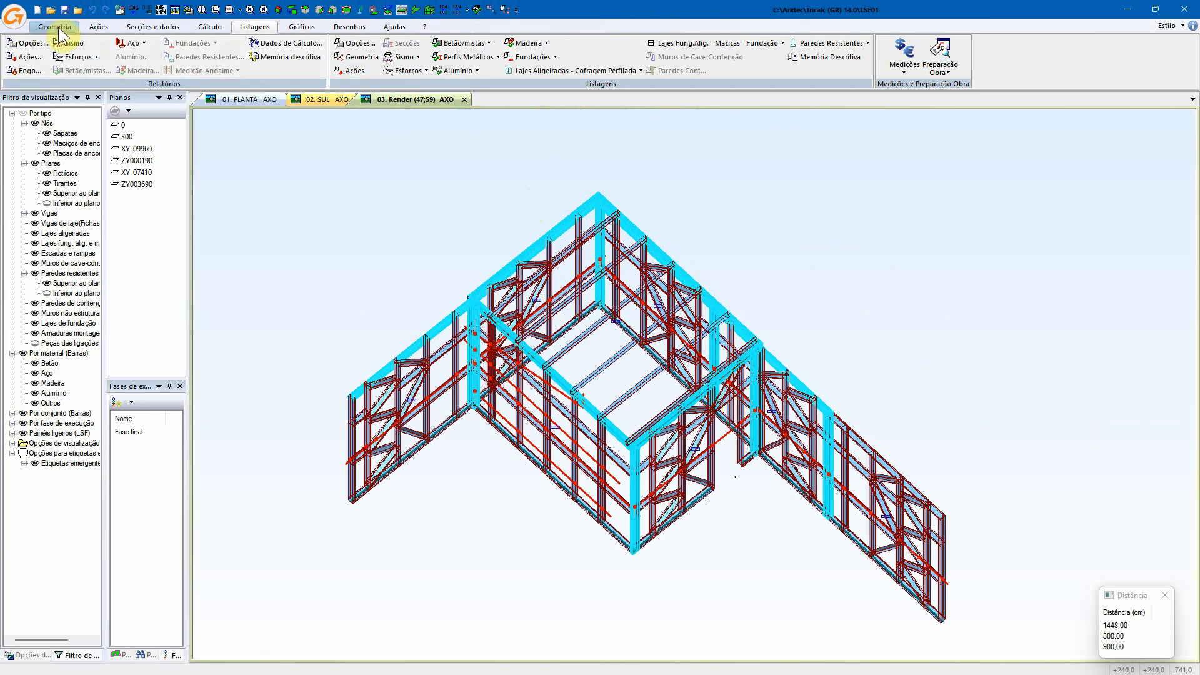
left_click(56, 27)
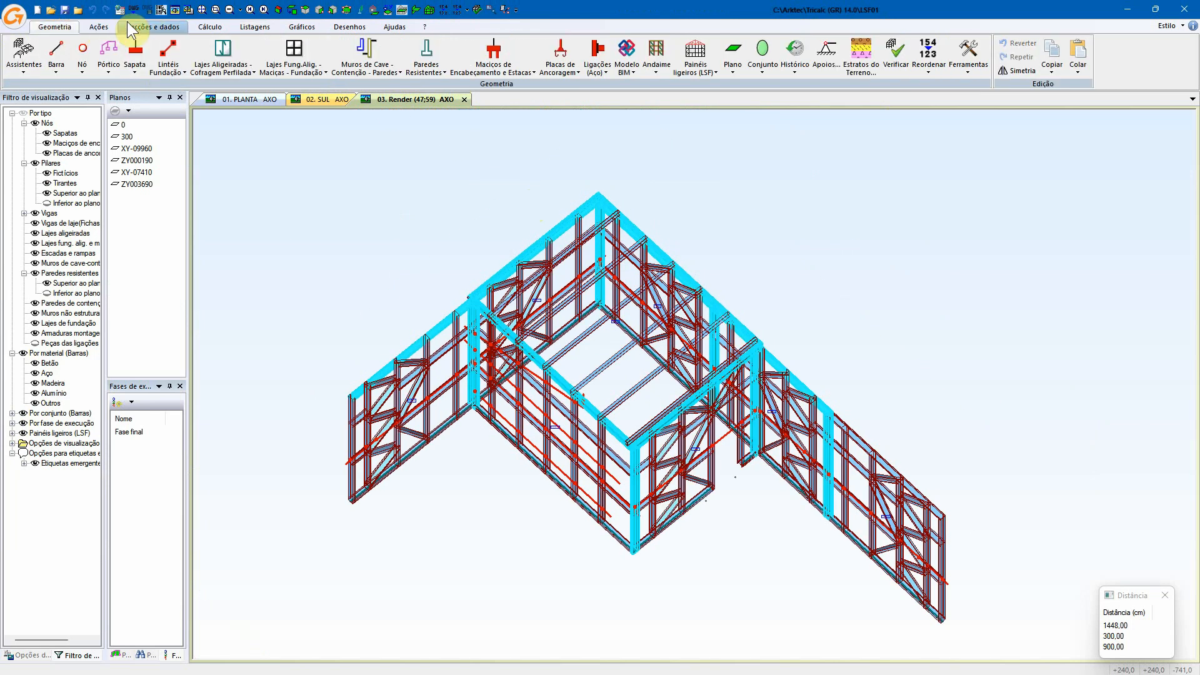
left_click(696, 70)
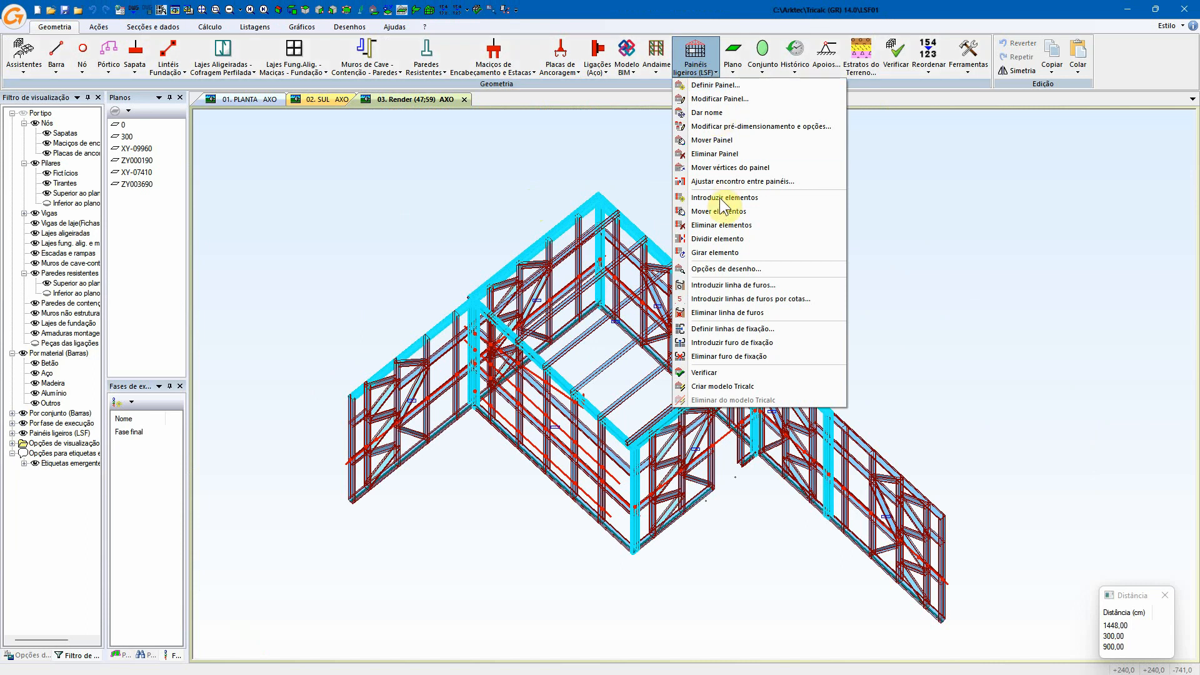
left_click(747, 388)
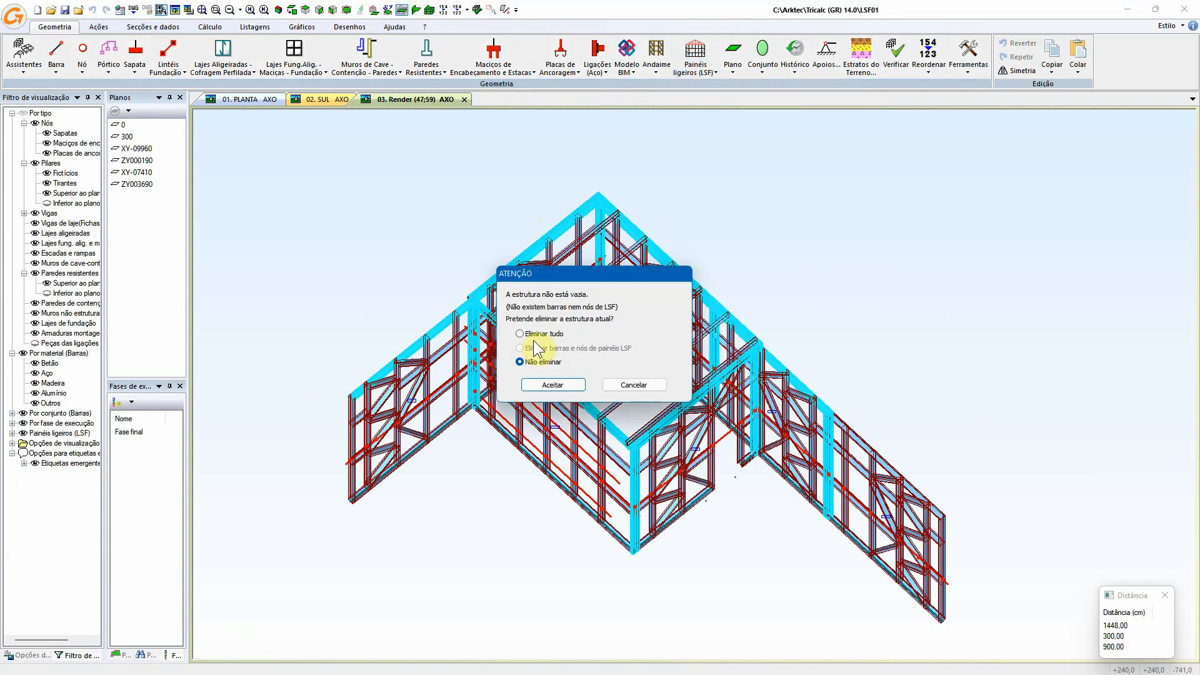
left_click(554, 387)
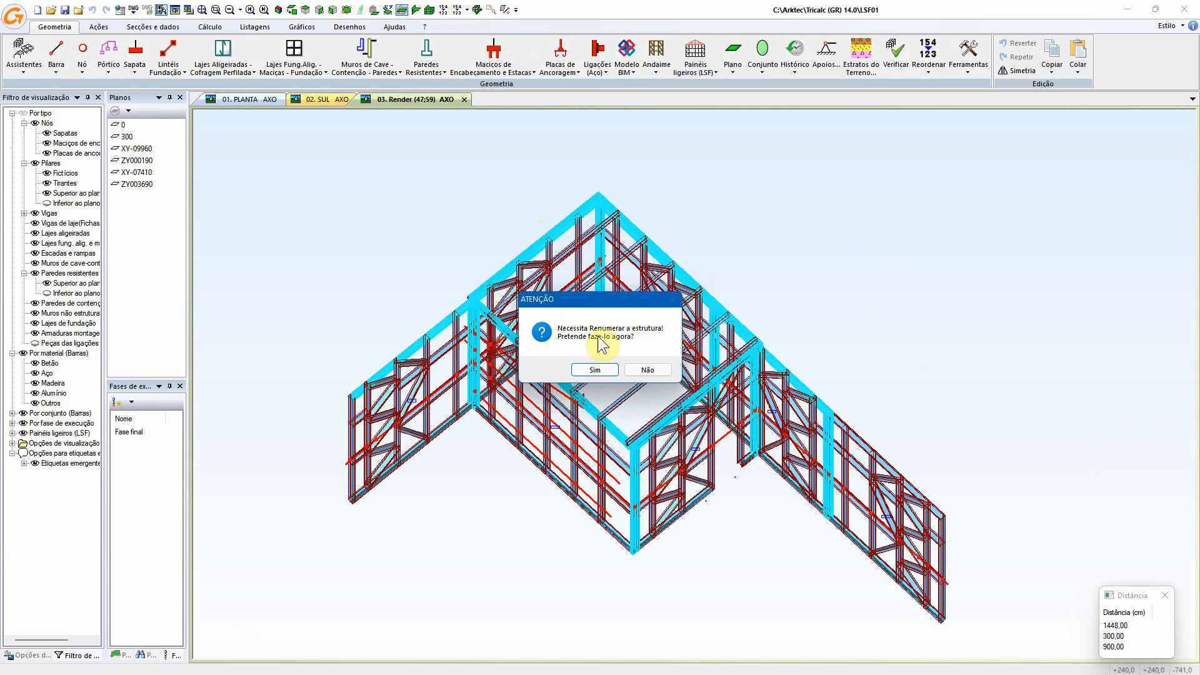
left_click(612, 374)
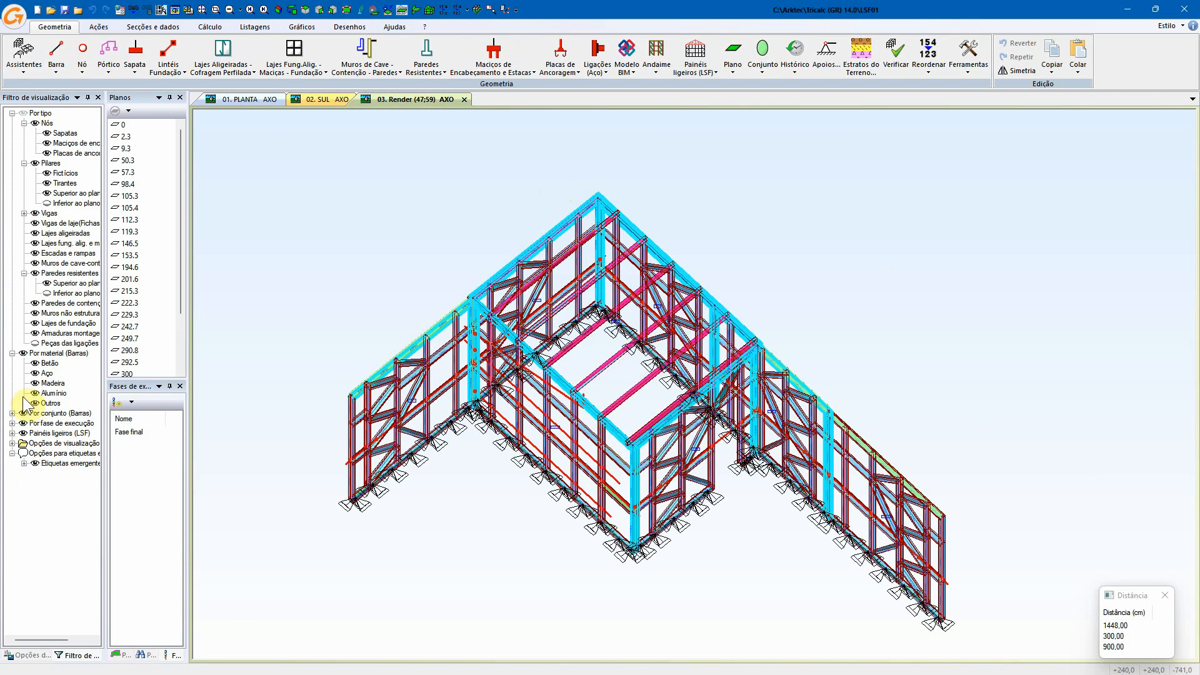
- Hide the light panels (LSF) and compare the rendered and wireframe bars where they meet at node 289 on the corner column
left_click(23, 433)
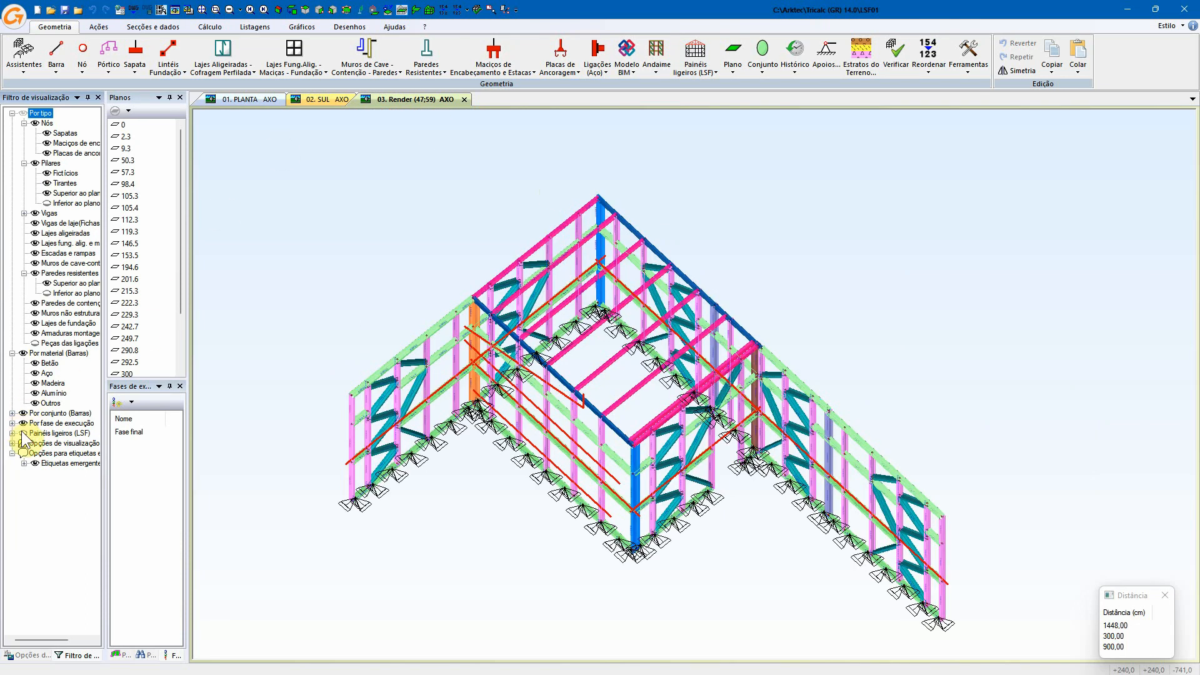
scroll(612, 454, "up", 8)
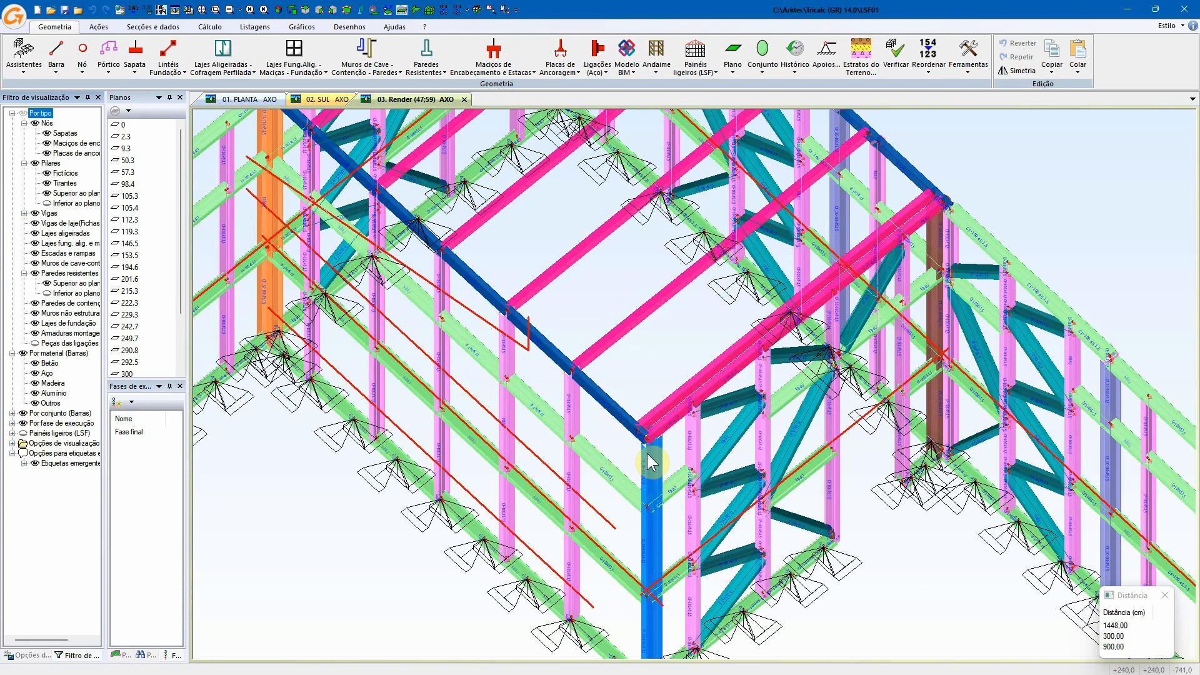
scroll(646, 454, "up", 2)
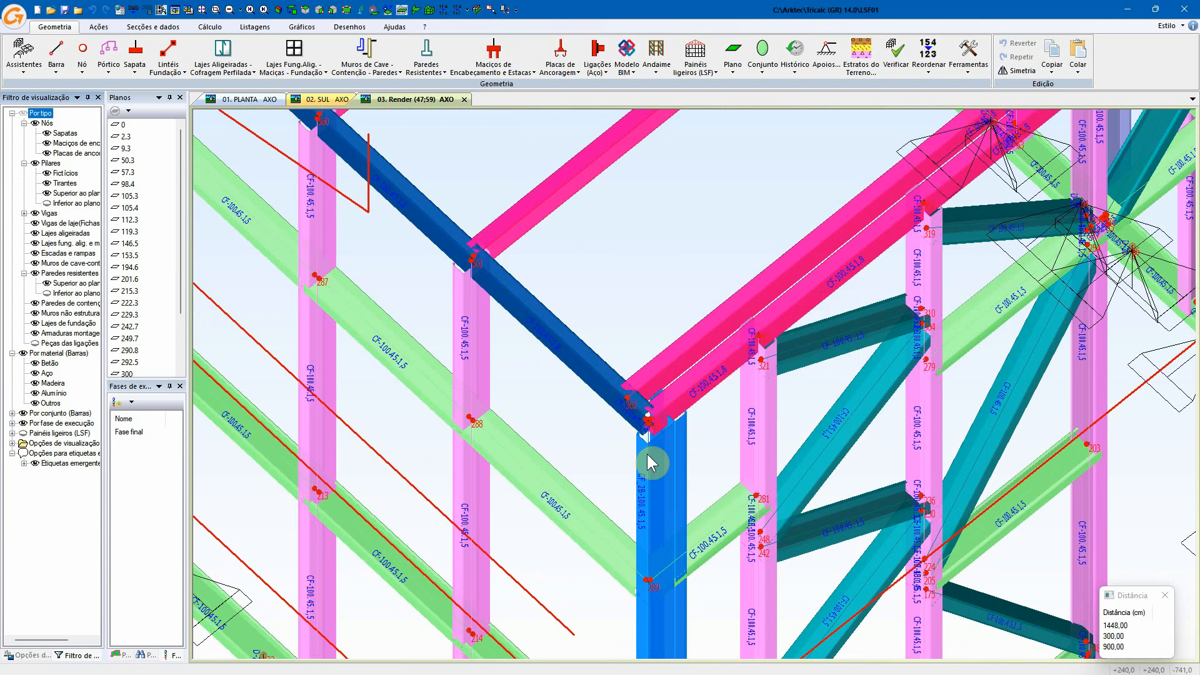
middle_click_drag(648, 461, 621, 429)
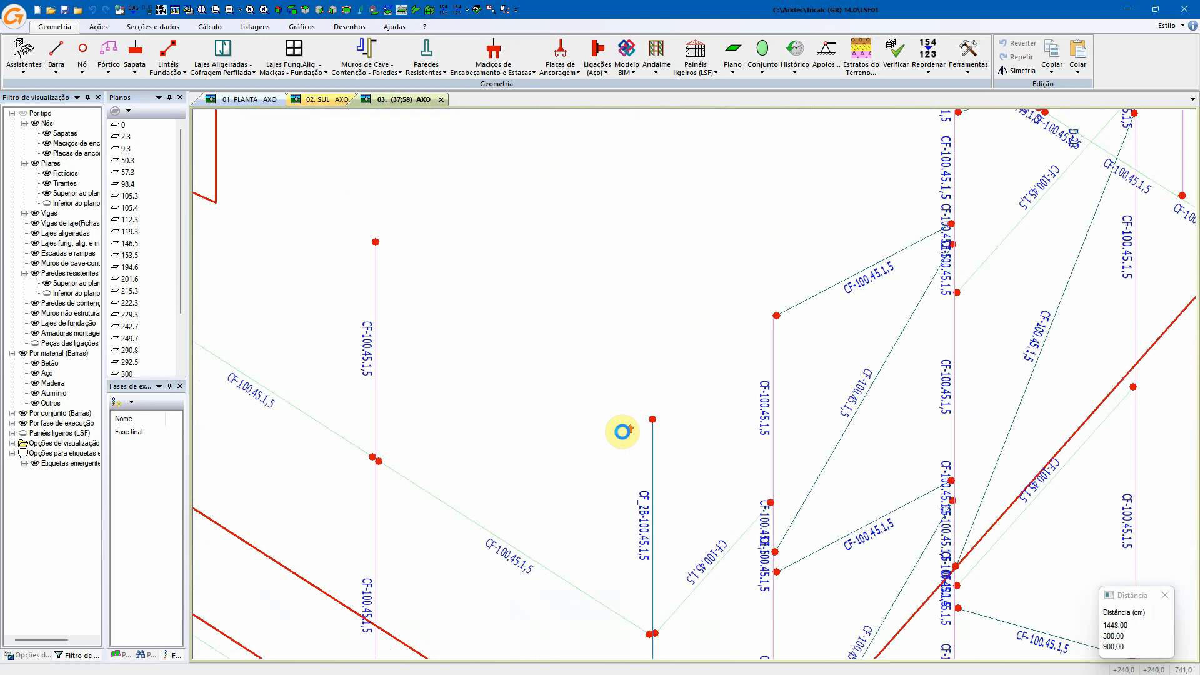
scroll(625, 427, "up", 5)
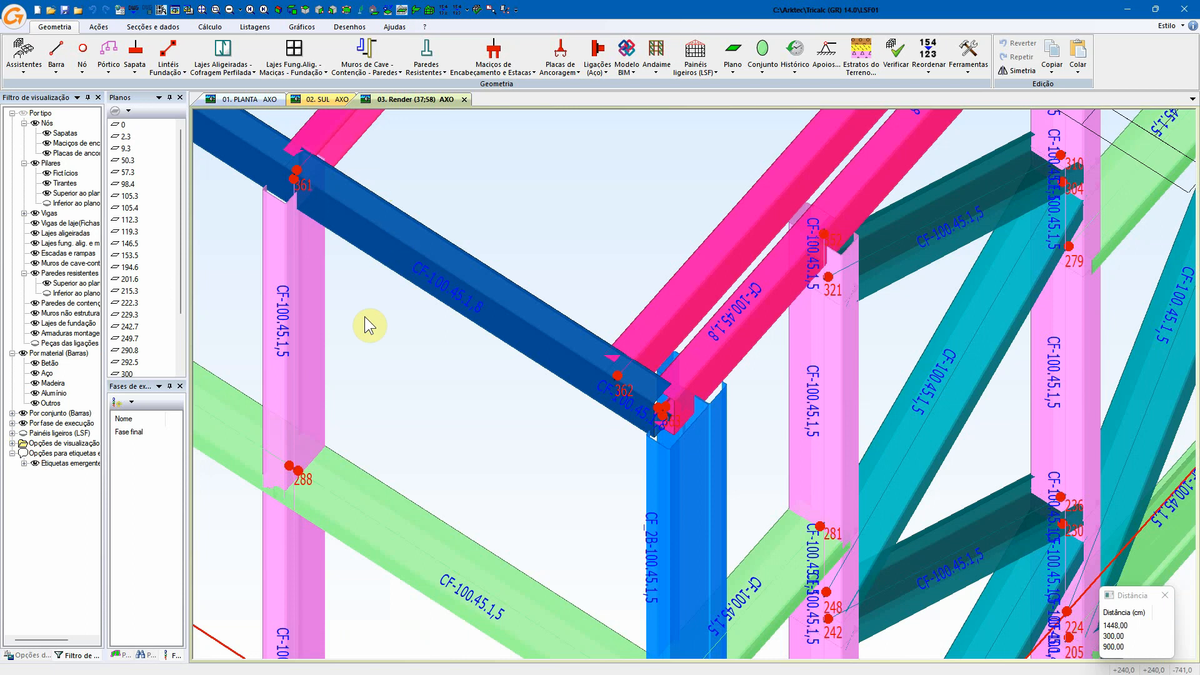
middle_click_drag(396, 407, 431, 57)
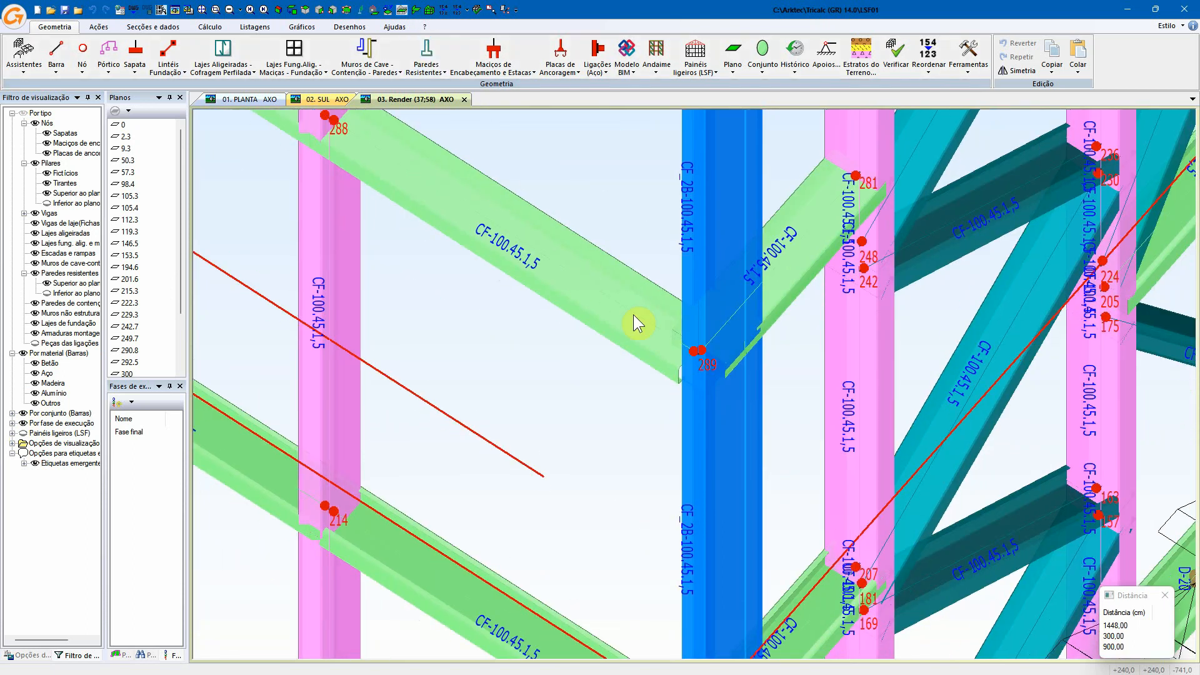
key("ctrl+r")
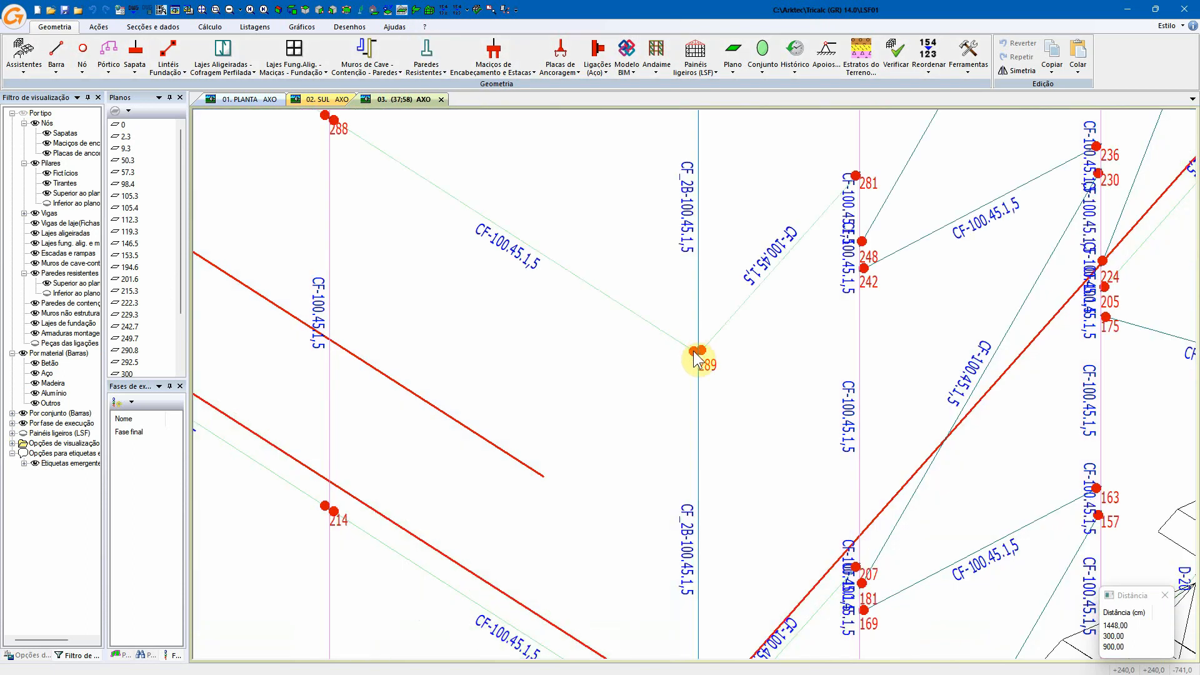
mouse_move(695, 354)
key("ctrl+r")
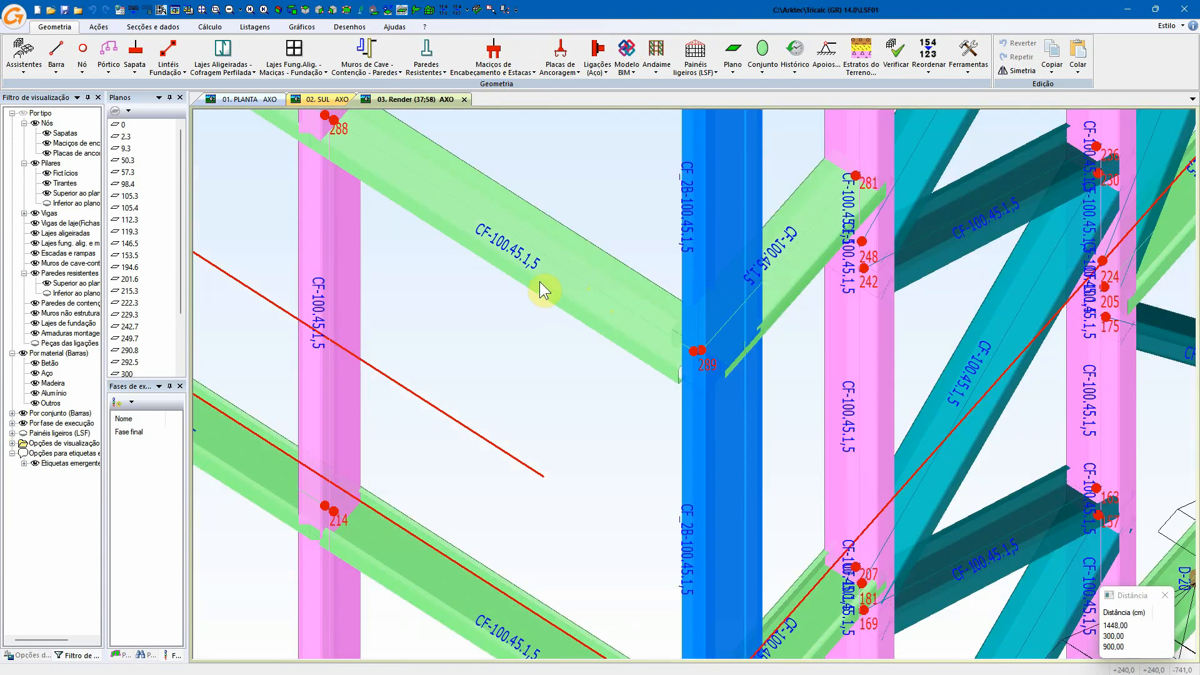
- Check the section, nodes and loads of the horizontal beam between nodes 288 and 289, and return to an overall view
scroll(538, 268, "down", 1)
middle_click_drag(589, 306, 620, 300, "shift")
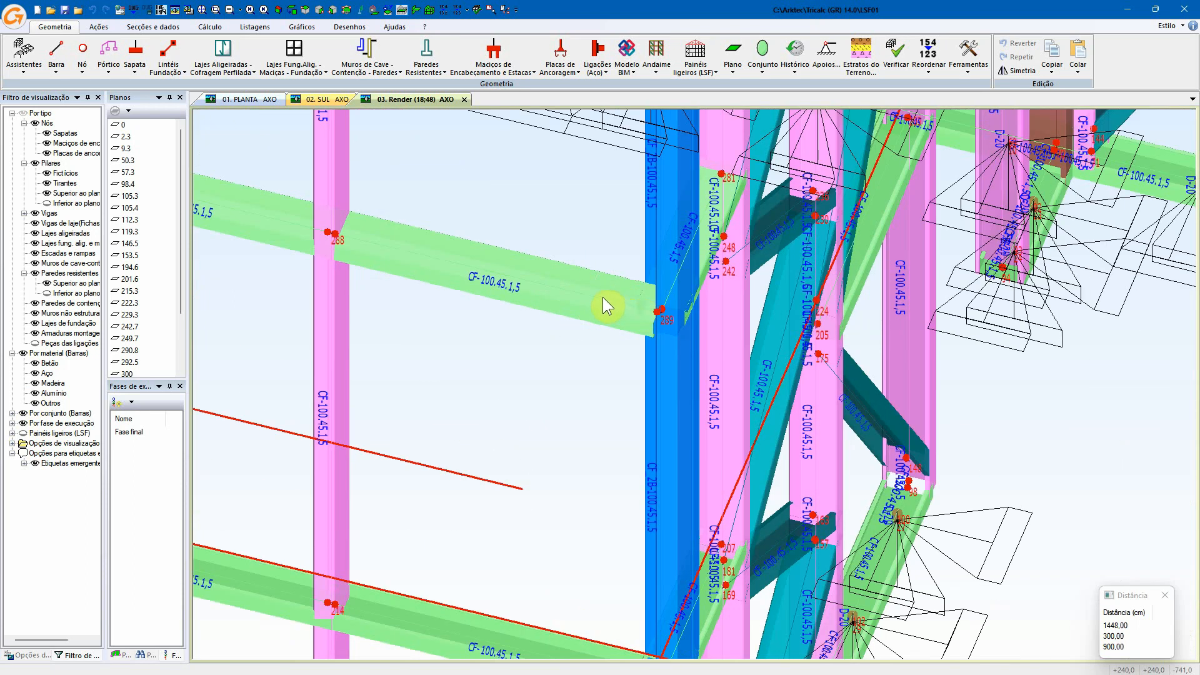
mouse_move(603, 299)
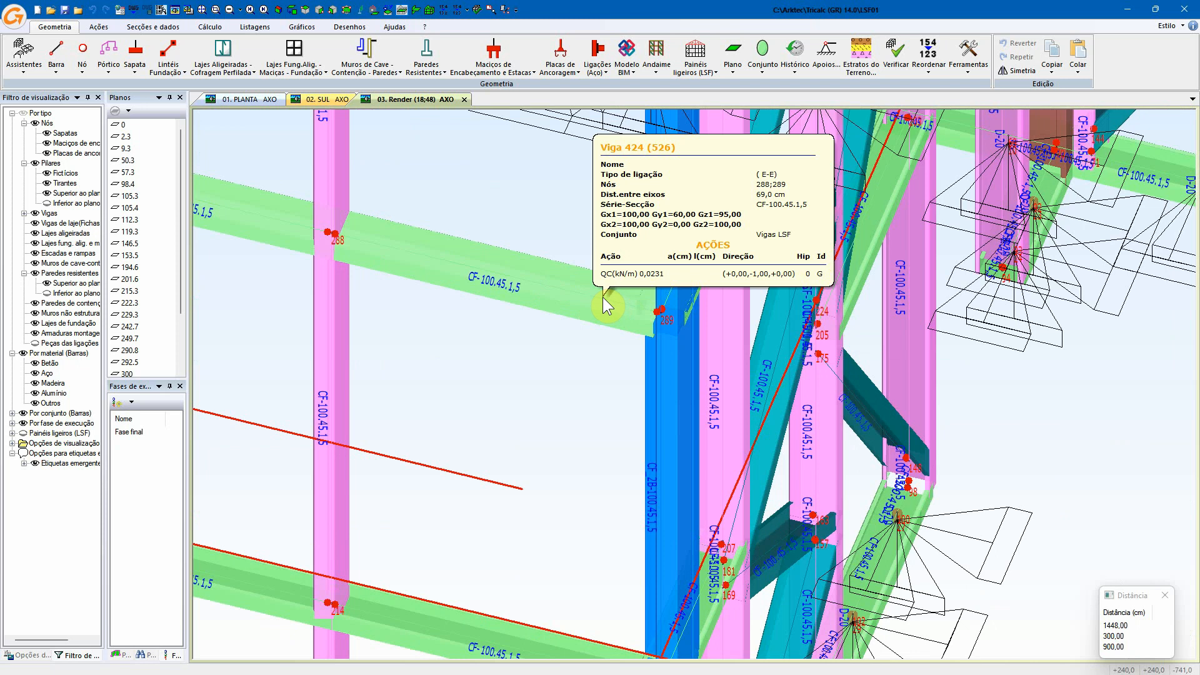
scroll(547, 316, "down", 5)
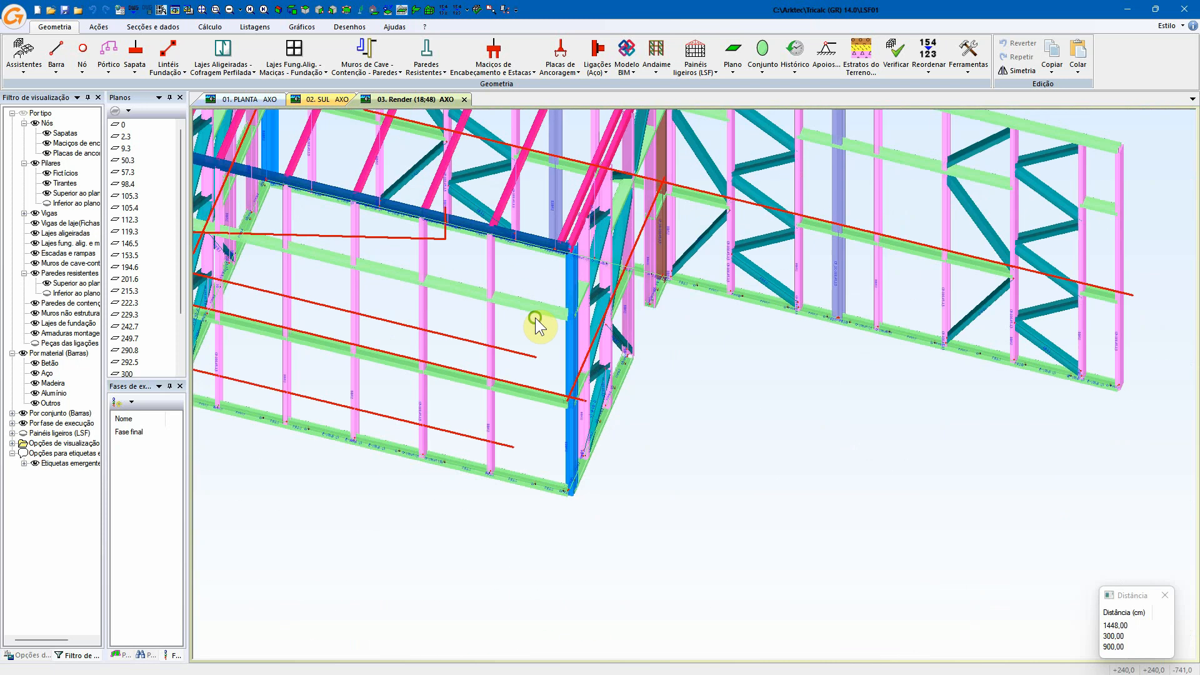
scroll(537, 320, "down", 2)
middle_click_drag(543, 321, 608, 372)
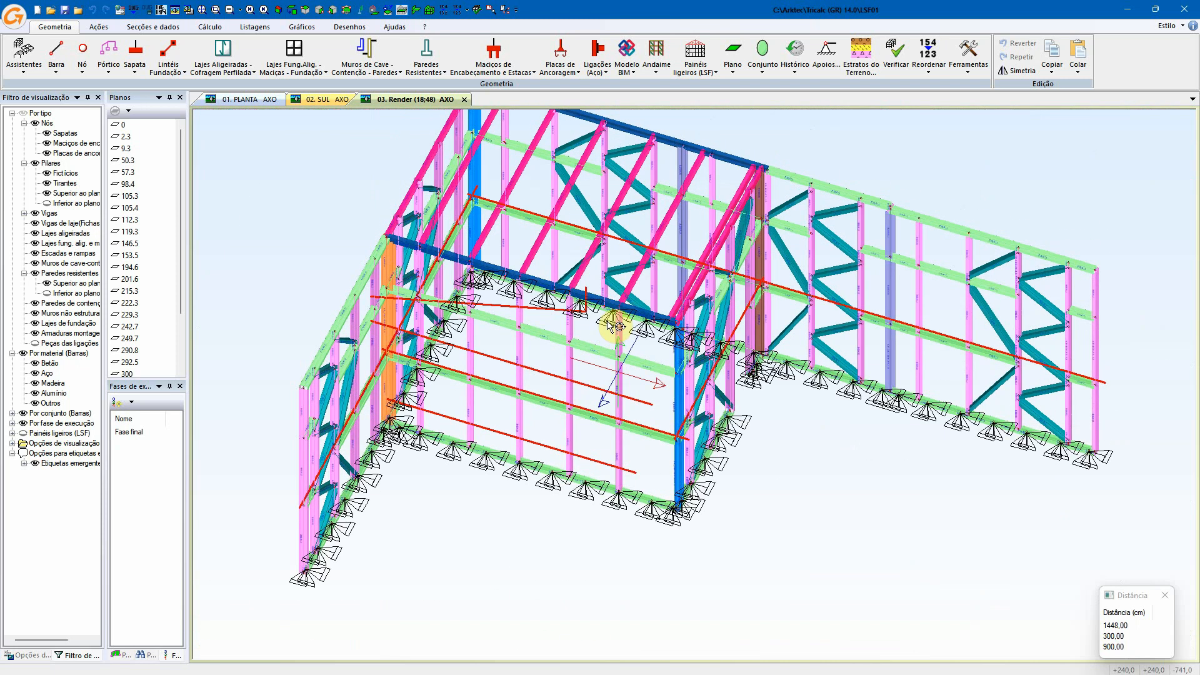
middle_click_drag(608, 320, 616, 321, "shift")
middle_click_drag(615, 321, 616, 445)
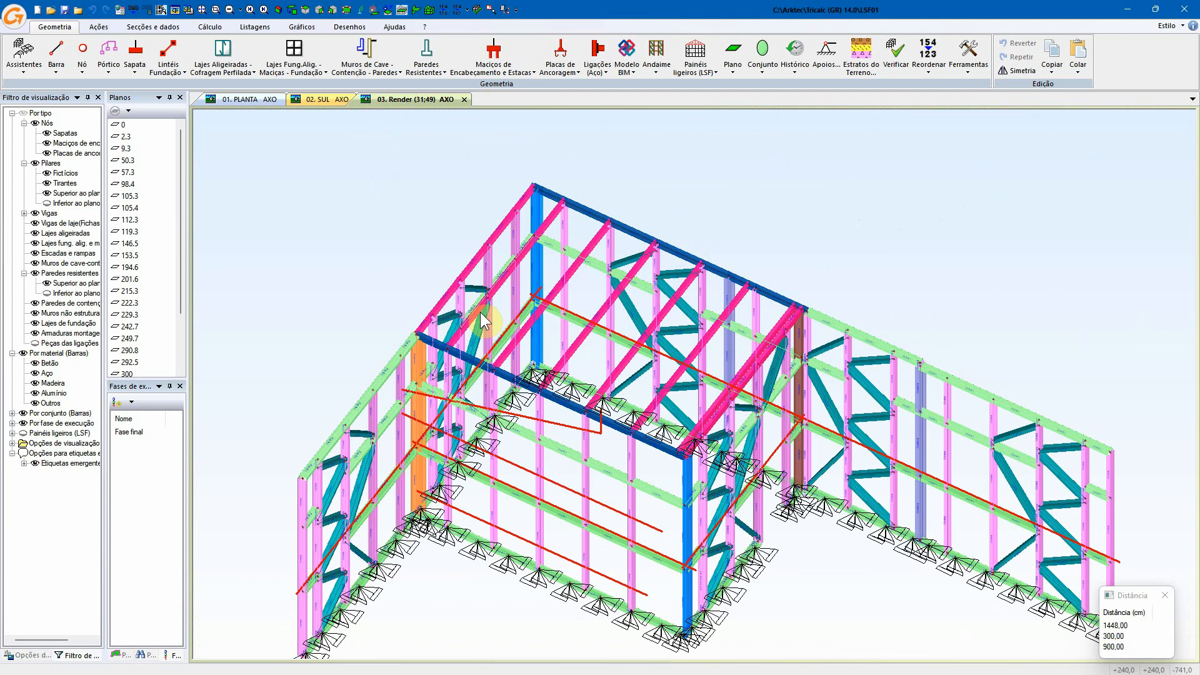
left_click(98, 26)
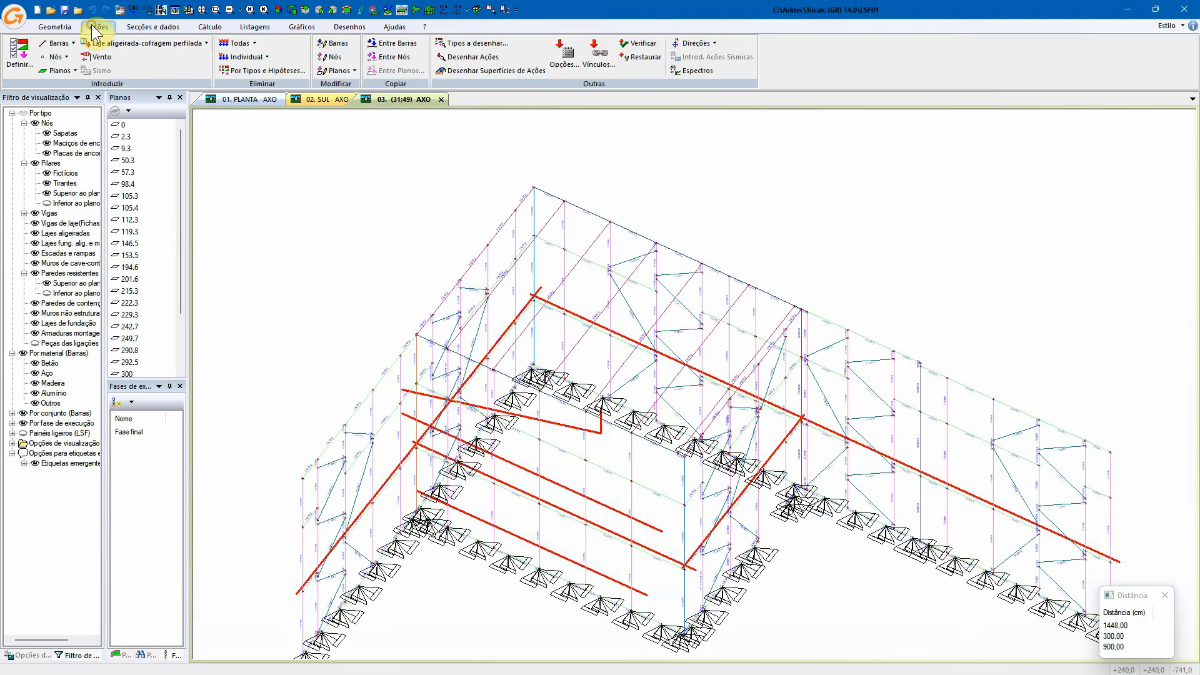
left_click(62, 58)
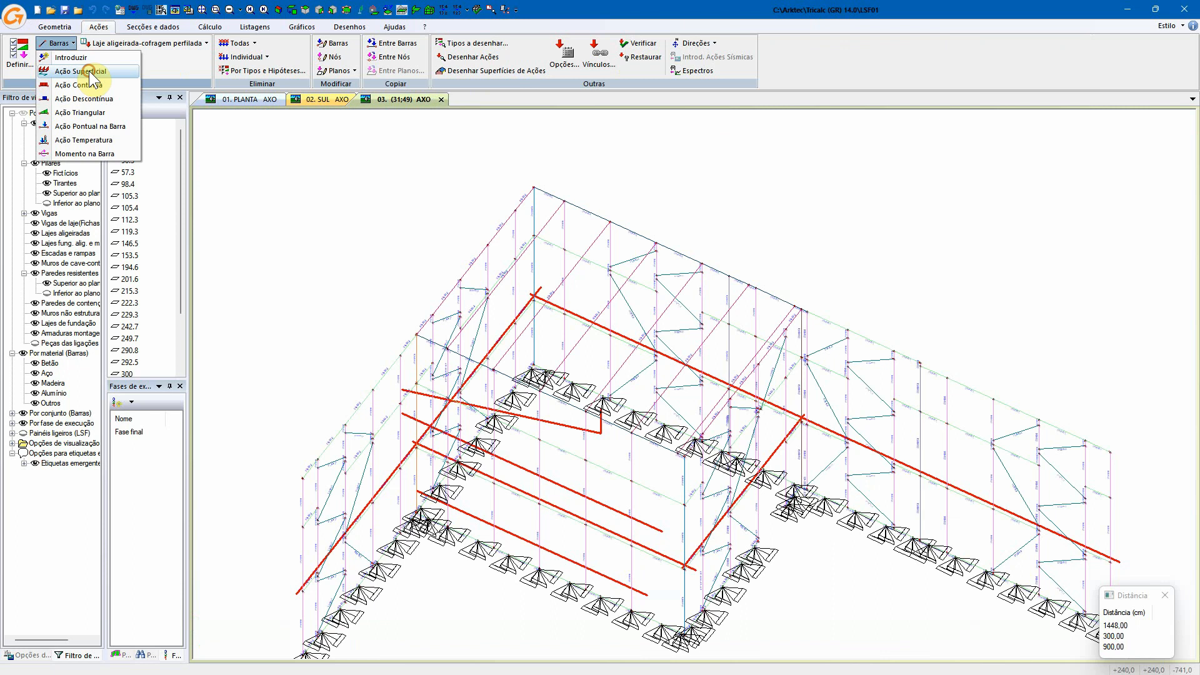
left_click(85, 72)
left_click(611, 316)
type(".5")
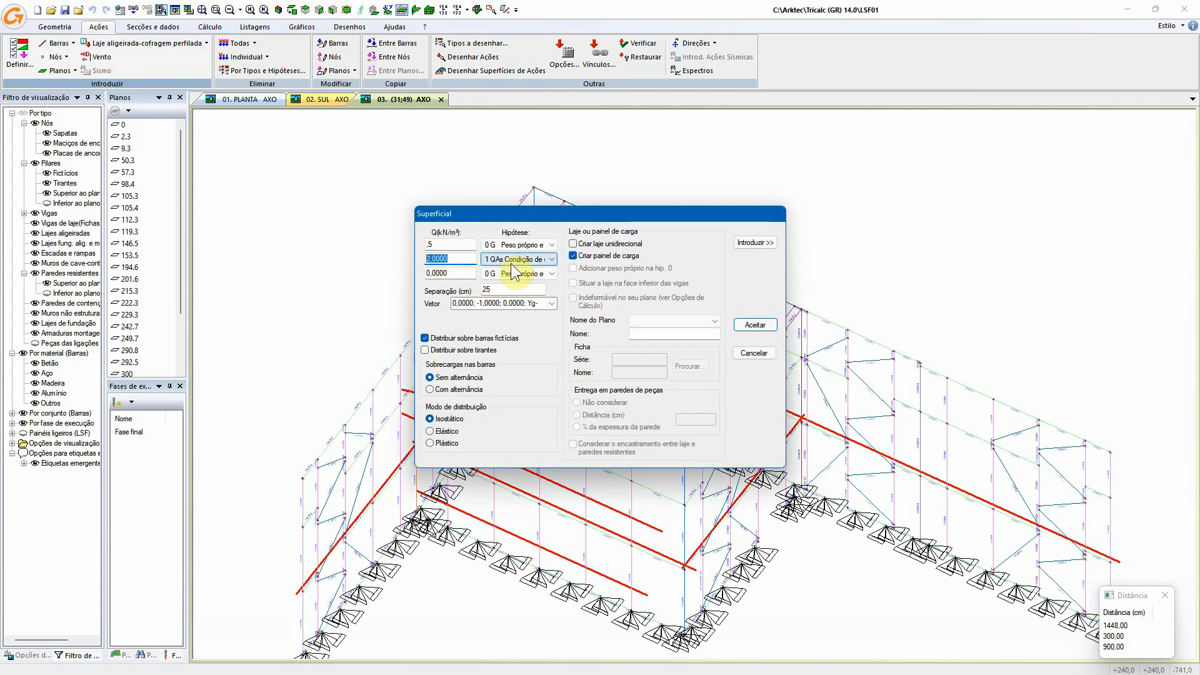
left_click(509, 259)
key("Escape")
key("Escape")
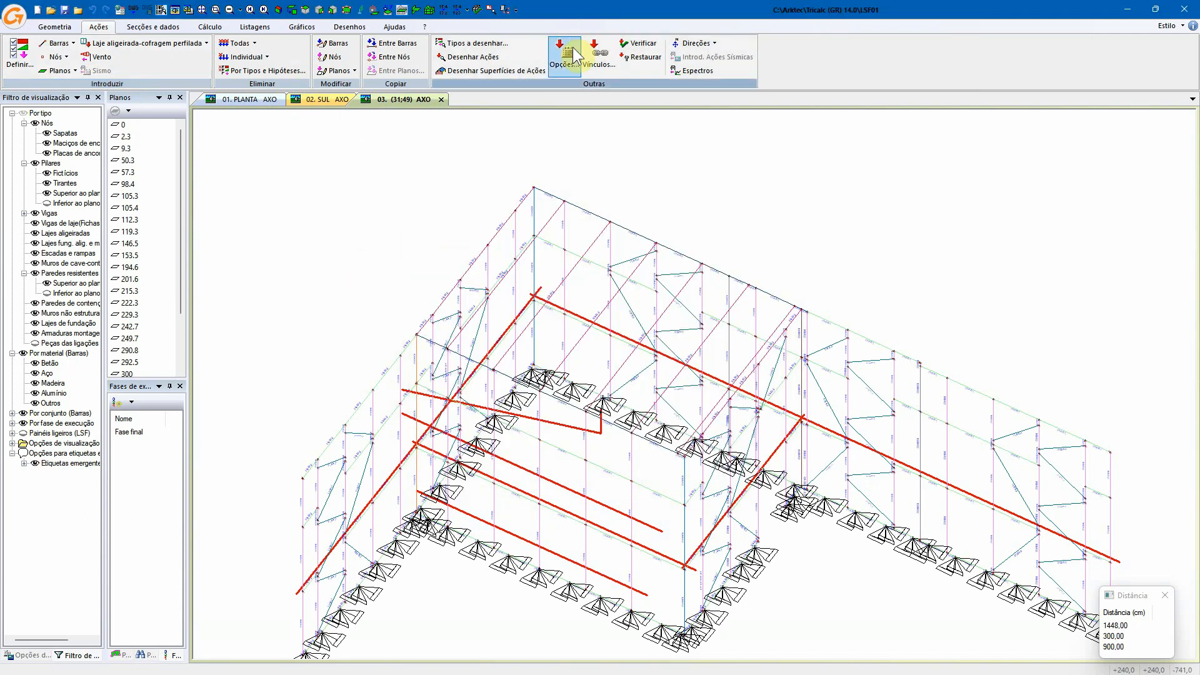
- Set automatic load combinations with wind off and dynamic seismic action on in both ± senses, updating the hypotheses of existing loads
left_click(568, 56)
left_click(542, 261)
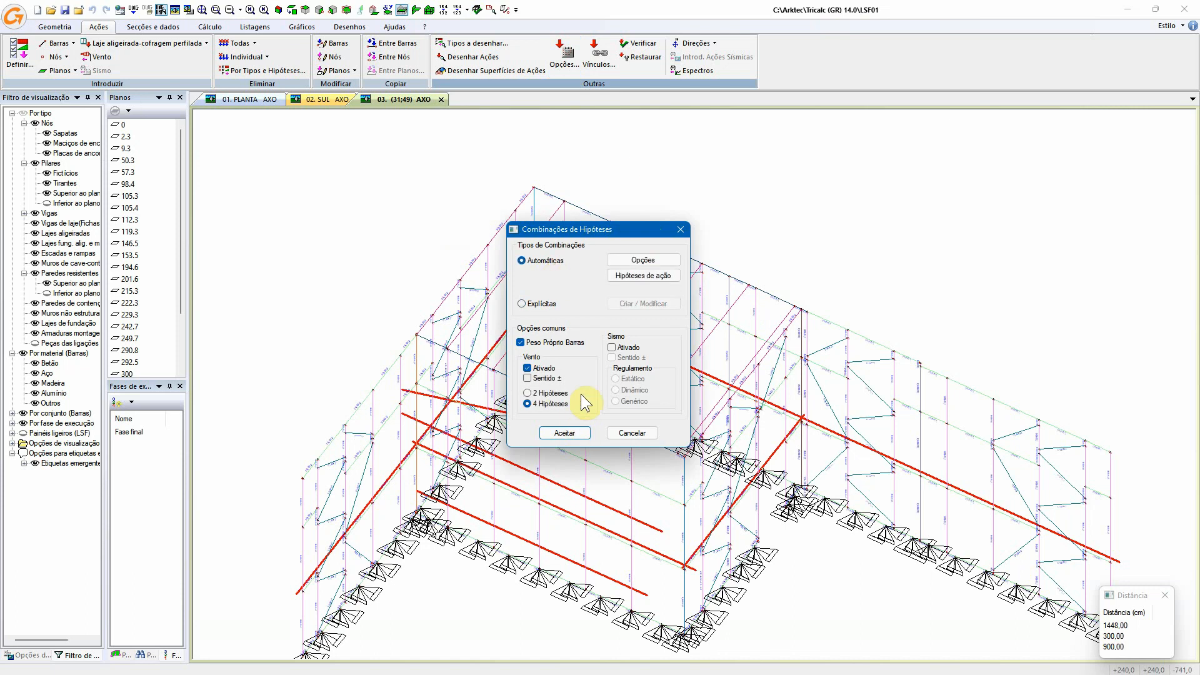
left_click(541, 369)
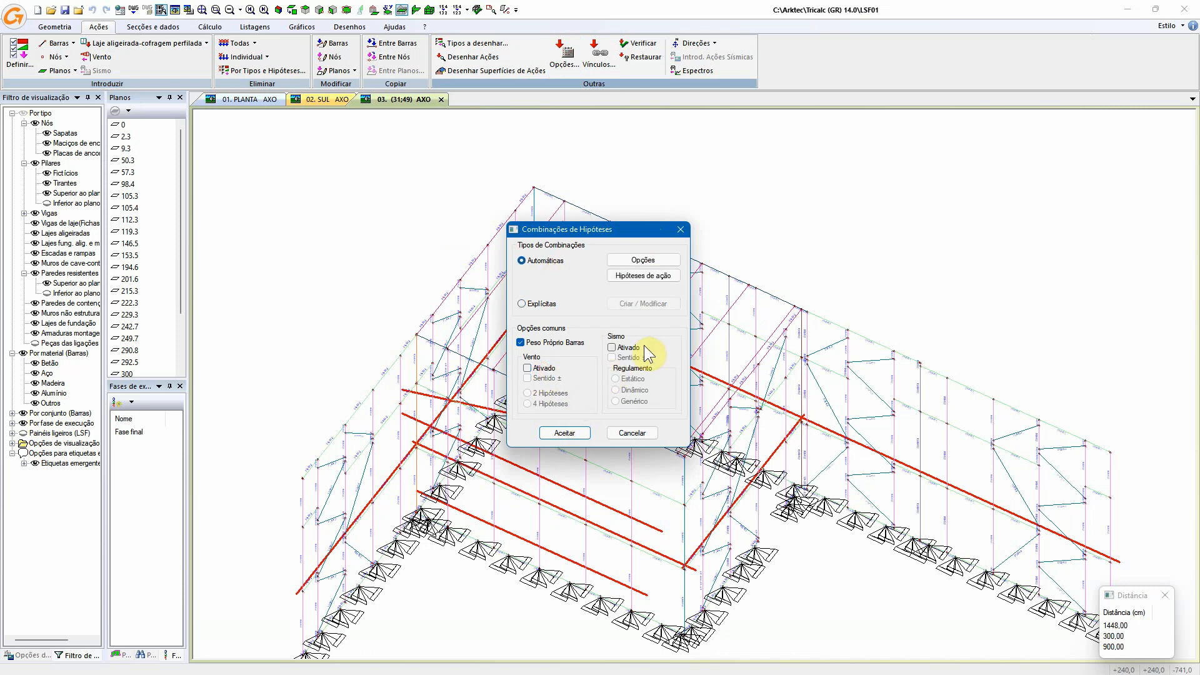
left_click(628, 347)
left_click(612, 388)
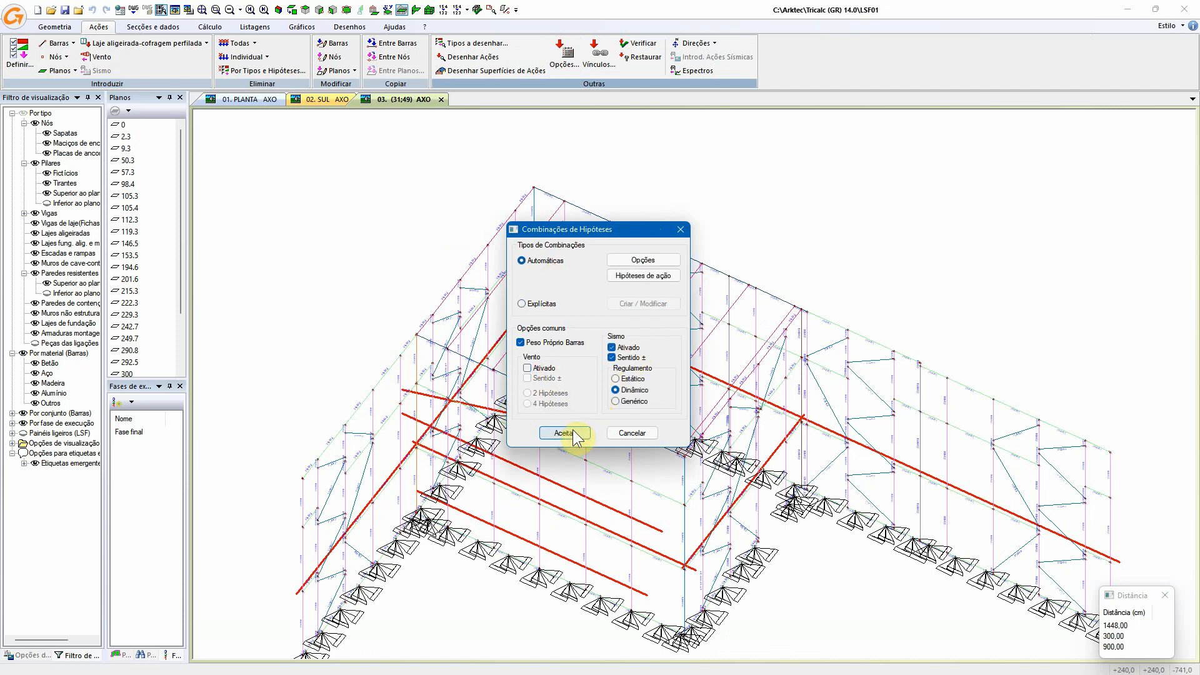
left_click(572, 433)
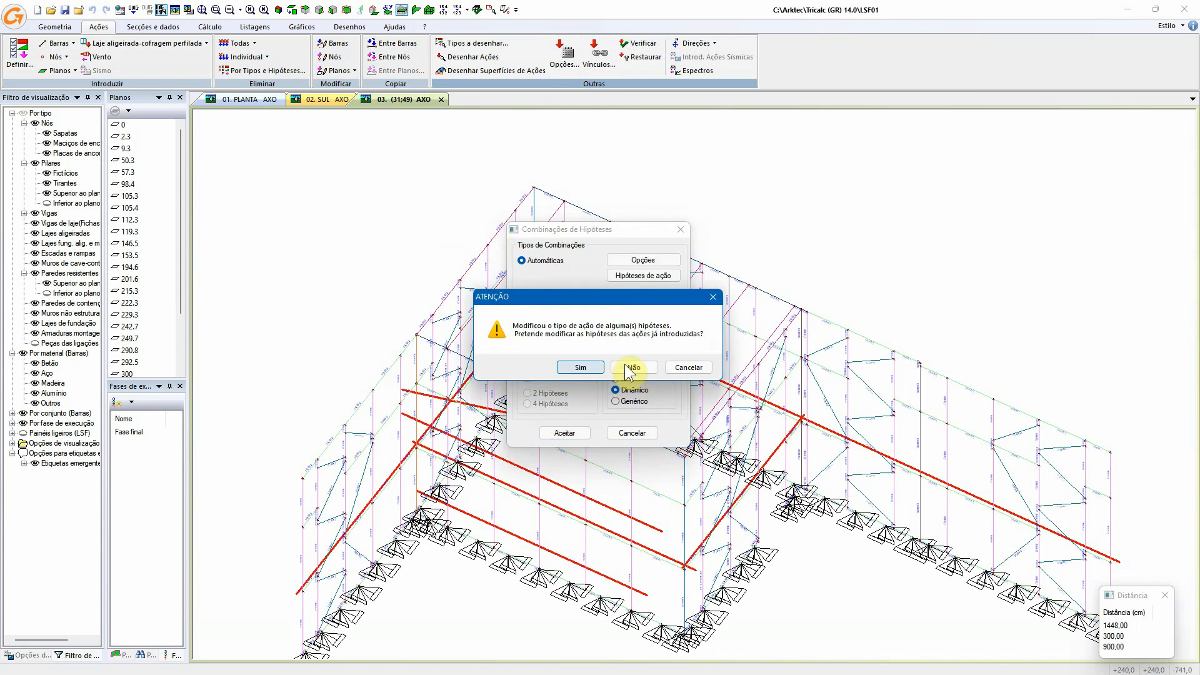
left_click(582, 368)
left_click(736, 301)
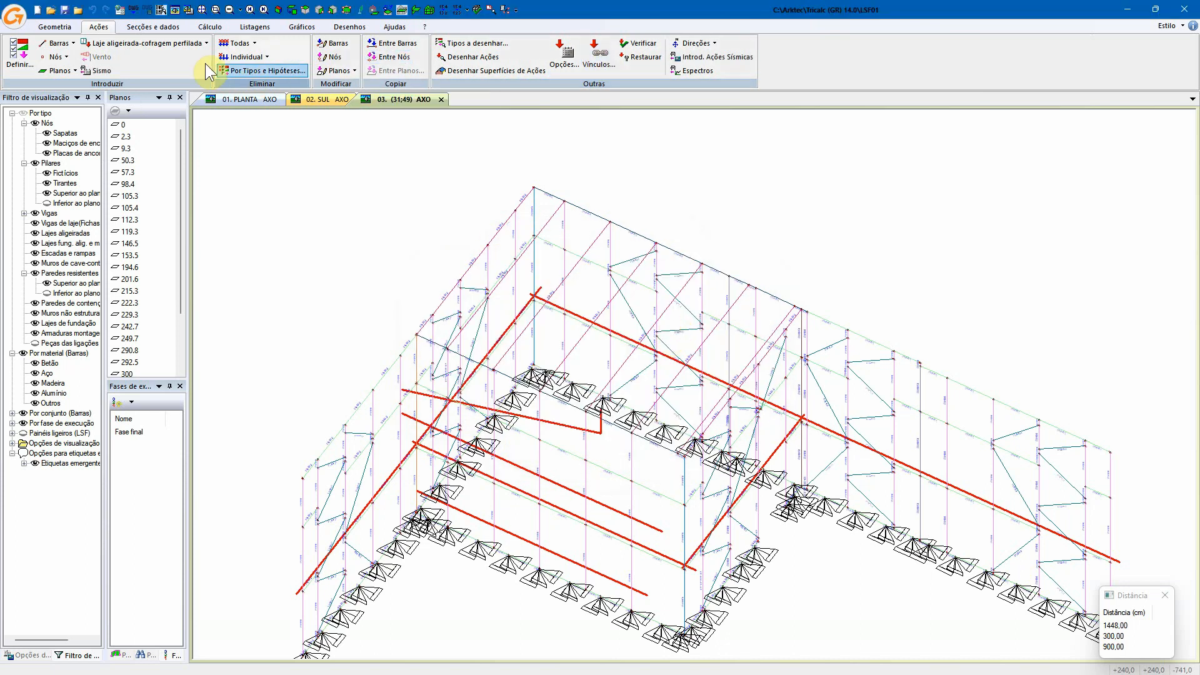
- Define a surface load on bars with 0.5 kN/m² permanent and create it as load panel PC1
left_click(60, 42)
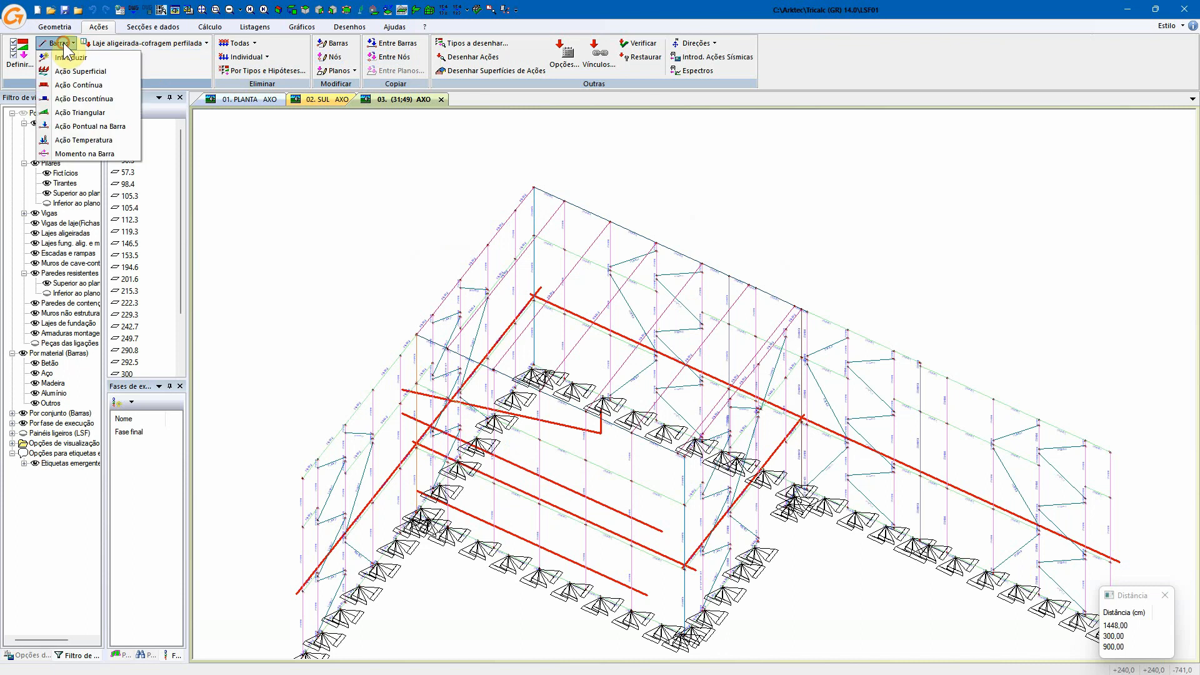
left_click(78, 73)
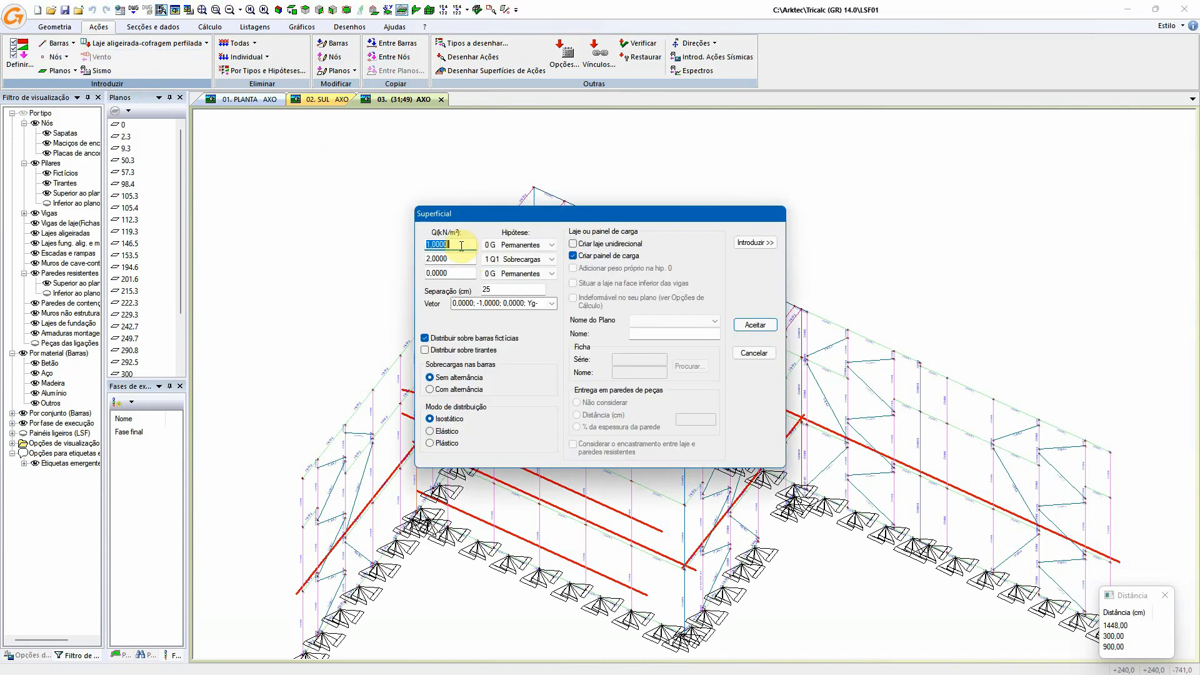
type(",5")
key("Tab")
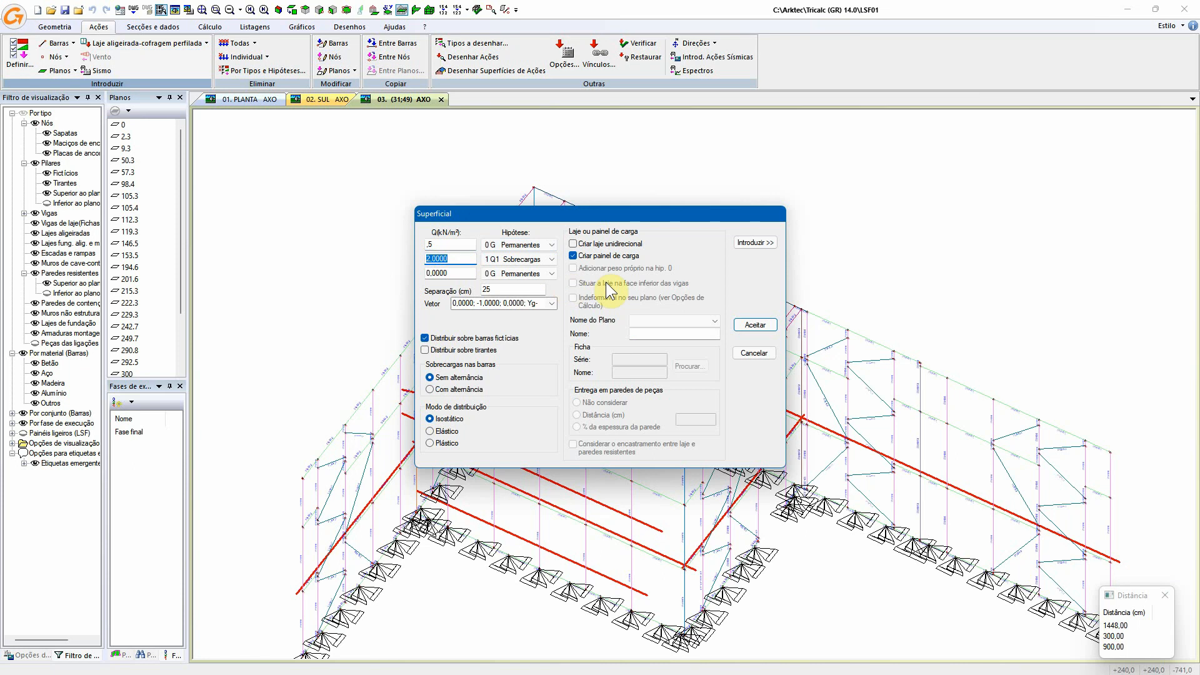
left_click(656, 334)
left_click(755, 242)
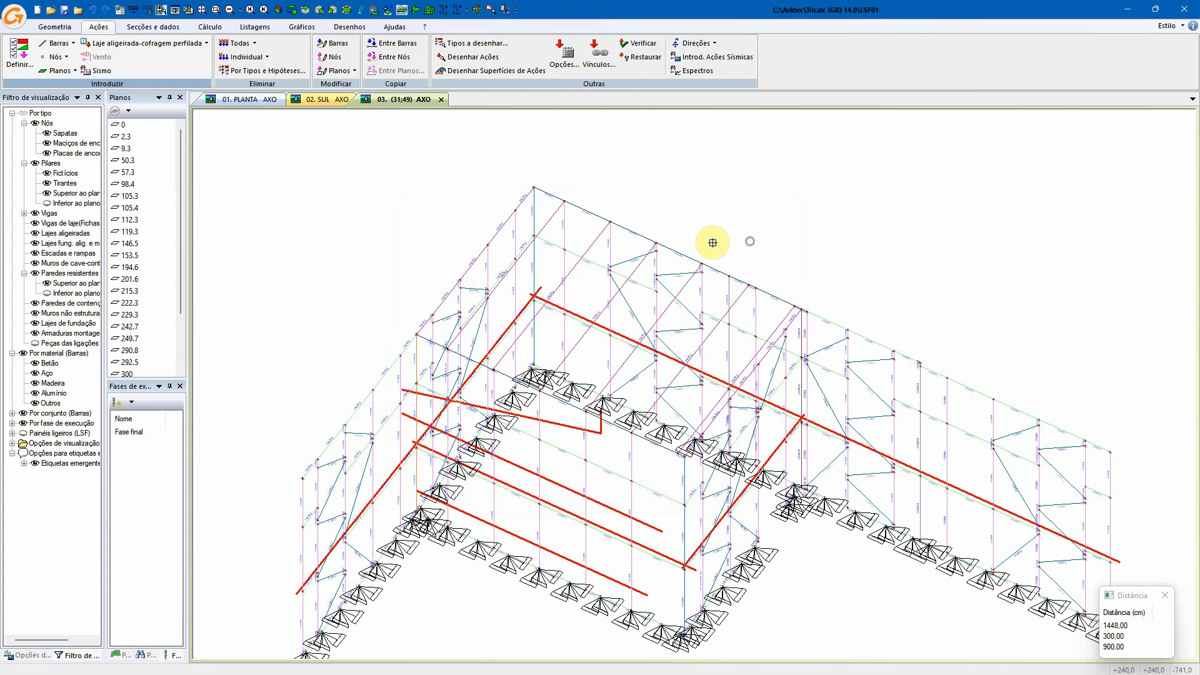
- Outline the load panel through the four corner nodes of the roof joist area in plane 305 and set its load direction
left_click(806, 309)
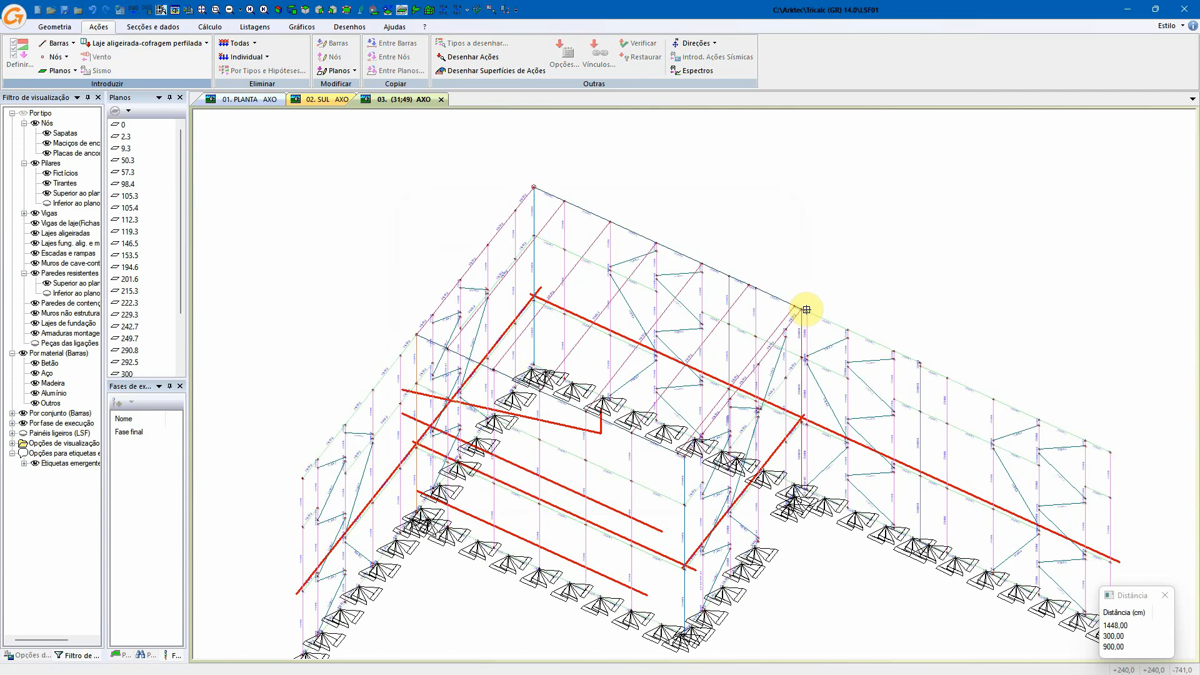
left_click(685, 458)
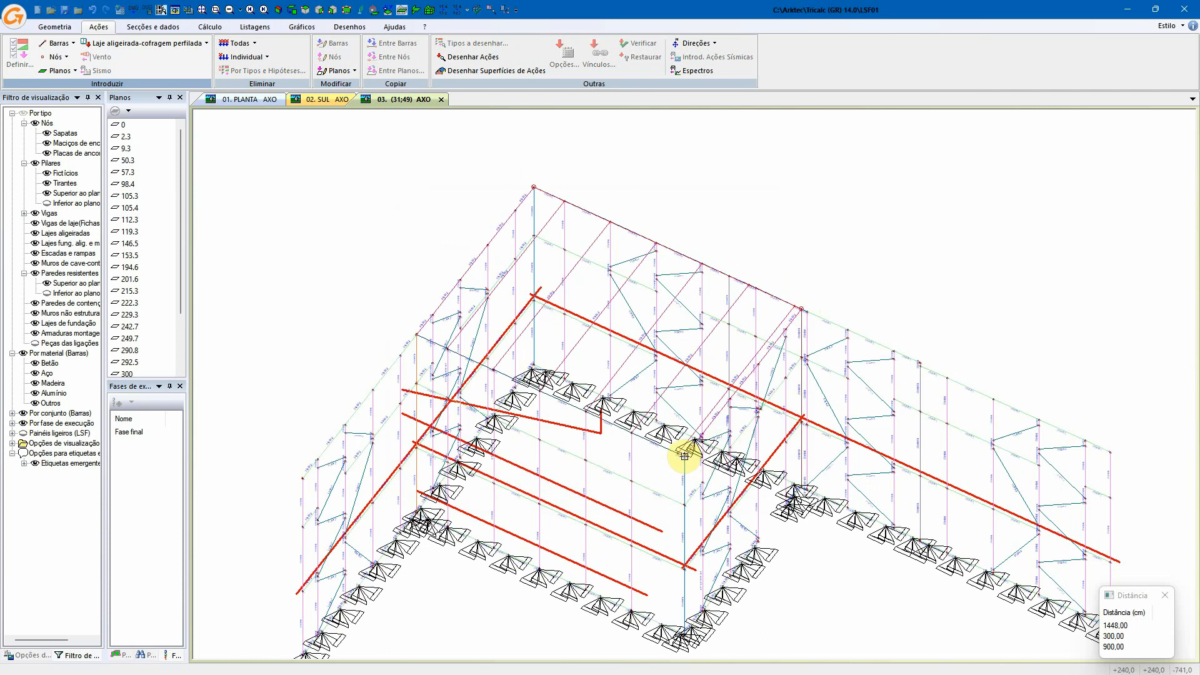
left_click(684, 457)
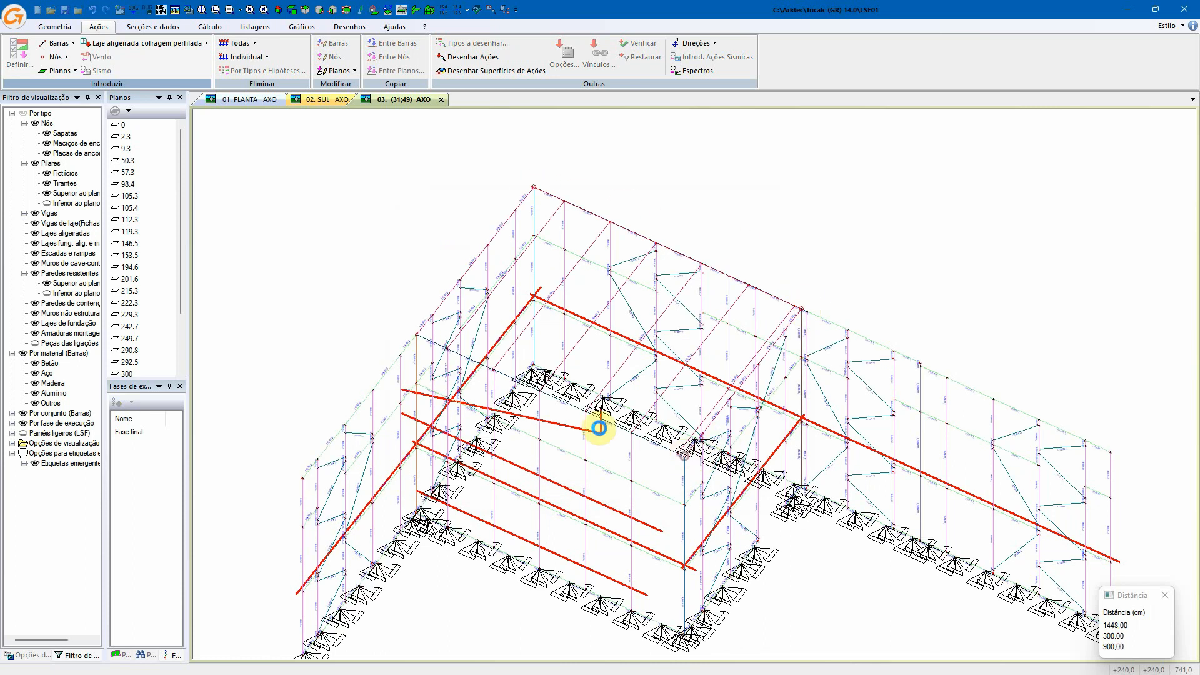
left_click(418, 336)
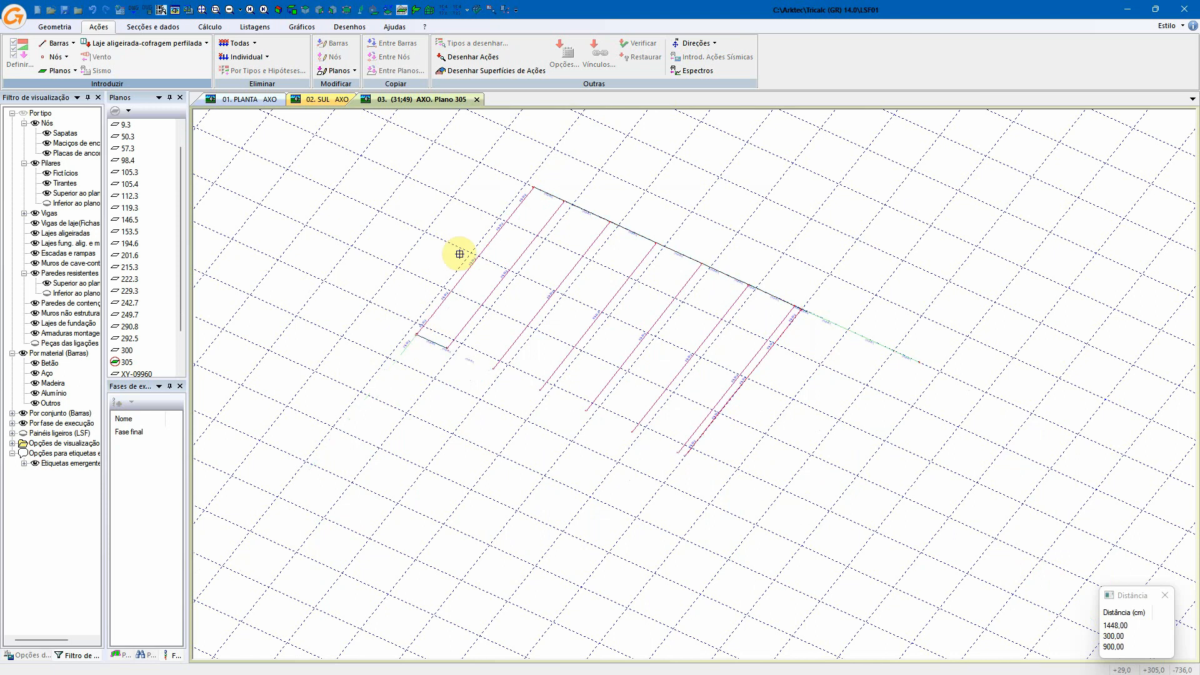
left_click(532, 188)
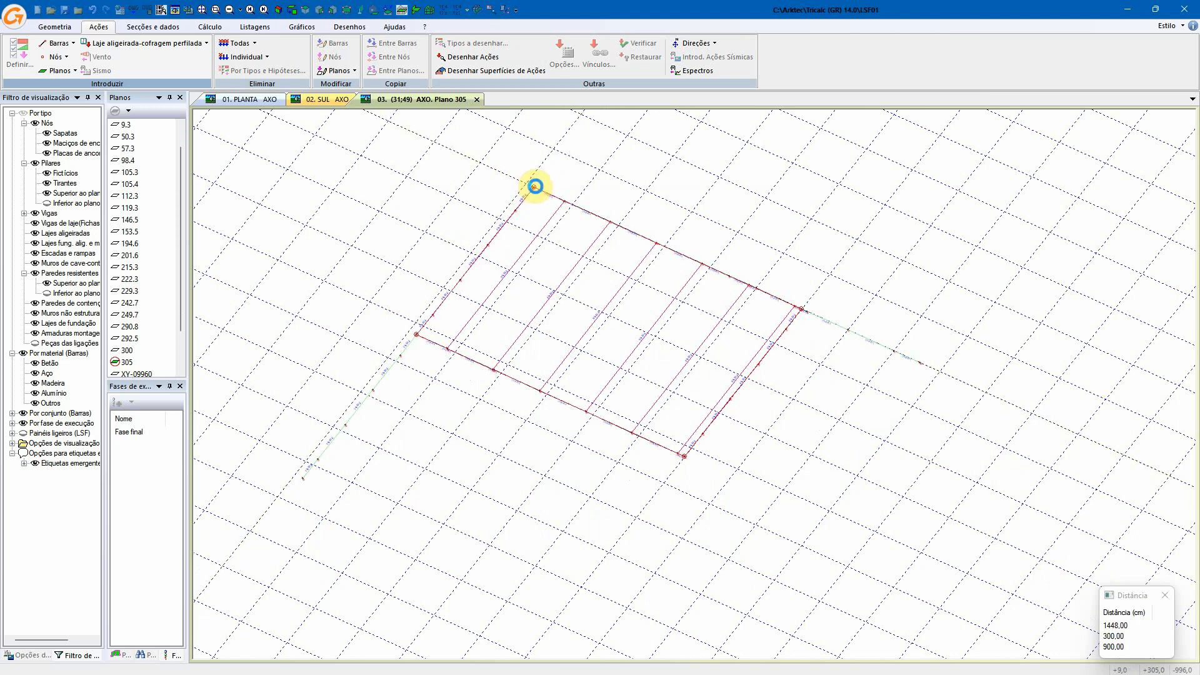
left_click(610, 220)
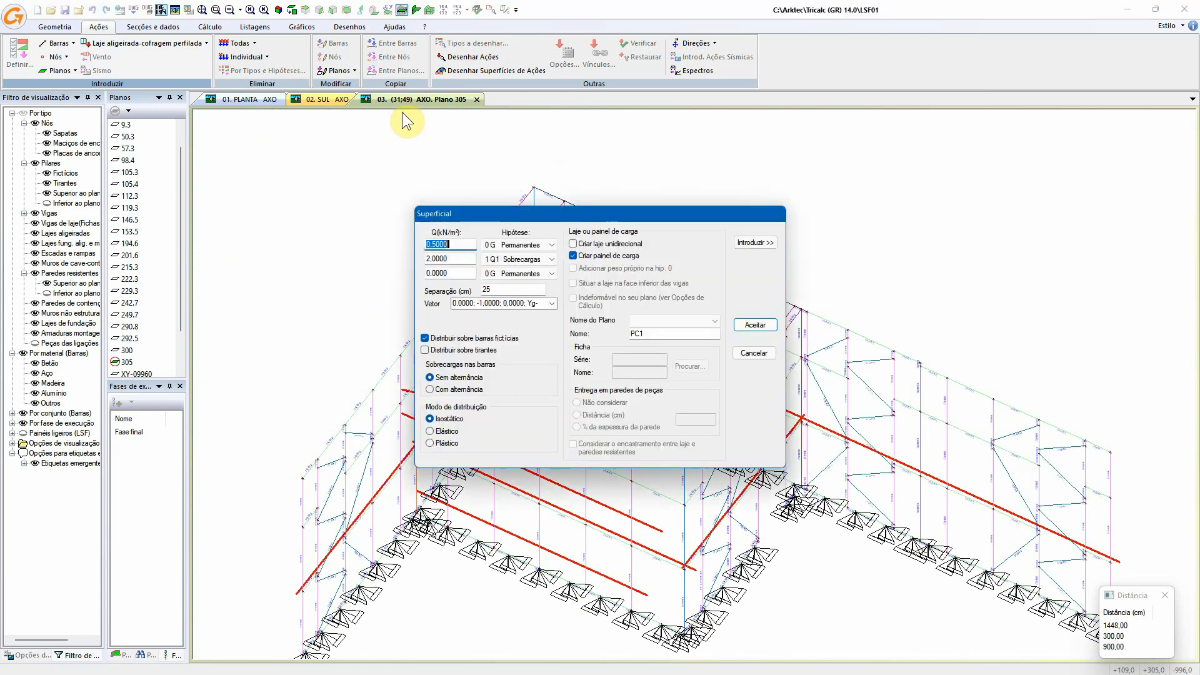
key("Escape")
- Turn on the drawing of load surfaces and actions, and examine the loads distributed on the roof joists
left_click(494, 71)
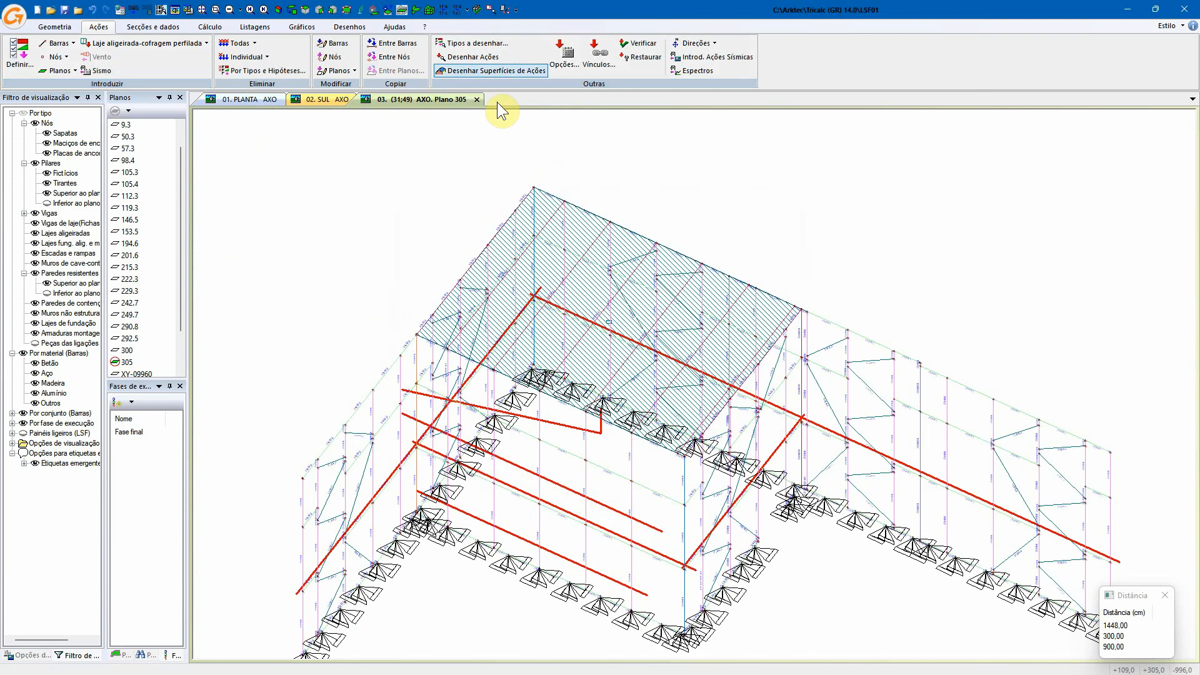
left_click(462, 59)
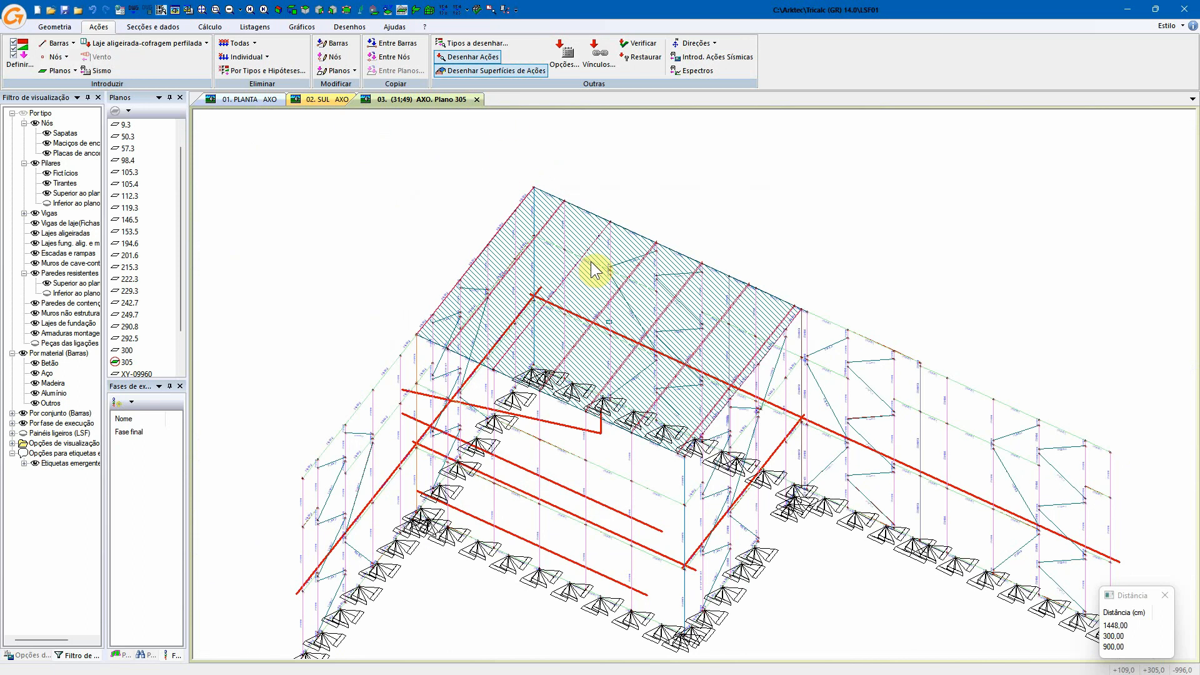
key("z")
left_click(537, 168)
left_click(665, 271)
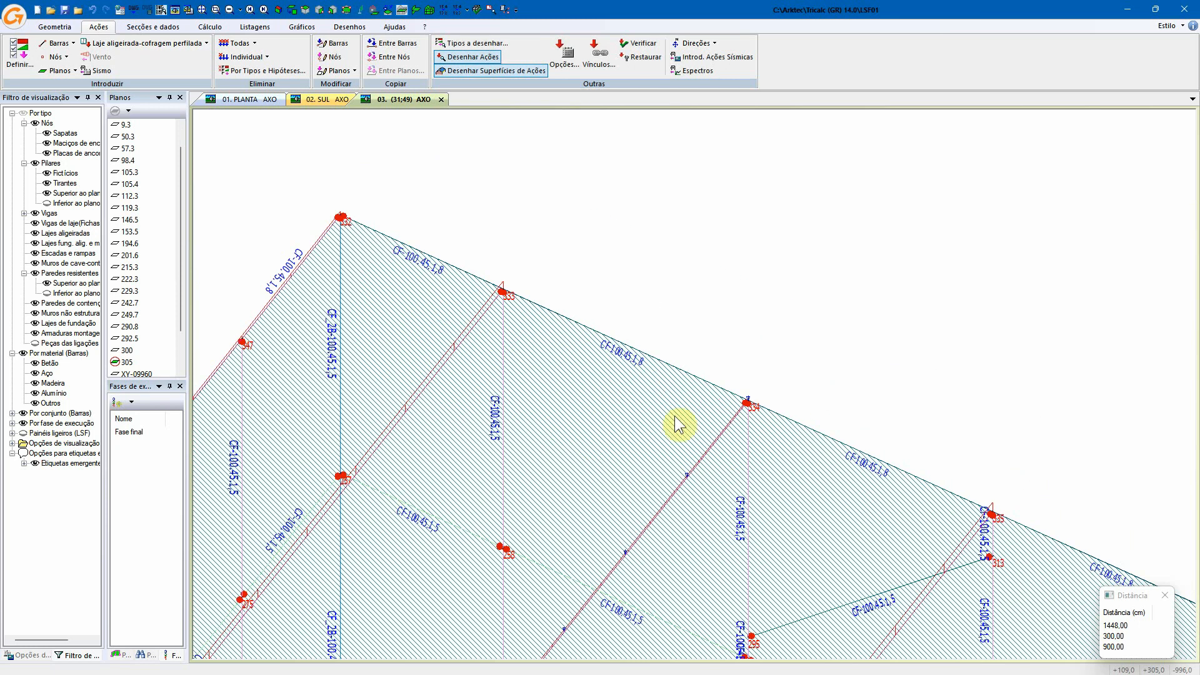
scroll(635, 441, "down", 8)
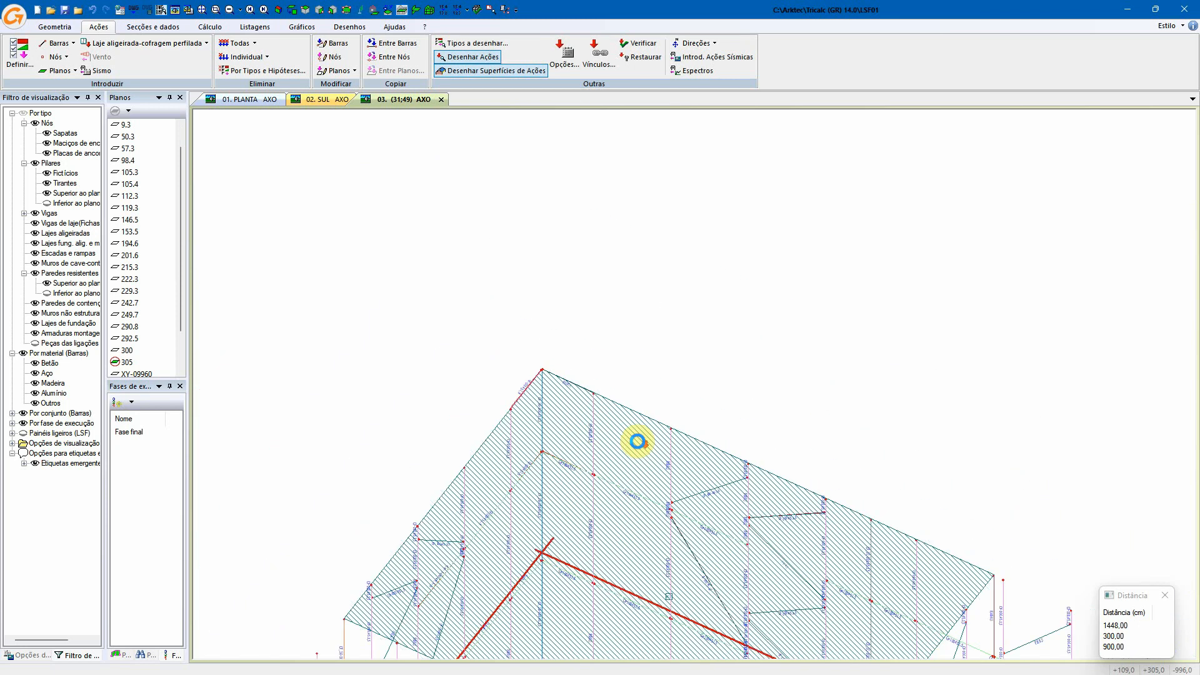
scroll(630, 439, "down", 1)
middle_click_drag(581, 393, 485, 264)
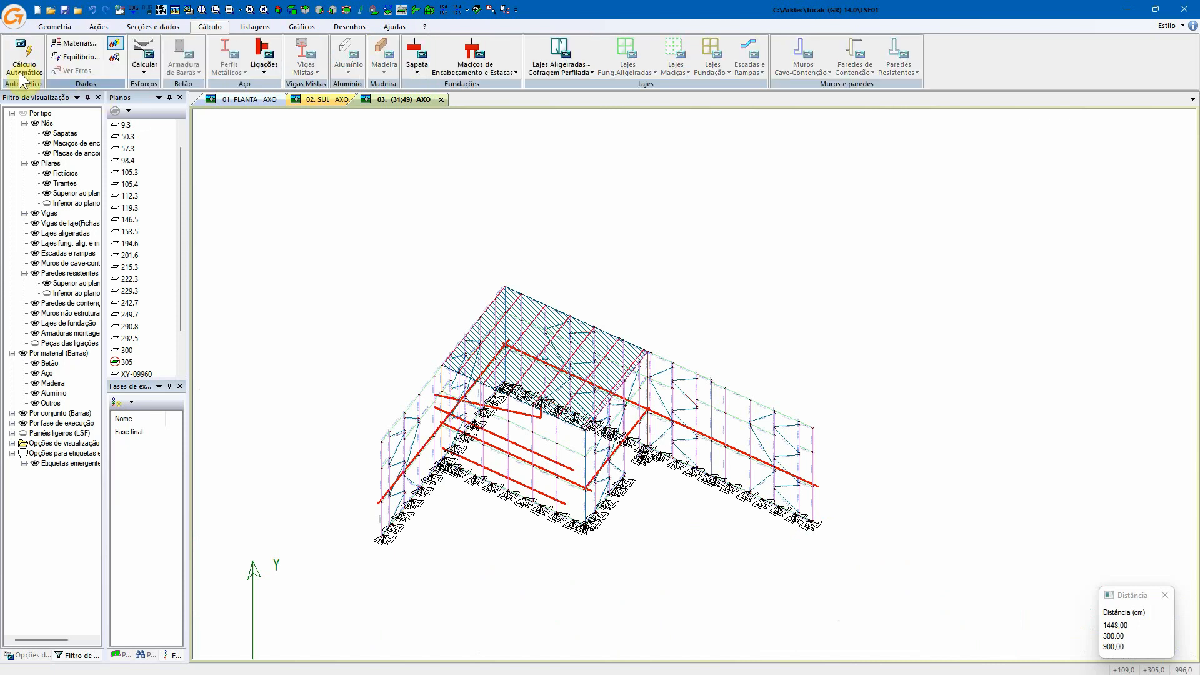
left_click(14, 68)
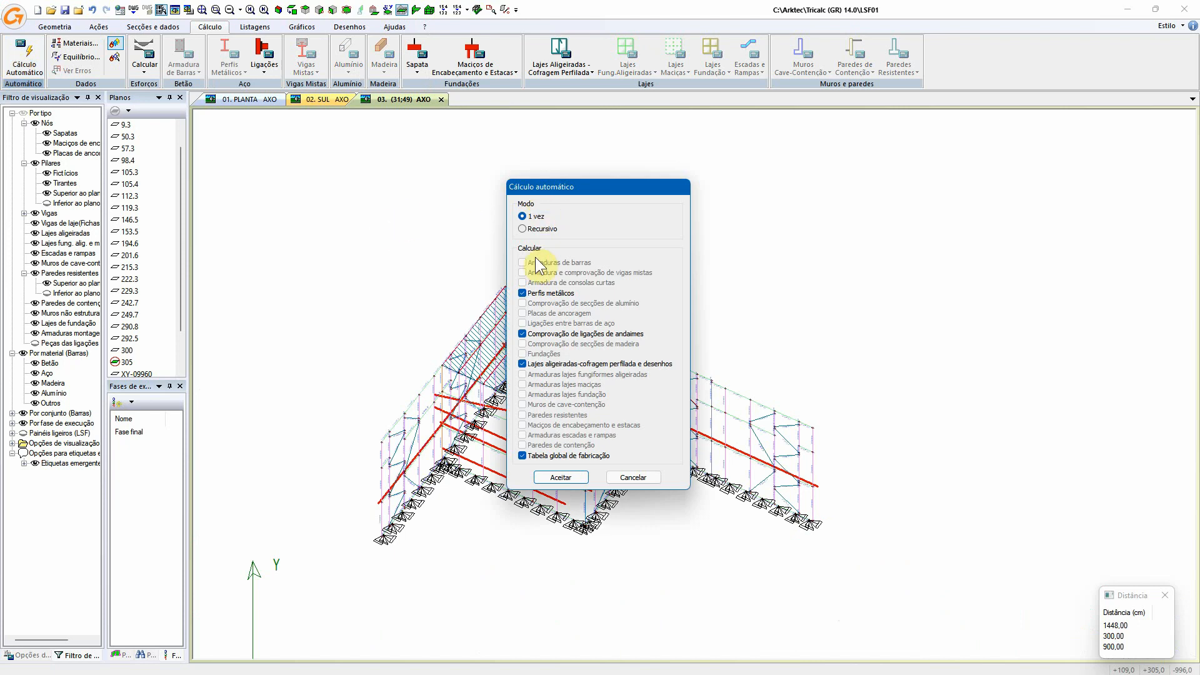
left_click(553, 456)
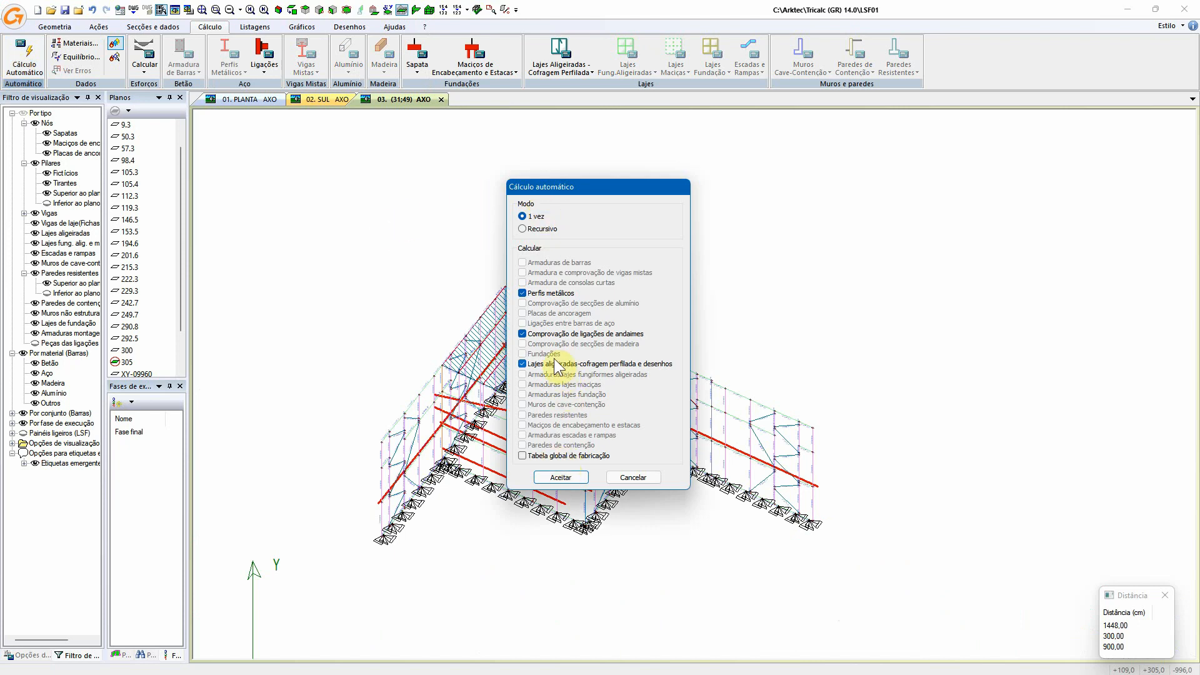
left_click(560, 477)
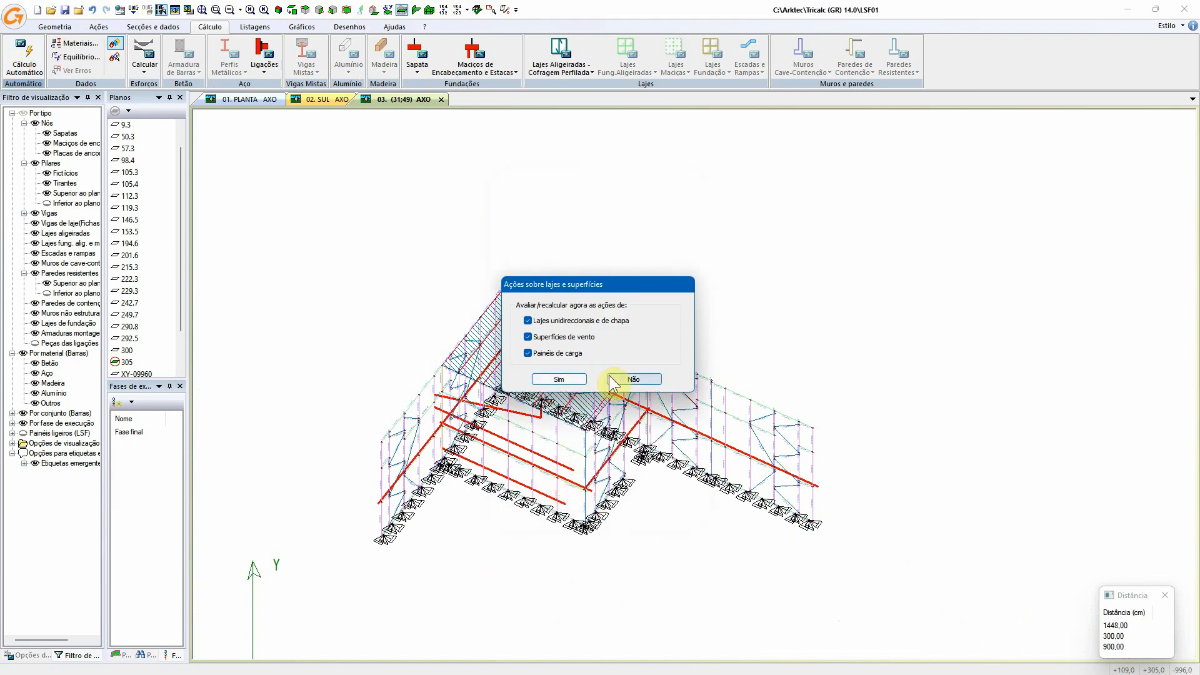
left_click(579, 380)
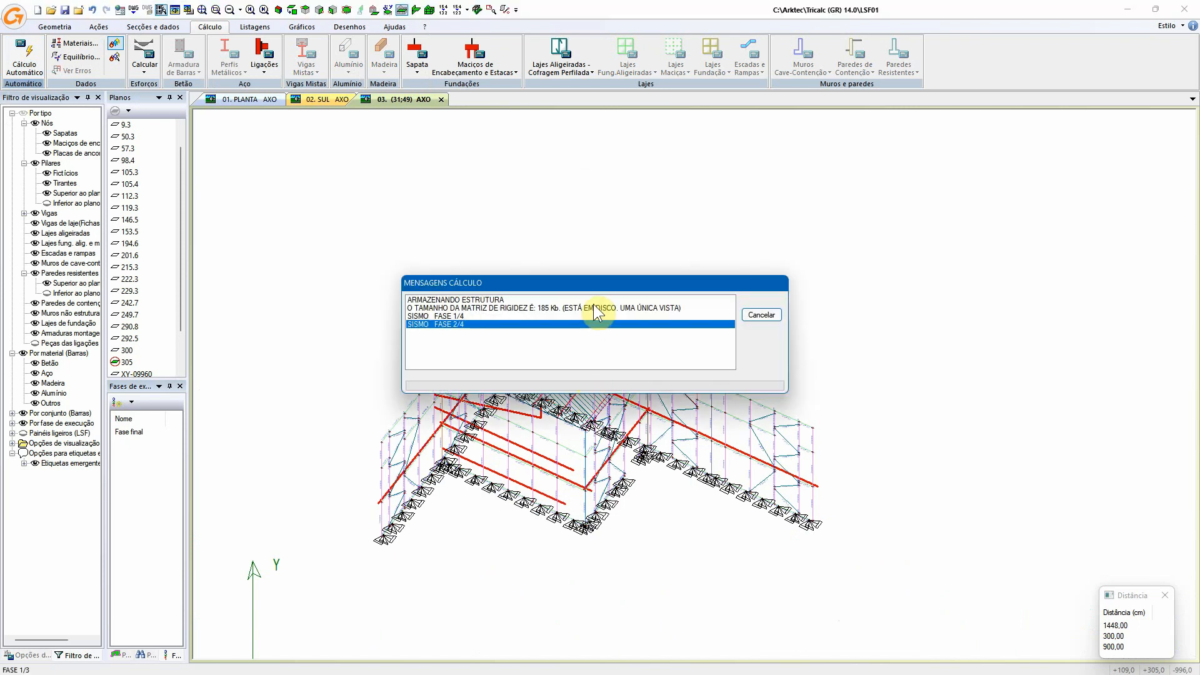
left_click(769, 317)
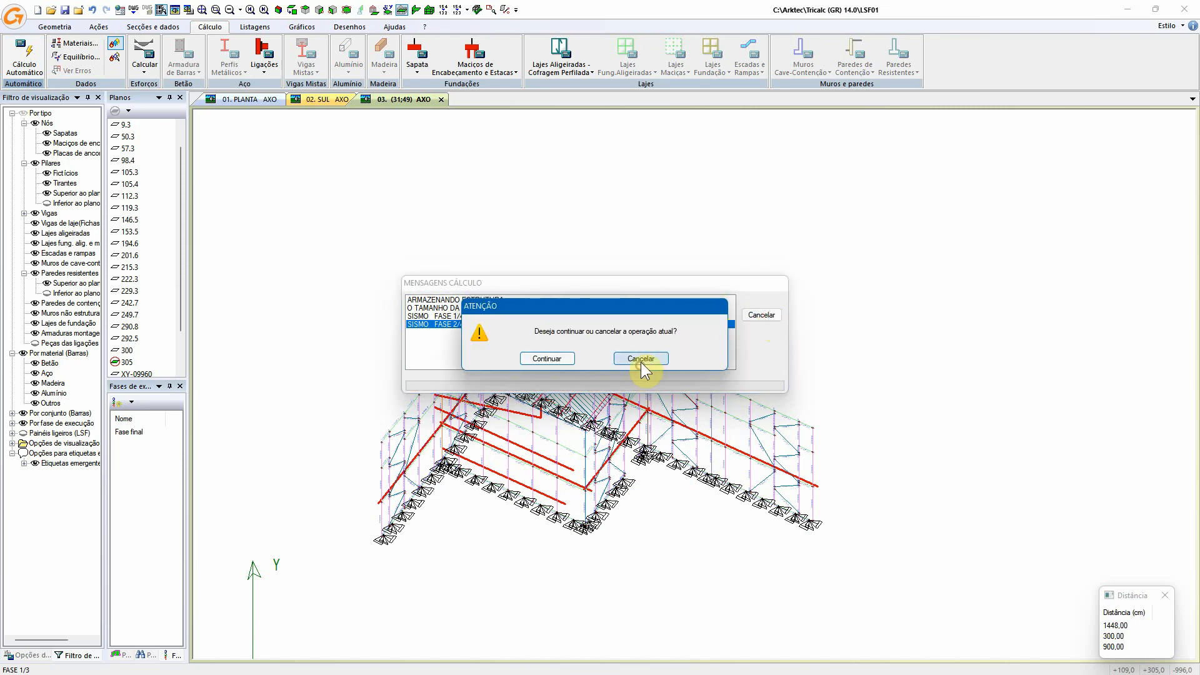
left_click(642, 370)
left_click(642, 369)
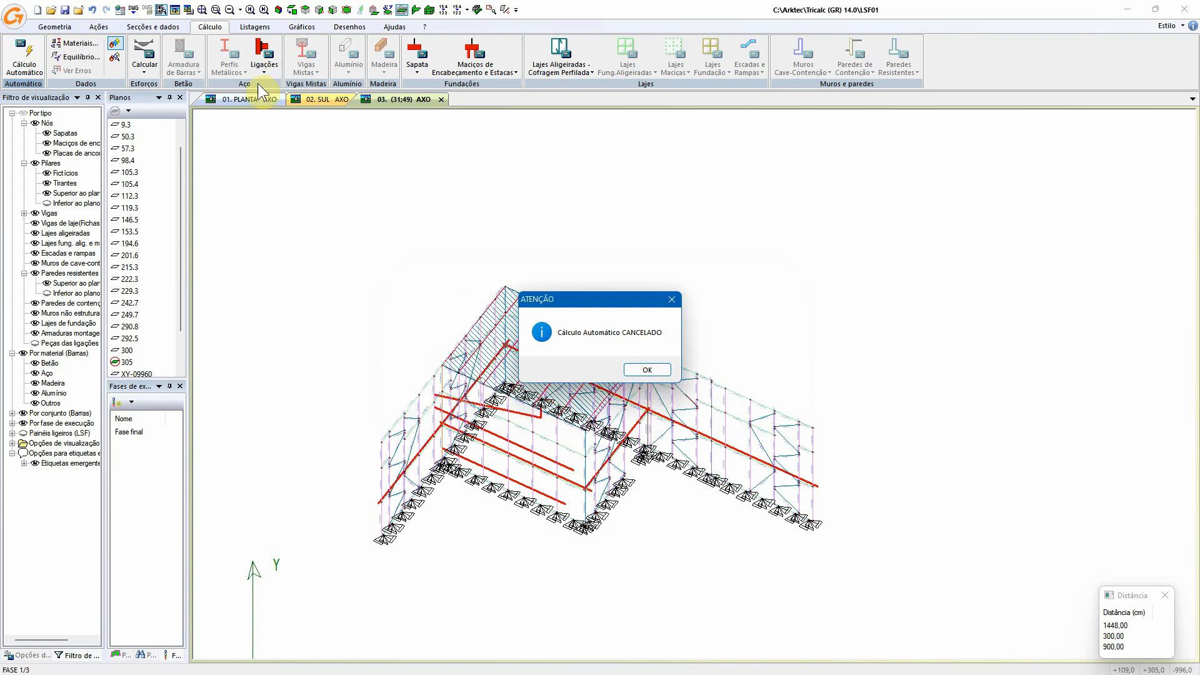
left_click(637, 366)
- Check the seismicity map and set the seismic location to the mainland Portugal zone with agR/g of 0.153, spectrum type 1
left_click(99, 26)
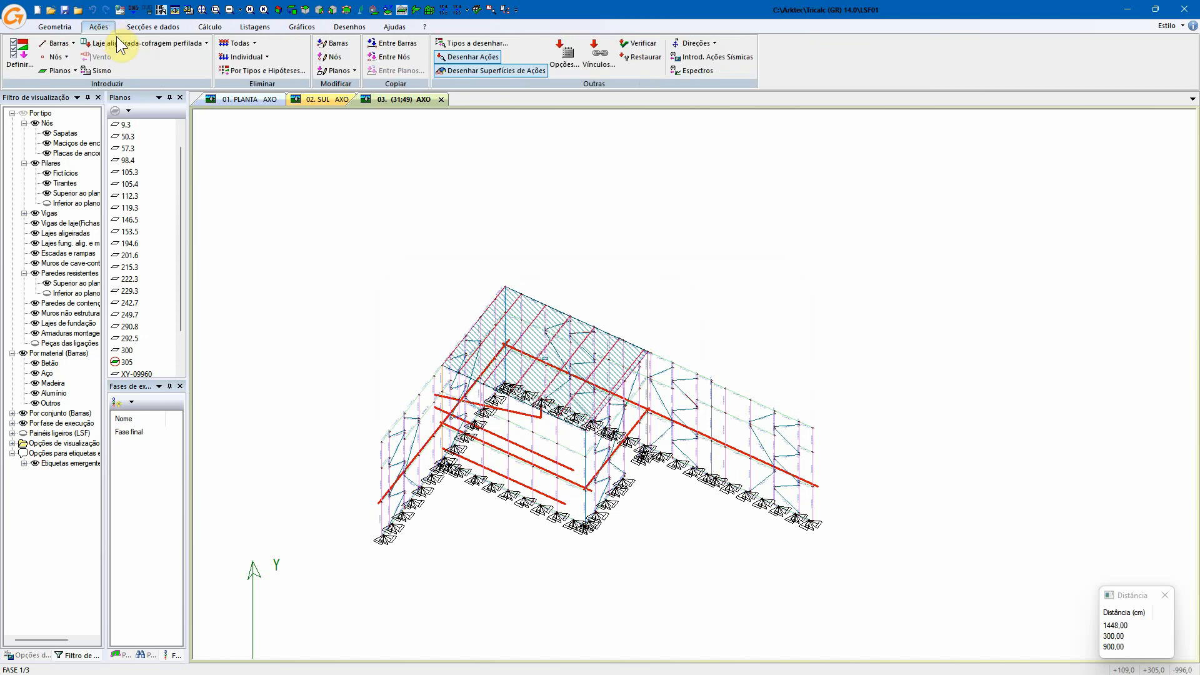
left_click(100, 70)
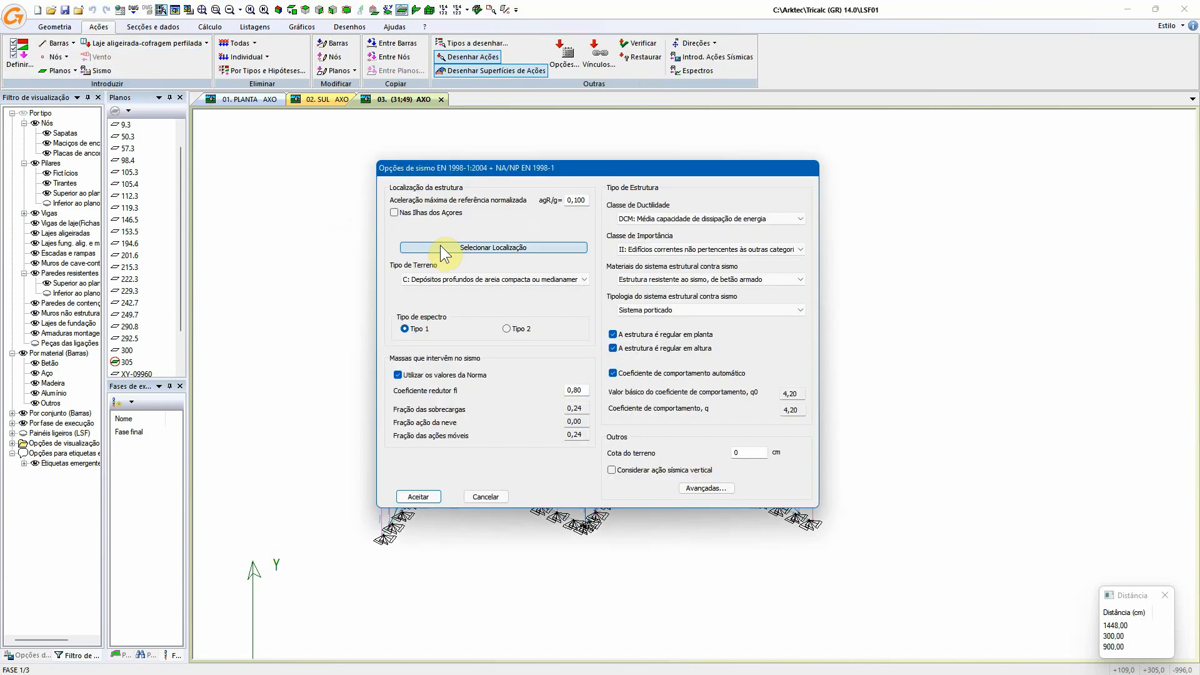
left_click(526, 246)
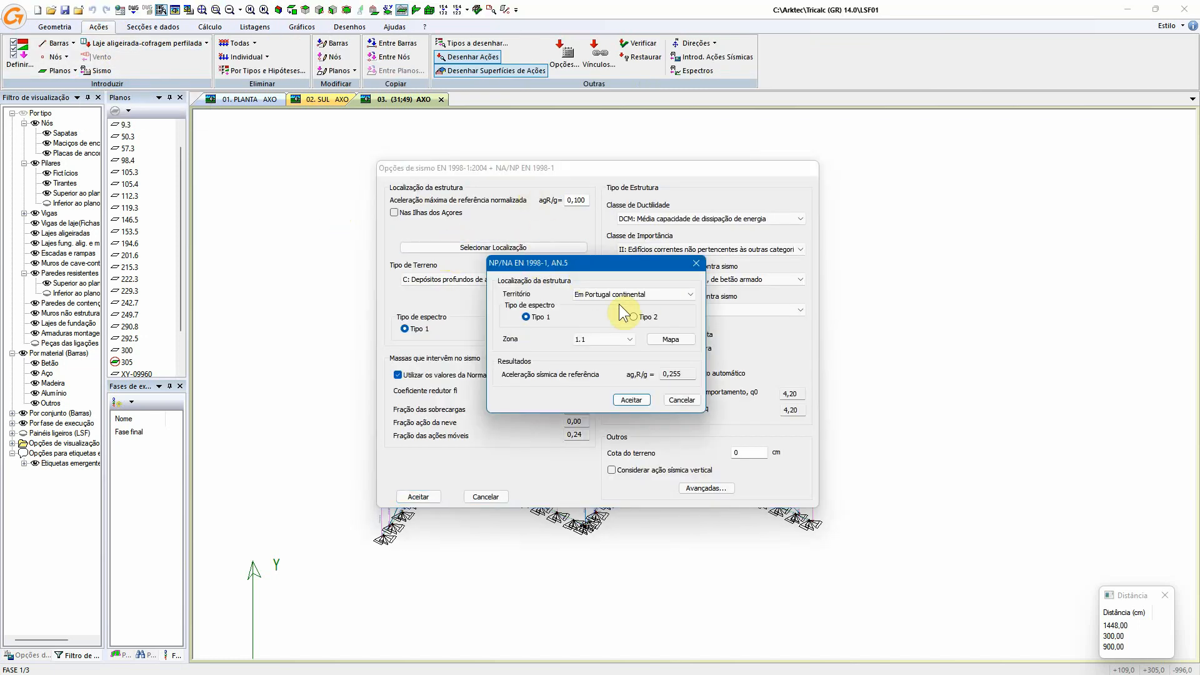
left_click(647, 294)
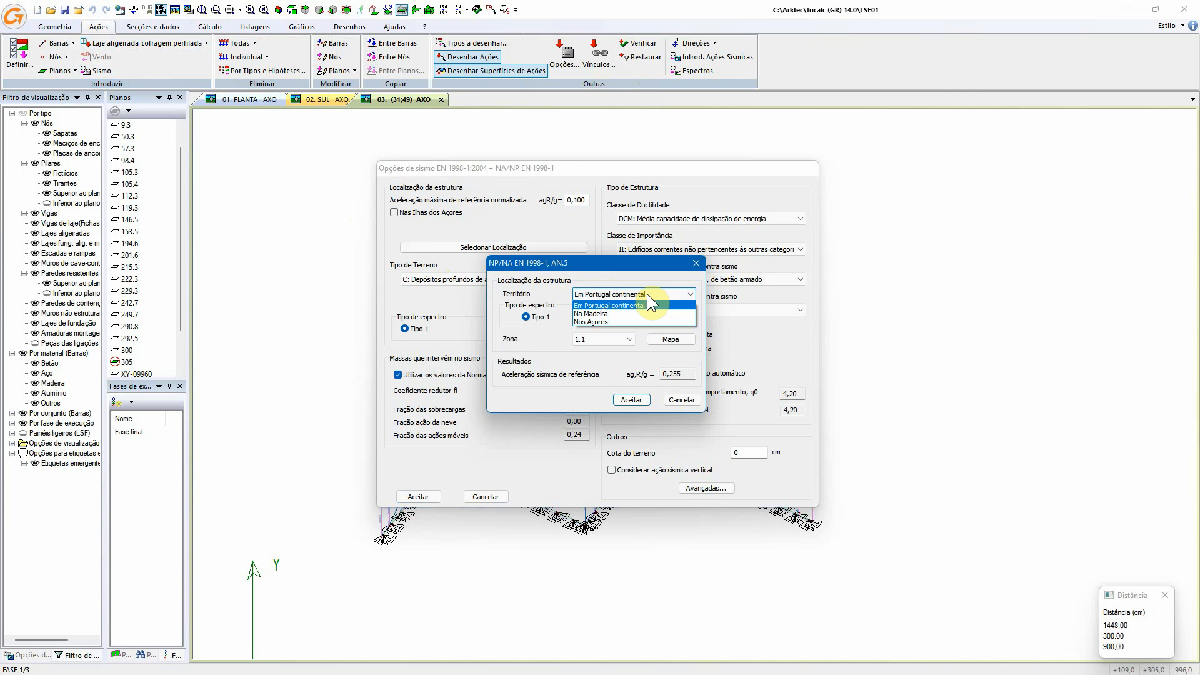
left_click(646, 294)
left_click(669, 339)
left_click_drag(615, 211, 858, 177)
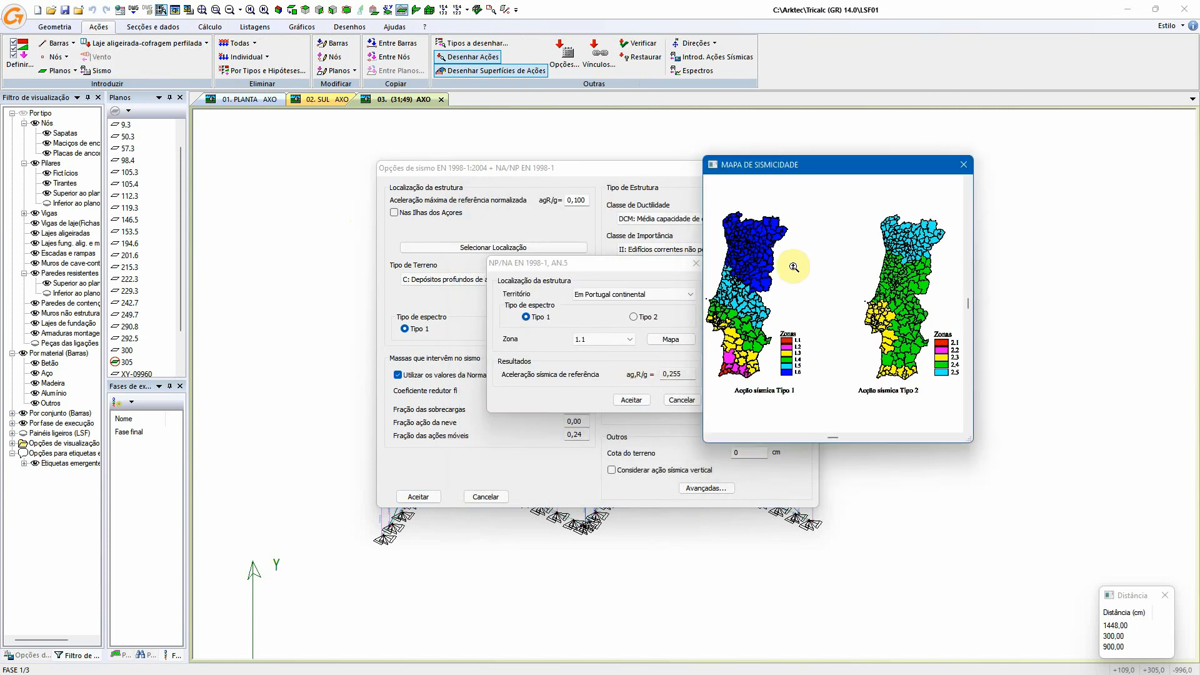
left_click(963, 165)
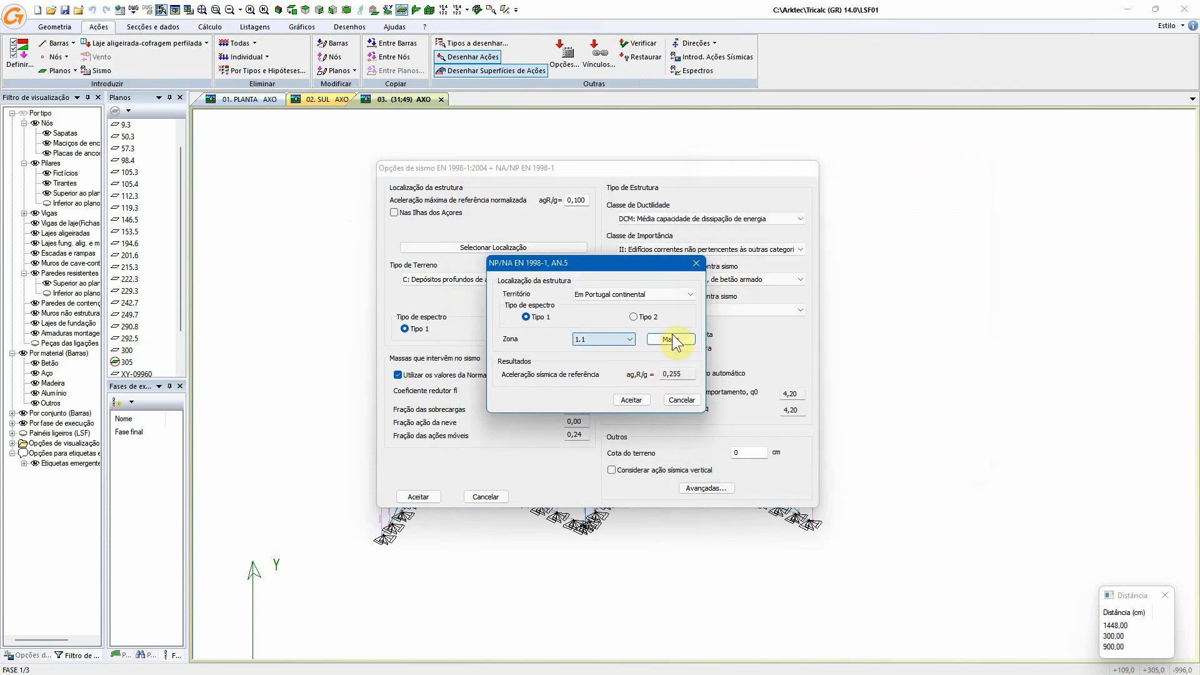
left_click(616, 339)
left_click(630, 367)
left_click(636, 400)
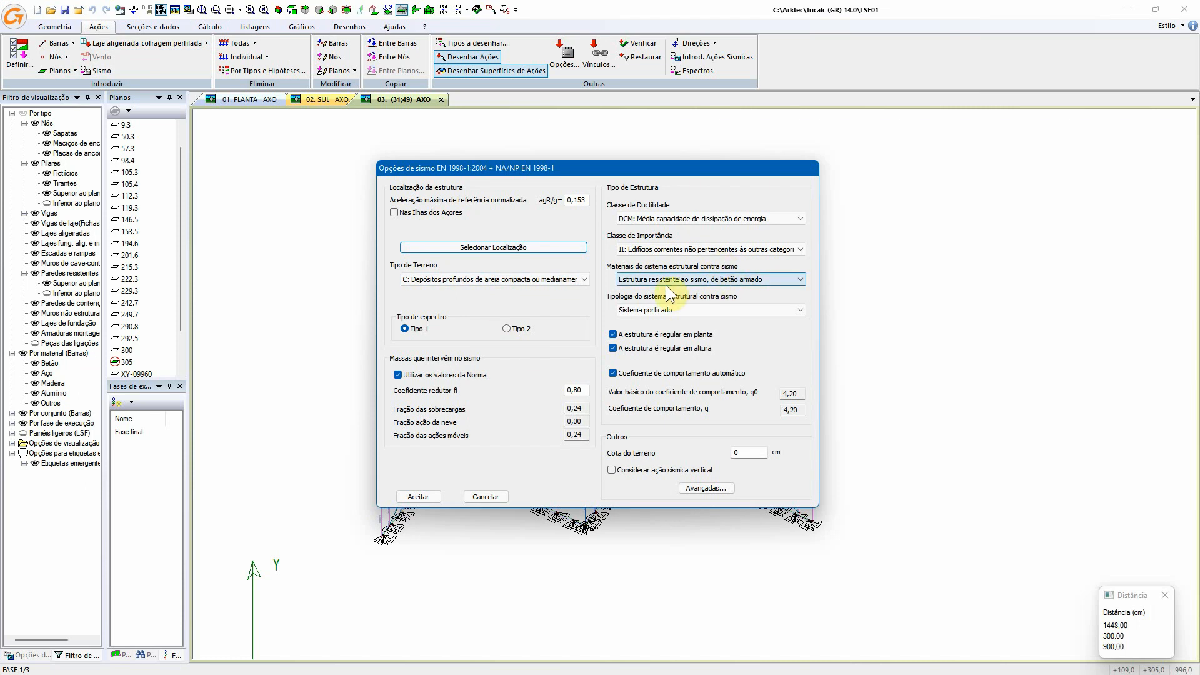
- Set the seismic-resistant structure material to structural steel, and review the importance and ductility class options
left_click(723, 281)
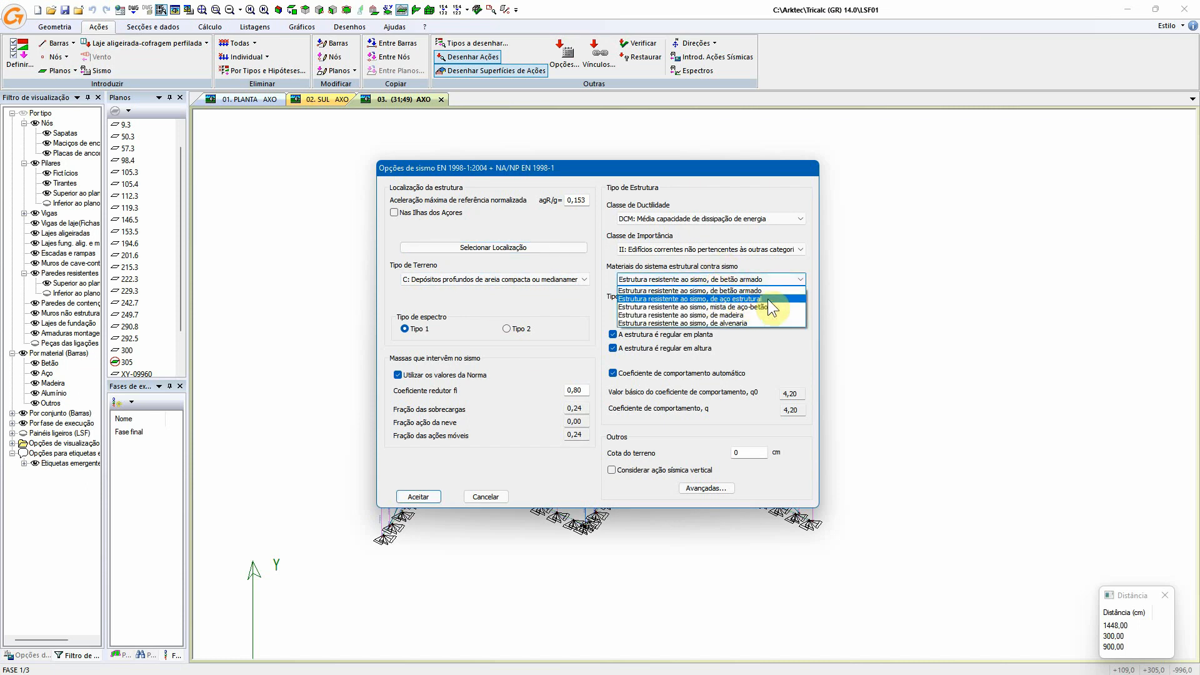
left_click(769, 299)
left_click(675, 250)
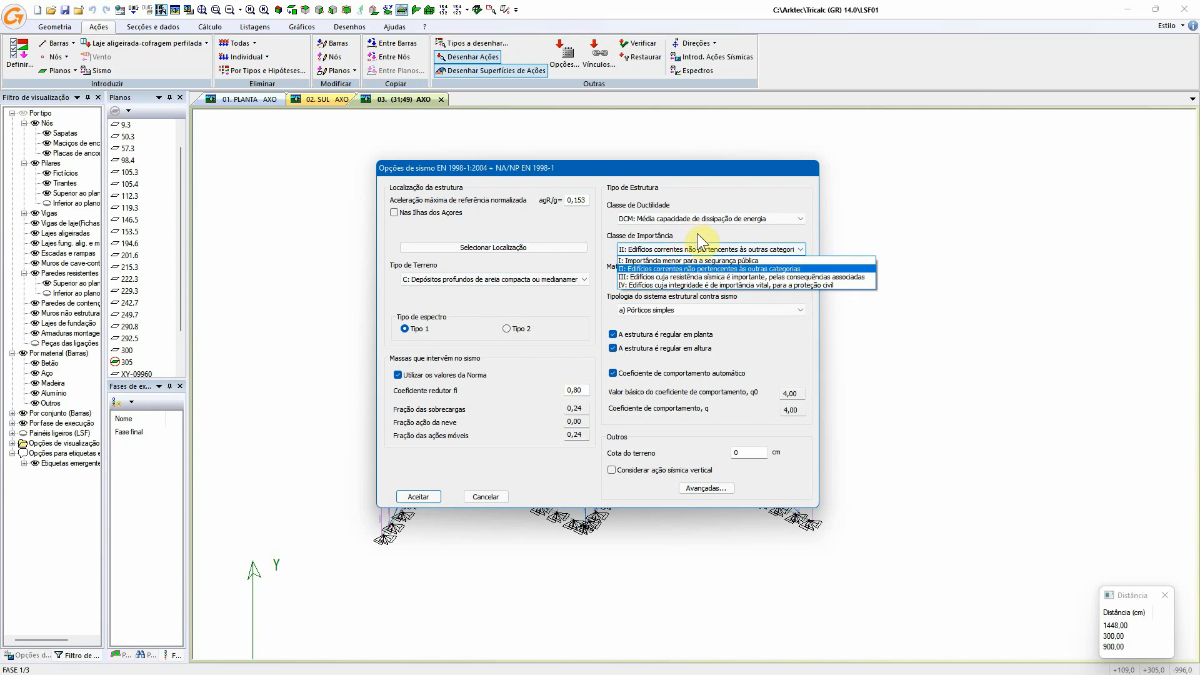
left_click(722, 218)
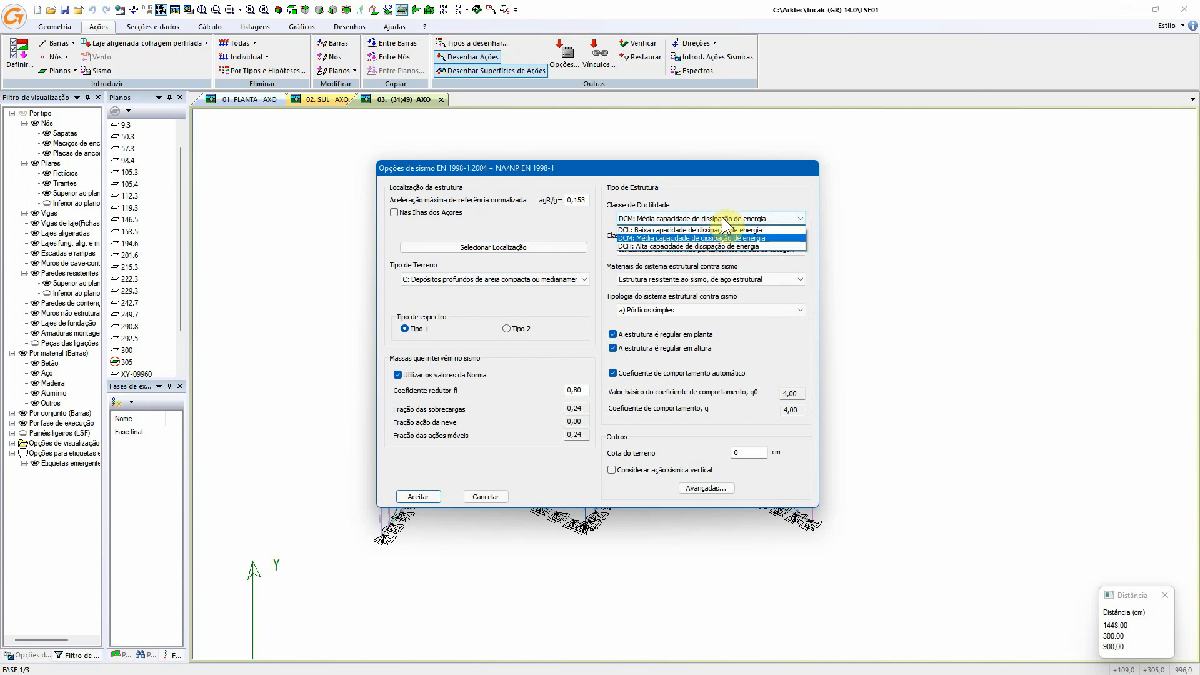
left_click(561, 230)
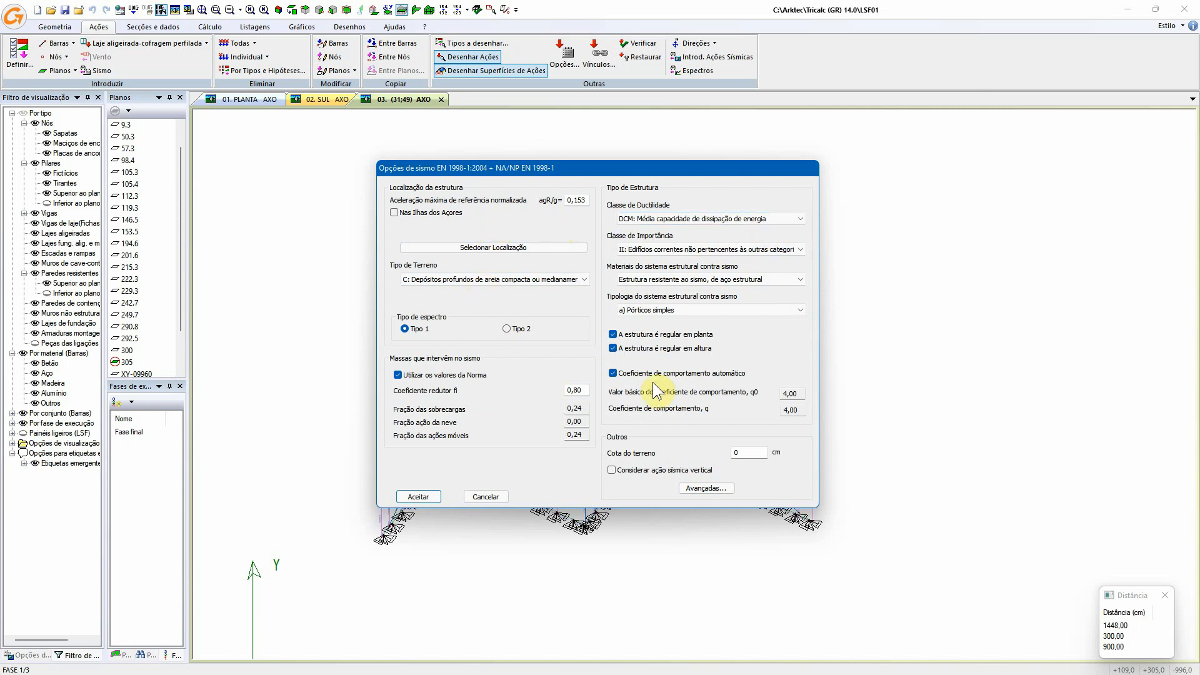
- Set the advanced seismic vibration-mode calculation to global without condensation (Lanczos) and accept the seismic options
left_click(696, 493)
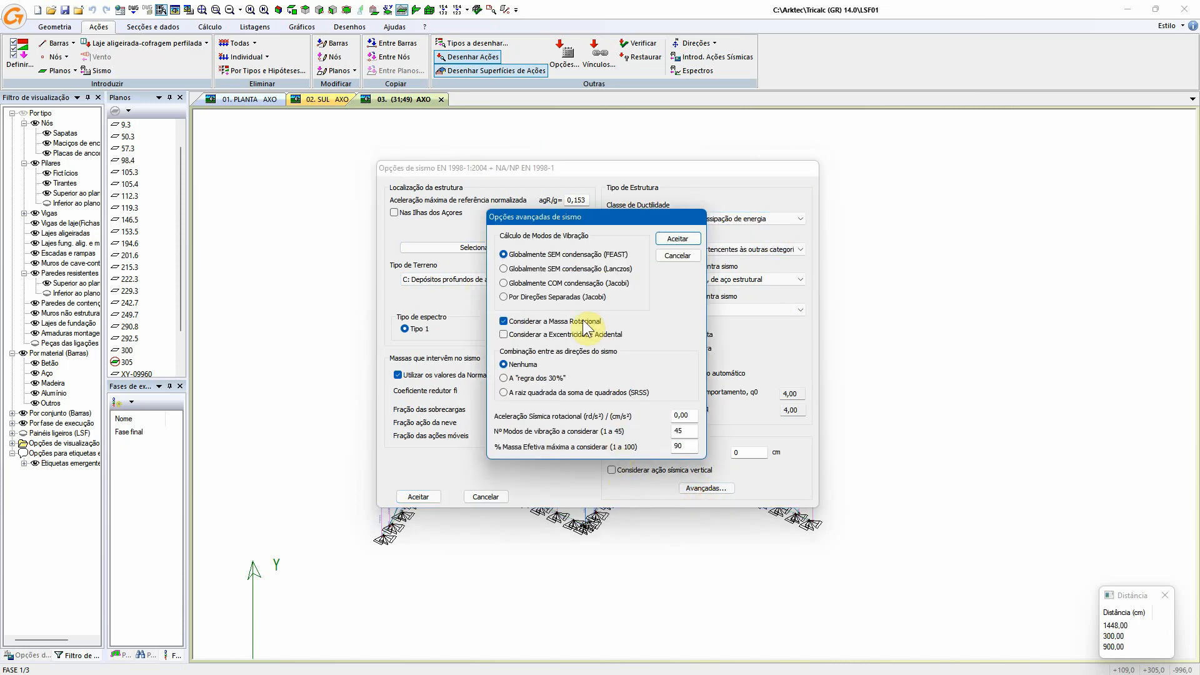
left_click(558, 269)
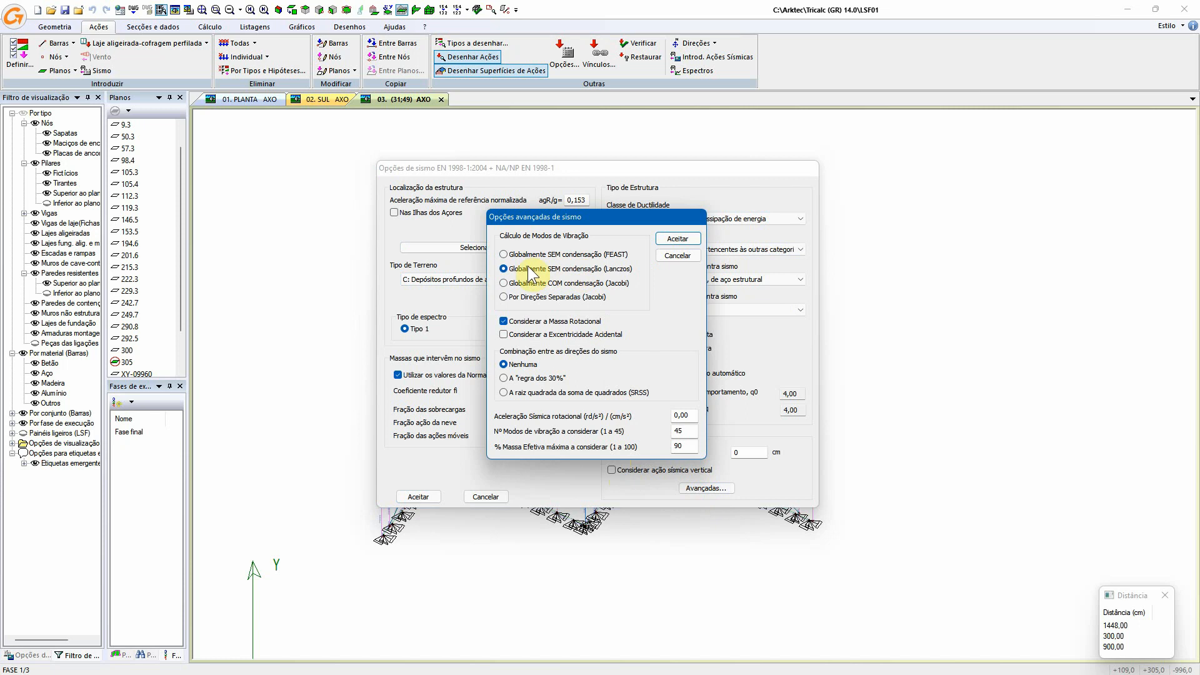
left_click(593, 378)
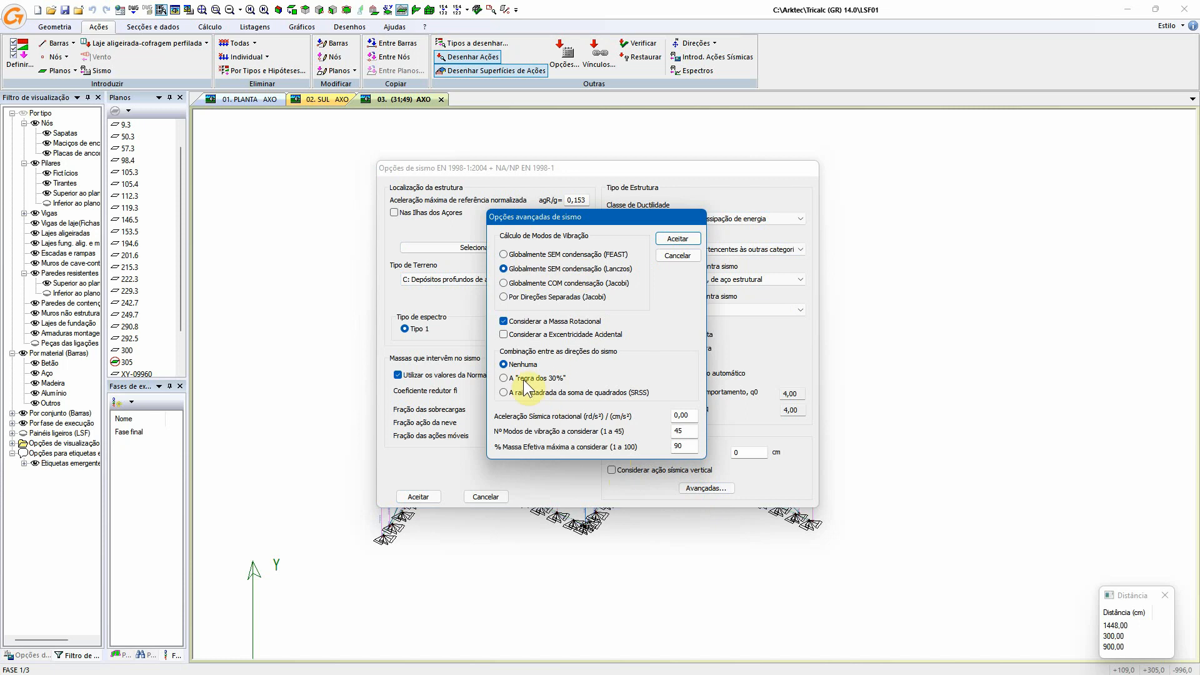
left_click(686, 239)
left_click(418, 496)
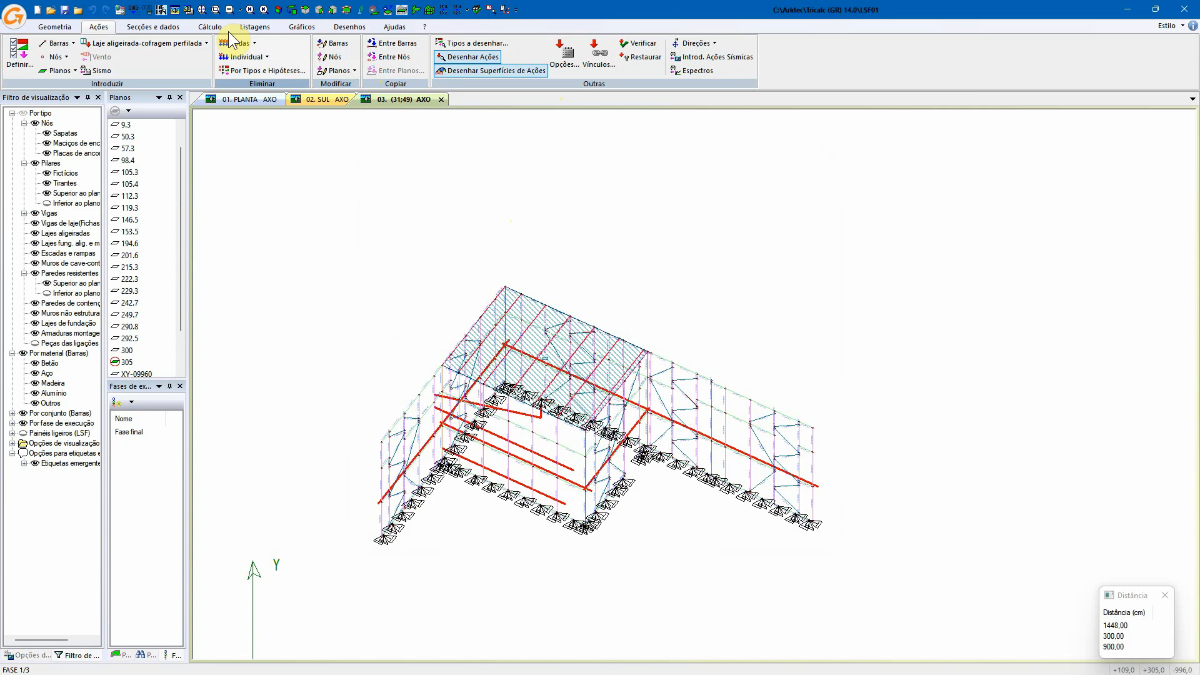
- Review the force calculation options, including the calculation method and the second-order analysis setting
left_click(205, 25)
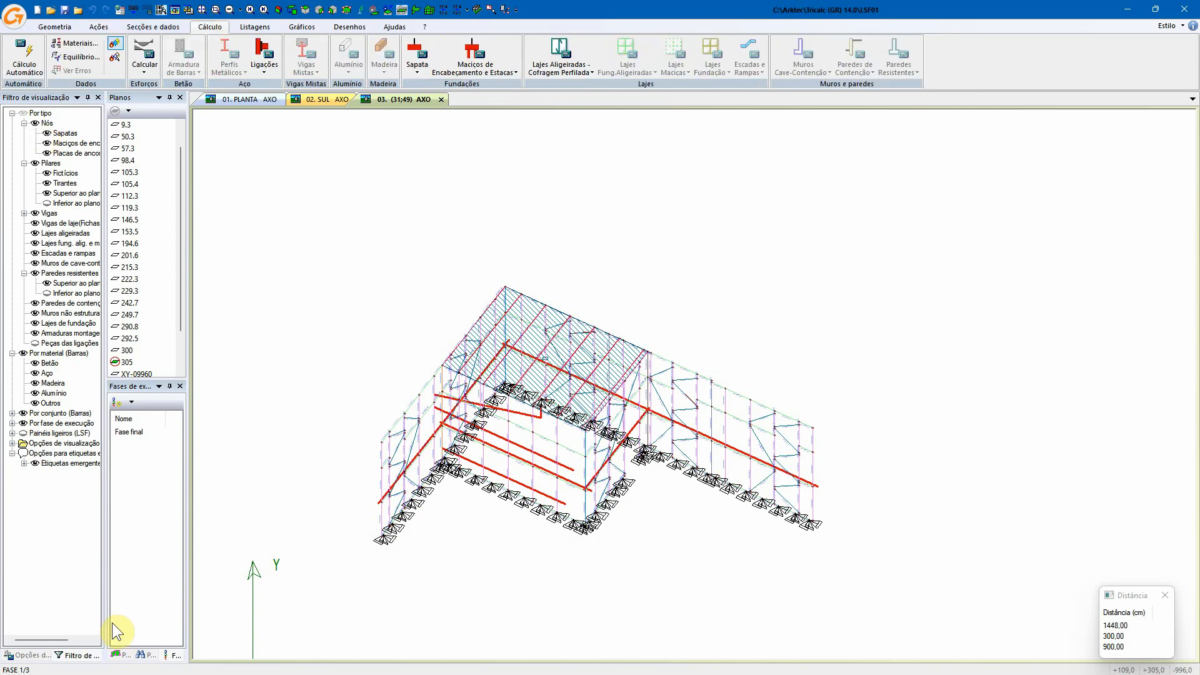
left_click(32, 655)
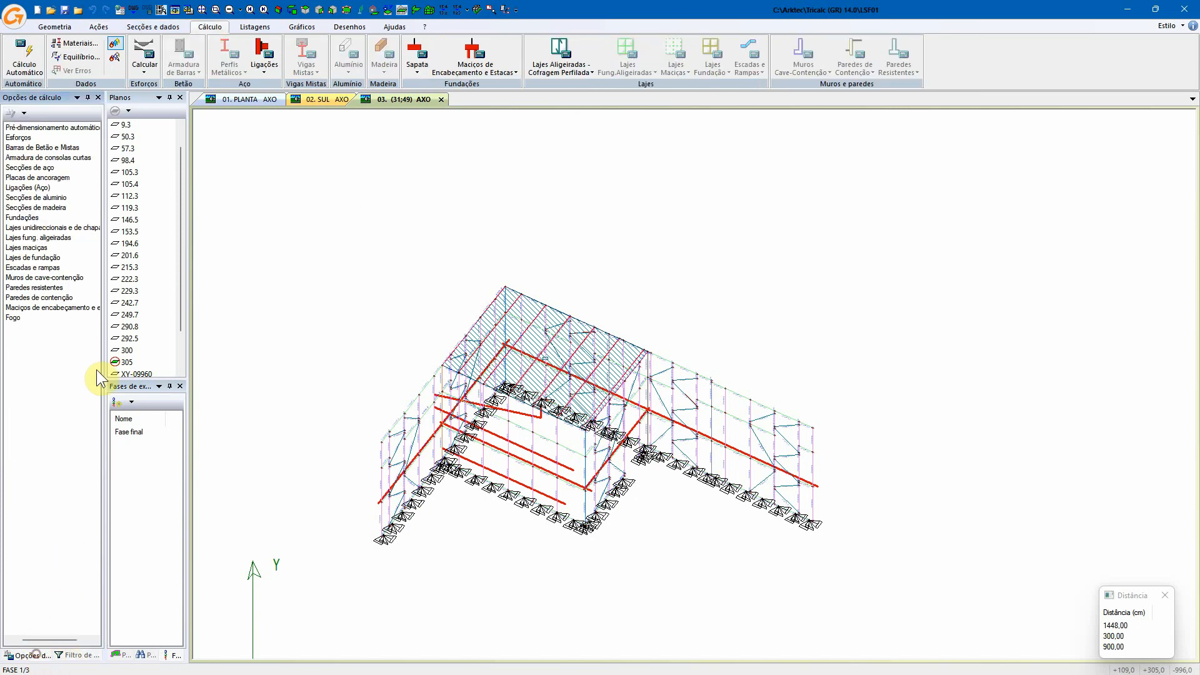
double_click(20, 138)
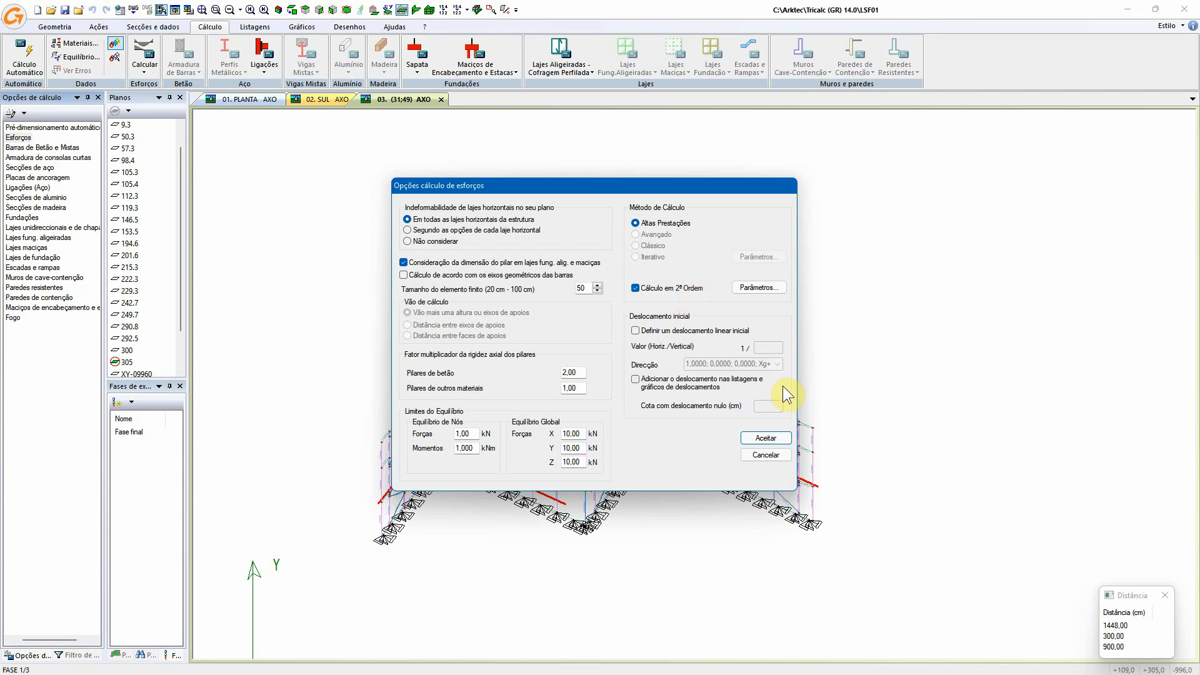
left_click(766, 438)
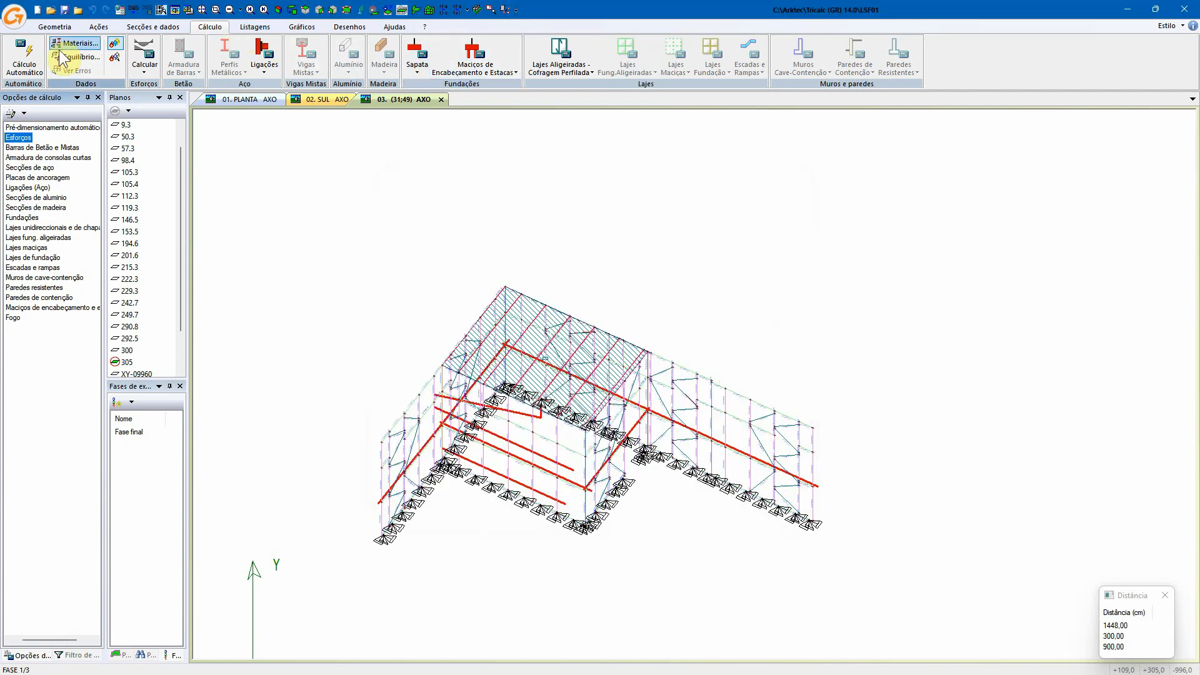
- Run the automatic calculation of the structure, re-evaluating the actions of the one-way slabs, wind surfaces and load panels
left_click(23, 55)
left_click(568, 476)
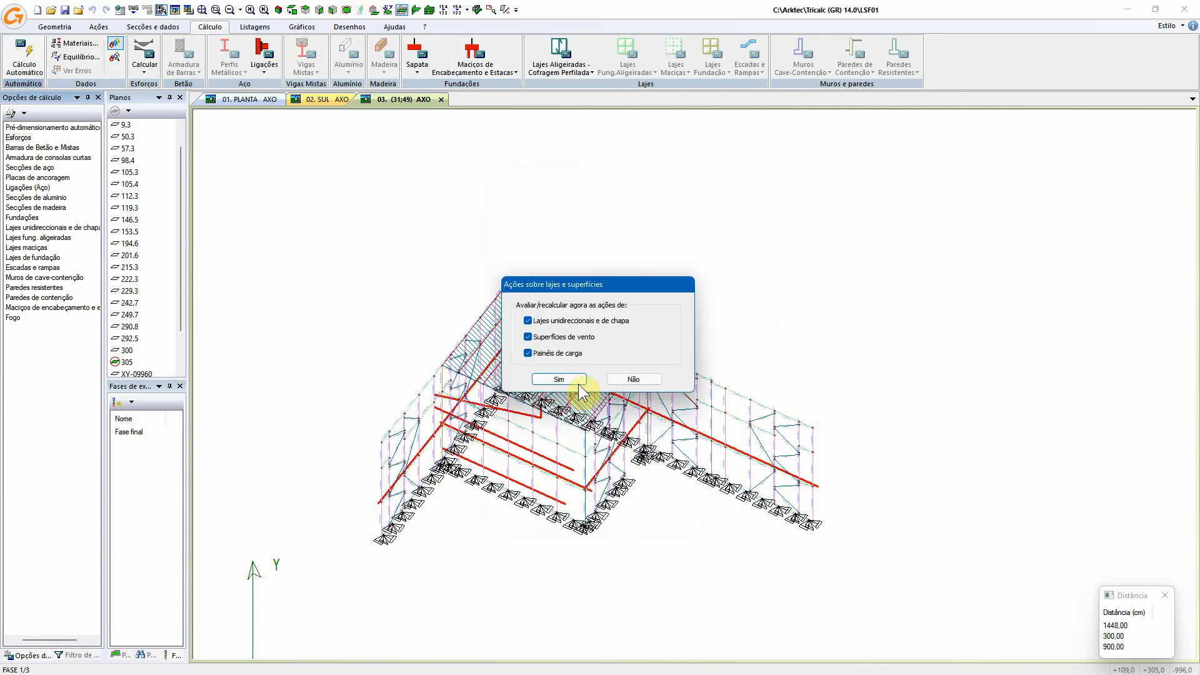
left_click(572, 381)
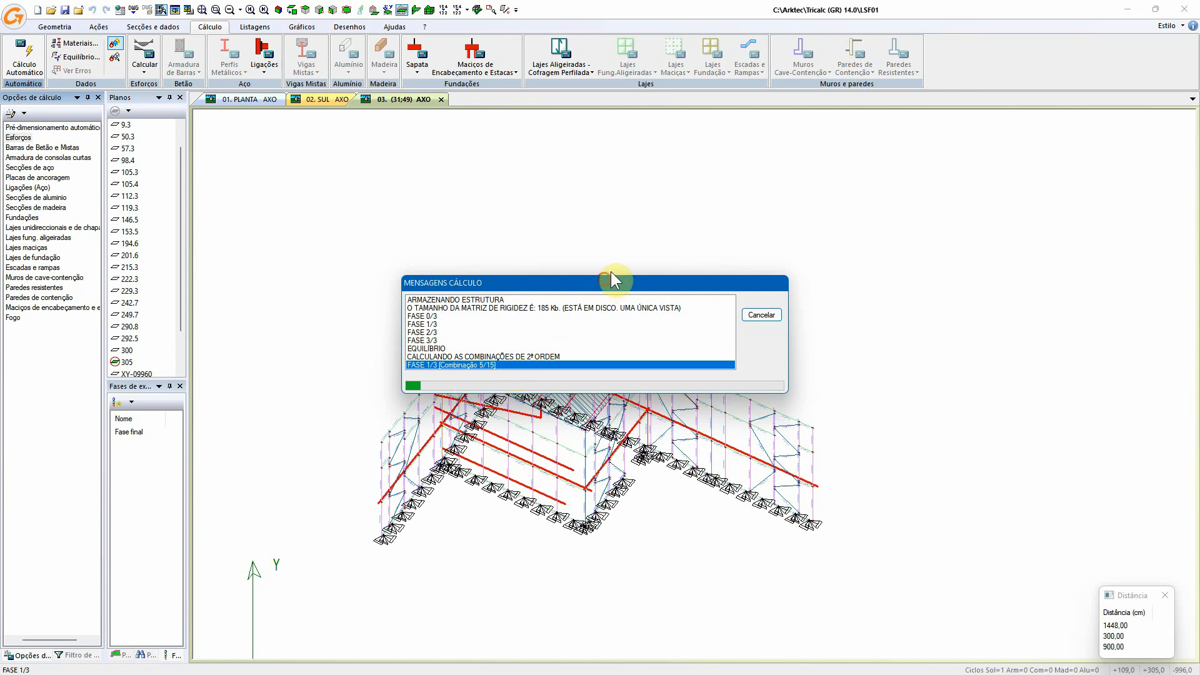
left_click_drag(611, 273, 665, 152)
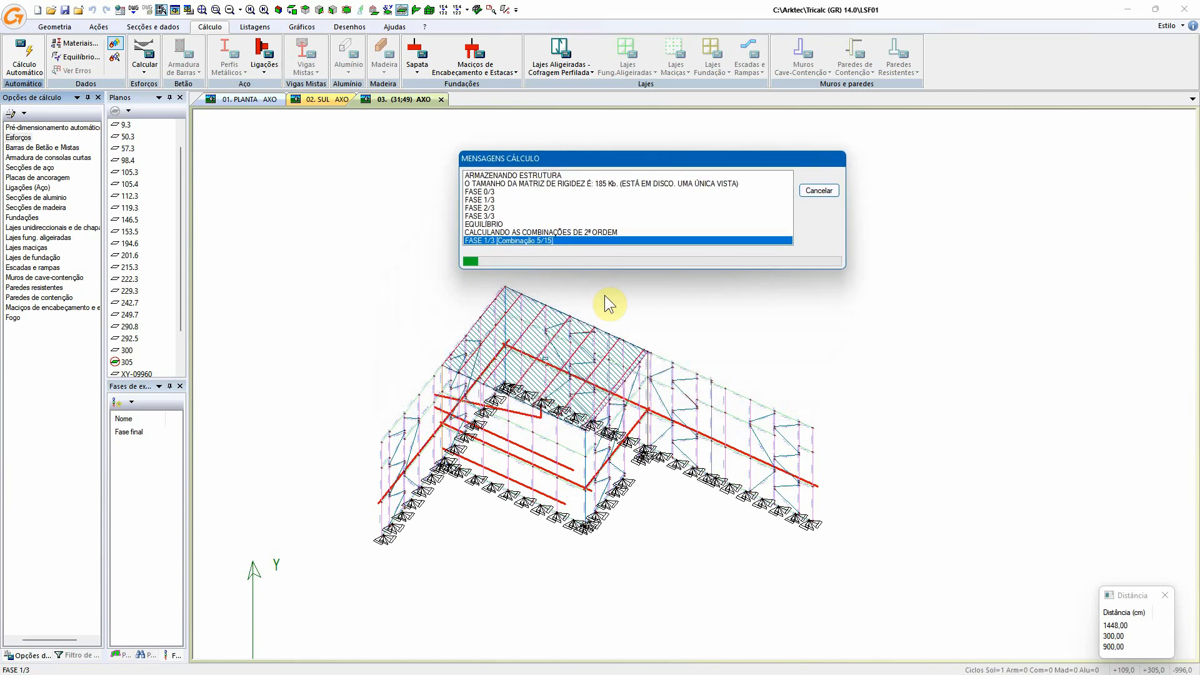
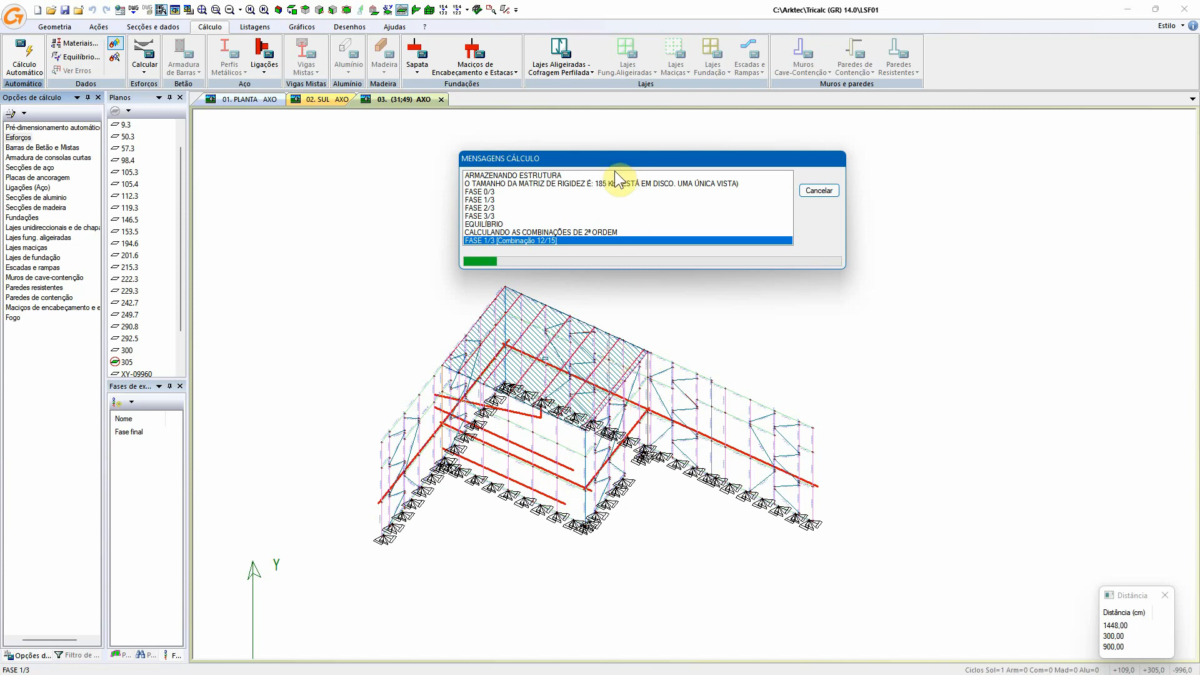
left_click_drag(604, 164, 547, 176)
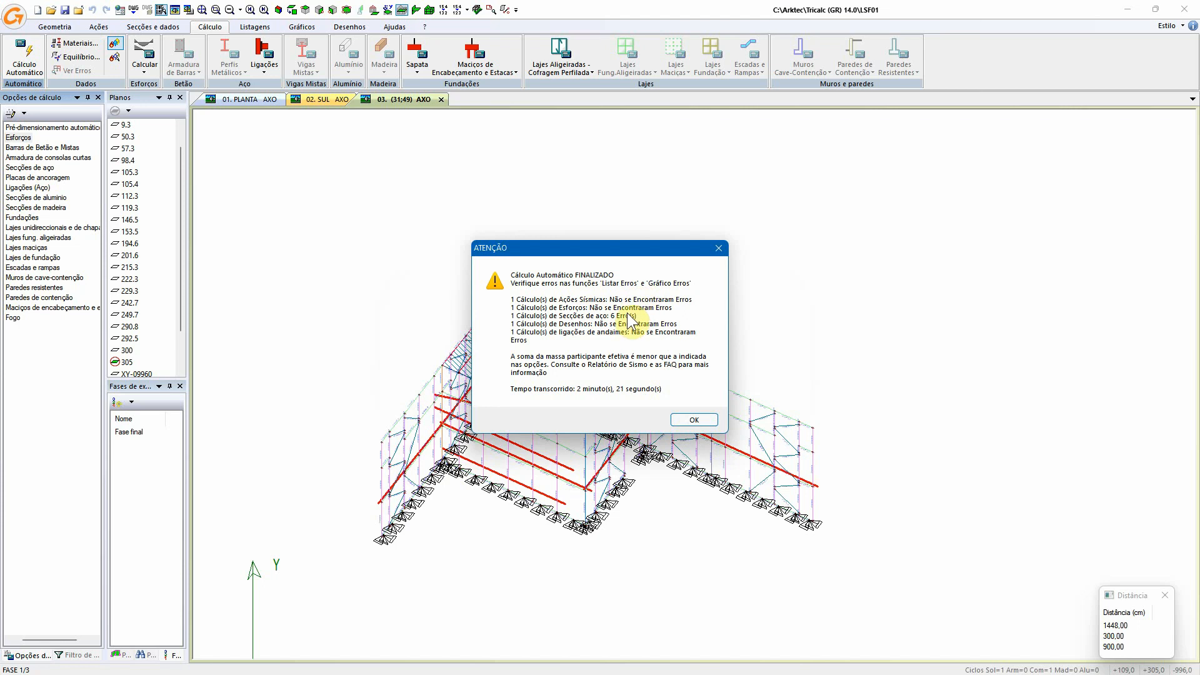
left_click(692, 419)
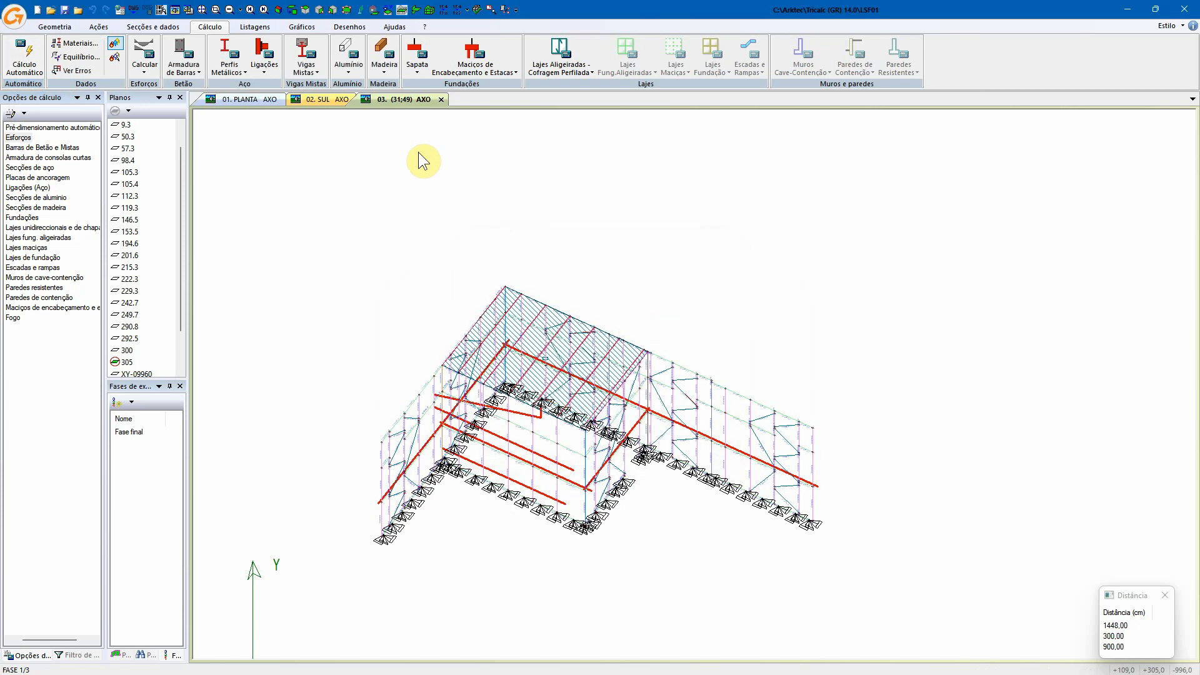
- List the steel profile check errors and select all the listed beams to locate them in the model
left_click(229, 67)
left_click(250, 140)
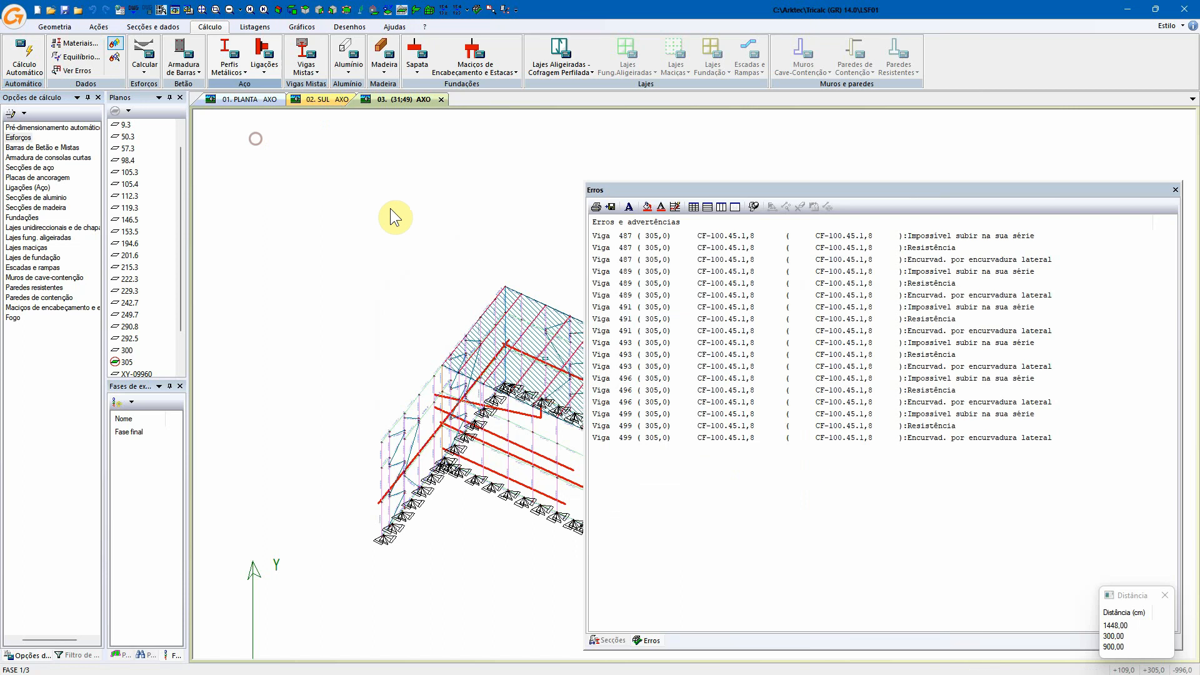
left_click_drag(966, 420, 744, 235)
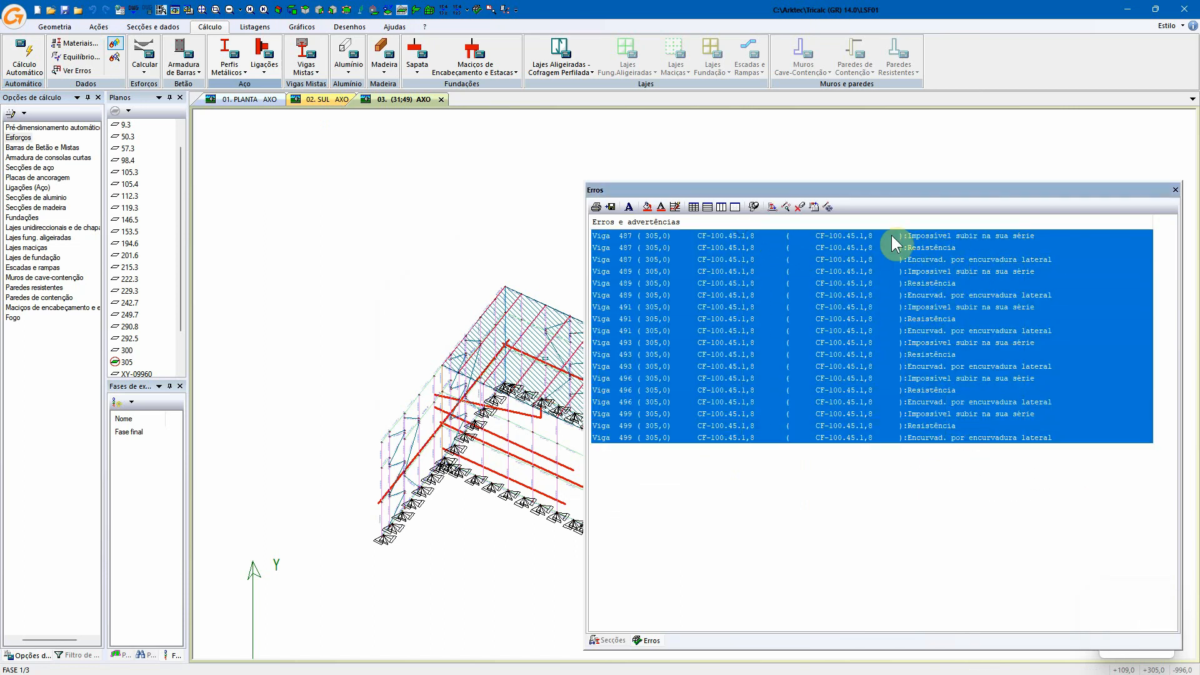
left_click_drag(886, 186, 877, 362)
left_click(786, 386)
middle_click_drag(456, 315, 380, 291)
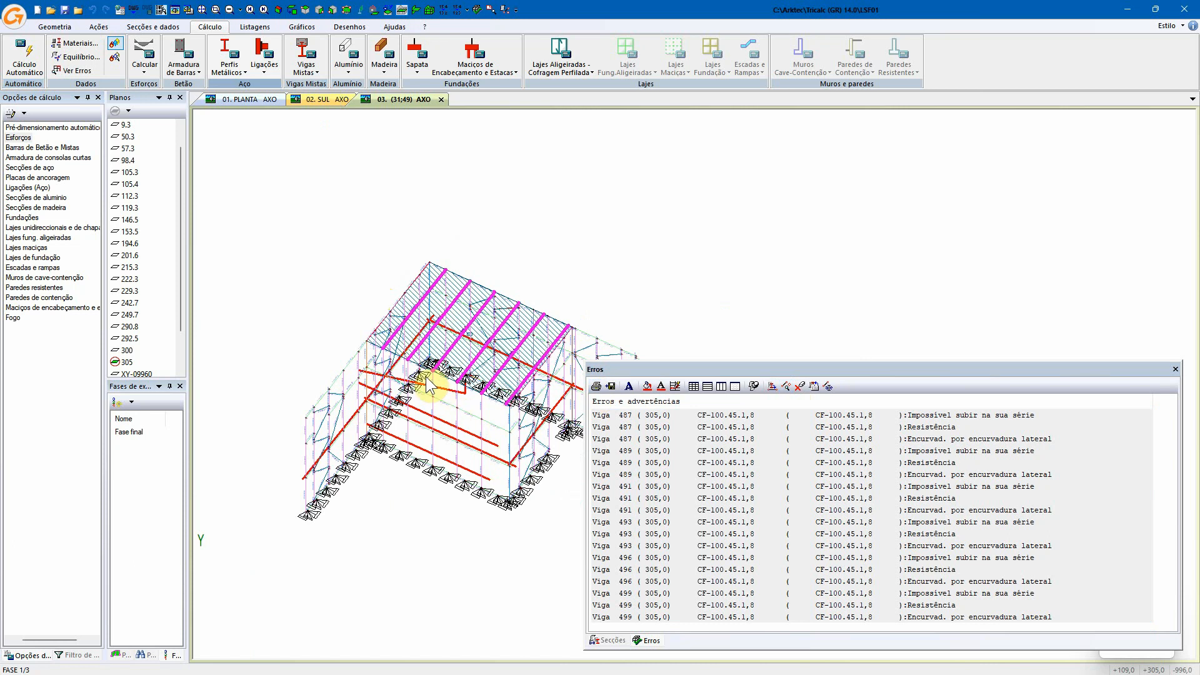
- Review the general steel section check options without changing them, and close the error list
left_click(25, 168)
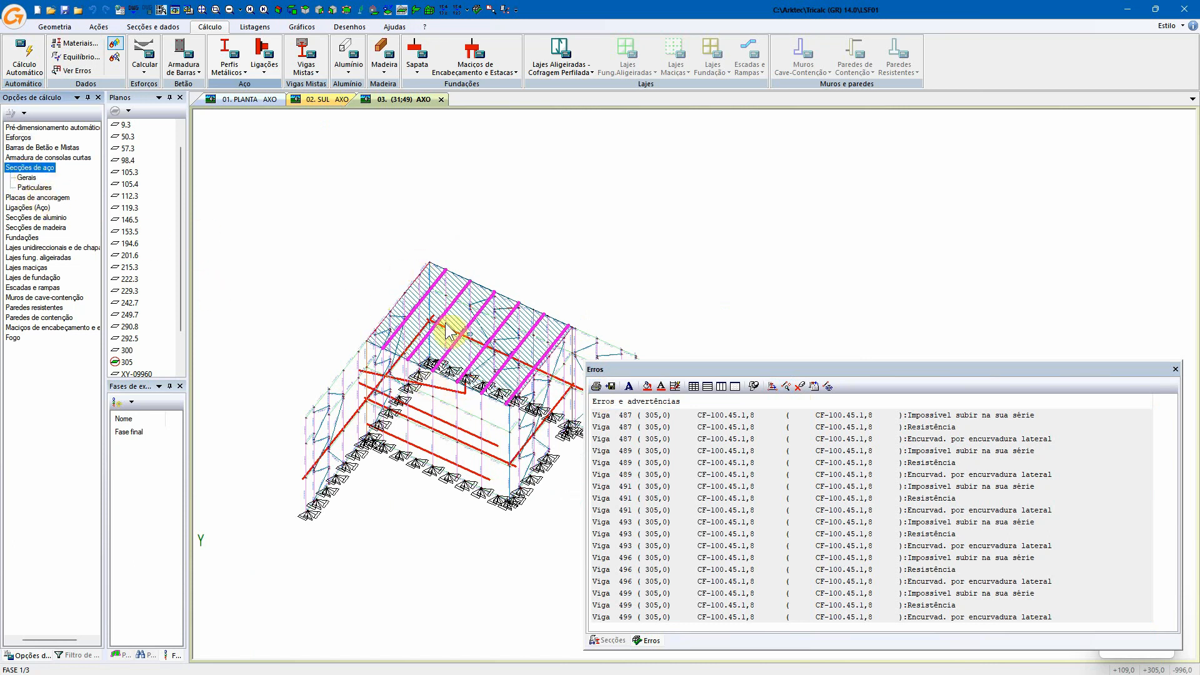
left_click(27, 189)
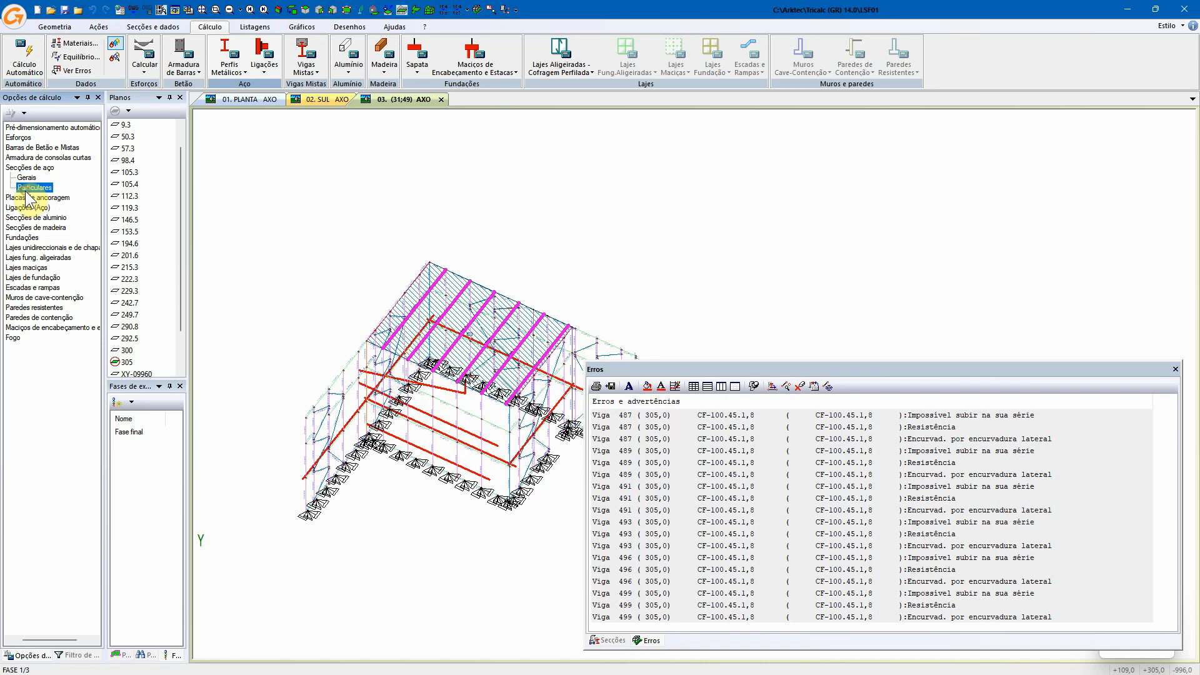
double_click(26, 178)
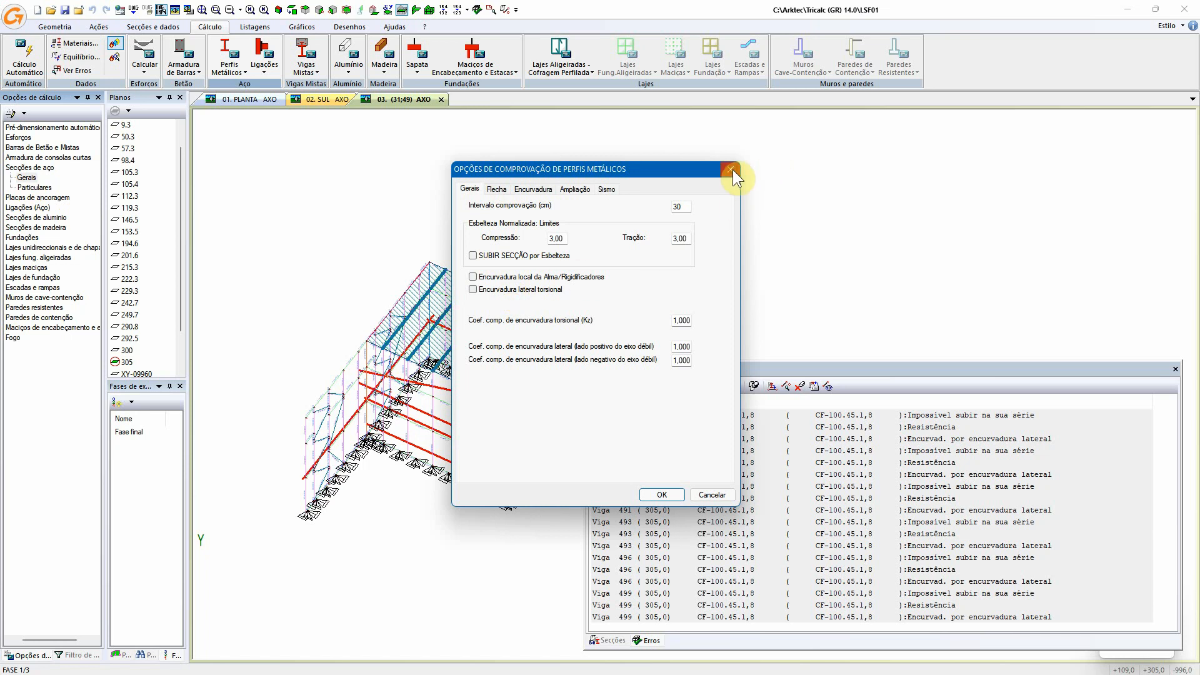
left_click(706, 495)
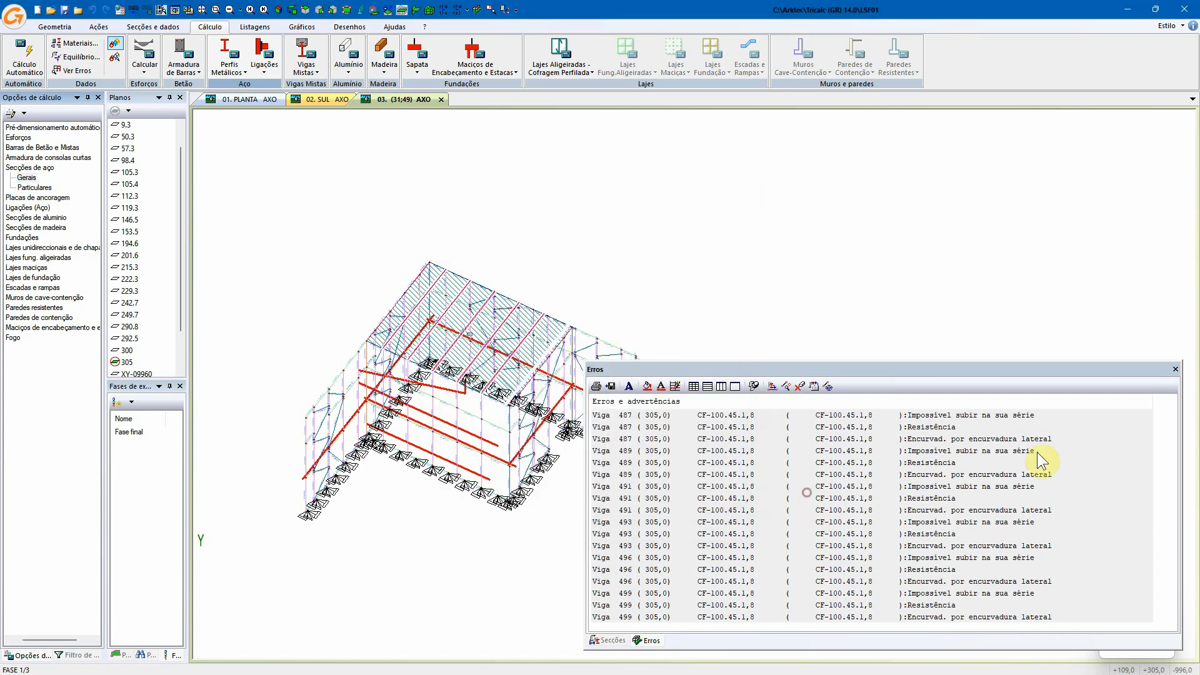
left_click(1174, 370)
- Turn off the coloured drawing of the sets and the LSF panel annotations in the model view
mouse_move(484, 377)
middle_mouse_down()
mouse_move(420, 348)
mouse_move(469, 391)
middle_mouse_up()
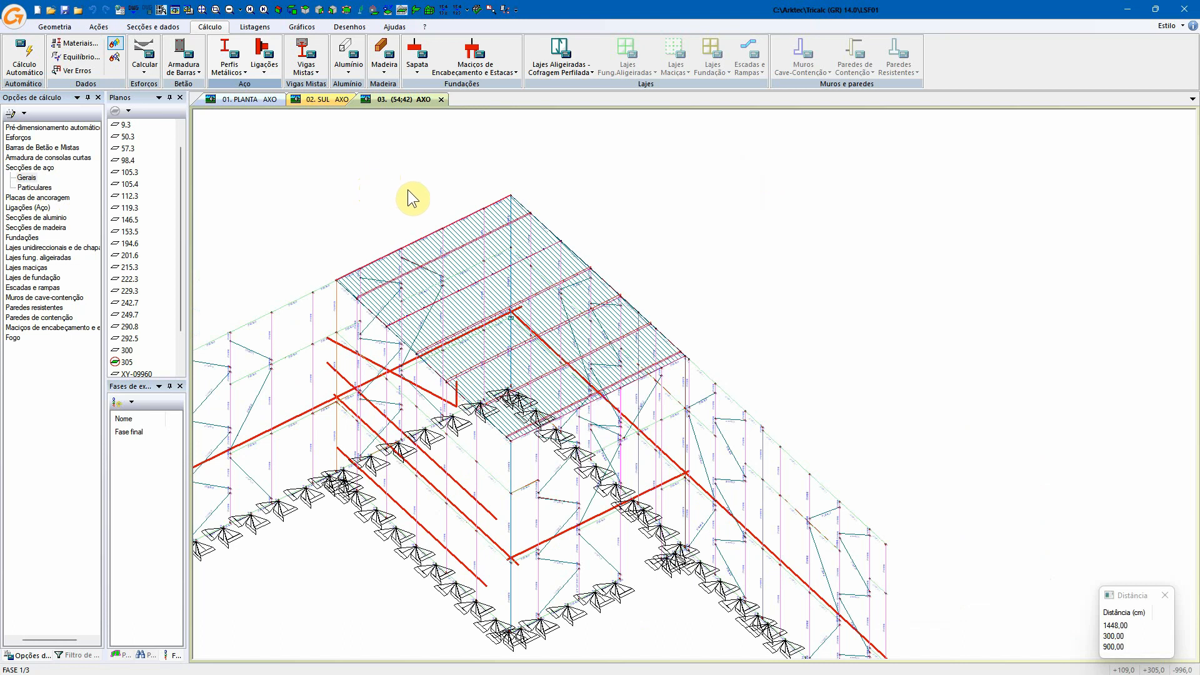
right_click(366, 181)
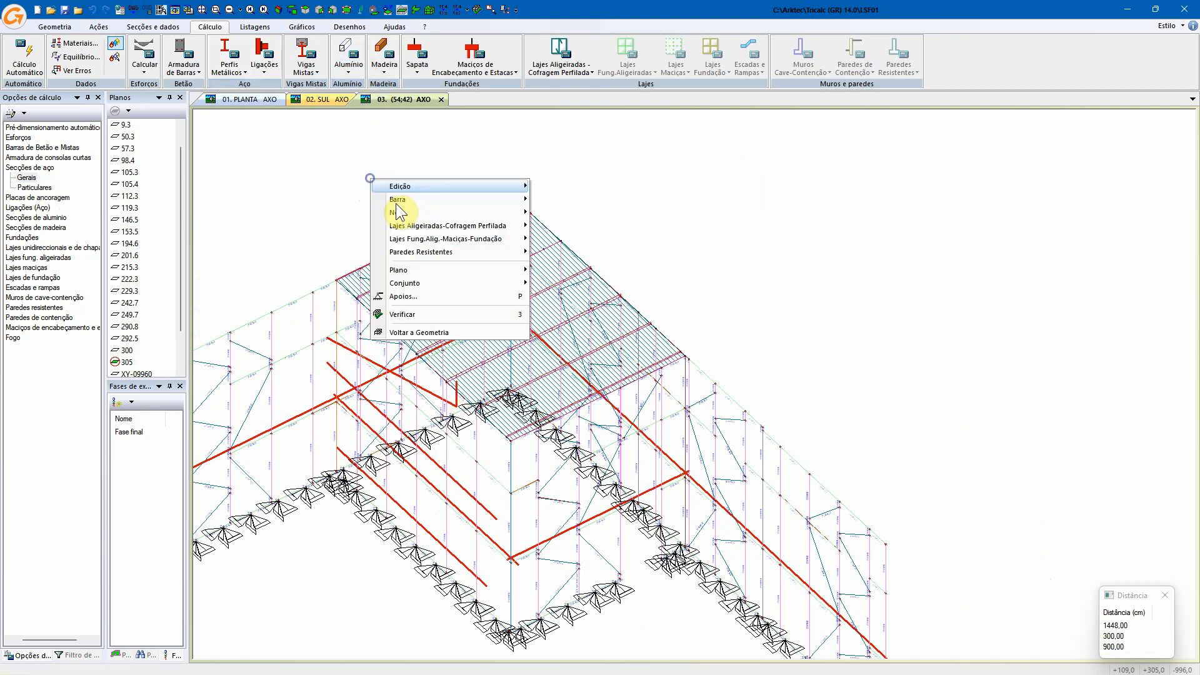
mouse_move(437, 282)
left_click(562, 312)
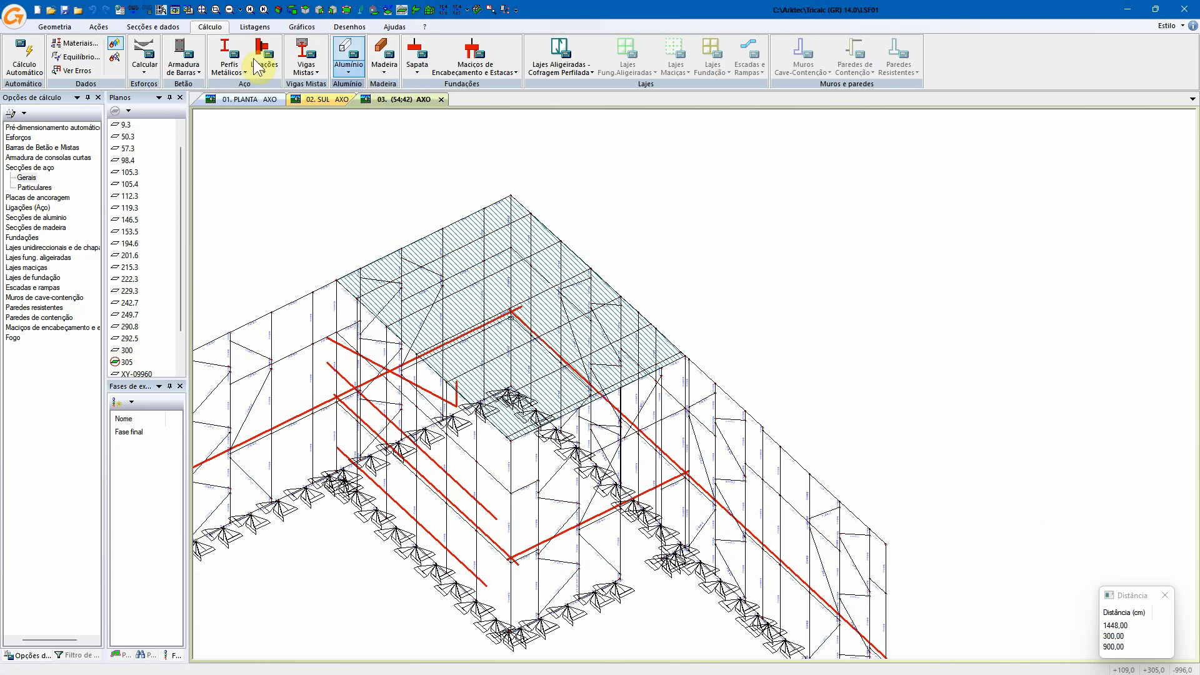
left_click(55, 26)
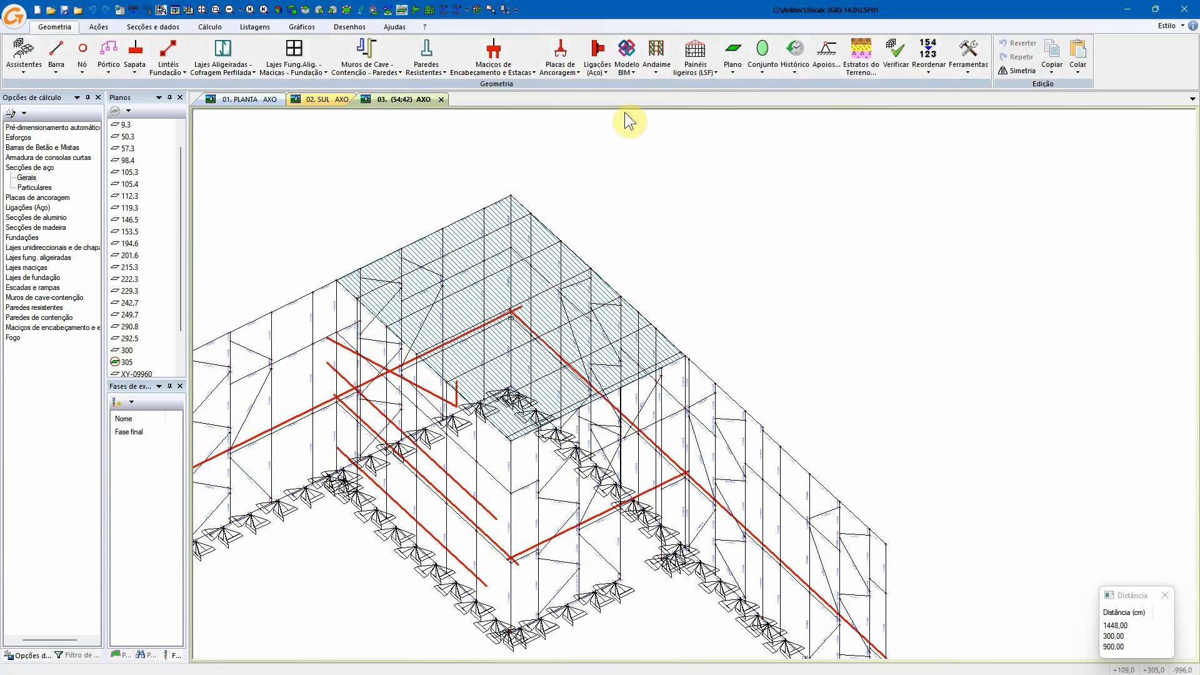
left_click(693, 70)
left_click(737, 270)
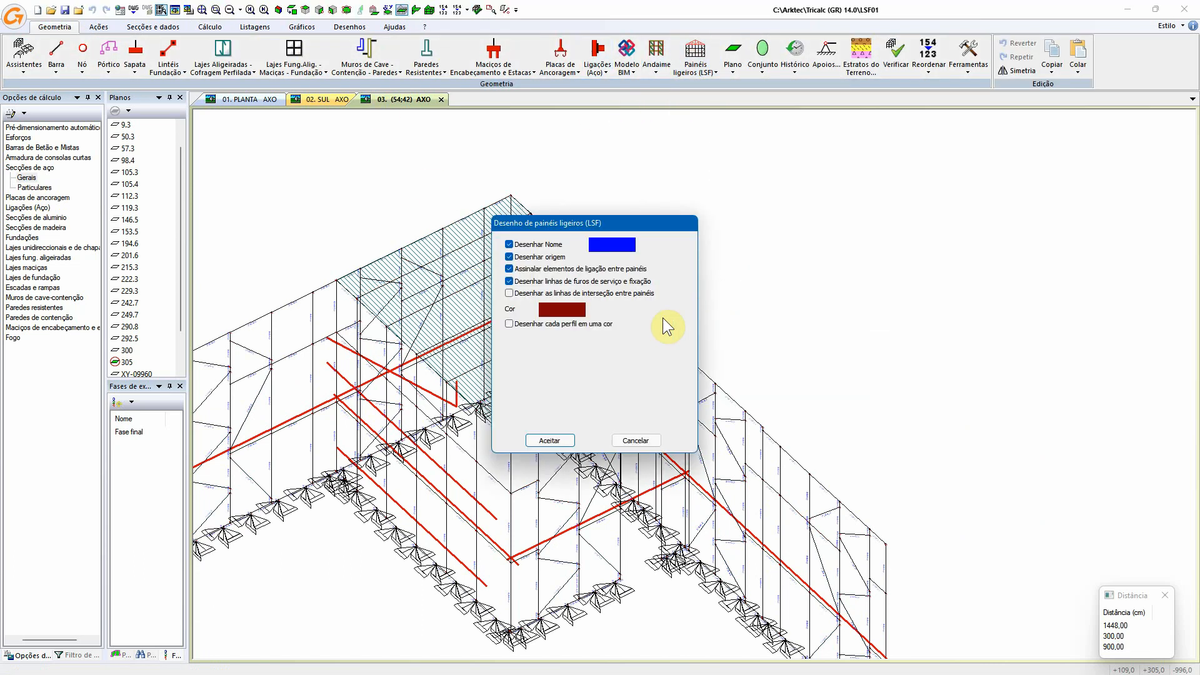
left_click(549, 440)
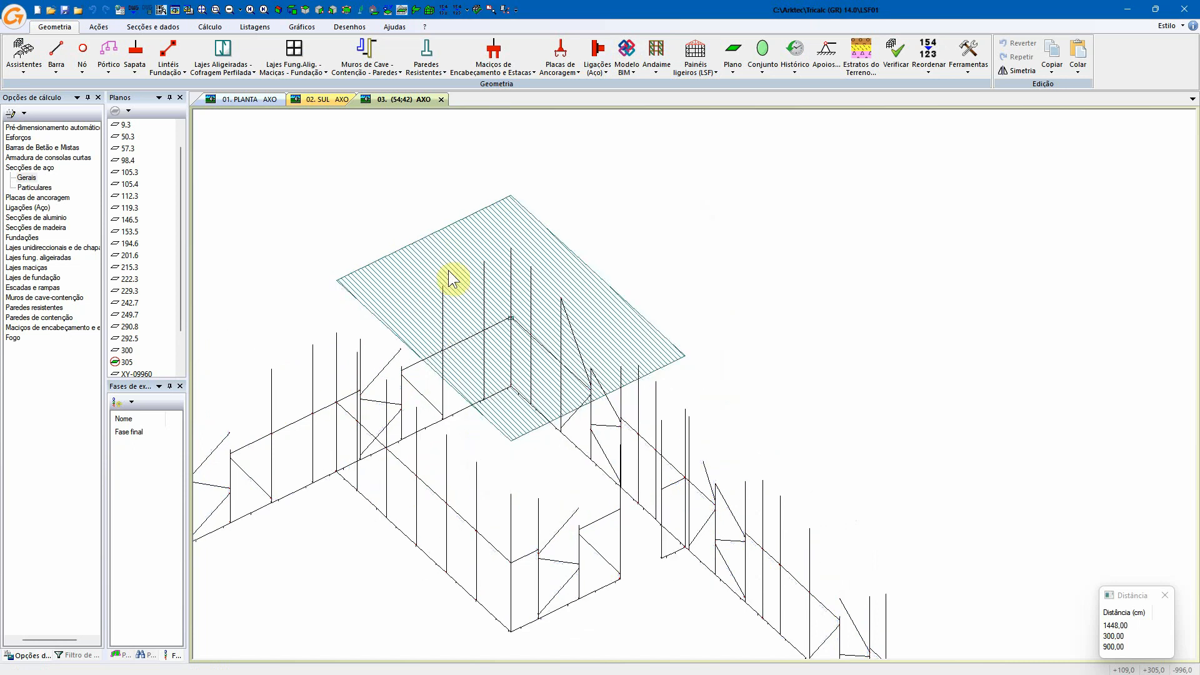
- Plot the X, Y, Z displacements for the ultimate limit state with factored load cases, and examine the deformed structure from several sides
left_click(290, 29)
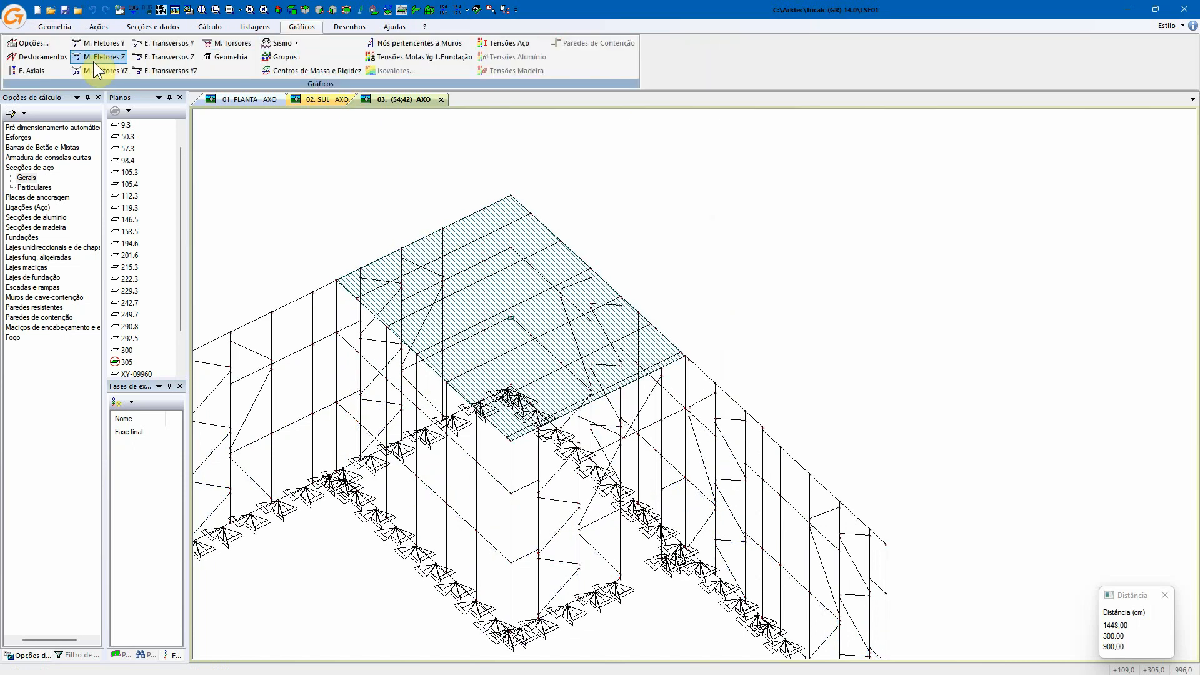
left_click(28, 43)
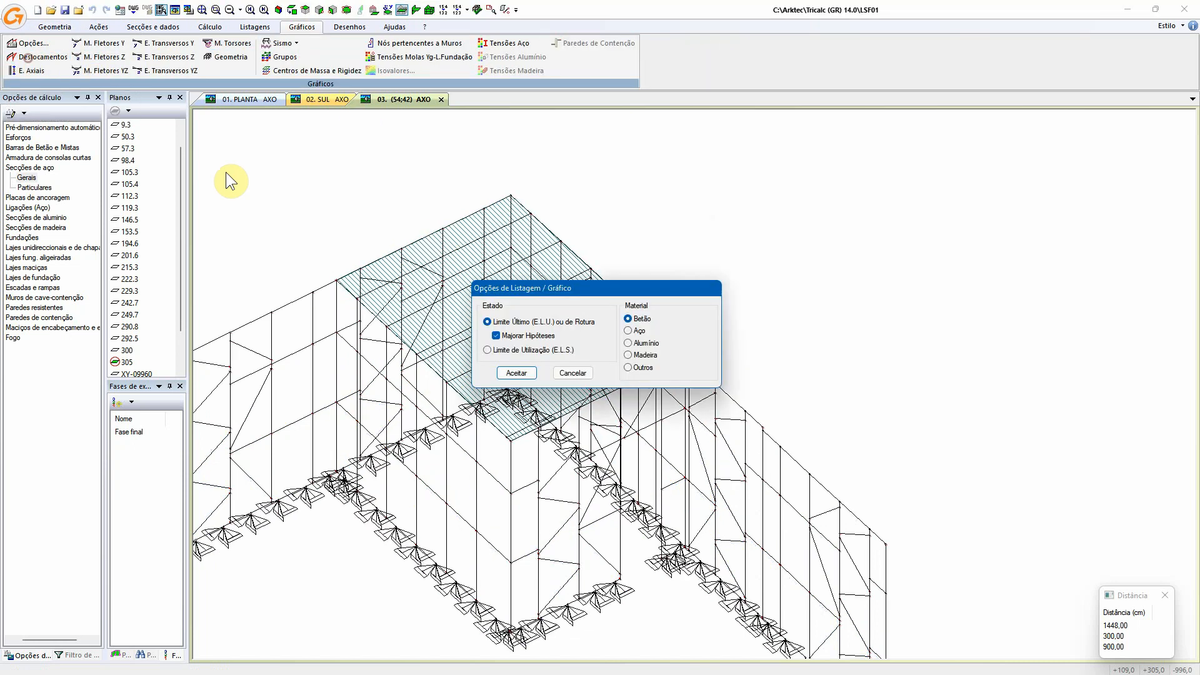
left_click(518, 373)
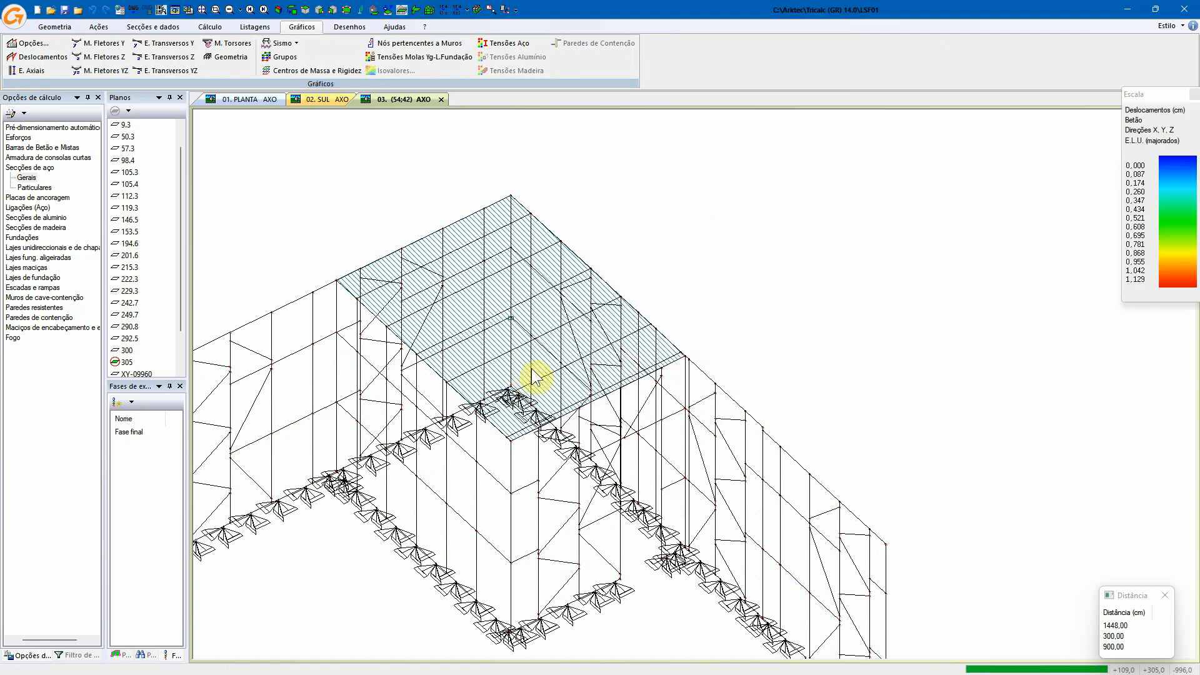
middle_click_drag(537, 378, 608, 384)
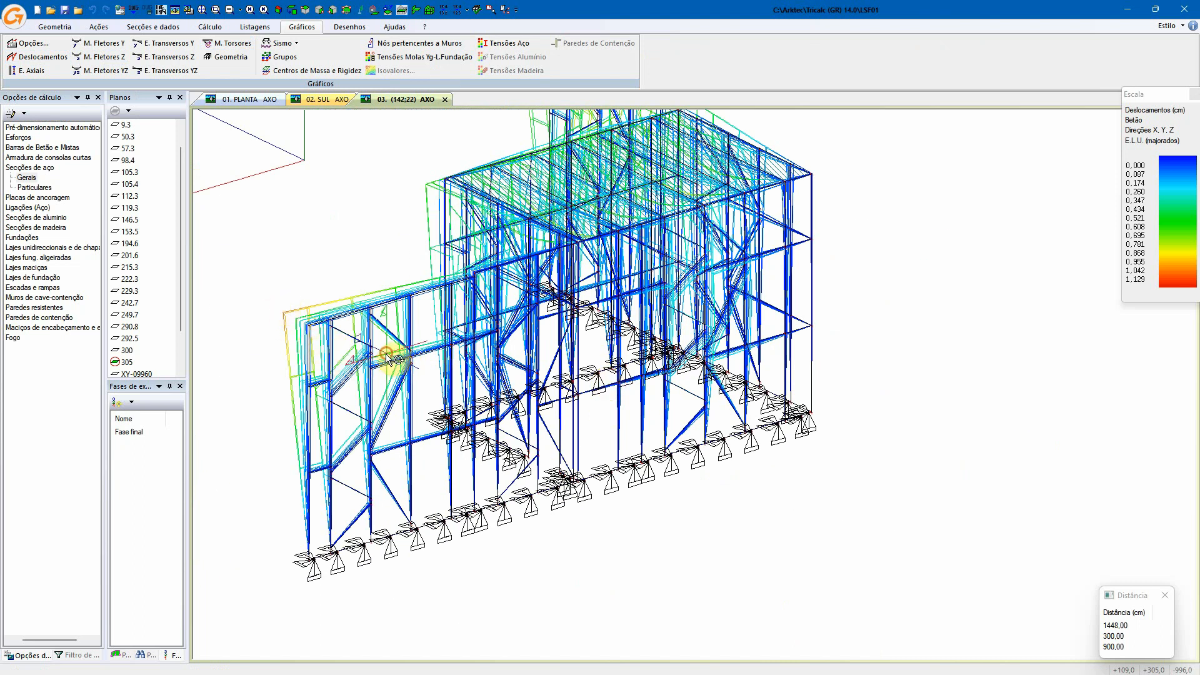
middle_click_drag(394, 348, 525, 234)
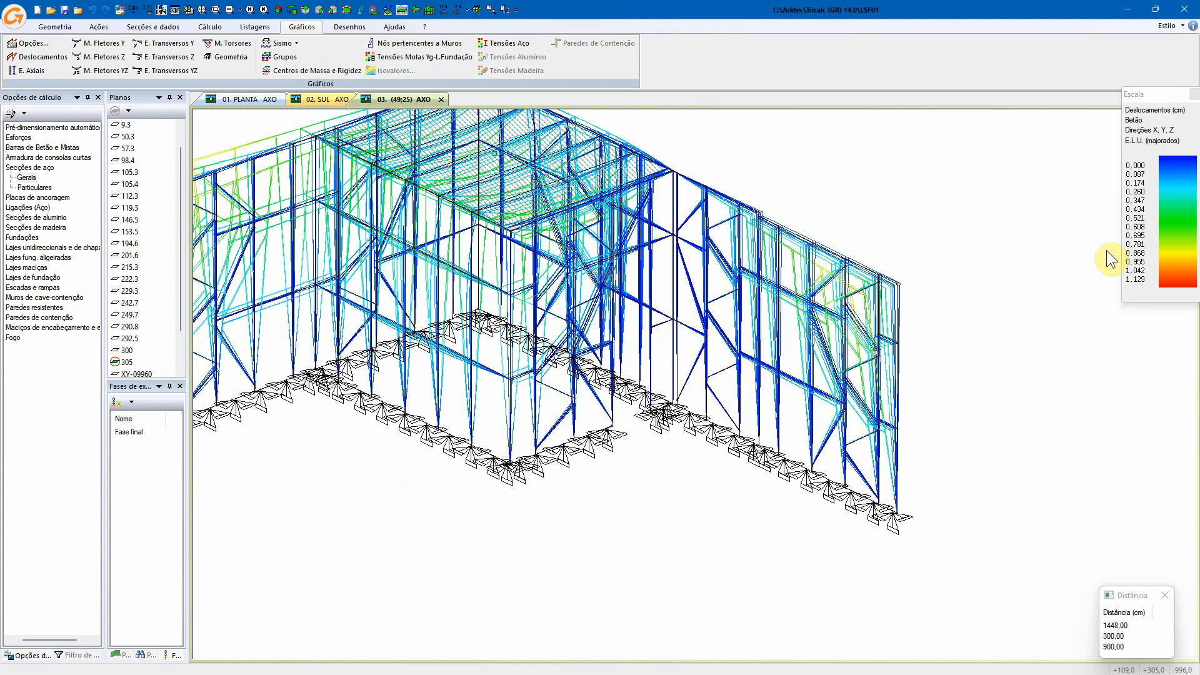
scroll(576, 346, "down", 3)
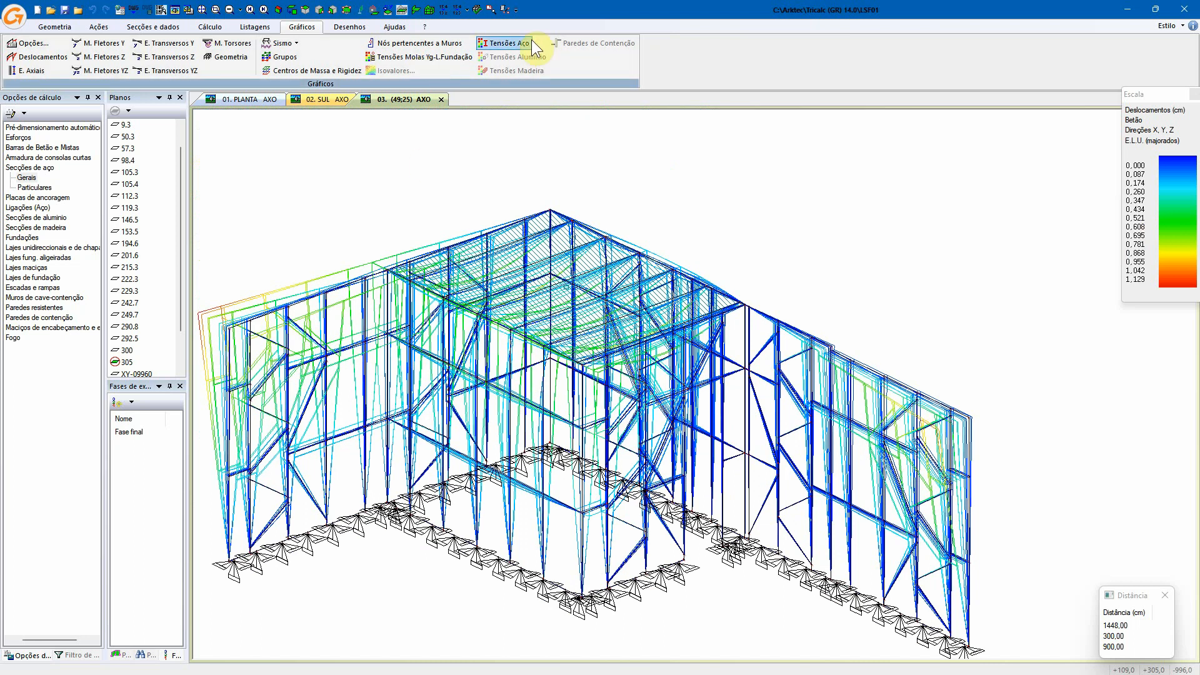
- Plot the steel stress utilisation of the structure and examine the roof joists
left_click(509, 44)
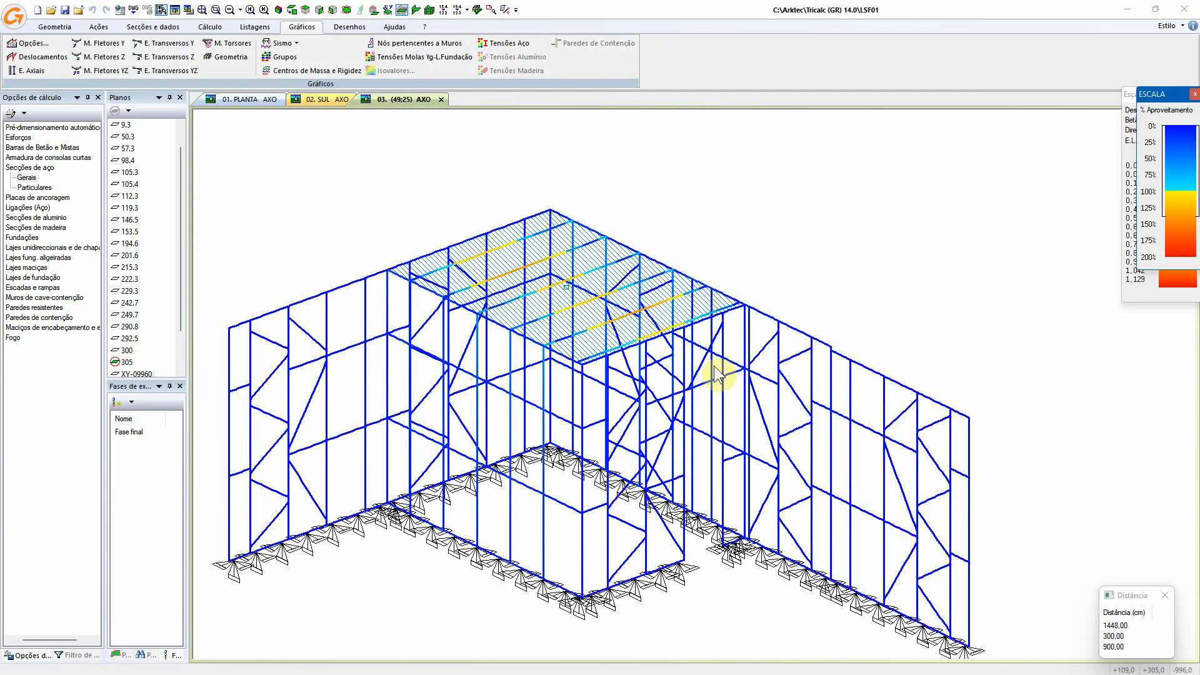
middle_click_drag(691, 379, 632, 276, "shift")
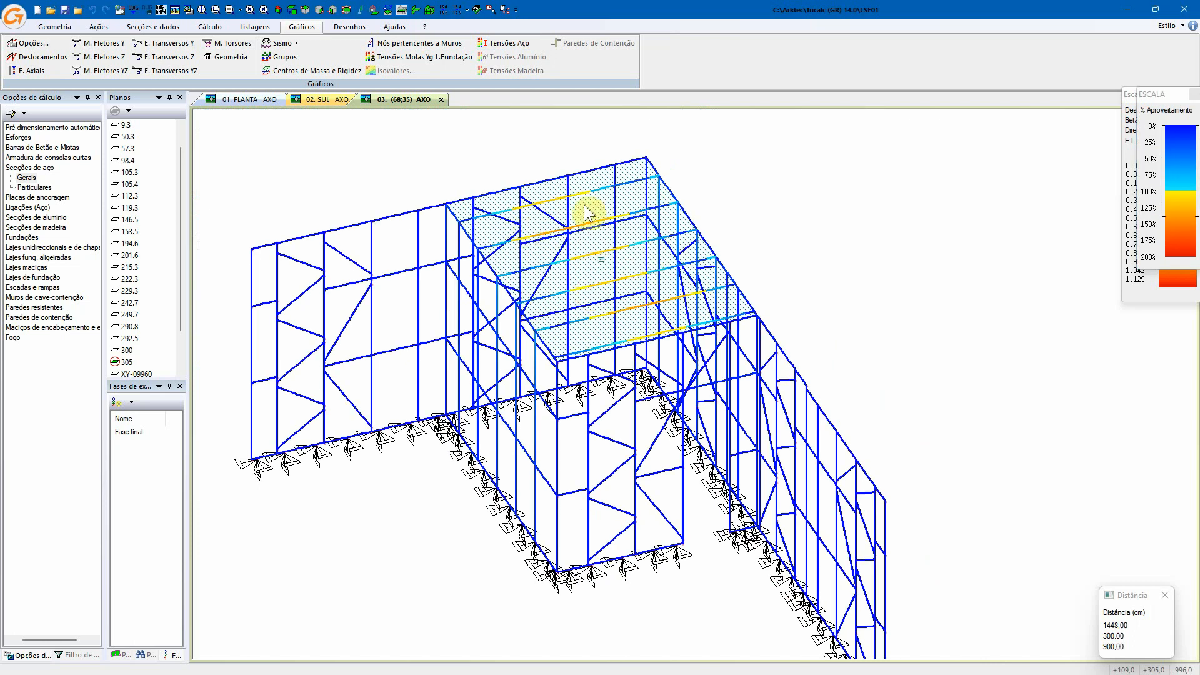
- Examine the steel utilisation plot of the roof joists and wall frames from several sides, and close the displacement scale legend
middle_click_drag(675, 335, 750, 268, "shift")
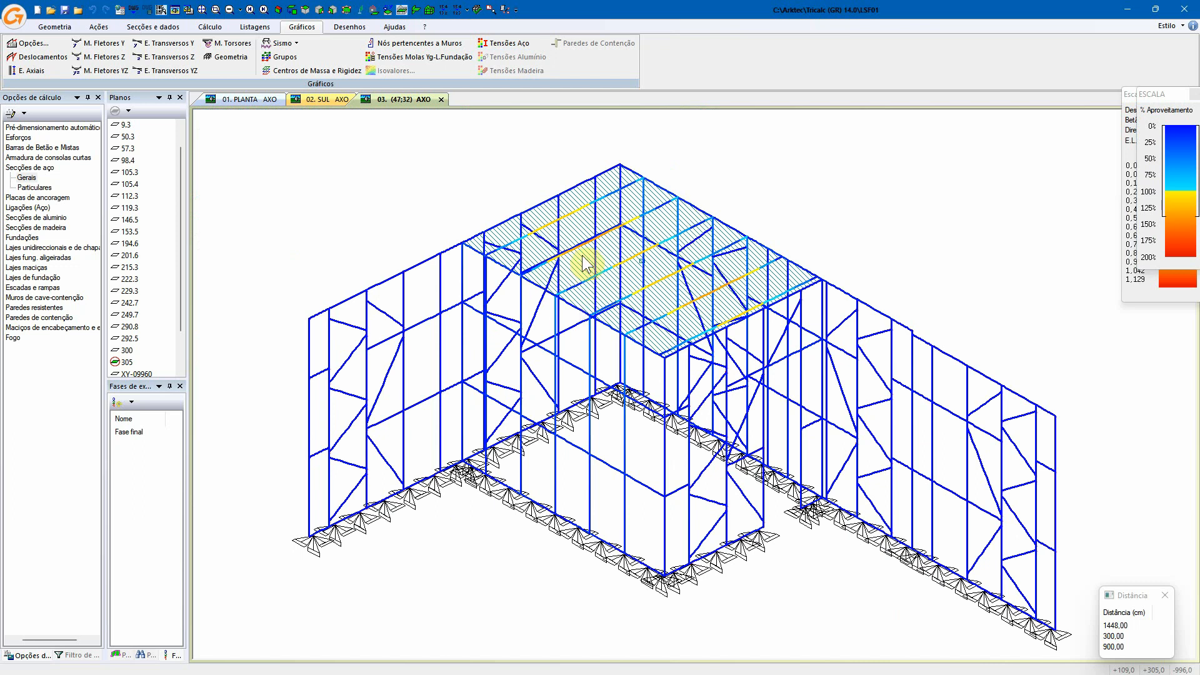
middle_click_drag(677, 290, 578, 296, "shift")
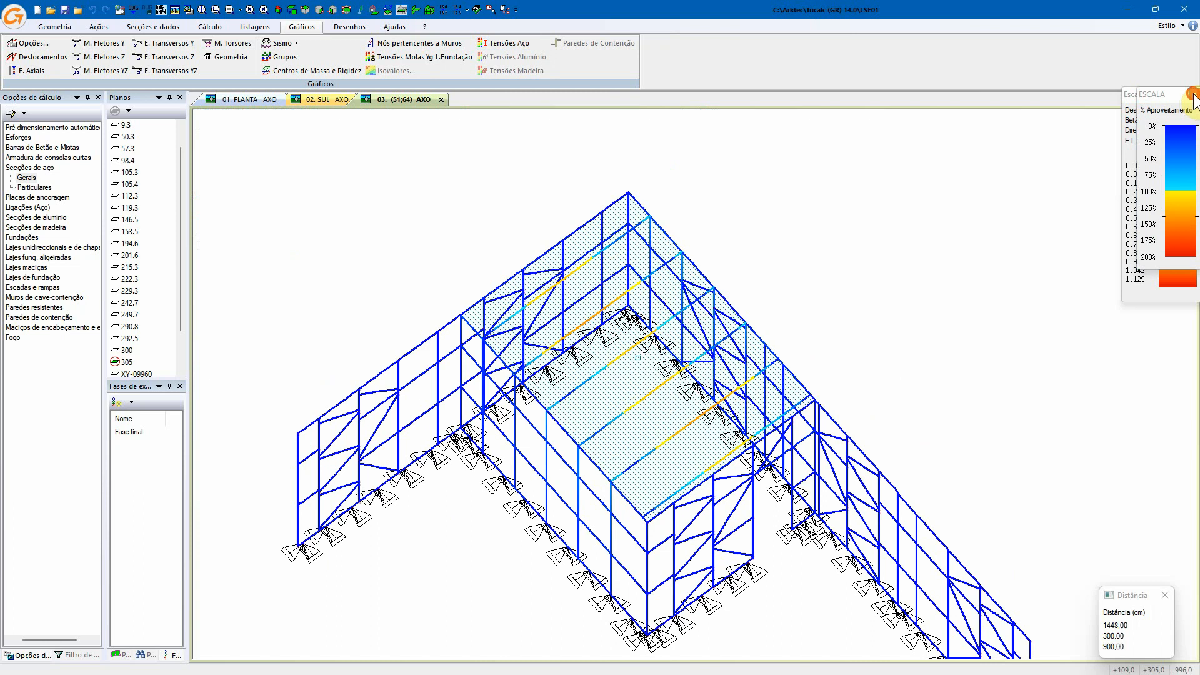
left_click(1193, 94)
left_click(1195, 99)
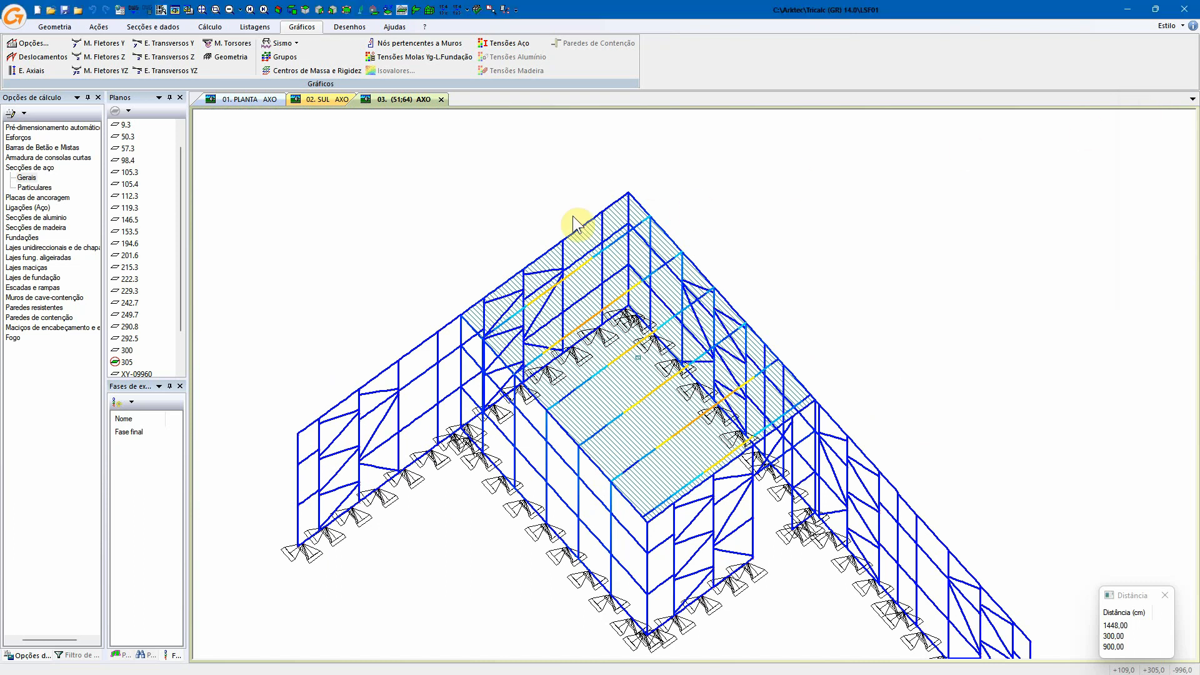
mouse_move(437, 223)
middle_mouse_down("shift")
mouse_move(369, 225)
mouse_move(420, 220)
middle_mouse_up("shift")
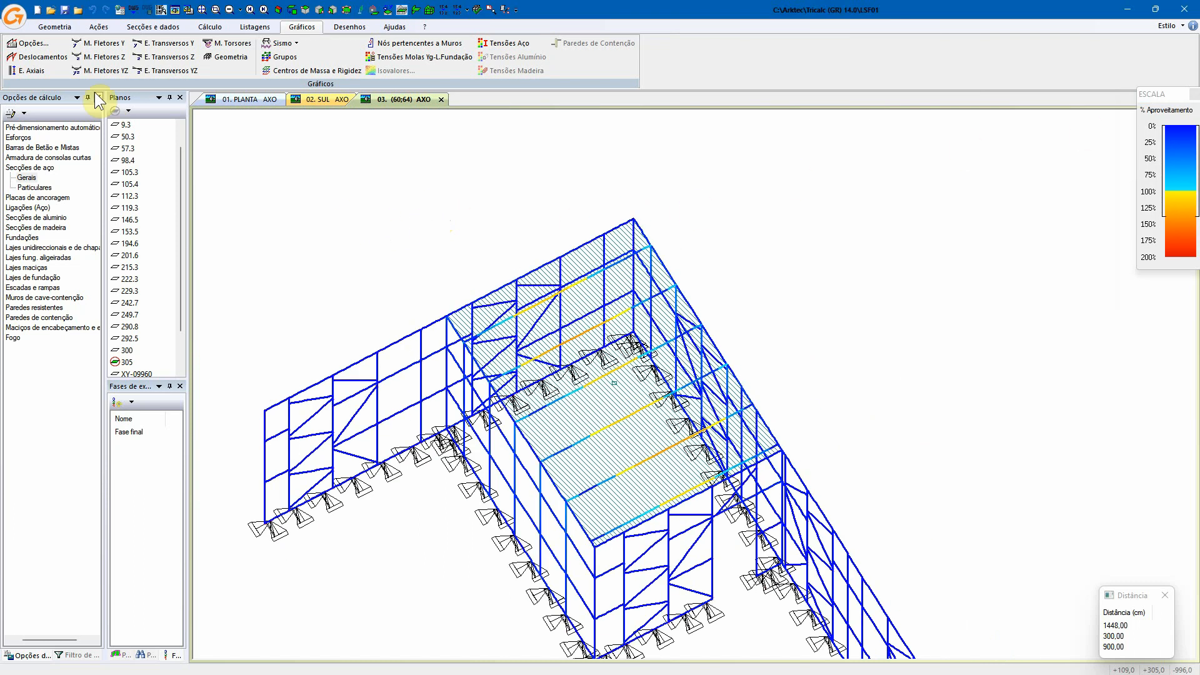
- Plot the Z bending moments for the ultimate limit state with factored load cases, and set the moment graph scale to 10 cm/kNm
left_click(88, 56)
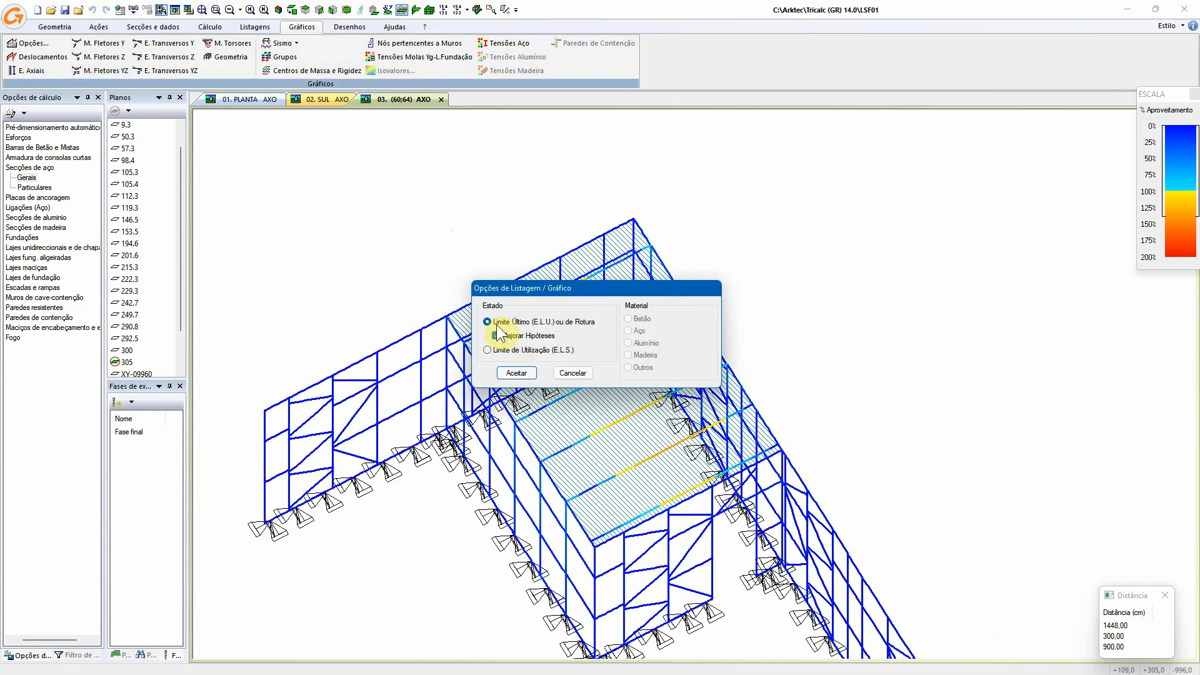
left_click(516, 374)
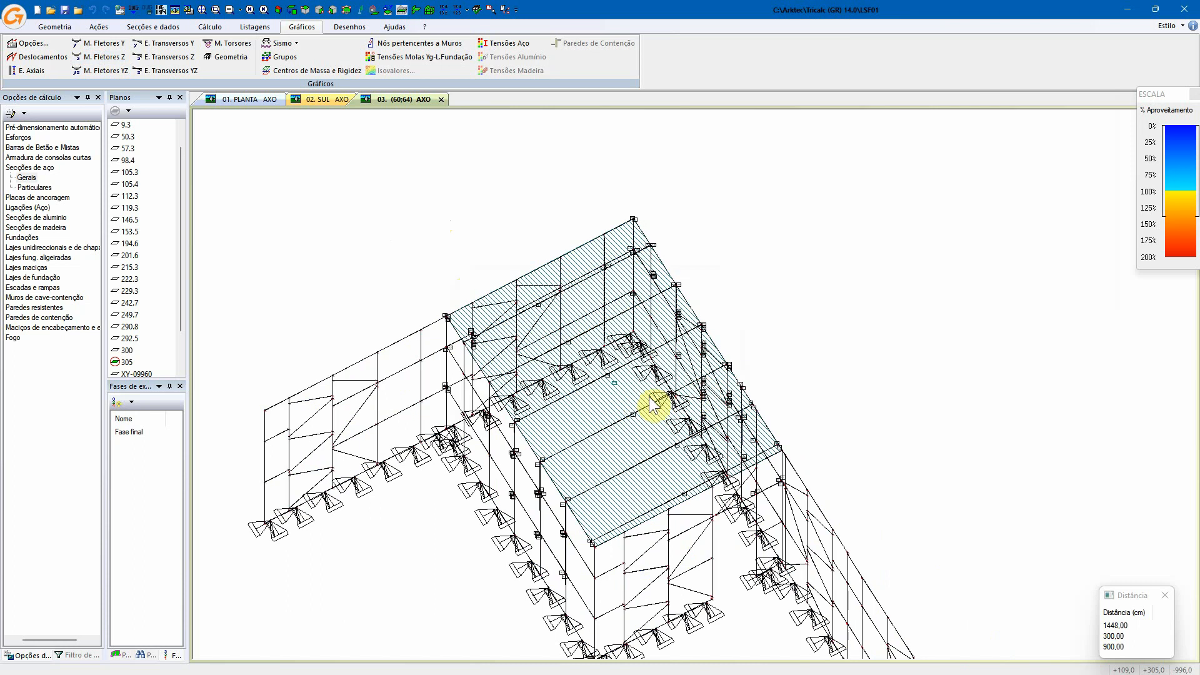
left_click(394, 27)
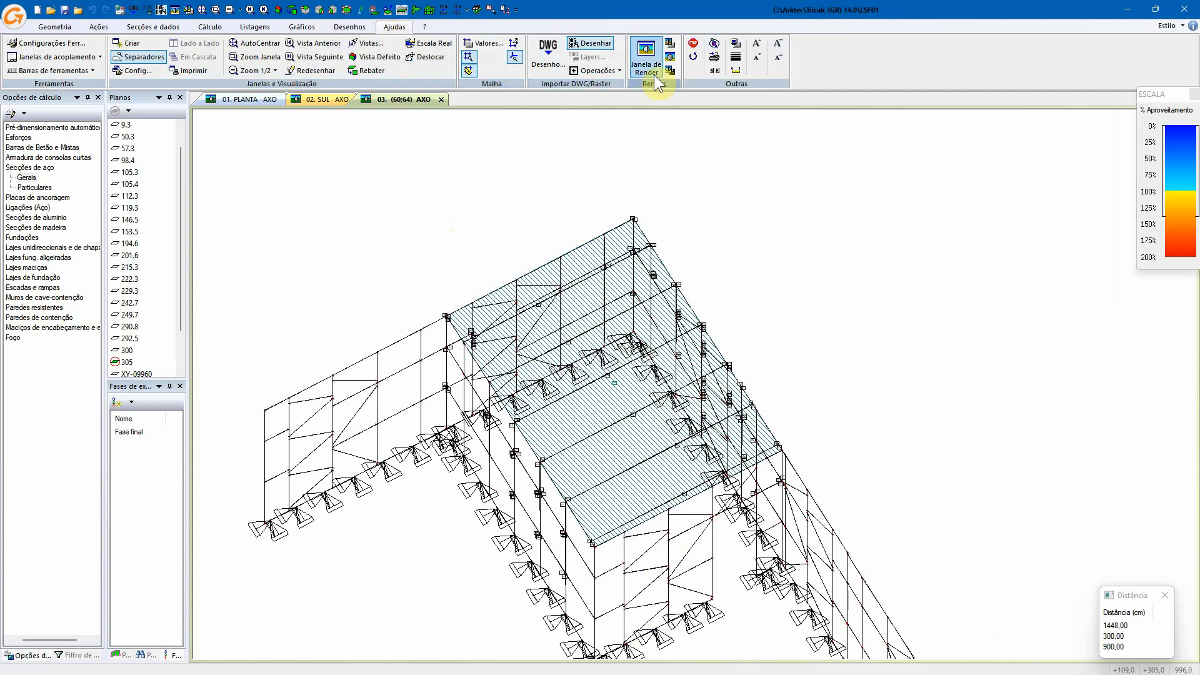
left_click(736, 69)
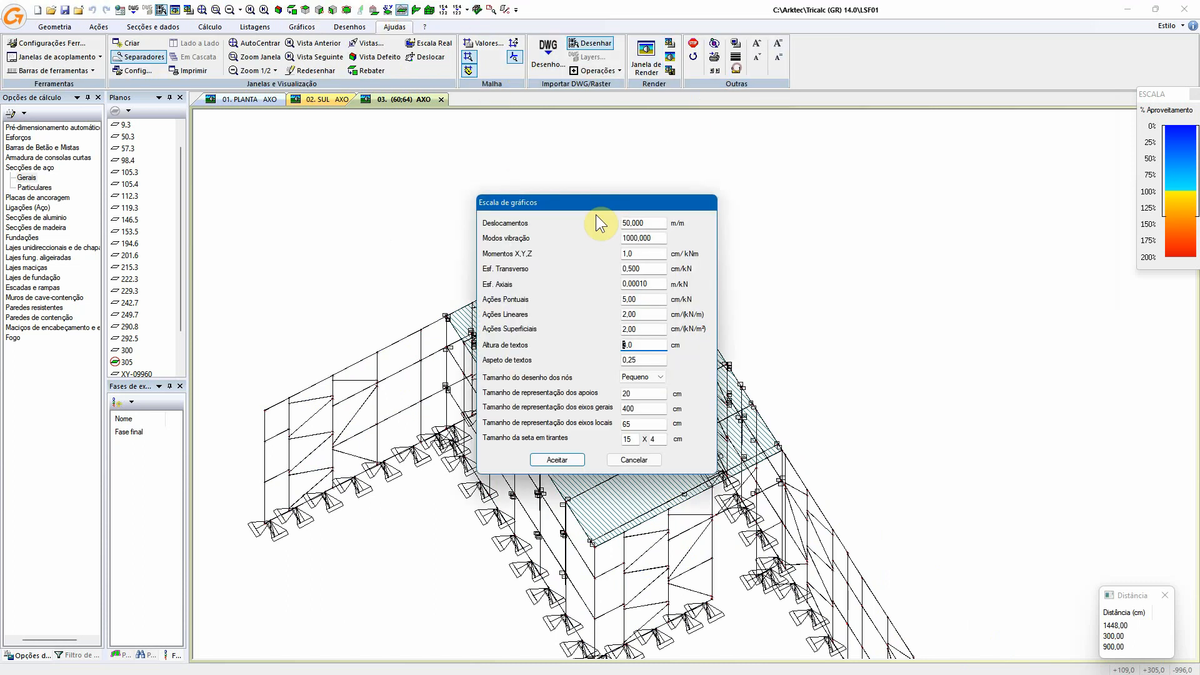
double_click(654, 255)
type("10")
key("Return")
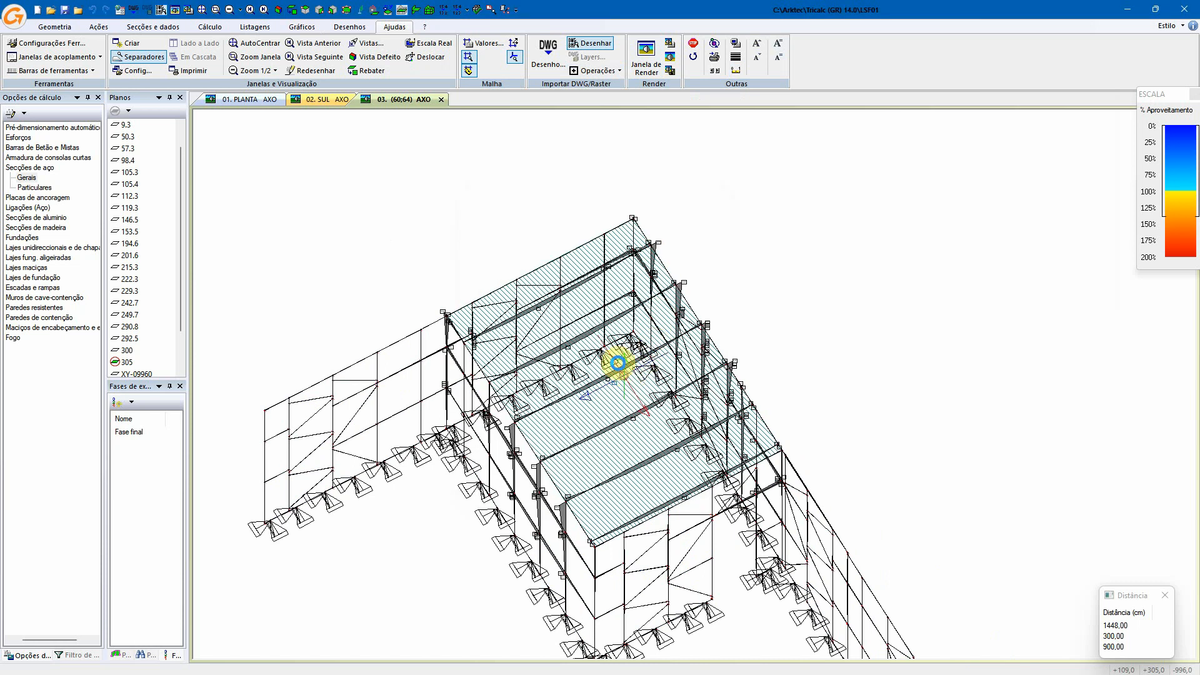
- Examine the bending moment diagrams and their labelled values along the roof joists and at their supports
middle_click_drag(616, 374, 654, 283)
scroll(600, 248, "up", 5)
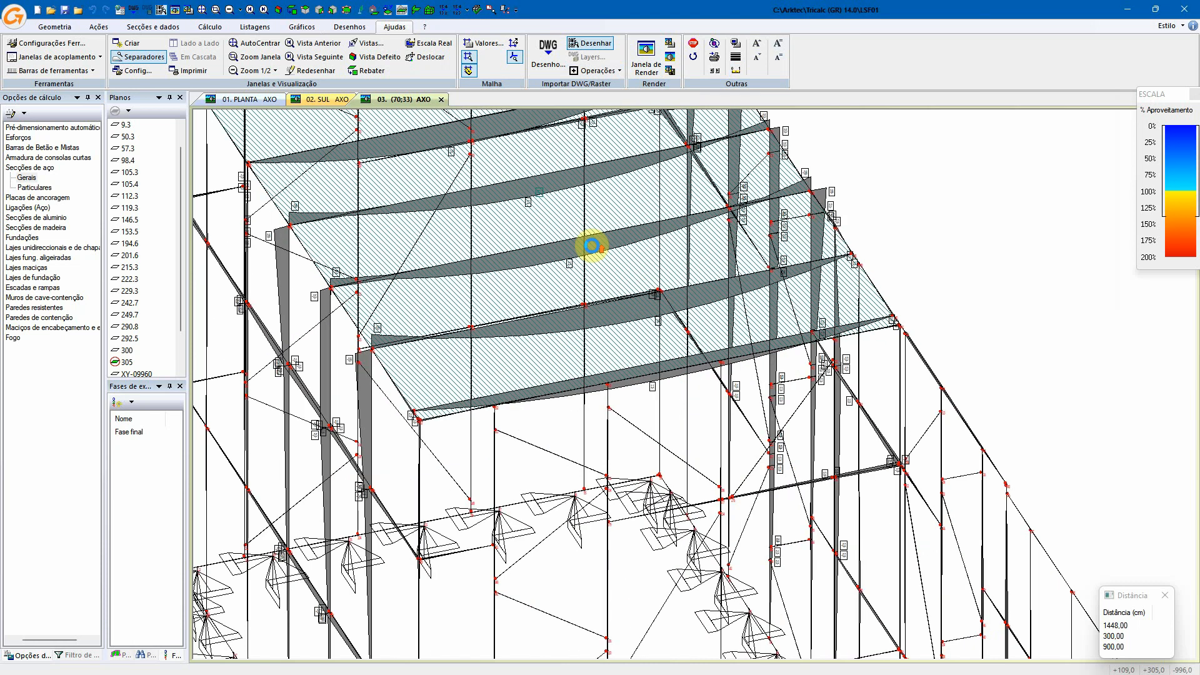
scroll(566, 275, "up", 8)
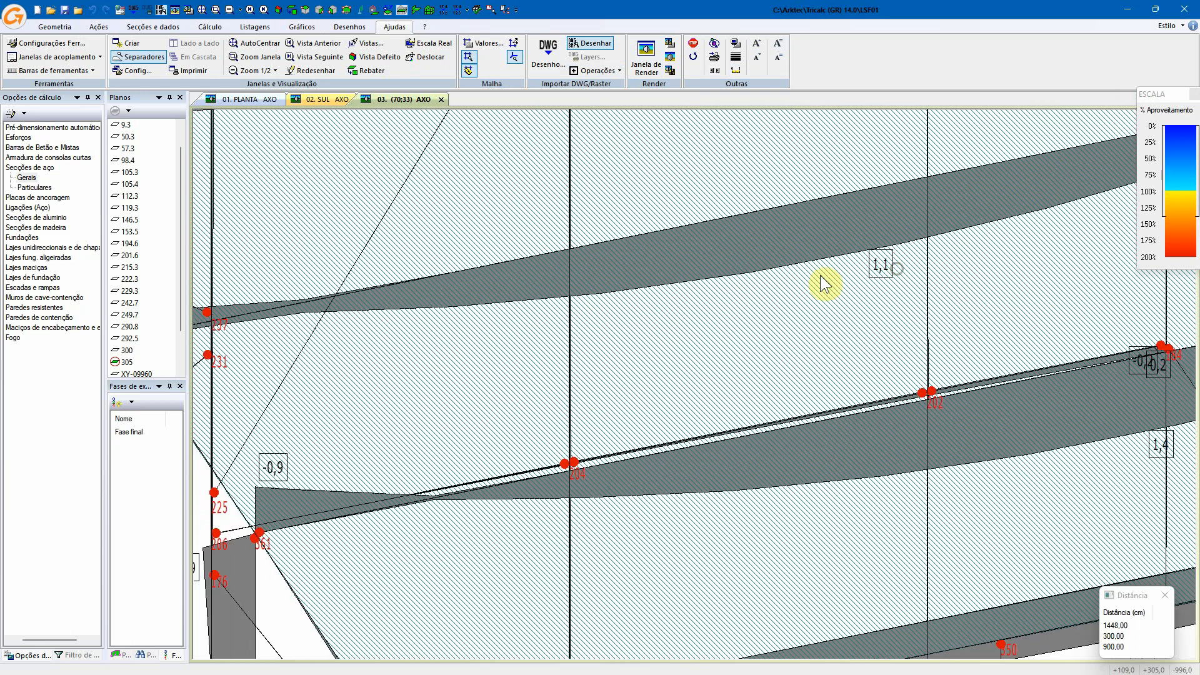
scroll(734, 289, "down", 6)
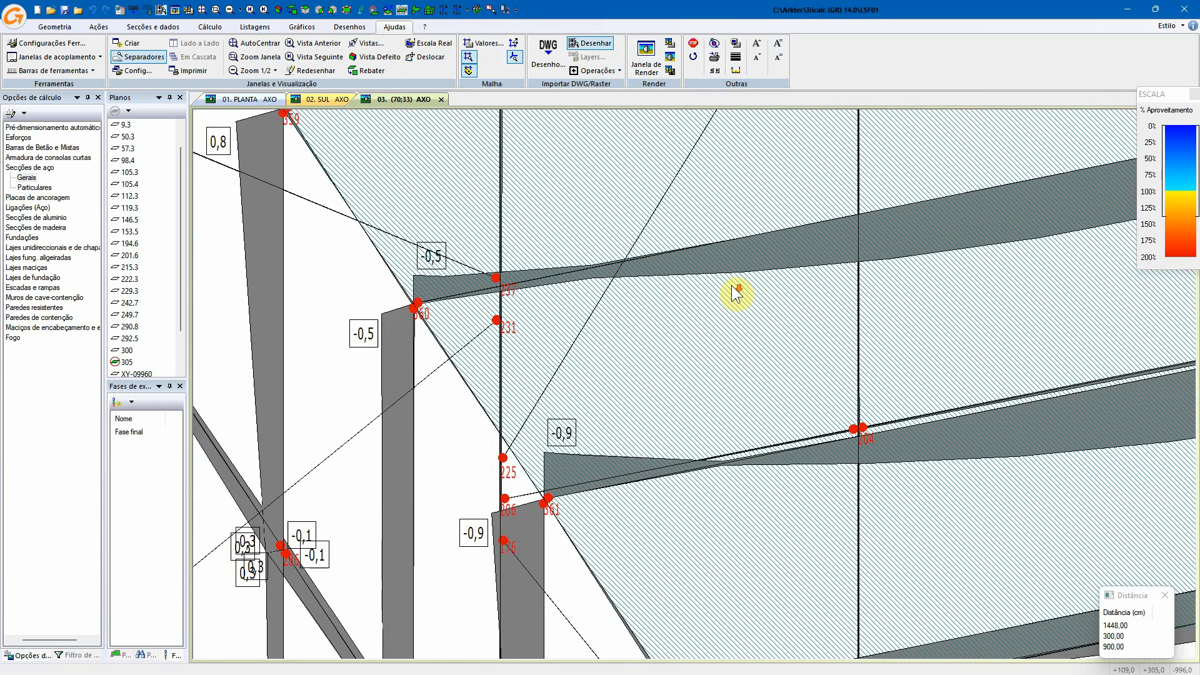
scroll(731, 288, "down", 8)
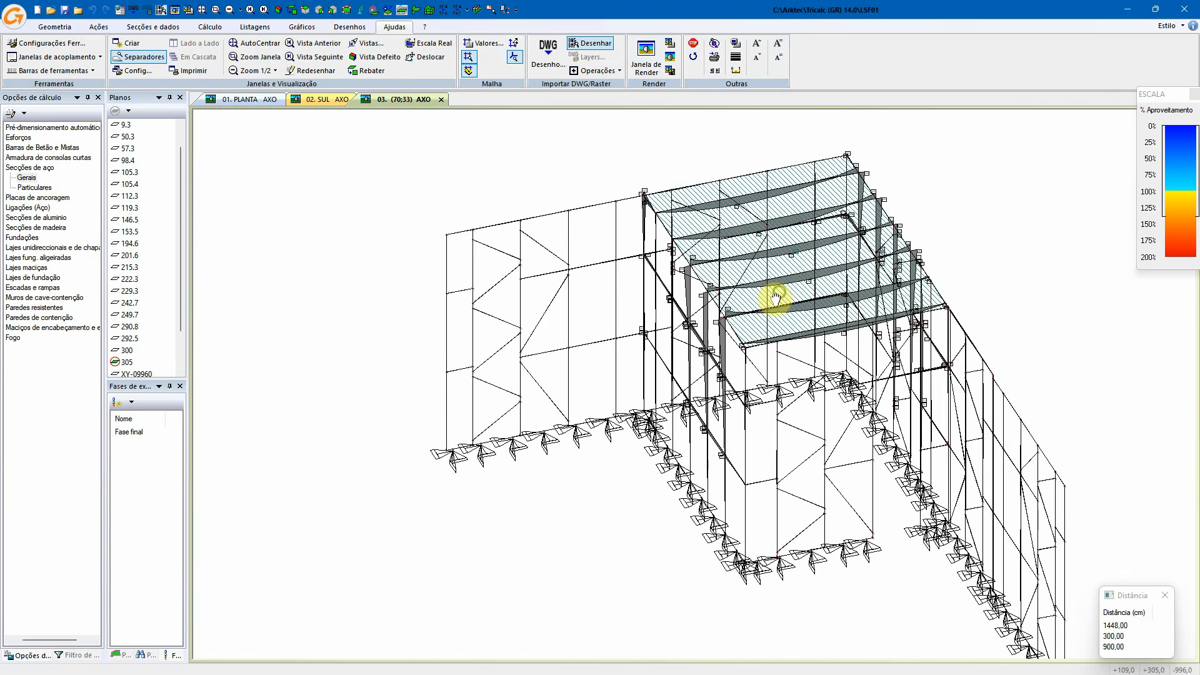
- Render the structure in 3D with the reinforcement drawing option deactivated, and view it from another side
middle_click_drag(598, 308, 607, 314, "shift")
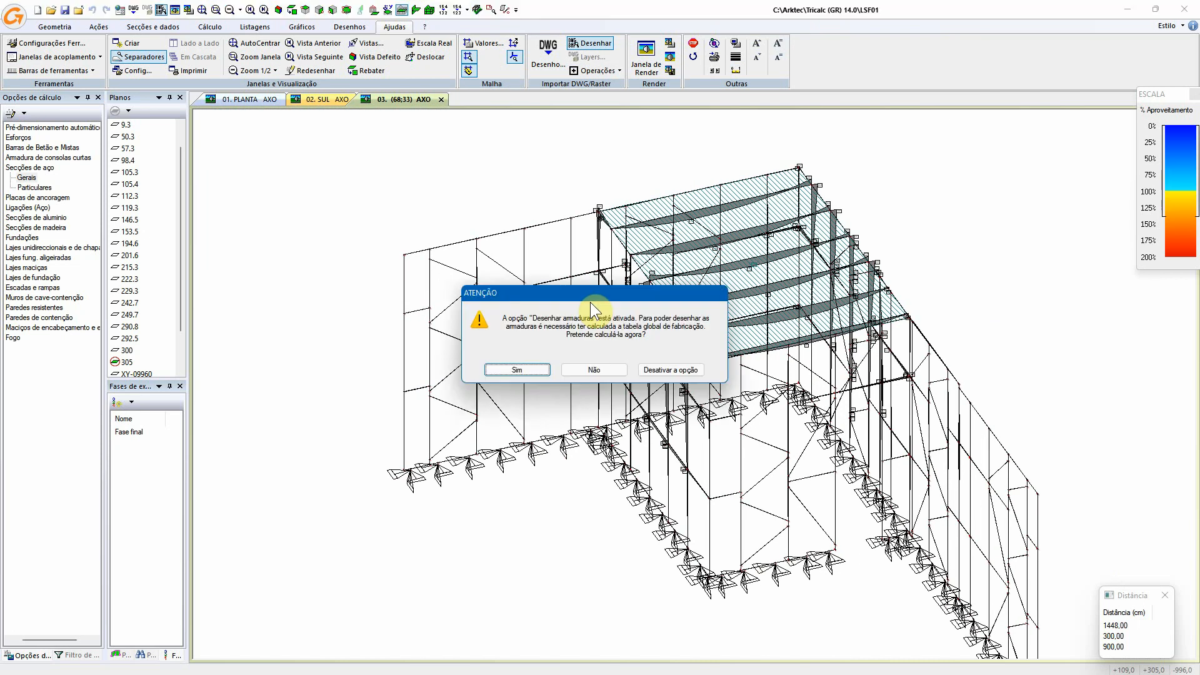
left_click(674, 373)
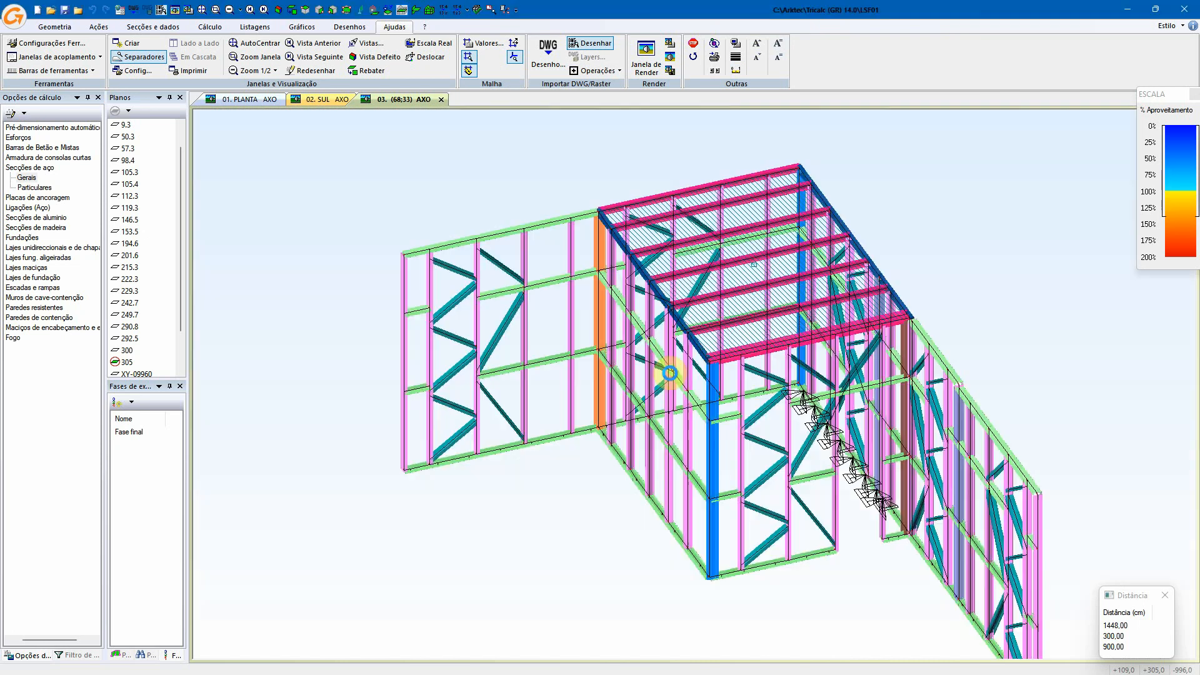
middle_click_drag(688, 380, 608, 371, "shift")
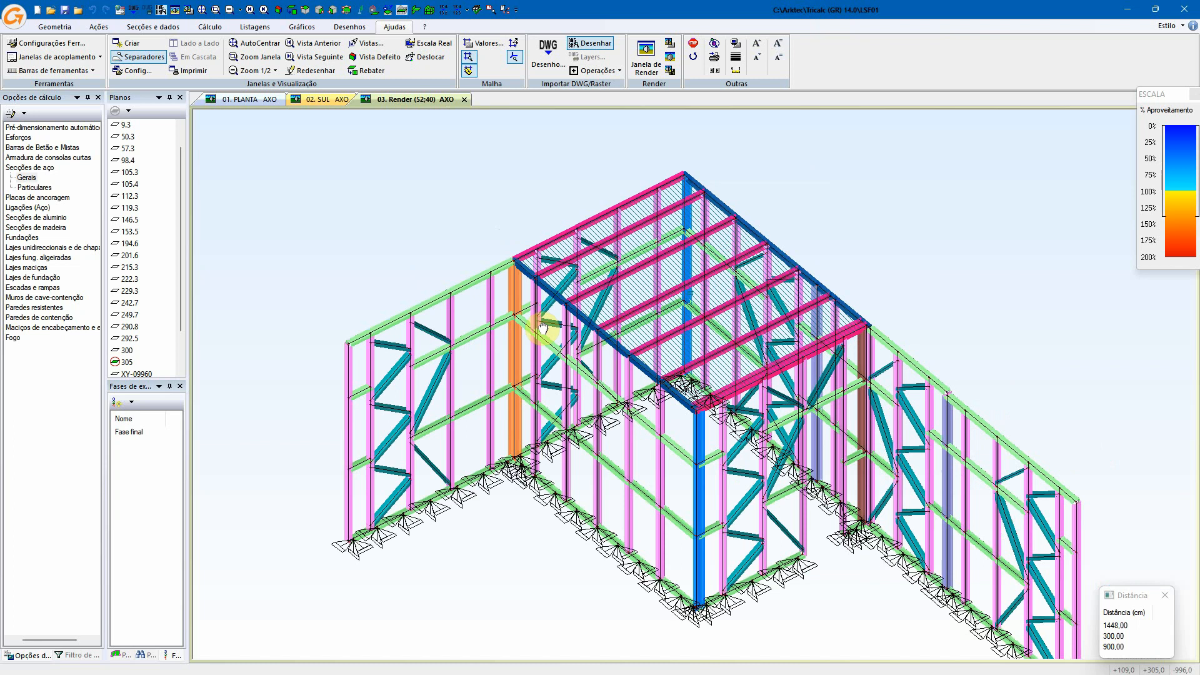
left_click(242, 26)
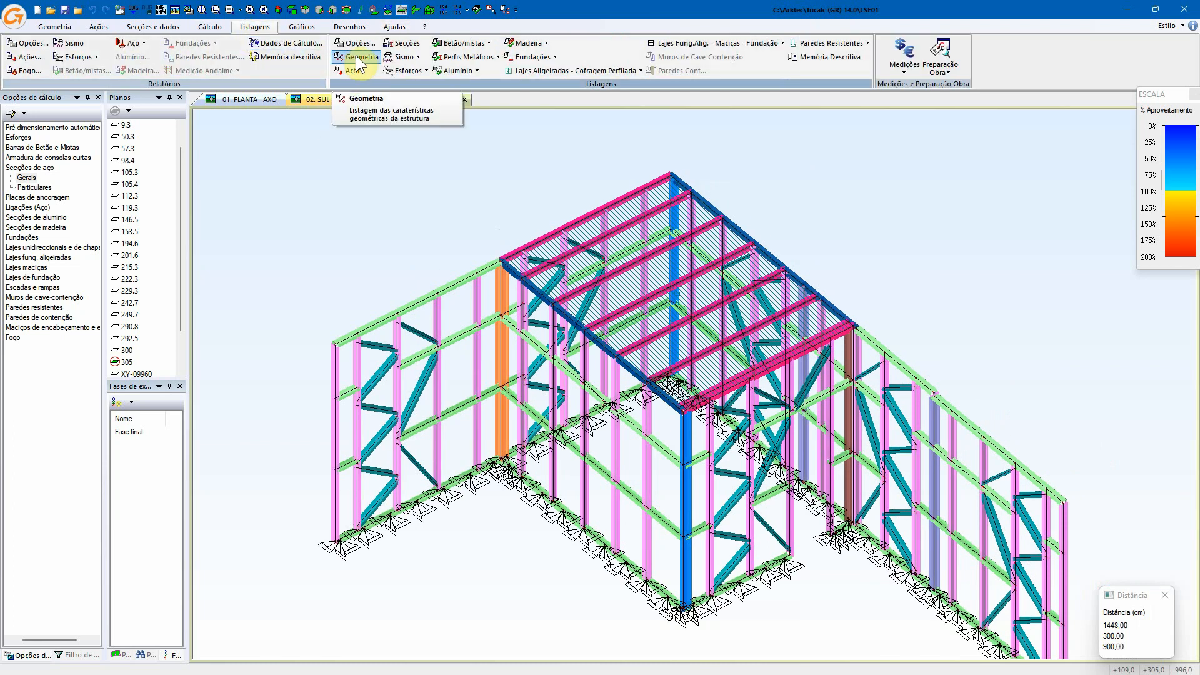
middle_click_drag(808, 288, 820, 221)
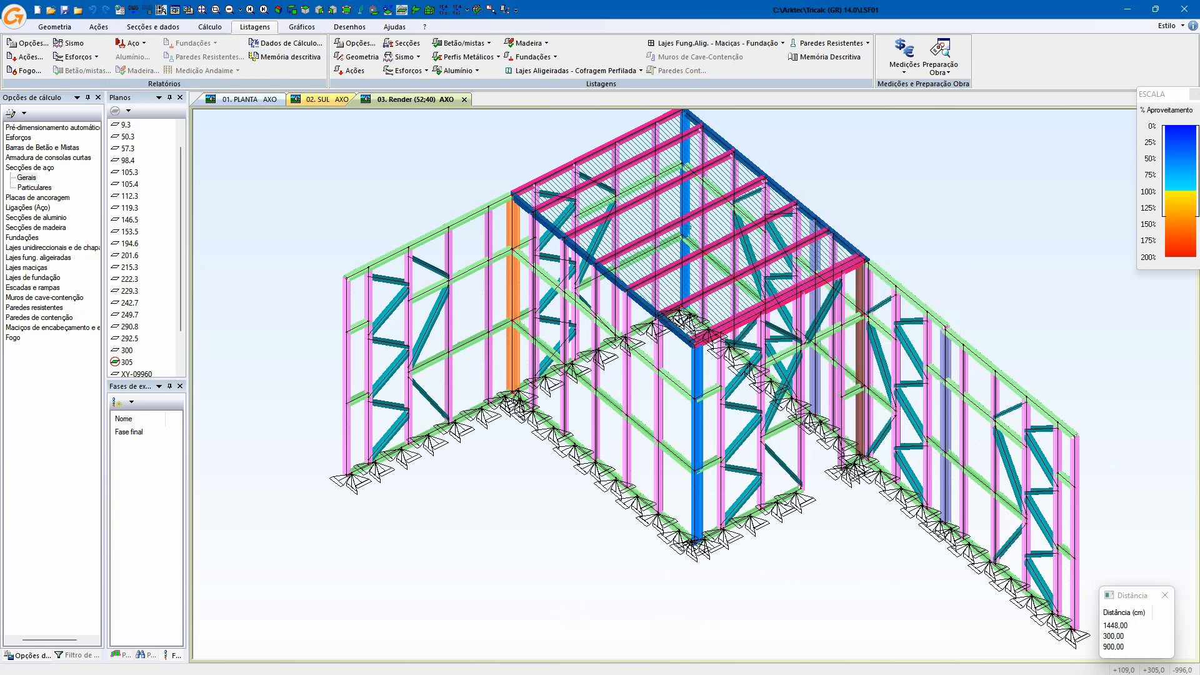
- Switch to the slide presentation and advance to the GRAITEC Tricalc slide
key("alt+Tab")
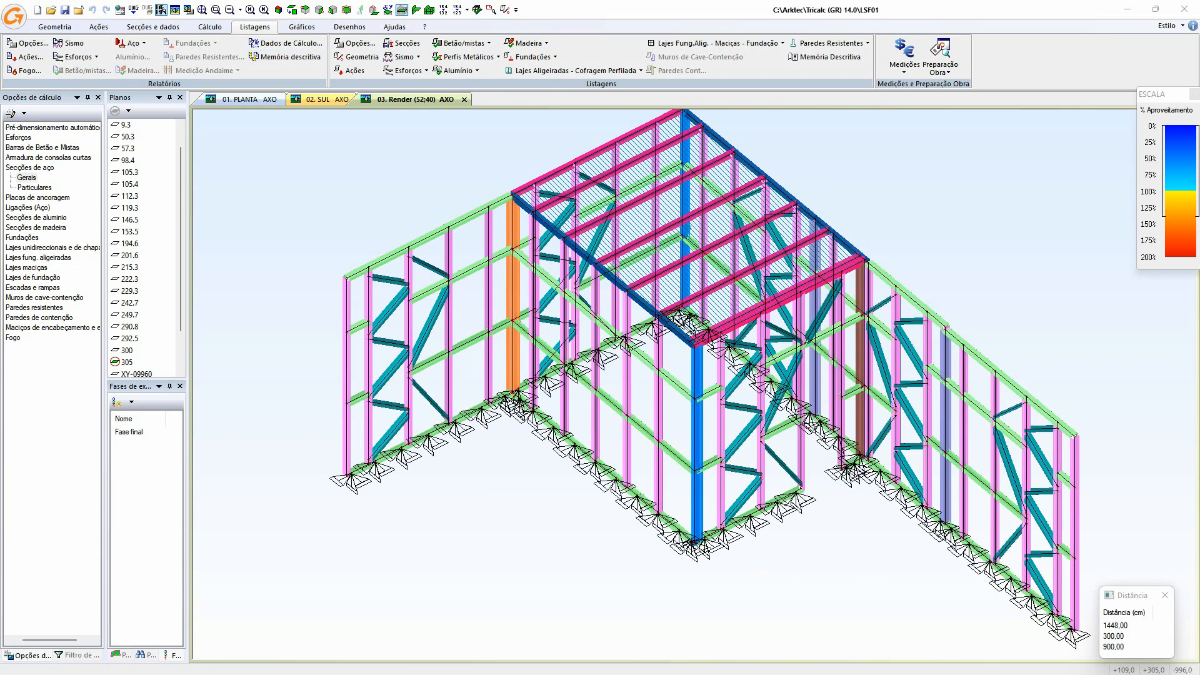
key("alt+Tab")
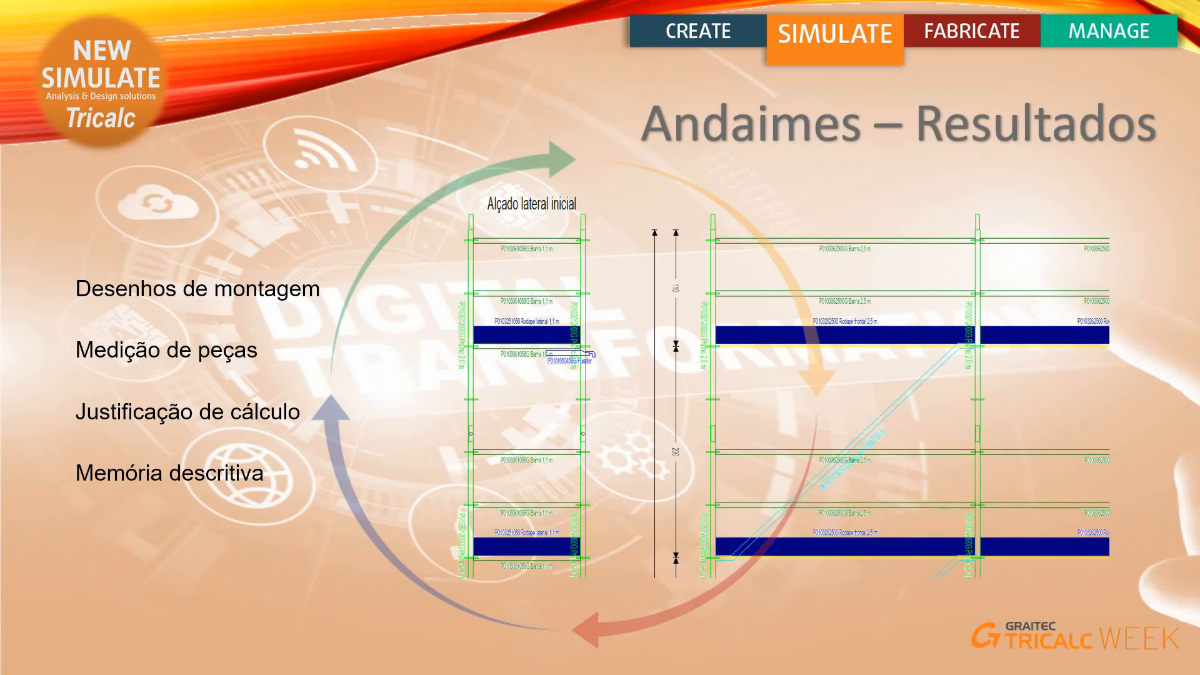
key("Right")
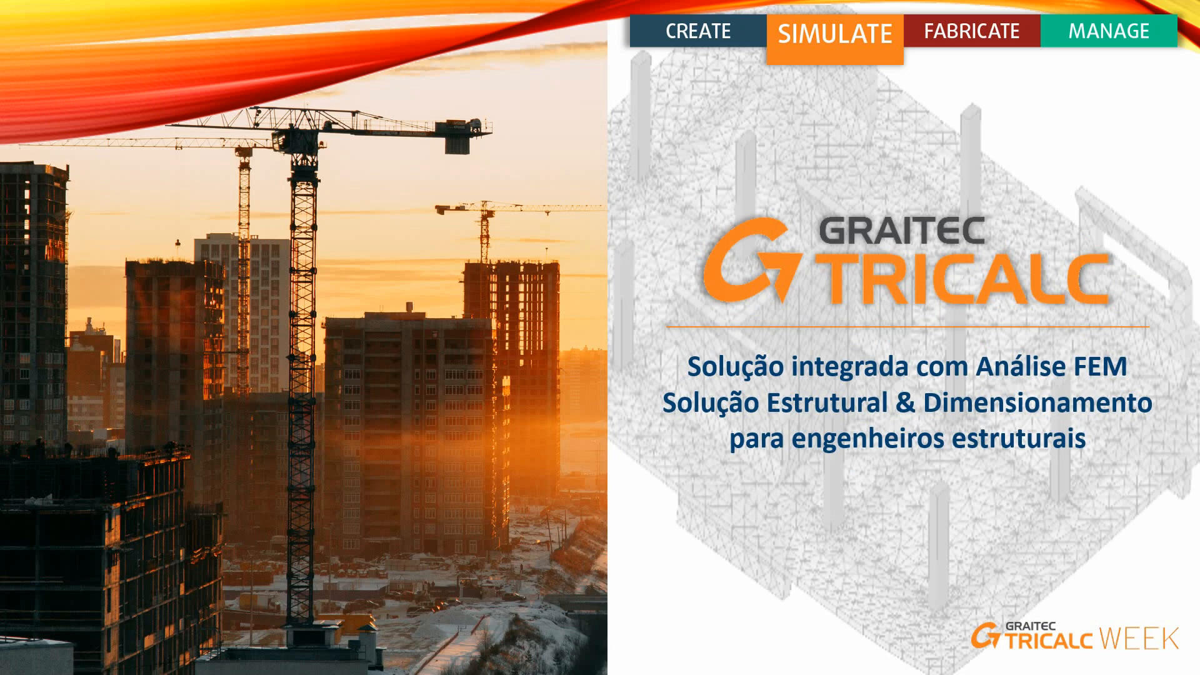